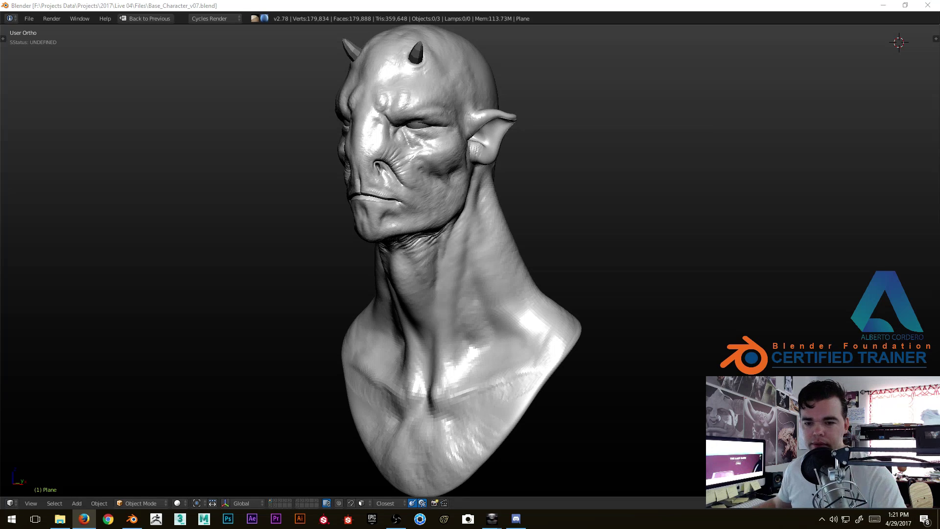
Compare the successive stages of the bust, from rough block-out to retopologized mesh, by switching through the scene layers.
mouse_move(267, 218)
middle_down()
mouse_move(405, 211)
mouse_move(381, 220)
mouse_move(248, 436)
middle_up()
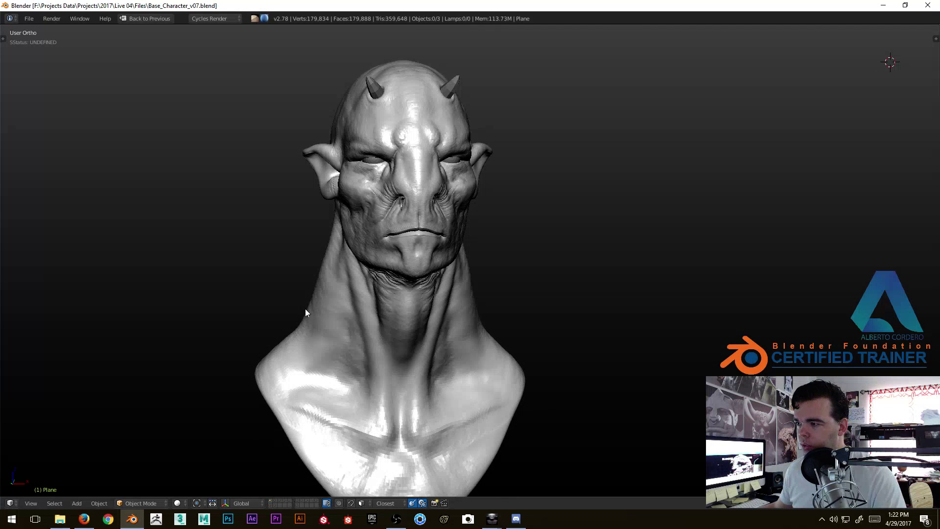
scroll(294, 313, up, 1)
scroll(337, 222, up, 1)
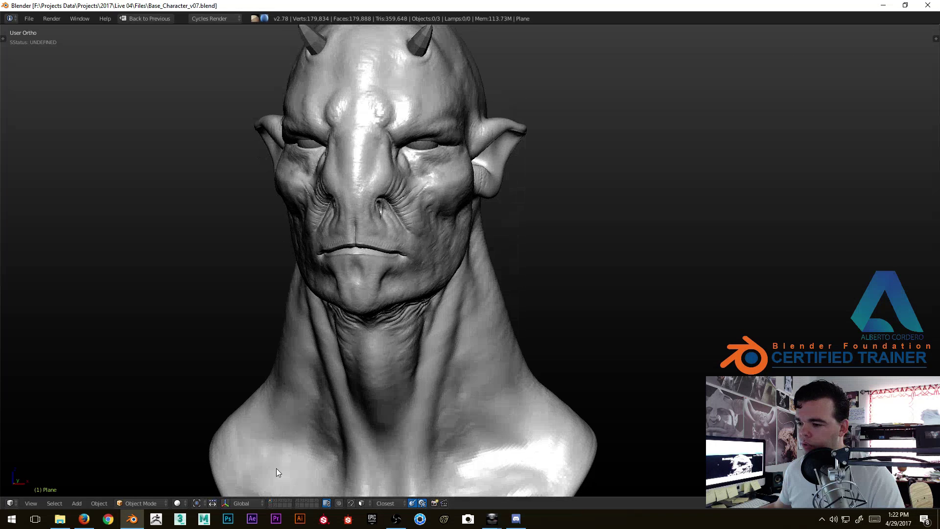
click(274, 502)
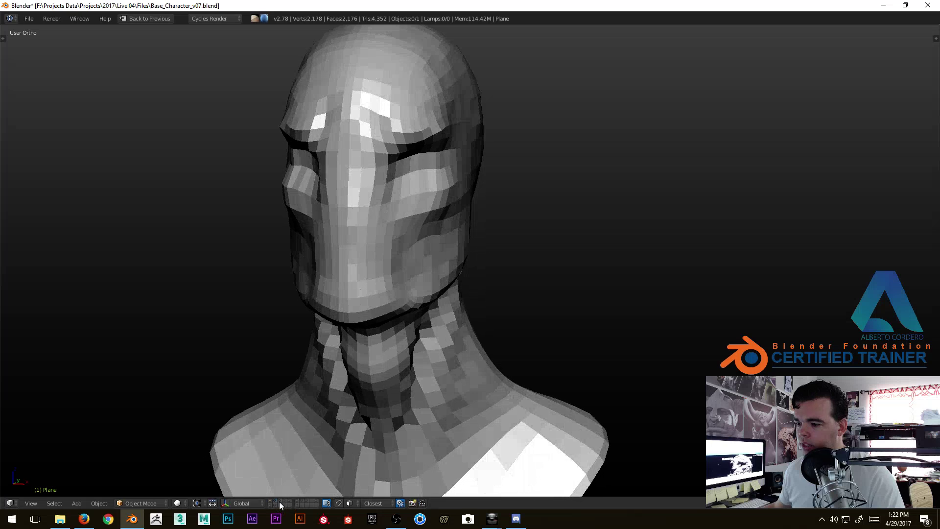
scroll(362, 338, down, 2)
shift+middle_drag(364, 334, 362, 312)
click(280, 500)
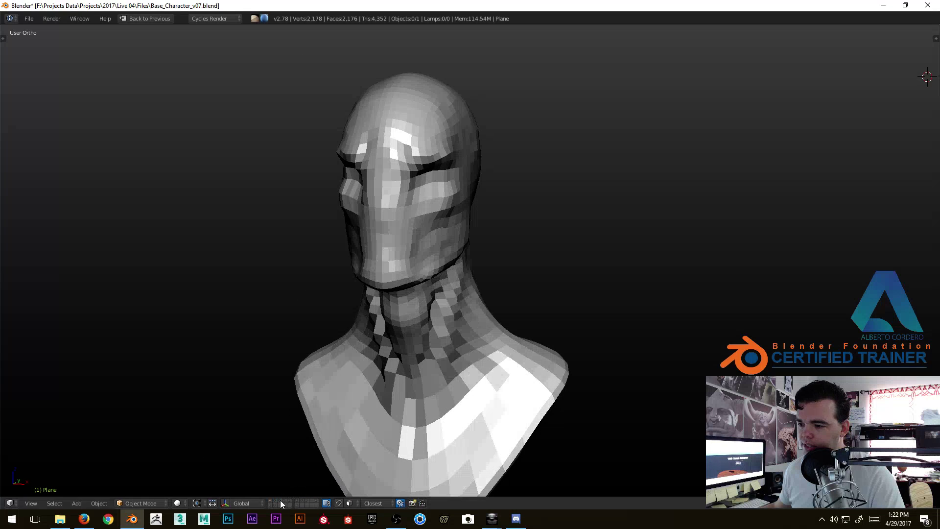
click(285, 500)
scroll(387, 303, up, 1)
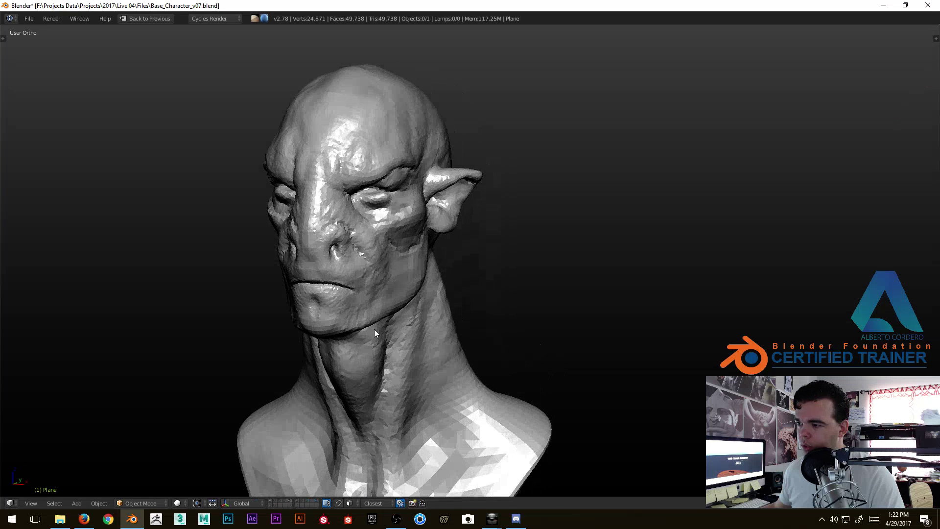
click(299, 500)
click(302, 500)
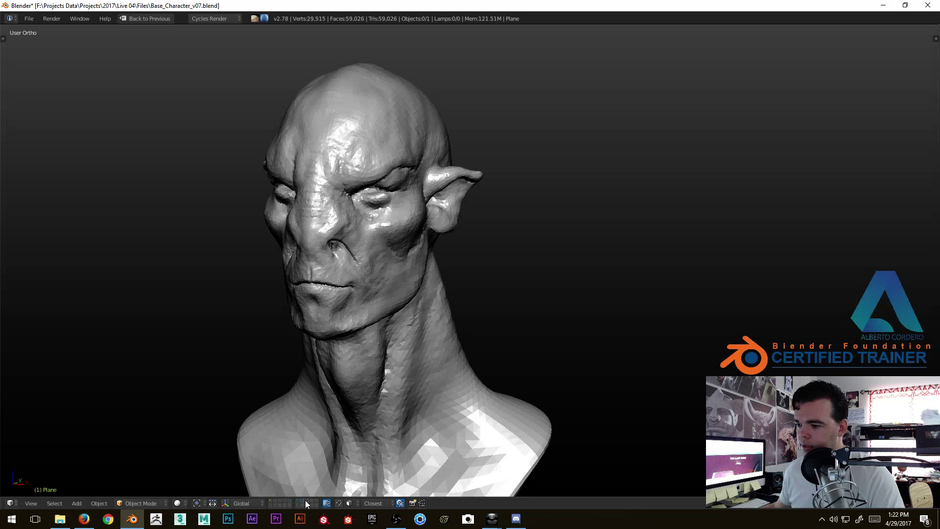
click(306, 500)
scroll(365, 285, up, 1)
middle_drag(390, 291, 326, 486)
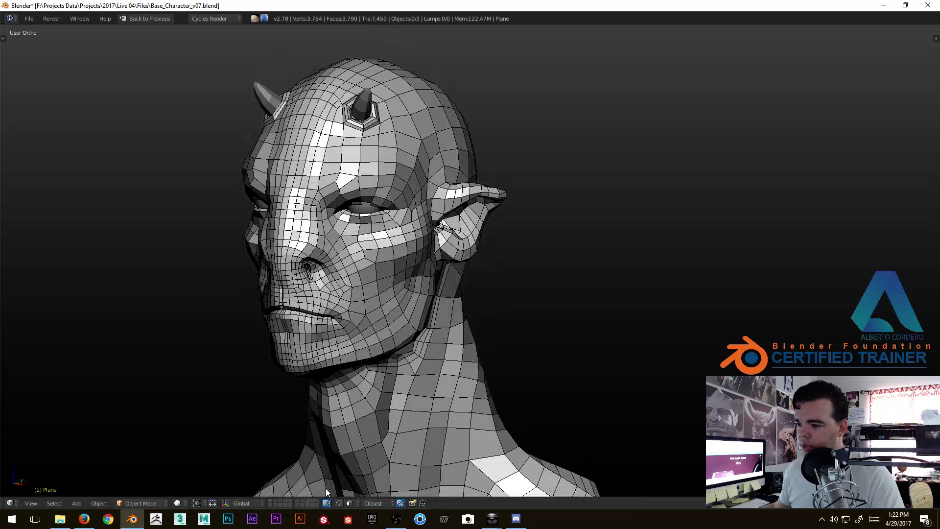
Return to the first layer's detailed horned bust, select it and restore the multi-editor layout beside the viewport.
click(271, 501)
shift+click(271, 501)
middle_drag(281, 434, 360, 269)
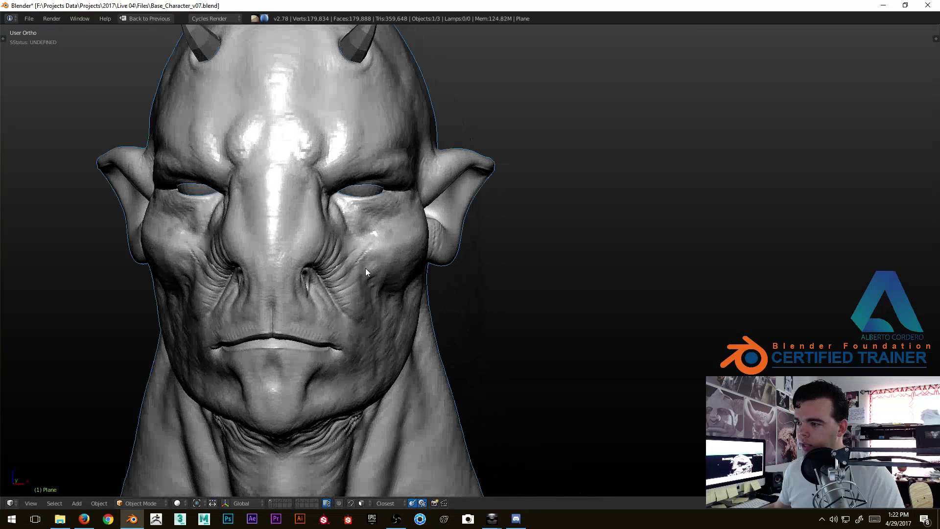
key(z)
key(ctrl+Up)
key(z)
Examine the sculpted wrinkles, nose, eyes, ears and cheeks of the head from the side and front.
mouse_move(441, 248)
middle_down()
mouse_move(468, 253)
mouse_move(271, 198)
middle_up()
scroll(337, 194, up, 4)
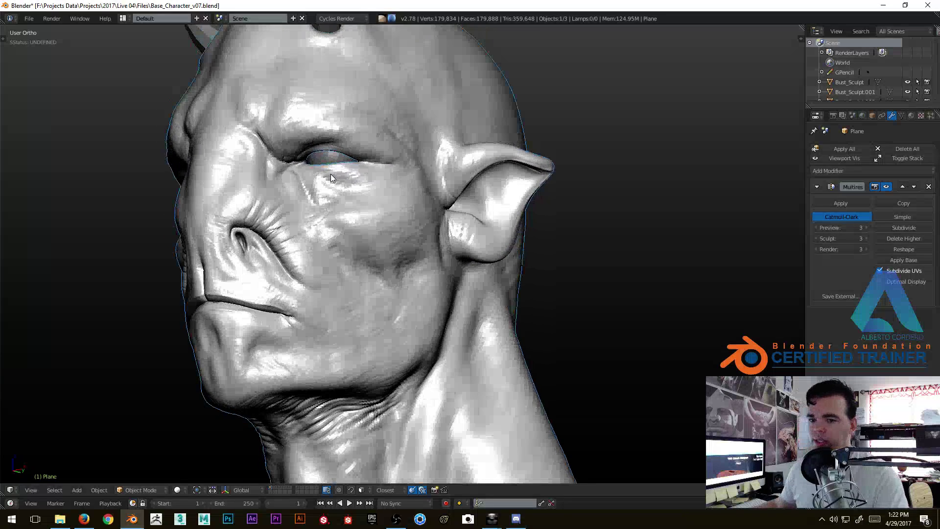
mouse_move(331, 175)
middle_down()
mouse_move(363, 173)
mouse_move(349, 172)
mouse_move(388, 196)
mouse_move(430, 176)
mouse_move(437, 183)
mouse_move(344, 182)
mouse_move(370, 203)
mouse_move(487, 179)
mouse_move(411, 178)
mouse_move(337, 205)
mouse_move(365, 185)
mouse_move(446, 178)
mouse_move(499, 189)
mouse_move(462, 208)
middle_up()
scroll(361, 193, up, 3)
scroll(360, 192, down, 2)
scroll(345, 183, down, 3)
scroll(390, 199, up, 2)
scroll(469, 204, up, 3)
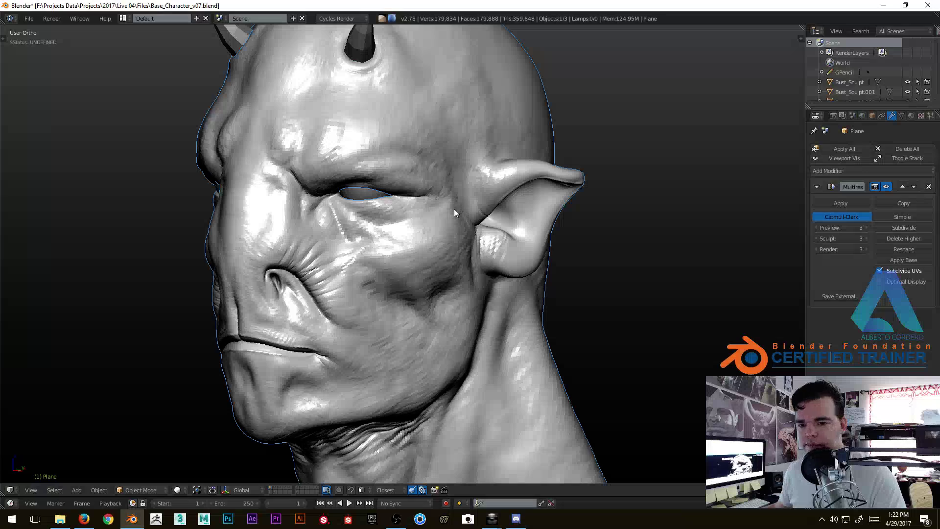
mouse_move(390, 211)
middle_down()
mouse_move(432, 205)
mouse_move(269, 220)
mouse_move(304, 215)
middle_up()
mouse_move(303, 156)
middle_down()
mouse_move(395, 138)
mouse_move(361, 241)
mouse_move(370, 248)
mouse_move(428, 229)
middle_up()
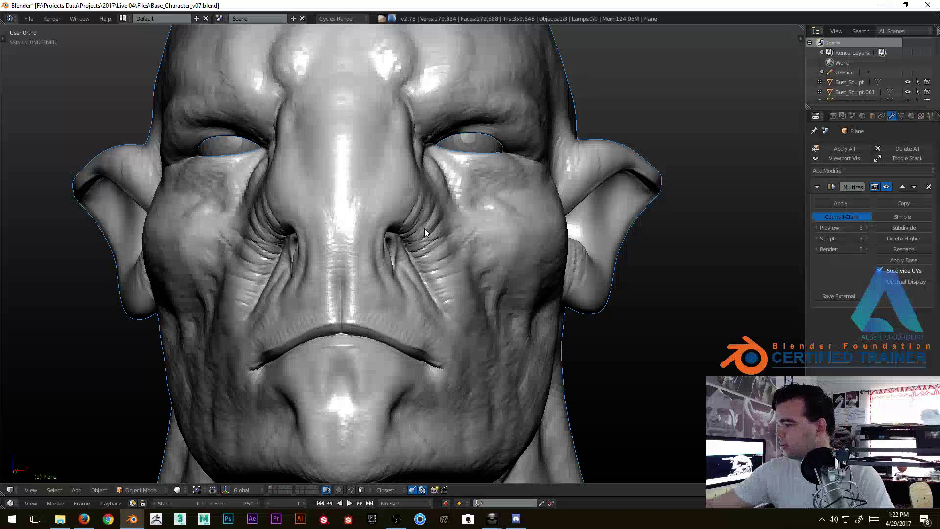
Deselect all objects and switch the active bust from Object Mode to Sculpt Mode.
key(a)
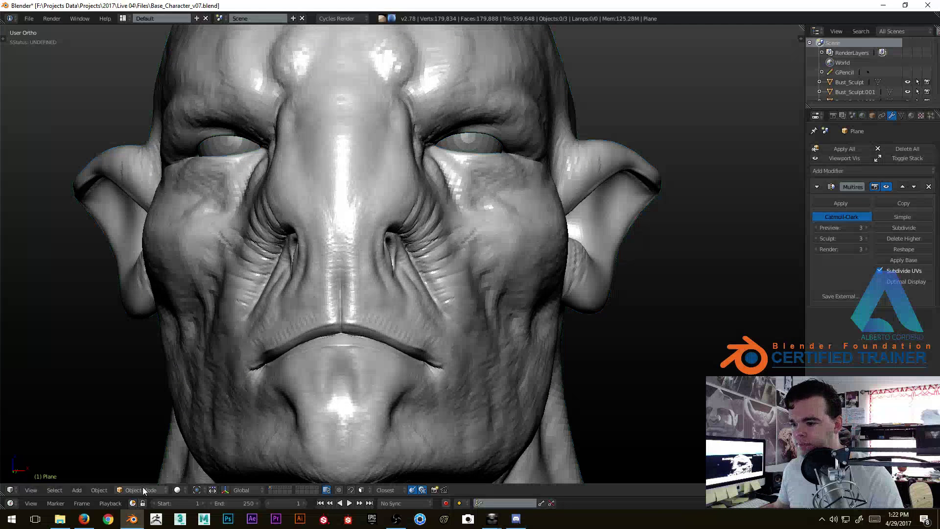
click(146, 489)
click(144, 456)
middle_drag(294, 343, 460, 290)
scroll(461, 290, up, 3)
mouse_move(363, 269)
middle_down()
mouse_move(503, 274)
mouse_move(498, 289)
mouse_move(522, 280)
mouse_move(490, 281)
middle_up()
Maximize the viewport and examine the head's profile, front and three-quarter forms, starting from the right orthographic view.
key(shift+space)
scroll(441, 270, down, 5)
key(KP_3)
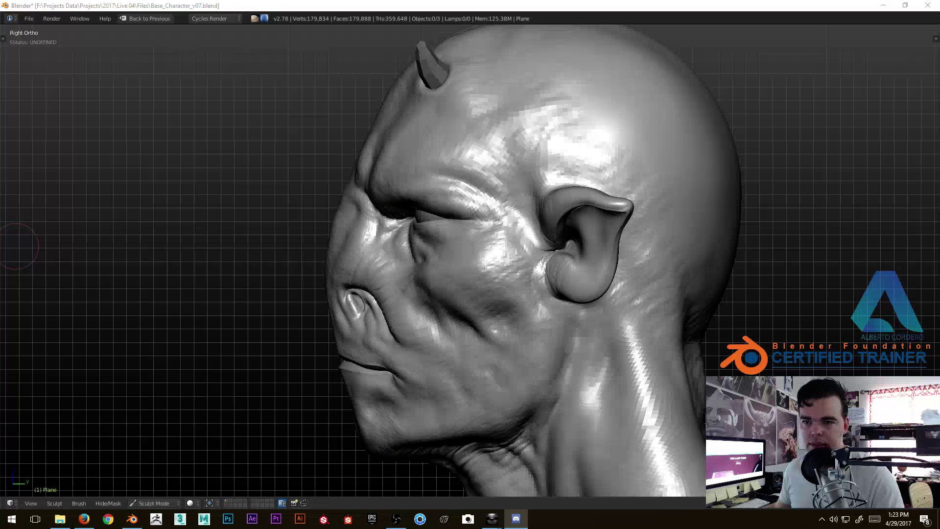
mouse_move(489, 191)
middle_down()
mouse_move(405, 197)
mouse_move(471, 214)
mouse_move(553, 266)
mouse_move(525, 278)
mouse_move(537, 176)
mouse_move(515, 234)
mouse_move(503, 212)
middle_up()
scroll(472, 213, down, 4)
mouse_move(554, 171)
middle_down()
mouse_move(485, 206)
mouse_move(461, 241)
mouse_move(543, 227)
mouse_move(461, 154)
mouse_move(562, 238)
mouse_move(487, 305)
mouse_move(541, 194)
mouse_move(550, 294)
mouse_move(460, 271)
mouse_move(466, 288)
mouse_move(483, 271)
mouse_move(432, 329)
mouse_move(364, 283)
mouse_move(462, 283)
mouse_move(536, 263)
middle_up()
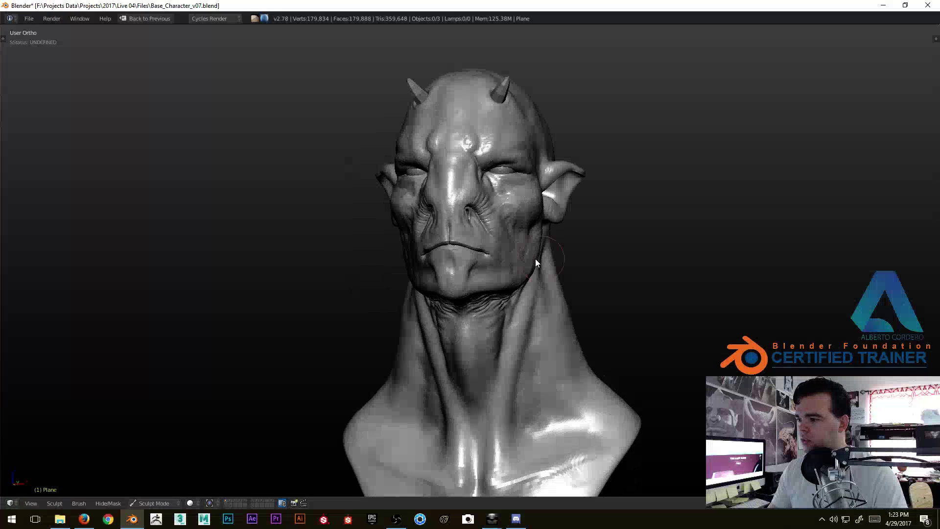
mouse_move(489, 308)
middle_down()
mouse_move(512, 278)
mouse_move(504, 229)
middle_up()
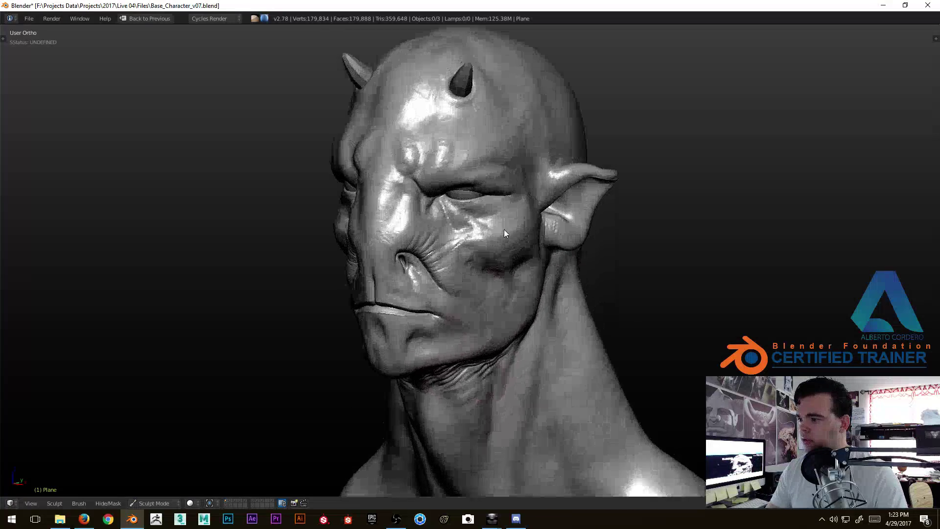
scroll(504, 229, up, 6)
mouse_move(415, 248)
middle_down()
mouse_move(435, 209)
mouse_move(407, 266)
mouse_move(518, 236)
mouse_move(458, 199)
mouse_move(612, 245)
middle_up()
scroll(434, 209, down, 5)
scroll(520, 236, up, 2)
Restore the multi-editor layout and lower the bust's Multires sculpt level to 1.
key(ctrl+space)
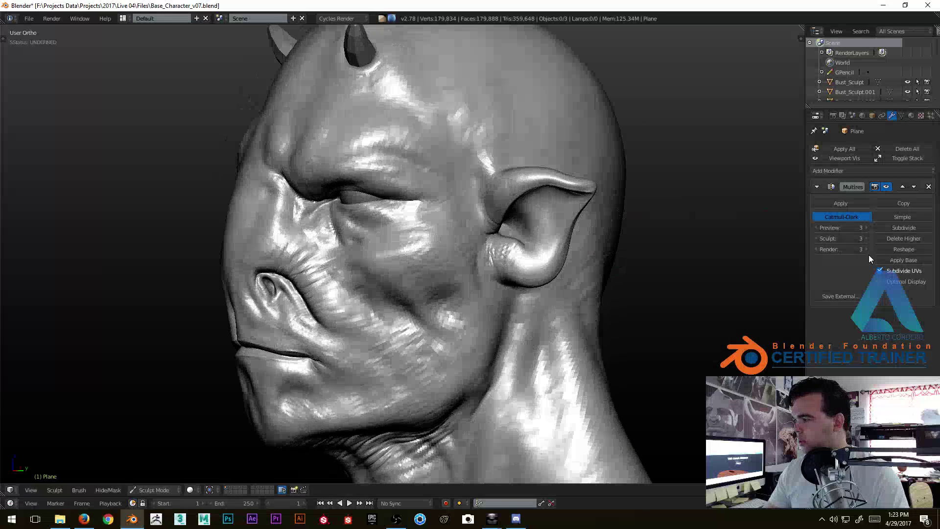
click(866, 228)
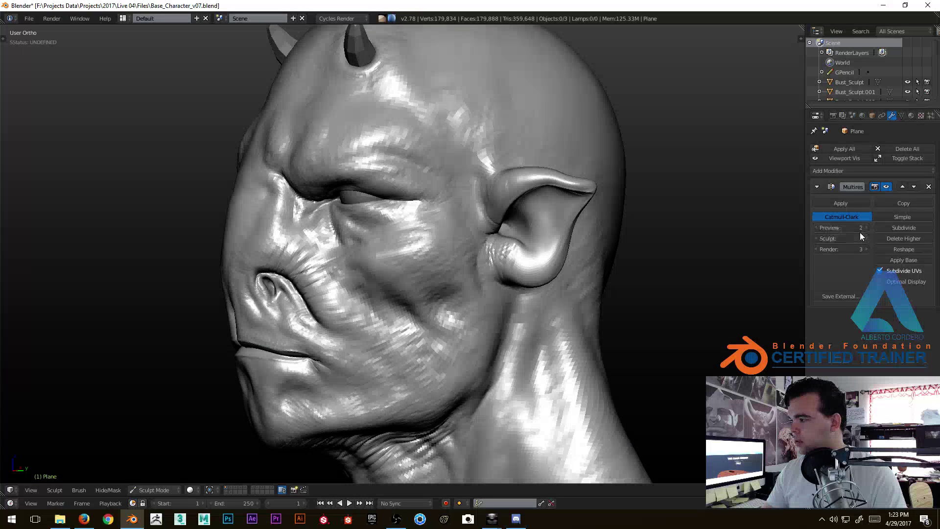
click(815, 239)
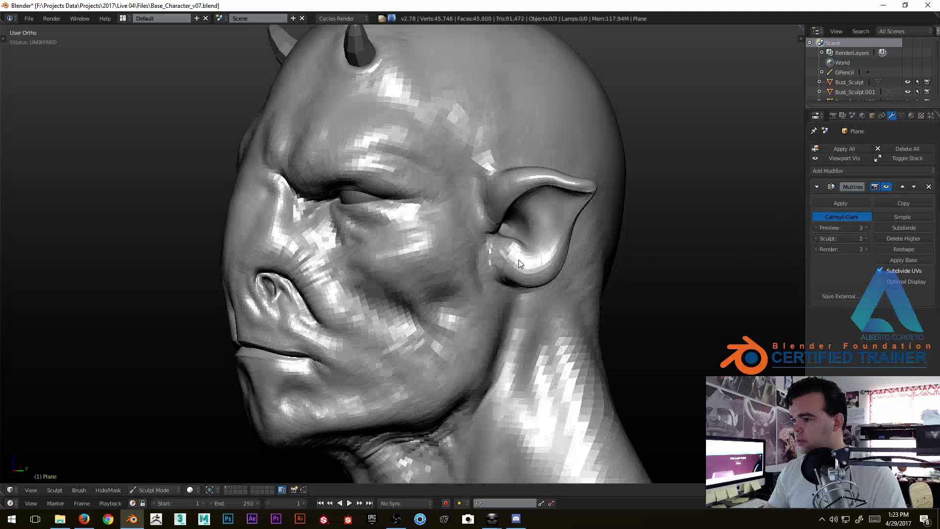
middle_drag(519, 262, 582, 258)
click(817, 241)
mouse_move(431, 233)
middle_down()
mouse_move(526, 241)
mouse_move(412, 234)
mouse_move(399, 207)
mouse_move(397, 232)
mouse_move(351, 249)
mouse_move(431, 191)
mouse_move(485, 237)
middle_up()
scroll(401, 173, up, 5)
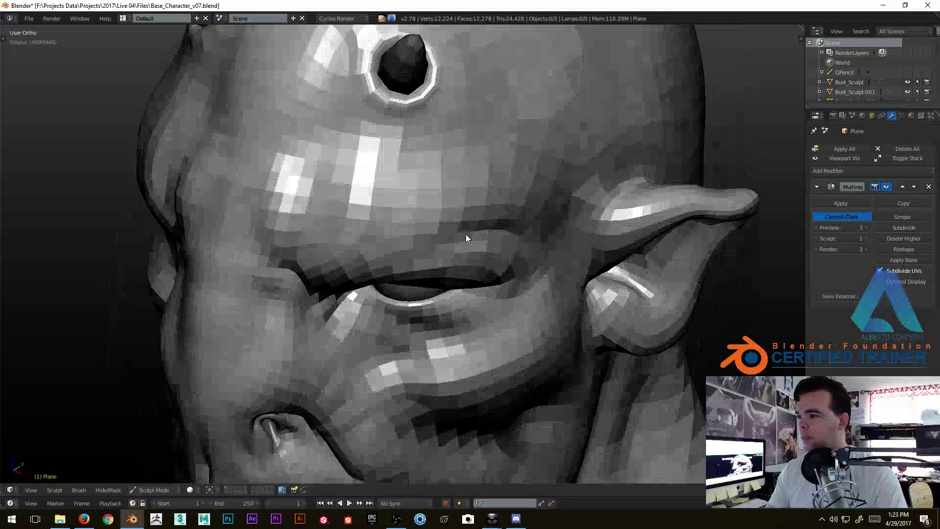
Refine the broad forms of the chin, lower lip area and jaw at Multires sculpt level 1.
middle_drag(328, 232, 346, 194)
shift+middle_drag(305, 338, 360, 232)
scroll(348, 249, up, 2)
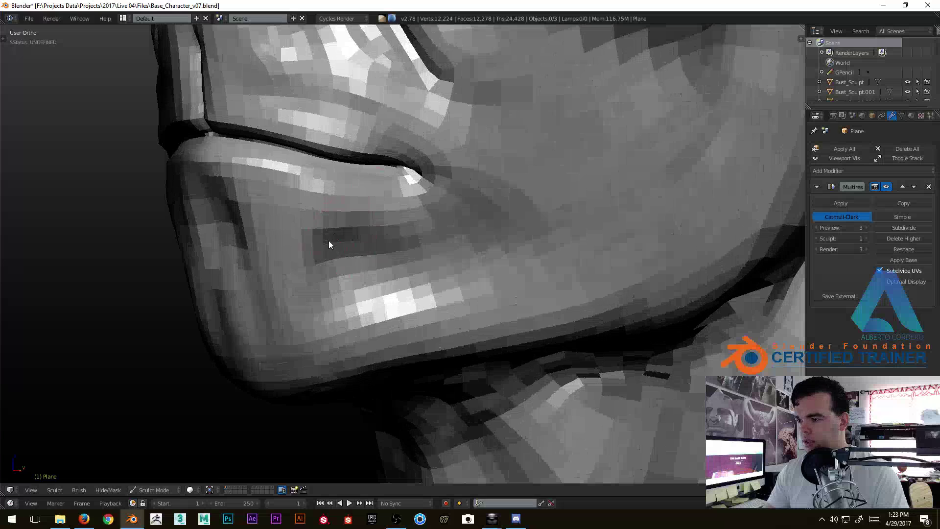
scroll(391, 246, up, 1)
shift+middle_drag(365, 268, 399, 218)
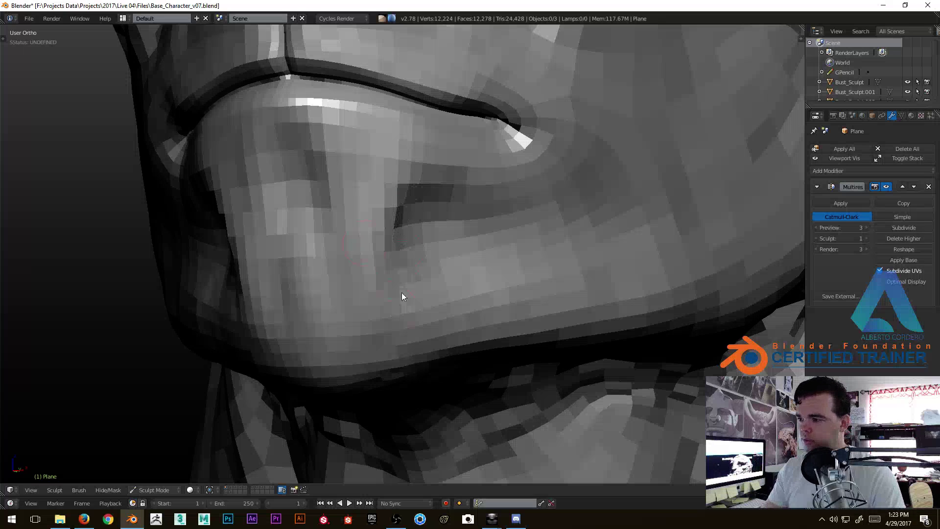
middle_drag(427, 258, 414, 261)
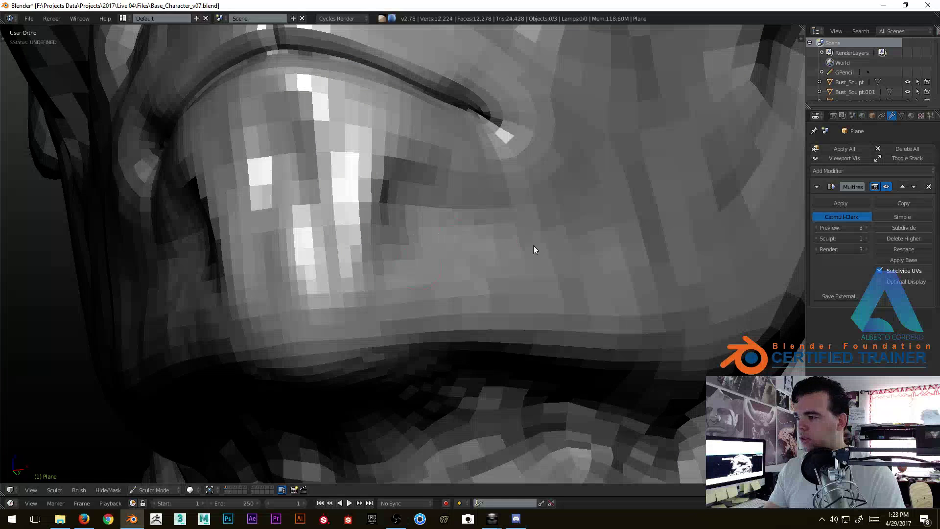
mouse_move(463, 227)
middle_down()
mouse_move(421, 233)
mouse_move(374, 254)
middle_up()
mouse_move(428, 217)
middle_down()
mouse_move(411, 264)
mouse_move(437, 177)
mouse_move(429, 252)
mouse_move(411, 237)
mouse_move(355, 225)
mouse_move(351, 245)
middle_up()
mouse_move(477, 266)
middle_down()
mouse_move(465, 216)
mouse_move(500, 257)
mouse_move(467, 211)
mouse_move(474, 298)
mouse_move(419, 260)
mouse_move(455, 230)
mouse_move(456, 192)
middle_up()
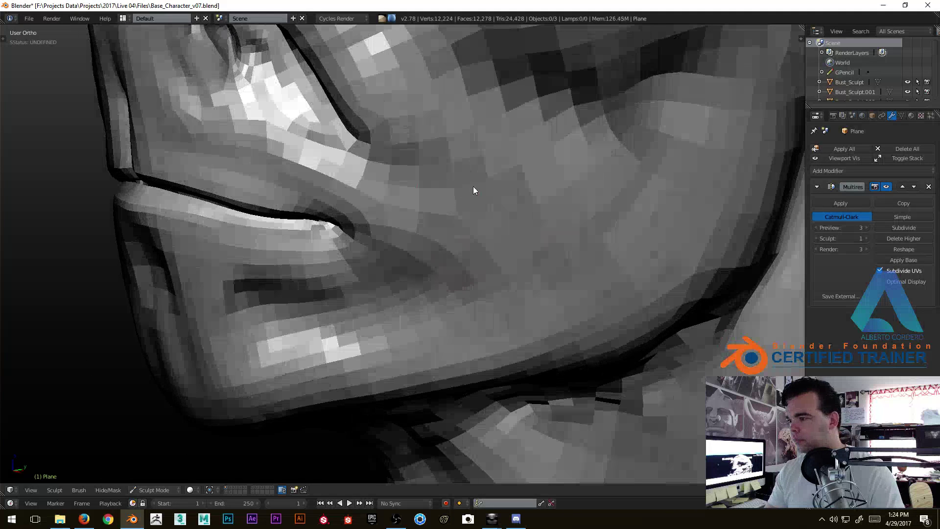
Refine the cheek and the hollow beneath the cheekbone at Multires sculpt level 1.
scroll(438, 304, down, 5)
mouse_move(489, 289)
middle_down()
mouse_move(541, 255)
mouse_move(469, 280)
mouse_move(451, 199)
mouse_move(469, 208)
mouse_move(468, 263)
middle_up()
scroll(451, 198, up, 5)
middle_drag(521, 294, 491, 365)
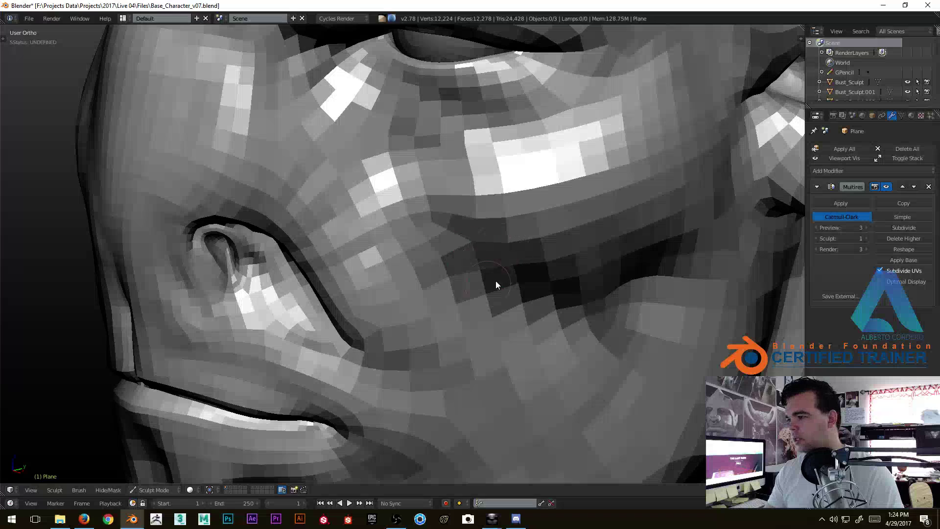
middle_drag(486, 285, 528, 245)
mouse_move(600, 248)
middle_down()
mouse_move(521, 249)
mouse_move(456, 295)
mouse_move(525, 279)
mouse_move(523, 331)
middle_up()
middle_drag(508, 295, 532, 271)
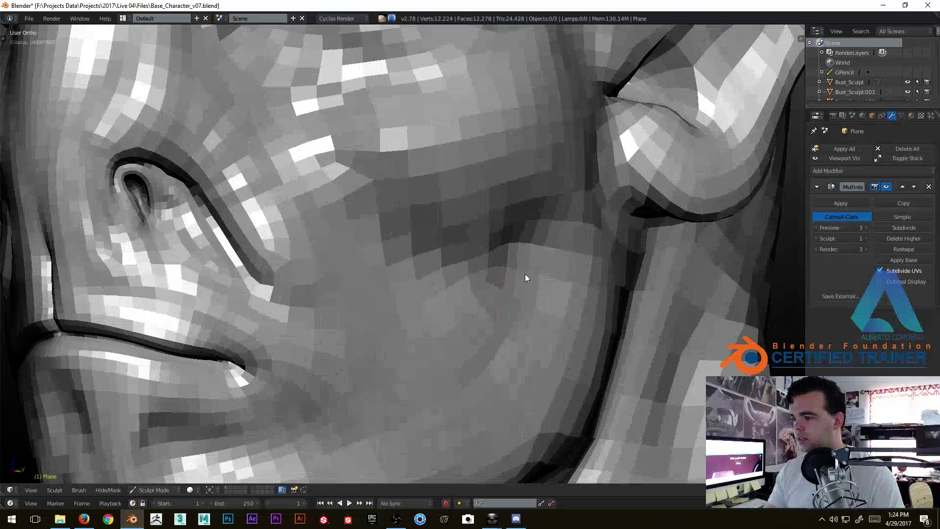
ctrl+middle_drag(503, 217, 459, 323)
mouse_move(436, 255)
middle_down()
mouse_move(471, 251)
mouse_move(362, 270)
mouse_move(399, 271)
mouse_move(370, 253)
mouse_move(408, 198)
middle_up()
Raise the Multires sculpt level to 2, check the face, and set the sculpt level to 3.
click(865, 239)
scroll(391, 265, up, 4)
scroll(392, 235, down, 4)
mouse_move(391, 236)
middle_down()
mouse_move(373, 267)
mouse_move(343, 259)
mouse_move(369, 236)
middle_up()
mouse_move(417, 266)
middle_down()
mouse_move(388, 245)
mouse_move(427, 218)
mouse_move(451, 220)
mouse_move(422, 250)
mouse_move(535, 237)
middle_up()
click(867, 239)
mouse_move(372, 246)
middle_down()
mouse_move(398, 260)
mouse_move(423, 254)
mouse_move(392, 234)
middle_up()
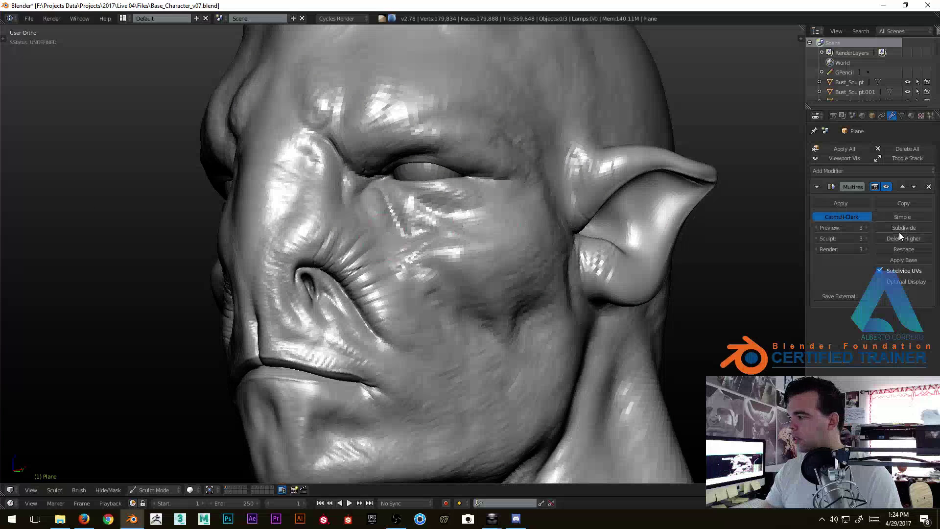
Refine the upper eyelid rim from the inner to the outer corner of the eye at sculpt level 3.
scroll(424, 262, up, 4)
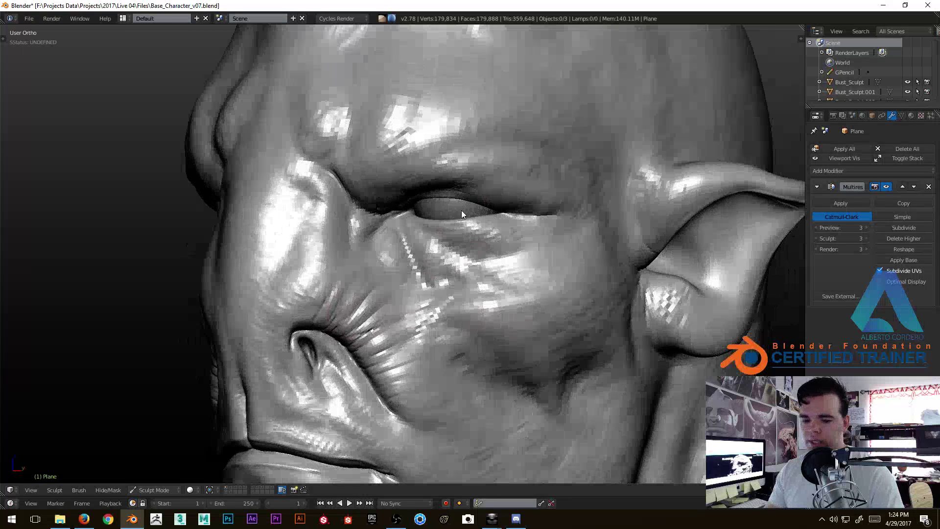
drag(467, 229, 411, 219)
scroll(437, 152, up, 6)
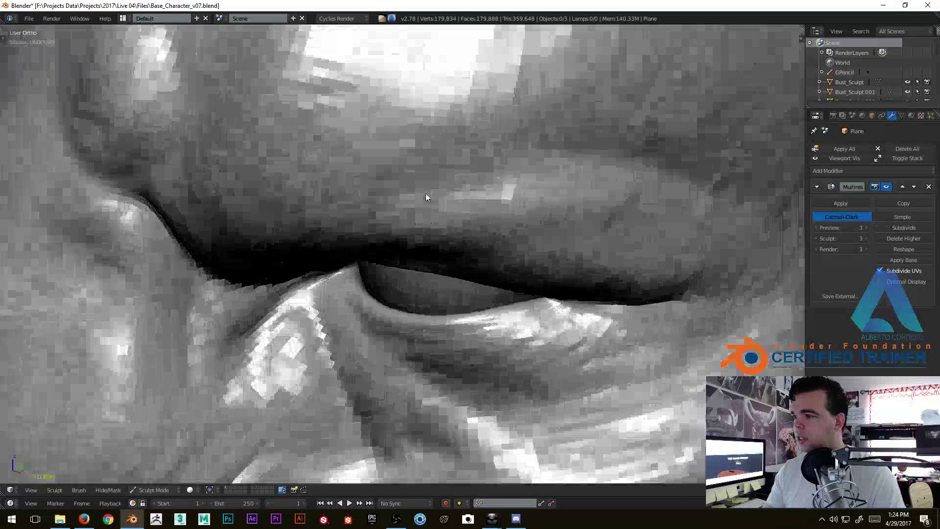
scroll(487, 286, down, 3)
scroll(488, 200, up, 8)
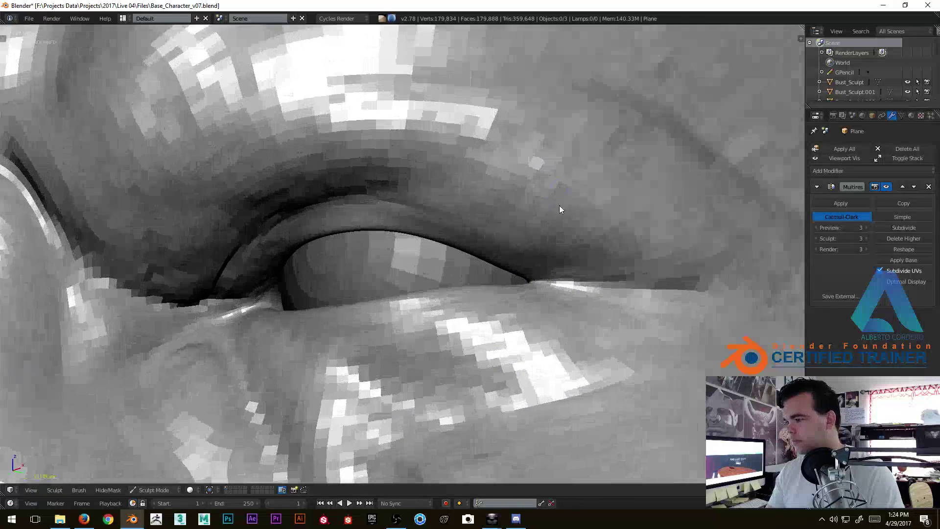
middle_drag(558, 205, 436, 245)
middle_drag(687, 207, 345, 296)
scroll(303, 154, up, 4)
middle_drag(303, 154, 182, 311)
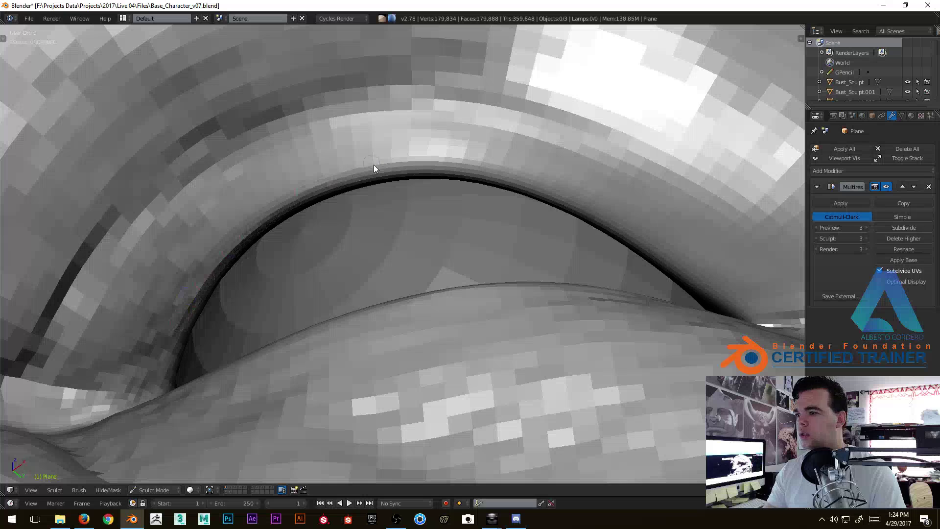
middle_drag(683, 269, 420, 226)
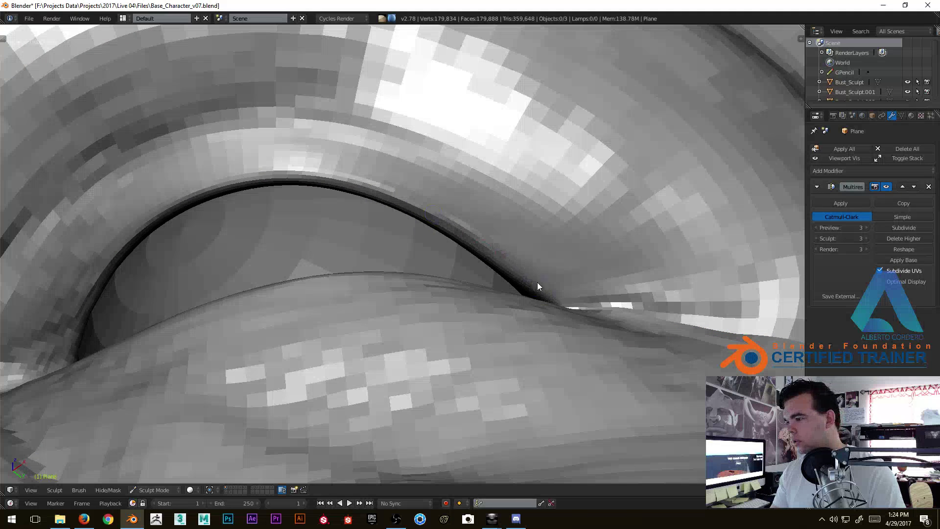
Sculpt curved skin folds above the upper eyelid, sweeping across the brow toward the outer corner.
scroll(411, 284, down, 4)
middle_drag(411, 281, 428, 274)
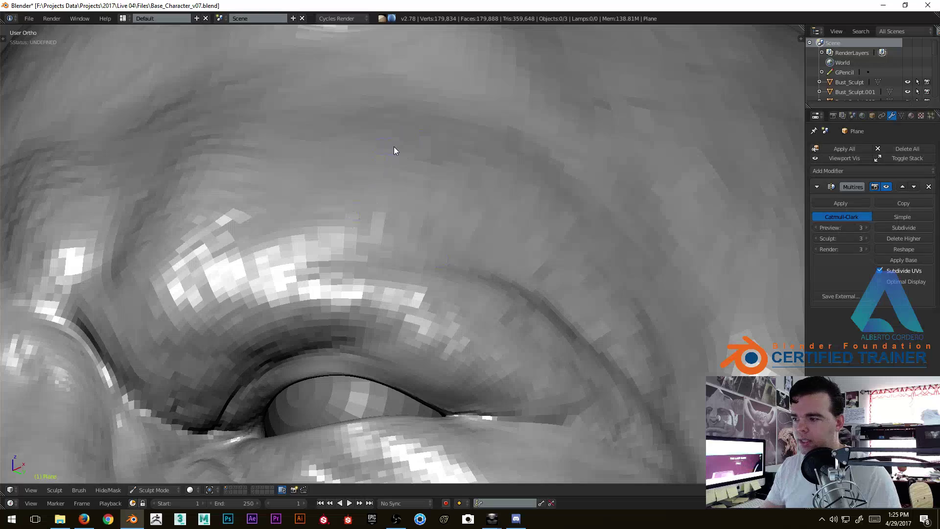
mouse_move(364, 174)
ctrl+middle_down()
mouse_move(334, 295)
mouse_move(346, 228)
mouse_move(368, 179)
mouse_move(368, 196)
ctrl+middle_up()
mouse_move(369, 196)
middle_down()
mouse_move(370, 218)
mouse_move(381, 183)
middle_up()
mouse_move(377, 218)
middle_down()
mouse_move(360, 224)
mouse_move(373, 238)
mouse_move(392, 171)
middle_up()
Sculpt the crease running from the inner corner of the eye toward the side of the nose.
mouse_move(297, 244)
ctrl+middle_down()
mouse_move(352, 310)
mouse_move(339, 331)
mouse_move(354, 228)
mouse_move(375, 201)
ctrl+middle_up()
mouse_move(359, 249)
middle_down()
mouse_move(381, 218)
mouse_move(369, 248)
middle_up()
mouse_move(369, 247)
ctrl+middle_down()
mouse_move(375, 196)
mouse_move(375, 248)
ctrl+middle_up()
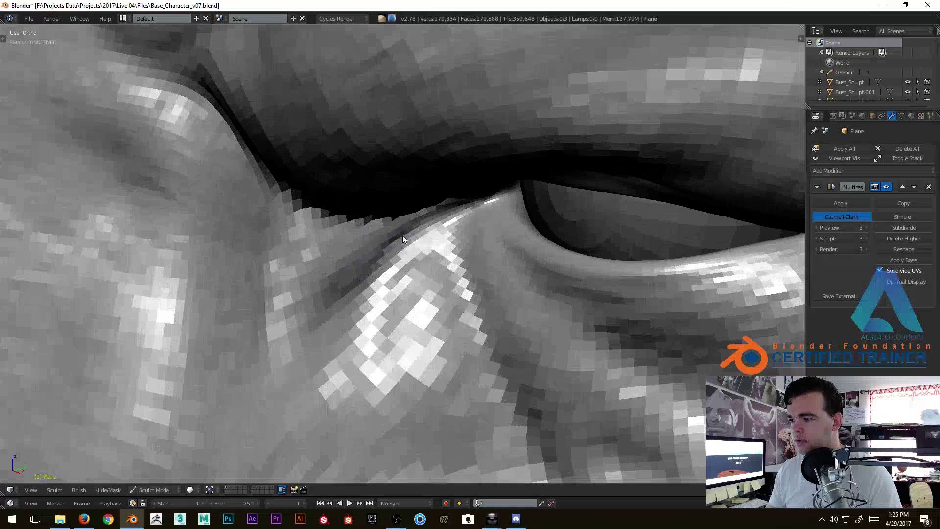
mouse_move(349, 307)
ctrl+middle_down()
mouse_move(388, 279)
mouse_move(416, 185)
mouse_move(476, 142)
mouse_move(390, 180)
ctrl+middle_up()
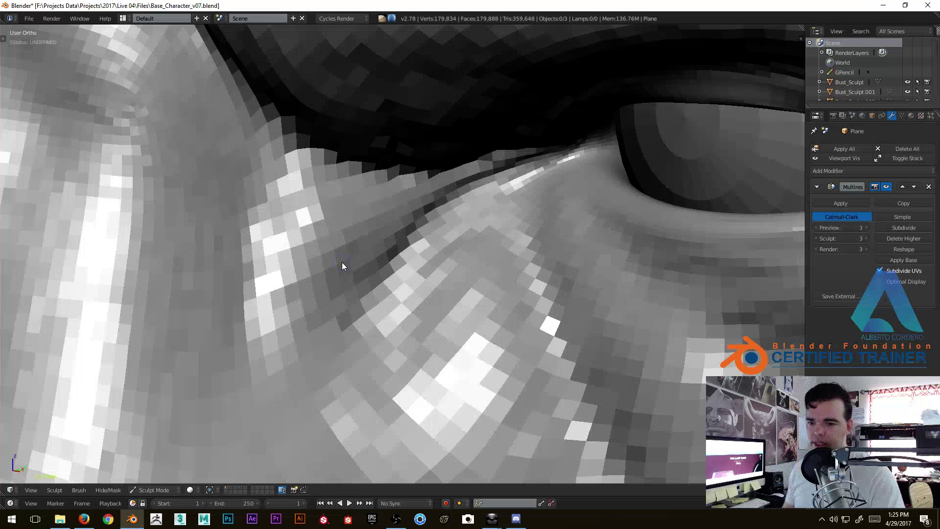
mouse_move(422, 203)
middle_down()
mouse_move(439, 133)
mouse_move(400, 259)
mouse_move(401, 200)
middle_up()
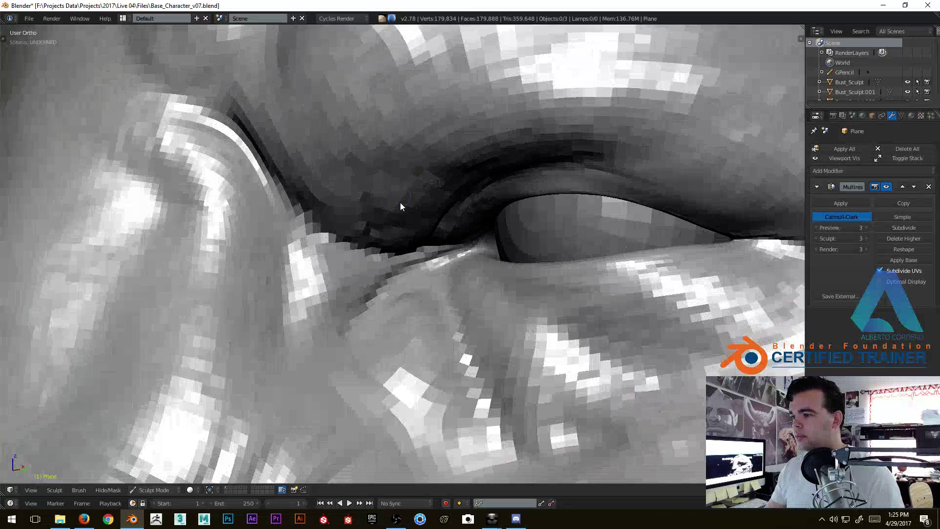
Deepen the crease around the brow bulge above the inner corner of the eye.
scroll(351, 241, up, 2)
scroll(347, 249, down, 1)
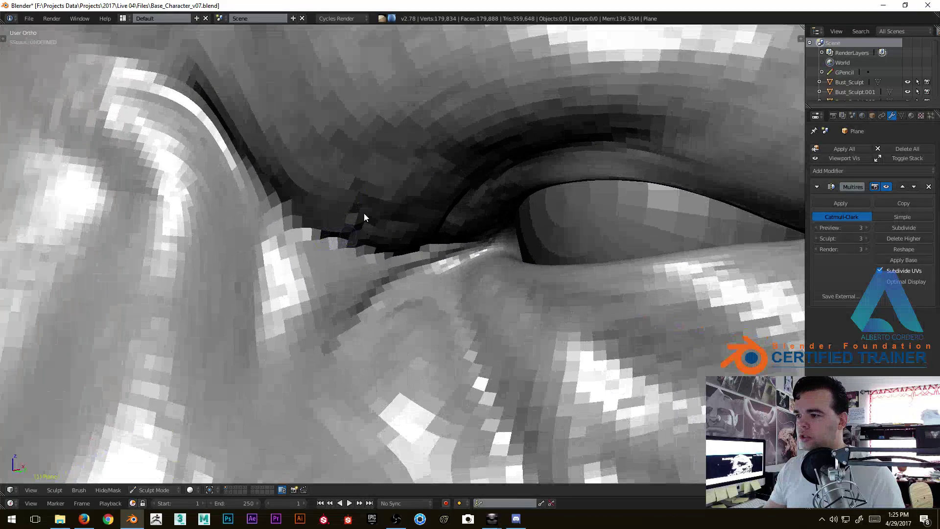
scroll(388, 235, down, 5)
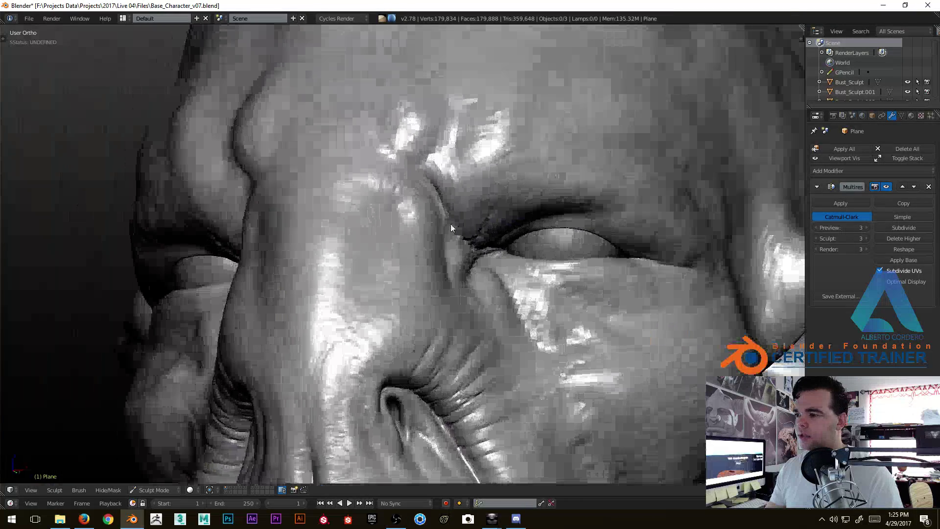
middle_drag(455, 231, 422, 239)
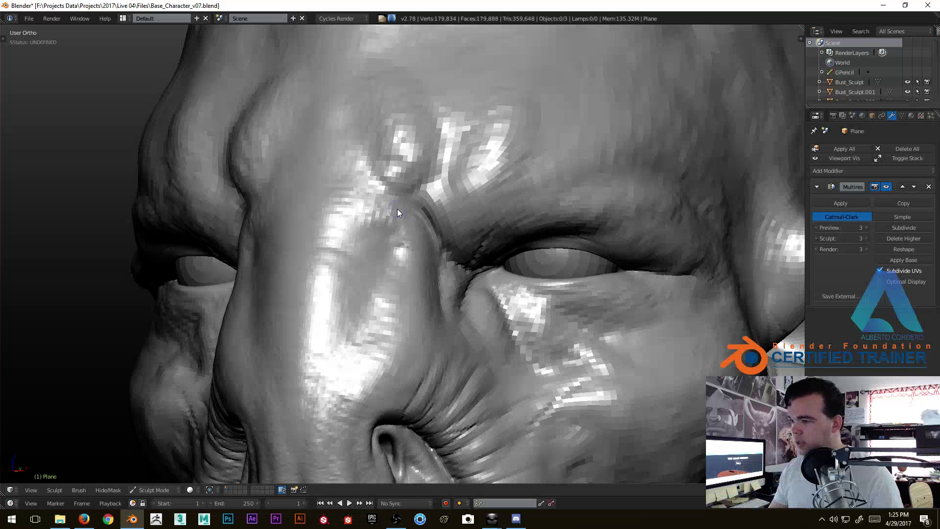
scroll(373, 221, up, 7)
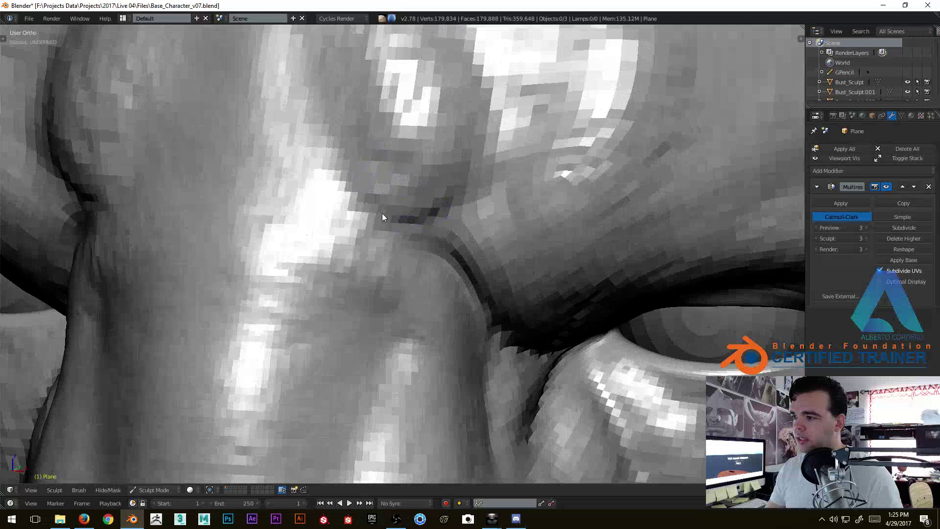
drag(483, 88, 462, 199)
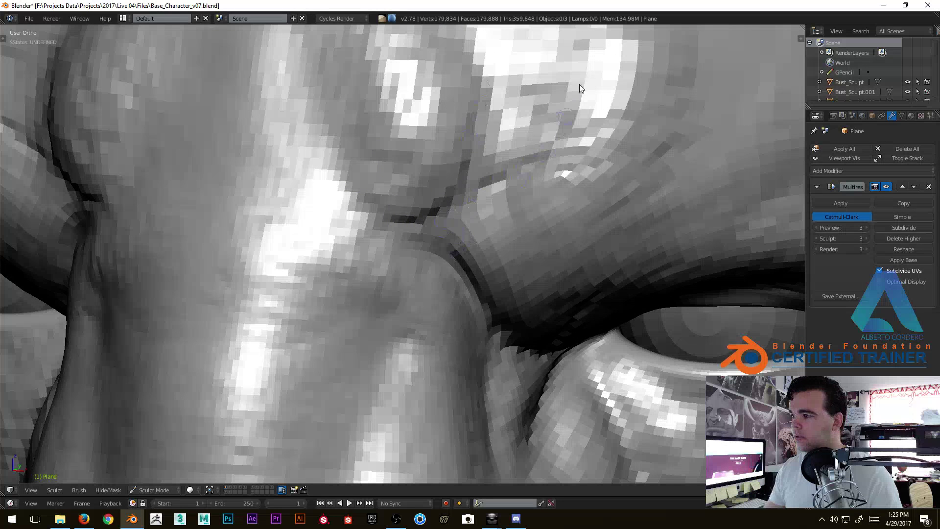
Carve short horizontal wrinkles into the side of the nose bridge, beside the inner corner of the eye.
mouse_move(478, 245)
middle_down()
mouse_move(426, 258)
mouse_move(439, 252)
mouse_move(409, 235)
mouse_move(378, 238)
middle_up()
drag(313, 252, 278, 231)
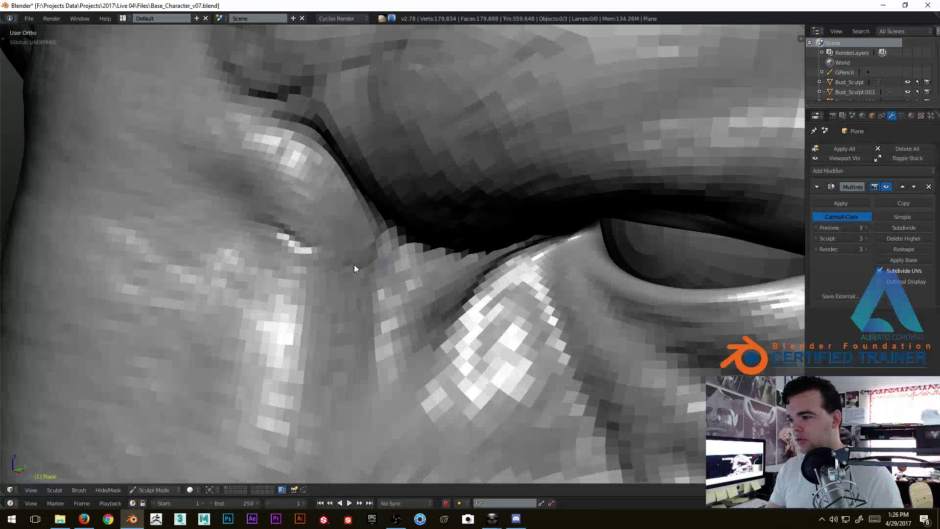
drag(379, 249, 351, 270)
drag(272, 237, 229, 231)
drag(228, 283, 356, 284)
mouse_move(346, 277)
middle_down()
mouse_move(364, 236)
mouse_move(344, 215)
mouse_move(353, 233)
middle_up()
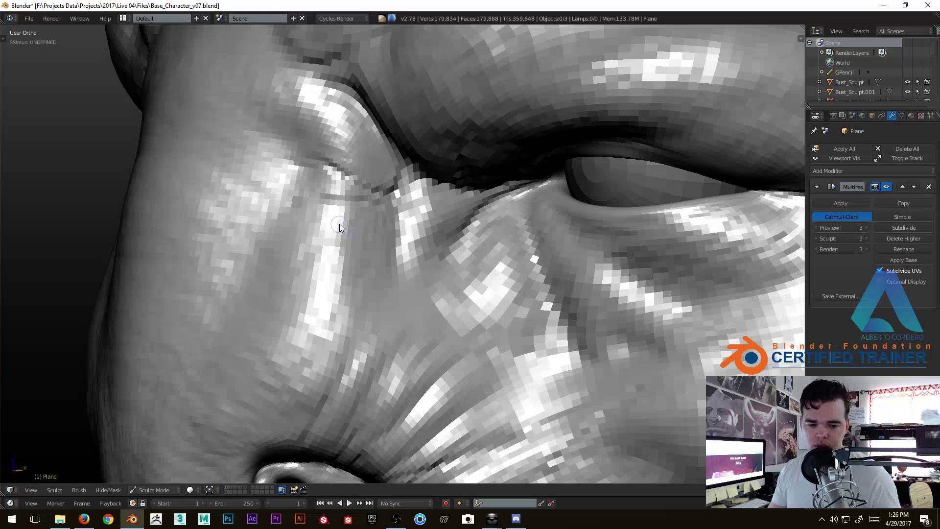
Examine the wrinkles around the nostril and the overall face from several angles.
mouse_move(380, 233)
middle_down()
mouse_move(374, 141)
mouse_move(369, 201)
middle_up()
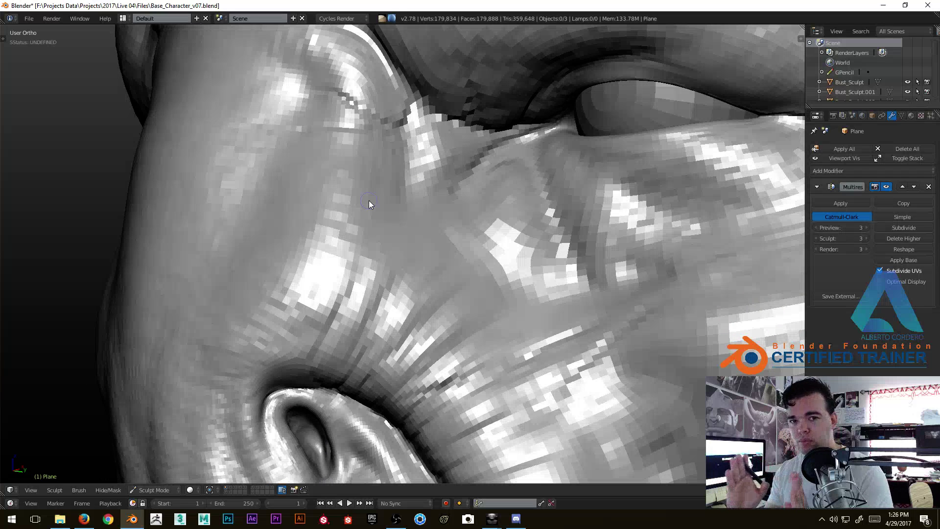
mouse_move(479, 205)
middle_down()
mouse_move(412, 263)
mouse_move(450, 228)
mouse_move(477, 179)
mouse_move(499, 192)
mouse_move(481, 165)
middle_up()
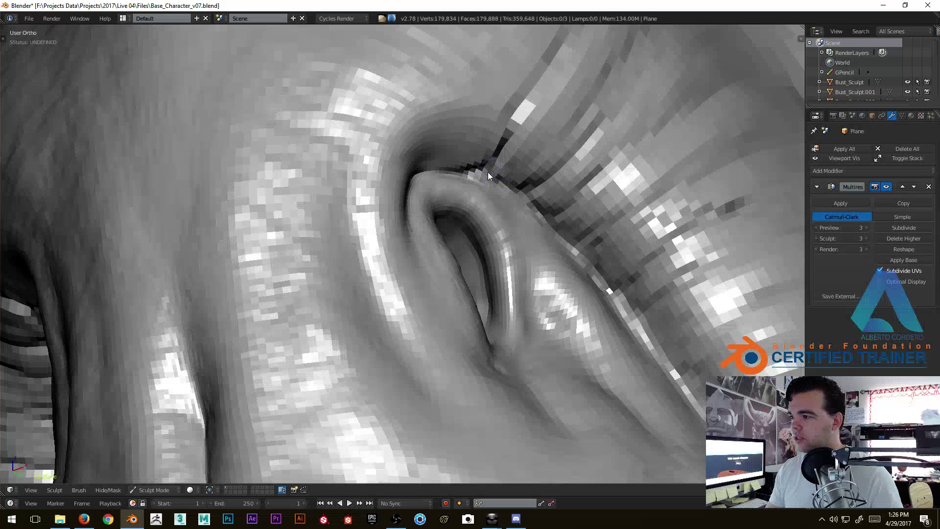
middle_drag(602, 89, 524, 160)
scroll(543, 141, up, 4)
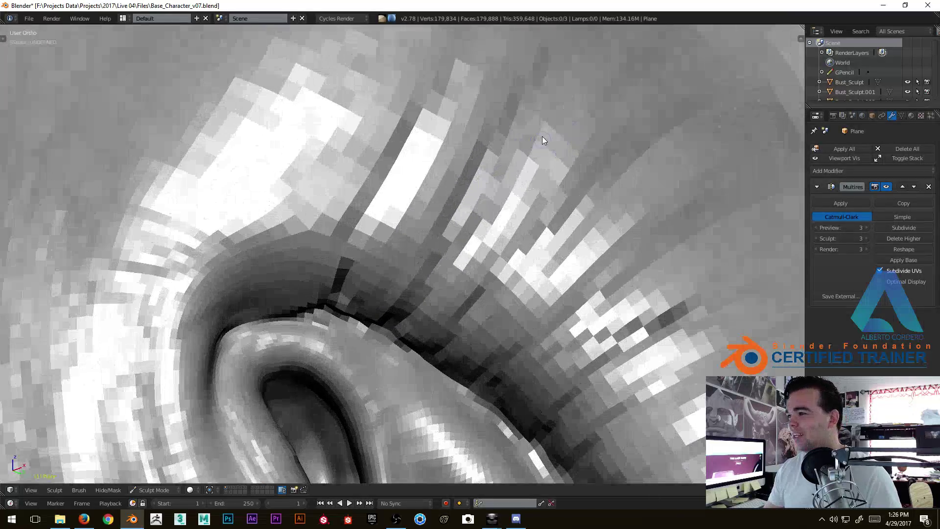
scroll(535, 65, down, 4)
mouse_move(536, 65)
middle_down()
mouse_move(455, 248)
mouse_move(437, 222)
mouse_move(461, 212)
mouse_move(551, 209)
mouse_move(483, 184)
mouse_move(487, 253)
middle_up()
scroll(487, 253, down, 3)
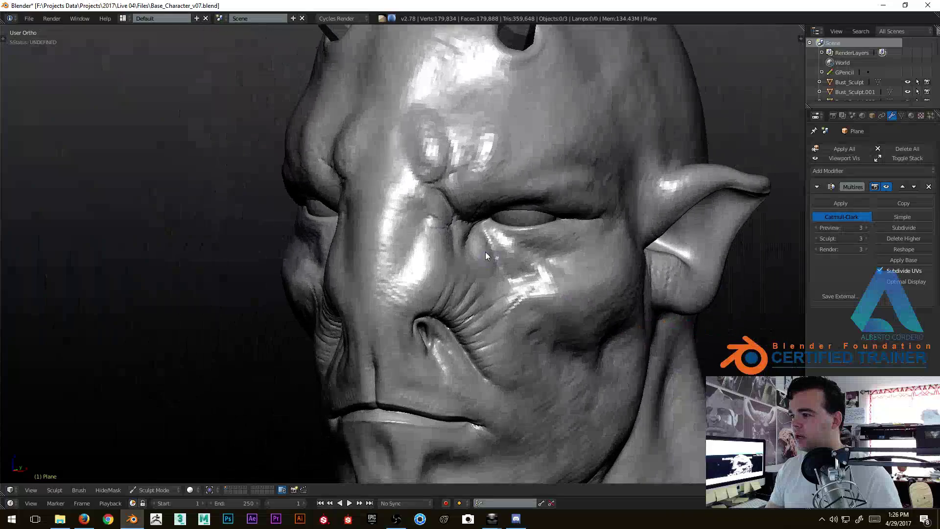
scroll(412, 248, up, 3)
scroll(412, 248, down, 3)
mouse_move(419, 203)
middle_down()
mouse_move(432, 205)
mouse_move(458, 164)
middle_up()
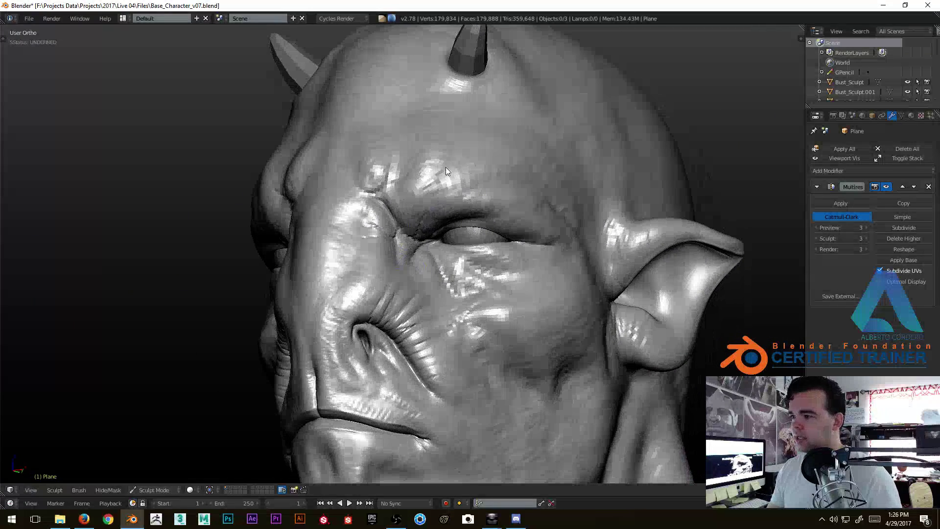
mouse_move(551, 260)
middle_down()
mouse_move(456, 221)
mouse_move(362, 250)
mouse_move(430, 235)
mouse_move(384, 208)
middle_up()
Lasso-mask the band around both eyes in the right side view, from the brow to the upper nose.
key(KP_3)
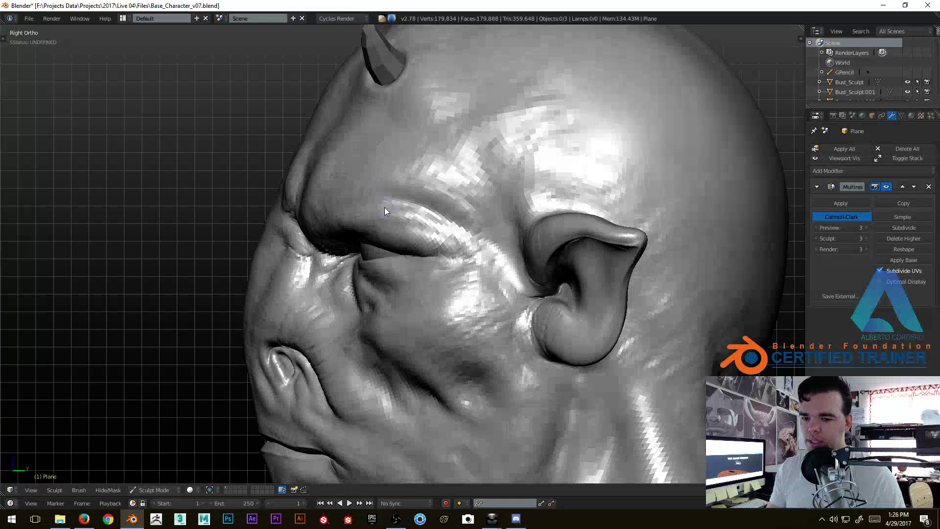
key(z)
shift+middle_drag(320, 236, 295, 234)
mouse_move(232, 191)
ctrl+shift+mouse_down()
mouse_move(218, 238)
mouse_move(281, 302)
mouse_move(419, 296)
mouse_move(361, 159)
mouse_move(285, 156)
ctrl+shift+mouse_up()
key(z)
middle_drag(286, 186, 314, 186)
key(KP_3)
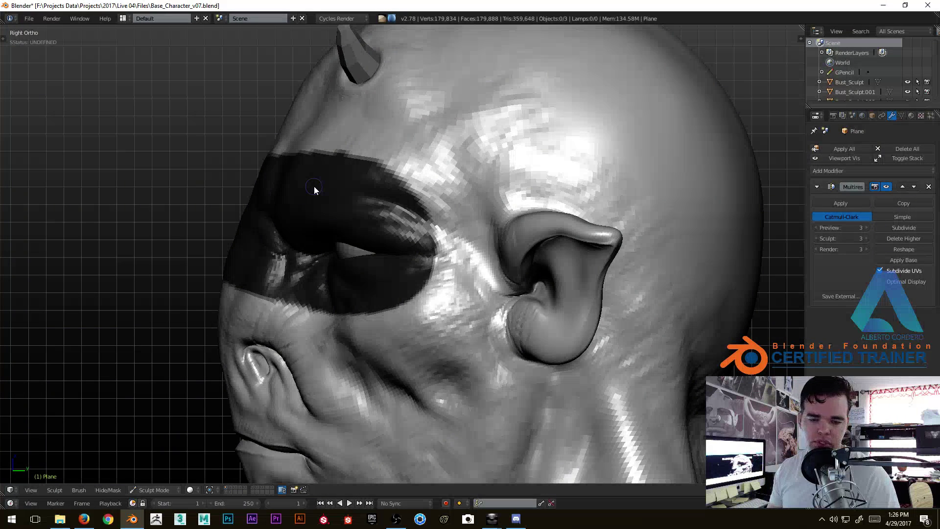
mouse_move(341, 139)
ctrl+shift+mouse_down()
mouse_move(431, 165)
mouse_move(475, 240)
mouse_move(451, 329)
mouse_move(352, 332)
mouse_move(272, 315)
mouse_move(197, 280)
mouse_move(206, 235)
ctrl+shift+mouse_up()
mouse_move(209, 211)
middle_down()
mouse_move(439, 197)
mouse_move(403, 203)
mouse_move(387, 191)
mouse_move(392, 183)
mouse_move(375, 187)
mouse_move(372, 222)
mouse_move(285, 220)
middle_up()
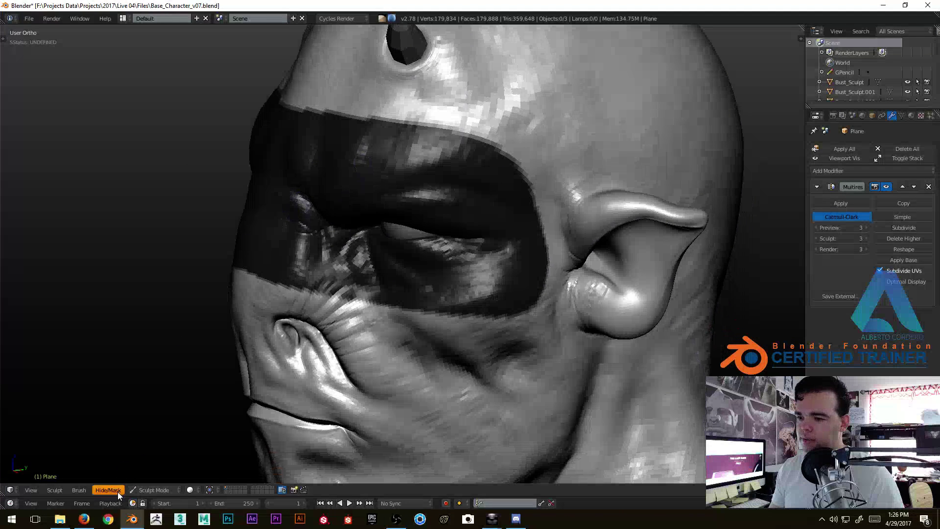
Invert the mask and hide the masked geometry, isolating the eye and brow band.
key(ctrl+i)
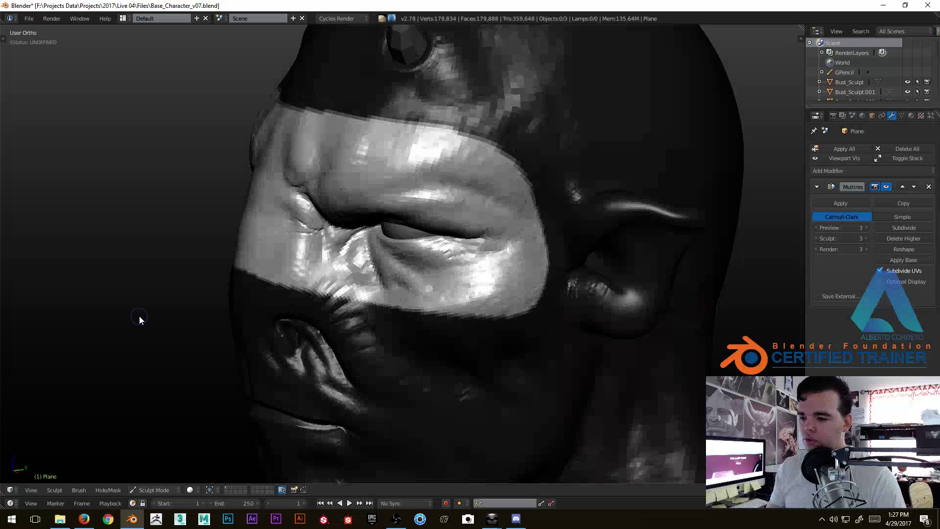
middle_drag(432, 175, 413, 186)
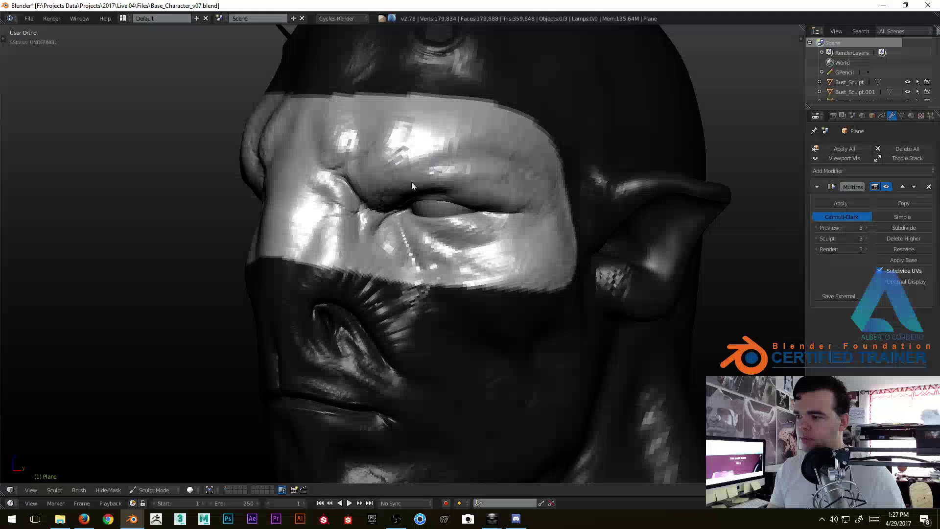
click(110, 488)
click(128, 447)
middle_drag(278, 356, 337, 317)
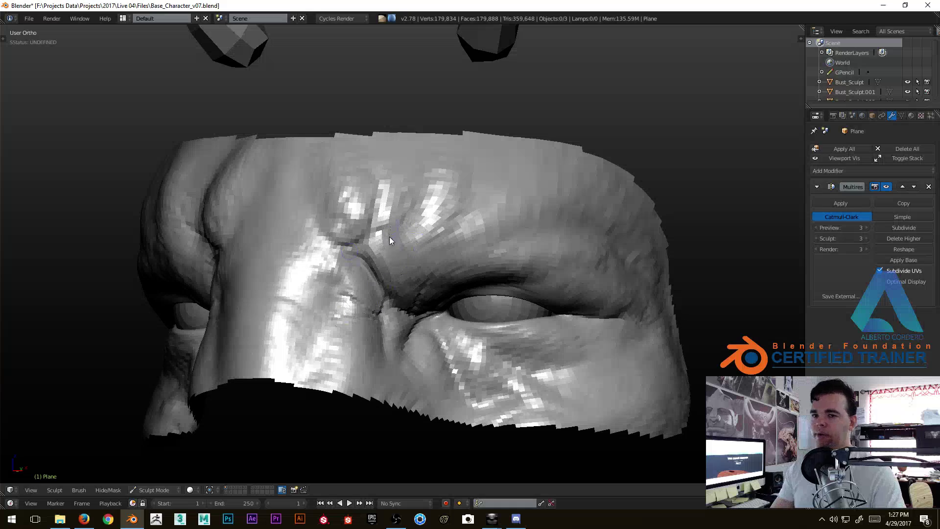
Sculpt the thin fold above the upper eyelid, from the inner corner around to the outer corner of the eye.
middle_drag(389, 242, 280, 316)
shift+middle_drag(308, 280, 348, 265)
ctrl+middle_drag(349, 266, 326, 240)
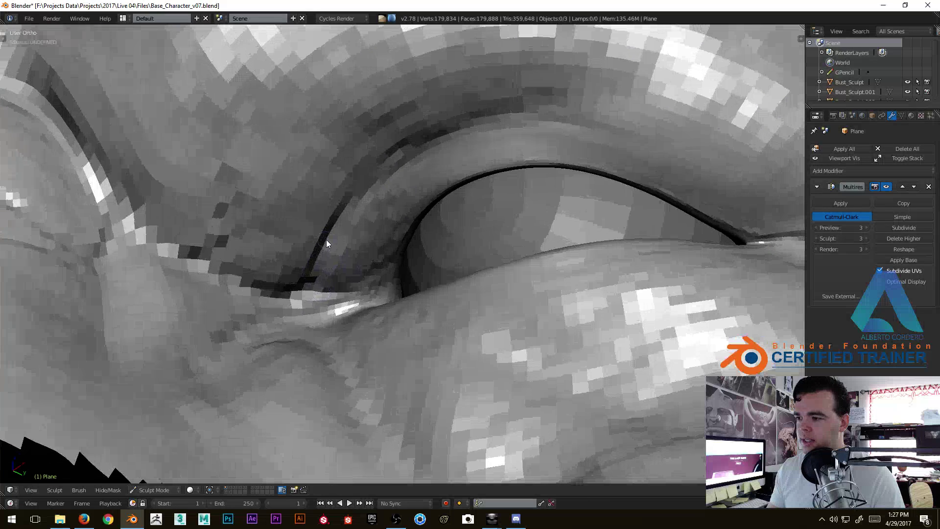
middle_drag(311, 282, 301, 253)
mouse_move(260, 310)
mouse_down()
mouse_move(298, 209)
mouse_move(415, 143)
mouse_up()
middle_drag(391, 154, 338, 299)
middle_drag(390, 256, 415, 246)
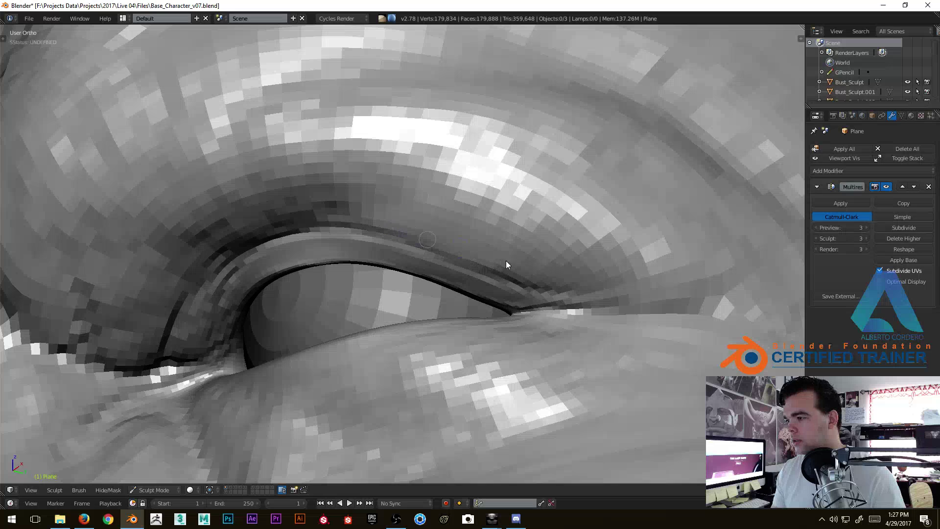
middle_drag(546, 284, 366, 267)
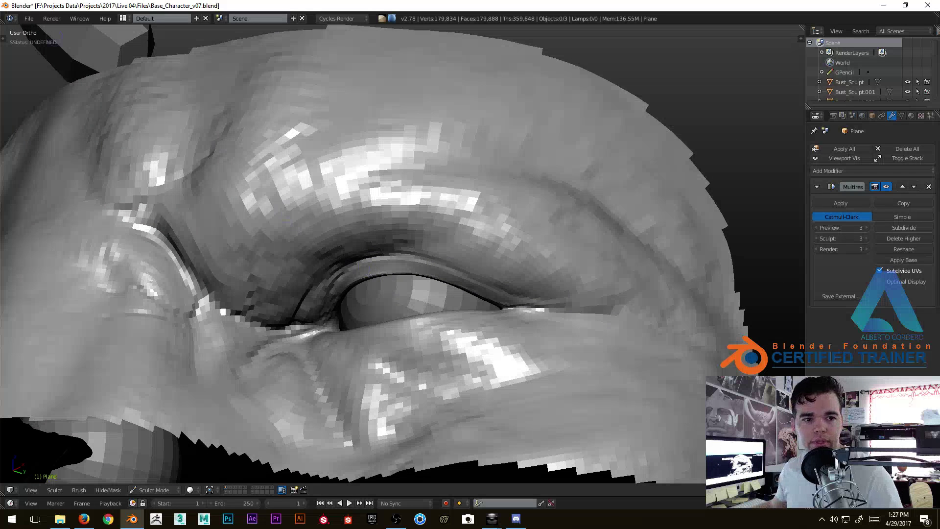
Examine the isolated eye and brow region from the side and the front.
key(alt+Tab)
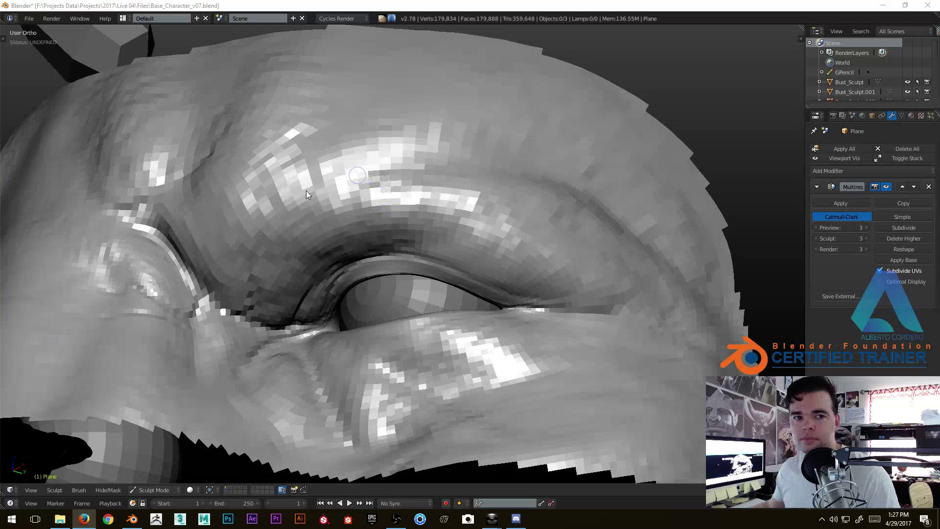
scroll(385, 174, up, 2)
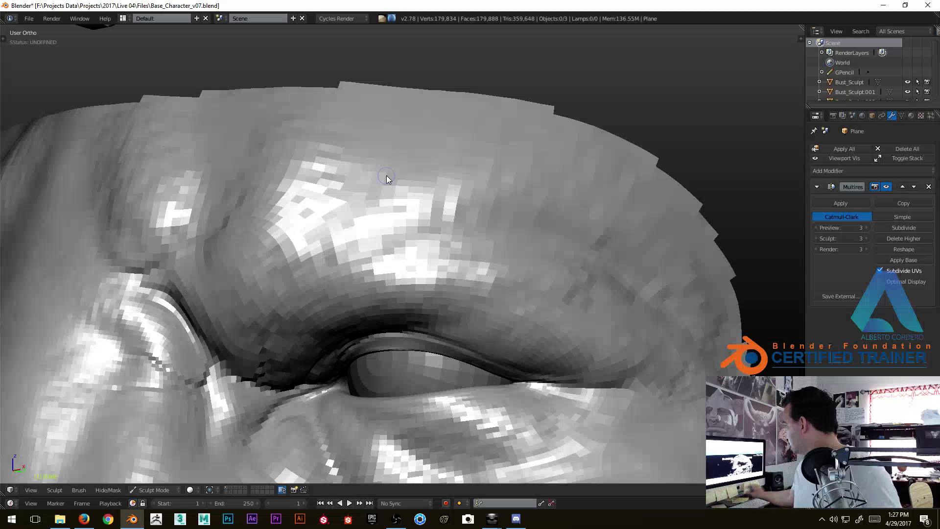
scroll(531, 208, down, 2)
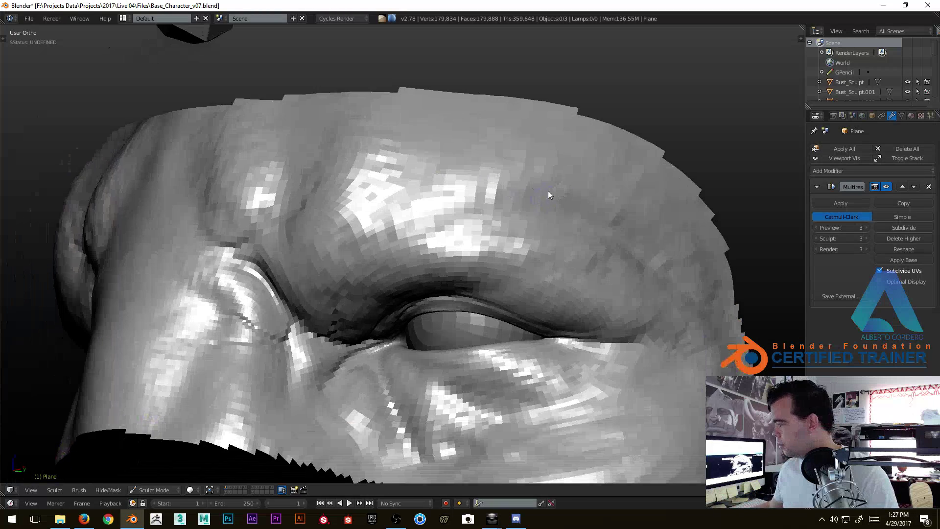
middle_drag(544, 196, 521, 182)
mouse_move(340, 351)
middle_down()
mouse_move(369, 313)
mouse_move(353, 308)
mouse_move(386, 314)
mouse_move(432, 291)
middle_up()
mouse_move(334, 301)
middle_down()
mouse_move(366, 242)
mouse_move(405, 308)
mouse_move(436, 284)
mouse_move(381, 277)
middle_up()
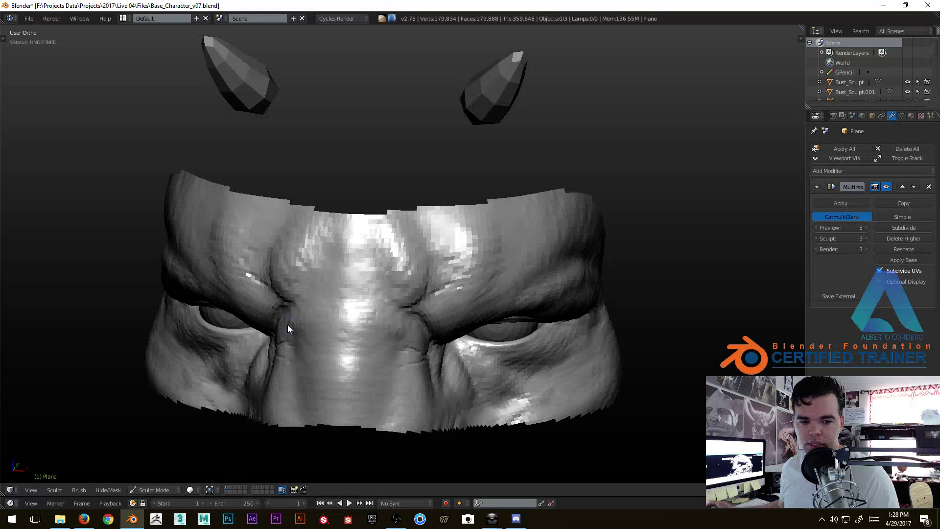
key(alt+Tab)
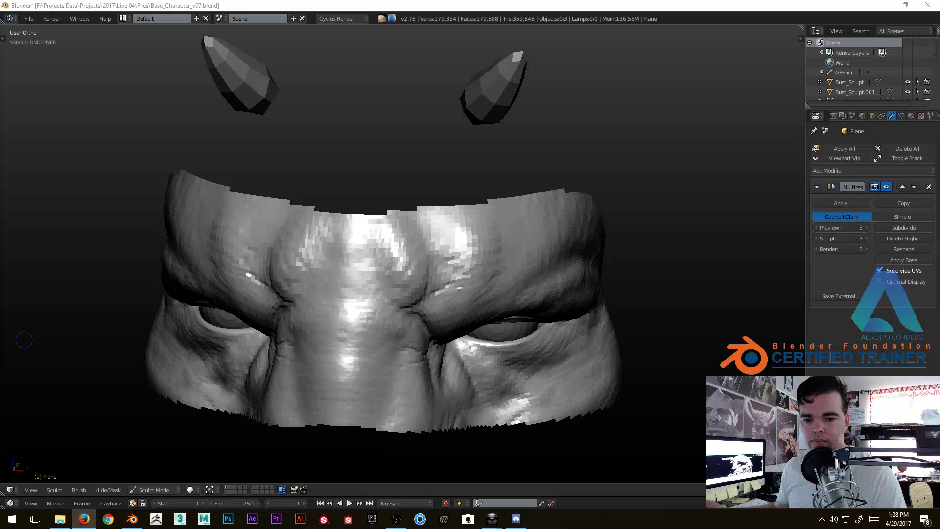
Turn off X mirror symmetry for sculpting.
middle_drag(219, 224, 342, 242)
key(t)
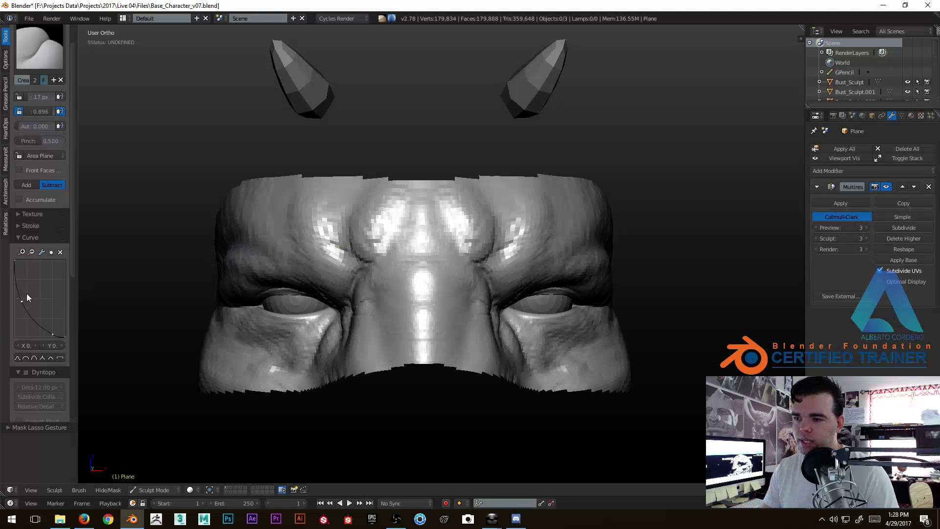
scroll(21, 296, down, 5)
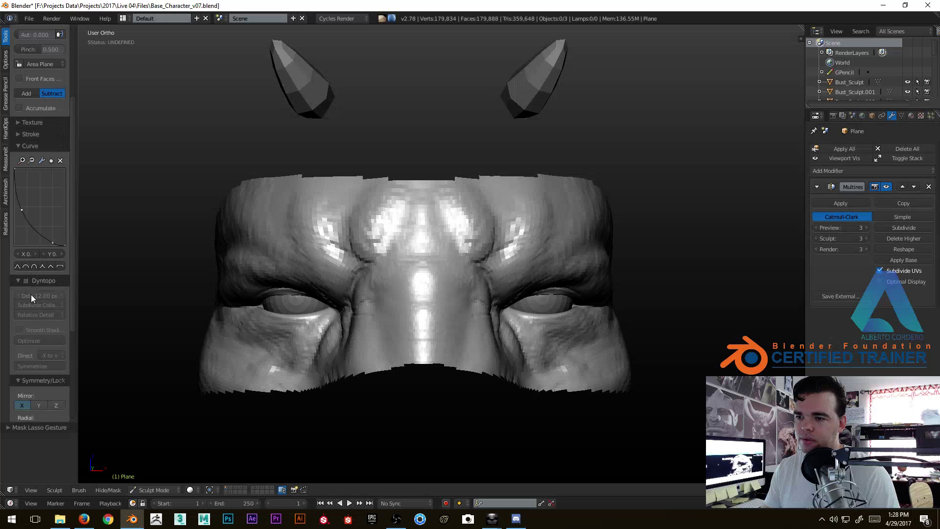
scroll(29, 274, down, 7)
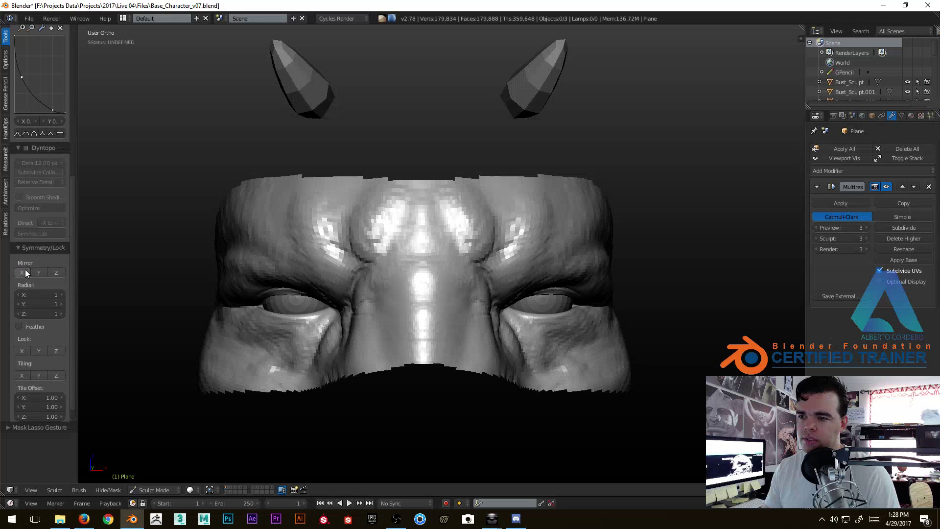
Carve an asymmetrical wrinkle across the top of the nose bridge between the brow bulges, adjusting the brush size.
middle_drag(309, 225, 419, 202)
scroll(422, 178, up, 3)
scroll(425, 174, up, 4)
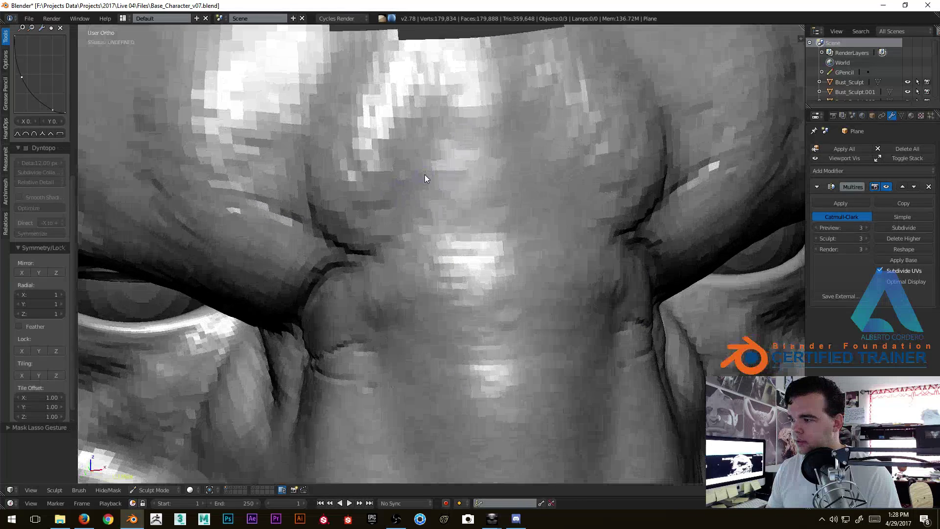
mouse_move(417, 252)
mouse_down()
mouse_move(530, 209)
mouse_move(437, 245)
mouse_up()
mouse_move(377, 259)
mouse_down()
mouse_move(444, 145)
mouse_move(392, 249)
mouse_up()
mouse_move(411, 197)
middle_down()
mouse_move(414, 183)
mouse_move(415, 215)
middle_up()
key(f)
click(415, 218)
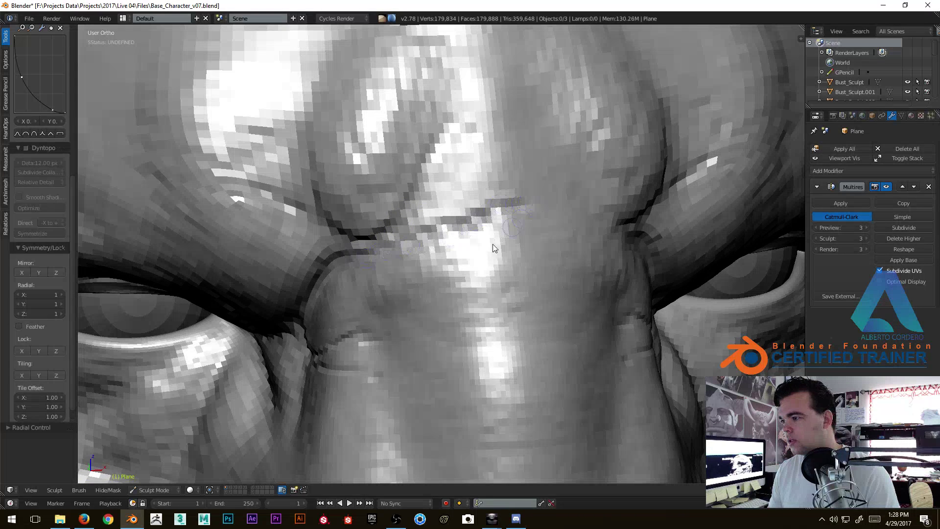
Carve slanted wrinkles from the inner eye corner across the side of the nose bridge toward its middle.
middle_drag(554, 266, 468, 251)
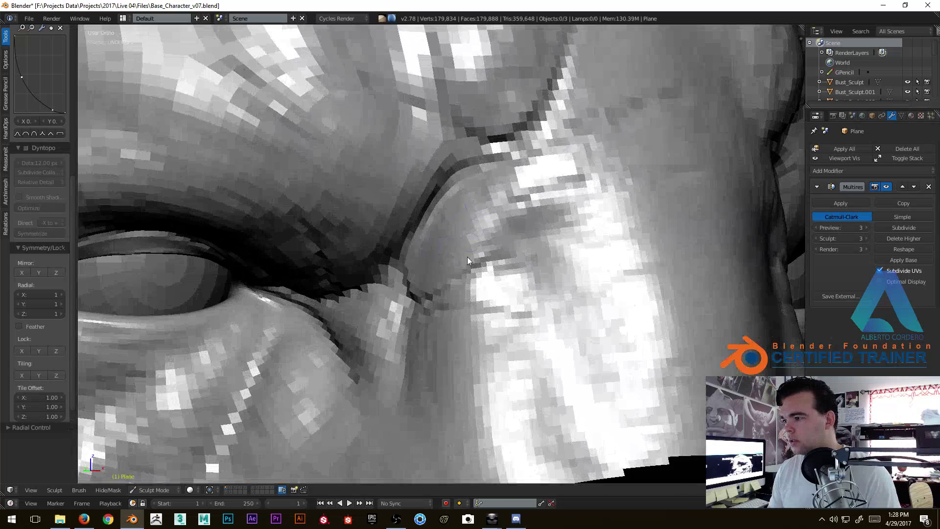
middle_drag(603, 199, 457, 230)
mouse_move(453, 233)
mouse_down()
mouse_move(364, 257)
mouse_move(440, 230)
mouse_up()
drag(515, 183, 412, 245)
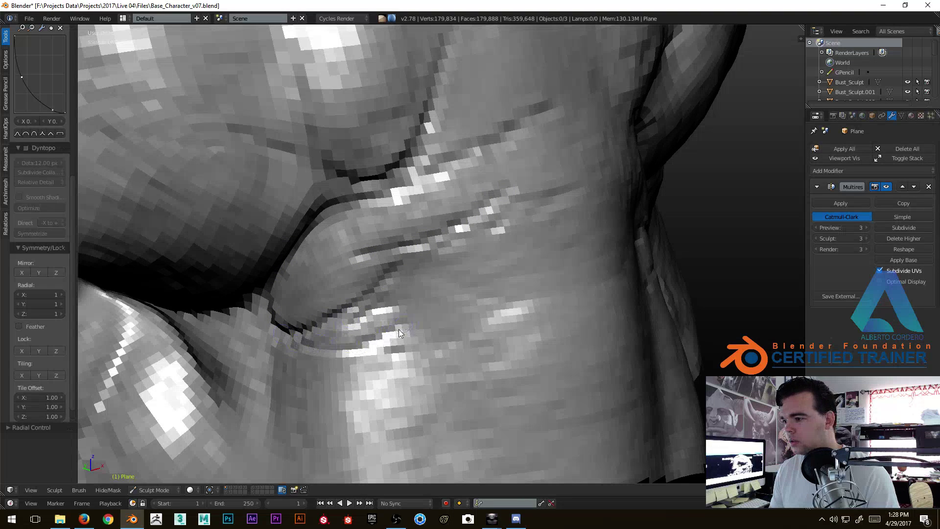
drag(484, 314, 545, 299)
drag(454, 282, 521, 265)
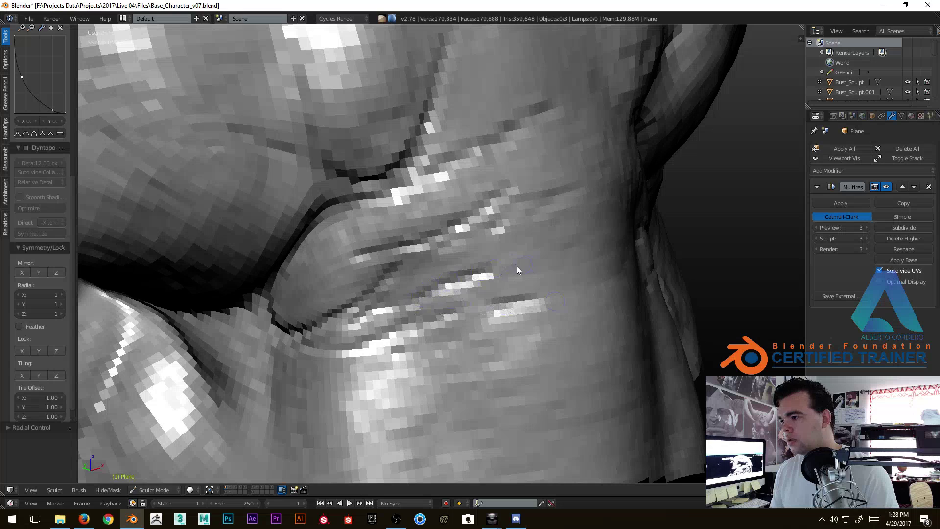
scroll(518, 264, down, 10)
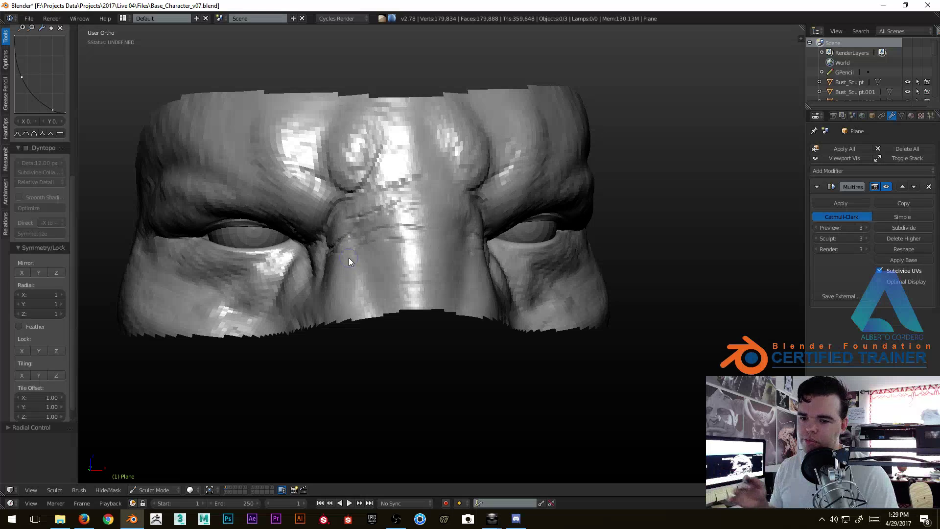
Deepen the long slanted wrinkle across the nose bridge and carve a second crease just beneath it toward the creature's right inner eye corner.
middle_drag(331, 217, 369, 224)
scroll(389, 204, up, 2)
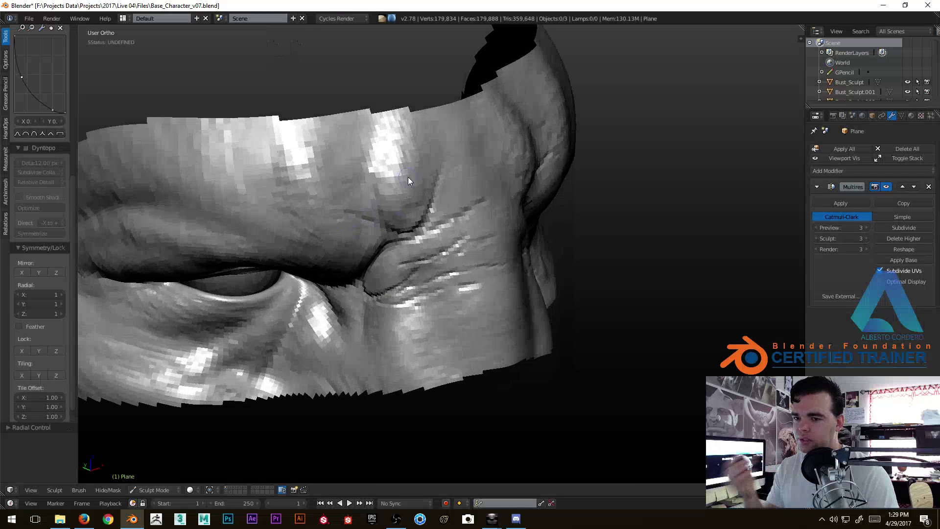
scroll(408, 177, up, 2)
scroll(360, 243, up, 3)
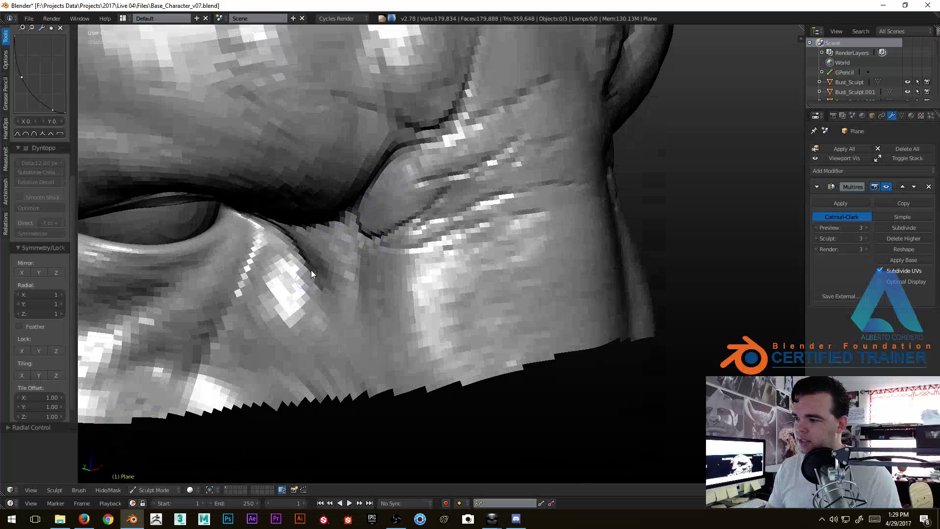
middle_drag(306, 277, 324, 258)
scroll(384, 248, up, 2)
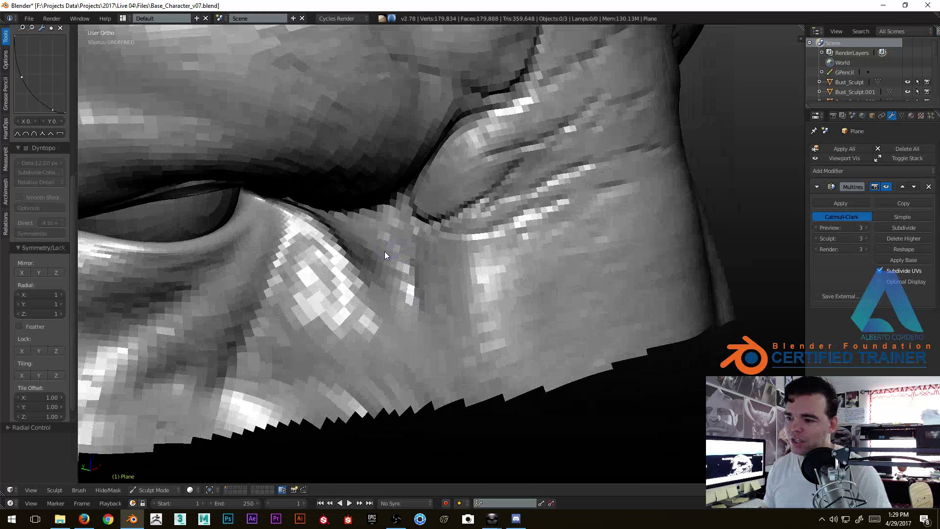
mouse_move(389, 264)
middle_down()
mouse_move(410, 267)
mouse_move(382, 264)
mouse_move(365, 298)
middle_up()
mouse_move(382, 251)
middle_down()
mouse_move(444, 207)
mouse_move(413, 237)
middle_up()
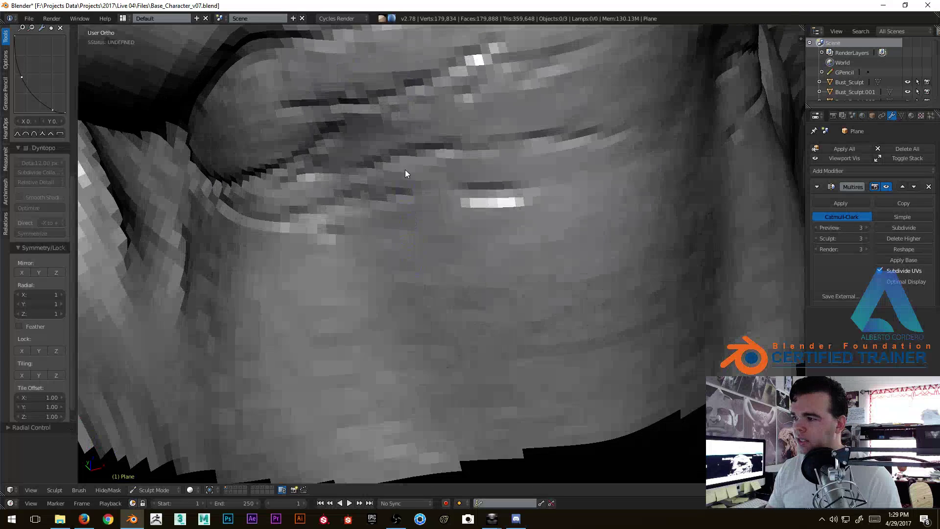
mouse_move(426, 152)
mouse_down()
mouse_move(496, 152)
mouse_move(560, 126)
mouse_move(557, 136)
mouse_move(418, 159)
mouse_up()
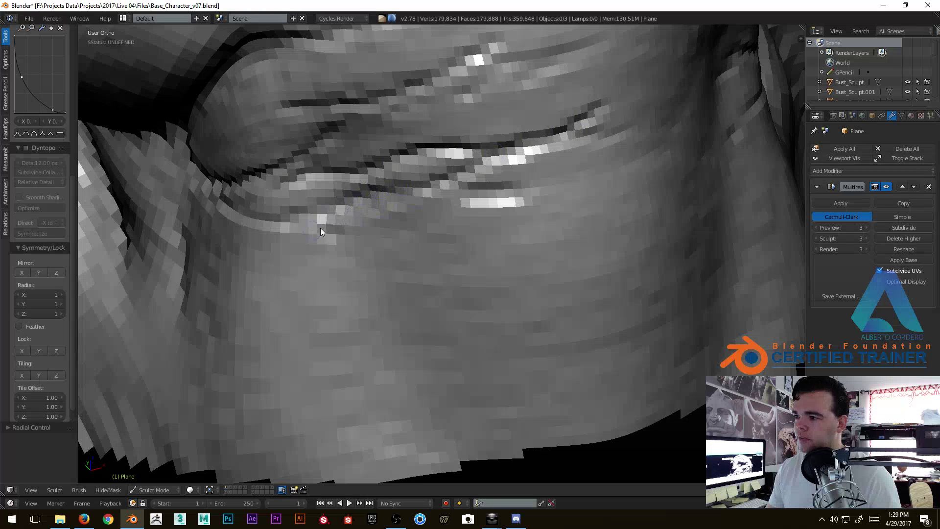
Carve short, fine wrinkles below the long creases on the creature's right side of the nose bridge.
scroll(435, 196, down, 3)
middle_drag(435, 196, 443, 195)
scroll(478, 201, up, 3)
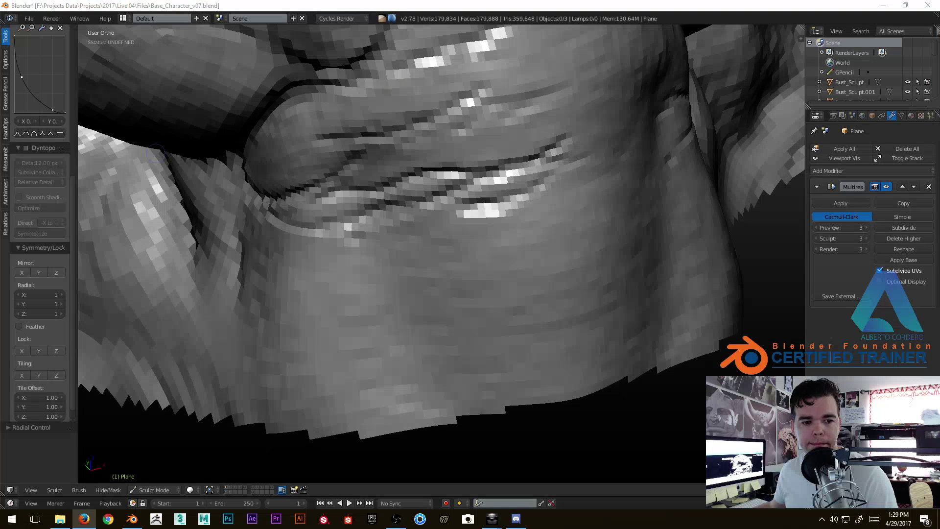
middle_drag(175, 156, 332, 199)
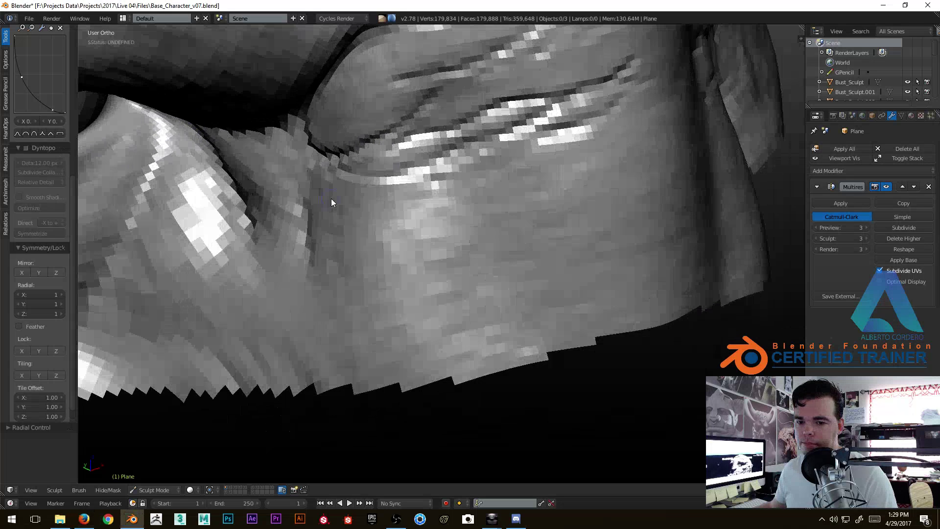
mouse_move(315, 278)
middle_down()
mouse_move(386, 231)
mouse_move(425, 229)
middle_up()
middle_drag(507, 213, 286, 289)
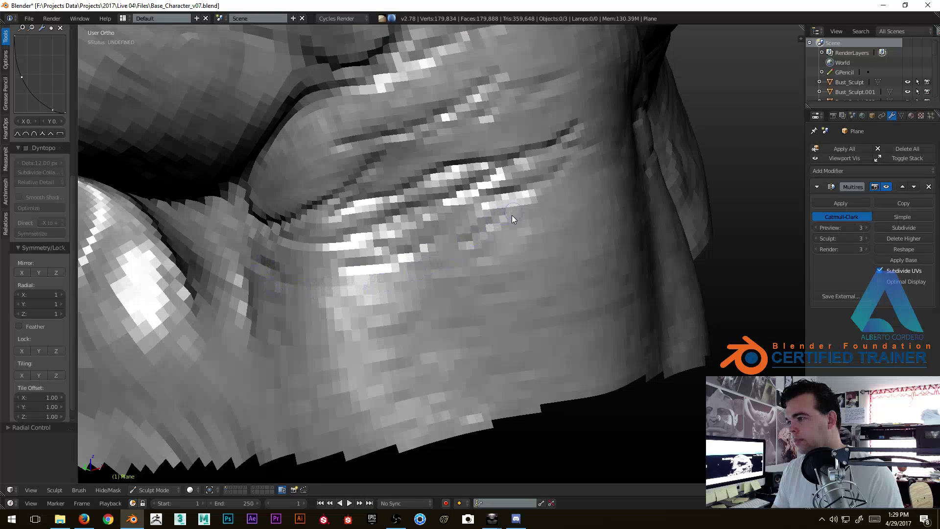
Carve converging creases around the fold beside the creature's left inner eye corner and up toward the brow bulge.
mouse_move(294, 292)
middle_down()
mouse_move(447, 267)
mouse_move(399, 292)
mouse_move(441, 206)
mouse_move(446, 273)
middle_up()
mouse_move(429, 310)
mouse_down()
mouse_move(304, 237)
mouse_move(308, 266)
mouse_up()
drag(467, 216, 363, 208)
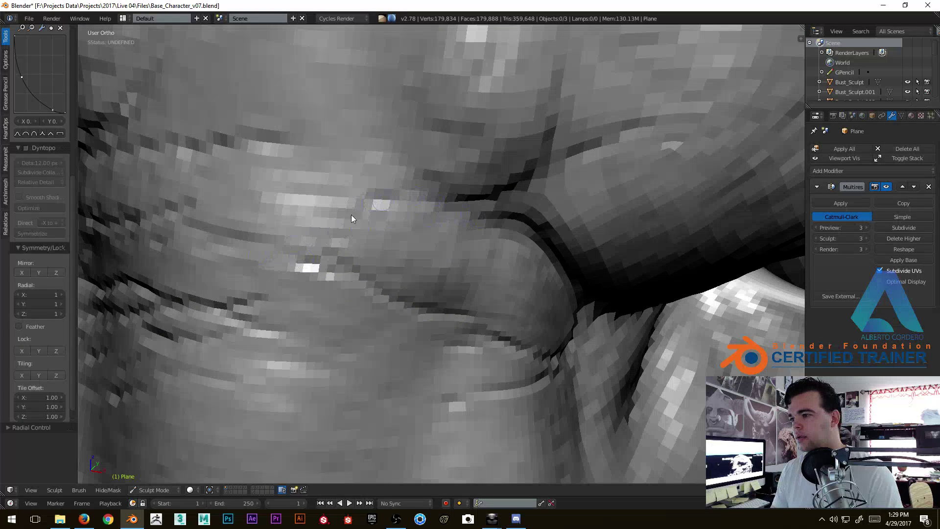
drag(300, 242, 472, 197)
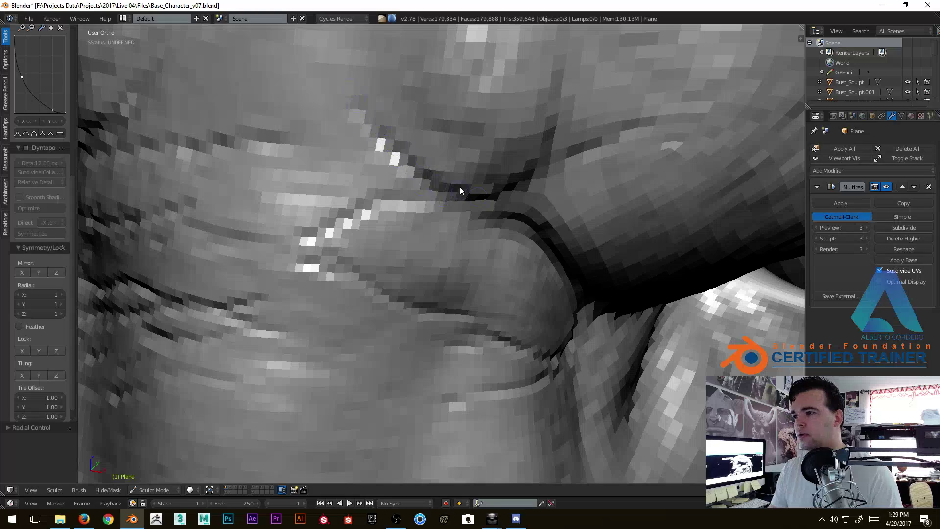
Switch to a clay brush and build up the skin between the brow bulges, just above the topmost nose bridge wrinkle.
scroll(461, 190, down, 5)
scroll(452, 199, up, 6)
middle_drag(464, 202, 452, 164)
mouse_move(305, 88)
middle_down()
mouse_move(453, 295)
mouse_move(423, 259)
mouse_move(416, 229)
mouse_move(400, 254)
middle_up()
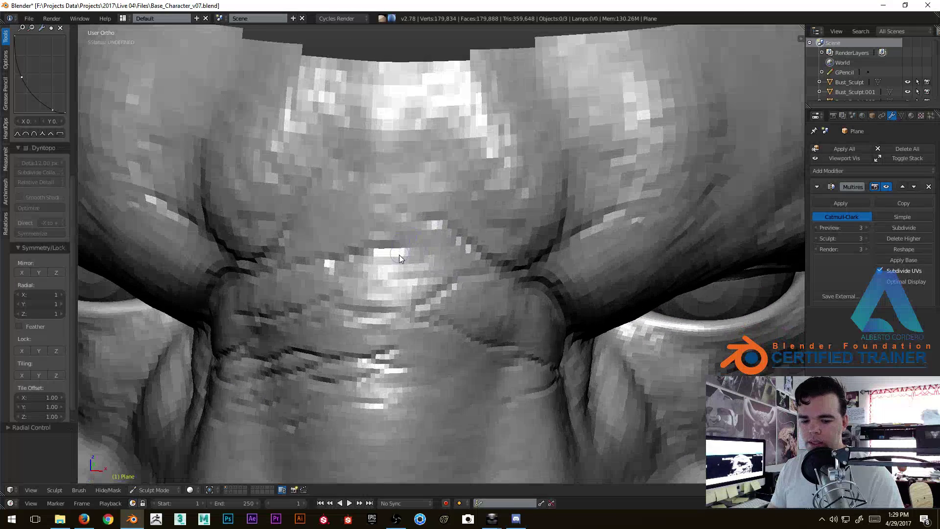
scroll(39, 197, up, 8)
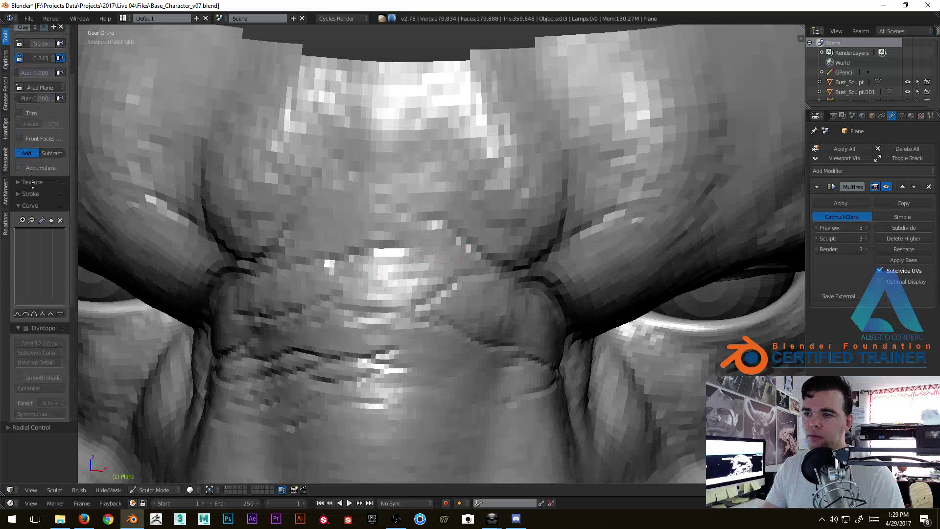
mouse_move(154, 232)
middle_down()
mouse_move(412, 165)
mouse_move(438, 186)
middle_up()
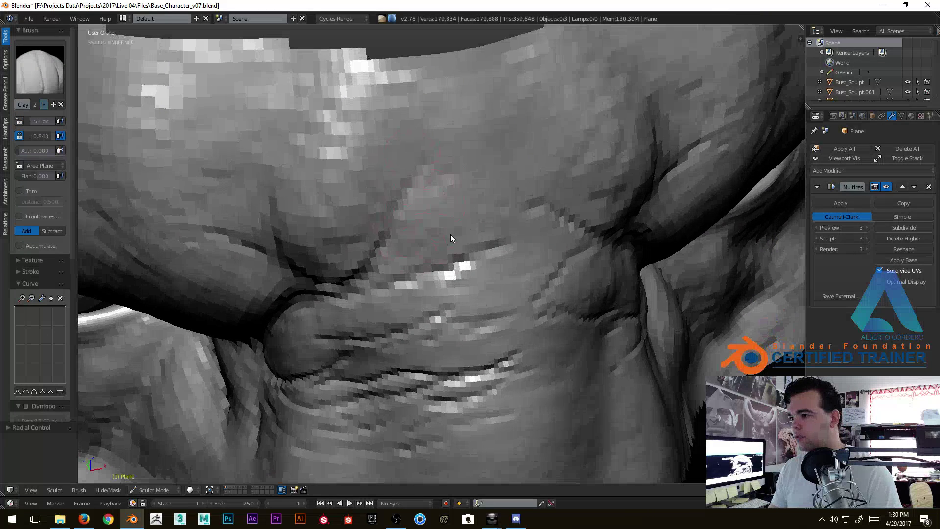
scroll(455, 239, down, 3)
scroll(486, 215, up, 2)
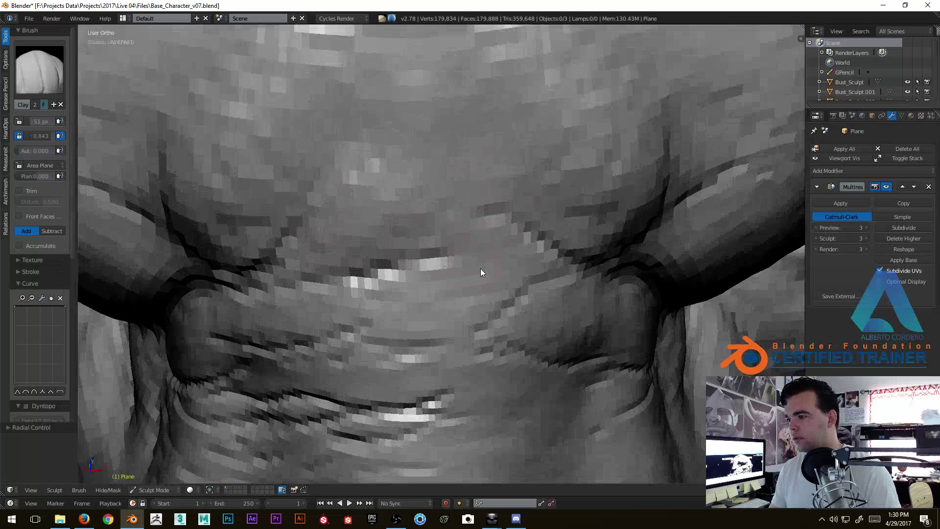
Build up the rounded skin folds between the wrinkles on both sides of the upper nose bridge.
middle_drag(485, 237, 457, 286)
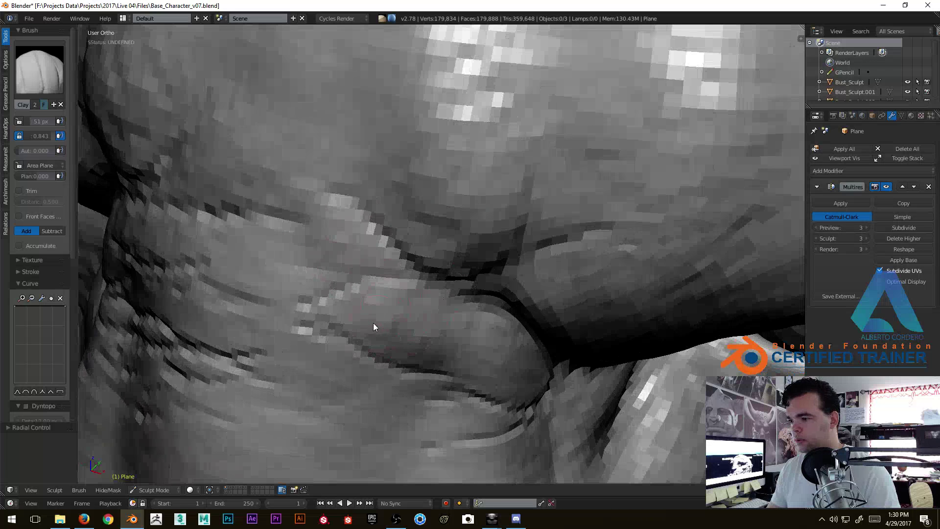
middle_drag(460, 356, 523, 346)
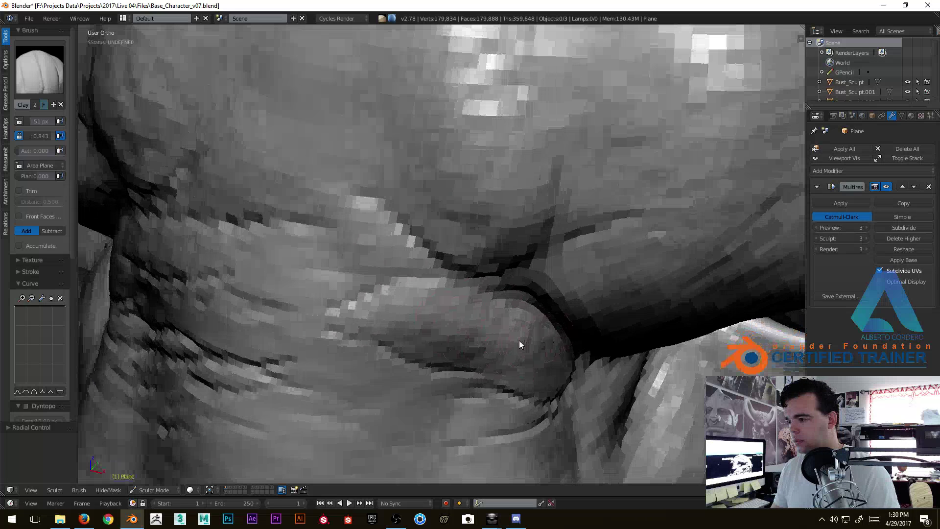
mouse_move(411, 336)
middle_down()
mouse_move(417, 283)
mouse_move(426, 285)
middle_up()
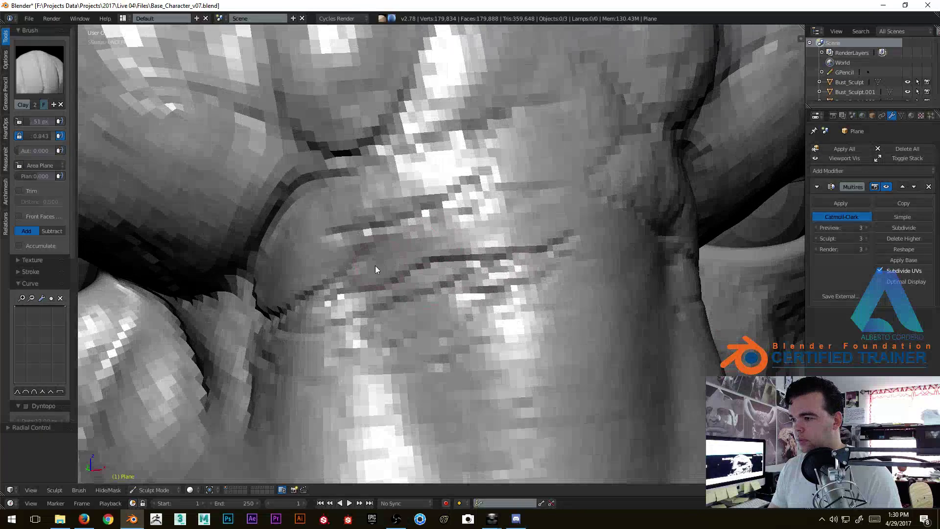
middle_drag(466, 235, 382, 274)
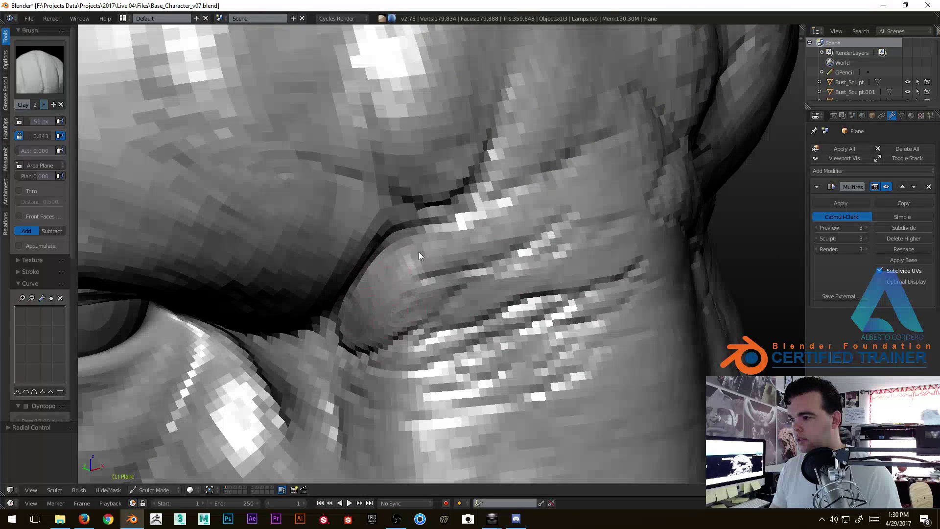
mouse_move(521, 155)
middle_down()
mouse_move(460, 194)
mouse_move(439, 272)
middle_up()
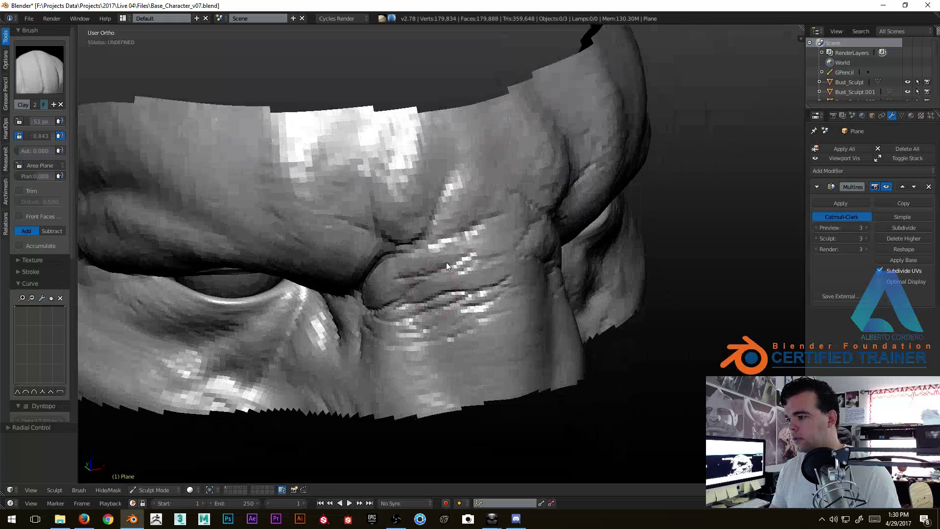
scroll(440, 272, up, 4)
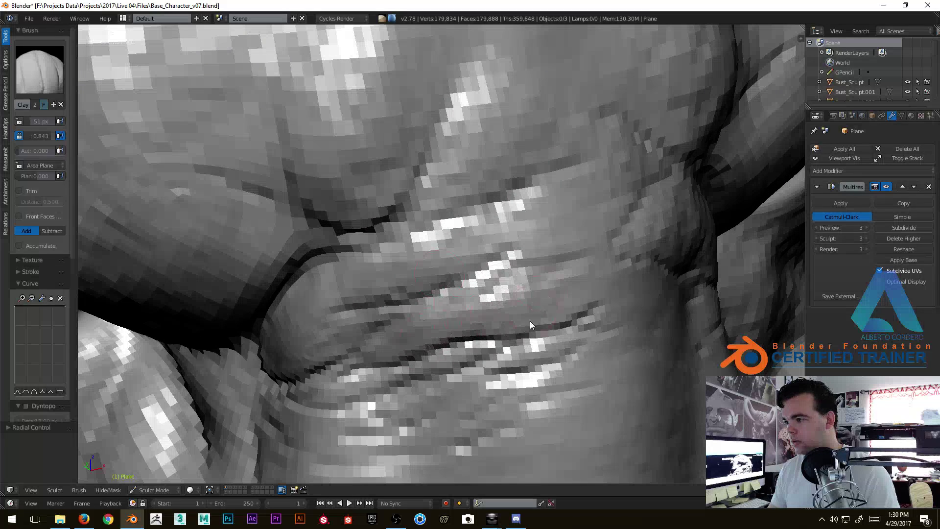
mouse_move(382, 358)
middle_down()
mouse_move(331, 364)
mouse_move(368, 320)
middle_up()
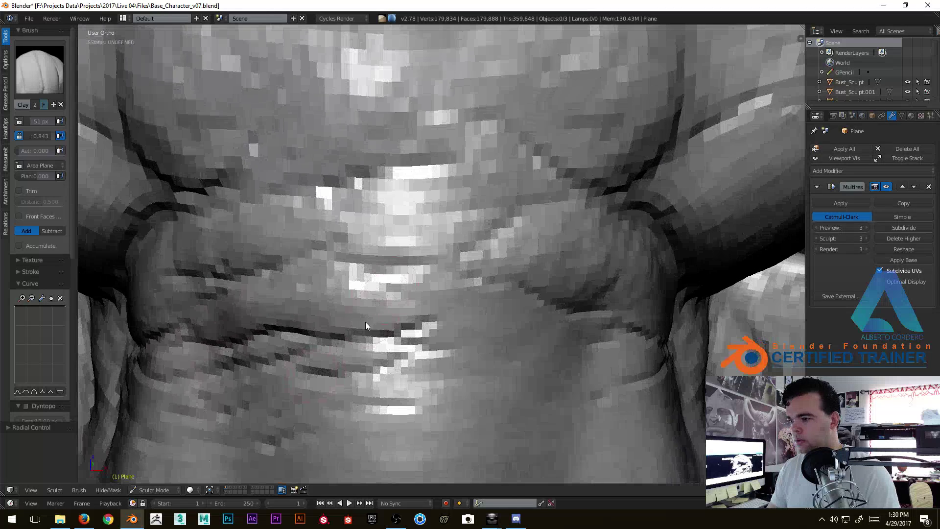
Build up bumpy skin below the fold on the creature's left side of the nose bridge, out to the inner eye corner.
mouse_move(443, 286)
mouse_down()
mouse_move(368, 262)
mouse_move(479, 305)
mouse_move(550, 300)
mouse_move(581, 357)
mouse_up()
mouse_move(581, 356)
middle_down()
mouse_move(412, 400)
mouse_move(358, 271)
mouse_move(321, 252)
middle_up()
drag(378, 244, 432, 250)
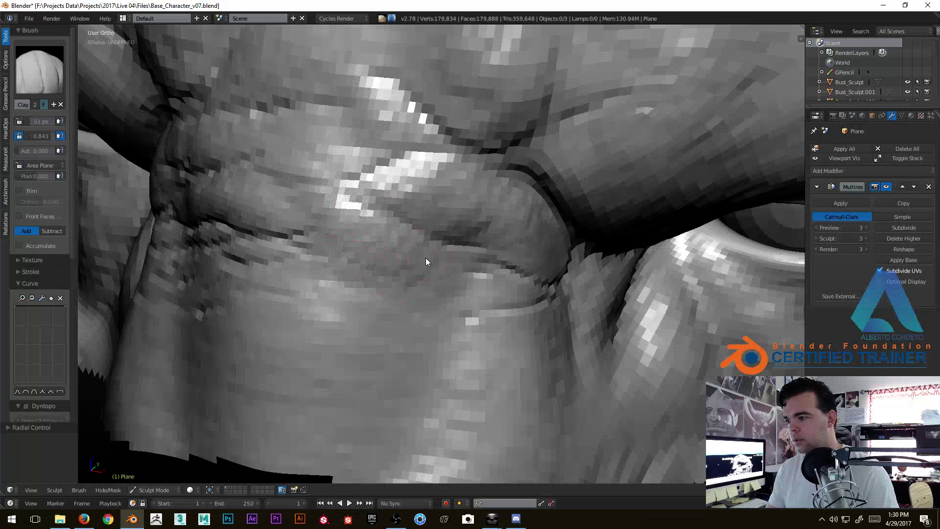
mouse_move(454, 280)
middle_down()
mouse_move(463, 297)
mouse_move(359, 256)
middle_up()
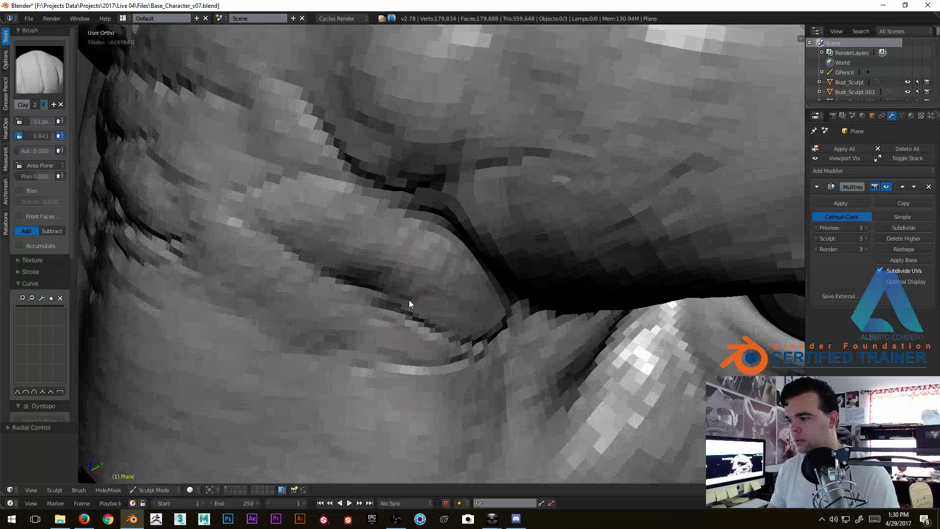
mouse_move(466, 353)
middle_down()
mouse_move(437, 360)
mouse_move(436, 299)
middle_up()
mouse_move(436, 300)
mouse_down()
mouse_move(331, 264)
mouse_move(514, 292)
mouse_move(301, 346)
mouse_move(525, 341)
mouse_up()
middle_drag(525, 340, 531, 326)
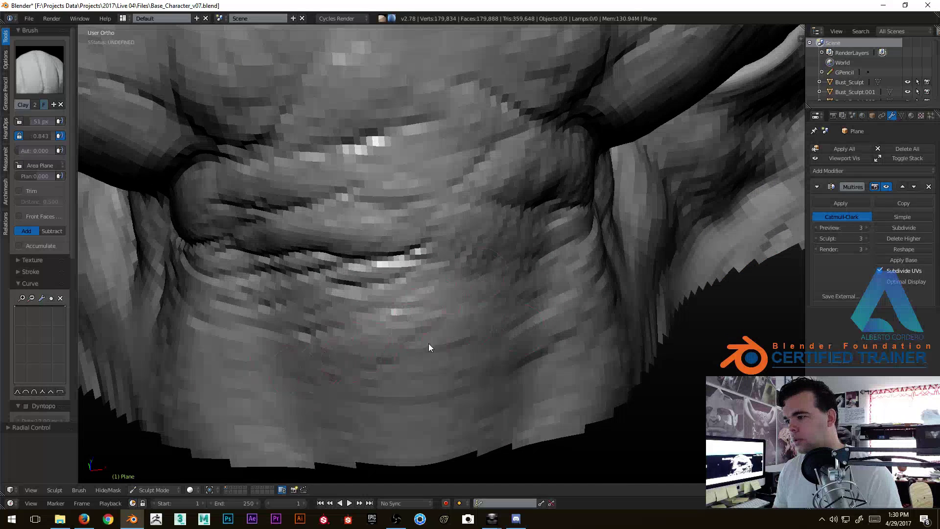
Layer soft folds across the lower nose bridge, below the long creases and toward the creature's right inner eye corner.
middle_drag(338, 333, 540, 227)
middle_drag(280, 313, 365, 305)
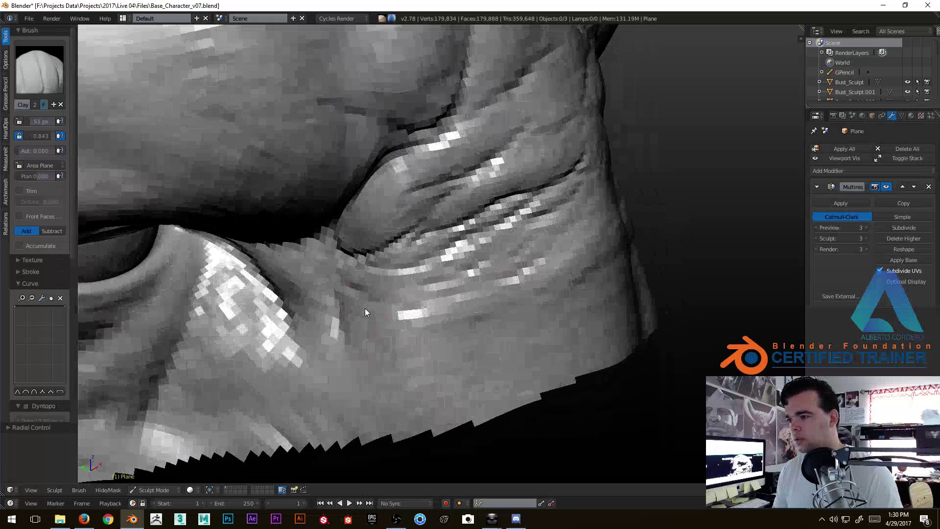
mouse_move(326, 261)
middle_down()
mouse_move(375, 273)
mouse_move(417, 305)
mouse_move(401, 264)
mouse_move(461, 257)
mouse_move(442, 292)
mouse_move(418, 296)
mouse_move(436, 206)
mouse_move(419, 113)
mouse_move(437, 178)
middle_up()
scroll(442, 167, up, 2)
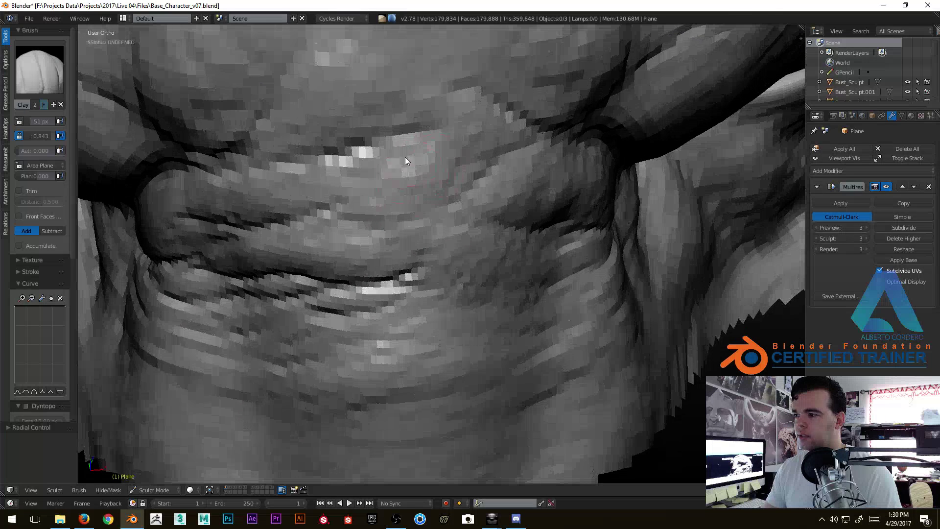
Add volume around the topmost nose bridge crease and raise the skin ridge between the brow bulges.
middle_drag(285, 208, 419, 203)
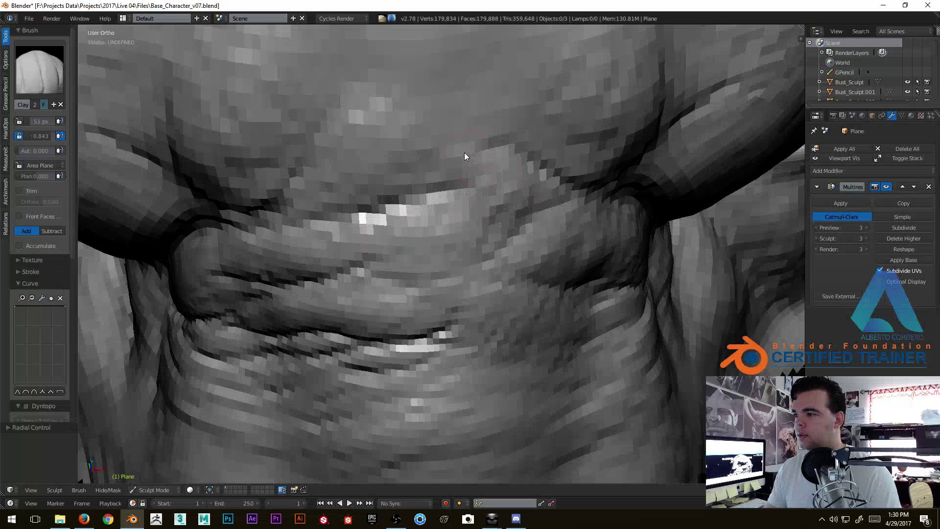
mouse_move(441, 138)
middle_down()
mouse_move(385, 235)
mouse_move(412, 219)
middle_up()
mouse_move(420, 160)
mouse_down()
mouse_move(419, 244)
mouse_move(445, 174)
mouse_up()
mouse_move(448, 245)
mouse_down()
mouse_move(385, 232)
mouse_move(381, 252)
mouse_move(324, 281)
mouse_move(418, 222)
mouse_up()
mouse_move(418, 226)
middle_down()
mouse_move(420, 257)
mouse_move(382, 252)
middle_up()
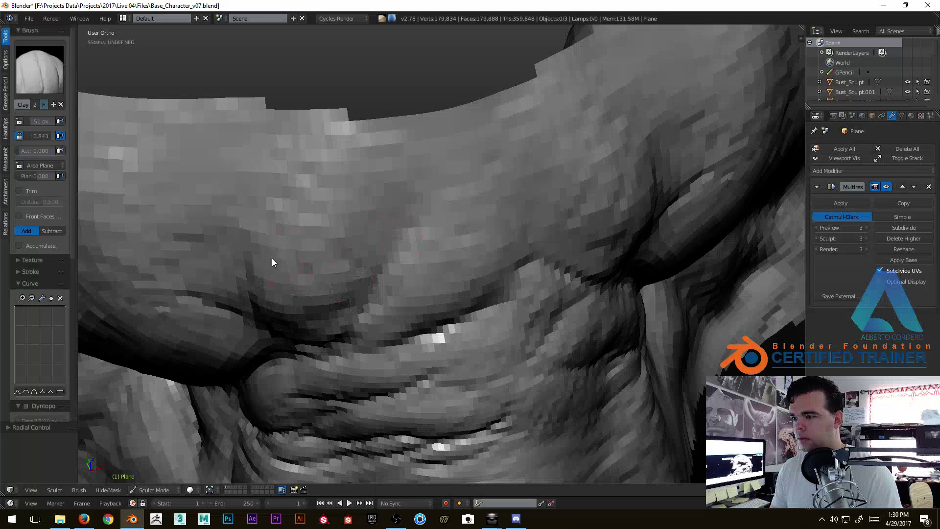
Build up clay volume on the creature's right brow bulge, then on the lower part of its left brow bulge.
middle_drag(268, 157, 288, 177)
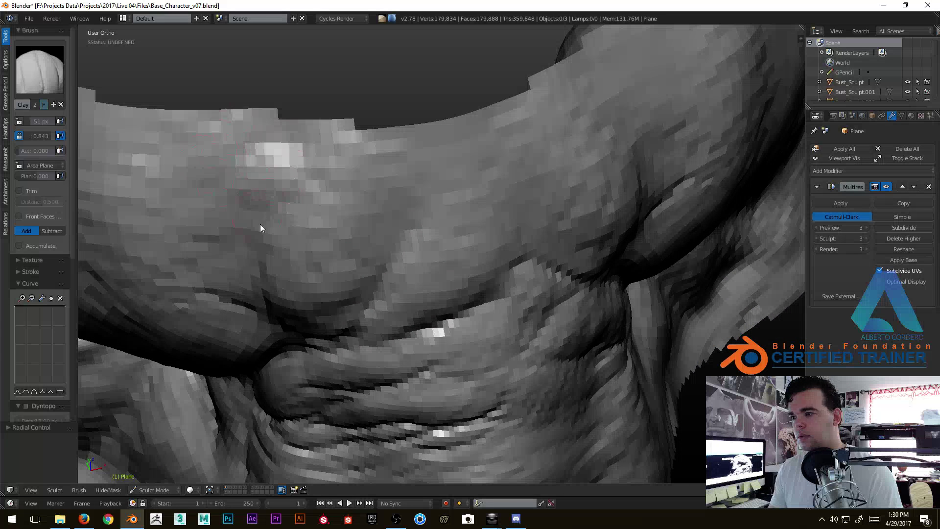
scroll(413, 320, down, 3)
middle_drag(413, 320, 384, 273)
scroll(418, 144, up, 4)
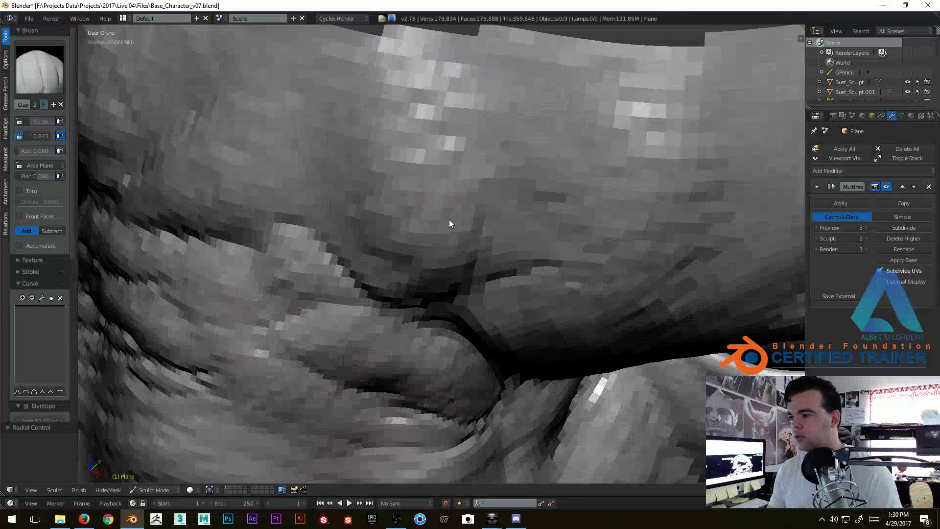
mouse_move(501, 214)
middle_down()
mouse_move(468, 255)
mouse_move(429, 272)
middle_up()
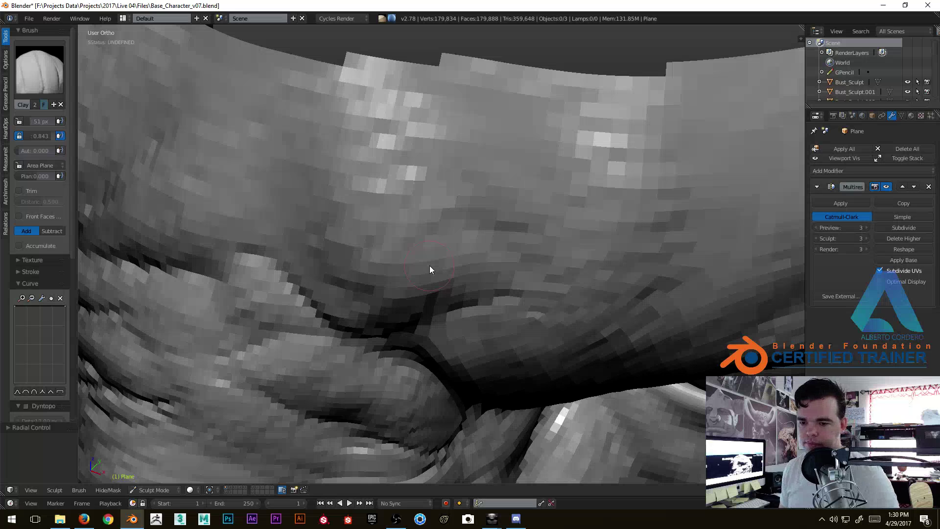
Refine the creature's left brow bulge and the forehead skin between both bulges, checking the wrinkled area from the front.
mouse_move(430, 265)
middle_down()
mouse_move(357, 254)
mouse_move(392, 214)
mouse_move(377, 227)
middle_up()
mouse_move(423, 249)
middle_down()
mouse_move(432, 215)
mouse_move(403, 223)
middle_up()
drag(402, 222, 463, 224)
mouse_move(463, 224)
middle_down()
mouse_move(480, 266)
mouse_move(386, 333)
mouse_move(521, 338)
mouse_move(407, 306)
middle_up()
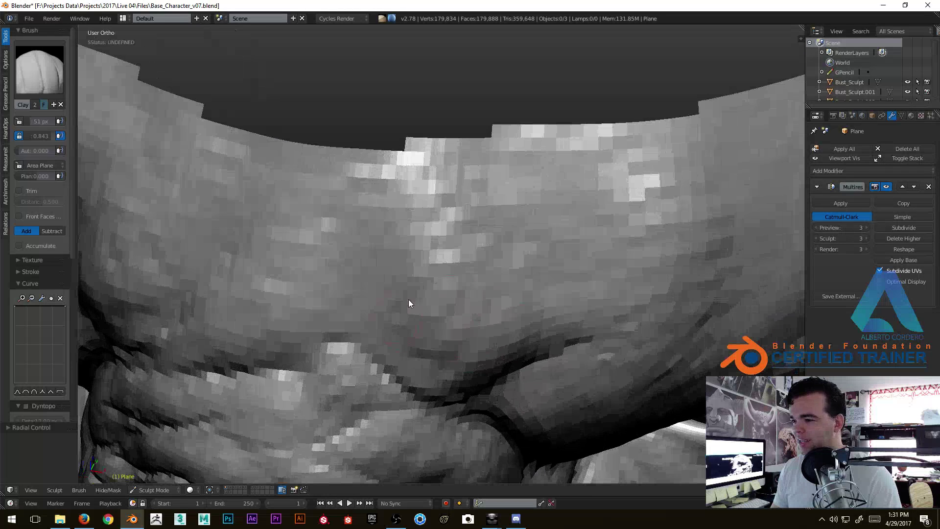
middle_drag(460, 368, 498, 288)
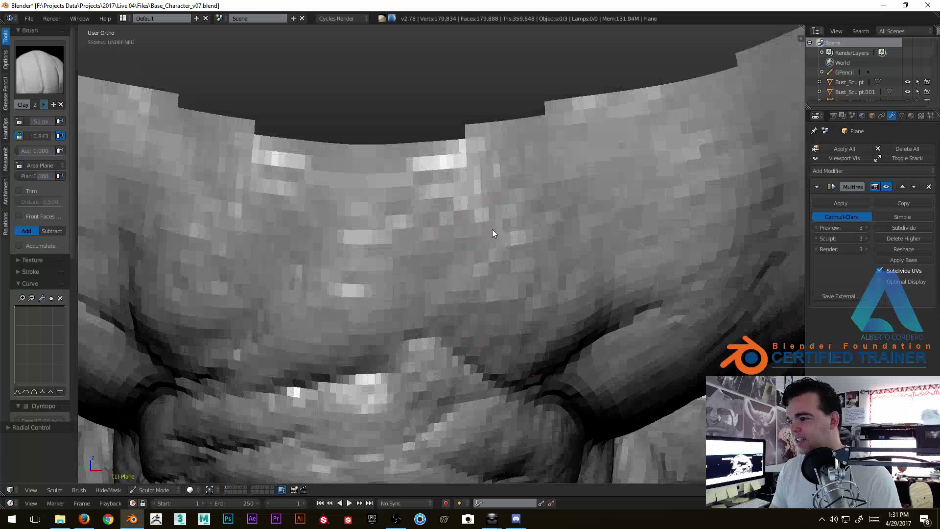
middle_drag(510, 330, 478, 330)
scroll(457, 333, down, 5)
mouse_move(468, 392)
middle_down()
mouse_move(439, 279)
mouse_move(467, 306)
mouse_move(455, 266)
middle_up()
scroll(466, 306, up, 2)
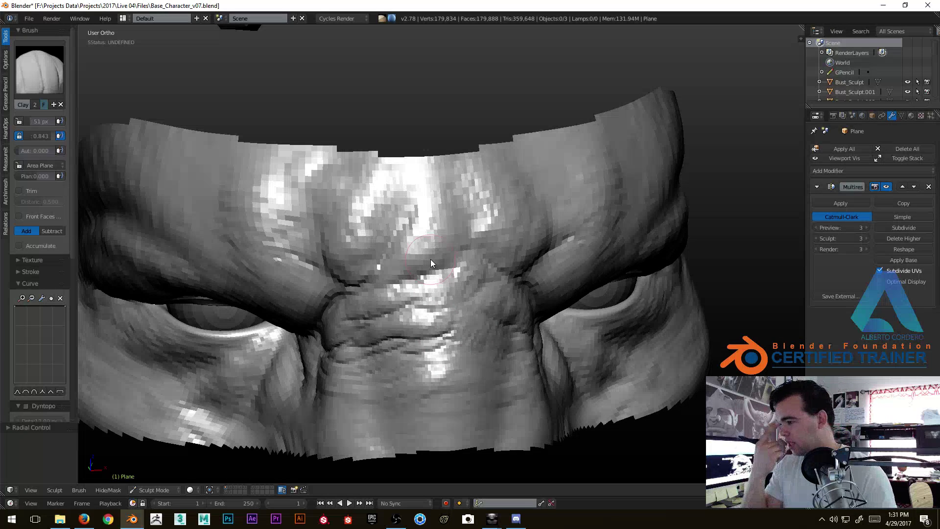
middle_drag(430, 260, 363, 252)
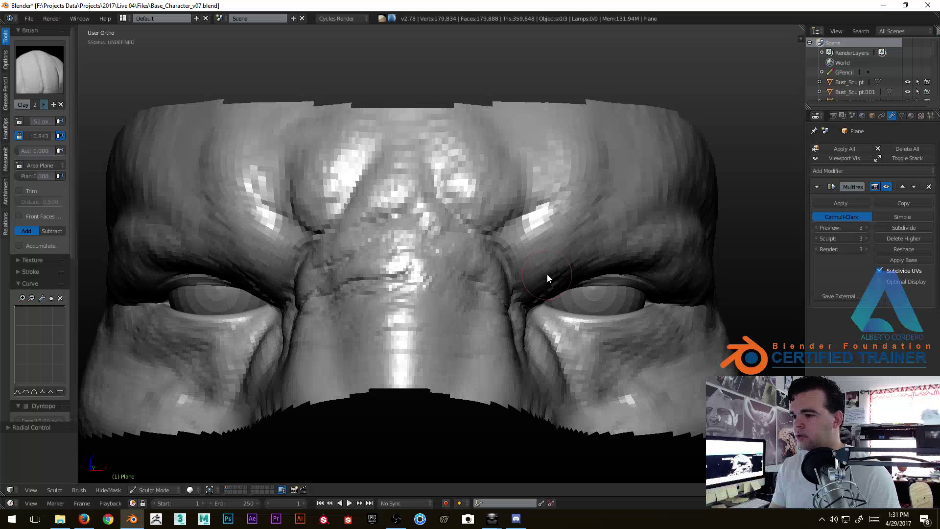
Build up clay volume along the inner and middle parts of the creature's left upper eyelid.
mouse_move(435, 264)
middle_down()
mouse_move(544, 258)
mouse_move(433, 268)
mouse_move(527, 213)
mouse_move(490, 256)
mouse_move(499, 249)
mouse_move(450, 246)
mouse_move(458, 230)
mouse_move(495, 222)
mouse_move(492, 200)
mouse_move(458, 231)
mouse_move(457, 184)
middle_up()
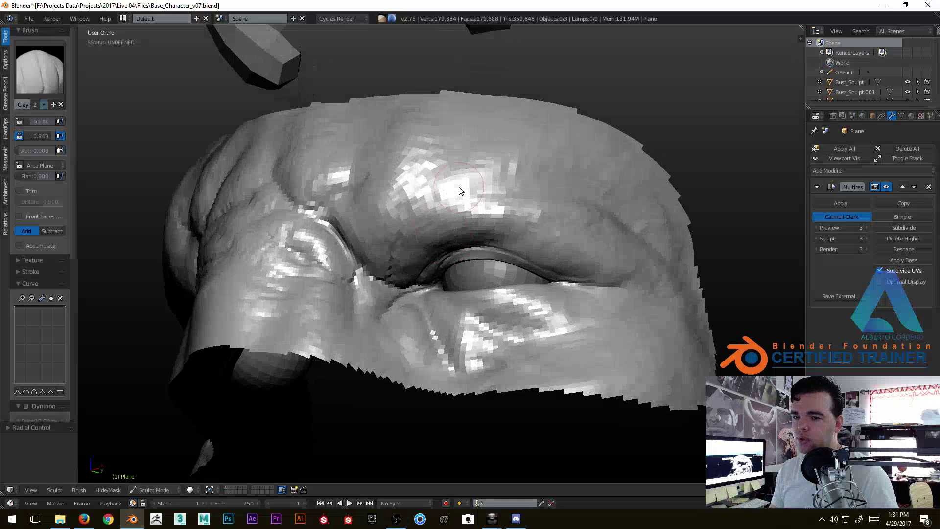
scroll(428, 220, up, 8)
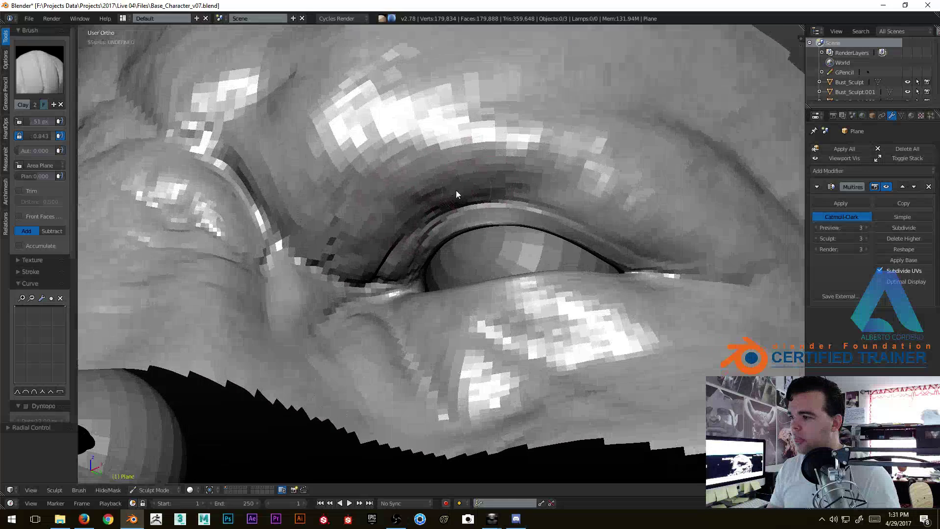
scroll(460, 180, up, 5)
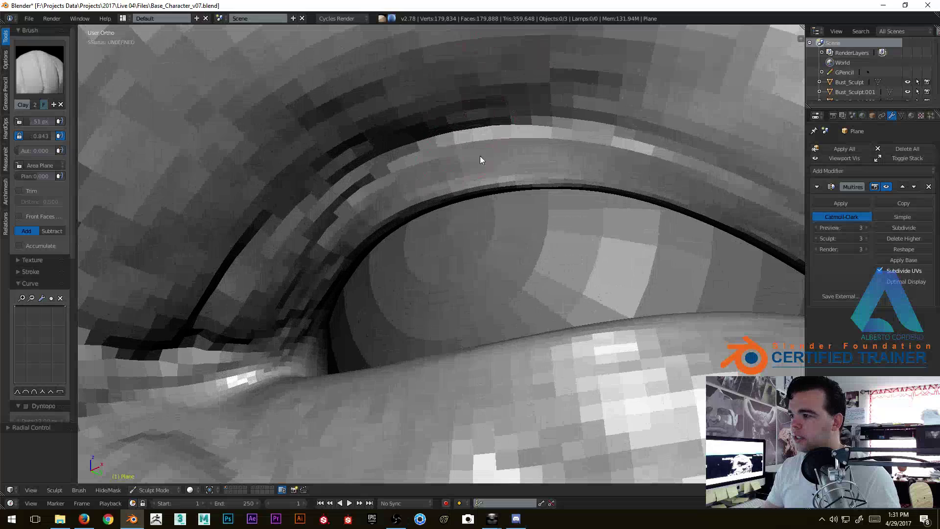
shift+middle_drag(518, 139, 430, 163)
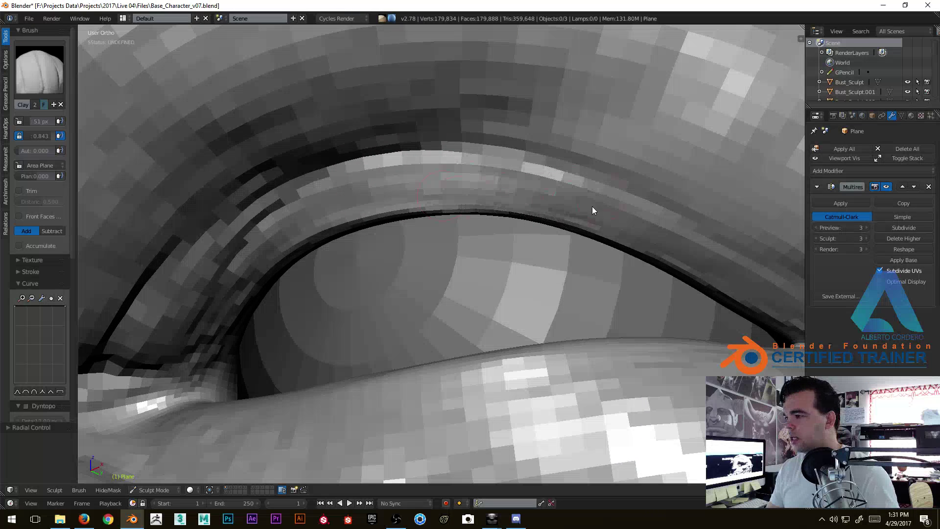
shift+middle_drag(375, 201, 295, 259)
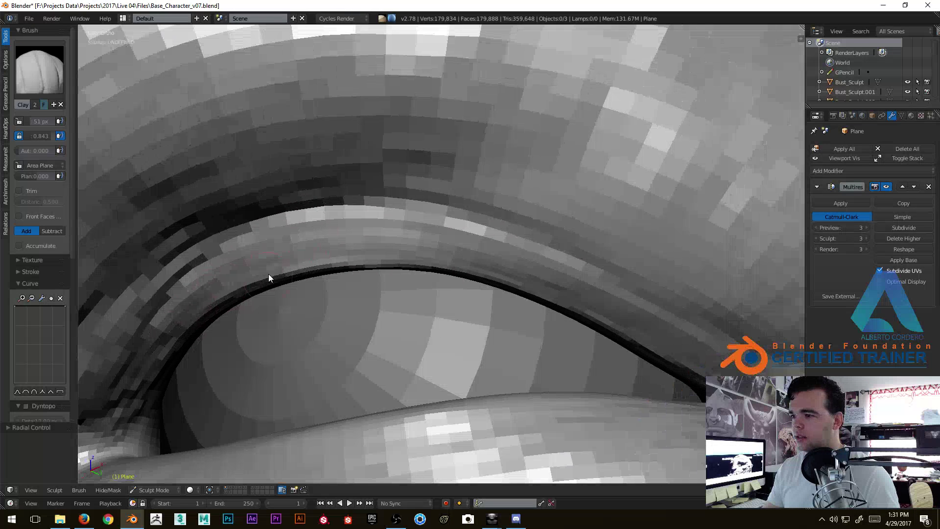
shift+middle_drag(470, 245, 388, 249)
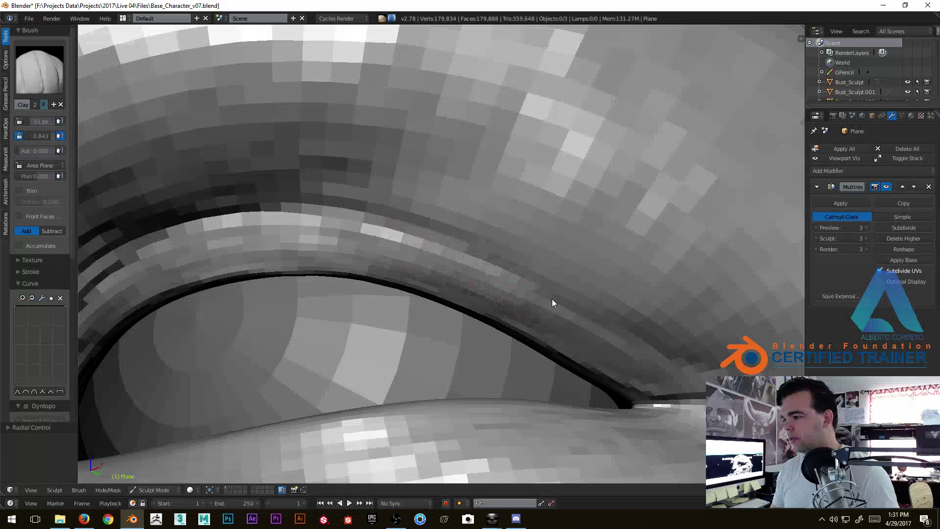
Continue the clay build-up to the outer end of the creature's left upper eyelid.
scroll(509, 318, up, 1)
mouse_move(575, 344)
shift+middle_down()
mouse_move(428, 265)
mouse_move(442, 373)
mouse_move(316, 240)
shift+middle_up()
mouse_move(401, 315)
mouse_down()
mouse_move(484, 321)
mouse_move(567, 304)
mouse_move(445, 332)
mouse_move(377, 321)
mouse_up()
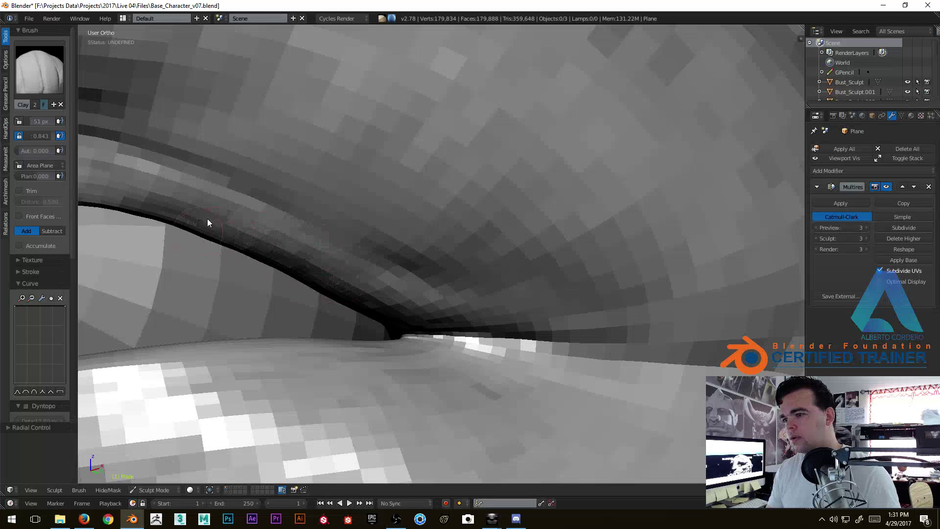
scroll(328, 301, down, 6)
mouse_move(368, 285)
shift+middle_down()
mouse_move(464, 290)
mouse_move(440, 298)
shift+middle_up()
scroll(441, 297, up, 1)
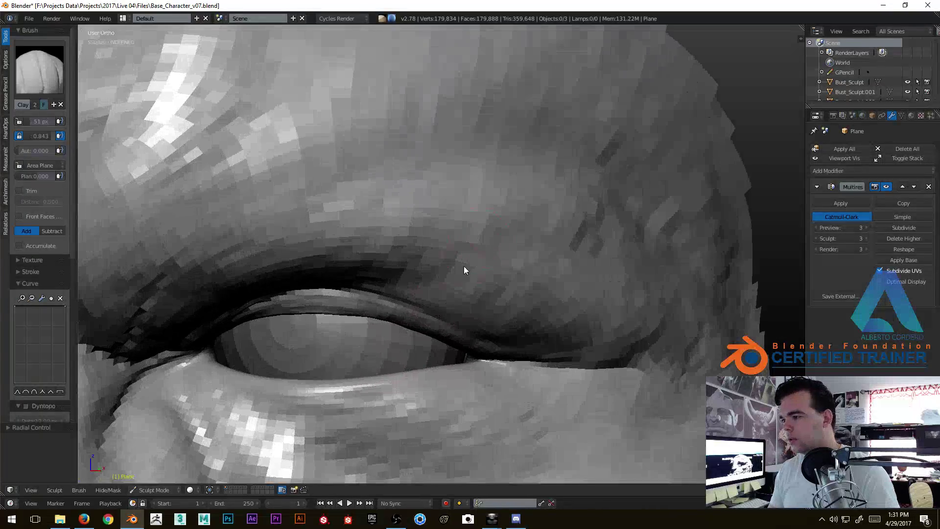
Add clay volume along the creature's right upper eyelid, from the outer corner across toward the inner corner.
scroll(474, 316, down, 5)
shift+middle_drag(467, 322, 562, 239)
scroll(353, 183, up, 3)
shift+middle_drag(352, 184, 398, 257)
scroll(399, 257, up, 3)
mouse_move(356, 191)
middle_down()
mouse_move(426, 229)
mouse_move(659, 296)
middle_up()
scroll(437, 180, up, 1)
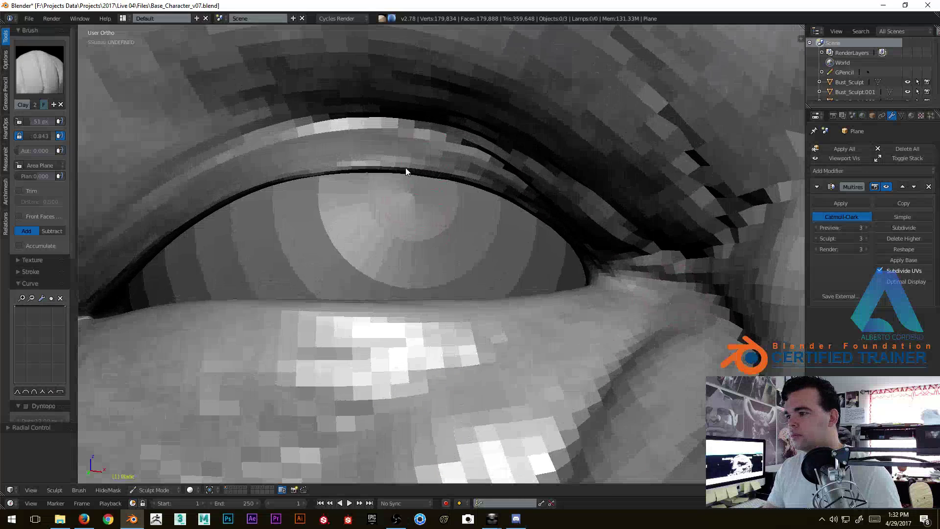
shift+middle_drag(245, 209, 359, 189)
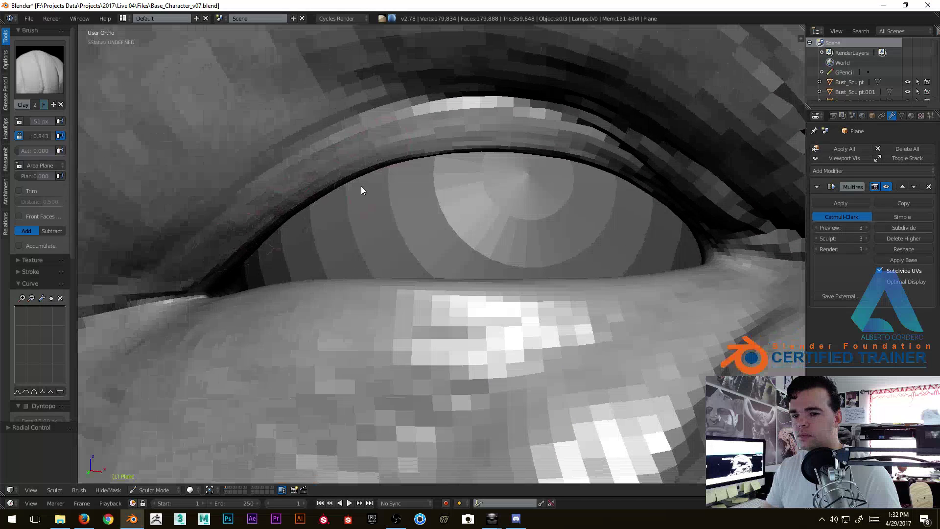
drag(311, 176, 208, 251)
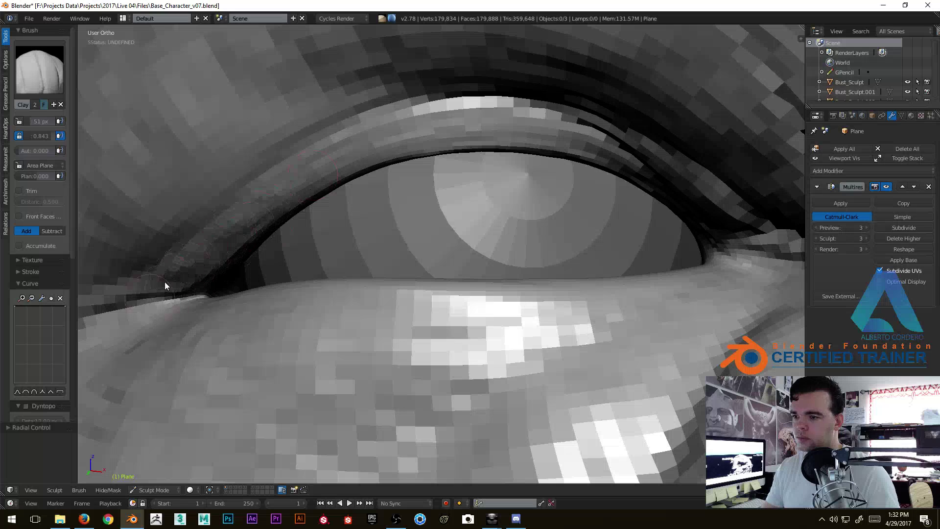
mouse_move(141, 287)
mouse_down()
mouse_move(194, 278)
mouse_move(270, 196)
mouse_move(397, 151)
mouse_move(574, 143)
mouse_up()
Carve wrinkles across the lower nose bridge with the Crease brush at a 22 px radius.
middle_drag(629, 160, 467, 227)
mouse_move(304, 224)
middle_down()
mouse_move(234, 250)
mouse_move(242, 208)
mouse_move(374, 236)
mouse_move(502, 221)
mouse_move(574, 285)
mouse_move(499, 209)
mouse_move(487, 224)
mouse_move(357, 208)
middle_up()
scroll(445, 211, up, 3)
key(shift+c)
key(f)
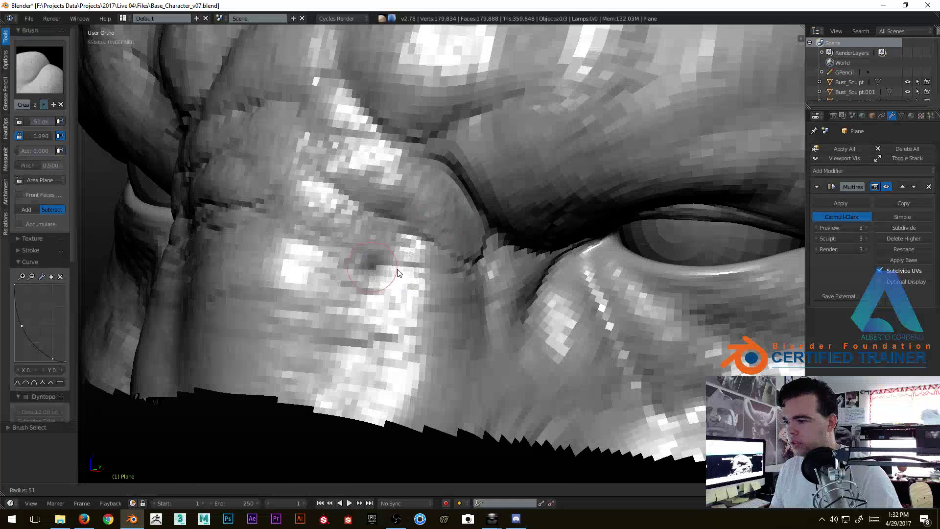
click(383, 270)
ctrl+middle_drag(383, 272, 396, 243)
drag(464, 322, 244, 344)
ctrl+middle_drag(458, 322, 482, 281)
drag(431, 345, 324, 392)
Cut finer creases below the main nose bridge fold, running toward the creature's left side of the nose.
mouse_move(332, 326)
ctrl+middle_down()
mouse_move(353, 362)
mouse_move(593, 280)
mouse_move(394, 196)
ctrl+middle_up()
ctrl+middle_drag(386, 309, 391, 261)
mouse_move(414, 322)
middle_down()
mouse_move(440, 295)
mouse_move(412, 284)
middle_up()
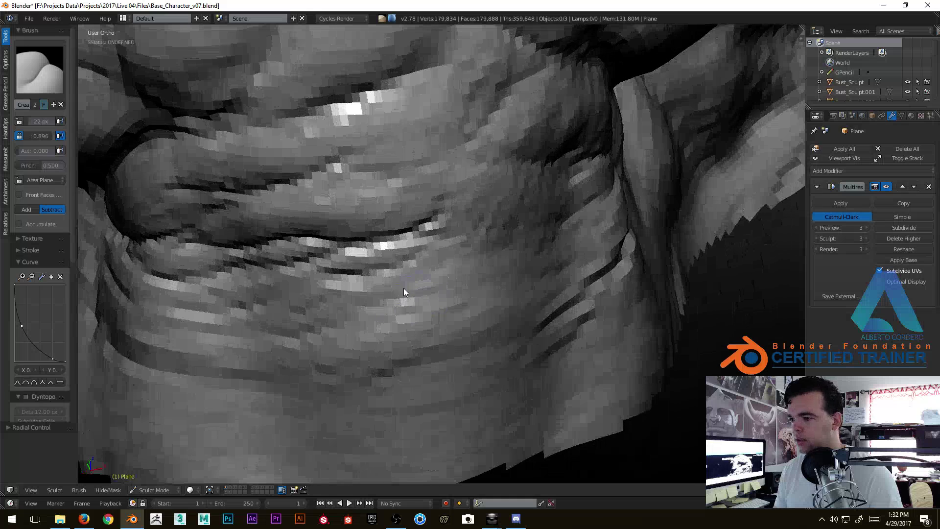
drag(361, 303, 544, 256)
drag(482, 259, 546, 226)
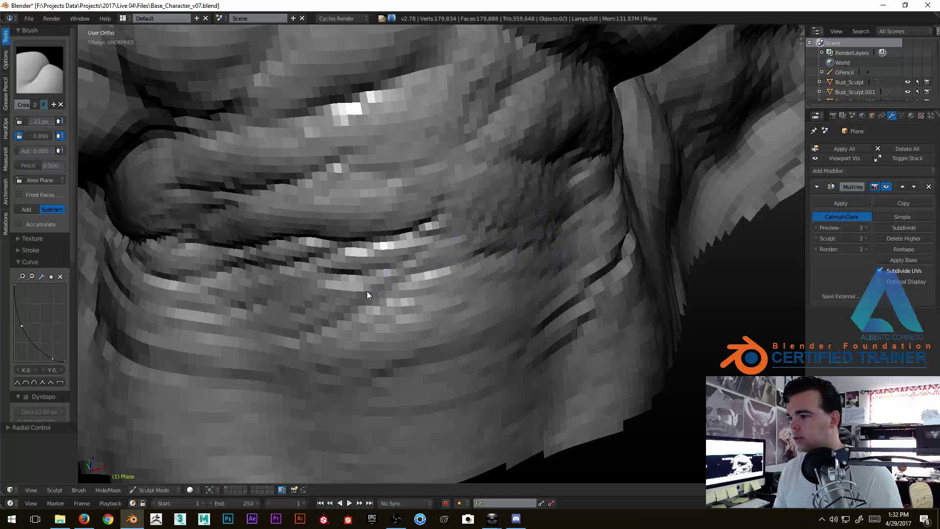
Turn on X-axis mirror symmetry for sculpting.
scroll(301, 300, down, 5)
scroll(300, 300, up, 3)
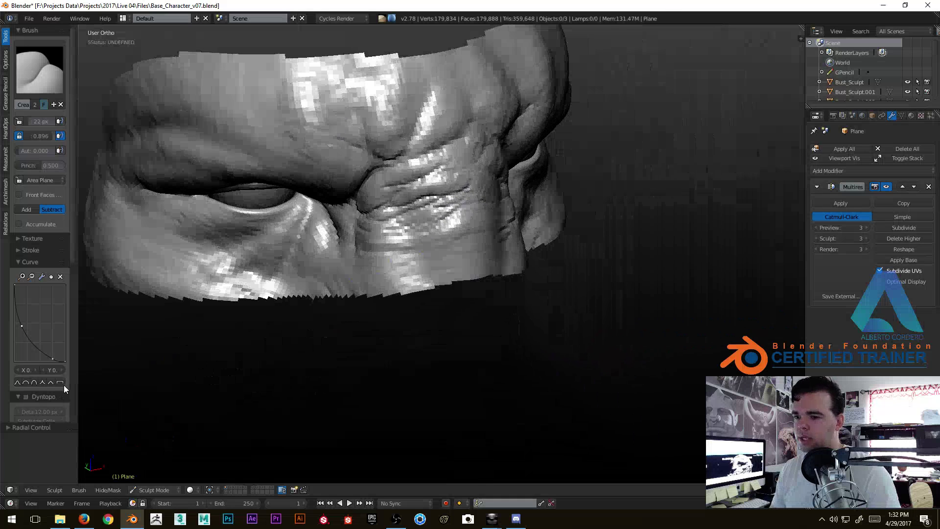
scroll(20, 312, down, 6)
scroll(20, 312, down, 5)
click(21, 302)
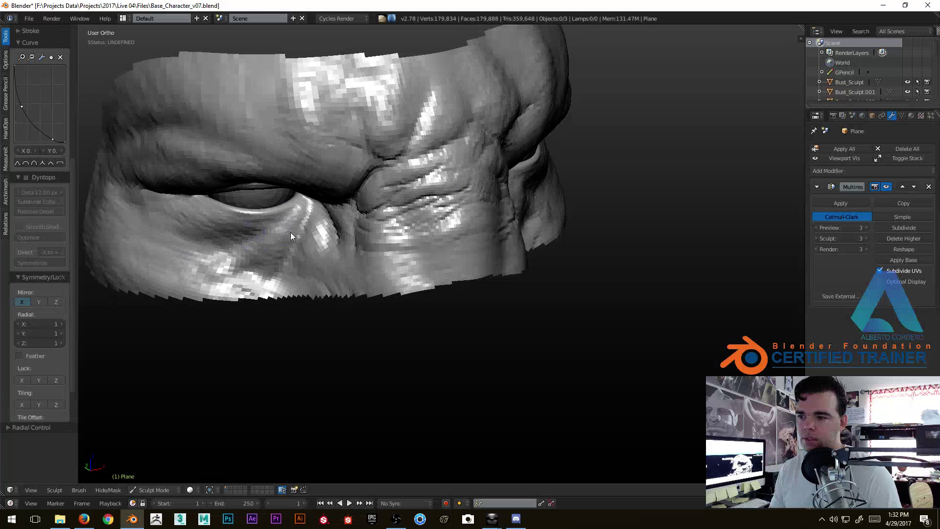
Restore the full, unmasked bust and subdivide its Multires modifier to level 4.
middle_drag(266, 232, 303, 226)
scroll(365, 241, down, 6)
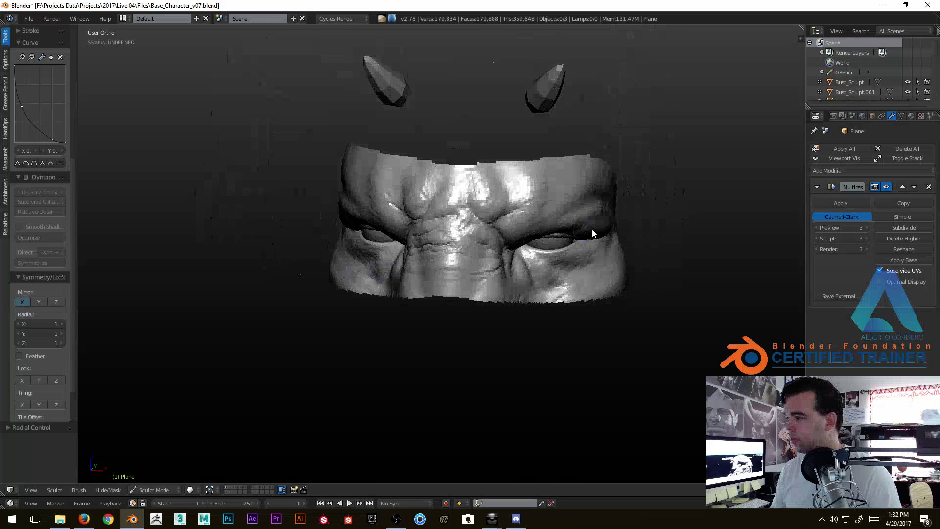
key(alt+h)
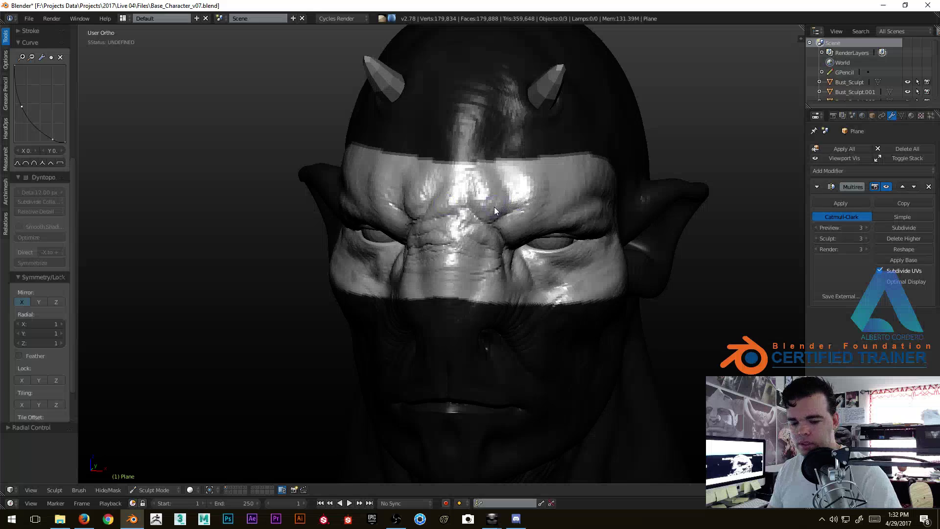
key(alt+m)
middle_drag(494, 207, 524, 211)
click(893, 227)
Isolate the eye region by lasso-masking it from the right side view, inverting the mask and hiding the masked area.
mouse_move(476, 259)
middle_down()
mouse_move(485, 207)
mouse_move(502, 219)
middle_up()
scroll(494, 181, up, 5)
key(KP_3)
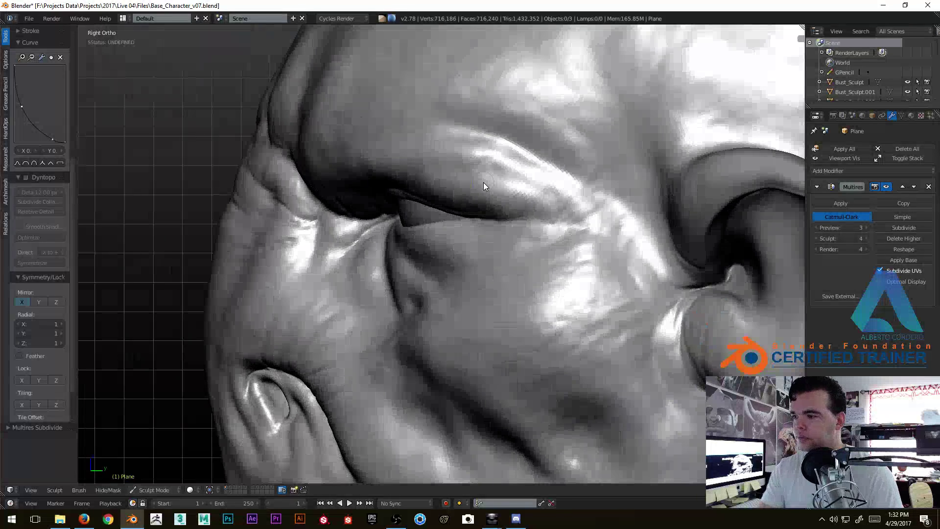
scroll(343, 299, down, 2)
mouse_move(329, 80)
ctrl+shift+mouse_down()
mouse_move(458, 105)
mouse_move(564, 195)
mouse_move(477, 341)
mouse_move(319, 309)
mouse_move(197, 217)
ctrl+shift+mouse_up()
middle_drag(197, 217, 424, 185)
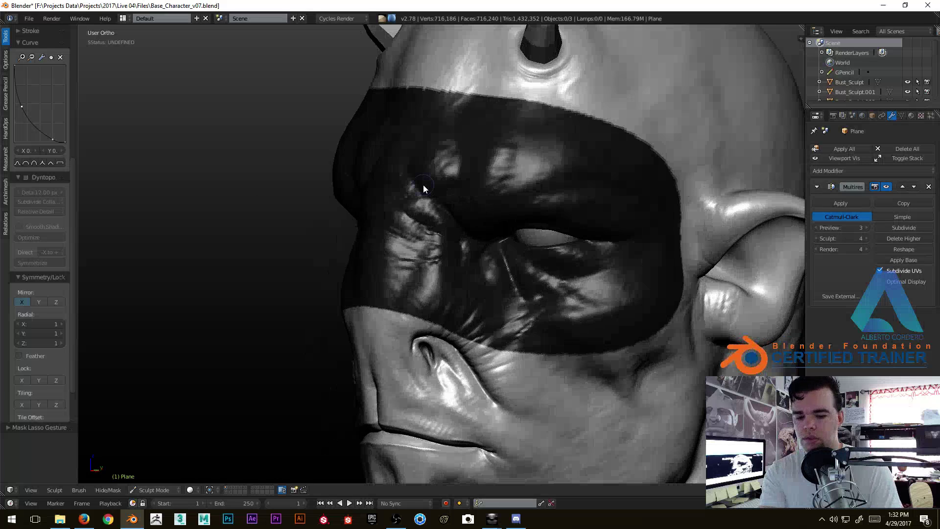
key(ctrl+i)
click(108, 490)
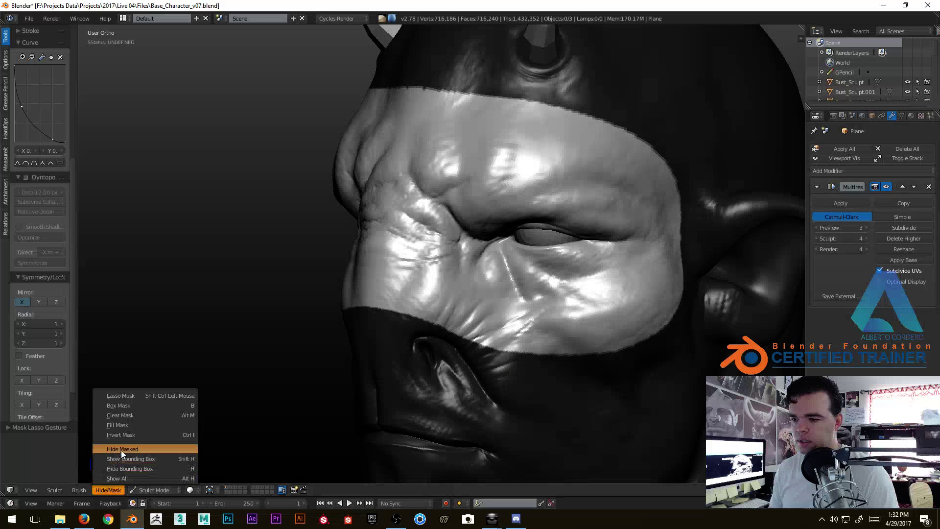
click(121, 449)
Turn off X mirroring and sharpen the nose fold's lower crease beside the creature's right inner eye corner, using a 15 px Crease brush.
middle_drag(343, 244, 503, 197)
scroll(595, 154, up, 4)
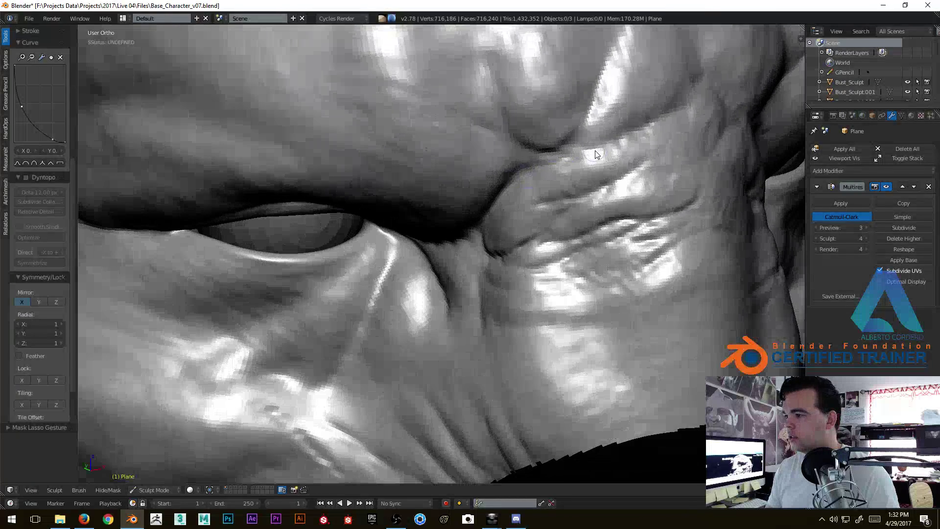
scroll(595, 154, down, 2)
middle_drag(405, 164, 432, 185)
mouse_move(406, 228)
middle_down()
mouse_move(403, 214)
mouse_move(399, 235)
mouse_move(375, 230)
mouse_move(399, 214)
mouse_move(479, 216)
mouse_move(420, 245)
mouse_move(446, 174)
middle_up()
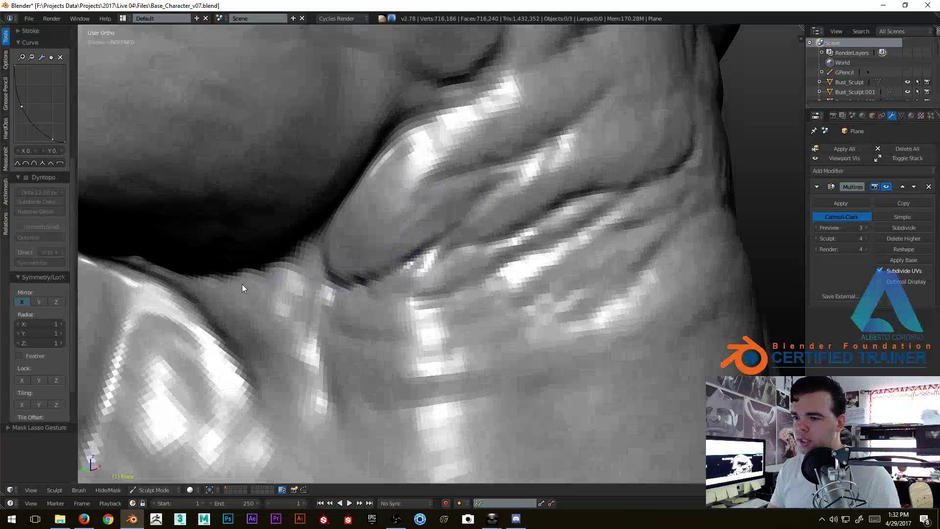
middle_drag(311, 240, 365, 227)
key(f)
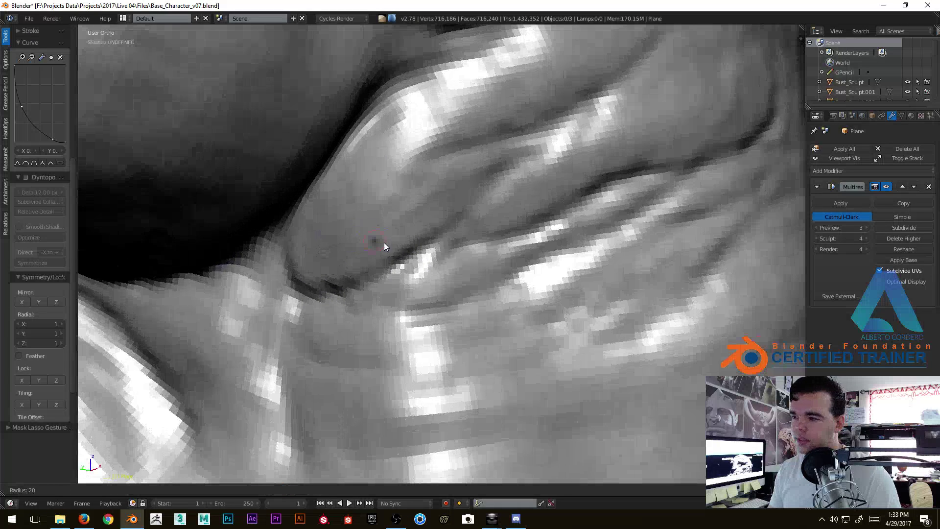
click(342, 291)
scroll(342, 294, up, 1)
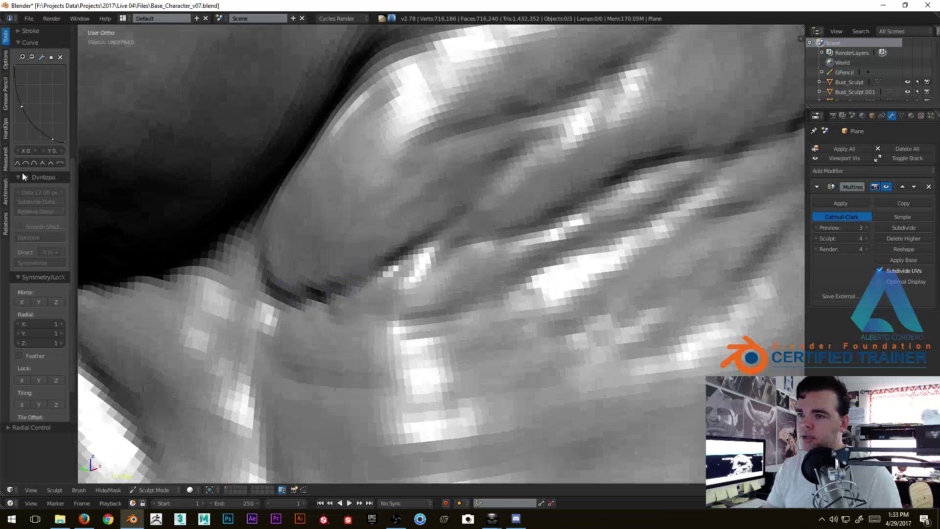
scroll(34, 186, up, 10)
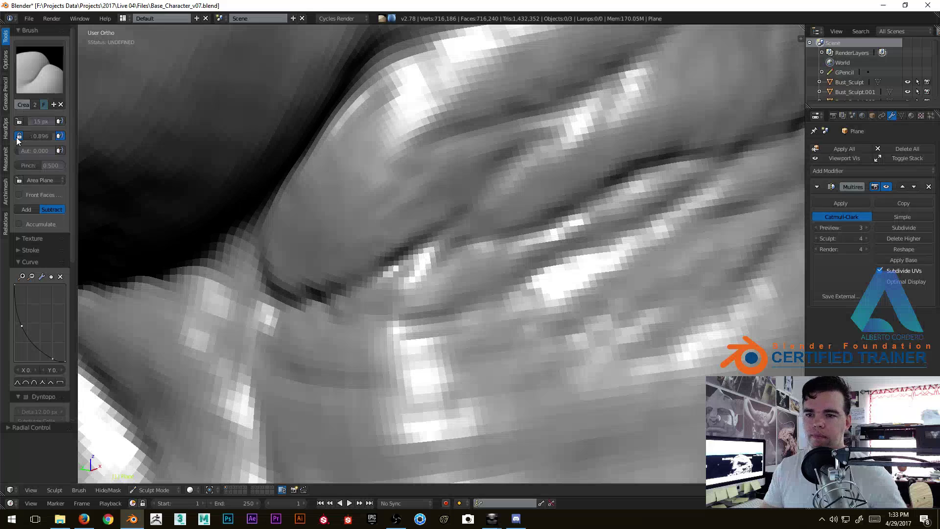
mouse_move(380, 292)
middle_down()
mouse_move(411, 236)
mouse_move(402, 190)
middle_up()
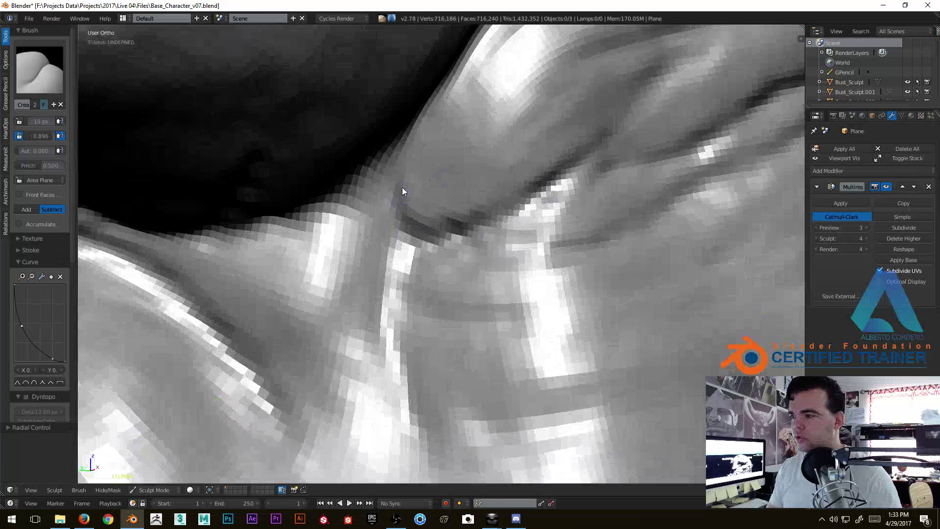
middle_drag(566, 168, 493, 194)
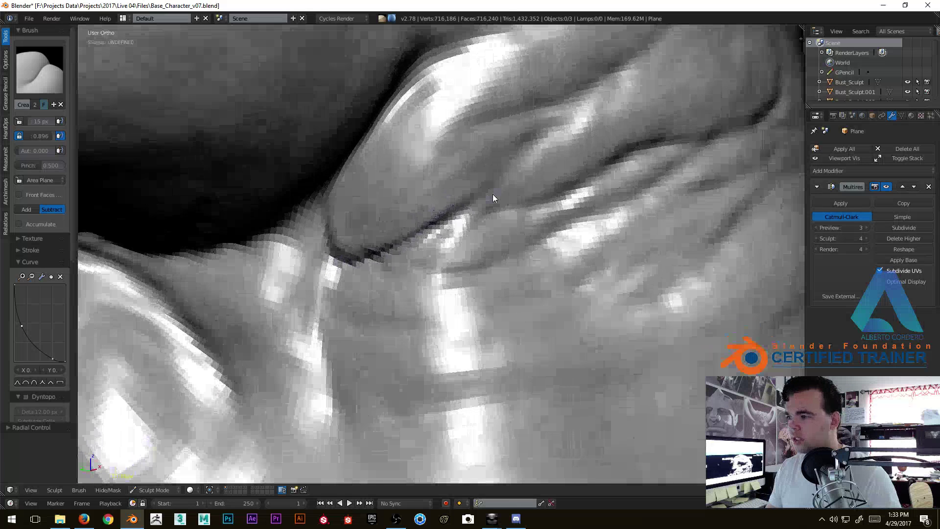
Set the Crease brush to strength 0.915 and radius 20 px, and extend the sharpened crease up across the nose bridge fold.
key(shift+f)
click(485, 197)
key(f)
click(488, 198)
middle_drag(440, 224, 416, 236)
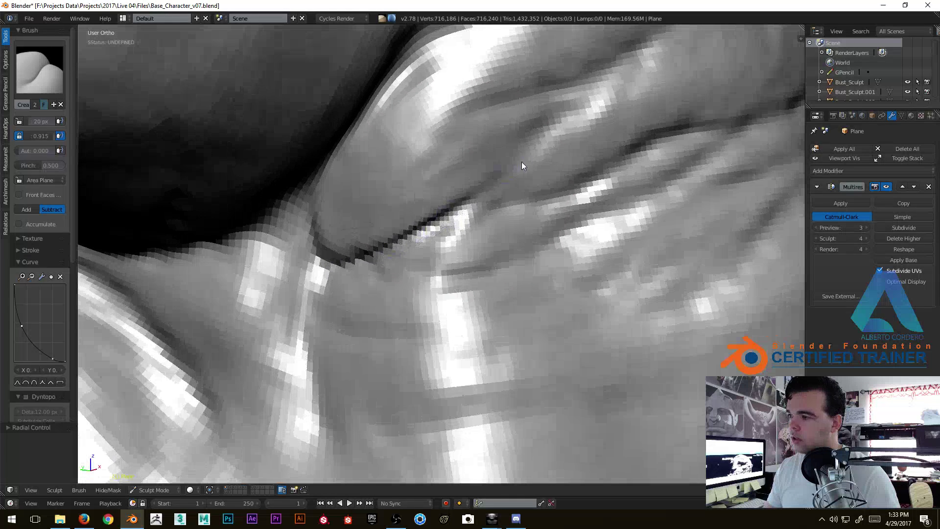
drag(579, 91, 614, 70)
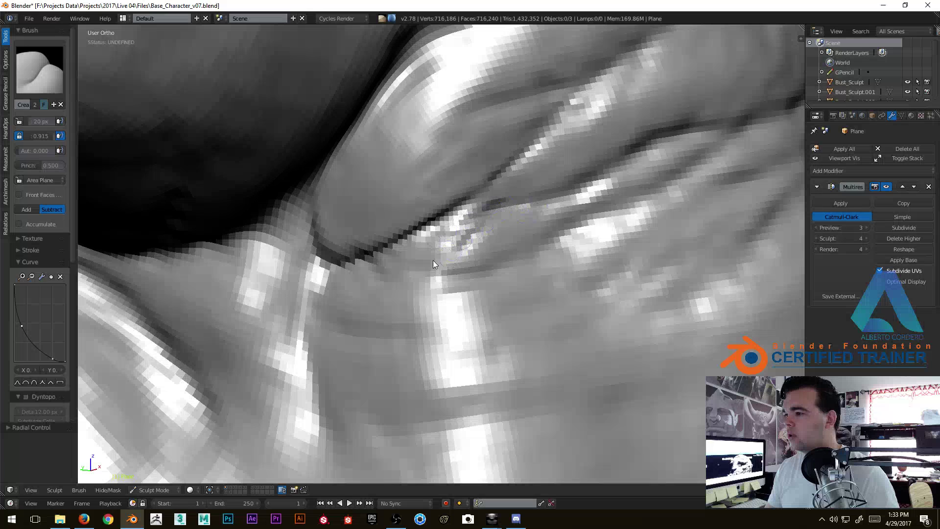
Deepen the long central nose bridge crease and cut finer branching wrinkles above it.
mouse_move(592, 215)
middle_down()
mouse_move(599, 179)
mouse_move(368, 266)
mouse_move(257, 327)
middle_up()
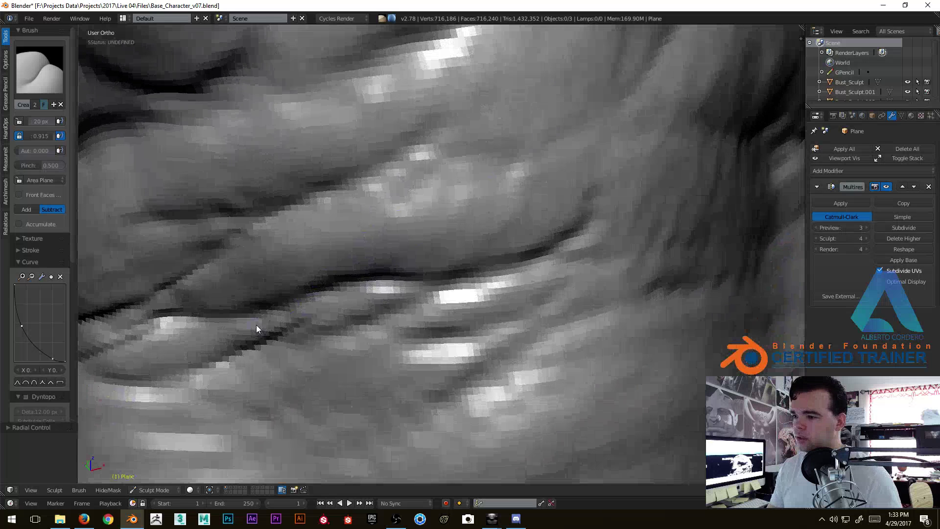
mouse_move(270, 316)
mouse_down()
mouse_move(437, 280)
mouse_move(571, 225)
mouse_move(595, 184)
mouse_up()
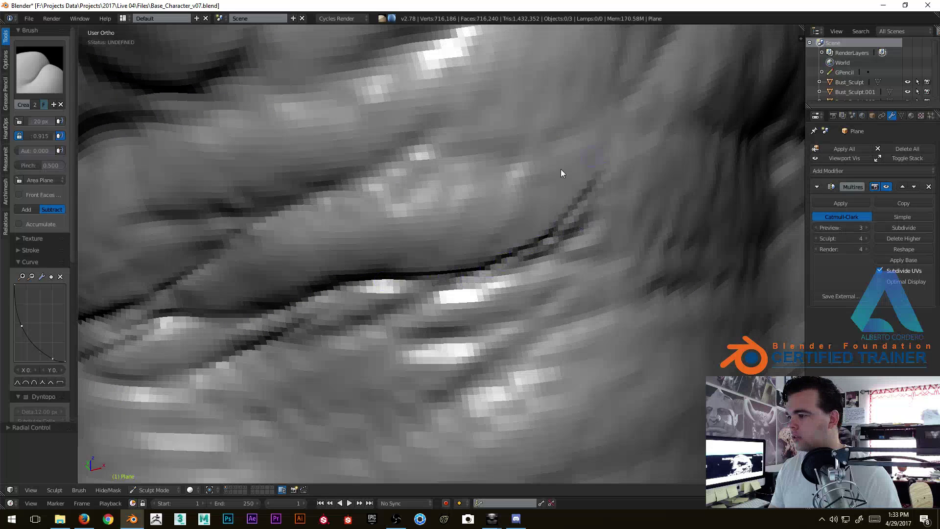
drag(431, 198, 631, 88)
drag(435, 147, 353, 182)
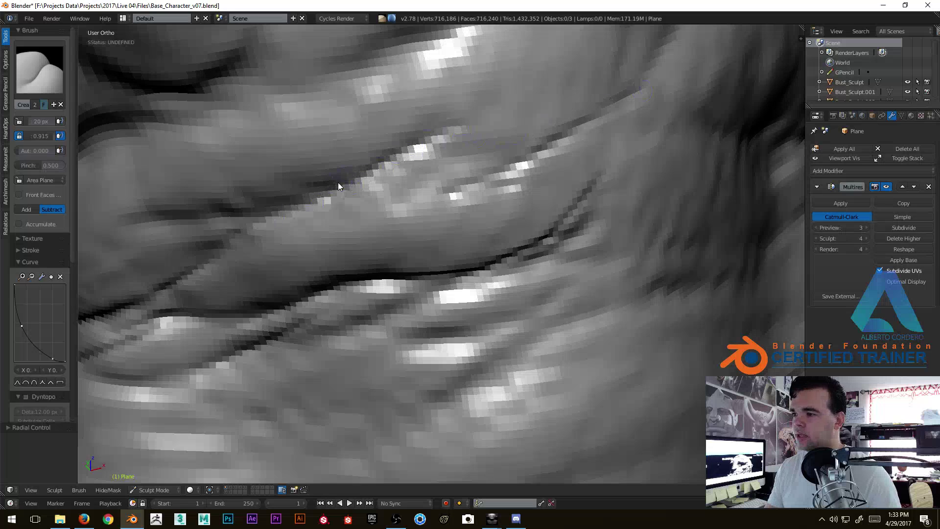
Sharpen the upper nose bridge crease on the creature's right side, and check the wrinkles from a three-quarter view.
mouse_move(143, 216)
middle_down()
mouse_move(294, 212)
mouse_move(372, 235)
middle_up()
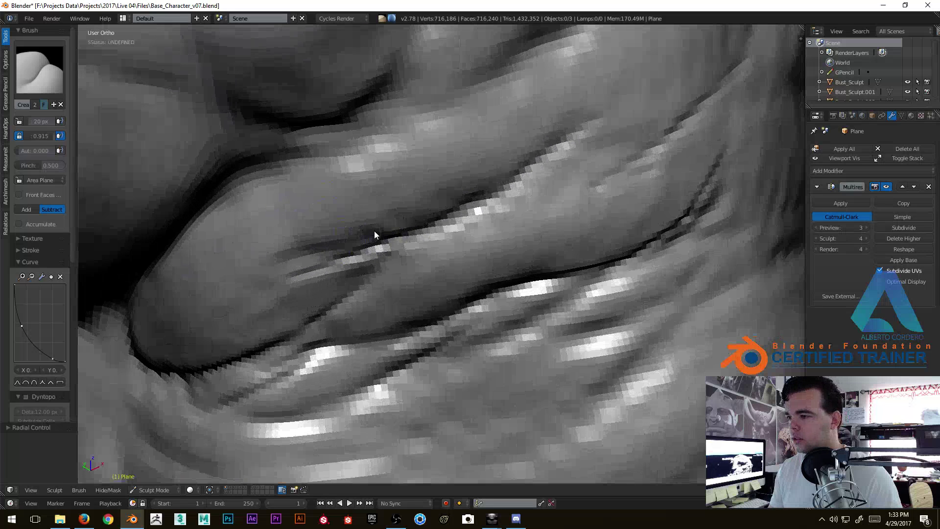
mouse_move(351, 252)
mouse_down()
mouse_move(463, 200)
mouse_move(587, 88)
mouse_up()
scroll(494, 254, down, 8)
mouse_move(495, 255)
middle_down()
mouse_move(408, 271)
mouse_move(443, 223)
middle_up()
scroll(483, 217, up, 3)
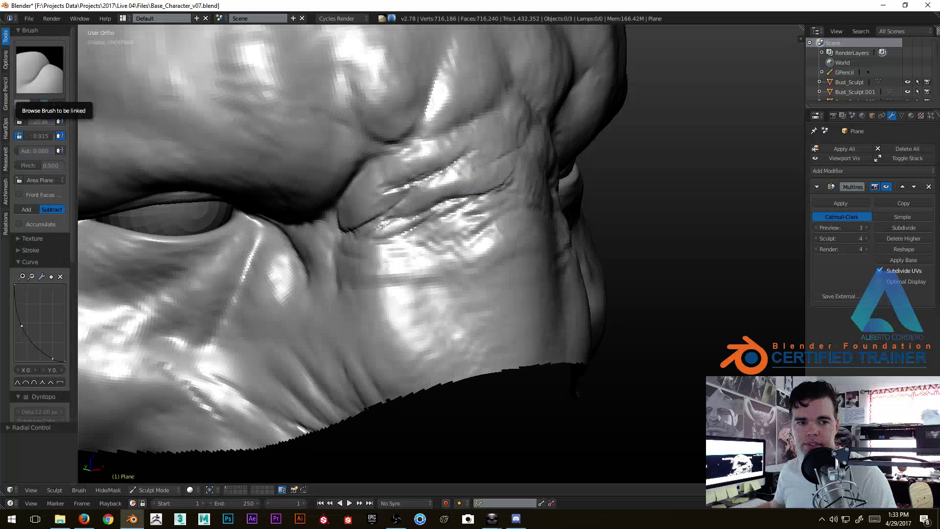
Carve a crease along the top of the upper nose bridge fold, under the brow bulge on the creature's right side.
key(alt+Tab)
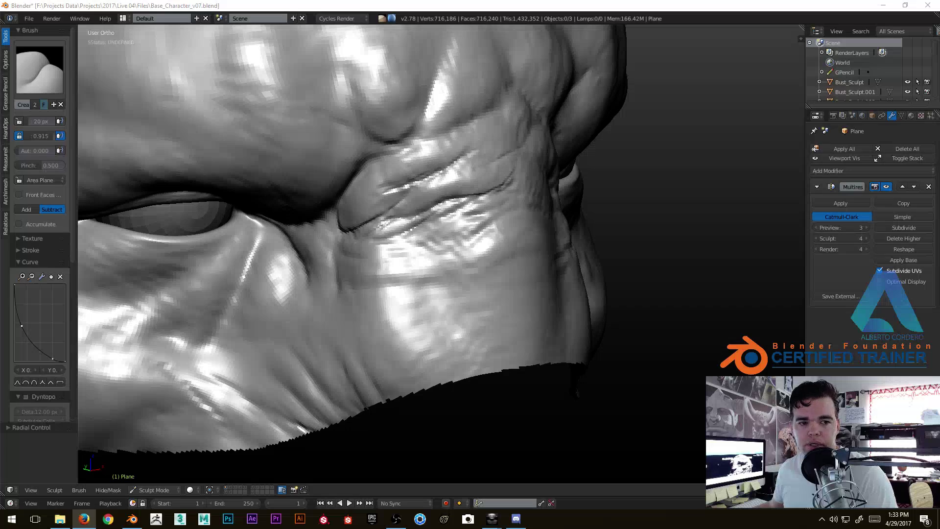
middle_drag(448, 210, 408, 205)
scroll(409, 206, up, 1)
mouse_move(421, 314)
middle_down()
mouse_move(431, 228)
mouse_move(426, 126)
middle_up()
scroll(426, 126, up, 2)
shift+middle_drag(350, 124, 393, 224)
scroll(373, 220, up, 1)
middle_drag(335, 216, 362, 277)
scroll(368, 263, up, 1)
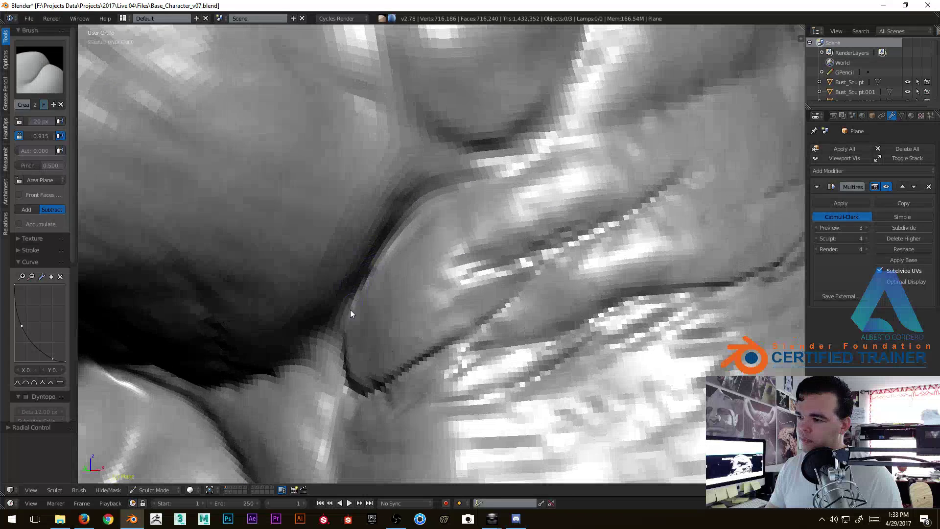
scroll(436, 189, up, 1)
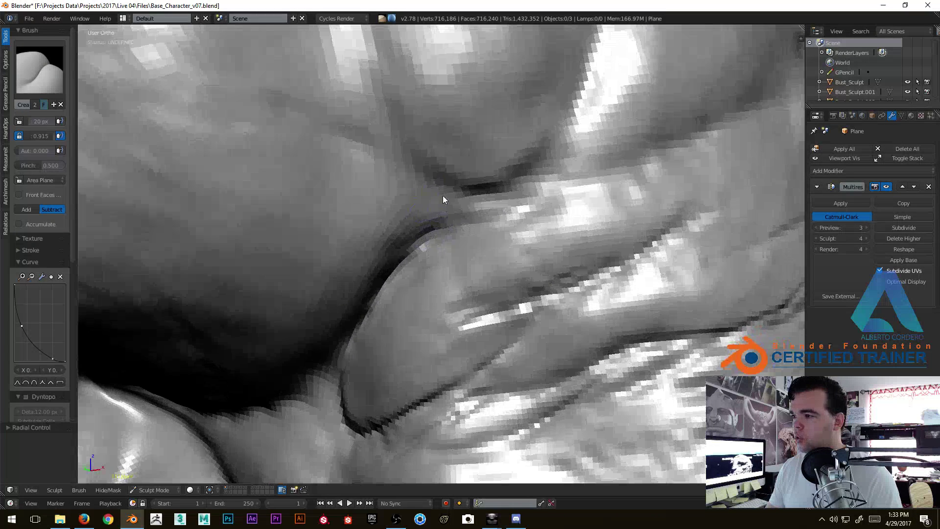
mouse_move(420, 180)
mouse_down()
mouse_move(530, 174)
mouse_move(551, 142)
mouse_up()
shift+middle_drag(546, 130, 454, 204)
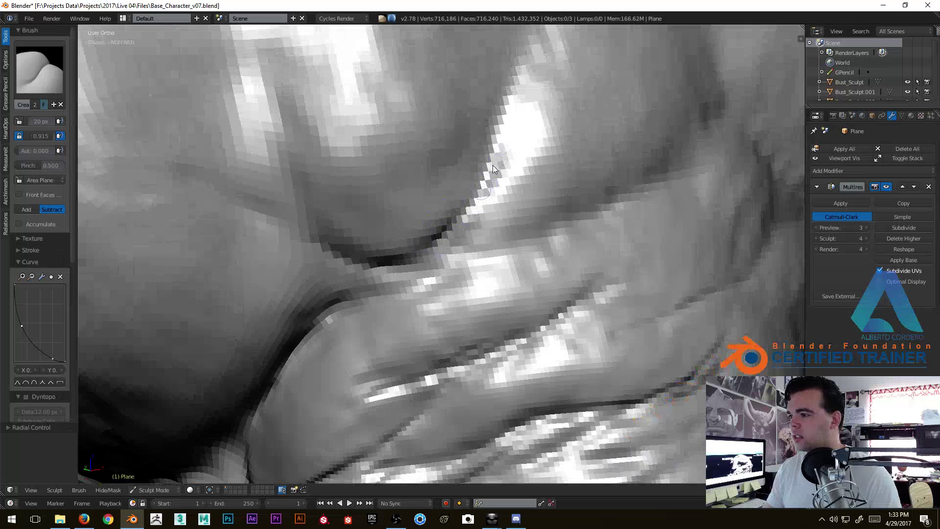
drag(512, 239, 582, 202)
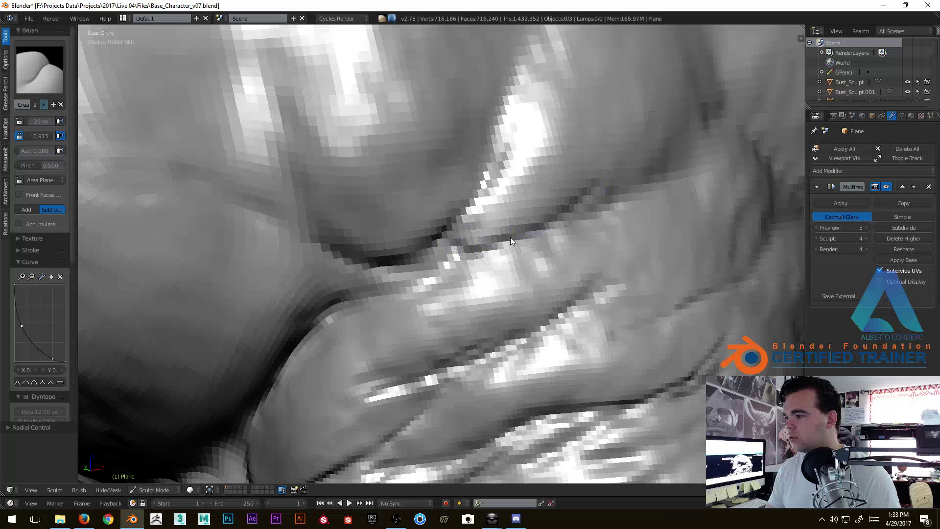
Extend the crease under the brow across the nose bridge and cut a diagonal crease down its creature's-left side.
scroll(511, 237, down, 2)
mouse_move(509, 238)
middle_down()
mouse_move(479, 228)
mouse_move(441, 264)
middle_up()
scroll(473, 304, up, 2)
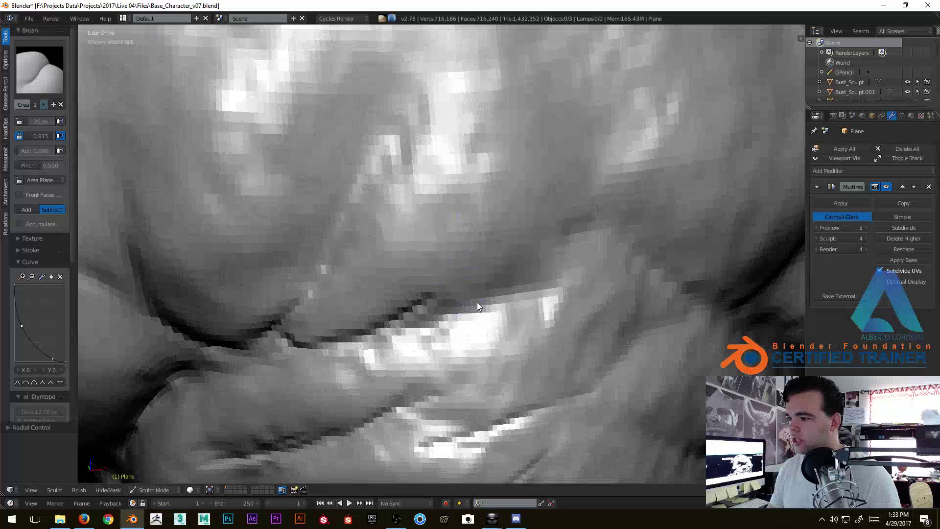
mouse_move(503, 281)
middle_down()
mouse_move(476, 238)
mouse_move(474, 309)
mouse_move(427, 287)
mouse_move(435, 278)
middle_up()
drag(436, 277, 345, 317)
drag(381, 327, 485, 381)
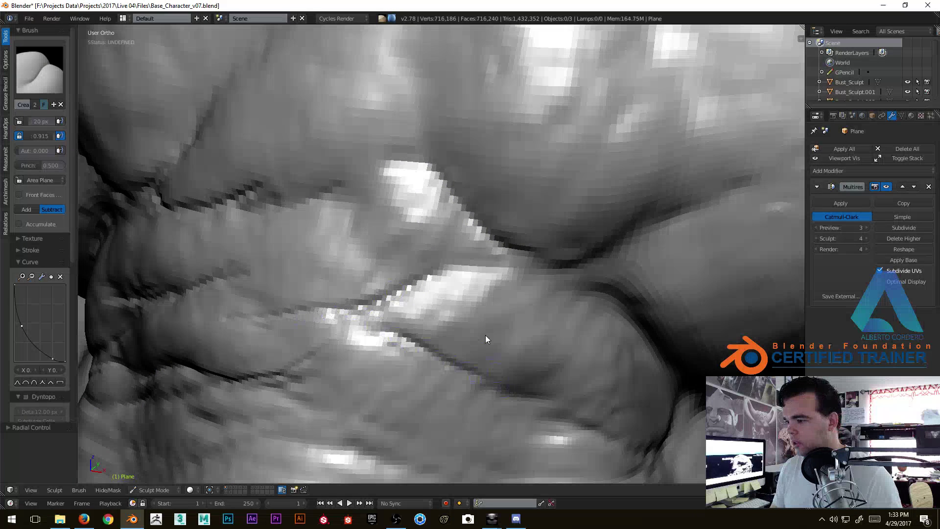
shift+middle_drag(490, 349, 476, 273)
mouse_move(360, 265)
mouse_down()
mouse_move(308, 247)
mouse_move(345, 235)
mouse_up()
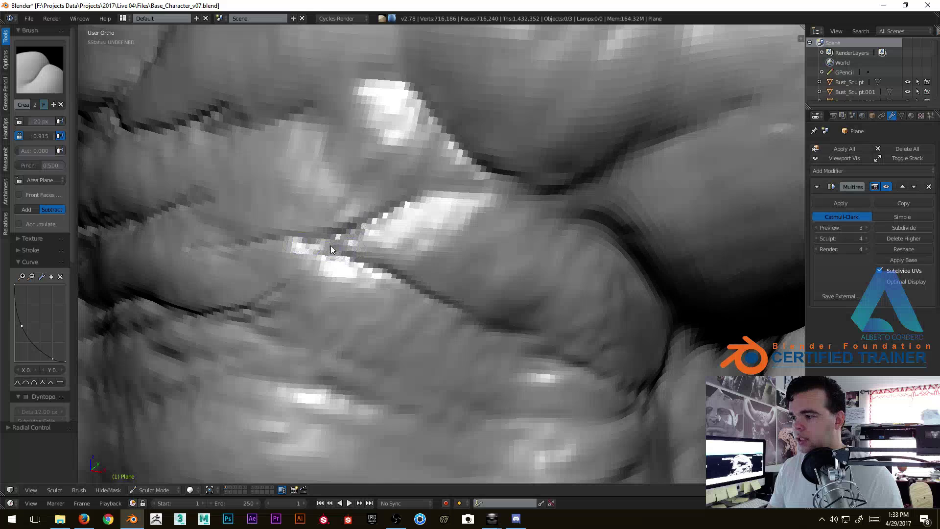
Deepen the diagonal crease toward the creature's left inner eye corner and cut branching wrinkles through the fold there.
middle_drag(265, 242, 453, 144)
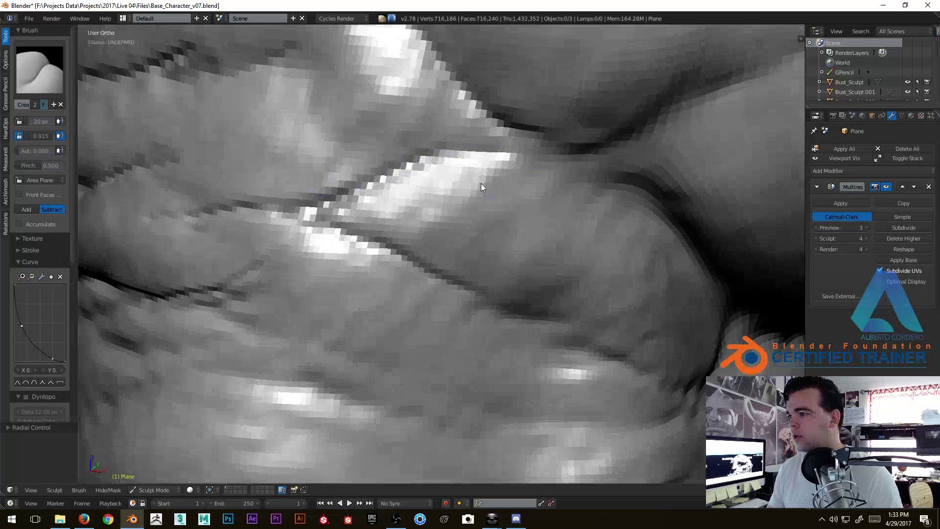
middle_drag(493, 188, 453, 247)
mouse_move(488, 261)
mouse_down()
mouse_move(580, 300)
mouse_move(612, 300)
mouse_up()
mouse_move(559, 297)
ctrl+middle_down()
mouse_move(502, 348)
mouse_move(490, 211)
mouse_move(468, 158)
mouse_move(451, 167)
ctrl+middle_up()
drag(497, 169, 576, 161)
mouse_move(431, 169)
mouse_down()
mouse_move(523, 163)
mouse_move(582, 143)
mouse_up()
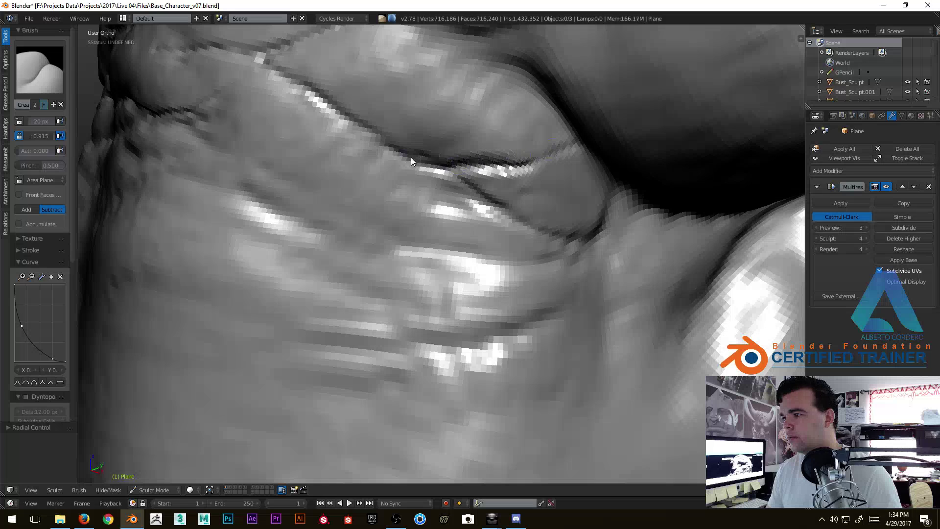
drag(479, 177, 531, 165)
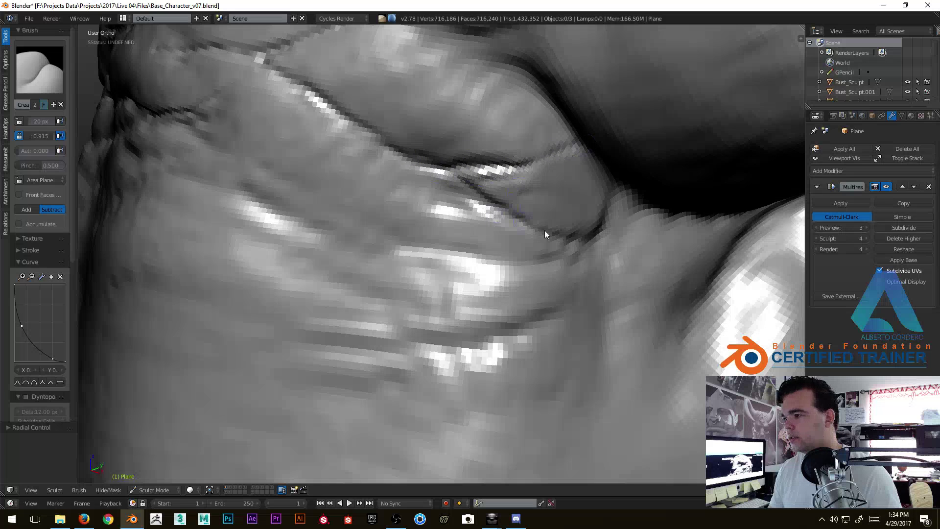
drag(523, 255, 350, 225)
Carve the lower nose bridge wrinkles and a long curved crease descending from the creature's left inner eye corner.
scroll(517, 243, down, 4)
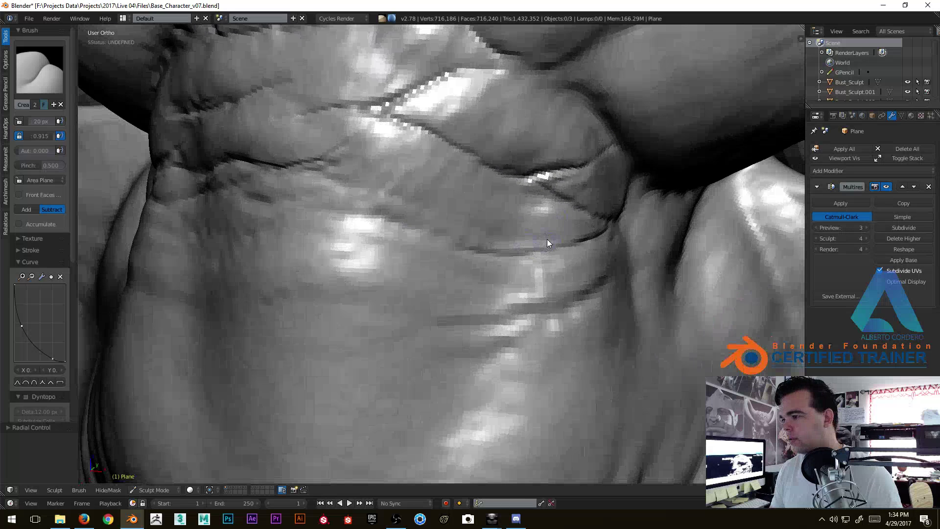
middle_drag(479, 232, 501, 249)
scroll(509, 247, up, 1)
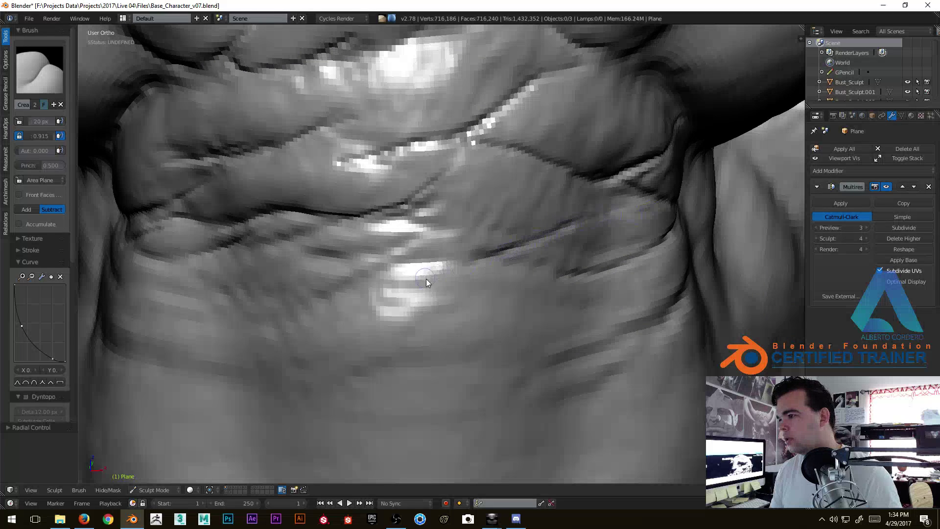
middle_drag(647, 224, 603, 213)
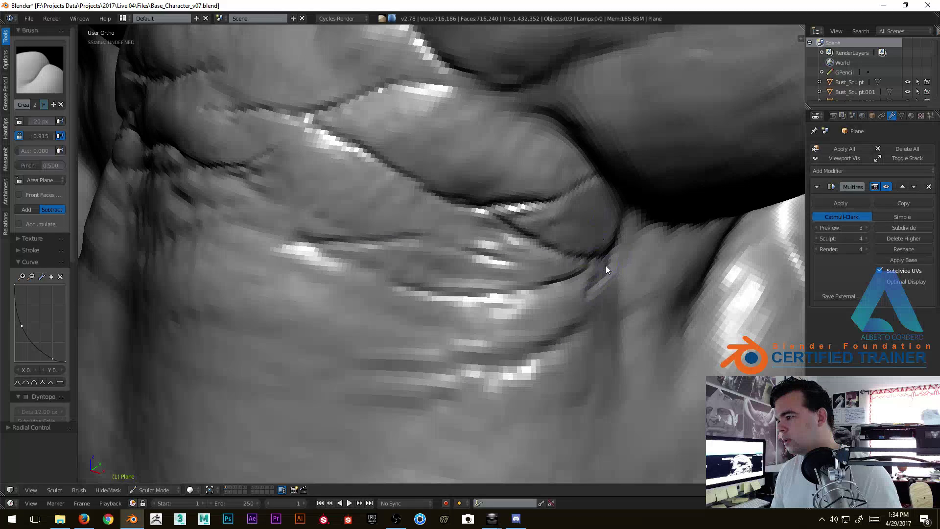
scroll(597, 269, up, 1)
shift+middle_drag(563, 270, 537, 206)
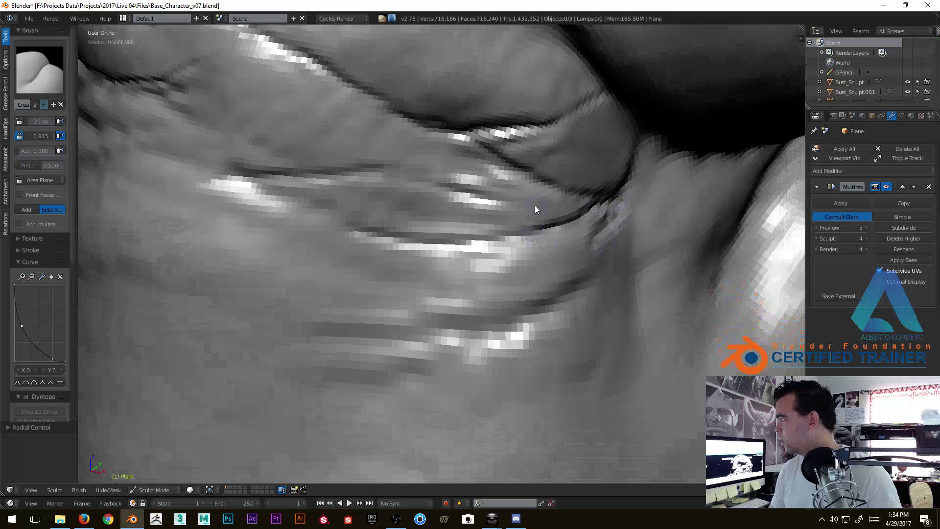
mouse_move(544, 308)
middle_down()
mouse_move(487, 308)
mouse_move(578, 272)
middle_up()
mouse_move(453, 321)
middle_down()
mouse_move(465, 328)
mouse_move(550, 311)
middle_up()
mouse_move(489, 324)
middle_down()
mouse_move(465, 289)
mouse_move(501, 271)
middle_up()
mouse_move(547, 227)
mouse_down()
mouse_move(414, 306)
mouse_move(371, 317)
mouse_up()
Cut a vertical crease below the creature's right inner eye corner and sharpen the creases at the base of the brow.
scroll(406, 299, down, 6)
mouse_move(406, 300)
middle_down()
mouse_move(509, 255)
mouse_move(502, 174)
mouse_move(437, 233)
mouse_move(435, 205)
middle_up()
scroll(501, 174, up, 2)
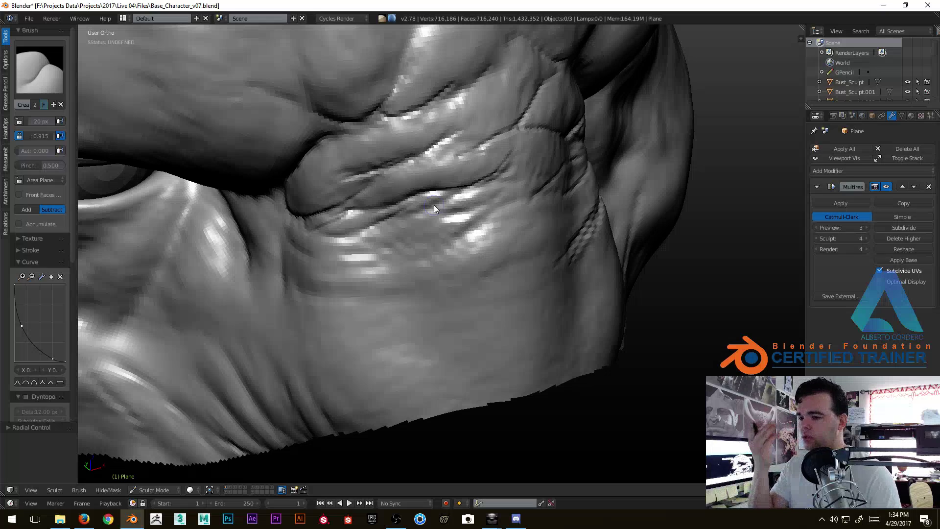
mouse_move(434, 206)
middle_down()
mouse_move(342, 243)
mouse_move(377, 256)
mouse_move(392, 179)
mouse_move(397, 203)
mouse_move(362, 227)
mouse_move(390, 196)
mouse_move(381, 250)
mouse_move(389, 229)
middle_up()
mouse_move(380, 340)
middle_down()
mouse_move(428, 325)
mouse_move(377, 323)
mouse_move(403, 256)
middle_up()
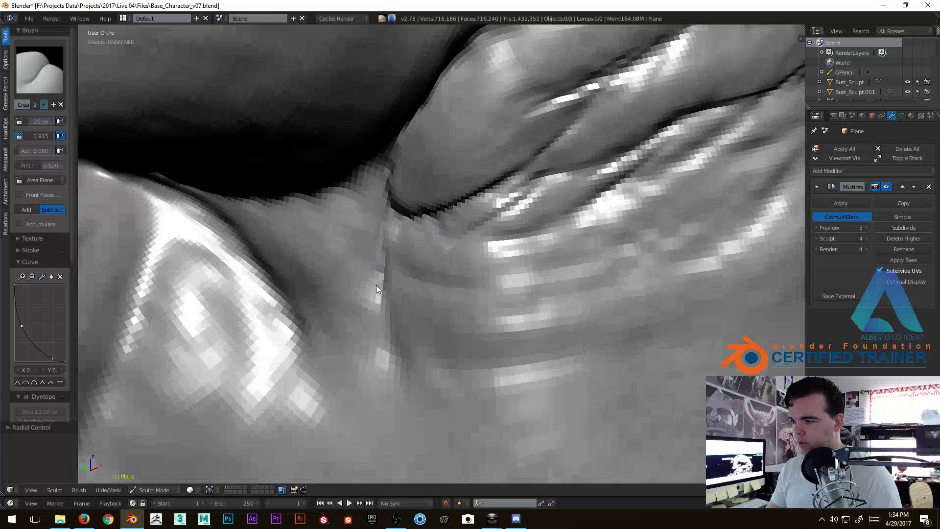
mouse_move(389, 380)
middle_down()
mouse_move(414, 282)
mouse_move(384, 305)
mouse_move(427, 239)
mouse_move(433, 212)
mouse_move(373, 279)
mouse_move(354, 365)
middle_up()
mouse_move(424, 238)
middle_down()
mouse_move(415, 236)
mouse_move(428, 266)
middle_up()
scroll(428, 267, up, 1)
scroll(378, 308, up, 1)
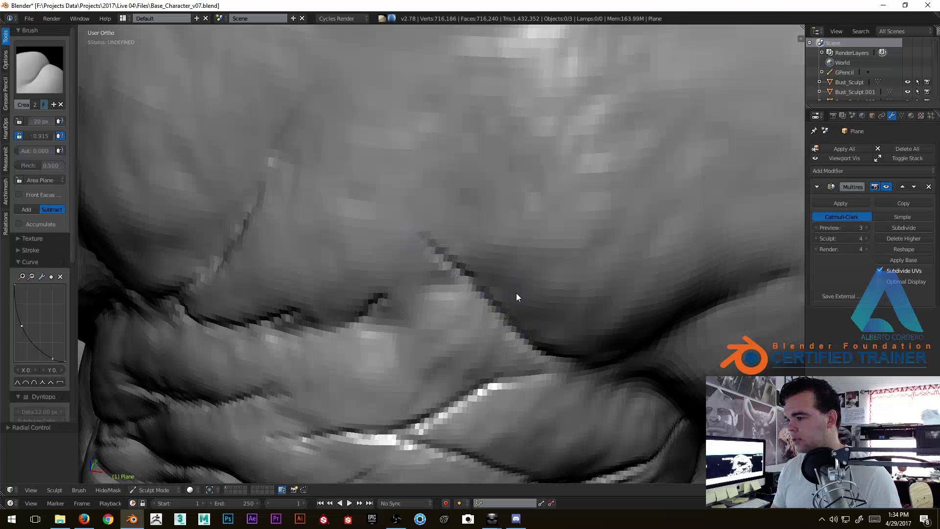
Build up the central and upper nose bridge folds with a 46 px Clay brush at strength 0.843.
scroll(516, 287, down, 2)
middle_drag(484, 353, 471, 326)
scroll(431, 265, up, 1)
key(c)
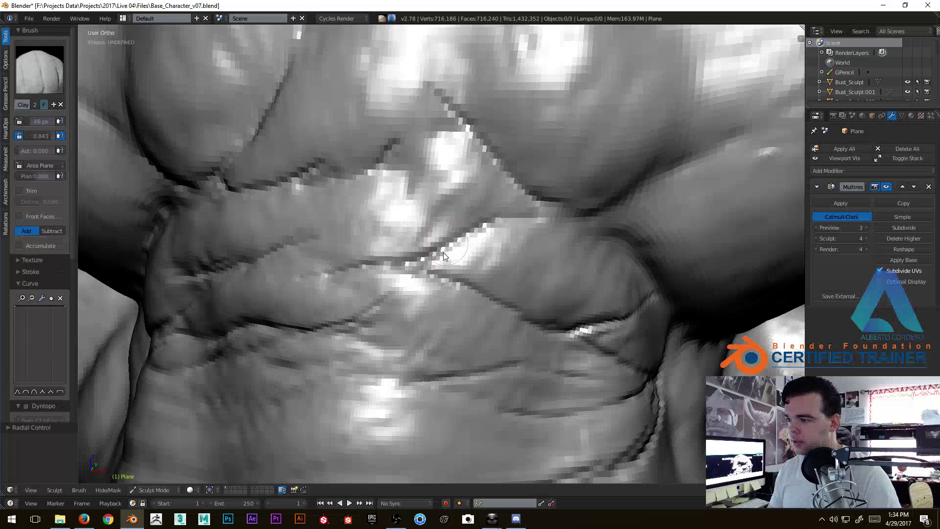
middle_drag(443, 252, 374, 301)
mouse_move(491, 308)
mouse_down()
mouse_move(383, 184)
mouse_move(395, 256)
mouse_move(325, 270)
mouse_up()
mouse_move(399, 319)
middle_down()
mouse_move(452, 266)
mouse_move(414, 236)
mouse_move(436, 229)
middle_up()
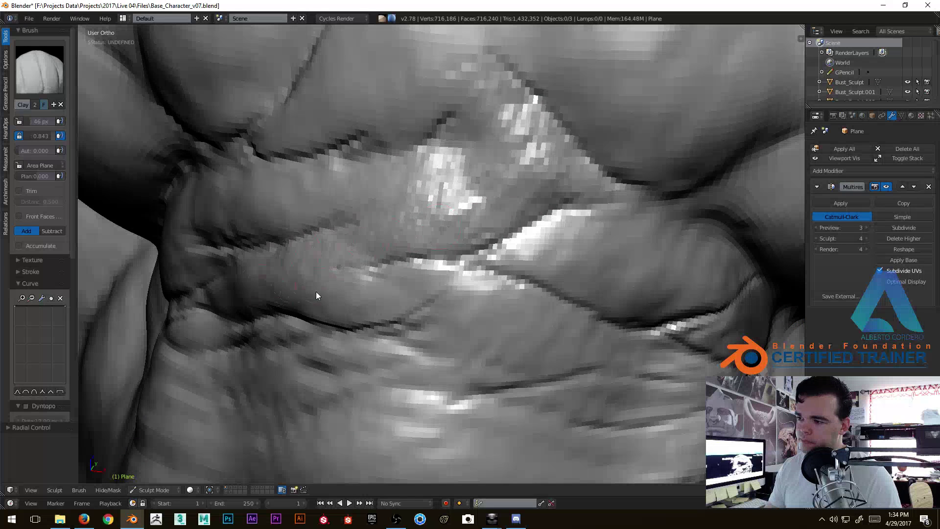
mouse_move(400, 280)
middle_down()
mouse_move(475, 271)
mouse_move(438, 207)
middle_up()
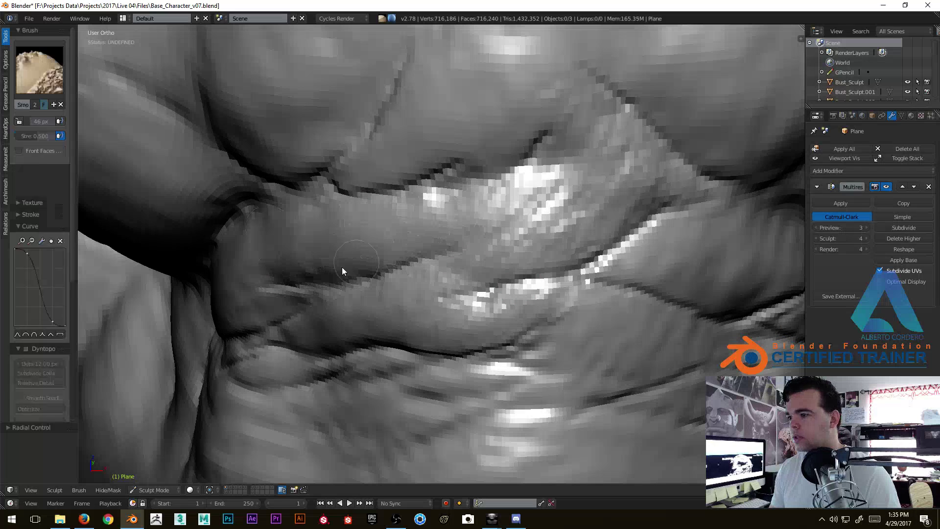
scroll(380, 244, up, 1)
mouse_move(414, 209)
mouse_down()
mouse_move(495, 193)
mouse_move(520, 128)
mouse_up()
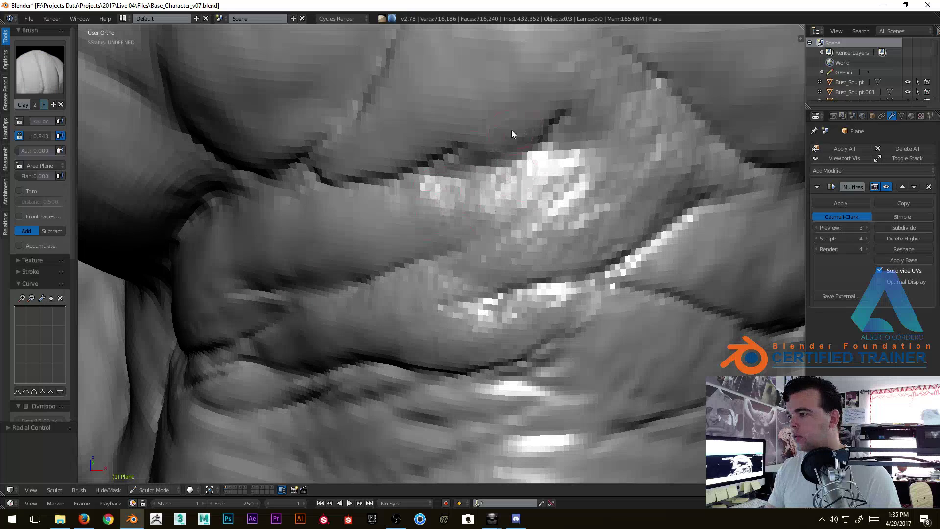
mouse_move(374, 167)
ctrl+middle_down()
mouse_move(408, 295)
mouse_move(449, 274)
mouse_move(505, 180)
ctrl+middle_up()
Add clay volume along the thick nose fold beside the creature's right inner eye corner.
mouse_move(426, 233)
middle_down()
mouse_move(378, 243)
mouse_move(411, 287)
middle_up()
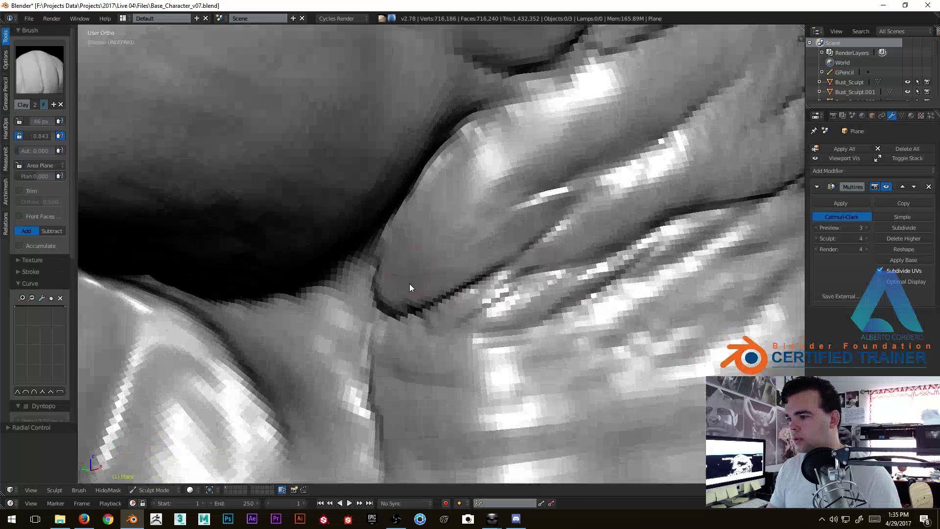
mouse_move(417, 283)
mouse_down()
mouse_move(408, 237)
mouse_move(417, 217)
mouse_up()
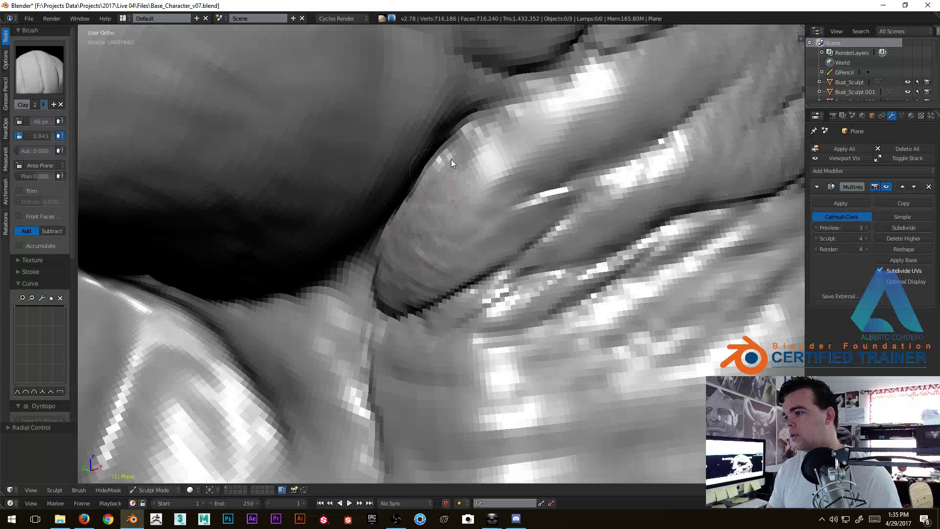
drag(475, 146, 443, 206)
shift+middle_drag(506, 159, 452, 238)
mouse_move(452, 238)
mouse_down()
mouse_move(463, 211)
mouse_move(434, 245)
mouse_up()
shift+middle_drag(446, 262, 329, 282)
drag(338, 282, 347, 241)
drag(374, 272, 395, 217)
drag(427, 248, 466, 203)
Fill out the fold below the long diagonal crease on the creature's left side of the nose bridge with clay strokes.
ctrl+middle_drag(464, 208, 368, 380)
middle_drag(382, 368, 417, 259)
middle_drag(312, 229, 334, 225)
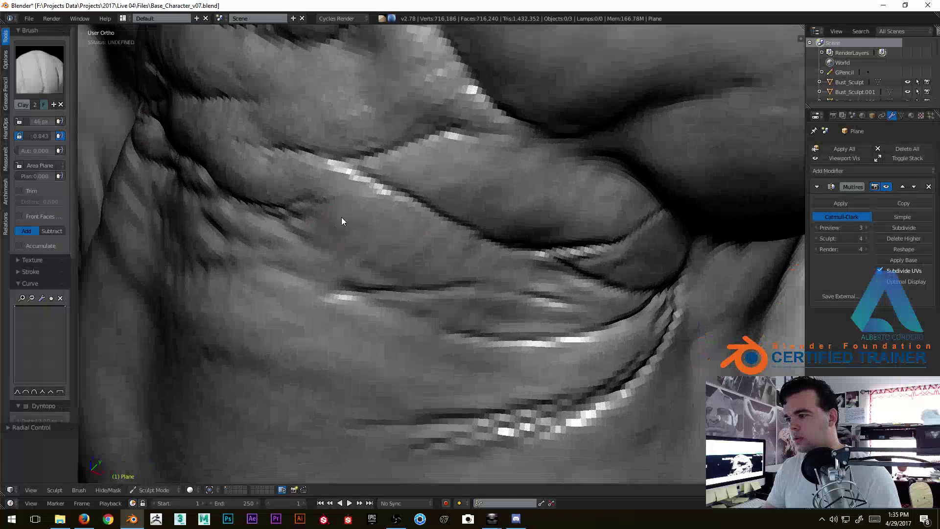
drag(362, 253, 415, 248)
ctrl+middle_drag(454, 270, 528, 224)
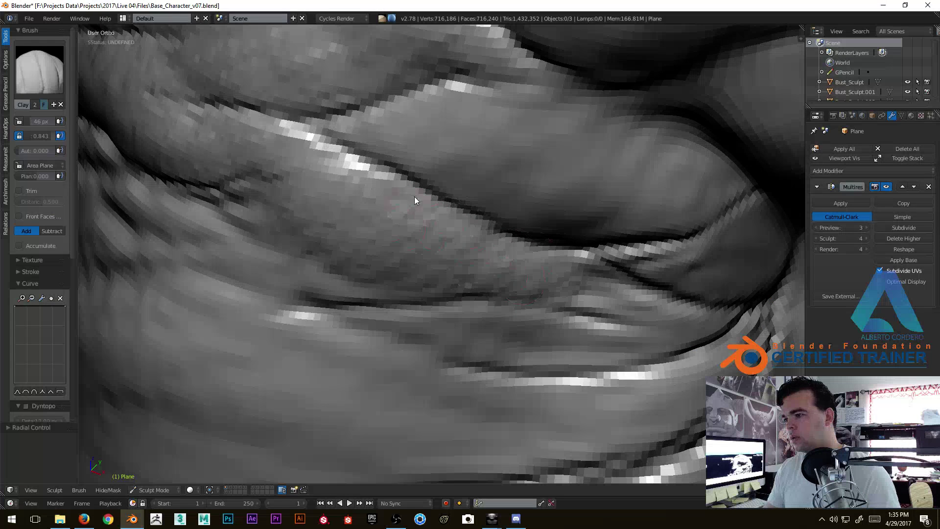
mouse_move(340, 179)
middle_down()
mouse_move(338, 233)
mouse_move(420, 239)
mouse_move(407, 219)
middle_up()
mouse_move(355, 236)
mouse_down()
mouse_move(343, 238)
mouse_move(398, 235)
mouse_up()
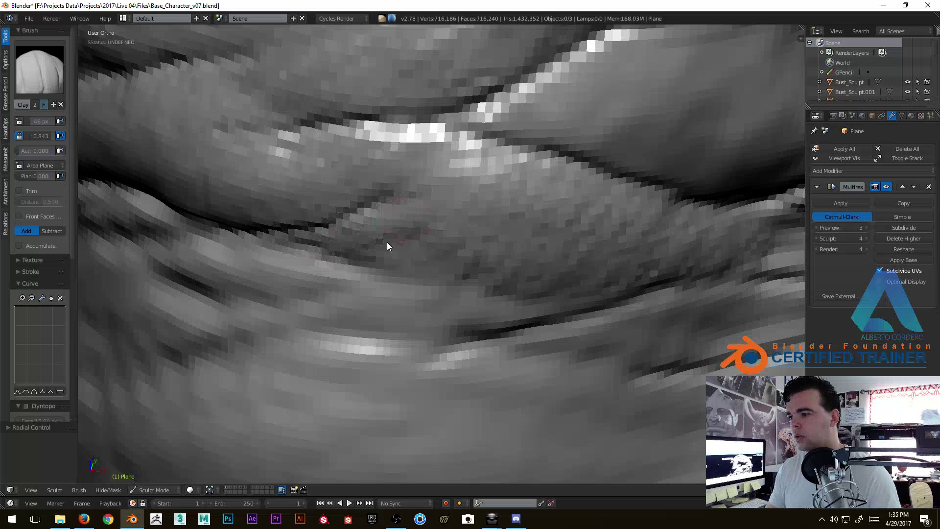
mouse_move(455, 234)
mouse_down()
mouse_move(537, 275)
mouse_move(453, 208)
mouse_move(410, 216)
mouse_move(459, 238)
mouse_up()
mouse_move(573, 231)
middle_down()
mouse_move(452, 307)
mouse_move(483, 277)
mouse_move(493, 308)
mouse_move(456, 252)
mouse_move(503, 258)
mouse_move(498, 268)
mouse_move(458, 232)
middle_up()
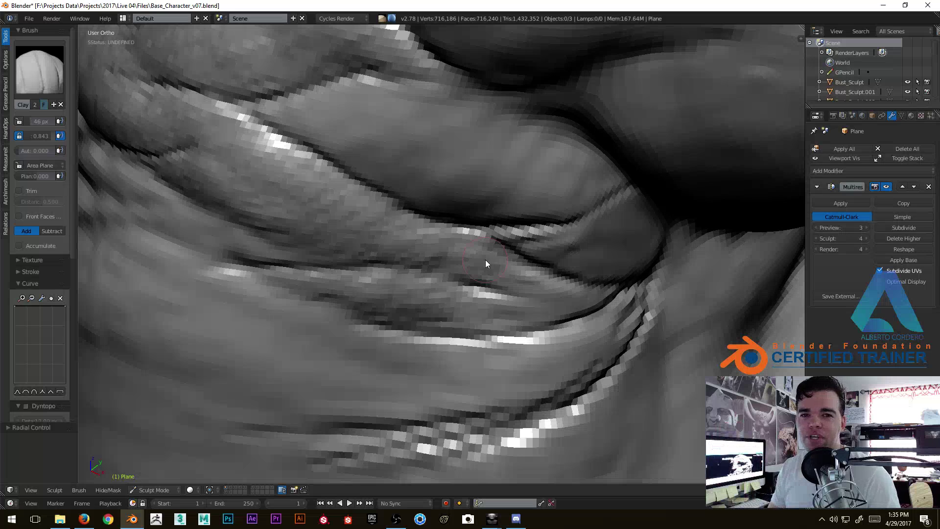
Build up the thin lower fold beneath the creature's left nose bridge wrinkles with the Clay brush.
mouse_move(479, 242)
middle_down()
mouse_move(471, 239)
mouse_move(420, 332)
middle_up()
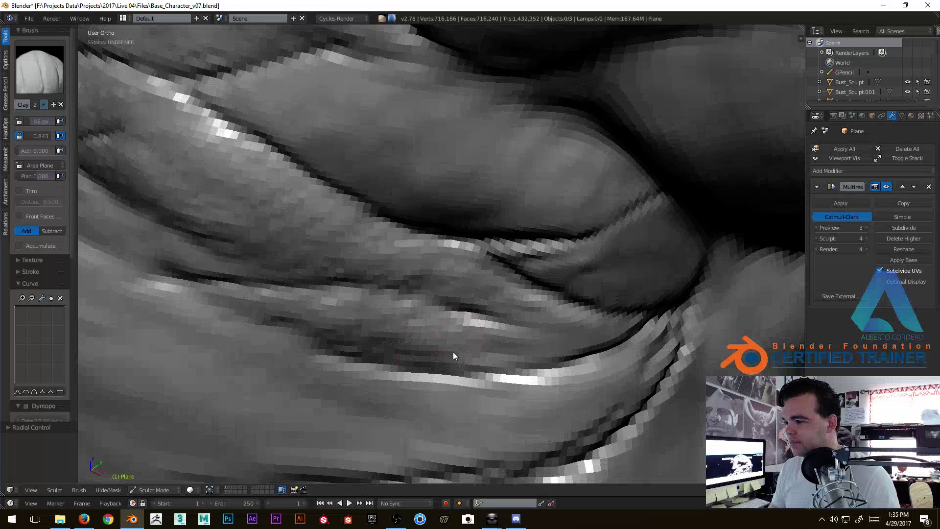
middle_drag(511, 314, 525, 317)
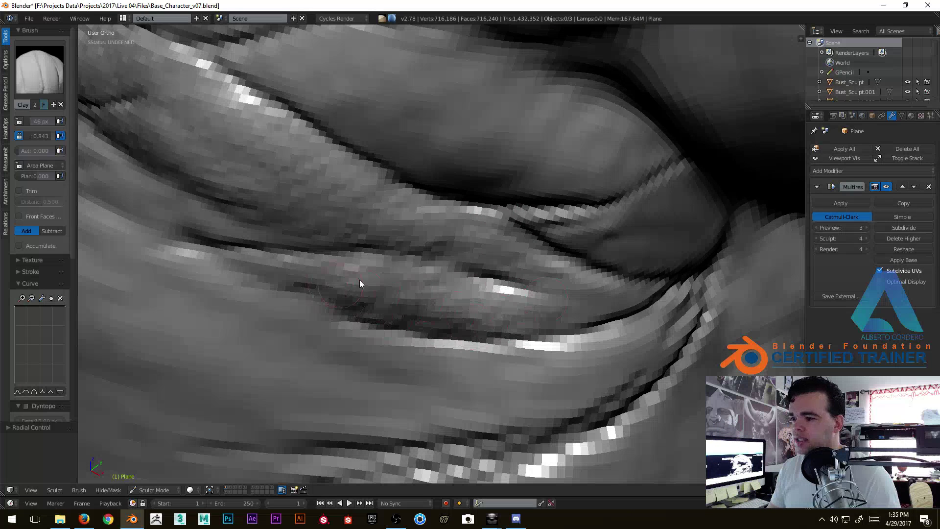
middle_drag(344, 285, 381, 244)
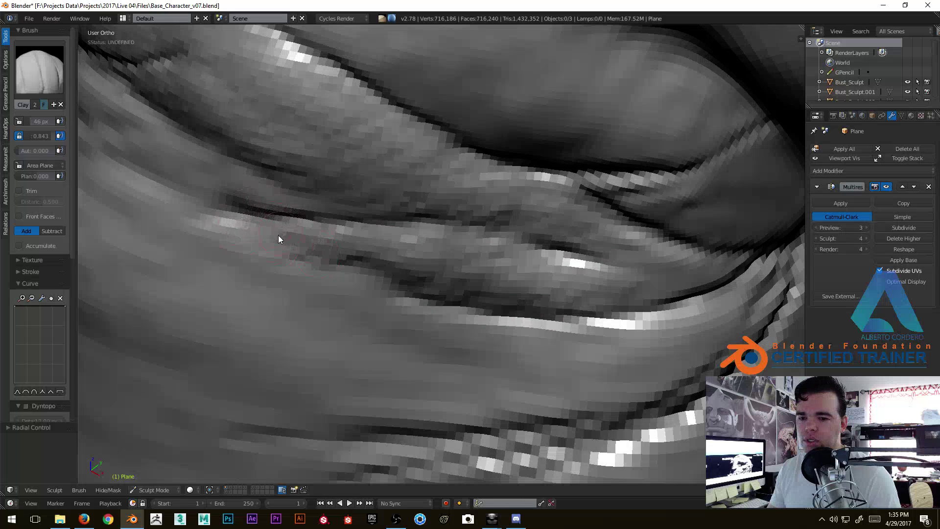
middle_drag(255, 290, 378, 272)
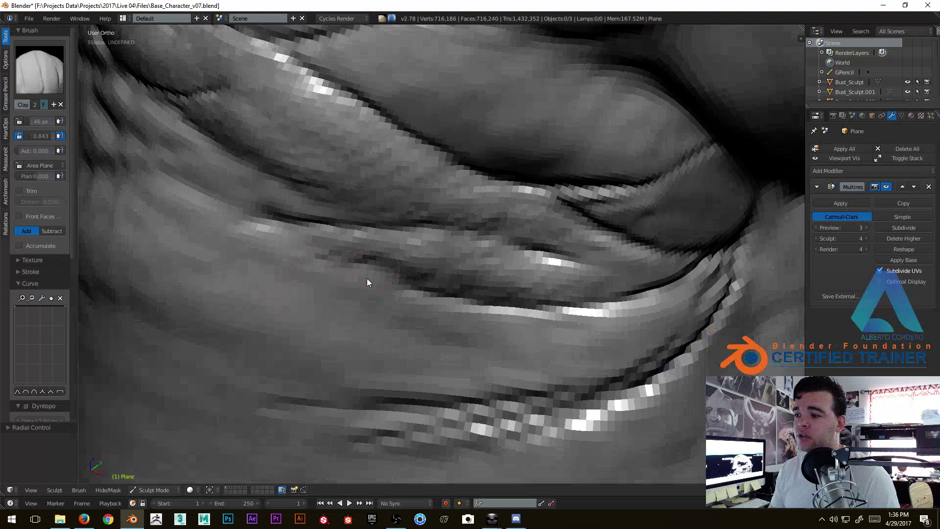
mouse_move(314, 255)
middle_down()
mouse_move(356, 260)
mouse_move(365, 273)
middle_up()
Add clay to the fine wrinkles below the central nose crease, working across to the creature's right side.
mouse_move(222, 215)
middle_down()
mouse_move(367, 223)
mouse_move(398, 176)
middle_up()
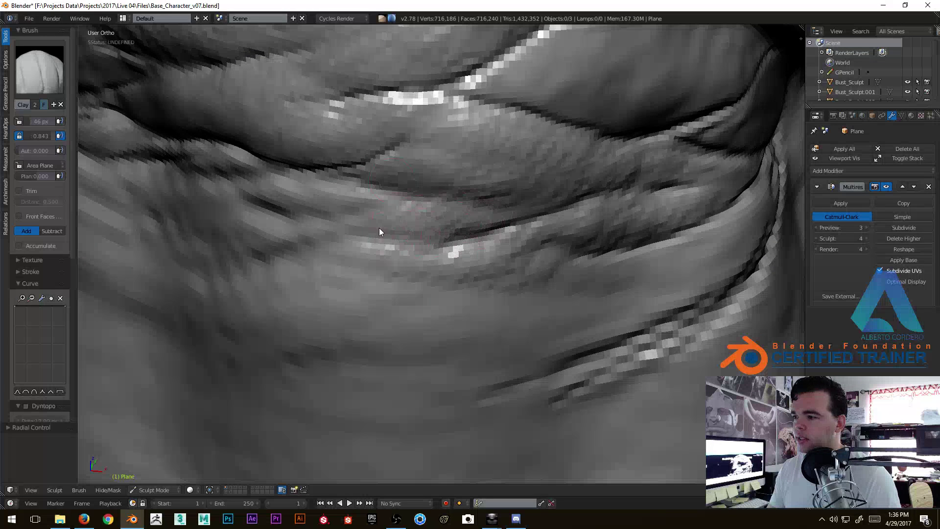
middle_drag(315, 210, 315, 202)
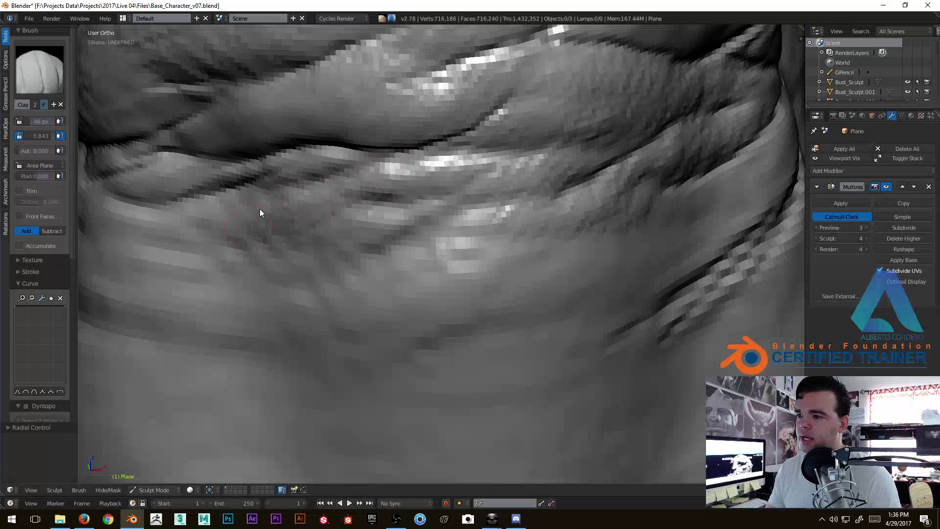
scroll(347, 226, down, 2)
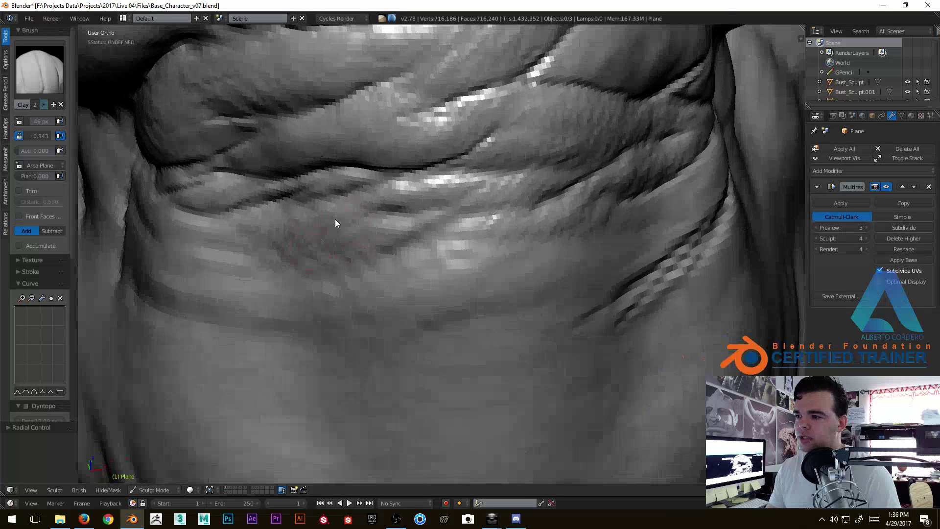
Add clay volume along the lowest fold above the jagged crease on the creature's left side of the nose bridge.
mouse_move(248, 231)
middle_down()
mouse_move(378, 208)
mouse_move(334, 204)
mouse_move(396, 269)
mouse_move(333, 246)
mouse_move(347, 204)
middle_up()
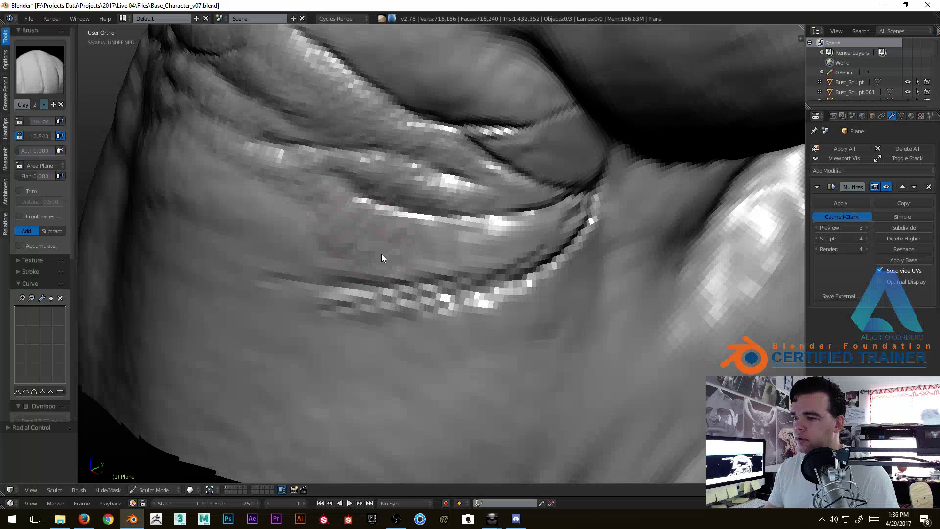
middle_drag(385, 251, 364, 227)
mouse_move(394, 273)
middle_down()
mouse_move(451, 247)
mouse_move(381, 231)
middle_up()
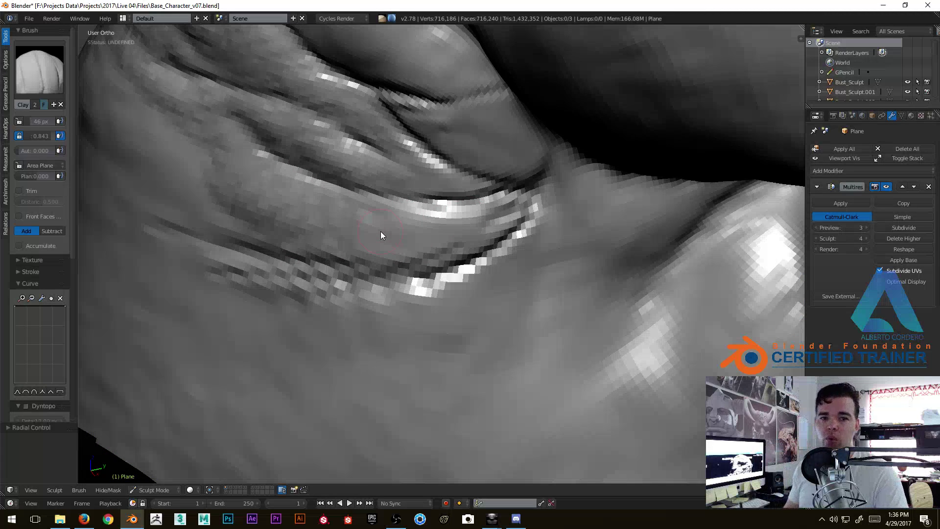
mouse_move(380, 232)
middle_down()
mouse_move(360, 252)
mouse_move(505, 199)
middle_up()
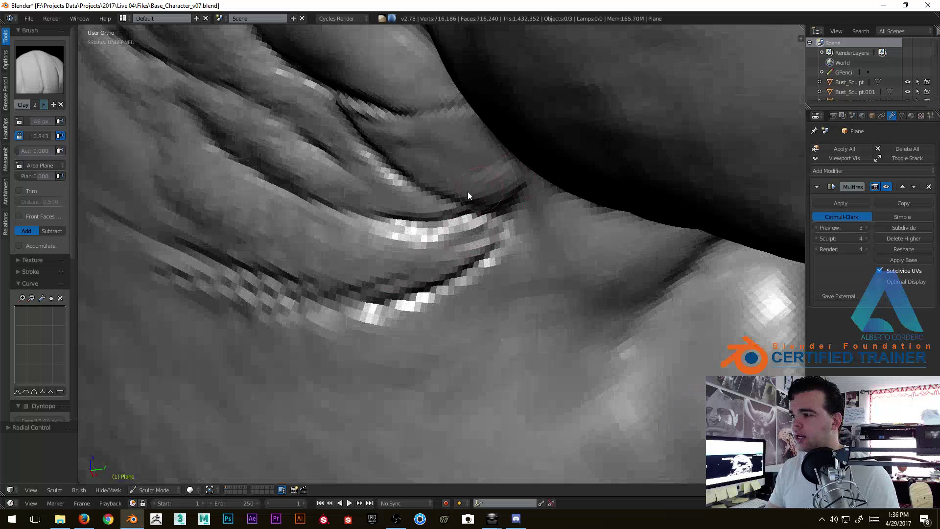
Fill out the small fold at the creature's left inner eye corner and the larger fold above it with clay strokes.
mouse_move(402, 160)
middle_down()
mouse_move(428, 175)
mouse_move(528, 173)
middle_up()
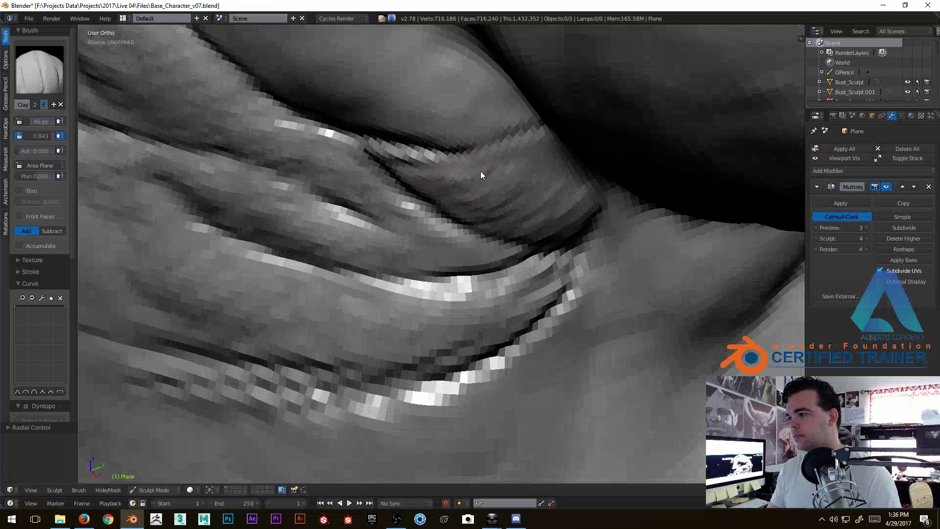
middle_drag(574, 201, 564, 204)
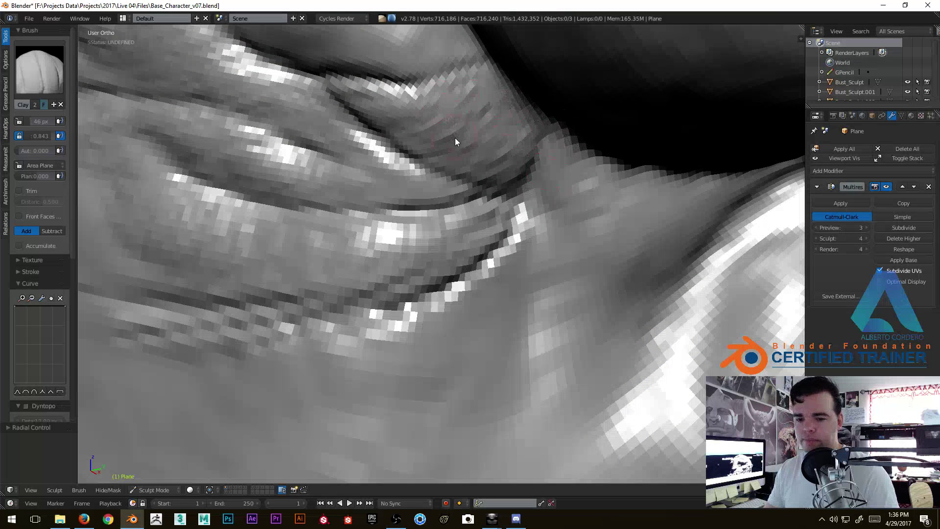
mouse_move(467, 144)
middle_down()
mouse_move(492, 154)
mouse_move(492, 214)
mouse_move(526, 207)
middle_up()
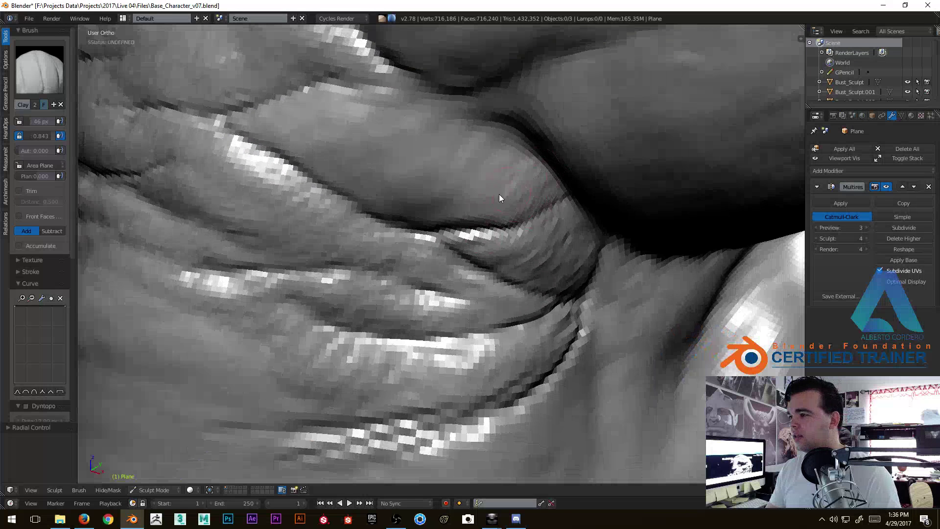
mouse_move(437, 149)
mouse_down()
mouse_move(418, 138)
mouse_move(300, 126)
mouse_up()
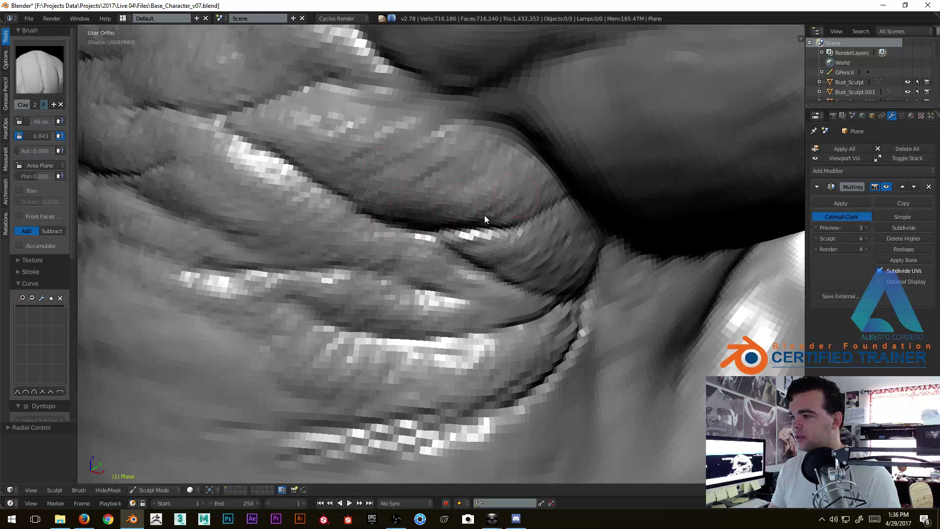
Build up the folds running from the creature's right inner eye corner toward the central nose crease with the Clay brush.
mouse_move(409, 109)
middle_down()
mouse_move(478, 162)
mouse_move(432, 239)
mouse_move(409, 382)
middle_up()
mouse_move(351, 230)
middle_down()
mouse_move(453, 223)
mouse_move(485, 158)
mouse_move(380, 214)
mouse_move(417, 174)
mouse_move(451, 196)
mouse_move(425, 183)
middle_up()
middle_drag(411, 249, 429, 205)
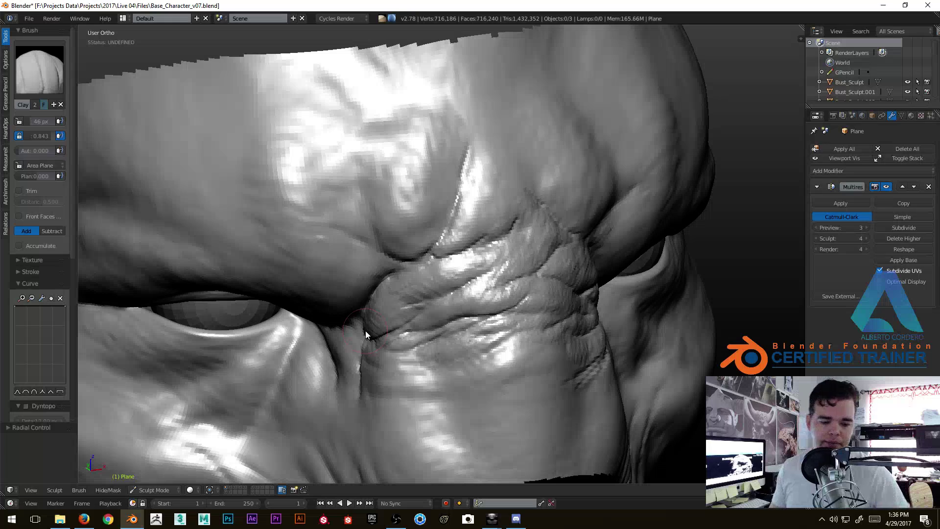
mouse_move(365, 330)
ctrl+middle_down()
mouse_move(364, 154)
mouse_move(382, 247)
mouse_move(399, 203)
mouse_move(378, 275)
mouse_move(362, 286)
ctrl+middle_up()
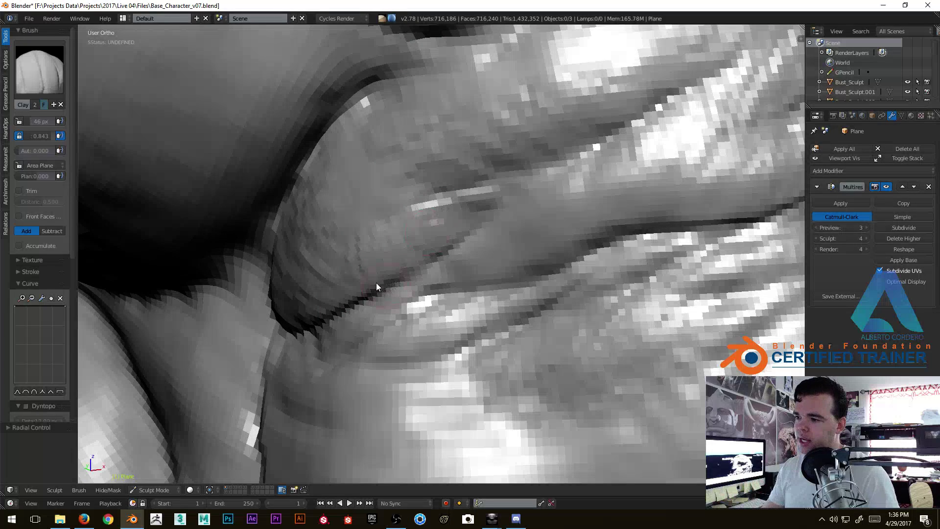
mouse_move(446, 217)
middle_down()
mouse_move(389, 239)
mouse_move(370, 267)
mouse_move(445, 293)
mouse_move(429, 255)
mouse_move(325, 335)
mouse_move(291, 345)
middle_up()
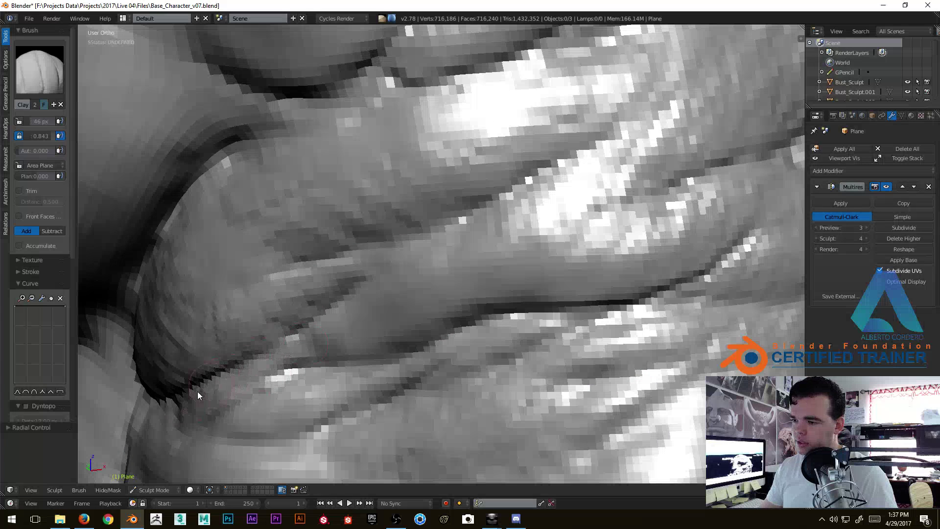
mouse_move(350, 355)
middle_down()
mouse_move(394, 337)
mouse_move(435, 271)
middle_up()
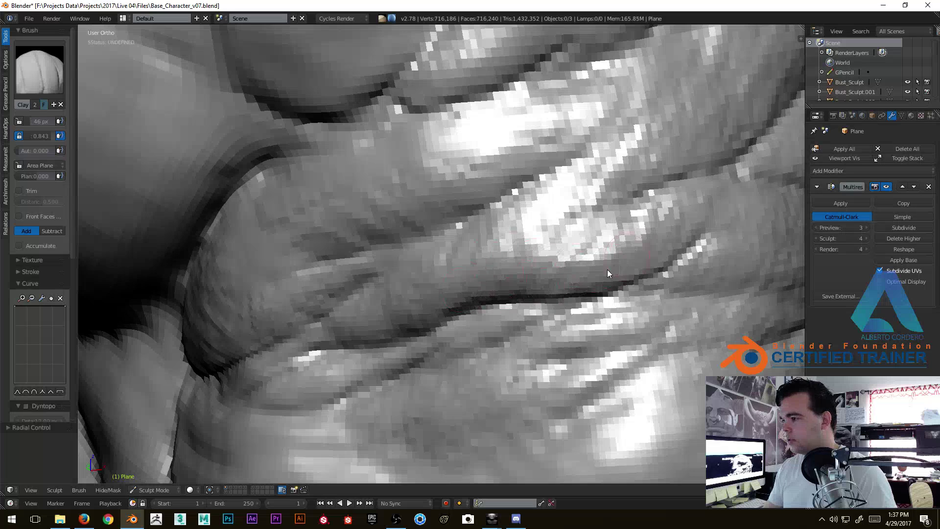
Switch to the Inflate brush at 37 px and 0.871 strength and swell the fold above the central nose crease.
middle_drag(613, 265, 615, 237)
key(i)
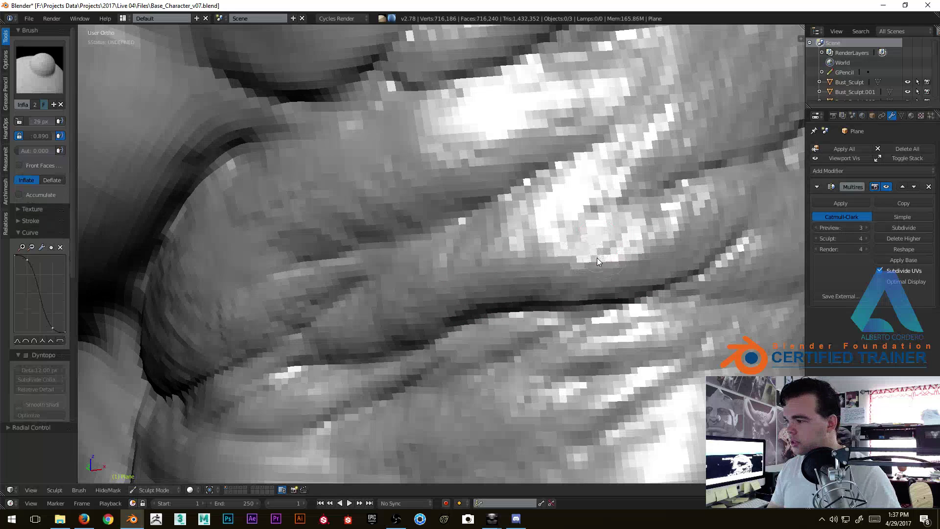
key(shift+f)
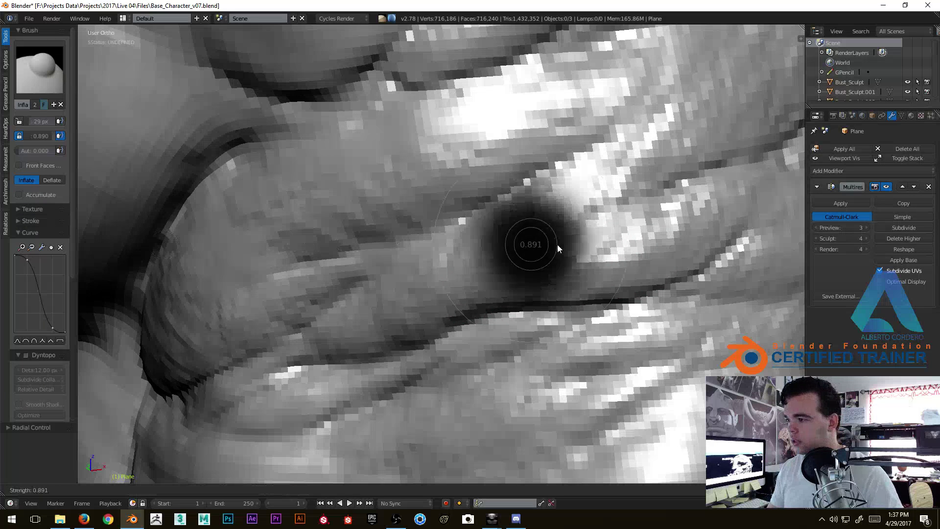
click(559, 247)
key(f)
click(557, 248)
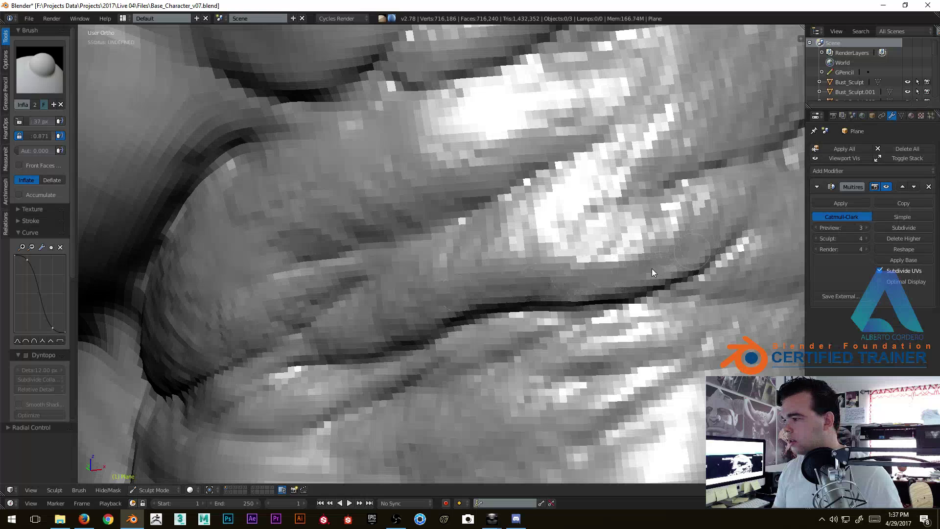
ctrl+middle_drag(370, 262, 376, 254)
scroll(311, 247, down, 3)
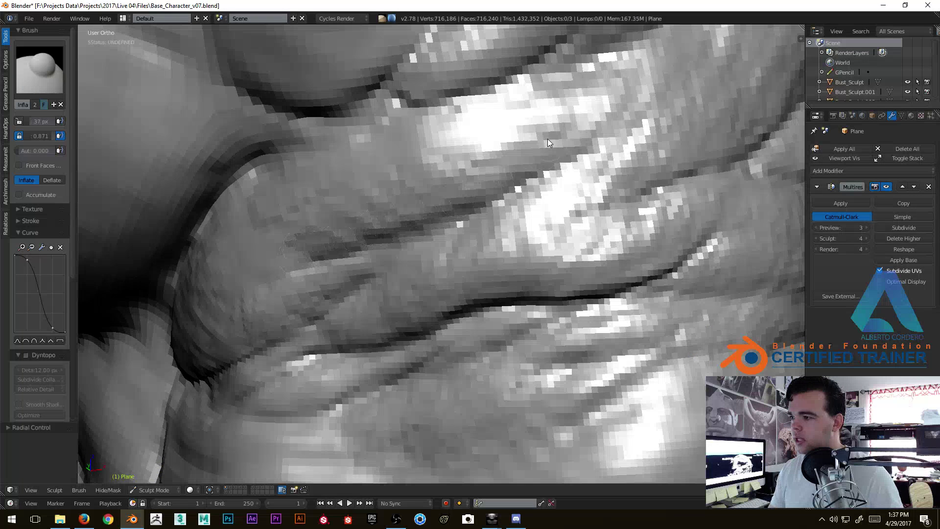
Inflate the upper nose bridge folds along the creases beneath the brows.
middle_drag(421, 231, 432, 216)
scroll(435, 243, up, 3)
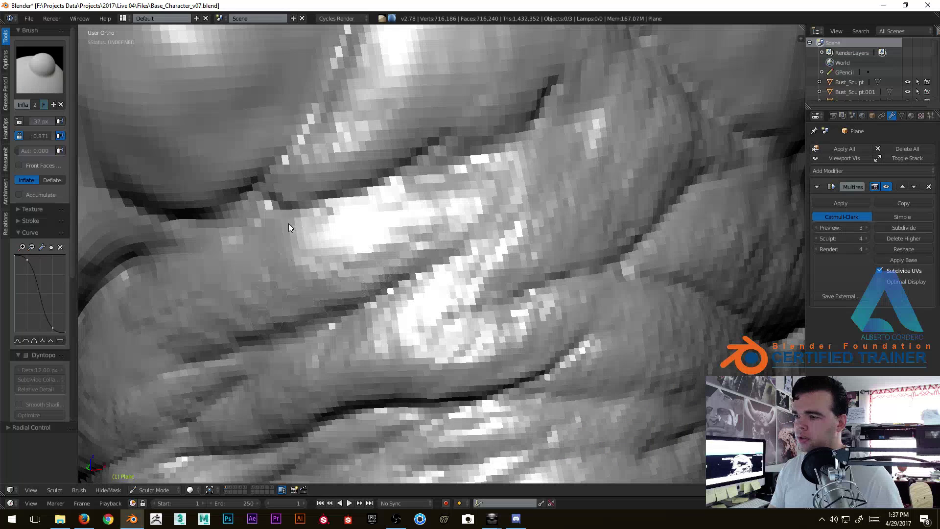
middle_drag(293, 227, 290, 106)
middle_drag(264, 139, 306, 226)
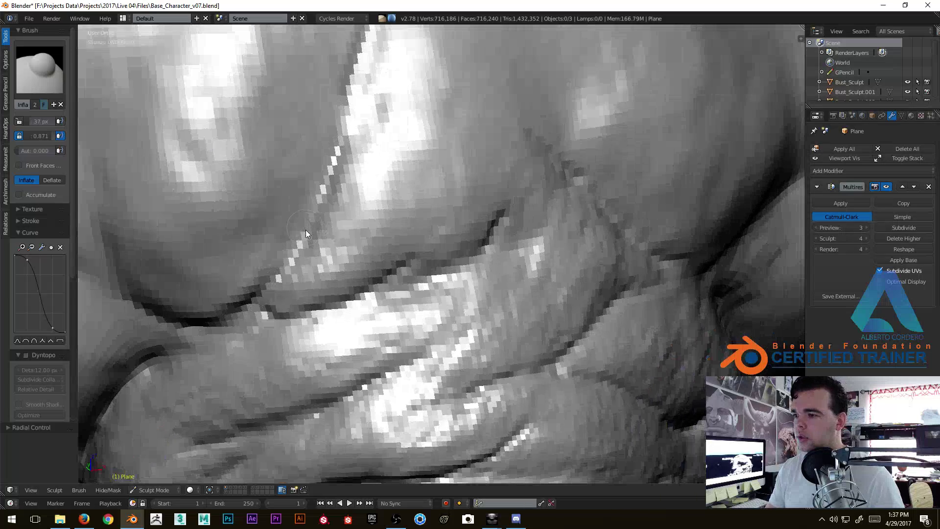
scroll(479, 199, down, 3)
mouse_move(441, 325)
middle_down()
mouse_move(407, 326)
mouse_move(390, 201)
middle_up()
scroll(383, 191, up, 3)
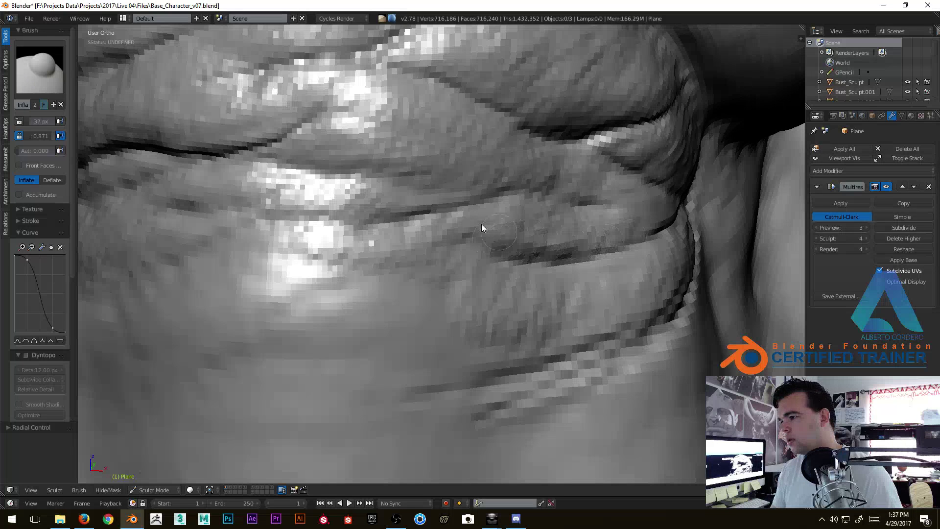
Inflate the ridge along the jagged lower crease on the creature's left side and the skin across the lower nose bridge.
middle_drag(676, 209, 568, 257)
mouse_move(505, 267)
middle_down()
mouse_move(439, 337)
mouse_move(498, 265)
middle_up()
mouse_move(488, 298)
mouse_down()
mouse_move(307, 310)
mouse_move(489, 295)
mouse_move(414, 343)
mouse_up()
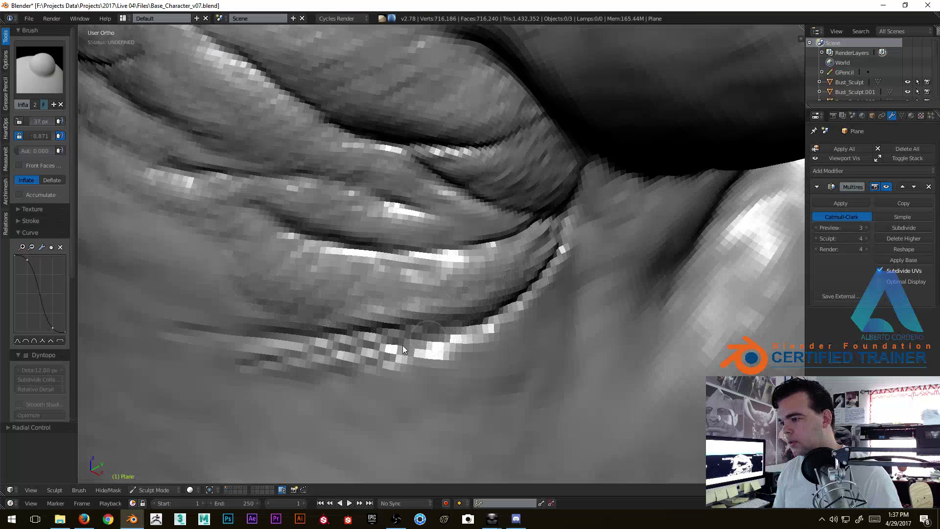
middle_drag(461, 308, 460, 261)
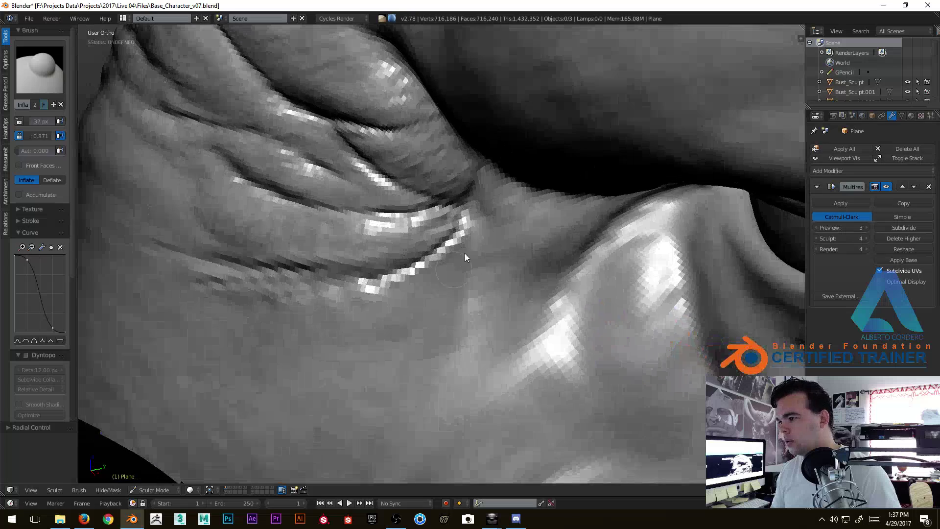
ctrl+middle_drag(402, 281, 394, 316)
drag(377, 290, 425, 253)
middle_drag(426, 253, 552, 236)
mouse_move(511, 267)
mouse_down()
mouse_move(538, 256)
mouse_move(457, 282)
mouse_up()
middle_drag(314, 297, 442, 301)
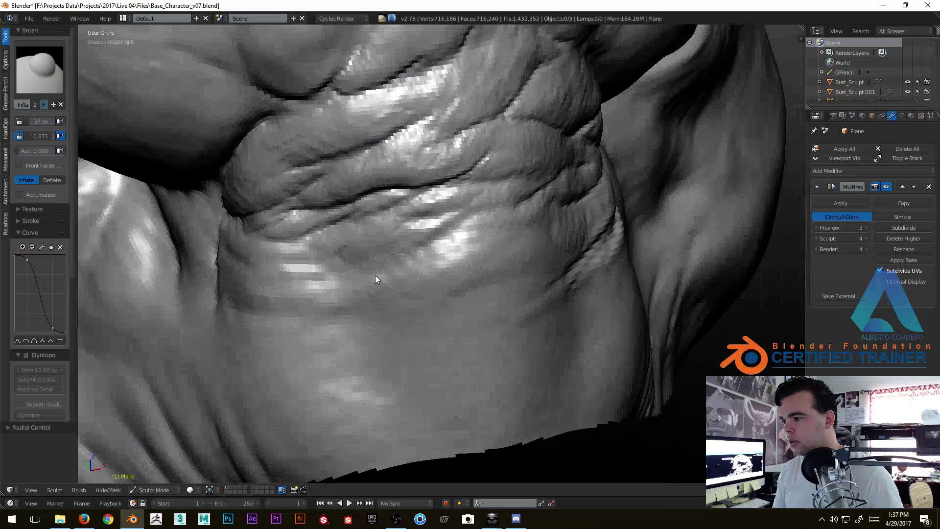
drag(386, 273, 534, 260)
Switch to the subtracting Crease brush at 23 px and carve a long diagonal wrinkle below the central nose crease.
mouse_move(323, 319)
ctrl+middle_down()
mouse_move(433, 230)
mouse_move(536, 229)
ctrl+middle_up()
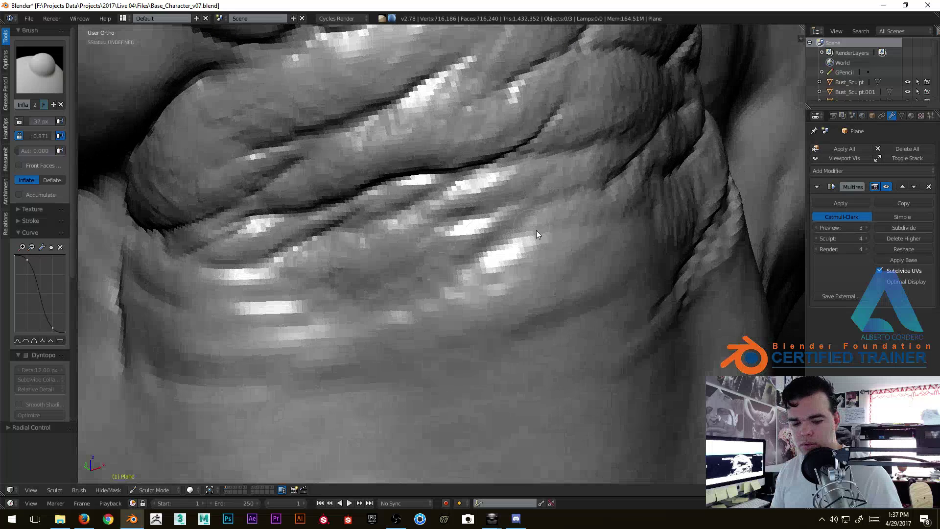
key(shift+c)
key(f)
click(518, 249)
mouse_move(573, 231)
mouse_down()
mouse_move(431, 281)
mouse_move(279, 311)
mouse_up()
mouse_move(279, 311)
middle_down()
mouse_move(402, 287)
mouse_move(514, 202)
mouse_move(233, 263)
middle_up()
Carve shorter secondary wrinkles above and below the new diagonal wrinkle in the middle of the nose bridge.
drag(304, 233, 446, 135)
mouse_move(446, 135)
ctrl+middle_down()
mouse_move(399, 207)
mouse_move(409, 170)
ctrl+middle_up()
drag(274, 365, 387, 311)
middle_drag(387, 310, 382, 252)
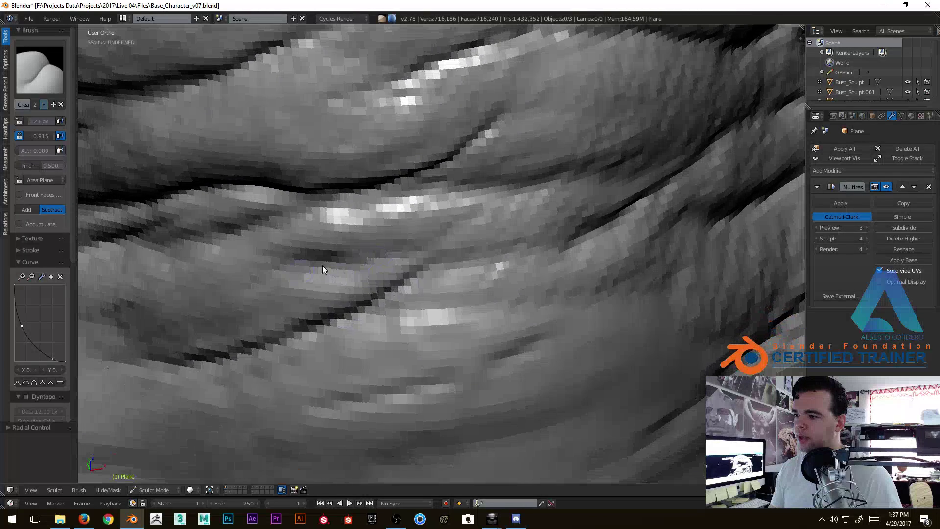
scroll(495, 209, down, 2)
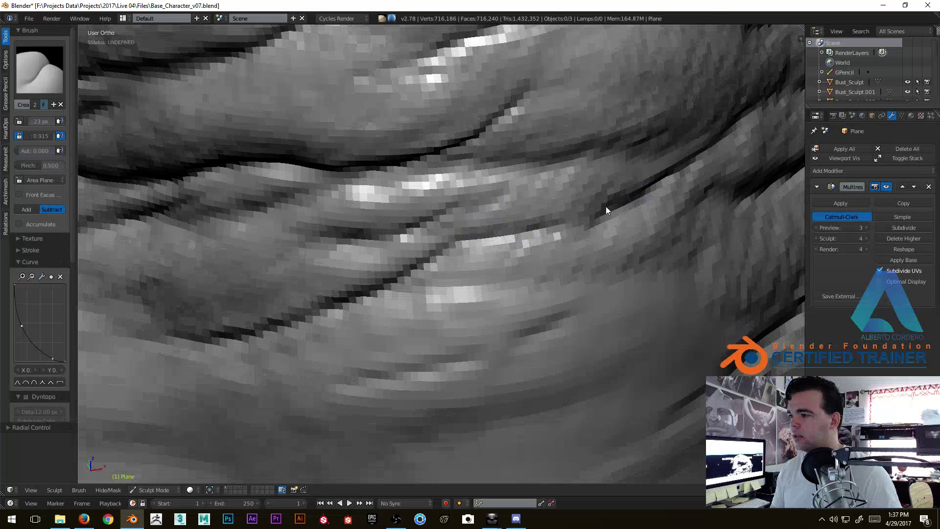
scroll(459, 267, down, 3)
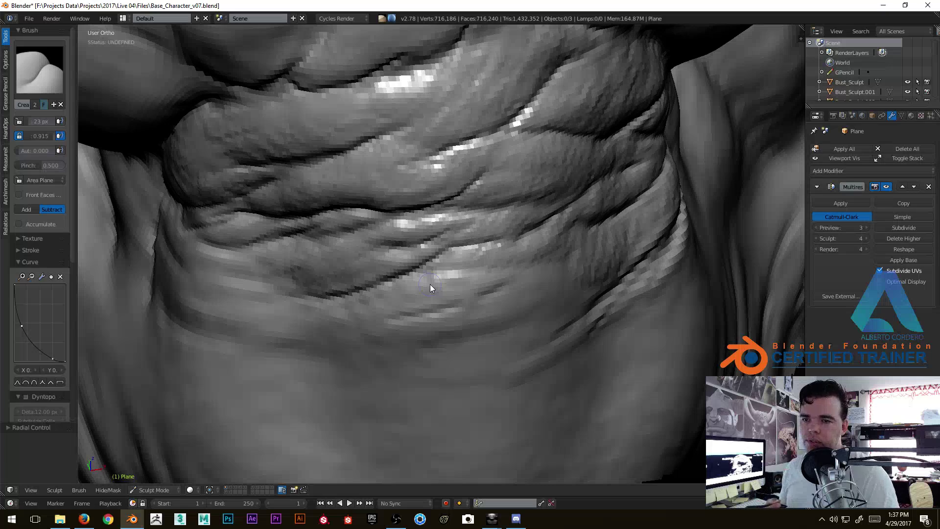
Cut thin creases into the side of the nose just below the fold at the creature's right inner eye corner.
middle_drag(431, 287, 543, 256)
mouse_move(515, 236)
middle_down()
mouse_move(464, 255)
mouse_move(346, 235)
mouse_move(383, 215)
middle_up()
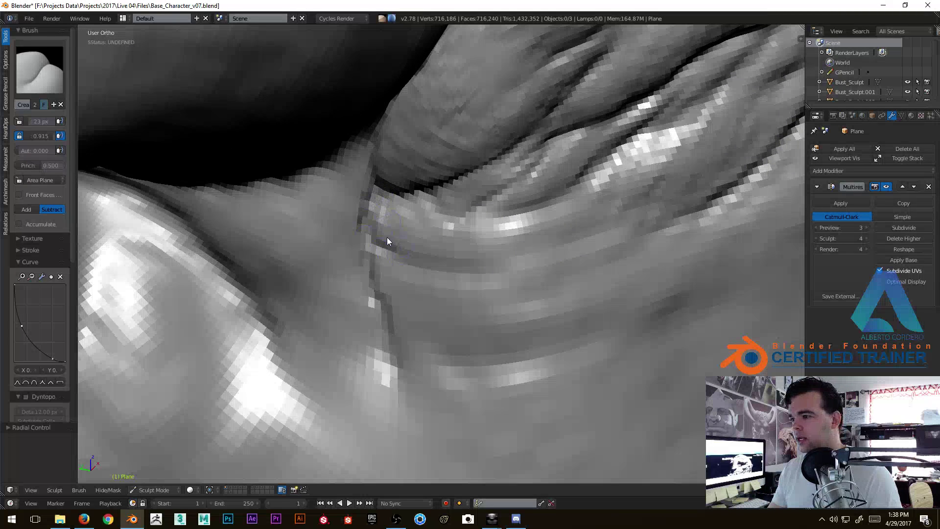
drag(384, 252, 558, 242)
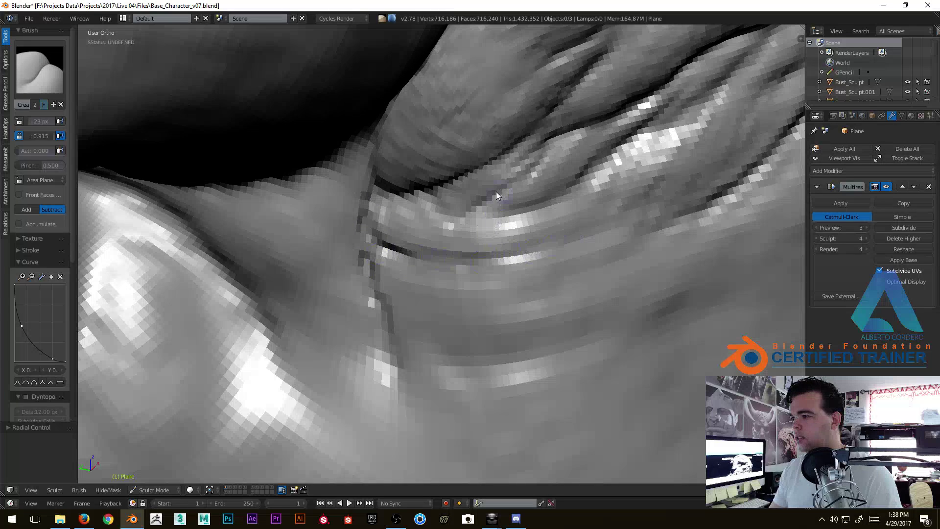
ctrl+middle_drag(499, 191, 471, 202)
drag(430, 215, 495, 189)
mouse_move(577, 99)
middle_down()
mouse_move(445, 242)
mouse_move(498, 216)
mouse_move(432, 287)
middle_up()
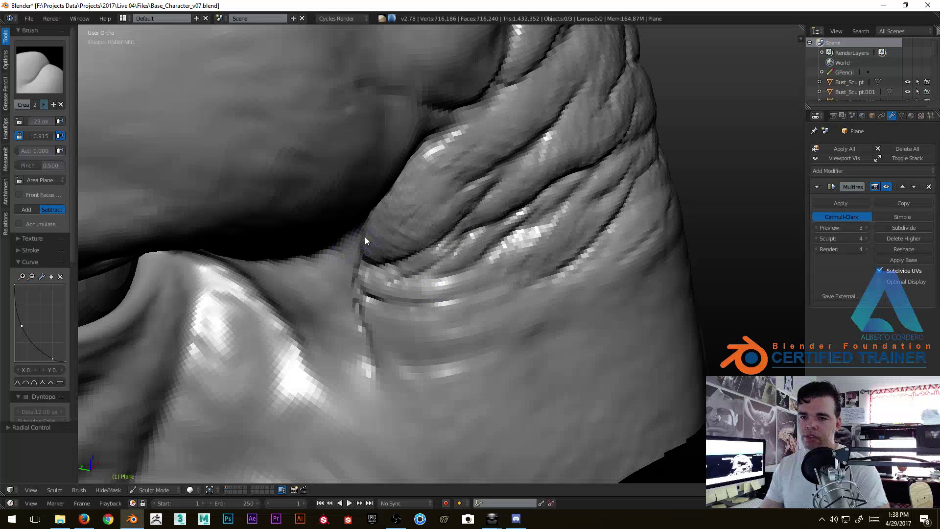
Switch to the Clay brush at 75 px and build up the area between the brows around the slanted crease.
ctrl+middle_drag(392, 222, 377, 274)
middle_drag(416, 220, 324, 220)
mouse_move(333, 314)
ctrl+middle_down()
mouse_move(341, 396)
mouse_move(299, 262)
mouse_move(357, 313)
mouse_move(361, 252)
ctrl+middle_up()
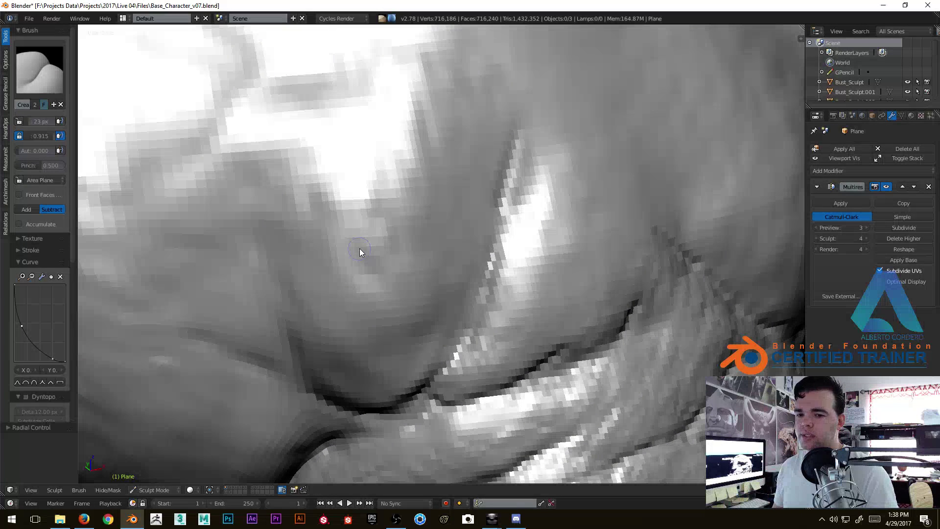
key(c)
key(f)
click(473, 229)
mouse_move(470, 230)
middle_down()
mouse_move(440, 255)
mouse_move(421, 248)
middle_up()
middle_drag(379, 270, 449, 205)
mouse_move(495, 164)
mouse_down()
mouse_move(468, 203)
mouse_move(453, 269)
mouse_up()
mouse_move(508, 240)
shift+middle_down()
mouse_move(484, 236)
mouse_move(479, 208)
shift+middle_up()
mouse_move(406, 331)
middle_down()
mouse_move(450, 336)
mouse_move(431, 272)
mouse_move(411, 261)
middle_up()
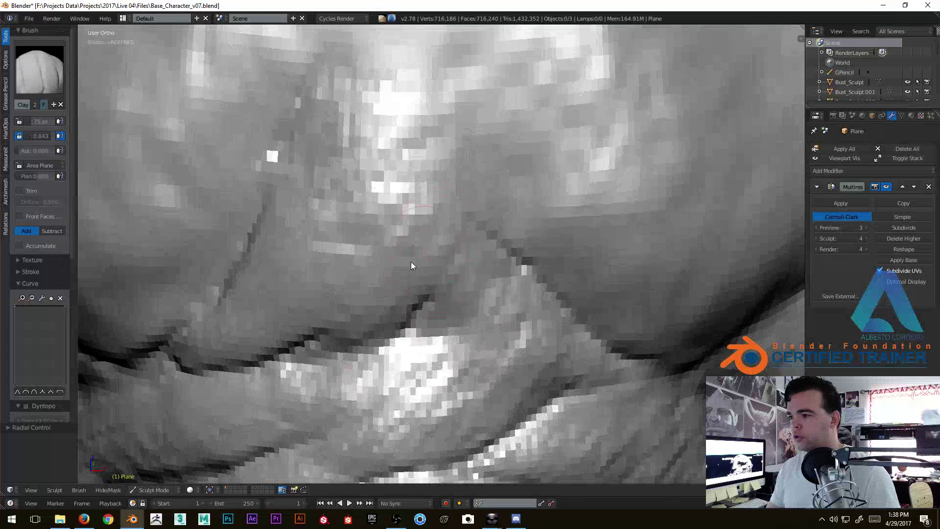
Add clay volume over the creature's left inner brow above the diagonal crease, working outward along the brow.
scroll(473, 281, down, 5)
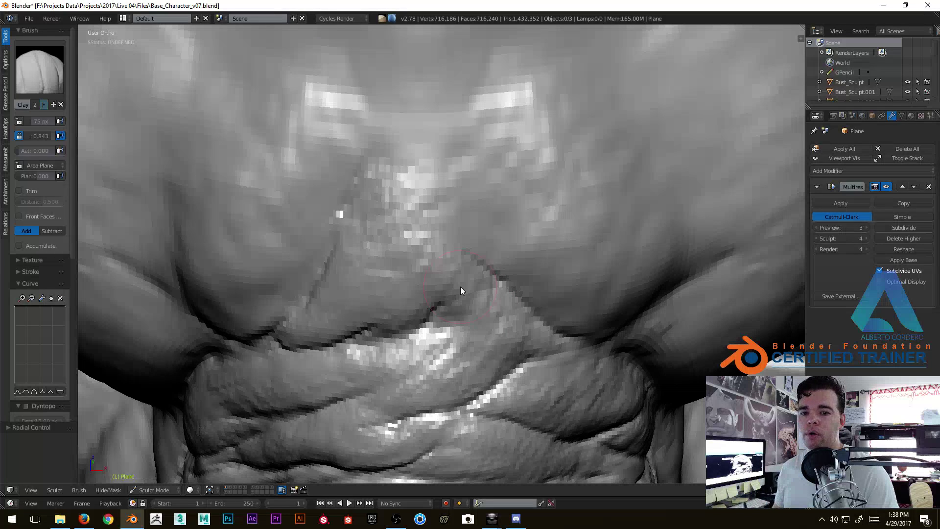
scroll(464, 204, up, 2)
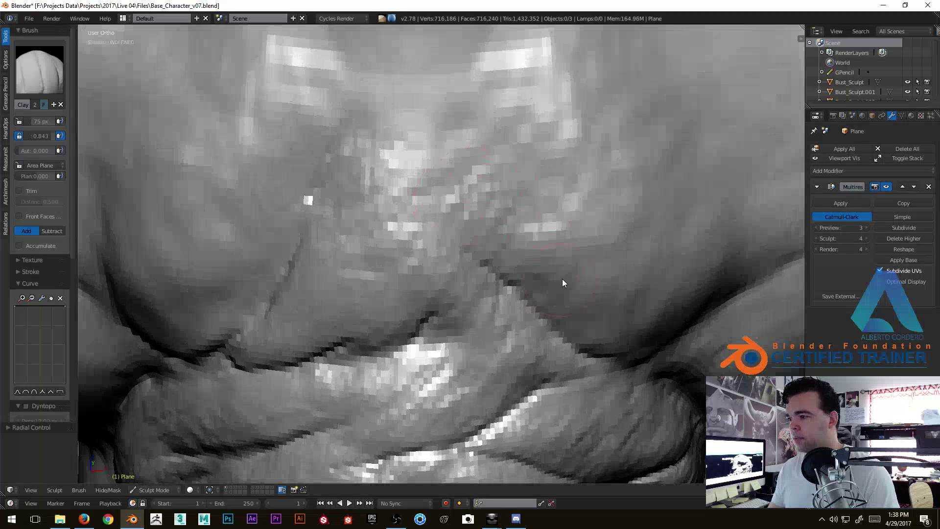
middle_drag(561, 278, 423, 151)
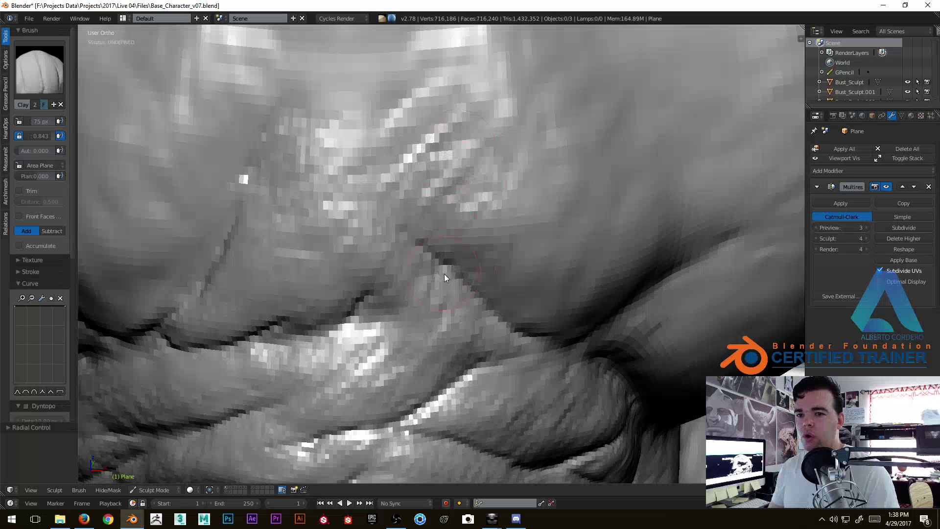
scroll(527, 231, up, 1)
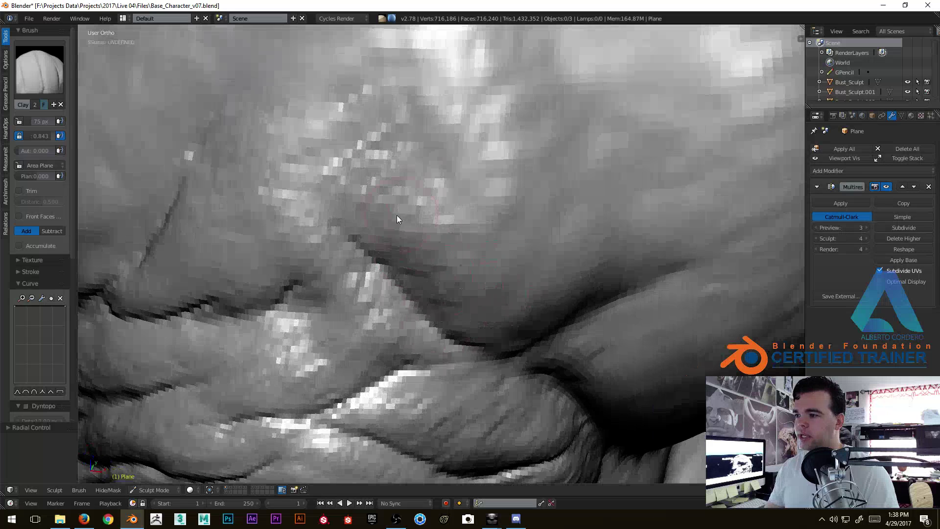
mouse_move(515, 310)
middle_down()
mouse_move(459, 191)
mouse_move(489, 256)
mouse_move(400, 282)
mouse_move(380, 271)
mouse_move(428, 279)
mouse_move(495, 243)
mouse_move(442, 277)
middle_up()
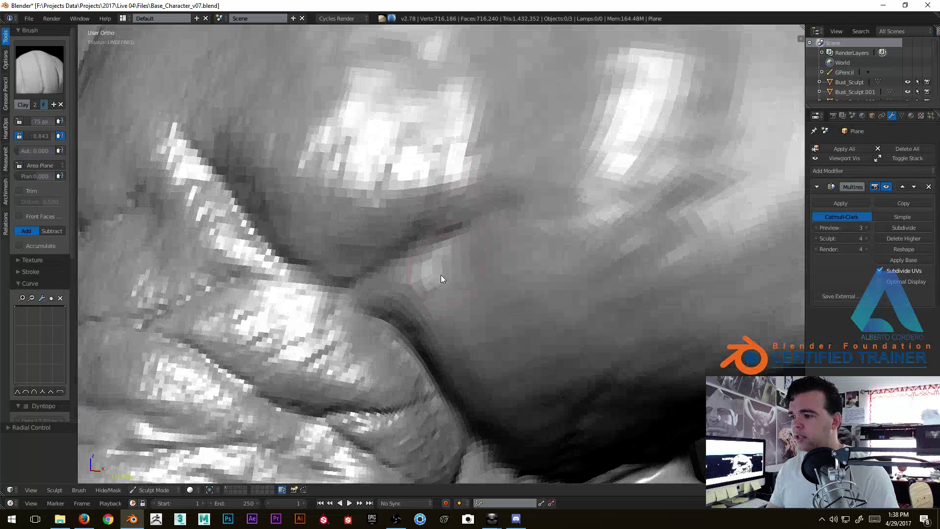
Build up clay on the inner end of the creature's left brow and along the deep fold beside the nose bridge.
middle_drag(484, 312, 484, 214)
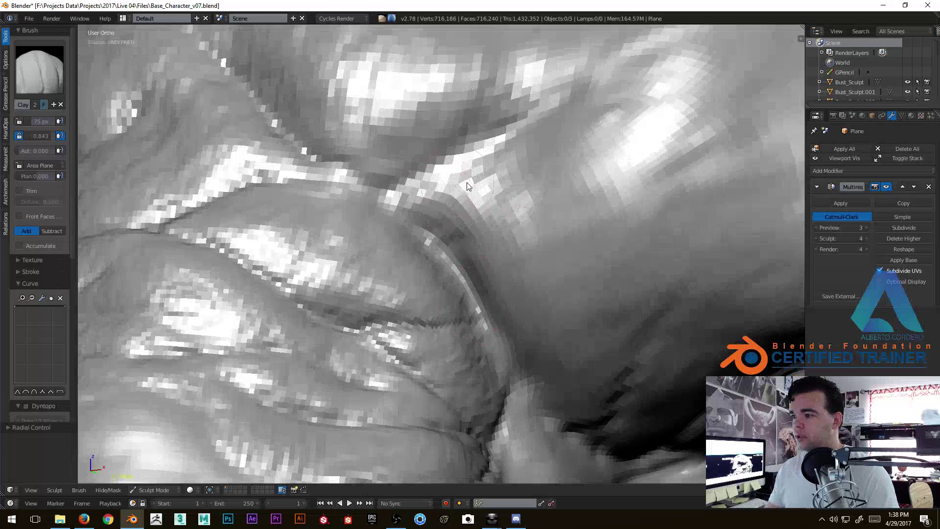
middle_drag(526, 280, 495, 199)
mouse_move(515, 272)
middle_down()
mouse_move(495, 311)
mouse_move(448, 290)
middle_up()
drag(448, 288, 493, 314)
mouse_move(394, 132)
mouse_down()
mouse_move(417, 138)
mouse_move(488, 313)
mouse_move(512, 324)
mouse_up()
scroll(392, 264, down, 6)
mouse_move(380, 271)
middle_down()
mouse_move(483, 267)
mouse_move(350, 274)
mouse_move(375, 249)
middle_up()
scroll(385, 205, up, 4)
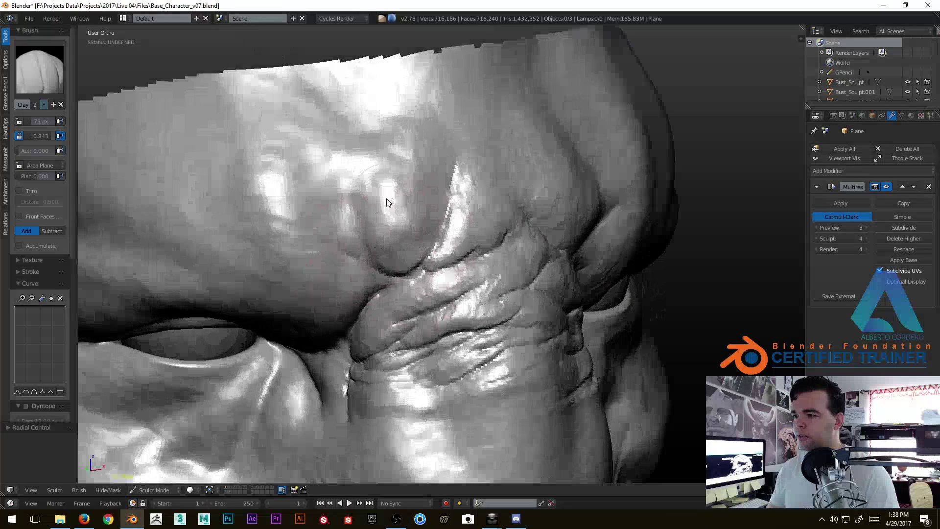
Switch to the Crease brush at 24 px and carve the short crease in the creature's right inner brow beside the bulge.
key(shift+c)
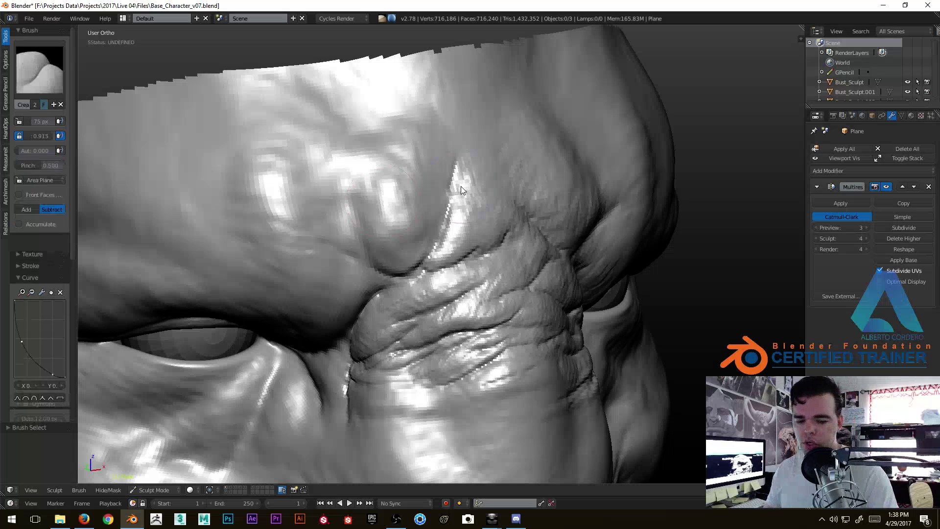
key(f)
click(434, 194)
mouse_move(434, 195)
shift+middle_down()
mouse_move(486, 177)
mouse_move(423, 190)
mouse_move(406, 239)
shift+middle_up()
scroll(422, 190, up, 2)
scroll(416, 236, up, 2)
drag(471, 219, 424, 112)
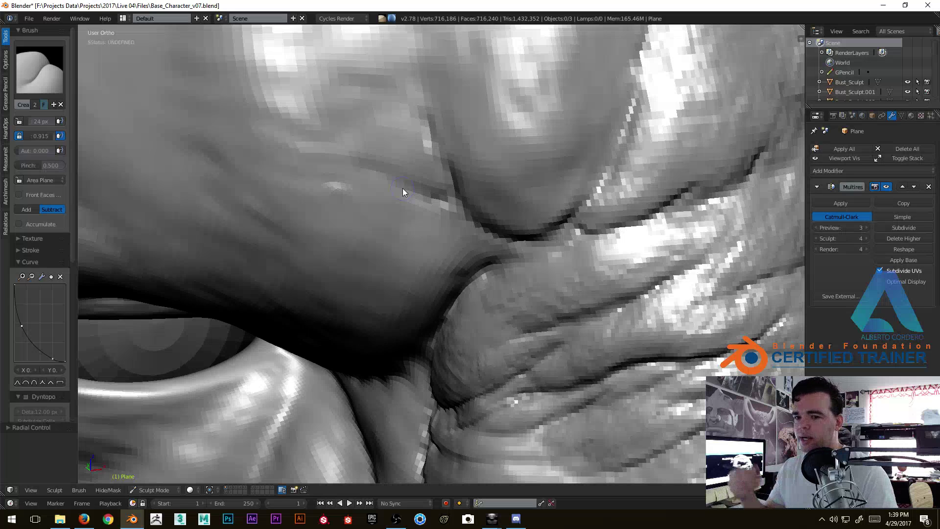
Switch to the Clay brush at 59 px and build up the rounded bulge above the creature's right inner brow crease.
middle_drag(403, 188, 420, 245)
scroll(421, 246, down, 5)
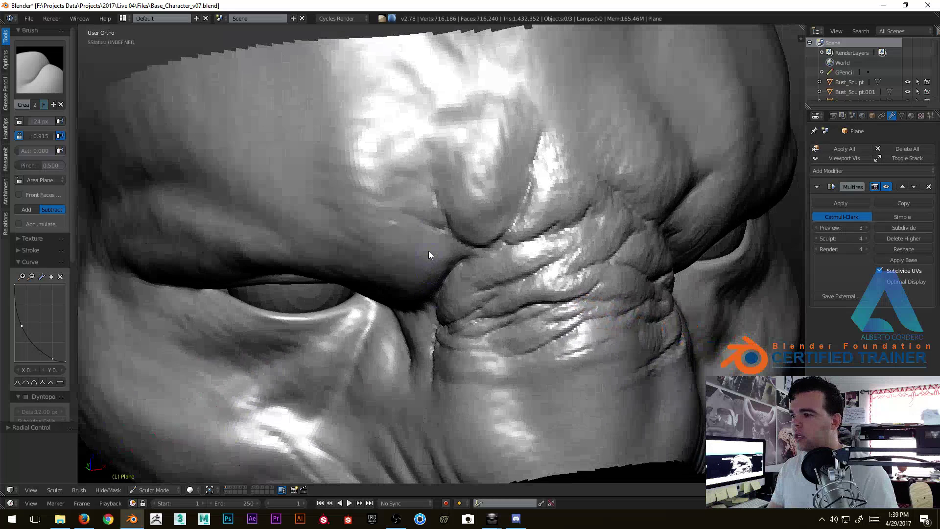
scroll(425, 186, up, 6)
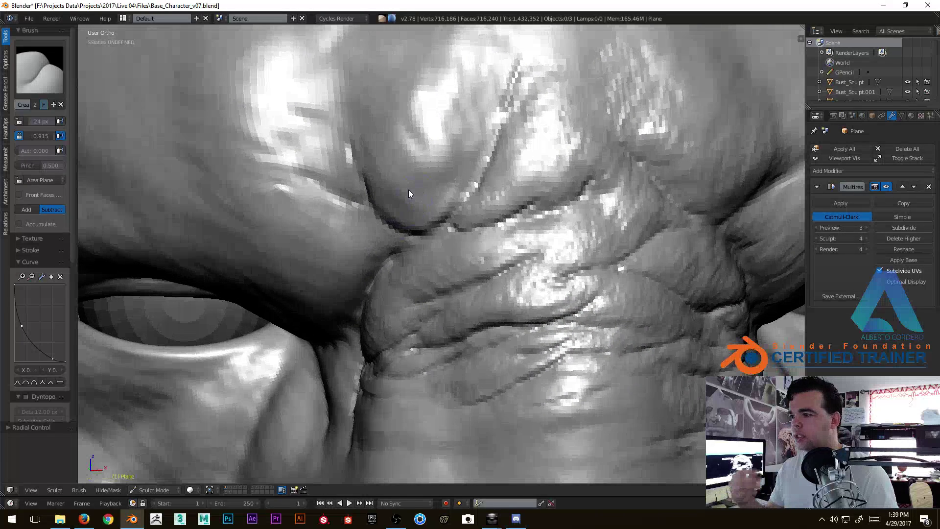
middle_drag(410, 191, 359, 293)
scroll(371, 206, up, 3)
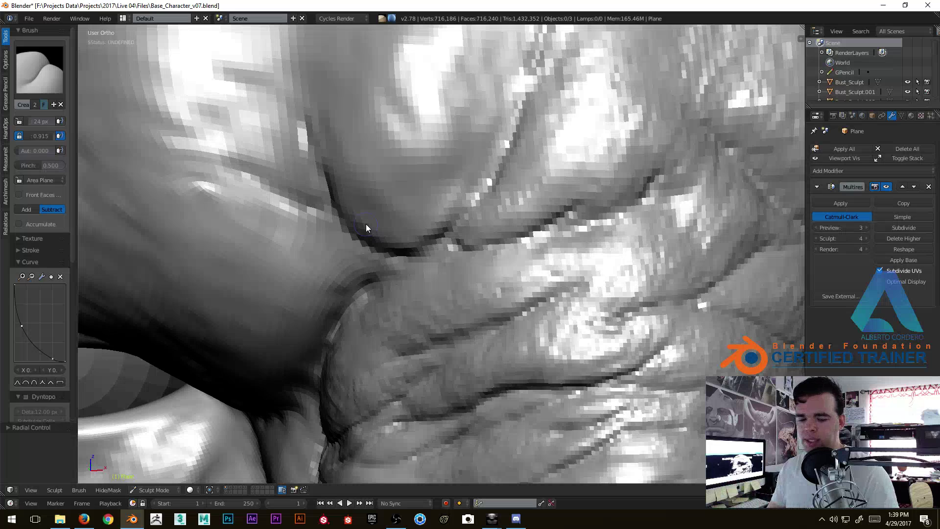
key(c)
scroll(369, 177, up, 1)
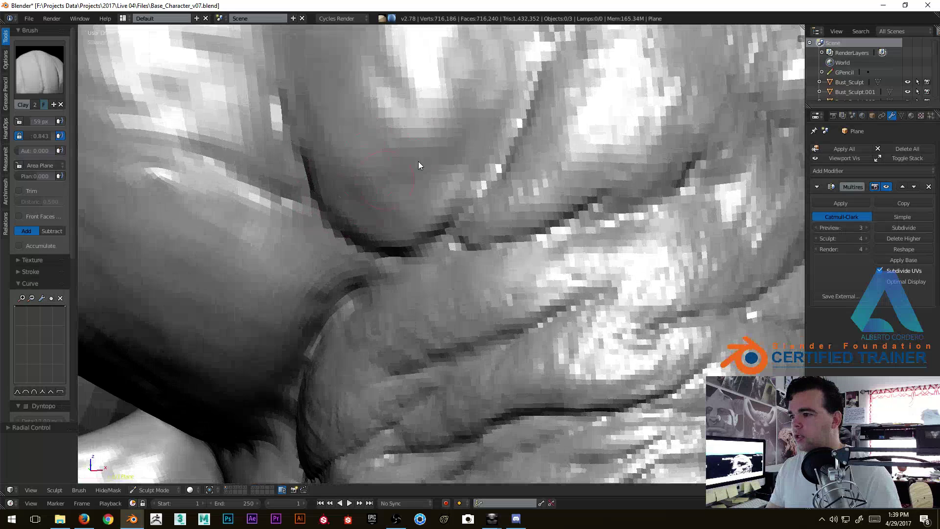
scroll(444, 185, up, 2)
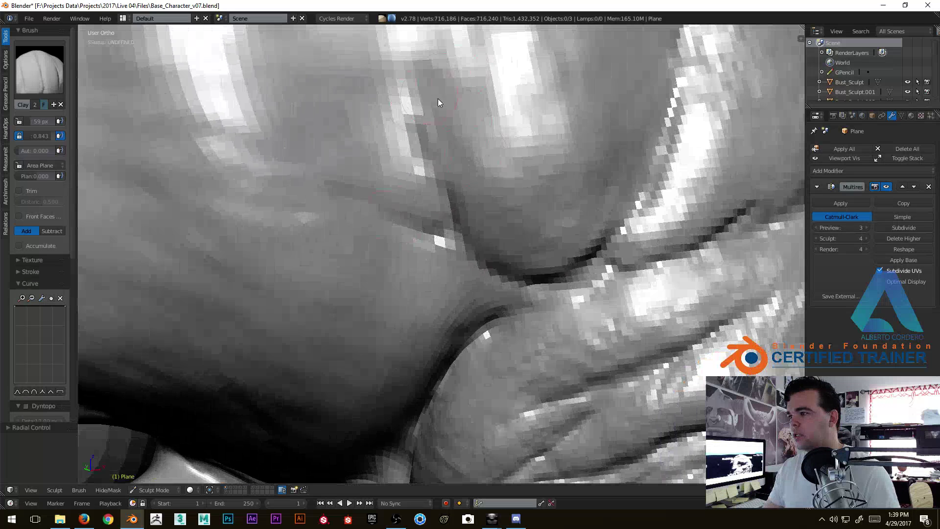
scroll(502, 264, up, 3)
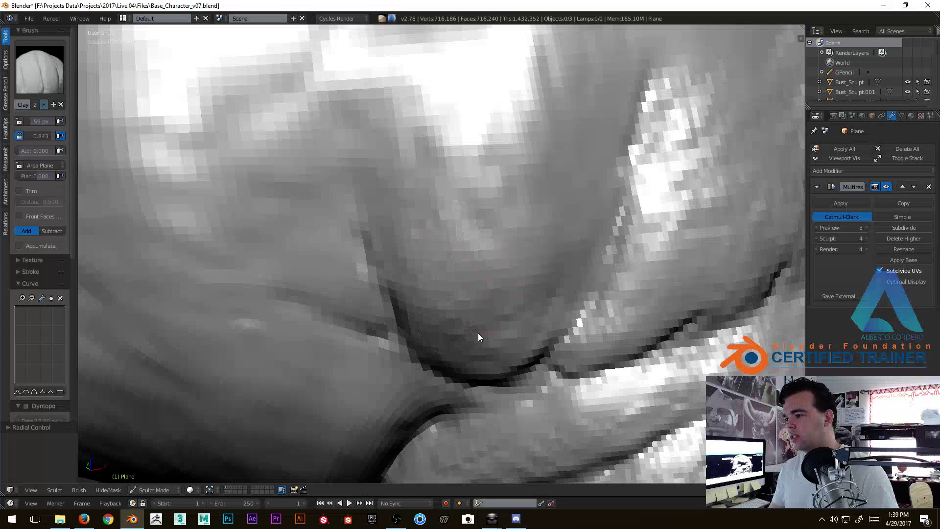
Add clay across the lower middle of the forehead and over the bulge above the creature's left inner brow crease.
scroll(521, 270, down, 1)
mouse_move(517, 254)
middle_down()
mouse_move(509, 185)
mouse_move(459, 218)
mouse_move(483, 193)
middle_up()
mouse_move(545, 308)
middle_down()
mouse_move(535, 187)
mouse_move(522, 181)
mouse_move(470, 219)
middle_up()
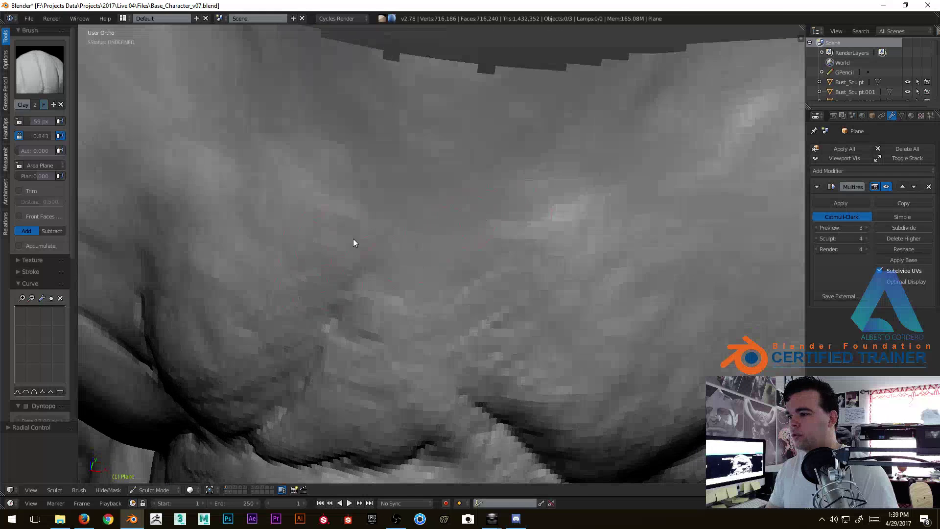
mouse_move(550, 269)
middle_down()
mouse_move(463, 313)
mouse_move(392, 249)
mouse_move(405, 216)
middle_up()
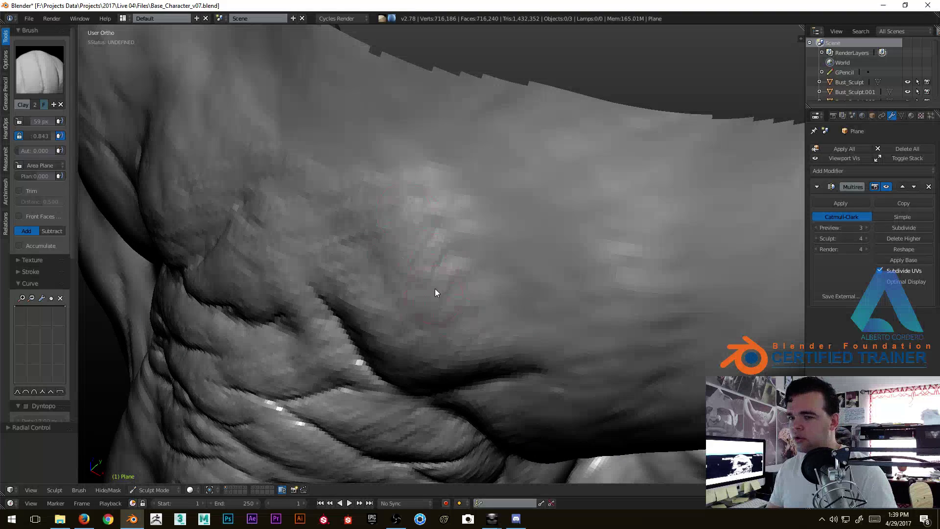
middle_drag(434, 294, 454, 236)
scroll(489, 334, up, 3)
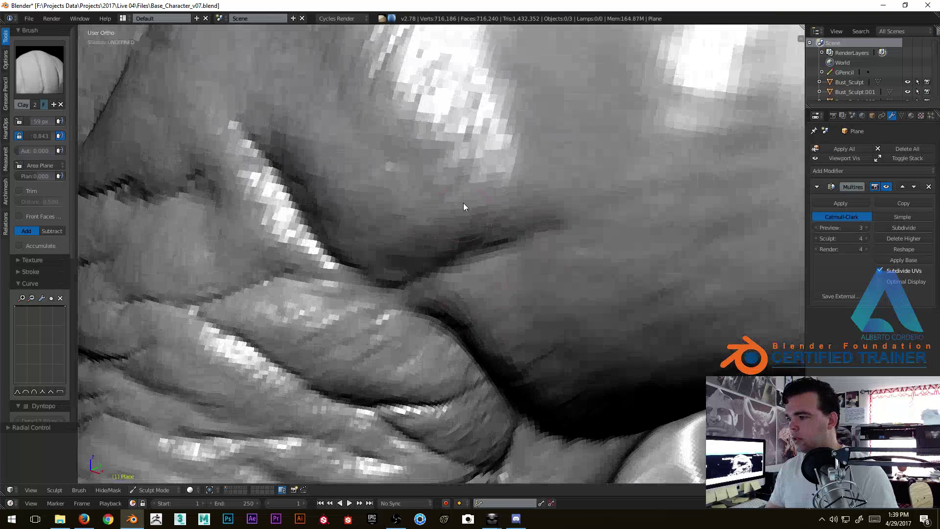
Fill out the underside of the creature's left brow with clay toward the inner eye corner.
mouse_move(611, 178)
middle_down()
mouse_move(558, 277)
mouse_move(520, 194)
mouse_move(475, 169)
mouse_move(460, 215)
middle_up()
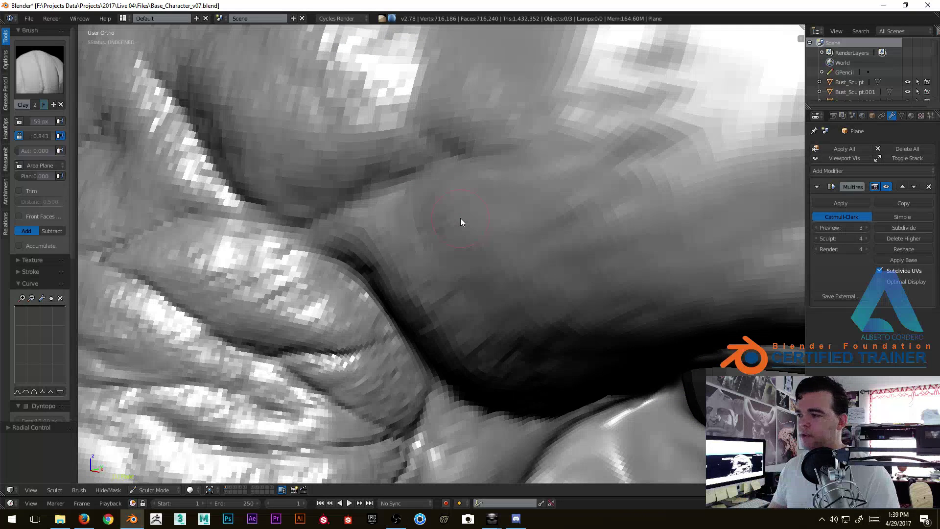
middle_drag(541, 287, 503, 147)
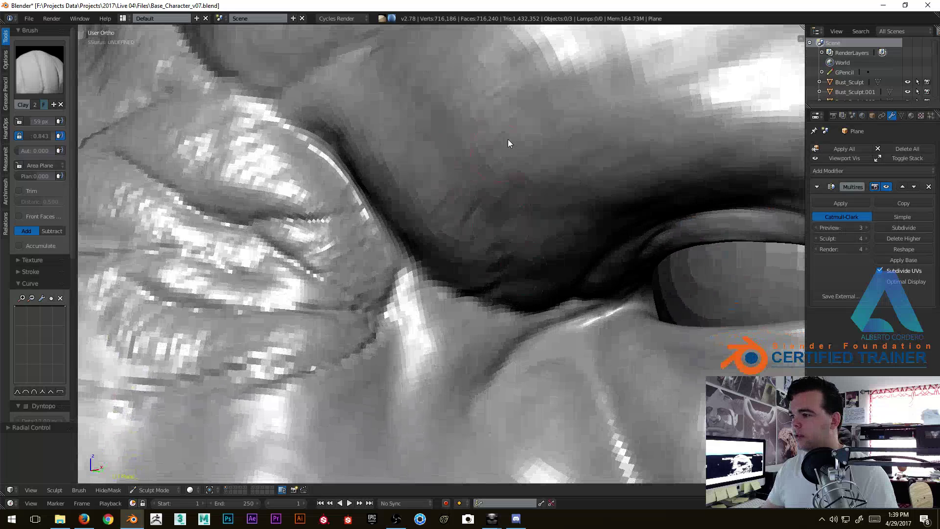
mouse_move(556, 191)
mouse_down()
mouse_move(578, 231)
mouse_move(594, 237)
mouse_move(539, 267)
mouse_up()
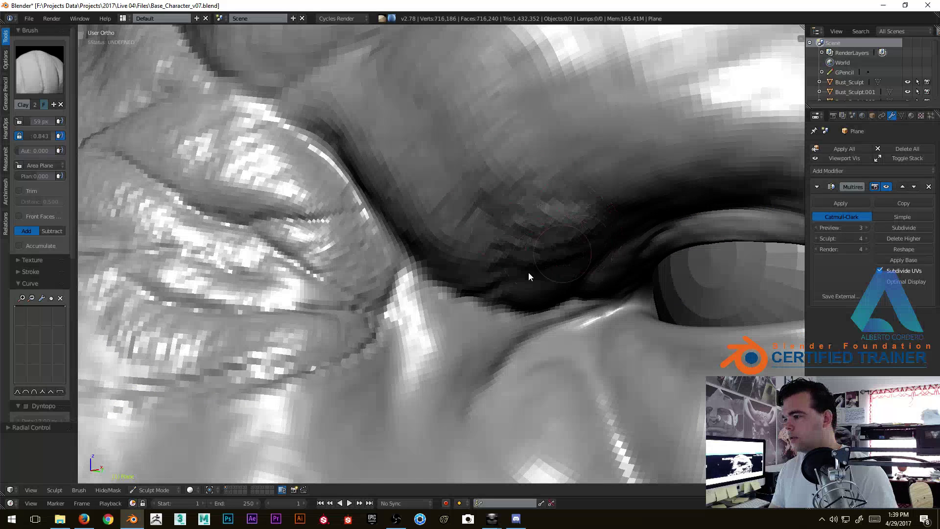
Build up the underside of the creature's right brow with clay above the inner eye corner.
scroll(516, 238, down, 10)
scroll(516, 238, up, 8)
mouse_move(496, 190)
middle_down()
mouse_move(393, 178)
mouse_move(449, 234)
mouse_move(382, 219)
mouse_move(402, 158)
mouse_move(416, 199)
middle_up()
scroll(401, 193, up, 4)
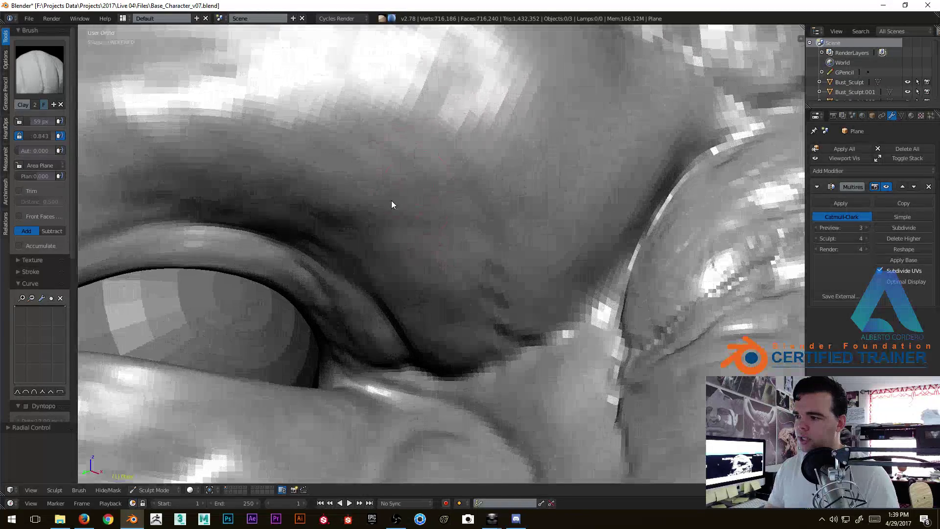
scroll(435, 232, down, 4)
middle_drag(439, 232, 443, 233)
scroll(470, 238, down, 2)
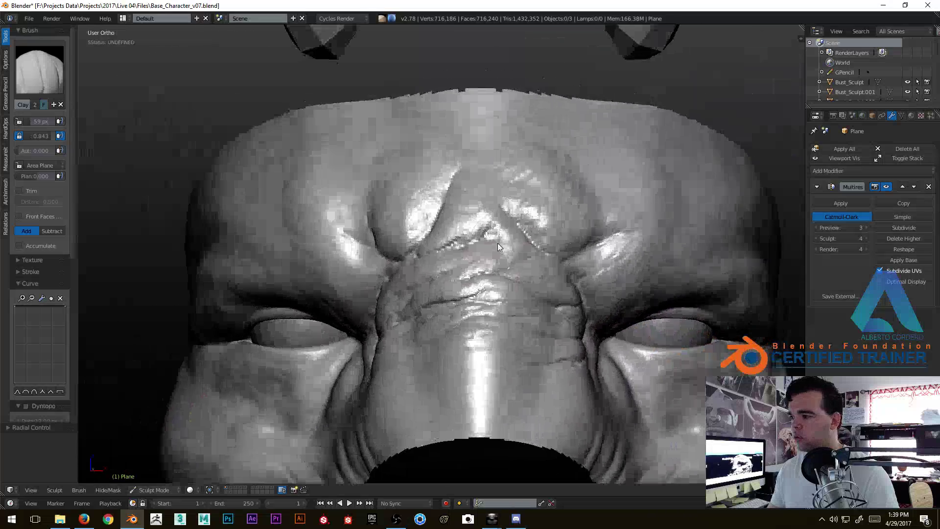
Add clay to the creature's right inner brow in the wedge between the short side crease and the vertical crease.
middle_drag(497, 243, 487, 262)
scroll(486, 261, up, 3)
middle_drag(405, 205, 424, 190)
scroll(424, 189, up, 3)
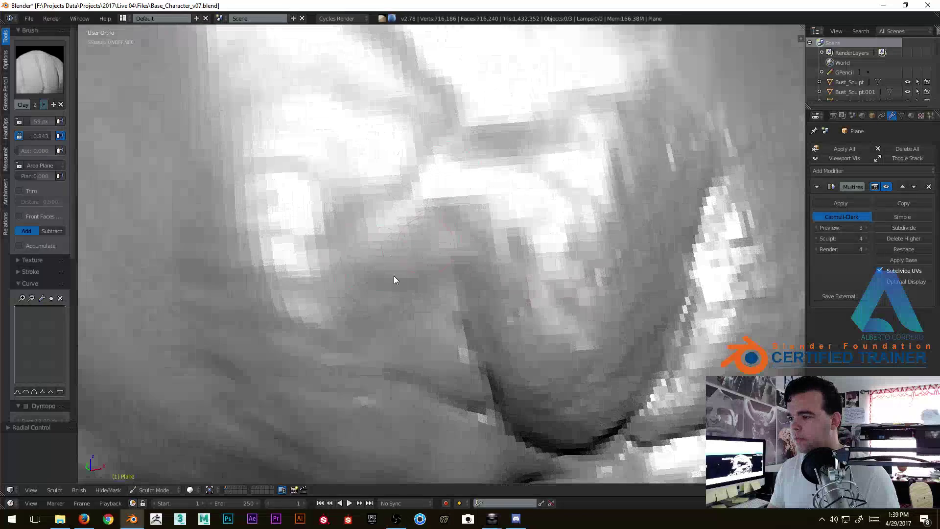
middle_drag(459, 360, 451, 386)
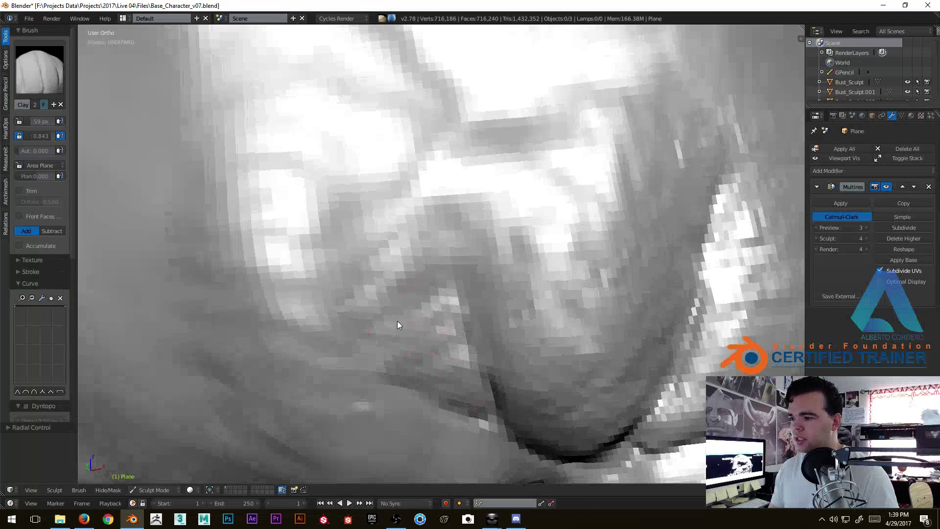
mouse_move(441, 339)
middle_down()
mouse_move(432, 345)
mouse_move(433, 267)
middle_up()
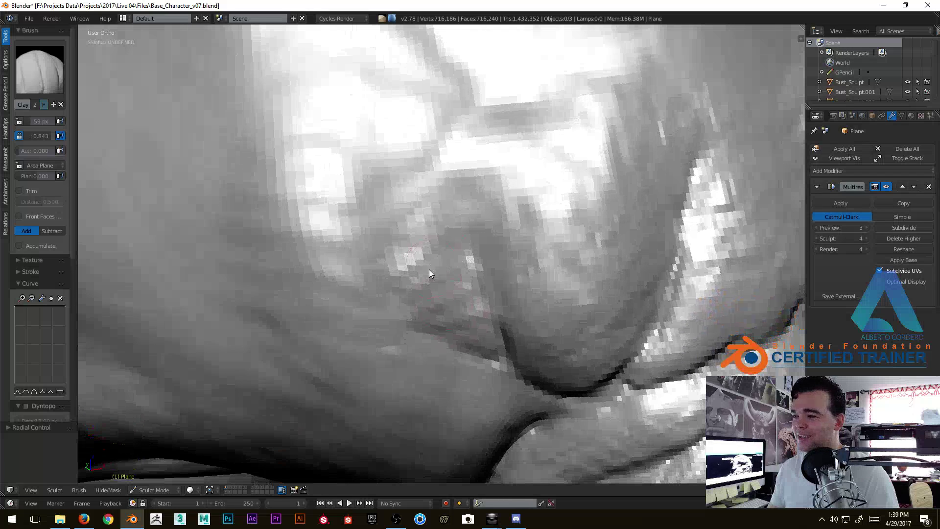
middle_drag(464, 324, 485, 332)
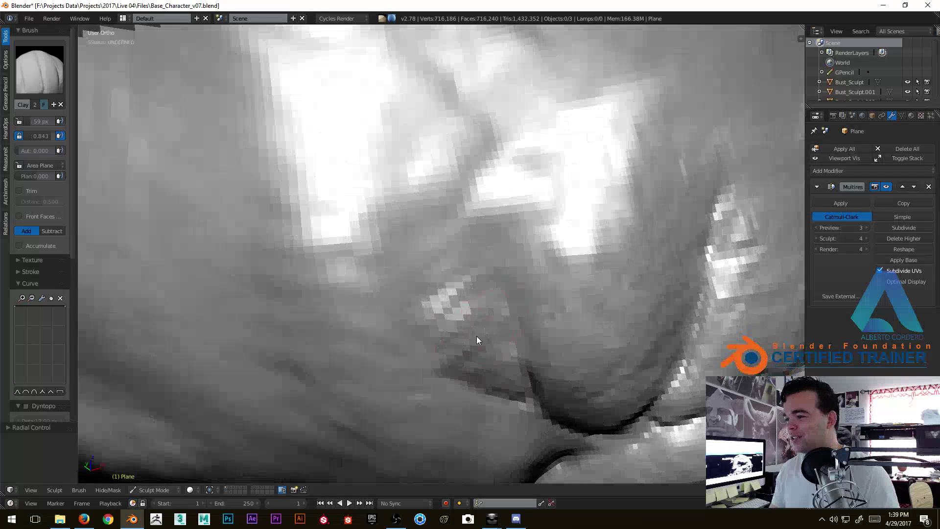
Extend the clay buildup upward beside the vertical crease on the creature's right brow, thickening the fold toward the forehead.
mouse_move(466, 298)
middle_down()
mouse_move(482, 368)
mouse_move(460, 360)
mouse_move(389, 208)
middle_up()
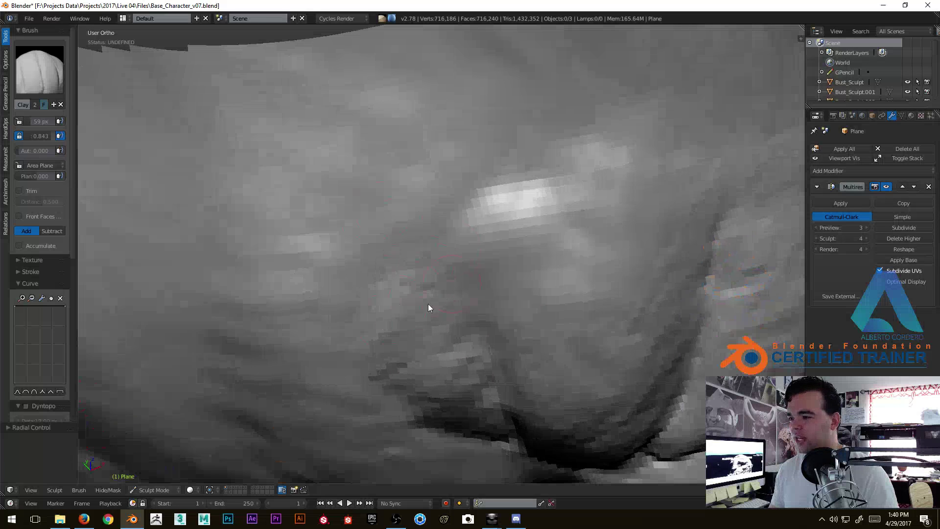
mouse_move(407, 331)
middle_down()
mouse_move(418, 292)
mouse_move(407, 310)
middle_up()
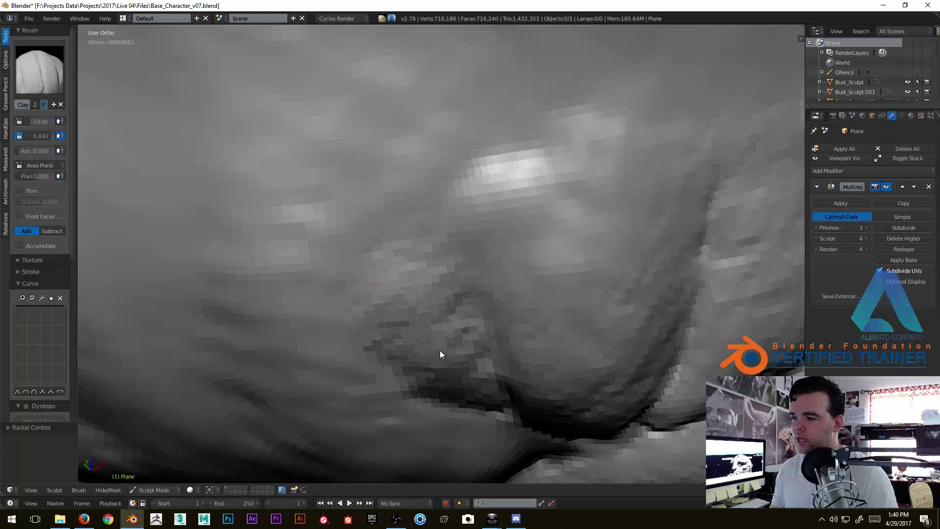
ctrl+middle_drag(455, 299, 393, 330)
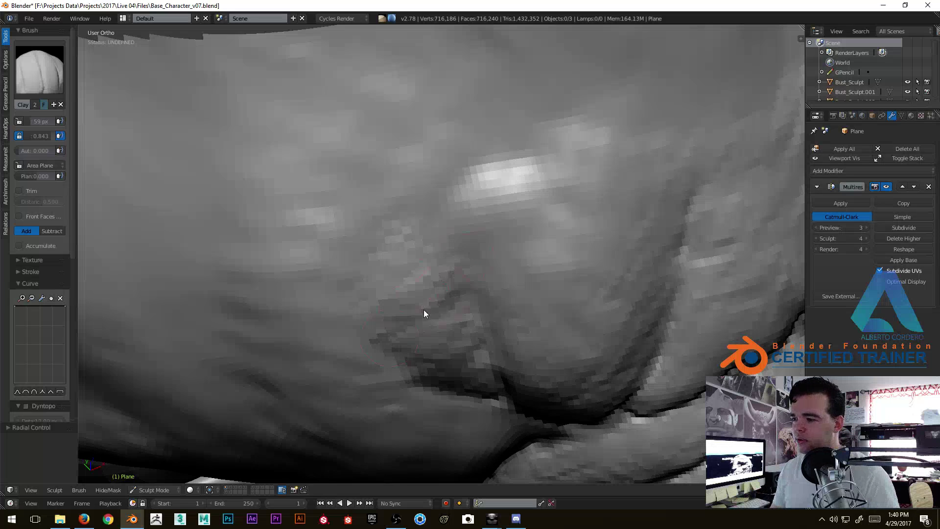
middle_drag(429, 305, 430, 281)
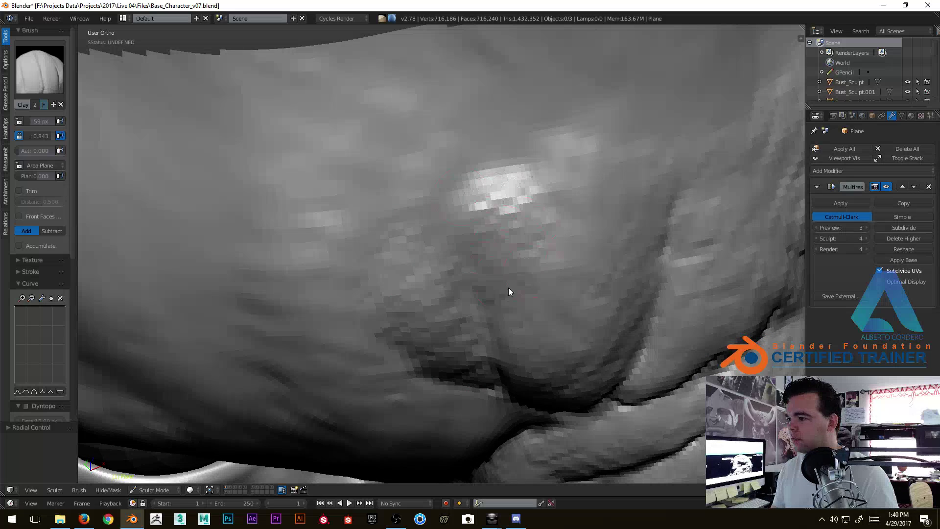
Build up and smooth the top of the bulge where the creature's right vertical brow crease runs into the forehead.
middle_drag(534, 374, 534, 236)
shift+drag(534, 235, 472, 197)
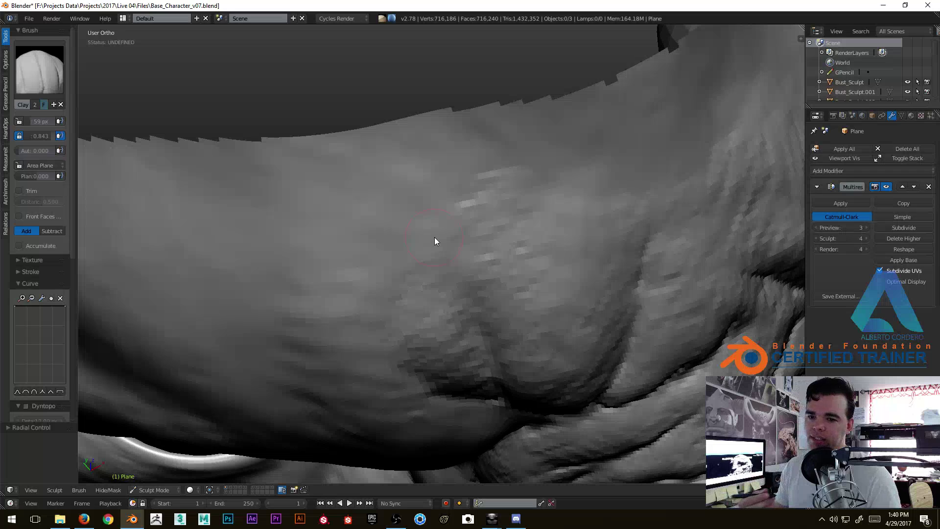
mouse_move(510, 209)
mouse_down()
mouse_move(473, 211)
mouse_move(524, 252)
mouse_up()
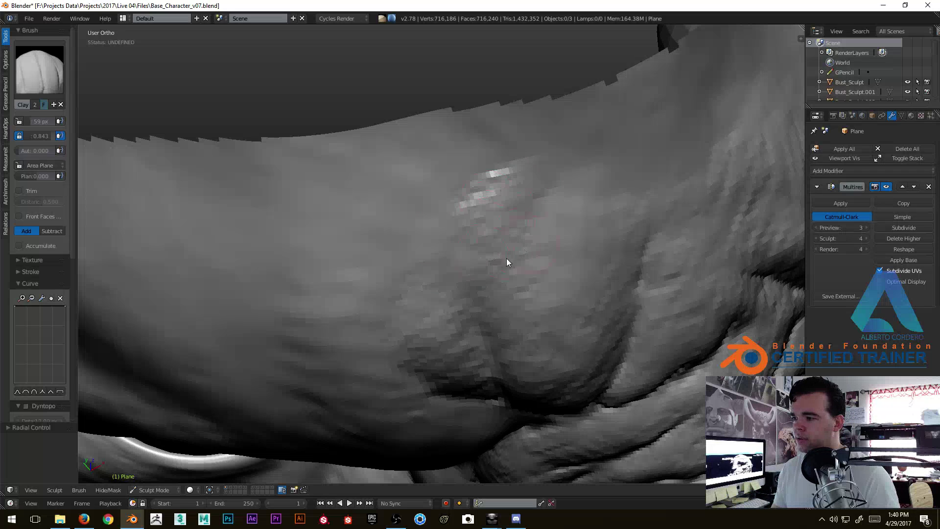
middle_drag(544, 318, 479, 234)
shift+drag(478, 149, 430, 151)
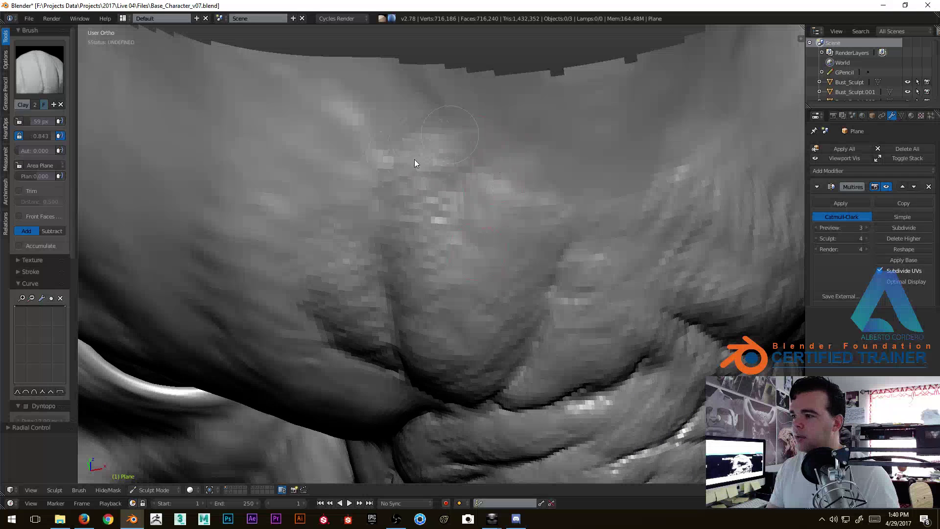
Layer clay up the forehead above the creature's right vertical brow crease and across the top of the adjoining bulge.
mouse_move(423, 190)
middle_down()
mouse_move(449, 202)
mouse_move(443, 159)
middle_up()
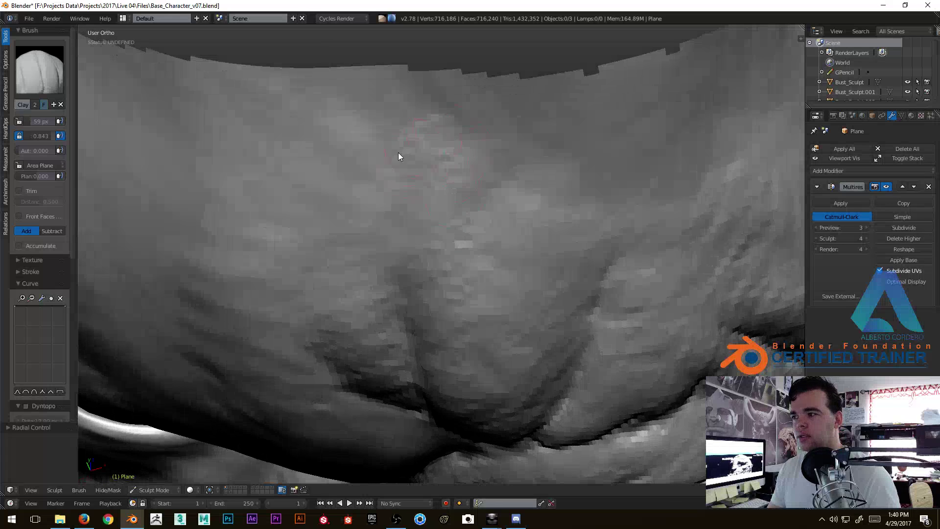
mouse_move(432, 168)
mouse_down()
mouse_move(409, 221)
mouse_move(450, 233)
mouse_up()
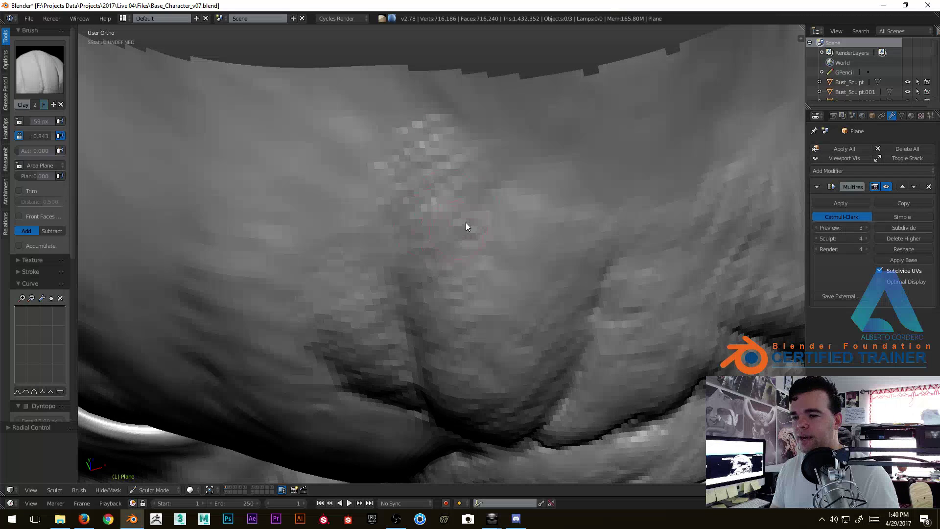
mouse_move(468, 330)
middle_down()
mouse_move(519, 327)
mouse_move(574, 239)
middle_up()
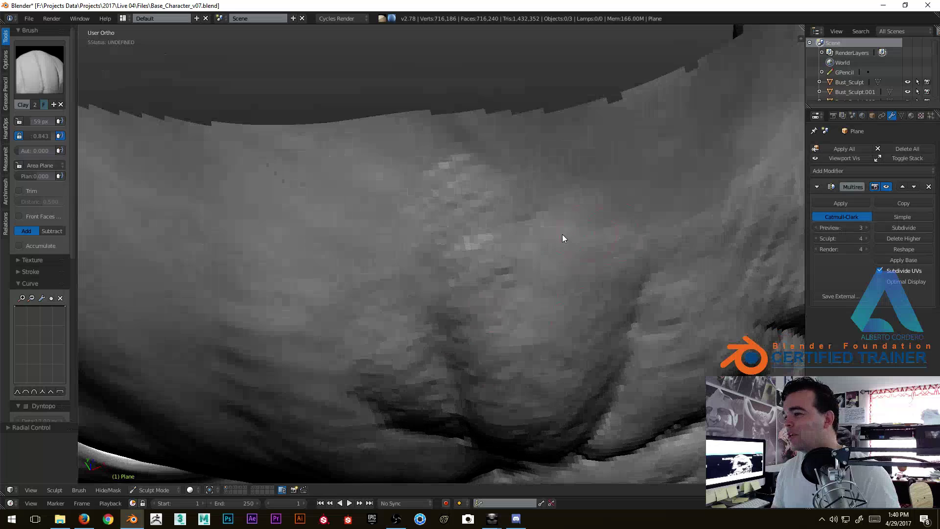
mouse_move(596, 192)
middle_down()
mouse_move(395, 270)
mouse_move(391, 260)
middle_up()
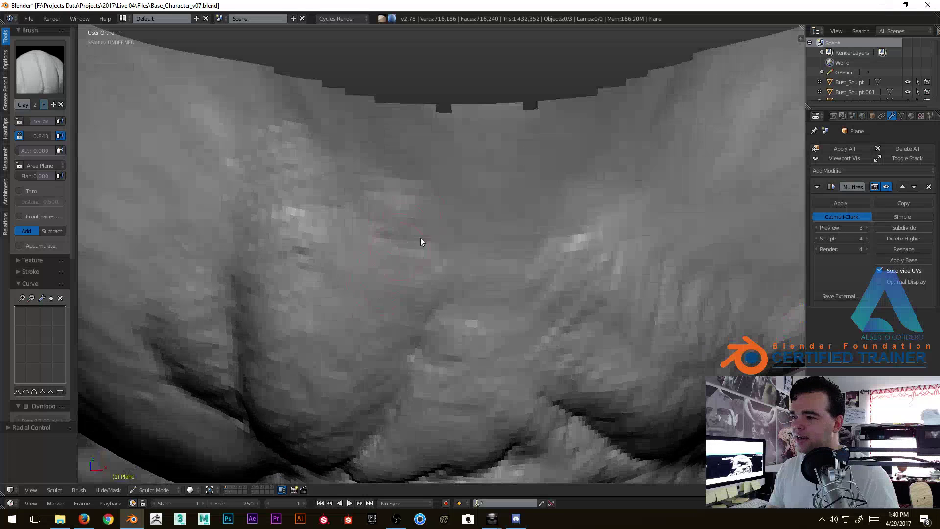
Lay a horizontal clay ridge across the middle of the forehead, joining the bulges above both inner brows.
middle_drag(525, 236, 406, 230)
mouse_move(406, 285)
mouse_down()
mouse_move(533, 230)
mouse_move(575, 249)
mouse_up()
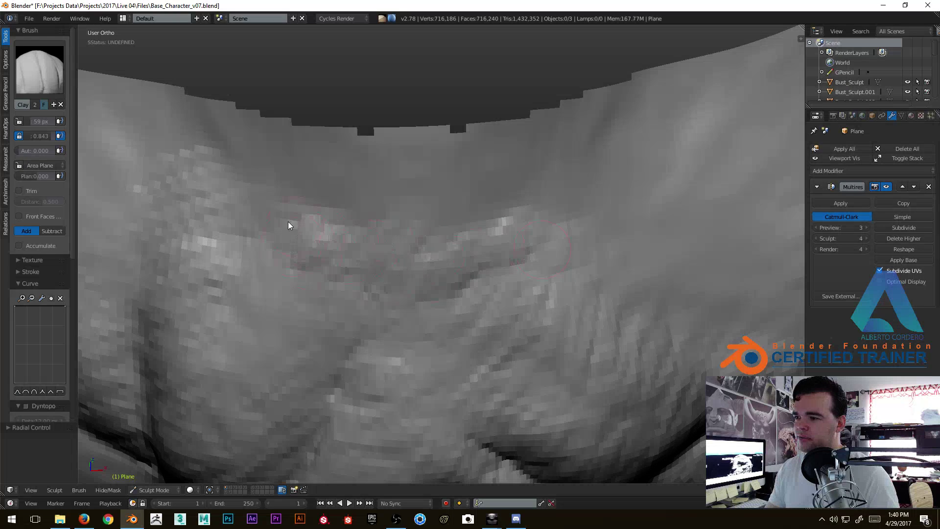
mouse_move(267, 261)
middle_down()
mouse_move(364, 256)
mouse_move(287, 239)
middle_up()
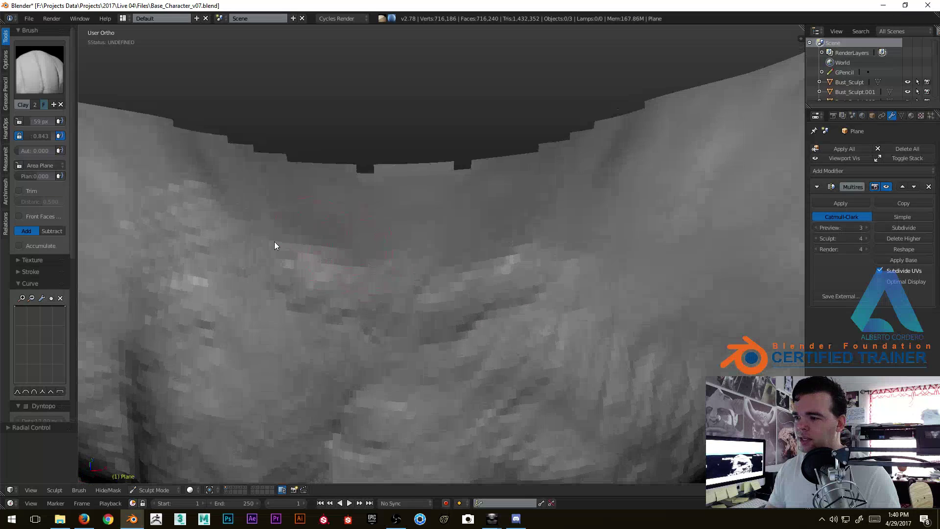
Extend the horizontal clay ridge across the mid-forehead toward the creature's left brow and thicken its end.
middle_drag(257, 296, 275, 289)
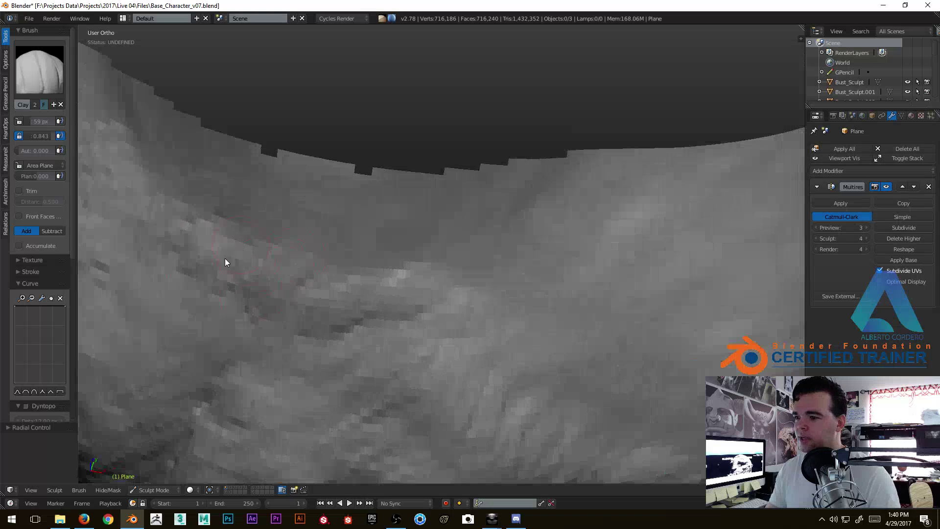
mouse_move(392, 286)
mouse_down()
mouse_move(433, 316)
mouse_move(455, 299)
mouse_up()
middle_drag(514, 303, 479, 256)
mouse_move(479, 255)
ctrl+middle_down()
mouse_move(436, 343)
mouse_move(455, 257)
mouse_move(441, 251)
mouse_move(481, 171)
mouse_move(437, 196)
ctrl+middle_up()
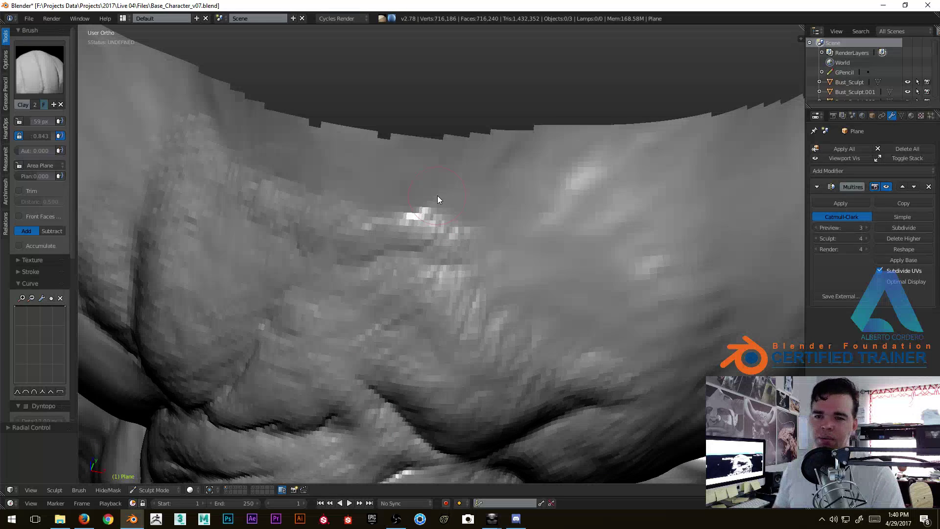
mouse_move(418, 274)
middle_down()
mouse_move(371, 273)
mouse_move(411, 241)
middle_up()
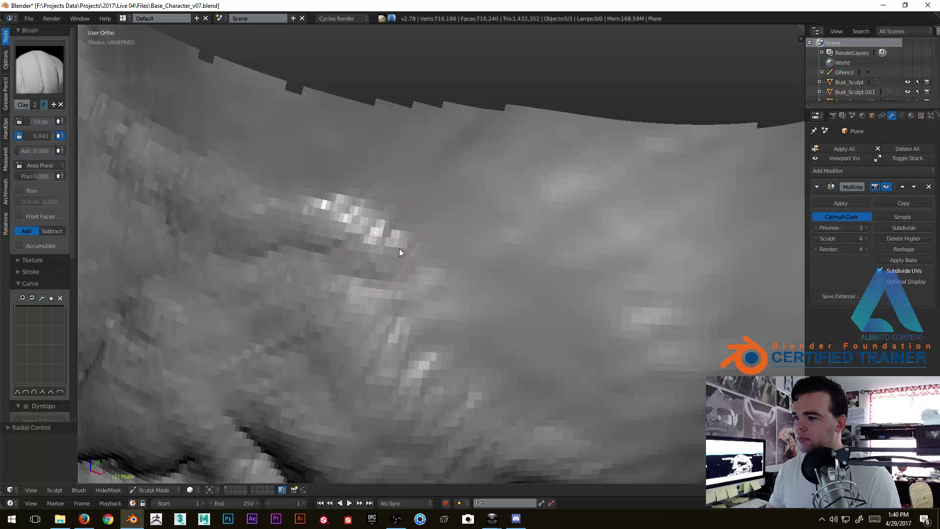
Lay a second horizontal clay fold across the forehead, just above the existing ridge.
mouse_move(414, 315)
middle_down()
mouse_move(506, 305)
mouse_move(421, 304)
mouse_move(407, 294)
mouse_move(403, 260)
mouse_move(275, 297)
mouse_move(302, 270)
mouse_move(237, 297)
mouse_move(290, 272)
mouse_move(264, 273)
middle_up()
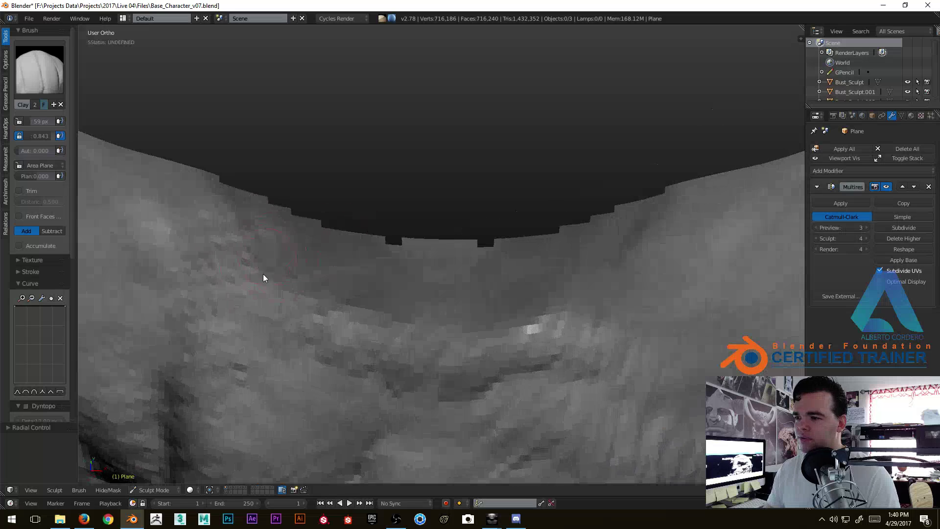
middle_drag(359, 290, 377, 297)
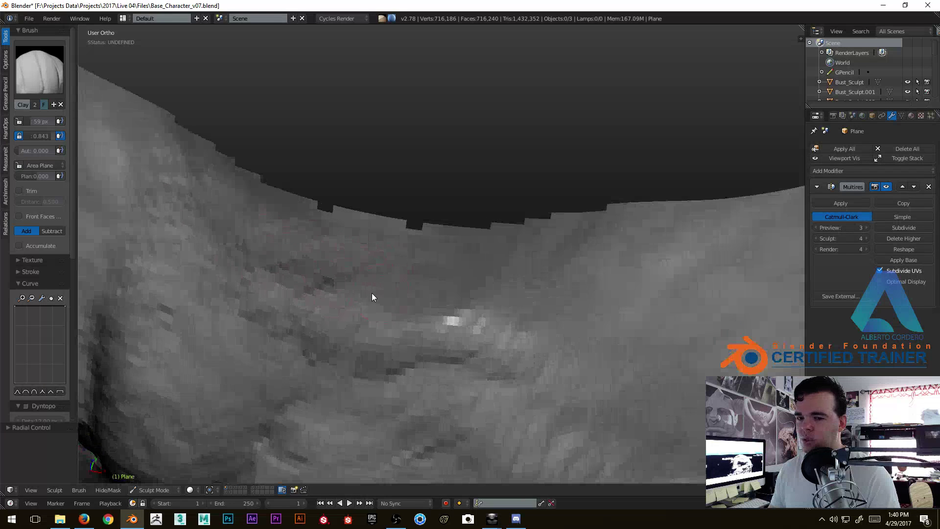
mouse_move(288, 279)
middle_down()
mouse_move(274, 239)
mouse_move(317, 251)
middle_up()
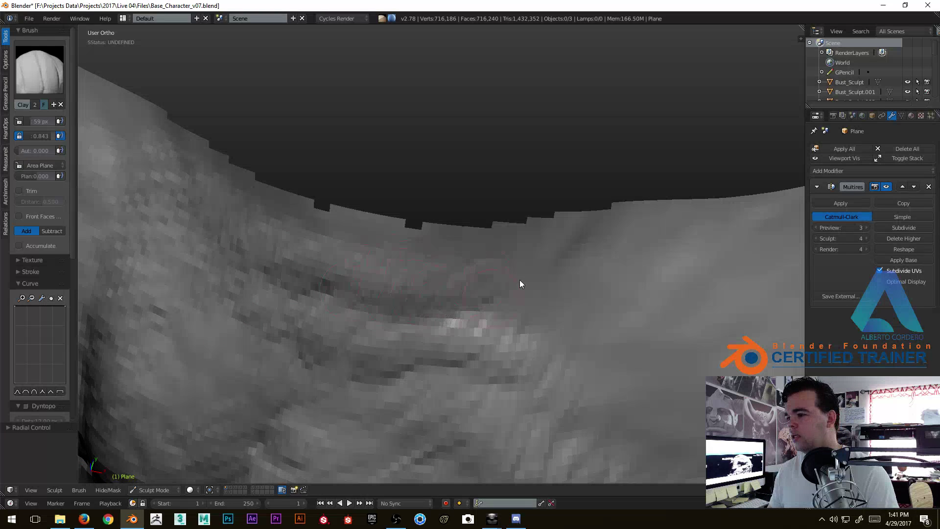
scroll(507, 295, down, 5)
middle_drag(478, 326, 508, 256)
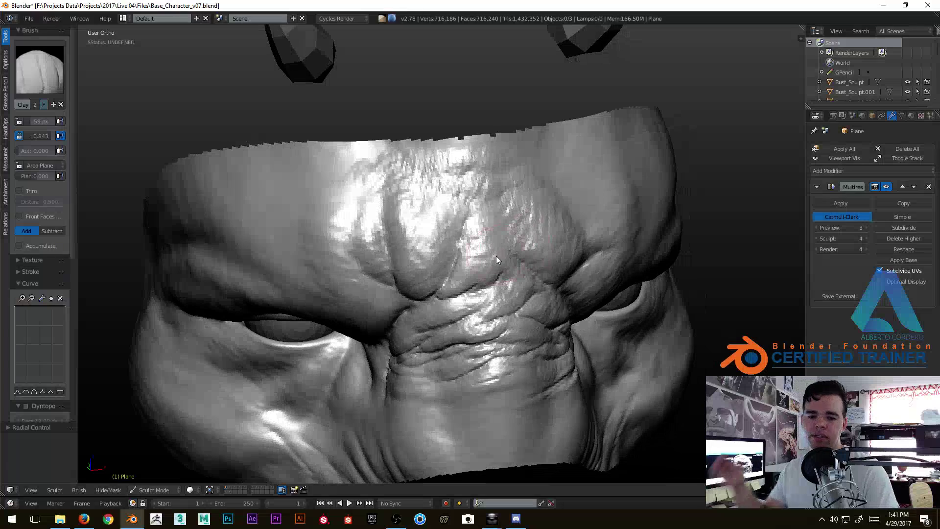
Carve a short crease with the 20 px Crease brush down the creature's right inner brow toward the inner eye corner.
scroll(496, 255, up, 4)
mouse_move(496, 256)
middle_down()
mouse_move(452, 294)
mouse_move(431, 193)
middle_up()
middle_drag(397, 254, 421, 213)
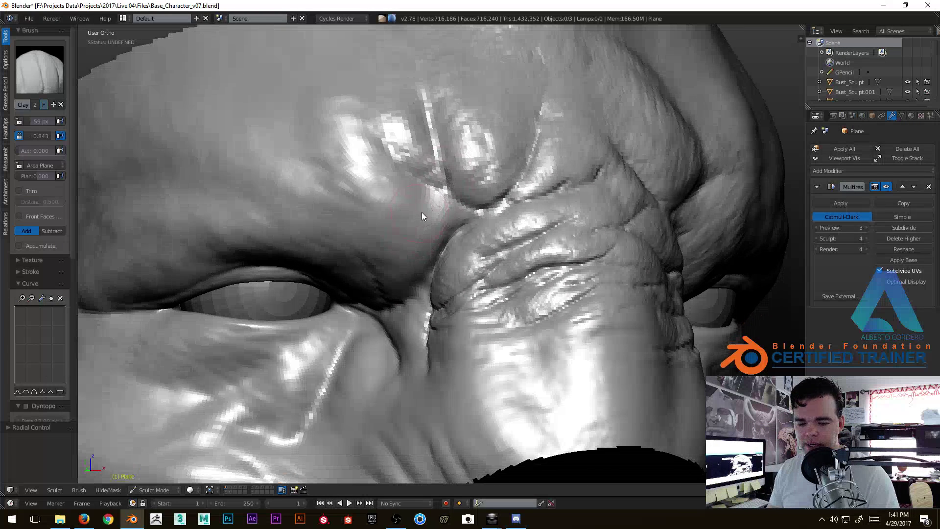
key(shift+c)
scroll(406, 209, up, 1)
scroll(406, 210, up, 5)
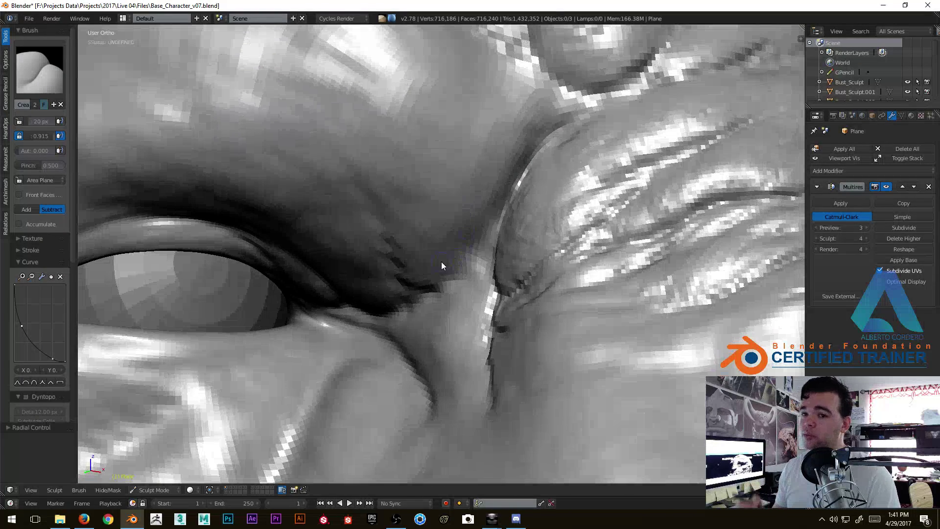
mouse_move(405, 256)
middle_down()
mouse_move(437, 213)
mouse_move(459, 230)
middle_up()
mouse_move(443, 201)
mouse_down()
mouse_move(430, 134)
mouse_move(457, 227)
mouse_up()
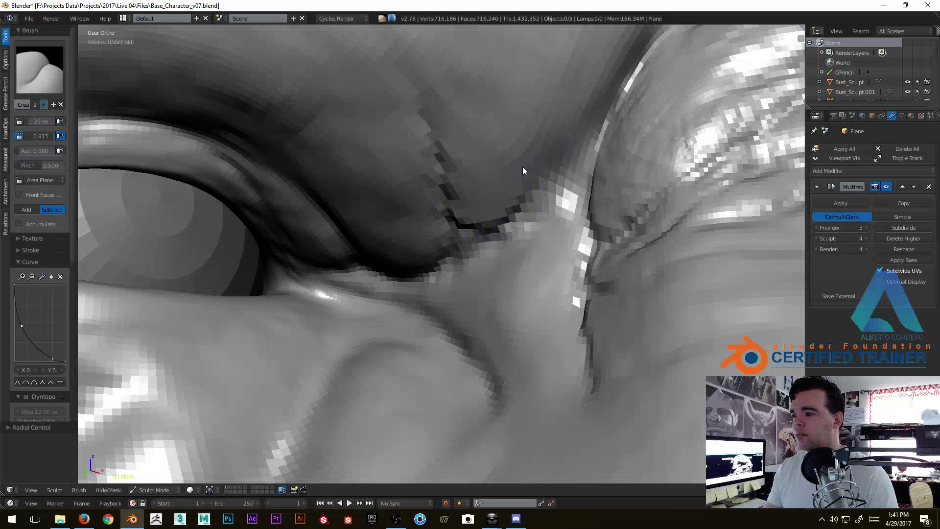
Deepen the groove separating the creature's right inner brow from the side of the wrinkled nose bridge.
middle_drag(488, 200, 486, 180)
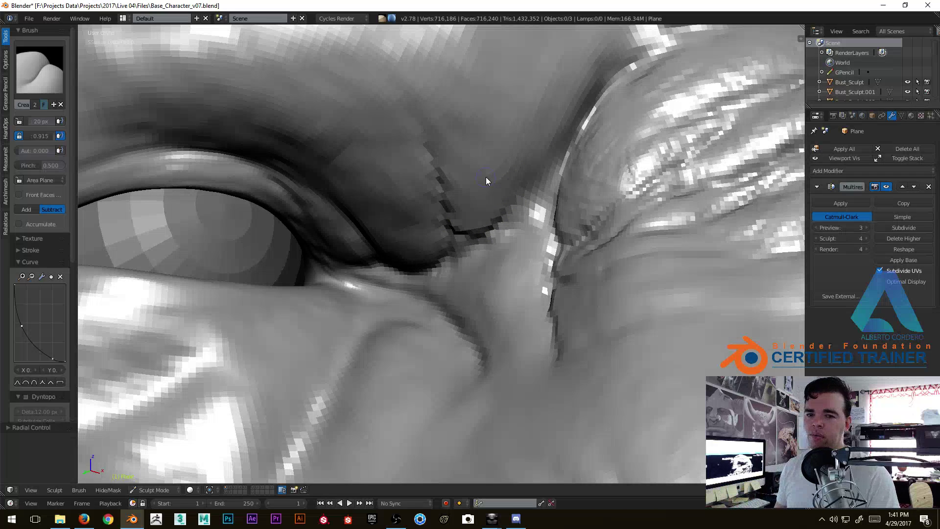
mouse_move(486, 180)
middle_down()
mouse_move(449, 266)
mouse_move(459, 248)
middle_up()
middle_drag(540, 182, 471, 303)
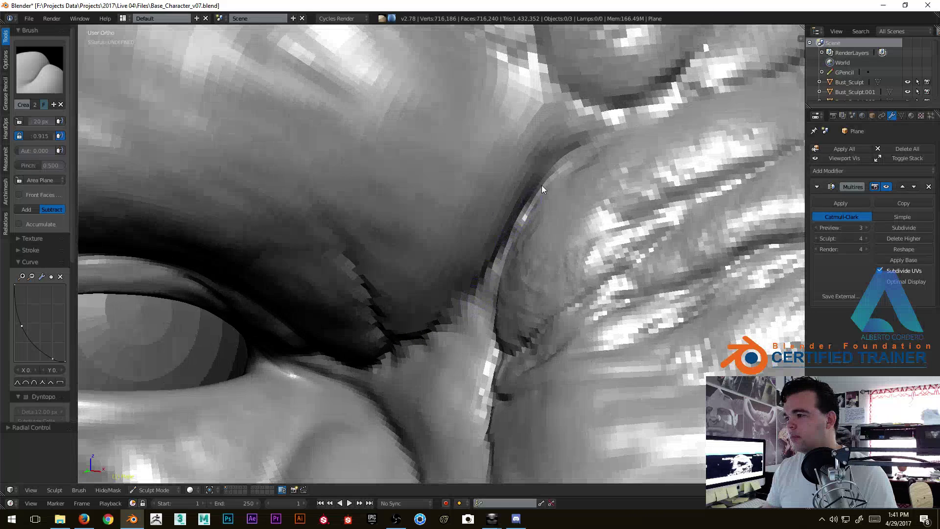
mouse_move(604, 121)
middle_down()
mouse_move(489, 193)
mouse_move(389, 220)
middle_up()
Build up the creature's right inner brow with a 70 px clay brush, from below the vertical crease down toward the eye corner.
key(c)
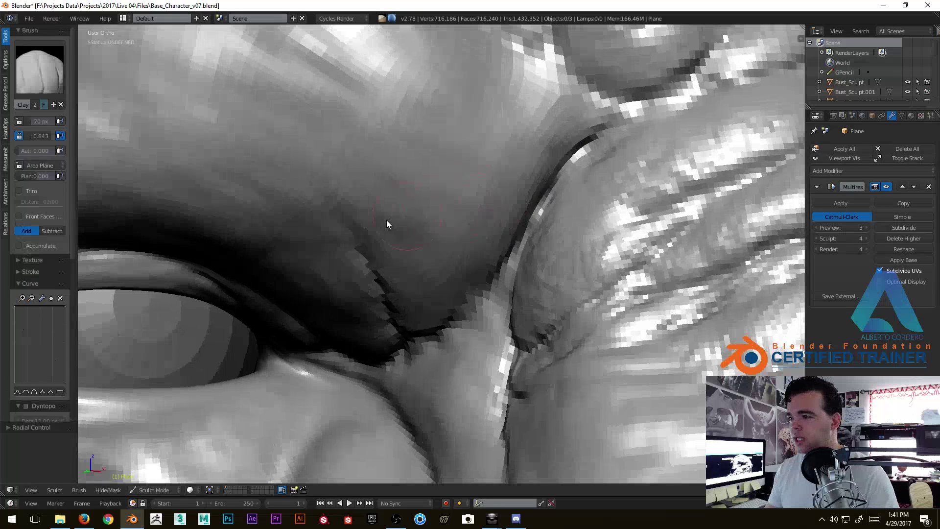
mouse_move(370, 214)
mouse_down()
mouse_move(403, 285)
mouse_move(335, 175)
mouse_up()
scroll(350, 203, down, 3)
middle_drag(351, 203, 352, 206)
scroll(352, 206, up, 2)
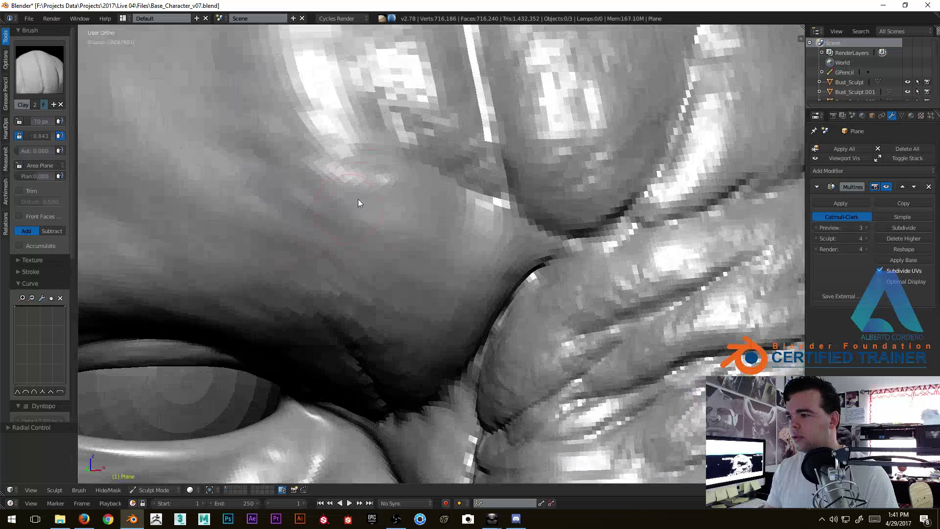
drag(459, 216, 422, 284)
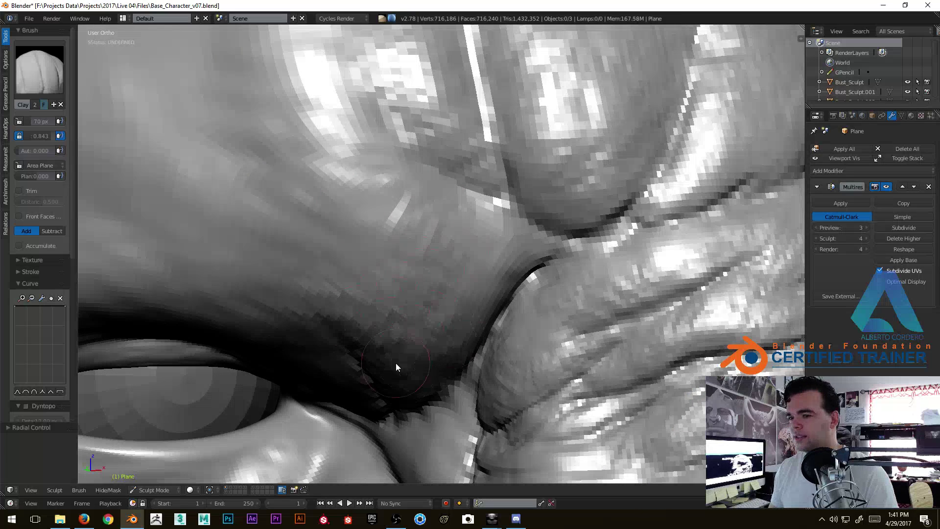
scroll(380, 328, down, 4)
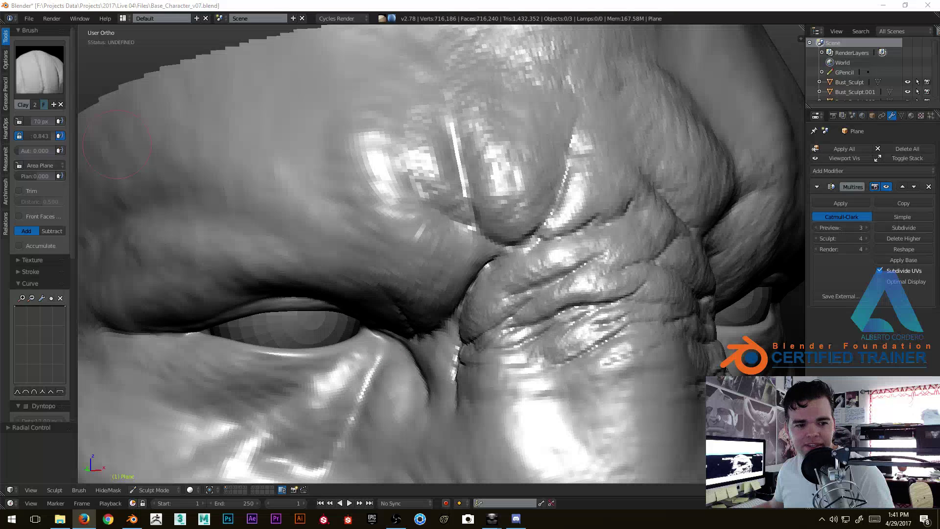
mouse_move(411, 155)
middle_down()
mouse_move(403, 170)
mouse_move(445, 149)
middle_up()
scroll(461, 172, down, 6)
mouse_move(464, 194)
middle_down()
mouse_move(509, 196)
mouse_move(327, 207)
mouse_move(494, 207)
mouse_move(439, 206)
mouse_move(447, 208)
middle_up()
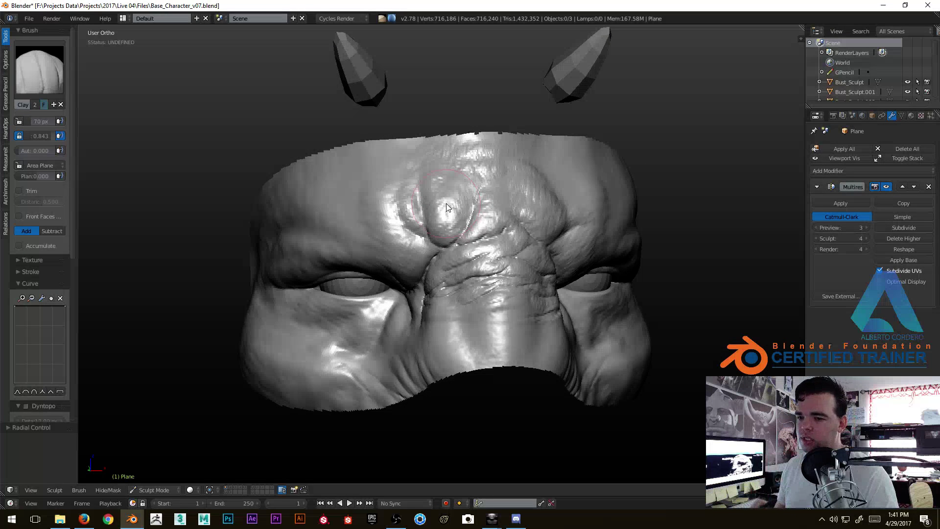
Cut small creases with the 18 px Crease brush between the creature's right inner eye corner and the nose bridge.
mouse_move(446, 204)
middle_down()
mouse_move(491, 293)
mouse_move(486, 238)
middle_up()
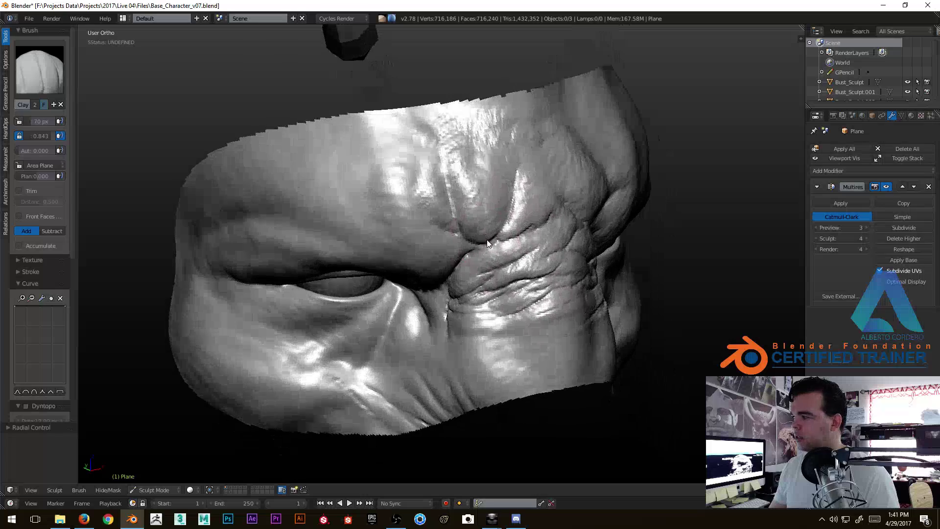
scroll(486, 238, up, 2)
scroll(493, 244, up, 4)
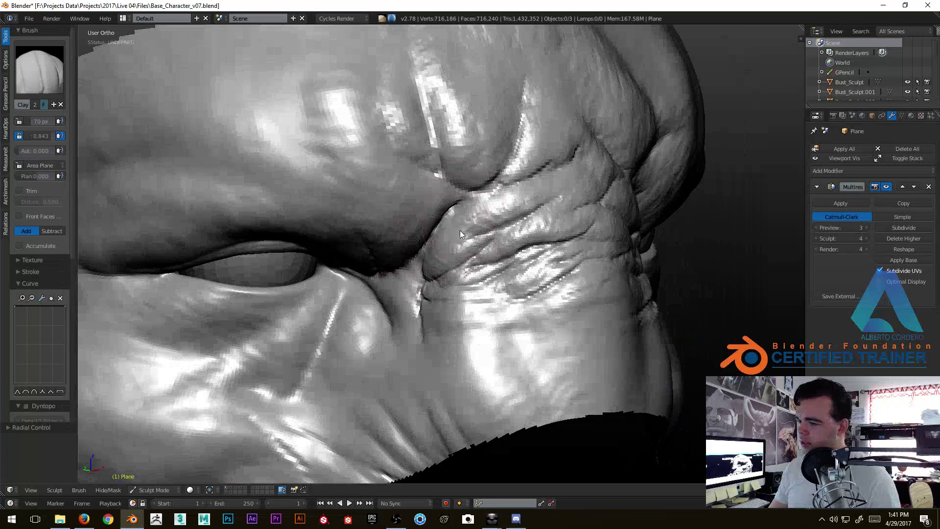
key(shift+c)
scroll(487, 218, up, 3)
mouse_move(519, 163)
middle_down()
mouse_move(452, 244)
mouse_move(371, 248)
middle_up()
scroll(337, 238, up, 4)
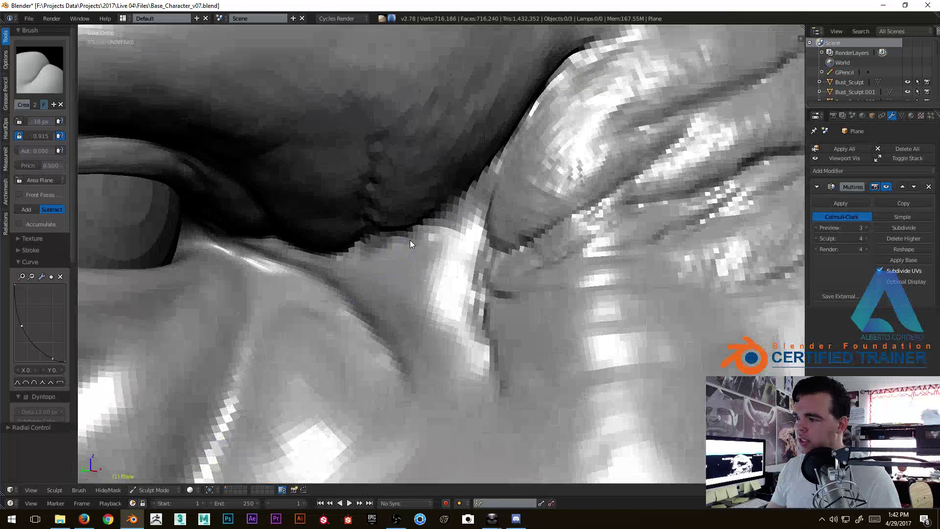
mouse_move(398, 236)
mouse_down()
mouse_move(436, 267)
mouse_move(407, 245)
mouse_up()
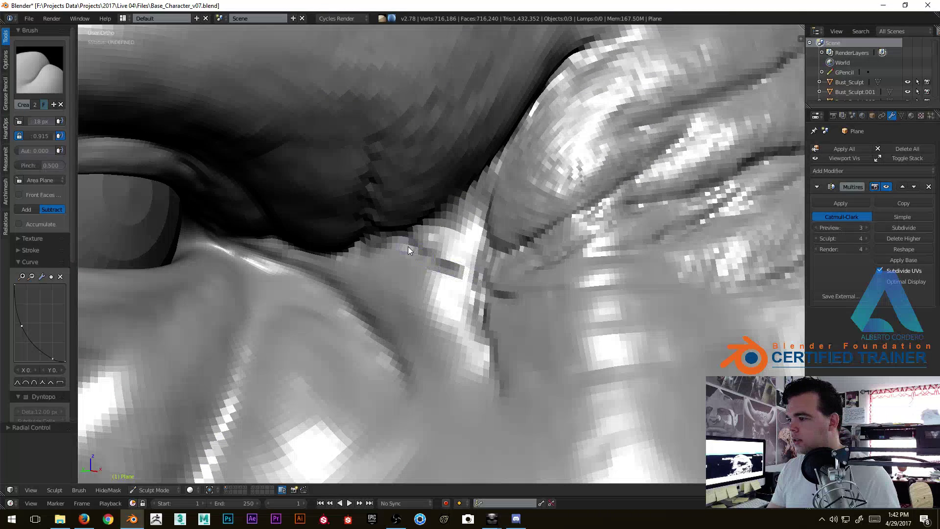
middle_drag(469, 194, 435, 179)
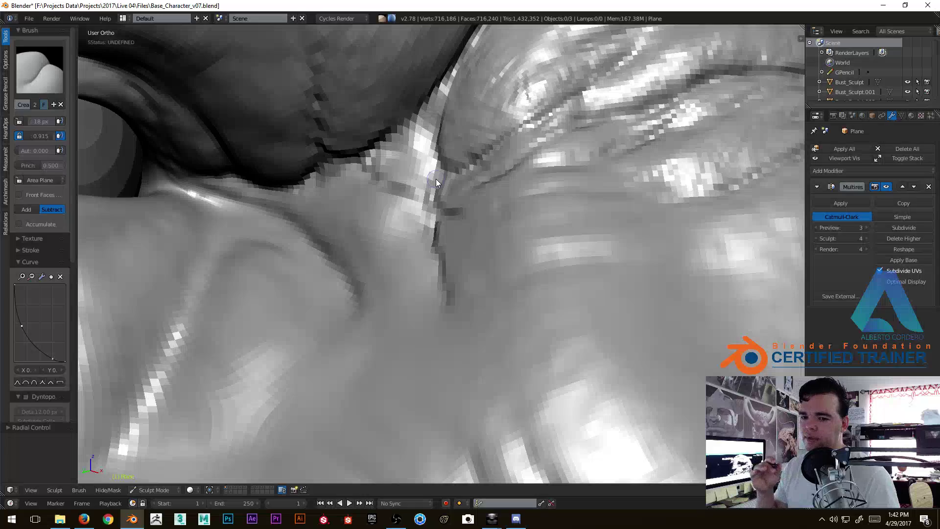
Examine the brow, forehead and nose bridge wrinkles on the whole bust from the front and both sides.
mouse_move(436, 178)
middle_down()
mouse_move(374, 277)
mouse_move(373, 218)
mouse_move(284, 304)
mouse_move(380, 279)
mouse_move(327, 226)
mouse_move(337, 232)
mouse_move(318, 253)
mouse_move(332, 248)
mouse_move(329, 166)
mouse_move(426, 258)
mouse_move(447, 252)
mouse_move(428, 263)
mouse_move(423, 256)
middle_up()
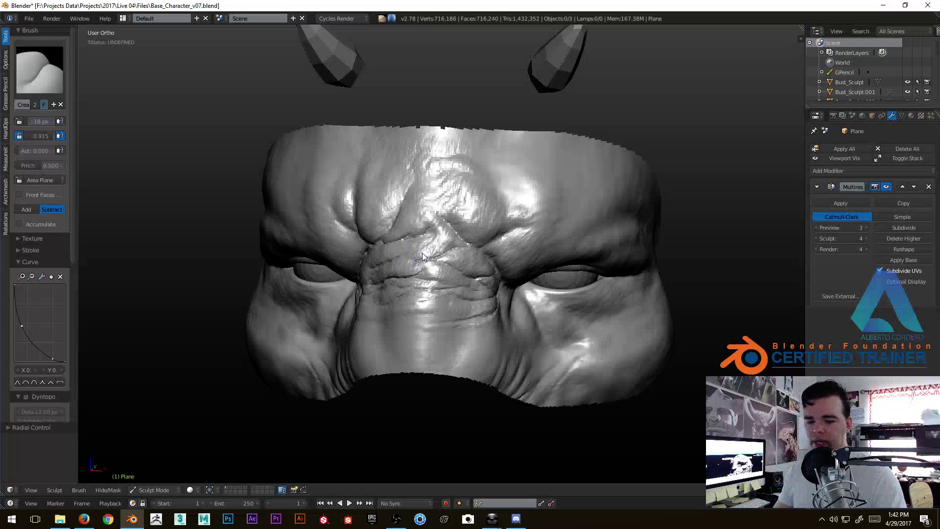
scroll(422, 253, down, 8)
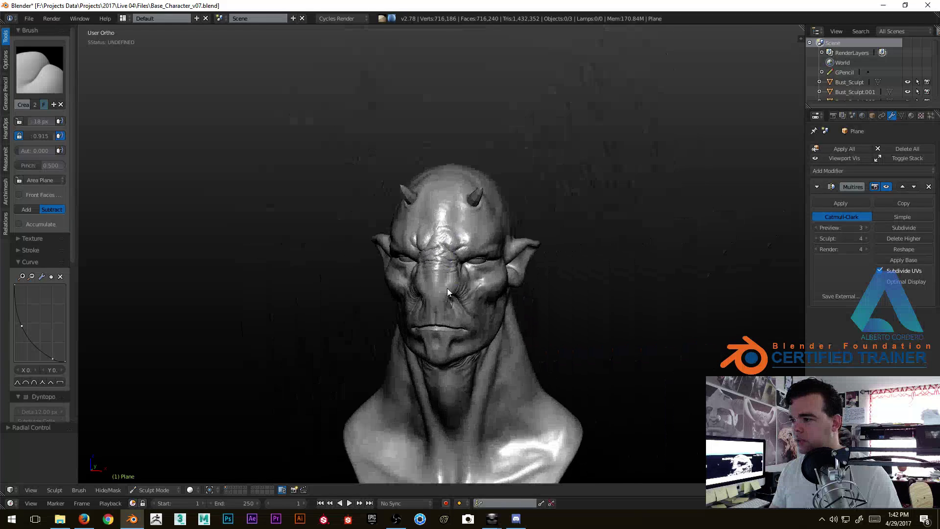
scroll(447, 288, up, 1)
scroll(440, 185, up, 3)
mouse_move(443, 159)
middle_down()
mouse_move(402, 166)
mouse_move(432, 204)
mouse_move(507, 209)
mouse_move(426, 216)
mouse_move(427, 199)
middle_up()
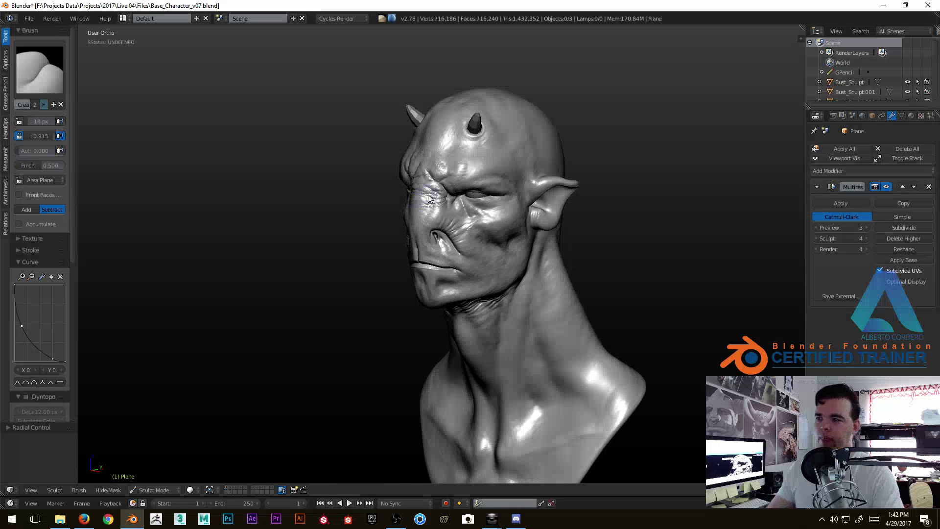
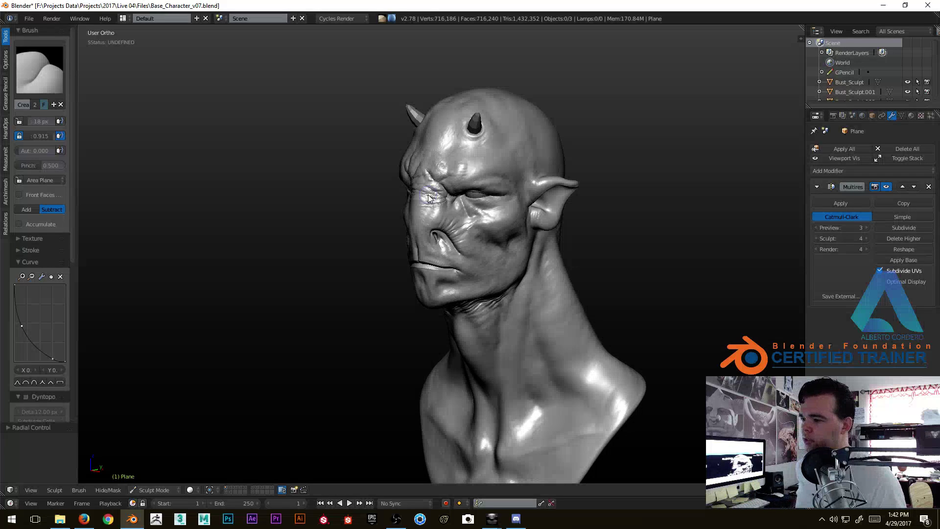
mouse_move(428, 198)
middle_down()
mouse_move(474, 234)
mouse_move(438, 215)
mouse_move(457, 231)
middle_up()
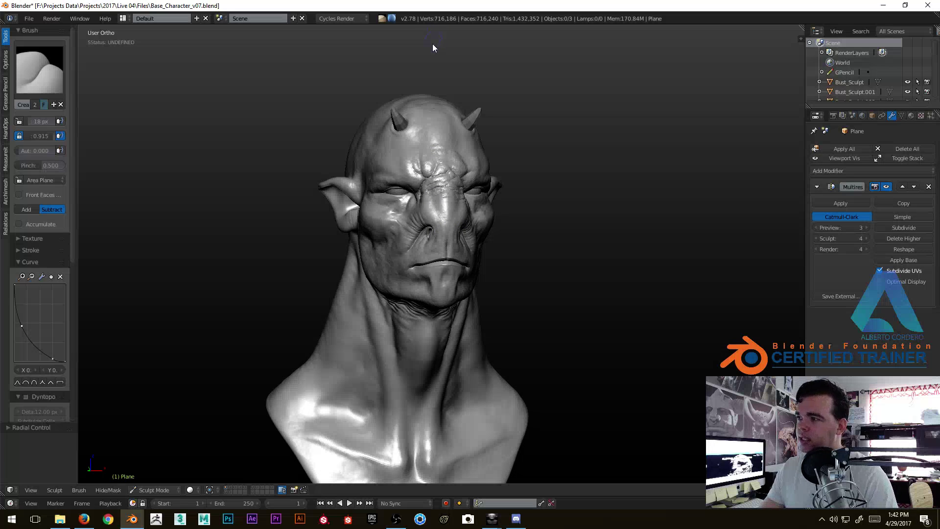
scroll(420, 78, up, 5)
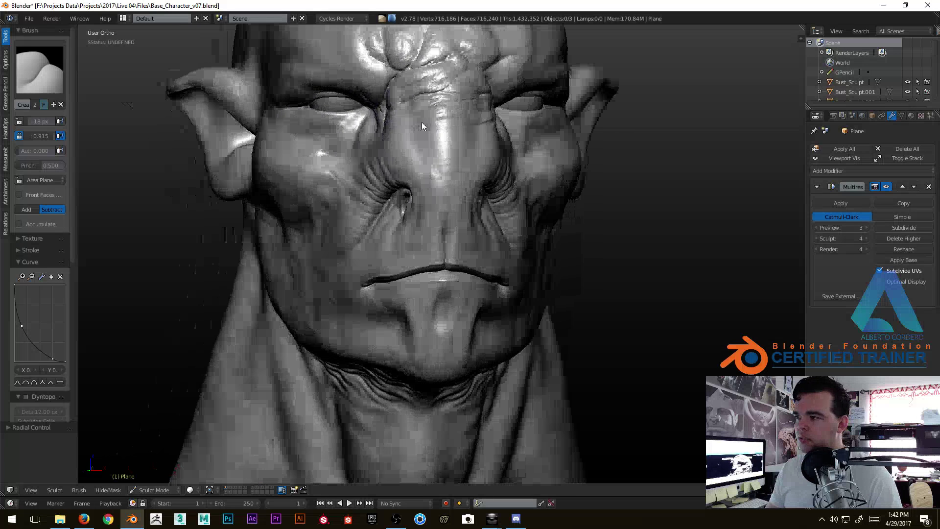
mouse_move(422, 126)
middle_down()
mouse_move(460, 254)
mouse_move(463, 230)
mouse_move(436, 224)
middle_up()
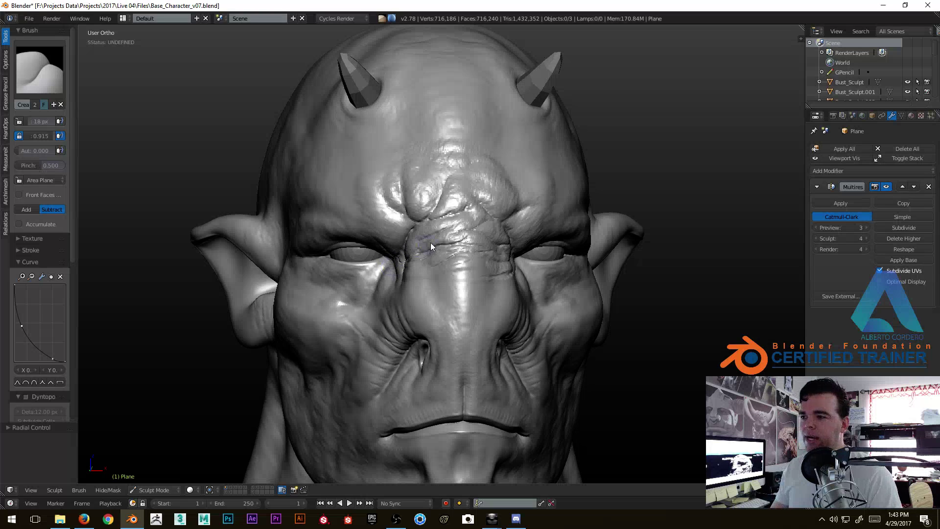
middle_drag(430, 244, 394, 257)
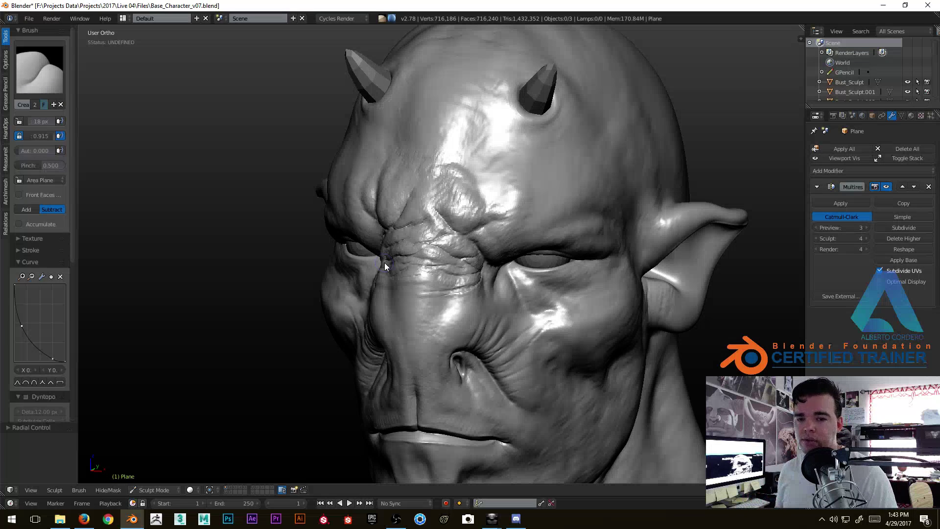
middle_drag(384, 262, 426, 234)
scroll(426, 234, up, 2)
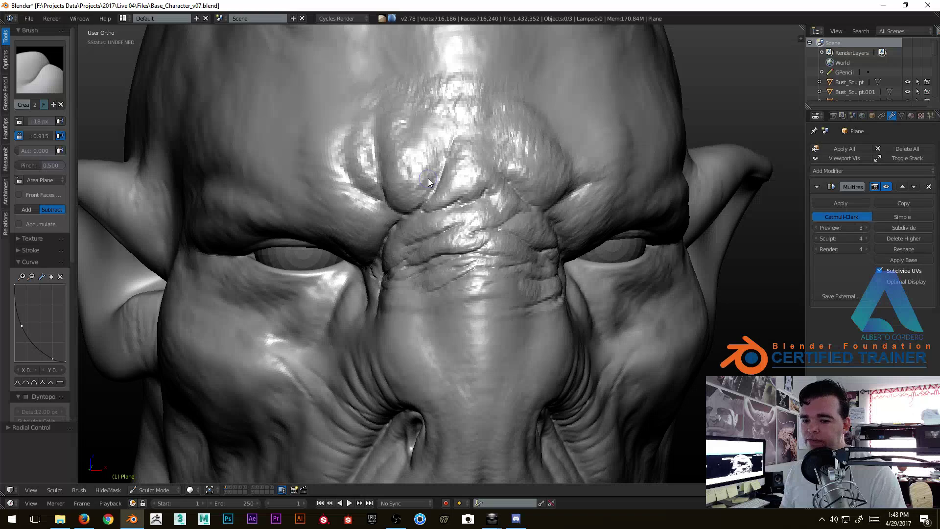
mouse_move(428, 183)
middle_down()
mouse_move(425, 242)
mouse_move(431, 178)
mouse_move(389, 215)
mouse_move(397, 225)
middle_up()
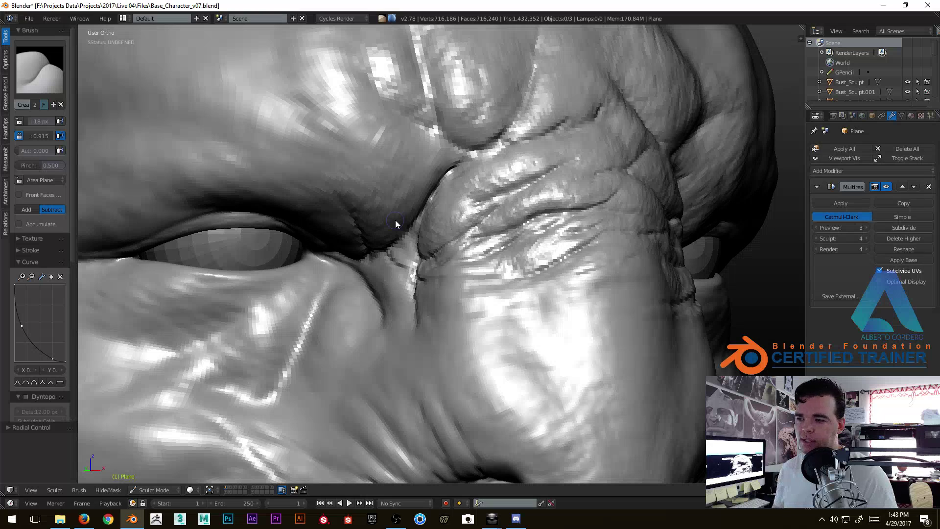
Sharpen the creases where the creature's right inner brow meets the nose bridge and around the inner upper eyelid.
mouse_move(397, 224)
middle_down()
mouse_move(396, 258)
mouse_move(378, 242)
mouse_move(422, 213)
mouse_move(441, 120)
mouse_move(424, 207)
middle_up()
mouse_move(436, 188)
mouse_down()
mouse_move(441, 142)
mouse_move(420, 113)
mouse_up()
ctrl+middle_drag(410, 104, 414, 132)
mouse_move(413, 132)
middle_down()
mouse_move(421, 161)
mouse_move(374, 340)
mouse_move(378, 264)
middle_up()
middle_drag(370, 309, 366, 270)
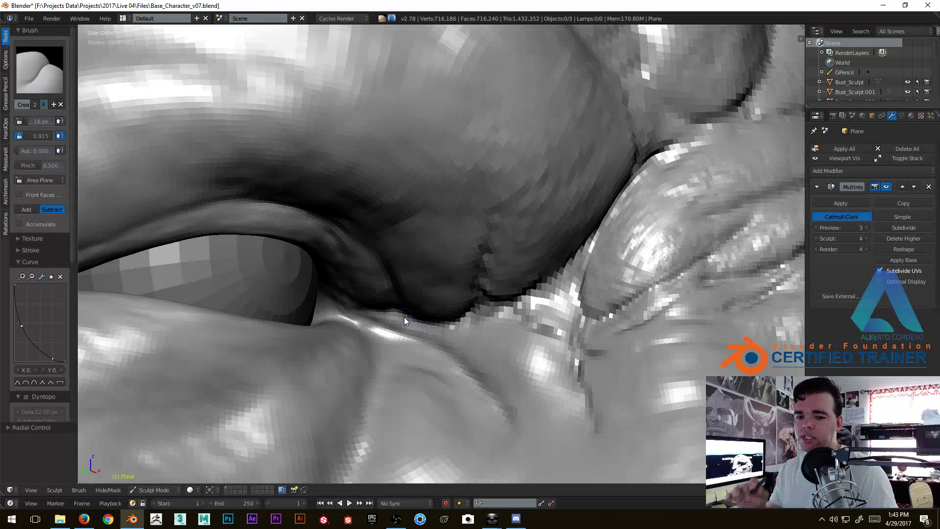
Build up and soften the creature's right inner brow above the eye corner with a 39 px clay brush.
mouse_move(404, 316)
middle_down()
mouse_move(453, 269)
mouse_move(357, 237)
mouse_move(378, 185)
mouse_move(483, 145)
middle_up()
key(c)
middle_drag(519, 241, 416, 278)
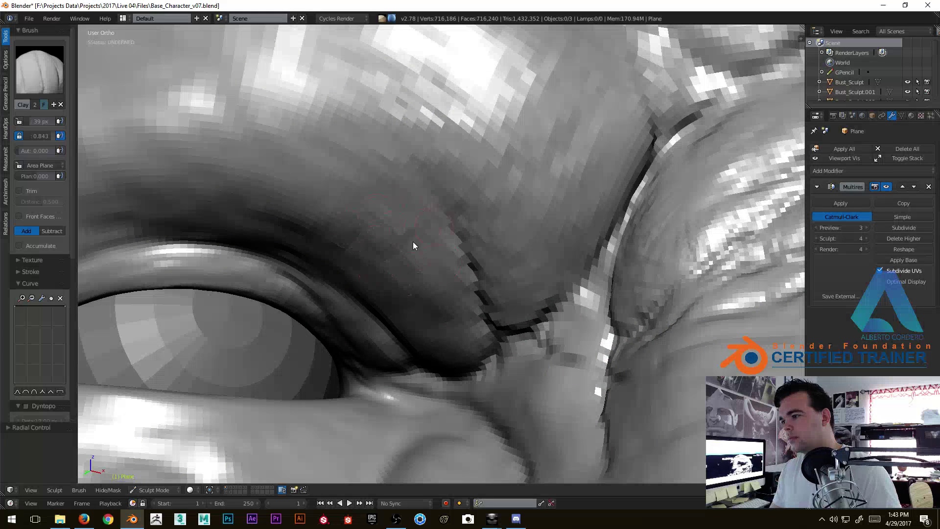
middle_drag(452, 337, 497, 161)
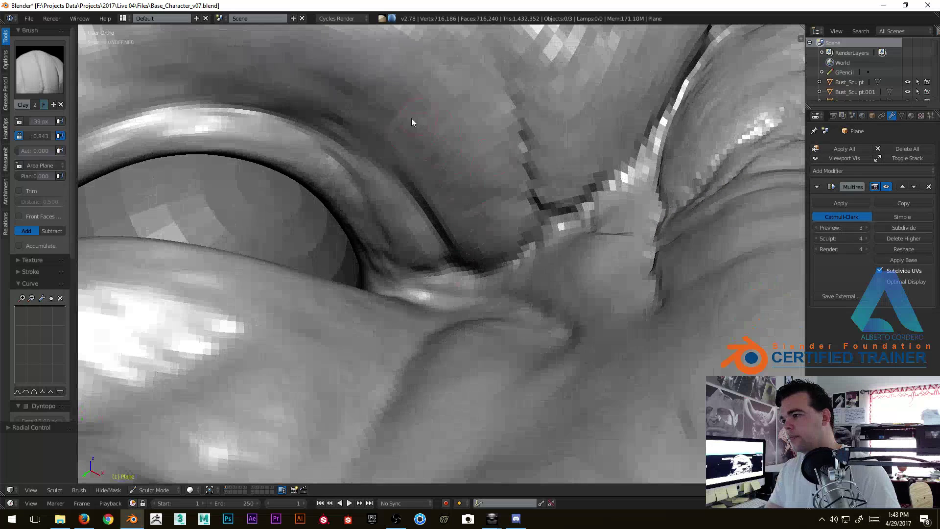
mouse_move(488, 222)
middle_down()
mouse_move(485, 290)
mouse_move(390, 222)
middle_up()
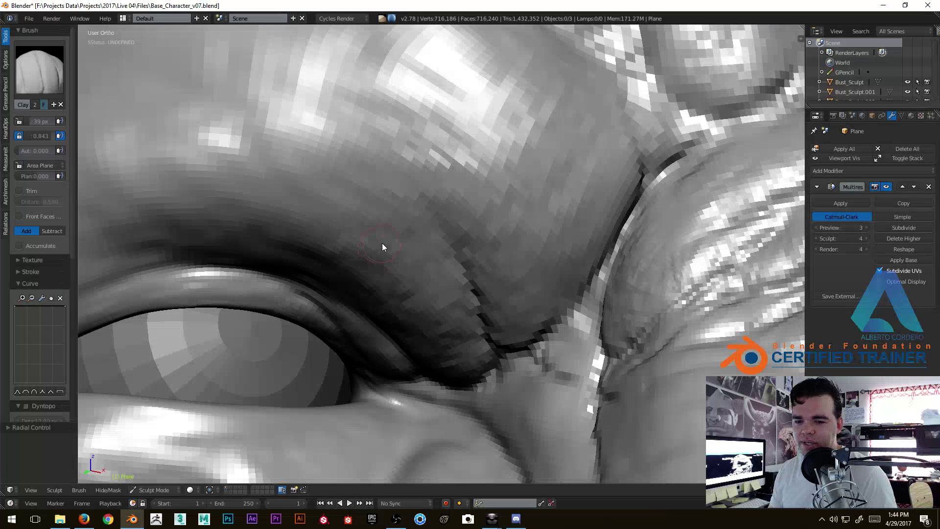
middle_drag(390, 240, 447, 240)
mouse_move(472, 280)
middle_down()
mouse_move(451, 354)
mouse_move(468, 269)
mouse_move(469, 286)
mouse_move(466, 275)
mouse_move(409, 272)
mouse_move(431, 244)
middle_up()
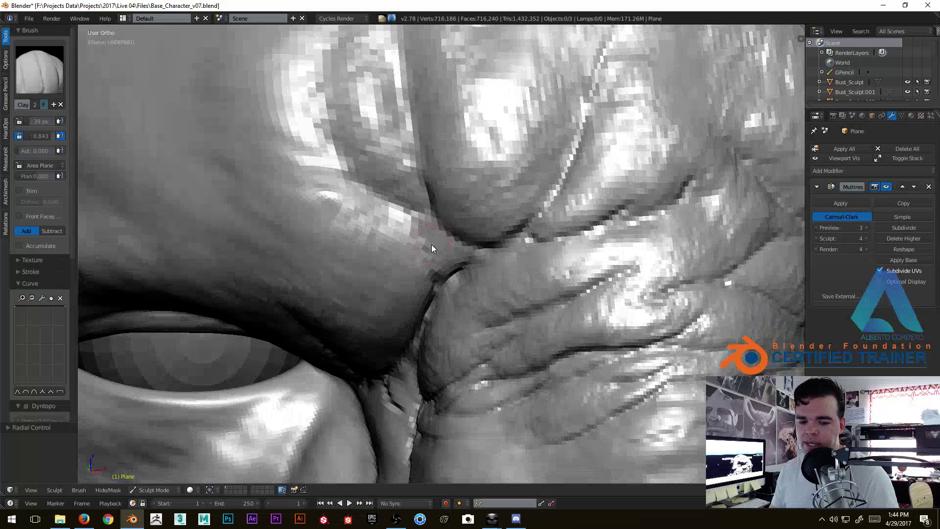
Cut small creases with a 14 px Crease brush where the creature's right inner brow meets the forehead fold and nose bridge.
key(shift+c)
key(f)
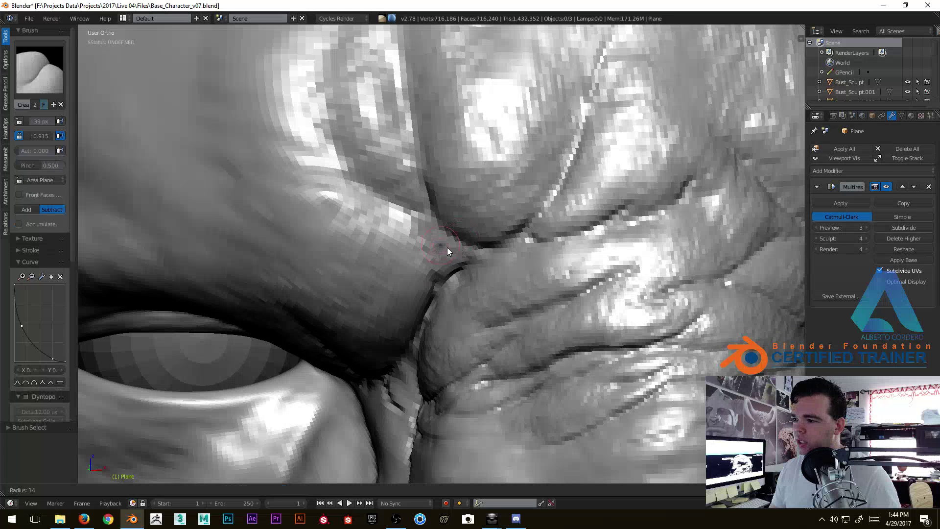
click(448, 249)
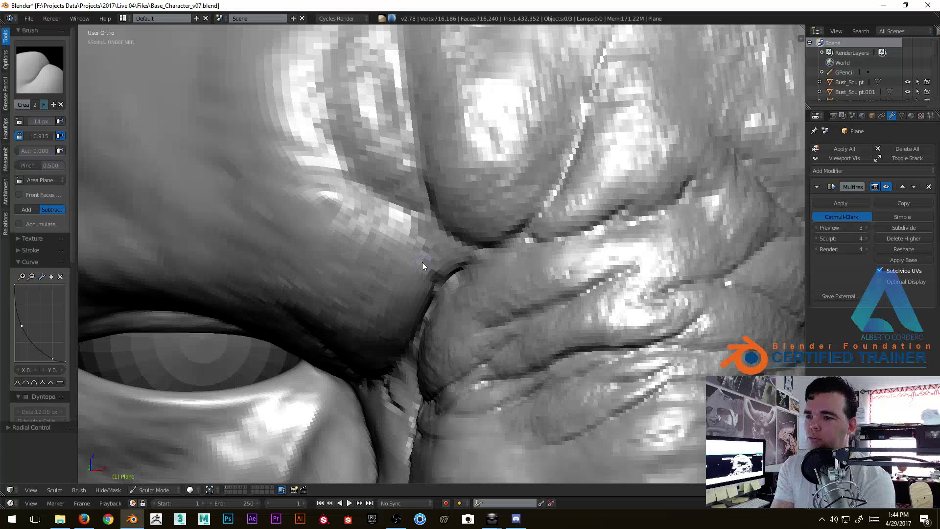
mouse_move(422, 262)
middle_down()
mouse_move(524, 234)
mouse_move(540, 203)
mouse_move(429, 268)
middle_up()
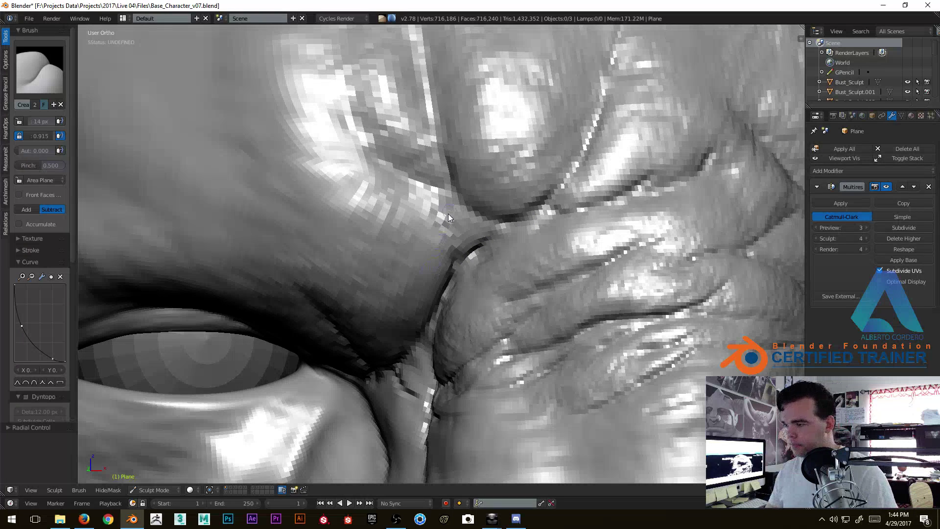
mouse_move(454, 210)
middle_down()
mouse_move(449, 199)
mouse_move(463, 215)
middle_up()
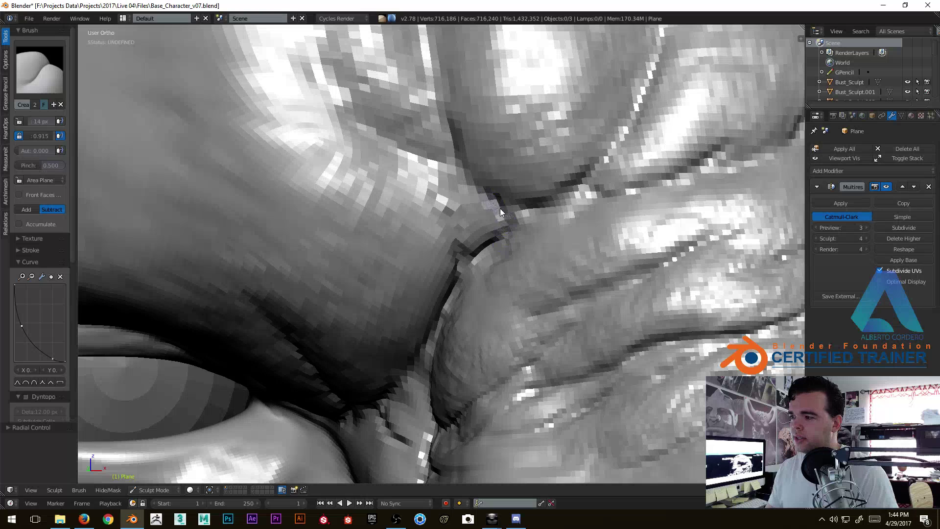
Sharpen the diagonal crease between the forehead folds above the nose bridge with the 14 px Crease brush.
mouse_move(592, 171)
middle_down()
mouse_move(519, 196)
mouse_move(532, 221)
mouse_move(516, 258)
middle_up()
middle_drag(544, 181, 511, 222)
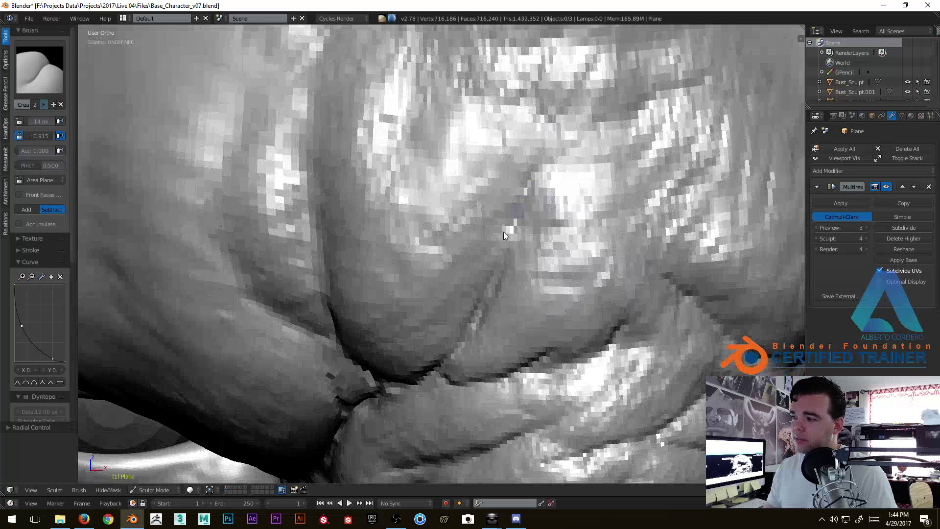
drag(572, 231, 586, 206)
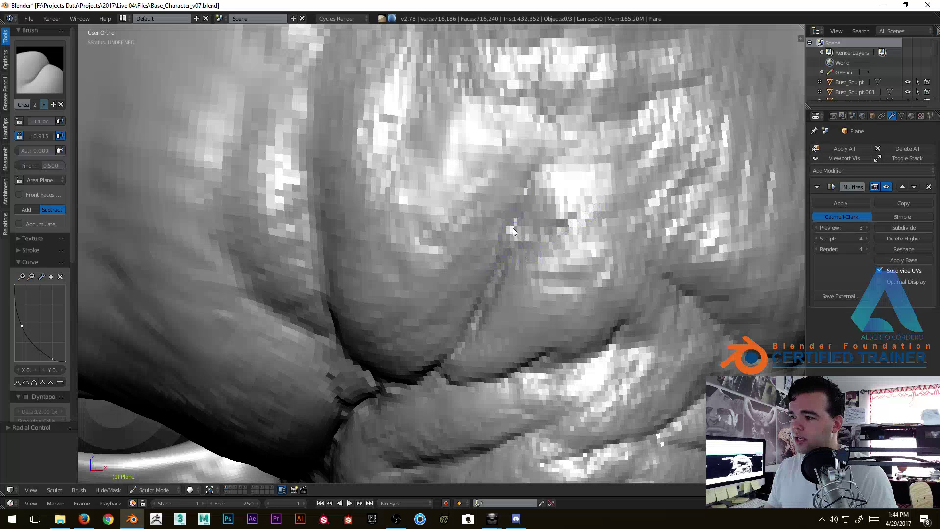
mouse_move(517, 217)
middle_down()
mouse_move(545, 196)
mouse_move(548, 254)
mouse_move(527, 292)
middle_up()
middle_drag(461, 321, 470, 272)
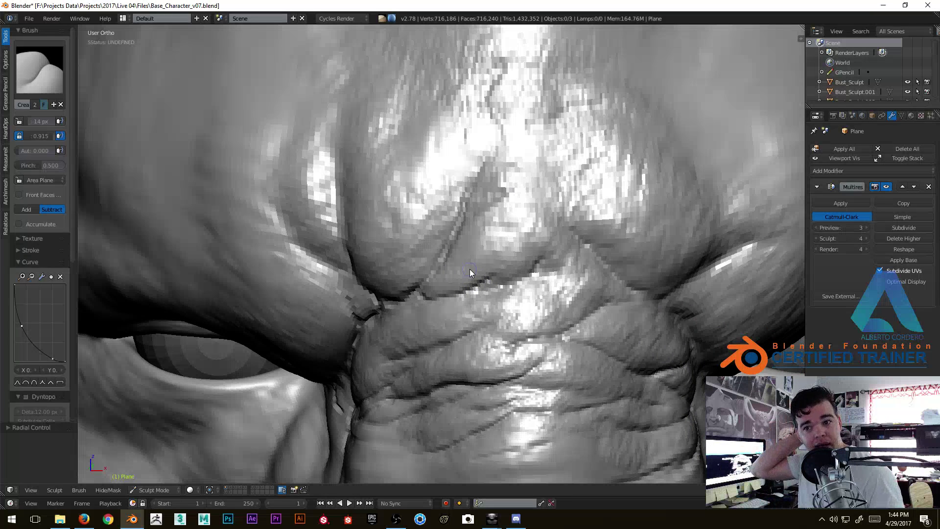
Extend the crease at the central peak where the forehead folds meet the top nose bridge wrinkle.
ctrl+middle_drag(484, 173, 451, 246)
mouse_move(451, 246)
middle_down()
mouse_move(473, 209)
mouse_move(465, 178)
middle_up()
mouse_move(422, 219)
ctrl+middle_down()
mouse_move(453, 234)
mouse_move(405, 282)
mouse_move(472, 218)
mouse_move(551, 291)
ctrl+middle_up()
mouse_move(495, 343)
ctrl+middle_down()
mouse_move(491, 286)
mouse_move(469, 299)
ctrl+middle_up()
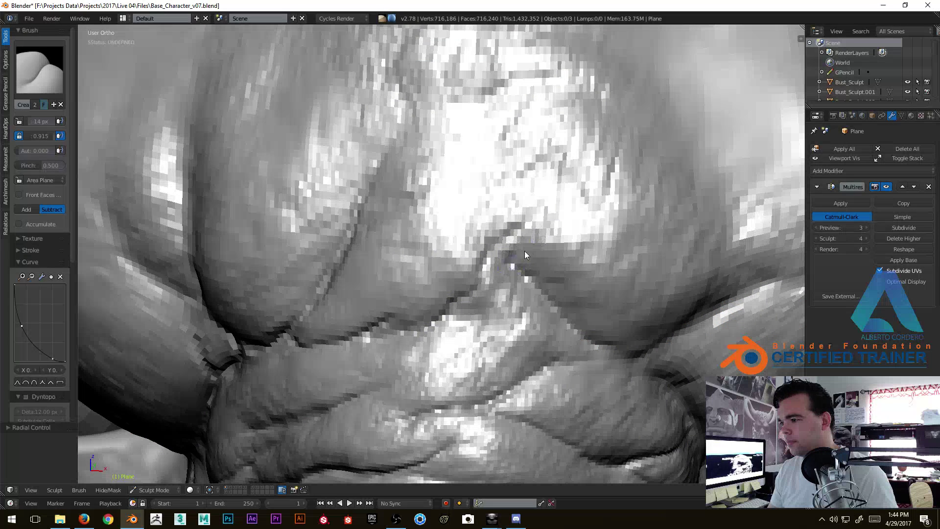
middle_drag(483, 291, 503, 298)
Refine the fine creases between the creature's right inner eye corner and the side of the nose bridge.
mouse_move(407, 350)
ctrl+middle_down()
mouse_move(453, 371)
mouse_move(507, 307)
mouse_move(532, 311)
ctrl+middle_up()
mouse_move(469, 336)
ctrl+middle_down()
mouse_move(445, 261)
mouse_move(466, 142)
mouse_move(410, 237)
mouse_move(407, 184)
ctrl+middle_up()
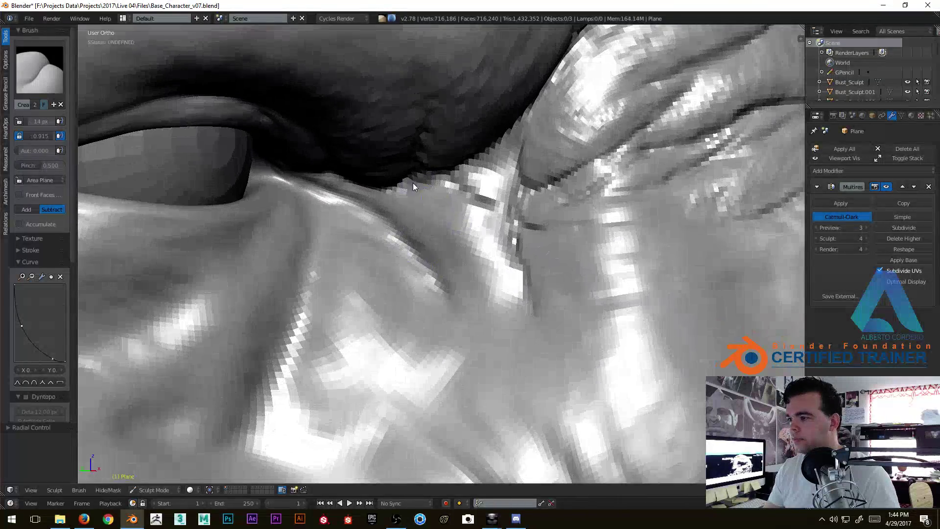
mouse_move(506, 133)
ctrl+middle_down()
mouse_move(468, 233)
mouse_move(431, 177)
mouse_move(416, 214)
ctrl+middle_up()
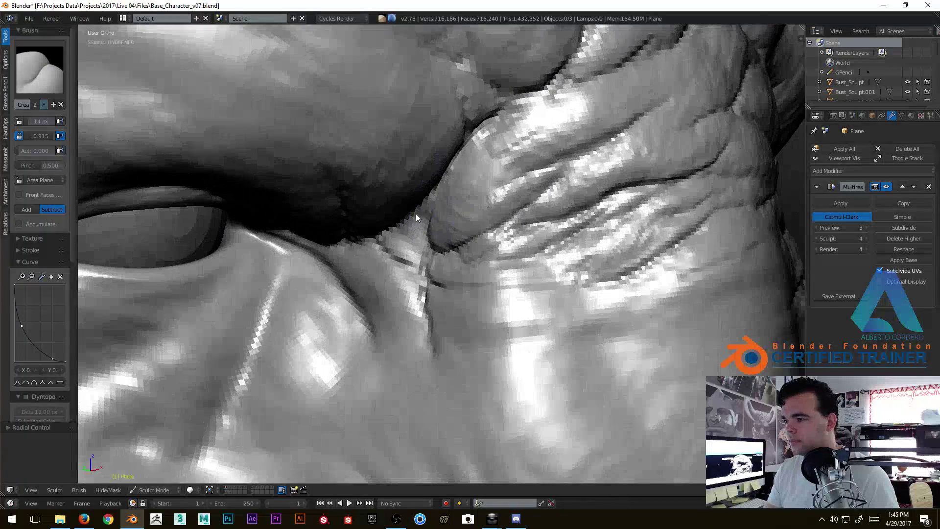
mouse_move(473, 183)
ctrl+middle_down()
mouse_move(518, 245)
mouse_move(463, 248)
mouse_move(468, 199)
mouse_move(467, 208)
ctrl+middle_up()
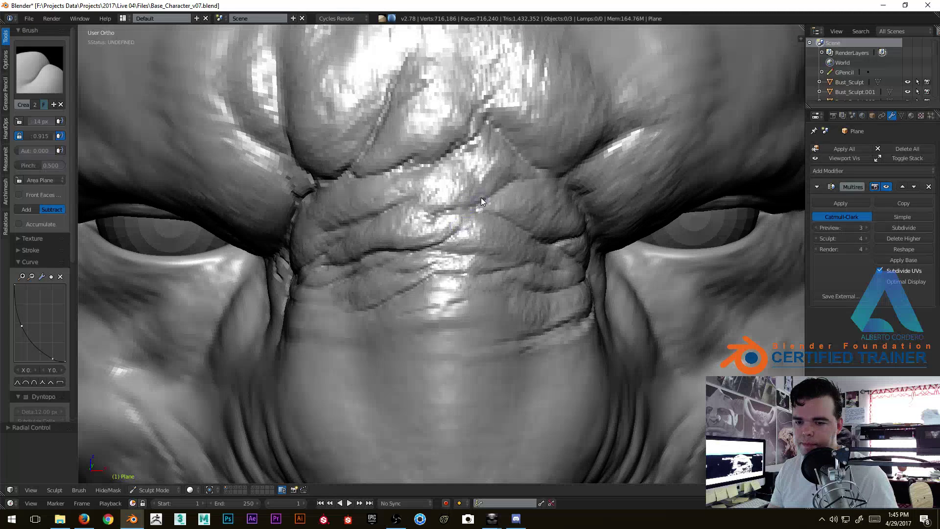
Deepen the nose bridge wrinkles from the centre toward the creature's left inner brow with the 14 px Crease brush.
ctrl+middle_drag(481, 201, 468, 222)
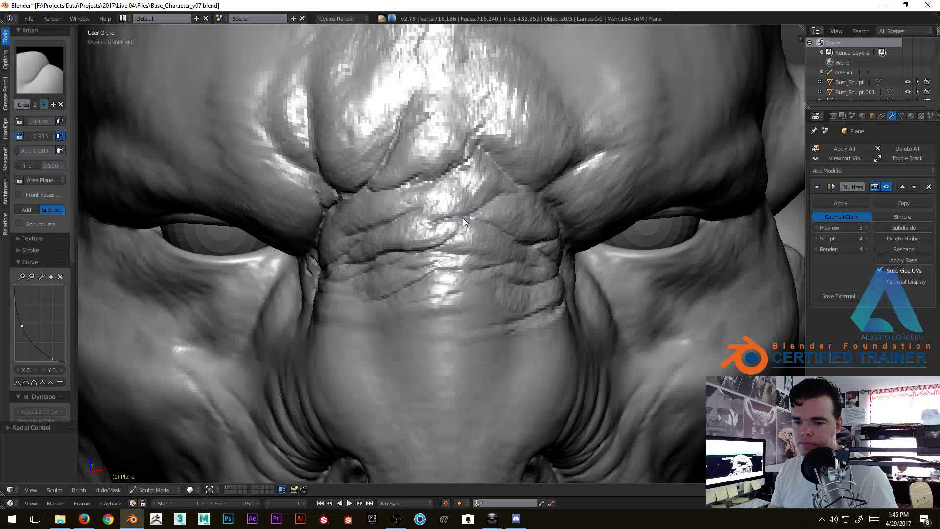
scroll(463, 219, up, 4)
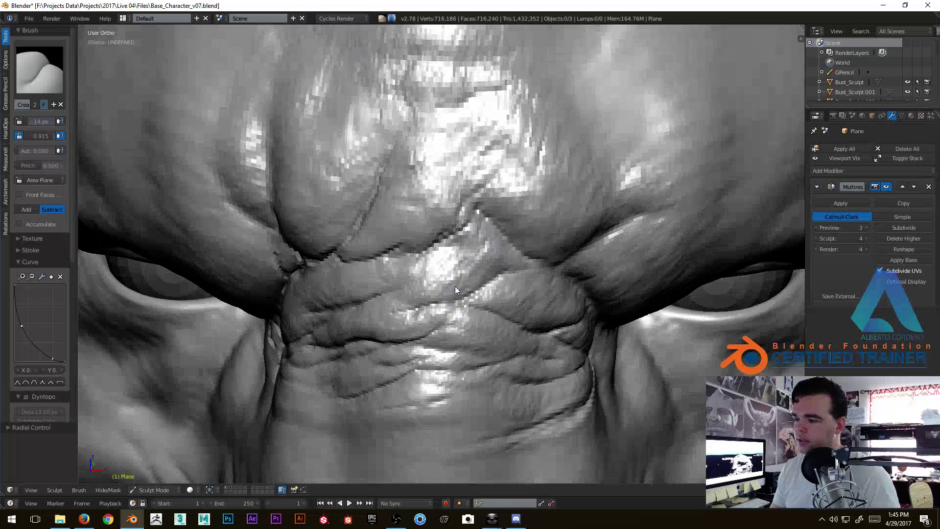
scroll(453, 290, up, 4)
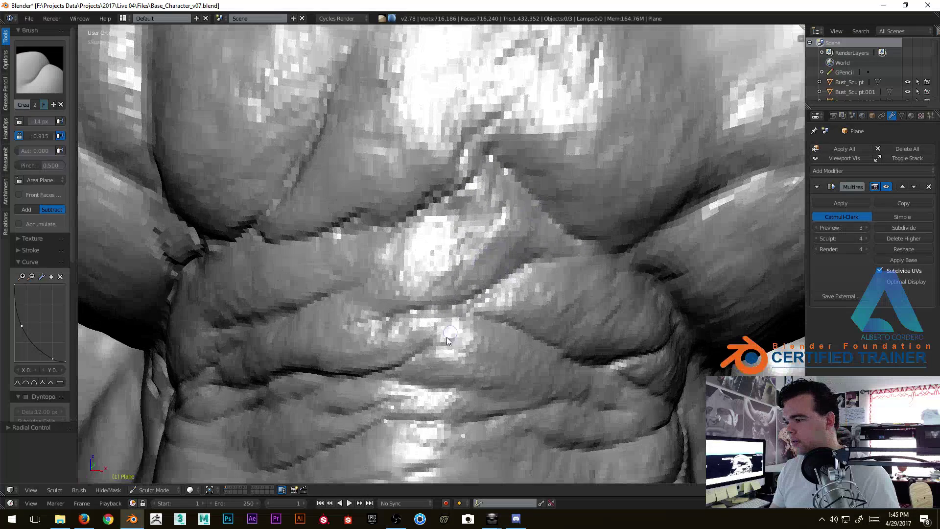
scroll(447, 337, up, 3)
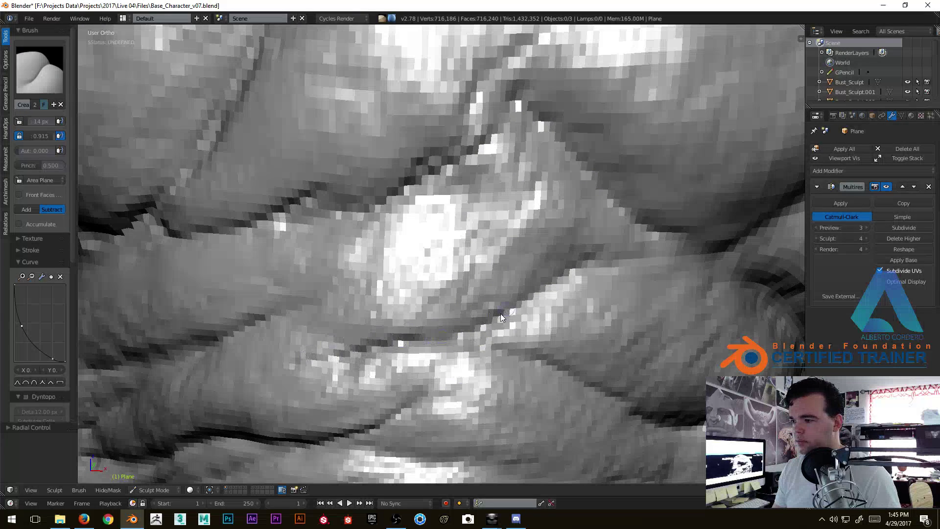
mouse_move(603, 258)
middle_down()
mouse_move(497, 369)
mouse_move(503, 286)
mouse_move(427, 323)
mouse_move(506, 274)
mouse_move(501, 255)
middle_up()
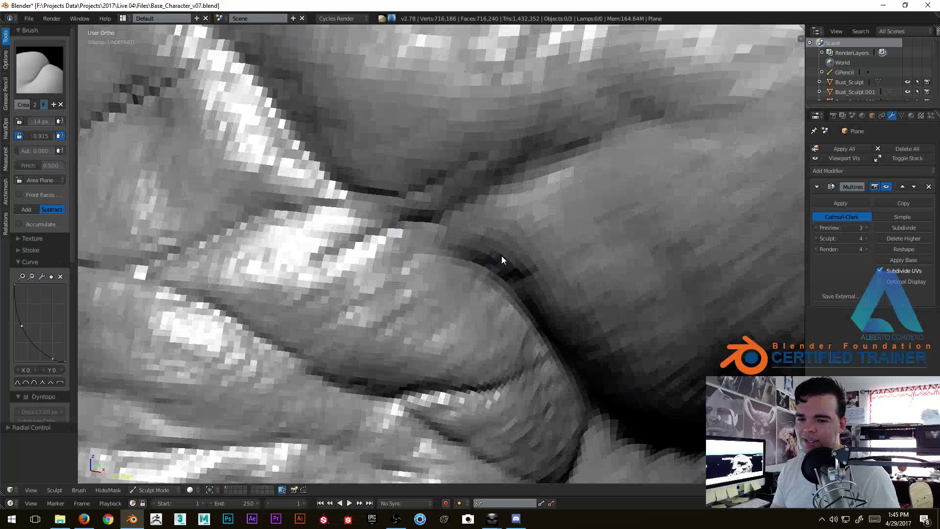
Examine the nose bridge wrinkles on the whole bust from several angles, including the mouth and nostril area.
scroll(420, 262, down, 2)
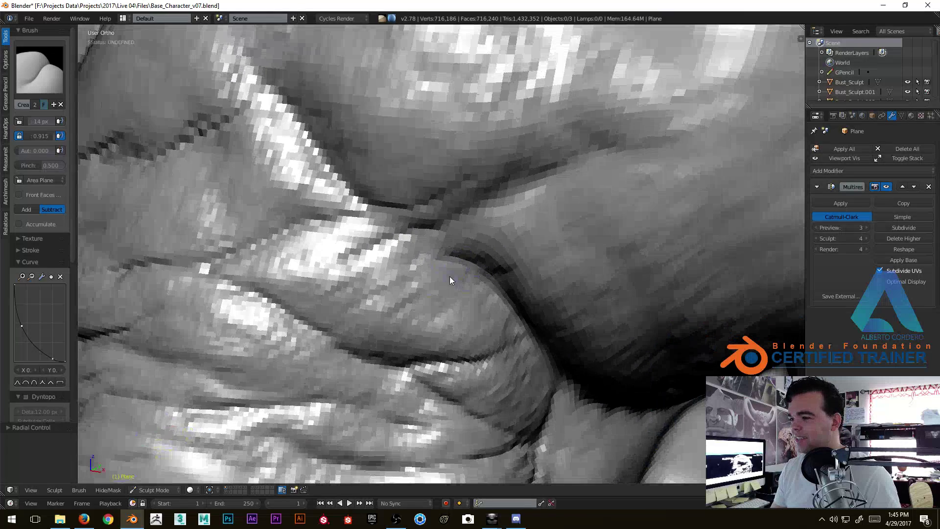
scroll(419, 298, down, 6)
mouse_move(480, 295)
middle_down()
mouse_move(503, 184)
mouse_move(513, 241)
mouse_move(446, 244)
mouse_move(484, 210)
mouse_move(498, 210)
middle_up()
scroll(503, 185, down, 3)
scroll(497, 210, up, 3)
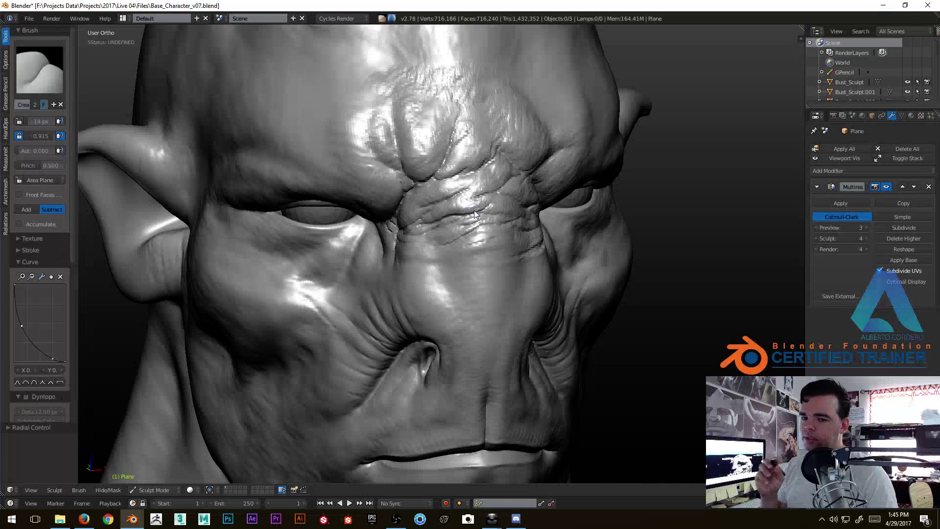
scroll(451, 268, down, 2)
middle_drag(451, 268, 415, 281)
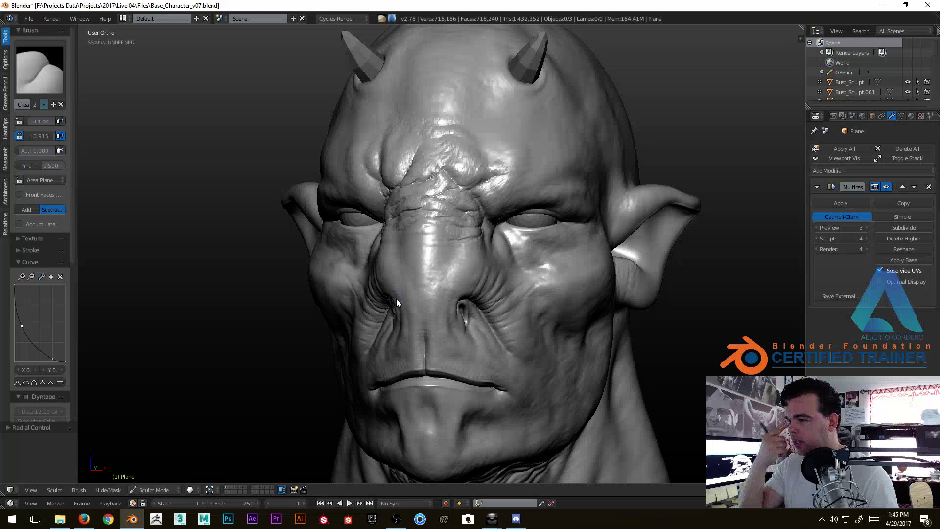
mouse_move(464, 209)
middle_down()
mouse_move(462, 177)
mouse_move(448, 219)
middle_up()
mouse_move(469, 299)
middle_down()
mouse_move(436, 312)
mouse_move(472, 193)
middle_up()
scroll(472, 192, down, 3)
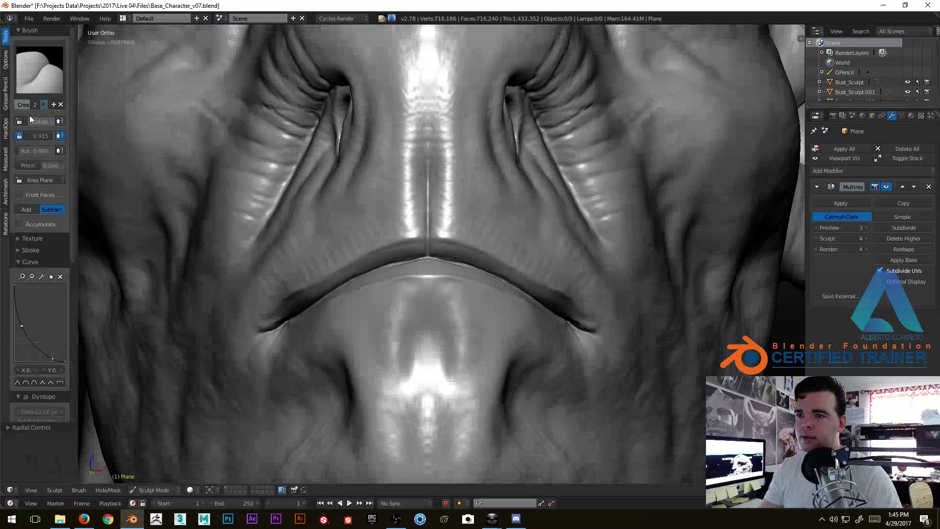
Bring up the Grease Pencil settings and add a new colour to GP_Palette.
click(4, 101)
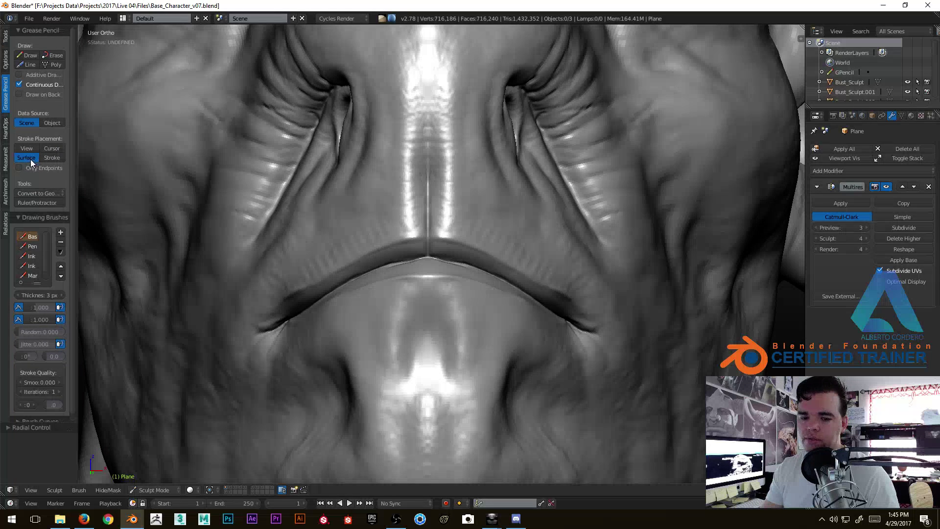
middle_drag(484, 210, 471, 212)
key(d)
click(508, 162)
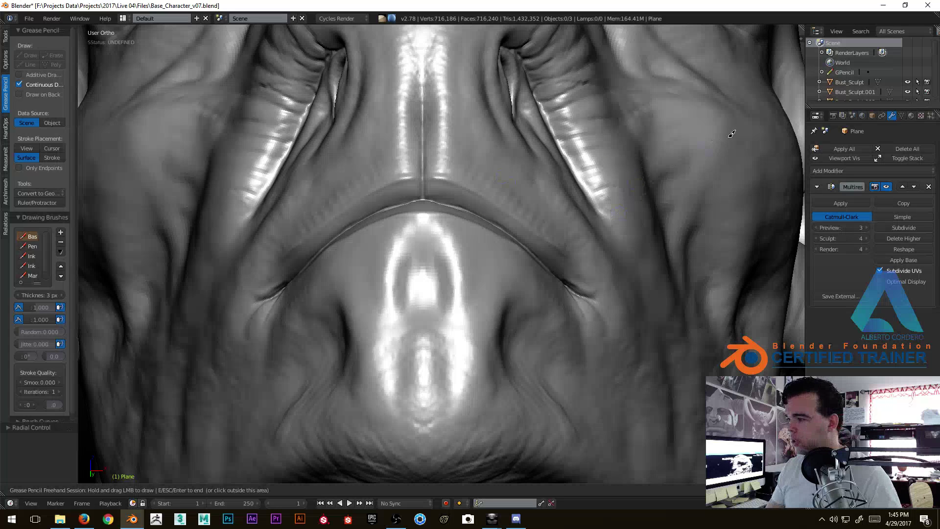
key(Escape)
key(n)
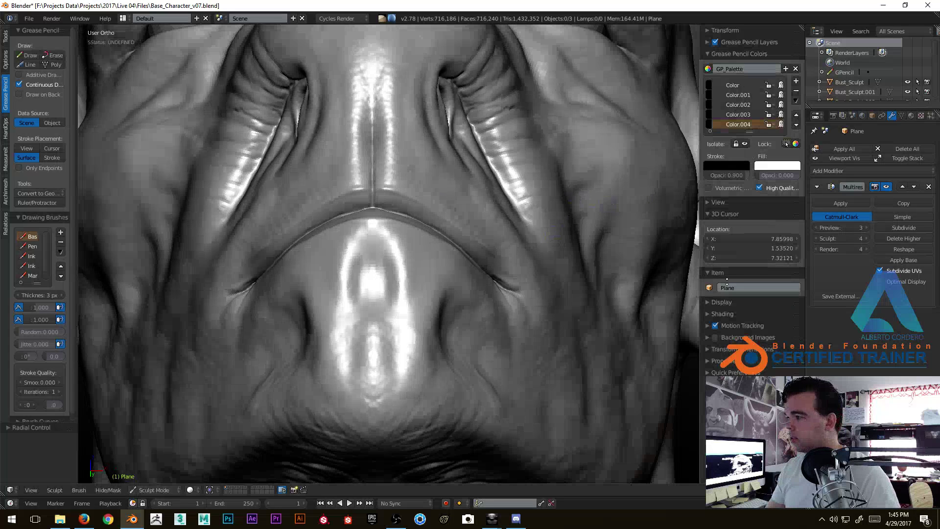
click(797, 85)
key(n)
Try a surface-placed Grease Pencil line across the mouth below the creature's left nostril, and erase it.
middle_drag(453, 197, 452, 203)
key(d)
drag(468, 317, 525, 185)
middle_drag(571, 188, 490, 226)
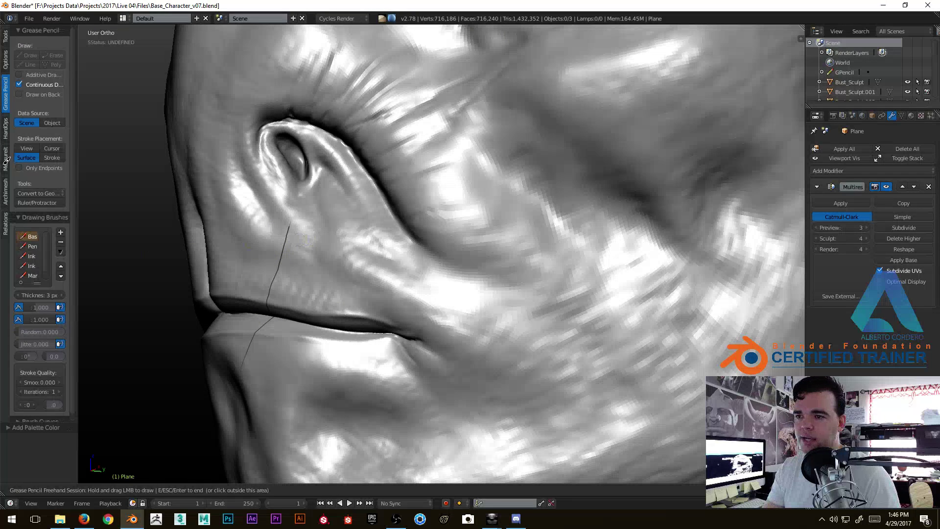
mouse_move(313, 230)
middle_down()
mouse_move(349, 214)
mouse_move(357, 221)
middle_up()
mouse_move(357, 220)
right_down()
mouse_move(414, 199)
mouse_move(398, 263)
mouse_move(357, 304)
mouse_move(370, 301)
mouse_move(373, 280)
right_up()
Set the stroke placement to View and sketch several trial lines across the lips below the creature's left nostril.
click(27, 148)
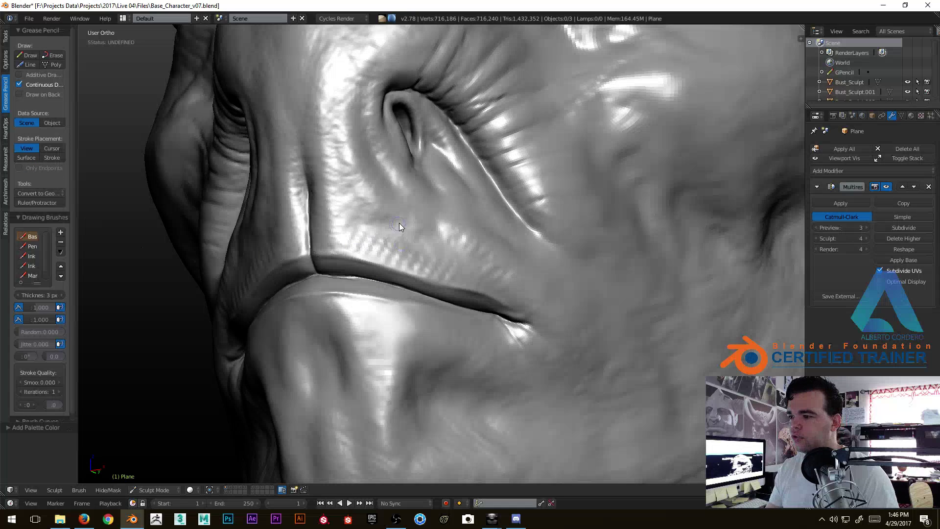
mouse_move(378, 298)
mouse_down()
mouse_move(397, 252)
mouse_move(398, 191)
mouse_up()
mouse_move(385, 326)
mouse_down()
mouse_move(377, 296)
mouse_move(374, 343)
mouse_move(373, 206)
mouse_move(375, 274)
mouse_move(431, 203)
mouse_up()
mouse_move(398, 273)
mouse_down()
mouse_move(448, 221)
mouse_move(386, 298)
mouse_move(407, 371)
mouse_move(373, 299)
mouse_move(358, 344)
mouse_up()
mouse_move(440, 183)
middle_down()
mouse_move(424, 207)
mouse_move(390, 218)
mouse_move(441, 216)
mouse_move(428, 215)
mouse_move(424, 200)
middle_up()
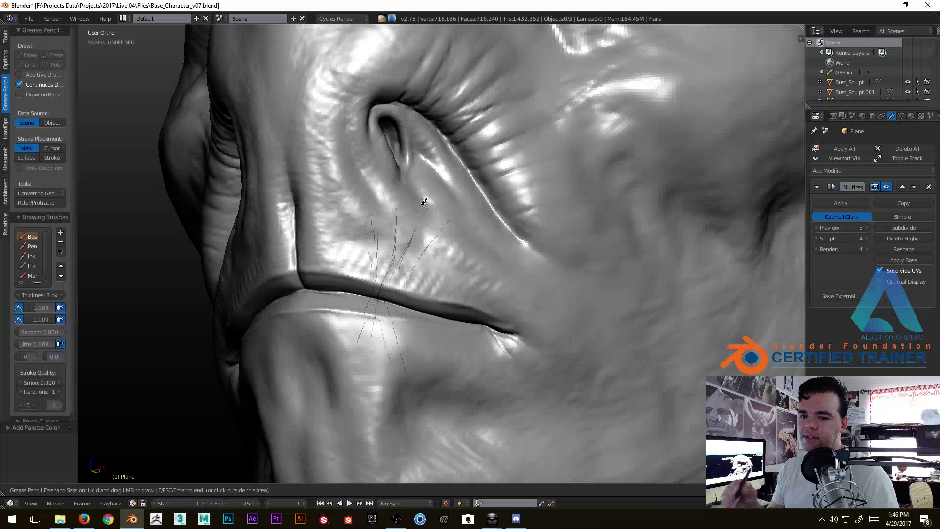
mouse_move(361, 230)
middle_down()
mouse_move(372, 231)
mouse_move(363, 231)
middle_up()
Set the stroke placement back to Surface and erase the trial lines across the mouth.
click(28, 157)
click(29, 157)
key(d)
mouse_move(375, 209)
right_down()
mouse_move(368, 241)
mouse_move(393, 237)
mouse_move(370, 318)
mouse_move(375, 337)
mouse_move(399, 325)
mouse_move(416, 258)
right_up()
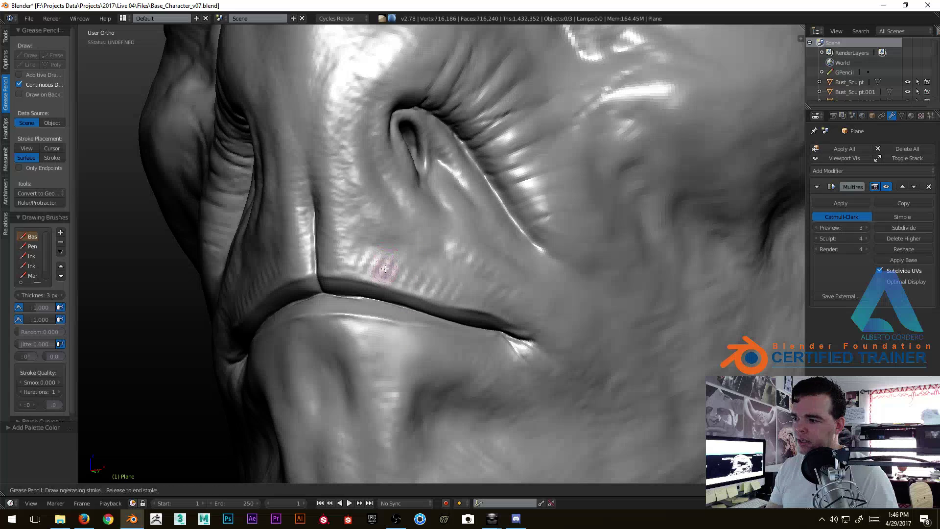
key(Escape)
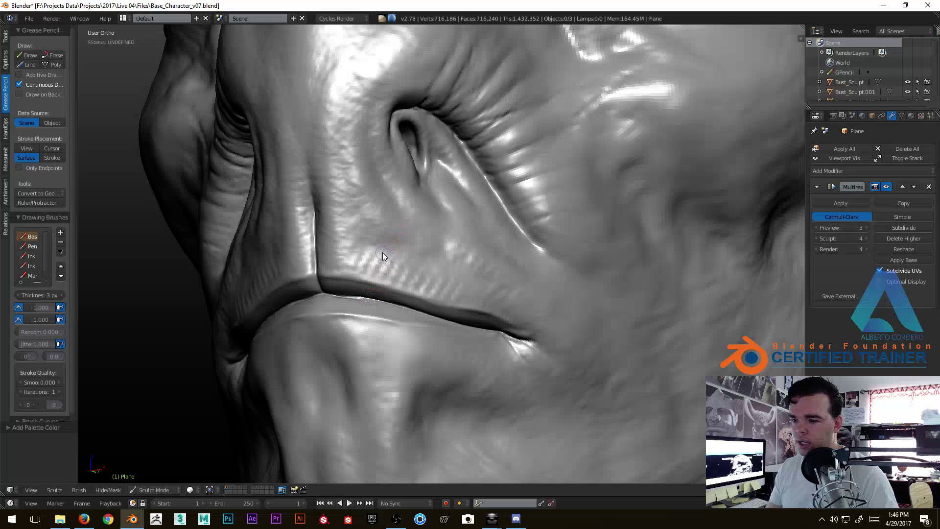
Sketch surface-placed Grease Pencil guide lines across the lips below the creature's left nostril.
key(d)
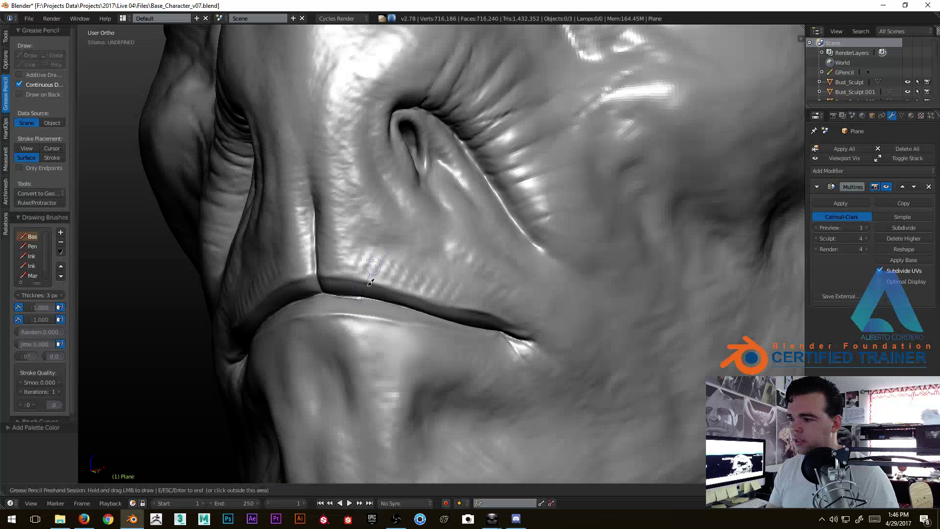
mouse_move(378, 230)
mouse_down()
mouse_move(366, 285)
mouse_move(384, 401)
mouse_up()
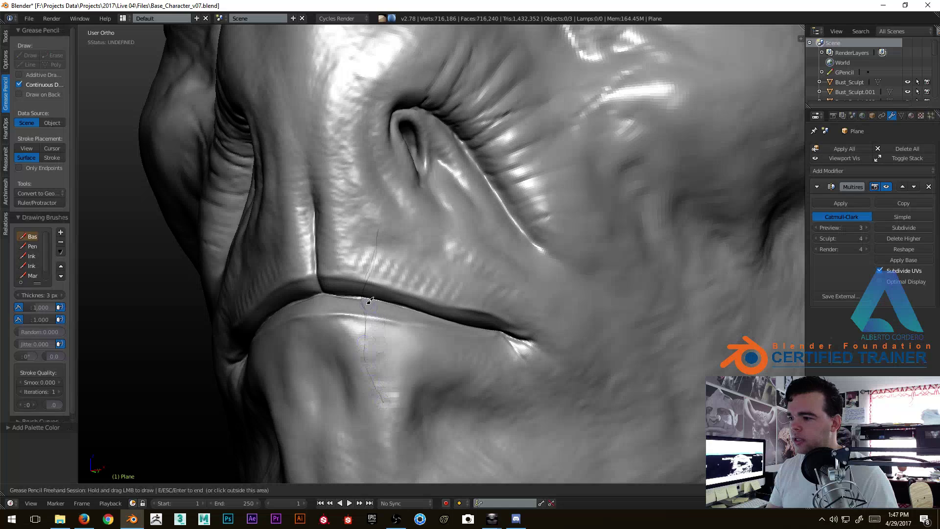
drag(390, 249, 385, 199)
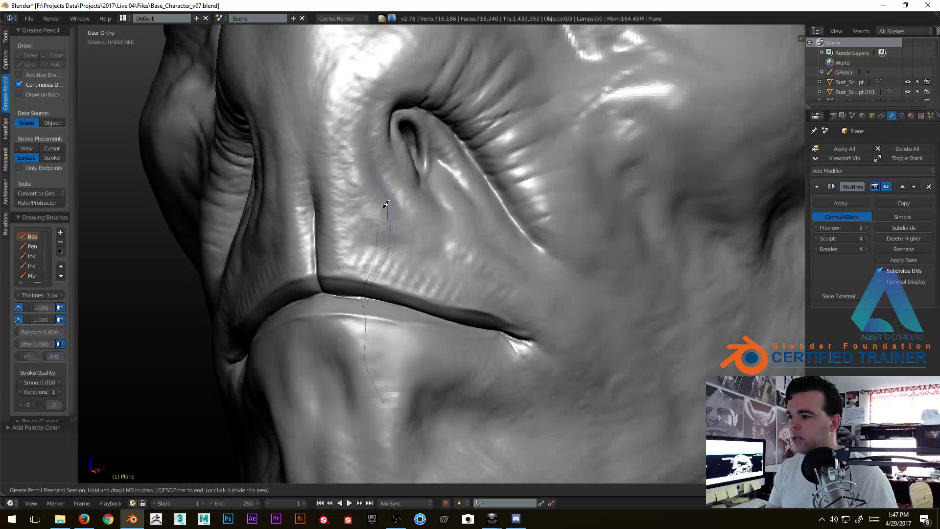
mouse_move(383, 259)
mouse_down()
mouse_move(384, 300)
mouse_move(400, 259)
mouse_up()
mouse_move(390, 298)
mouse_down()
mouse_move(373, 309)
mouse_move(374, 335)
mouse_up()
drag(364, 295, 369, 248)
mouse_move(399, 236)
middle_down()
mouse_move(360, 244)
mouse_move(430, 225)
mouse_move(448, 201)
mouse_move(495, 181)
mouse_move(487, 200)
mouse_move(488, 165)
mouse_move(475, 206)
mouse_move(453, 212)
middle_up()
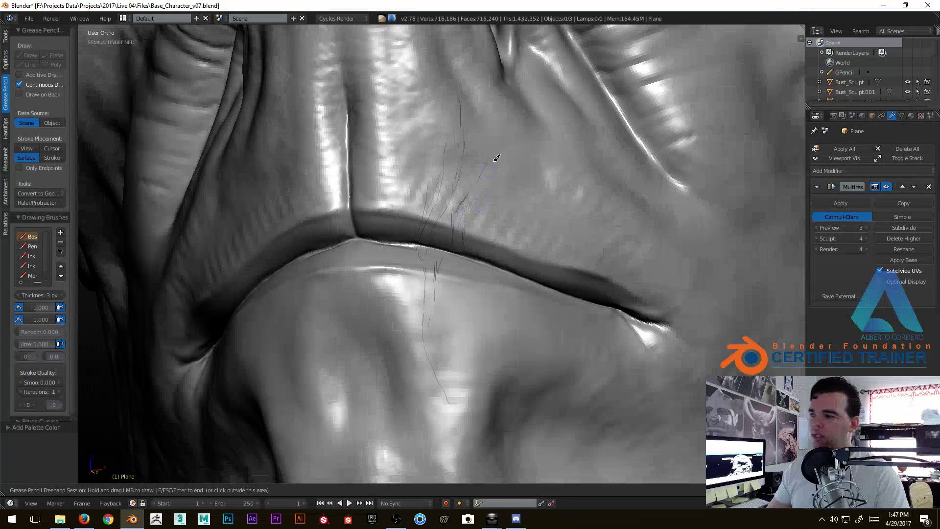
Erase the Grease Pencil guide lines around the mouth and end the drawing session.
drag(456, 92, 456, 101)
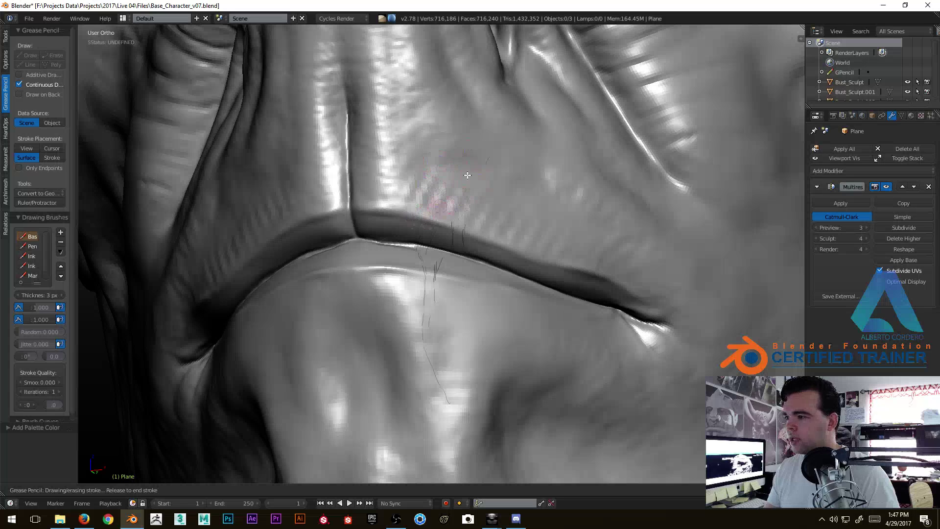
mouse_move(422, 231)
mouse_down()
mouse_move(424, 300)
mouse_move(429, 294)
mouse_move(441, 345)
mouse_move(436, 400)
mouse_up()
mouse_move(400, 263)
middle_down()
mouse_move(390, 244)
mouse_move(415, 211)
mouse_move(407, 190)
middle_up()
key(Escape)
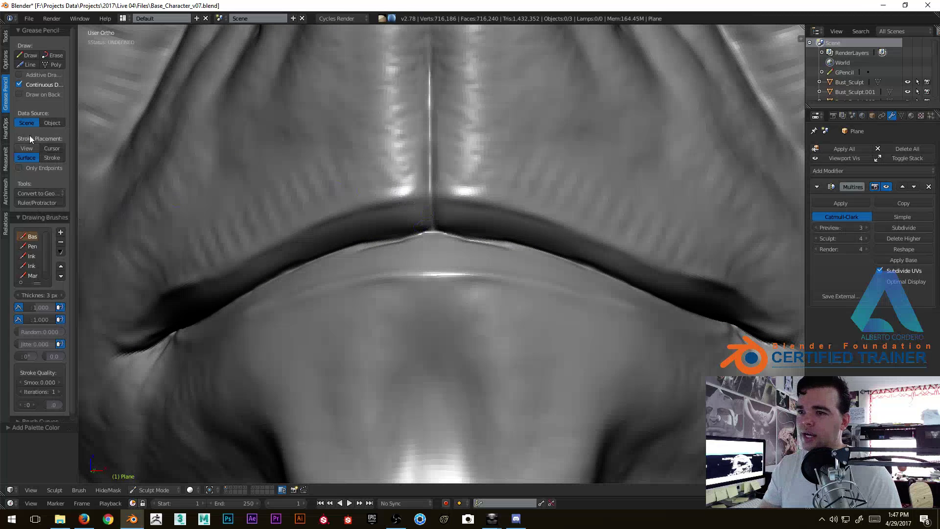
Bring back the sculpt brush settings and enable mirroring on the X axis.
click(5, 41)
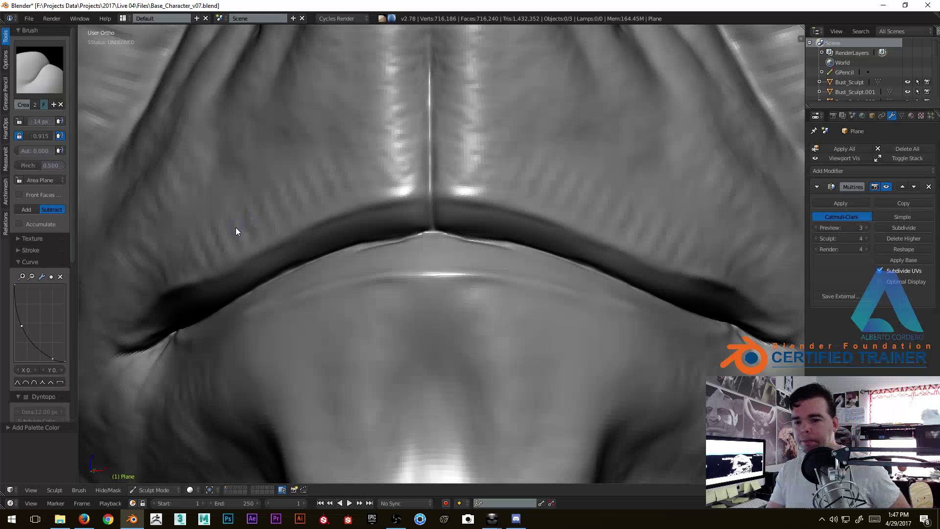
shift+middle_drag(423, 221, 450, 155)
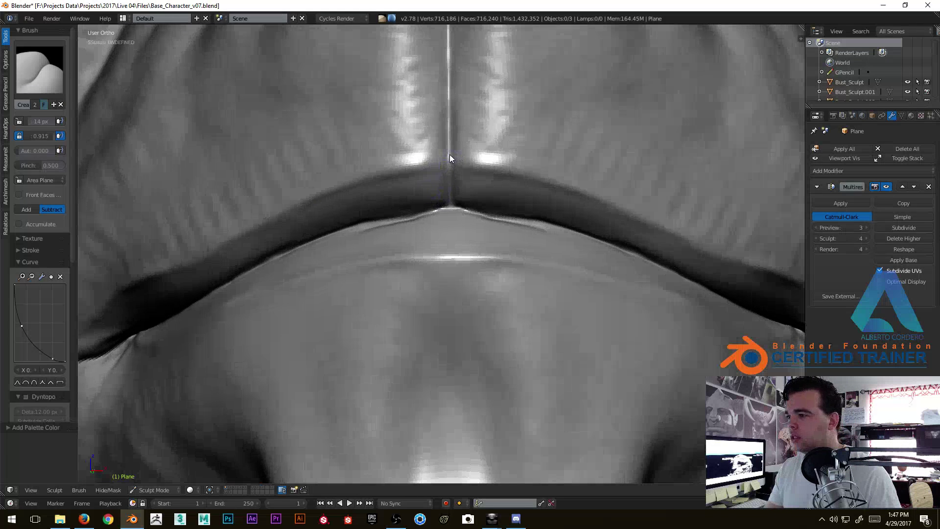
drag(451, 189, 486, 169)
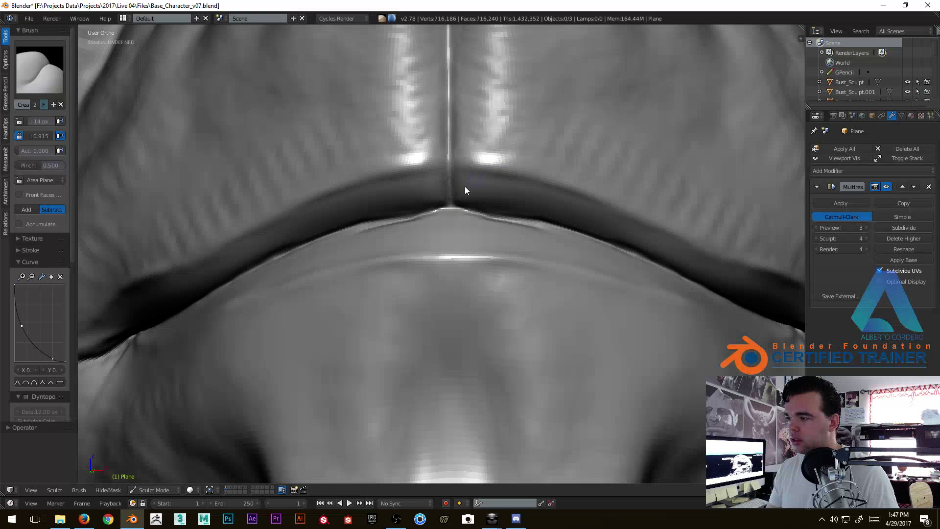
scroll(23, 194, down, 8)
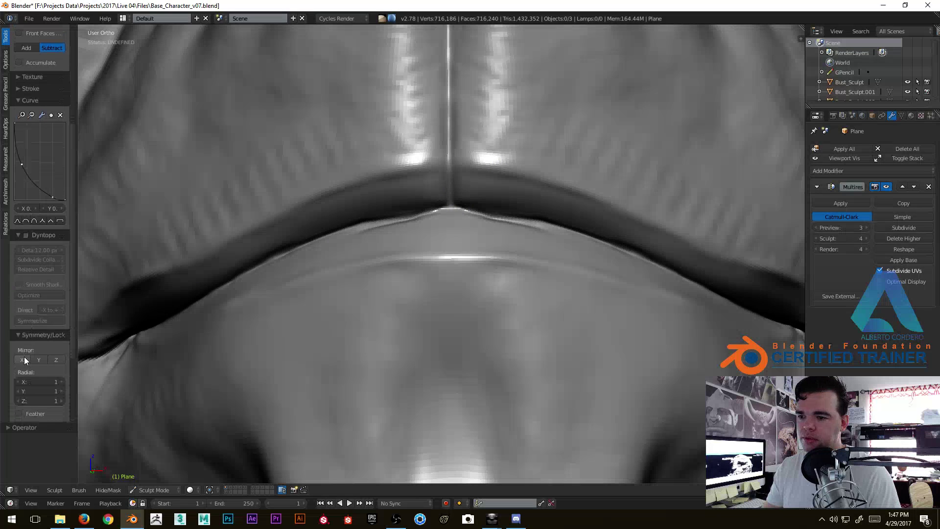
scroll(451, 141, up, 2)
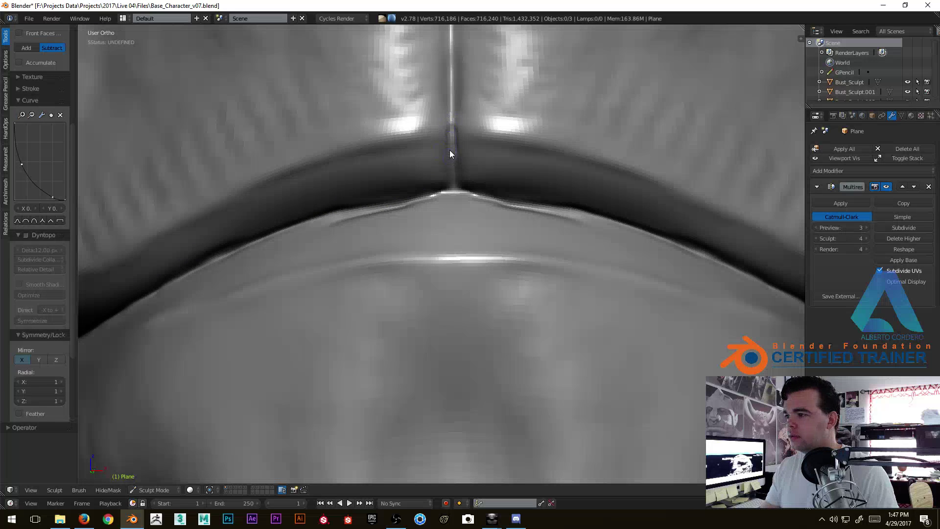
Resize the Crease brush and carve the central groove of the upper lip and the lower lip's edge along the mouth line.
key(f)
click(516, 147)
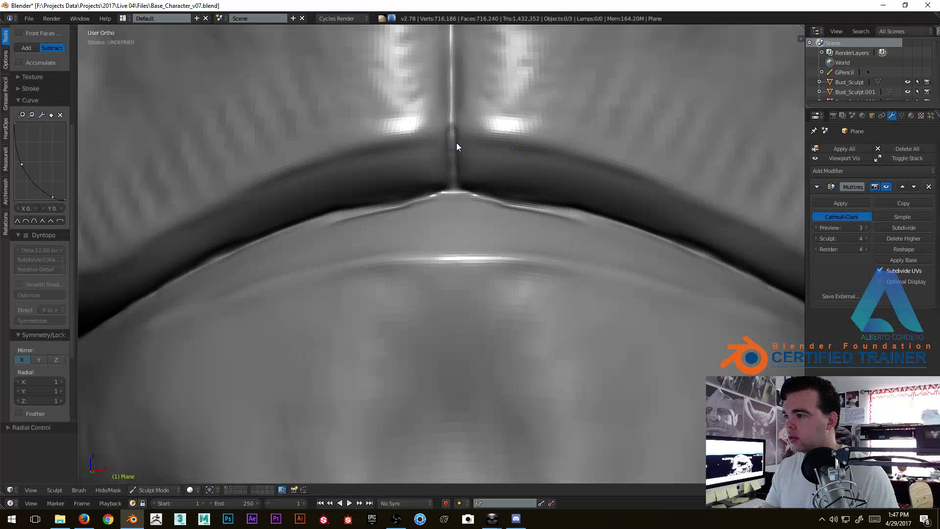
scroll(469, 184, down, 2)
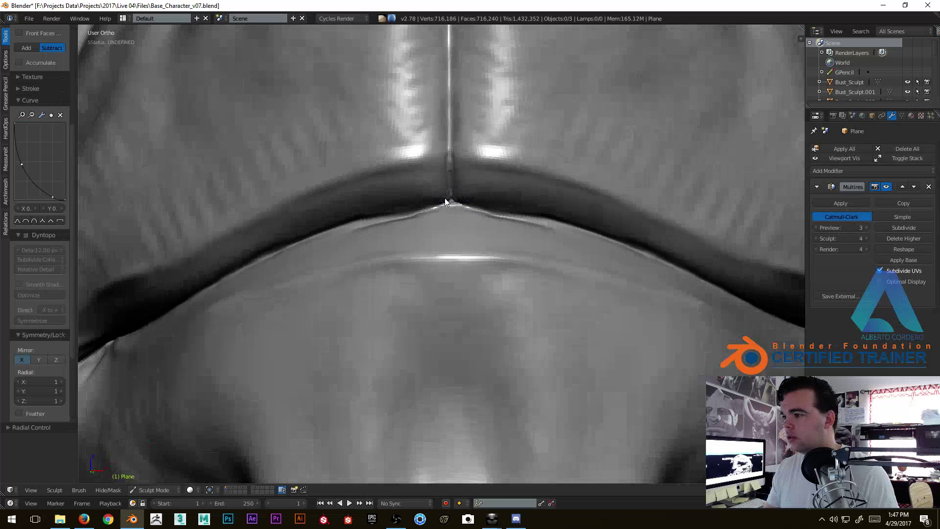
middle_drag(425, 208, 477, 210)
drag(486, 207, 431, 216)
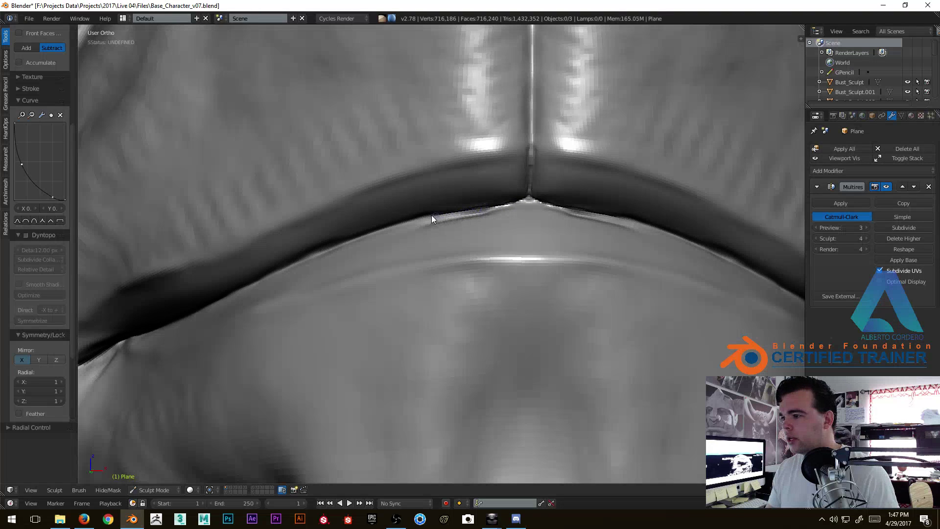
Lower the Multires modifier's sculpt level to 3.
scroll(469, 194, down, 3)
click(815, 239)
scroll(480, 186, up, 4)
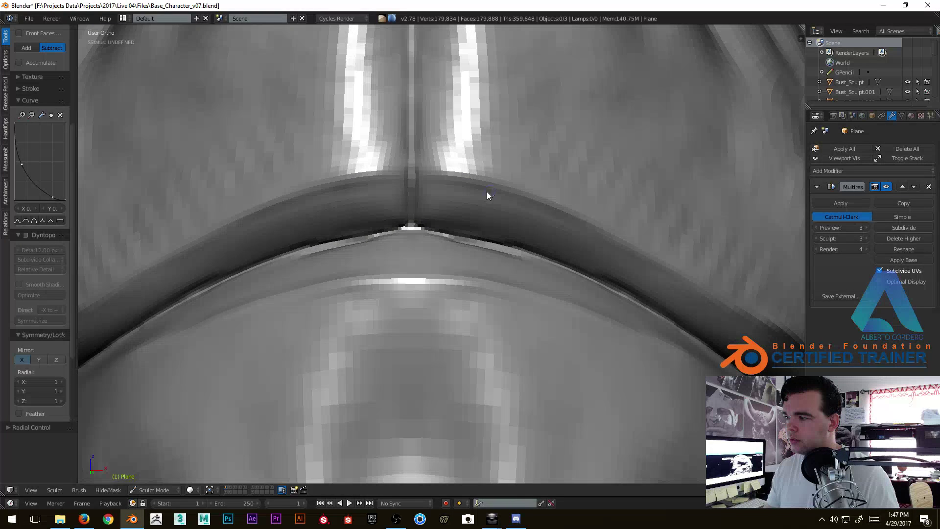
mouse_move(487, 192)
middle_down()
mouse_move(476, 145)
mouse_move(428, 233)
mouse_move(442, 172)
middle_up()
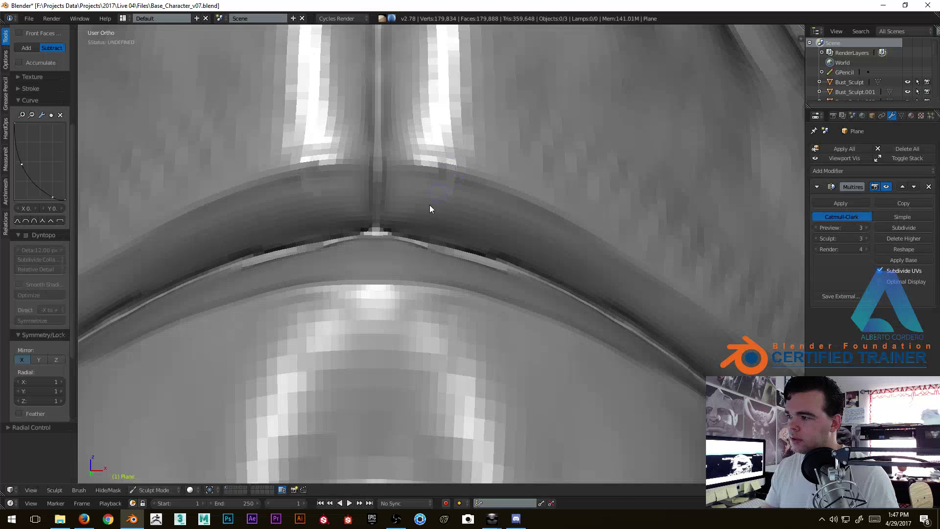
Examine the mouth, nose, cheeks and side of the head from several angles.
middle_drag(467, 102, 440, 145)
scroll(435, 219, down, 5)
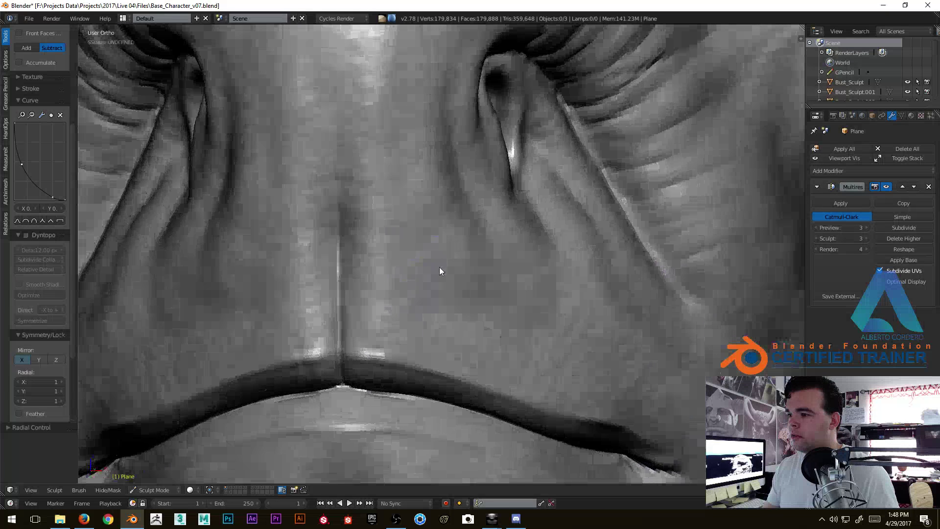
scroll(439, 266, up, 5)
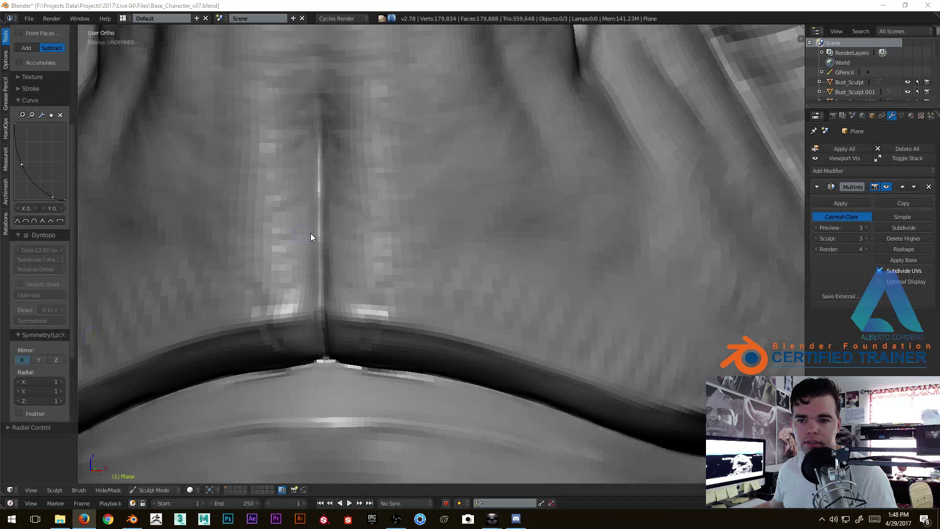
middle_drag(310, 233, 326, 207)
scroll(419, 190, down, 5)
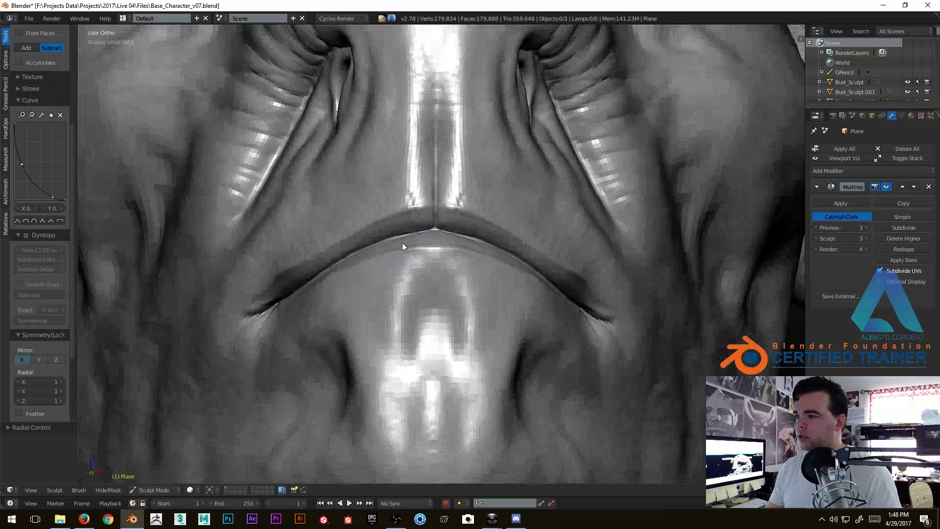
scroll(399, 242, up, 2)
middle_drag(498, 116, 479, 87)
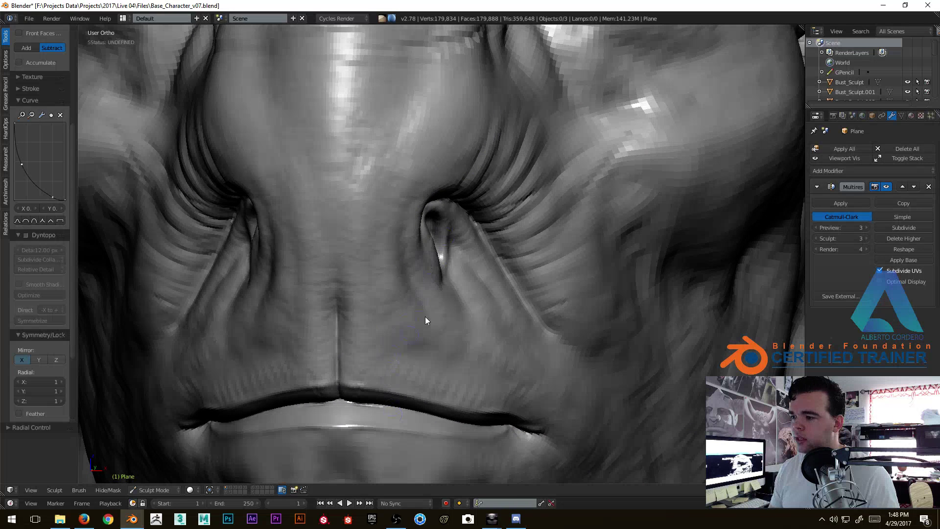
middle_drag(424, 324, 428, 291)
mouse_move(354, 358)
middle_down()
mouse_move(358, 231)
mouse_move(353, 257)
mouse_move(362, 243)
middle_up()
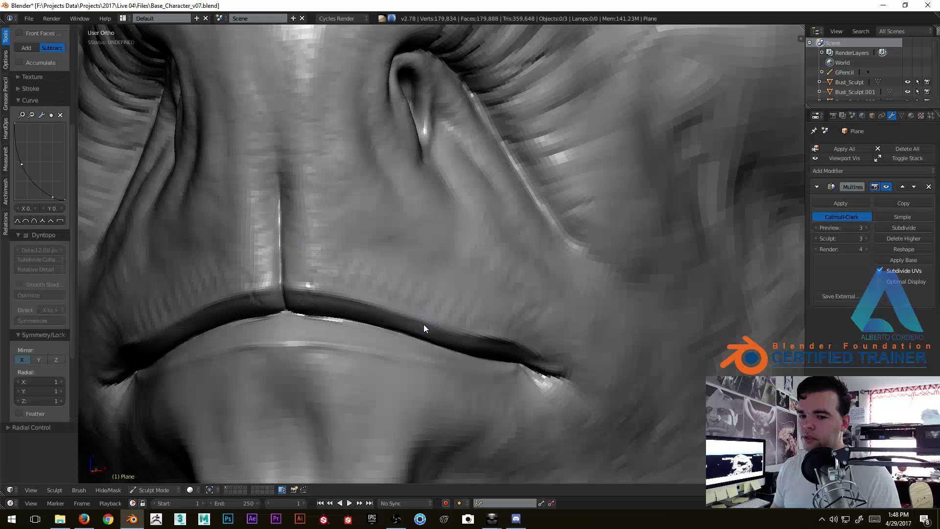
mouse_move(424, 326)
middle_down()
mouse_move(459, 196)
mouse_move(425, 224)
mouse_move(429, 214)
mouse_move(430, 248)
middle_up()
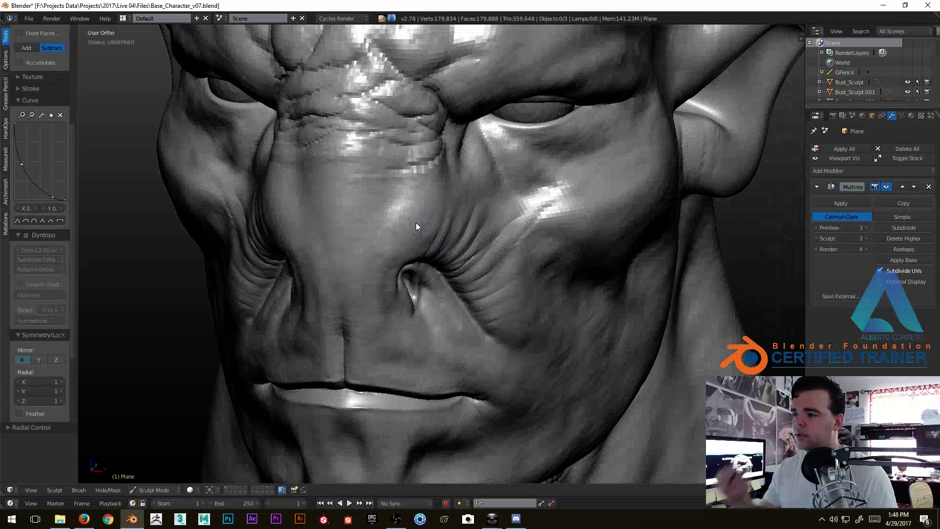
mouse_move(342, 228)
middle_down()
mouse_move(413, 142)
mouse_move(387, 161)
middle_up()
middle_drag(356, 296, 391, 182)
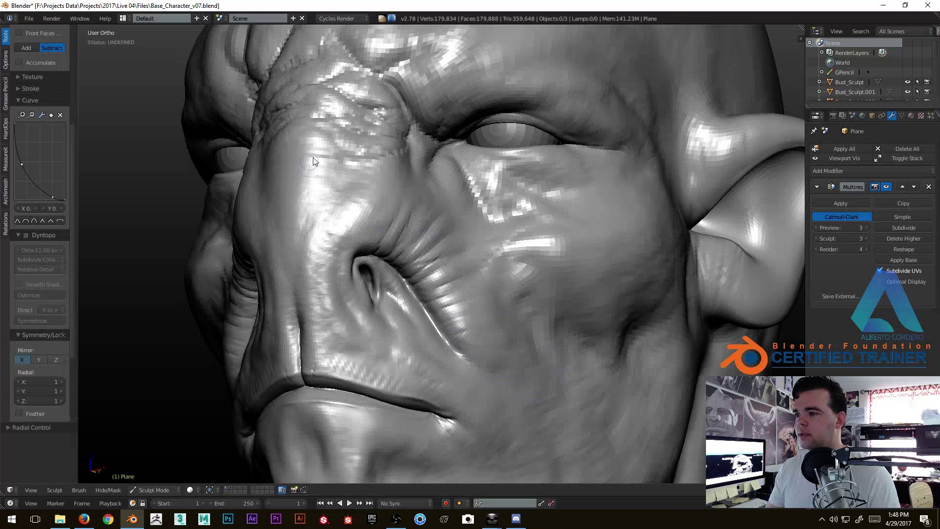
shift+middle_drag(457, 319, 456, 281)
middle_drag(442, 349, 421, 252)
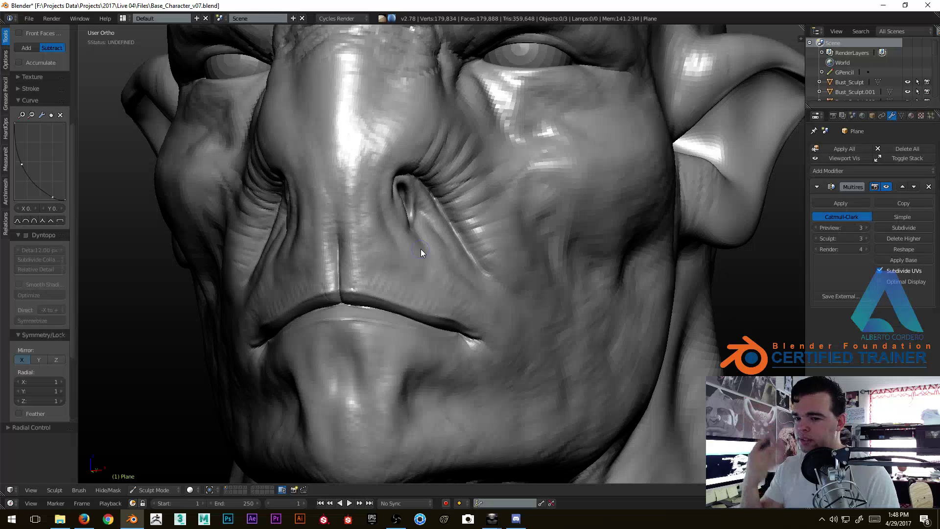
mouse_move(421, 249)
middle_down()
mouse_move(394, 280)
mouse_move(418, 221)
mouse_move(403, 260)
mouse_move(469, 207)
mouse_move(477, 223)
mouse_move(406, 247)
middle_up()
mouse_move(509, 245)
middle_down()
mouse_move(525, 234)
mouse_move(445, 235)
mouse_move(453, 201)
mouse_move(472, 214)
mouse_move(449, 222)
mouse_move(464, 175)
mouse_move(455, 227)
mouse_move(398, 205)
middle_up()
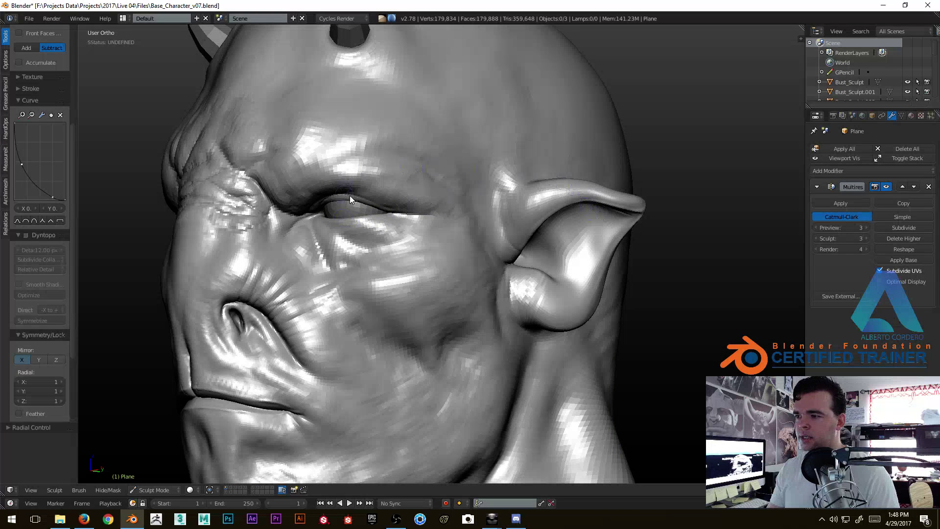
mouse_move(348, 193)
middle_down()
mouse_move(346, 179)
mouse_move(399, 208)
middle_up()
mouse_move(554, 175)
middle_down()
mouse_move(413, 249)
mouse_move(457, 239)
mouse_move(447, 198)
middle_up()
Isolate the ear by lasso-masking it from the right side view, inverting the mask and hiding the rest of the head.
key(KP_3)
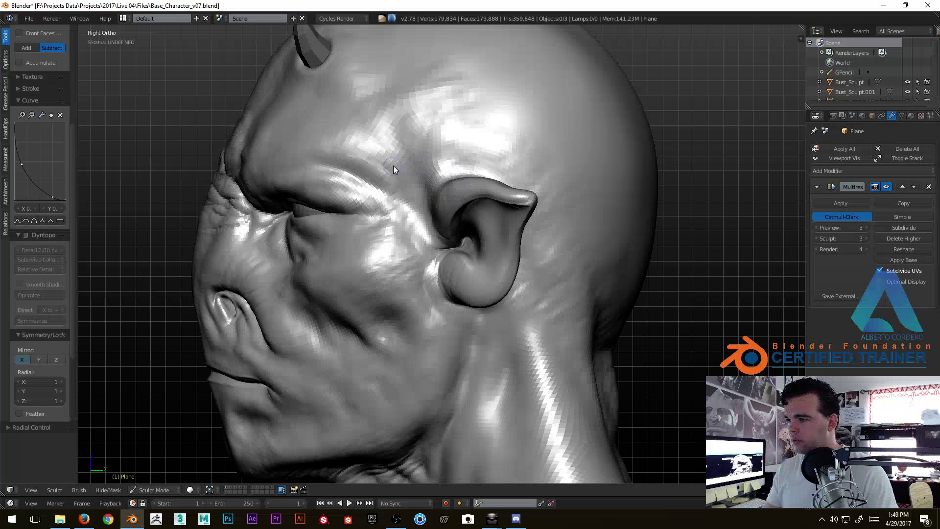
mouse_move(392, 216)
mouse_down()
mouse_move(413, 298)
mouse_move(483, 330)
mouse_move(549, 273)
mouse_move(550, 191)
mouse_move(505, 157)
mouse_move(465, 148)
mouse_up()
mouse_move(466, 148)
middle_down()
mouse_move(357, 204)
mouse_move(457, 197)
mouse_move(449, 182)
middle_up()
key(ctrl+i)
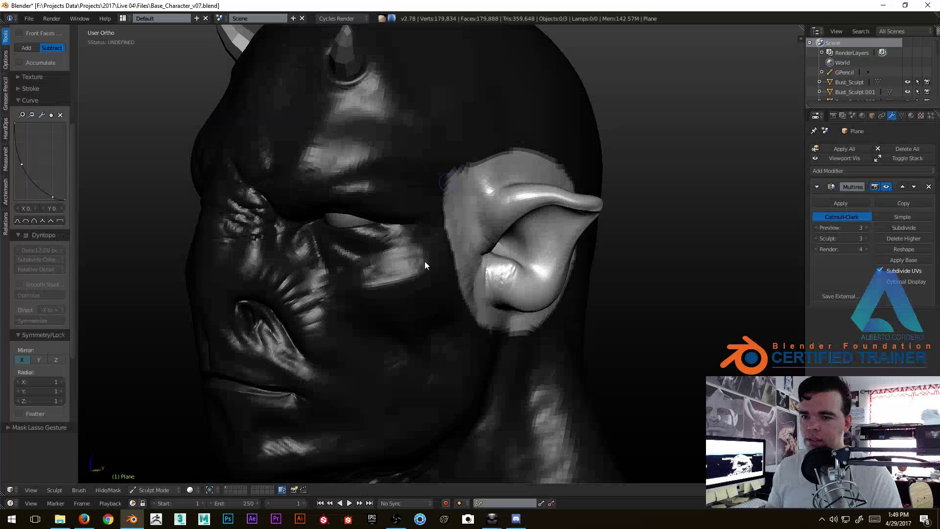
click(113, 490)
click(122, 448)
With a resized Clay brush, build up the small fold at the front of the ear opening.
middle_drag(266, 311, 434, 212)
scroll(434, 213, up, 5)
middle_drag(462, 151, 375, 228)
scroll(375, 228, up, 5)
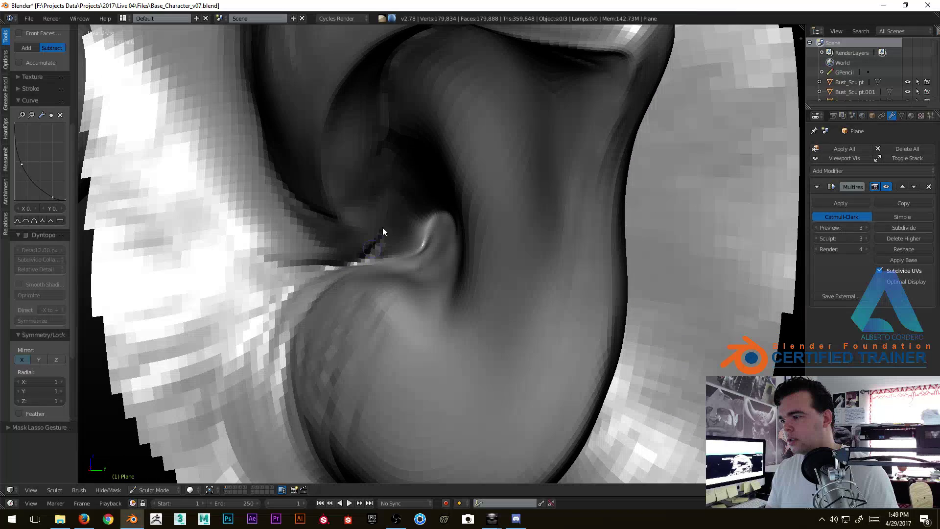
mouse_move(371, 206)
middle_down()
mouse_move(384, 245)
mouse_move(363, 237)
mouse_move(370, 237)
middle_up()
key(c)
key(f)
click(395, 241)
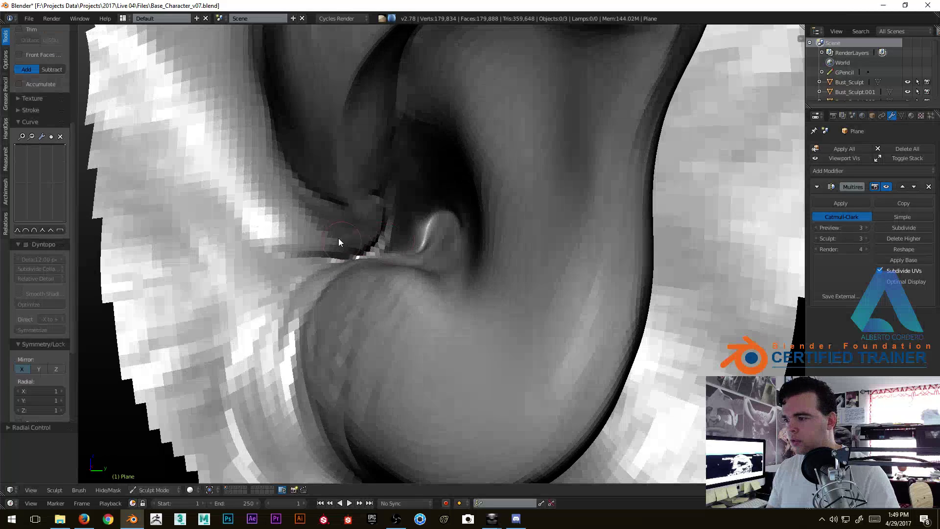
mouse_move(337, 227)
mouse_down()
mouse_move(348, 216)
mouse_move(346, 253)
mouse_up()
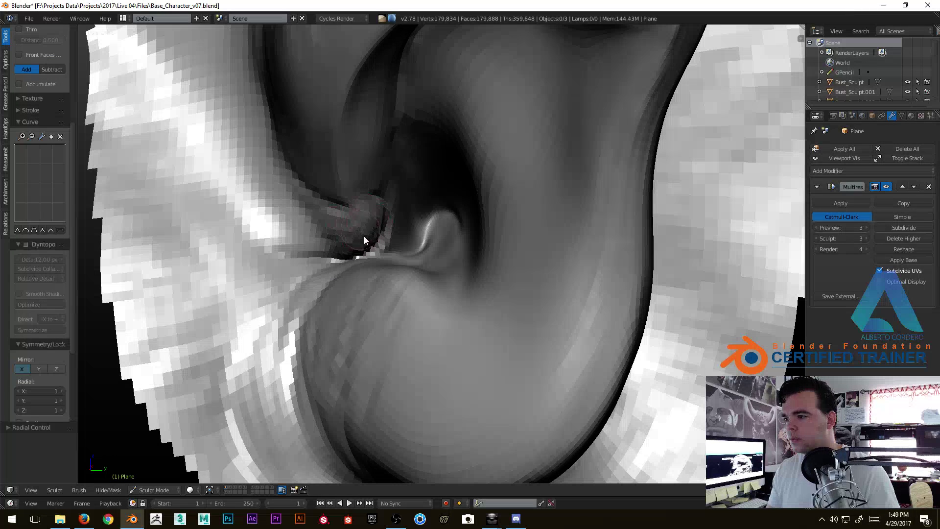
middle_drag(360, 235, 406, 237)
drag(371, 223, 335, 205)
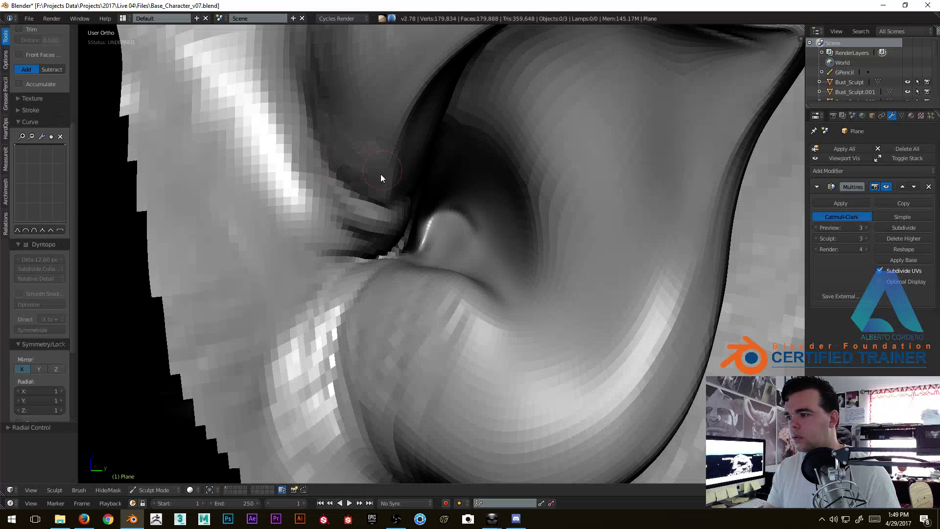
Build up the inner wall beneath the upper ear rim, just above the small front fold.
middle_drag(386, 171, 342, 200)
drag(319, 124, 310, 169)
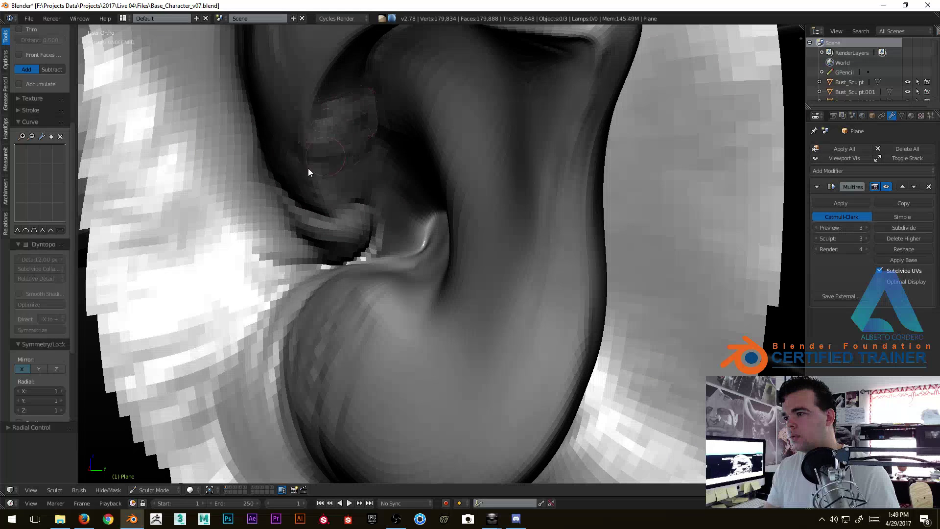
middle_drag(331, 207, 310, 207)
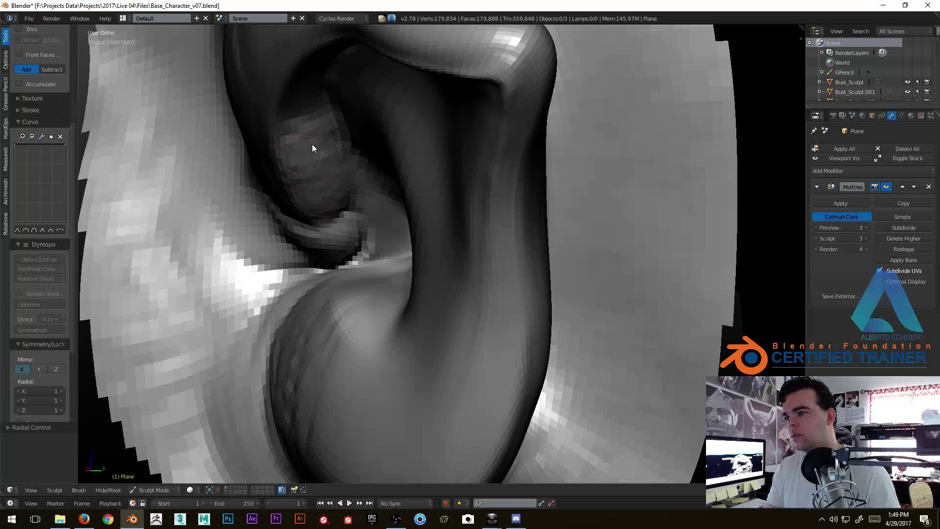
mouse_move(321, 182)
middle_down()
mouse_move(417, 185)
mouse_move(308, 251)
mouse_move(368, 228)
middle_up()
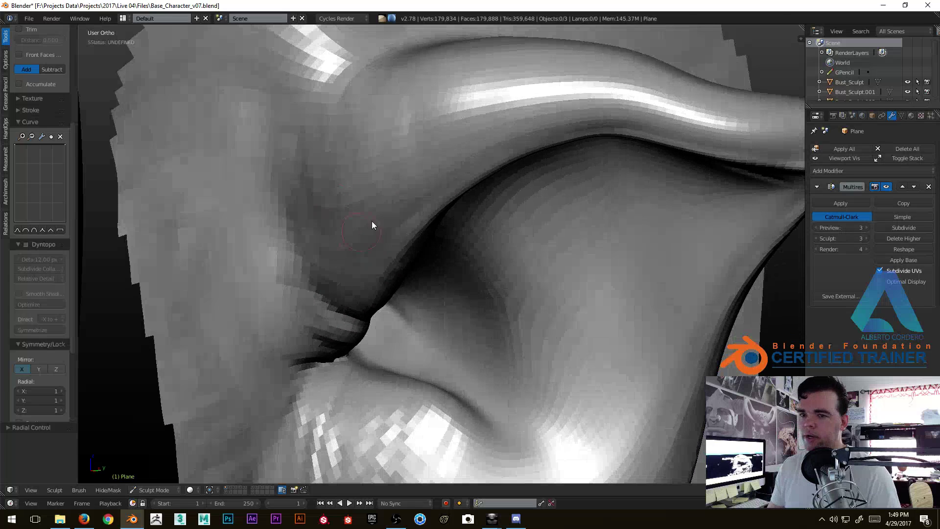
scroll(340, 237, up, 2)
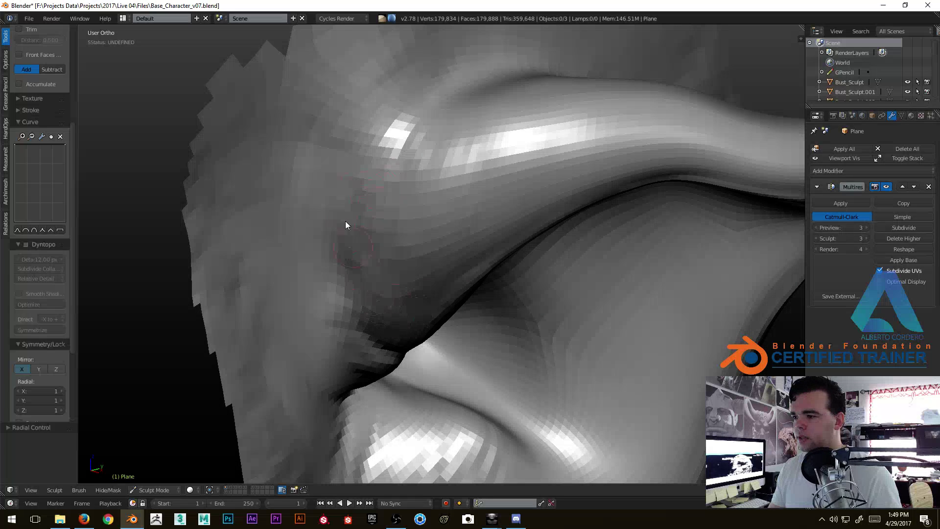
Sculpt the transition and crease where the ear's upper front root meets the side of the head.
middle_drag(336, 157, 348, 214)
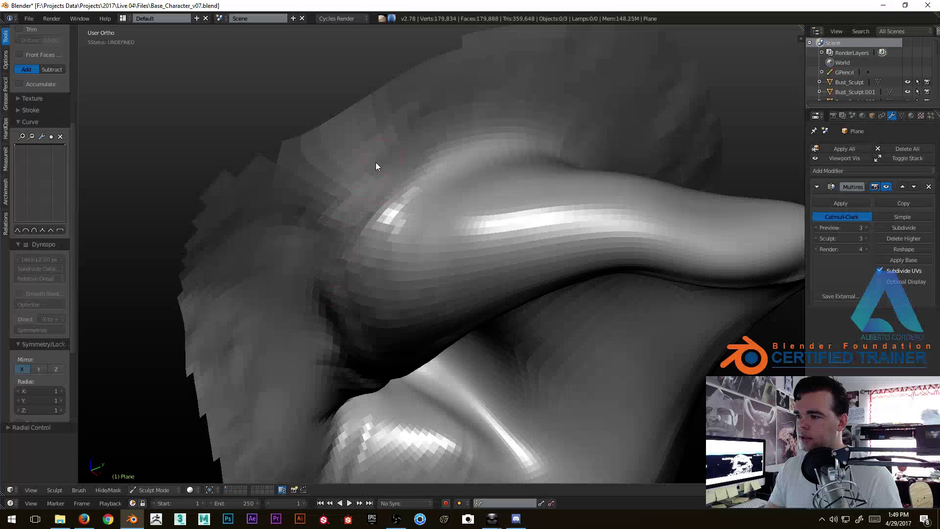
mouse_move(395, 189)
middle_down()
mouse_move(337, 255)
mouse_move(378, 246)
mouse_move(301, 247)
middle_up()
mouse_move(312, 325)
middle_down()
mouse_move(384, 246)
mouse_move(360, 298)
middle_up()
mouse_move(401, 267)
middle_down()
mouse_move(342, 225)
mouse_move(370, 279)
middle_up()
mouse_move(391, 336)
middle_down()
mouse_move(413, 259)
mouse_move(392, 294)
middle_up()
mouse_move(481, 312)
middle_down()
mouse_move(572, 201)
mouse_move(504, 177)
mouse_move(351, 273)
mouse_move(452, 239)
middle_up()
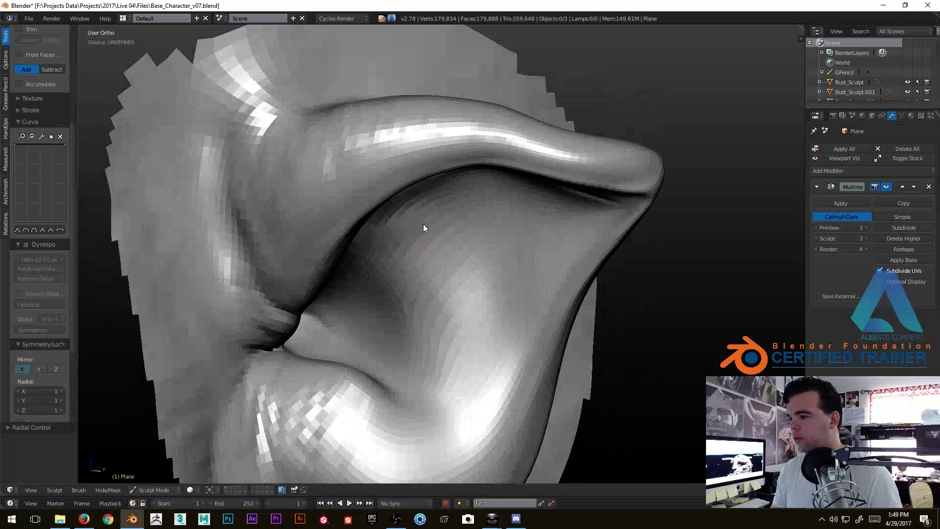
mouse_move(424, 311)
middle_down()
mouse_move(439, 241)
mouse_move(424, 260)
middle_up()
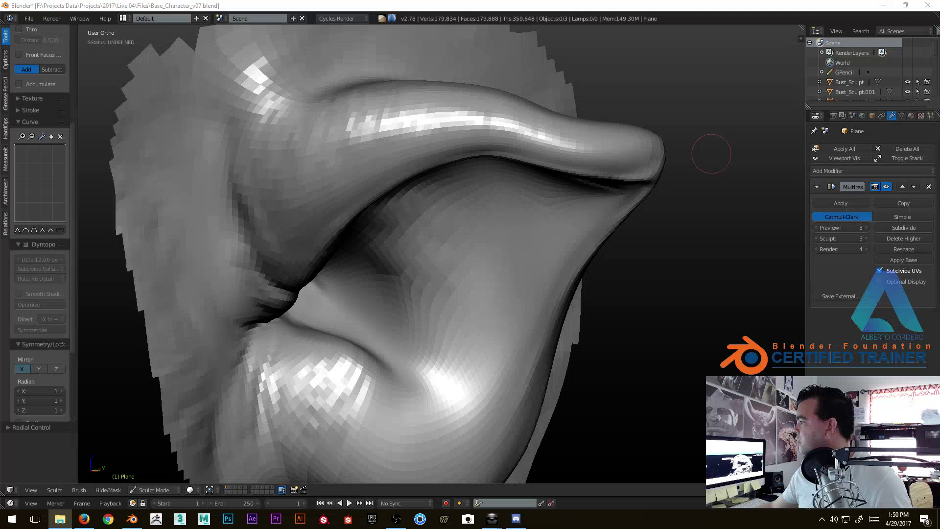
Hide the tool shelf to enlarge the 3D viewport.
click(347, 183)
mouse_move(346, 183)
middle_down()
mouse_move(398, 165)
mouse_move(377, 184)
mouse_move(375, 164)
middle_up()
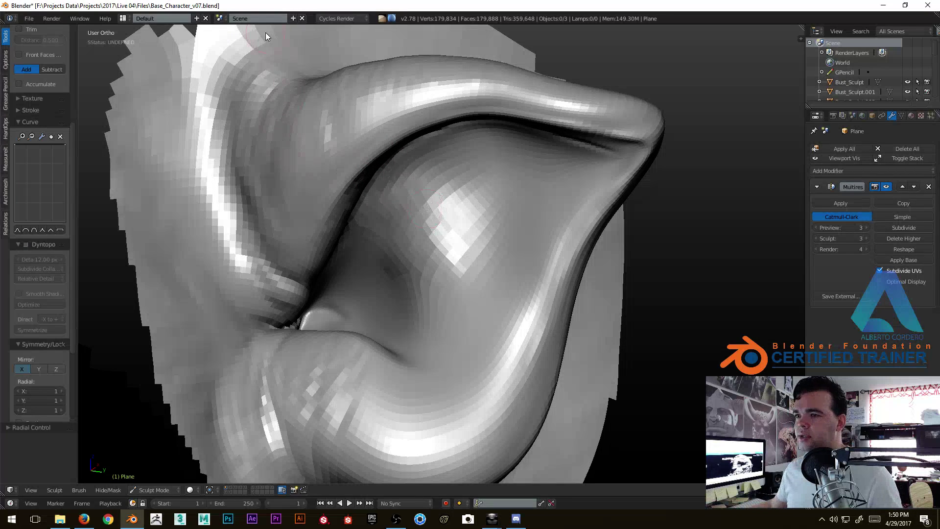
key(t)
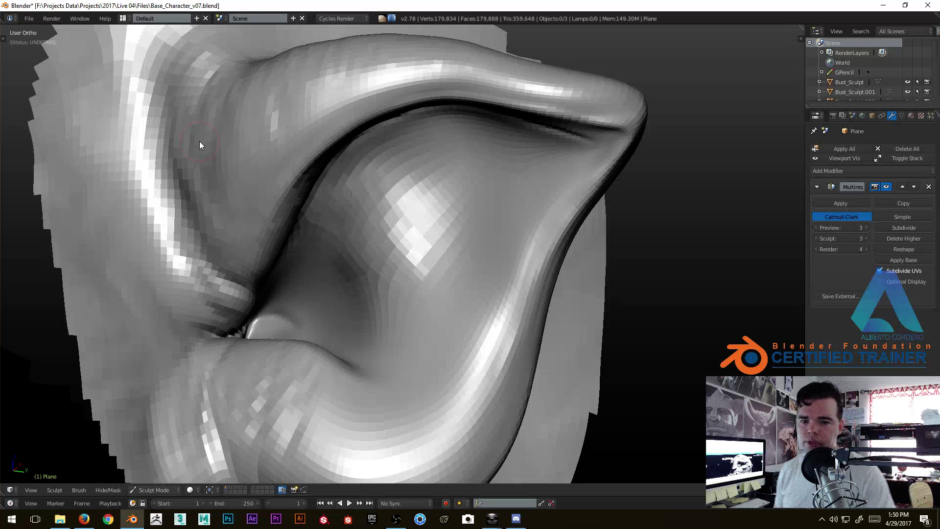
Build up the ridge behind the ear opening, extending it down toward the lower rim.
mouse_move(198, 141)
middle_down()
mouse_move(494, 220)
mouse_move(408, 222)
mouse_move(384, 198)
middle_up()
right_click(346, 200)
drag(376, 204, 346, 270)
mouse_move(346, 269)
middle_down()
mouse_move(401, 257)
mouse_move(389, 236)
middle_up()
key(Escape)
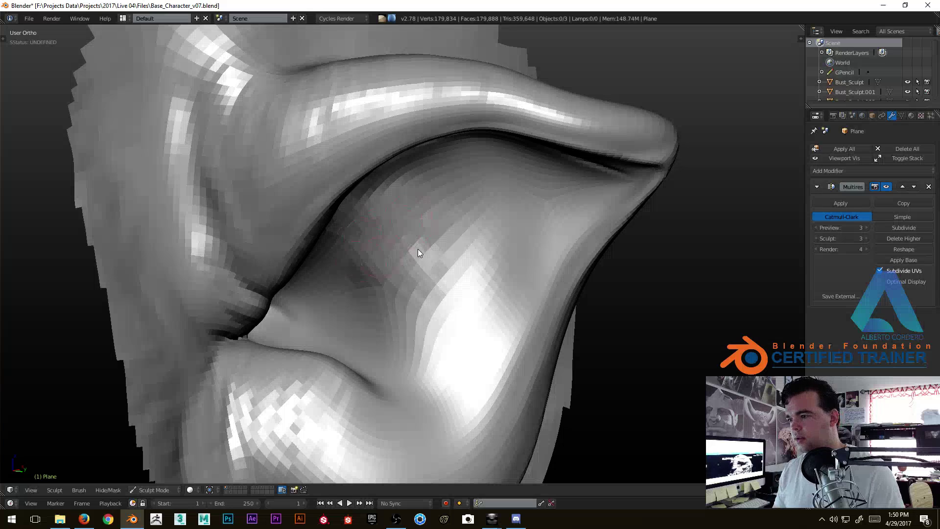
mouse_move(403, 338)
middle_down()
mouse_move(416, 278)
mouse_move(397, 281)
middle_up()
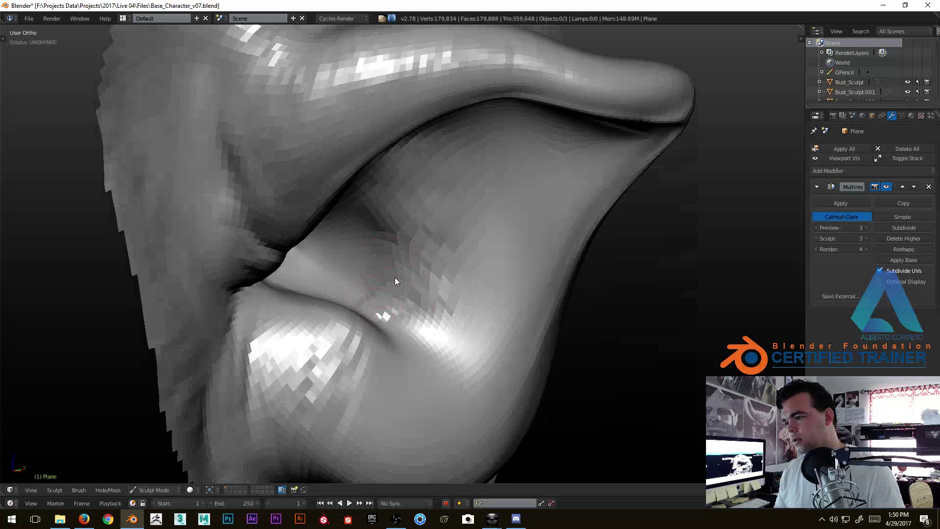
middle_drag(425, 248, 416, 260)
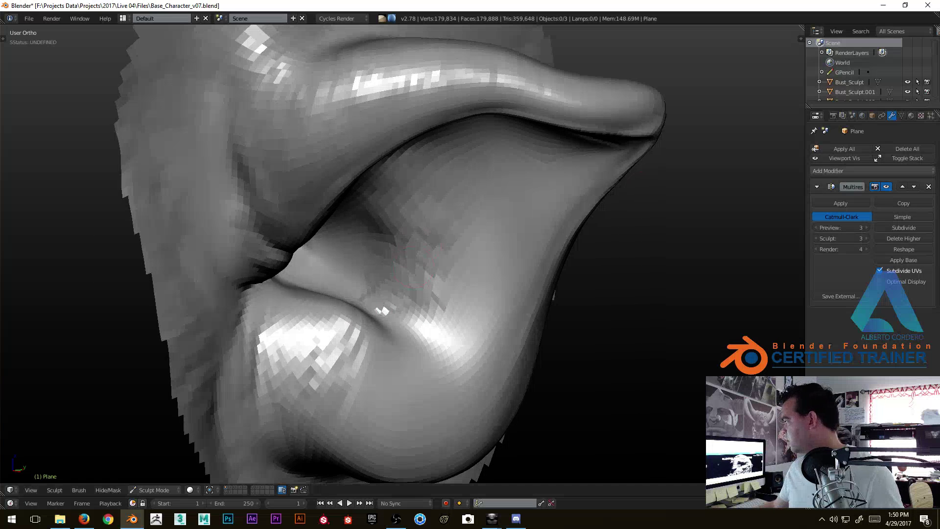
Consult the File Explorer window between views of the inner ear and return to the sculpt.
key(alt+Tab)
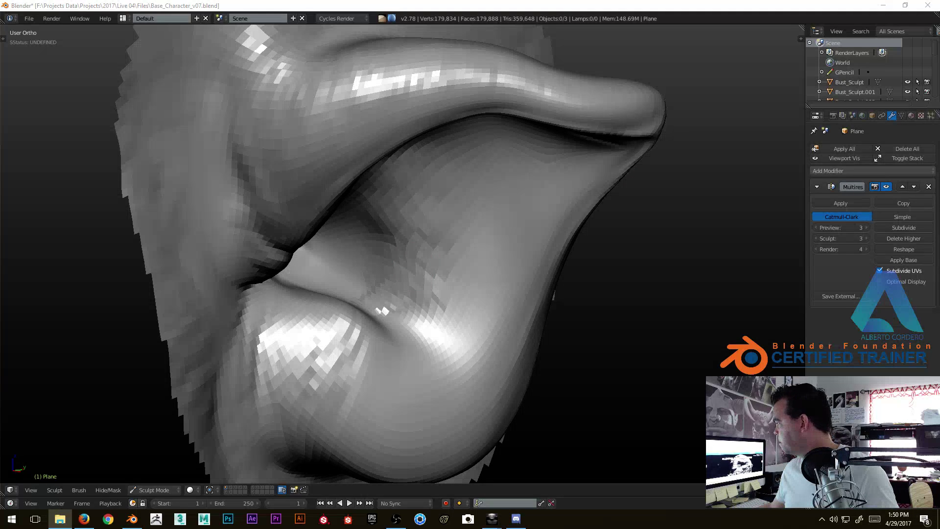
key(alt+Tab)
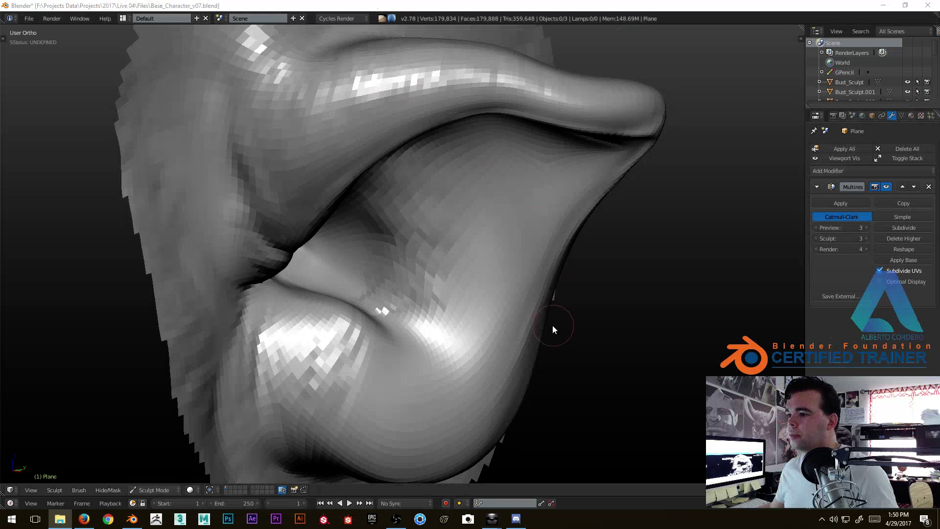
middle_drag(554, 325, 538, 307)
mouse_move(390, 269)
middle_down()
mouse_move(451, 242)
mouse_move(445, 231)
middle_up()
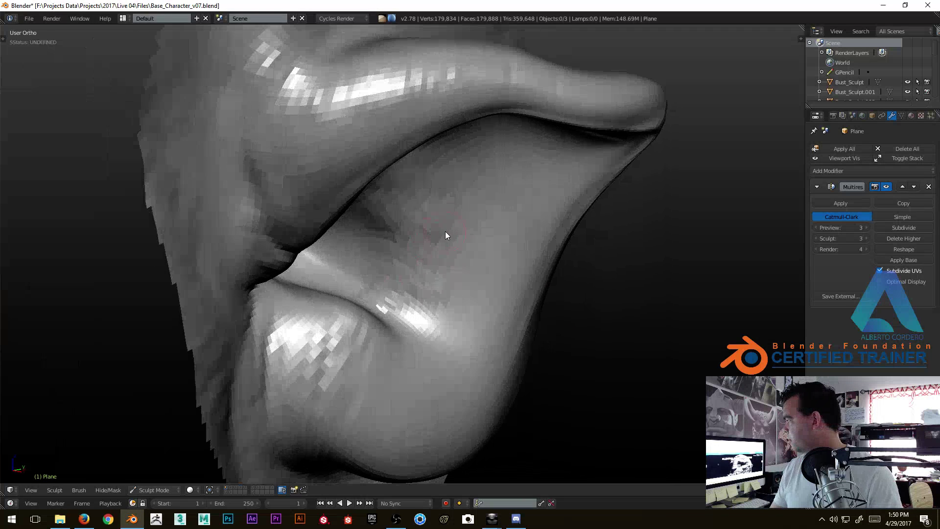
key(alt+Tab)
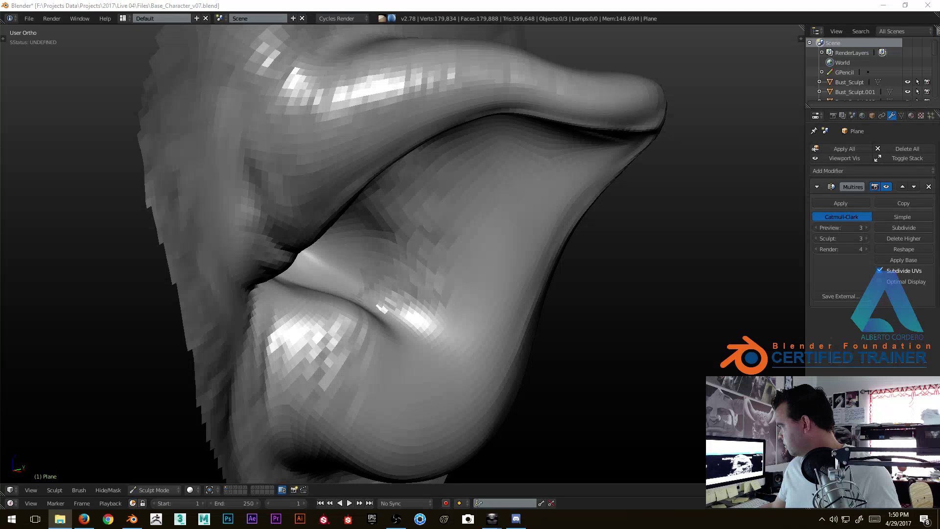
key(alt+Tab)
Shape the broad inner ear surface from behind the opening up toward the tip and down to the lower rim.
mouse_move(771, 162)
middle_down()
mouse_move(538, 132)
mouse_move(548, 127)
mouse_move(354, 208)
mouse_move(374, 140)
mouse_move(388, 153)
middle_up()
middle_drag(394, 260, 443, 245)
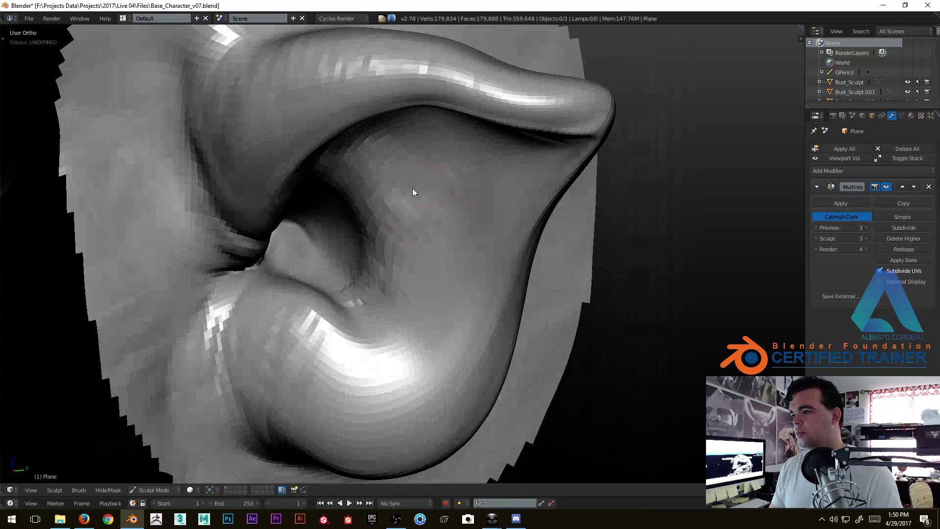
mouse_move(441, 126)
middle_down()
mouse_move(448, 176)
mouse_move(484, 161)
middle_up()
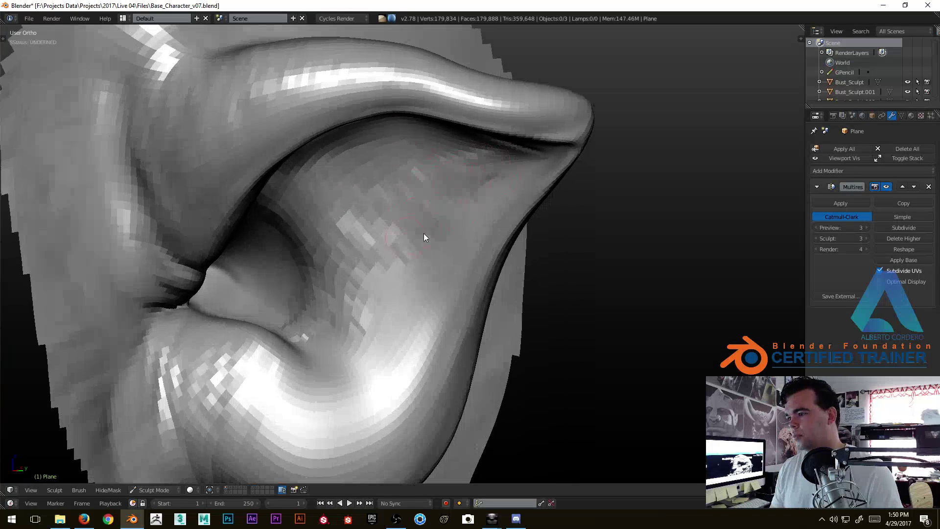
middle_drag(369, 333, 423, 233)
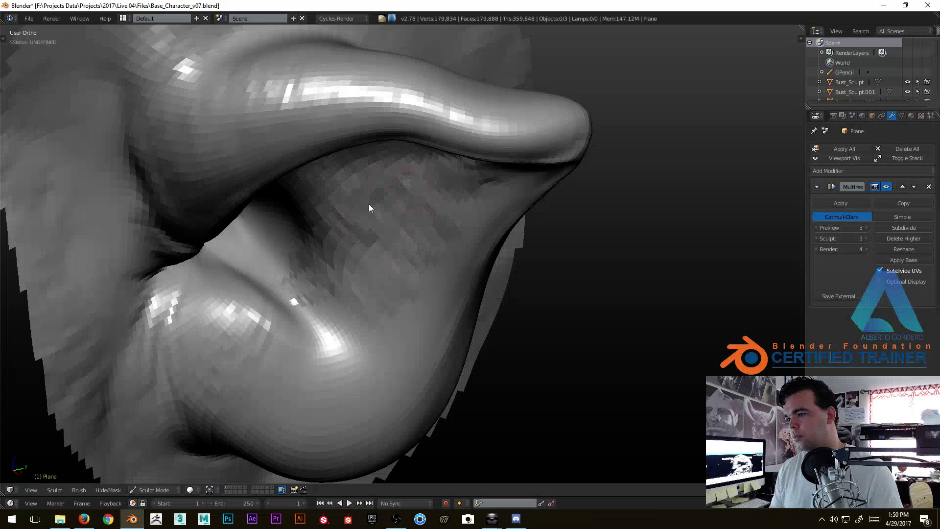
mouse_move(398, 307)
middle_down()
mouse_move(407, 309)
mouse_move(363, 310)
middle_up()
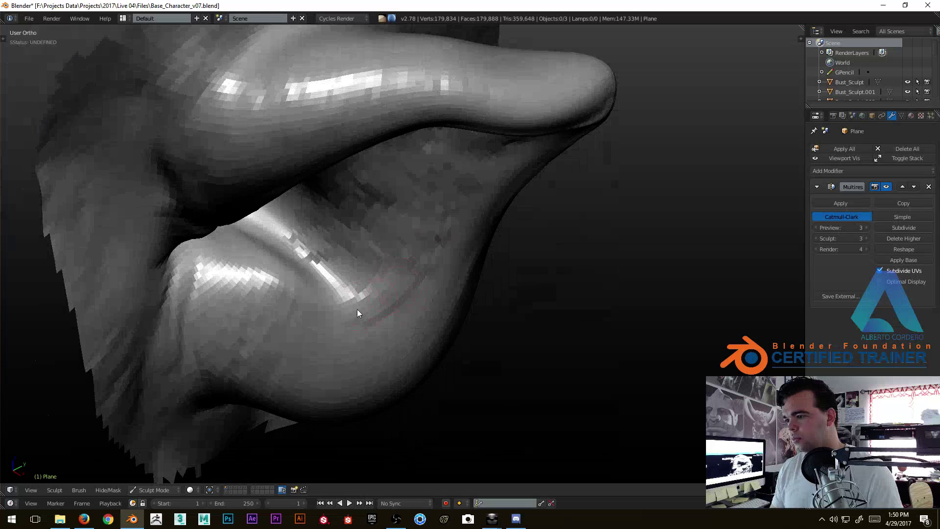
Sculpt the lower rim below the ear opening, hollowing the area around its front bulge.
middle_drag(304, 300, 258, 331)
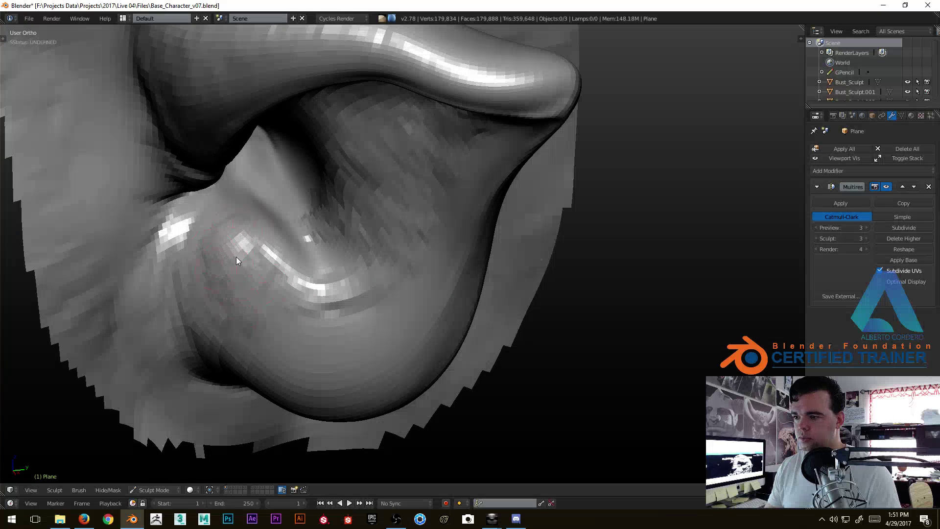
middle_drag(325, 309, 286, 271)
mouse_move(239, 249)
middle_down()
mouse_move(233, 206)
mouse_move(218, 287)
middle_up()
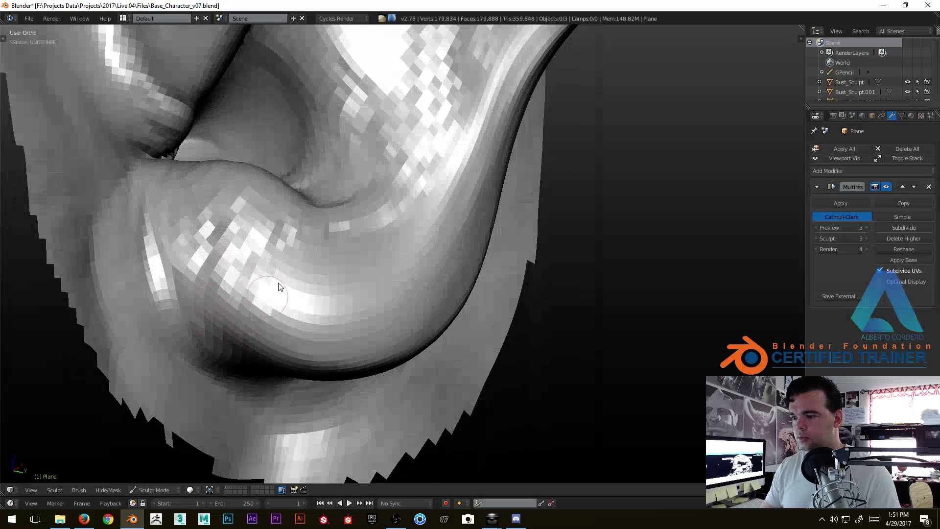
mouse_move(353, 346)
middle_down()
mouse_move(315, 308)
mouse_move(304, 257)
middle_up()
mouse_move(224, 233)
middle_down()
mouse_move(218, 269)
mouse_move(231, 251)
middle_up()
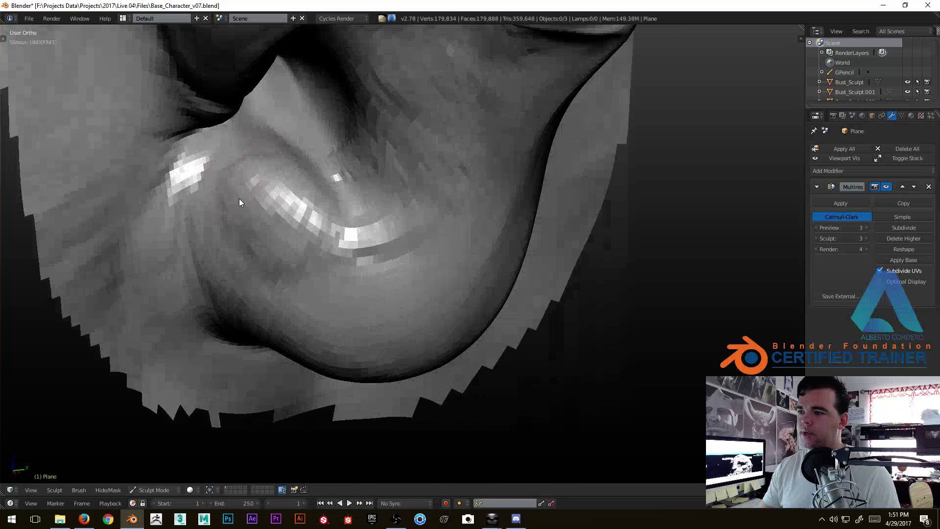
Define the rounded bulge below the ear opening and cut a crease along its front edge.
mouse_move(239, 198)
middle_down()
mouse_move(270, 145)
mouse_move(310, 259)
mouse_move(249, 187)
middle_up()
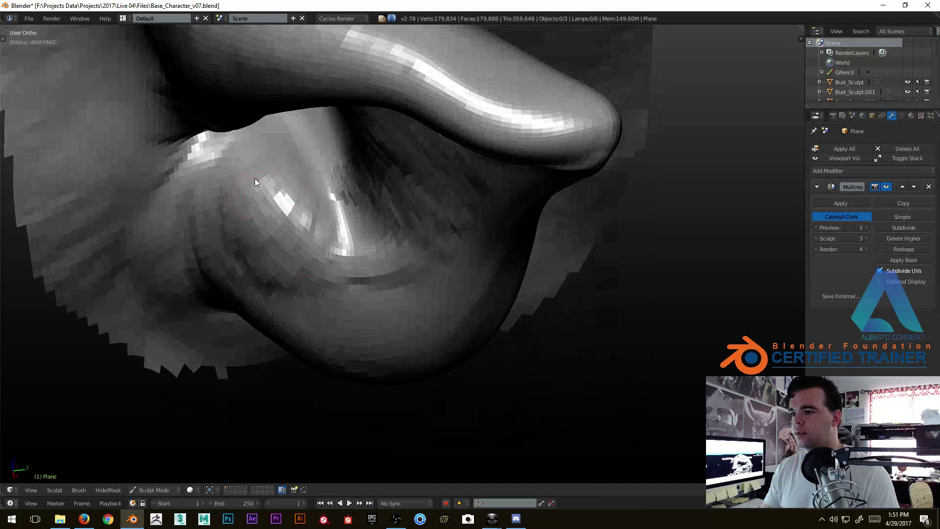
mouse_move(301, 261)
middle_down()
mouse_move(322, 180)
mouse_move(336, 172)
mouse_move(303, 142)
mouse_move(332, 192)
middle_up()
mouse_move(313, 145)
middle_down()
mouse_move(311, 127)
mouse_move(289, 171)
mouse_move(276, 166)
middle_up()
middle_drag(314, 152, 343, 147)
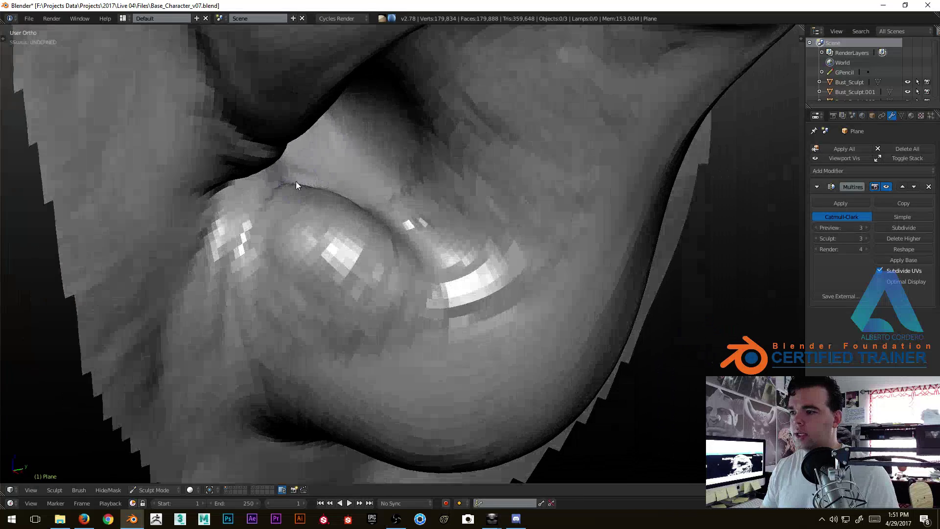
scroll(294, 180, up, 1)
mouse_move(251, 174)
mouse_down()
mouse_move(224, 201)
mouse_move(227, 192)
mouse_up()
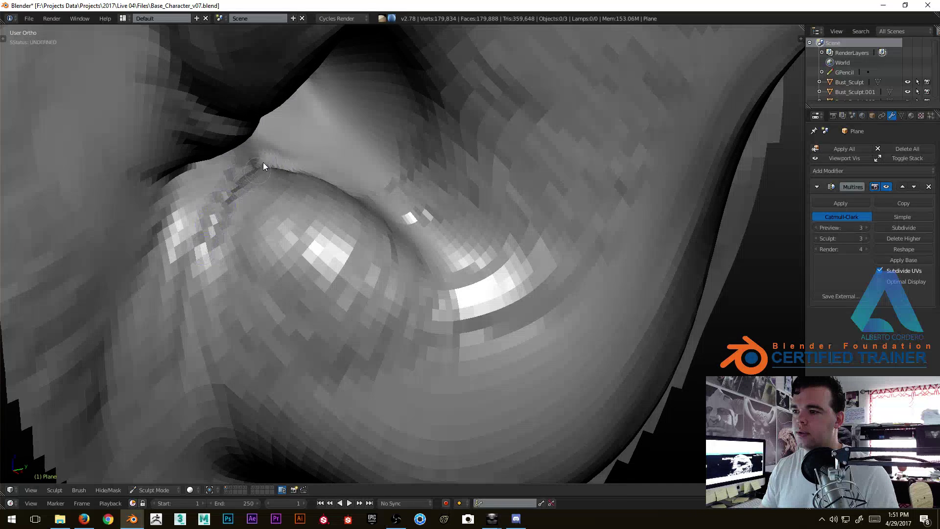
Shape the ridge above the ear opening and the groove beneath the upper rim.
scroll(319, 204, down, 2)
mouse_move(319, 204)
middle_down()
mouse_move(366, 142)
mouse_move(387, 176)
mouse_move(329, 134)
mouse_move(347, 231)
middle_up()
scroll(365, 142, down, 1)
scroll(343, 145, up, 2)
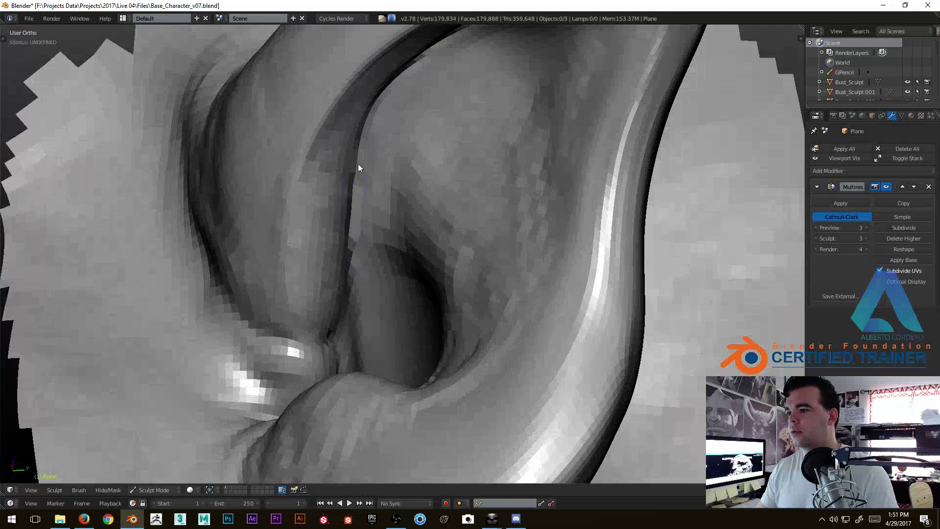
middle_drag(362, 187, 349, 225)
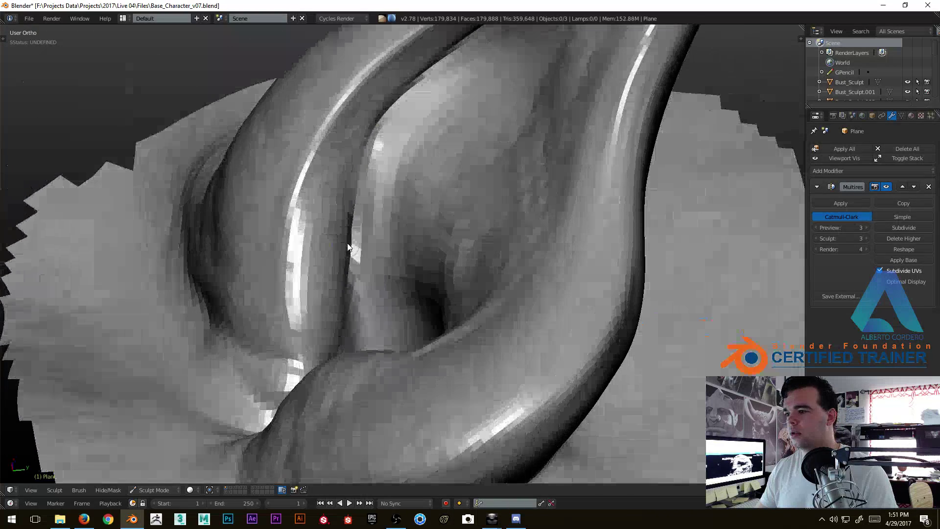
mouse_move(391, 88)
middle_down()
mouse_move(377, 118)
mouse_move(441, 98)
mouse_move(353, 168)
middle_up()
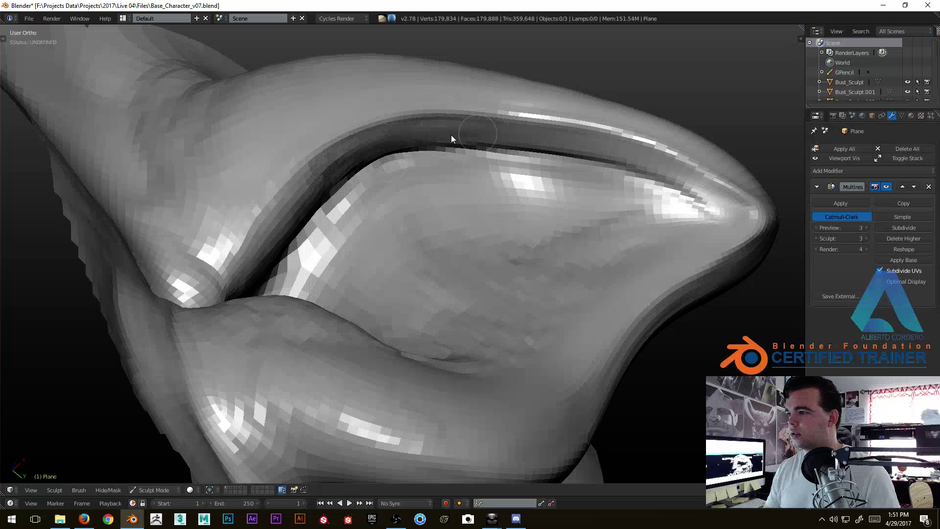
Adjust the brush strength and refine the inner edge of the upper ear rim toward the tip.
key(shift+f)
click(396, 142)
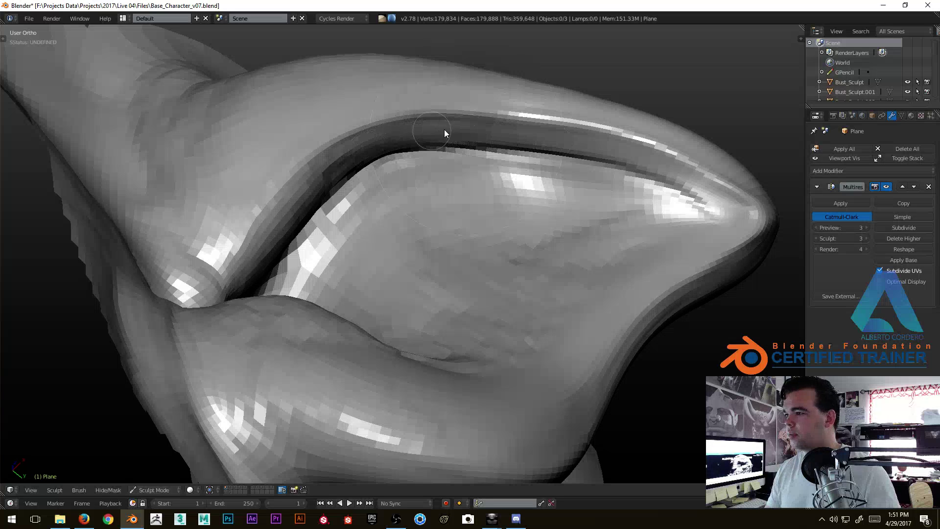
mouse_move(664, 163)
middle_down()
mouse_move(670, 181)
mouse_move(610, 172)
middle_up()
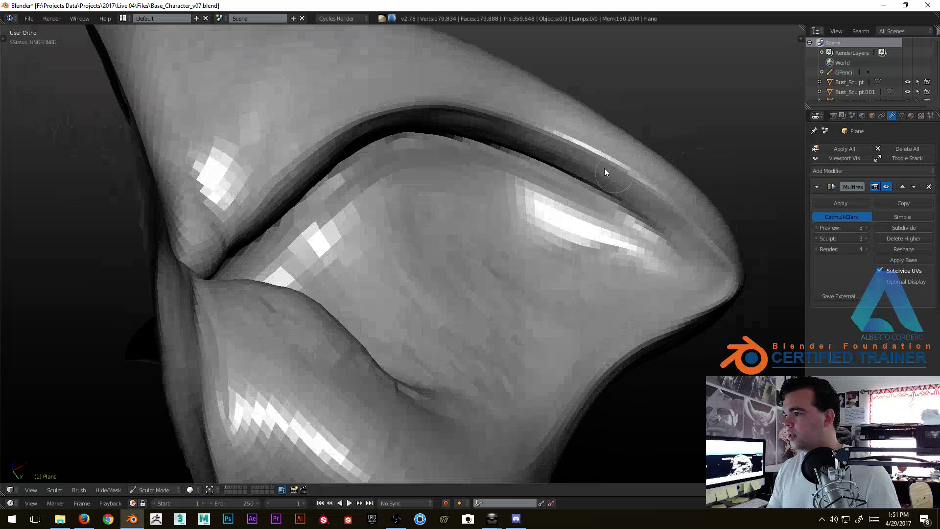
middle_drag(510, 130, 415, 127)
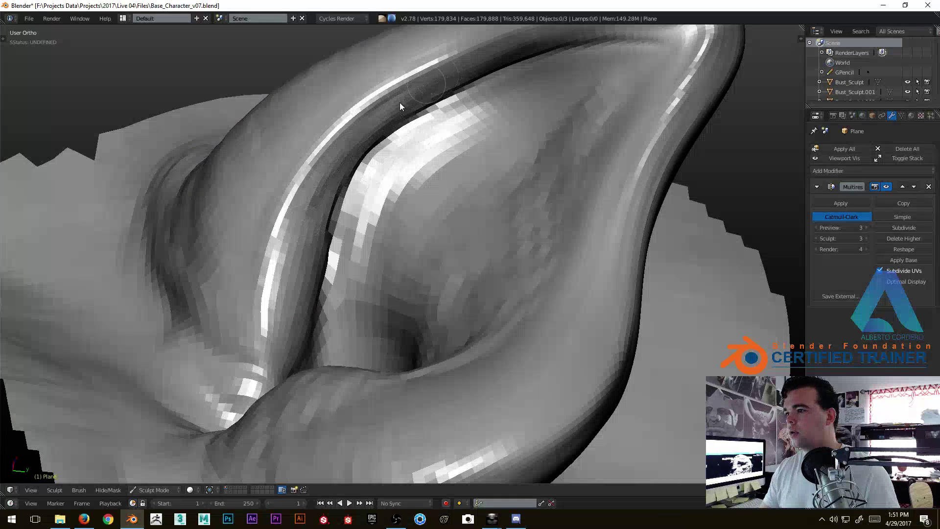
mouse_move(357, 136)
middle_down()
mouse_move(343, 136)
mouse_move(344, 110)
middle_up()
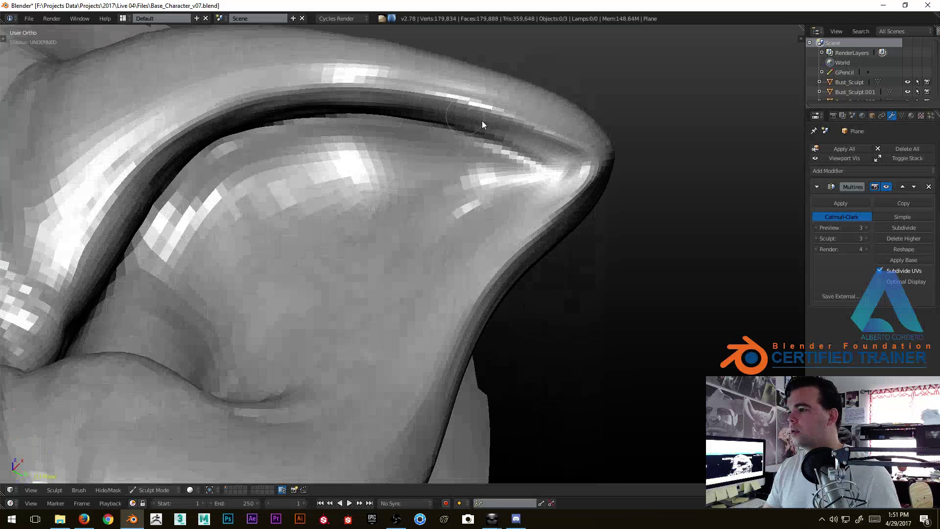
scroll(492, 137, up, 2)
Define the rim edge around the ear tip and along the upper part of the rear rim.
middle_drag(482, 142, 497, 121)
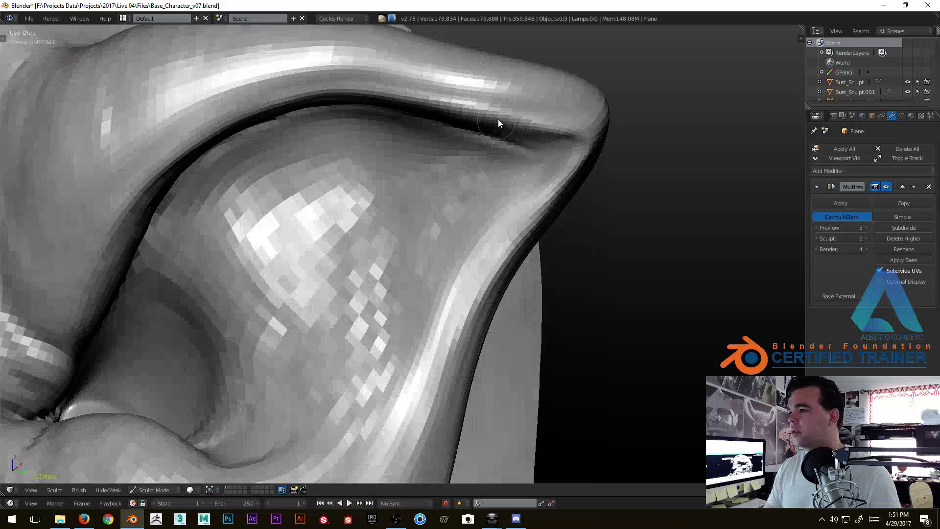
middle_drag(540, 147, 562, 184)
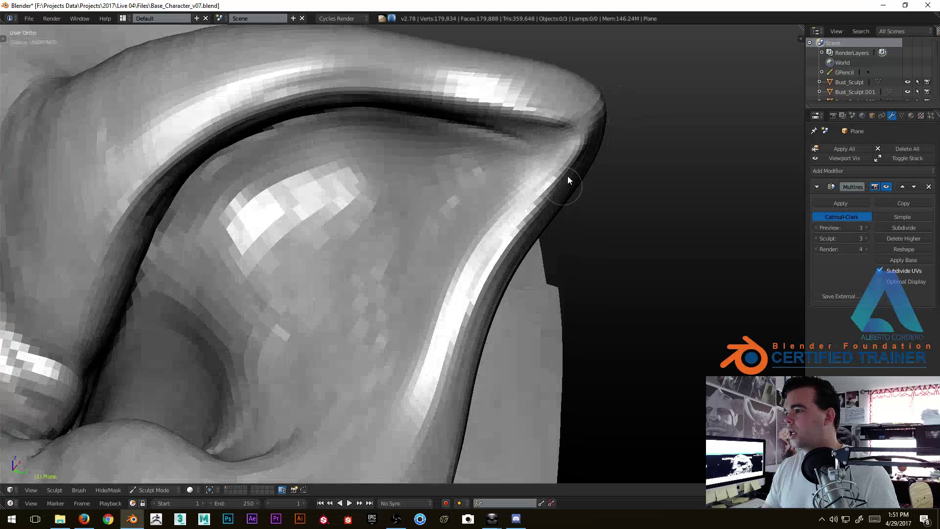
middle_drag(584, 154, 571, 116)
mouse_move(466, 183)
middle_down()
mouse_move(463, 103)
mouse_move(478, 250)
mouse_move(512, 159)
middle_up()
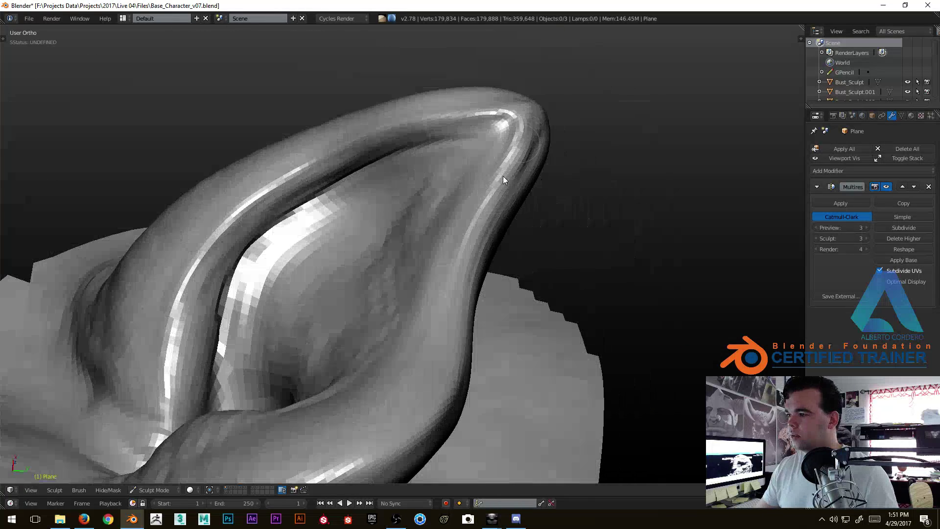
Refine the inner surface and the hollow under the ear tip where the upper and rear rims meet.
middle_drag(466, 313, 441, 230)
scroll(441, 230, down, 2)
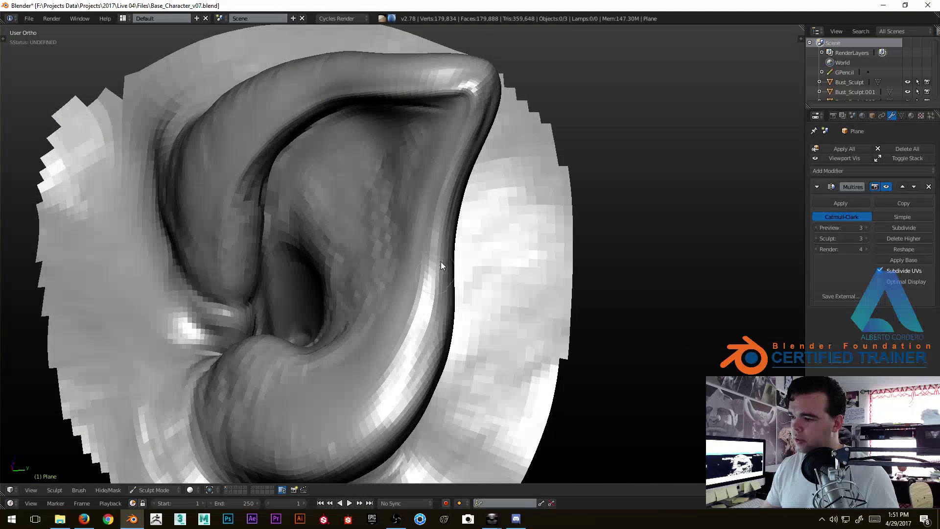
middle_drag(384, 416, 388, 216)
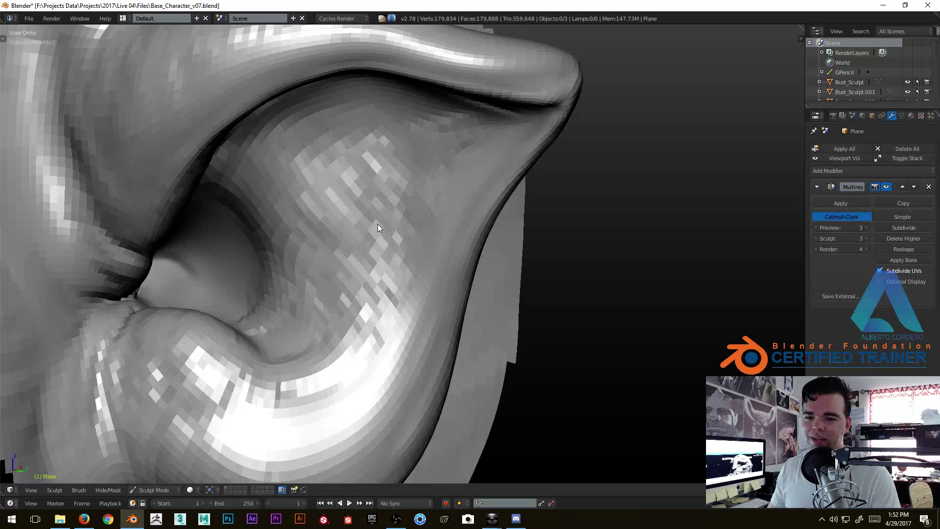
mouse_move(379, 228)
middle_down()
mouse_move(399, 221)
mouse_move(388, 237)
mouse_move(410, 240)
mouse_move(454, 155)
mouse_move(469, 51)
mouse_move(457, 166)
middle_up()
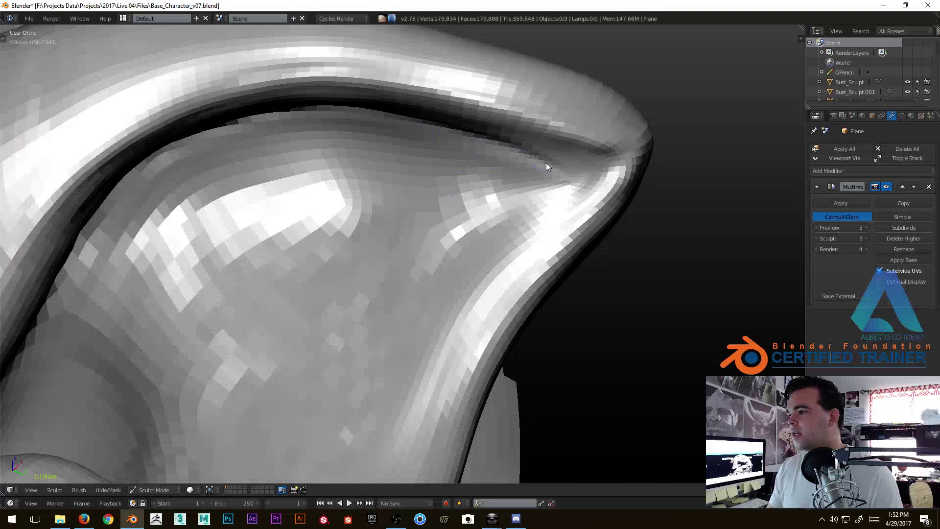
Sculpt a sharper crease under the upper rim where it folds into the pointed tip of the ear.
mouse_move(544, 161)
middle_down()
mouse_move(557, 132)
mouse_move(564, 145)
middle_up()
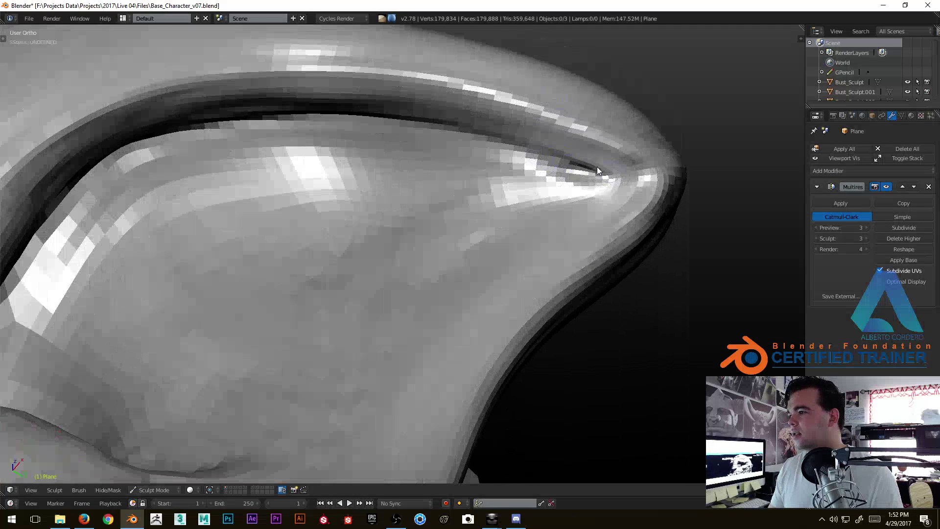
mouse_move(612, 176)
middle_down()
mouse_move(632, 188)
mouse_move(563, 113)
mouse_move(533, 141)
middle_up()
mouse_move(533, 141)
mouse_down()
mouse_move(477, 138)
mouse_move(510, 152)
mouse_up()
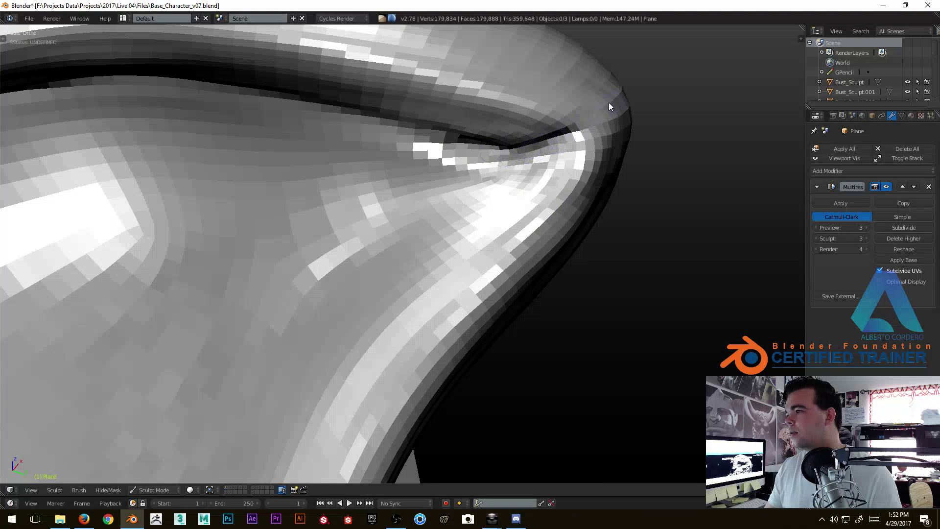
mouse_move(585, 121)
middle_down()
mouse_move(539, 128)
mouse_move(477, 195)
middle_up()
Carve a groove from the ear's tip down along the inner edge of the rear rim.
drag(477, 196, 404, 245)
mouse_move(405, 245)
middle_down()
mouse_move(468, 205)
mouse_move(388, 268)
mouse_move(389, 245)
middle_up()
mouse_move(435, 230)
mouse_down()
mouse_move(367, 284)
mouse_move(307, 361)
mouse_up()
middle_drag(307, 359, 352, 292)
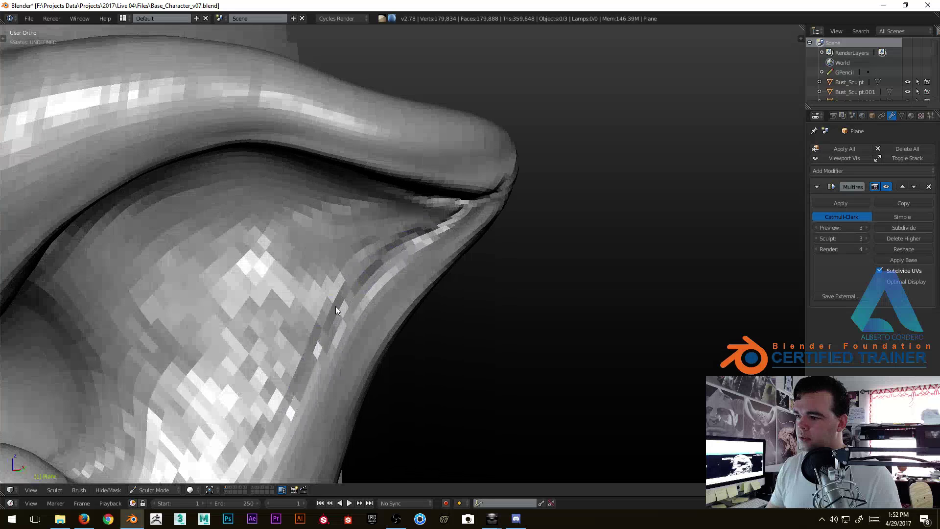
mouse_move(347, 329)
middle_down()
mouse_move(372, 285)
mouse_move(350, 274)
mouse_move(376, 265)
middle_up()
drag(444, 269, 420, 283)
Fill out and shape the inner fold at the front of the ear, just above the ear canal.
mouse_move(452, 228)
middle_down()
mouse_move(380, 245)
mouse_move(300, 168)
mouse_move(245, 156)
middle_up()
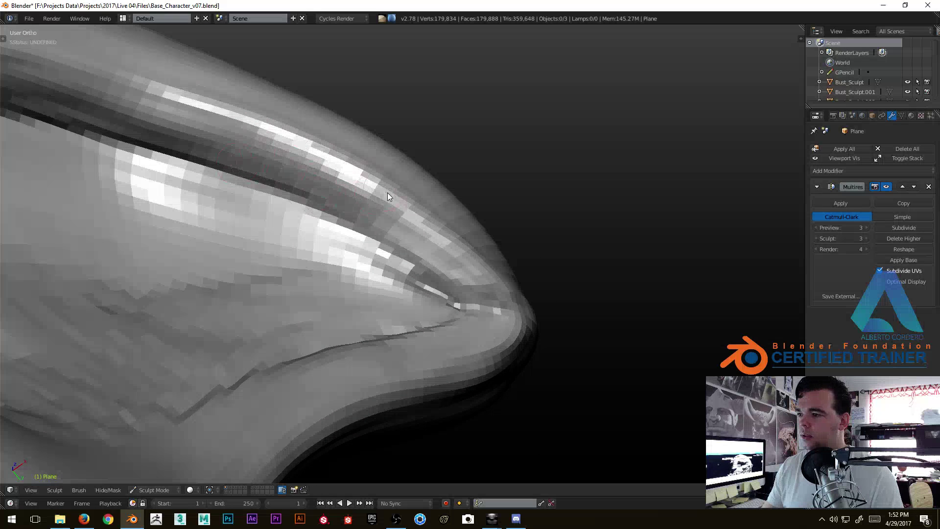
scroll(397, 297, up, 3)
mouse_move(398, 293)
middle_down()
mouse_move(225, 256)
mouse_move(175, 137)
middle_up()
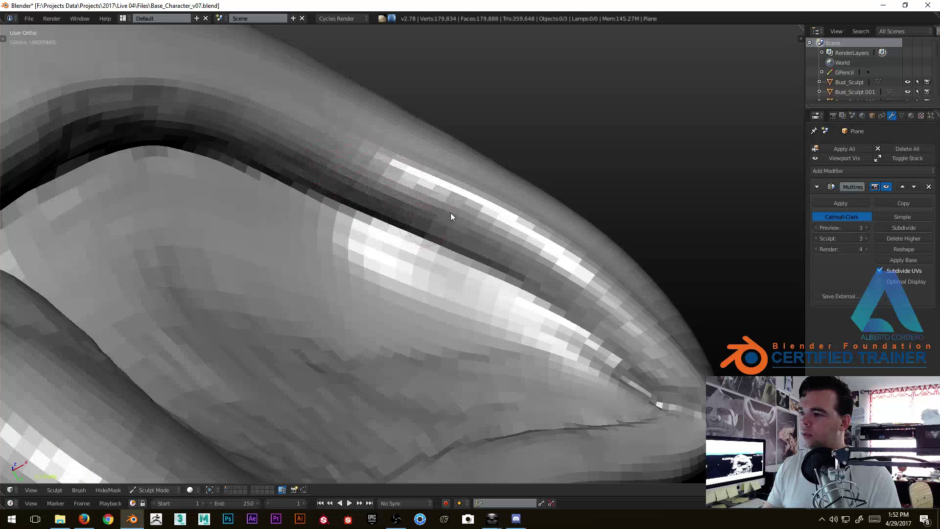
mouse_move(508, 238)
middle_down()
mouse_move(482, 189)
mouse_move(343, 242)
mouse_move(296, 283)
middle_up()
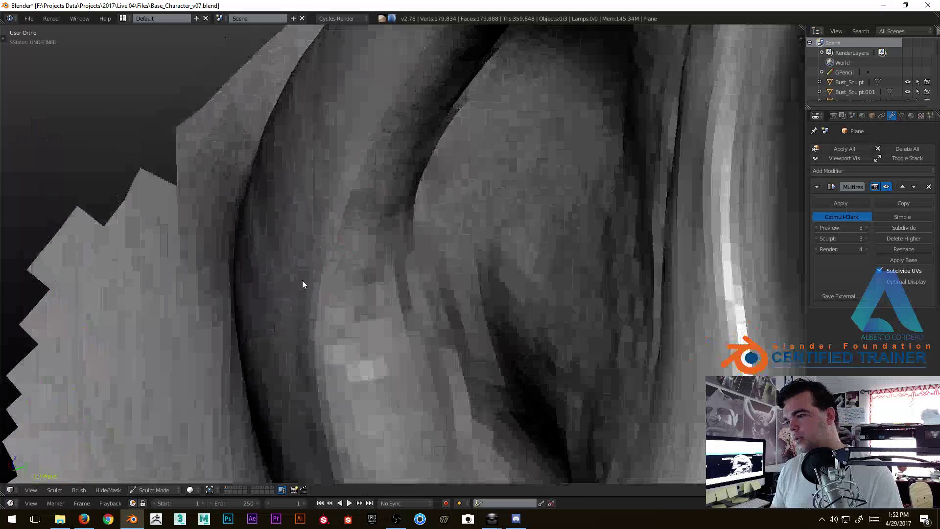
mouse_move(365, 320)
middle_down()
mouse_move(366, 298)
mouse_move(398, 293)
mouse_move(397, 210)
middle_up()
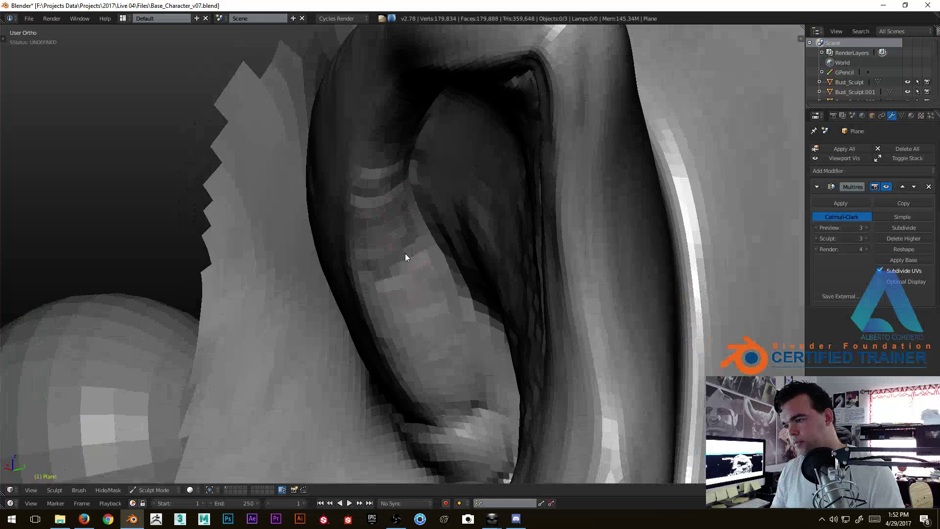
mouse_move(430, 301)
middle_down()
mouse_move(443, 380)
mouse_move(377, 232)
mouse_move(365, 245)
mouse_move(366, 235)
middle_up()
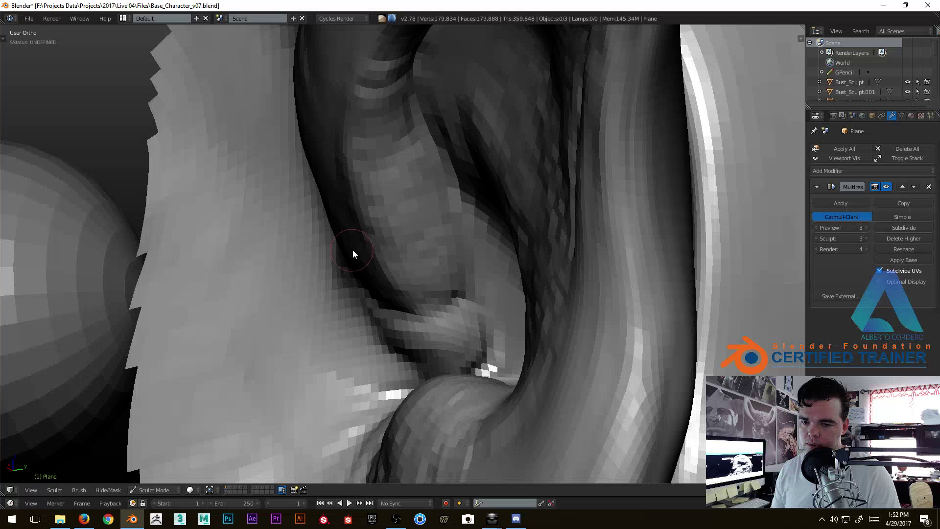
middle_drag(372, 183, 384, 149)
mouse_move(398, 229)
middle_down()
mouse_move(373, 252)
mouse_move(353, 245)
mouse_move(301, 265)
mouse_move(405, 200)
middle_up()
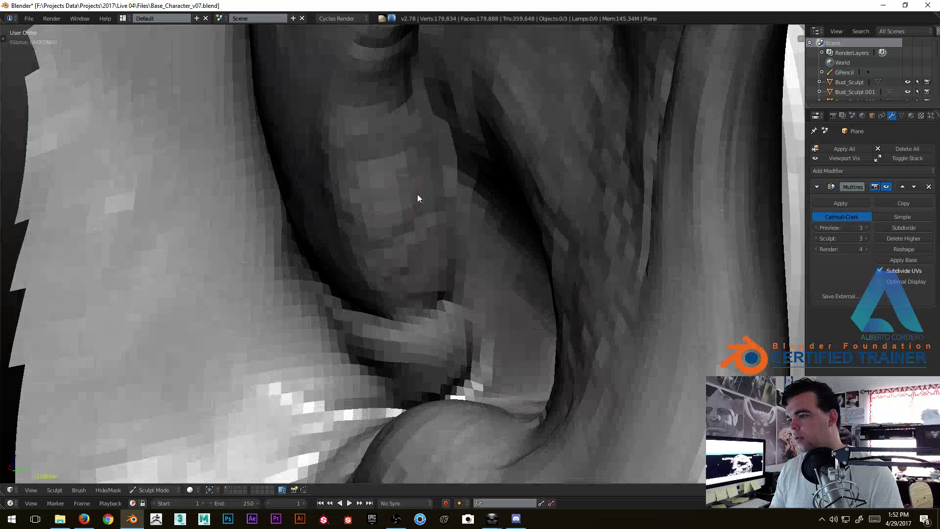
mouse_move(403, 260)
middle_down()
mouse_move(445, 275)
mouse_move(430, 276)
middle_up()
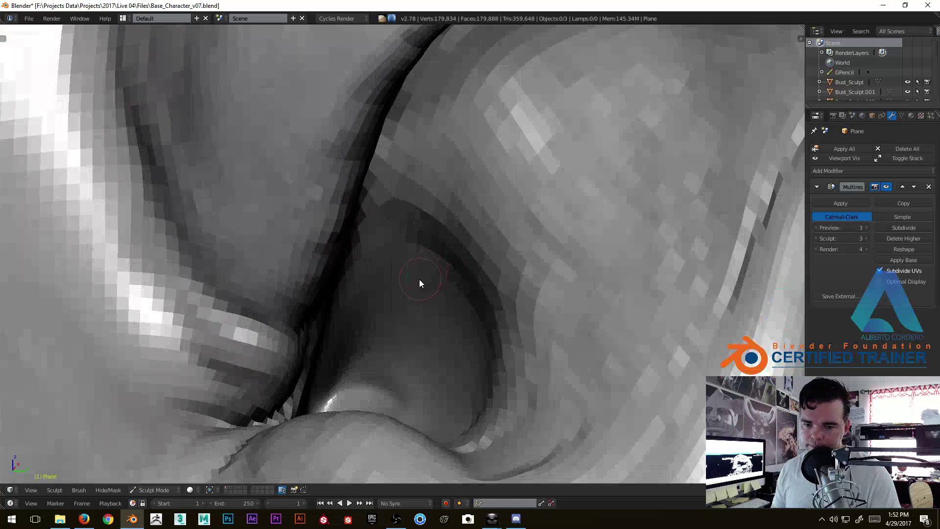
Smooth the front inner fold and blend its upper end into the rim curling into the ear.
mouse_move(400, 213)
middle_down()
mouse_move(374, 219)
mouse_move(342, 254)
mouse_move(377, 224)
mouse_move(322, 230)
mouse_move(420, 246)
mouse_move(381, 243)
mouse_move(422, 169)
mouse_move(431, 178)
middle_up()
mouse_move(467, 307)
middle_down()
mouse_move(443, 245)
mouse_move(400, 256)
mouse_move(405, 266)
mouse_move(382, 261)
mouse_move(390, 261)
mouse_move(375, 249)
mouse_move(355, 196)
mouse_move(383, 182)
middle_up()
mouse_move(385, 275)
middle_down()
mouse_move(366, 270)
mouse_move(429, 194)
middle_up()
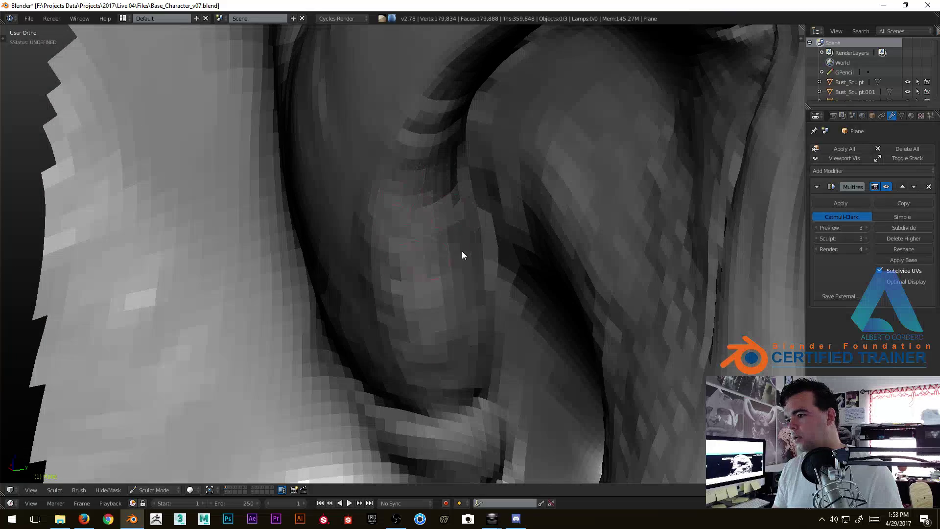
middle_drag(424, 307, 428, 256)
mouse_move(367, 330)
middle_down()
mouse_move(478, 294)
mouse_move(430, 220)
mouse_move(472, 141)
mouse_move(440, 194)
middle_up()
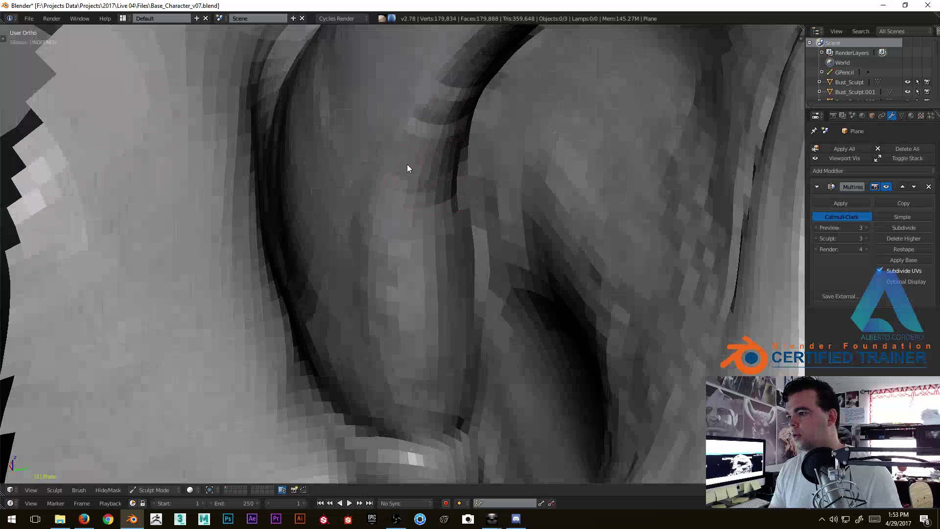
middle_drag(401, 169, 422, 192)
mouse_move(377, 142)
mouse_down()
mouse_move(424, 149)
mouse_move(367, 183)
mouse_move(410, 200)
mouse_move(398, 218)
mouse_up()
mouse_move(399, 217)
middle_down()
mouse_move(482, 195)
mouse_move(470, 172)
middle_up()
Sculpt a shallow depression into the top surface of the upper rim, close to the ear's tip.
mouse_move(452, 121)
middle_down()
mouse_move(392, 233)
mouse_move(318, 254)
middle_up()
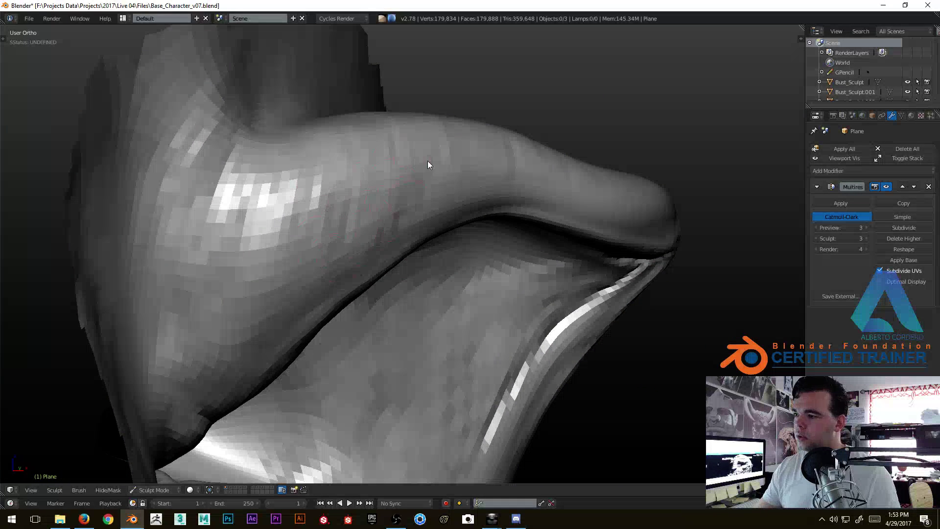
mouse_move(497, 156)
middle_down()
mouse_move(392, 202)
mouse_move(438, 181)
mouse_move(465, 201)
mouse_move(422, 210)
mouse_move(416, 147)
mouse_move(349, 218)
mouse_move(344, 240)
mouse_move(372, 207)
middle_up()
middle_drag(428, 300, 539, 239)
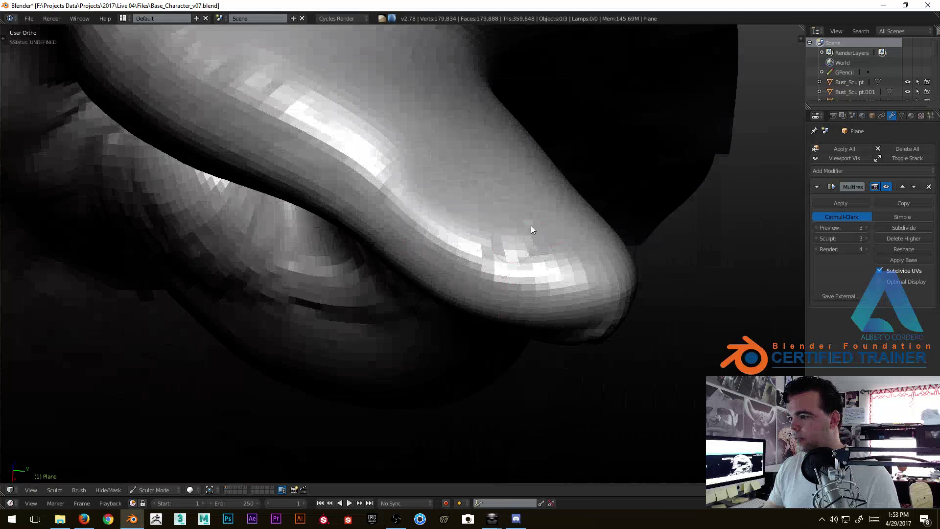
mouse_move(430, 232)
middle_down()
mouse_move(420, 231)
mouse_move(502, 249)
middle_up()
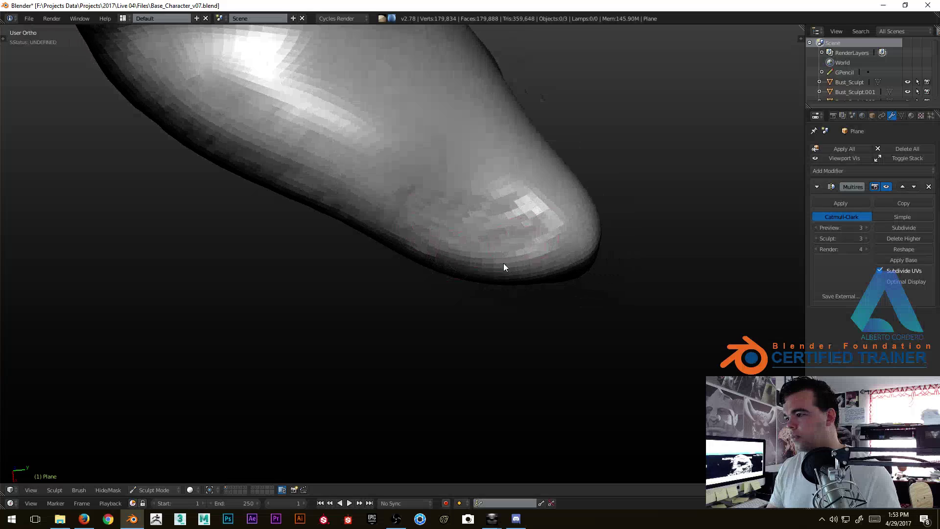
mouse_move(369, 205)
middle_down()
mouse_move(435, 128)
mouse_move(411, 203)
middle_up()
mouse_move(457, 258)
middle_down()
mouse_move(446, 278)
mouse_move(490, 257)
middle_up()
middle_drag(391, 264, 356, 265)
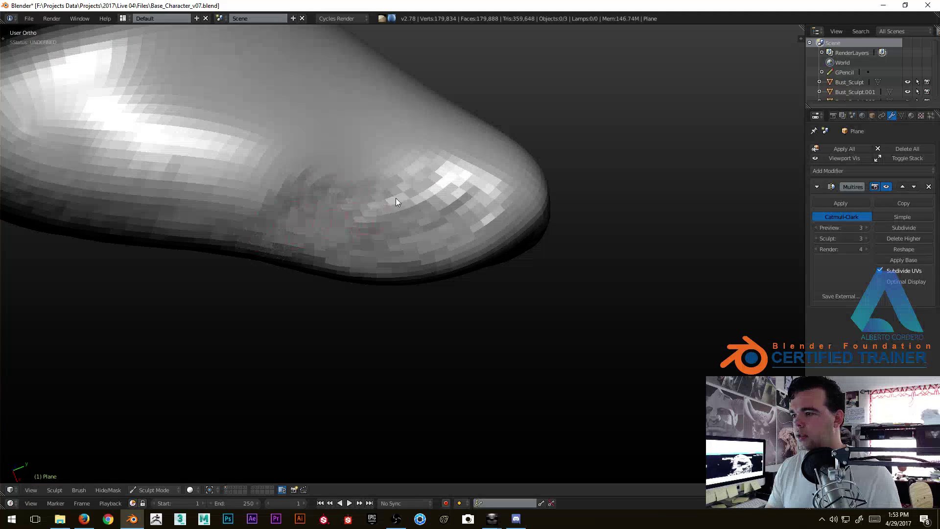
mouse_move(429, 248)
middle_down()
mouse_move(374, 204)
mouse_move(347, 221)
mouse_move(380, 225)
mouse_move(373, 208)
mouse_move(397, 235)
mouse_move(393, 205)
mouse_move(356, 264)
mouse_move(338, 228)
middle_up()
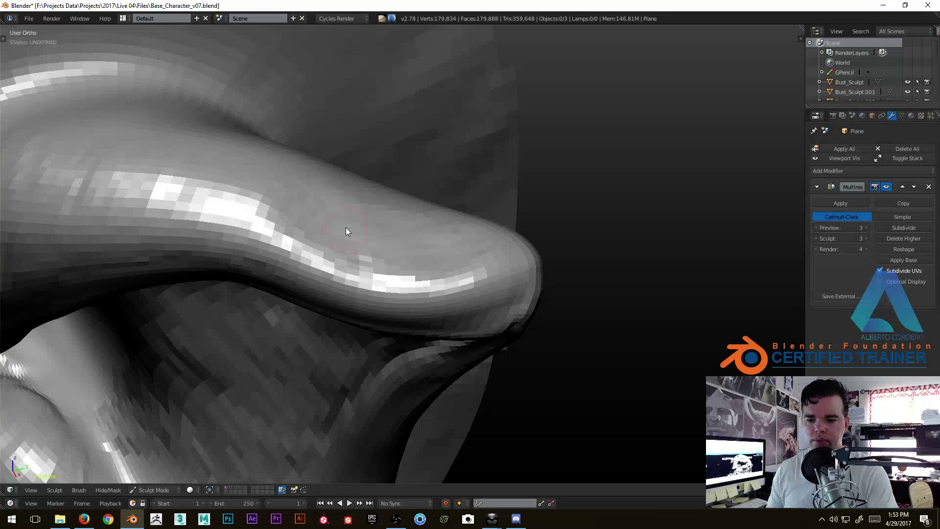
Deepen the depression near the ear's tip and extend it toward the middle of the upper rim.
mouse_move(357, 221)
middle_down()
mouse_move(381, 197)
mouse_move(352, 240)
mouse_move(273, 238)
mouse_move(346, 226)
mouse_move(318, 200)
middle_up()
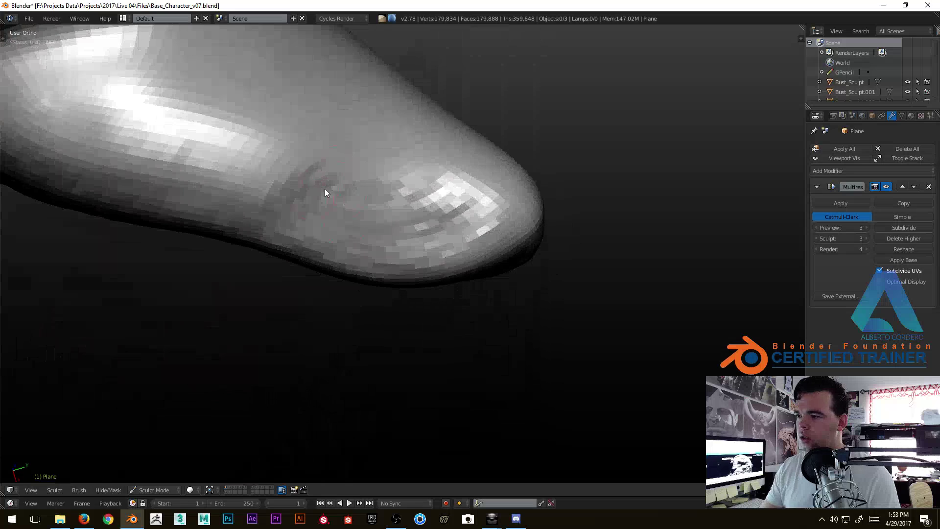
mouse_move(460, 204)
middle_down()
mouse_move(404, 215)
mouse_move(430, 216)
mouse_move(414, 172)
mouse_move(391, 170)
middle_up()
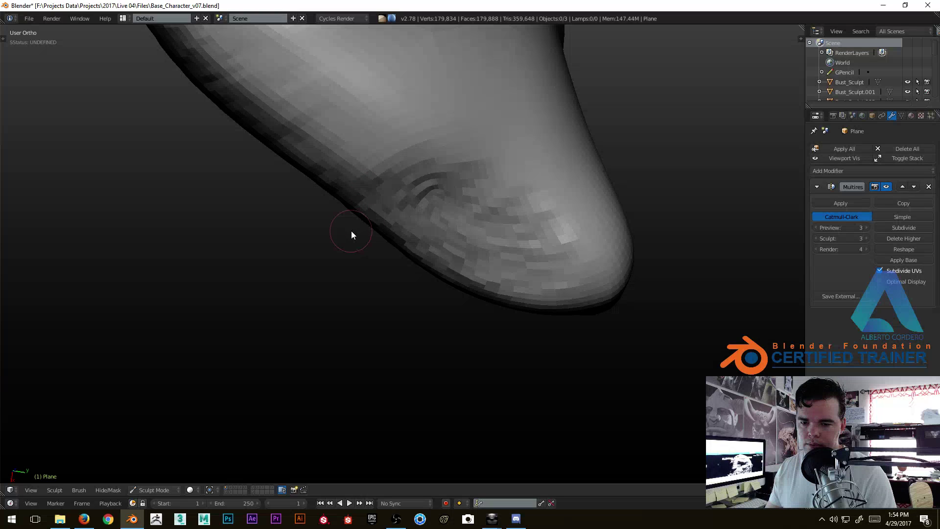
middle_drag(361, 230, 433, 173)
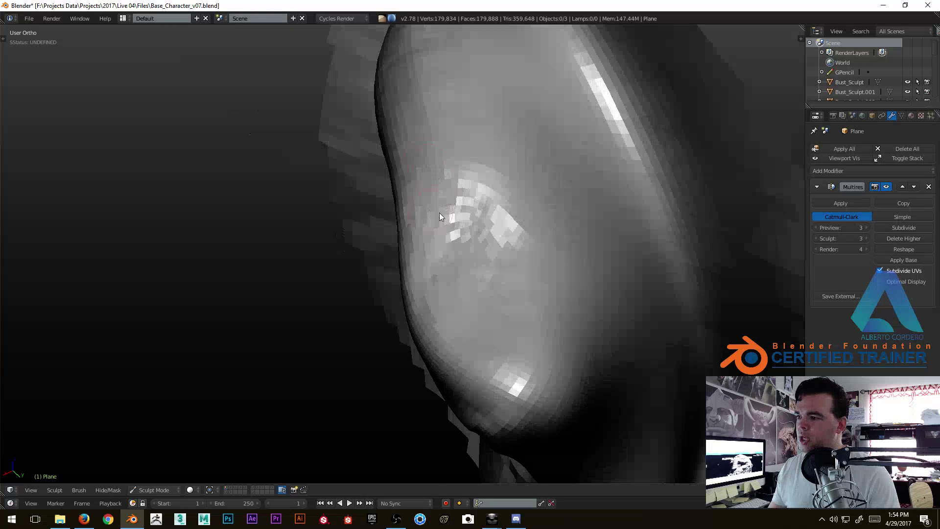
middle_drag(434, 212, 423, 213)
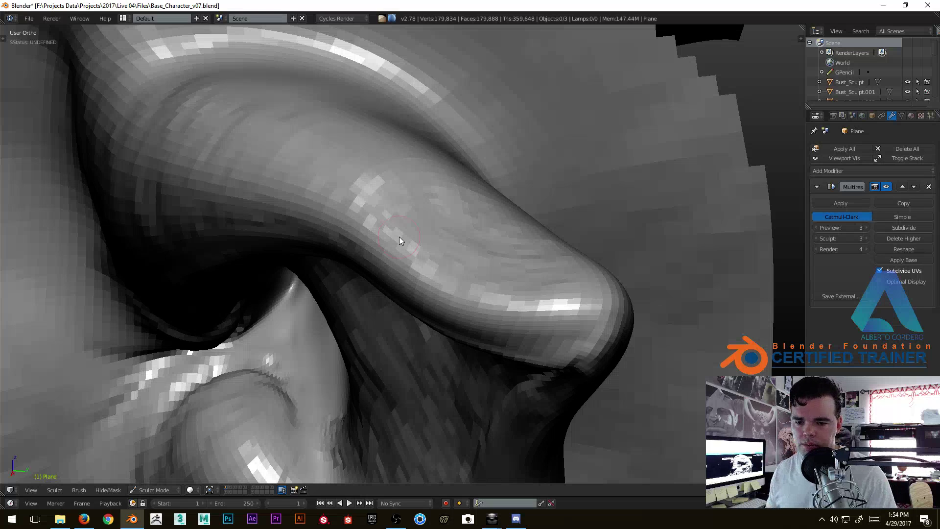
mouse_move(398, 236)
middle_down()
mouse_move(398, 269)
mouse_move(384, 272)
mouse_move(403, 227)
middle_up()
Smooth the rippled surface of the depression on the upper rim near the ear's tip.
scroll(403, 223, up, 2)
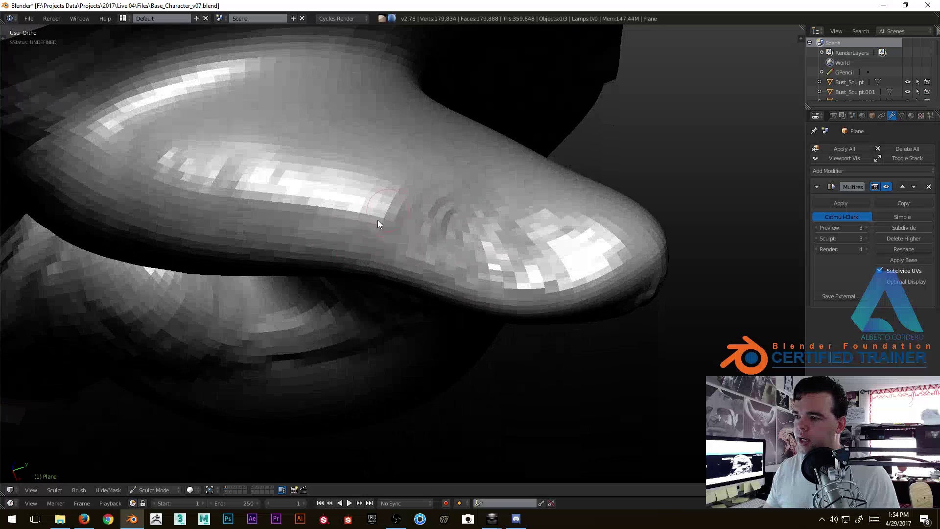
mouse_move(231, 218)
middle_down()
mouse_move(444, 204)
mouse_move(426, 199)
mouse_move(419, 210)
middle_up()
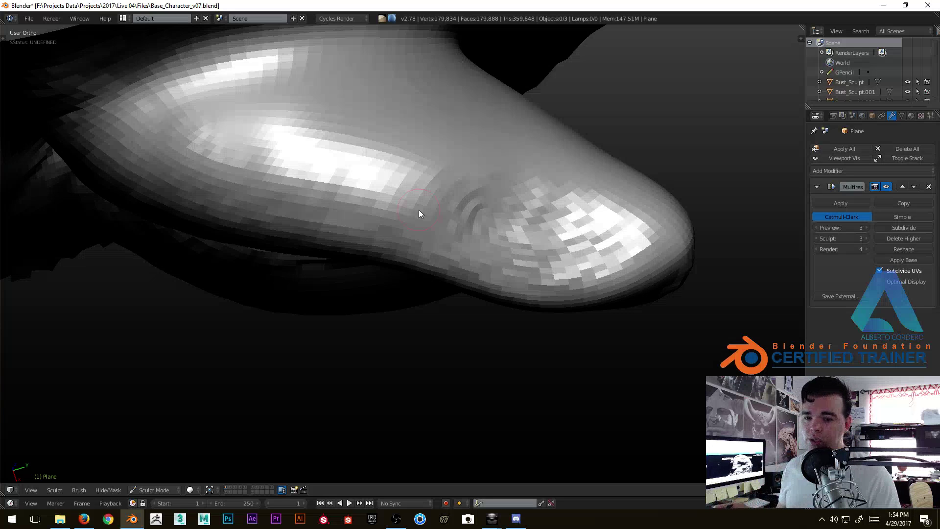
mouse_move(419, 210)
middle_down()
mouse_move(461, 263)
mouse_move(397, 214)
middle_up()
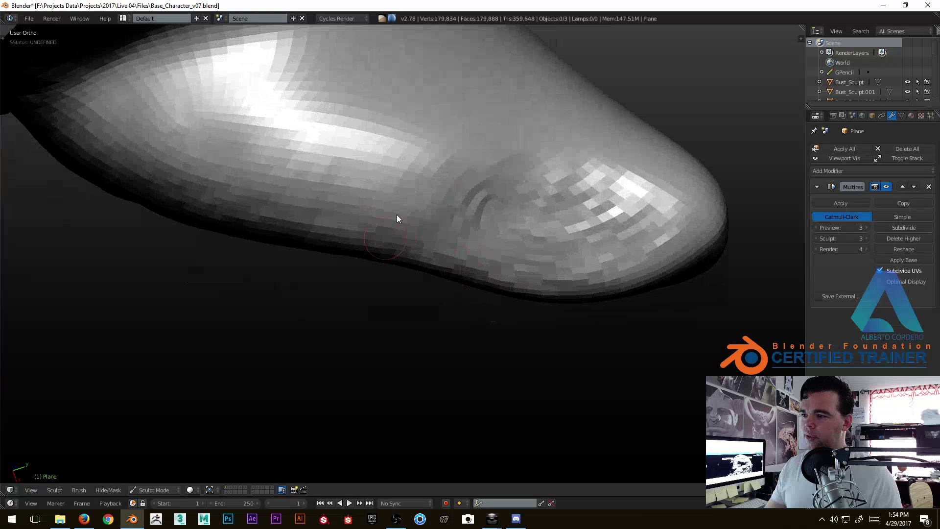
mouse_move(289, 228)
middle_down()
mouse_move(404, 182)
mouse_move(373, 205)
mouse_move(422, 208)
mouse_move(466, 242)
mouse_move(551, 259)
middle_up()
middle_drag(527, 223, 530, 234)
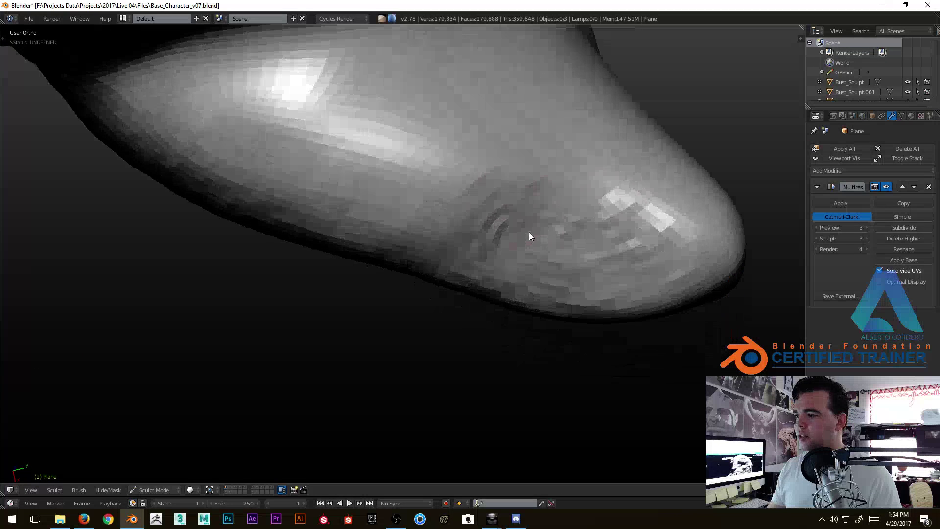
mouse_move(478, 247)
middle_down()
mouse_move(563, 236)
mouse_move(484, 266)
mouse_move(402, 266)
mouse_move(500, 250)
mouse_move(449, 265)
mouse_move(424, 287)
mouse_move(475, 260)
mouse_move(612, 289)
middle_up()
scroll(425, 252, up, 3)
mouse_move(460, 270)
middle_down()
mouse_move(465, 290)
mouse_move(478, 281)
middle_up()
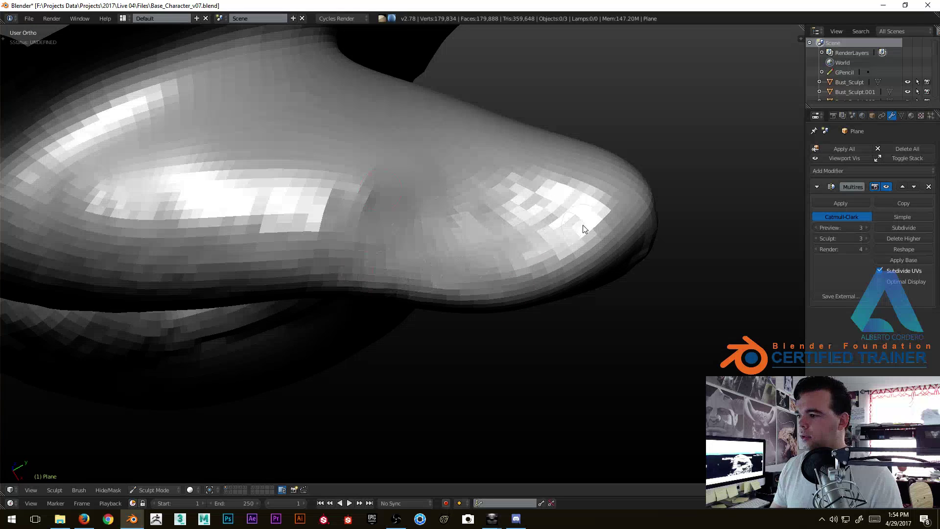
Build up the rim on the inner side of the depression to define its edge.
middle_drag(525, 251, 437, 299)
mouse_move(409, 239)
middle_down()
mouse_move(457, 230)
mouse_move(411, 235)
mouse_move(380, 203)
mouse_move(449, 241)
mouse_move(400, 235)
middle_up()
mouse_move(383, 177)
middle_down()
mouse_move(311, 142)
mouse_move(376, 187)
middle_up()
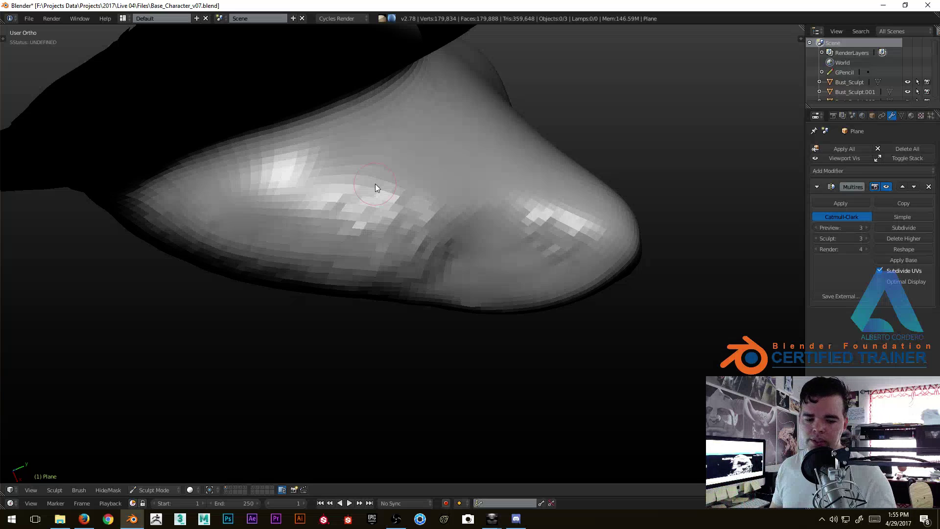
mouse_move(375, 183)
middle_down()
mouse_move(406, 242)
mouse_move(394, 202)
mouse_move(389, 225)
mouse_move(320, 246)
mouse_move(404, 282)
mouse_move(384, 254)
middle_up()
mouse_move(451, 258)
middle_down()
mouse_move(436, 272)
mouse_move(394, 240)
middle_up()
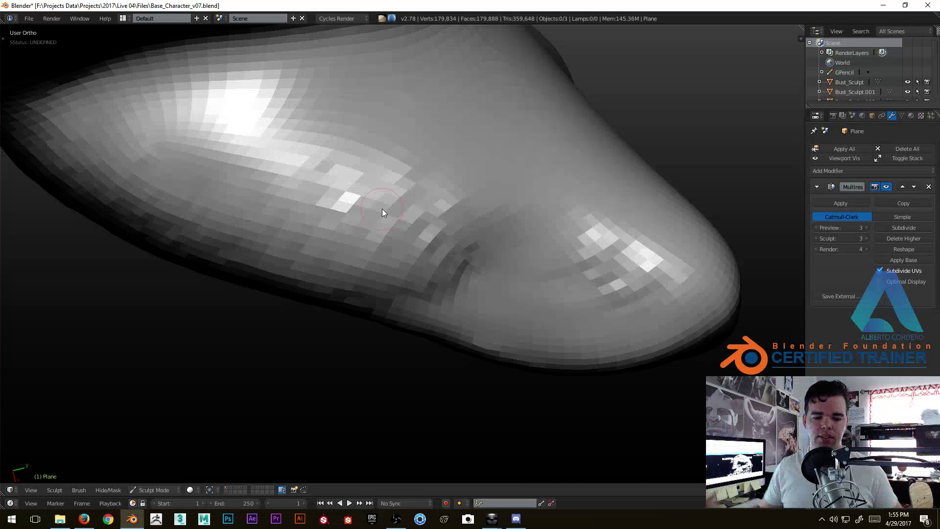
mouse_move(496, 219)
middle_down()
mouse_move(478, 206)
mouse_move(478, 241)
mouse_move(567, 246)
middle_up()
middle_drag(510, 193, 405, 241)
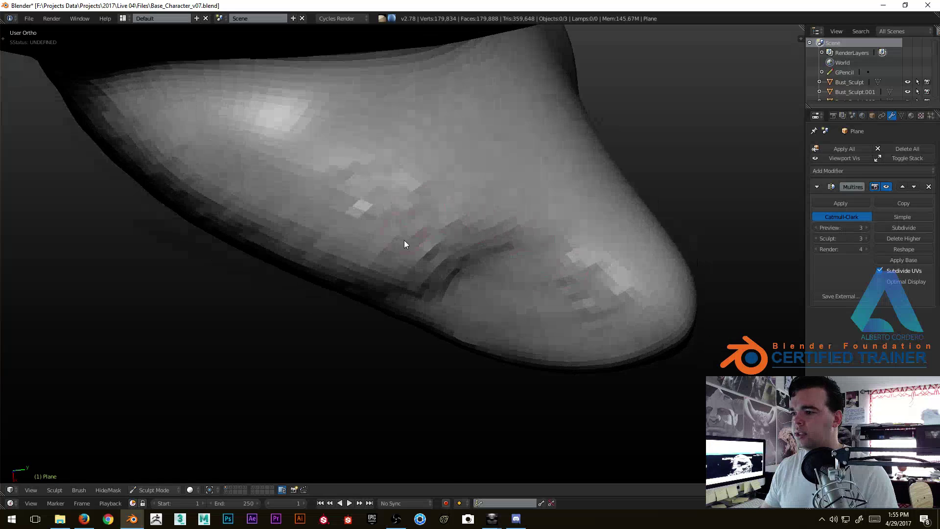
Refine the transition between the raised middle of the upper rim and the depression near the tip.
middle_drag(256, 214, 333, 233)
mouse_move(333, 170)
middle_down()
mouse_move(271, 145)
mouse_move(258, 201)
mouse_move(505, 301)
mouse_move(466, 234)
mouse_move(416, 257)
mouse_move(477, 234)
middle_up()
middle_drag(389, 206, 419, 254)
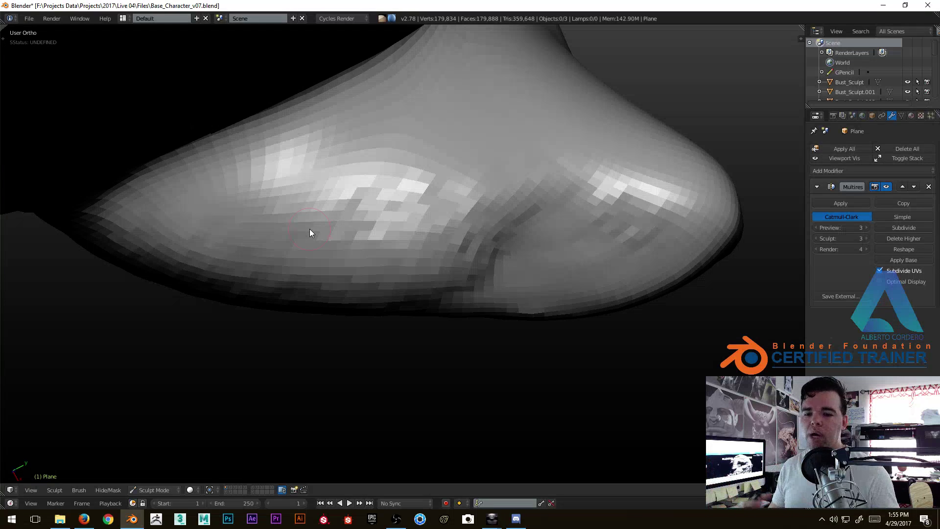
mouse_move(310, 228)
middle_down()
mouse_move(460, 240)
mouse_move(453, 212)
mouse_move(340, 307)
middle_up()
middle_drag(280, 271, 368, 216)
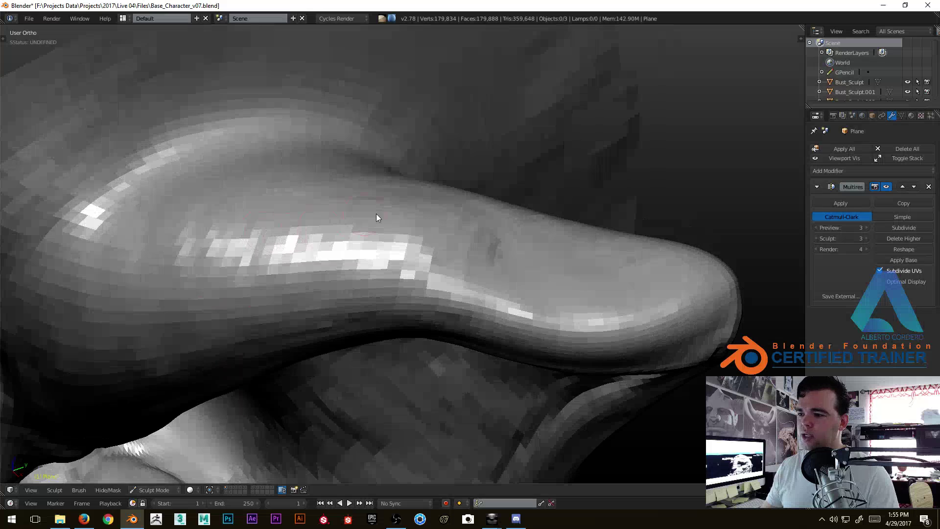
mouse_move(442, 245)
middle_down()
mouse_move(489, 260)
mouse_move(480, 277)
middle_up()
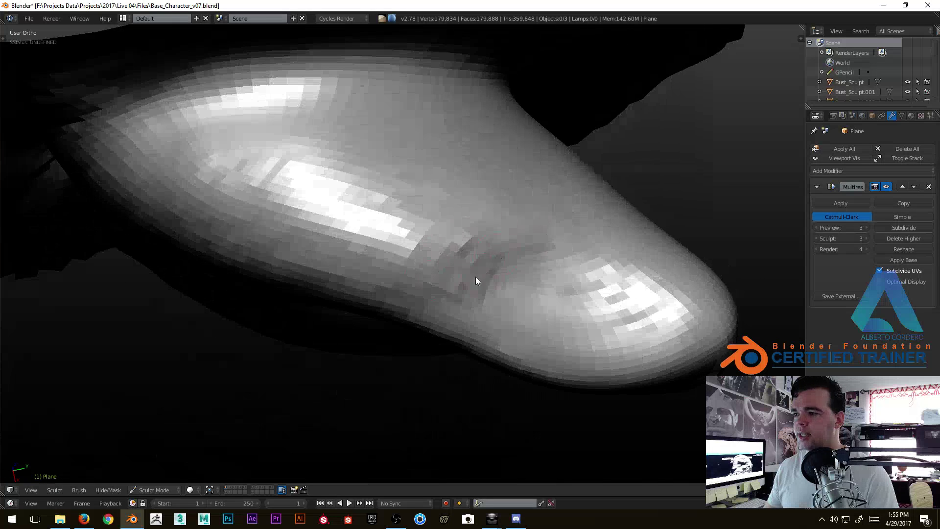
Soften the remaining hard edge of the depression so the upper rim flows evenly into the ear's tip.
middle_drag(440, 237, 478, 277)
mouse_move(419, 261)
middle_down()
mouse_move(457, 282)
mouse_move(486, 264)
mouse_move(479, 275)
middle_up()
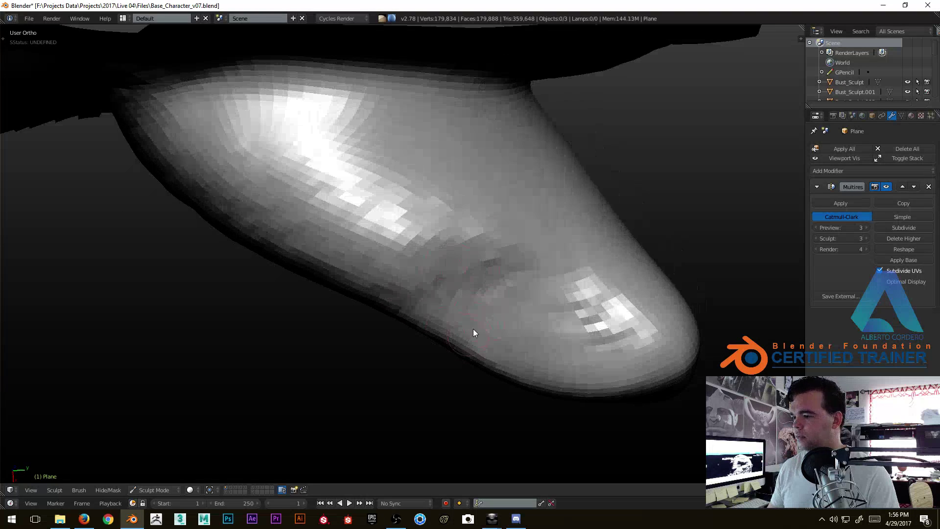
middle_drag(471, 335, 492, 312)
middle_drag(395, 257, 432, 283)
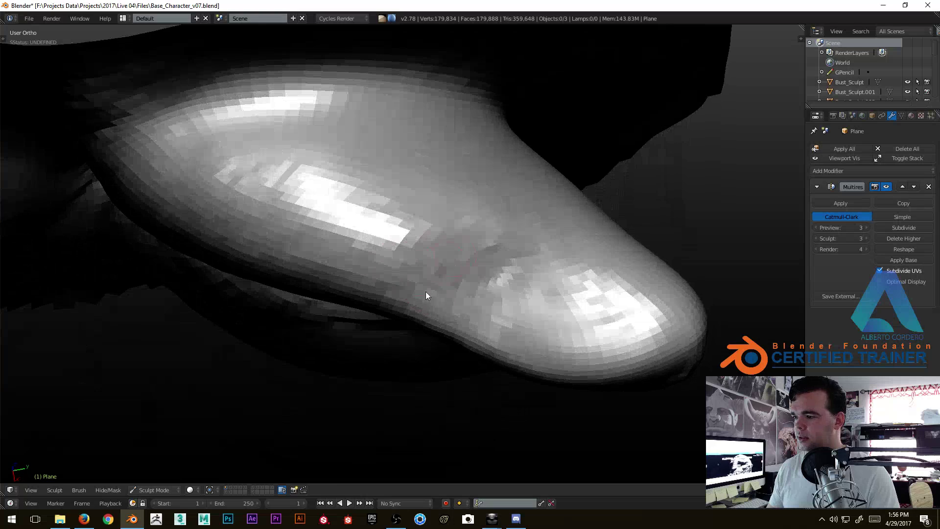
mouse_move(517, 336)
middle_down()
mouse_move(374, 337)
mouse_move(479, 314)
middle_up()
middle_drag(430, 265, 477, 275)
mouse_move(422, 325)
middle_down()
mouse_move(477, 273)
mouse_move(460, 273)
middle_up()
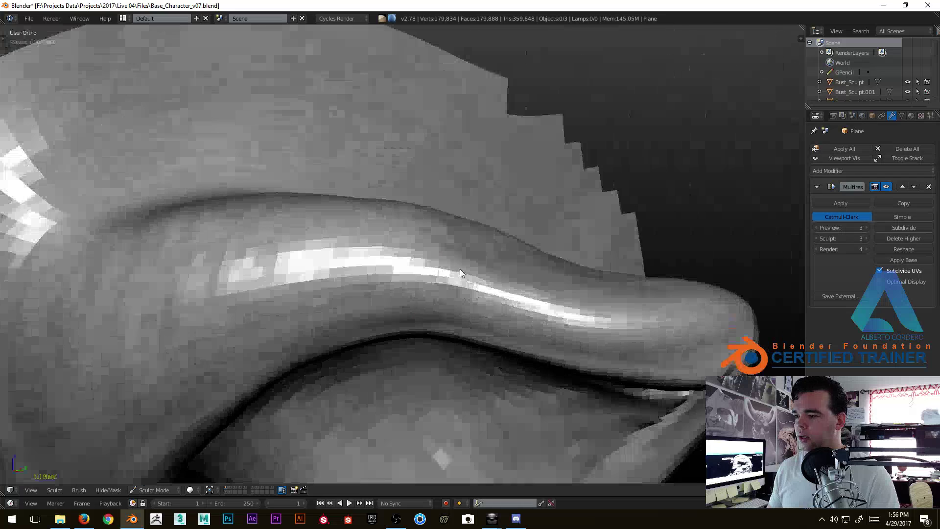
Inspect the smoothed upper rim from several angles, from a close view of its surface to the whole ear.
mouse_move(361, 322)
middle_down()
mouse_move(434, 248)
mouse_move(418, 263)
mouse_move(534, 300)
mouse_move(496, 326)
middle_up()
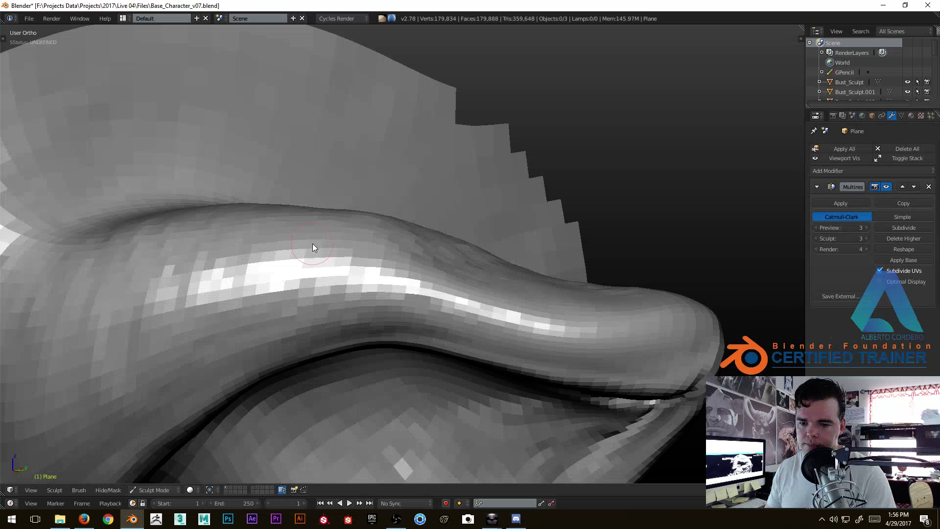
mouse_move(309, 244)
middle_down()
mouse_move(345, 205)
mouse_move(332, 248)
mouse_move(495, 217)
mouse_move(492, 252)
mouse_move(526, 220)
mouse_move(486, 239)
mouse_move(514, 225)
mouse_move(660, 271)
middle_up()
middle_drag(493, 254, 469, 273)
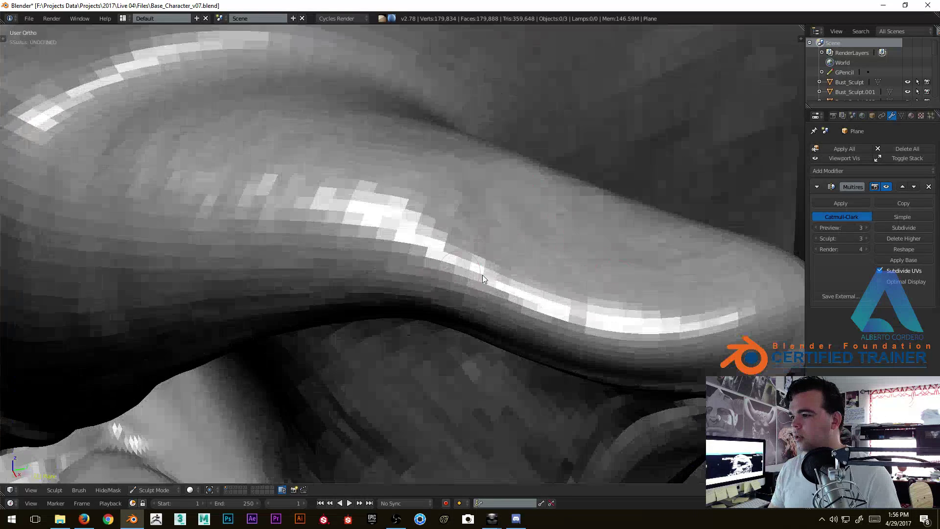
middle_drag(414, 248, 569, 317)
mouse_move(434, 273)
middle_down()
mouse_move(417, 184)
mouse_move(498, 285)
middle_up()
mouse_move(312, 205)
middle_down()
mouse_move(441, 316)
mouse_move(451, 230)
mouse_move(330, 272)
mouse_move(304, 307)
mouse_move(437, 292)
mouse_move(442, 325)
mouse_move(474, 322)
middle_up()
mouse_move(435, 275)
middle_down()
mouse_move(521, 272)
mouse_move(550, 226)
mouse_move(493, 292)
mouse_move(369, 243)
mouse_move(392, 175)
mouse_move(433, 282)
mouse_move(331, 323)
mouse_move(373, 298)
middle_up()
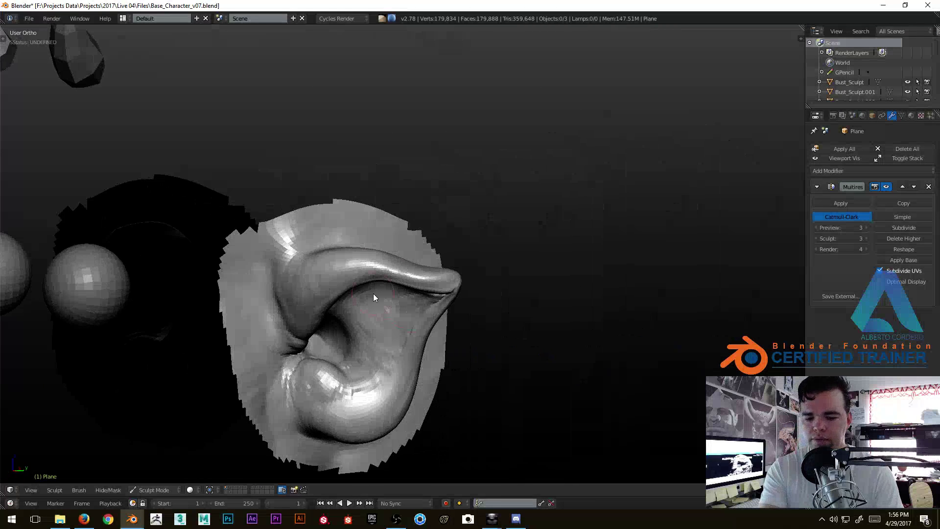
Look through the System, Interface, Editing and Input settings in the user preferences without changing anything.
key(ctrl+alt+u)
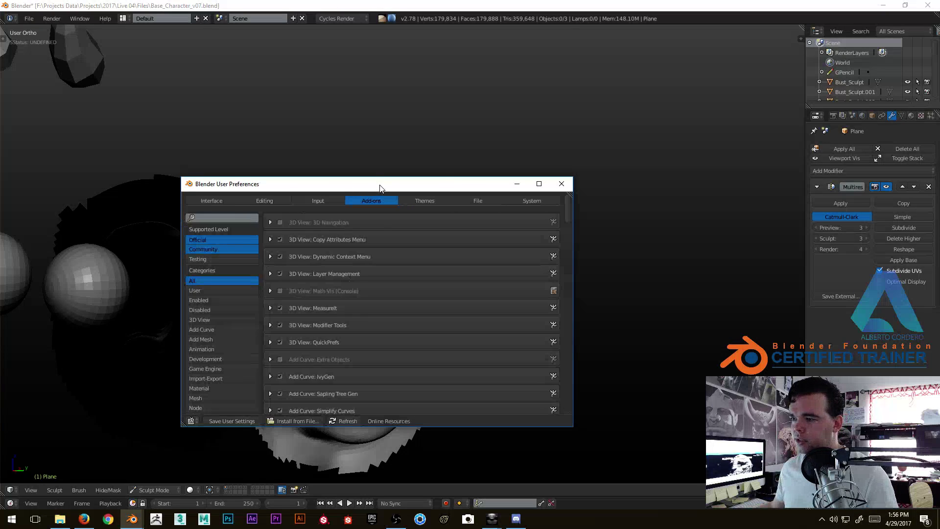
double_click(380, 189)
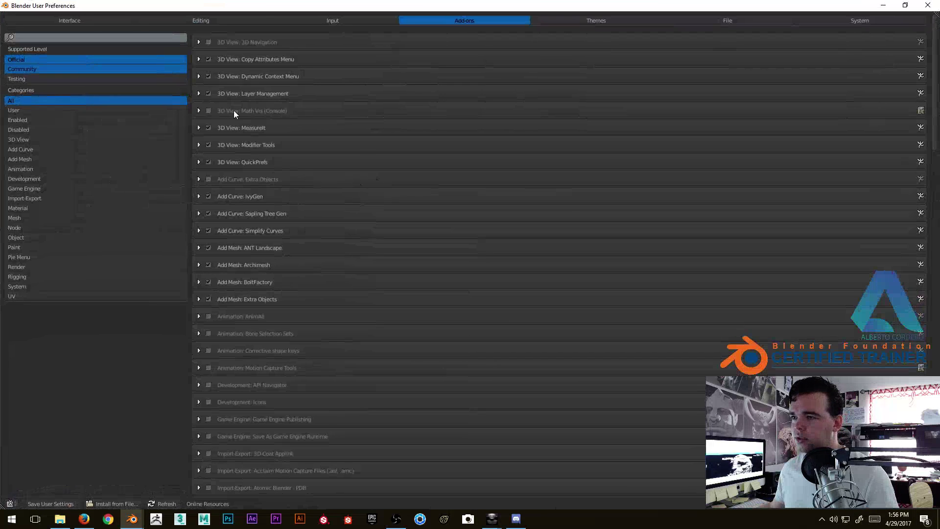
click(866, 22)
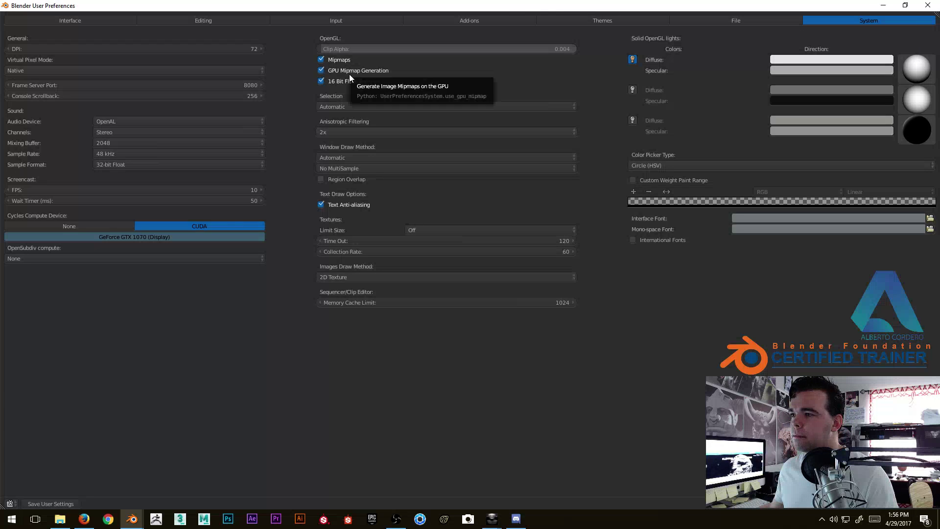
click(93, 19)
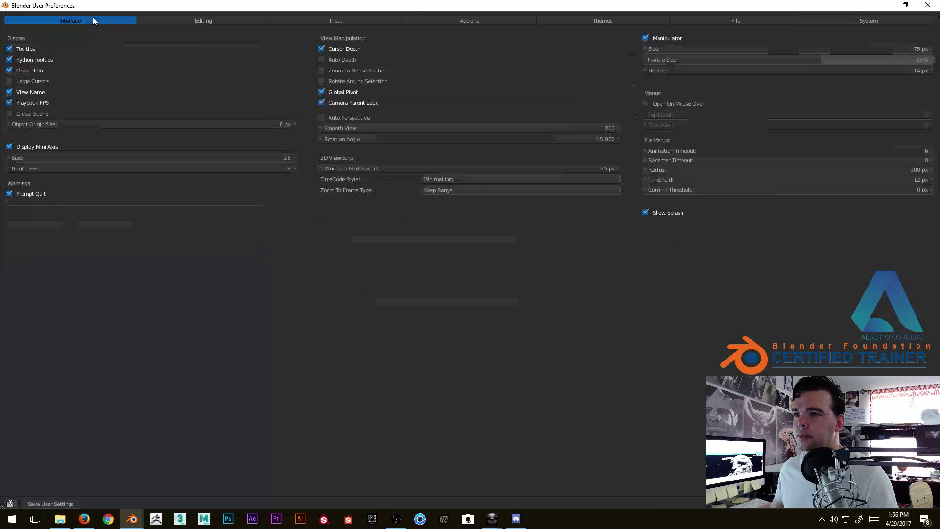
click(205, 19)
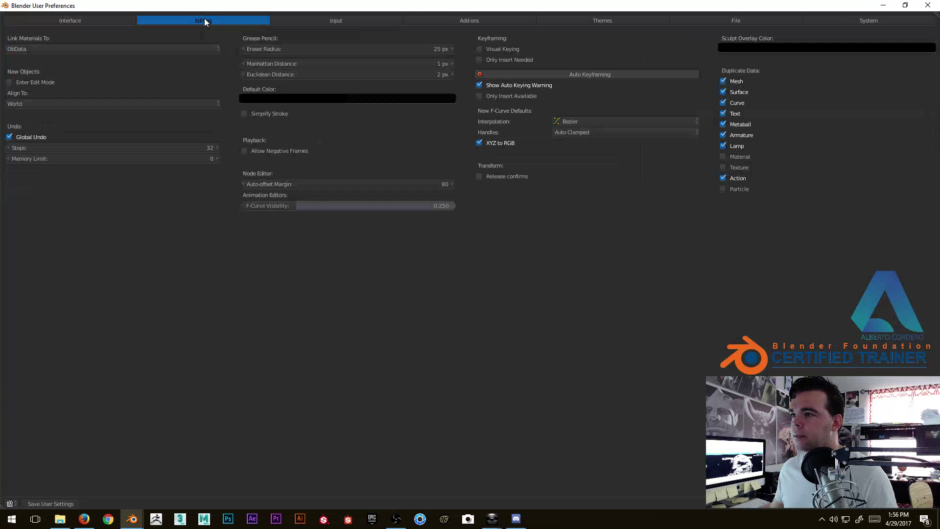
click(314, 22)
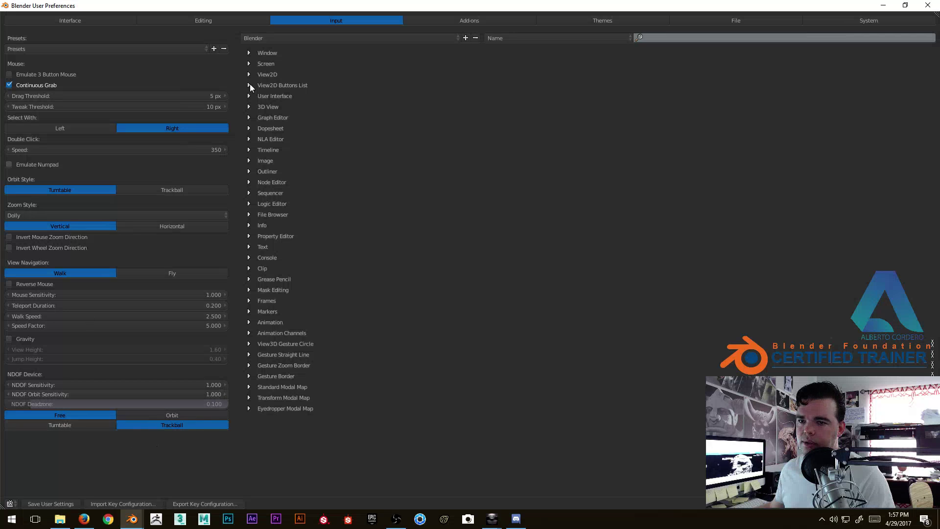
double_click(377, 7)
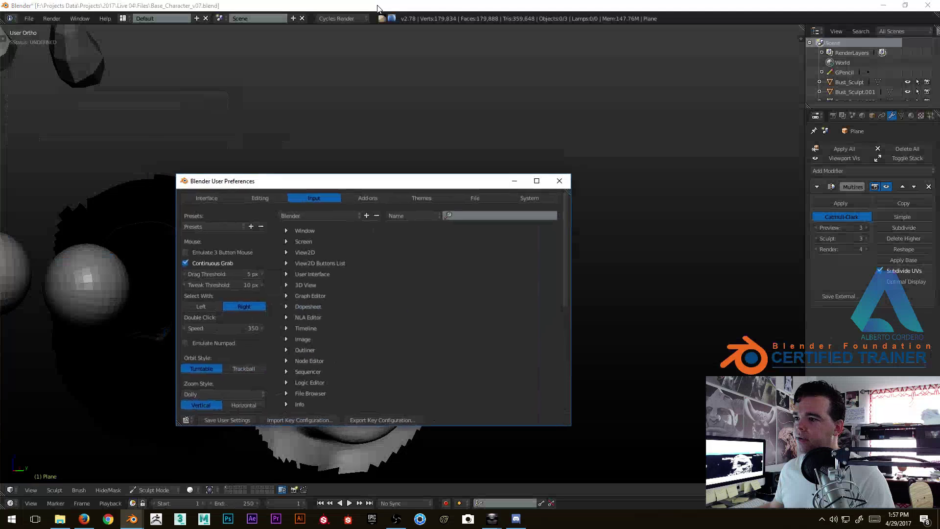
scroll(229, 346, down, 5)
scroll(229, 345, down, 3)
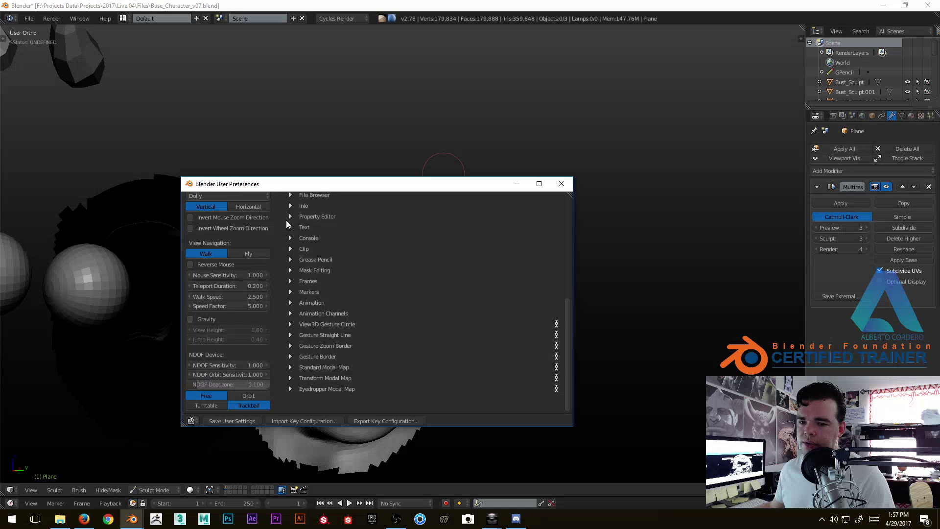
click(562, 183)
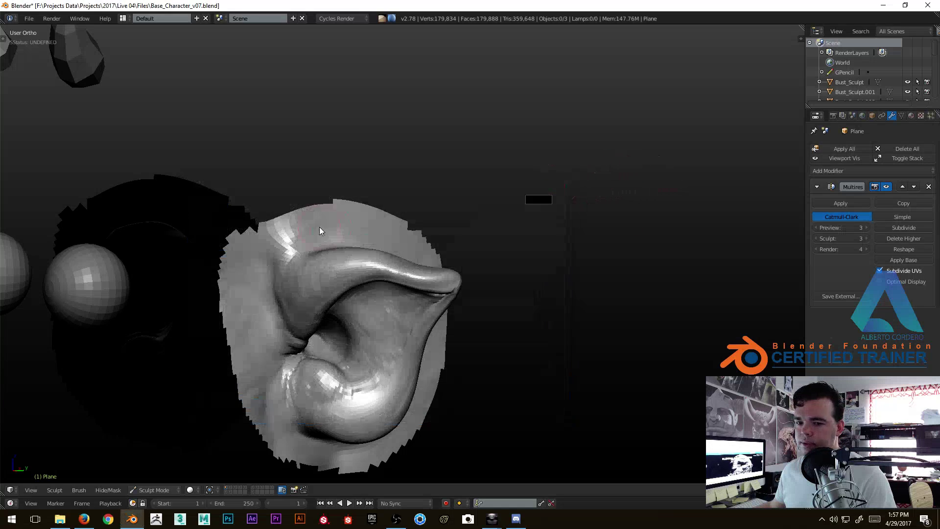
Examine the ear's inner bowl, the canal opening and the lower outer rim from several angles.
scroll(319, 228, up, 2)
mouse_move(343, 216)
shift+middle_down()
mouse_move(431, 146)
mouse_move(356, 193)
mouse_move(472, 229)
mouse_move(480, 196)
mouse_move(462, 183)
shift+middle_up()
scroll(462, 182, up, 4)
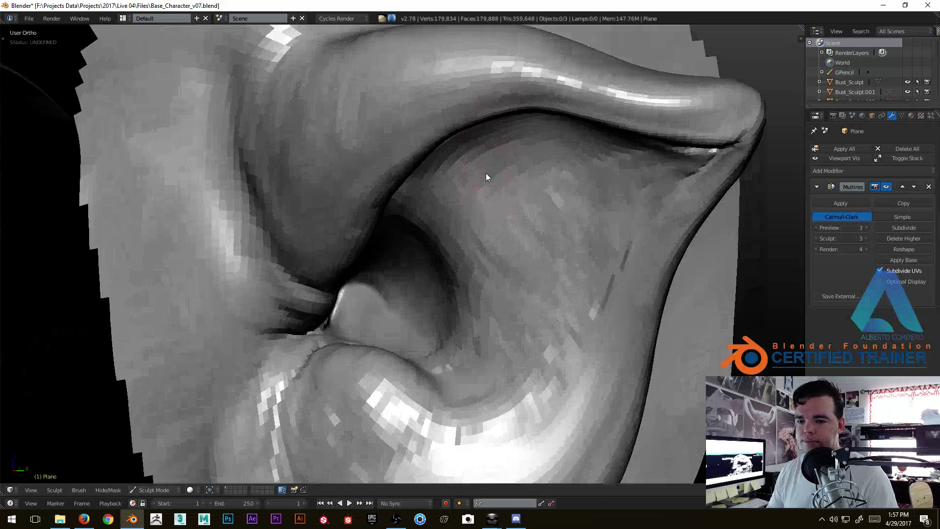
mouse_move(469, 187)
middle_down()
mouse_move(488, 242)
mouse_move(408, 188)
middle_up()
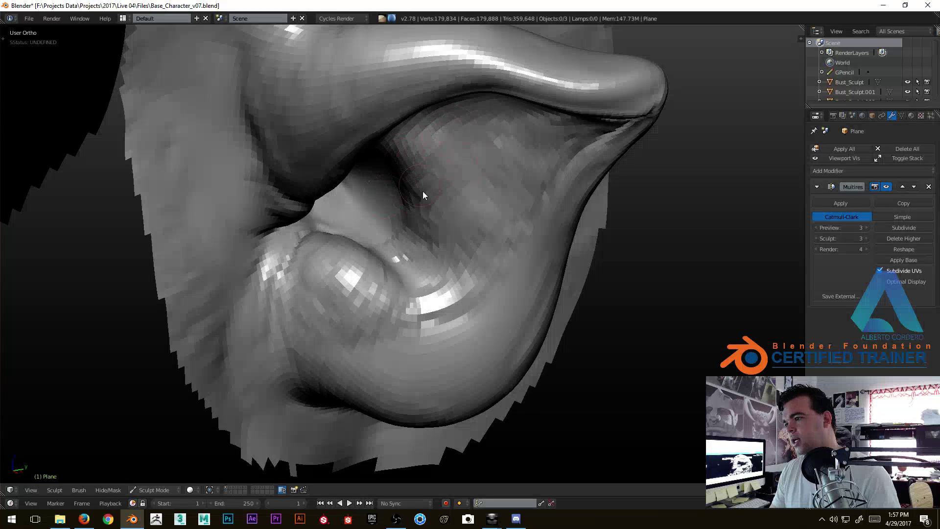
middle_drag(442, 250, 325, 207)
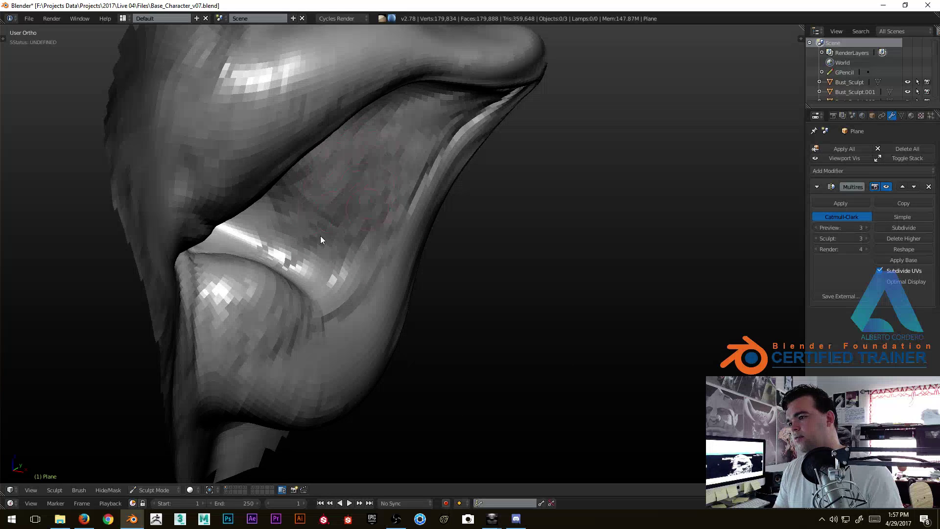
middle_drag(321, 216, 361, 145)
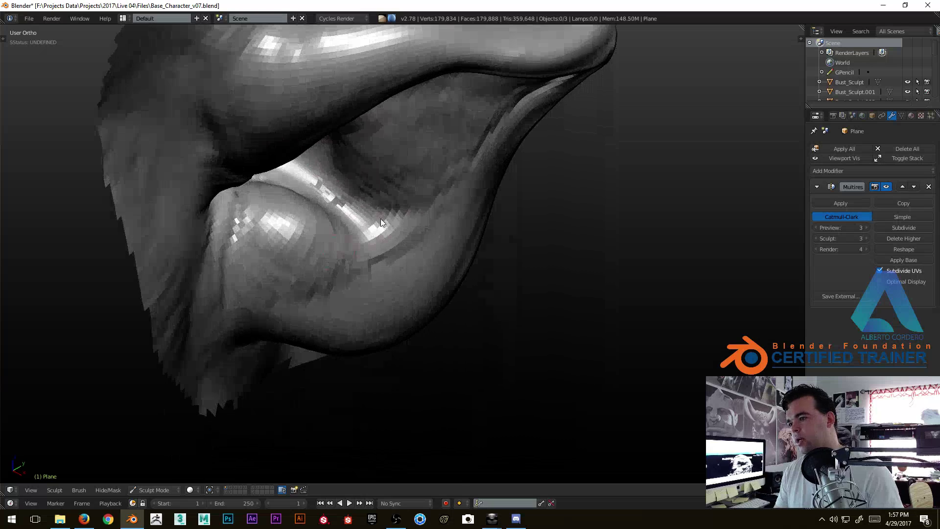
mouse_move(392, 214)
middle_down()
mouse_move(371, 237)
mouse_move(457, 163)
middle_up()
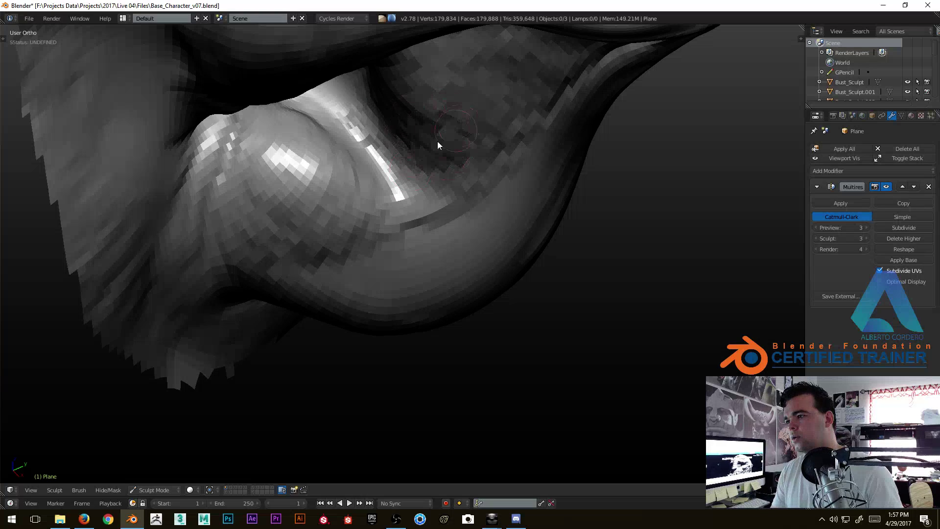
mouse_move(420, 179)
middle_down()
mouse_move(363, 176)
mouse_move(457, 168)
mouse_move(506, 193)
middle_up()
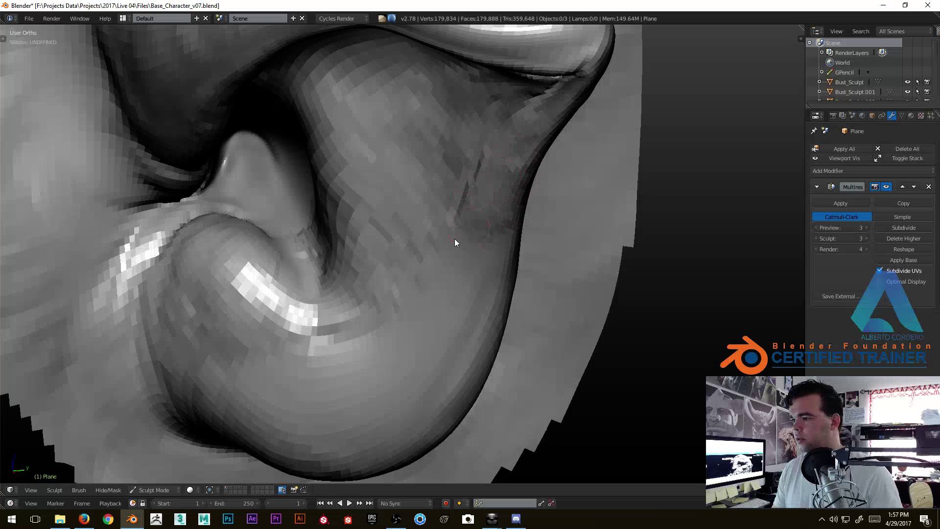
mouse_move(471, 293)
middle_down()
mouse_move(490, 332)
mouse_move(430, 183)
middle_up()
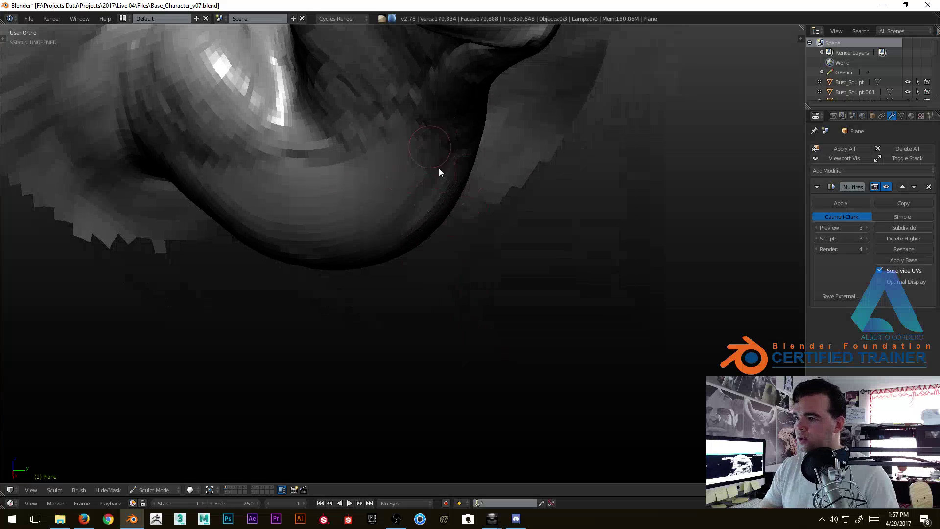
scroll(407, 215, up, 3)
mouse_move(390, 218)
middle_down()
mouse_move(262, 248)
mouse_move(277, 211)
middle_up()
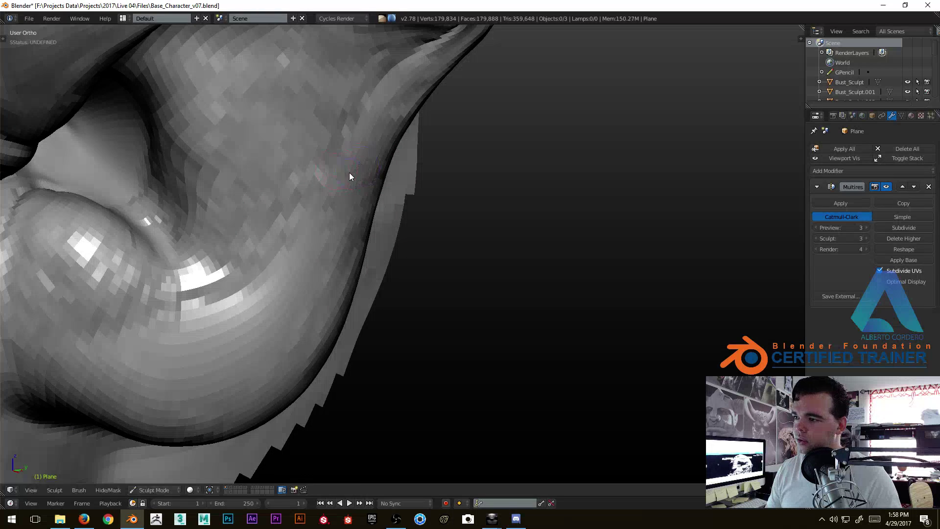
scroll(269, 257, down, 4)
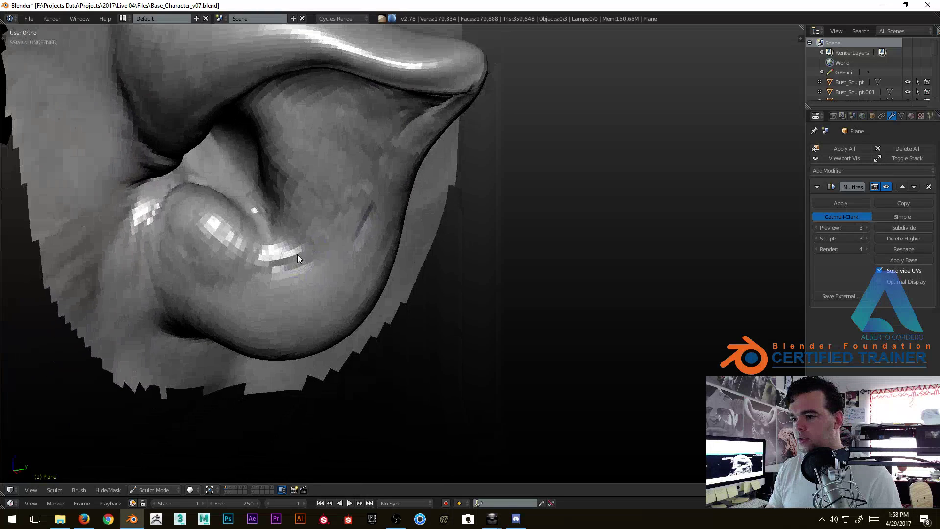
Carve a curved groove along the inner side of the lower outer rim to separate it from the bowl.
middle_drag(296, 254, 338, 266)
mouse_move(360, 159)
mouse_down()
mouse_move(336, 213)
mouse_move(284, 276)
mouse_up()
mouse_move(304, 240)
mouse_down()
mouse_move(281, 269)
mouse_move(233, 252)
mouse_move(231, 237)
mouse_move(274, 260)
mouse_up()
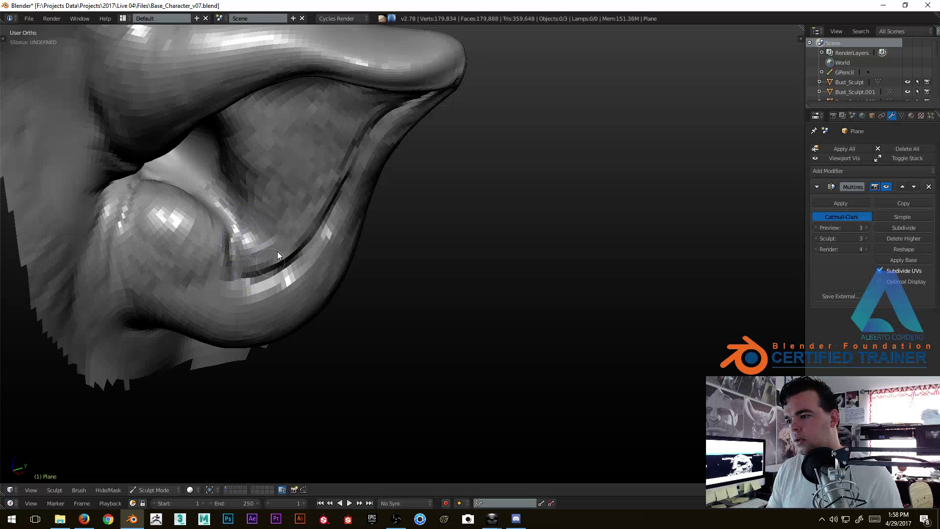
middle_drag(237, 255, 270, 267)
middle_drag(380, 250, 452, 160)
middle_drag(412, 331, 419, 219)
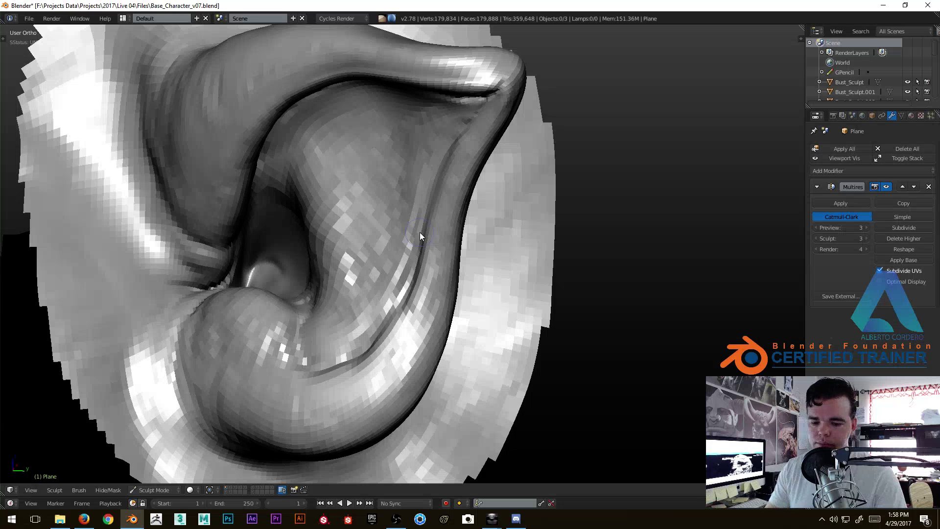
Check the Input settings in the user preferences again and close the preferences.
key(ctrl+alt+u)
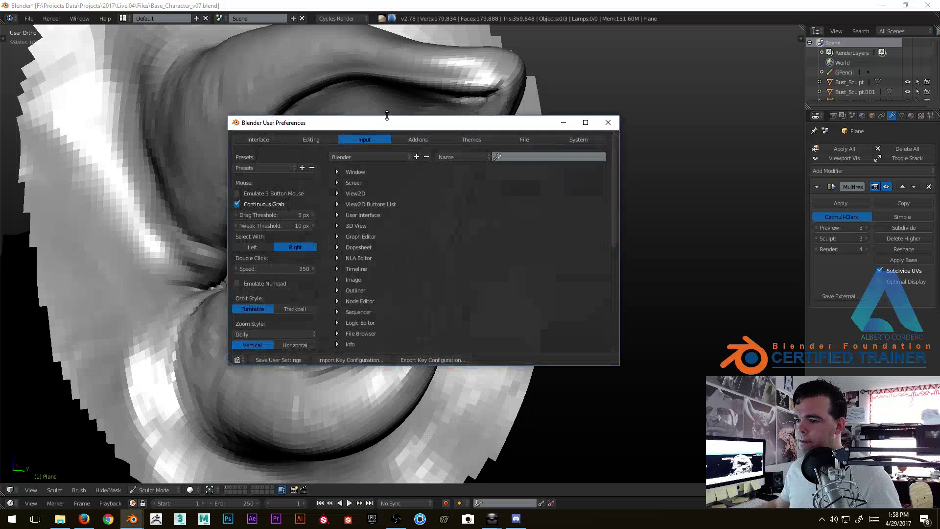
double_click(381, 126)
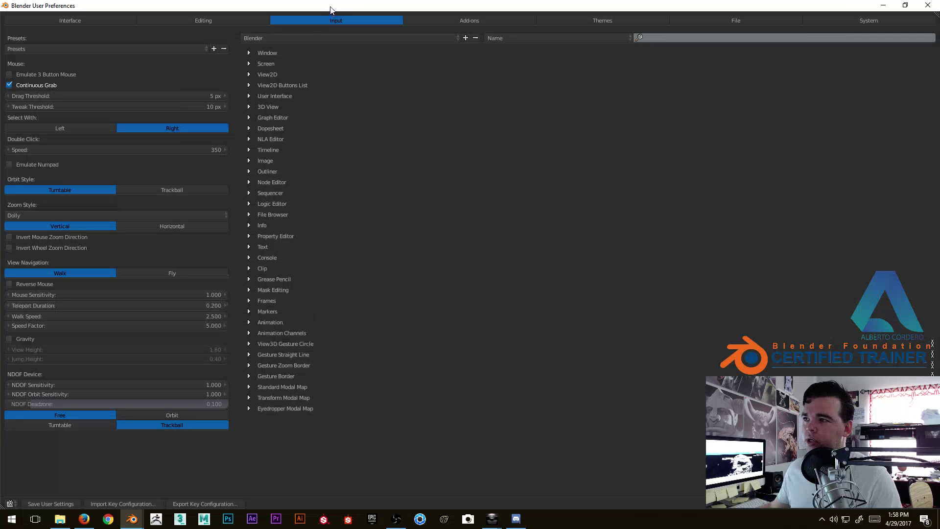
click(929, 5)
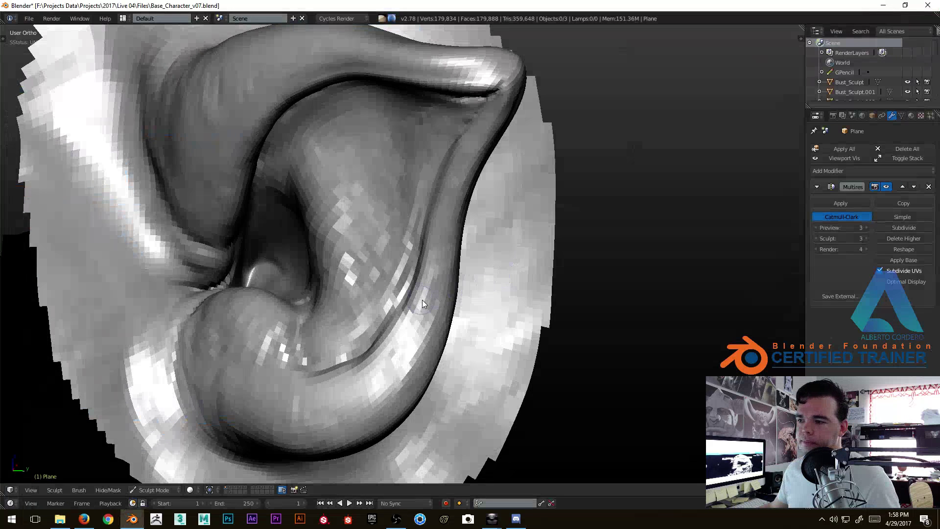
Refine the edge of the inner bowl where it drops into the ear canal opening.
scroll(426, 274, up, 4)
scroll(305, 254, up, 3)
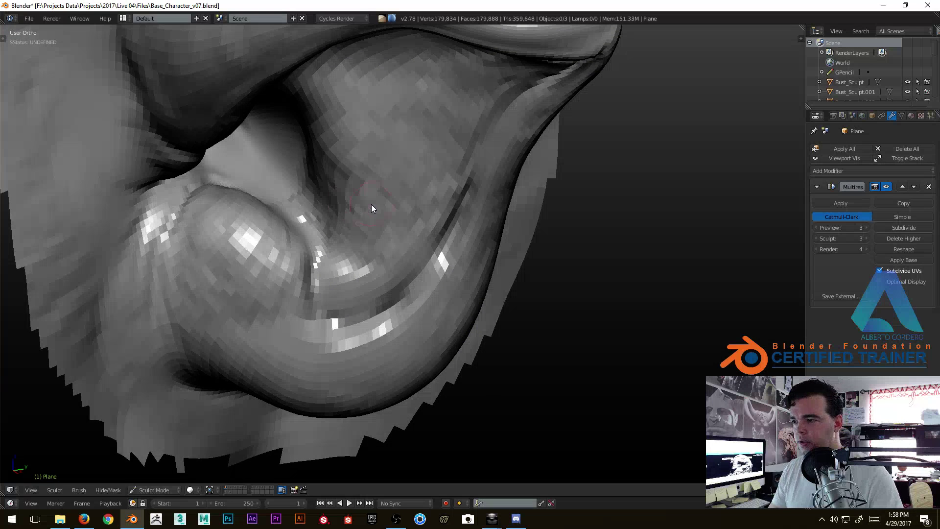
mouse_move(337, 206)
middle_down()
mouse_move(362, 204)
mouse_move(392, 256)
mouse_move(374, 236)
middle_up()
mouse_move(310, 147)
middle_down()
mouse_move(357, 184)
mouse_move(346, 189)
middle_up()
scroll(303, 274, up, 2)
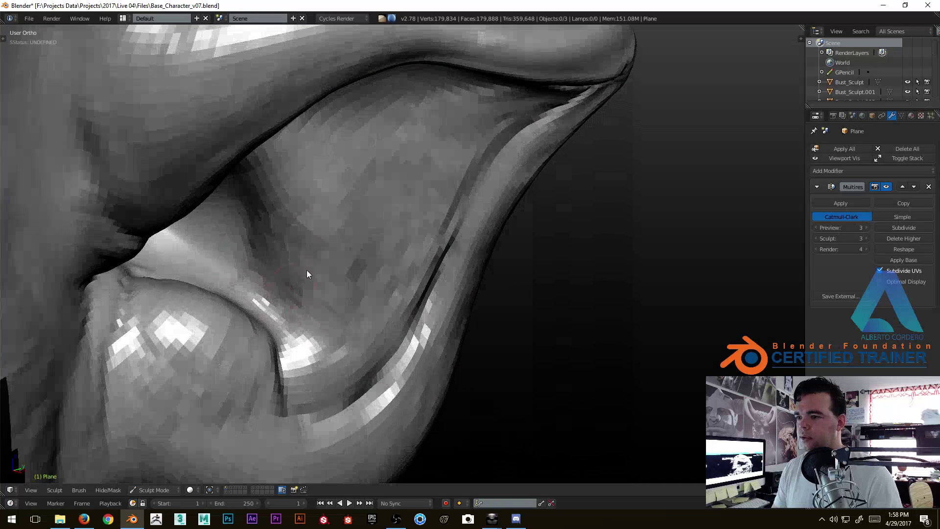
mouse_move(260, 190)
middle_down()
mouse_move(258, 247)
mouse_move(289, 246)
middle_up()
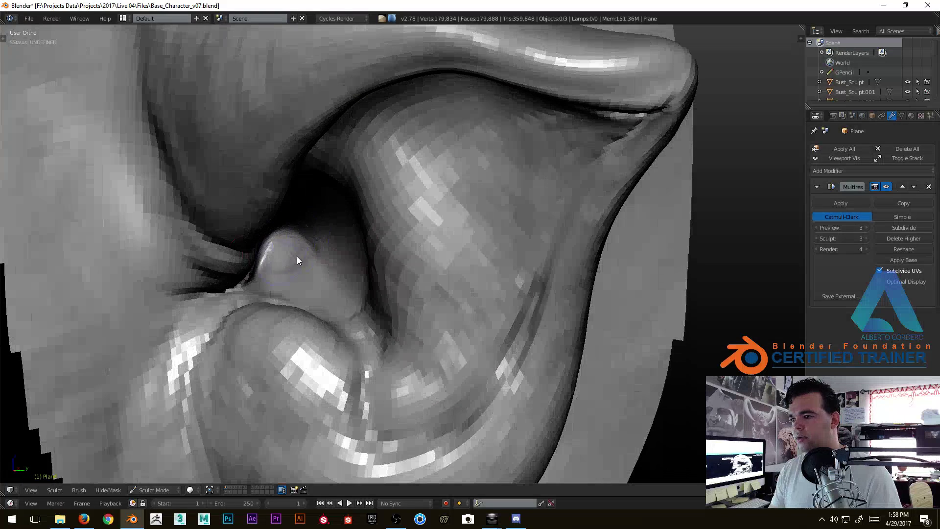
mouse_move(326, 210)
middle_down()
mouse_move(293, 267)
mouse_move(374, 202)
mouse_move(342, 351)
mouse_move(392, 197)
middle_up()
drag(398, 202, 381, 210)
mouse_move(374, 230)
middle_down()
mouse_move(398, 210)
mouse_move(355, 226)
mouse_move(330, 251)
mouse_move(284, 244)
middle_up()
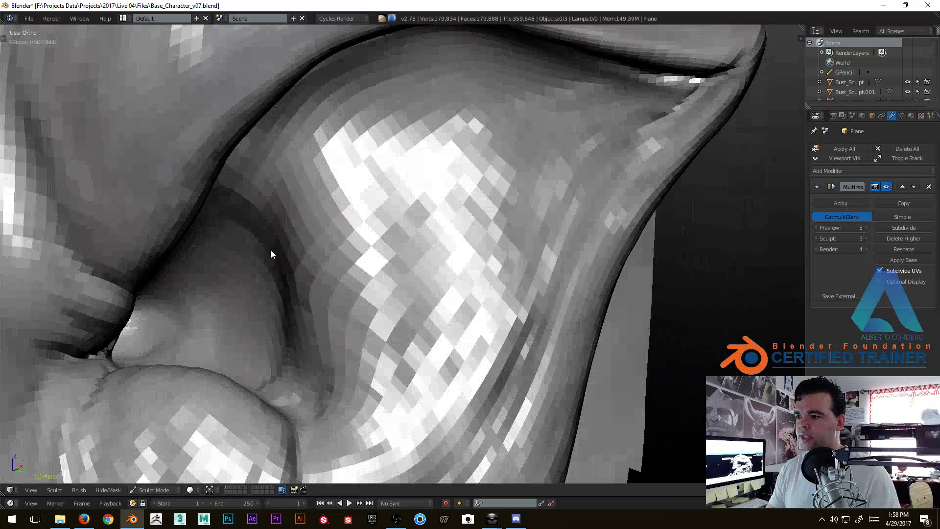
Reshape the pointed bump inside the ear canal hollow so it blends into the surrounding inner walls.
mouse_move(199, 286)
middle_down()
mouse_move(285, 278)
mouse_move(222, 201)
mouse_move(236, 222)
mouse_move(273, 187)
mouse_move(342, 230)
mouse_move(301, 227)
middle_up()
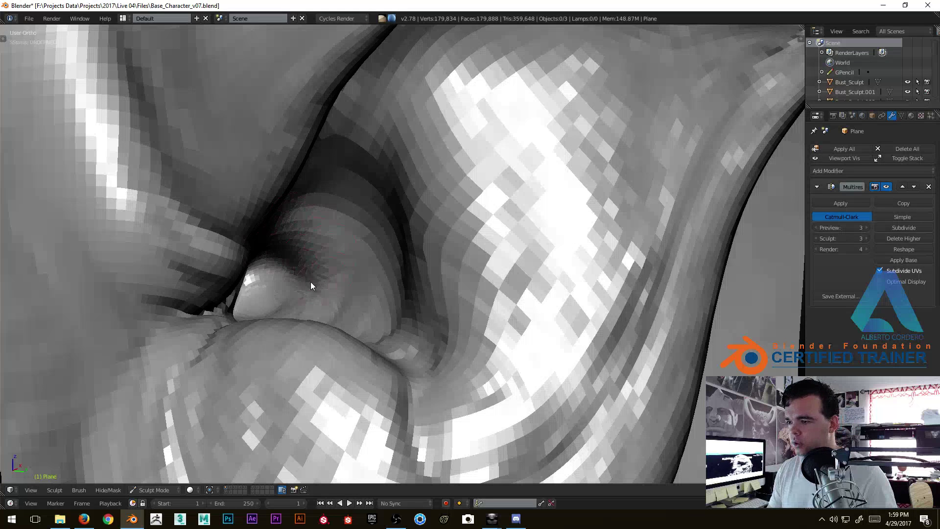
middle_drag(311, 288, 310, 210)
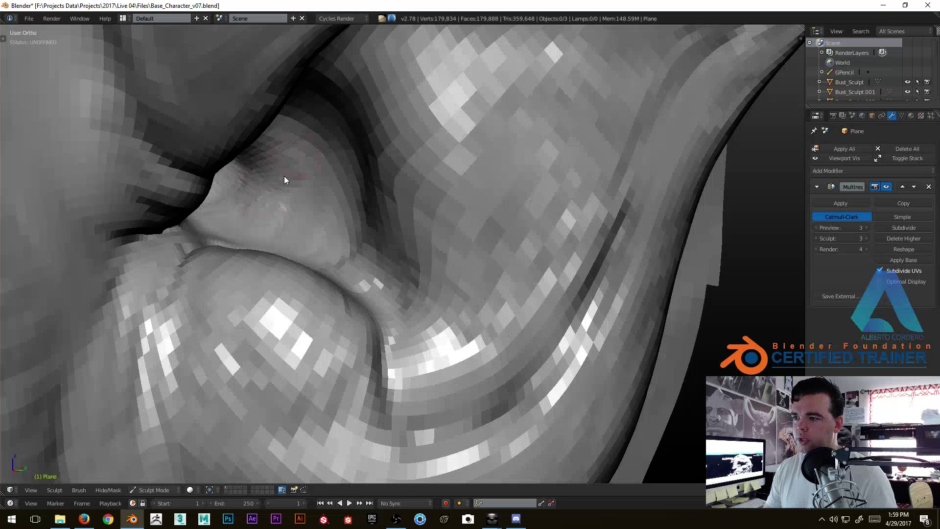
mouse_move(292, 196)
middle_down()
mouse_move(297, 214)
mouse_move(310, 118)
middle_up()
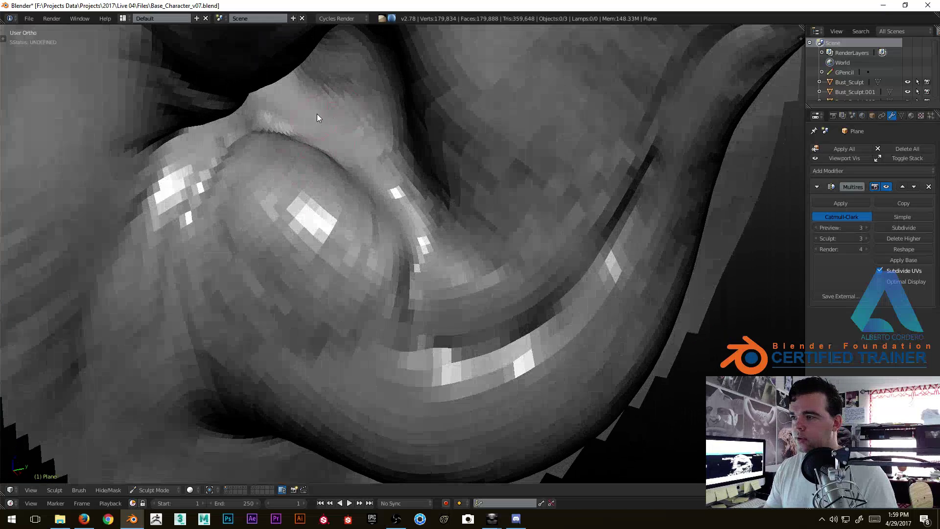
middle_drag(312, 76, 330, 57)
mouse_move(304, 132)
middle_down()
mouse_move(306, 173)
mouse_move(344, 139)
middle_up()
scroll(368, 161, down, 3)
scroll(338, 183, up, 3)
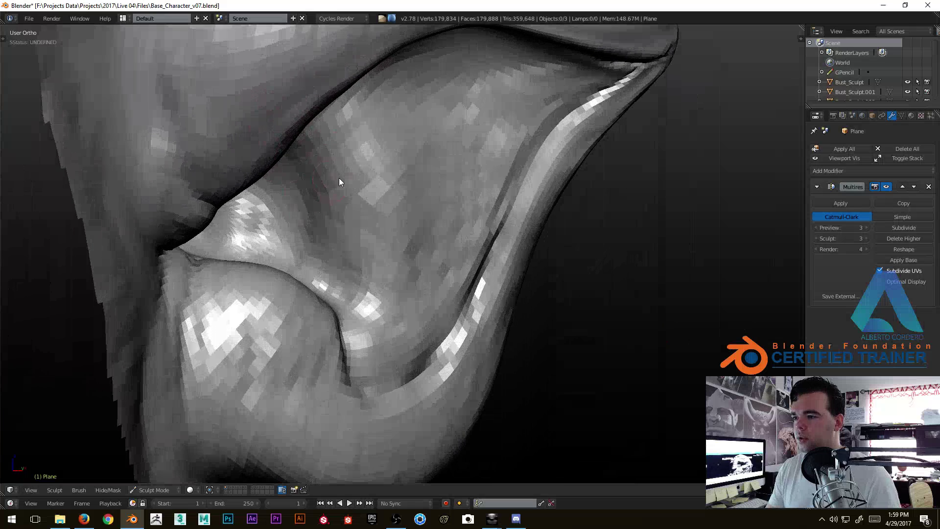
middle_drag(286, 178, 307, 210)
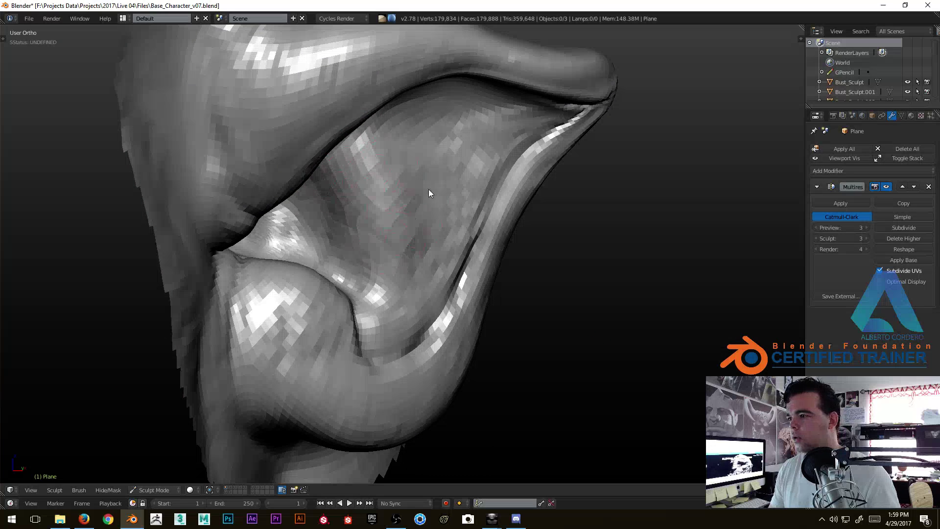
Refine the surface of the ear's bowl between the canal hollow and the lower outer rim.
scroll(497, 147, up, 3)
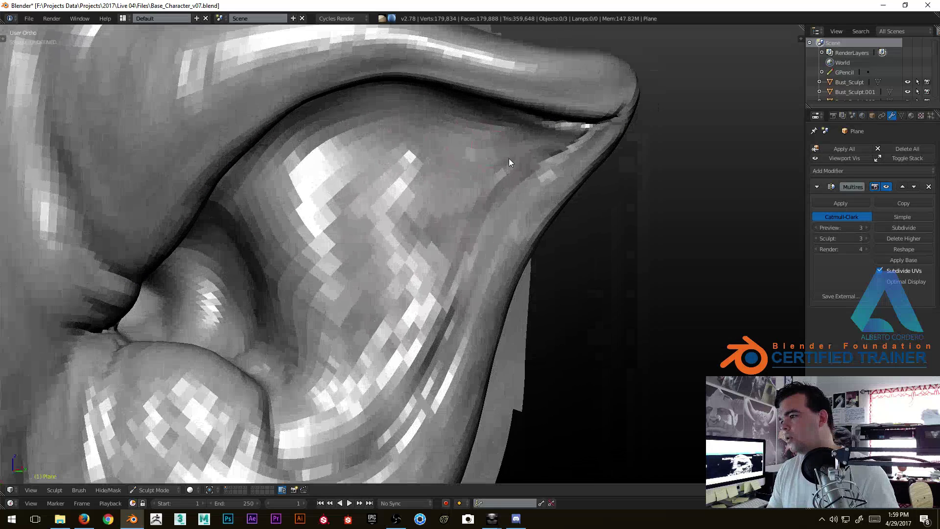
mouse_move(433, 250)
middle_down()
mouse_move(427, 283)
mouse_move(467, 210)
middle_up()
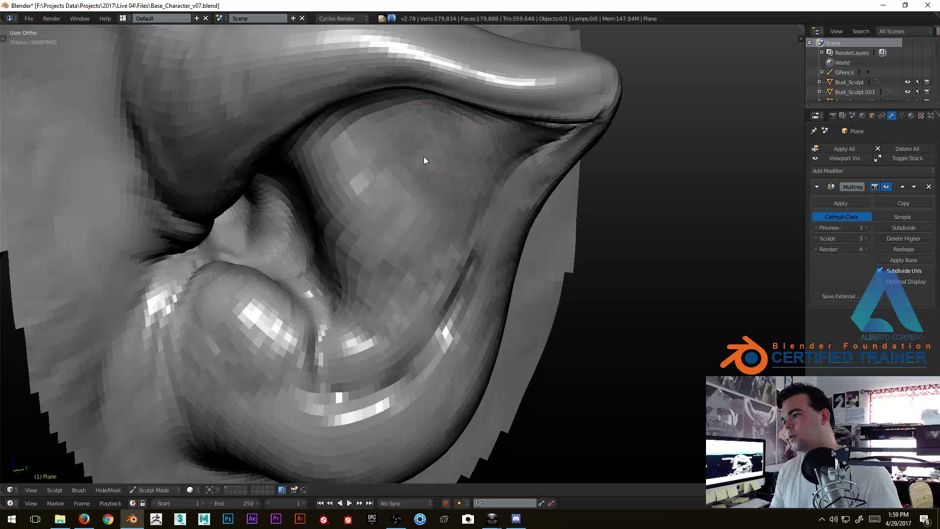
mouse_move(446, 286)
middle_down()
mouse_move(407, 324)
mouse_move(466, 308)
middle_up()
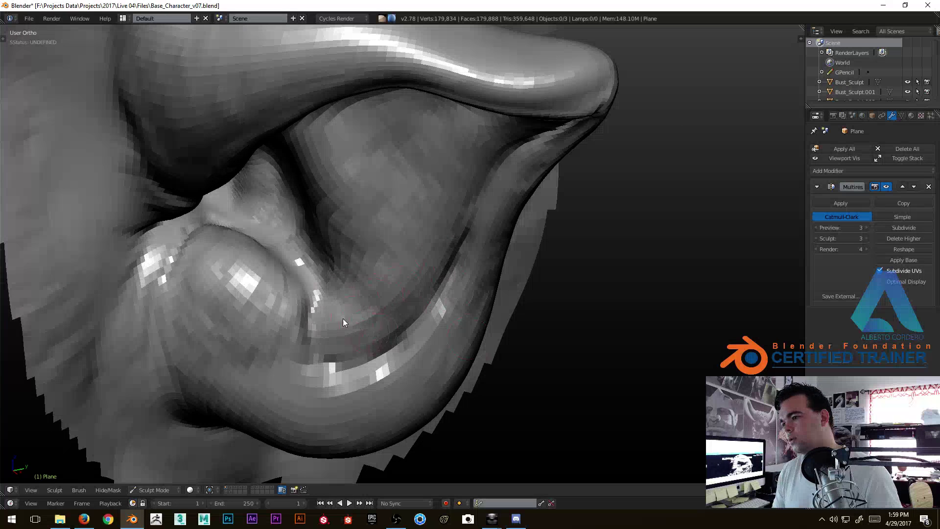
middle_drag(357, 325, 397, 315)
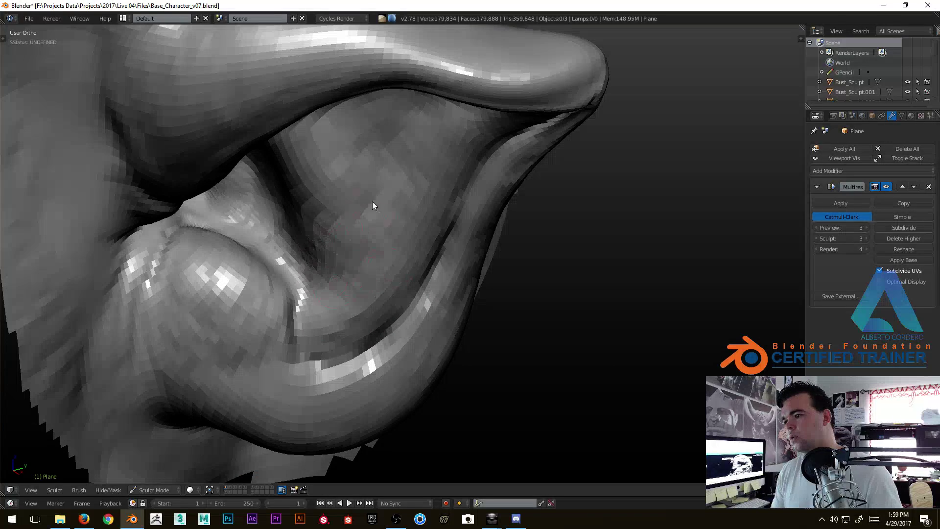
mouse_move(350, 299)
middle_down()
mouse_move(393, 245)
mouse_move(404, 274)
mouse_move(367, 233)
mouse_move(414, 240)
mouse_move(444, 195)
mouse_move(403, 211)
mouse_move(460, 279)
middle_up()
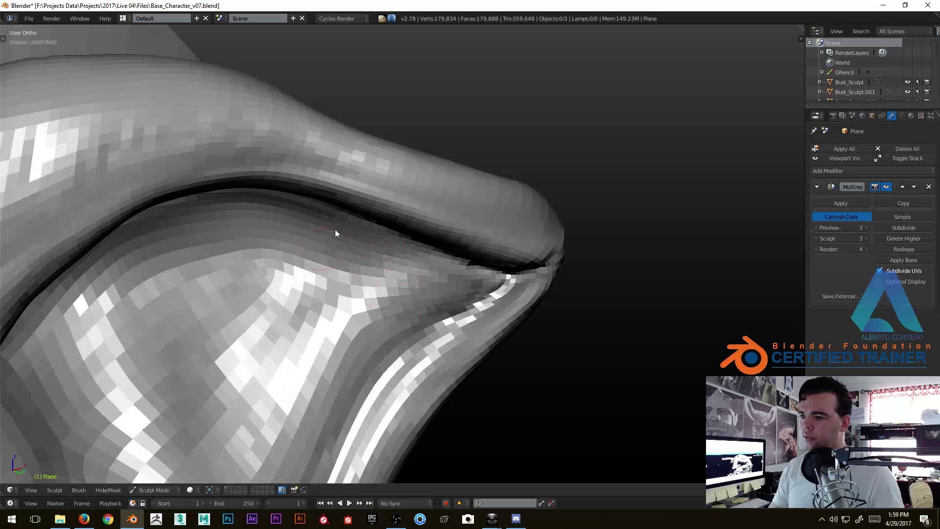
Adjust the brush strength and sculpt a recessed band beneath the upper rim, running toward the ear's pointed tip.
middle_drag(327, 239, 294, 212)
mouse_move(232, 280)
mouse_down()
mouse_move(115, 248)
mouse_move(252, 256)
mouse_up()
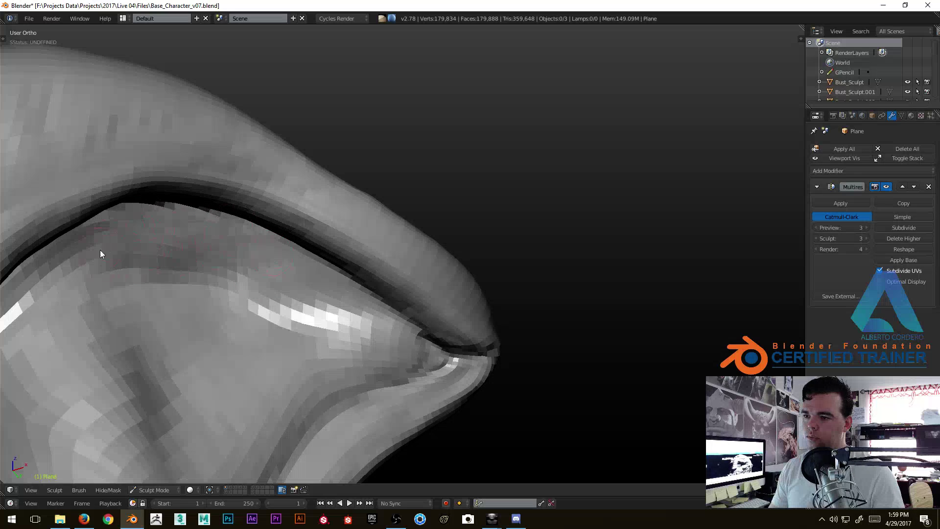
key(shift+f)
click(280, 217)
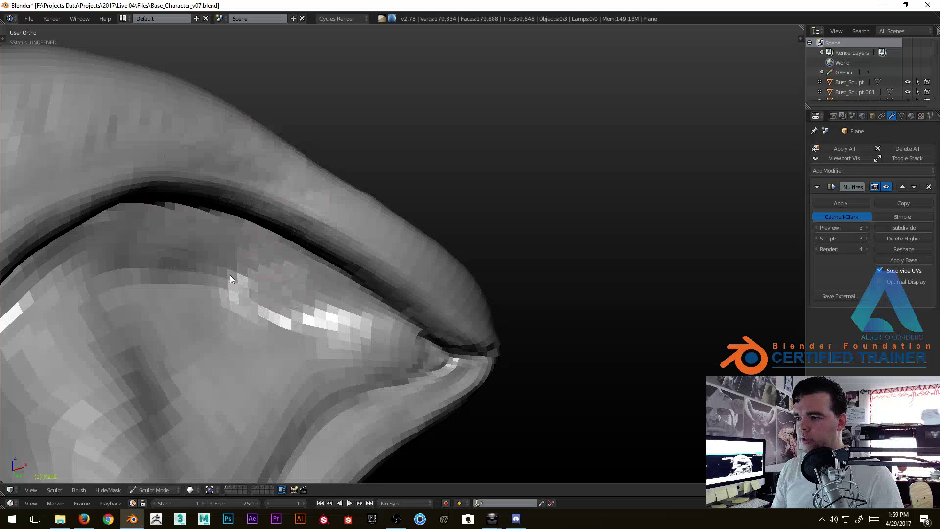
middle_drag(195, 236, 260, 246)
mouse_move(261, 245)
mouse_down()
mouse_move(279, 230)
mouse_move(325, 240)
mouse_move(371, 255)
mouse_move(414, 290)
mouse_up()
middle_drag(413, 290, 428, 279)
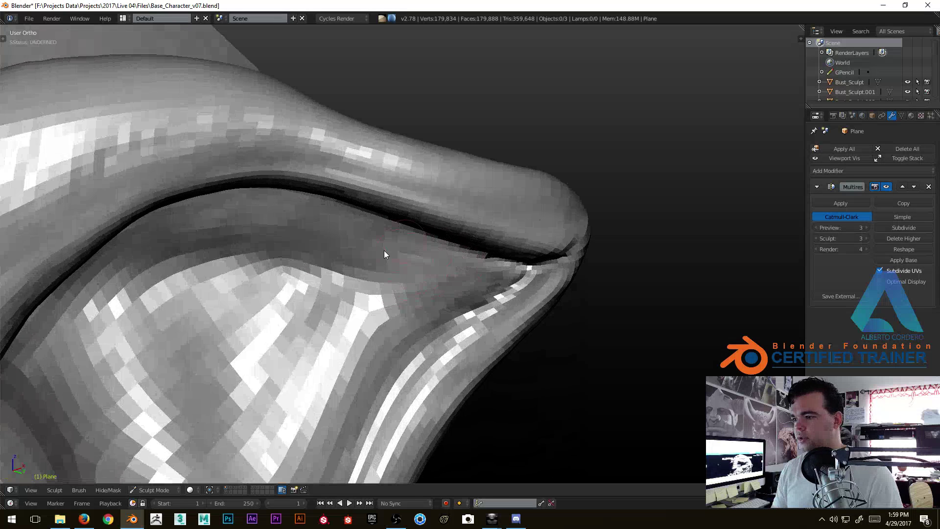
drag(392, 246, 434, 294)
middle_drag(435, 297, 452, 284)
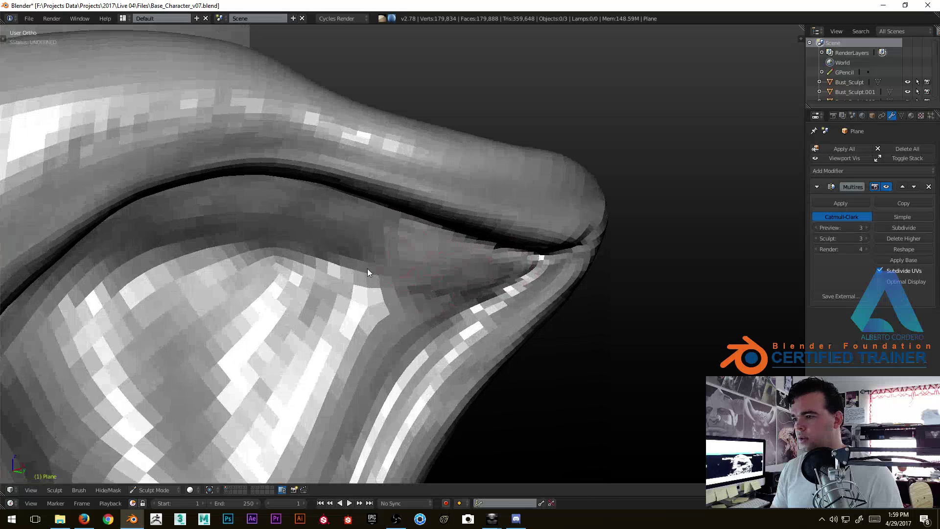
drag(366, 260, 191, 240)
scroll(170, 245, up, 3)
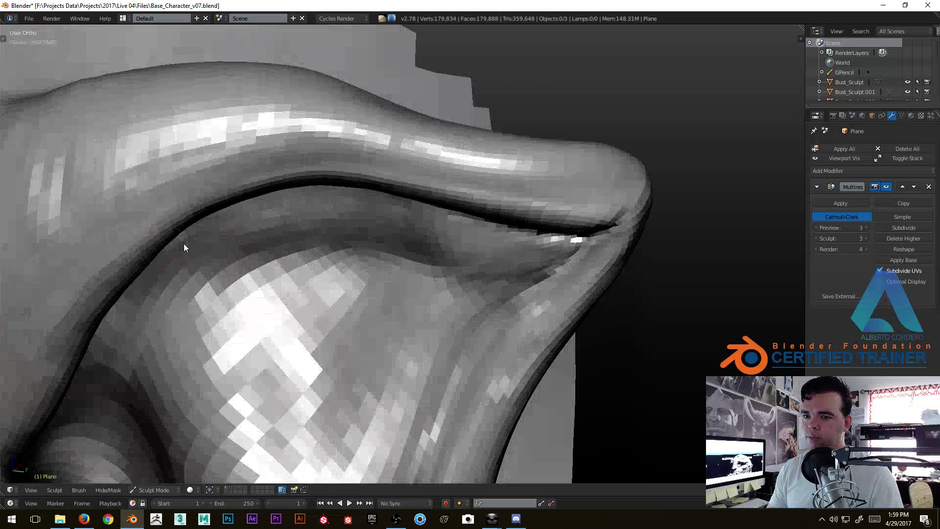
Continue the recessed band along the bowl's front edge down toward the ear canal opening, adjusting the brush size.
scroll(304, 226, down, 2)
mouse_move(256, 380)
middle_down()
mouse_move(306, 274)
mouse_move(361, 247)
middle_up()
mouse_move(360, 243)
mouse_down()
mouse_move(344, 352)
mouse_move(350, 294)
mouse_move(372, 304)
mouse_move(338, 351)
mouse_up()
scroll(362, 298, up, 3)
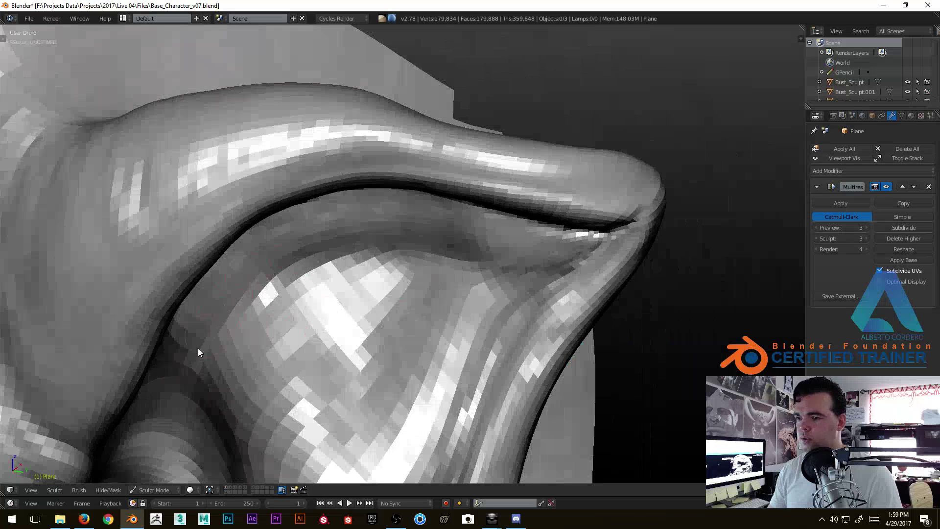
mouse_move(173, 366)
middle_down()
mouse_move(162, 334)
mouse_move(250, 254)
middle_up()
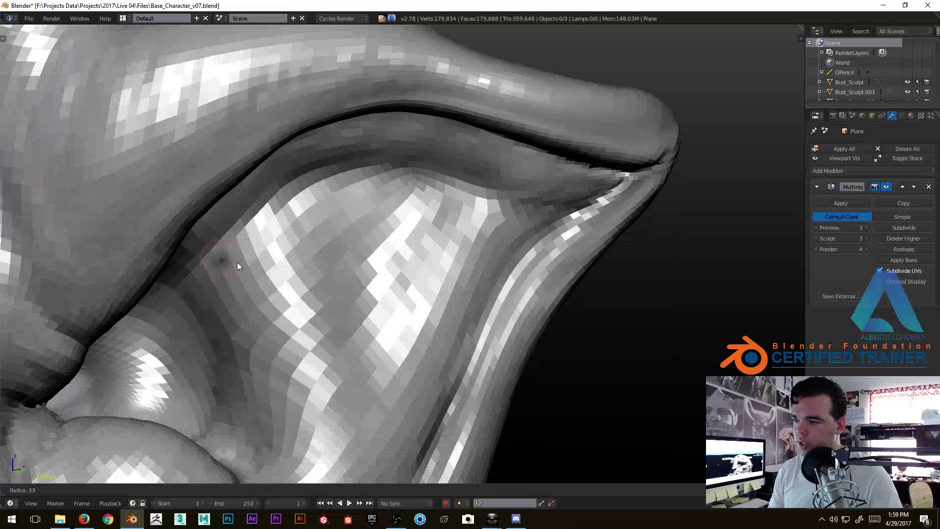
mouse_move(213, 251)
mouse_down()
mouse_move(235, 245)
mouse_move(189, 288)
mouse_move(141, 308)
mouse_move(255, 207)
mouse_up()
scroll(254, 207, down, 2)
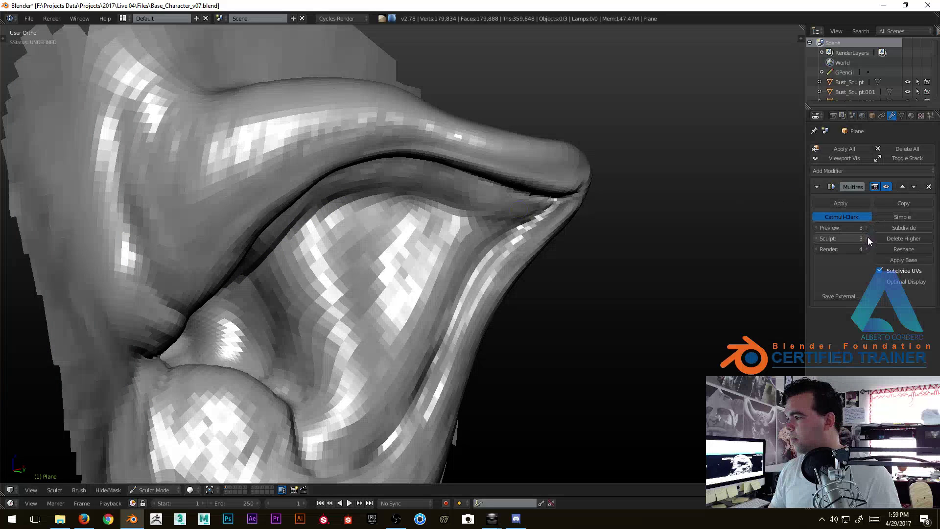
Carve creases around the front root of the upper rim where the ear joins the head.
scroll(368, 293, down, 4)
mouse_move(386, 298)
middle_down()
mouse_move(333, 305)
mouse_move(437, 232)
mouse_move(404, 243)
mouse_move(405, 275)
mouse_move(508, 198)
mouse_move(484, 212)
middle_up()
mouse_move(510, 259)
middle_down()
mouse_move(446, 330)
mouse_move(497, 247)
mouse_move(473, 308)
mouse_move(427, 342)
mouse_move(430, 261)
mouse_move(433, 291)
mouse_move(458, 276)
middle_up()
middle_drag(479, 194, 425, 281)
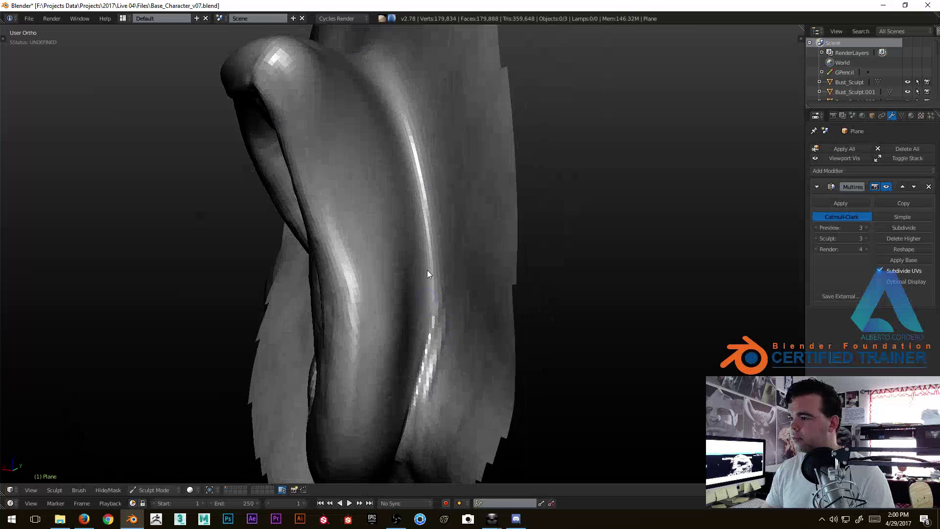
mouse_move(385, 92)
middle_down()
mouse_move(468, 255)
mouse_move(492, 261)
mouse_move(321, 226)
mouse_move(261, 270)
middle_up()
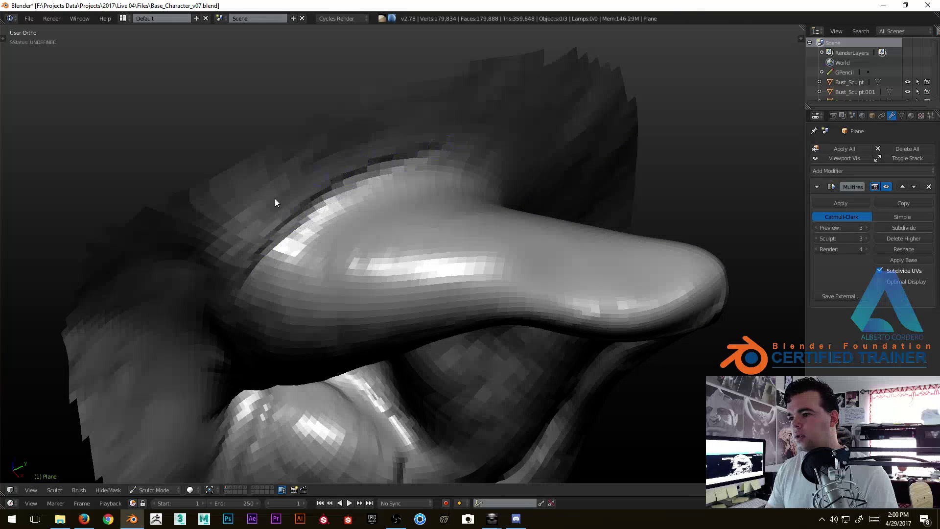
middle_drag(195, 245, 240, 234)
mouse_move(240, 225)
mouse_down()
mouse_move(231, 166)
mouse_move(191, 338)
mouse_up()
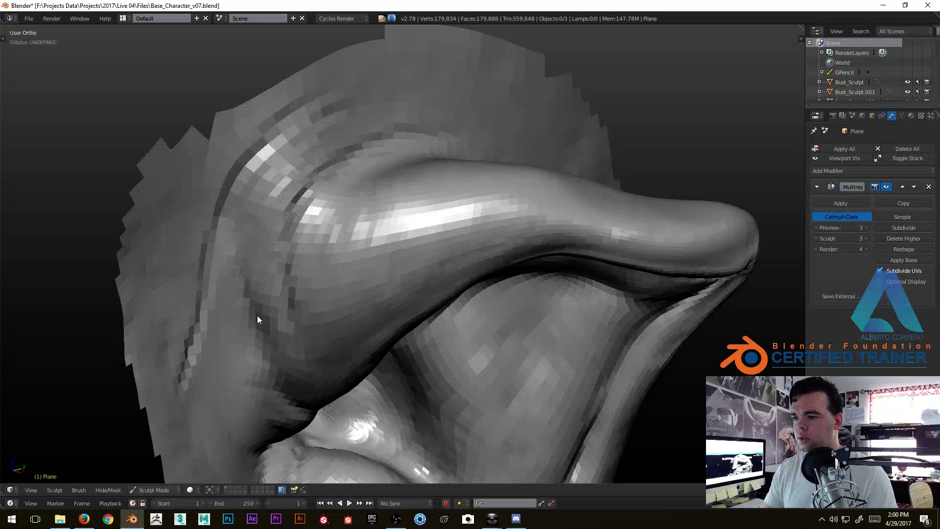
Examine the upper rim and its junction with the head from the side, the front and above.
scroll(334, 272, down, 6)
mouse_move(334, 270)
middle_down()
mouse_move(419, 174)
mouse_move(351, 266)
middle_up()
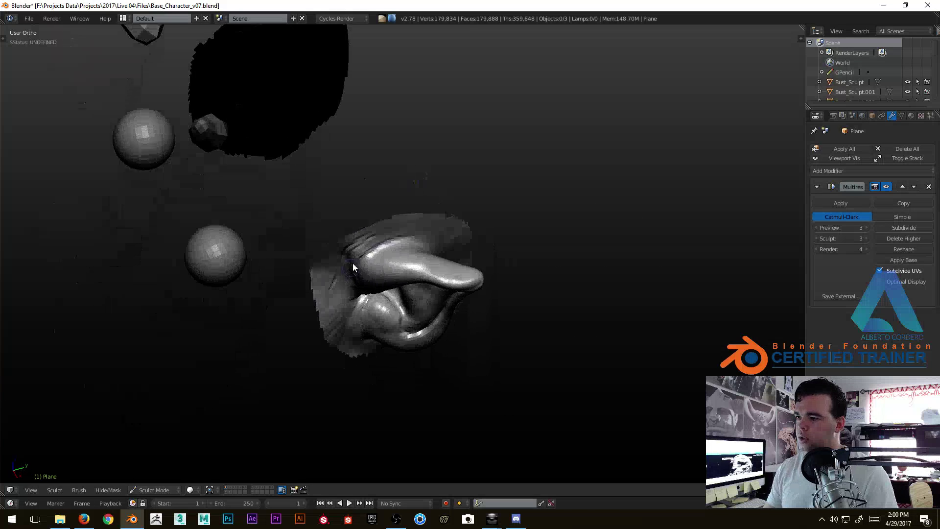
scroll(386, 177, up, 6)
middle_drag(360, 210, 369, 222)
scroll(389, 178, up, 4)
mouse_move(389, 178)
middle_down()
mouse_move(386, 265)
mouse_move(447, 268)
middle_up()
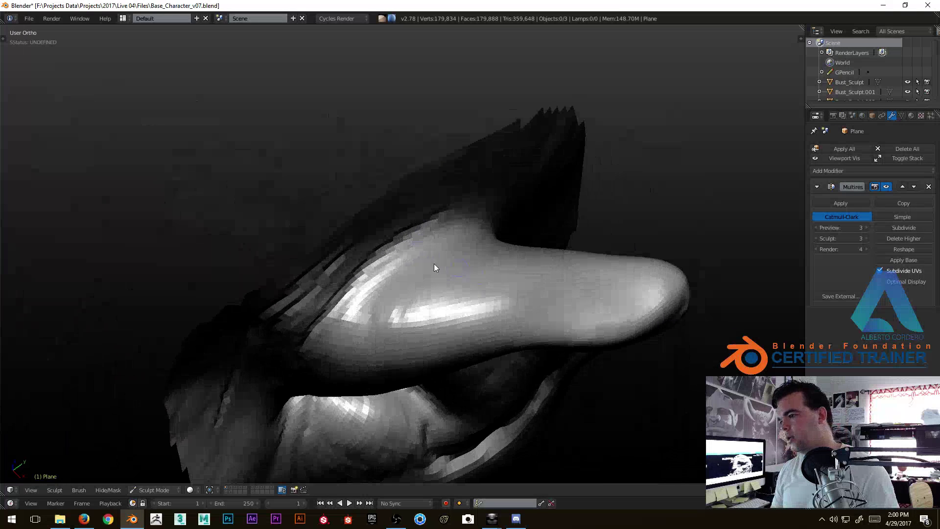
mouse_move(474, 224)
middle_down()
mouse_move(404, 229)
mouse_move(334, 290)
middle_up()
scroll(457, 230, up, 5)
scroll(334, 290, down, 2)
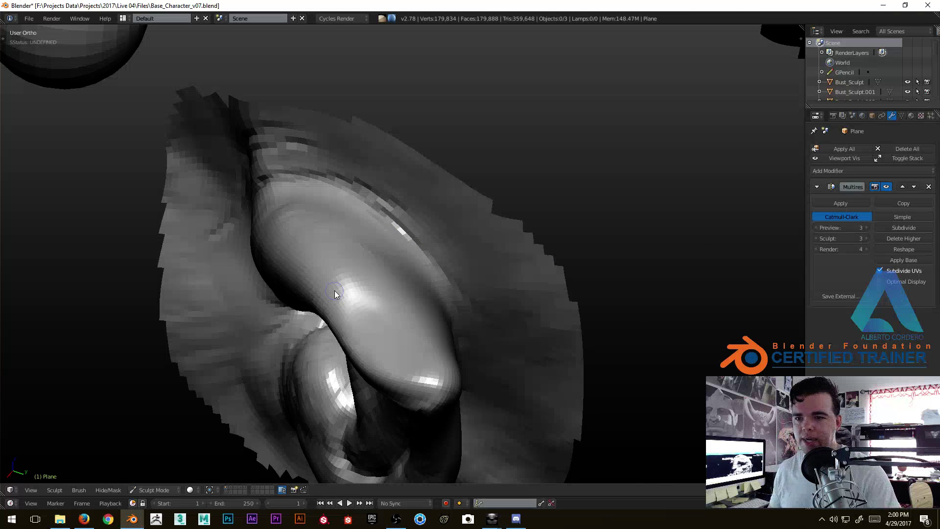
middle_drag(407, 201, 433, 214)
mouse_move(386, 241)
middle_down()
mouse_move(342, 240)
mouse_move(348, 270)
mouse_move(336, 269)
mouse_move(286, 315)
mouse_move(287, 279)
mouse_move(310, 254)
mouse_move(248, 346)
middle_up()
mouse_move(368, 279)
middle_down()
mouse_move(292, 261)
mouse_move(441, 243)
mouse_move(385, 264)
middle_up()
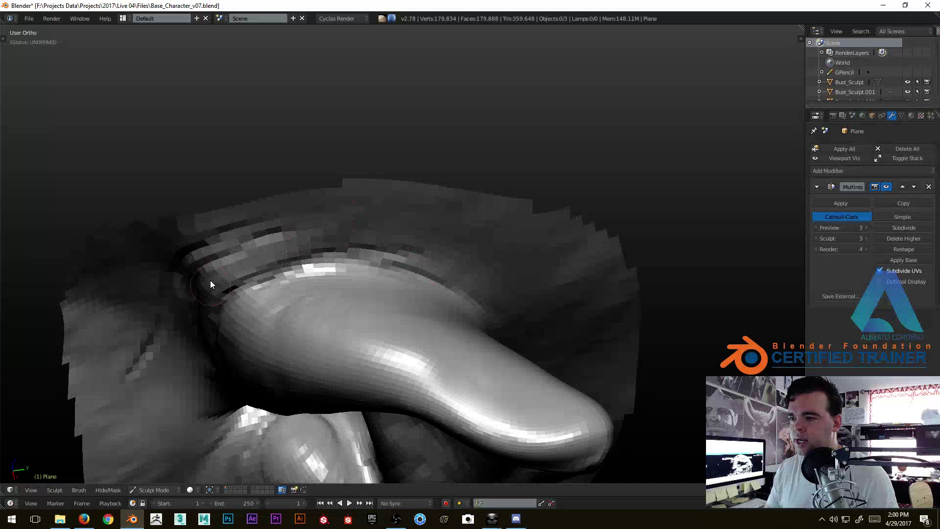
Sculpt the head surface behind the upper rim, following the crease where the ear attaches.
mouse_move(386, 209)
middle_down()
mouse_move(410, 229)
mouse_move(460, 226)
middle_up()
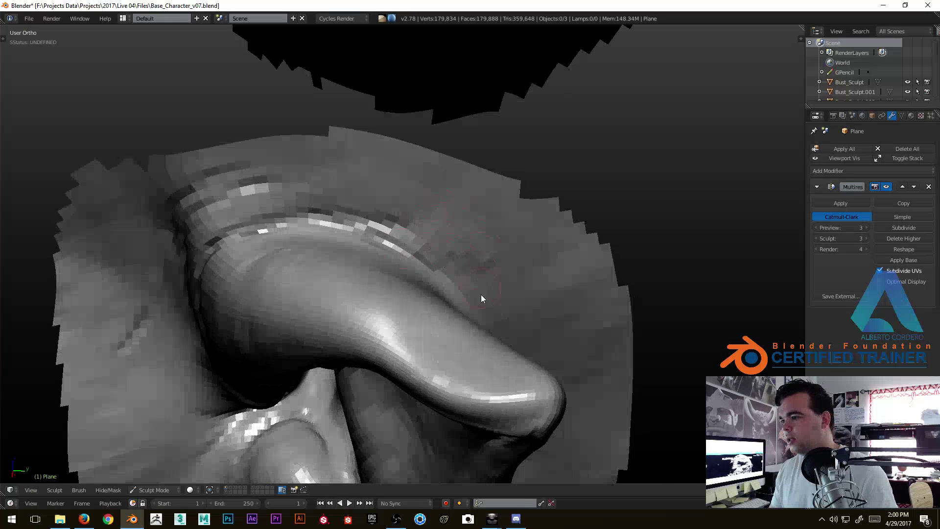
middle_drag(481, 290, 489, 317)
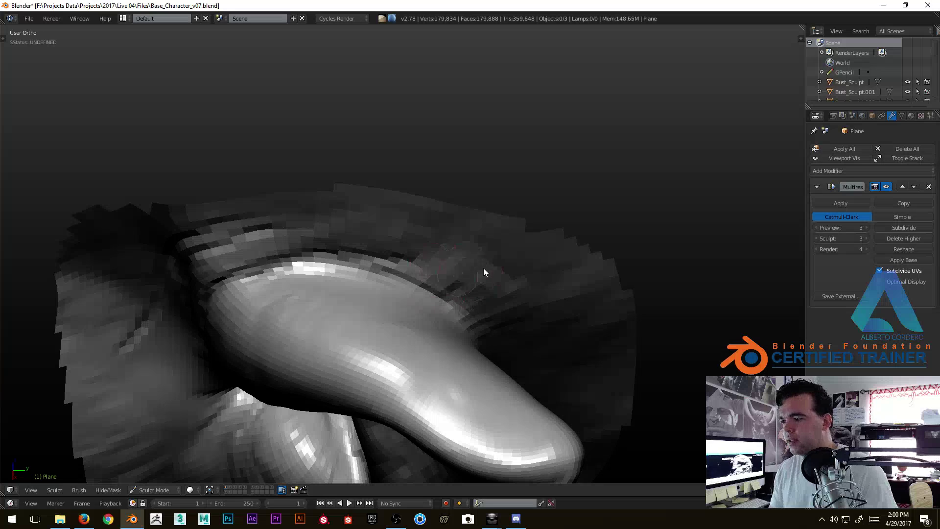
mouse_move(501, 328)
mouse_down()
mouse_move(468, 283)
mouse_move(334, 251)
mouse_move(402, 265)
mouse_move(507, 254)
mouse_up()
middle_drag(507, 253, 519, 312)
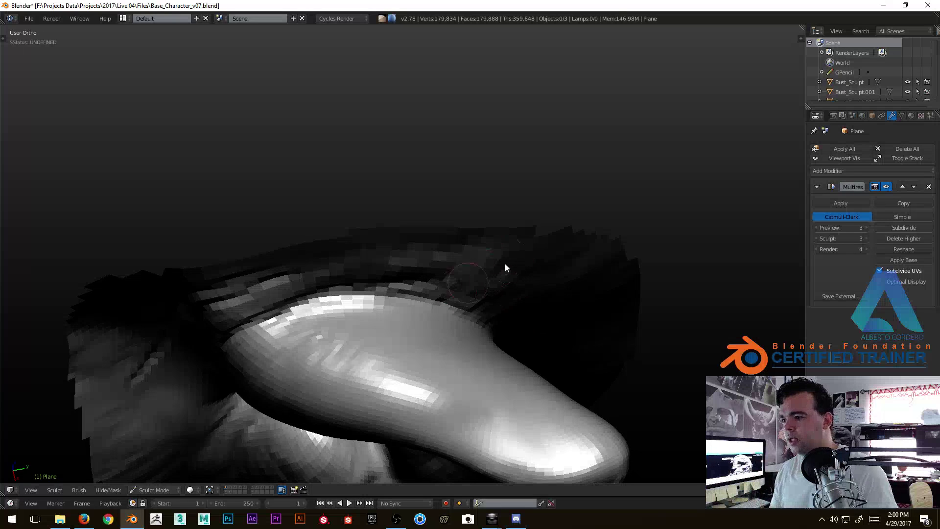
mouse_move(421, 278)
middle_down()
mouse_move(380, 254)
mouse_move(329, 266)
mouse_move(292, 252)
mouse_move(492, 246)
middle_up()
drag(450, 262, 429, 221)
middle_drag(438, 222, 416, 232)
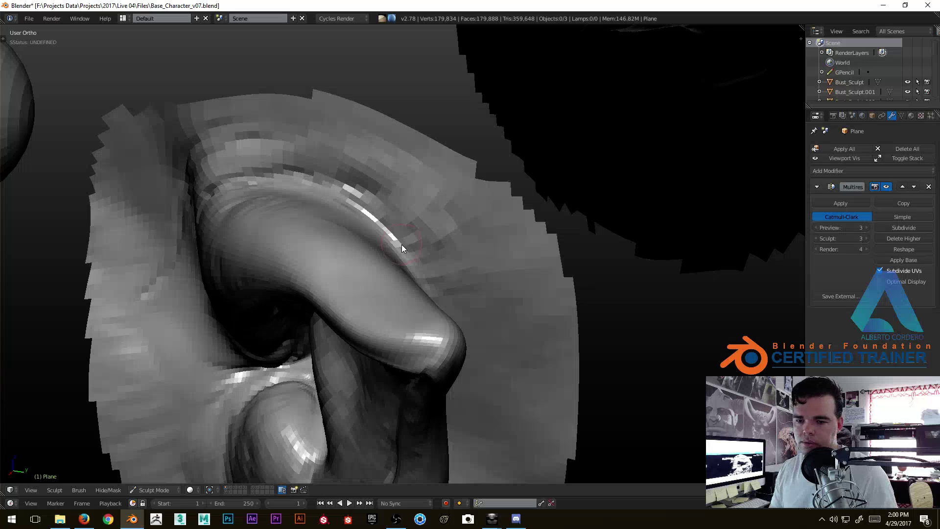
Deepen the transition between the head and the rear of the ear's upper root.
mouse_move(398, 248)
middle_down()
mouse_move(406, 242)
mouse_move(398, 243)
middle_up()
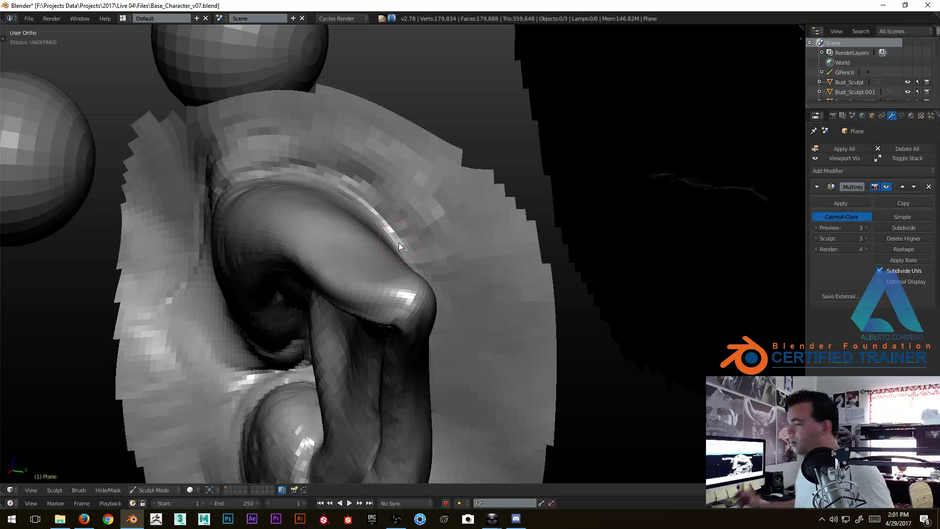
mouse_move(399, 246)
middle_down()
mouse_move(330, 319)
mouse_move(353, 293)
middle_up()
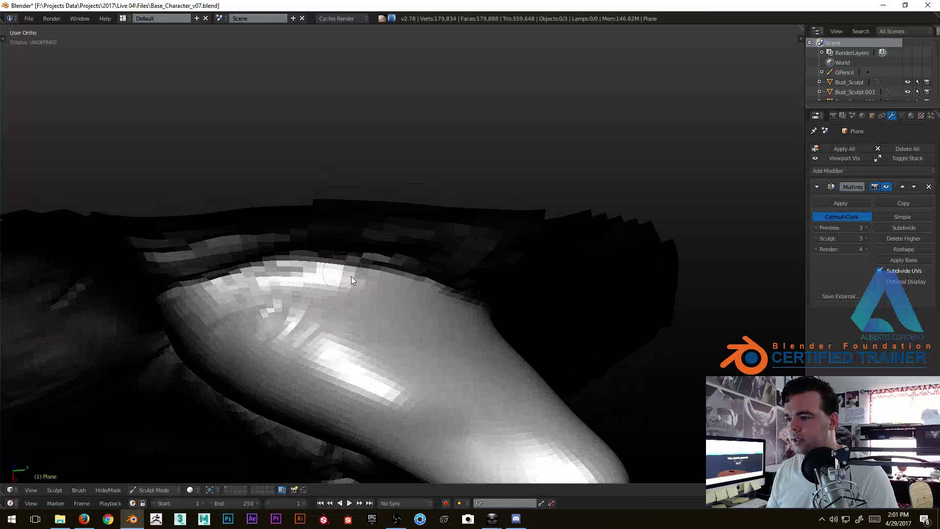
mouse_move(275, 319)
middle_down()
mouse_move(336, 269)
mouse_move(313, 267)
mouse_move(378, 226)
mouse_move(405, 234)
middle_up()
mouse_move(309, 225)
middle_down()
mouse_move(376, 193)
mouse_move(425, 210)
middle_up()
mouse_move(363, 195)
middle_down()
mouse_move(421, 208)
mouse_move(473, 256)
mouse_move(492, 224)
middle_up()
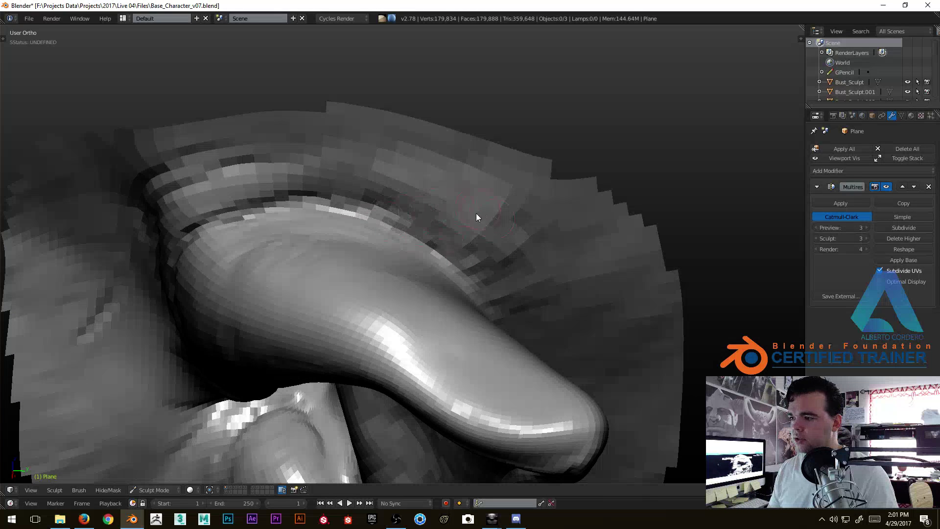
scroll(516, 266, down, 2)
mouse_move(473, 264)
middle_down()
mouse_move(487, 248)
mouse_move(507, 256)
mouse_move(504, 234)
mouse_move(471, 230)
mouse_move(500, 215)
middle_up()
mouse_move(541, 256)
middle_down()
mouse_move(535, 281)
mouse_move(523, 284)
mouse_move(524, 266)
middle_up()
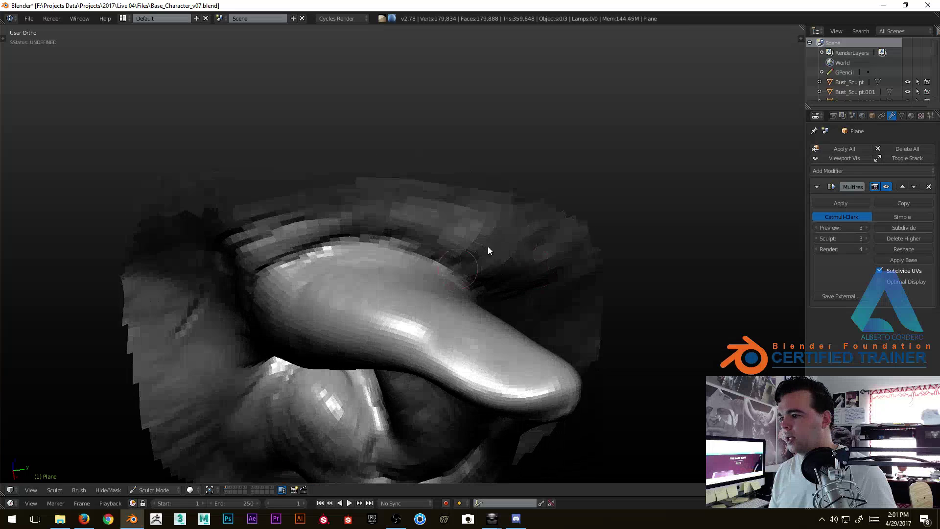
Shape the top of the upper rim's root so it flows into the surrounding head surface.
mouse_move(487, 233)
middle_down()
mouse_move(466, 253)
mouse_move(492, 246)
middle_up()
mouse_move(472, 322)
middle_down()
mouse_move(400, 314)
mouse_move(366, 358)
mouse_move(353, 319)
middle_up()
mouse_move(307, 204)
middle_down()
mouse_move(334, 270)
mouse_move(433, 245)
mouse_move(416, 234)
mouse_move(451, 245)
mouse_move(403, 242)
mouse_move(333, 339)
middle_up()
middle_drag(486, 310, 326, 258)
mouse_move(360, 208)
middle_down()
mouse_move(383, 248)
mouse_move(353, 230)
mouse_move(365, 221)
mouse_move(329, 187)
middle_up()
middle_drag(370, 256, 436, 310)
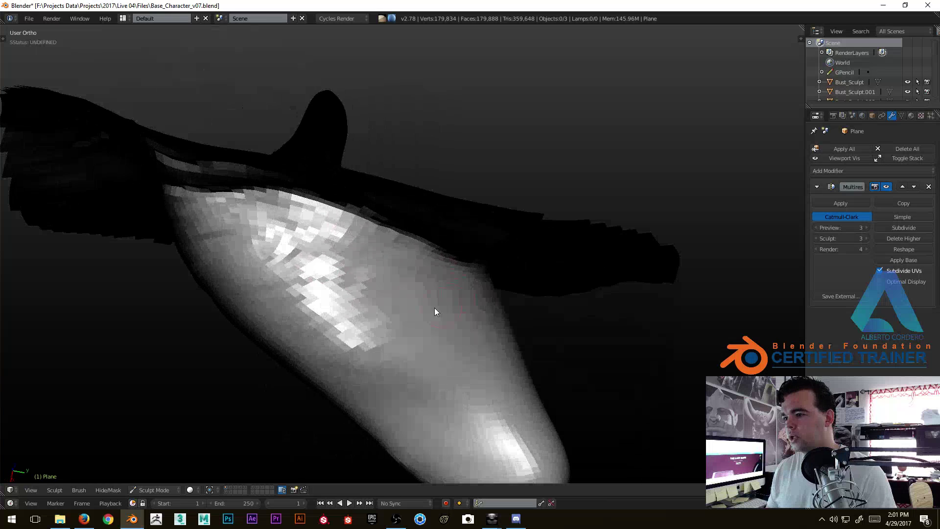
middle_drag(343, 266, 367, 220)
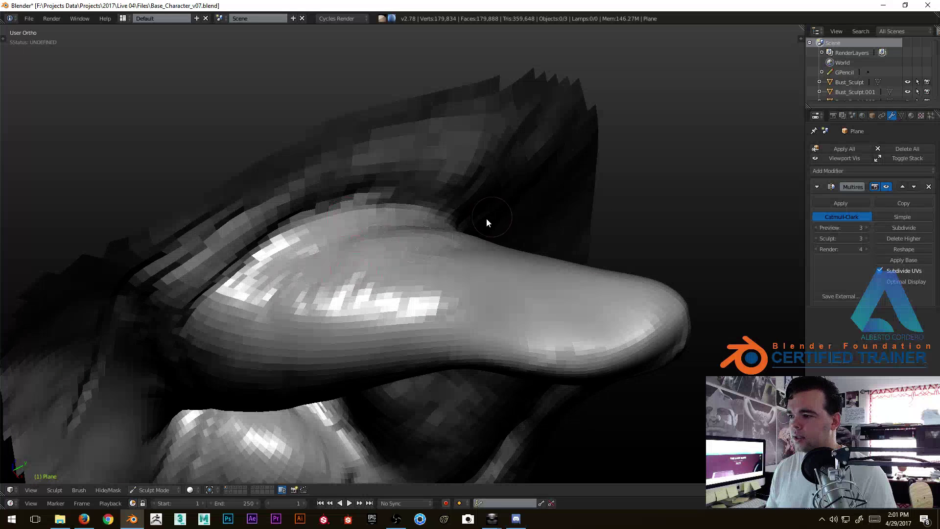
middle_drag(492, 216, 492, 249)
mouse_move(308, 380)
middle_down()
mouse_move(286, 325)
mouse_move(309, 268)
mouse_move(272, 389)
mouse_move(277, 259)
middle_up()
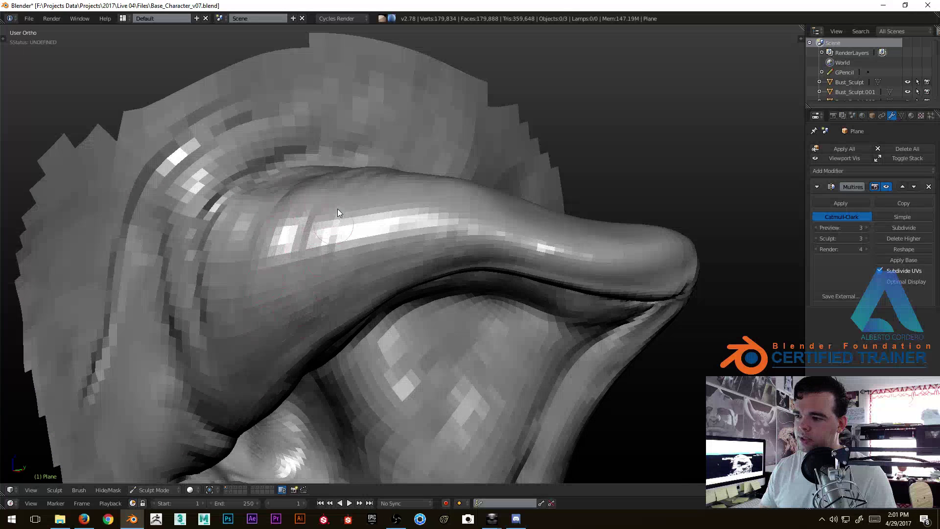
Resize the brush and refine the long ridge along the back of the ear beside the head.
mouse_move(378, 231)
middle_down()
mouse_move(250, 302)
mouse_move(293, 330)
mouse_move(251, 359)
middle_up()
mouse_move(249, 321)
middle_down()
mouse_move(514, 227)
mouse_move(360, 242)
mouse_move(410, 254)
mouse_move(402, 247)
mouse_move(413, 225)
mouse_move(441, 204)
middle_up()
key(f)
click(382, 238)
mouse_move(489, 300)
middle_down()
mouse_move(476, 268)
mouse_move(433, 221)
middle_up()
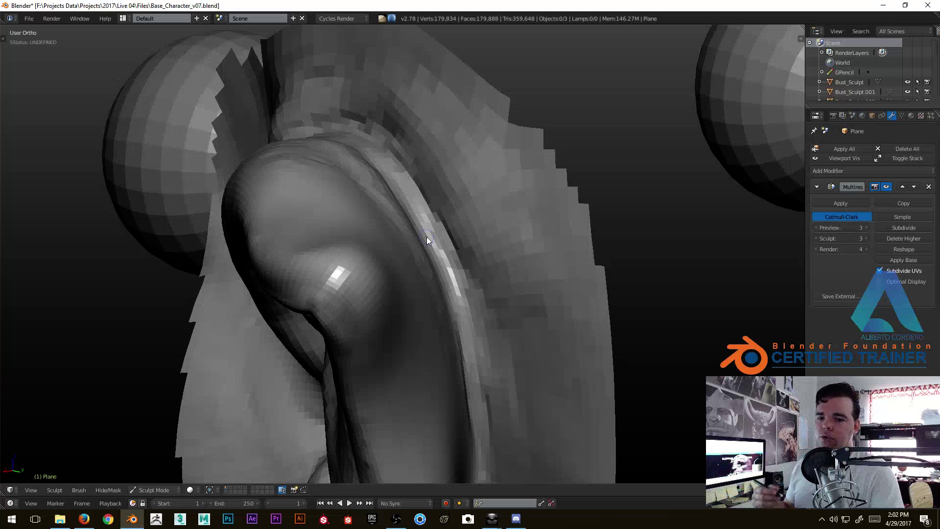
mouse_move(427, 236)
middle_down()
mouse_move(380, 273)
mouse_move(359, 361)
mouse_move(358, 290)
mouse_move(342, 253)
middle_up()
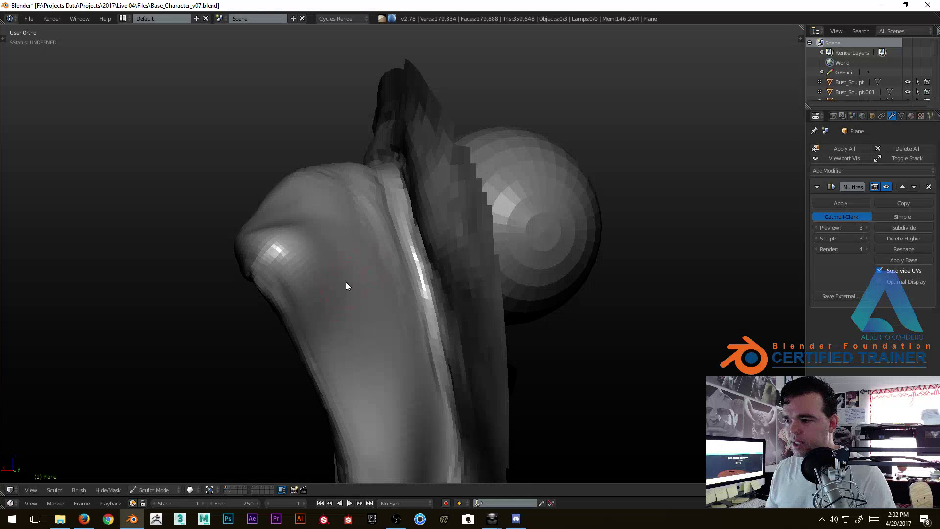
Carve a hollow beneath the rounded upper bulge on the back of the ear.
scroll(345, 284, up, 1)
mouse_move(333, 283)
ctrl+mouse_down()
mouse_move(340, 305)
mouse_move(369, 269)
mouse_move(363, 340)
ctrl+mouse_up()
mouse_move(363, 340)
middle_down()
mouse_move(365, 292)
mouse_move(313, 324)
mouse_move(321, 282)
mouse_move(319, 259)
mouse_move(308, 258)
mouse_move(313, 228)
mouse_move(363, 227)
mouse_move(377, 265)
mouse_move(428, 212)
middle_up()
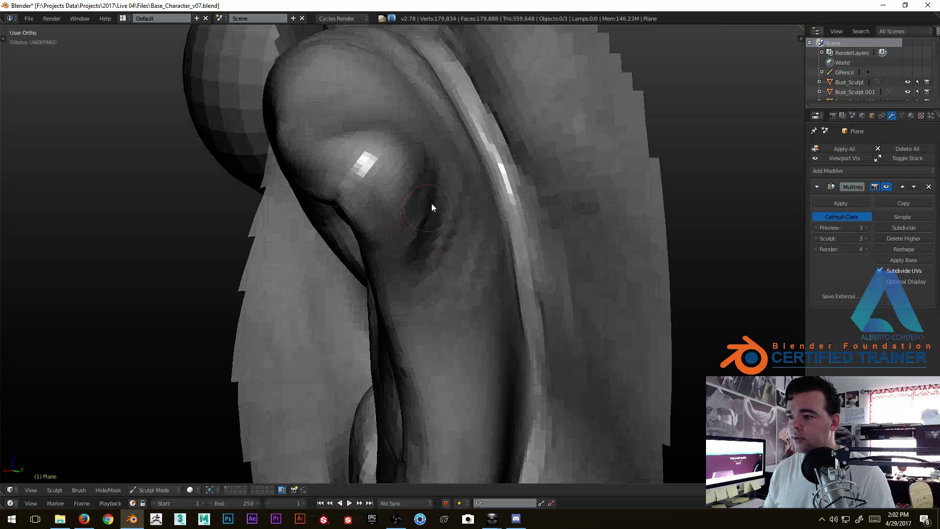
mouse_move(428, 278)
middle_down()
mouse_move(398, 216)
mouse_move(357, 230)
middle_up()
mouse_move(410, 300)
middle_down()
mouse_move(456, 245)
mouse_move(456, 203)
mouse_move(420, 204)
middle_up()
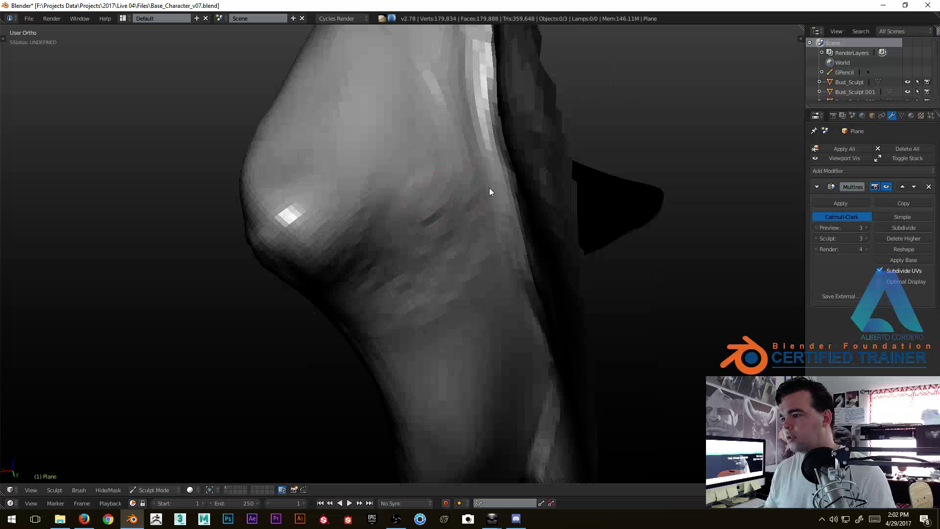
Extend the hollow under the bulge across the back of the ear toward the ridge beside the head.
middle_drag(461, 274, 476, 194)
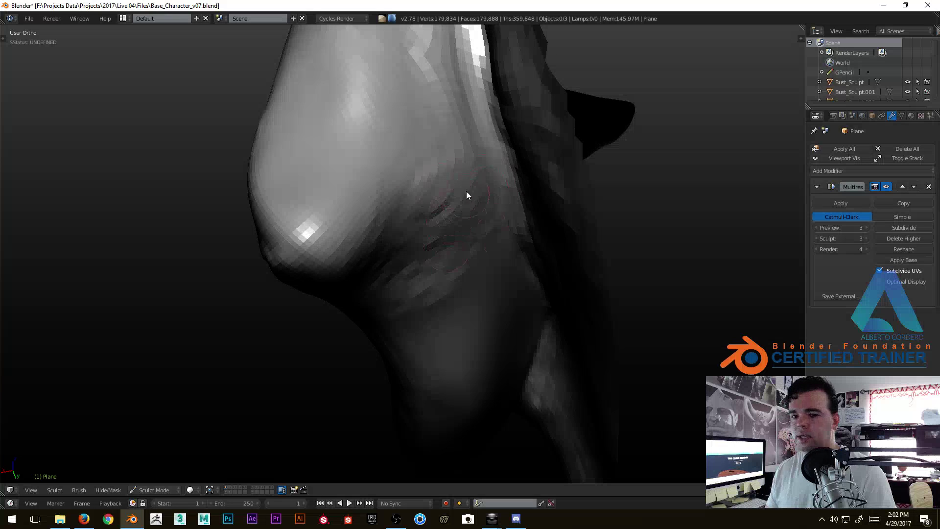
mouse_move(483, 210)
middle_down()
mouse_move(454, 187)
mouse_move(446, 199)
mouse_move(457, 171)
middle_up()
mouse_move(416, 133)
middle_down()
mouse_move(505, 167)
mouse_move(457, 210)
mouse_move(403, 162)
middle_up()
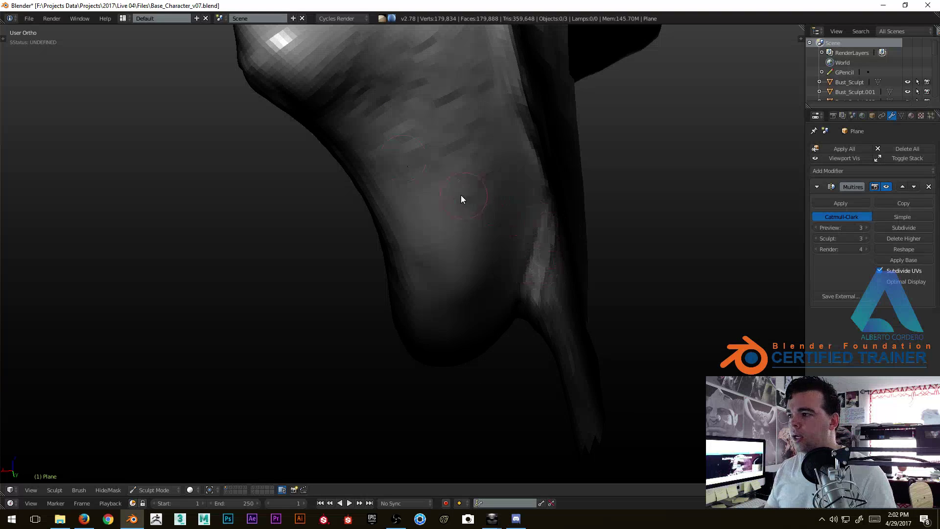
mouse_move(463, 201)
middle_down()
mouse_move(473, 164)
mouse_move(493, 168)
middle_up()
middle_drag(441, 143, 449, 135)
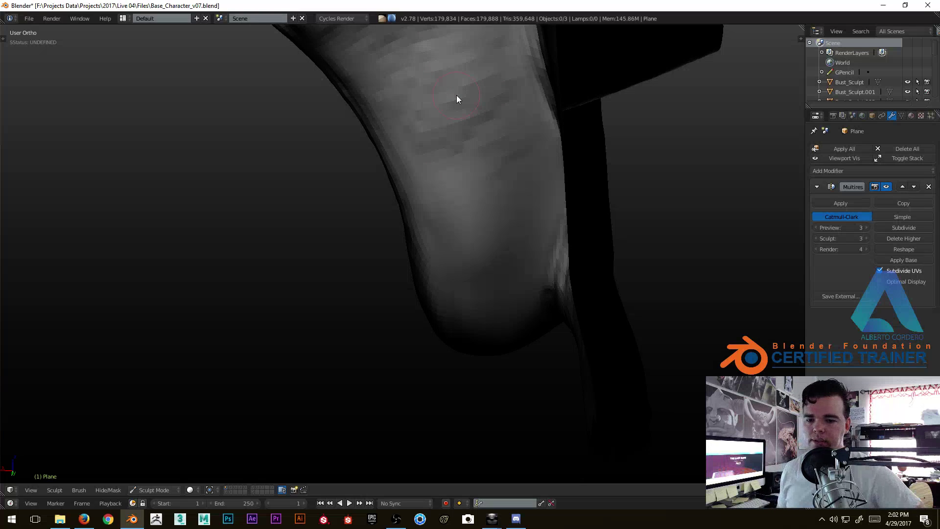
Sculpt the back surface of the ear downward toward the lobe with broad cross strokes.
mouse_move(456, 99)
middle_down()
mouse_move(650, 227)
mouse_move(501, 210)
mouse_move(480, 180)
middle_up()
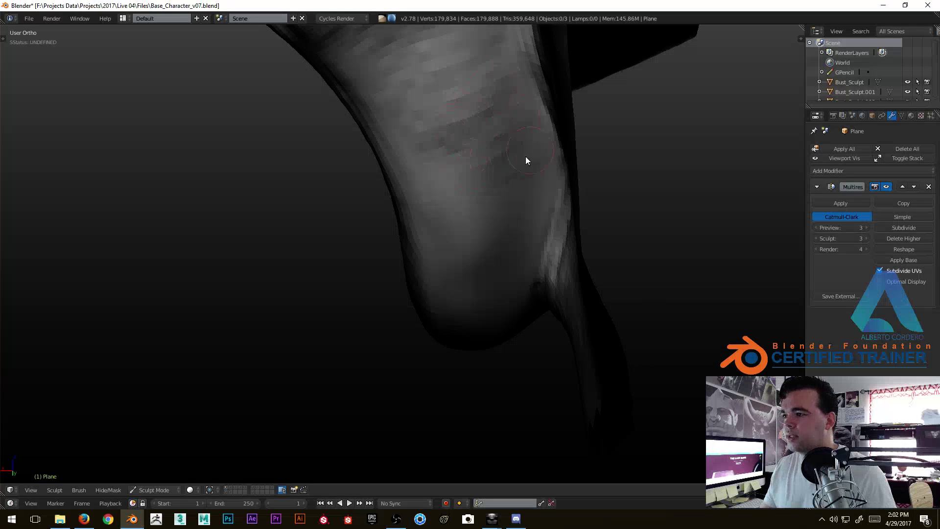
middle_drag(531, 155, 510, 141)
middle_drag(505, 178, 468, 170)
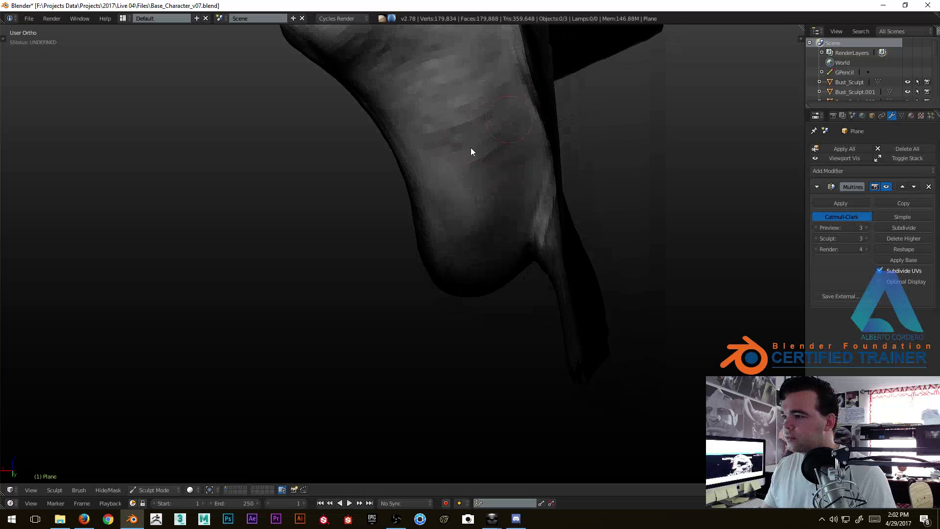
mouse_move(462, 225)
middle_down()
mouse_move(483, 175)
mouse_move(484, 245)
middle_up()
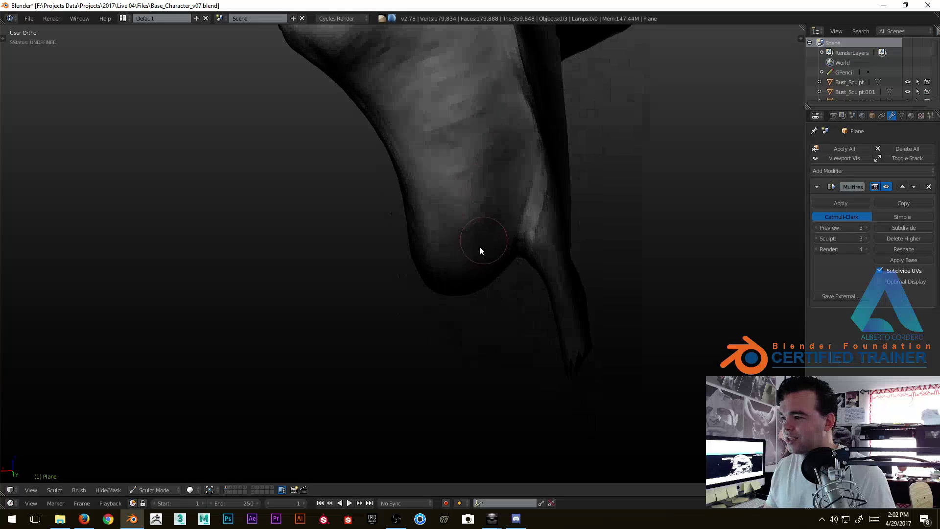
middle_drag(492, 174, 471, 145)
Shape the middle of the ear's back between the upper bulge and the lobe.
middle_drag(414, 131, 441, 94)
scroll(445, 105, up, 4)
middle_drag(356, 125, 377, 172)
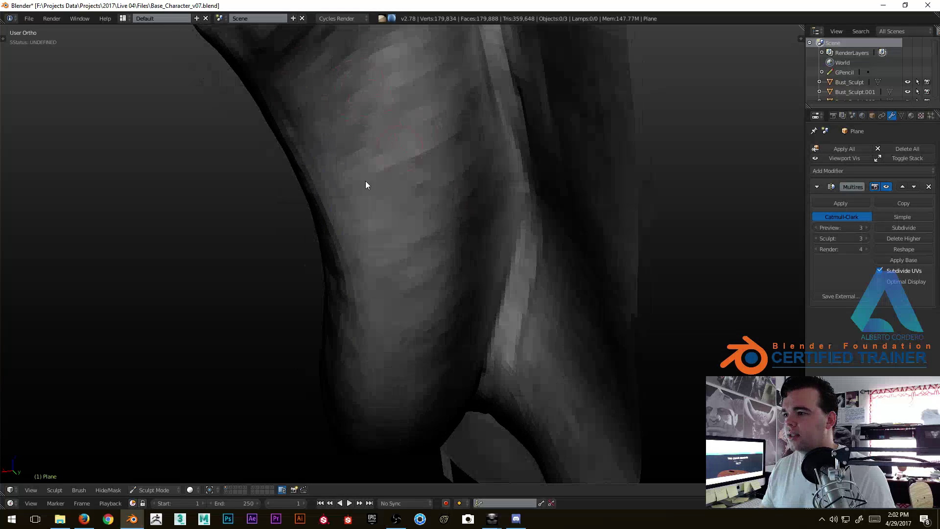
mouse_move(336, 124)
middle_down()
mouse_move(378, 183)
mouse_move(437, 237)
middle_up()
middle_drag(378, 168, 441, 171)
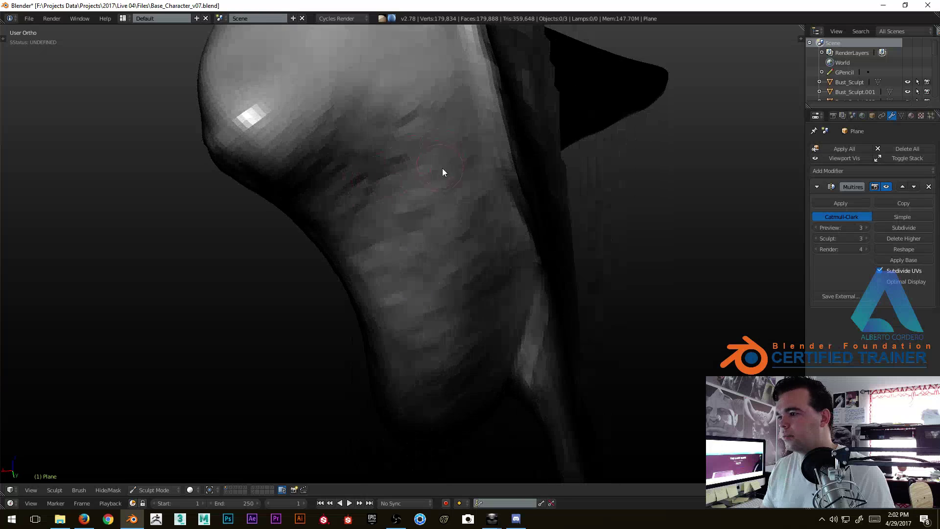
middle_drag(459, 267, 440, 160)
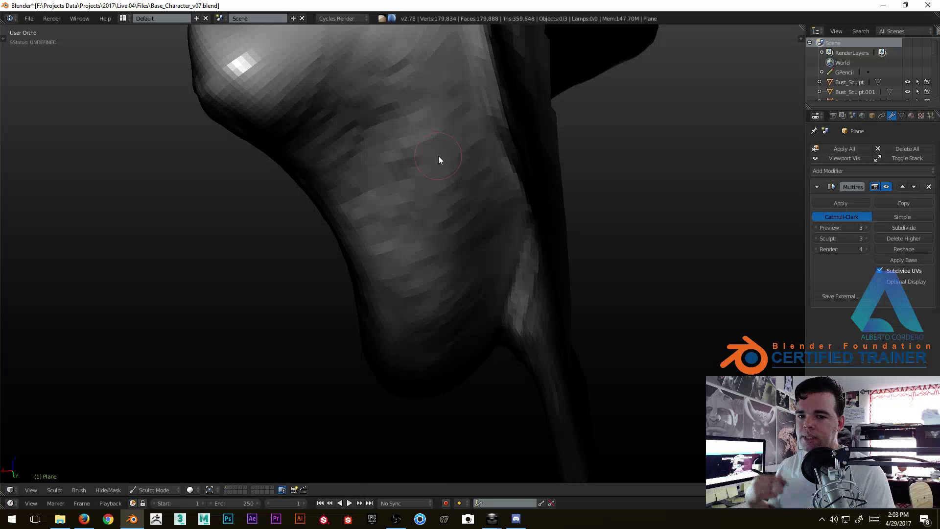
Sculpt the rear of the lobe beside the point where it attaches to the head.
mouse_move(439, 155)
middle_down()
mouse_move(494, 250)
mouse_move(507, 241)
middle_up()
drag(519, 230, 486, 347)
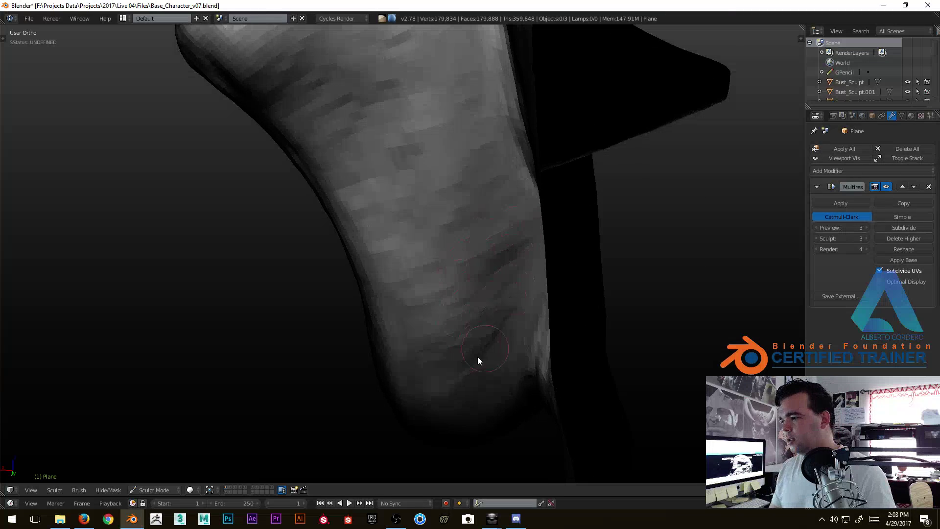
shift+middle_drag(486, 348, 485, 274)
drag(518, 193, 461, 256)
mouse_move(496, 238)
middle_down()
mouse_move(497, 286)
mouse_move(444, 213)
mouse_move(435, 258)
middle_up()
middle_drag(413, 220, 446, 169)
mouse_move(394, 134)
ctrl+mouse_down()
mouse_move(455, 113)
mouse_move(411, 164)
mouse_move(418, 198)
ctrl+mouse_up()
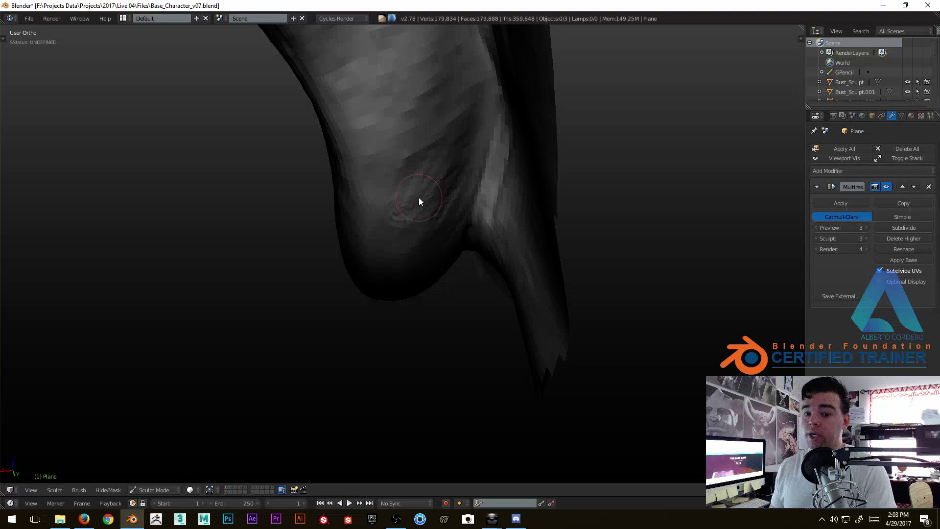
Deepen the surface where the back of the lobe meets the attachment ridge.
mouse_move(435, 161)
middle_down()
mouse_move(419, 266)
mouse_move(421, 191)
middle_up()
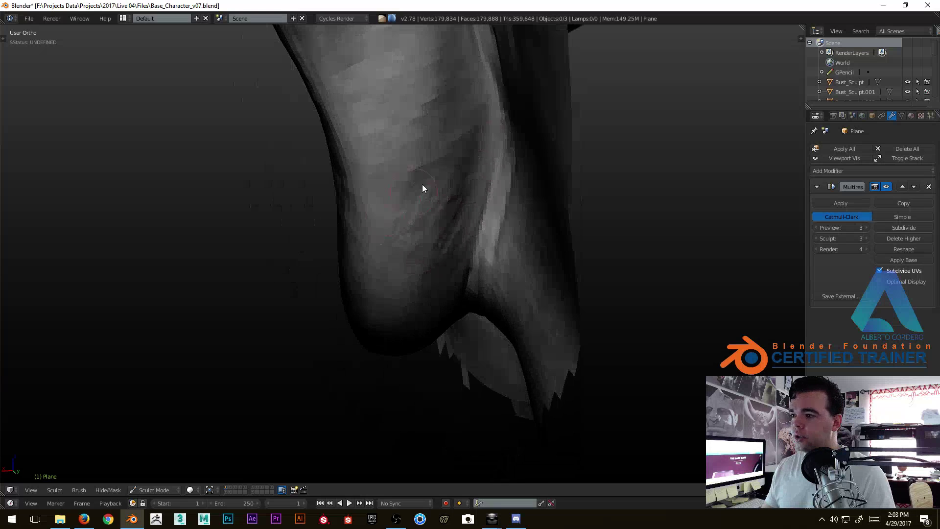
middle_drag(365, 171, 451, 138)
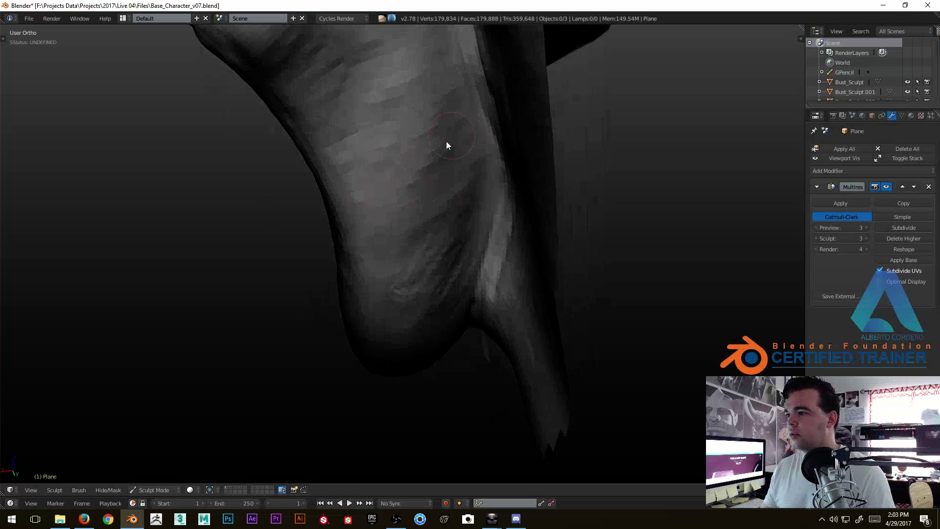
middle_drag(485, 215, 468, 177)
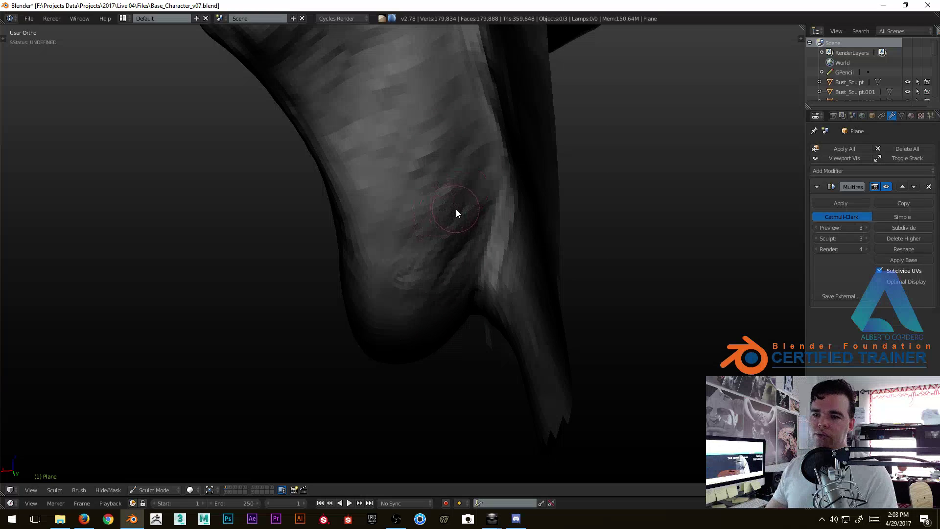
mouse_move(448, 212)
middle_down()
mouse_move(471, 183)
mouse_move(360, 284)
mouse_move(401, 227)
mouse_move(404, 262)
middle_up()
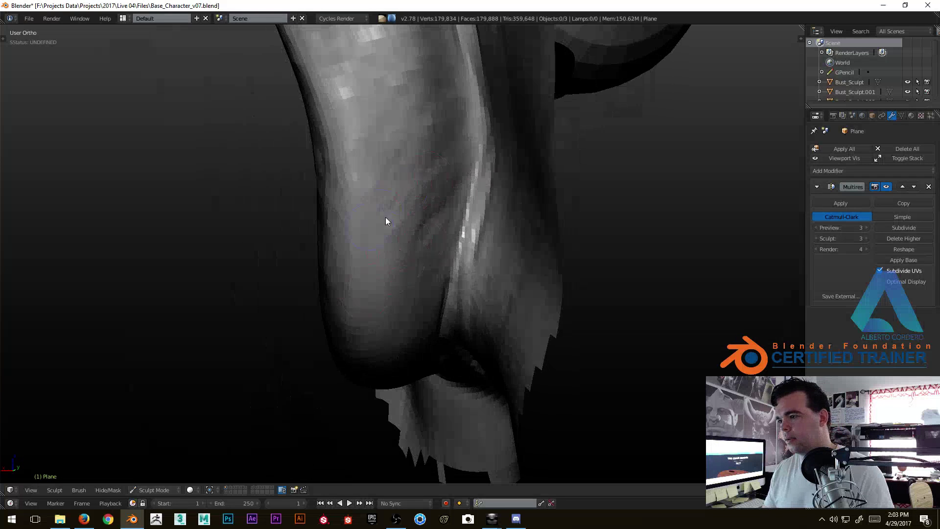
middle_drag(405, 308, 414, 351)
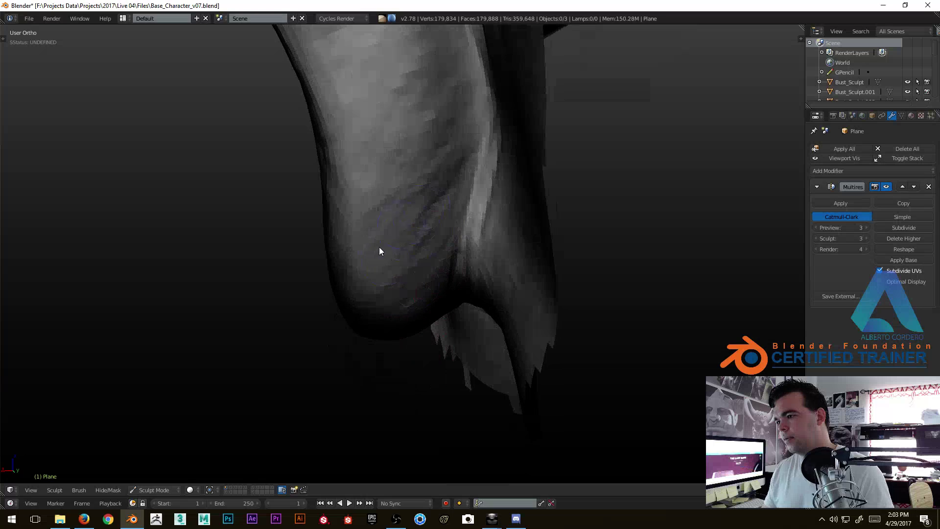
Carve diagonal strokes along the lower back of the ear next to the attachment ridge.
mouse_move(374, 197)
middle_down()
mouse_move(417, 140)
mouse_move(422, 215)
middle_up()
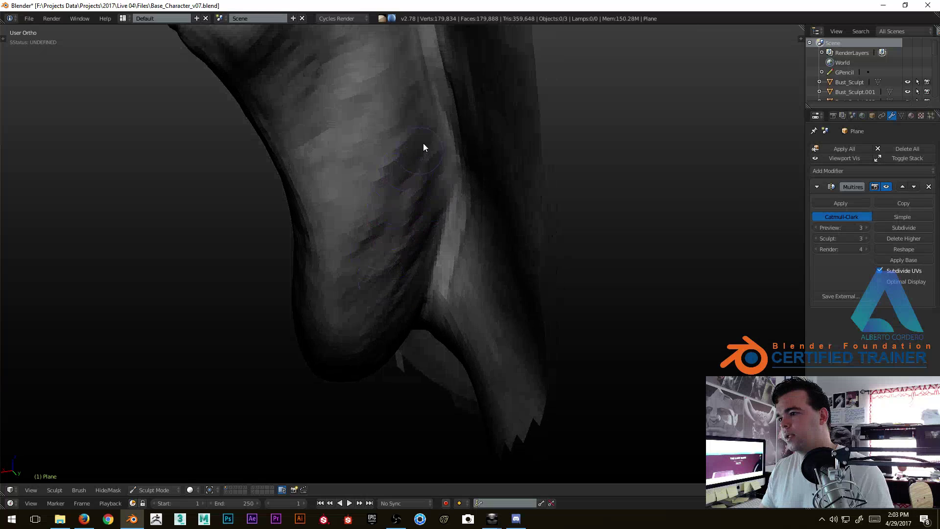
middle_drag(423, 149, 388, 155)
middle_drag(401, 190, 408, 179)
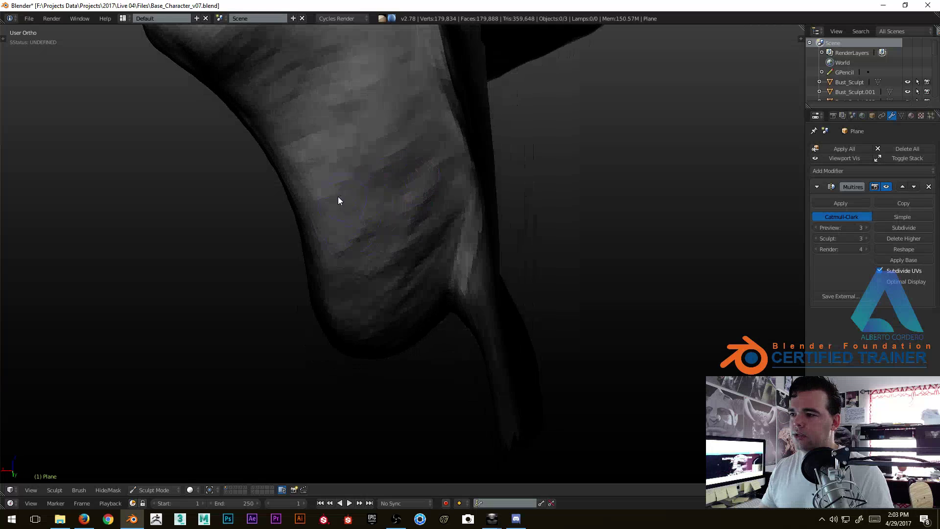
middle_drag(342, 196, 366, 146)
middle_drag(358, 267, 376, 292)
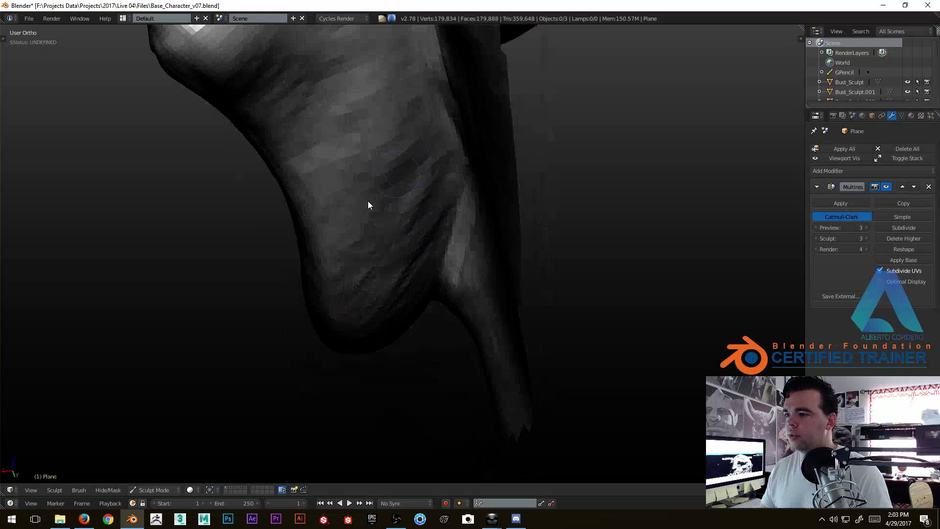
Work the carved strokes up the back of the ear so they blend into the area below the bulge.
mouse_move(347, 136)
middle_down()
mouse_move(388, 193)
mouse_move(438, 186)
middle_up()
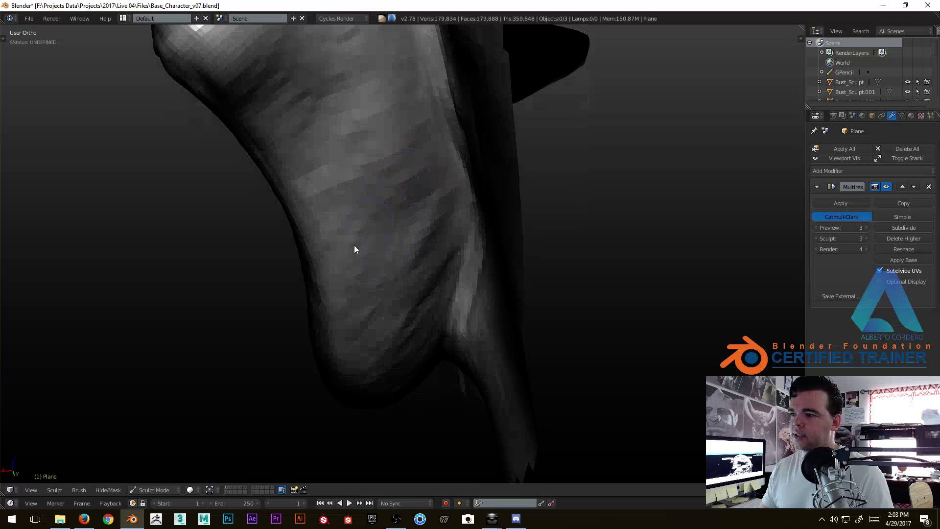
middle_drag(339, 146, 398, 126)
mouse_move(413, 208)
middle_down()
mouse_move(392, 210)
mouse_move(442, 191)
middle_up()
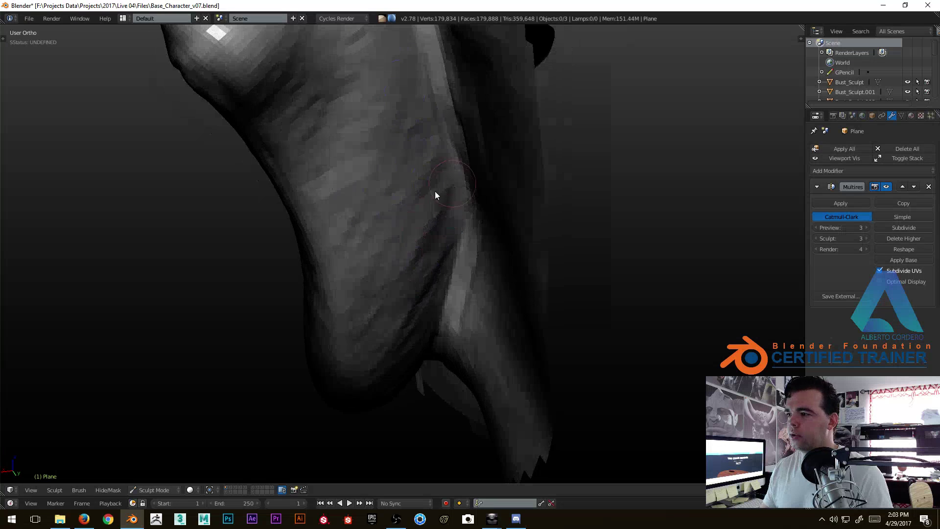
middle_drag(407, 122, 394, 106)
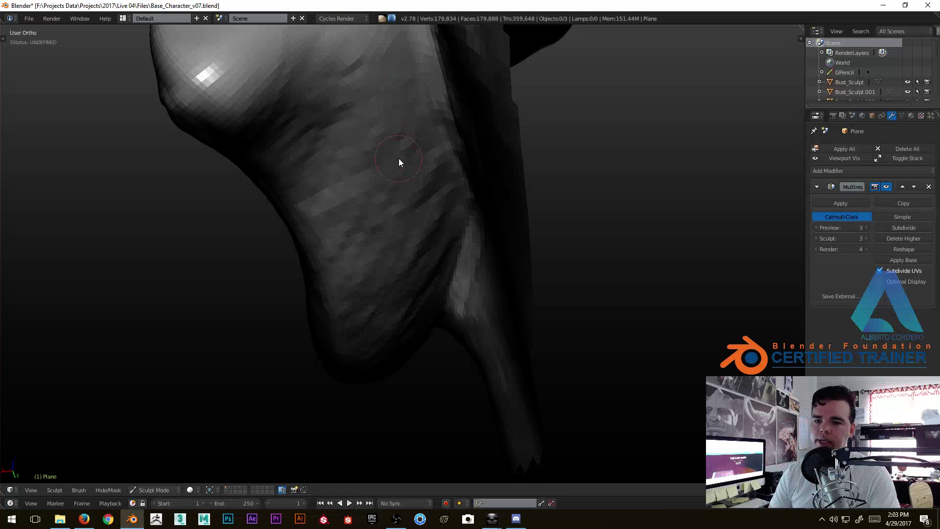
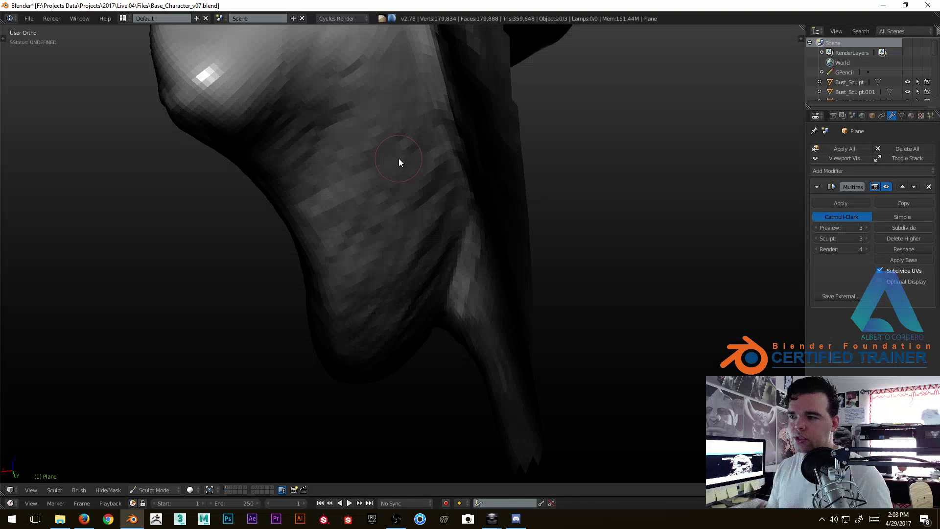
mouse_move(350, 188)
middle_down()
mouse_move(386, 283)
mouse_move(373, 219)
middle_up()
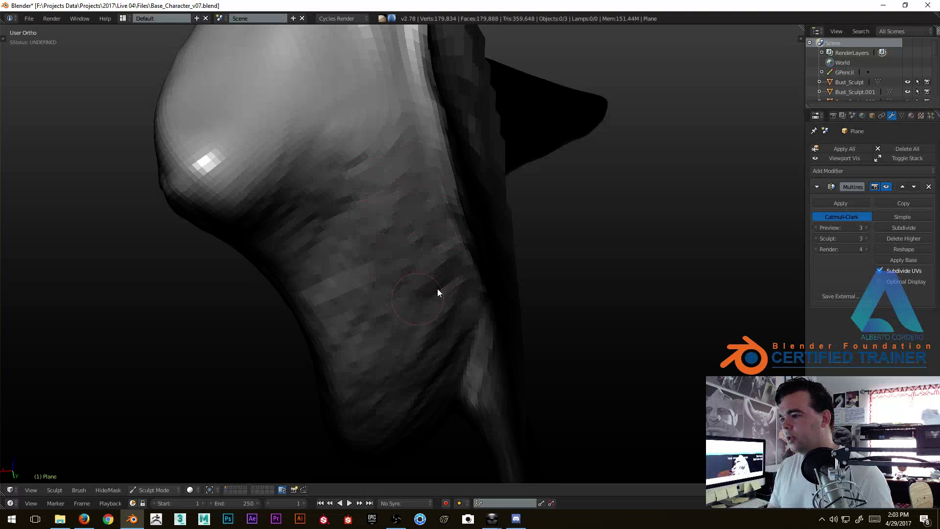
Define the lower edge of the upper bulge and the transition into the ear's back surface.
middle_drag(425, 295, 433, 280)
middle_drag(406, 148, 389, 167)
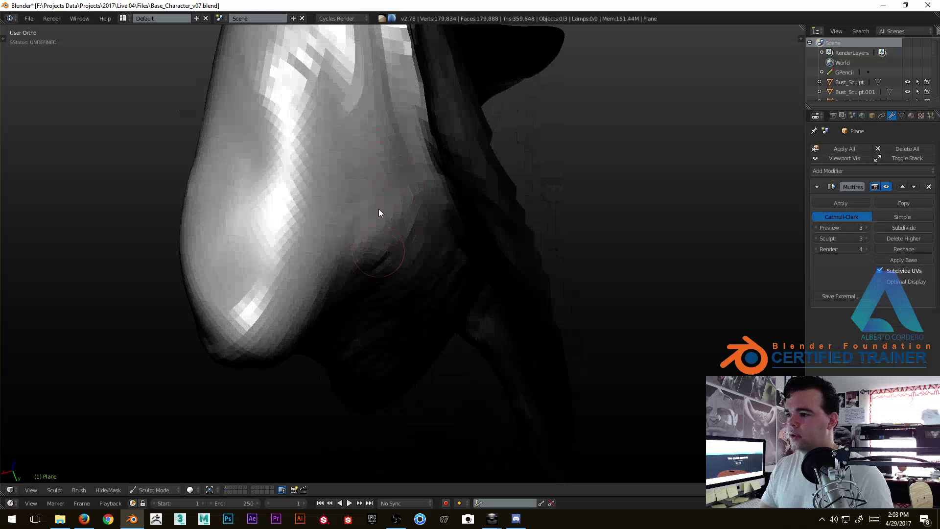
middle_drag(346, 285, 306, 183)
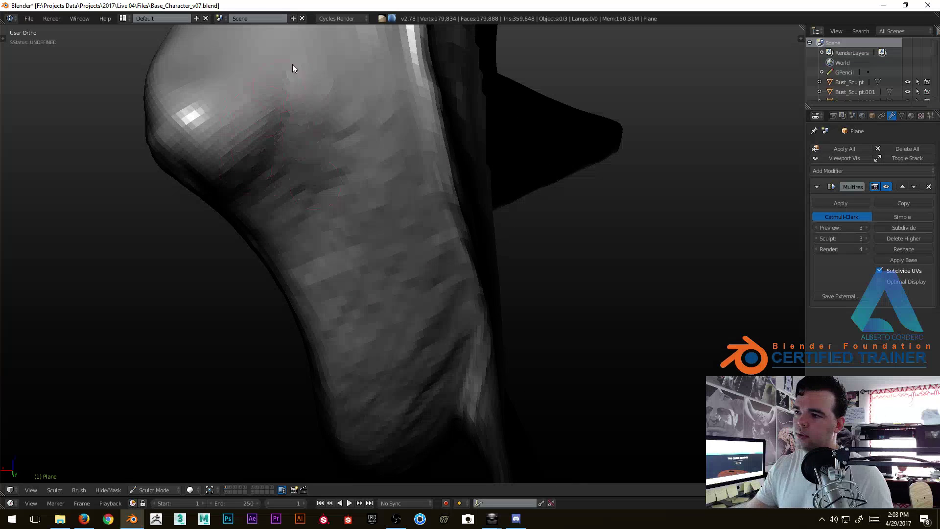
middle_drag(354, 166, 395, 254)
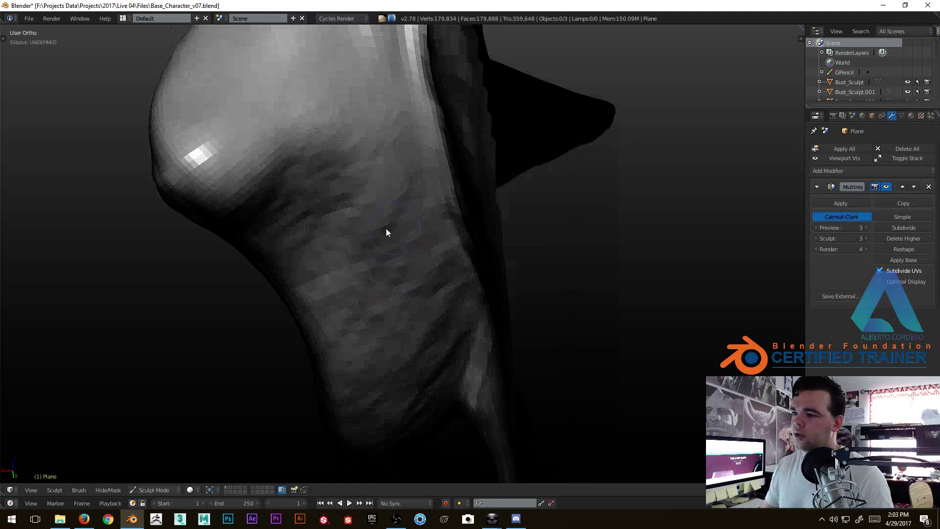
mouse_move(312, 186)
middle_down()
mouse_move(357, 200)
mouse_move(375, 188)
middle_up()
mouse_move(338, 157)
middle_down()
mouse_move(367, 224)
mouse_move(330, 279)
middle_up()
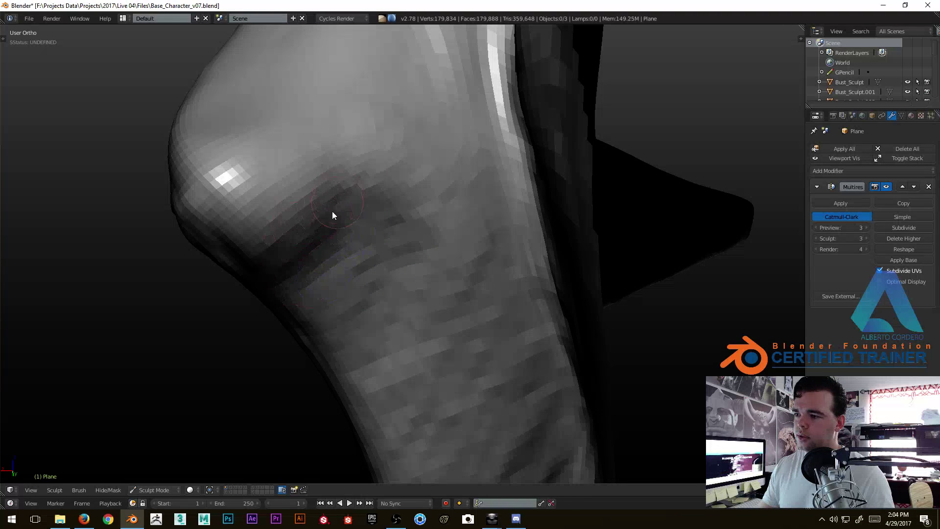
Deepen the shadowed hollow directly under the bulge and widen it toward the head.
middle_drag(283, 219, 324, 185)
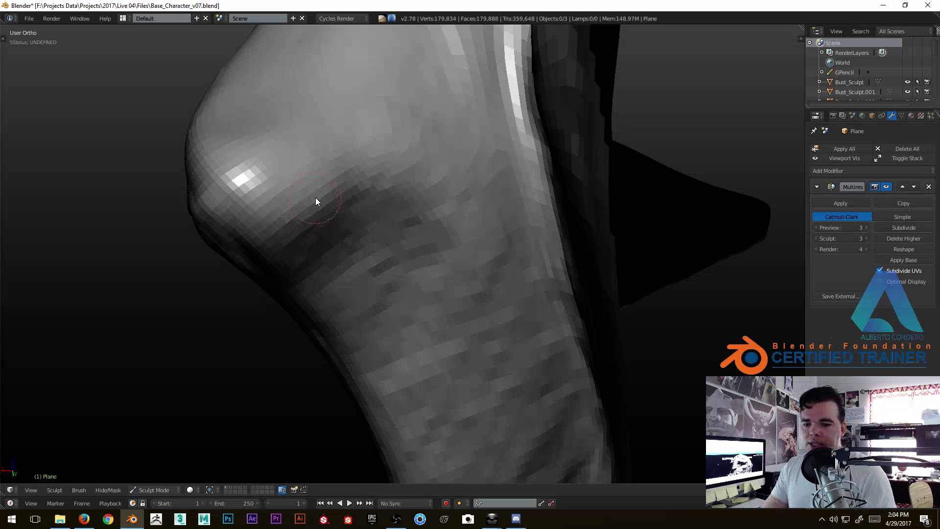
middle_drag(313, 208, 310, 200)
mouse_move(334, 219)
ctrl+mouse_down()
mouse_move(316, 184)
mouse_move(366, 249)
mouse_move(413, 218)
ctrl+mouse_up()
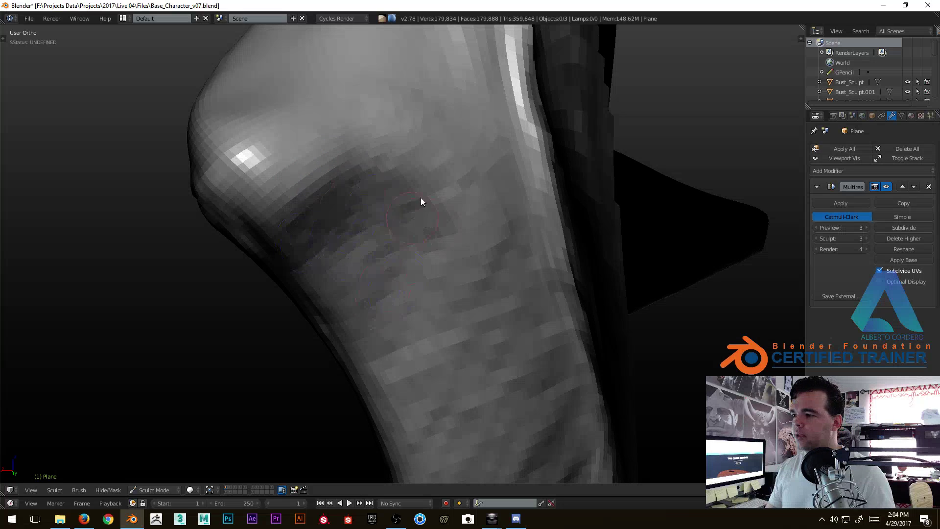
mouse_move(474, 263)
middle_down()
mouse_move(498, 299)
mouse_move(488, 330)
mouse_move(471, 241)
middle_up()
Refine the crease between the bulge and the ear's back, continuing it toward the head and around the underside.
mouse_move(477, 261)
mouse_down()
mouse_move(506, 285)
mouse_move(529, 337)
mouse_move(511, 410)
mouse_up()
ctrl+middle_drag(510, 409, 522, 243)
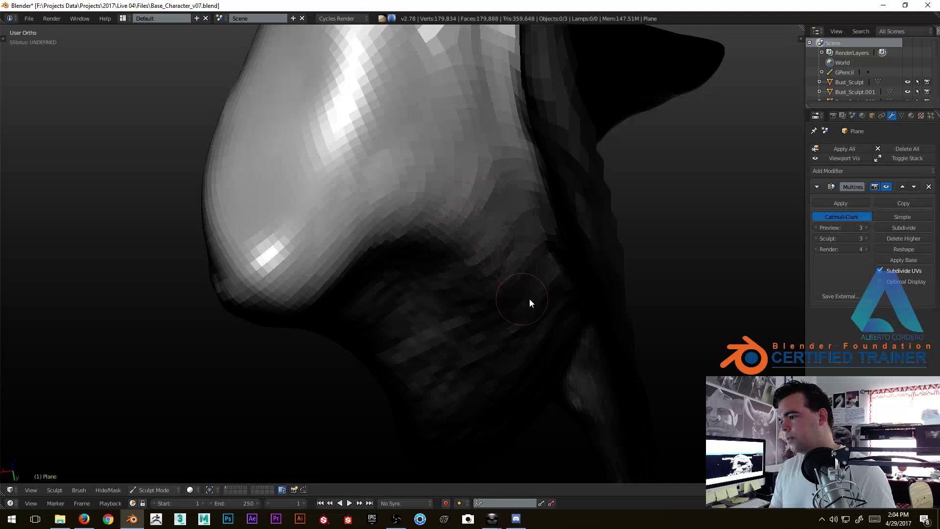
mouse_move(456, 299)
ctrl+middle_down()
mouse_move(458, 172)
mouse_move(439, 173)
mouse_move(437, 204)
mouse_move(469, 210)
mouse_move(426, 230)
mouse_move(405, 193)
ctrl+middle_up()
mouse_move(447, 250)
middle_down()
mouse_move(468, 232)
mouse_move(453, 301)
middle_up()
middle_drag(469, 345, 454, 244)
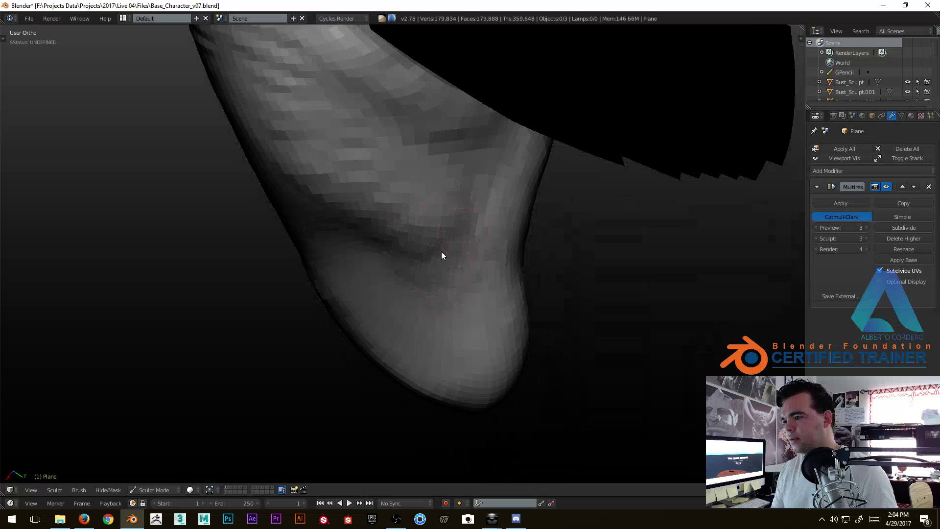
middle_drag(479, 294, 487, 337)
middle_drag(456, 263, 383, 325)
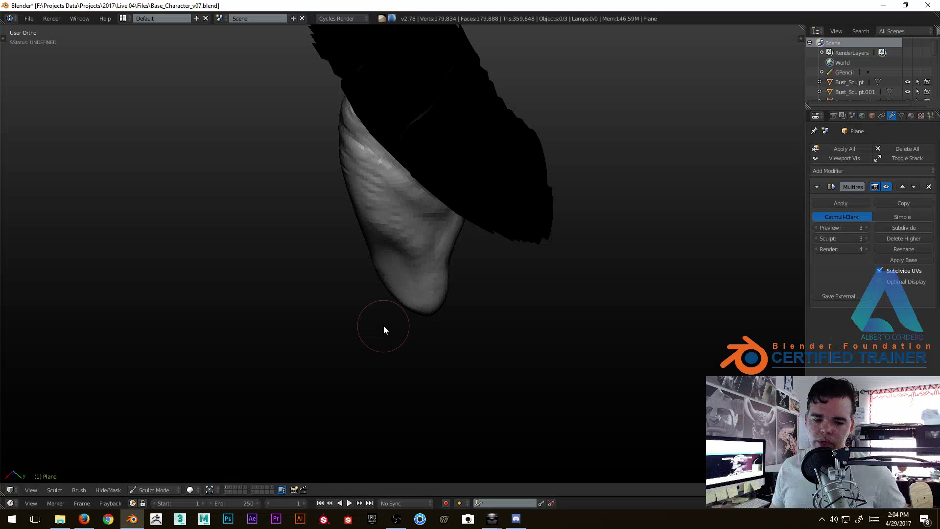
Examine the ear's front side, its upper rim and the crease running beneath the rim's fold.
mouse_move(383, 325)
middle_down()
mouse_move(459, 261)
mouse_move(448, 183)
mouse_move(413, 181)
middle_up()
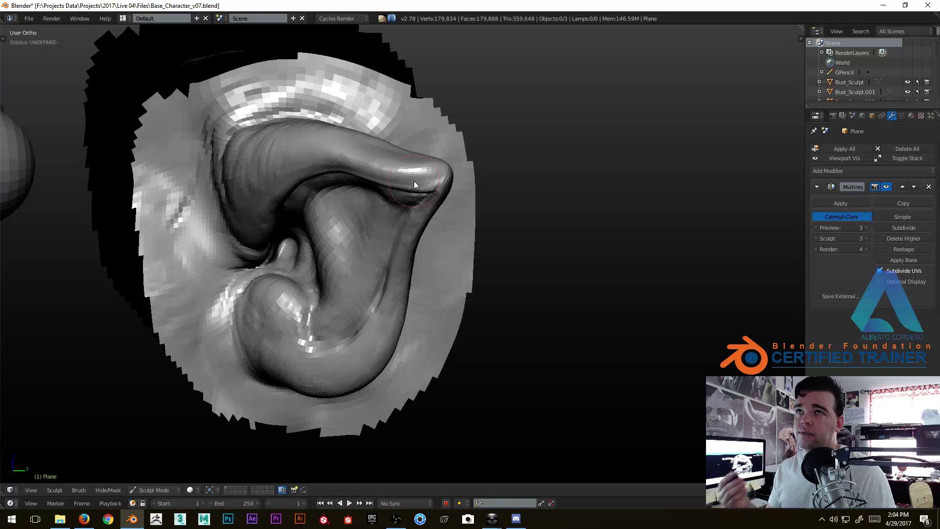
mouse_move(413, 180)
middle_down()
mouse_move(268, 273)
mouse_move(307, 260)
middle_up()
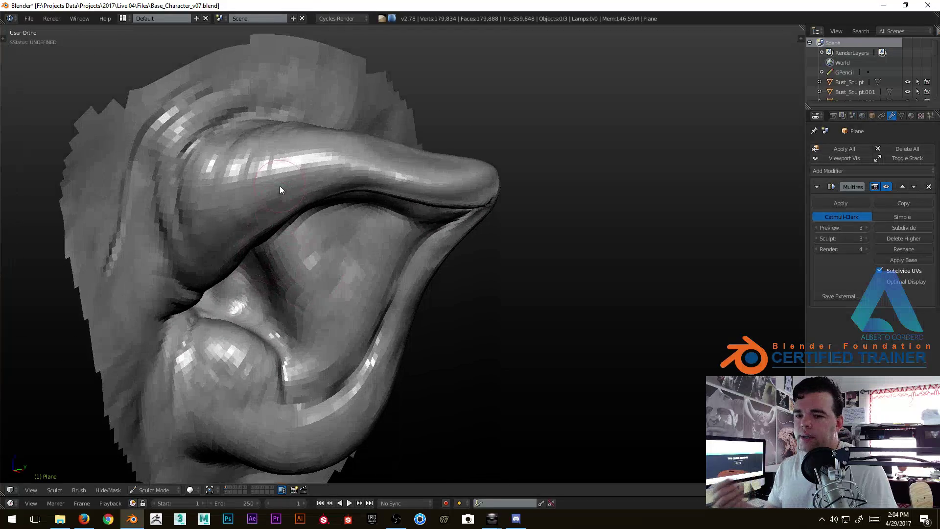
mouse_move(312, 269)
middle_down()
mouse_move(339, 215)
mouse_move(386, 196)
mouse_move(373, 184)
mouse_move(414, 184)
mouse_move(349, 178)
mouse_move(377, 189)
middle_up()
mouse_move(361, 235)
middle_down()
mouse_move(395, 230)
mouse_move(384, 208)
middle_up()
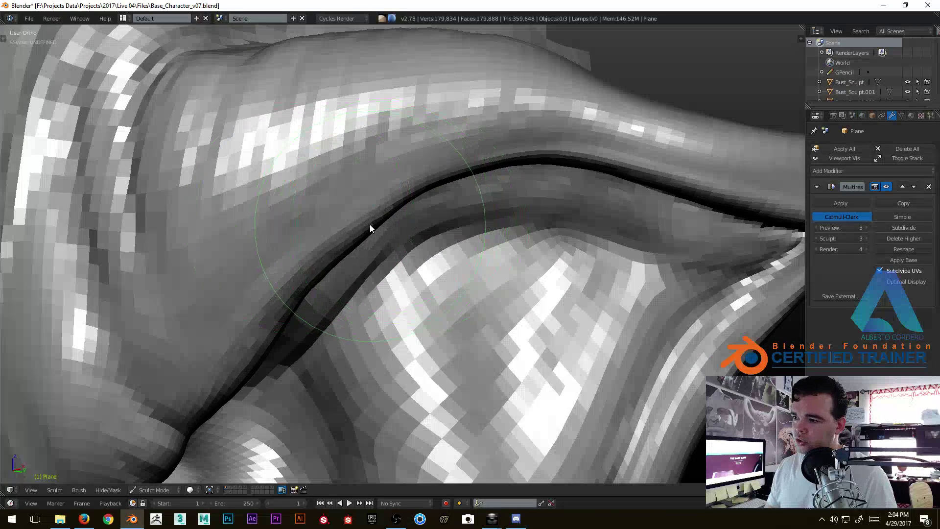
scroll(354, 229, up, 2)
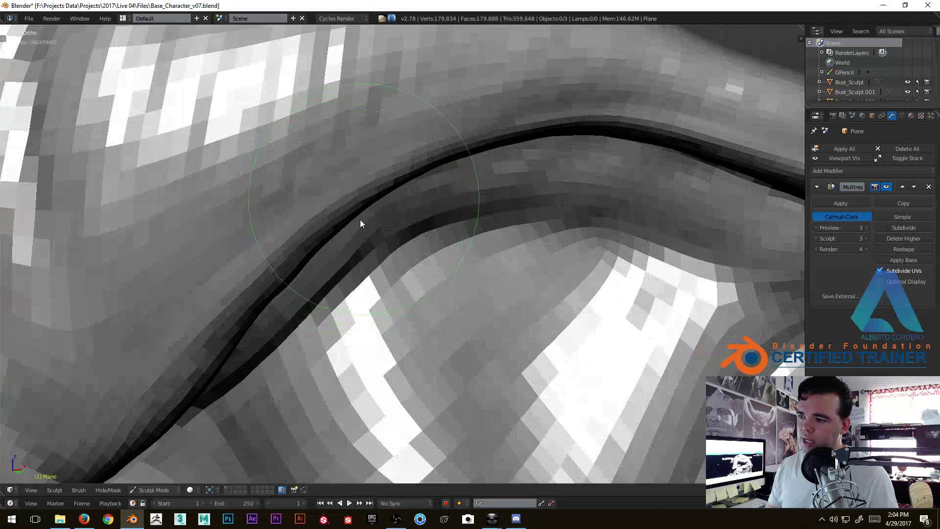
scroll(366, 205, down, 2)
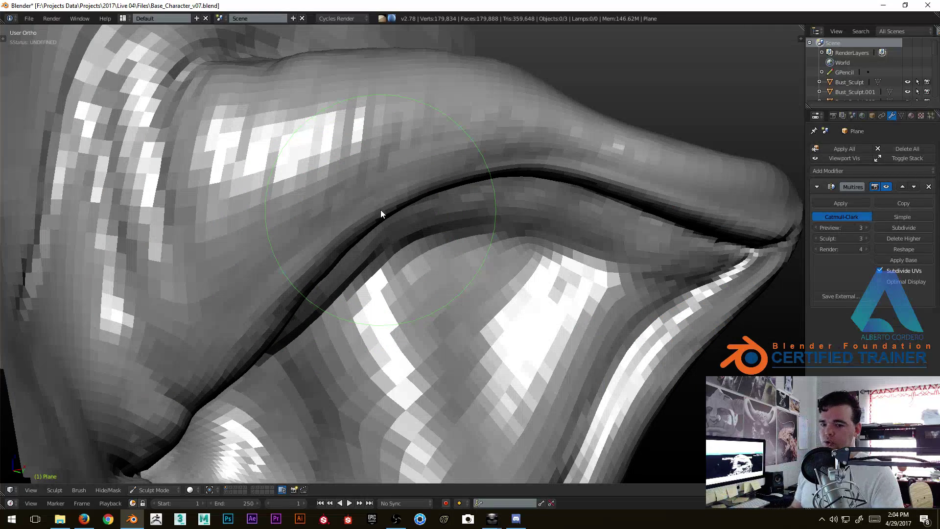
mouse_move(381, 210)
middle_down()
mouse_move(360, 221)
mouse_move(367, 233)
mouse_move(404, 208)
mouse_move(342, 195)
mouse_move(319, 250)
middle_up()
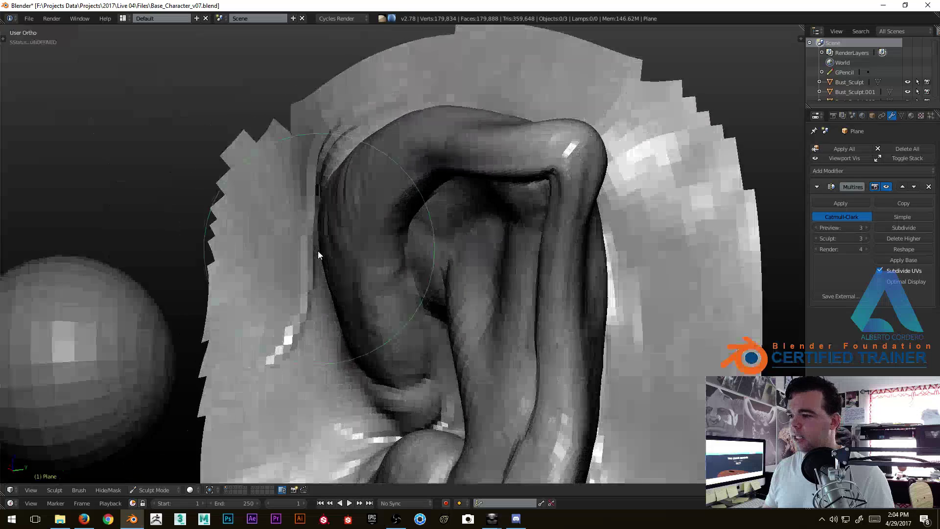
Reduce the sculpt brush radius and shape the inner lower end of the upper rim above the ear canal.
scroll(359, 223, up, 3)
key(f)
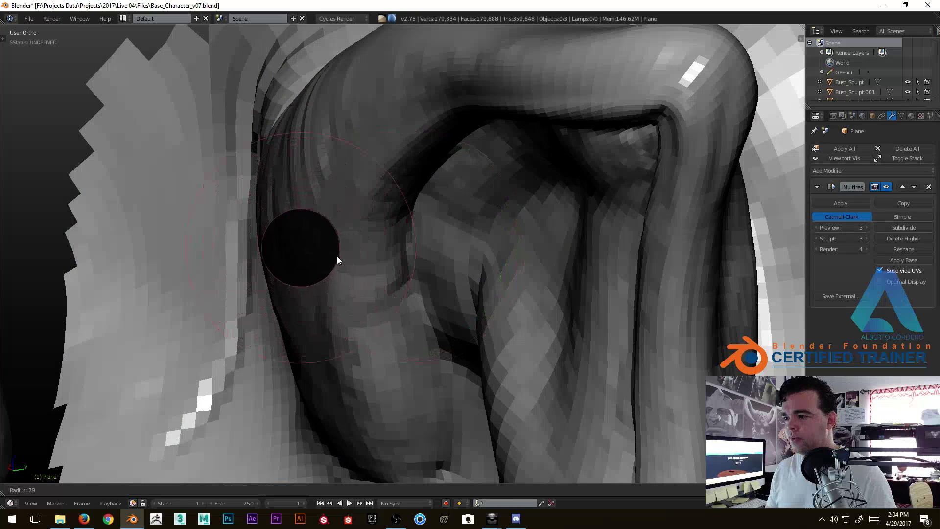
click(340, 258)
mouse_move(346, 269)
middle_down()
mouse_move(386, 201)
mouse_move(448, 243)
mouse_move(455, 288)
mouse_move(361, 311)
middle_up()
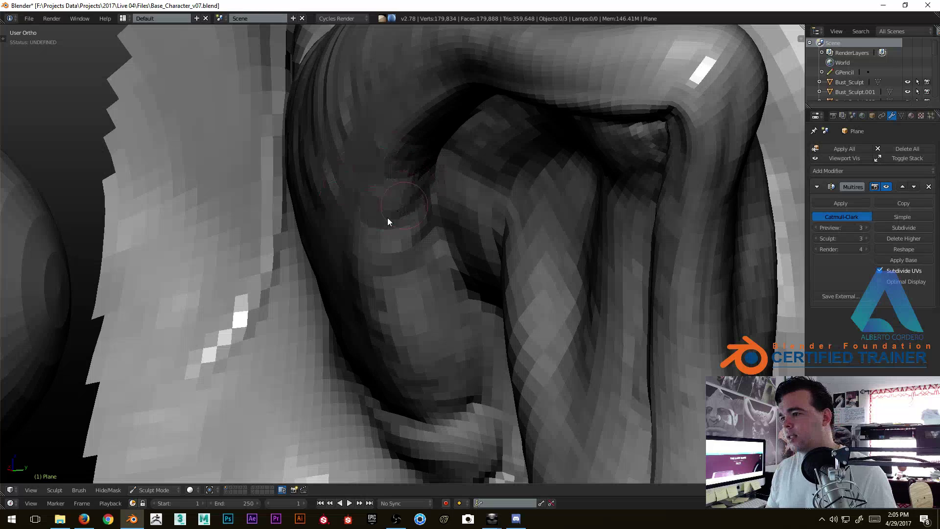
mouse_move(386, 237)
middle_down()
mouse_move(447, 302)
mouse_move(382, 233)
mouse_move(365, 261)
middle_up()
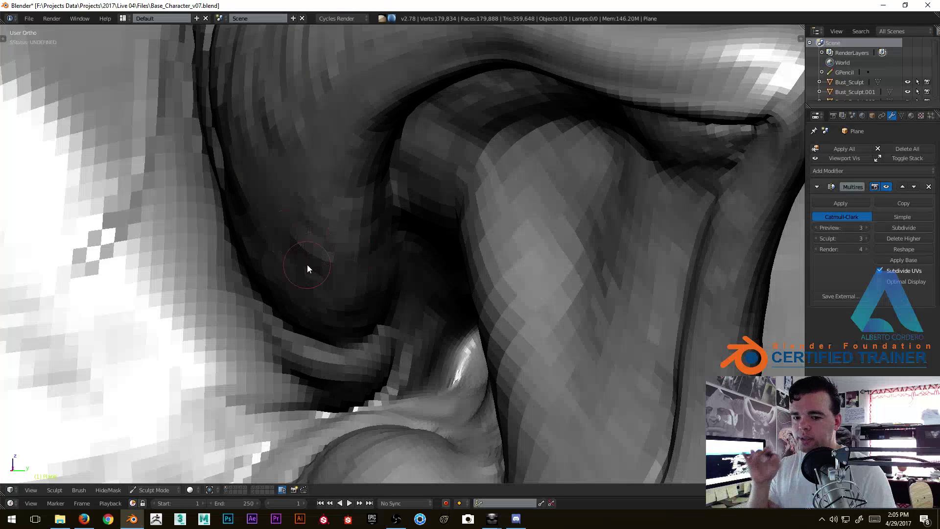
middle_drag(308, 264, 379, 195)
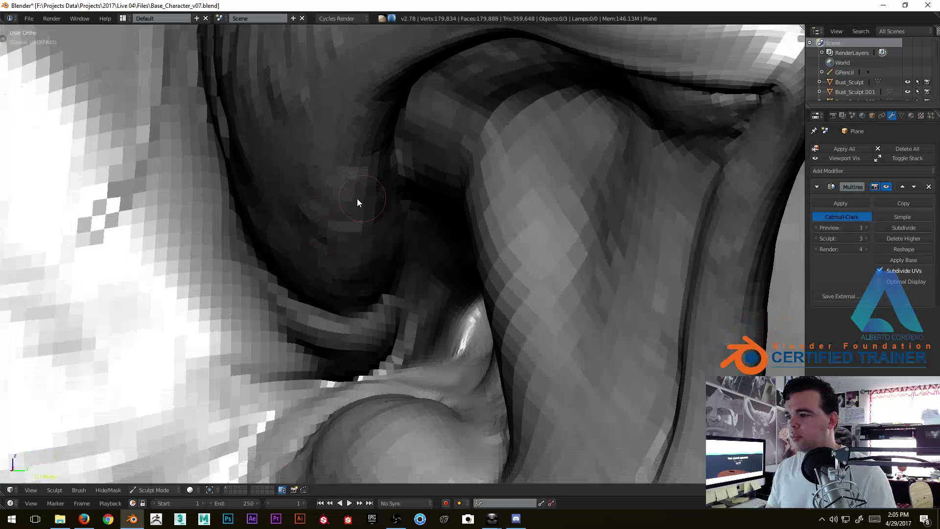
mouse_move(342, 258)
middle_down()
mouse_move(386, 251)
mouse_move(334, 226)
mouse_move(255, 271)
middle_up()
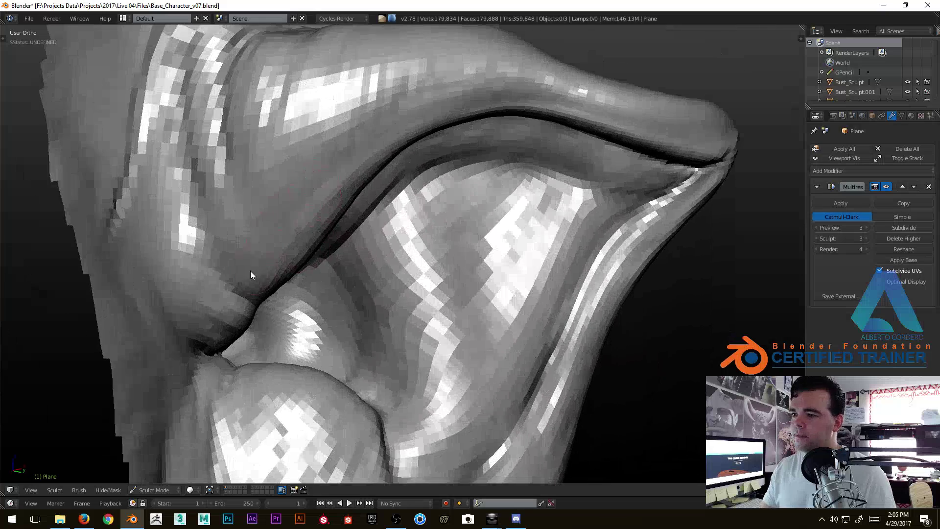
Refine the outer surface of the upper rim where its front end runs into the head.
mouse_move(320, 183)
middle_down()
mouse_move(254, 296)
mouse_move(304, 230)
mouse_move(345, 215)
middle_up()
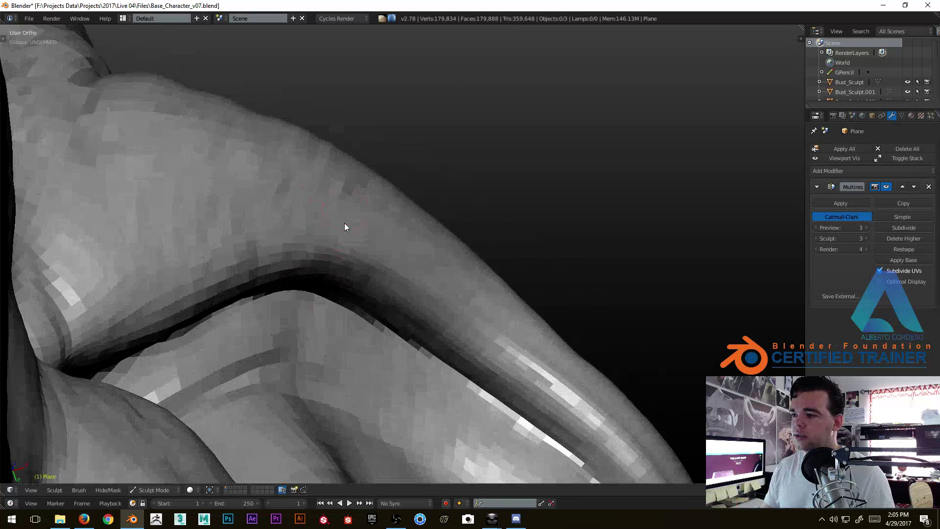
scroll(510, 258, down, 6)
mouse_move(466, 266)
middle_down()
mouse_move(404, 262)
mouse_move(320, 169)
mouse_move(368, 240)
middle_up()
scroll(343, 226, up, 3)
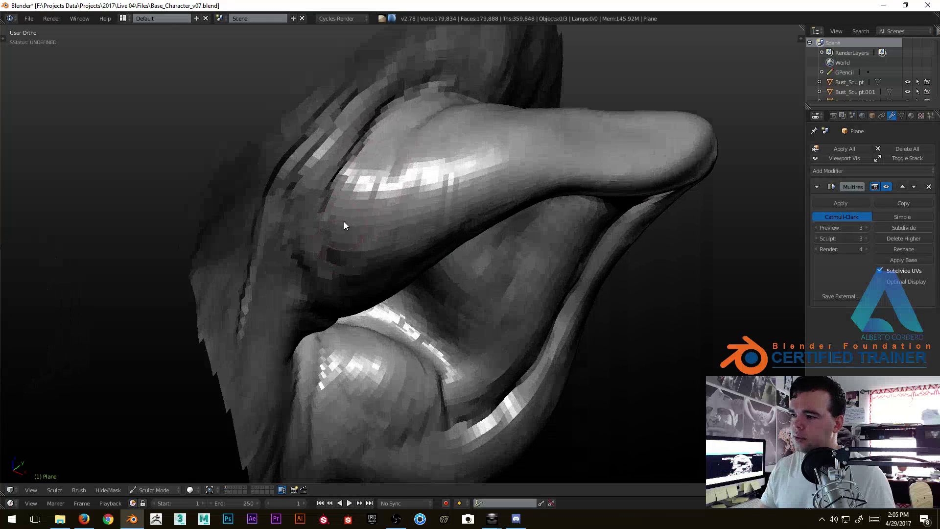
scroll(392, 230, up, 1)
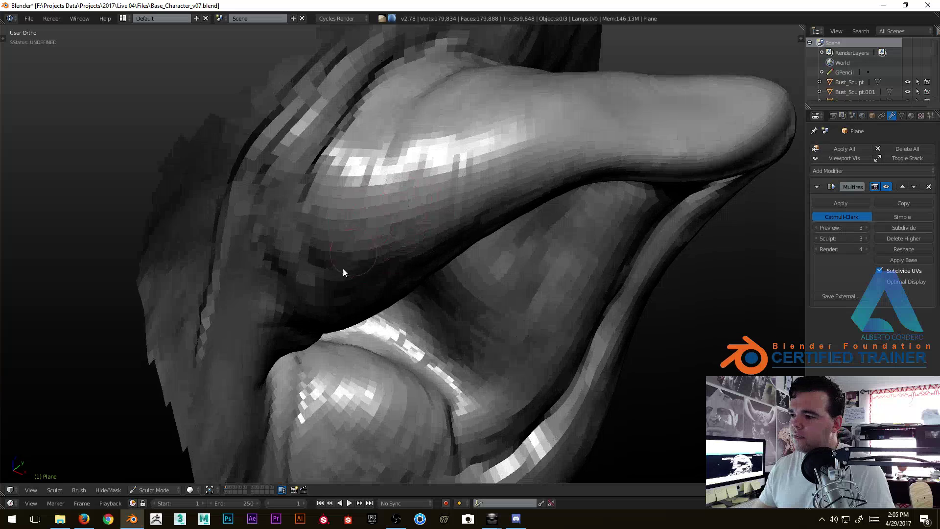
middle_drag(475, 166, 308, 304)
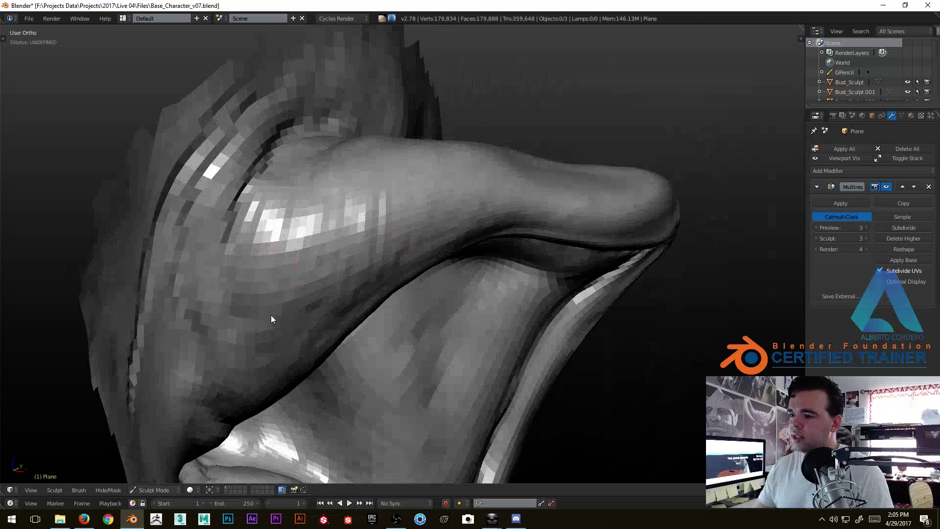
scroll(236, 259, up, 2)
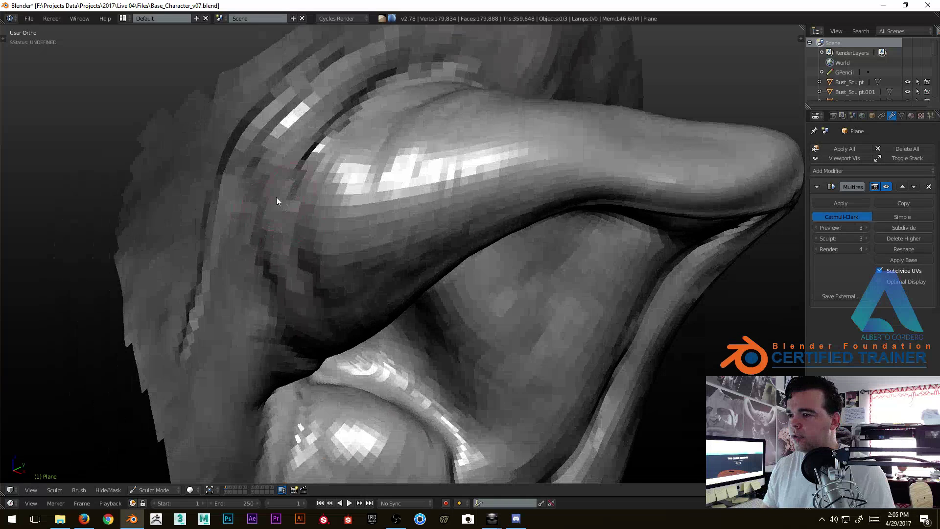
Sculpt skin folds and creases in front of the ear, radiating from the corner where the upper rim meets the head.
mouse_move(292, 306)
middle_down()
mouse_move(227, 293)
mouse_move(284, 280)
middle_up()
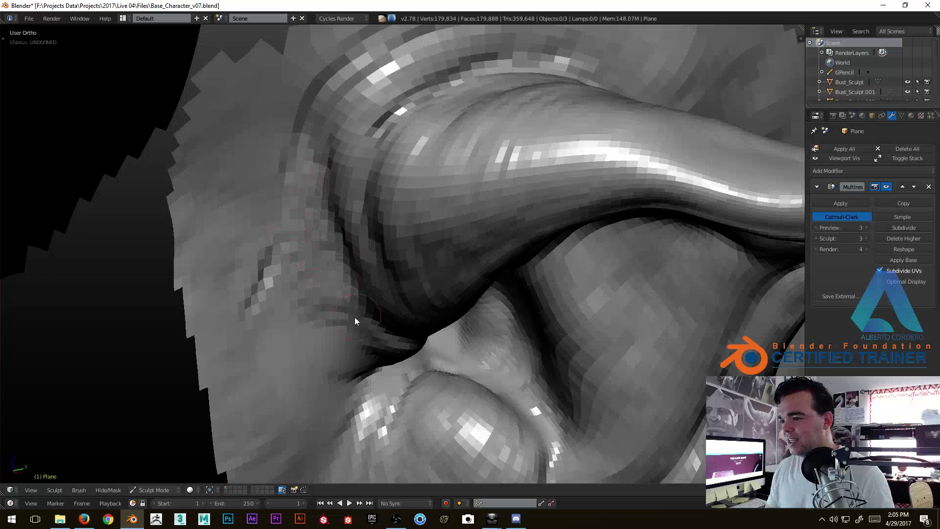
middle_drag(325, 299, 301, 289)
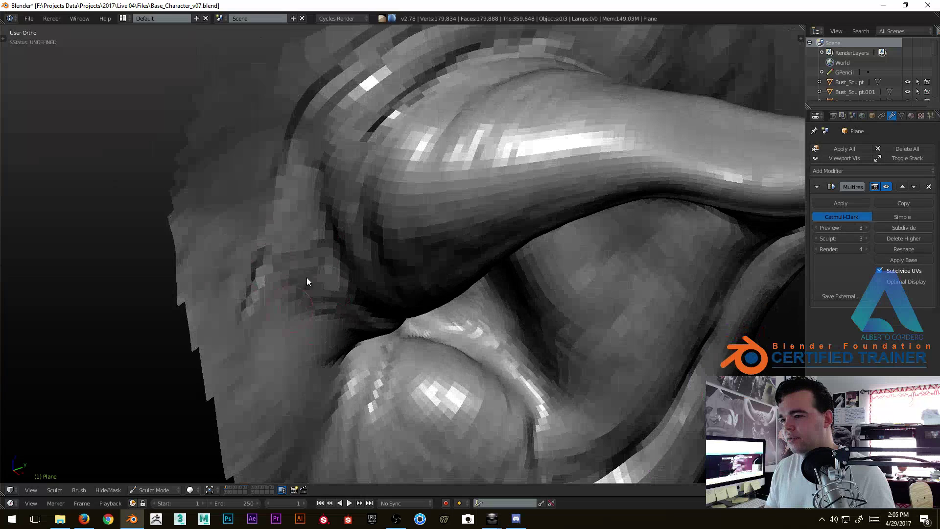
mouse_move(316, 250)
middle_down()
mouse_move(282, 346)
mouse_move(388, 251)
middle_up()
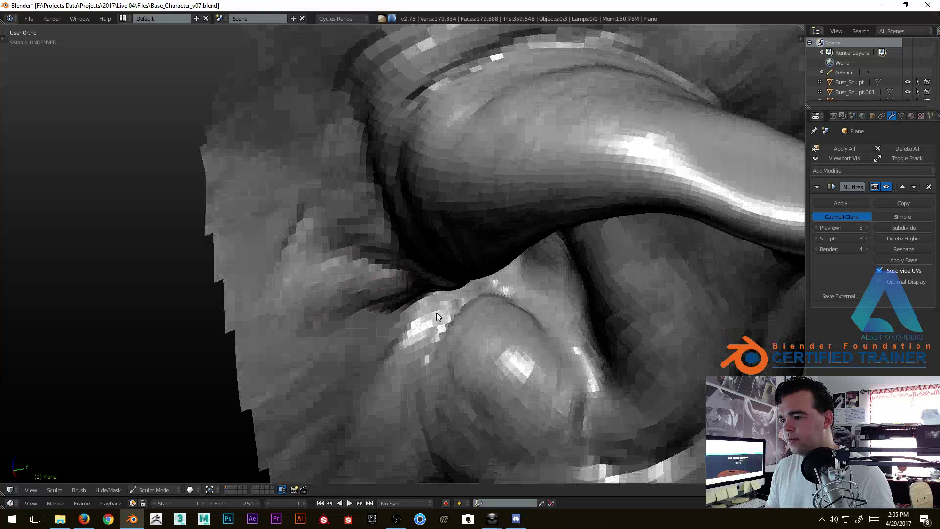
mouse_move(367, 269)
middle_down()
mouse_move(307, 251)
mouse_move(398, 248)
mouse_move(332, 212)
middle_up()
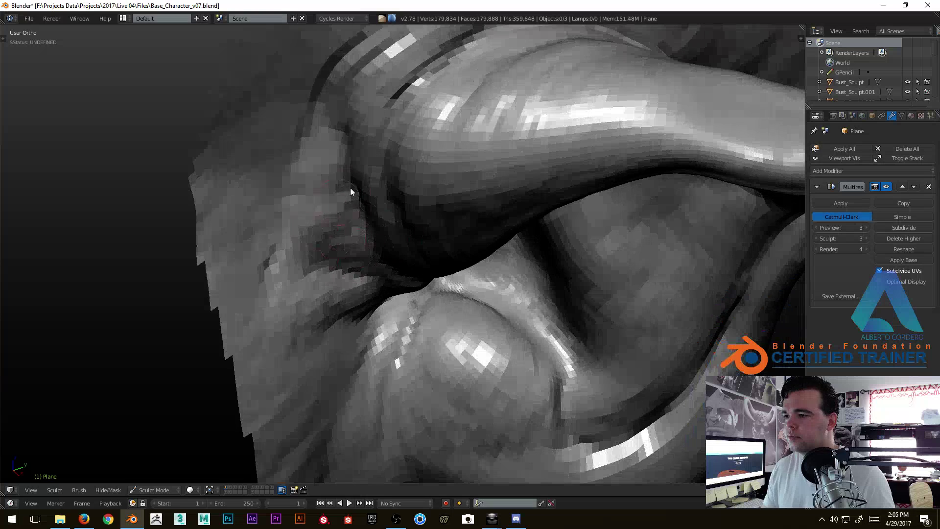
mouse_move(365, 254)
middle_down()
mouse_move(343, 235)
mouse_move(377, 293)
mouse_move(319, 262)
mouse_move(335, 228)
middle_up()
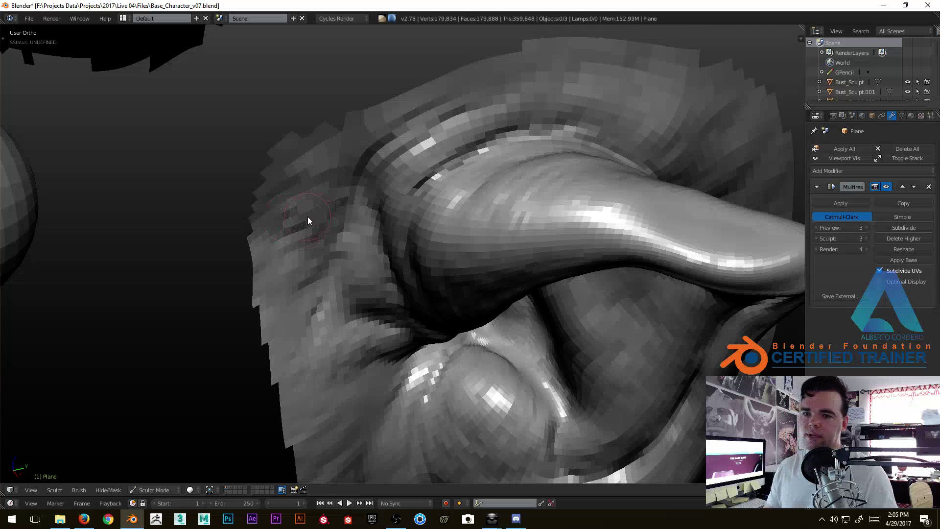
Extend the skin folds up the side of the head toward the grooves above the ear's front attachment.
mouse_move(308, 216)
middle_down()
mouse_move(336, 207)
mouse_move(336, 225)
mouse_move(287, 249)
middle_up()
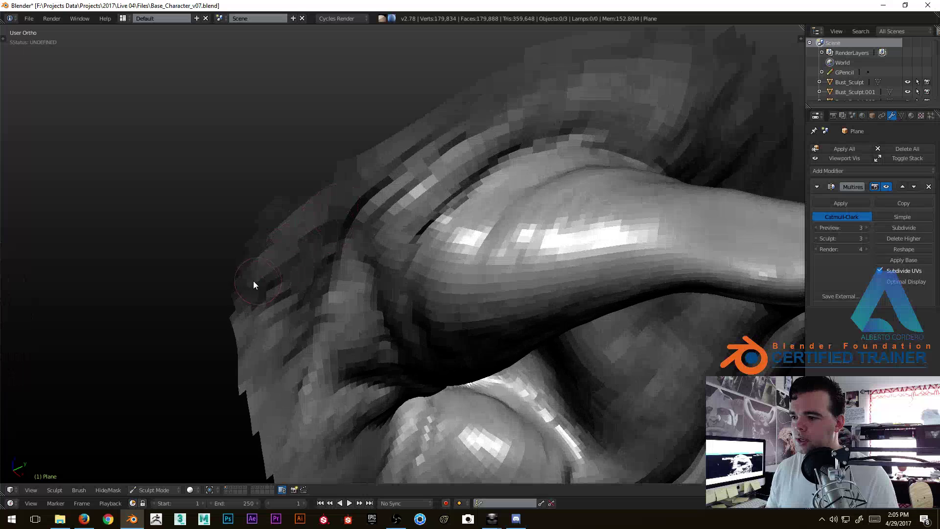
middle_drag(259, 284, 299, 230)
mouse_move(303, 280)
middle_down()
mouse_move(353, 299)
mouse_move(353, 235)
middle_up()
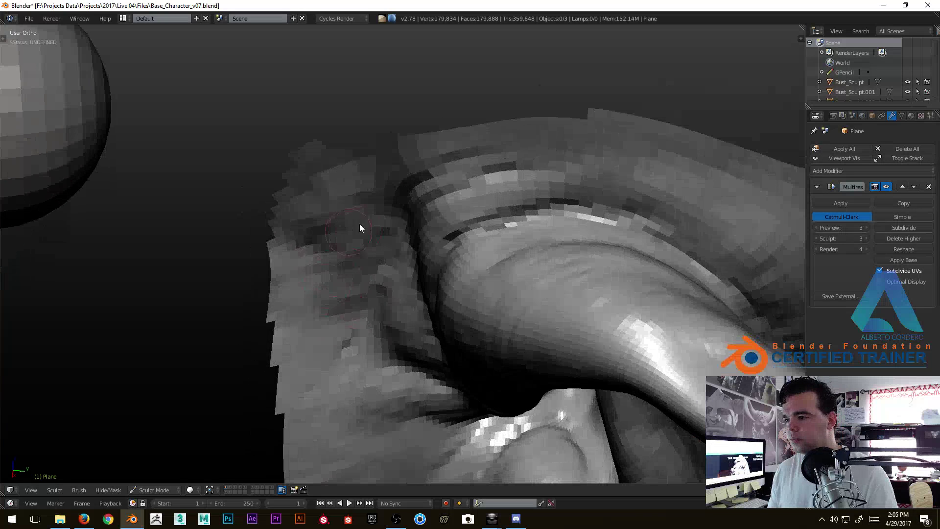
mouse_move(317, 299)
middle_down()
mouse_move(346, 278)
mouse_move(336, 336)
mouse_move(384, 275)
mouse_move(374, 230)
mouse_move(406, 201)
middle_up()
scroll(363, 235, up, 1)
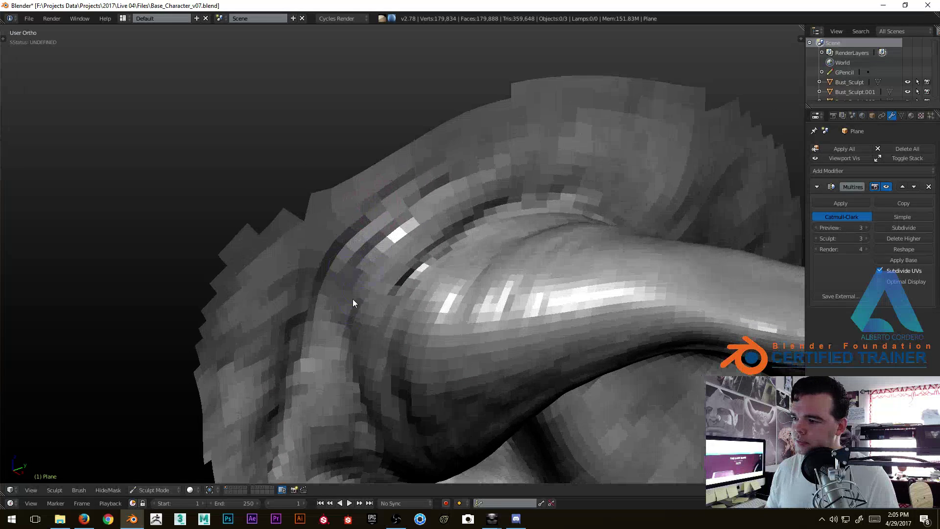
Refine the grooves around the root of the upper rim and follow the rim's surface toward the ear tip.
mouse_move(387, 222)
middle_down()
mouse_move(408, 246)
mouse_move(390, 259)
mouse_move(386, 294)
mouse_move(493, 251)
mouse_move(377, 296)
middle_up()
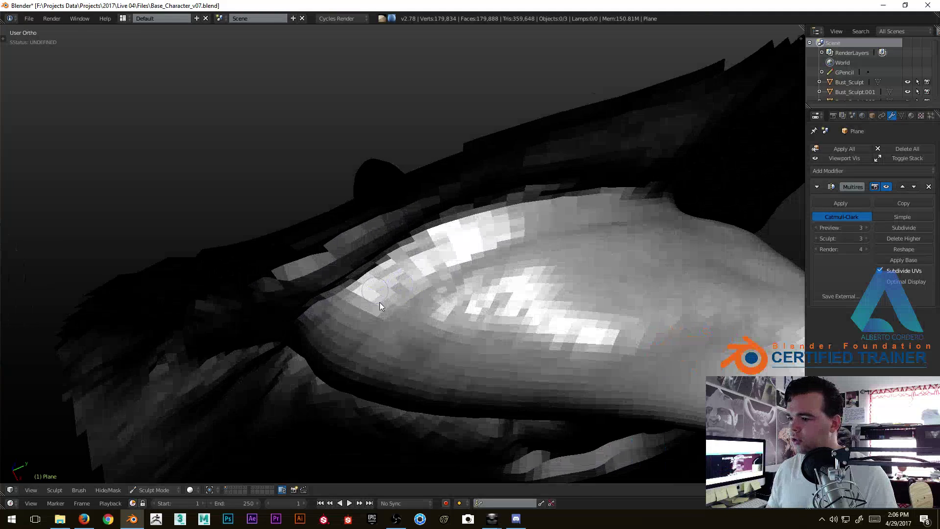
mouse_move(470, 266)
middle_down()
mouse_move(492, 198)
mouse_move(390, 259)
mouse_move(405, 252)
mouse_move(378, 205)
middle_up()
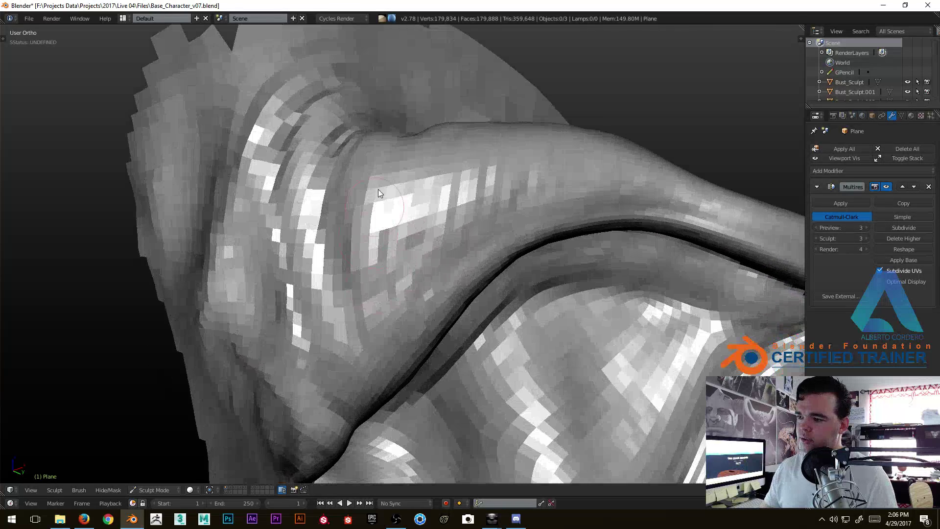
mouse_move(554, 175)
middle_down()
mouse_move(389, 258)
mouse_move(462, 279)
mouse_move(401, 252)
mouse_move(462, 241)
middle_up()
mouse_move(512, 288)
middle_down()
mouse_move(310, 194)
mouse_move(382, 202)
mouse_move(438, 274)
middle_up()
mouse_move(563, 273)
middle_down()
mouse_move(598, 275)
mouse_move(341, 224)
middle_up()
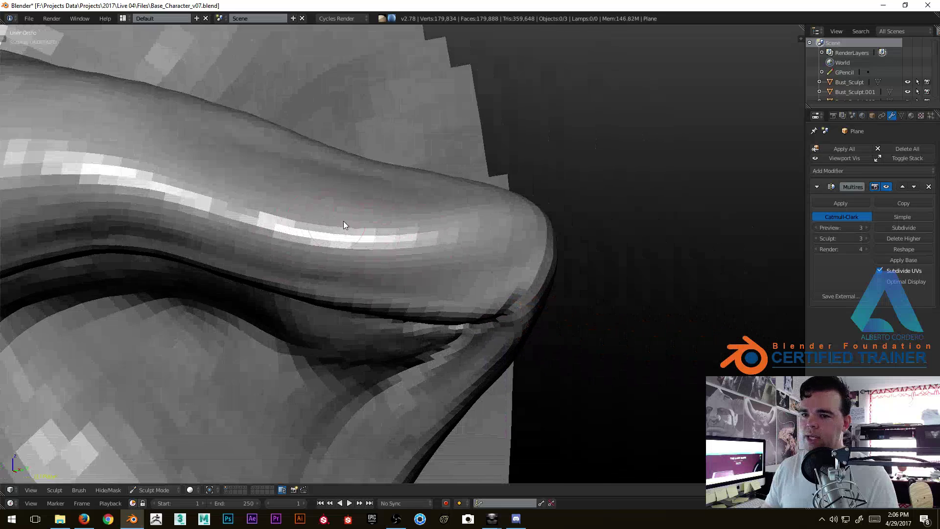
Deepen the hollow beneath the bulge at the back of the ear tip and blend it toward the head.
mouse_move(521, 250)
middle_down()
mouse_move(428, 275)
mouse_move(418, 230)
mouse_move(340, 259)
mouse_move(349, 234)
mouse_move(270, 263)
middle_up()
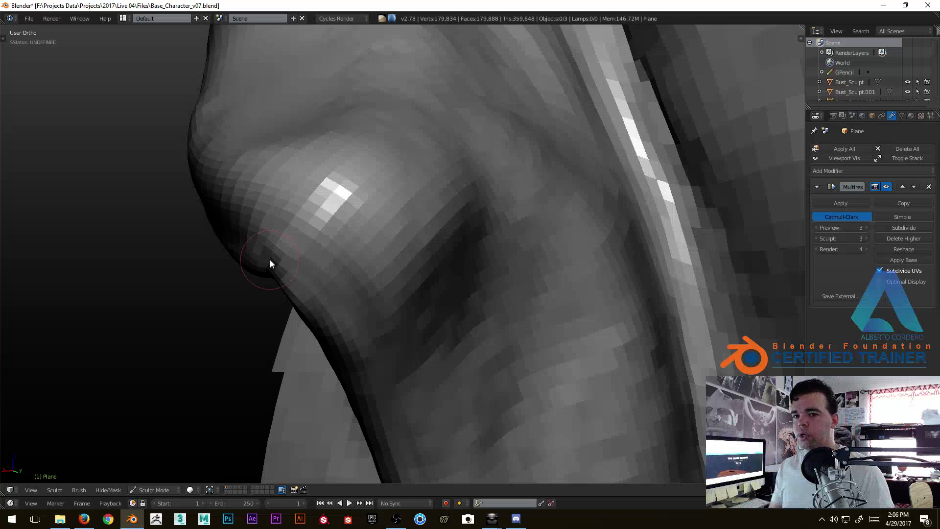
mouse_move(270, 261)
middle_down()
mouse_move(331, 207)
mouse_move(379, 261)
mouse_move(373, 269)
mouse_move(434, 231)
mouse_move(447, 283)
middle_up()
mouse_move(410, 254)
middle_down()
mouse_move(404, 240)
mouse_move(420, 245)
mouse_move(444, 283)
middle_up()
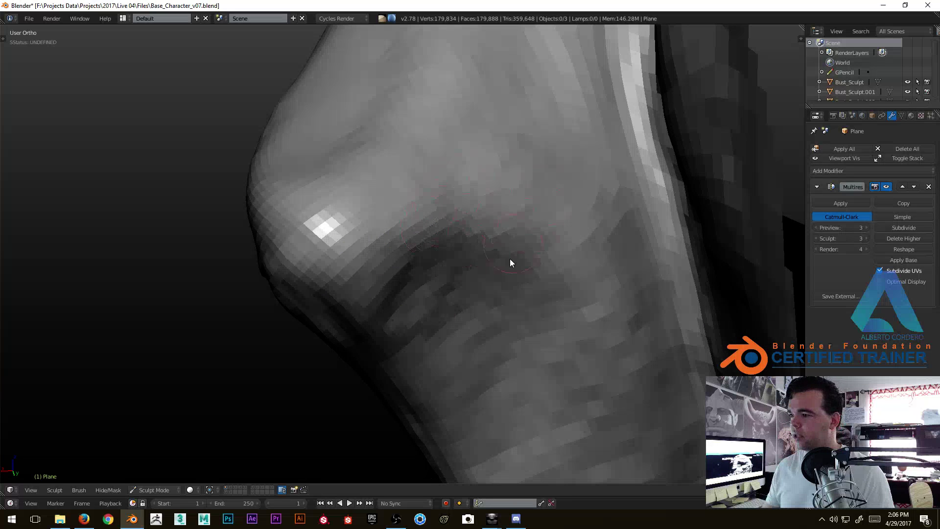
middle_drag(596, 321, 548, 338)
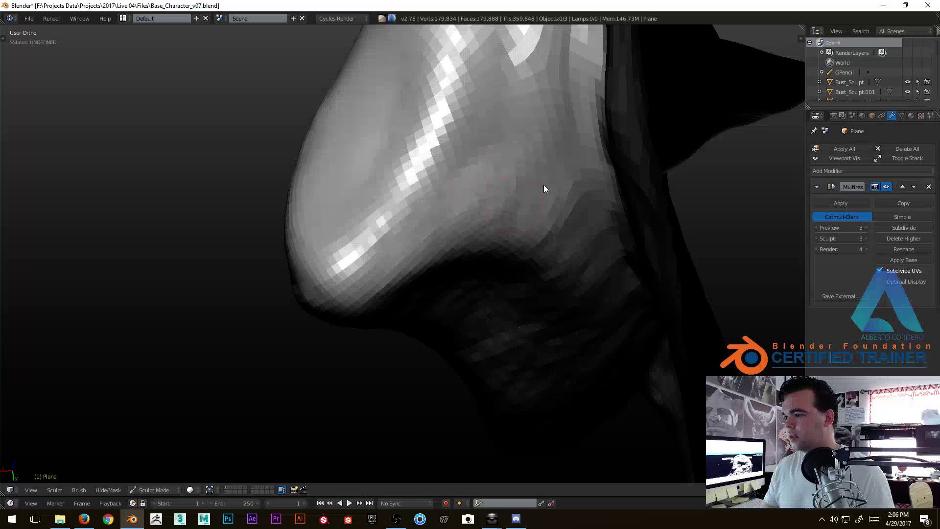
mouse_move(542, 261)
middle_down()
mouse_move(488, 160)
mouse_move(487, 204)
mouse_move(531, 204)
middle_up()
mouse_move(491, 122)
middle_down()
mouse_move(437, 189)
mouse_move(454, 265)
middle_up()
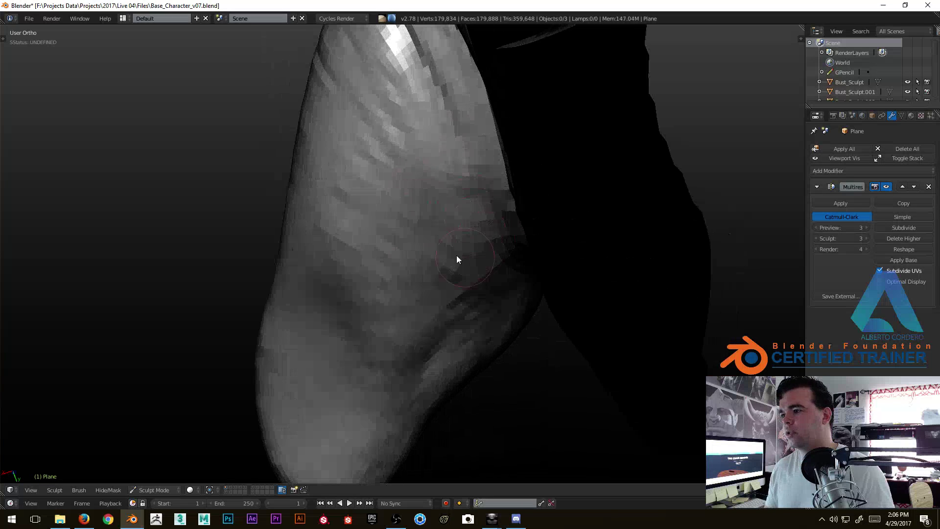
mouse_move(506, 246)
middle_down()
mouse_move(380, 315)
mouse_move(432, 254)
mouse_move(374, 212)
mouse_move(439, 186)
mouse_move(389, 383)
mouse_move(429, 319)
mouse_move(377, 263)
mouse_move(435, 229)
middle_up()
Reveal the hidden rest of the head and check the ear against the whole bust from several angles.
key(alt+h)
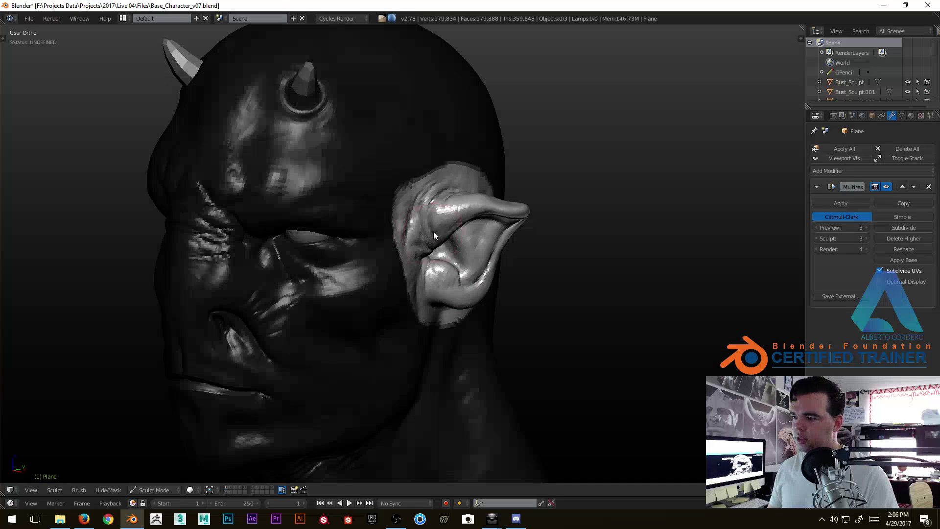
scroll(429, 236, down, 3)
mouse_move(428, 236)
middle_down()
mouse_move(517, 193)
mouse_move(504, 260)
mouse_move(517, 212)
mouse_move(333, 234)
mouse_move(351, 217)
mouse_move(323, 224)
mouse_move(427, 210)
middle_up()
scroll(427, 211, up, 6)
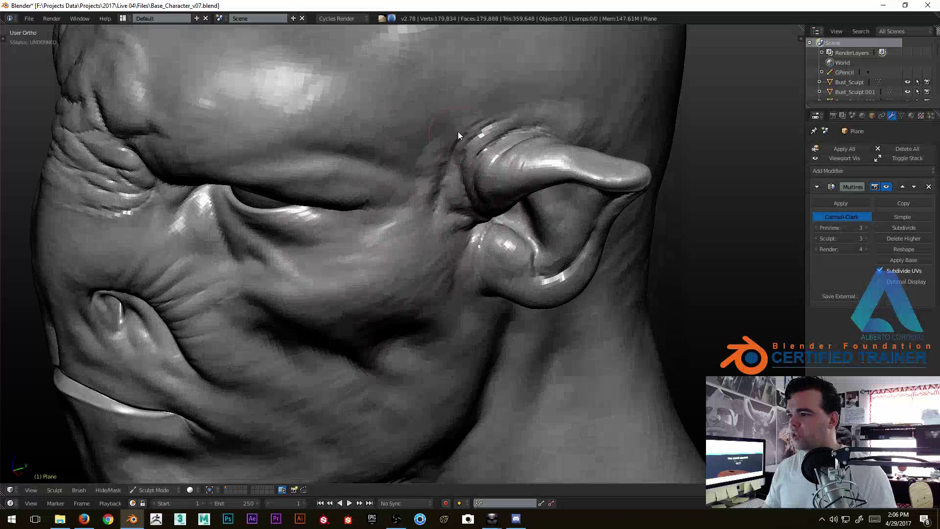
scroll(437, 212, down, 3)
middle_drag(533, 184, 336, 160)
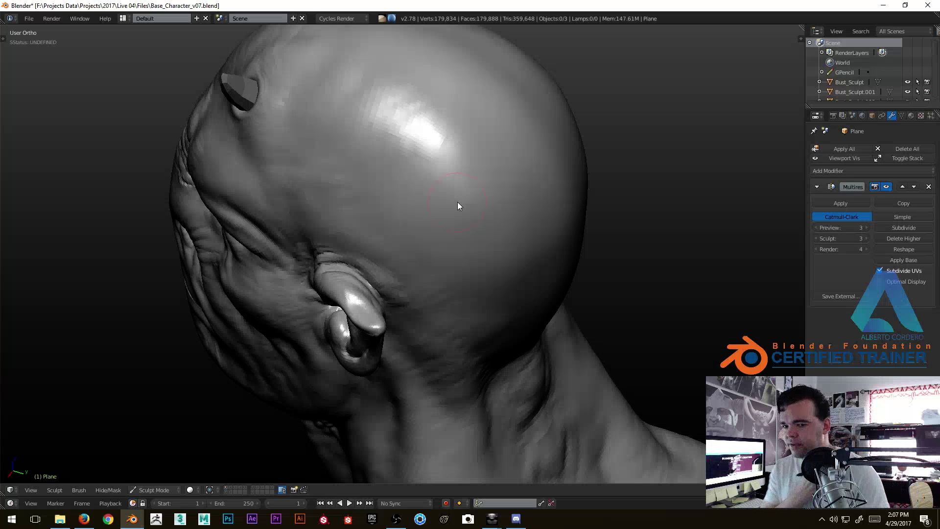
mouse_move(458, 201)
middle_down()
mouse_move(410, 206)
mouse_move(433, 176)
middle_up()
scroll(437, 130, up, 5)
scroll(398, 156, down, 3)
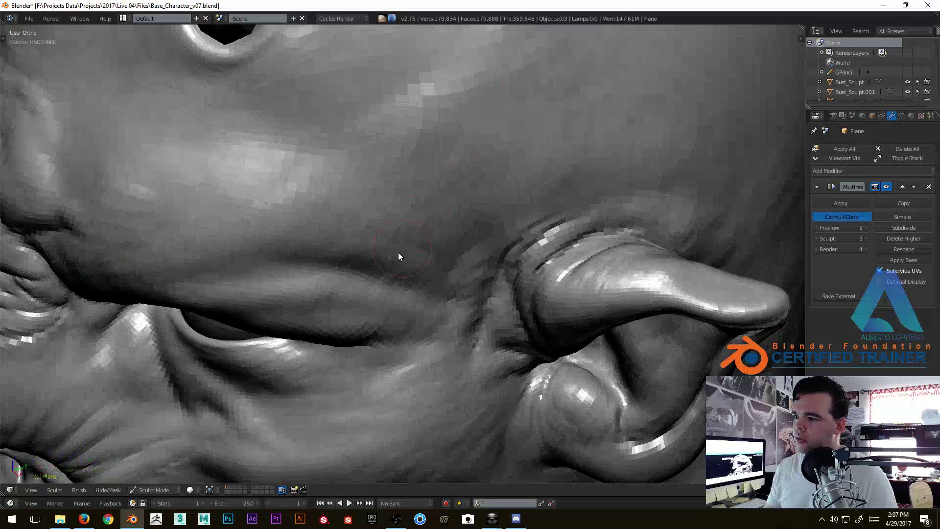
Save the sculpt as a new version of the file named Base_Character_v08.blend.
scroll(503, 227, up, 1)
scroll(410, 294, down, 1)
scroll(409, 294, down, 3)
middle_drag(410, 294, 198, 417)
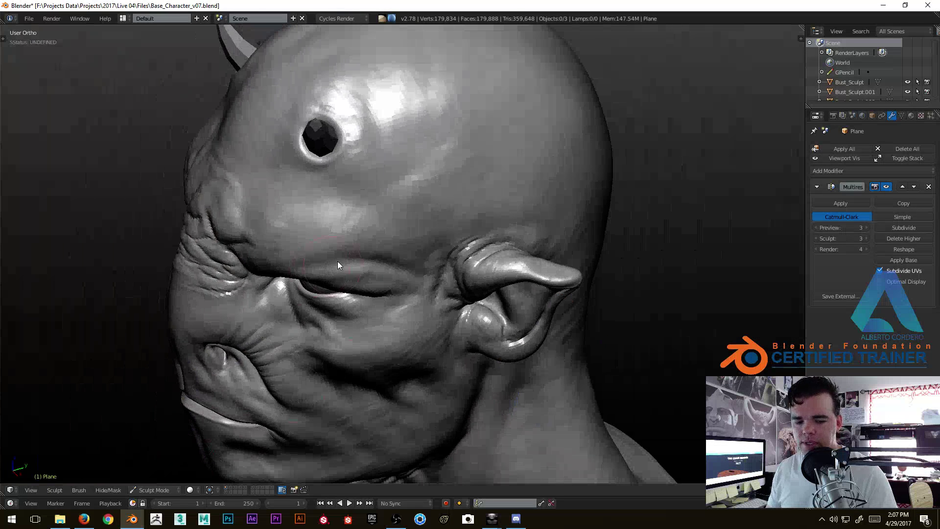
key(ctrl+shift+s)
click(869, 55)
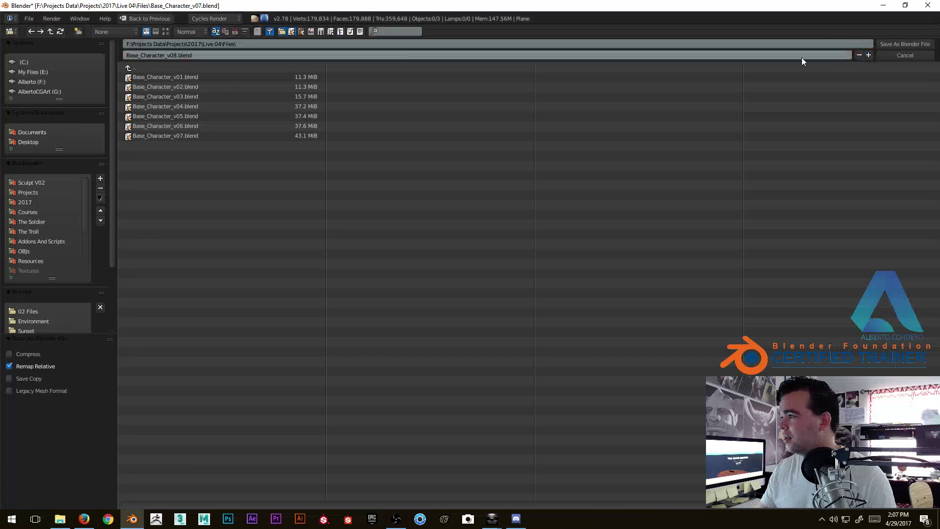
click(888, 43)
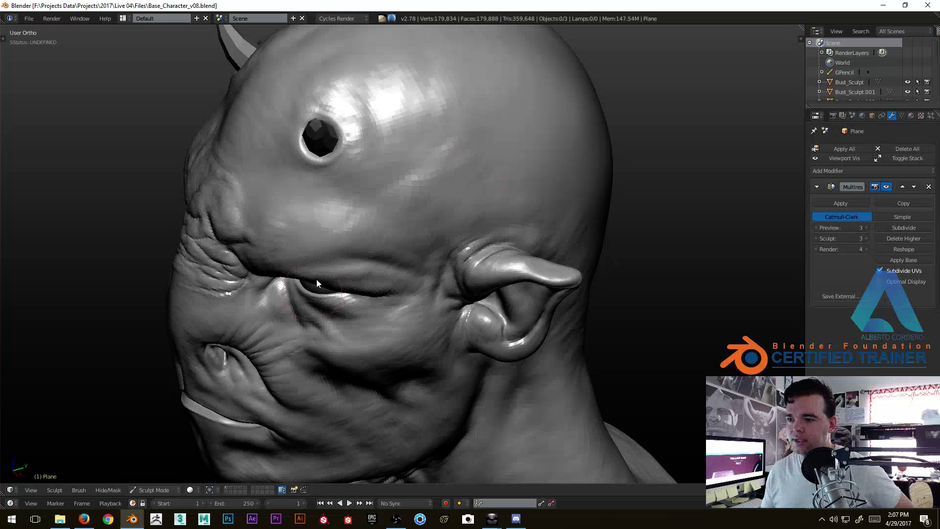
Switch to Object Mode, duplicate the head mesh in place and delete the copy.
middle_drag(316, 279, 352, 236)
click(165, 492)
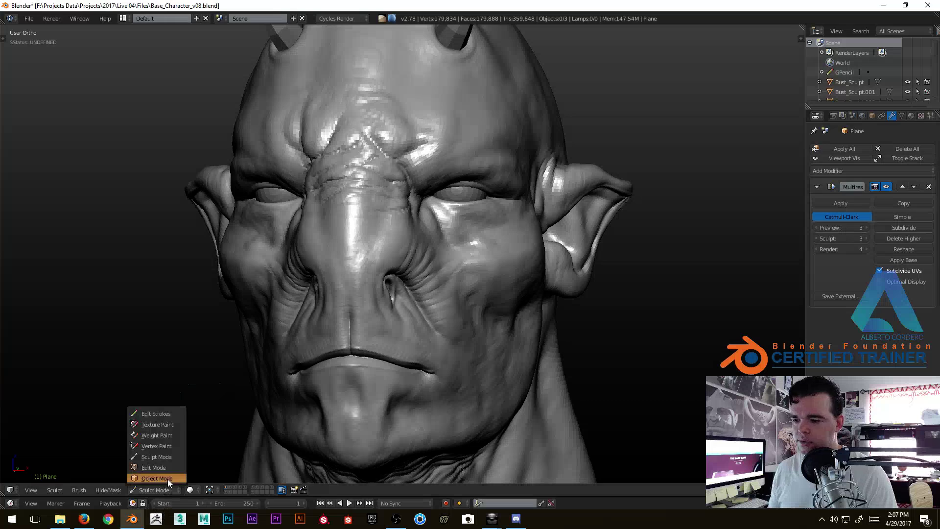
click(166, 479)
middle_drag(459, 163, 404, 175)
right_click(416, 212)
key(shift+d)
right_click(584, 165)
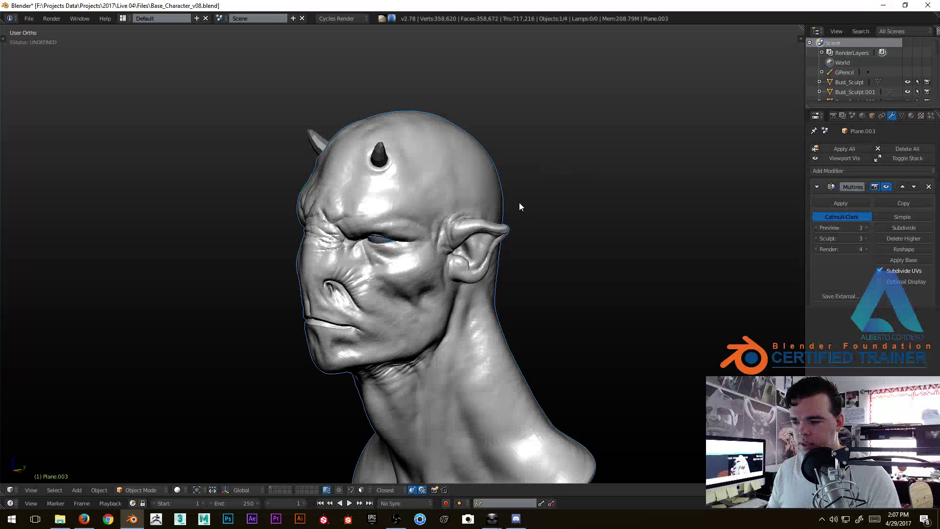
key(m)
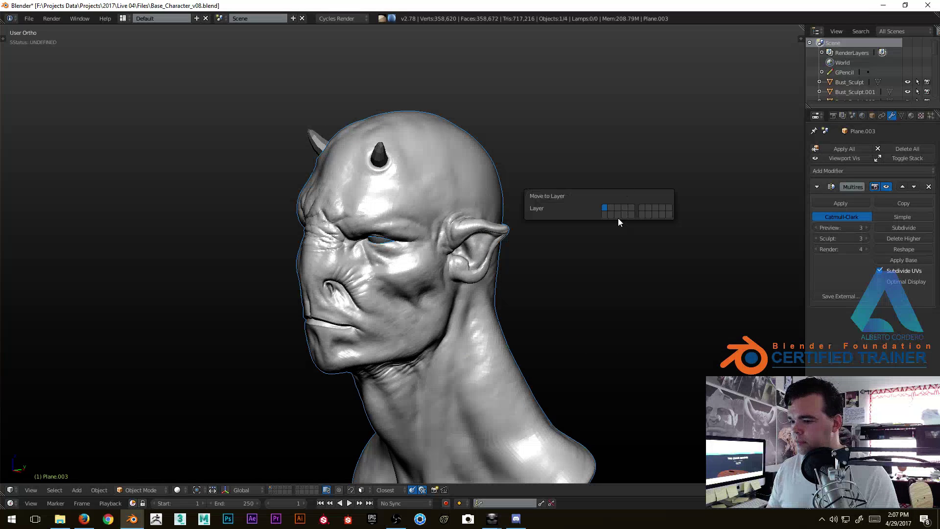
key(x)
click(563, 169)
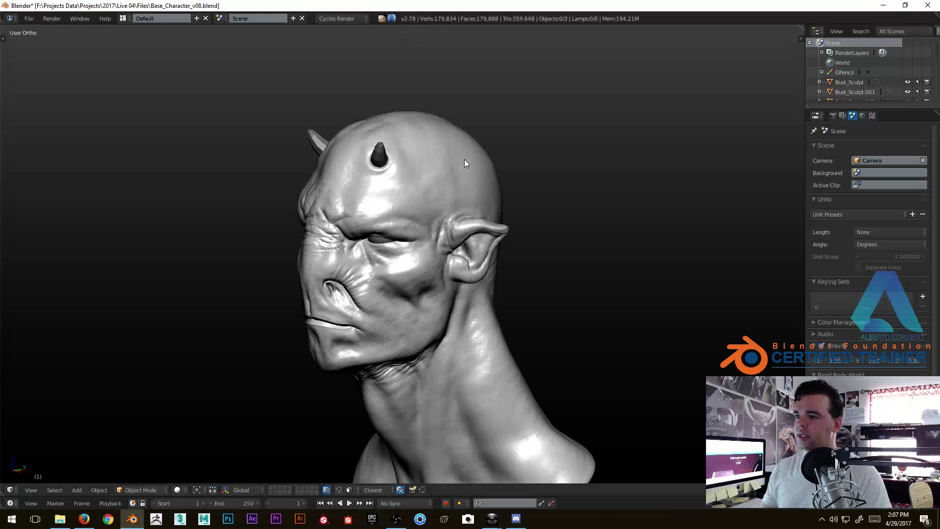
key(z)
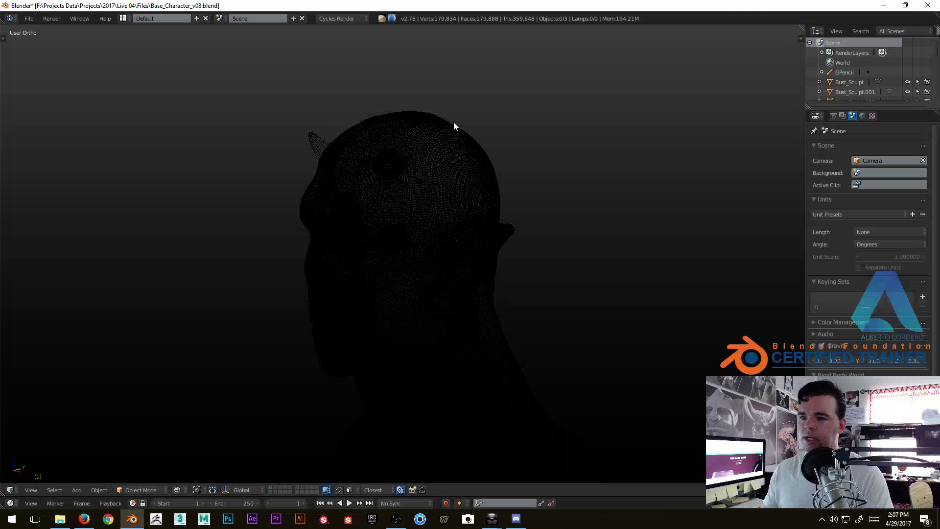
key(z)
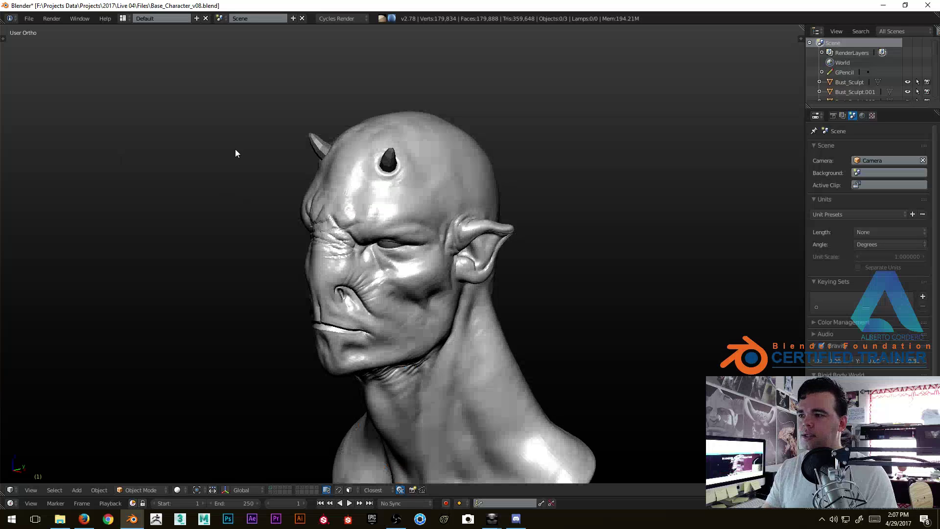
key(ctrl+shift+s)
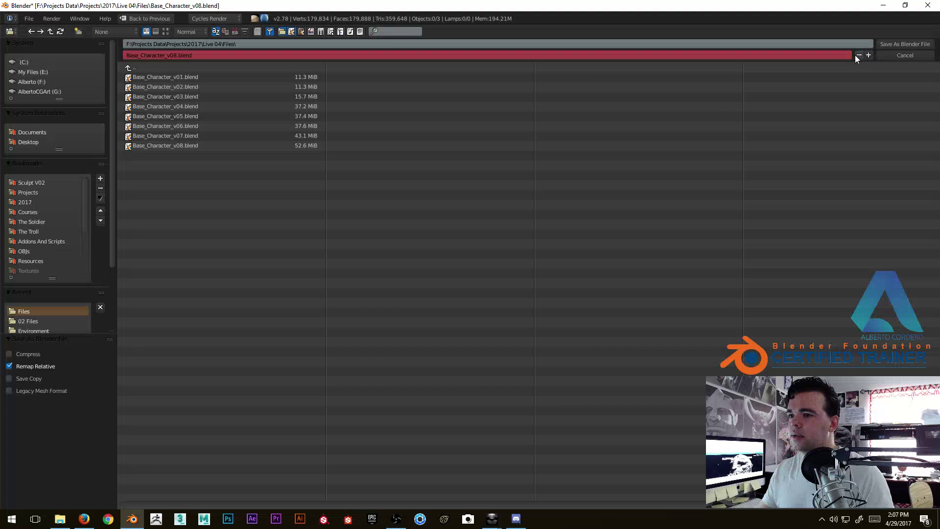
click(918, 53)
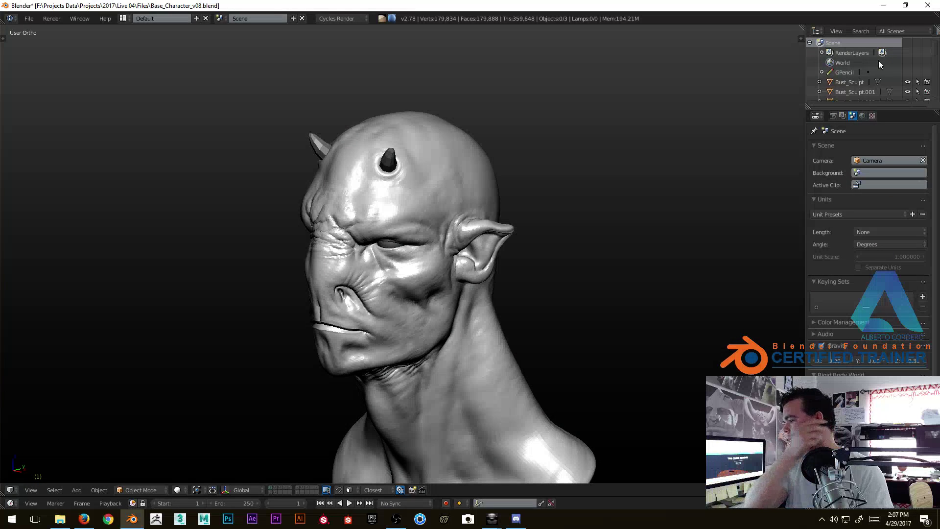
Make the head mesh the active object and return it to Sculpt Mode.
mouse_move(401, 173)
middle_down()
mouse_move(423, 146)
mouse_move(413, 267)
middle_up()
right_click(434, 274)
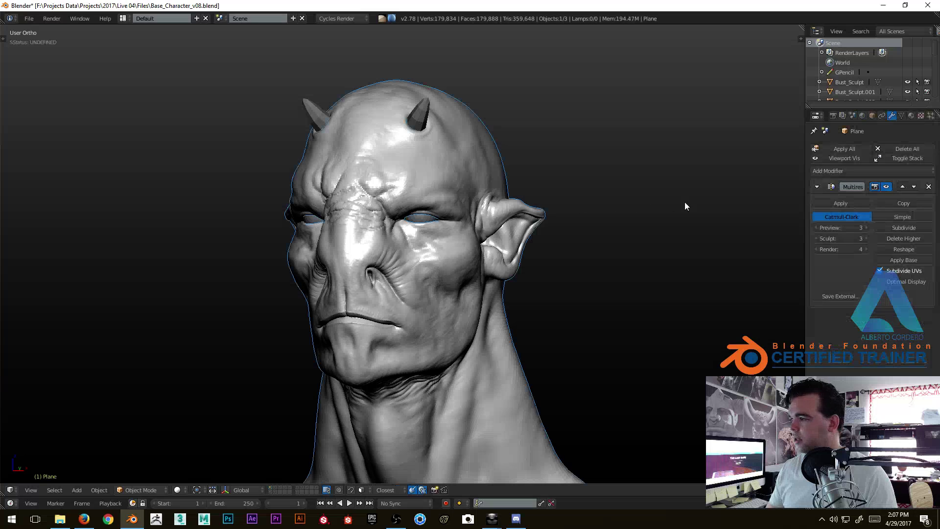
key(a)
middle_drag(584, 273, 311, 356)
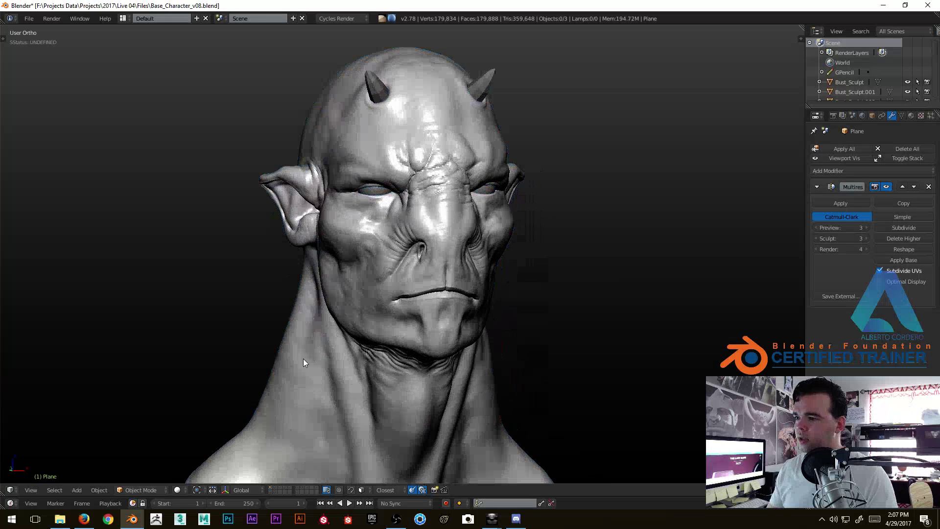
click(137, 490)
click(150, 458)
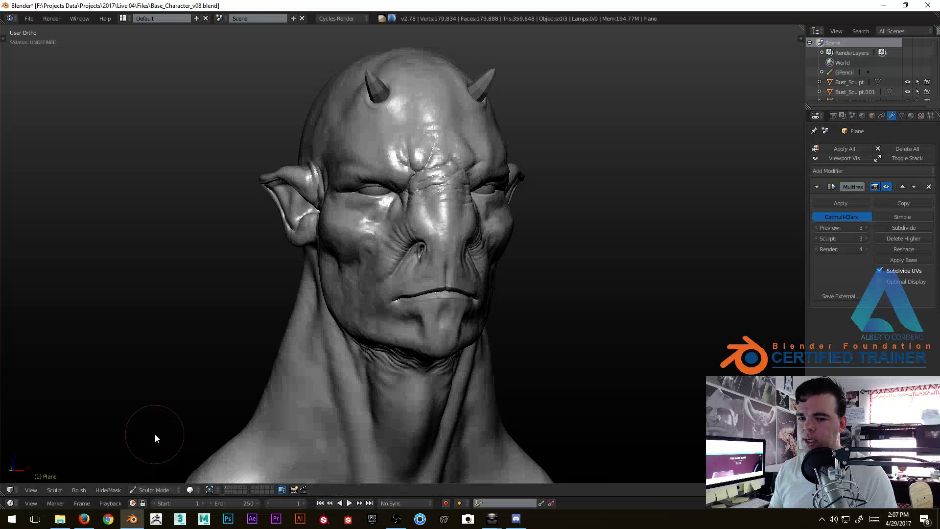
Refine the skin below the eye from its inner corner to the fold at its outer corner.
mouse_move(155, 434)
middle_down()
mouse_move(434, 181)
mouse_move(369, 203)
mouse_move(378, 223)
middle_up()
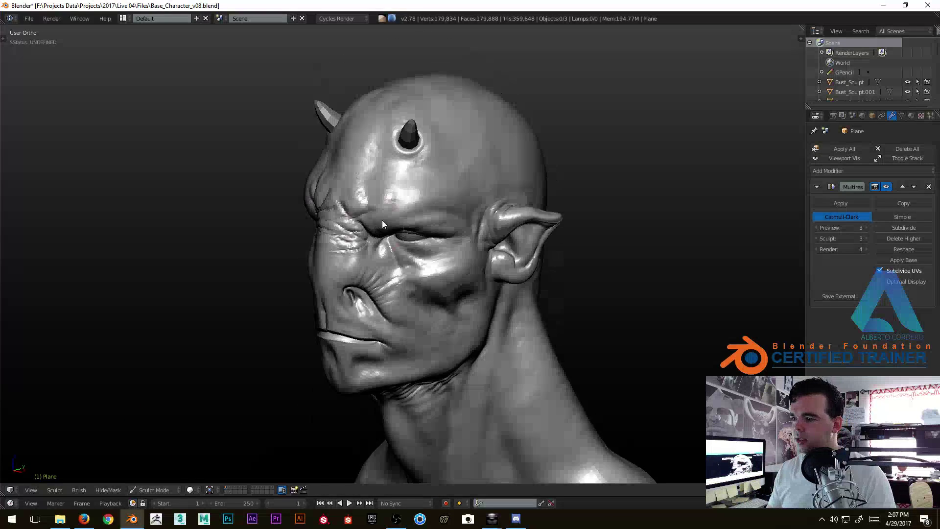
scroll(438, 161, up, 6)
scroll(411, 171, up, 8)
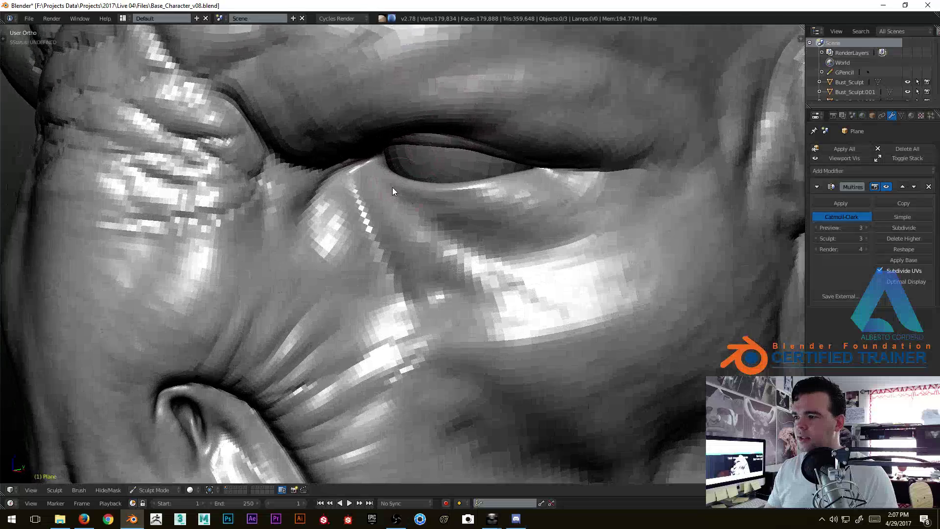
scroll(363, 146, up, 1)
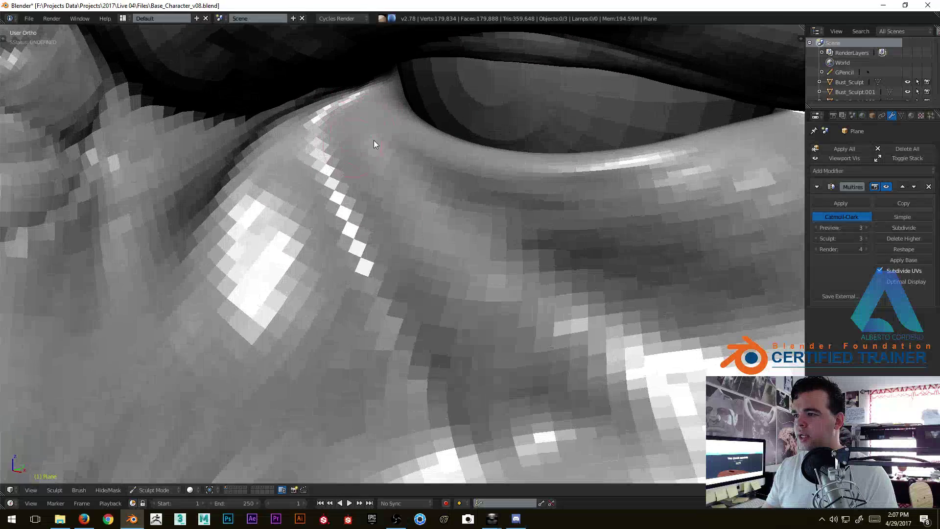
mouse_move(471, 269)
middle_down()
mouse_move(474, 395)
mouse_move(457, 254)
middle_up()
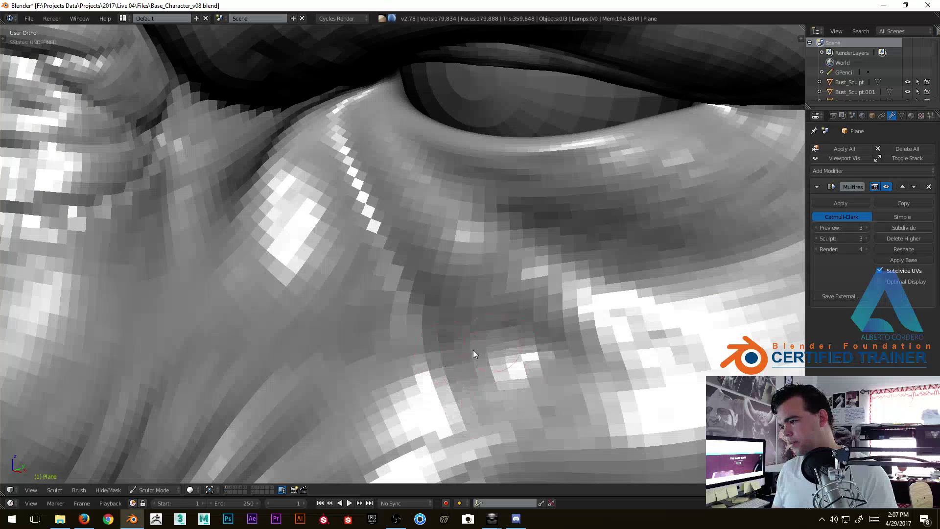
middle_drag(445, 273, 456, 314)
shift+middle_drag(359, 279, 286, 301)
scroll(474, 228, up, 2)
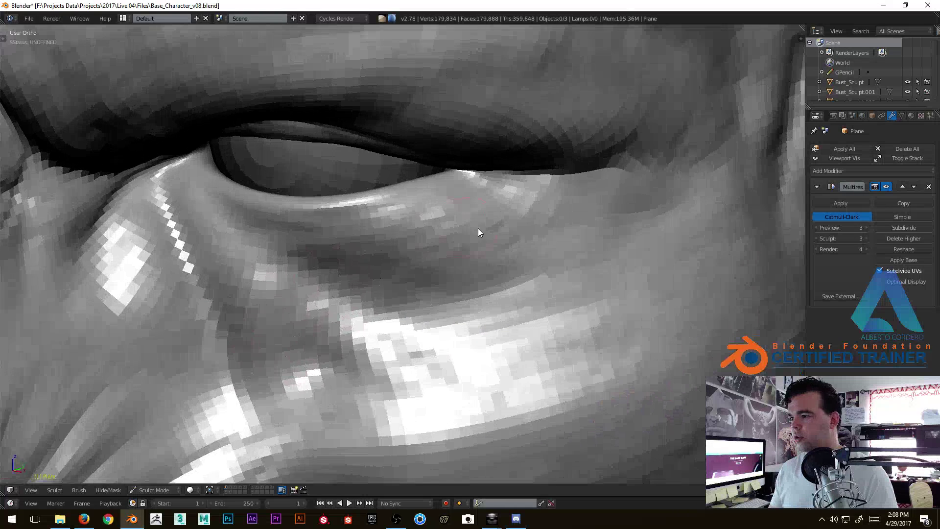
shift+middle_drag(550, 180, 409, 245)
scroll(463, 263, up, 1)
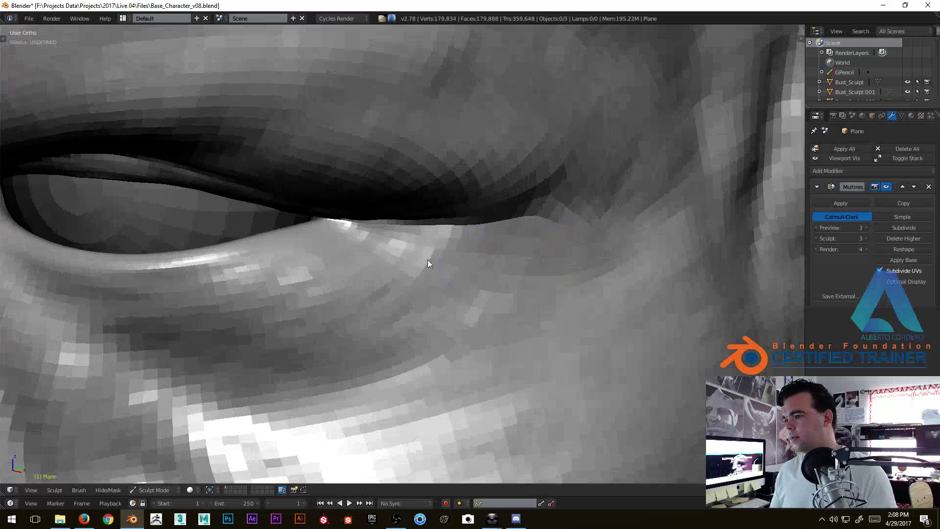
Sculpt the folds running from the eye's outer corner and brow bulge toward the front of the ear.
scroll(597, 196, down, 6)
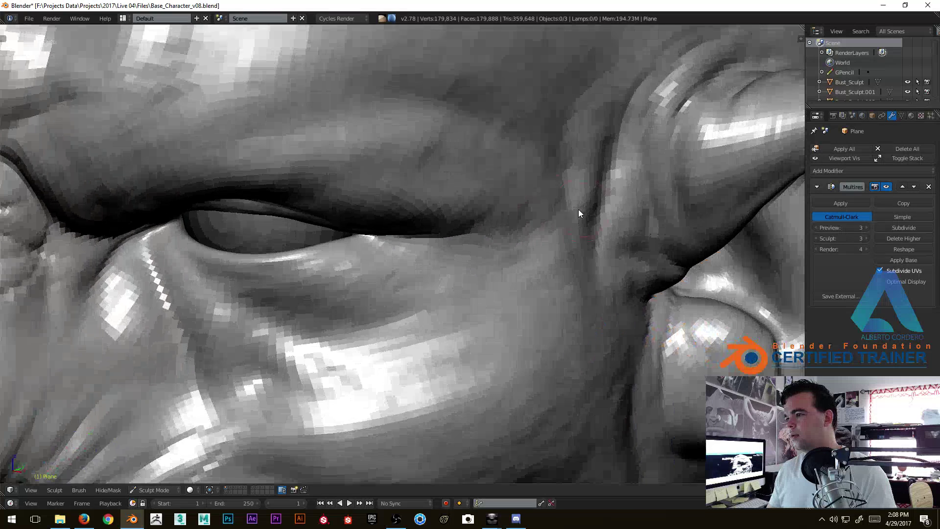
scroll(580, 209, up, 1)
mouse_move(536, 154)
middle_down()
mouse_move(452, 230)
mouse_move(359, 213)
mouse_move(386, 217)
middle_up()
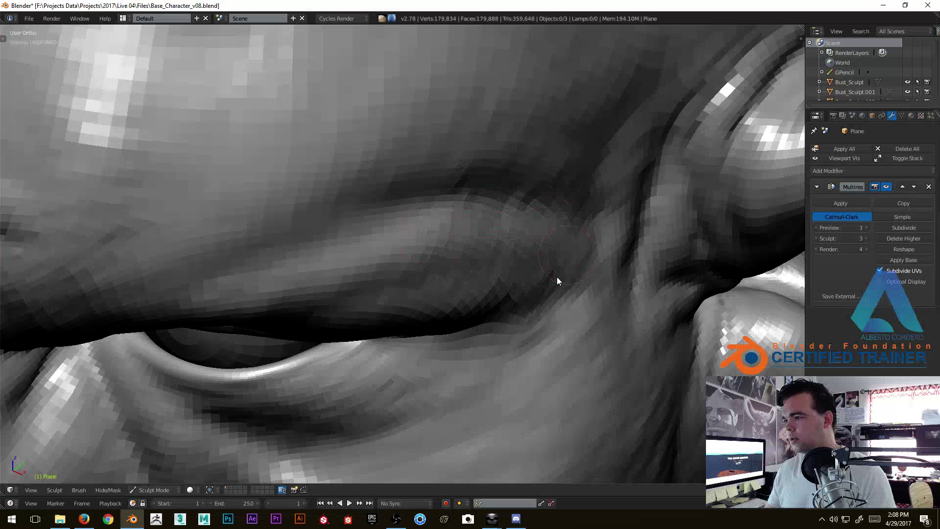
middle_drag(559, 272, 404, 155)
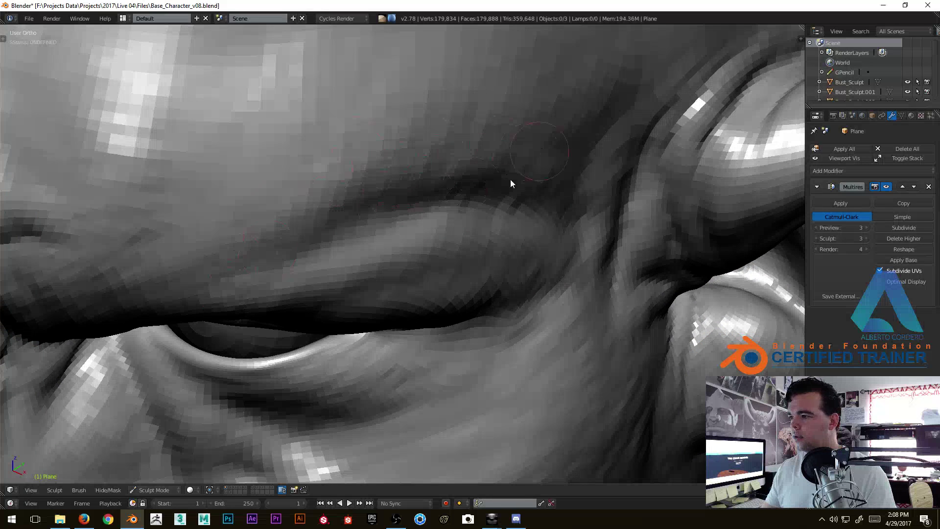
middle_drag(524, 168, 552, 204)
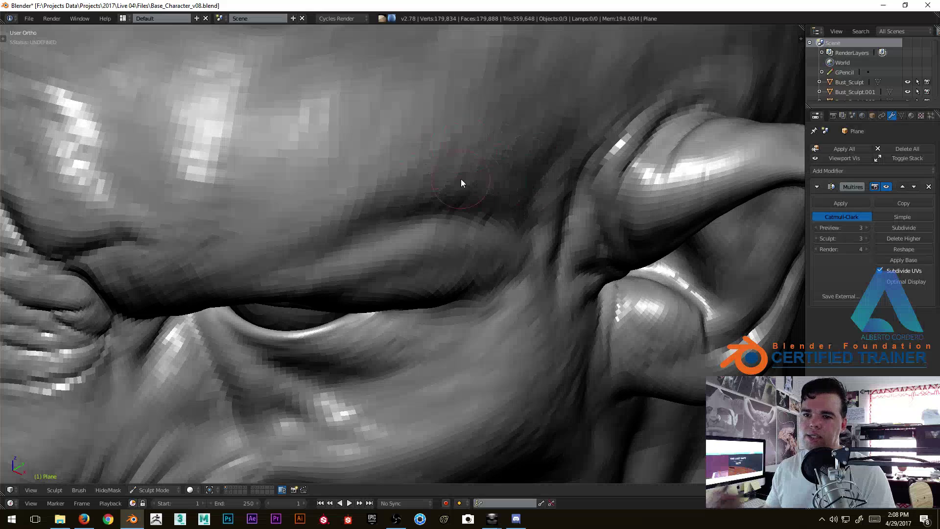
Carve skin grooves into the side of the forehead between the horn and the brow.
mouse_move(411, 141)
middle_down()
mouse_move(427, 152)
mouse_move(394, 175)
mouse_move(410, 220)
middle_up()
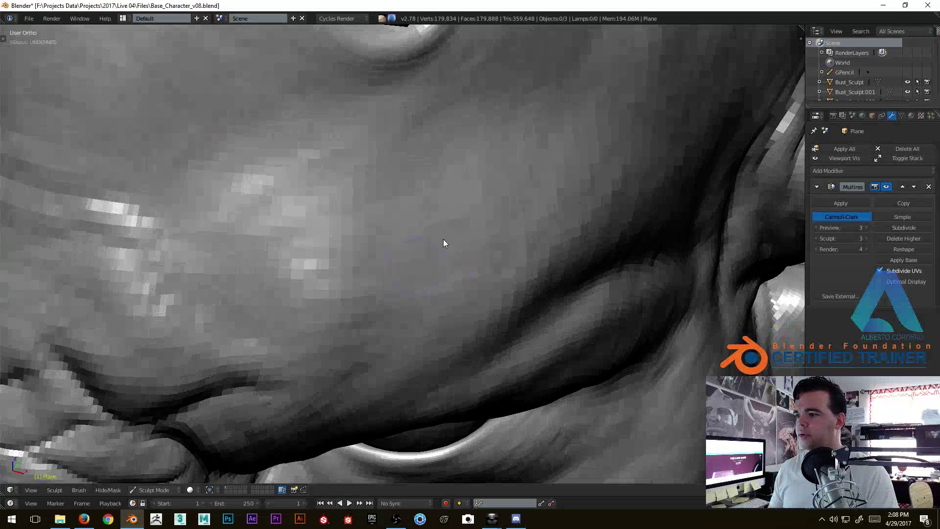
mouse_move(449, 126)
middle_down()
mouse_move(482, 198)
mouse_move(504, 189)
mouse_move(514, 273)
middle_up()
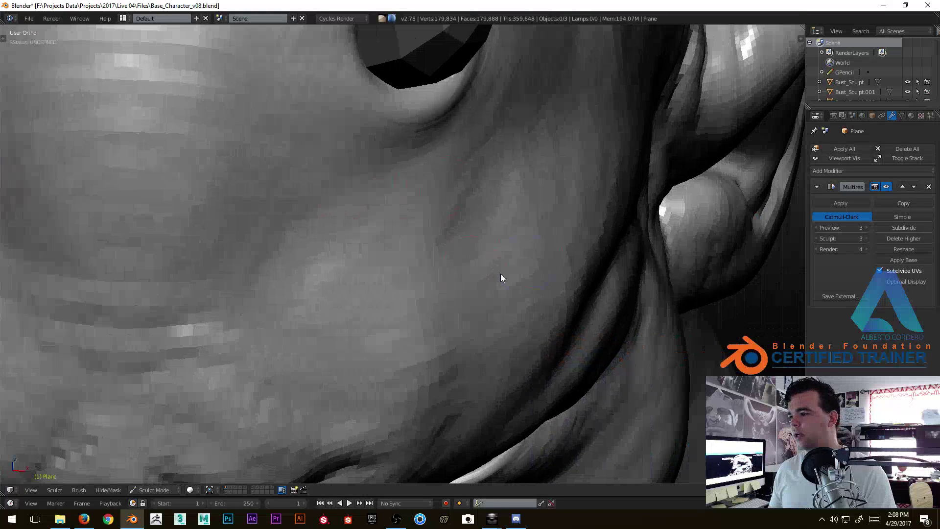
mouse_move(469, 215)
middle_down()
mouse_move(460, 237)
mouse_move(465, 277)
middle_up()
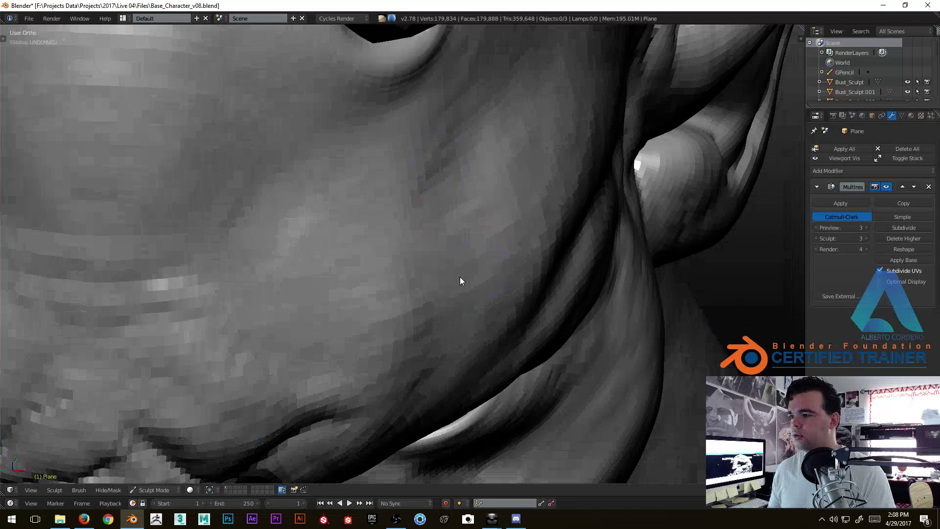
mouse_move(457, 101)
middle_down()
mouse_move(419, 235)
mouse_move(454, 216)
middle_up()
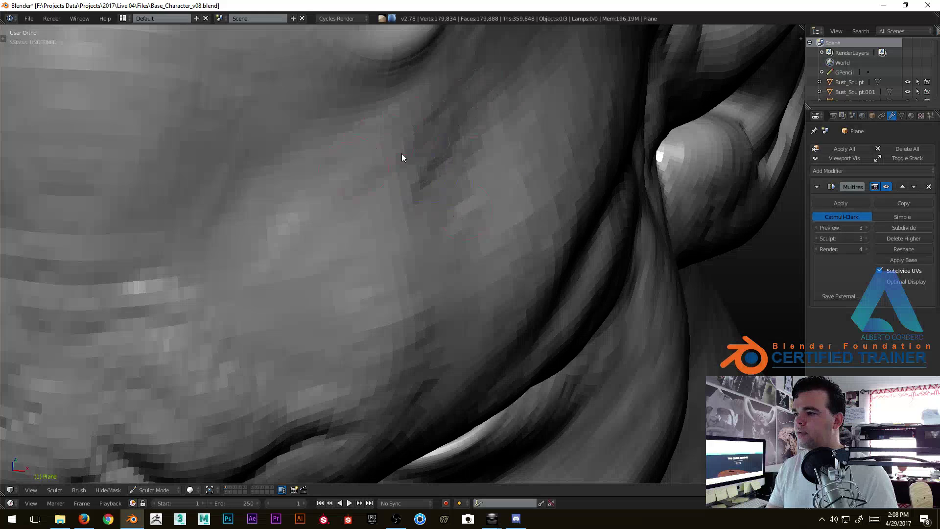
middle_drag(362, 295, 407, 205)
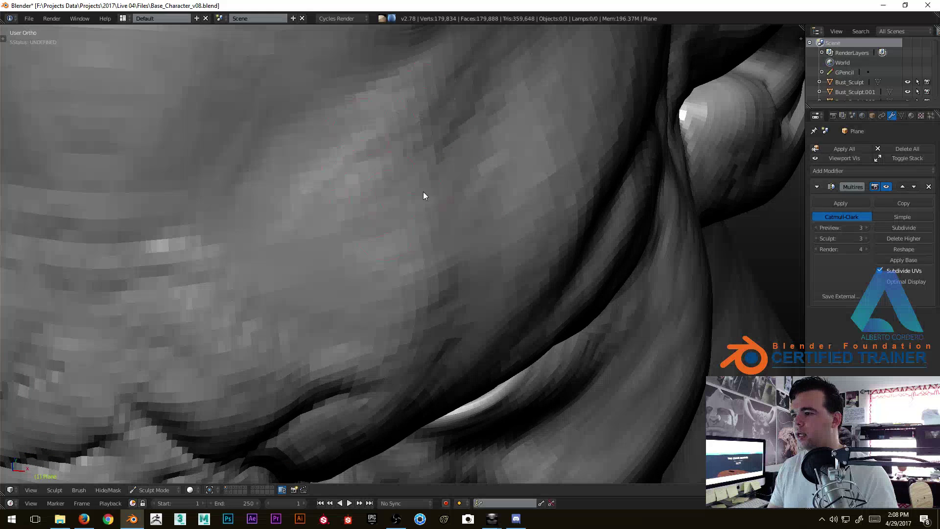
Build up the forehead bulge beside the new grooves and extend its creases down toward the brow.
middle_drag(437, 276, 465, 308)
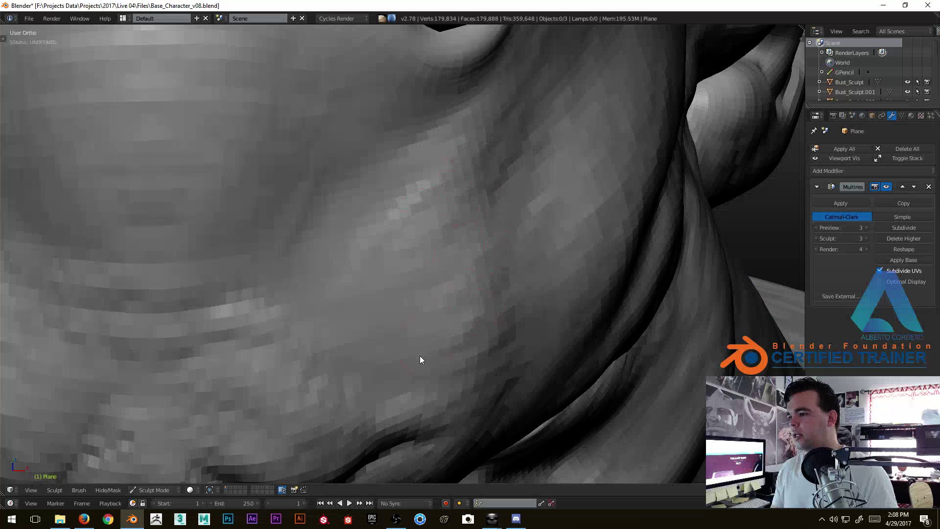
middle_drag(419, 357, 466, 237)
middle_drag(450, 285, 465, 263)
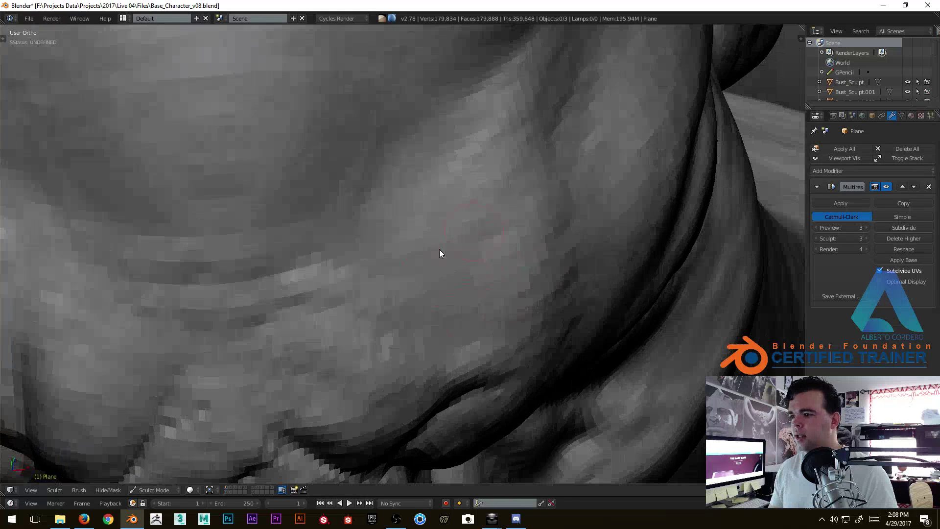
Deepen the groove along the forehead bulge's inner edge, from below the horn toward the brow wrinkles.
middle_drag(413, 163, 369, 193)
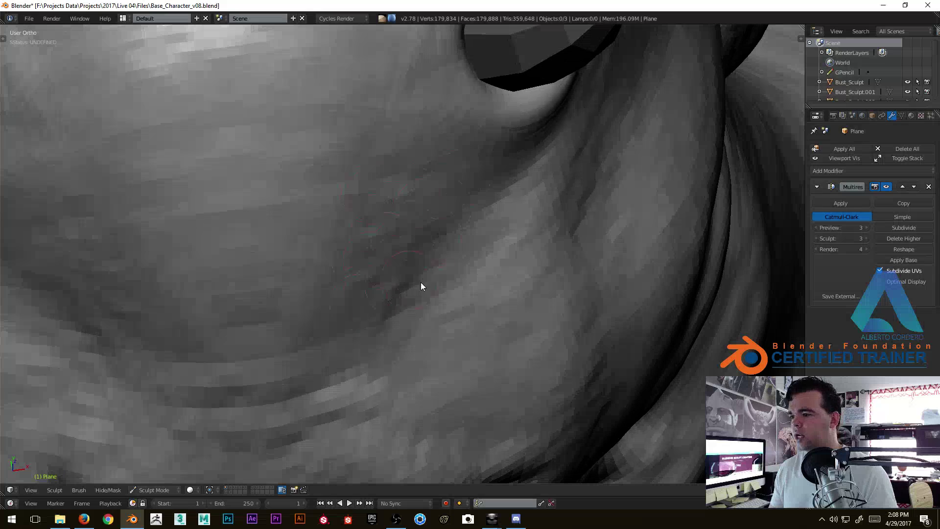
middle_drag(423, 280, 395, 207)
mouse_move(401, 298)
mouse_down()
mouse_move(409, 227)
mouse_move(340, 236)
mouse_move(360, 283)
mouse_move(427, 306)
mouse_up()
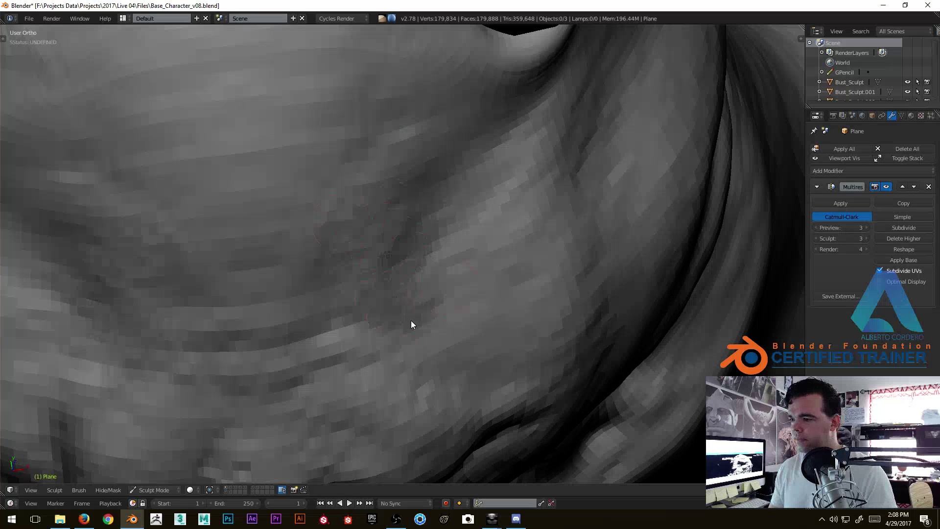
scroll(446, 313, down, 5)
scroll(415, 175, up, 4)
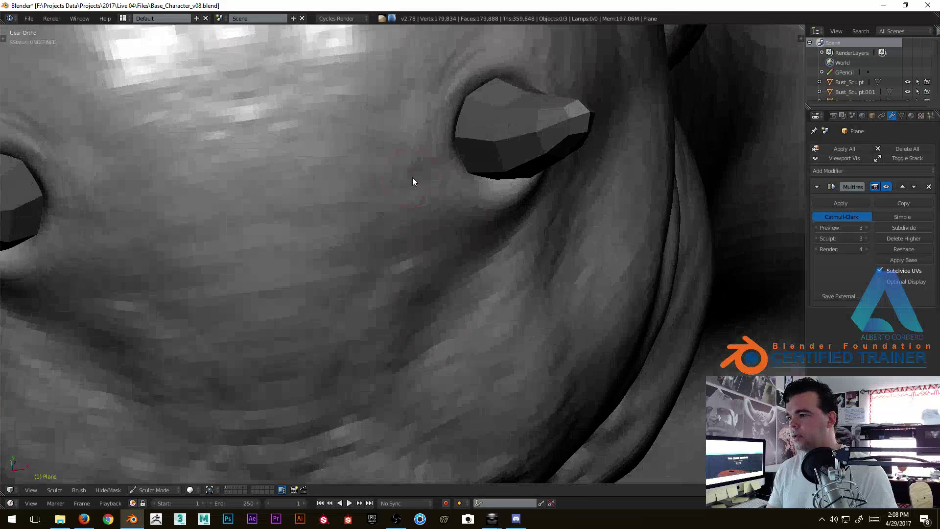
Leave Sculpt Mode for Object Mode, select the horns object and inspect its embedded base in wireframe.
middle_drag(412, 178, 400, 194)
scroll(321, 257, up, 2)
mouse_move(321, 258)
middle_down()
mouse_move(308, 266)
mouse_move(330, 236)
middle_up()
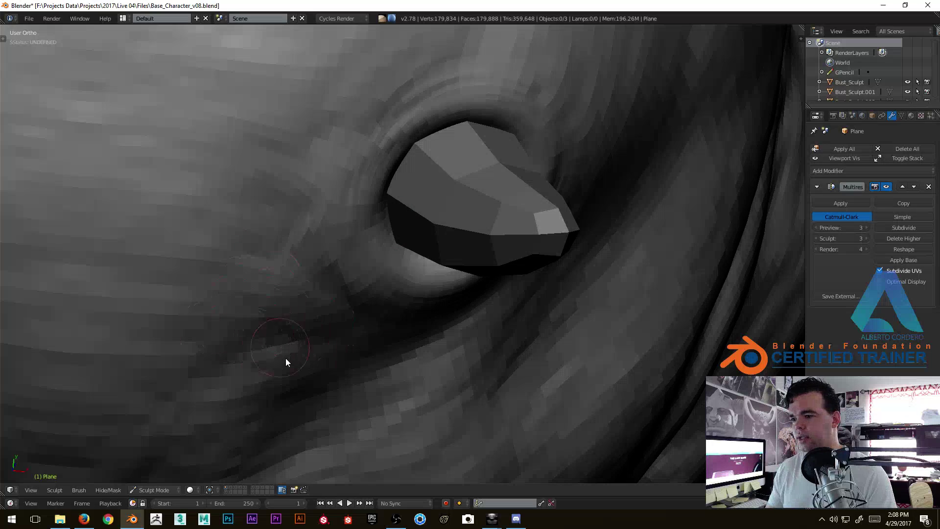
scroll(361, 310, down, 5)
mouse_move(367, 308)
middle_down()
mouse_move(337, 201)
mouse_move(327, 263)
mouse_move(324, 149)
mouse_move(415, 182)
mouse_move(431, 127)
mouse_move(404, 119)
middle_up()
scroll(379, 191, down, 6)
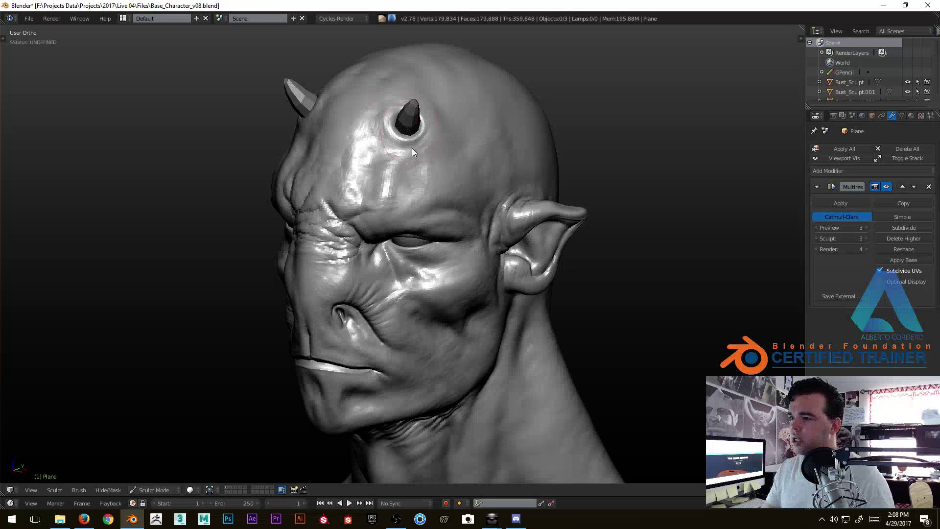
click(161, 490)
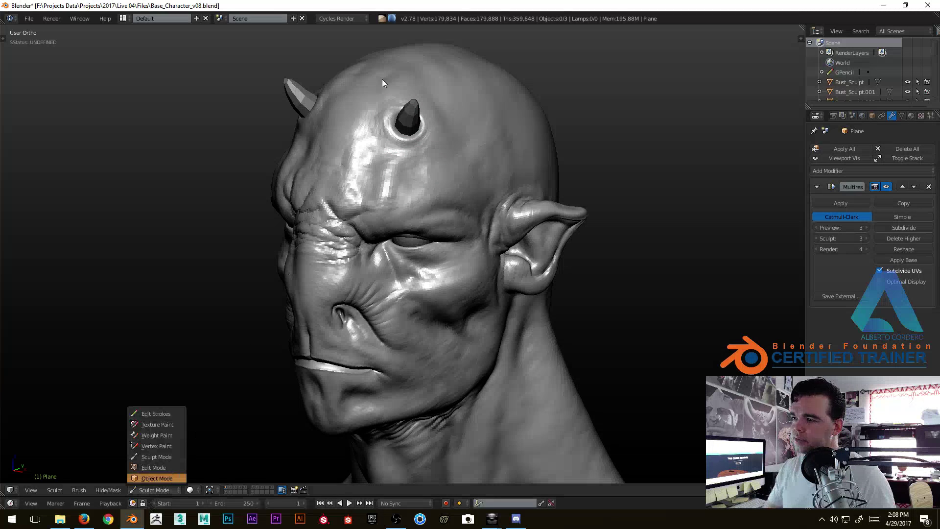
right_click(296, 90)
key(z)
mouse_move(348, 90)
middle_down()
mouse_move(342, 70)
mouse_move(343, 147)
middle_up()
key(z)
key(z)
scroll(315, 102, up, 3)
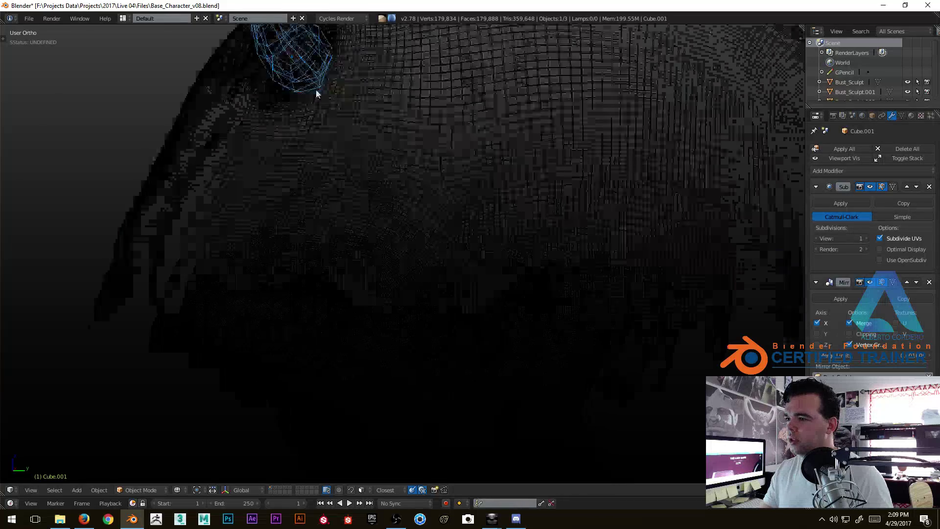
key(z)
scroll(316, 122, down, 8)
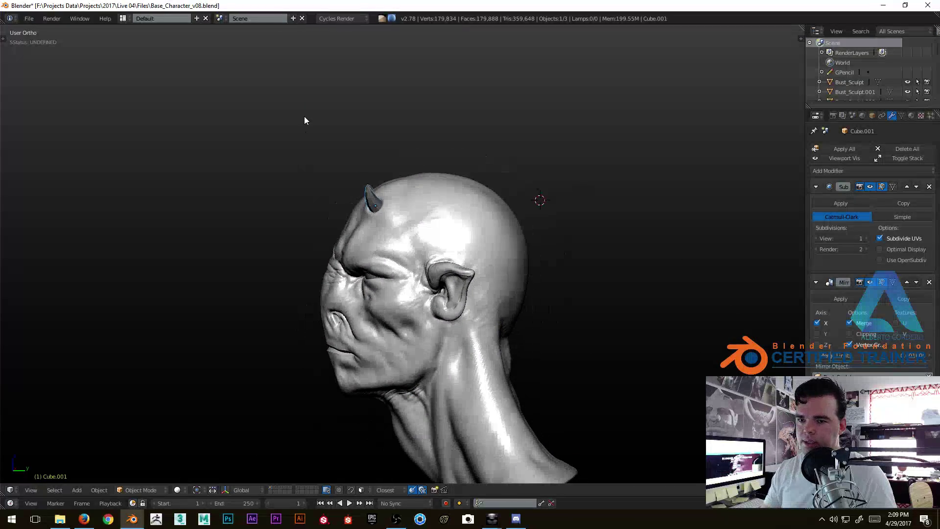
scroll(306, 119, up, 1)
mouse_move(307, 122)
shift+middle_down()
mouse_move(438, 246)
mouse_move(474, 244)
mouse_move(394, 166)
shift+middle_up()
scroll(439, 246, up, 5)
key(z)
scroll(395, 166, up, 2)
key(z)
scroll(387, 173, down, 3)
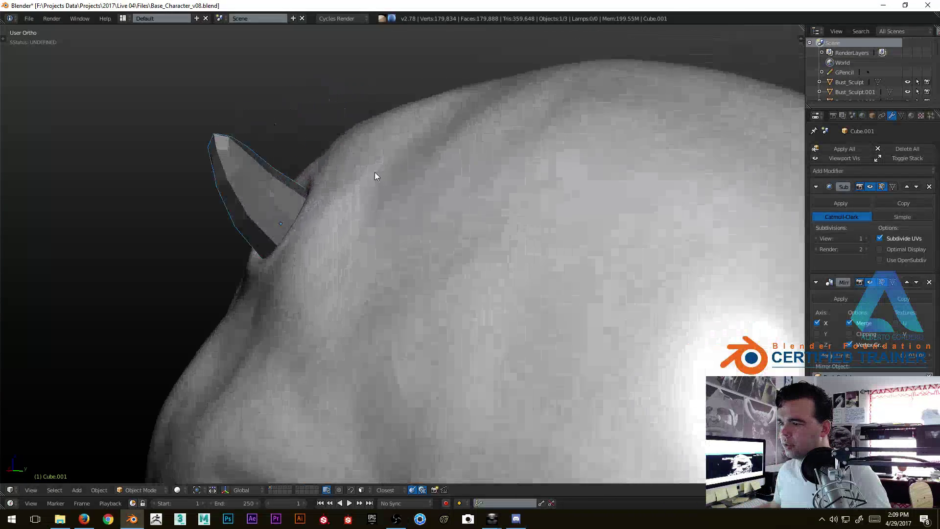
Delete the horn's base face inside the head and move the horns slightly outward from the forehead.
key(z)
key(Tab)
right_click(360, 208)
key(c)
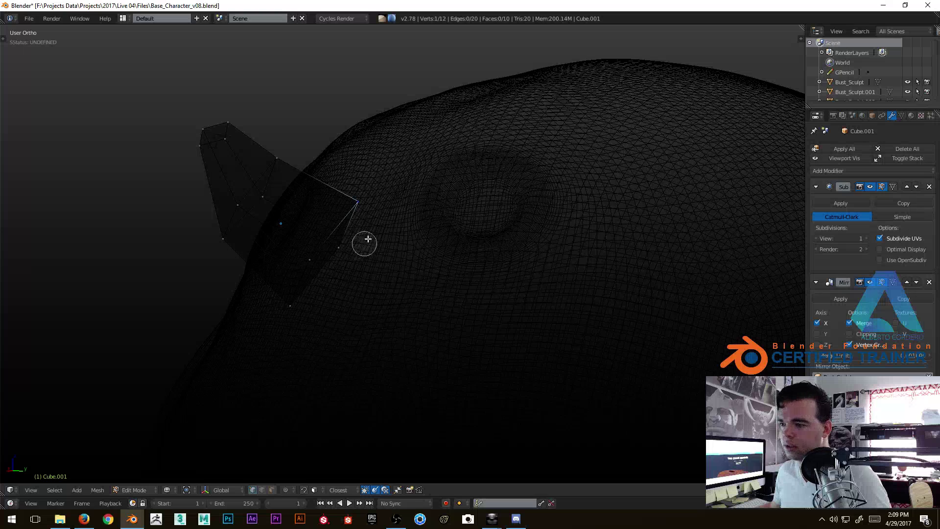
drag(371, 208, 267, 384)
key(Escape)
key(x)
click(387, 195)
key(z)
key(Tab)
key(z)
scroll(369, 218, down, 3)
middle_drag(378, 216, 356, 196)
key(z)
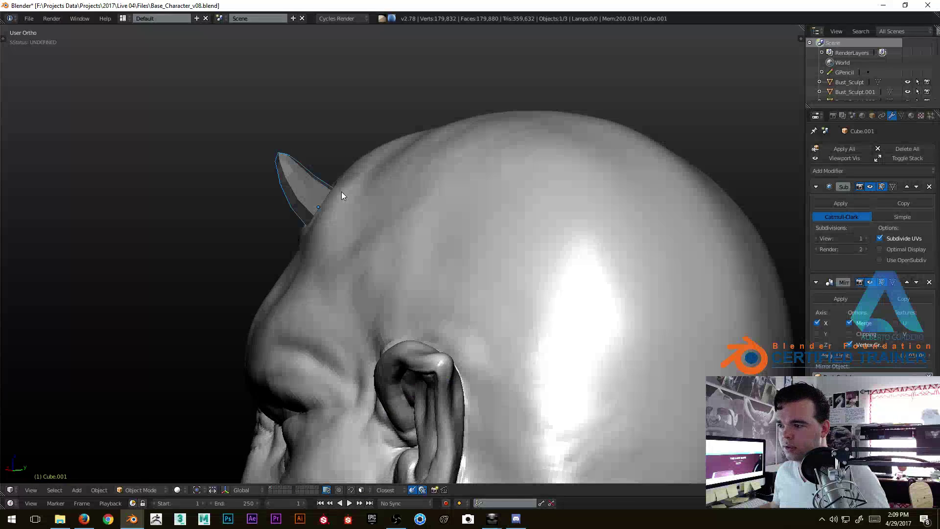
key(g)
click(337, 181)
Add an edge loop around the horn near its base and scale it to shape the horn's profile.
key(Tab)
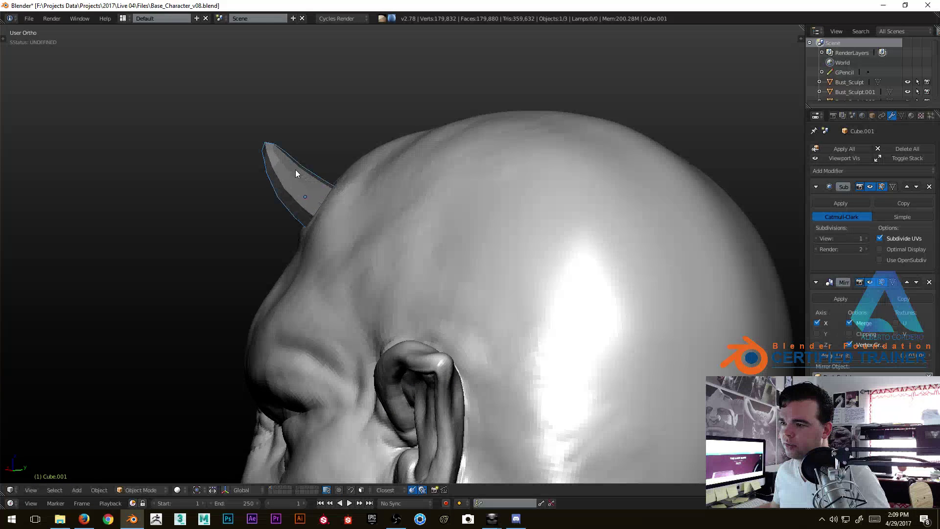
scroll(299, 173, up, 5)
key(ctrl+r)
click(288, 236)
right_click(300, 237)
key(s)
click(379, 209)
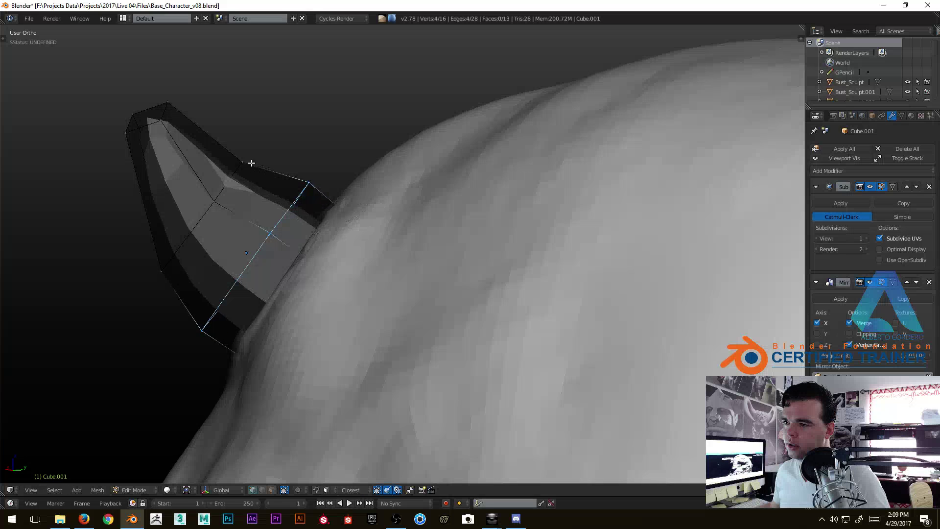
key(s)
click(323, 140)
middle_drag(323, 141, 448, 137)
scroll(155, 130, down, 3)
scroll(617, 239, up, 2)
key(Tab)
key(Tab)
Move the vertex midway along the horn's upper edge slightly outward to even out its curve.
right_click(402, 98)
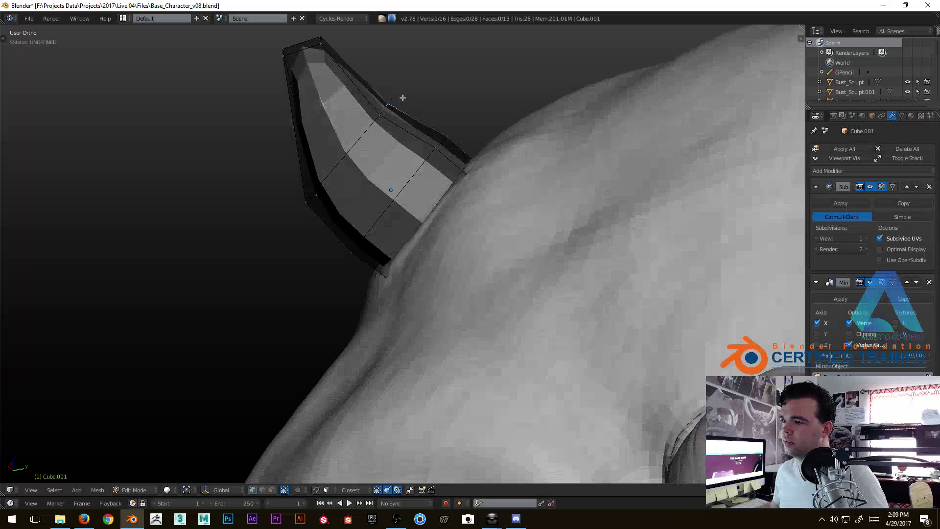
key(g)
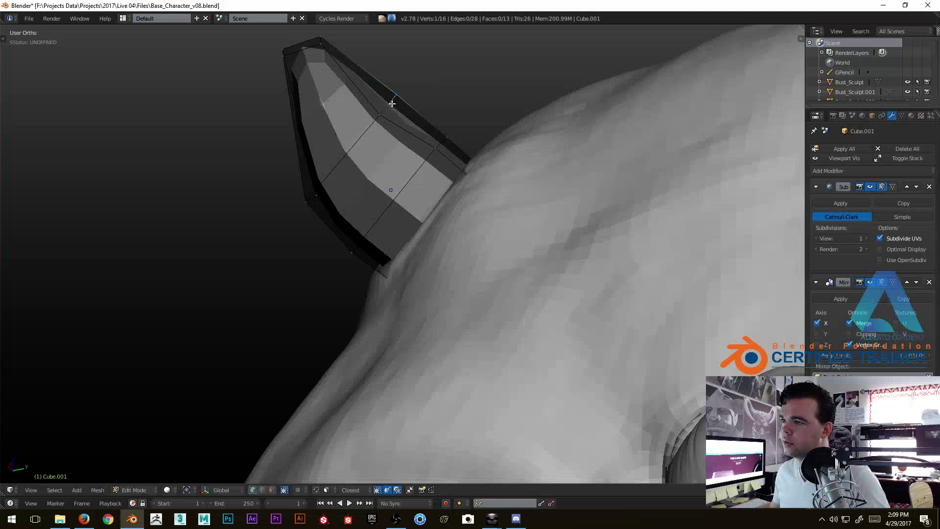
key(Tab)
scroll(392, 103, down, 5)
middle_drag(473, 142, 367, 195)
scroll(480, 240, up, 2)
key(Tab)
scroll(367, 196, up, 1)
scroll(365, 162, up, 2)
middle_drag(361, 147, 343, 203)
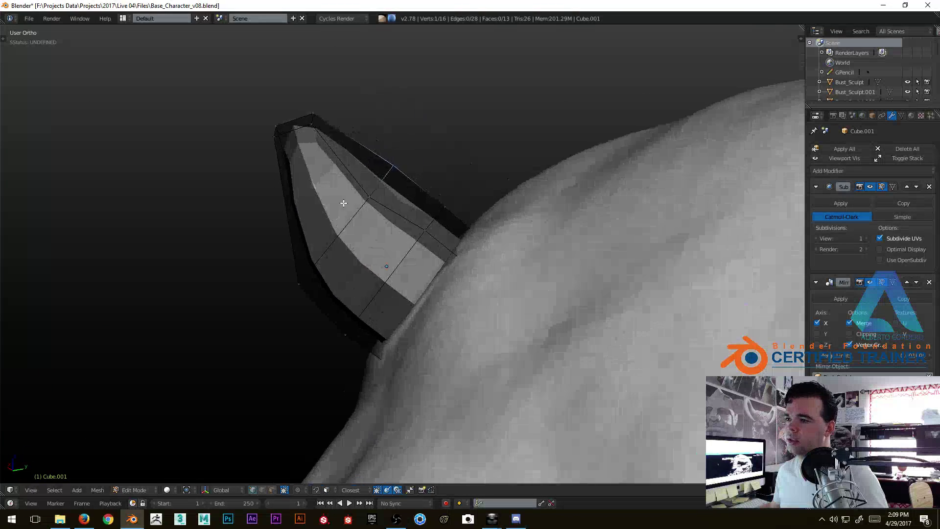
Apply the horns' Mirror modifier and set the Subdivision Surface view level to 2.
scroll(343, 204, down, 4)
mouse_move(413, 221)
middle_down()
mouse_move(445, 169)
mouse_move(520, 189)
mouse_move(510, 151)
mouse_move(482, 133)
mouse_move(550, 172)
middle_up()
key(Tab)
key(shift+z)
key(shift+z)
scroll(510, 174, down, 2)
scroll(526, 172, up, 3)
scroll(510, 174, down, 2)
scroll(511, 175, up, 3)
scroll(534, 186, down, 1)
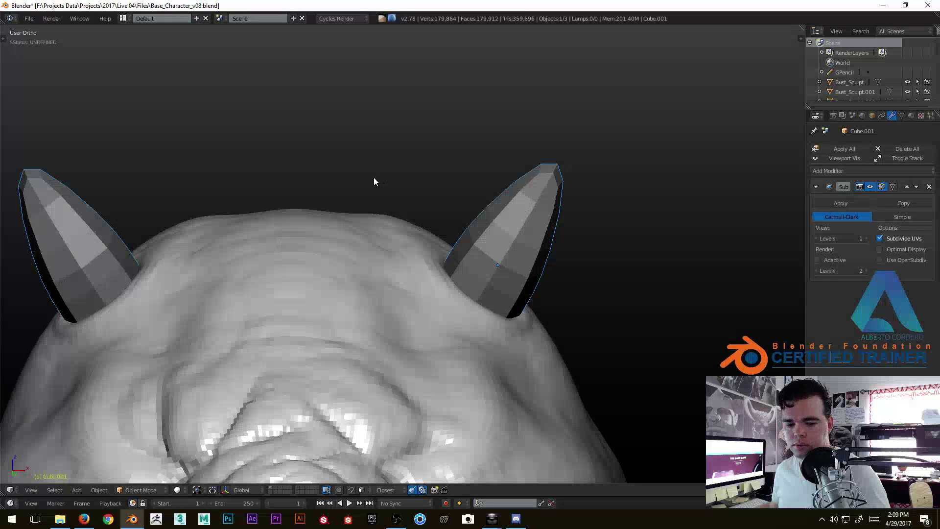
middle_drag(370, 179, 510, 192)
scroll(510, 192, down, 2)
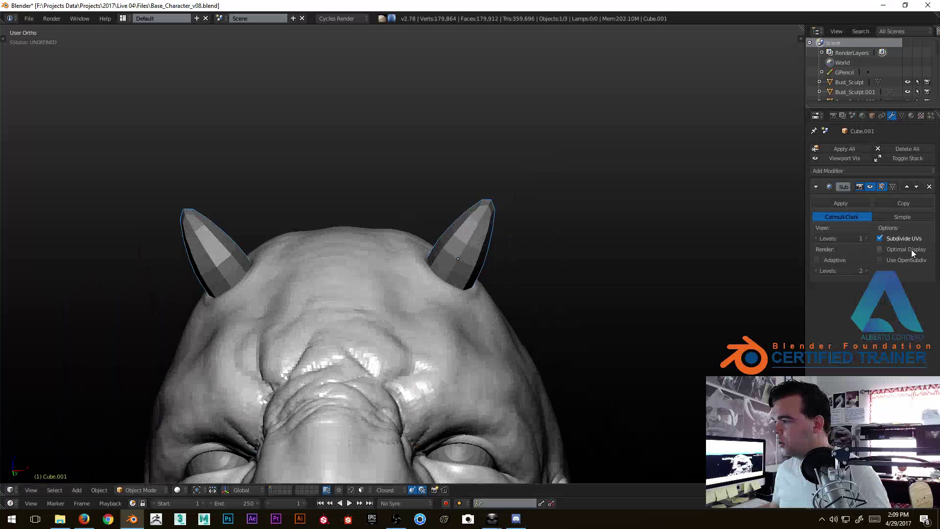
click(866, 239)
scroll(480, 210, up, 4)
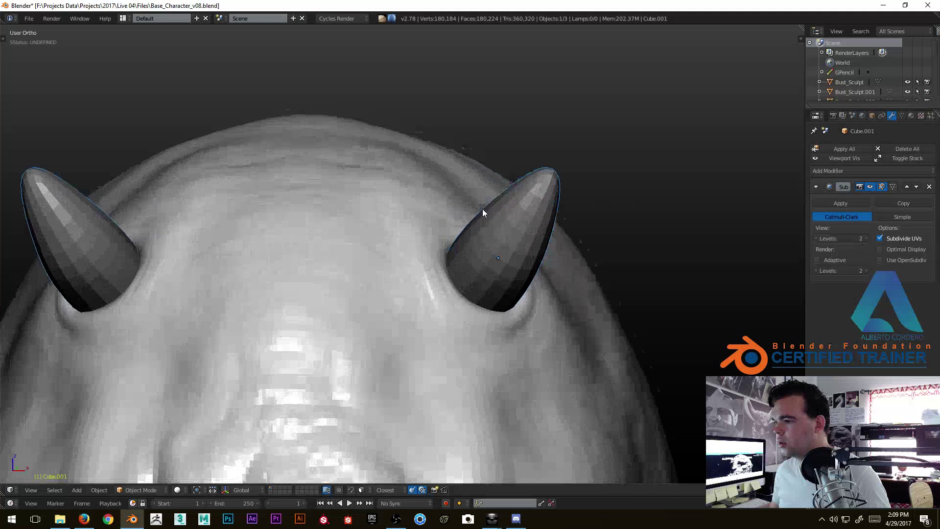
Scale up the edge loop just above the base of the horn on the character's left side.
key(Tab)
key(z)
middle_drag(438, 370, 443, 352)
alt+right_click(456, 339)
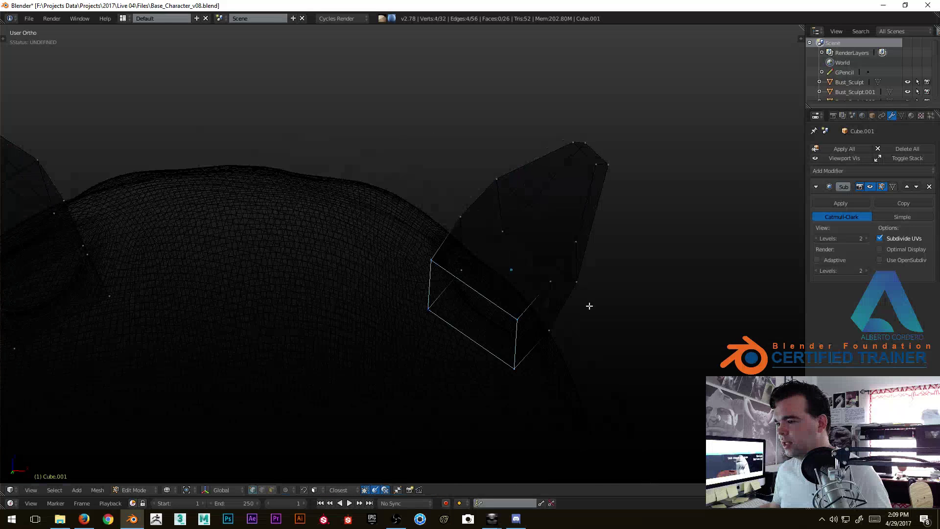
key(z)
key(s)
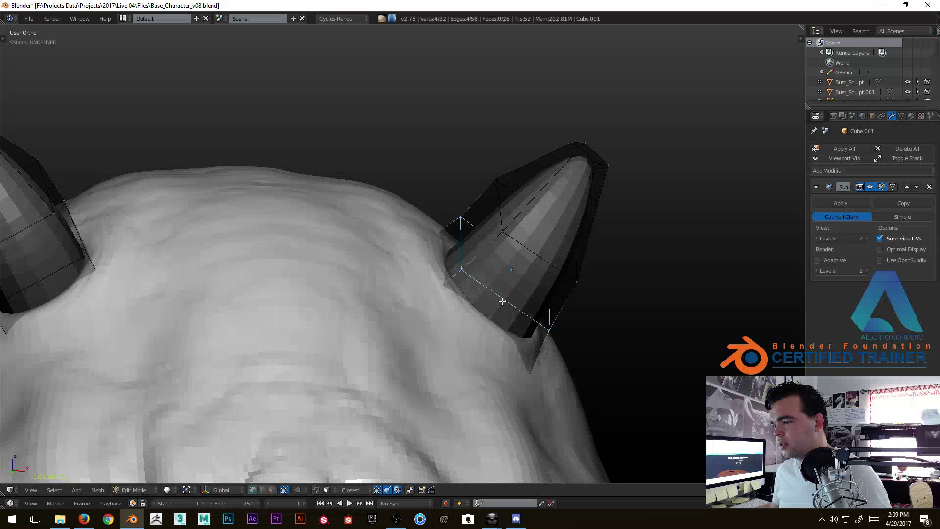
click(685, 386)
Scale the same horn's middle edge loop by about 1.16 to thicken it.
middle_drag(684, 386, 504, 250)
scroll(505, 251, up, 3)
key(s)
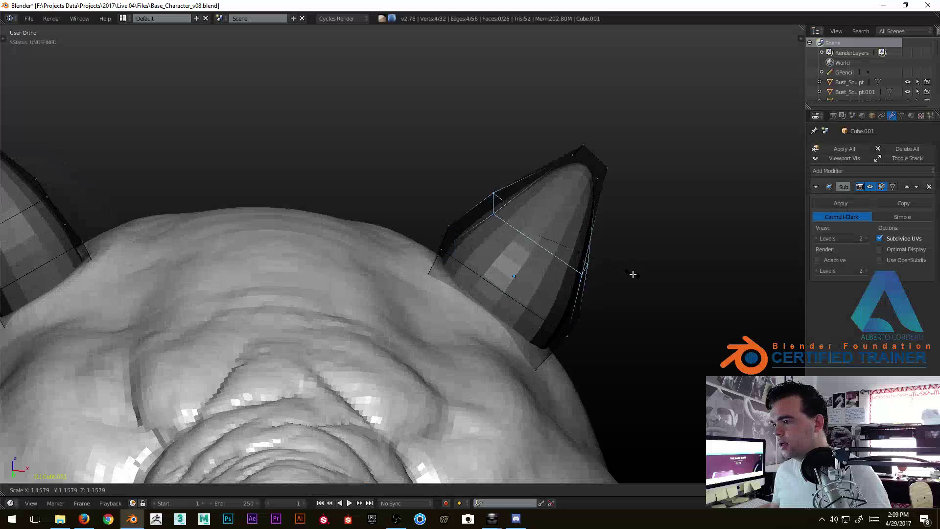
click(627, 273)
middle_drag(627, 273, 348, 298)
key(Tab)
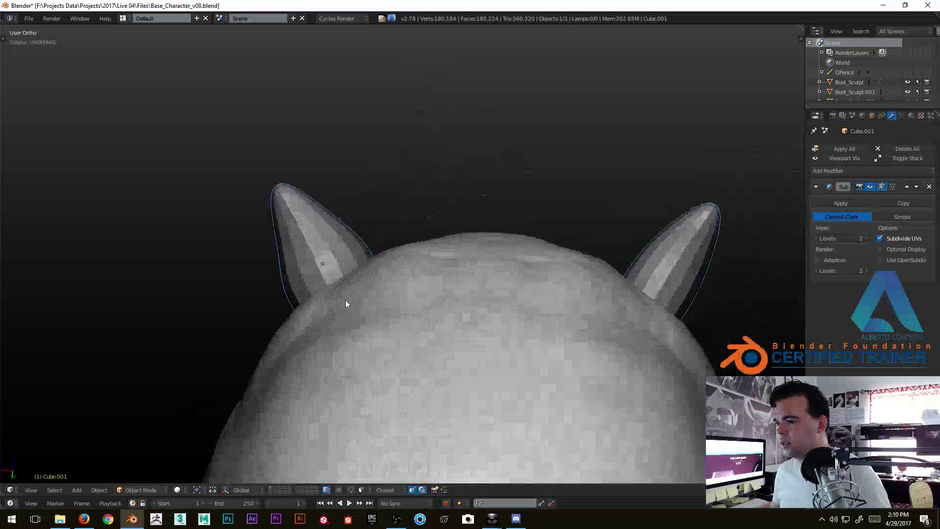
scroll(523, 287, up, 5)
scroll(523, 287, down, 6)
middle_drag(521, 235, 351, 204)
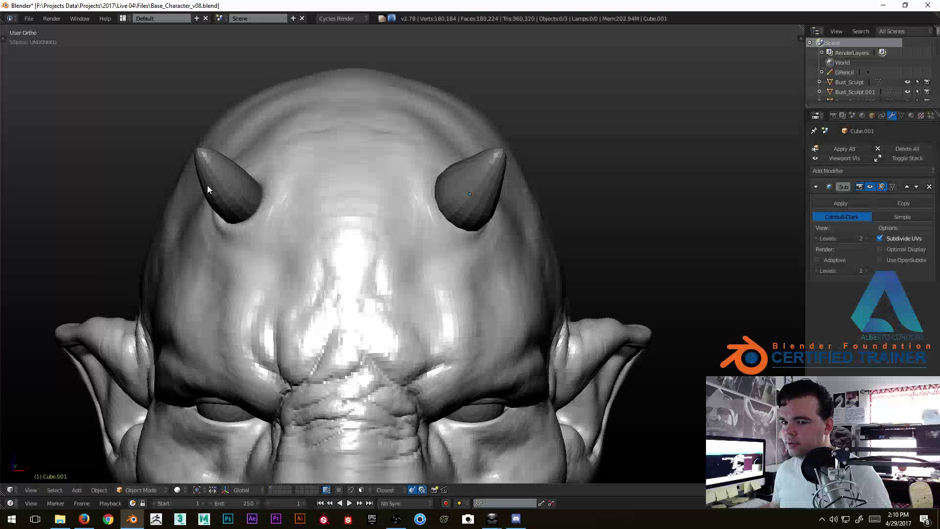
Delete all linked vertices of the unmodified horn on the character's right side.
key(Tab)
key(z)
right_click(205, 146)
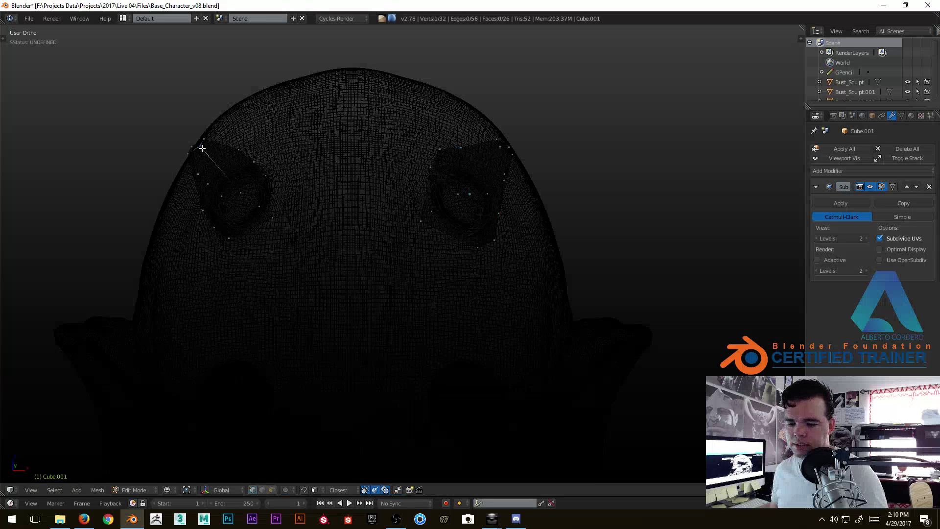
key(ctrl+l)
key(x)
click(196, 131)
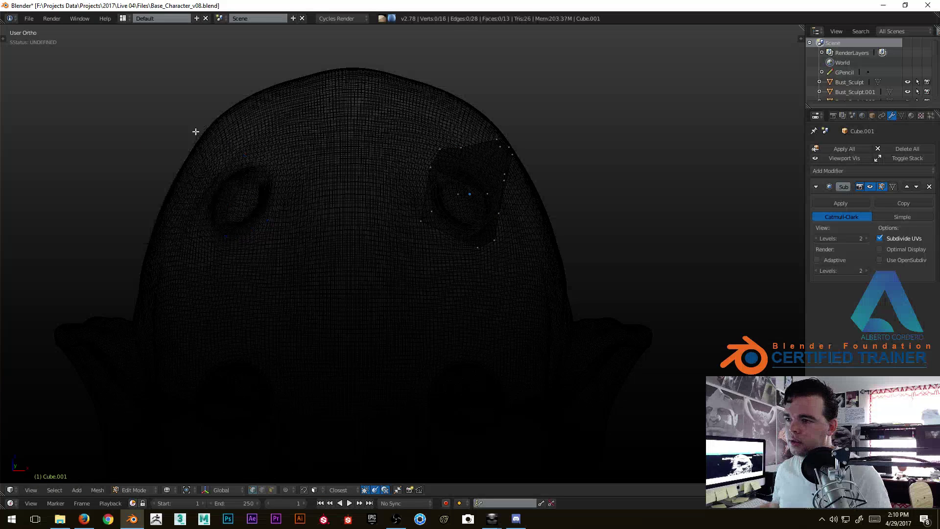
key(z)
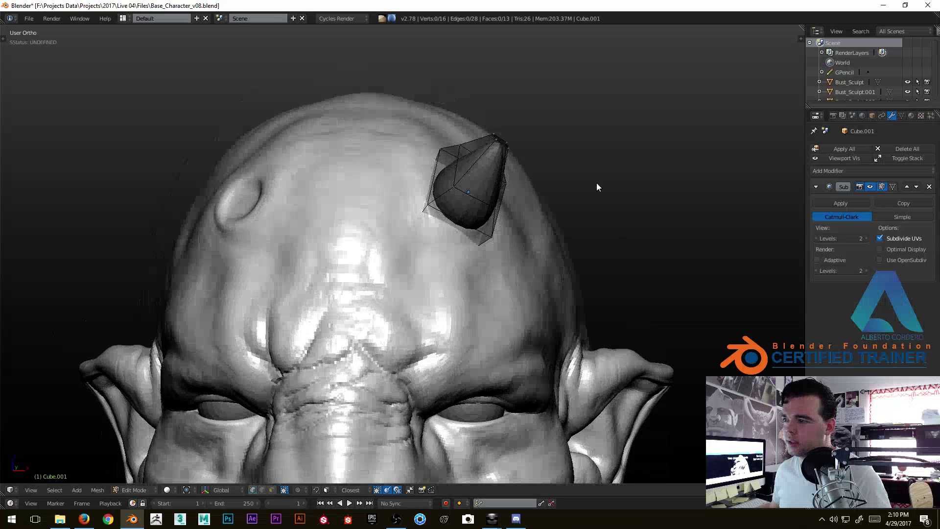
Snap the 3D cursor to the scene center and use it as the pivot point.
key(shift+s)
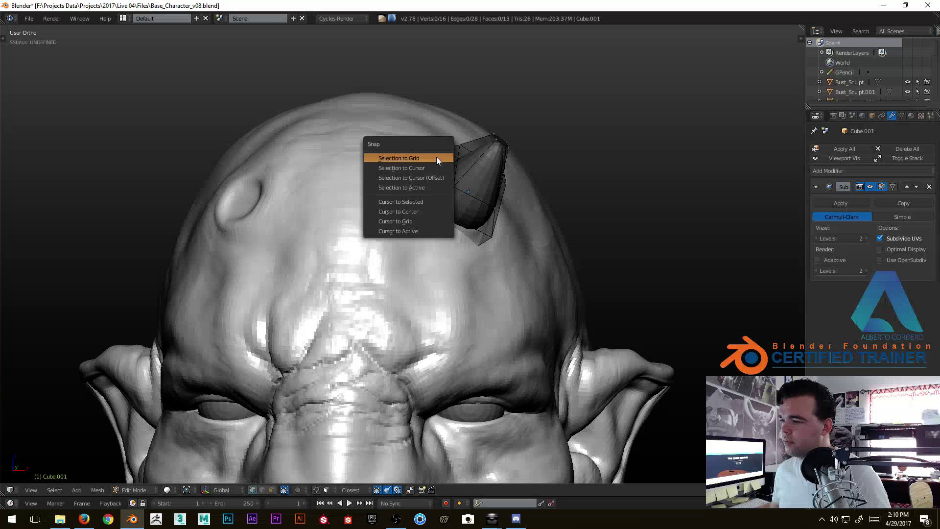
click(413, 210)
scroll(456, 173, down, 3)
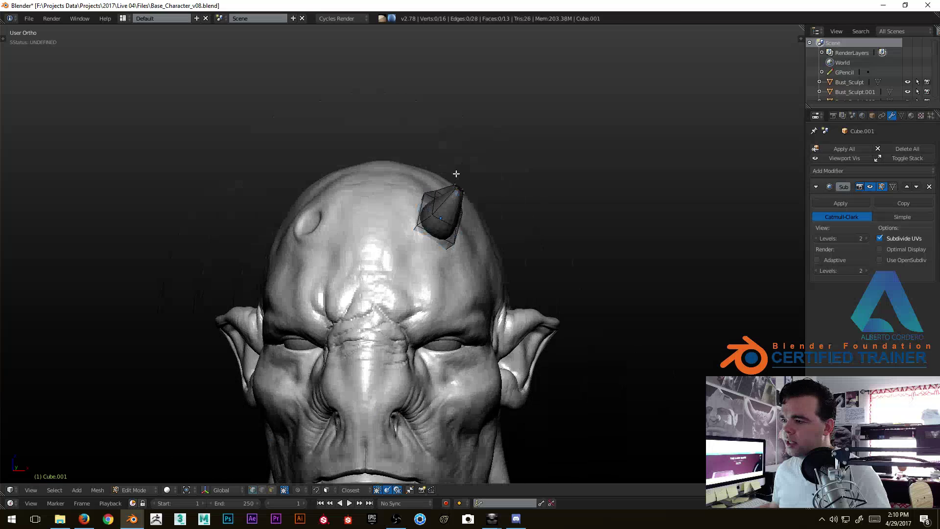
Duplicate the remaining horn in place, mirror the copy with a -1 scale along X and recalculate its normals.
key(a)
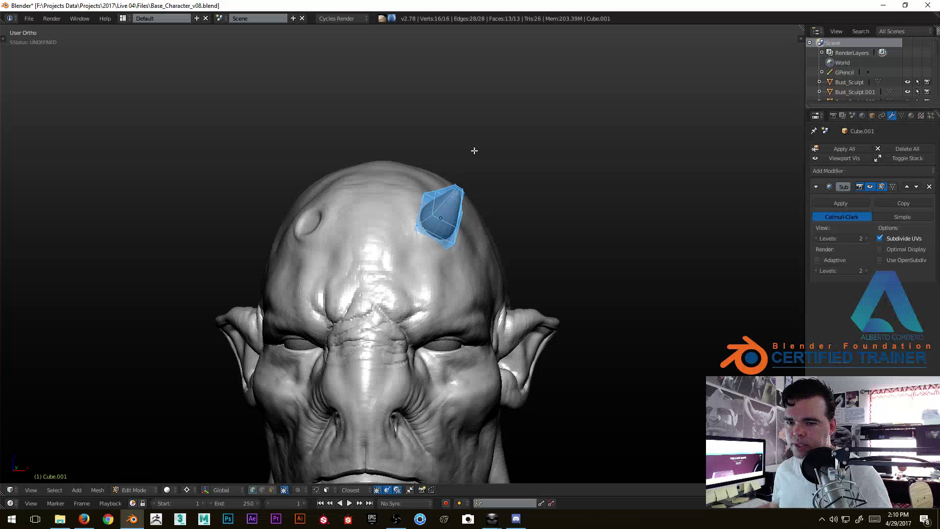
key(shift+d)
right_click(472, 96)
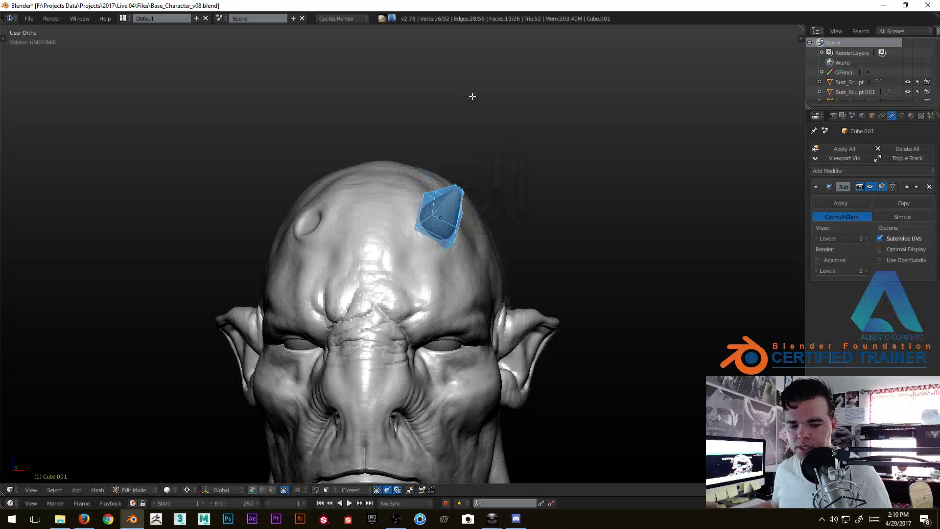
text(s-1)
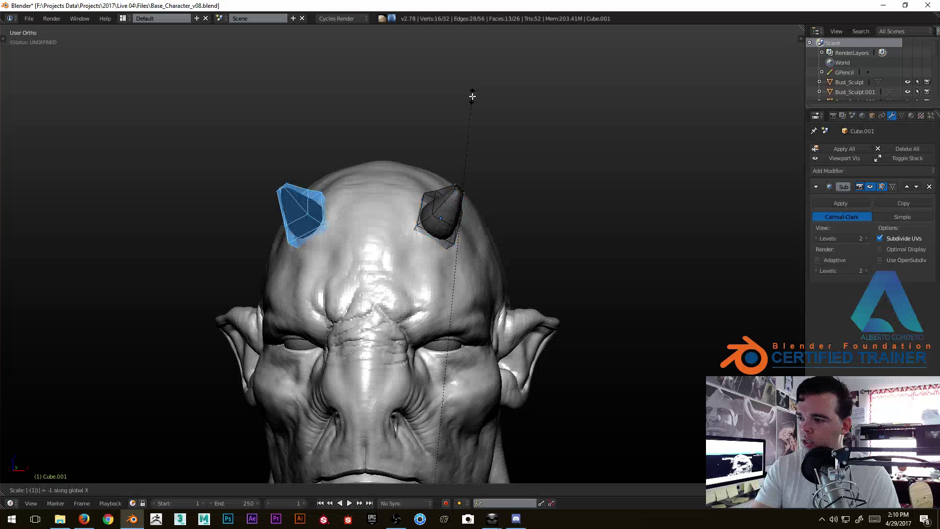
key(Return)
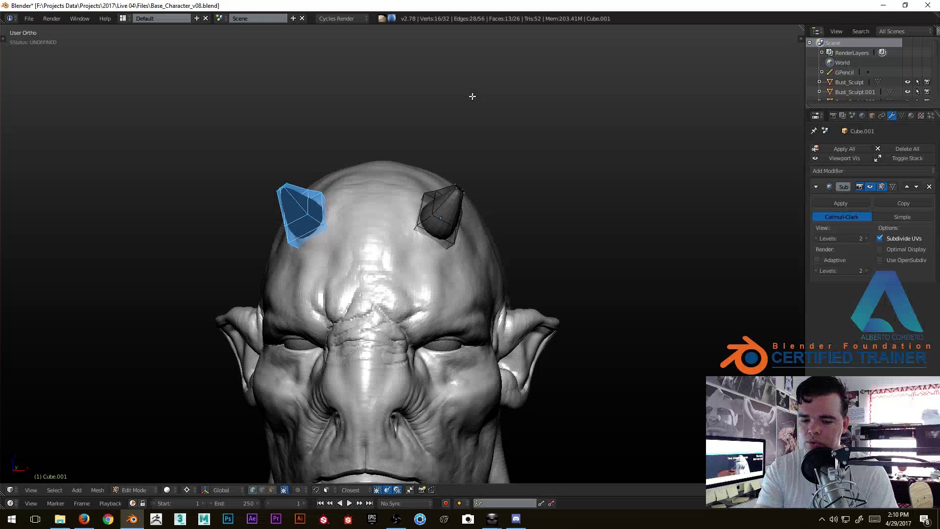
key(ctrl+n)
scroll(244, 228, up, 3)
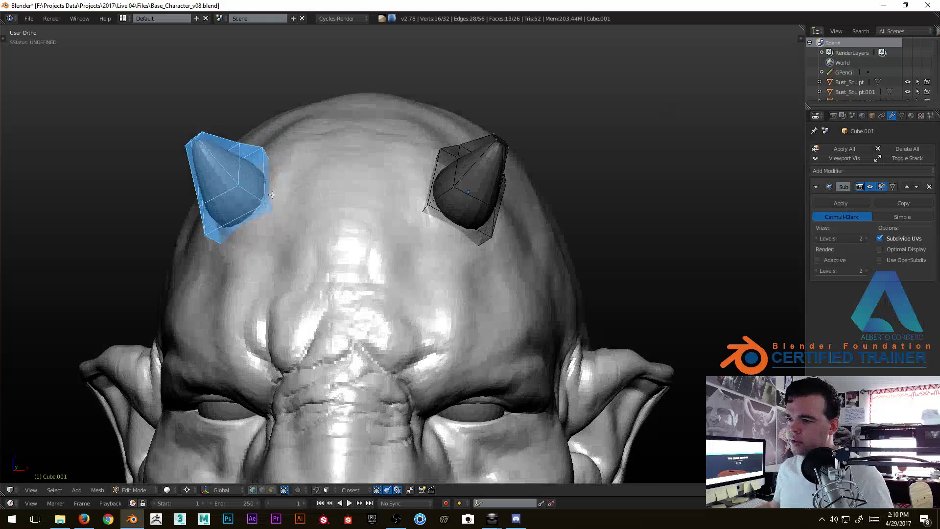
Finish editing the horns, select the head mesh and return it to Sculpt Mode.
middle_drag(244, 228, 311, 186)
key(a)
middle_drag(522, 210, 433, 180)
scroll(426, 204, down, 3)
key(Tab)
scroll(433, 180, up, 3)
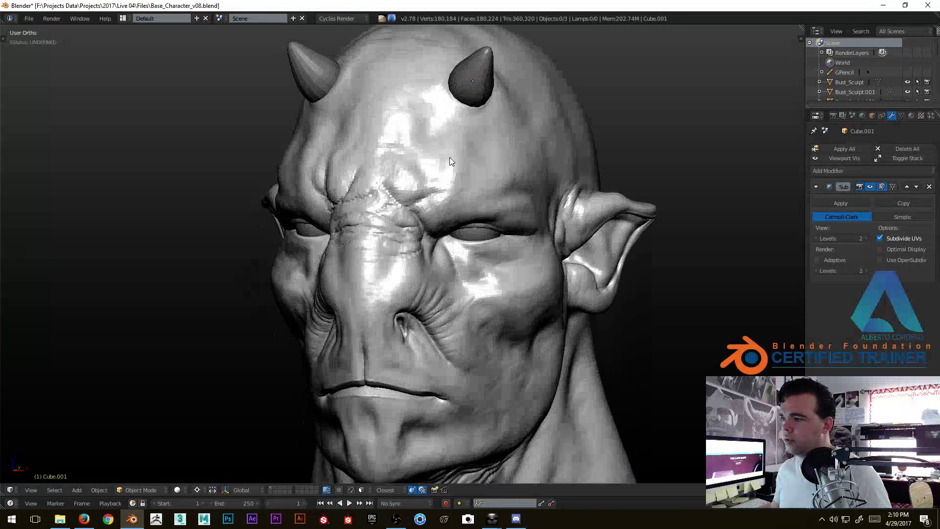
middle_drag(460, 211, 431, 243)
scroll(432, 240, up, 1)
middle_drag(434, 171, 471, 241)
right_click(430, 263)
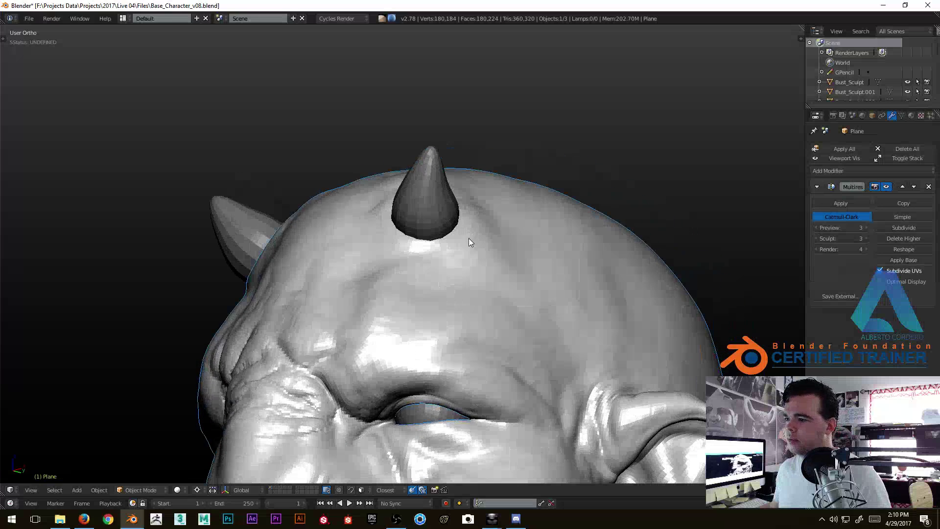
click(140, 490)
click(140, 456)
Sculpt the skin rim and creases around the lower and inner sides of the horn's base.
scroll(381, 292, up, 4)
mouse_move(381, 293)
middle_down()
mouse_move(427, 301)
mouse_move(441, 248)
mouse_move(426, 215)
mouse_move(451, 216)
middle_up()
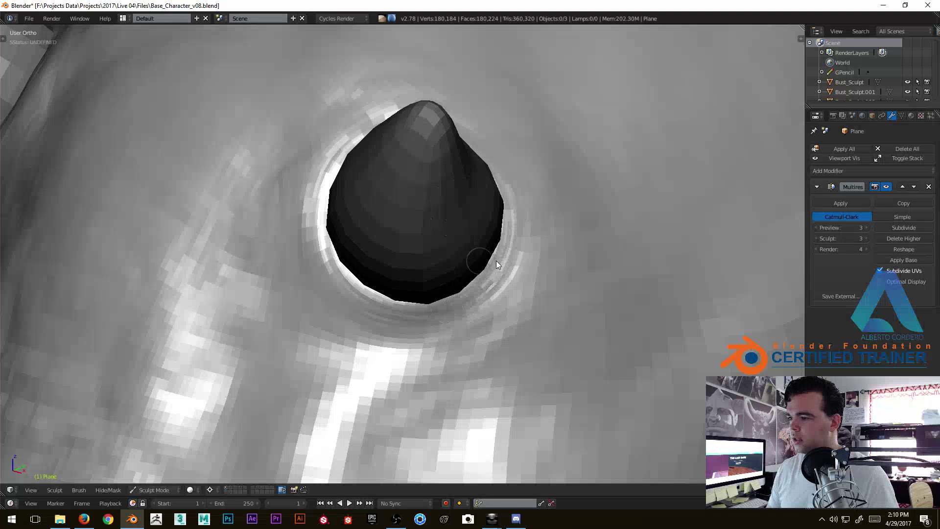
middle_drag(493, 257, 456, 308)
drag(457, 309, 345, 326)
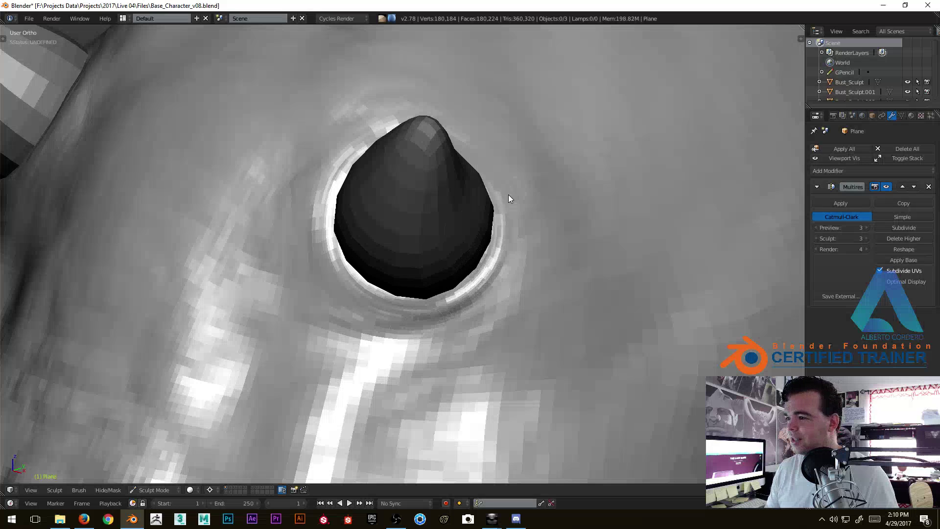
middle_drag(453, 299, 370, 315)
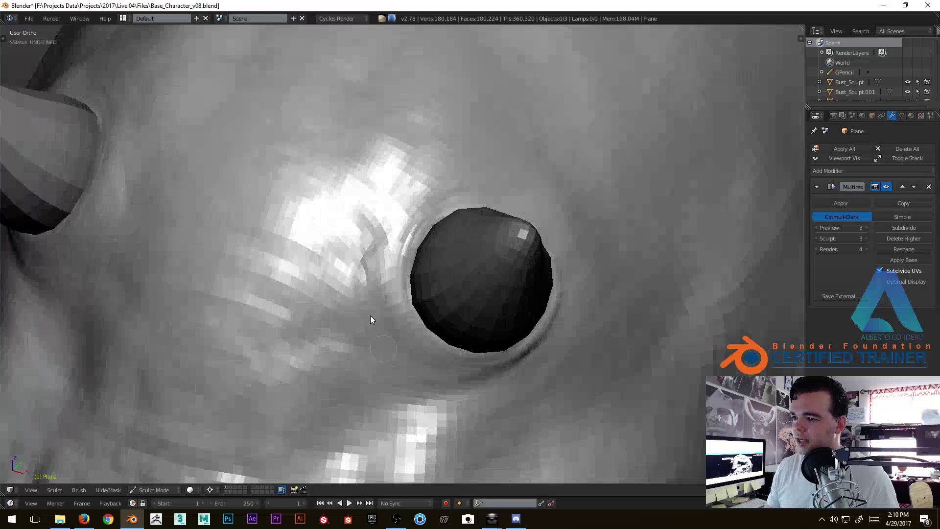
middle_drag(358, 240, 384, 299)
drag(478, 275, 483, 286)
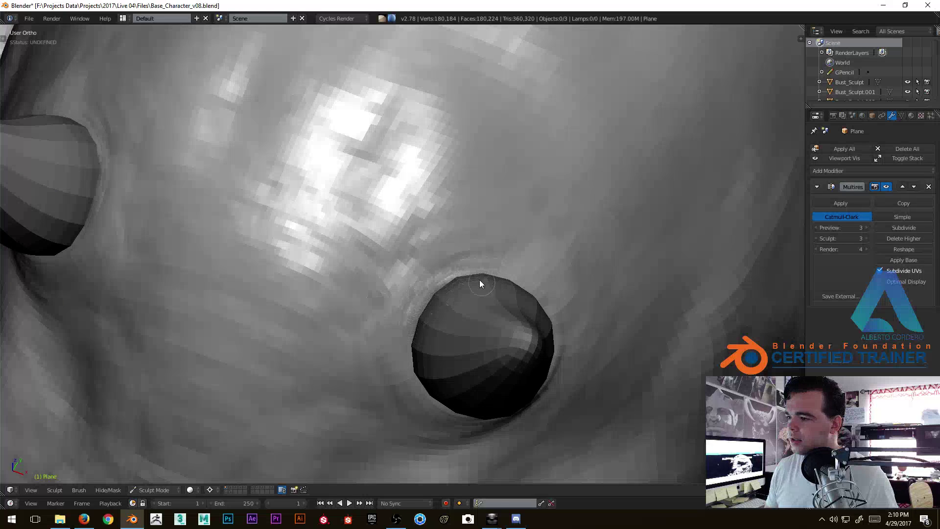
Build up a raised skin rim along the upper edge of the horn's base and crease the skin beneath it.
middle_drag(522, 298, 435, 288)
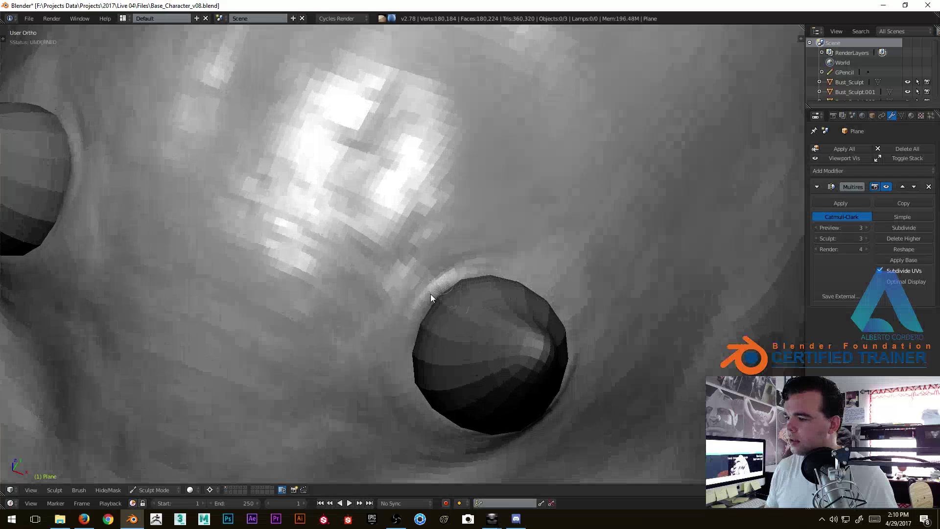
middle_drag(412, 333, 413, 315)
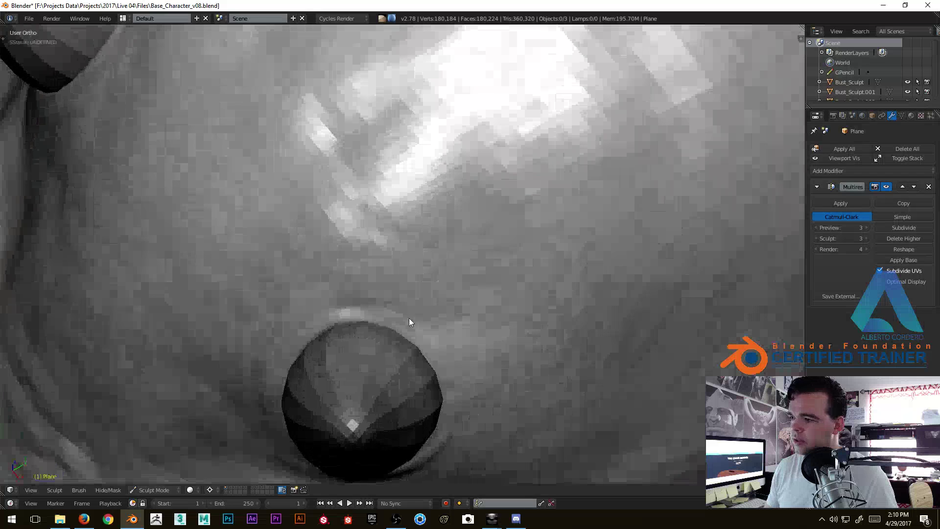
mouse_move(412, 378)
middle_down()
mouse_move(420, 257)
mouse_move(331, 245)
mouse_move(379, 296)
middle_up()
mouse_move(330, 362)
middle_down()
mouse_move(343, 310)
mouse_move(386, 245)
middle_up()
middle_drag(369, 295, 408, 222)
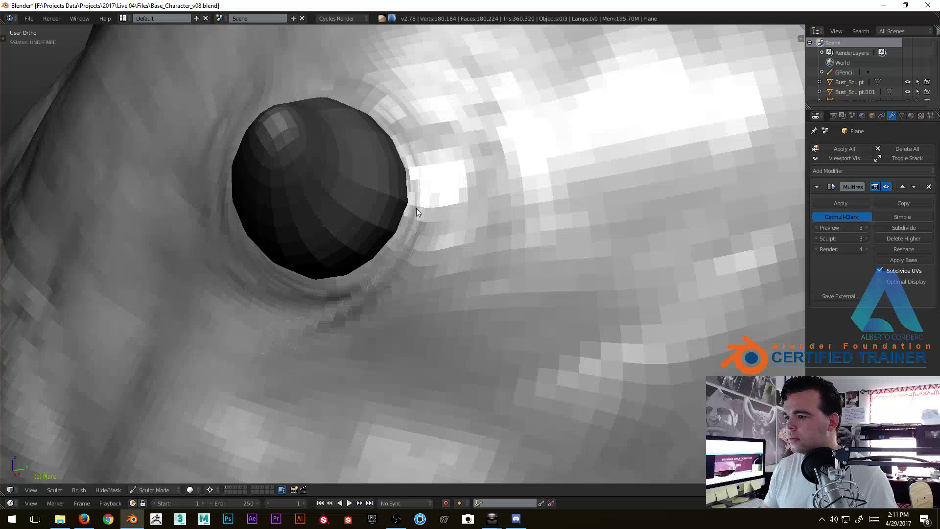
middle_drag(373, 252, 421, 239)
middle_drag(447, 153, 443, 211)
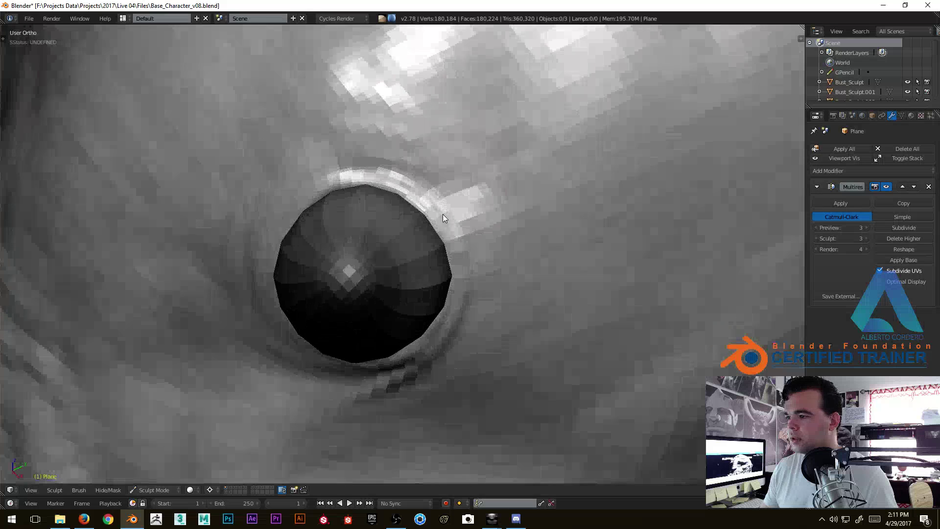
Sculpt curved skin folds beside the inner side of the horn's base, toward the middle of the forehead.
mouse_move(340, 189)
middle_down()
mouse_move(435, 280)
mouse_move(374, 292)
middle_up()
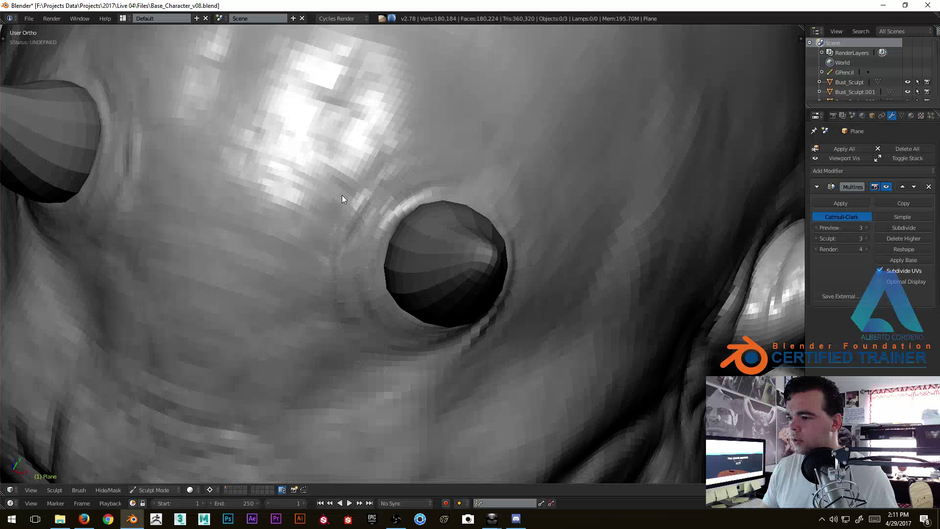
mouse_move(319, 208)
middle_down()
mouse_move(418, 304)
mouse_move(509, 274)
middle_up()
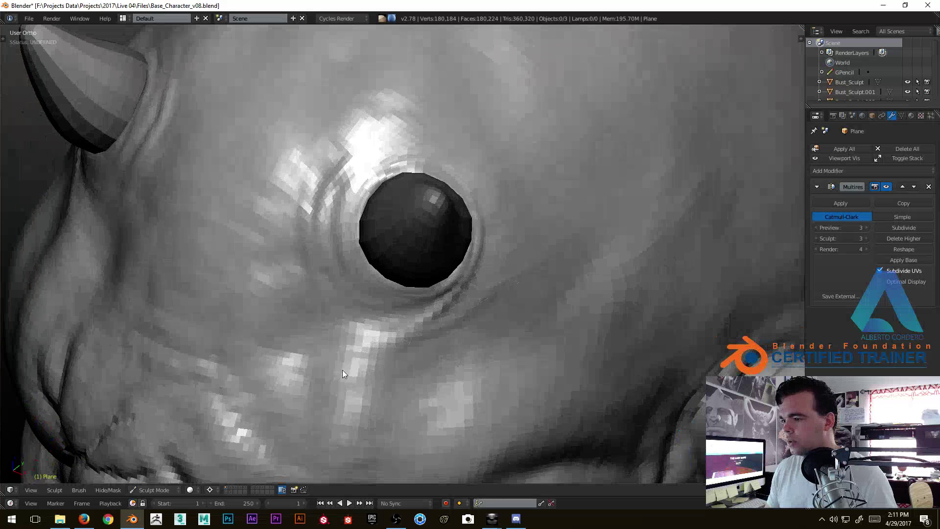
scroll(419, 328, down, 10)
middle_drag(421, 334, 446, 226)
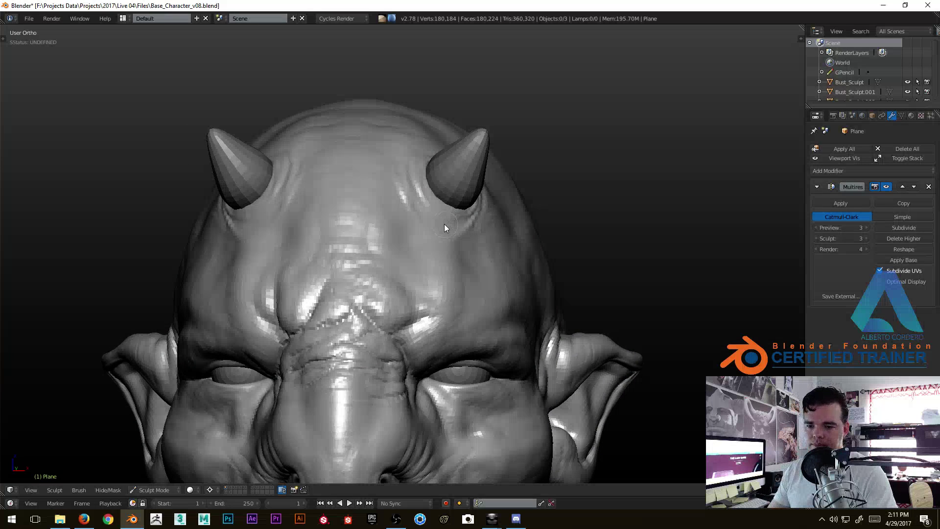
Refine the ring groove around the horn and the slanted ridge of skin directly beneath it.
middle_drag(465, 216, 410, 236)
scroll(405, 278, up, 5)
scroll(409, 236, up, 2)
mouse_move(419, 230)
middle_down()
mouse_move(487, 204)
mouse_move(491, 169)
middle_up()
middle_drag(454, 213, 470, 195)
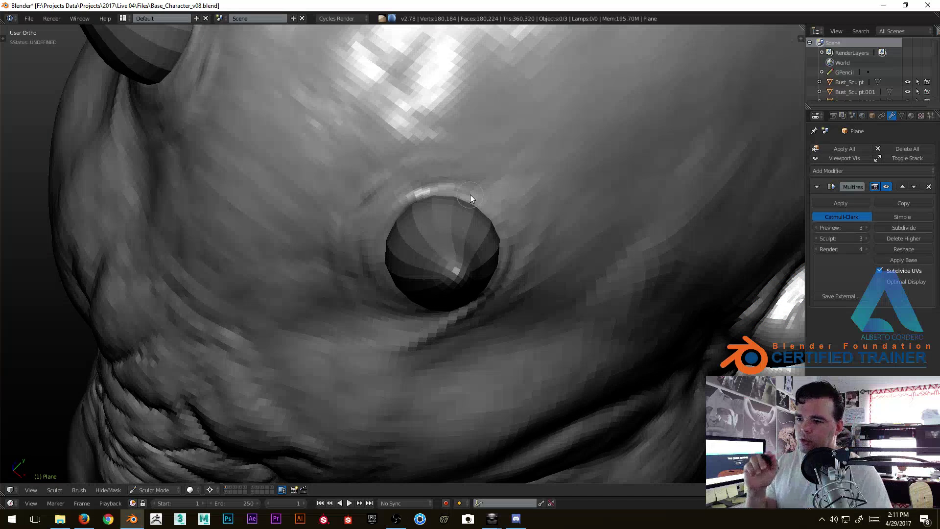
mouse_move(360, 251)
middle_down()
mouse_move(390, 218)
mouse_move(399, 237)
mouse_move(518, 271)
middle_up()
mouse_move(446, 276)
middle_down()
mouse_move(465, 261)
mouse_move(462, 271)
middle_up()
mouse_move(443, 287)
mouse_down()
mouse_move(423, 316)
mouse_move(438, 263)
mouse_move(405, 334)
mouse_up()
middle_drag(421, 293, 499, 185)
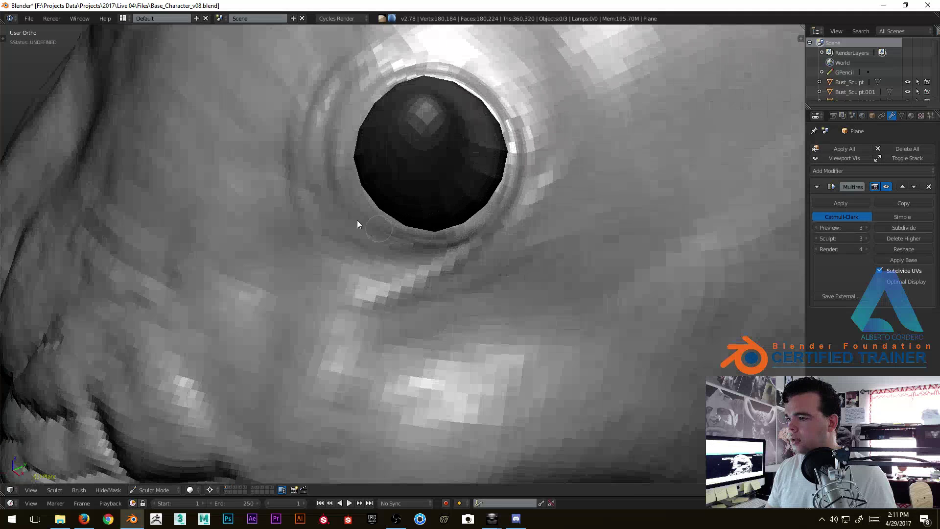
Resize the sculpt brush and carve strokes into the skin around the horn's base.
middle_drag(369, 226, 457, 256)
mouse_move(433, 141)
middle_down()
mouse_move(464, 202)
mouse_move(442, 177)
mouse_move(466, 169)
mouse_move(510, 202)
middle_up()
scroll(461, 300, down, 3)
scroll(466, 170, up, 3)
key(f)
click(495, 181)
scroll(489, 188, up, 1)
key(f)
click(512, 186)
mouse_move(529, 177)
mouse_down()
mouse_move(410, 224)
mouse_move(338, 272)
mouse_up()
Sculpt stronger concentric skin folds around the upper and inner sides of the horn's base.
middle_drag(462, 213, 476, 218)
scroll(483, 214, down, 1)
middle_drag(510, 190, 487, 201)
mouse_move(512, 206)
mouse_down()
mouse_move(437, 257)
mouse_move(395, 303)
mouse_up()
mouse_move(483, 207)
middle_down()
mouse_move(470, 224)
mouse_move(479, 239)
middle_up()
scroll(480, 239, up, 1)
mouse_move(525, 158)
middle_down()
mouse_move(555, 163)
mouse_move(378, 277)
middle_up()
mouse_move(552, 197)
middle_down()
mouse_move(500, 204)
mouse_move(426, 165)
middle_up()
mouse_move(431, 206)
middle_down()
mouse_move(391, 210)
mouse_move(375, 285)
middle_up()
ctrl+middle_drag(389, 176, 430, 240)
ctrl+middle_drag(431, 240, 451, 210)
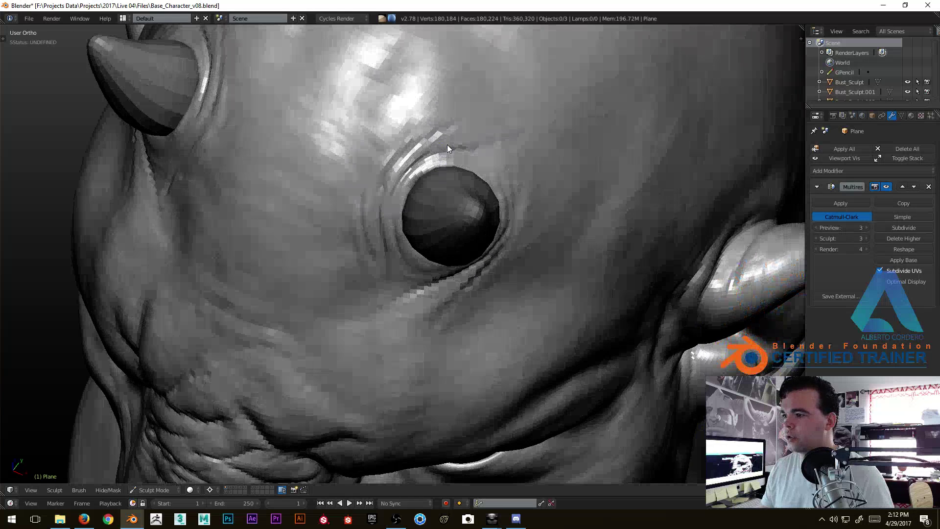
middle_drag(452, 92, 448, 145)
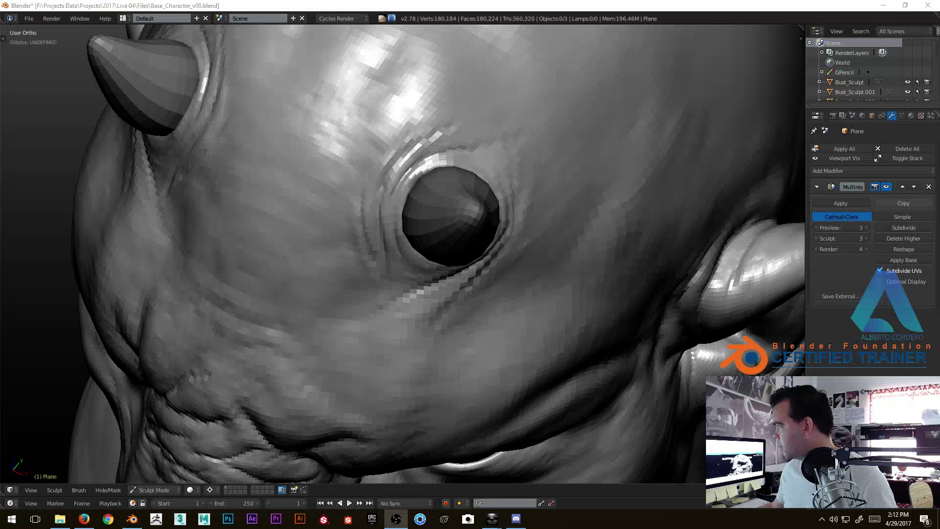
Carve a deep dent below the horn's inner side and shape the fold running from it toward the brow.
mouse_move(343, 49)
middle_down()
mouse_move(378, 86)
mouse_move(435, 318)
mouse_move(428, 271)
mouse_move(469, 273)
mouse_move(450, 254)
middle_up()
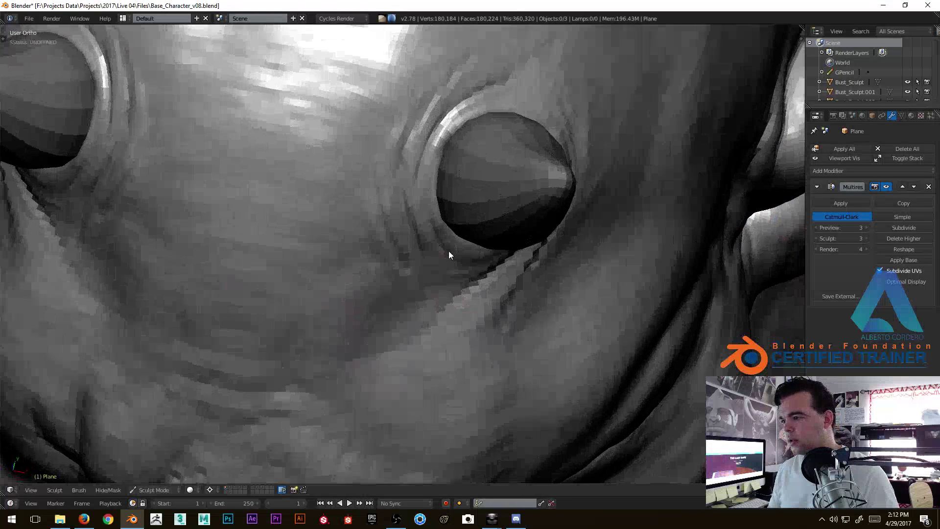
scroll(466, 274, up, 1)
scroll(436, 276, up, 1)
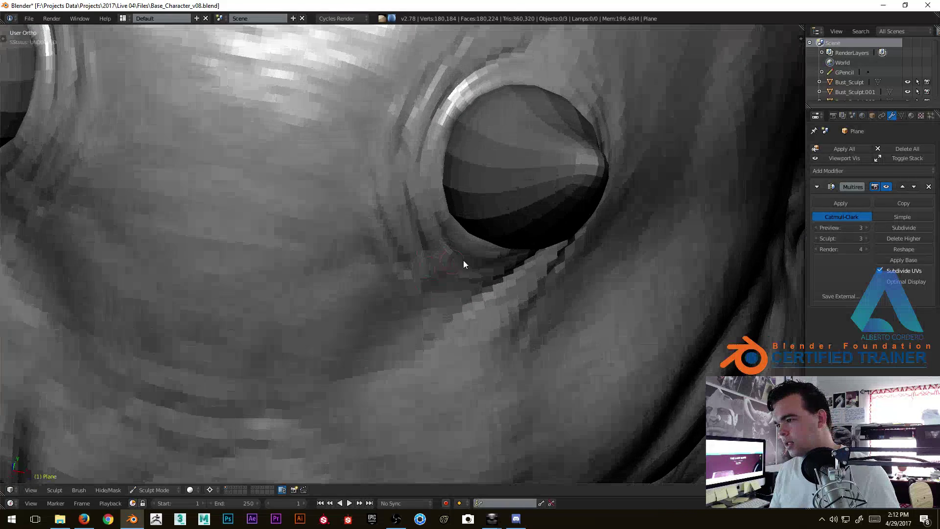
middle_drag(456, 303, 370, 361)
mouse_move(411, 340)
mouse_down()
mouse_move(436, 320)
mouse_move(425, 308)
mouse_move(429, 337)
mouse_move(439, 334)
mouse_up()
mouse_move(439, 334)
middle_down()
mouse_move(416, 293)
mouse_move(367, 286)
mouse_move(404, 248)
middle_up()
scroll(367, 286, down, 1)
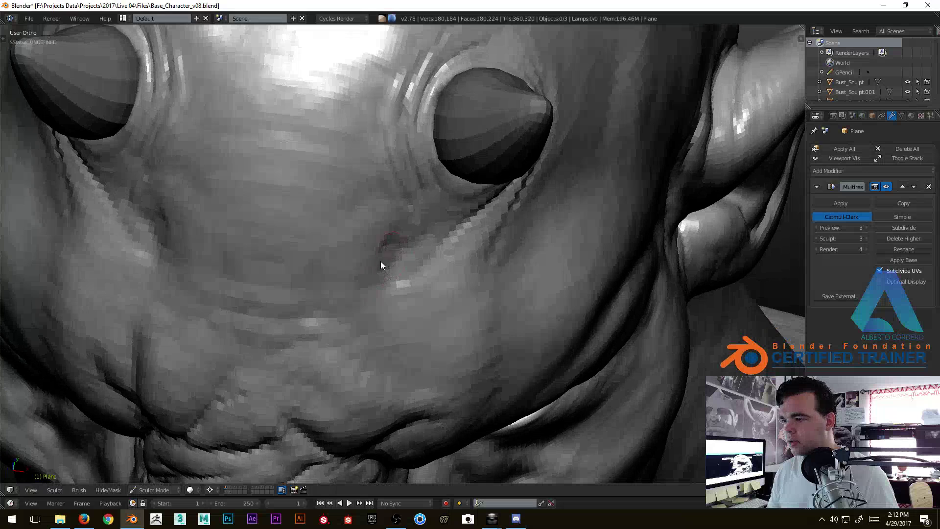
middle_drag(385, 282, 382, 269)
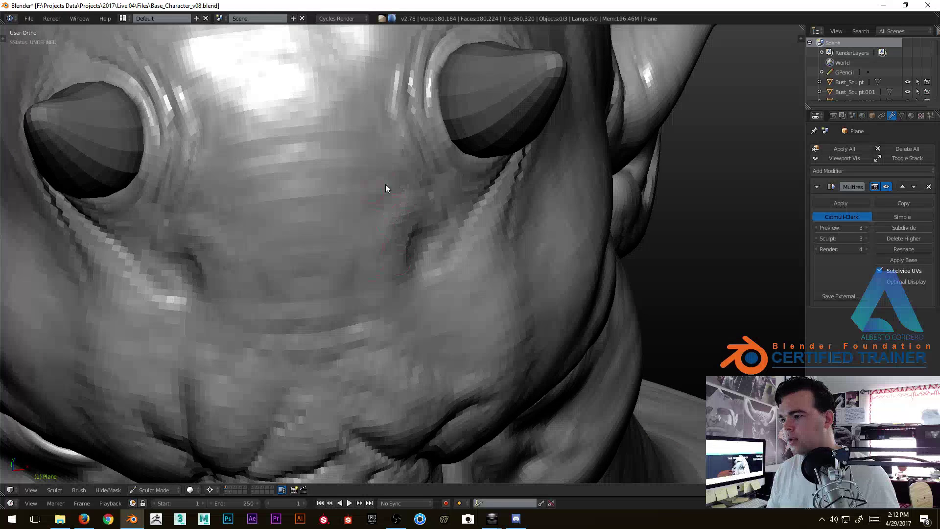
mouse_move(401, 275)
middle_down()
mouse_move(415, 287)
mouse_move(394, 292)
middle_up()
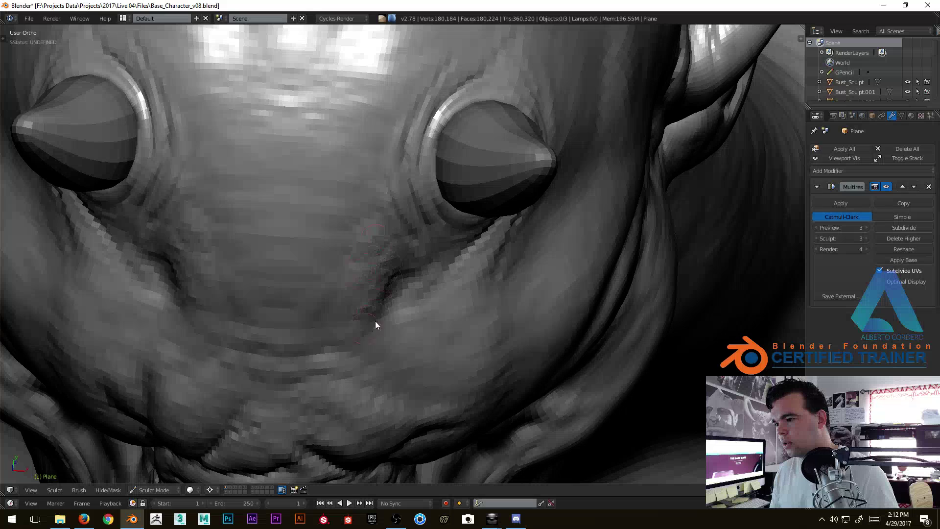
Add skin creases to the forehead beside the dent on the horn's inner side.
middle_drag(373, 323, 394, 324)
mouse_move(379, 244)
mouse_down()
mouse_move(369, 276)
mouse_move(356, 225)
mouse_move(379, 162)
mouse_up()
mouse_move(376, 195)
mouse_down()
mouse_move(369, 257)
mouse_move(382, 243)
mouse_up()
scroll(368, 251, down, 3)
mouse_move(371, 260)
middle_down()
mouse_move(367, 351)
mouse_move(401, 216)
mouse_move(342, 240)
mouse_move(352, 182)
mouse_move(394, 180)
middle_up()
scroll(400, 191, up, 4)
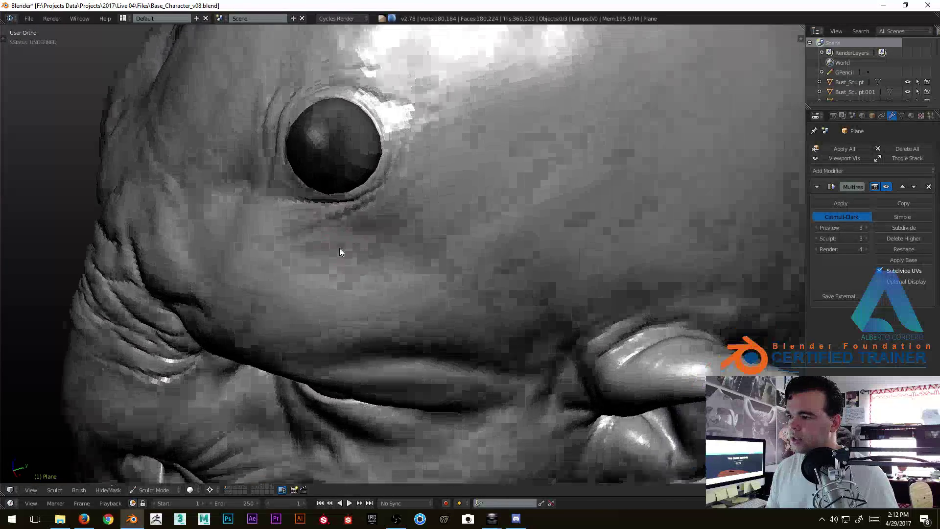
Sculpt shallow wrinkles into the skin below and behind the horn's outer side.
middle_drag(340, 248, 344, 244)
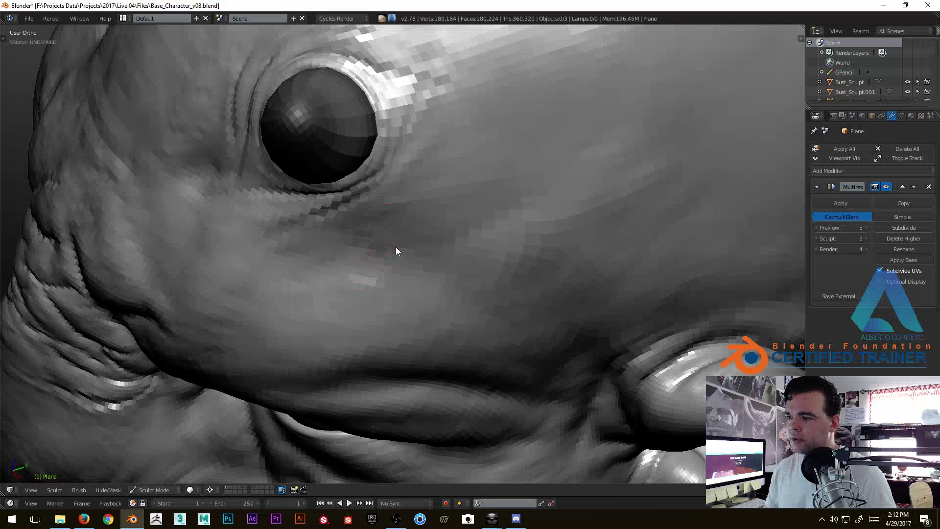
middle_drag(383, 243, 392, 236)
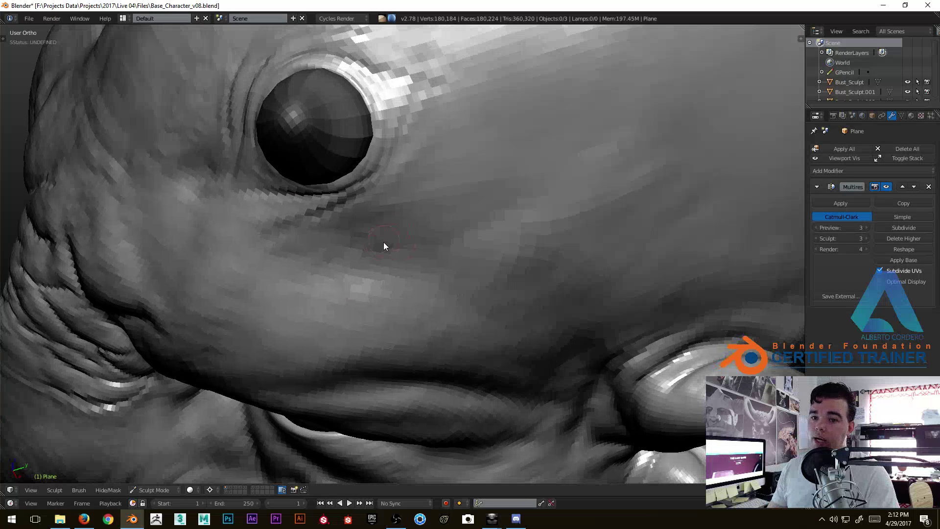
drag(359, 252, 389, 204)
drag(388, 241, 462, 247)
middle_drag(463, 246, 450, 177)
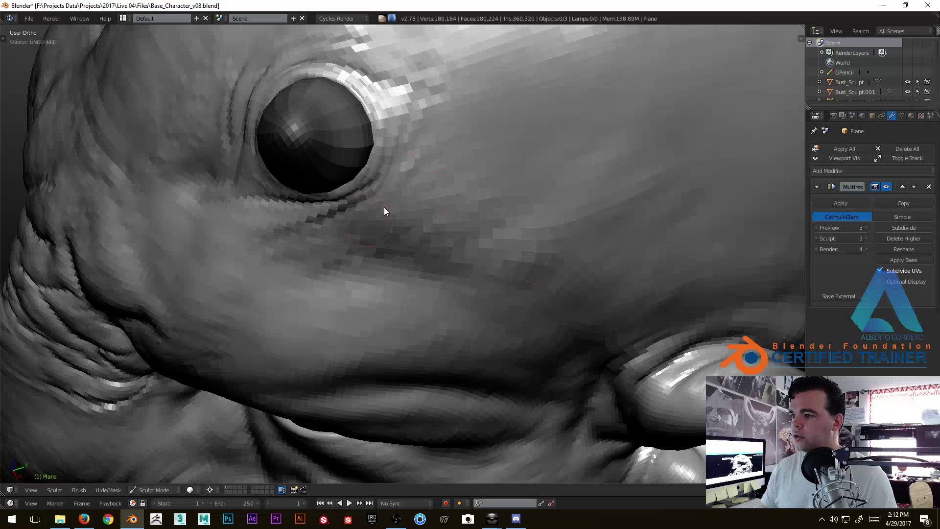
Add long skin creases across the top of the head above and between the horns.
middle_drag(517, 196, 455, 222)
mouse_move(462, 290)
middle_down()
mouse_move(485, 310)
mouse_move(527, 266)
mouse_move(555, 303)
mouse_move(600, 260)
mouse_move(560, 297)
mouse_move(583, 296)
mouse_move(484, 220)
mouse_move(509, 226)
middle_up()
mouse_move(431, 201)
middle_down()
mouse_move(472, 192)
mouse_move(424, 247)
mouse_move(453, 193)
mouse_move(382, 190)
mouse_move(381, 183)
mouse_move(391, 204)
middle_up()
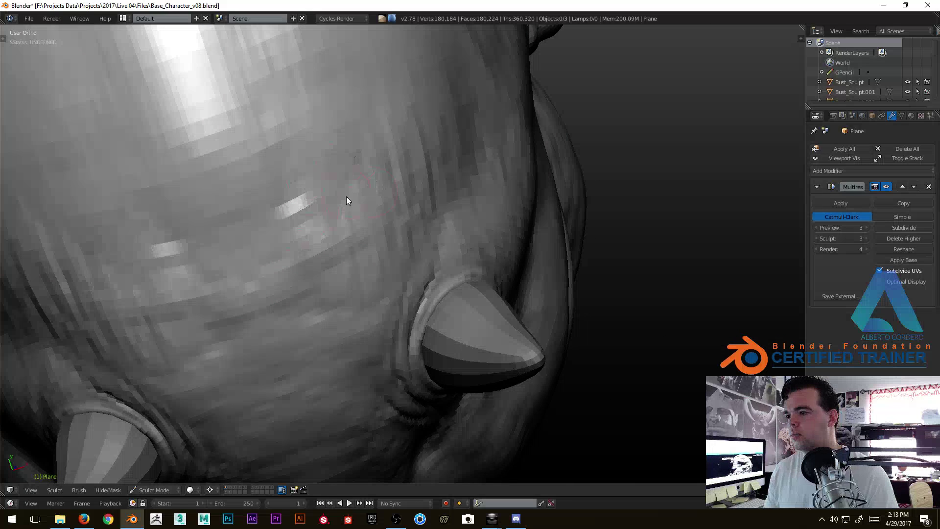
scroll(382, 206, down, 5)
mouse_move(366, 273)
middle_down()
mouse_move(416, 208)
mouse_move(337, 228)
mouse_move(391, 163)
mouse_move(372, 225)
middle_up()
Sculpt the brow bulge below the horn and deepen the crease running above it toward the ear.
scroll(372, 225, up, 8)
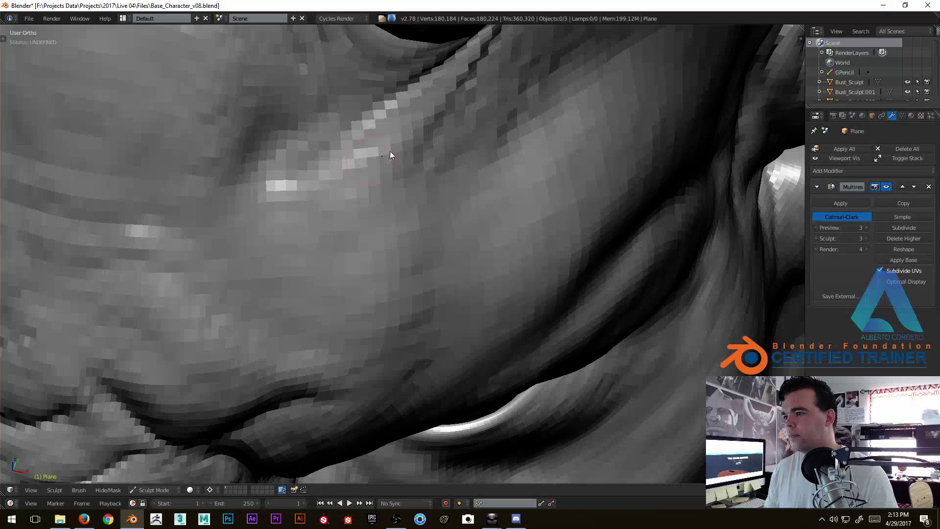
mouse_move(390, 151)
mouse_down()
mouse_move(420, 98)
mouse_move(387, 174)
mouse_up()
mouse_move(251, 222)
middle_down()
mouse_move(393, 252)
mouse_move(423, 207)
middle_up()
scroll(422, 208, down, 3)
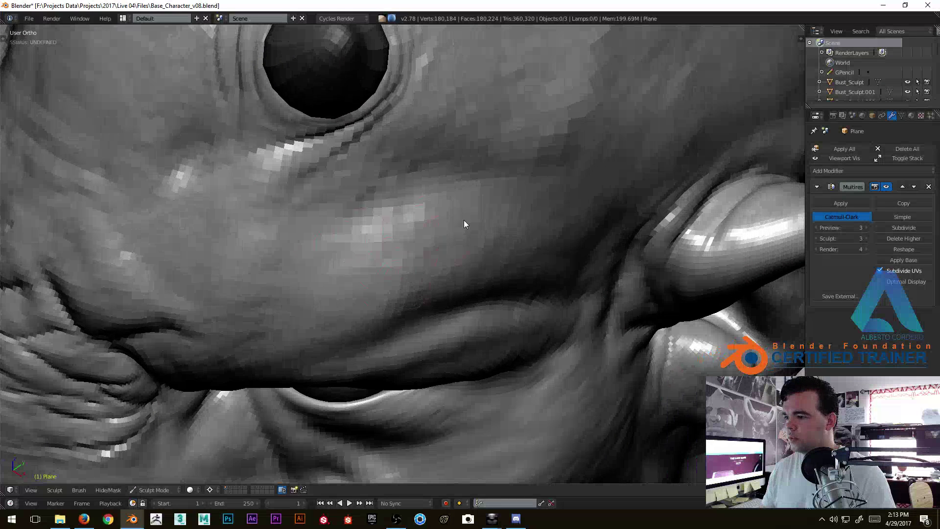
scroll(488, 225, up, 6)
mouse_move(486, 205)
mouse_down()
mouse_move(271, 268)
mouse_move(392, 175)
mouse_move(508, 202)
mouse_up()
scroll(508, 203, down, 4)
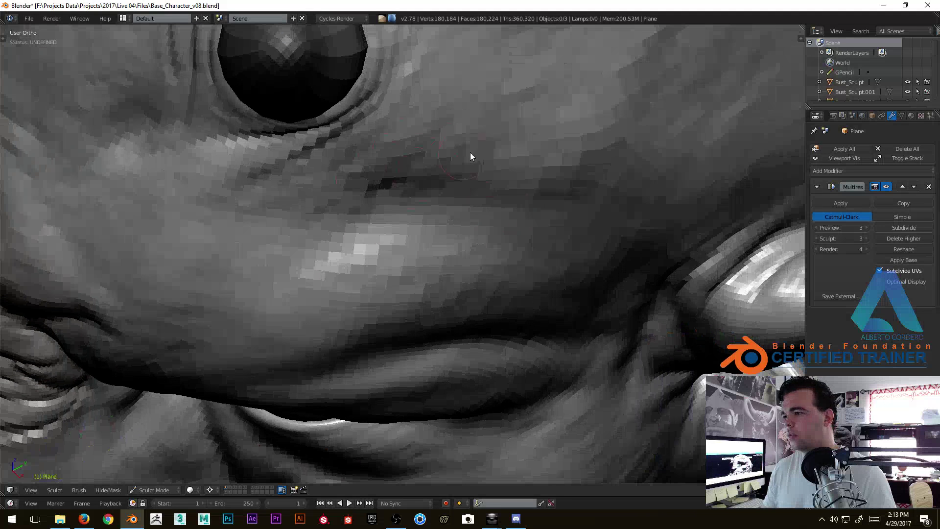
scroll(542, 225, up, 4)
mouse_move(559, 227)
middle_down()
mouse_move(588, 248)
mouse_move(495, 257)
middle_up()
scroll(496, 247, down, 3)
Sculpt uneven skin folds on the side of the skull between the horn and the ear.
middle_drag(436, 150, 331, 258)
scroll(601, 240, up, 4)
scroll(600, 237, down, 2)
scroll(331, 258, up, 1)
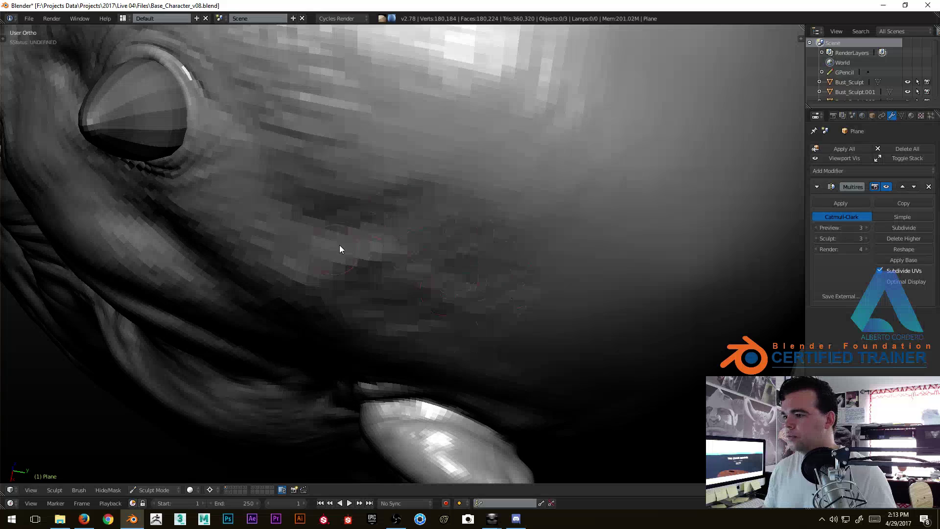
mouse_move(364, 283)
mouse_down()
mouse_move(424, 306)
mouse_move(412, 255)
mouse_move(455, 287)
mouse_move(453, 243)
mouse_move(505, 307)
mouse_up()
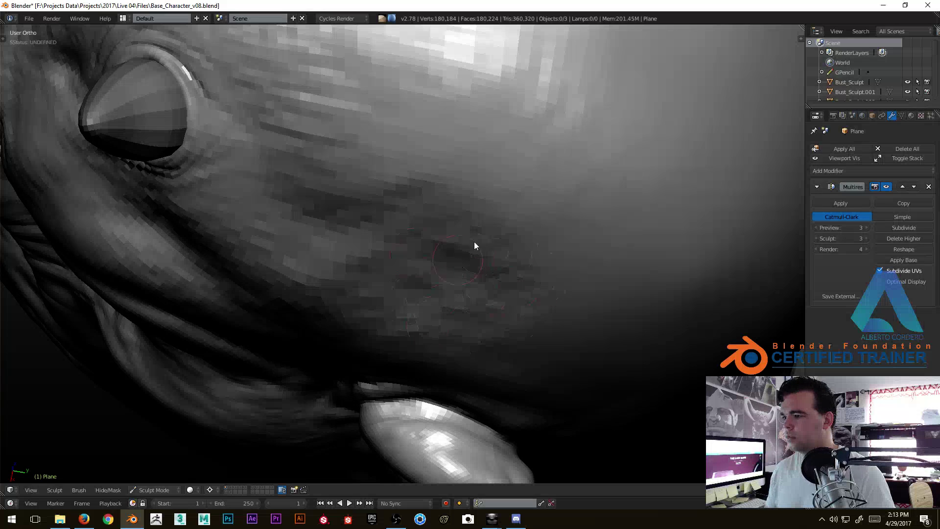
scroll(465, 254, down, 2)
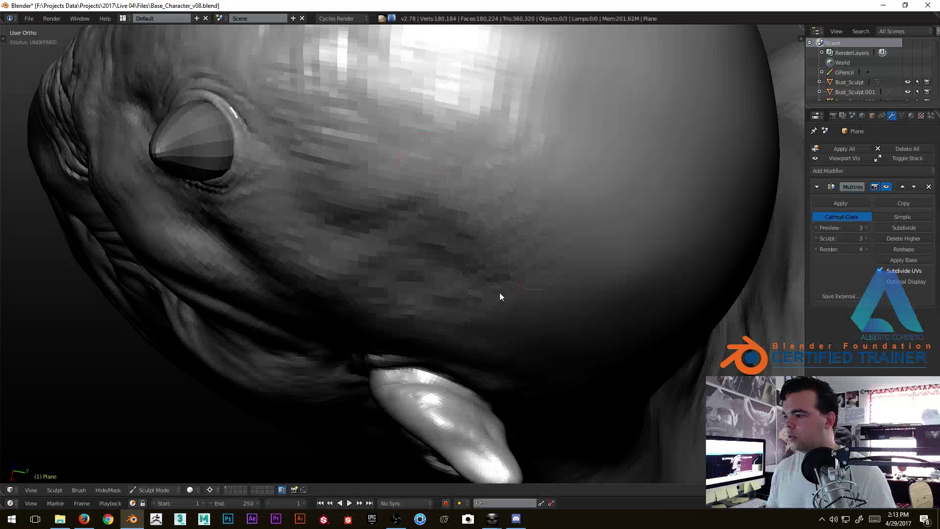
Extend the fine skin wrinkles over the crown and around the back of the skull.
middle_drag(516, 283, 569, 292)
mouse_move(458, 161)
middle_down()
mouse_move(451, 208)
mouse_move(497, 237)
middle_up()
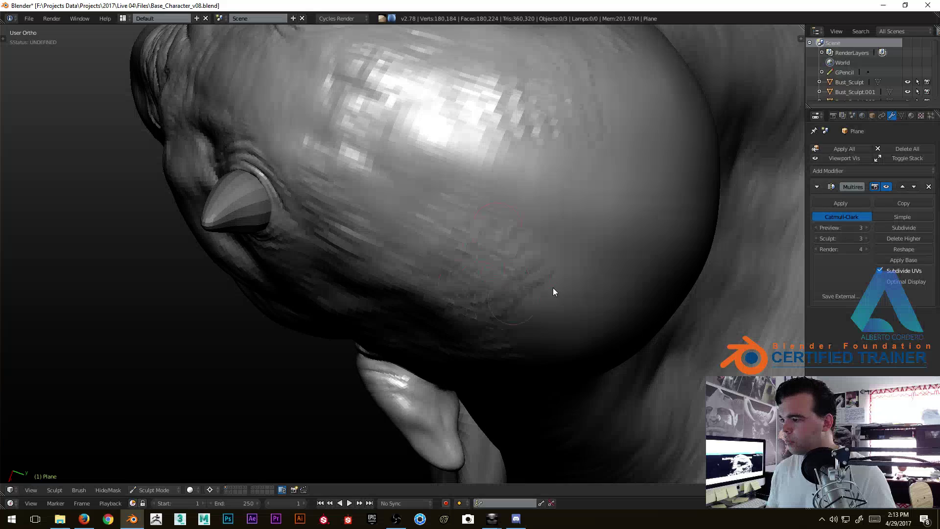
middle_drag(532, 293, 498, 279)
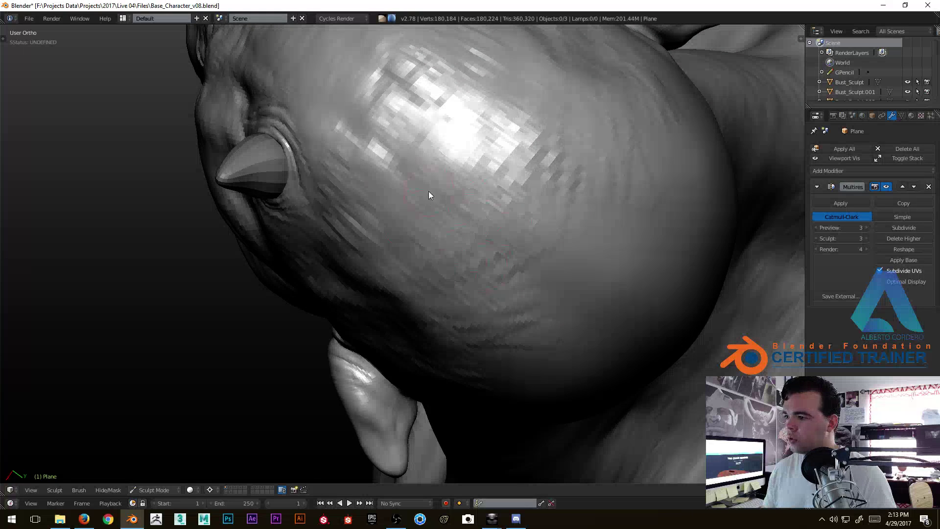
middle_drag(429, 201, 492, 140)
mouse_move(565, 191)
middle_down()
mouse_move(527, 239)
mouse_move(557, 157)
middle_up()
middle_drag(542, 248, 478, 208)
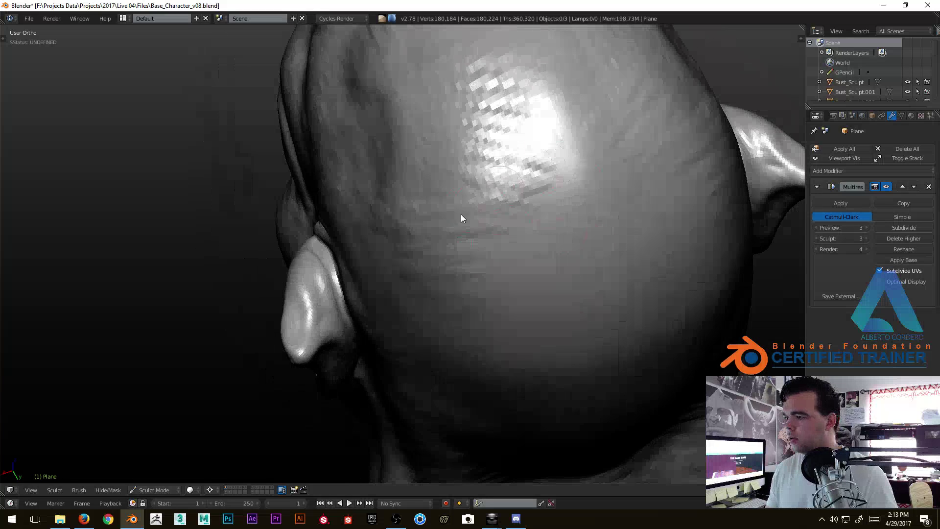
middle_drag(477, 336, 630, 277)
middle_drag(506, 251, 576, 155)
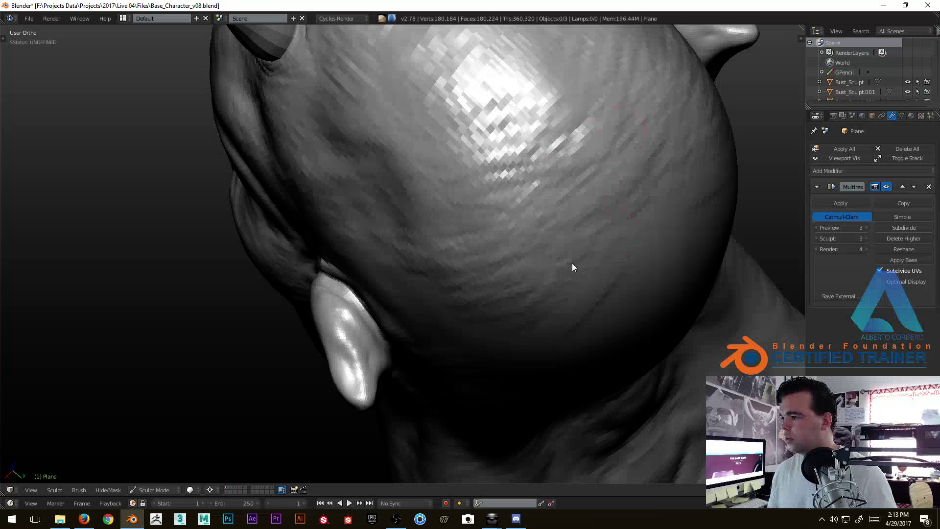
Sculpt fine skin wrinkles over the side of the skull above and behind the ear.
mouse_move(639, 272)
middle_down()
mouse_move(531, 225)
mouse_move(507, 178)
middle_up()
scroll(530, 225, up, 1)
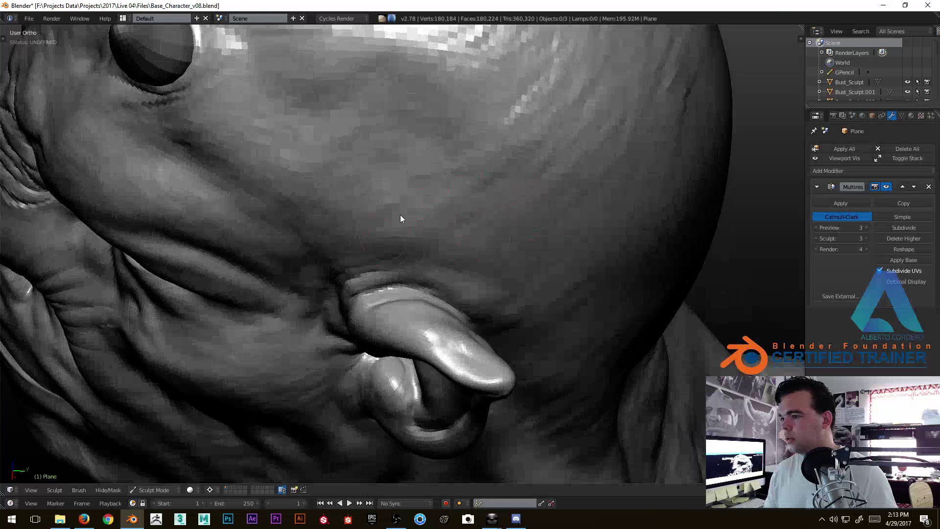
scroll(514, 270, up, 1)
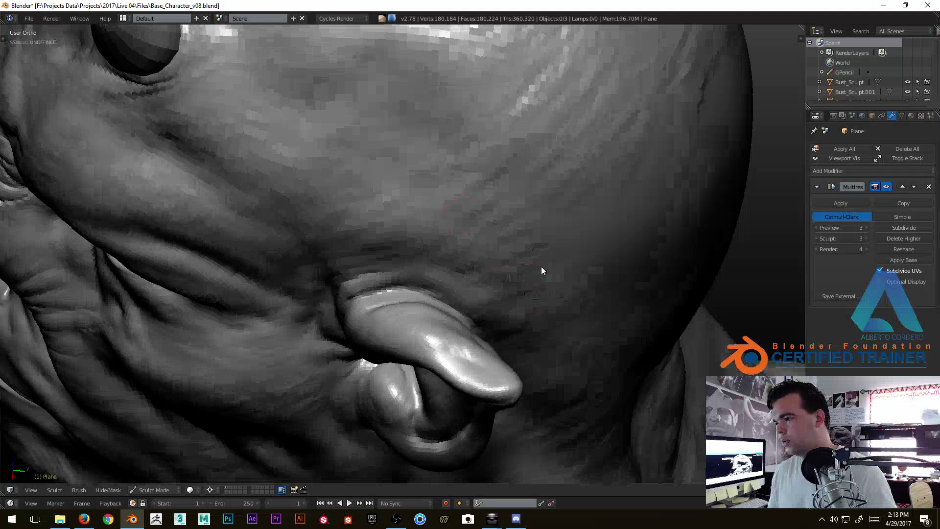
mouse_move(539, 240)
mouse_down()
mouse_move(565, 272)
mouse_move(550, 335)
mouse_move(506, 316)
mouse_up()
middle_drag(460, 280, 520, 220)
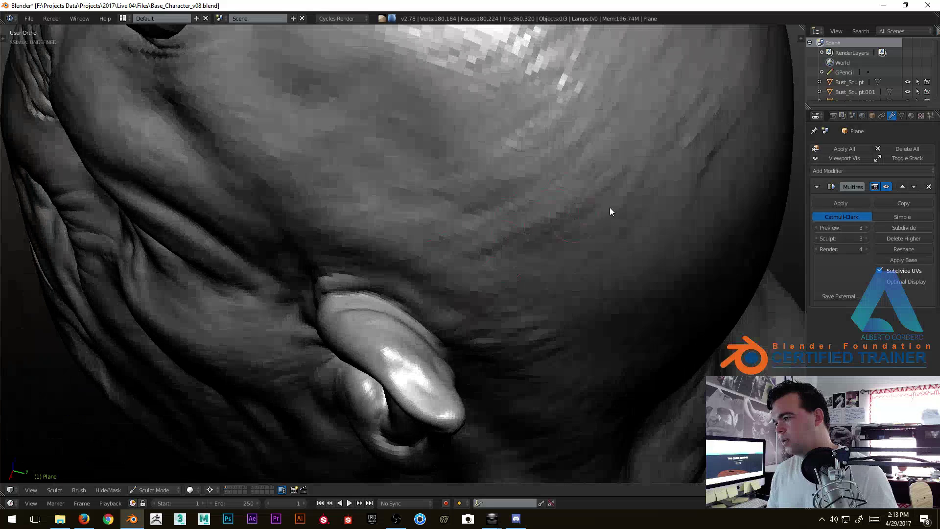
mouse_move(575, 355)
middle_down()
mouse_move(608, 316)
mouse_move(420, 199)
middle_up()
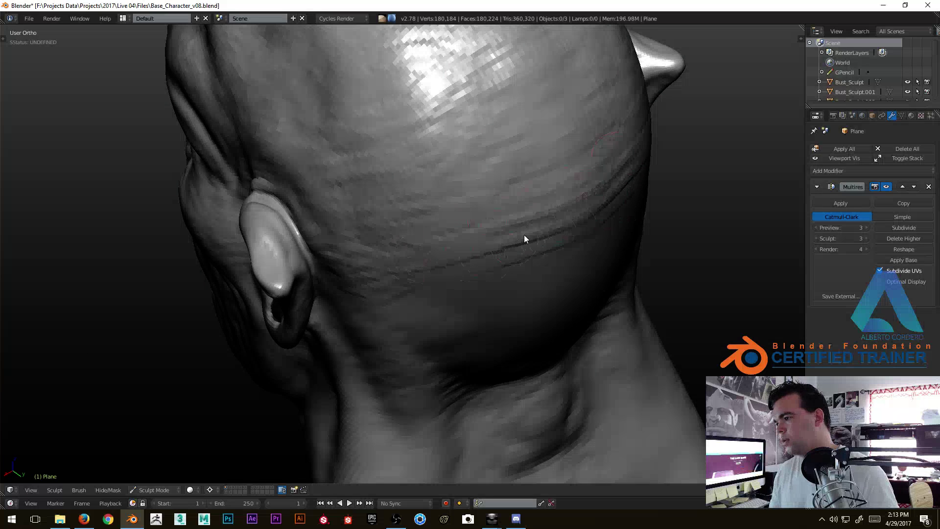
Extend the curved skin wrinkles around the lower back of the skull toward the nape.
middle_drag(514, 243, 581, 239)
middle_drag(513, 277, 472, 249)
mouse_move(532, 278)
middle_down()
mouse_move(601, 247)
mouse_move(483, 272)
middle_up()
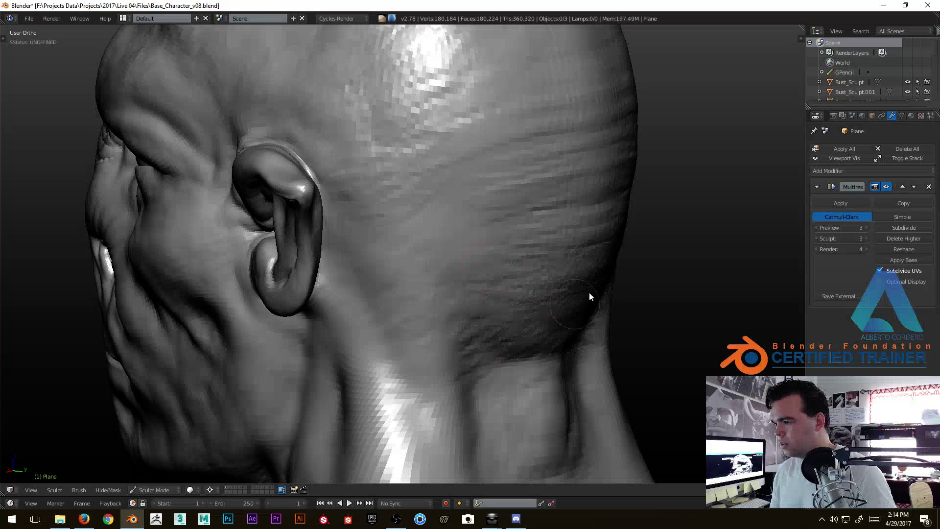
middle_drag(583, 298, 530, 273)
middle_drag(472, 214, 498, 204)
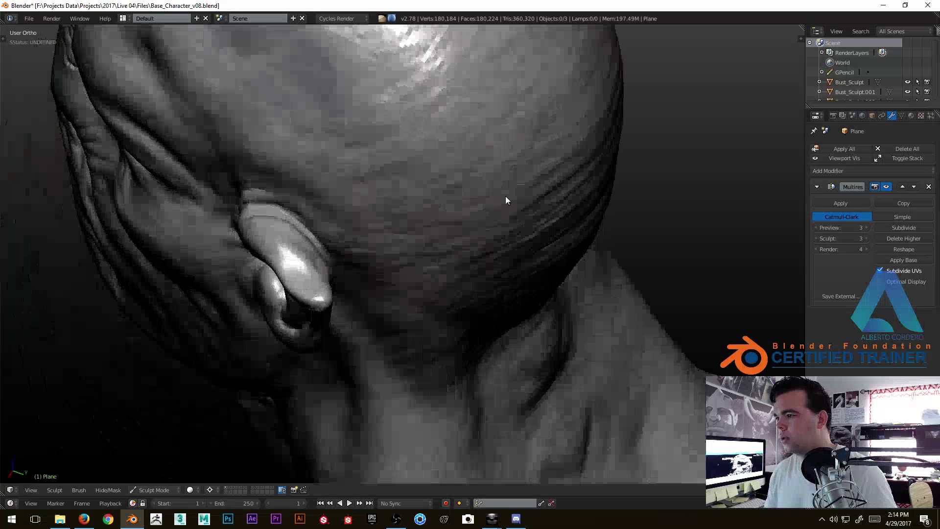
middle_drag(513, 119, 523, 122)
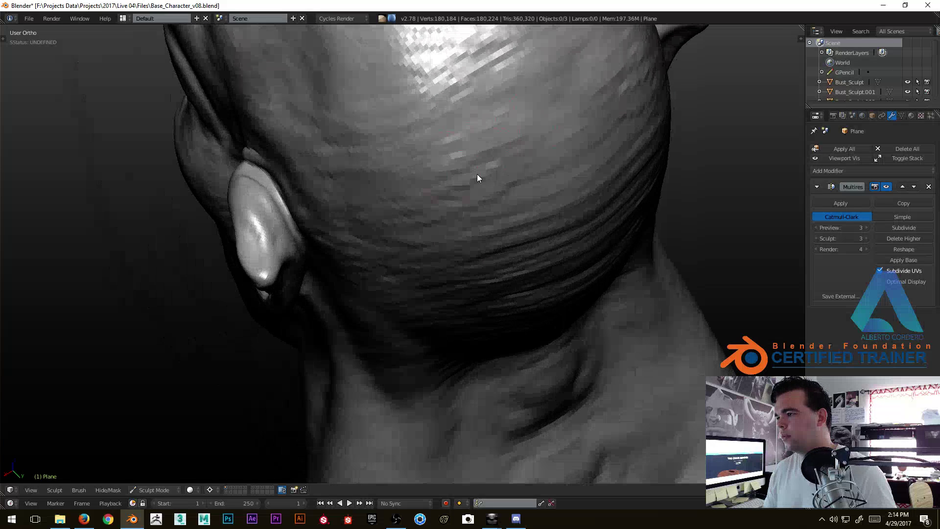
middle_drag(551, 161, 562, 120)
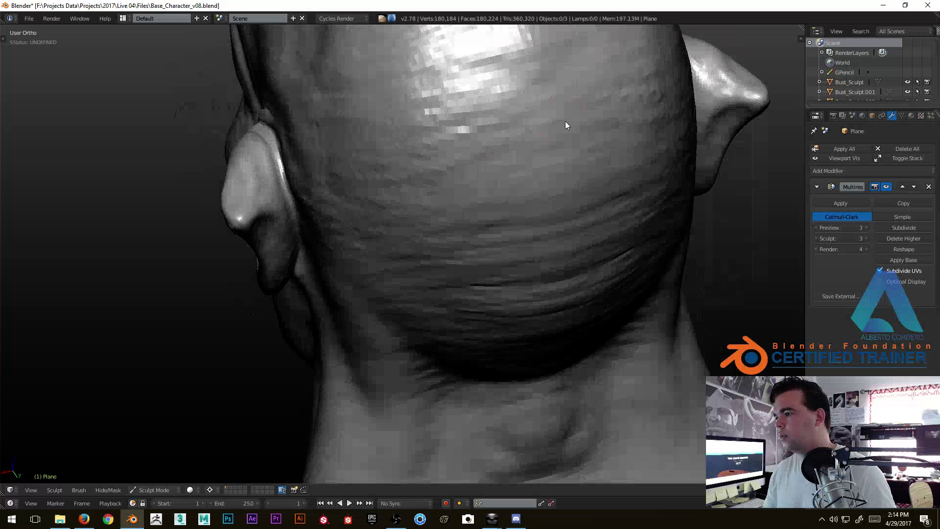
Deepen the long horizontal skin folds across the back of the head between the ears.
drag(495, 229, 562, 240)
drag(544, 275, 607, 255)
drag(533, 290, 588, 264)
scroll(575, 207, down, 4)
mouse_move(470, 220)
middle_down()
mouse_move(548, 218)
mouse_move(457, 269)
mouse_move(458, 216)
middle_up()
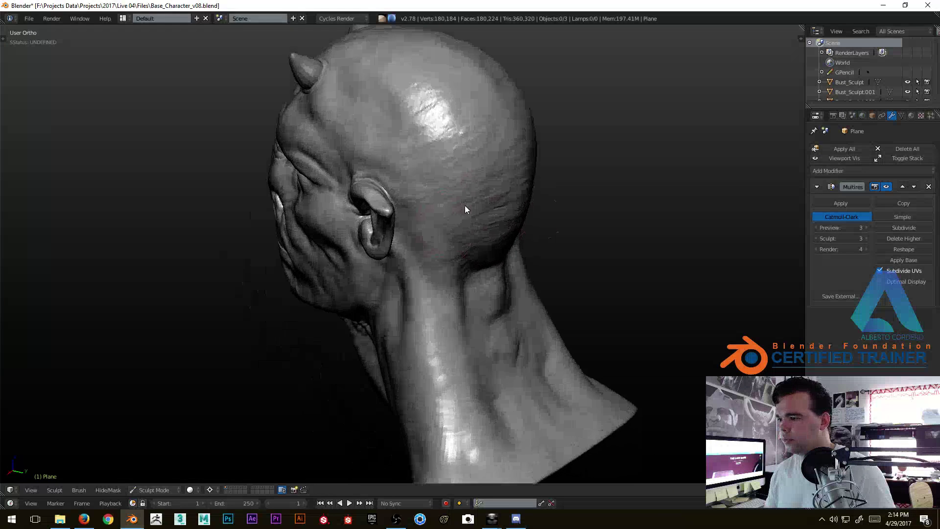
Carry the skin wrinkles from behind the ear down over the skull base onto the upper neck.
scroll(465, 211, up, 5)
mouse_move(418, 175)
mouse_down()
mouse_move(483, 145)
mouse_move(451, 226)
mouse_move(480, 290)
mouse_move(483, 350)
mouse_up()
mouse_move(483, 349)
middle_down()
mouse_move(481, 431)
mouse_move(480, 214)
middle_up()
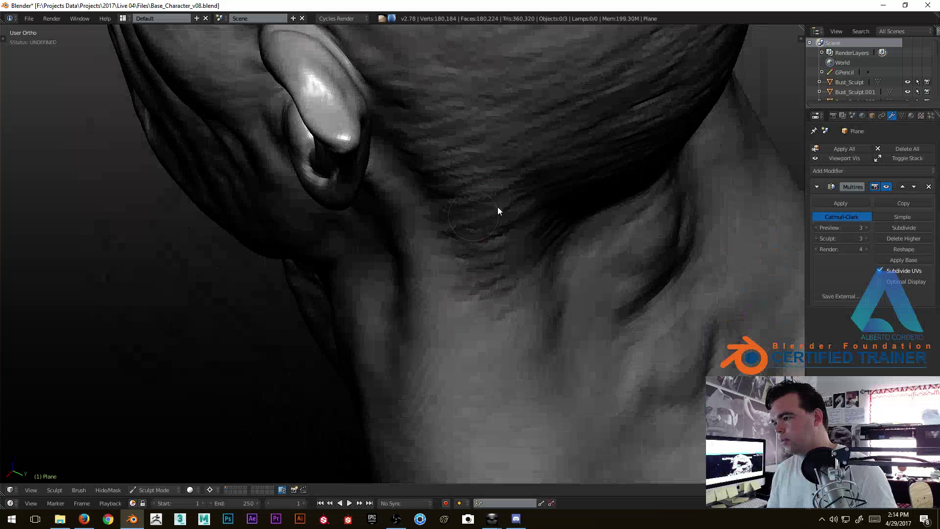
mouse_move(518, 298)
middle_down()
mouse_move(468, 296)
mouse_move(485, 292)
middle_up()
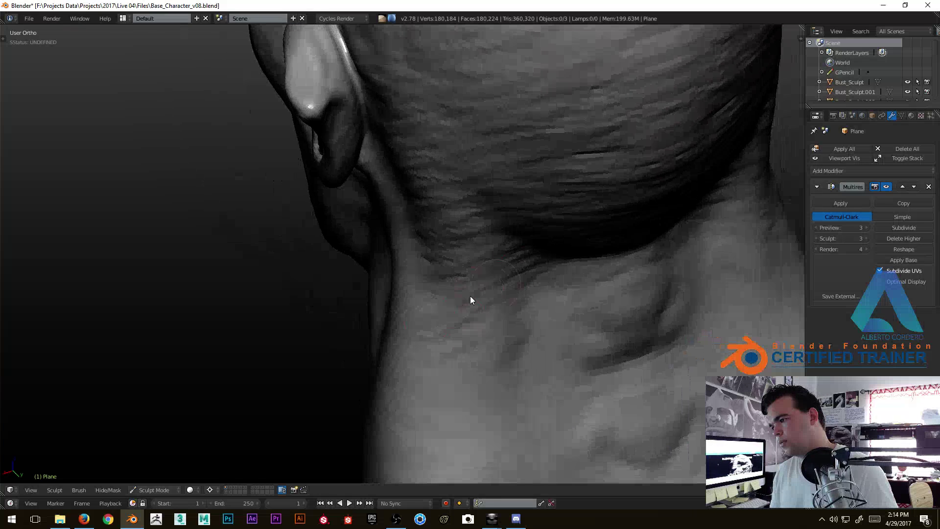
mouse_move(493, 368)
middle_down()
mouse_move(497, 340)
mouse_move(413, 246)
mouse_move(455, 227)
mouse_move(425, 240)
mouse_move(451, 233)
mouse_move(459, 211)
middle_up()
Open the earlier version Base_Character_v07.blend in a second window for comparison with the current bust.
mouse_move(325, 269)
shift+middle_down()
mouse_move(379, 243)
mouse_move(430, 290)
shift+middle_up()
mouse_move(411, 228)
shift+middle_down()
mouse_move(427, 277)
mouse_move(439, 245)
mouse_move(545, 248)
mouse_move(439, 247)
mouse_move(412, 236)
mouse_move(468, 204)
shift+middle_up()
mouse_move(436, 234)
middle_down()
mouse_move(425, 234)
mouse_move(455, 188)
middle_up()
scroll(454, 188, up, 4)
mouse_move(447, 251)
middle_down()
mouse_move(403, 212)
mouse_move(404, 223)
middle_up()
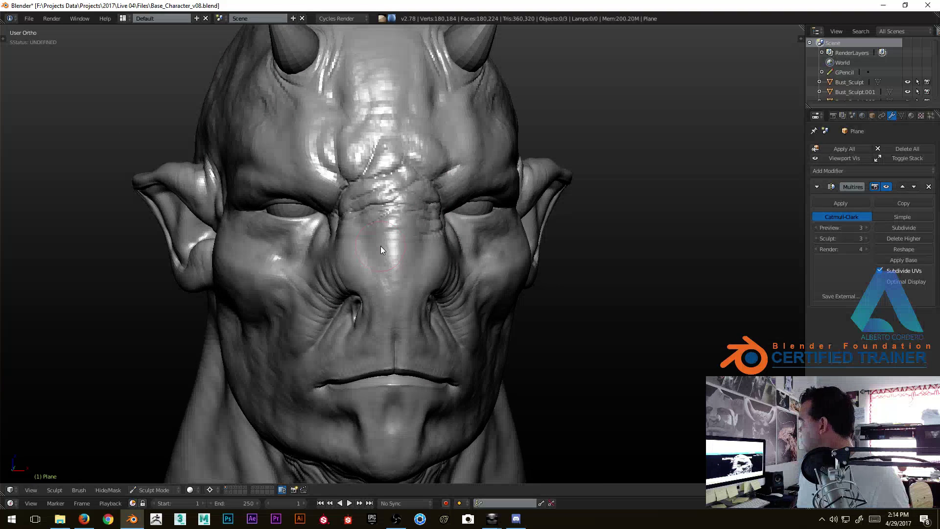
right_click(122, 520)
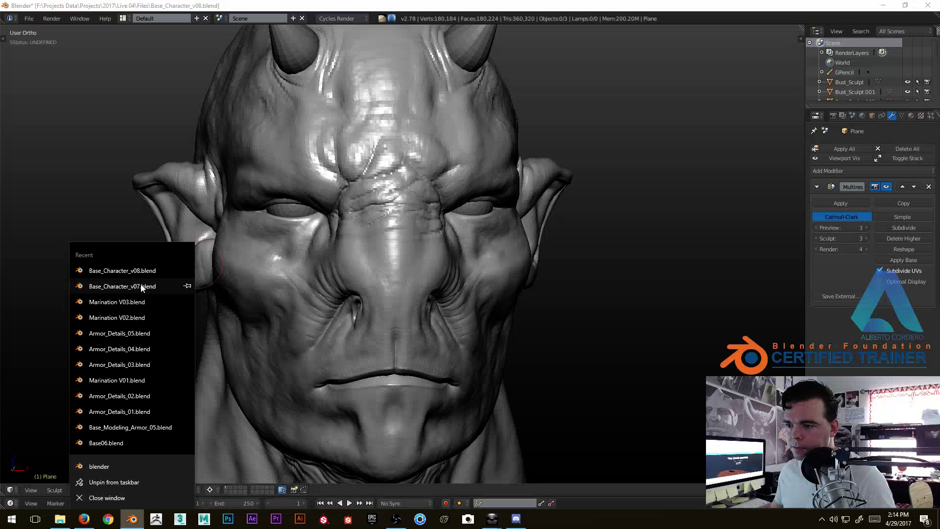
click(162, 131)
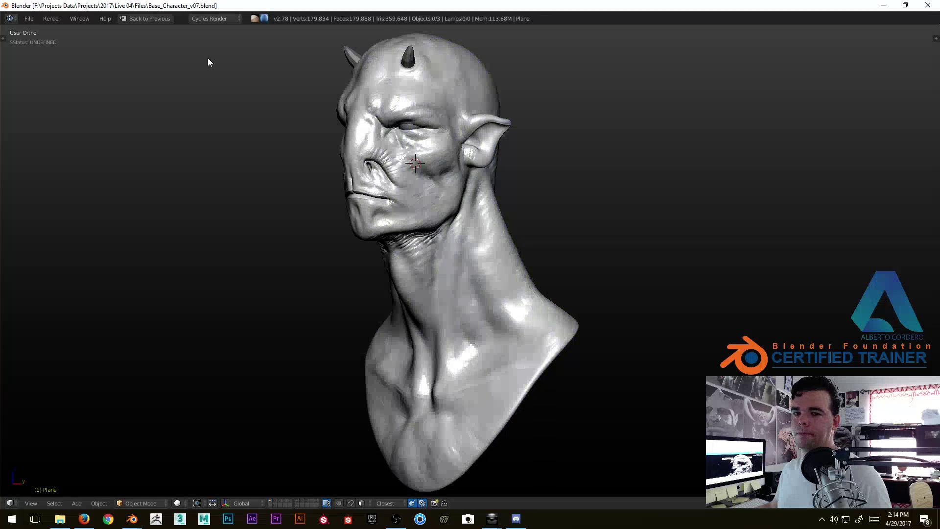
Compare the face, horns and brow of Base_Character_v07.blend with Base_Character_v08.blend from three-quarter views.
scroll(382, 79, up, 3)
middle_drag(396, 110, 421, 251)
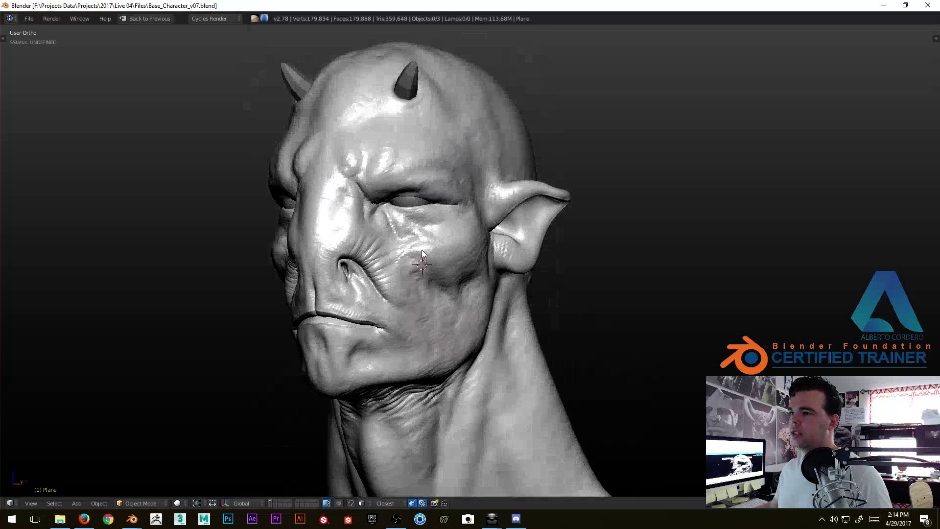
scroll(421, 251, up, 1)
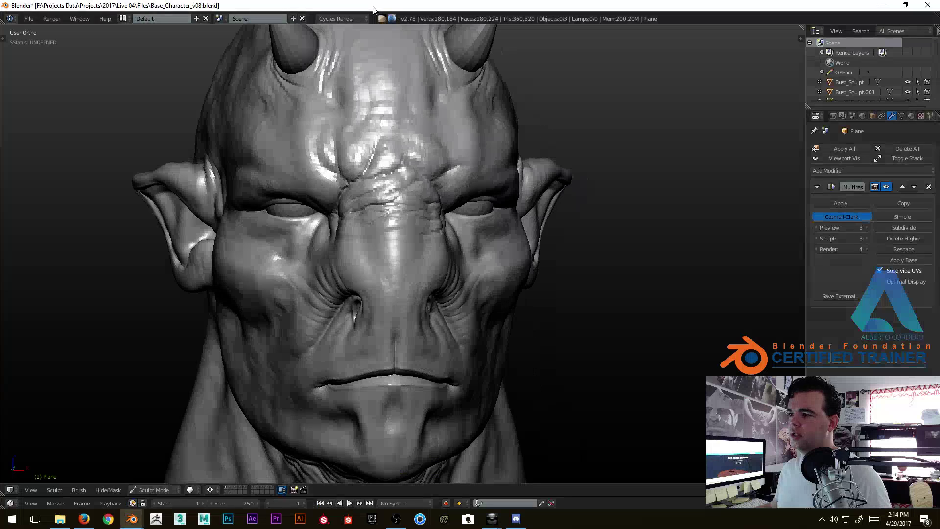
scroll(520, 139, down, 2)
mouse_move(520, 139)
middle_down()
mouse_move(424, 147)
mouse_move(457, 136)
mouse_move(458, 178)
mouse_move(423, 105)
middle_up()
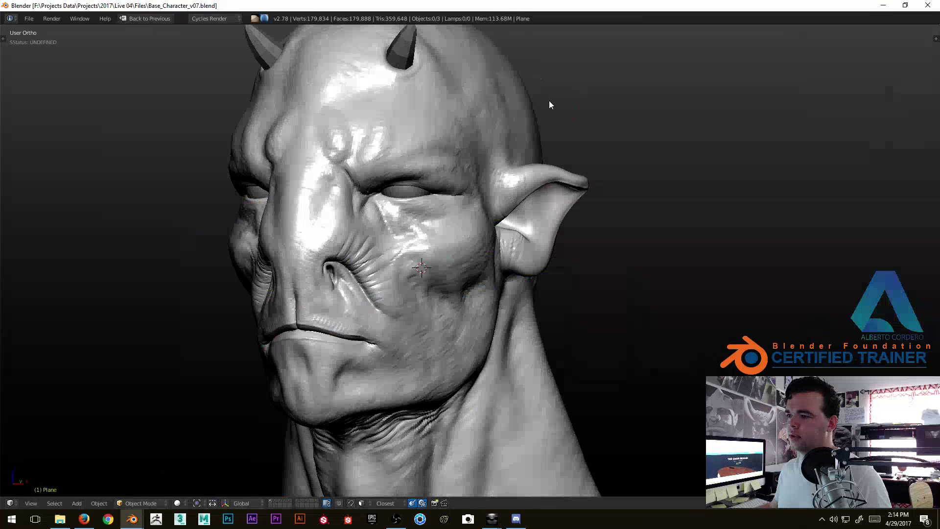
mouse_move(550, 105)
middle_down()
mouse_move(453, 140)
mouse_move(491, 139)
middle_up()
mouse_move(368, 156)
middle_down()
mouse_move(353, 178)
mouse_move(512, 210)
middle_up()
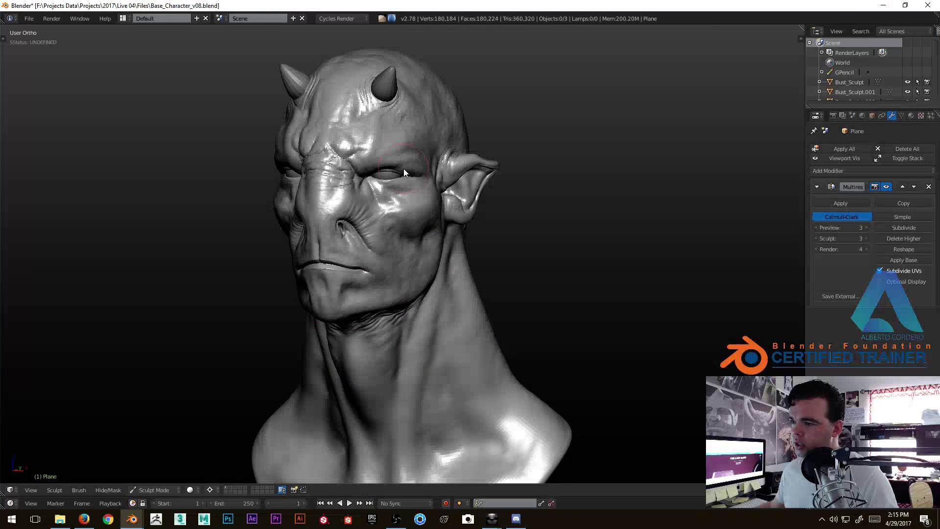
mouse_move(403, 169)
middle_down()
mouse_move(422, 171)
mouse_move(413, 156)
mouse_move(442, 205)
mouse_move(518, 210)
mouse_move(370, 204)
mouse_move(439, 191)
mouse_move(422, 216)
mouse_move(359, 208)
mouse_move(438, 207)
middle_up()
scroll(439, 207, up, 2)
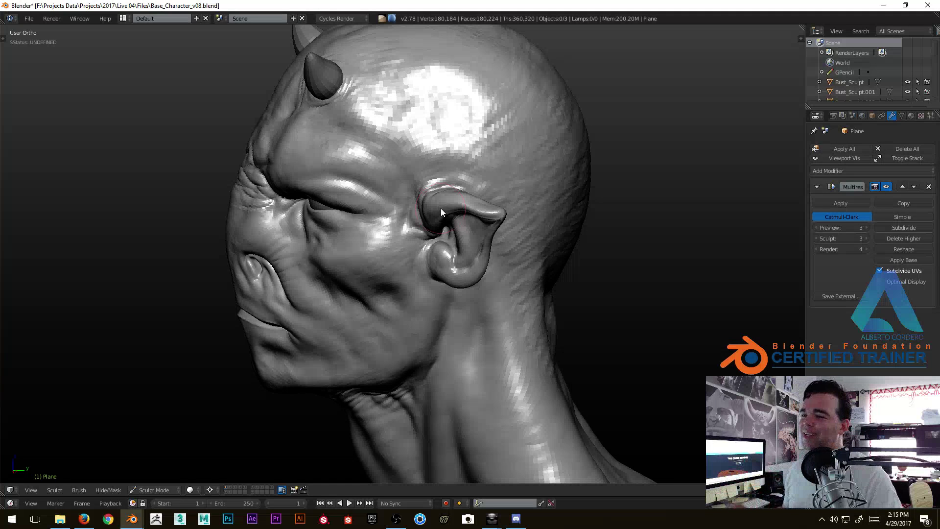
Compare the ear, cheek and nose-bridge wrinkles of both bust versions from matching side angles.
mouse_move(441, 207)
middle_down()
mouse_move(566, 195)
mouse_move(469, 251)
middle_up()
key(alt+Tab)
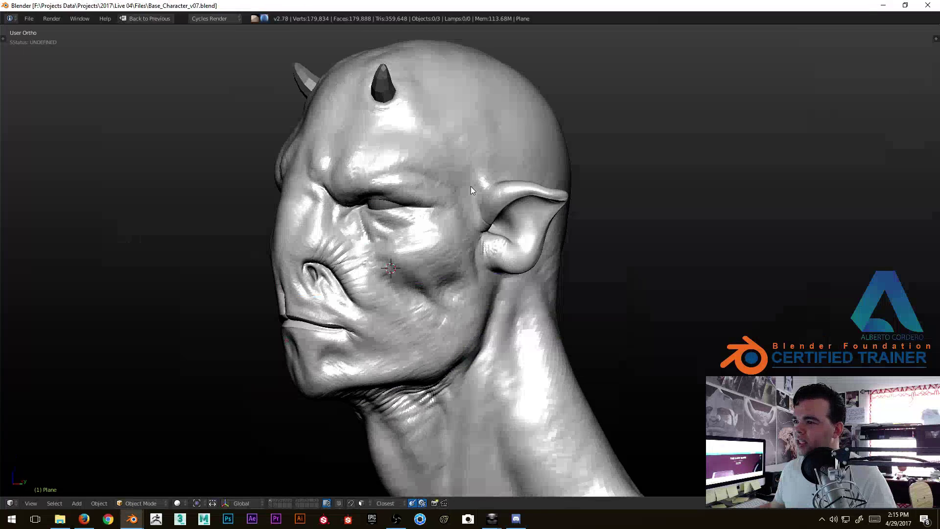
key(alt+Tab)
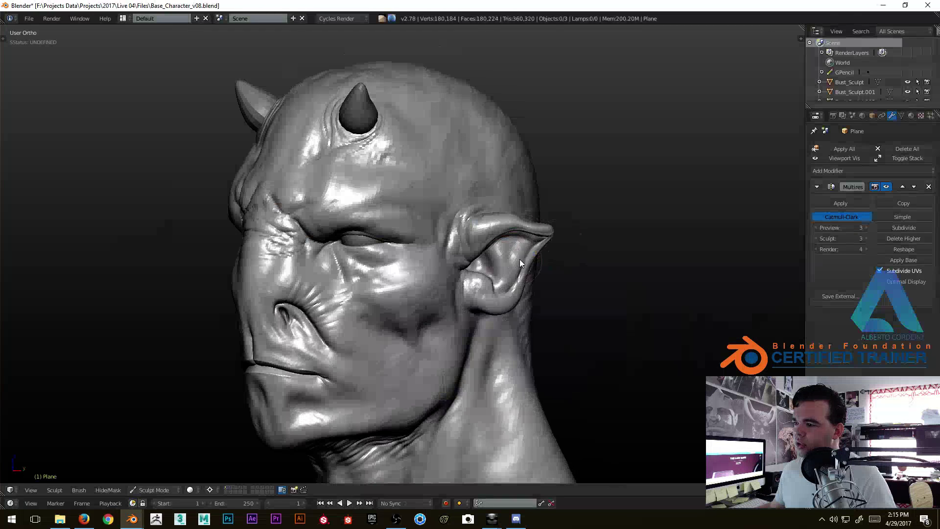
mouse_move(520, 263)
middle_down()
mouse_move(470, 201)
mouse_move(469, 169)
middle_up()
key(alt+Tab)
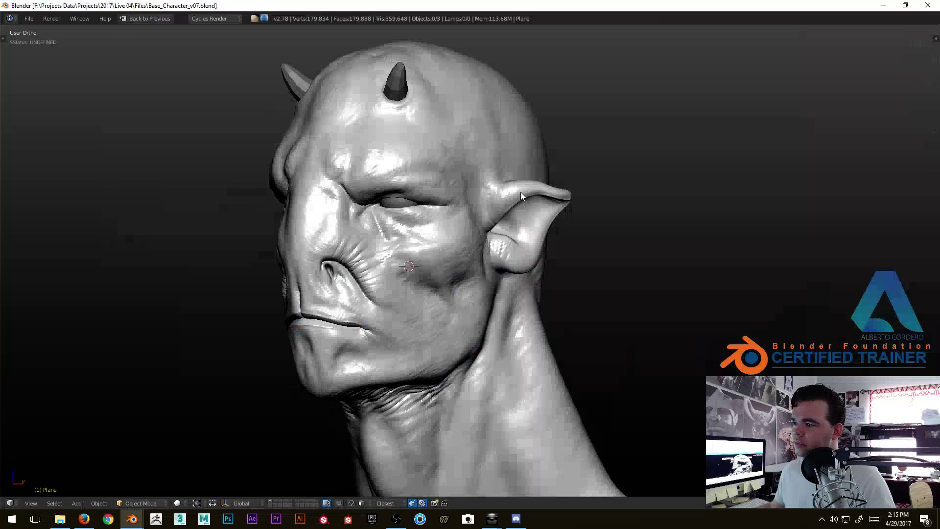
key(alt+Tab)
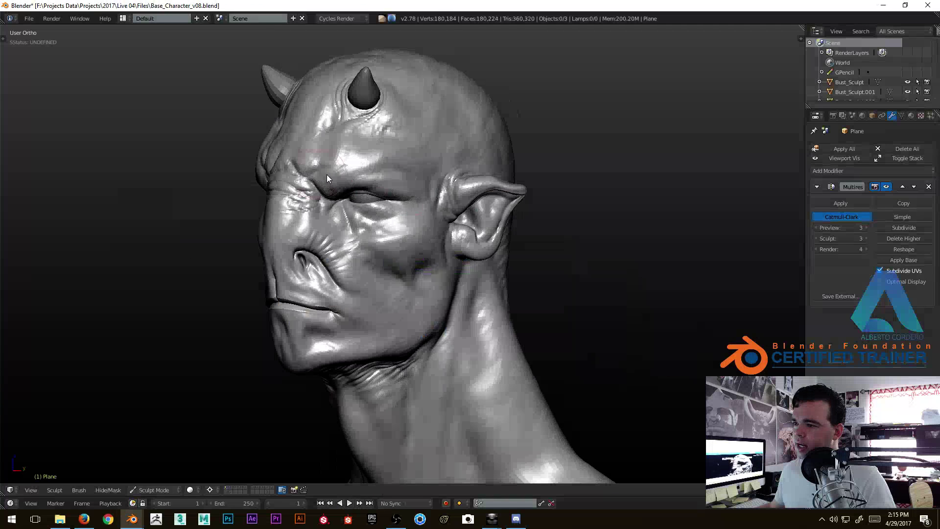
middle_drag(324, 174, 404, 200)
mouse_move(263, 167)
middle_down()
mouse_move(373, 193)
mouse_move(383, 183)
mouse_move(367, 186)
middle_up()
key(alt+Tab)
key(alt+Tab)
key(alt+Tab)
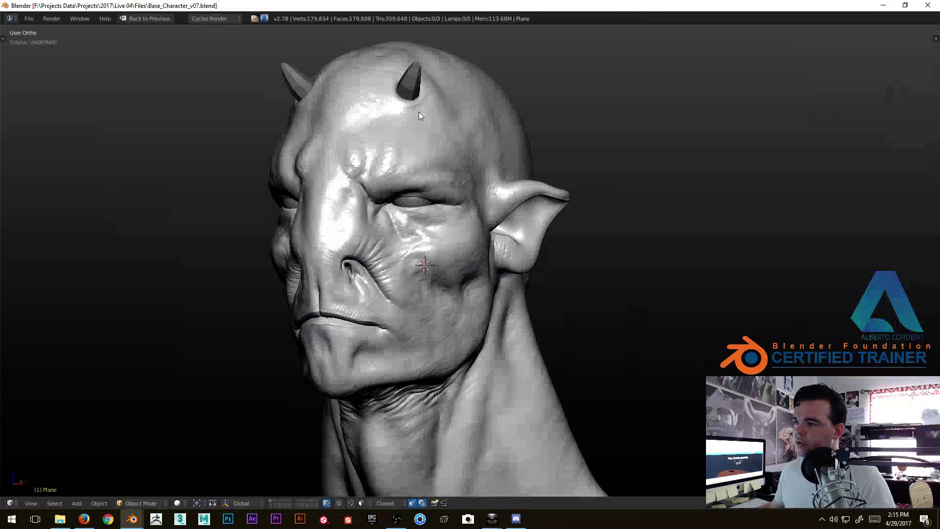
Compare the horn bases and the side and back of the skull between the two versions.
shift+middle_drag(385, 126, 392, 157)
mouse_move(465, 133)
middle_down()
mouse_move(430, 153)
mouse_move(365, 166)
middle_up()
key(alt+Tab)
key(alt+Tab)
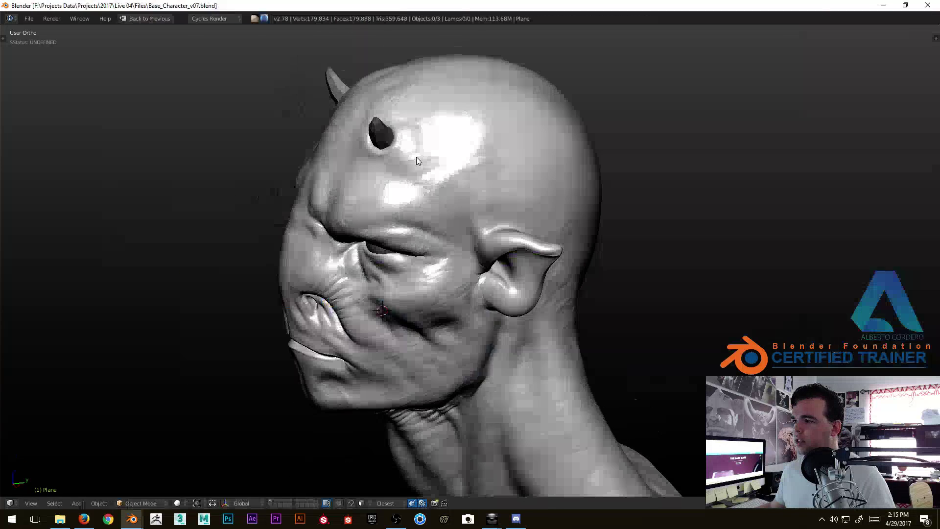
key(alt+Tab)
key(alt+Tab)
middle_drag(477, 155, 414, 147)
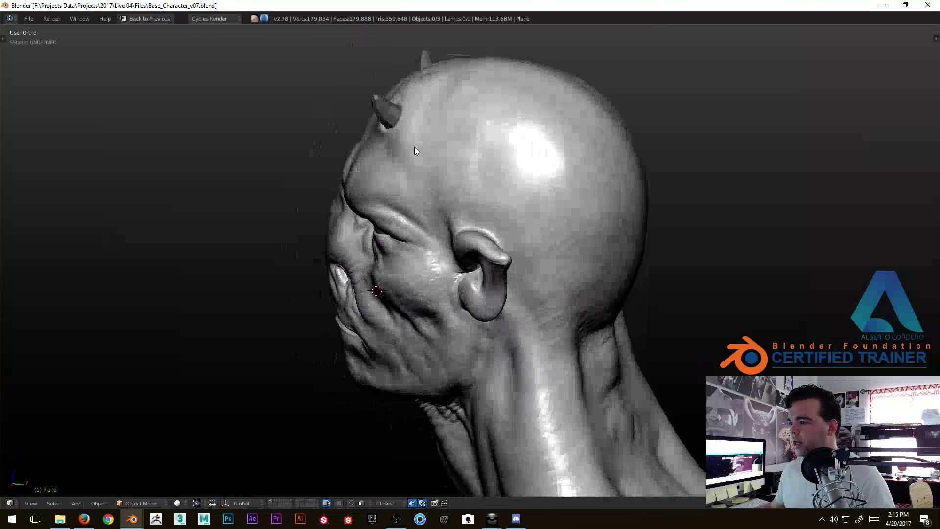
key(alt+Tab)
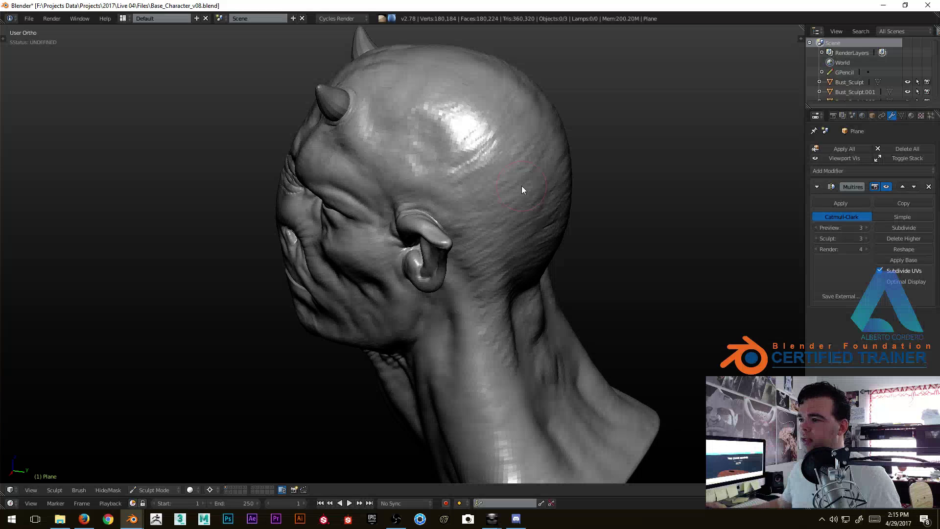
middle_drag(480, 168, 501, 137)
key(alt+Tab)
mouse_move(436, 187)
middle_down()
mouse_move(457, 195)
mouse_move(435, 154)
mouse_move(477, 184)
middle_up()
key(alt+Tab)
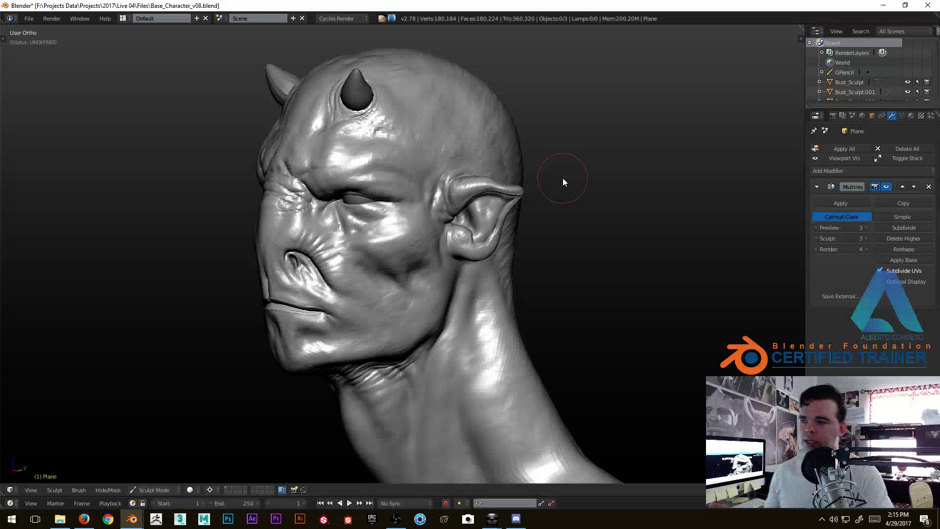
Compare the forehead and crown of both versions from raised angles, examining the skin around the horns.
key(alt+Tab)
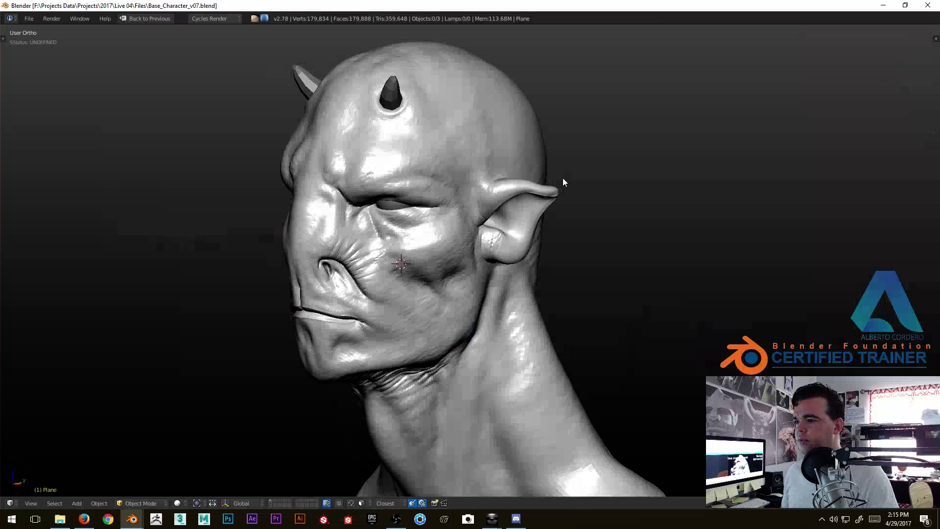
key(alt+Tab)
mouse_move(563, 178)
middle_down()
mouse_move(457, 170)
mouse_move(451, 216)
mouse_move(398, 230)
middle_up()
key(alt+Tab)
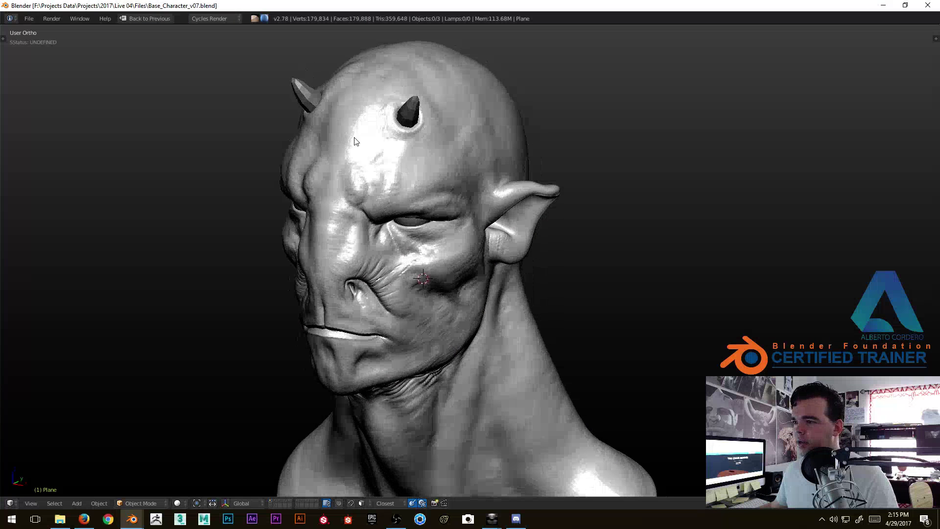
mouse_move(413, 172)
middle_down()
mouse_move(436, 163)
mouse_move(460, 204)
mouse_move(406, 129)
middle_up()
key(alt+Tab)
mouse_move(422, 187)
middle_down()
mouse_move(386, 209)
mouse_move(340, 209)
mouse_move(527, 145)
mouse_move(442, 157)
mouse_move(422, 180)
middle_up()
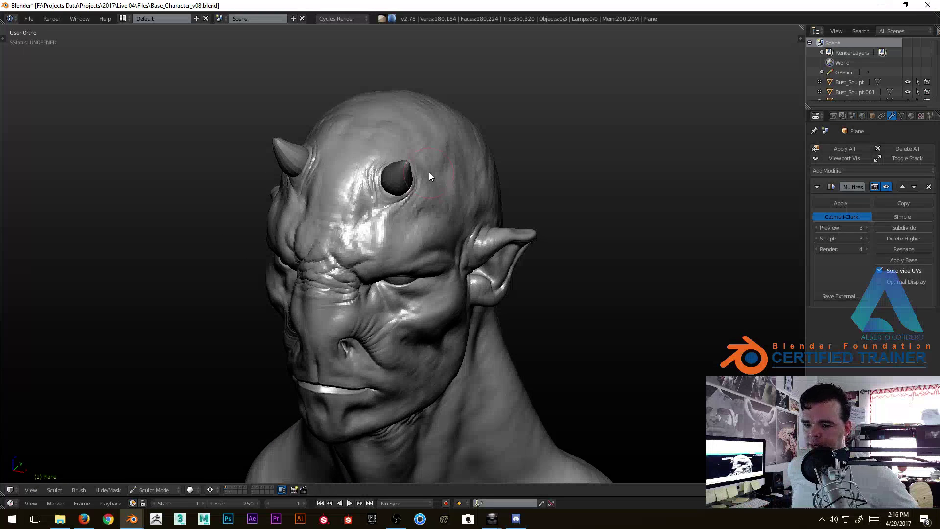
mouse_move(429, 172)
middle_down()
mouse_move(401, 241)
mouse_move(381, 199)
mouse_move(389, 178)
mouse_move(366, 182)
mouse_move(408, 186)
mouse_move(397, 191)
middle_up()
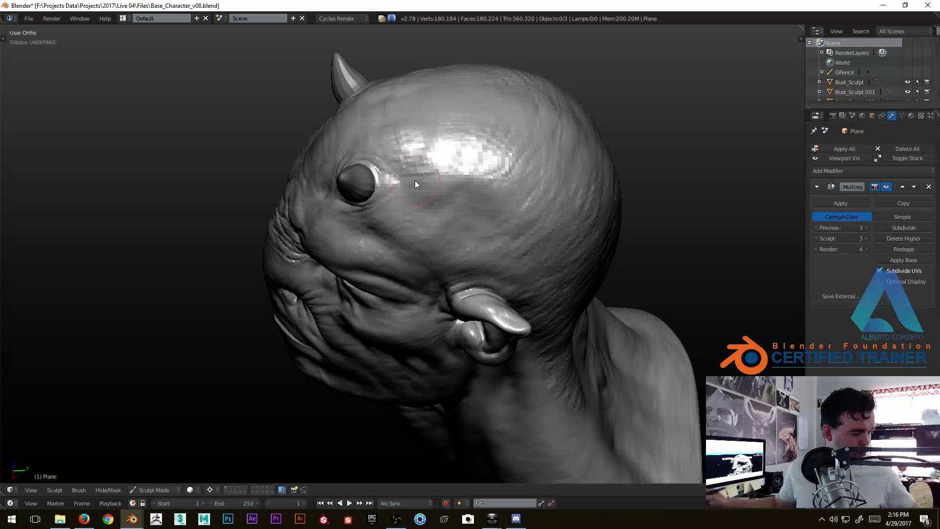
key(alt+Tab)
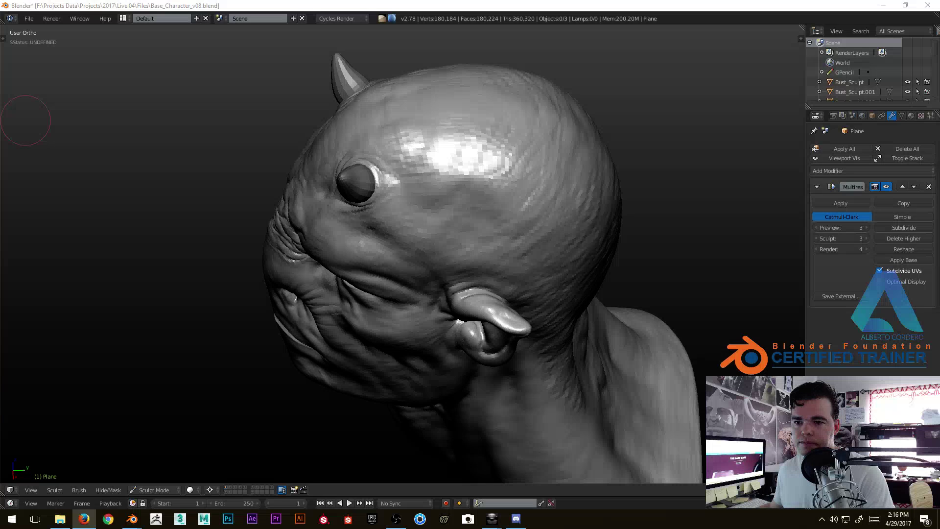
mouse_move(537, 189)
middle_down()
mouse_move(522, 166)
mouse_move(504, 202)
middle_up()
Close the Base_Character_v07.blend window and return to the sculpt in Base_Character_v08.blend.
mouse_move(132, 518)
click(189, 468)
scroll(504, 201, down, 3)
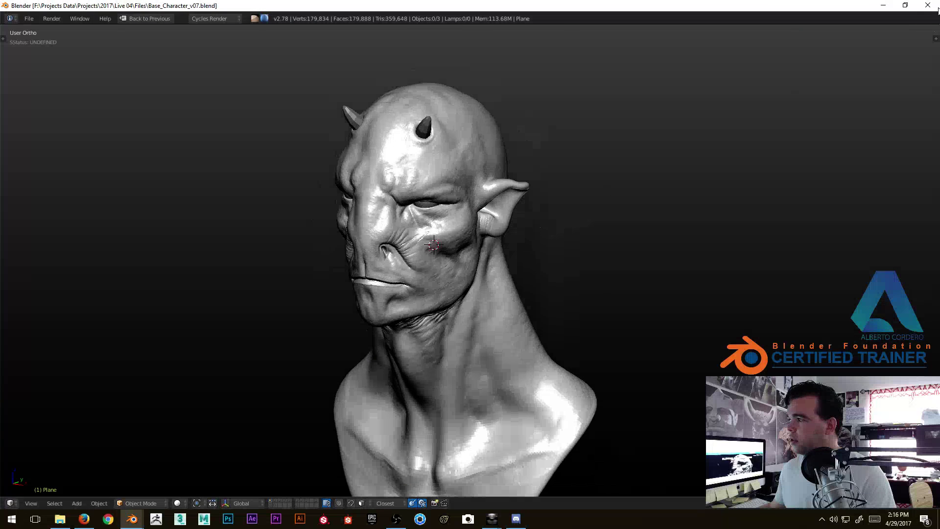
click(928, 5)
scroll(392, 190, up, 4)
scroll(378, 181, down, 1)
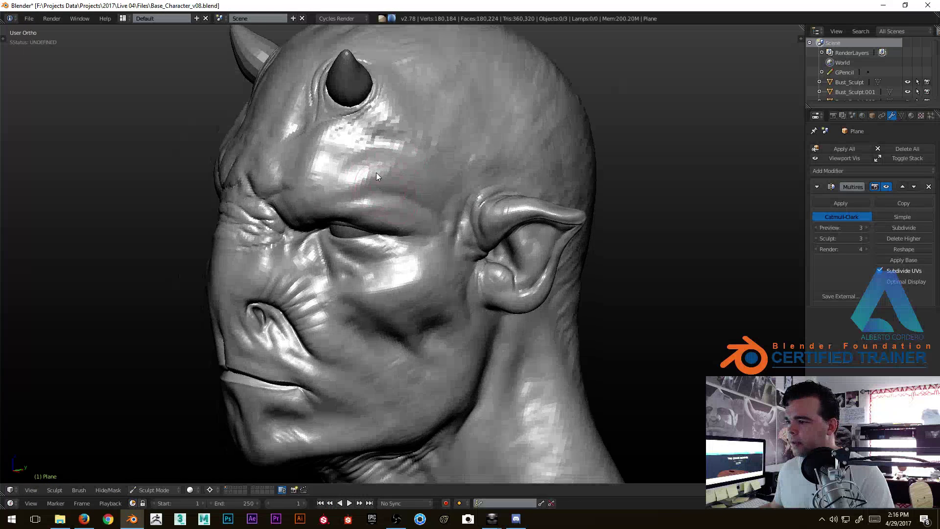
Examine the bust's face, horns and neck from side, front and three-quarter angles.
scroll(412, 151, up, 2)
mouse_move(411, 151)
middle_down()
mouse_move(413, 167)
mouse_move(375, 180)
mouse_move(360, 214)
mouse_move(366, 222)
mouse_move(296, 222)
middle_up()
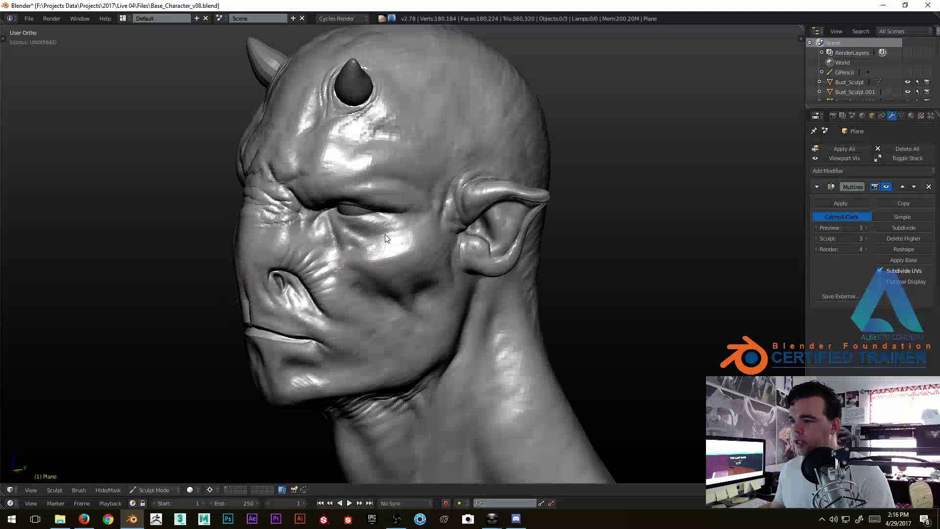
mouse_move(390, 257)
middle_down()
mouse_move(395, 230)
mouse_move(416, 231)
mouse_move(315, 325)
middle_up()
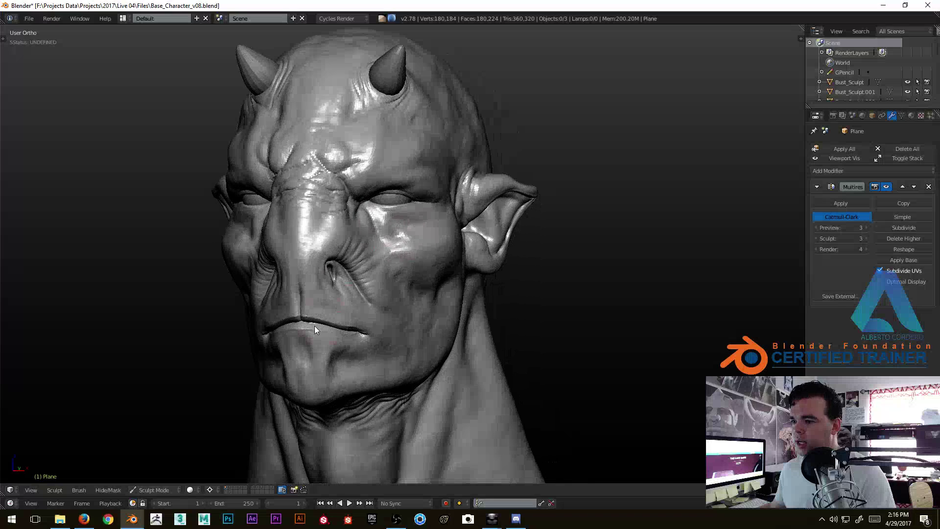
middle_drag(380, 270, 414, 266)
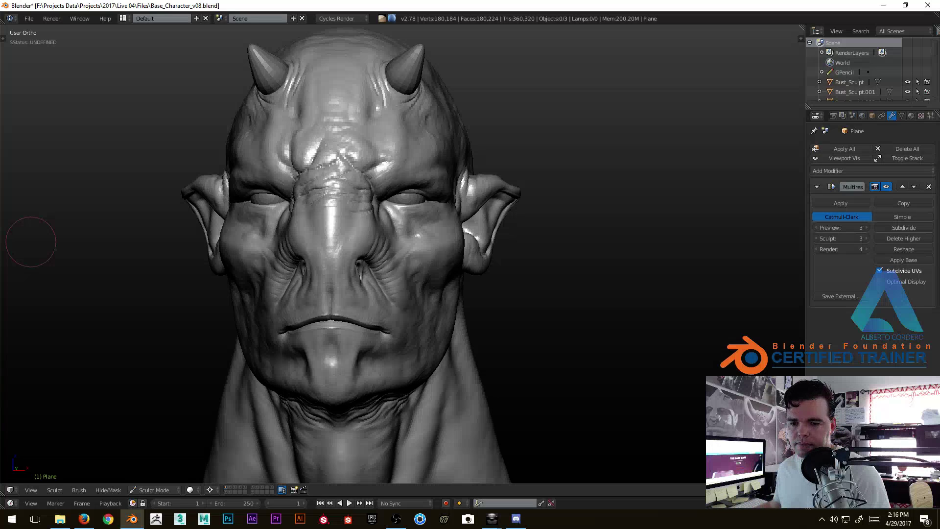
mouse_move(443, 99)
middle_down()
mouse_move(406, 108)
mouse_move(412, 92)
middle_up()
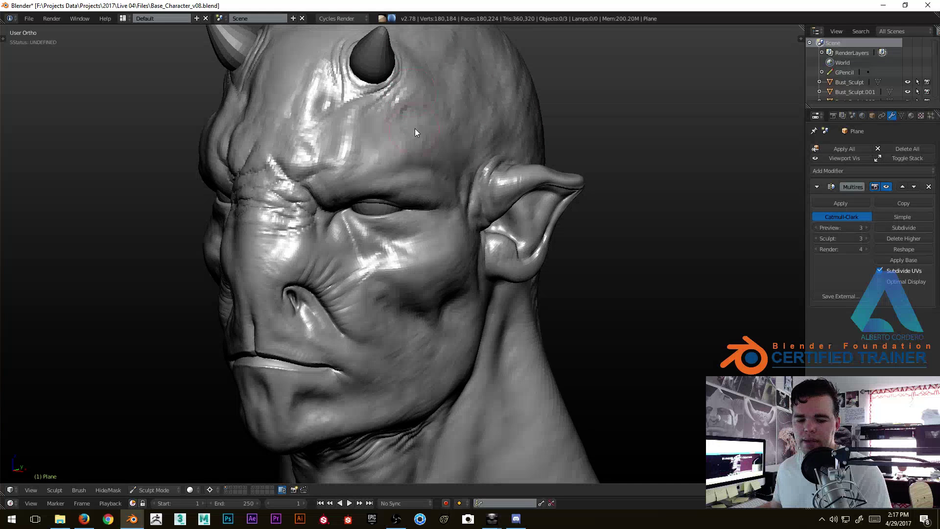
scroll(426, 124, up, 3)
mouse_move(416, 134)
middle_down()
mouse_move(372, 181)
mouse_move(479, 143)
mouse_move(483, 114)
mouse_move(560, 130)
mouse_move(547, 122)
middle_up()
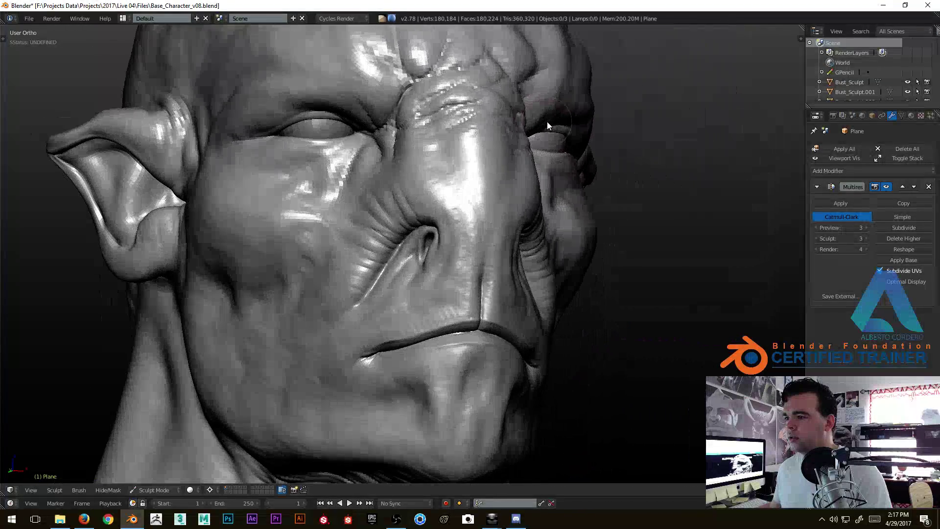
middle_drag(427, 125, 353, 136)
mouse_move(410, 320)
middle_down()
mouse_move(436, 234)
mouse_move(412, 262)
mouse_move(356, 228)
middle_up()
Lasso-mask the face region from the right orthographic view, extending the mask over the forehead.
key(KP_3)
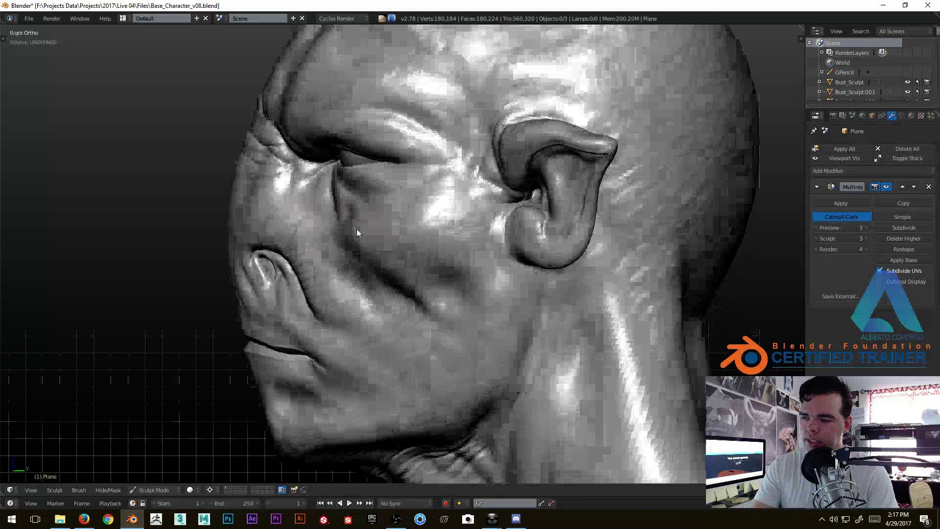
shift+middle_drag(296, 80, 307, 113)
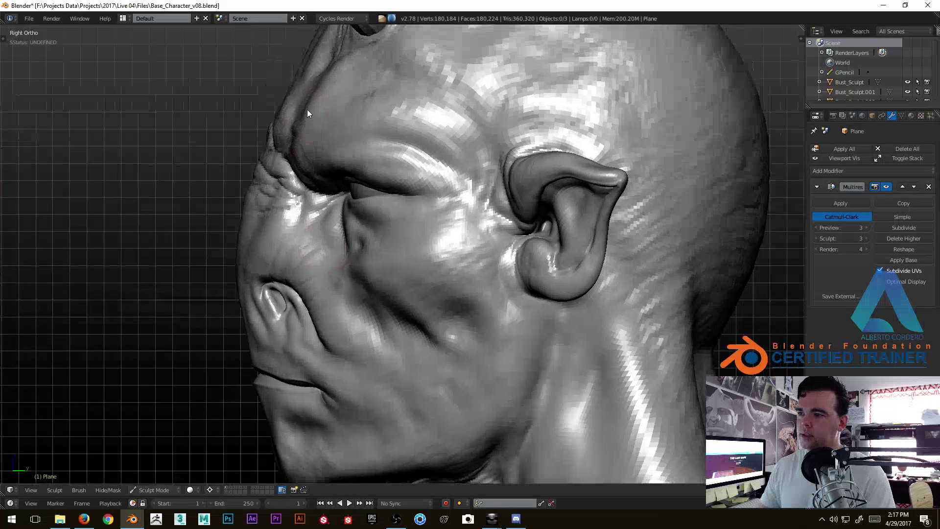
mouse_move(287, 70)
ctrl+shift+mouse_down()
mouse_move(412, 114)
mouse_move(472, 191)
mouse_move(492, 337)
mouse_move(442, 470)
mouse_move(281, 482)
mouse_move(157, 383)
mouse_move(176, 220)
ctrl+shift+mouse_up()
mouse_move(175, 220)
middle_down()
mouse_move(322, 262)
mouse_move(404, 238)
mouse_move(403, 288)
mouse_move(521, 280)
mouse_move(343, 306)
mouse_move(351, 277)
mouse_move(330, 249)
mouse_move(321, 245)
mouse_move(300, 268)
middle_up()
key(KP_3)
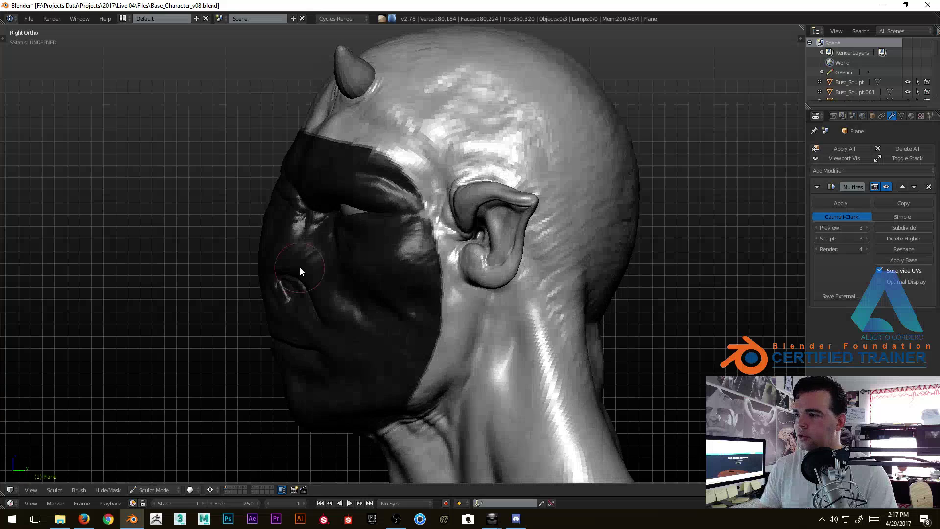
Invert the face mask and hide the masked skull, ears and neck to isolate the face.
middle_drag(404, 101, 403, 196)
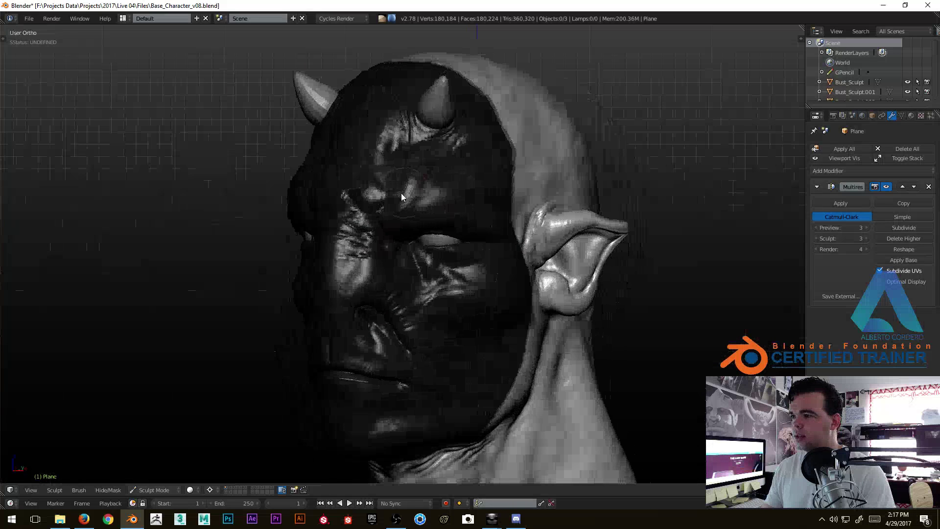
key(ctrl+i)
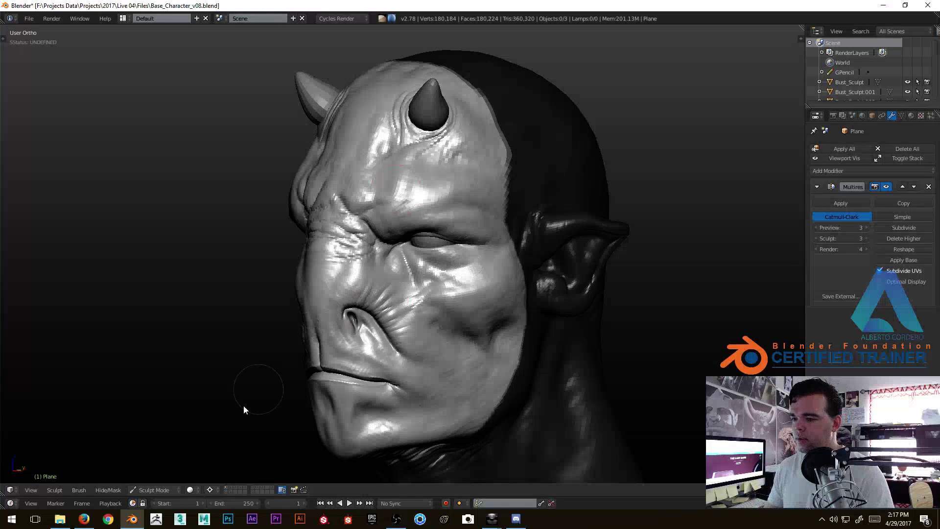
click(113, 489)
click(126, 450)
Inspect the isolated face from front, three-quarter and side angles, examining the brow, nose, cheeks and mouth.
middle_drag(377, 283, 455, 257)
scroll(439, 214, up, 3)
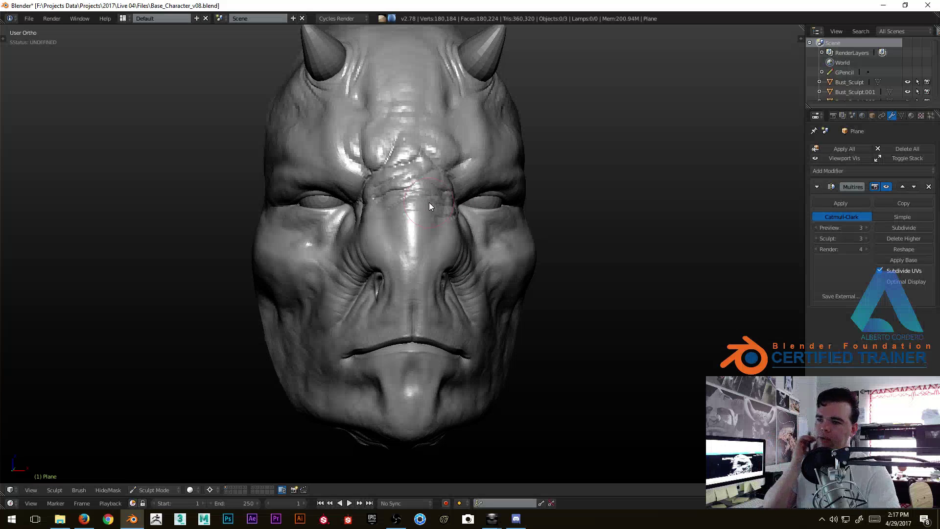
key(KP_1)
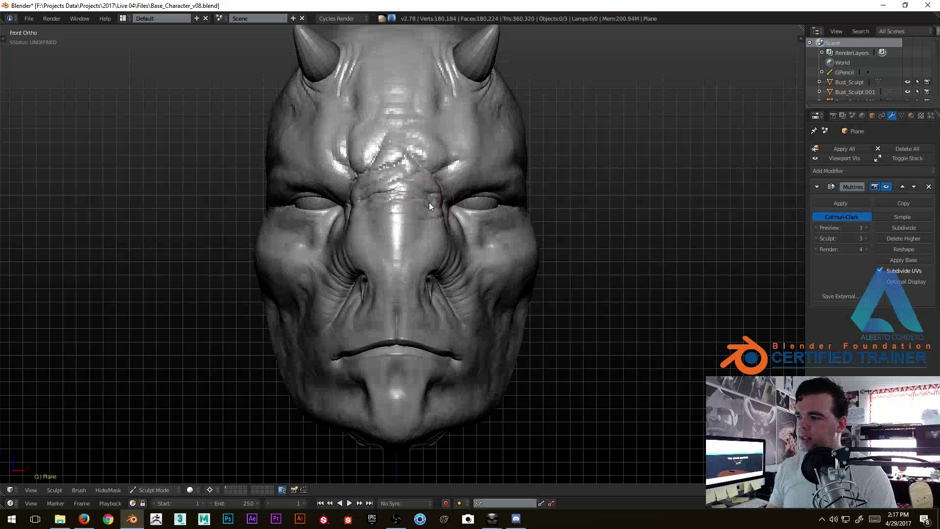
scroll(384, 246, down, 2)
scroll(411, 216, up, 1)
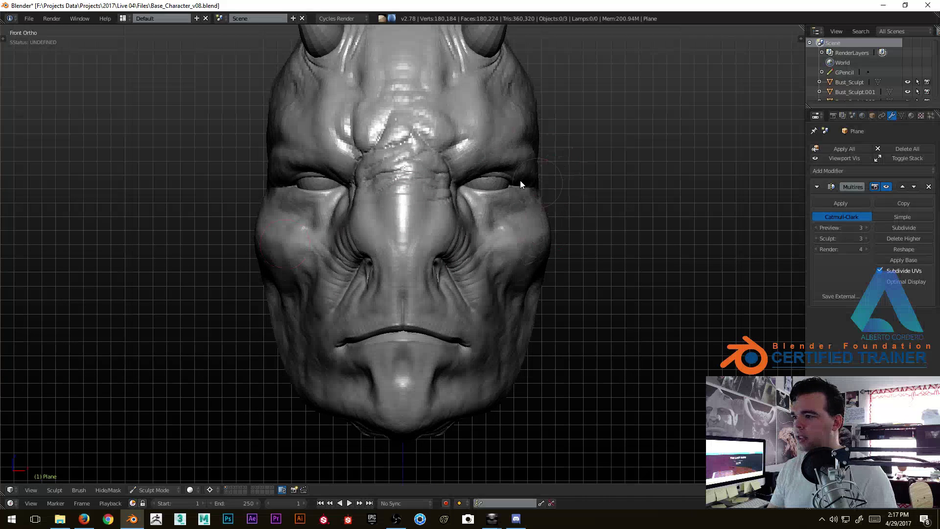
shift+middle_drag(427, 183, 431, 165)
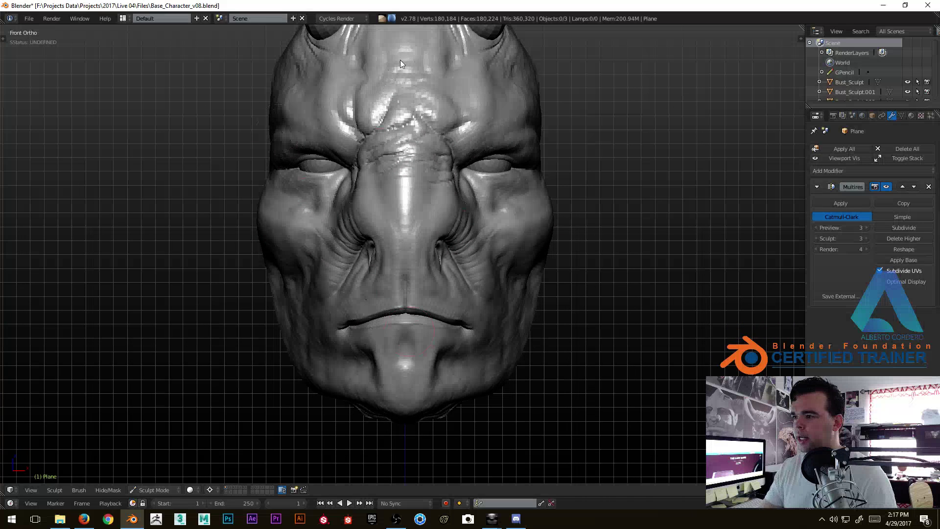
middle_drag(433, 313, 398, 218)
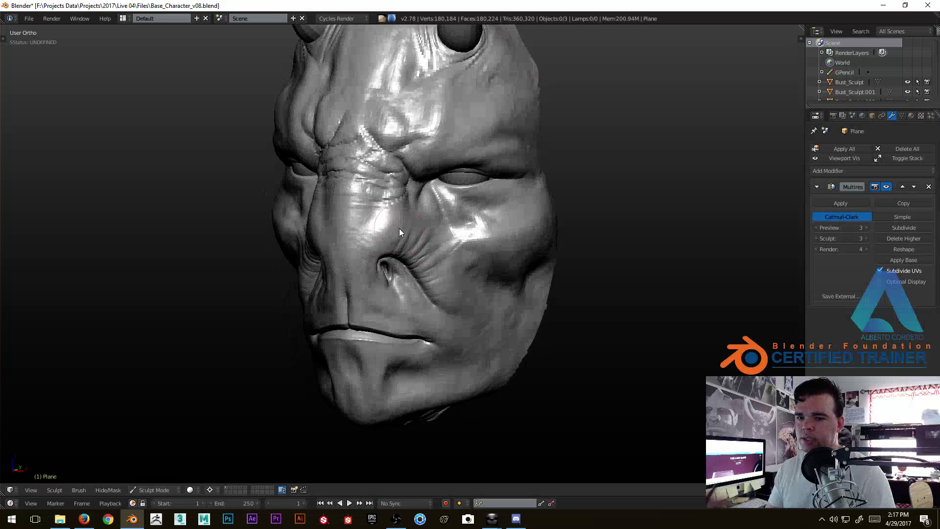
scroll(366, 246, down, 2)
mouse_move(366, 246)
middle_down()
mouse_move(378, 218)
mouse_move(451, 221)
mouse_move(425, 230)
mouse_move(443, 192)
mouse_move(427, 183)
mouse_move(390, 189)
mouse_move(419, 202)
mouse_move(419, 193)
mouse_move(406, 230)
mouse_move(475, 234)
mouse_move(431, 232)
mouse_move(404, 214)
mouse_move(395, 225)
mouse_move(408, 212)
mouse_move(417, 219)
mouse_move(393, 225)
middle_up()
scroll(407, 187, up, 2)
key(KP_5)
key(KP_5)
scroll(410, 207, up, 2)
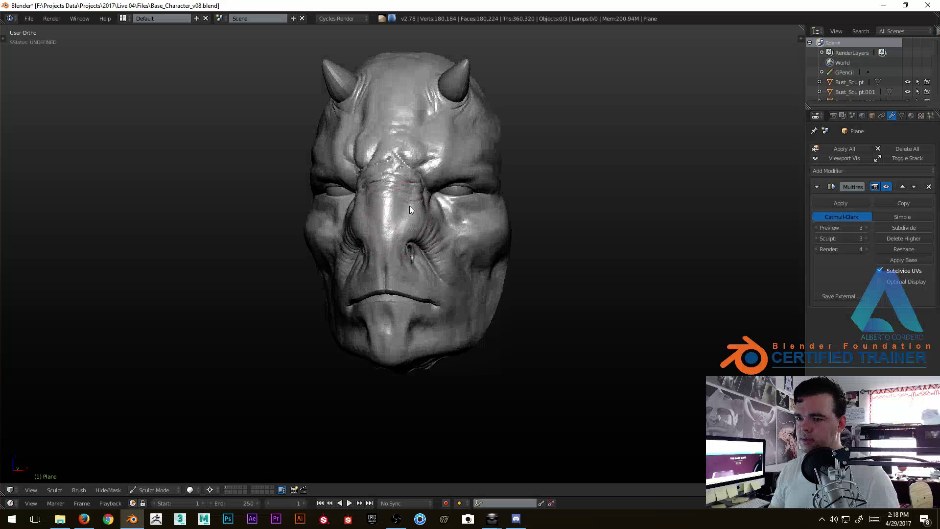
mouse_move(401, 216)
middle_down()
mouse_move(416, 221)
mouse_move(451, 193)
mouse_move(373, 211)
middle_up()
scroll(415, 221, up, 1)
scroll(397, 206, up, 1)
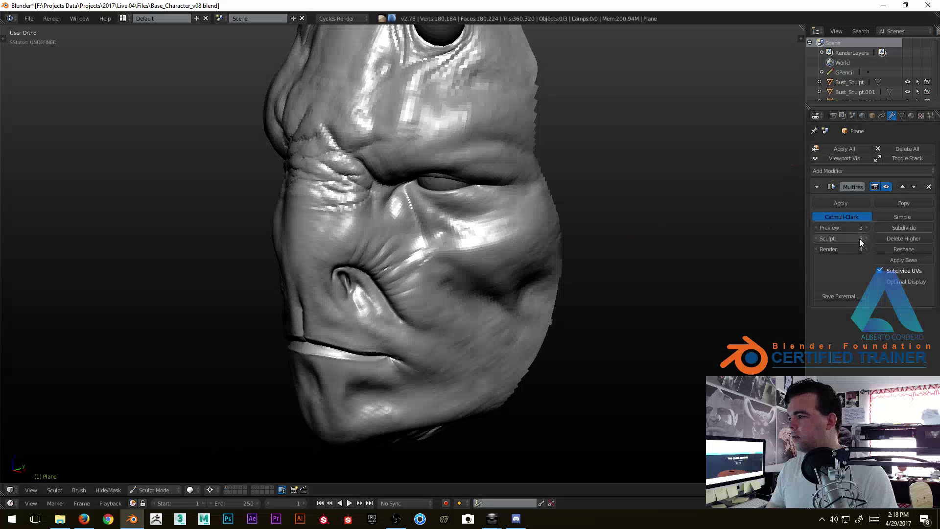
Switch to Object Mode and test the Multires preview at level 4, then return it to level 3.
click(150, 490)
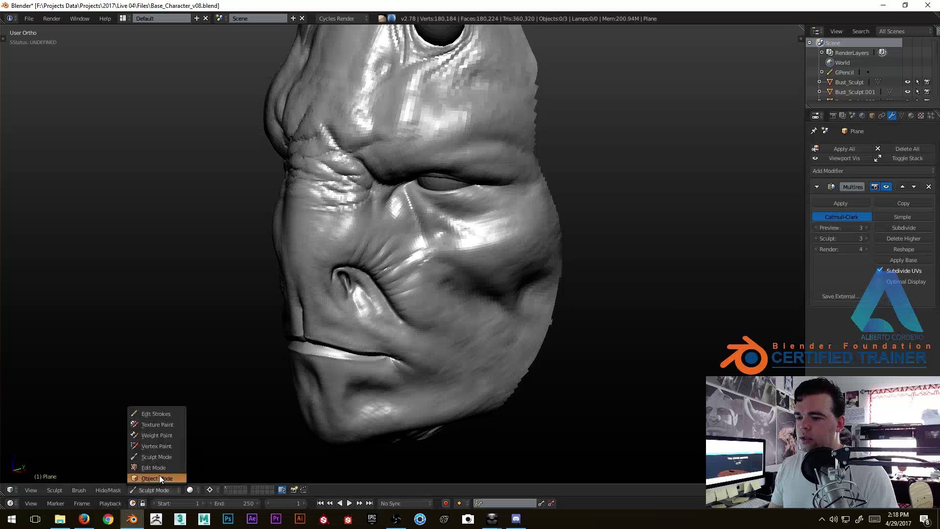
click(161, 473)
scroll(498, 151, down, 3)
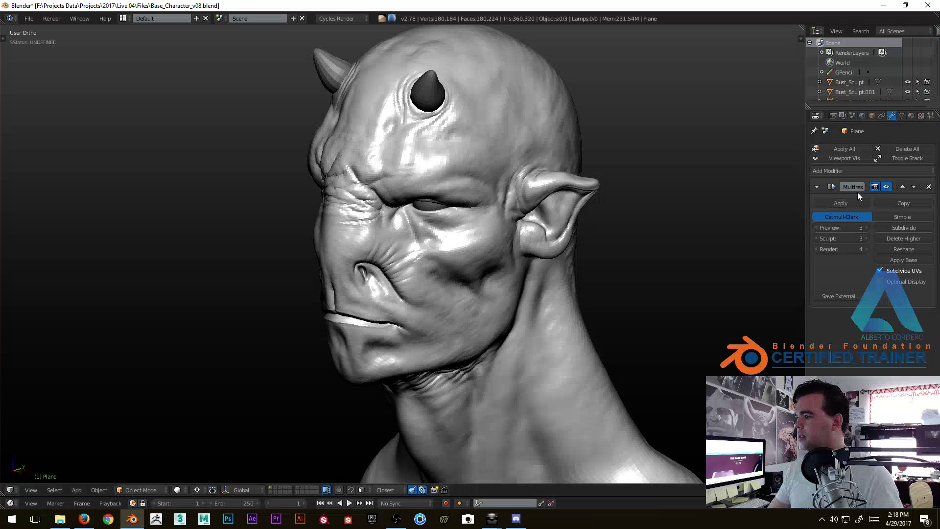
click(867, 228)
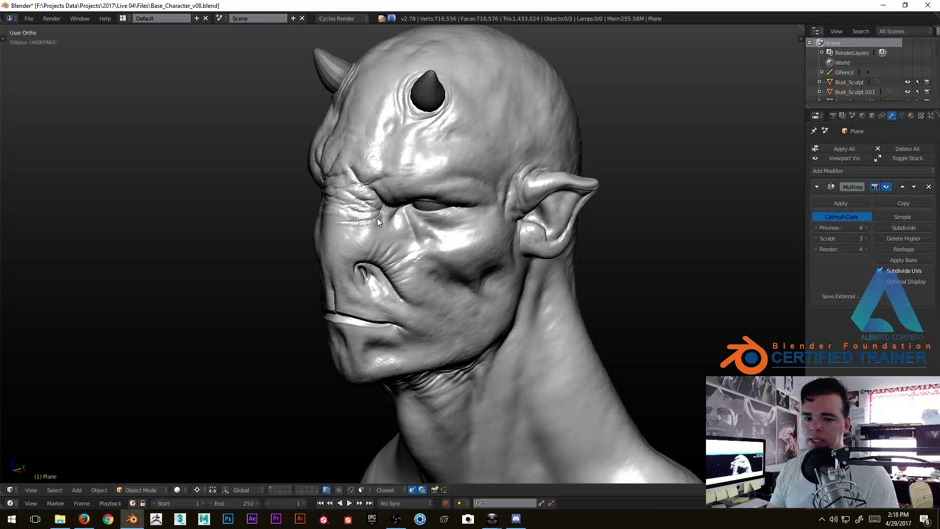
click(816, 227)
mouse_move(341, 268)
middle_down()
mouse_move(445, 251)
mouse_move(406, 169)
mouse_move(400, 225)
mouse_move(373, 225)
mouse_move(455, 257)
mouse_move(409, 194)
mouse_move(386, 199)
mouse_move(412, 170)
mouse_move(386, 151)
mouse_move(395, 143)
middle_up()
Mark the areas above the eye, on the nose and at the mouth with short grease pencil strokes.
key(n)
key(n)
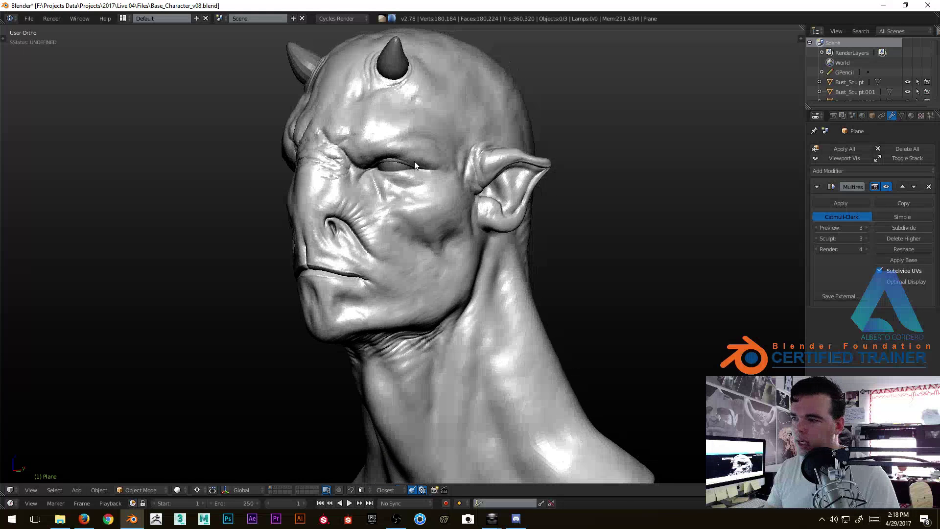
key(d)
drag(411, 154, 422, 149)
mouse_move(386, 171)
middle_down()
mouse_move(416, 173)
mouse_move(382, 180)
middle_up()
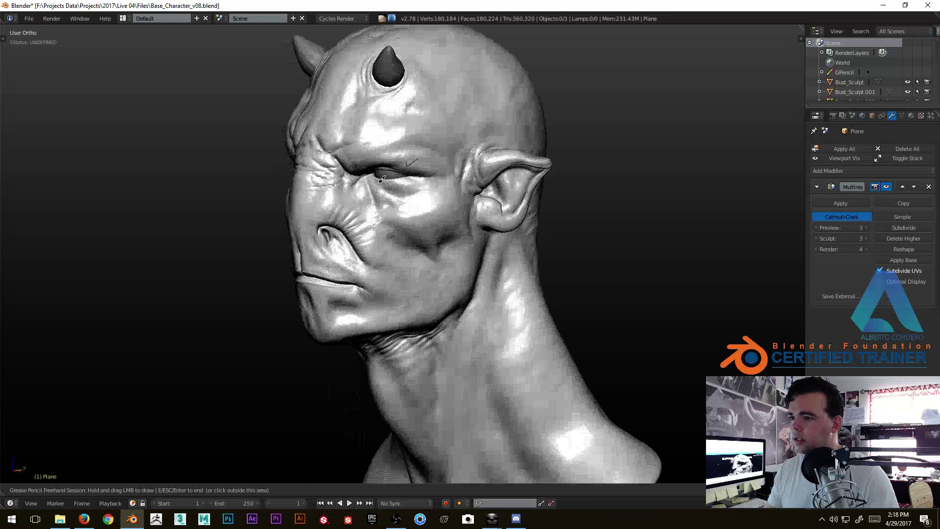
drag(318, 277, 324, 270)
middle_drag(343, 217, 367, 218)
shift+middle_drag(368, 219, 369, 188)
middle_drag(530, 128, 452, 154)
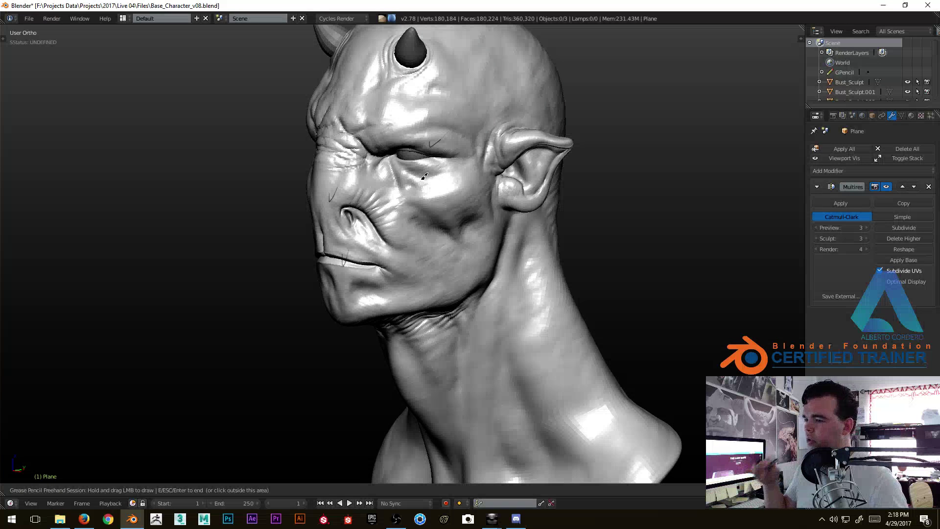
Erase the grease pencil marks from the eye, nose and mouth and end the drawing session.
drag(419, 139, 431, 146)
right_drag(352, 185, 342, 190)
mouse_move(337, 191)
right_down()
mouse_move(329, 203)
mouse_move(355, 264)
right_up()
mouse_move(343, 240)
middle_down()
mouse_move(371, 232)
mouse_move(371, 179)
mouse_move(351, 154)
mouse_move(384, 147)
mouse_move(368, 159)
middle_up()
key(Escape)
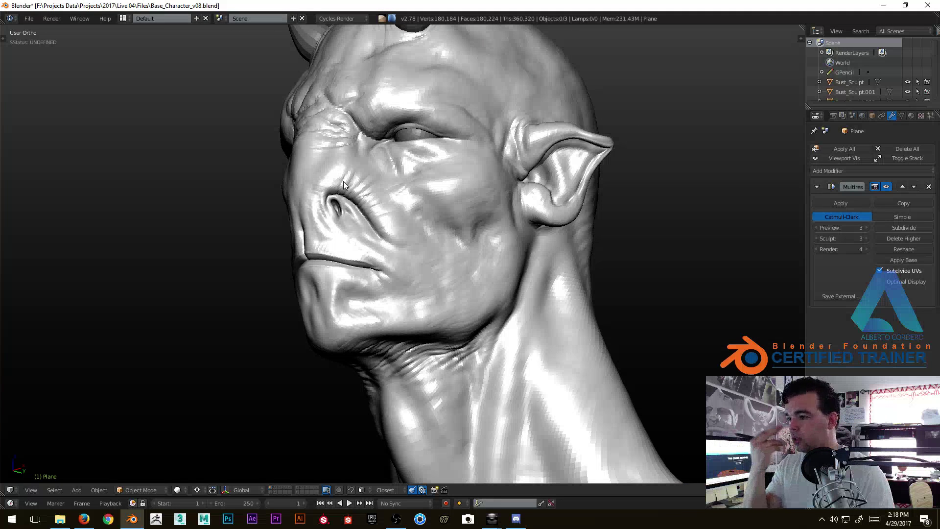
Return to Sculpt Mode and set the Multires sculpt level to 4.
mouse_move(343, 181)
middle_down()
mouse_move(390, 269)
mouse_move(378, 195)
mouse_move(366, 239)
mouse_move(380, 196)
mouse_move(373, 216)
mouse_move(377, 209)
middle_up()
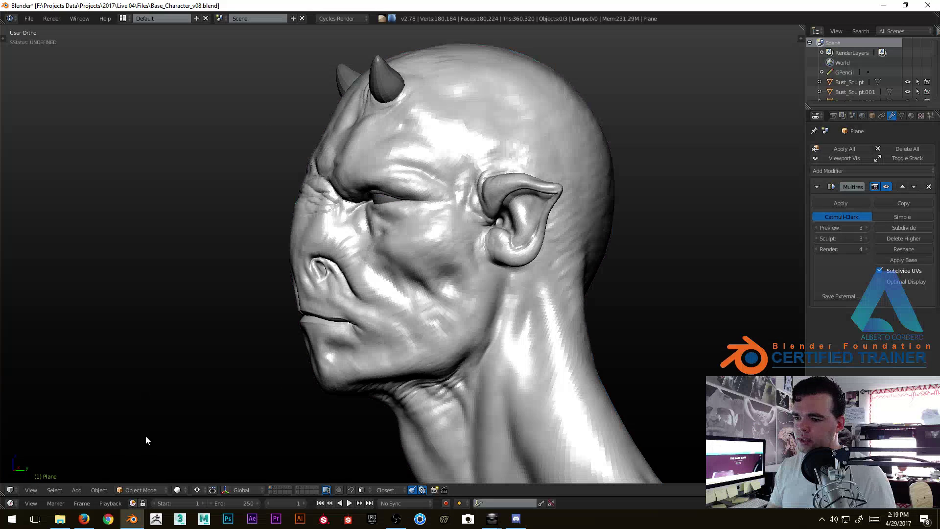
click(143, 490)
key(Return)
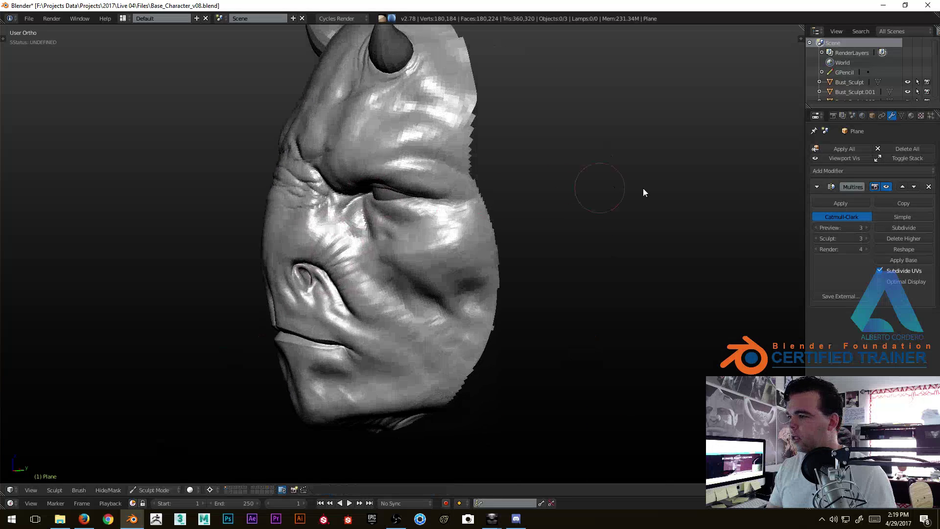
click(866, 238)
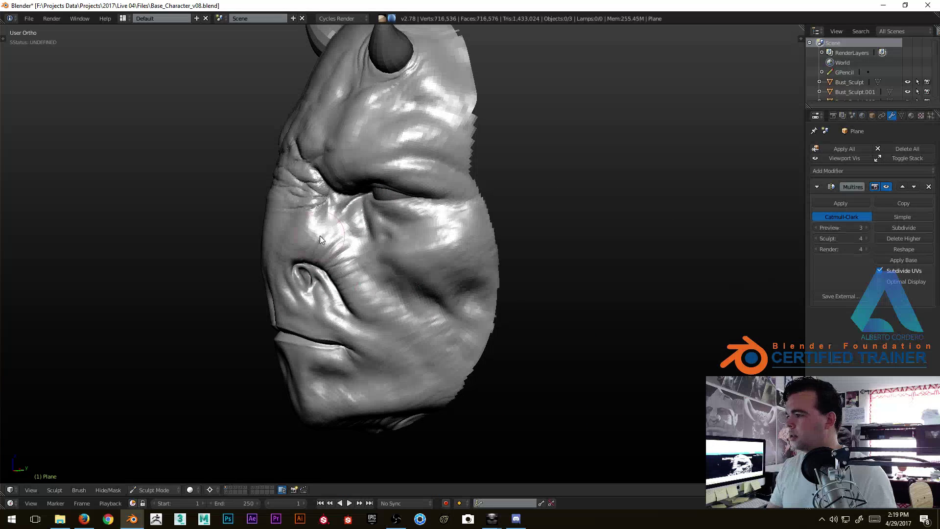
Sculpt fine skin detail into the inner corner of the eye beside the nose bridge.
mouse_move(319, 237)
middle_down()
mouse_move(446, 220)
mouse_move(383, 234)
middle_up()
scroll(457, 141, up, 6)
mouse_move(457, 141)
middle_down()
mouse_move(435, 252)
mouse_move(371, 198)
mouse_move(356, 171)
mouse_move(325, 252)
middle_up()
scroll(303, 230, up, 3)
mouse_move(287, 210)
middle_down()
mouse_move(338, 210)
mouse_move(291, 185)
mouse_move(346, 207)
middle_up()
scroll(291, 184, up, 2)
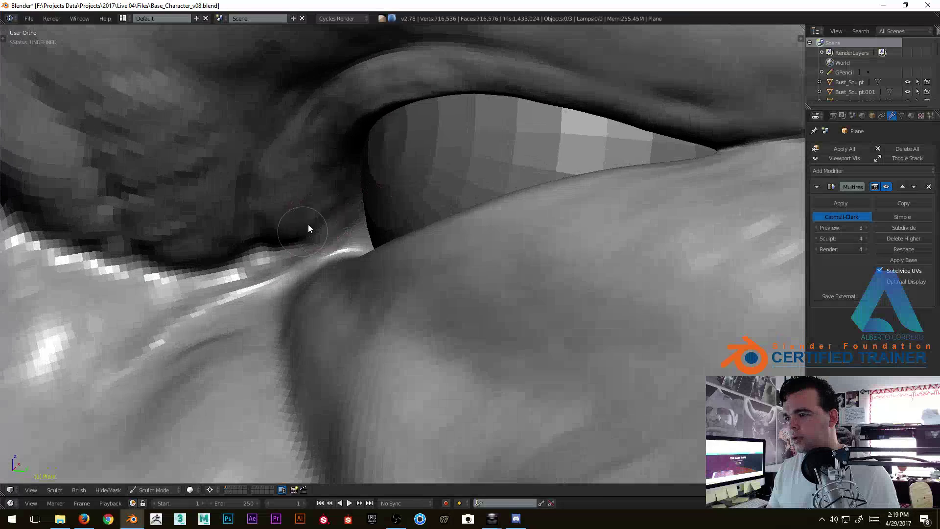
mouse_move(334, 231)
middle_down()
mouse_move(357, 235)
mouse_move(313, 182)
middle_up()
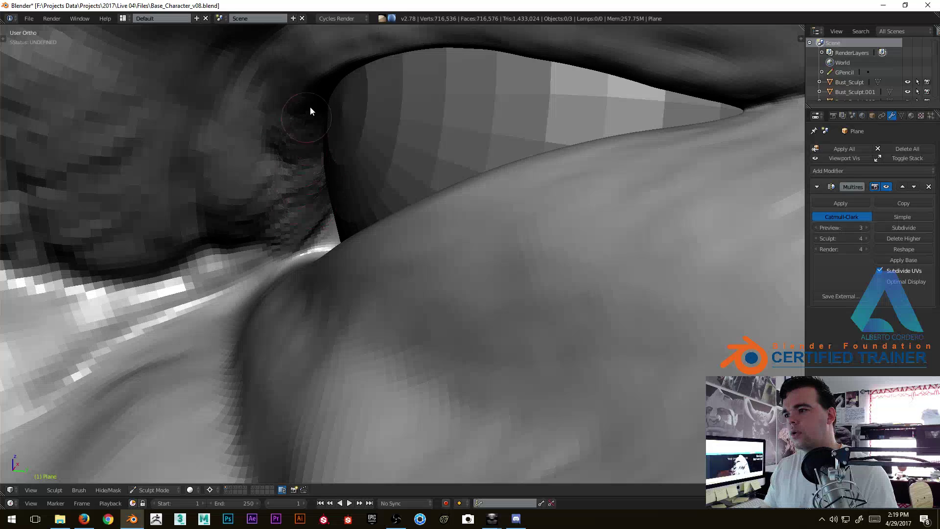
mouse_move(305, 195)
middle_down()
mouse_move(439, 188)
mouse_move(386, 227)
mouse_move(343, 210)
mouse_move(306, 286)
mouse_move(287, 283)
middle_up()
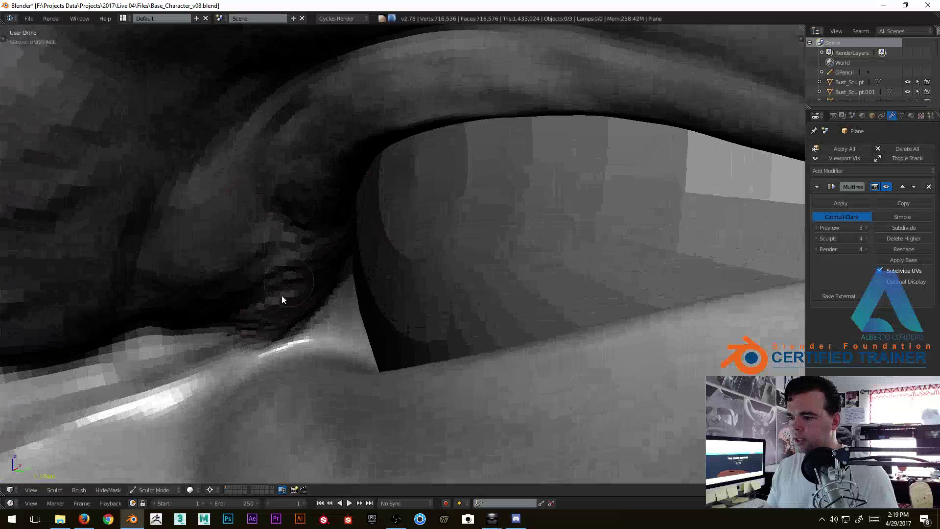
mouse_move(268, 332)
middle_down()
mouse_move(307, 308)
mouse_move(274, 293)
middle_up()
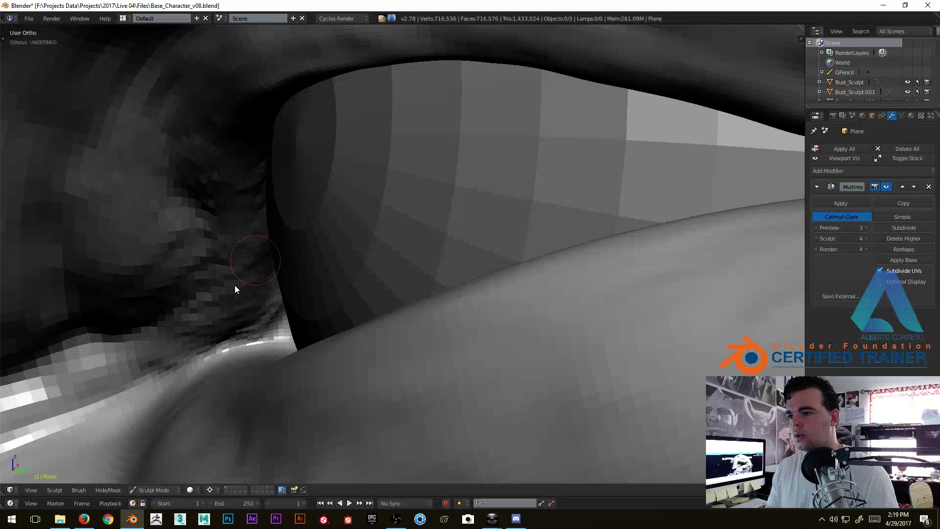
scroll(234, 285, down, 8)
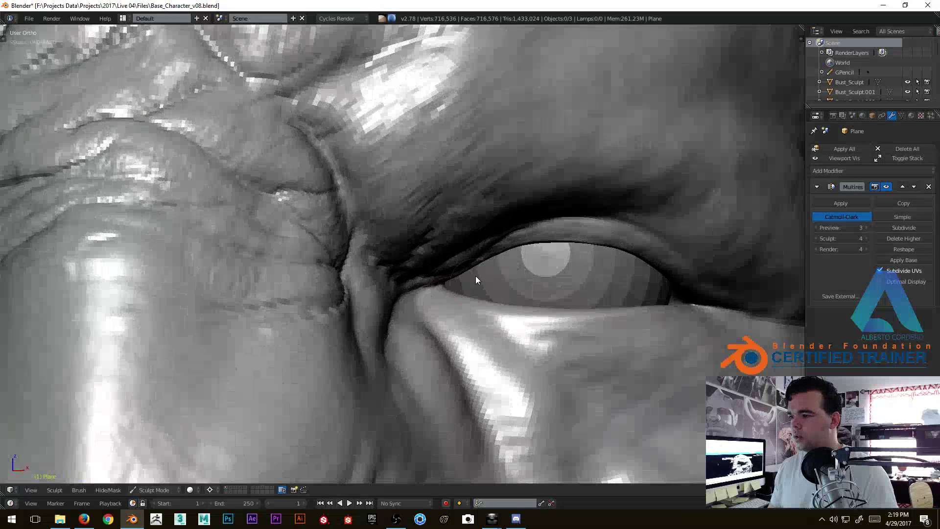
Sculpt fine creases along the upper eyelid rim from the inner part of the eye toward its outer side.
mouse_move(475, 275)
middle_down()
mouse_move(441, 185)
mouse_move(371, 227)
middle_up()
scroll(351, 126, up, 5)
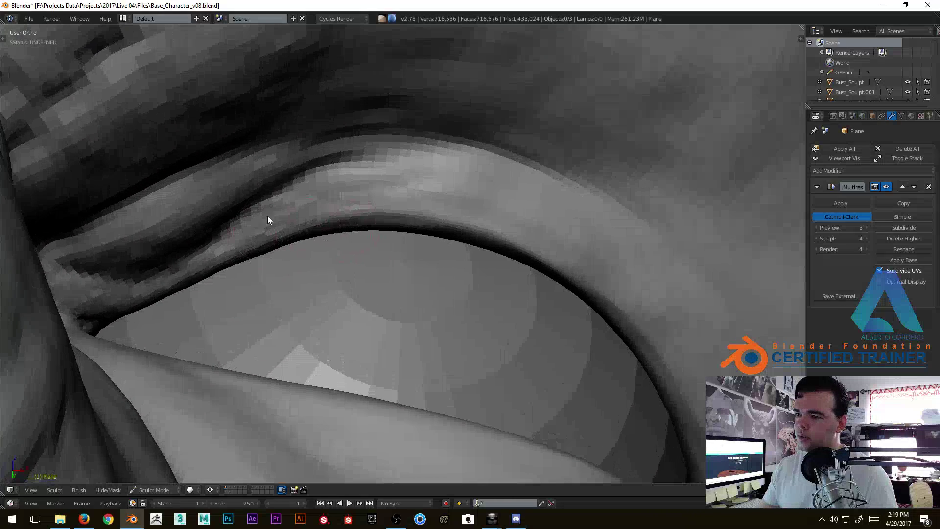
mouse_move(315, 215)
mouse_down()
mouse_move(376, 197)
mouse_move(445, 200)
mouse_up()
middle_drag(503, 213, 348, 258)
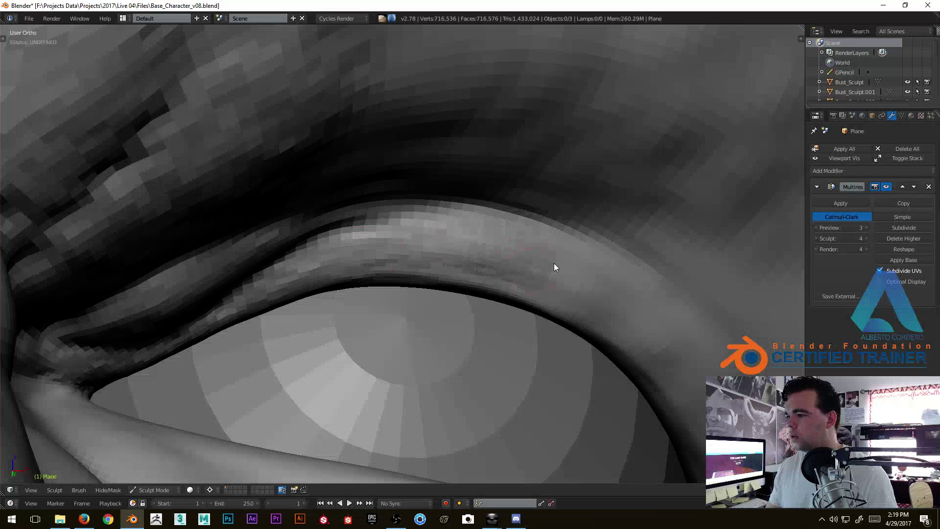
middle_drag(548, 265, 442, 184)
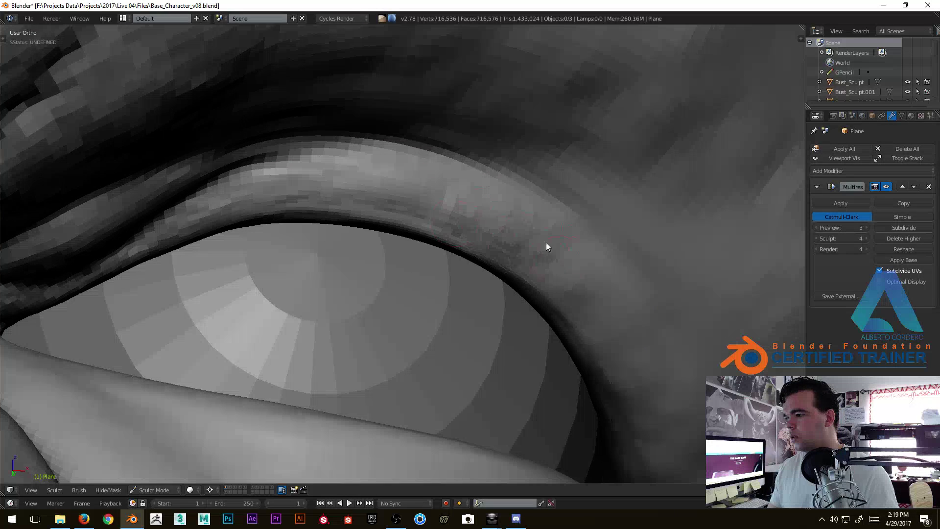
middle_drag(552, 254, 495, 168)
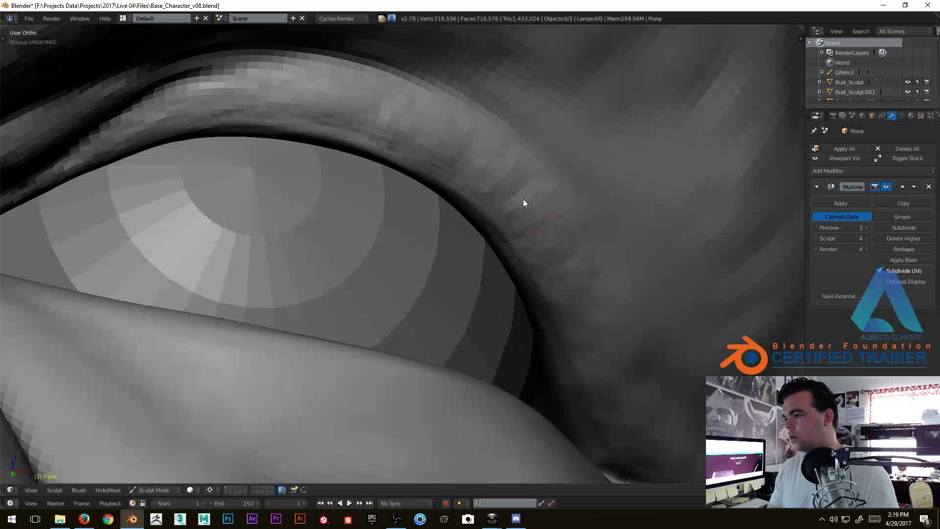
middle_drag(576, 295, 451, 152)
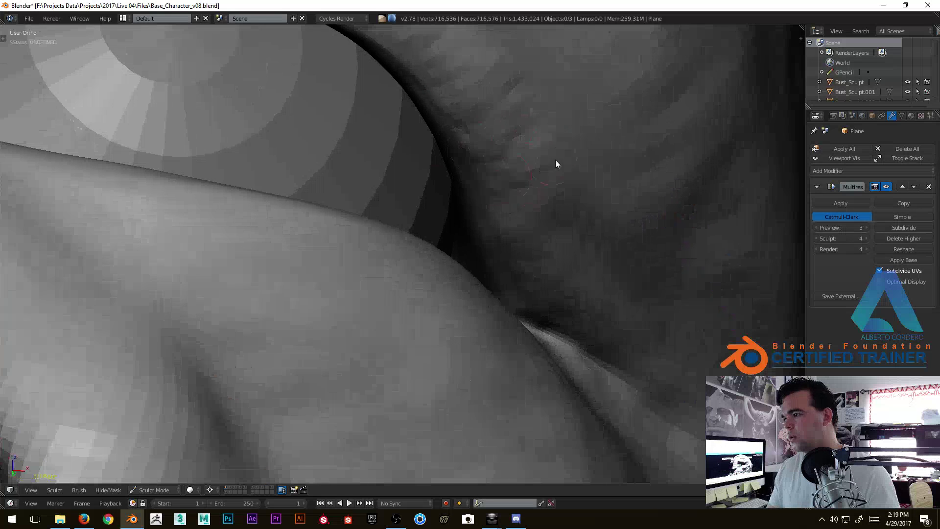
Sculpt small skin creases around the outer corner of the eye, just above where the lids meet.
mouse_move(615, 336)
middle_down()
mouse_move(590, 357)
mouse_move(566, 266)
mouse_move(484, 244)
mouse_move(437, 279)
middle_up()
scroll(437, 279, up, 3)
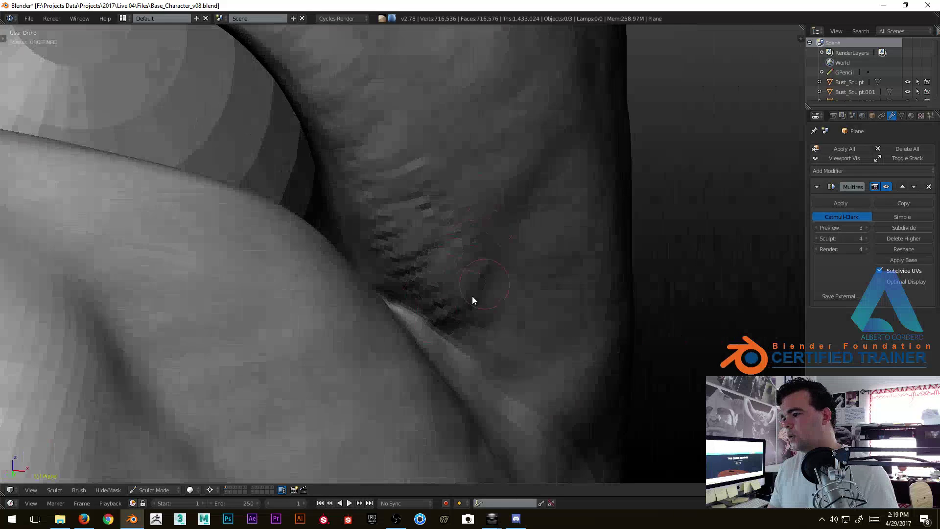
middle_drag(507, 339, 470, 262)
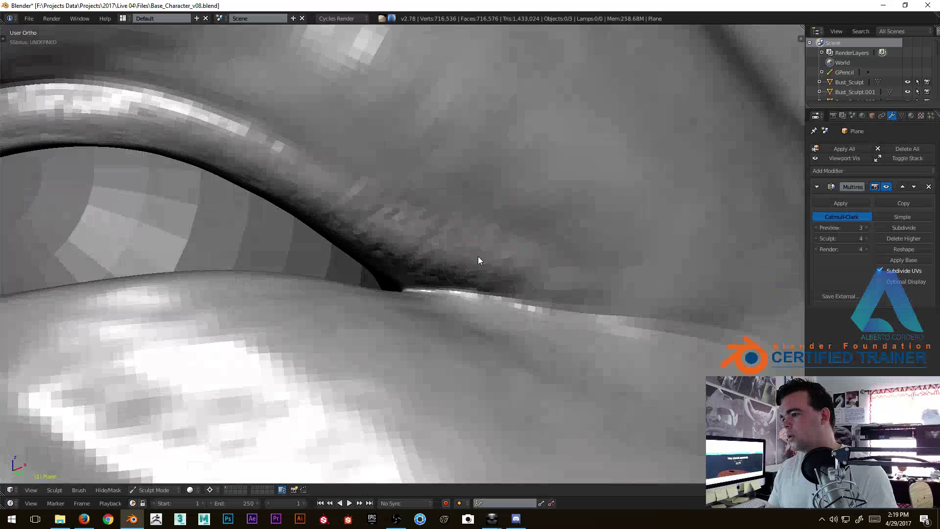
middle_drag(590, 281, 575, 251)
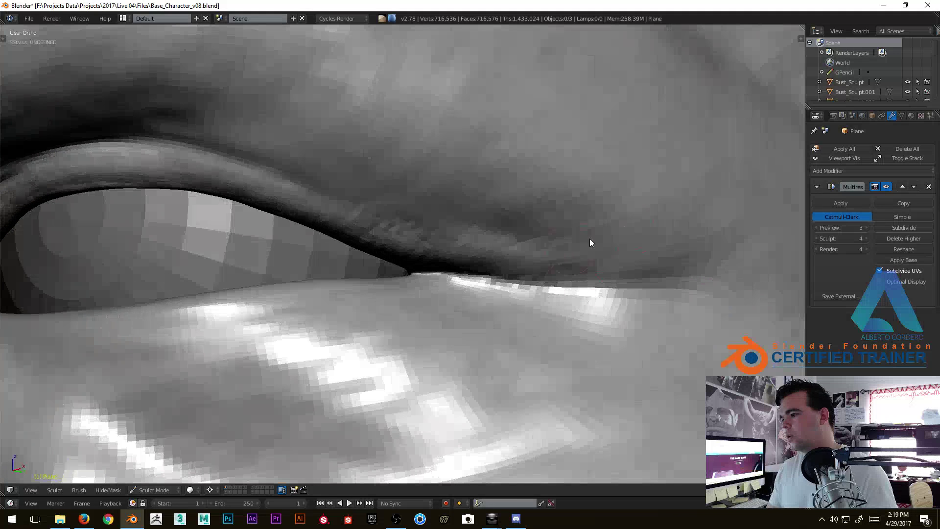
middle_drag(613, 276, 502, 263)
Sculpt short slanted wrinkles across the upper lid fold above the outer eye corner.
mouse_move(282, 154)
mouse_down()
mouse_move(342, 124)
mouse_move(430, 225)
mouse_up()
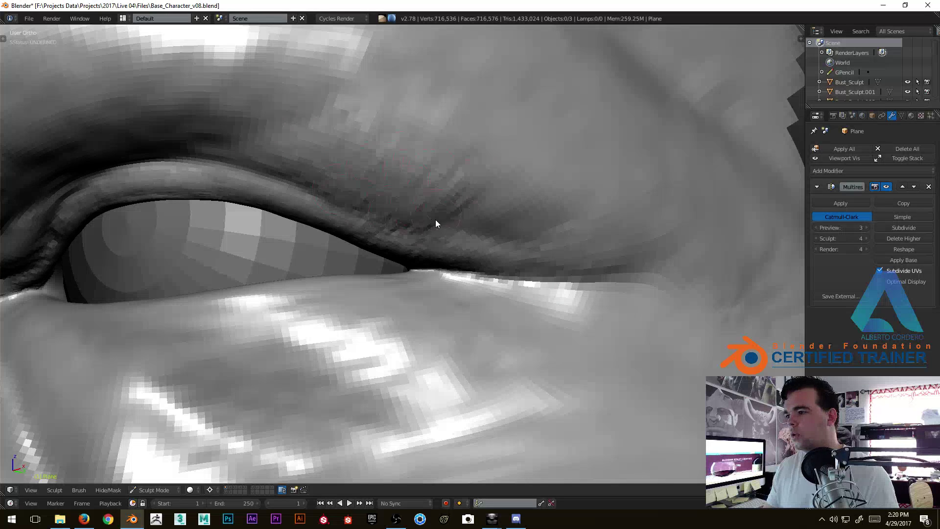
middle_drag(589, 218, 462, 195)
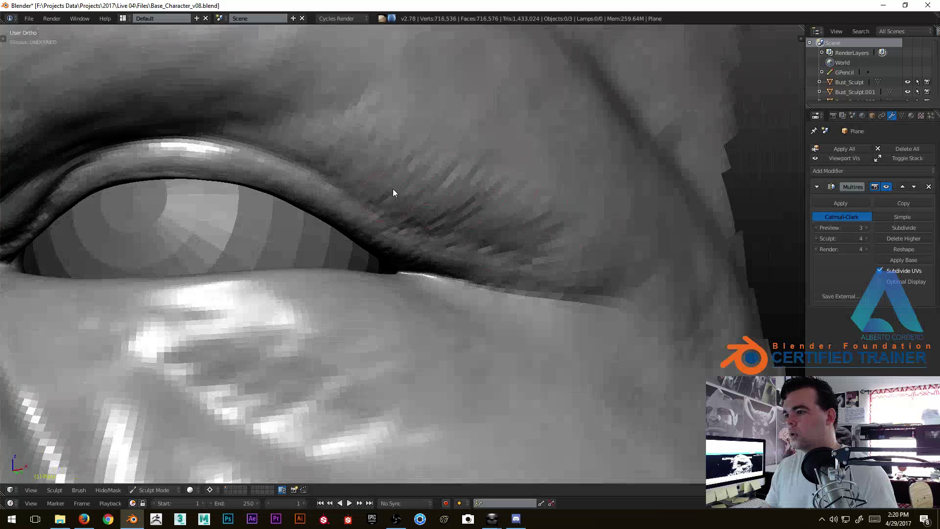
middle_drag(343, 168, 377, 222)
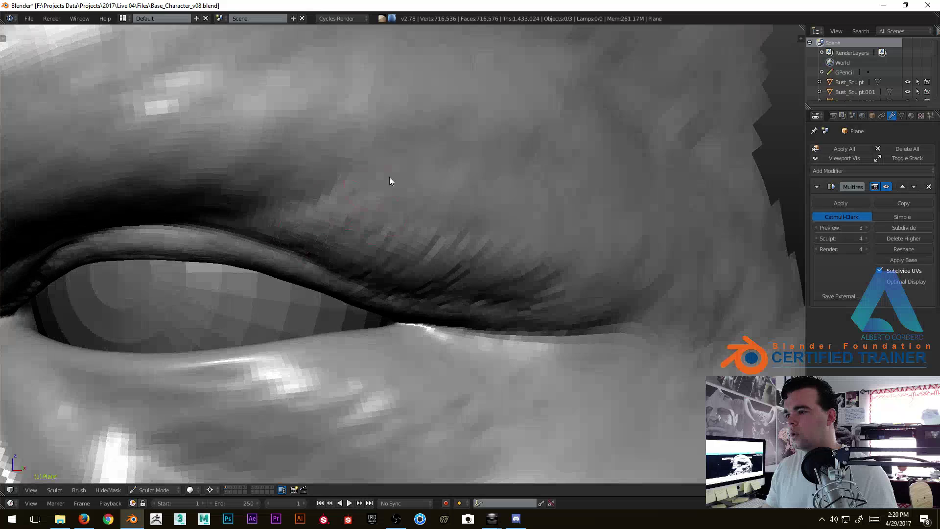
mouse_move(413, 211)
mouse_down()
mouse_move(447, 231)
mouse_move(464, 281)
mouse_move(581, 239)
mouse_move(620, 239)
mouse_up()
middle_drag(620, 239, 430, 297)
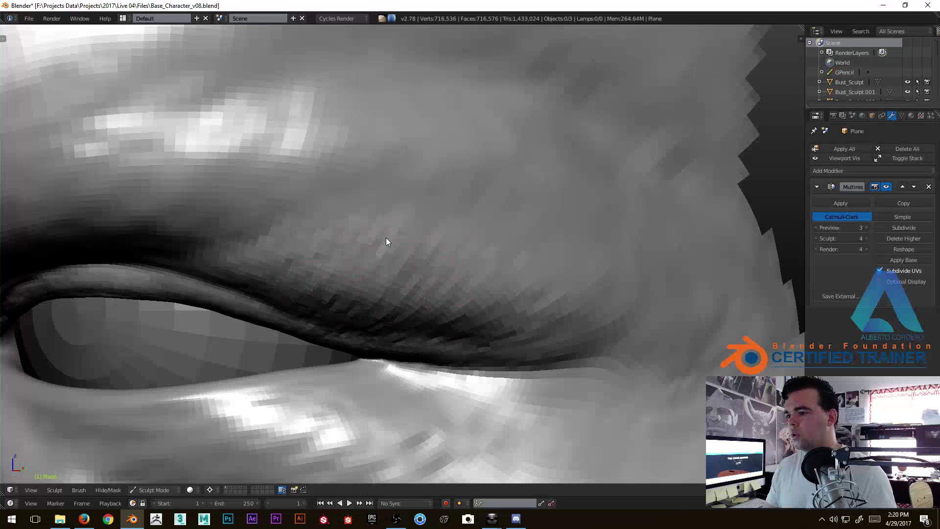
Extend the short slanted skin texture over the outer lid fold toward the temple and back over the eye.
middle_drag(562, 298, 478, 284)
drag(478, 284, 617, 293)
mouse_move(617, 294)
middle_down()
mouse_move(683, 348)
mouse_move(618, 304)
middle_up()
mouse_move(618, 299)
mouse_down()
mouse_move(674, 309)
mouse_move(699, 299)
mouse_move(588, 277)
mouse_move(586, 223)
mouse_move(525, 217)
mouse_move(420, 255)
mouse_move(362, 239)
mouse_move(463, 209)
mouse_move(550, 212)
mouse_move(566, 266)
mouse_move(648, 284)
mouse_up()
drag(648, 241, 531, 237)
scroll(531, 237, up, 2)
mouse_move(452, 195)
mouse_down()
mouse_move(353, 229)
mouse_move(318, 205)
mouse_up()
scroll(225, 222, down, 3)
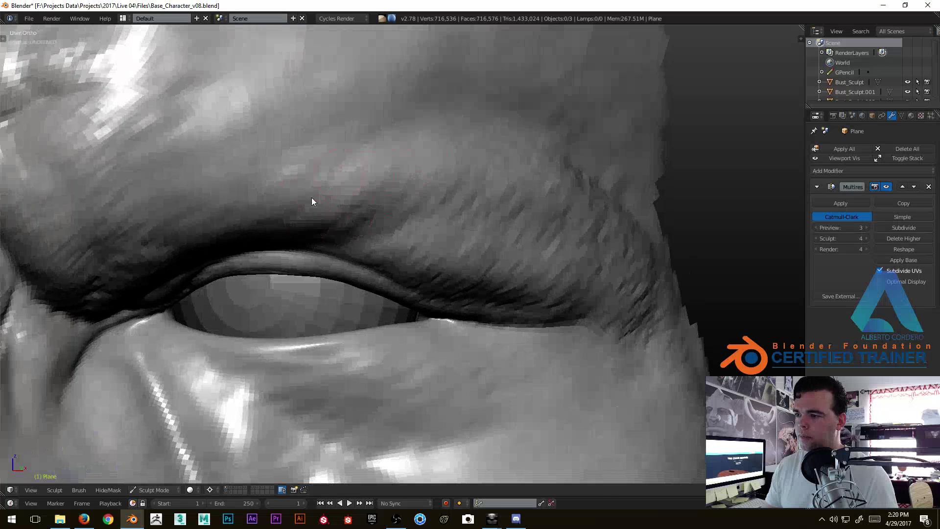
Sculpt fine skin texture into the crease above the eyelid and the lower brow between the nose bridge and outer fold.
middle_drag(158, 211, 291, 153)
middle_drag(308, 205, 296, 169)
middle_drag(363, 169, 440, 159)
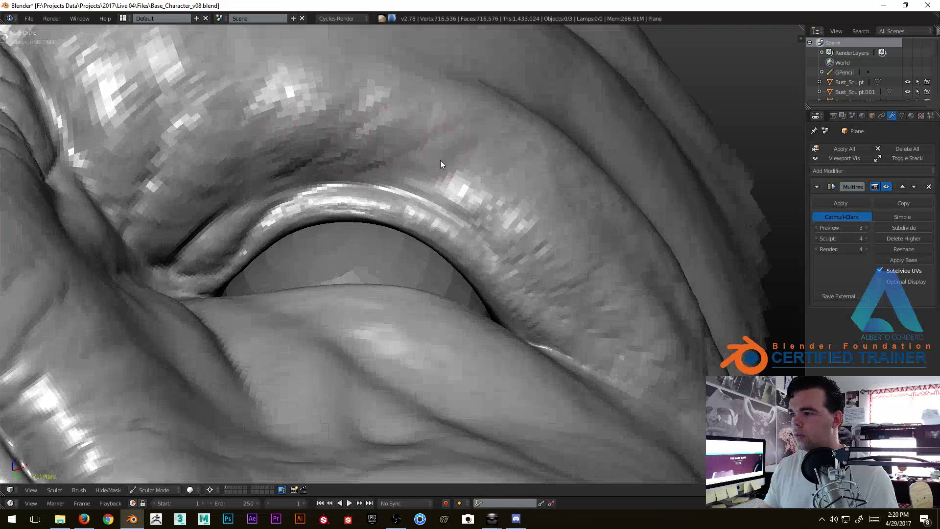
mouse_move(294, 163)
middle_down()
mouse_move(341, 163)
mouse_move(307, 170)
mouse_move(333, 164)
mouse_move(304, 143)
middle_up()
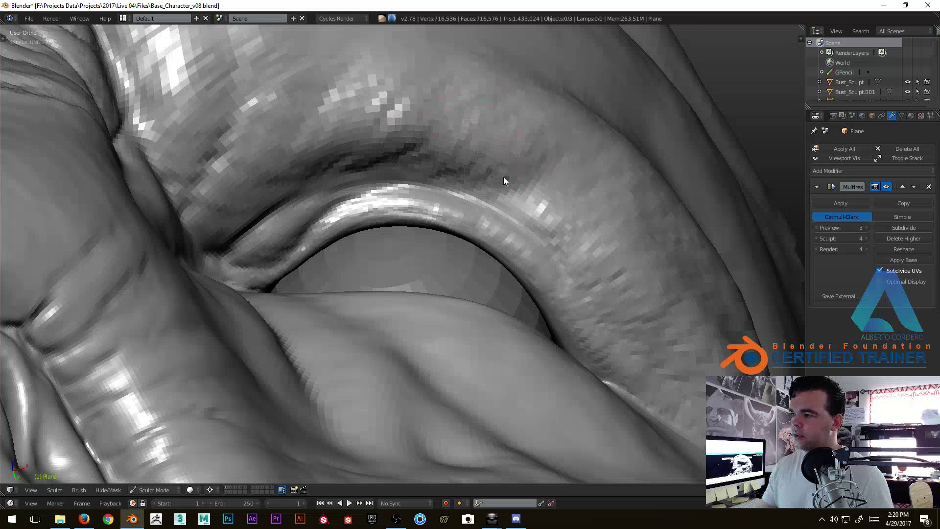
middle_drag(515, 168, 512, 201)
middle_drag(328, 164, 343, 151)
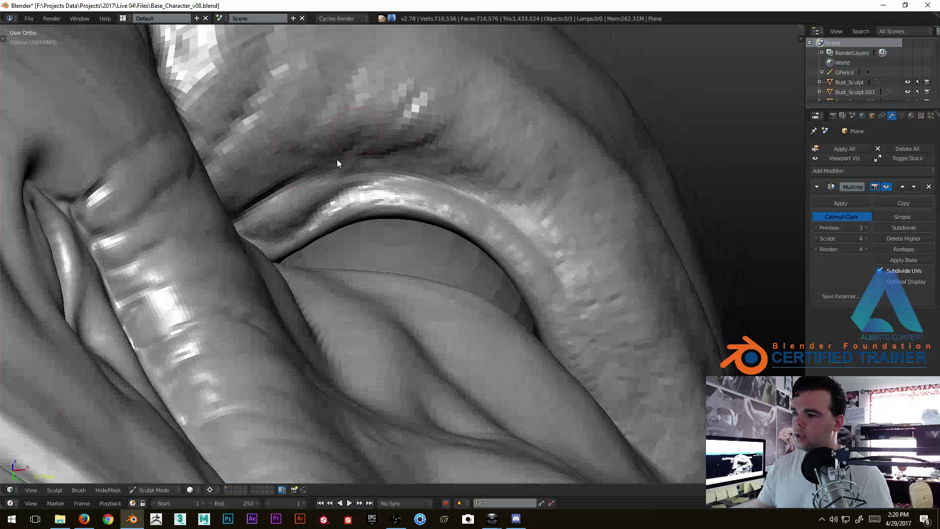
middle_drag(257, 153, 274, 147)
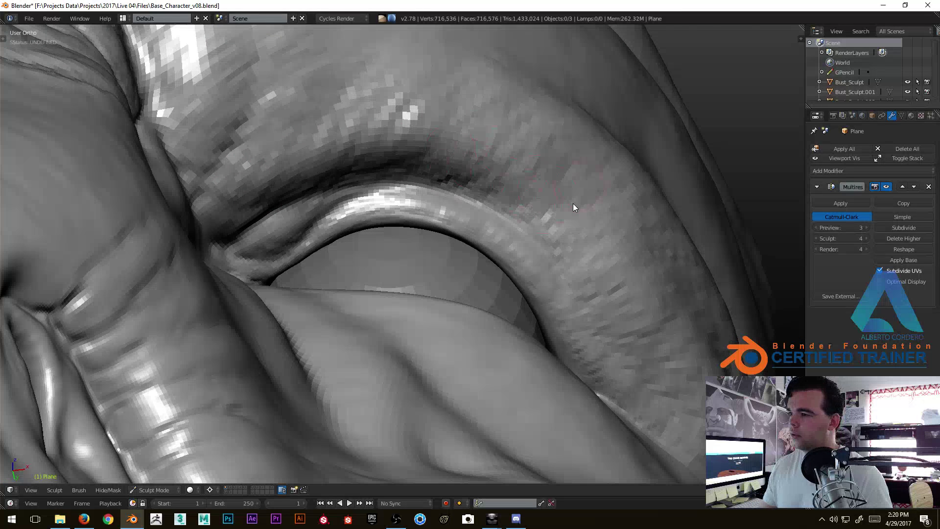
middle_drag(576, 196, 499, 185)
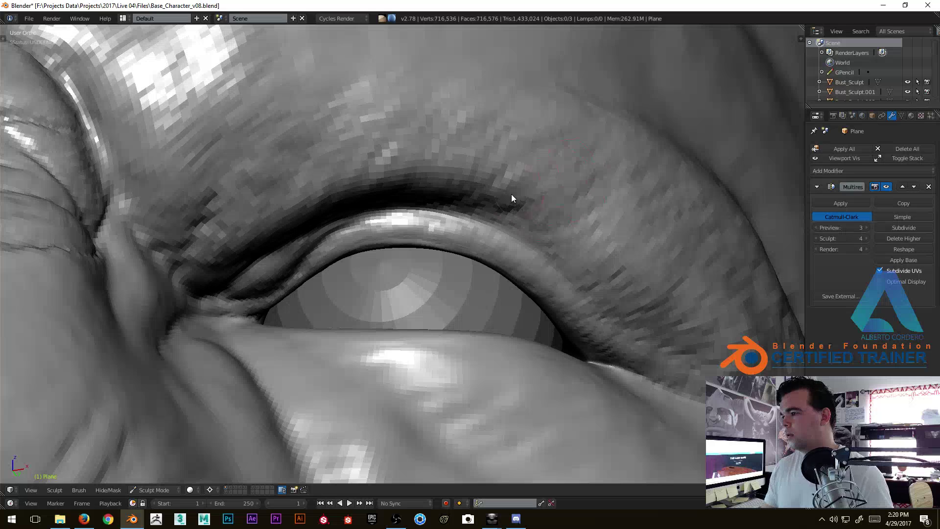
mouse_move(589, 227)
middle_down()
mouse_move(611, 257)
mouse_move(541, 248)
middle_up()
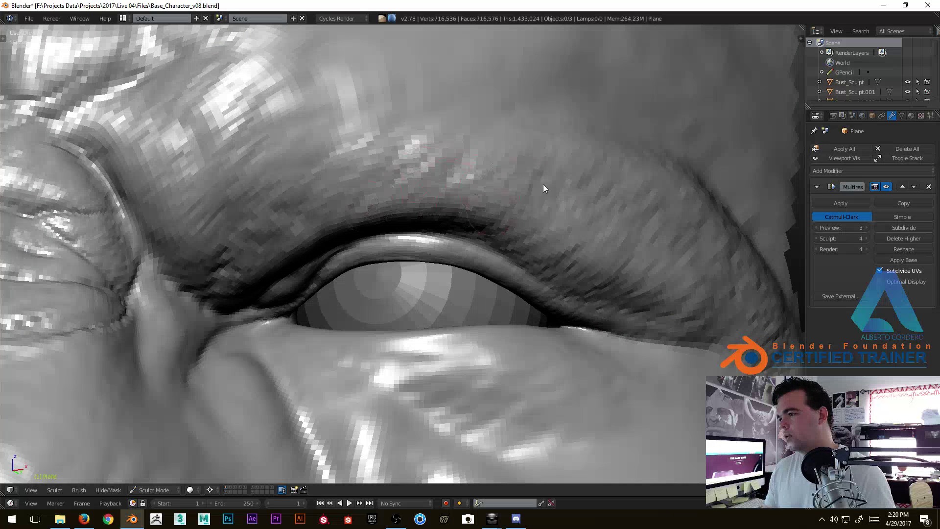
Sculpt fine skin creases into the hollow where the outer lid fold meets the brow.
scroll(579, 269, down, 5)
mouse_move(579, 268)
middle_down()
mouse_move(530, 319)
mouse_move(416, 297)
mouse_move(463, 285)
middle_up()
scroll(463, 285, up, 5)
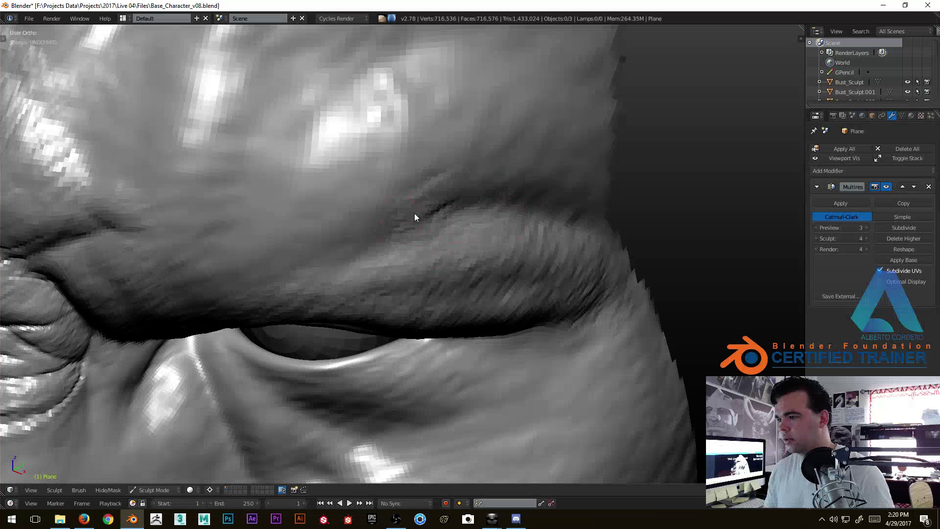
mouse_move(428, 245)
middle_down()
mouse_move(432, 259)
mouse_move(447, 245)
middle_up()
mouse_move(469, 124)
middle_down()
mouse_move(404, 224)
mouse_move(451, 210)
mouse_move(434, 142)
middle_up()
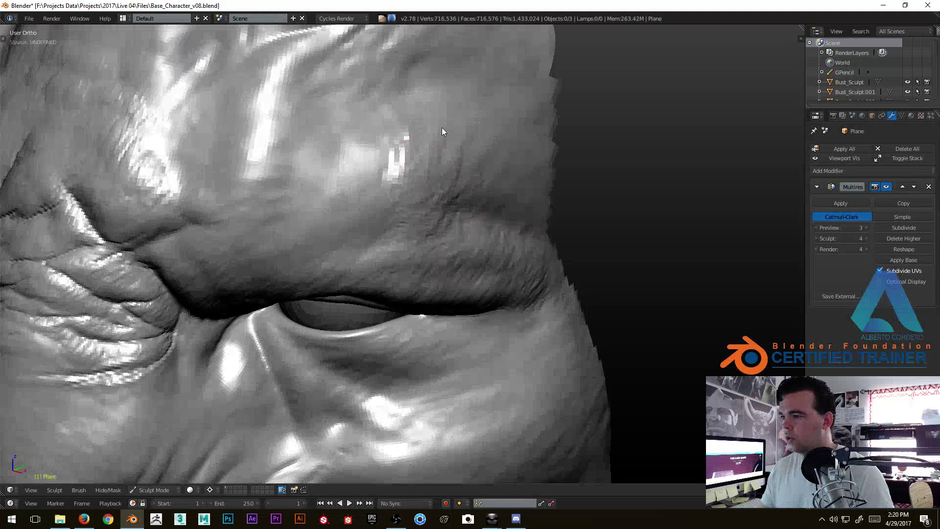
mouse_move(423, 257)
middle_down()
mouse_move(457, 271)
mouse_move(462, 214)
middle_up()
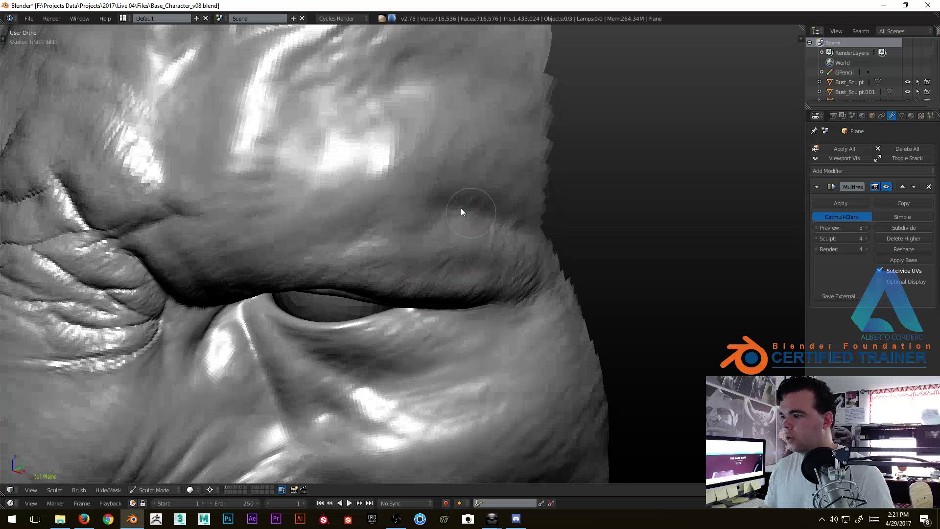
Sculpt diagonal skin creases across the brow ridge between the horn opening and the eye.
mouse_move(448, 131)
middle_down()
mouse_move(420, 153)
mouse_move(413, 200)
mouse_move(389, 212)
mouse_move(387, 160)
middle_up()
mouse_move(386, 157)
mouse_down()
mouse_move(376, 112)
mouse_move(382, 75)
mouse_up()
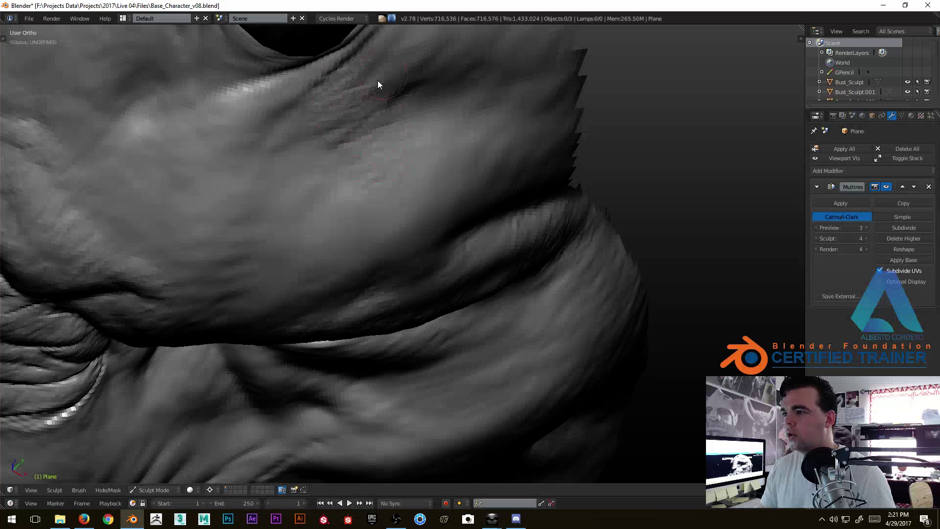
mouse_move(352, 142)
mouse_down()
mouse_move(293, 294)
mouse_move(388, 120)
mouse_move(296, 212)
mouse_up()
drag(402, 78, 316, 130)
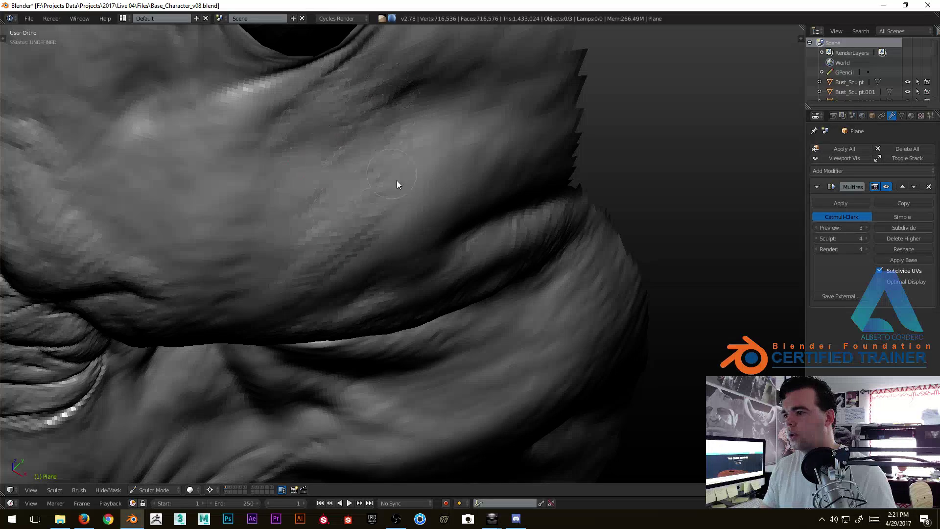
Resize the sculpt brush and carve sharper slanted wrinkles into the skin above the eye and on the outer lid fold.
scroll(399, 232, down, 4)
mouse_move(398, 232)
middle_down()
mouse_move(405, 180)
mouse_move(416, 178)
middle_up()
scroll(414, 162, up, 3)
scroll(413, 162, up, 2)
key(f)
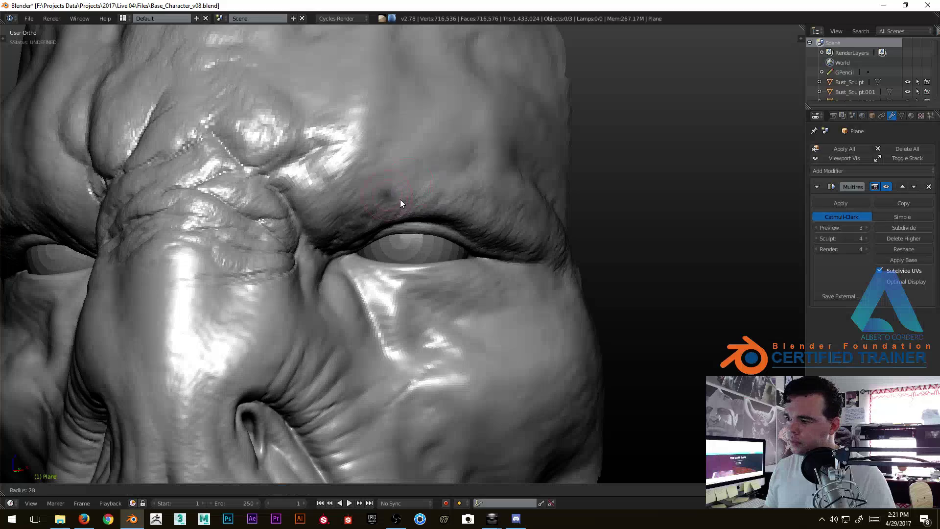
click(395, 196)
scroll(395, 186, up, 3)
shift+middle_drag(382, 182, 400, 181)
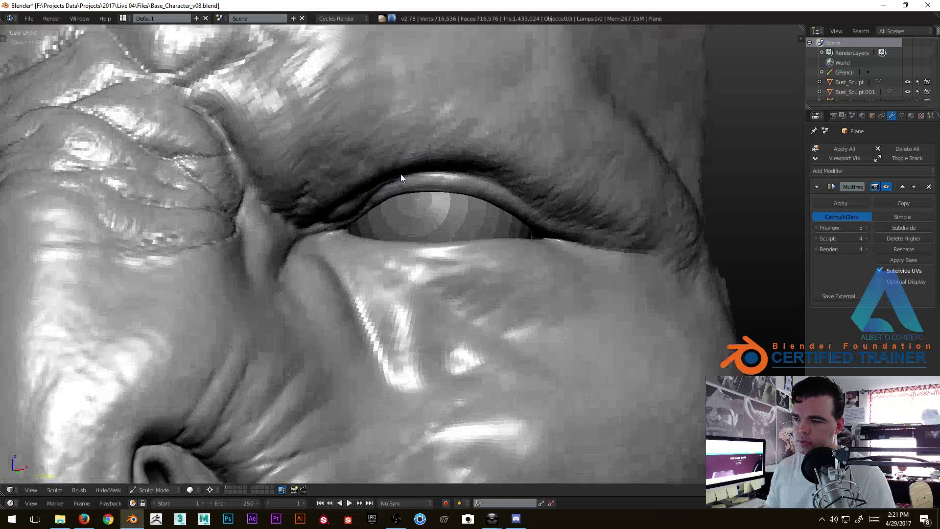
scroll(400, 186, up, 6)
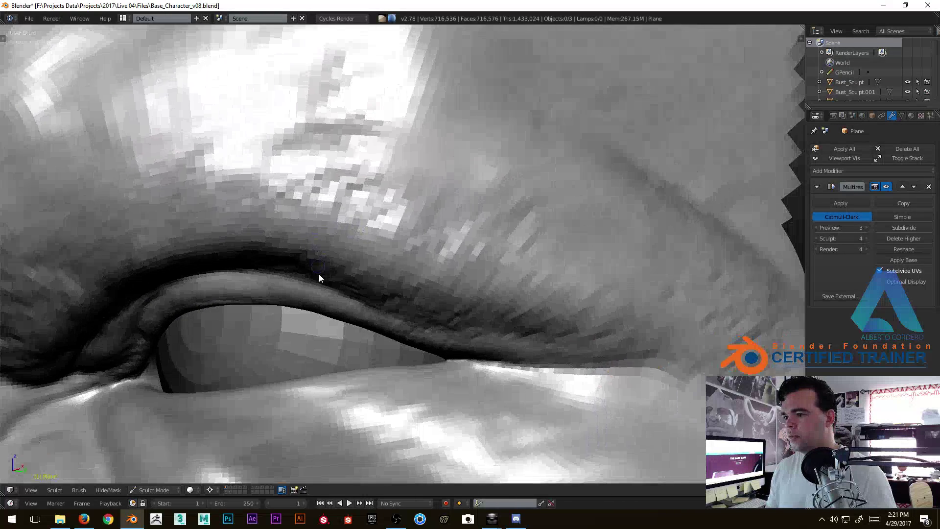
scroll(407, 242, down, 3)
scroll(468, 219, up, 1)
middle_drag(627, 250, 457, 199)
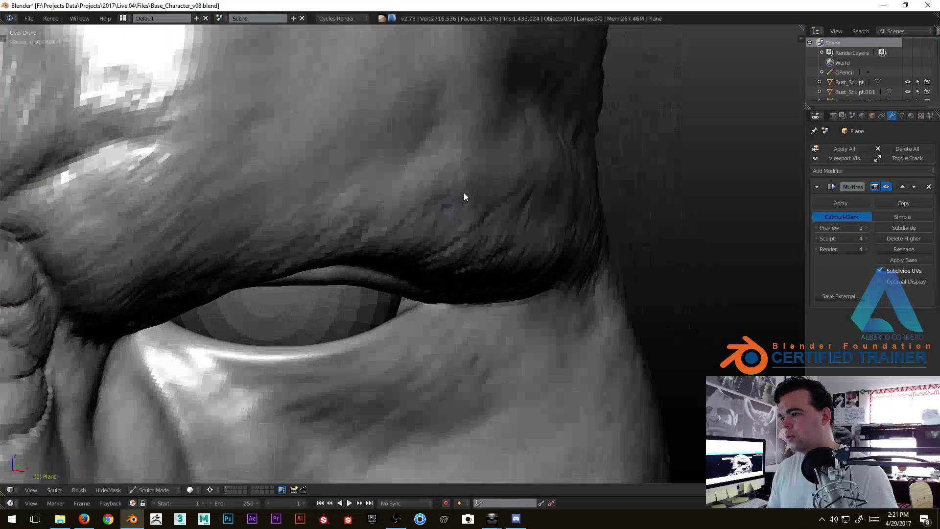
Carve long curved wrinkles over the brow and upper lid fold, following the arc of the eye.
mouse_move(263, 271)
middle_down()
mouse_move(363, 234)
mouse_move(283, 213)
mouse_move(378, 193)
mouse_move(431, 169)
mouse_move(373, 249)
mouse_move(359, 246)
middle_up()
mouse_move(617, 143)
middle_down()
mouse_move(471, 238)
mouse_move(419, 244)
mouse_move(366, 196)
middle_up()
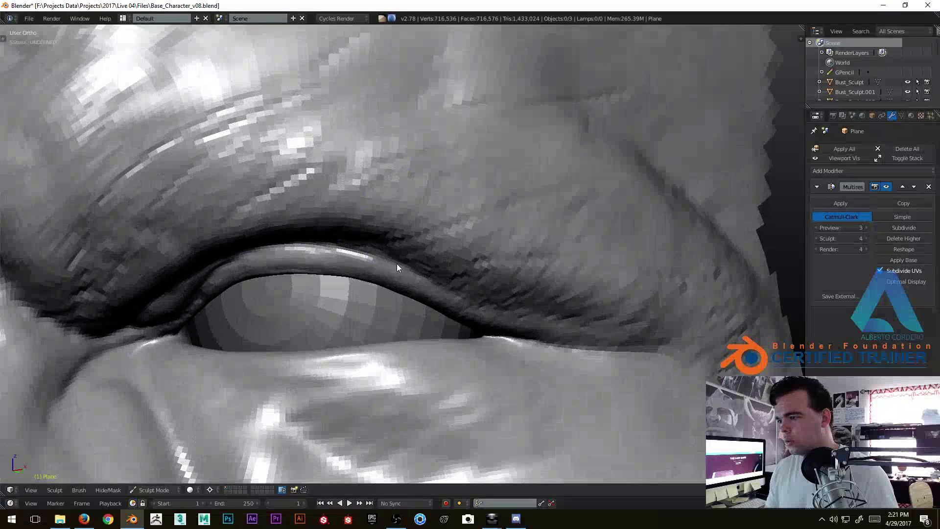
mouse_move(615, 309)
middle_down()
mouse_move(407, 208)
mouse_move(429, 307)
mouse_move(567, 355)
mouse_move(466, 310)
mouse_move(428, 252)
mouse_move(344, 254)
mouse_move(402, 208)
middle_up()
scroll(386, 252, up, 2)
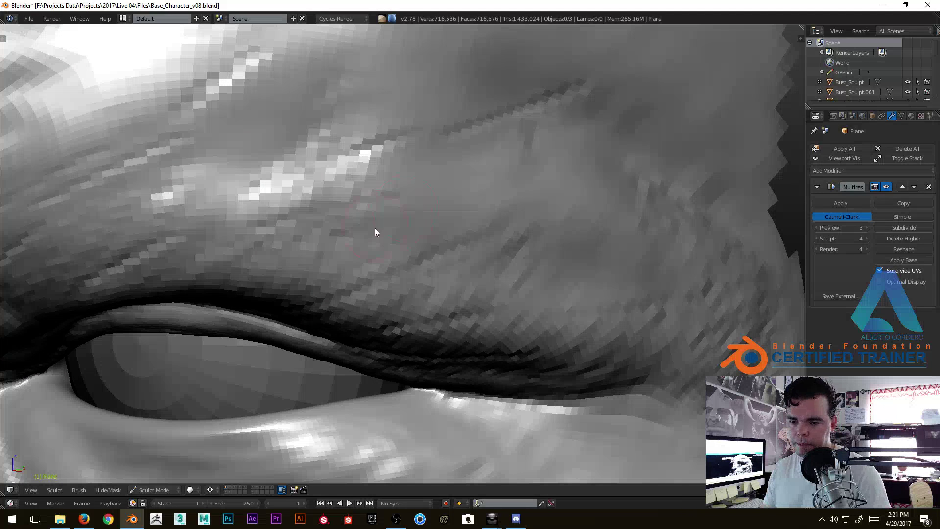
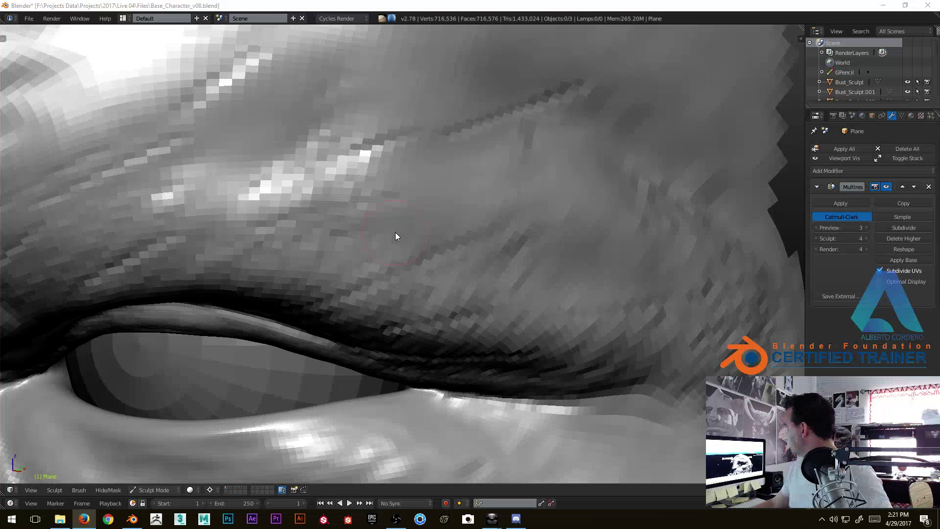
Sculpt short creases radiating outward from the outer half of the upper eyelid and the eye corner.
mouse_move(336, 244)
middle_down()
mouse_move(372, 213)
mouse_move(366, 250)
middle_up()
mouse_move(406, 361)
middle_down()
mouse_move(422, 219)
mouse_move(434, 314)
mouse_move(404, 236)
mouse_move(417, 234)
middle_up()
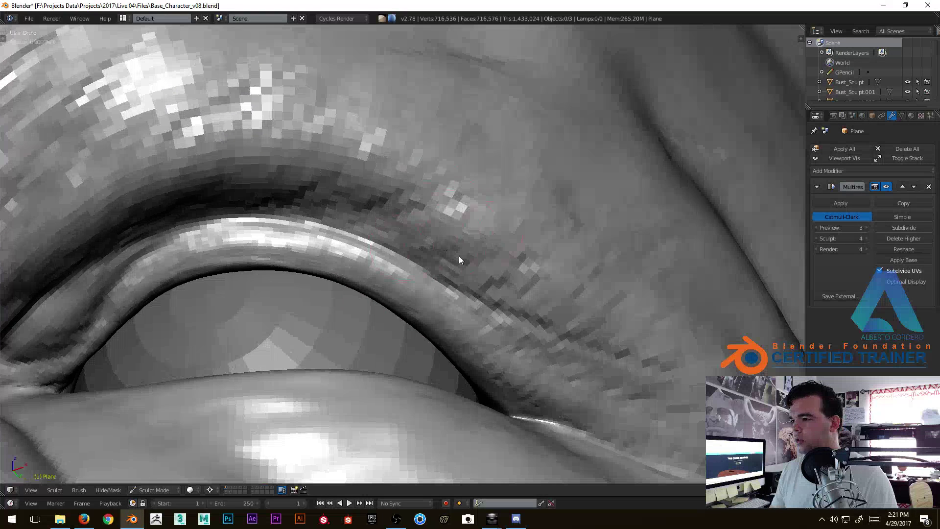
mouse_move(513, 358)
shift+middle_down()
mouse_move(430, 245)
mouse_move(462, 243)
shift+middle_up()
mouse_move(463, 244)
mouse_down()
mouse_move(533, 280)
mouse_move(633, 286)
mouse_up()
scroll(633, 286, down, 1)
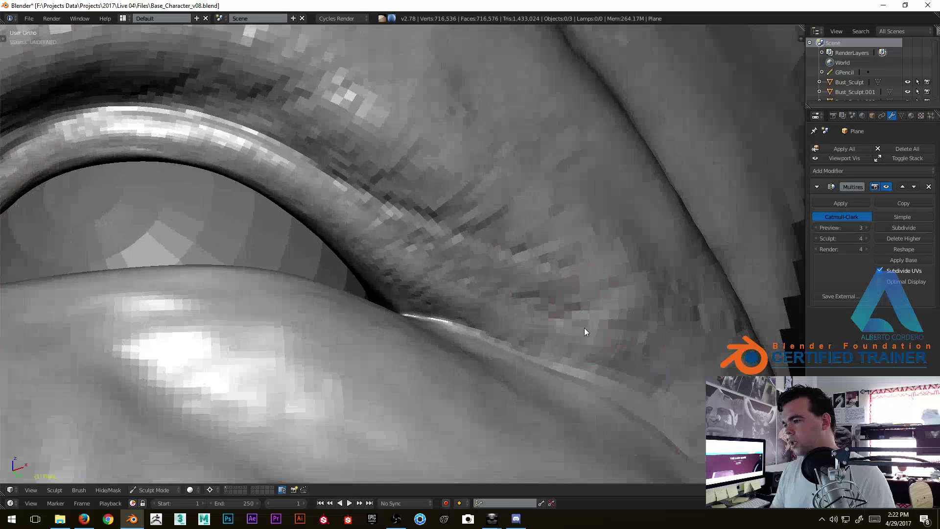
mouse_move(501, 296)
middle_down()
mouse_move(492, 295)
mouse_move(500, 256)
middle_up()
middle_drag(581, 294, 591, 283)
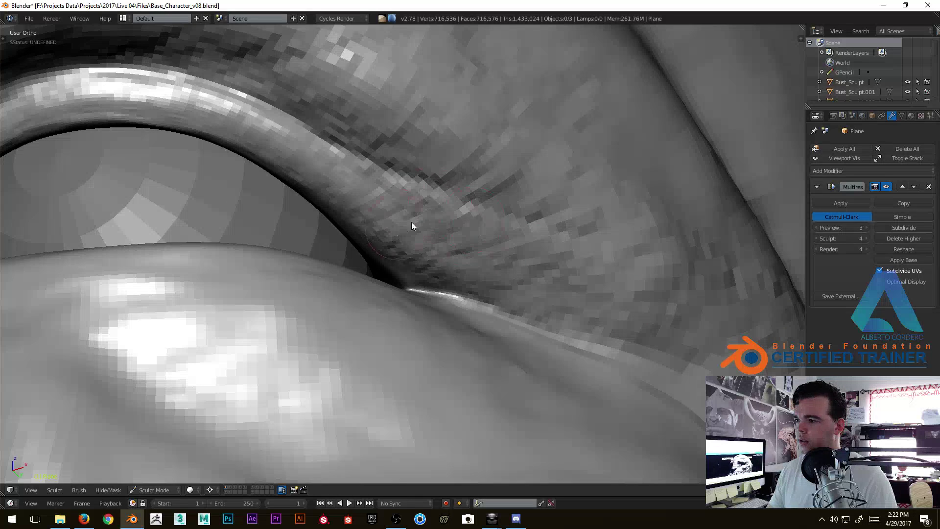
Add finer skin texture to the upper lid beside the outer eye corner.
mouse_move(458, 252)
mouse_down()
mouse_move(504, 278)
mouse_move(574, 278)
mouse_move(411, 222)
mouse_up()
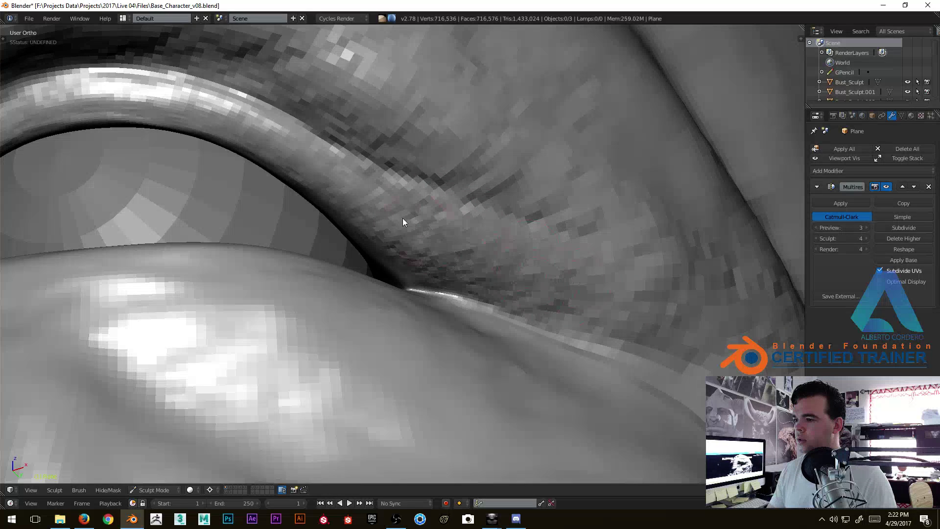
drag(436, 254, 547, 282)
scroll(508, 330, down, 6)
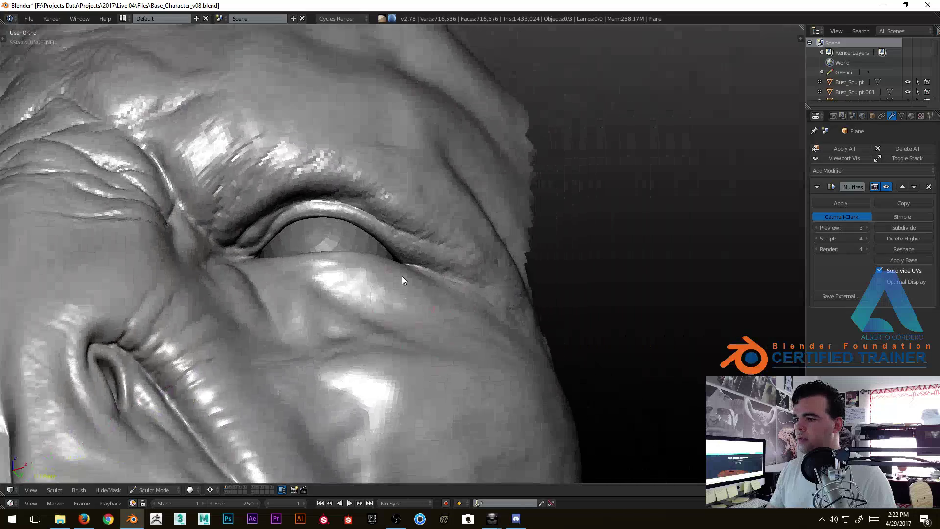
Sculpt short cross creases between the long wrinkles on the upper lid fold, from above the eye toward the temple.
middle_drag(402, 278, 377, 333)
scroll(373, 321, up, 5)
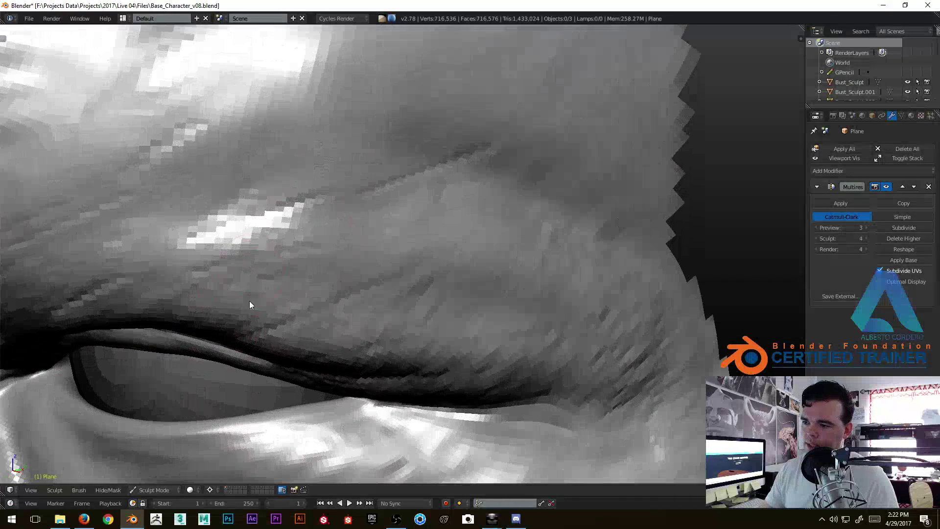
mouse_move(250, 305)
mouse_down()
mouse_move(352, 231)
mouse_move(556, 206)
mouse_up()
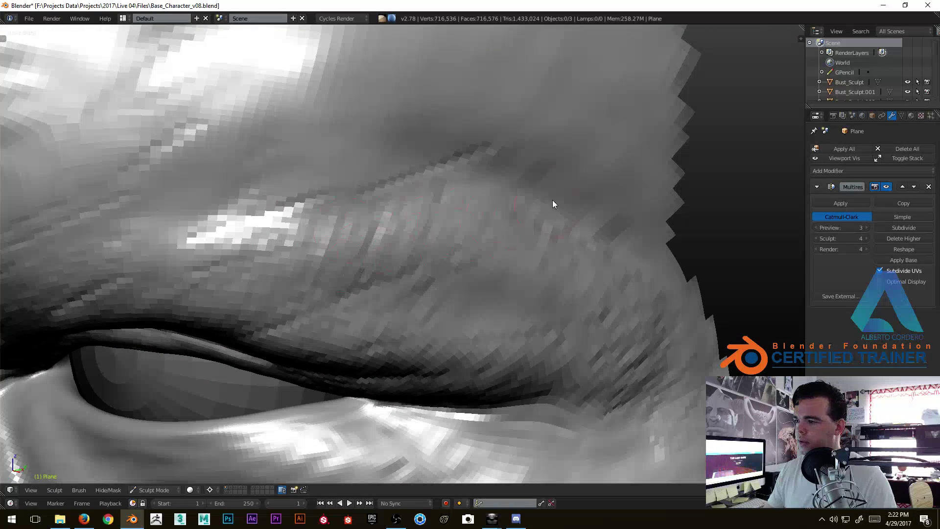
Sculpt fine skin creases across the outer part of the upper eyelid fold.
mouse_move(282, 275)
mouse_down()
mouse_move(241, 281)
mouse_move(303, 243)
mouse_move(418, 224)
mouse_move(503, 190)
mouse_move(550, 204)
mouse_up()
scroll(460, 208, down, 1)
shift+middle_drag(527, 219, 518, 221)
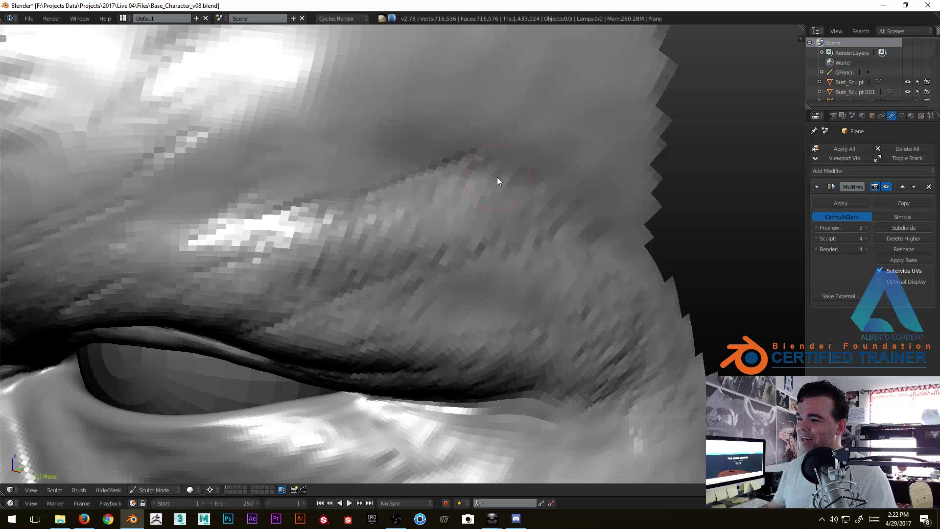
Switch the 3D view from perspective to orthographic projection for close-up sculpting.
scroll(398, 213, up, 6)
scroll(351, 175, down, 4)
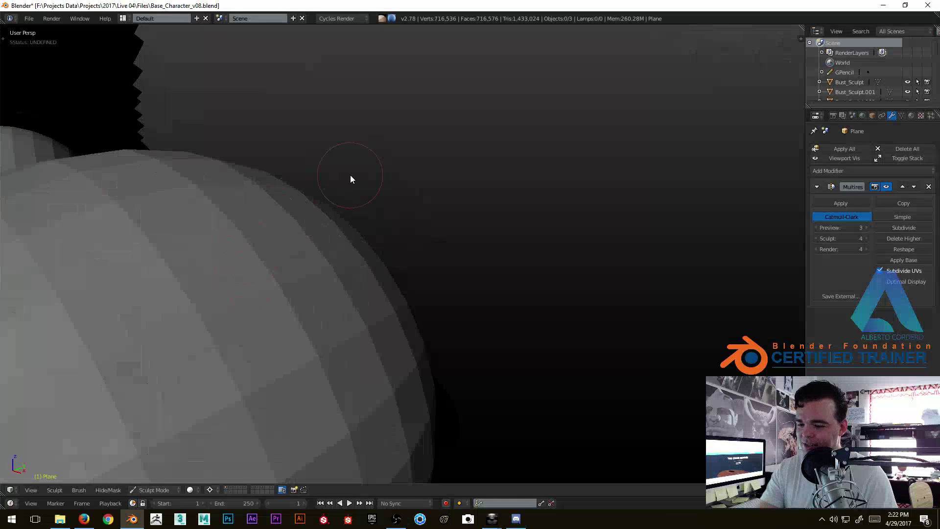
key(KP_5)
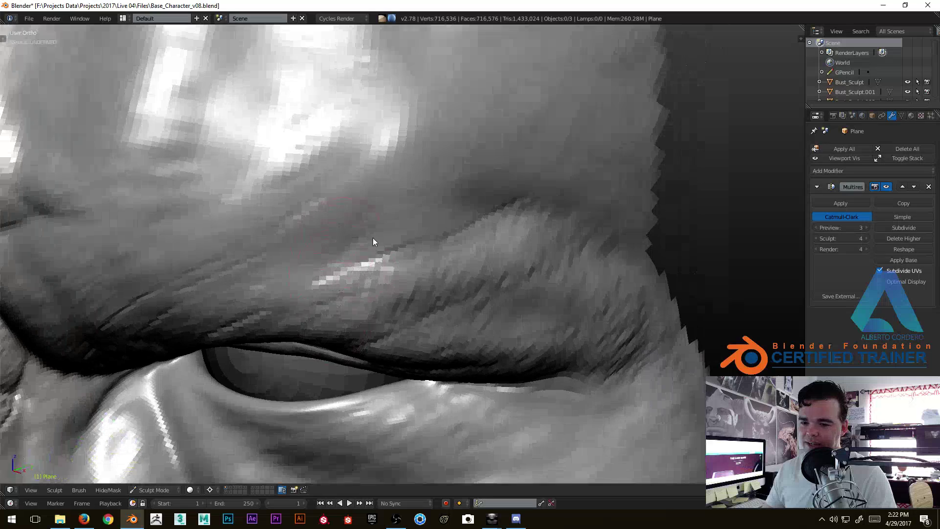
Sculpt fine diagonal skin creases along the brow ridge above the eye.
scroll(368, 238, down, 1)
scroll(377, 206, up, 3)
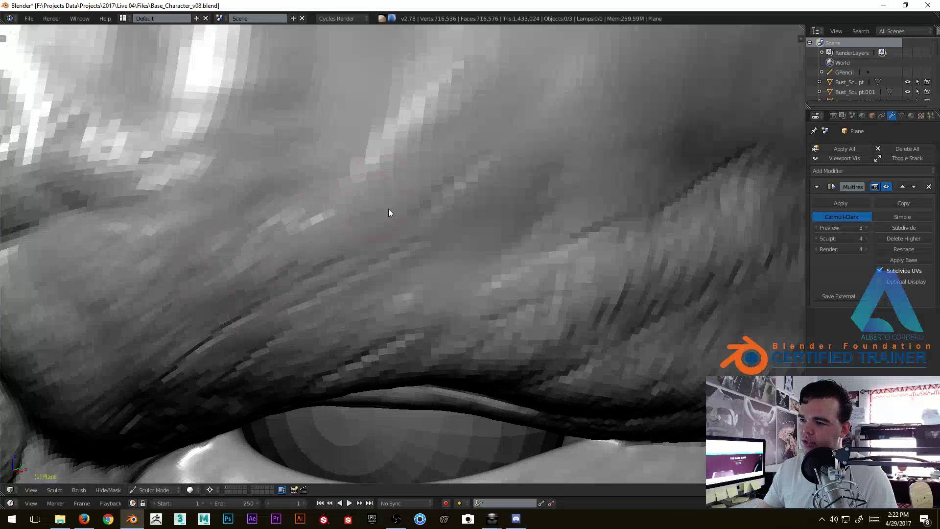
scroll(380, 209, down, 1)
scroll(279, 213, up, 2)
mouse_move(202, 398)
middle_down()
mouse_move(237, 246)
mouse_move(213, 273)
middle_up()
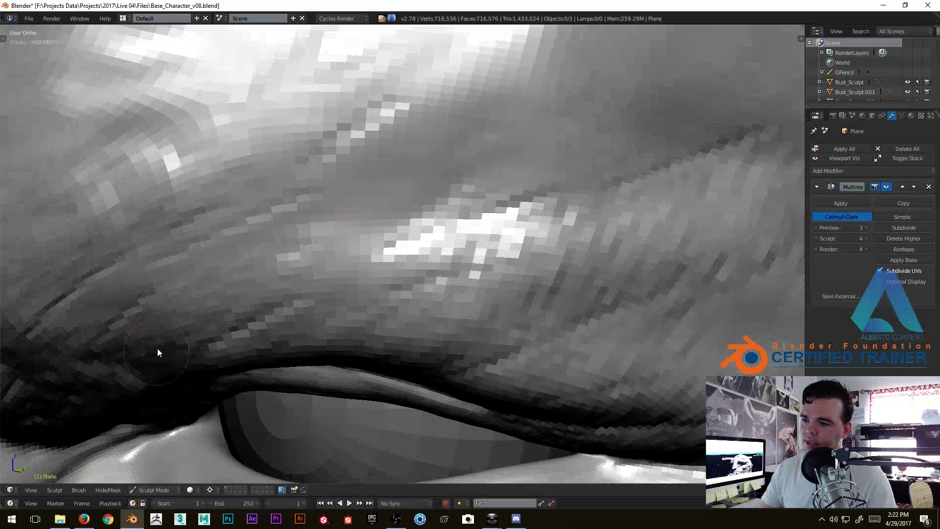
middle_drag(368, 183, 294, 325)
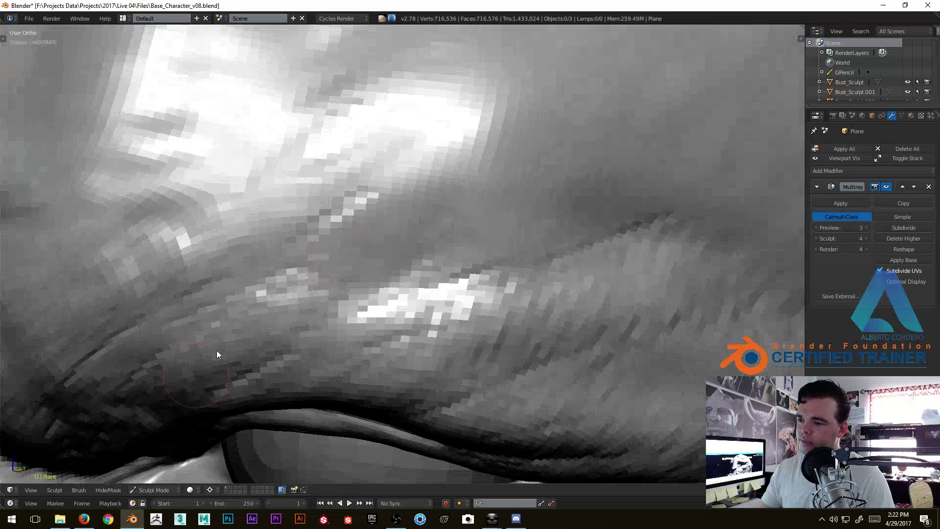
middle_drag(524, 220, 475, 211)
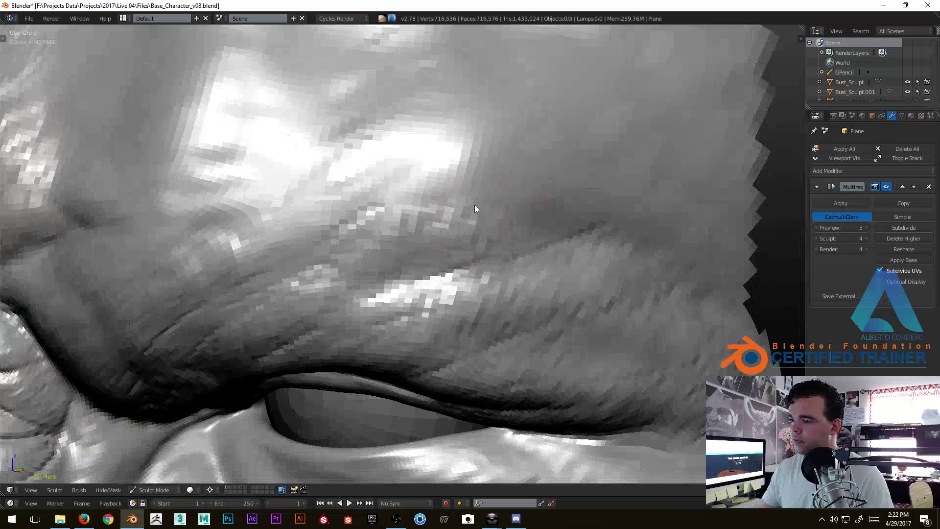
mouse_move(578, 210)
middle_down()
mouse_move(449, 262)
mouse_move(313, 280)
mouse_move(281, 300)
middle_up()
mouse_move(281, 297)
mouse_down()
mouse_move(352, 281)
mouse_move(440, 234)
mouse_move(530, 213)
mouse_move(516, 294)
mouse_move(584, 245)
mouse_move(647, 287)
mouse_move(624, 273)
mouse_move(506, 275)
mouse_up()
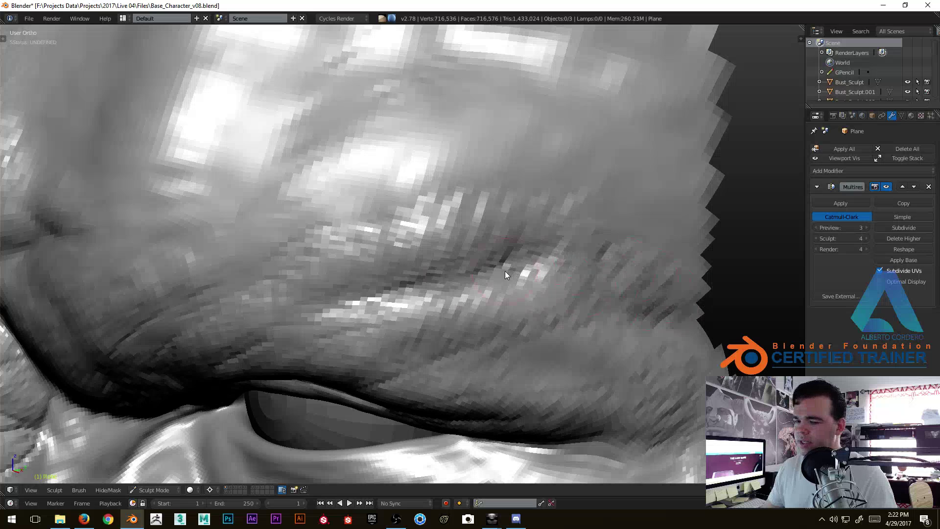
Extend the short, fine creases along the outer brow toward the temple.
middle_drag(506, 275, 473, 263)
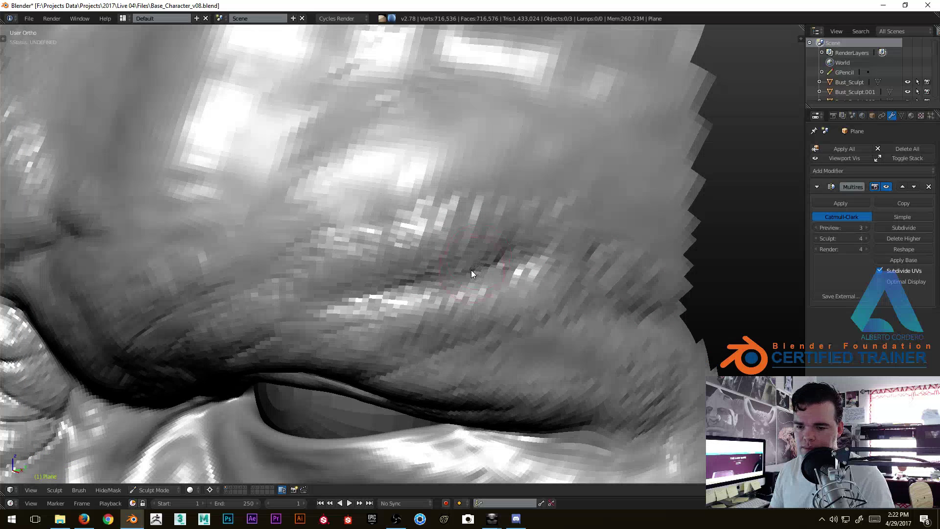
middle_drag(510, 232, 522, 219)
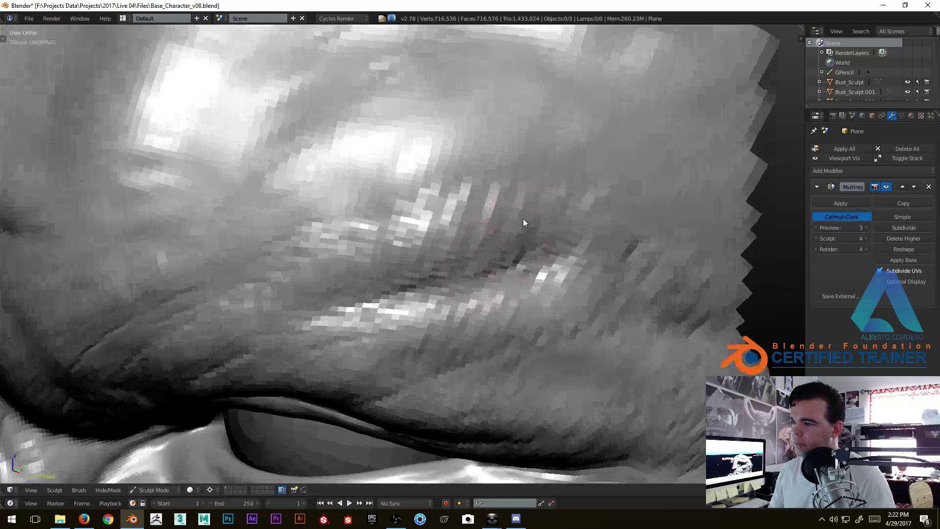
middle_drag(605, 252, 479, 253)
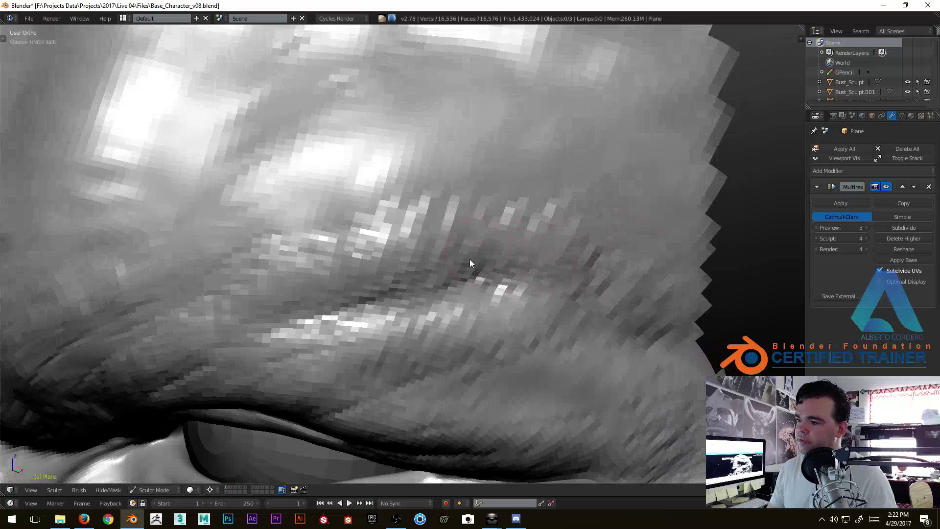
drag(476, 267, 574, 248)
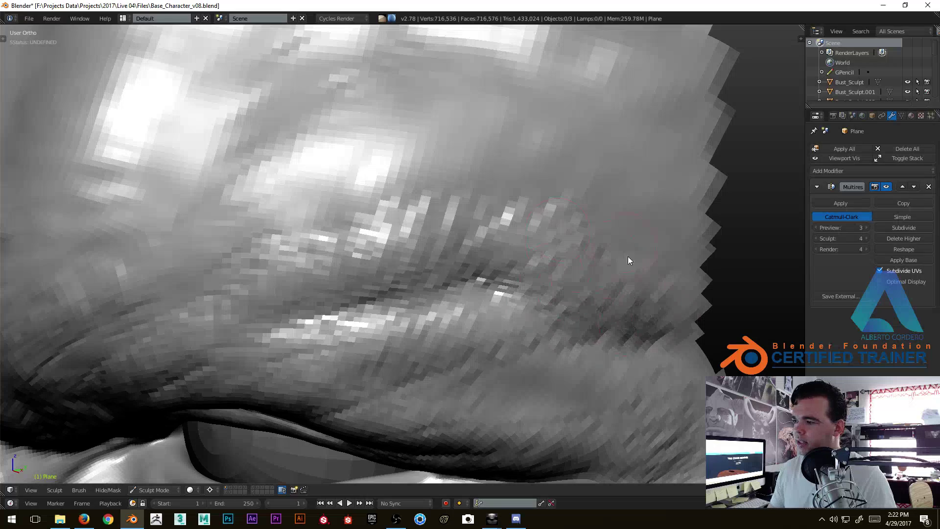
middle_drag(626, 248, 573, 265)
mouse_move(370, 265)
middle_down()
mouse_move(397, 280)
mouse_move(516, 206)
middle_up()
Carve thin curved wrinkles into the inner brow between the nose bridge and the upper eyelid.
scroll(504, 199, up, 6)
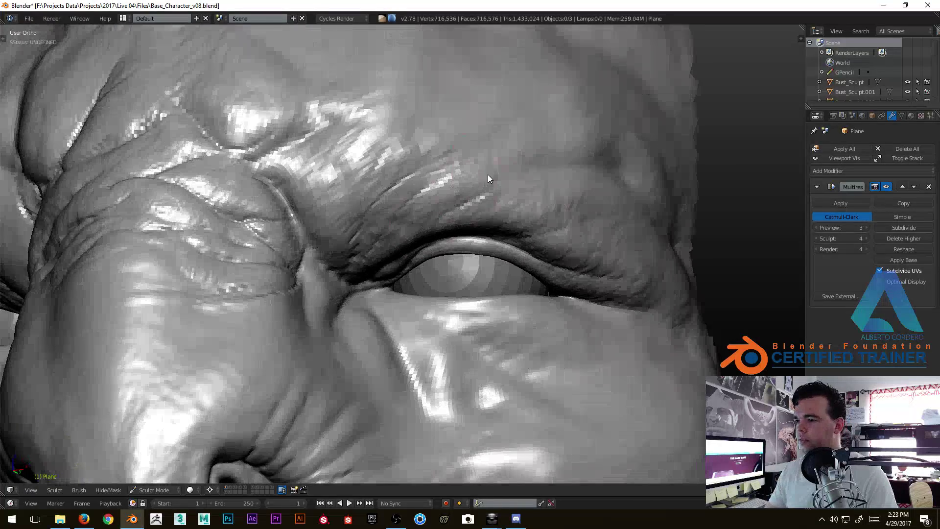
scroll(377, 219, up, 1)
scroll(411, 210, up, 2)
mouse_move(422, 192)
middle_down()
mouse_move(424, 275)
mouse_move(373, 256)
mouse_move(304, 283)
middle_up()
scroll(372, 253, up, 2)
middle_drag(316, 323, 346, 346)
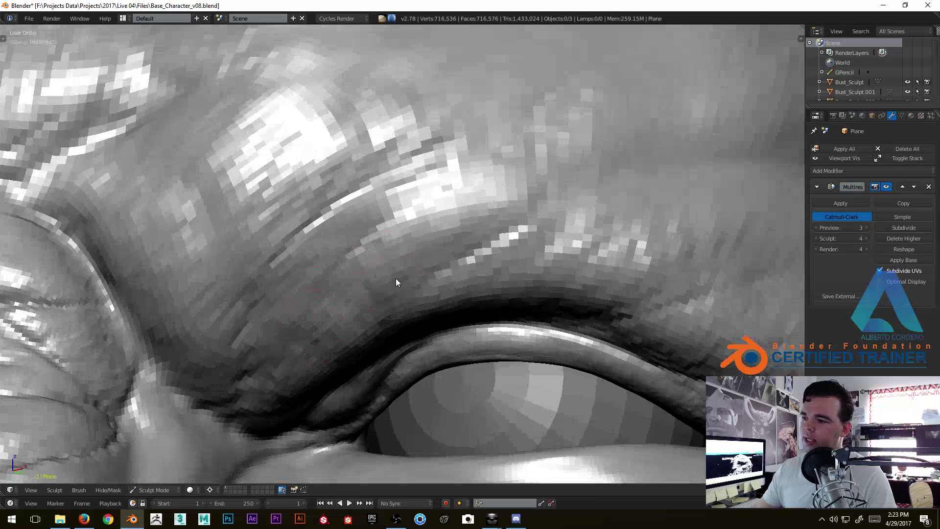
drag(273, 346, 374, 202)
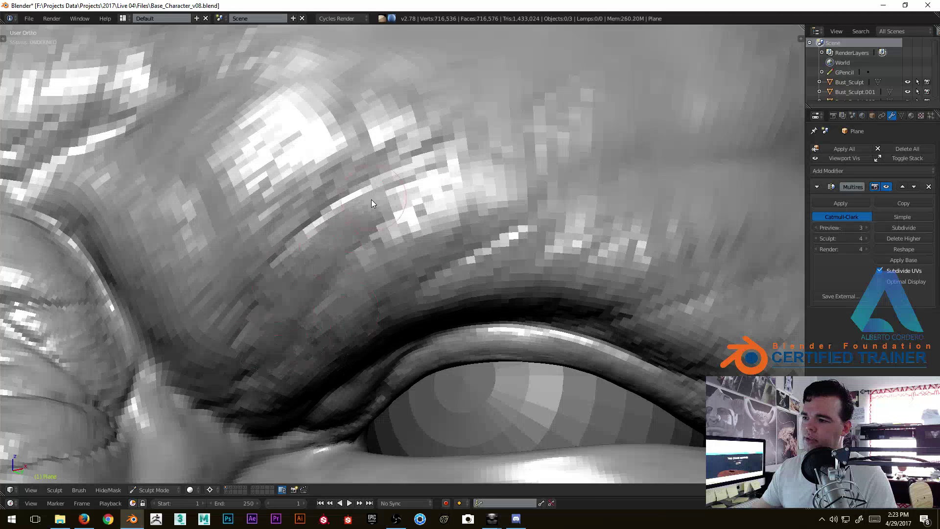
scroll(394, 174, down, 5)
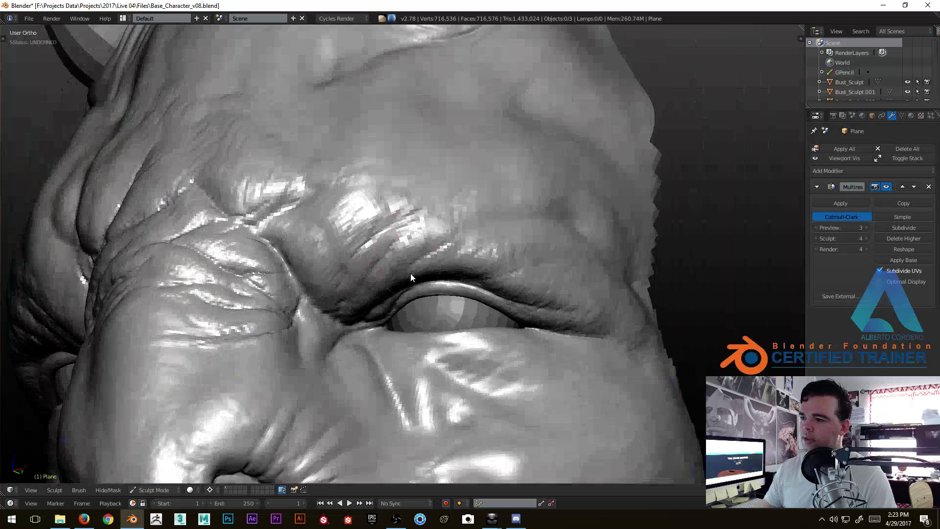
Sculpt fine horizontal creases over the raised forehead fold below the horn.
scroll(410, 267, up, 6)
scroll(391, 250, down, 3)
scroll(431, 248, up, 5)
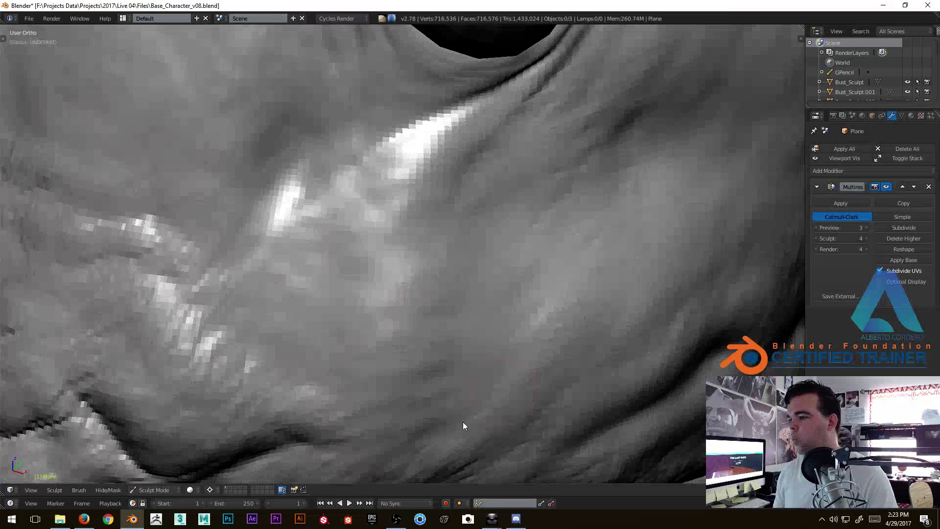
mouse_move(419, 287)
middle_down()
mouse_move(389, 277)
mouse_move(500, 223)
middle_up()
mouse_move(478, 284)
mouse_down()
mouse_move(447, 236)
mouse_move(386, 216)
mouse_move(447, 200)
mouse_move(407, 305)
mouse_up()
mouse_move(406, 305)
middle_down()
mouse_move(456, 269)
mouse_move(454, 330)
middle_up()
mouse_move(453, 330)
mouse_down()
mouse_move(482, 141)
mouse_move(451, 163)
mouse_move(436, 265)
mouse_up()
middle_drag(516, 345, 593, 312)
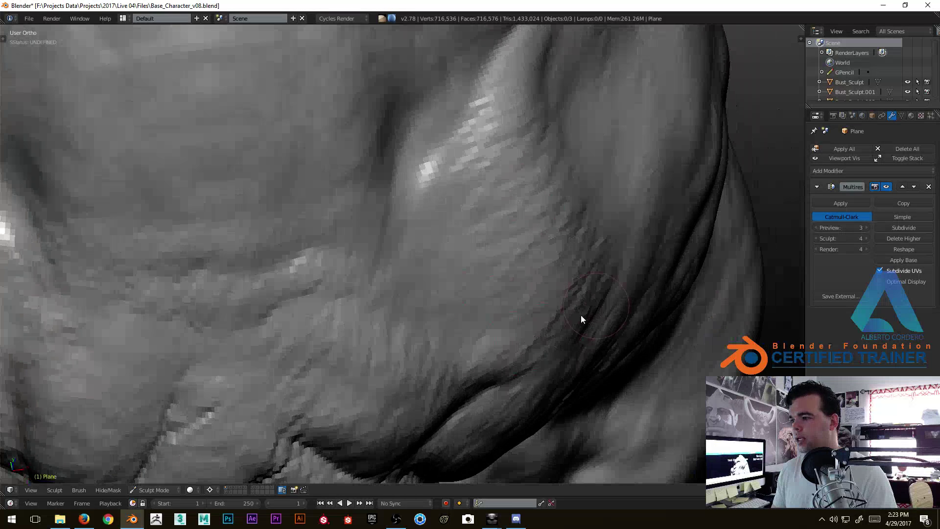
mouse_move(521, 264)
mouse_down()
mouse_move(535, 137)
mouse_move(558, 195)
mouse_move(511, 335)
mouse_up()
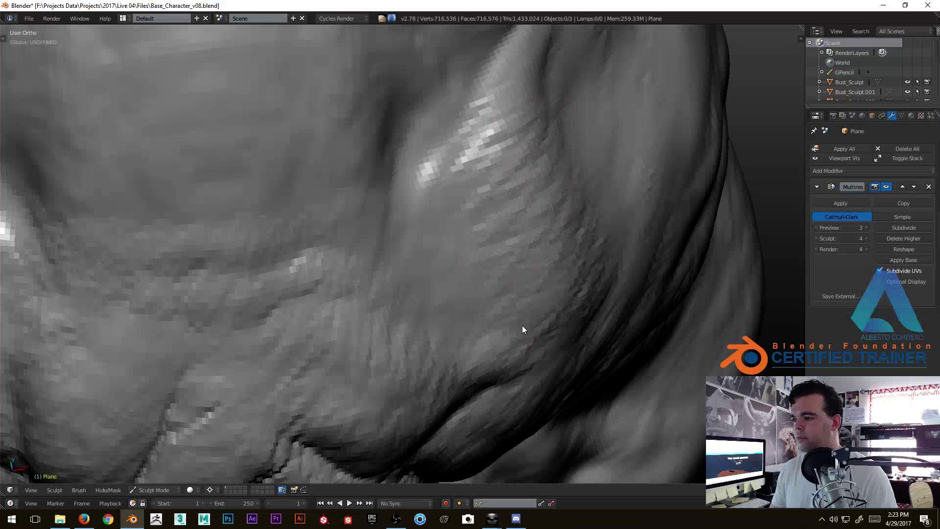
Add fine creases in the hollow between the central forehead and the horn base.
mouse_move(466, 216)
middle_down()
mouse_move(424, 242)
mouse_move(389, 225)
middle_up()
mouse_move(392, 157)
mouse_down()
mouse_move(380, 78)
mouse_move(451, 168)
mouse_move(375, 147)
mouse_up()
mouse_move(375, 146)
middle_down()
mouse_move(426, 140)
mouse_move(407, 166)
middle_up()
mouse_move(335, 131)
mouse_down()
mouse_move(386, 158)
mouse_move(365, 254)
mouse_move(323, 292)
mouse_move(349, 236)
mouse_move(307, 163)
mouse_move(307, 63)
mouse_move(346, 83)
mouse_move(383, 126)
mouse_up()
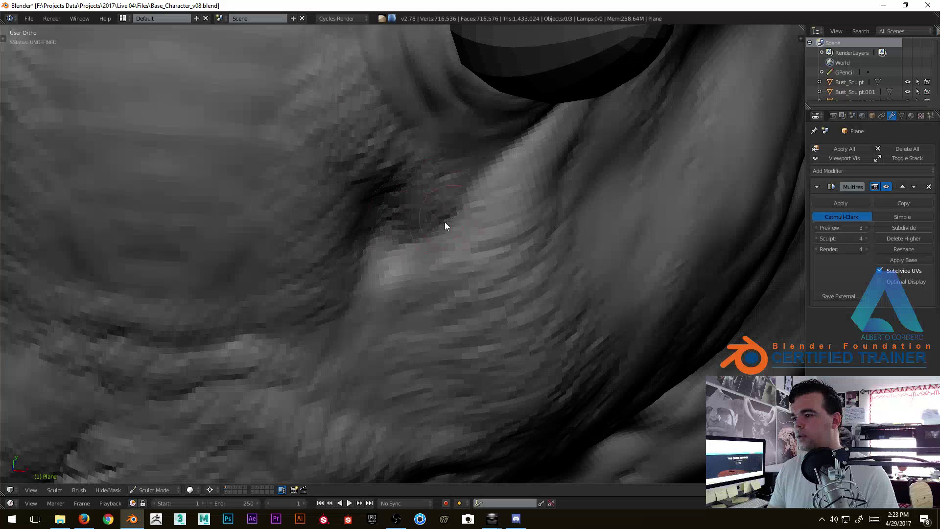
Adjust the brush radius and carve curved skin folds along the underside of the horn base.
scroll(377, 245, down, 6)
middle_drag(391, 239, 358, 205)
scroll(429, 141, up, 6)
shift+middle_drag(484, 84, 353, 263)
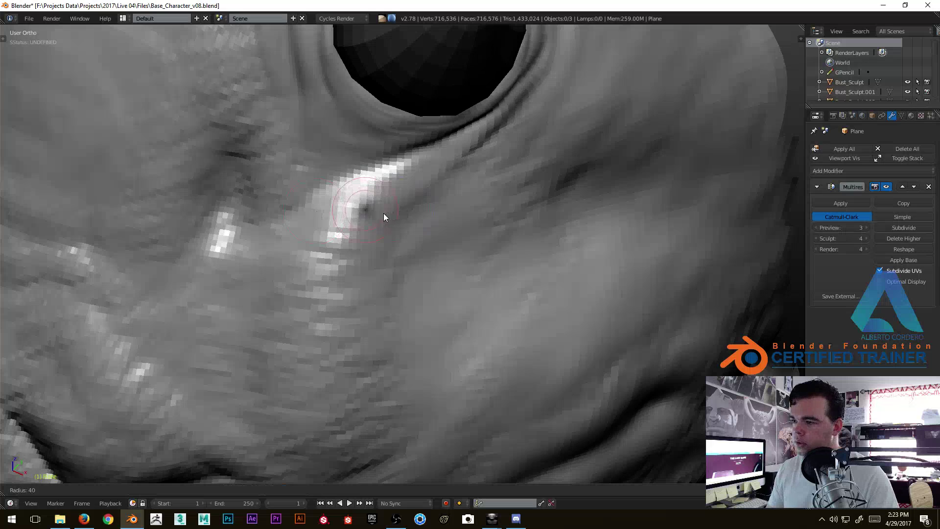
middle_drag(330, 205, 351, 205)
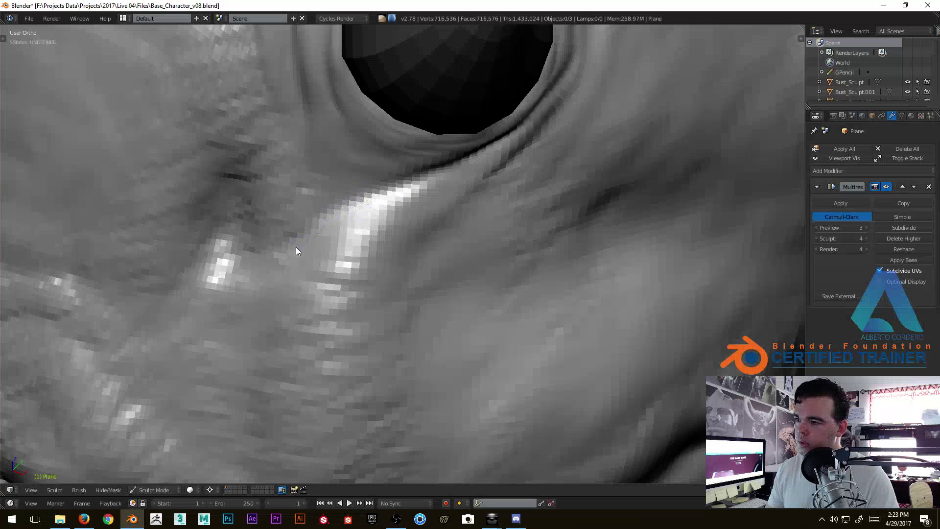
drag(365, 198, 422, 163)
mouse_move(418, 151)
middle_down()
mouse_move(436, 122)
mouse_move(368, 206)
middle_up()
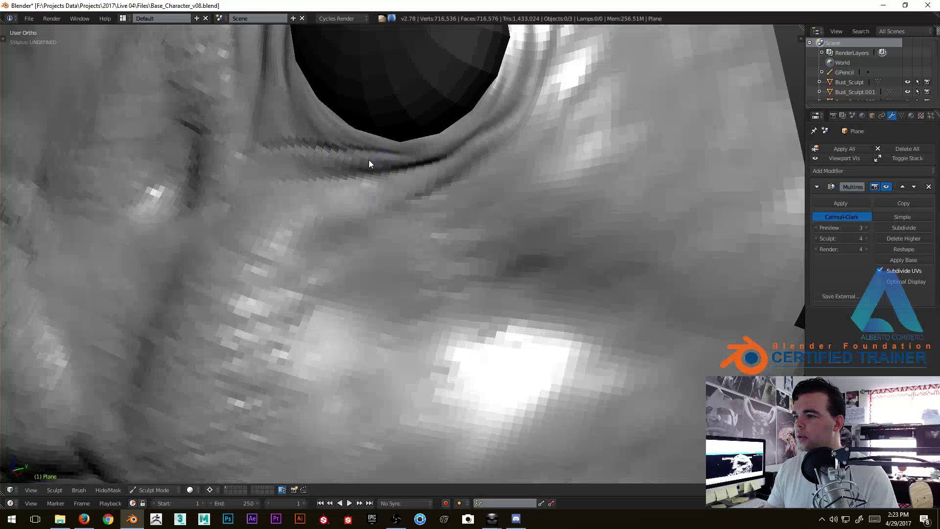
drag(271, 146, 451, 157)
middle_drag(369, 181, 510, 142)
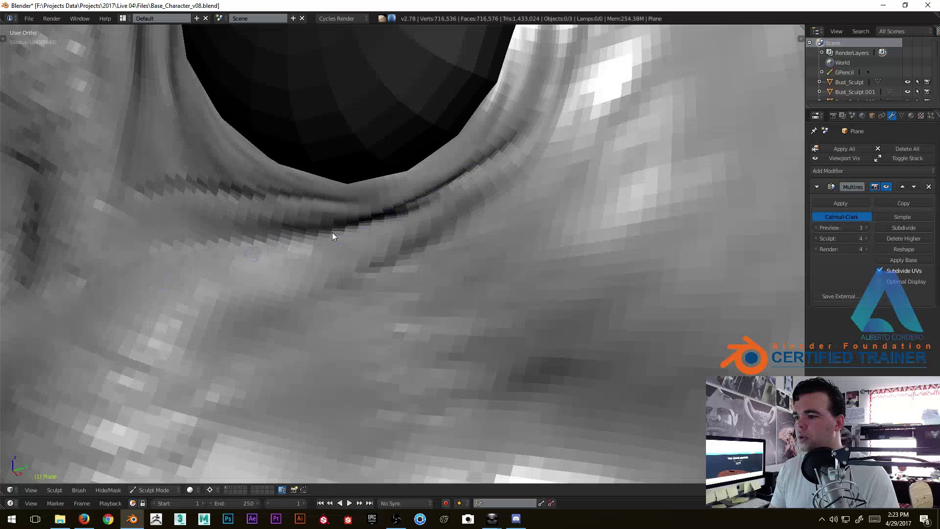
middle_drag(301, 239, 298, 325)
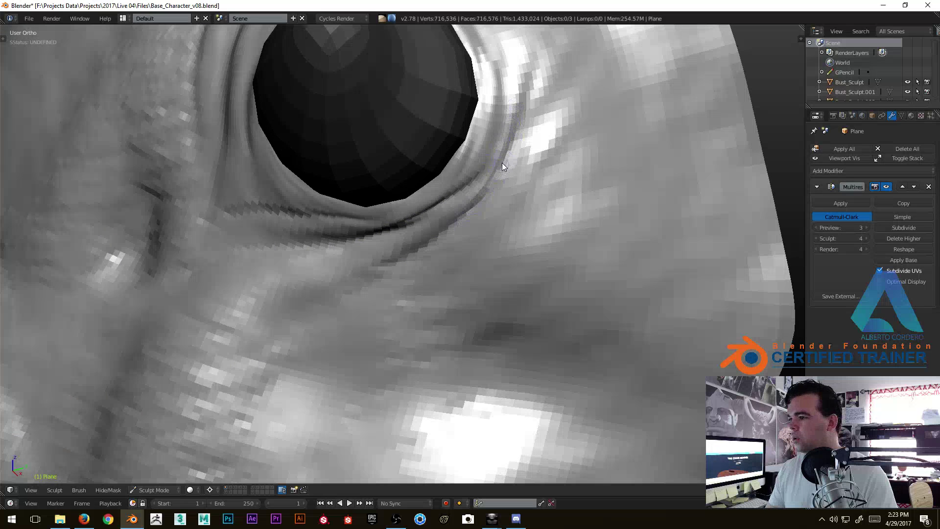
mouse_move(336, 289)
middle_down()
mouse_move(367, 272)
mouse_move(453, 162)
mouse_move(312, 295)
mouse_move(438, 243)
mouse_move(421, 176)
mouse_move(428, 217)
mouse_move(494, 160)
middle_up()
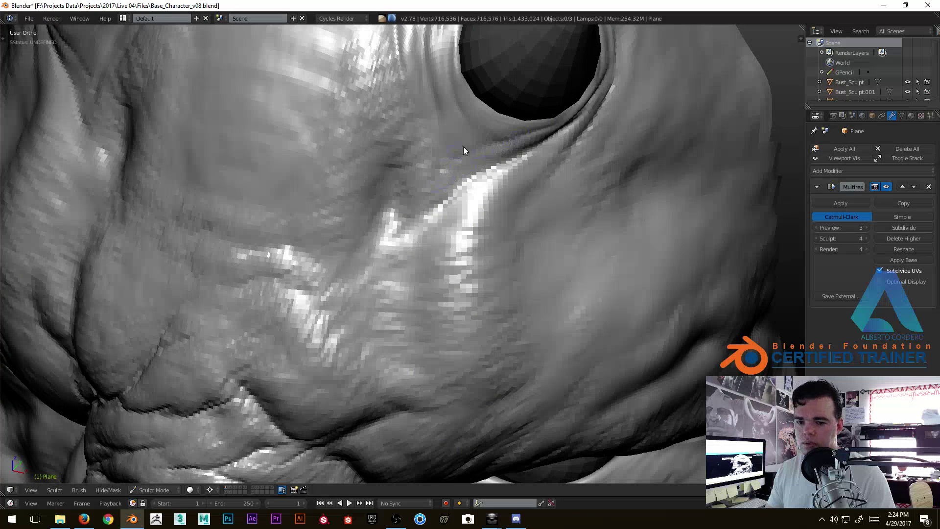
Resize the sculpt brush and sculpt diagonal creases on the outer side of the forehead beside the horn base.
ctrl+middle_drag(460, 150, 457, 173)
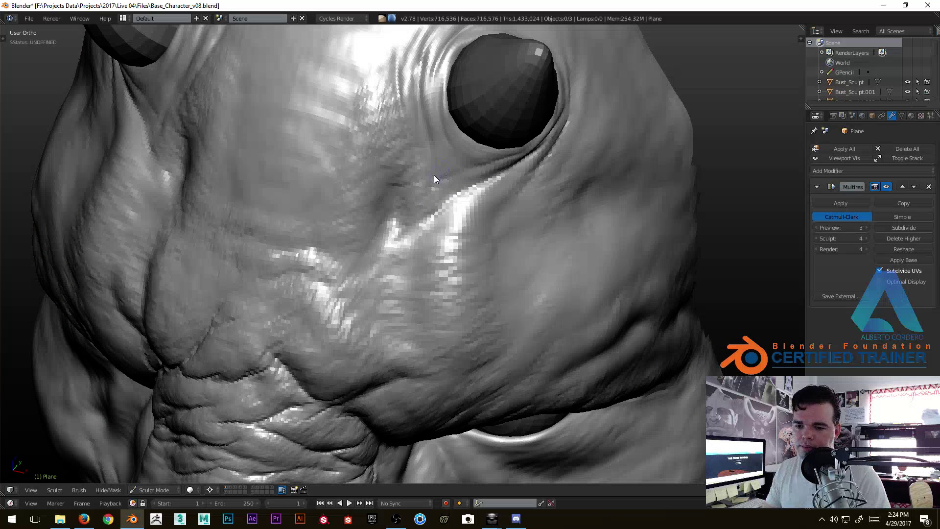
scroll(451, 170, up, 4)
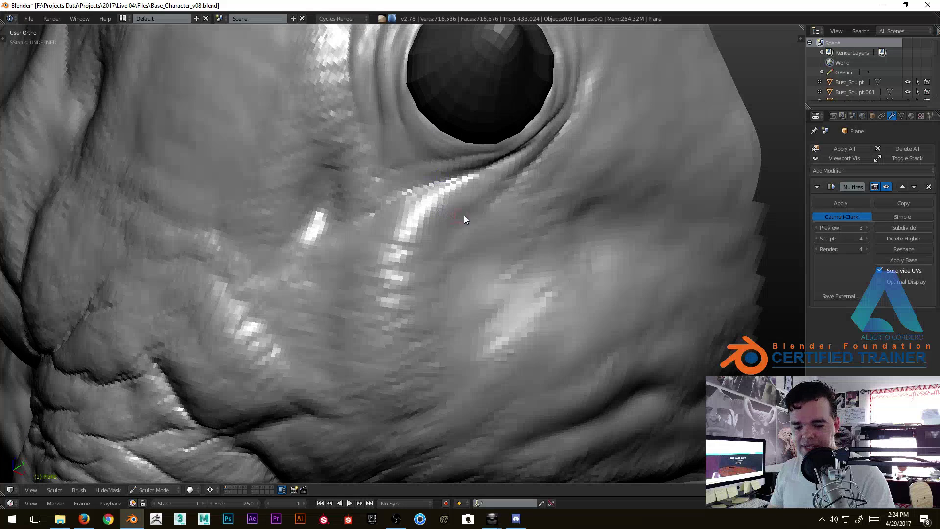
mouse_move(486, 210)
middle_down()
mouse_move(489, 184)
mouse_move(406, 220)
middle_up()
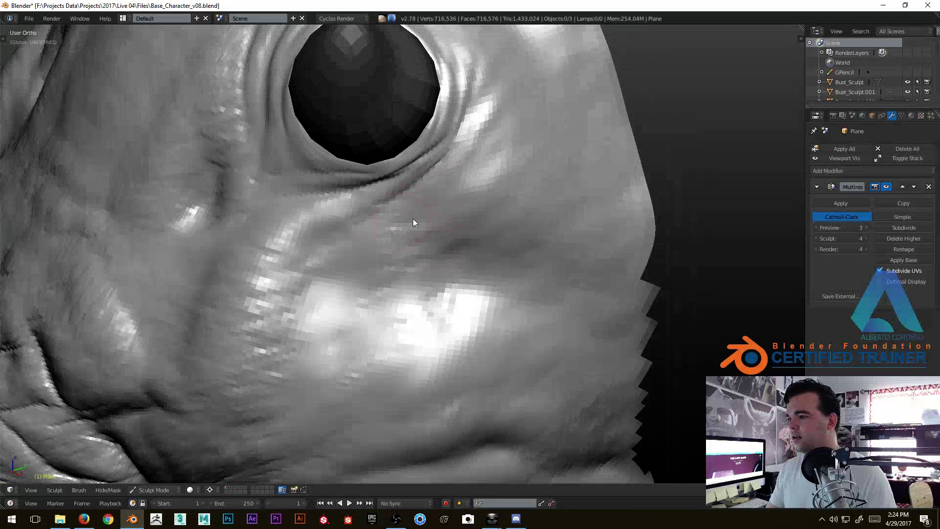
key(f)
click(444, 203)
mouse_move(460, 161)
mouse_down()
mouse_move(362, 248)
mouse_move(502, 133)
mouse_up()
mouse_move(516, 101)
mouse_down()
mouse_move(480, 178)
mouse_move(527, 98)
mouse_up()
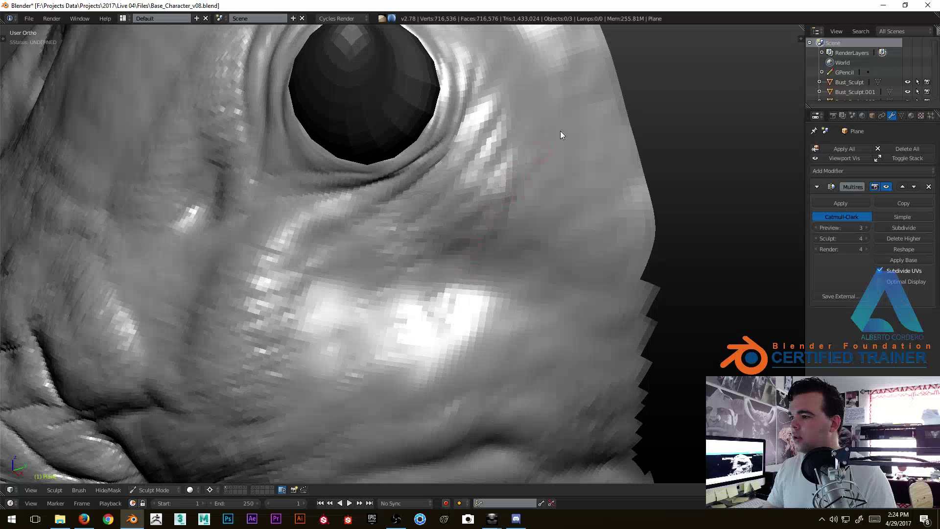
Continue the fine creases from below the horn down the side of the forehead.
middle_drag(555, 218, 515, 249)
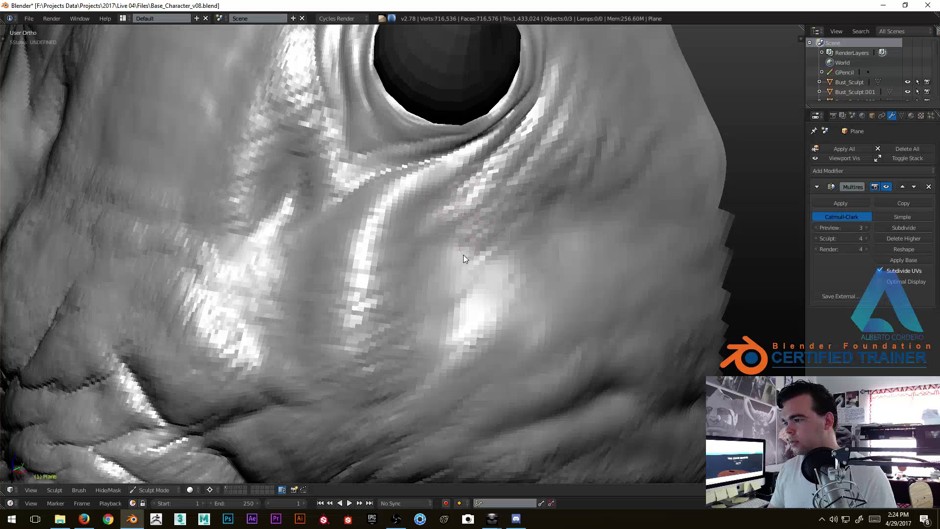
mouse_move(489, 281)
ctrl+middle_down()
mouse_move(442, 343)
mouse_move(506, 217)
mouse_move(370, 268)
mouse_move(429, 250)
ctrl+middle_up()
mouse_move(398, 244)
mouse_down()
mouse_move(444, 293)
mouse_move(449, 347)
mouse_move(461, 357)
mouse_up()
Sculpt small wrinkles around the inner and lower side of the horn base, facing the central forehead.
mouse_move(470, 380)
middle_down()
mouse_move(485, 362)
mouse_move(463, 343)
mouse_move(489, 304)
mouse_move(473, 283)
middle_up()
scroll(472, 284, up, 1)
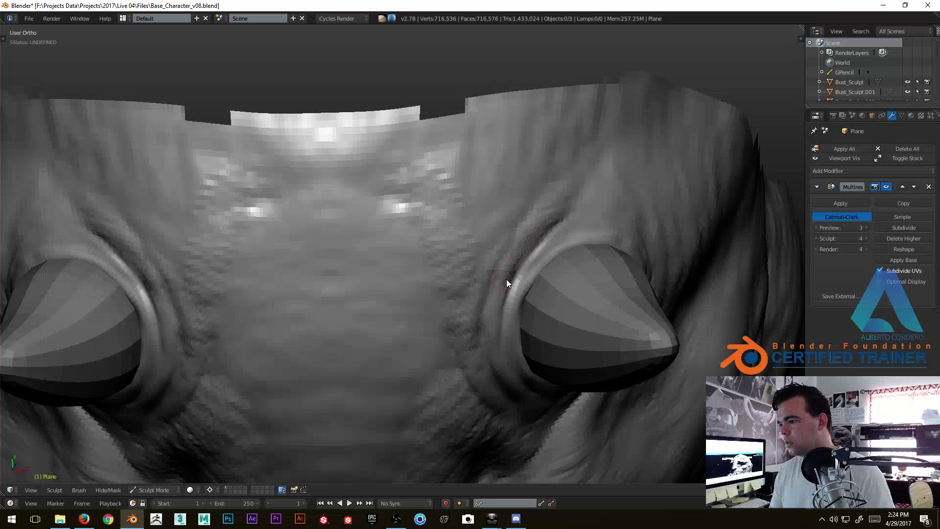
mouse_move(491, 314)
middle_down()
mouse_move(456, 324)
mouse_move(495, 243)
middle_up()
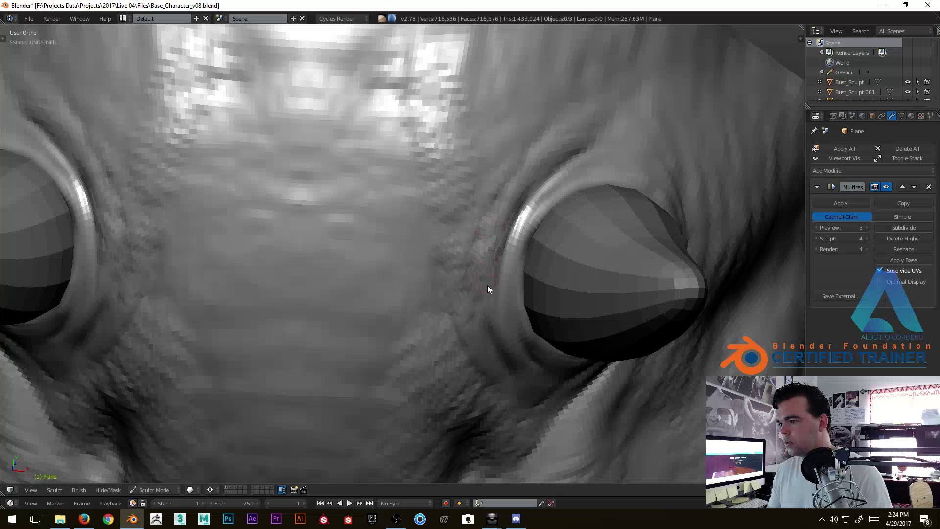
shift+middle_drag(489, 287, 440, 233)
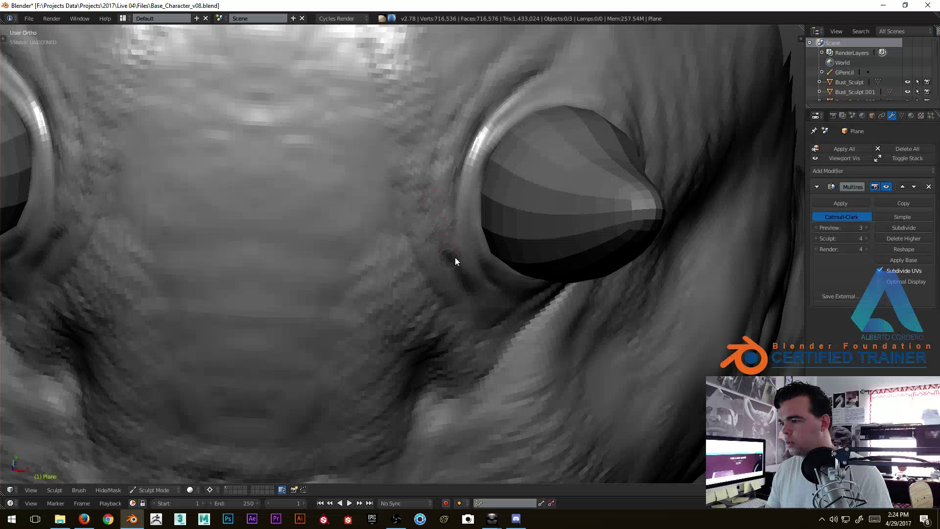
drag(452, 256, 468, 290)
shift+middle_drag(507, 307, 484, 228)
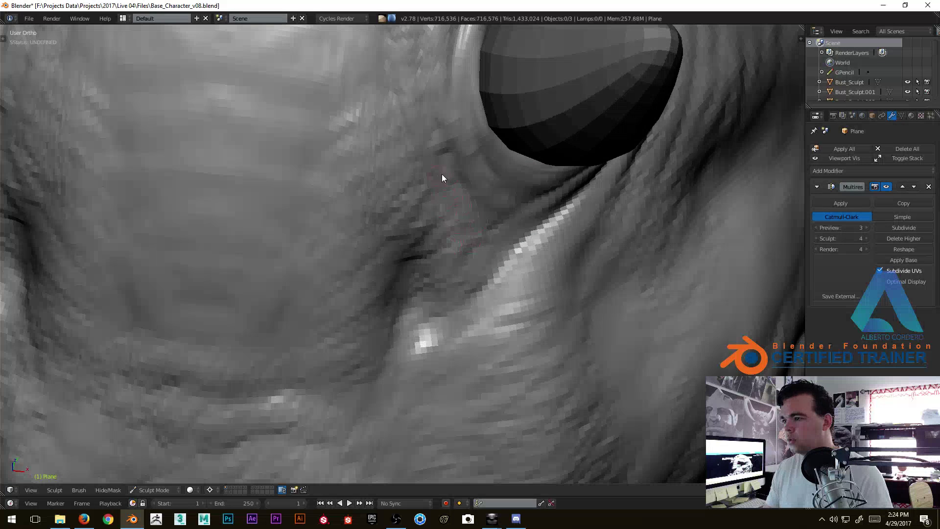
Sculpt fine diagonal creases across the skin below the horn base, toward the outer side of the forehead.
scroll(440, 174, down, 1)
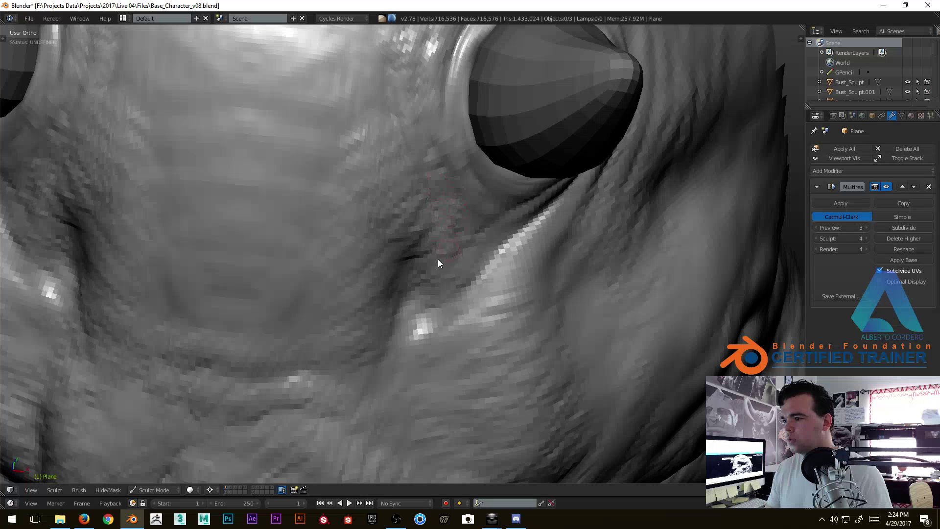
scroll(466, 266, down, 1)
mouse_move(467, 284)
mouse_down()
mouse_move(431, 321)
mouse_move(490, 289)
mouse_up()
middle_drag(552, 238, 491, 256)
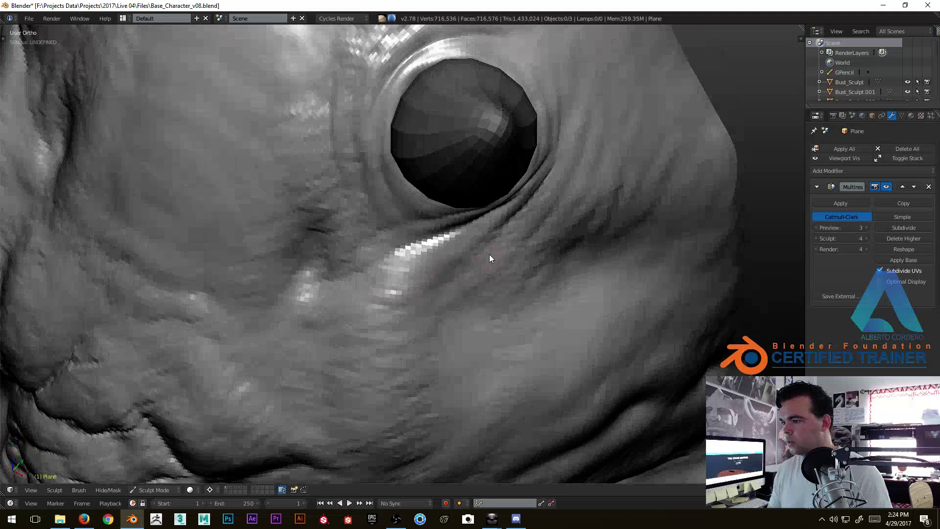
drag(441, 299, 530, 248)
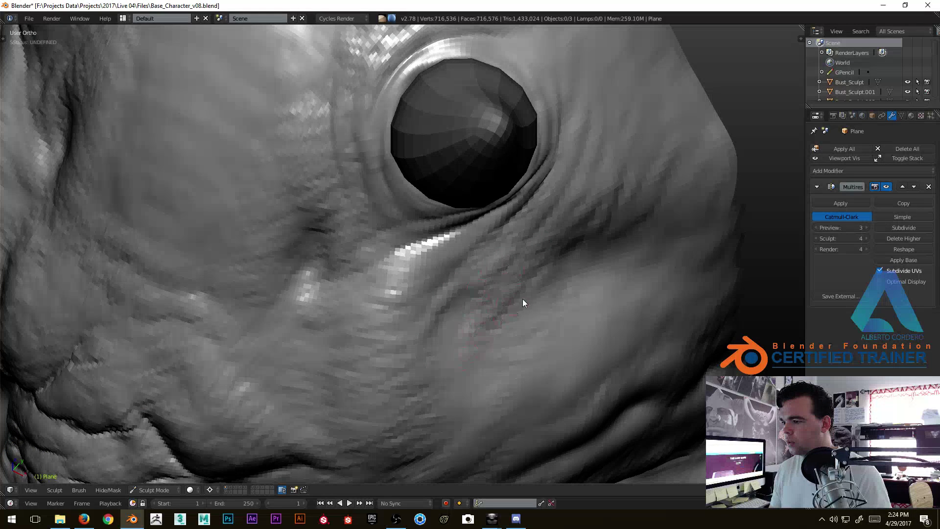
Save the sculpt over the existing file Base_Character_v08.blend.
scroll(486, 304, down, 6)
mouse_move(487, 304)
middle_down()
mouse_move(437, 230)
mouse_move(487, 225)
mouse_move(405, 206)
middle_up()
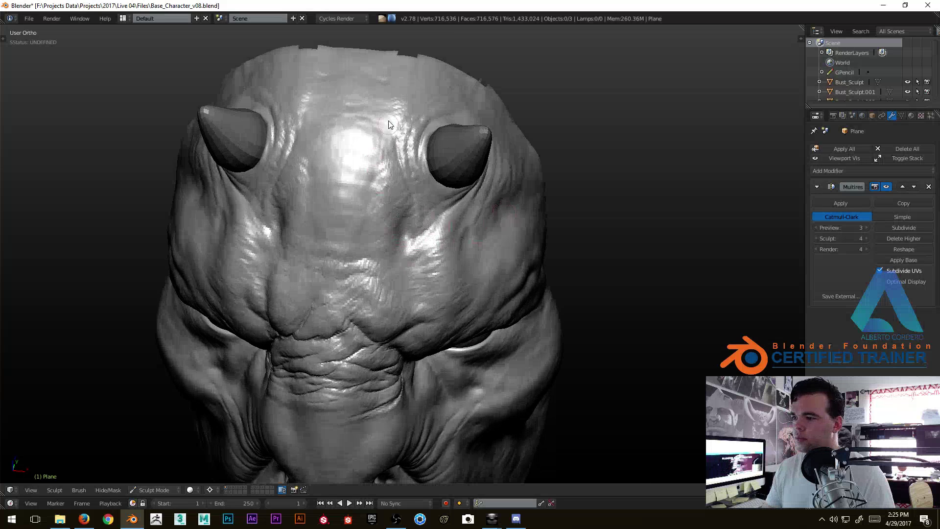
scroll(399, 148, down, 2)
key(ctrl+s)
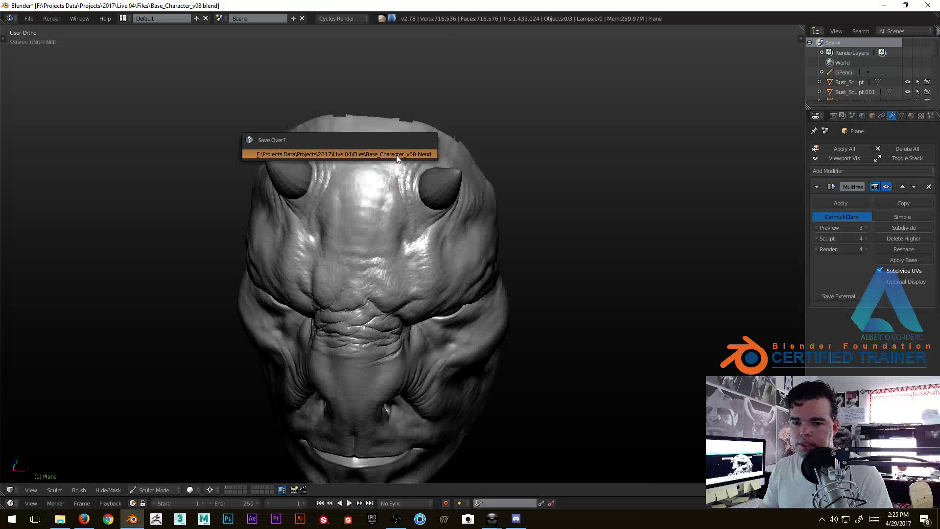
click(386, 154)
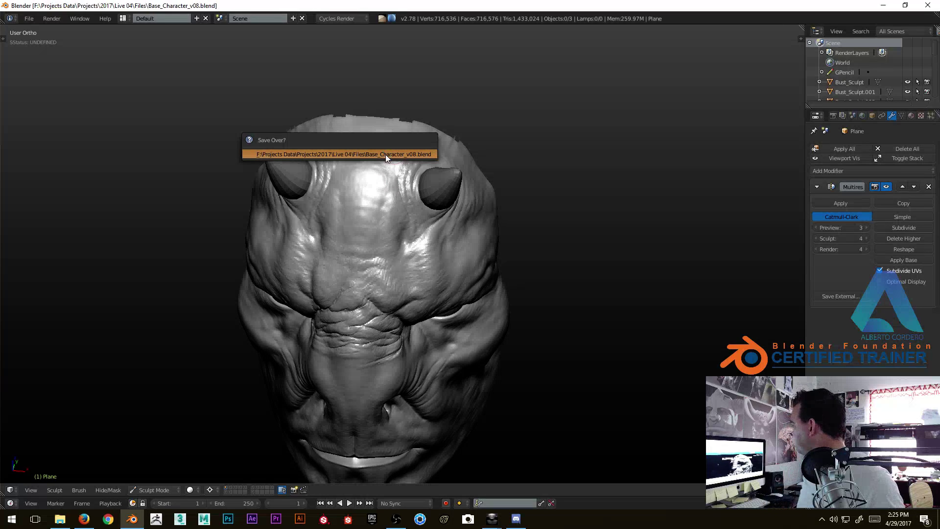
Resize the sculpt brush and carve creases radiating up and outward from the fold above the nostril.
middle_drag(567, 321, 456, 266)
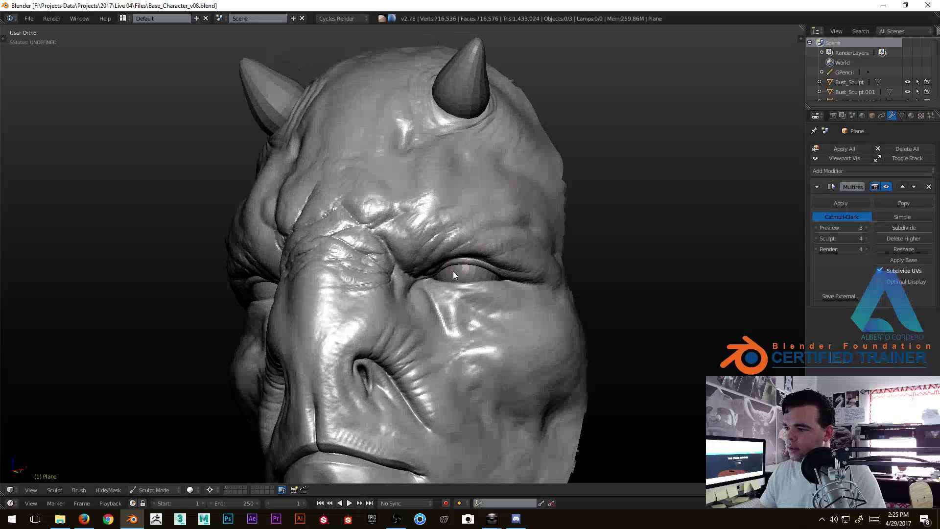
scroll(443, 246, up, 5)
mouse_move(457, 203)
middle_down()
mouse_move(465, 210)
mouse_move(443, 277)
mouse_move(388, 261)
mouse_move(425, 243)
mouse_move(428, 266)
mouse_move(433, 212)
middle_up()
key(shift+c)
key(f)
click(483, 218)
scroll(444, 225, up, 3)
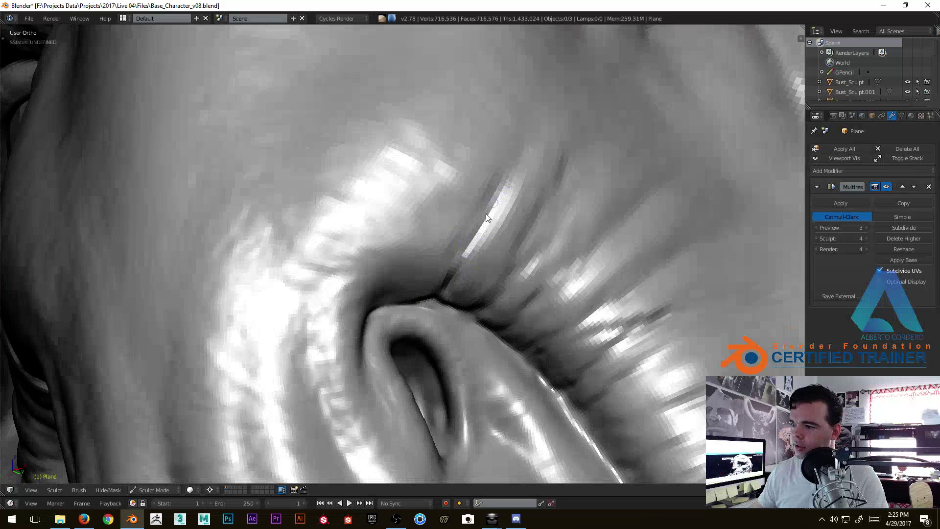
middle_drag(514, 216, 481, 236)
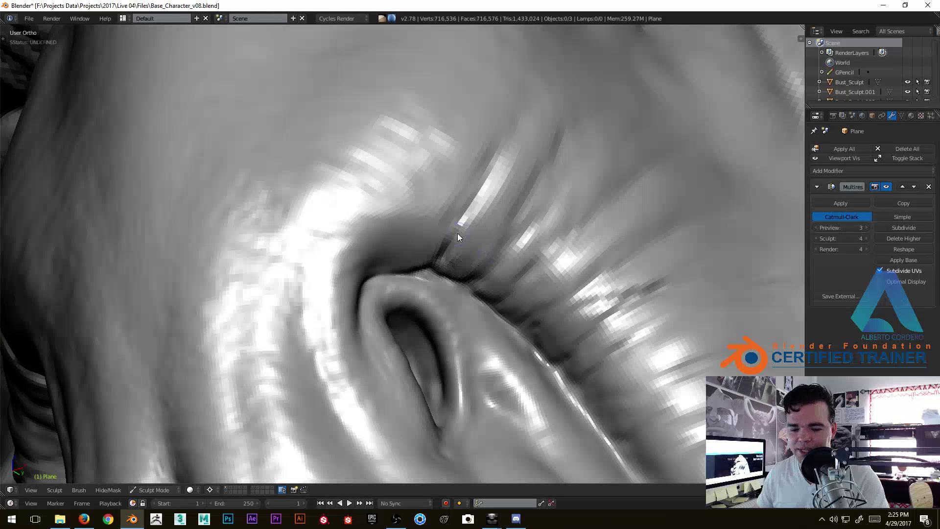
drag(468, 267, 522, 198)
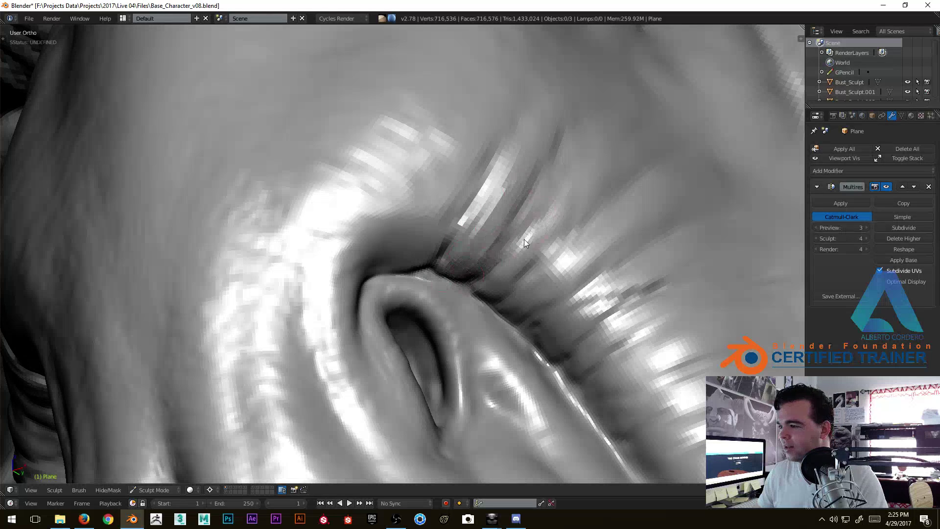
drag(482, 287, 542, 222)
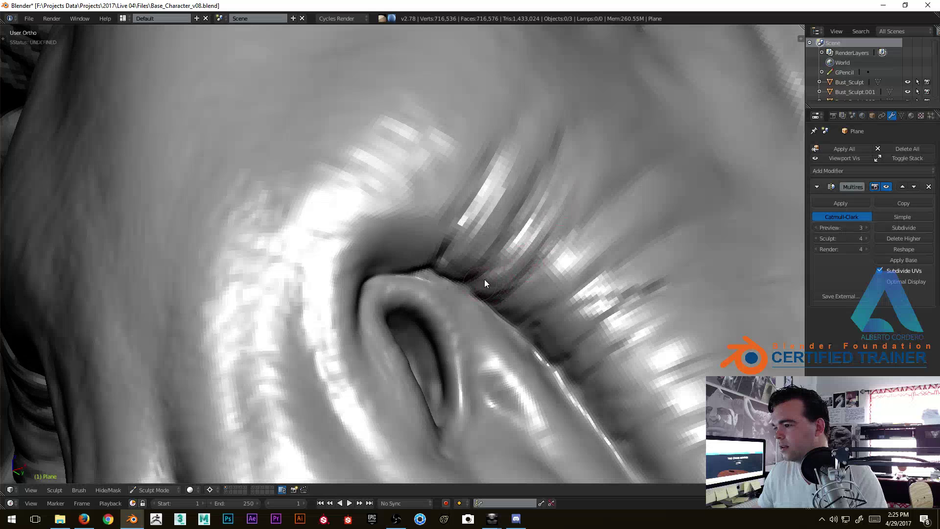
mouse_move(523, 317)
mouse_down()
mouse_move(577, 266)
mouse_move(570, 252)
mouse_up()
Extend the radiating creases up the side of the nose and add fine wrinkles over the nostril's front fold.
mouse_move(571, 252)
middle_down()
mouse_move(554, 249)
mouse_move(460, 154)
mouse_move(415, 345)
mouse_move(405, 332)
middle_up()
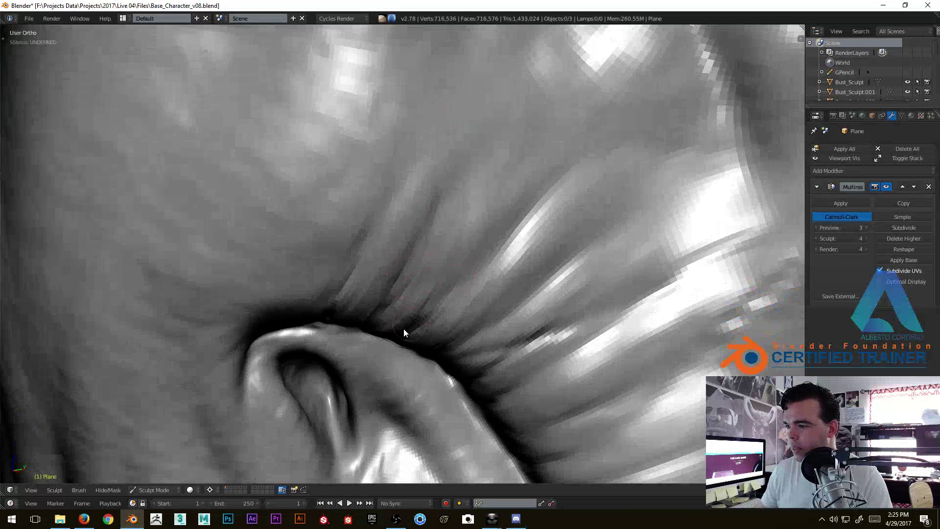
drag(460, 217, 456, 186)
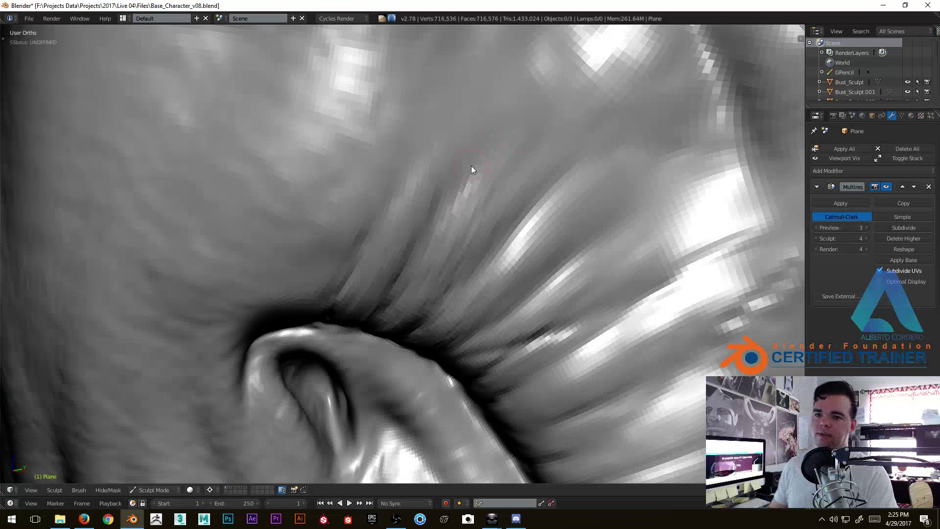
mouse_move(471, 165)
middle_down()
mouse_move(335, 236)
mouse_move(337, 217)
middle_up()
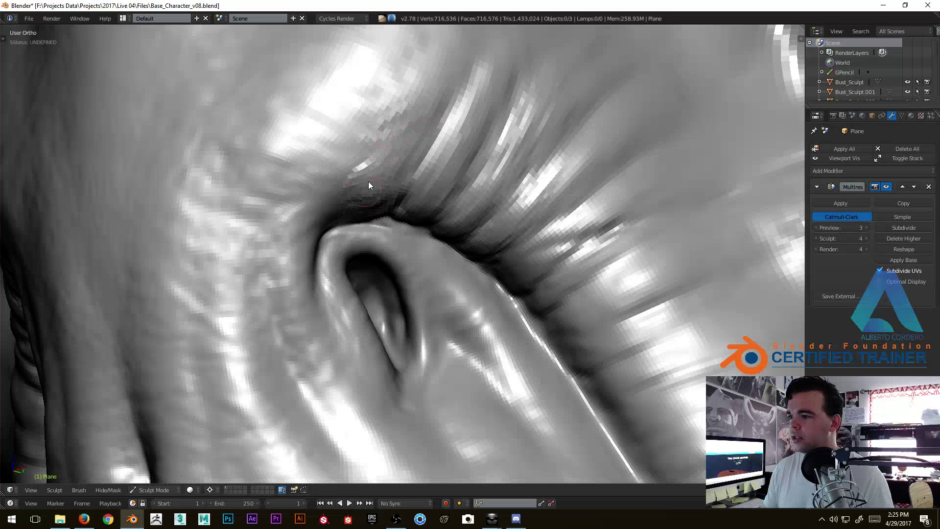
scroll(360, 196, up, 3)
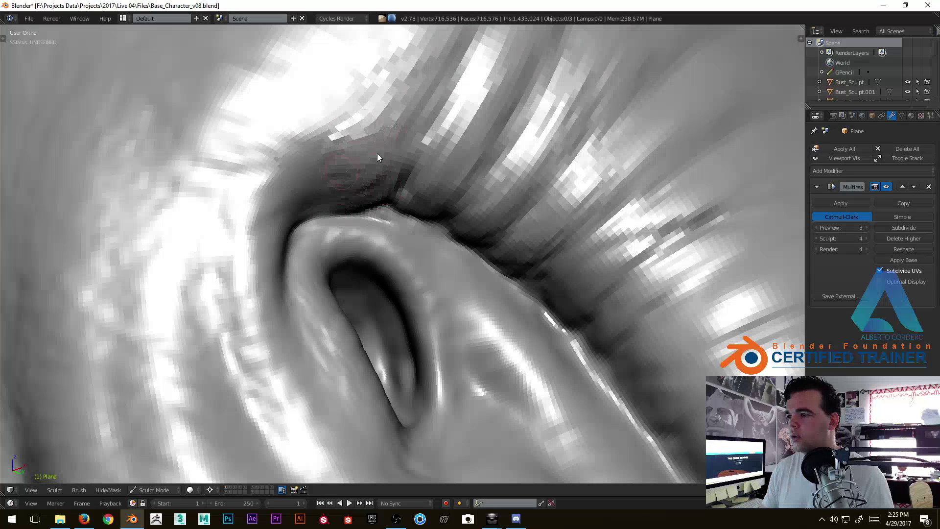
Adjust the brush radius and carve narrow, sharper creases running from the nostril fold up the side of the nose.
scroll(368, 199, down, 6)
middle_drag(427, 243, 418, 205)
scroll(426, 186, up, 4)
scroll(414, 196, up, 3)
key(f)
click(439, 192)
scroll(362, 266, up, 3)
scroll(337, 275, up, 2)
scroll(387, 272, up, 2)
mouse_move(367, 291)
mouse_down()
mouse_move(468, 135)
mouse_move(445, 185)
mouse_up()
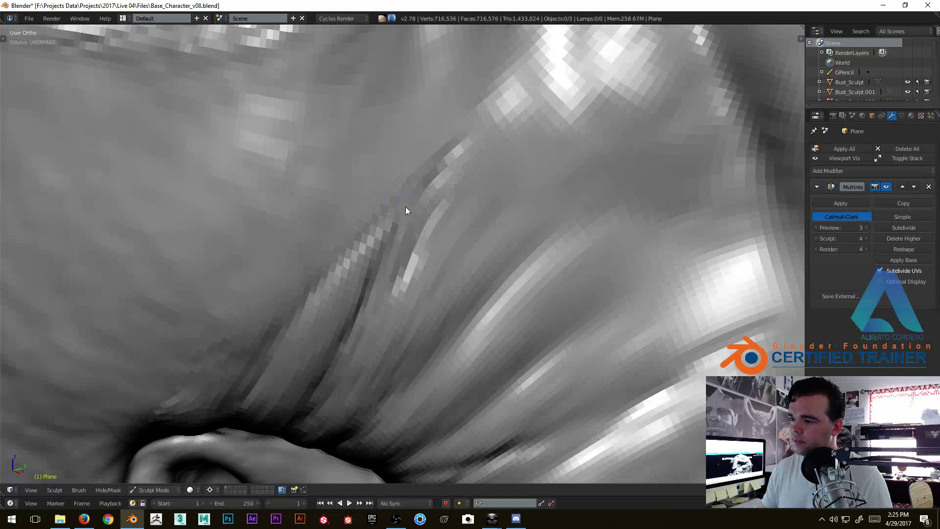
Deepen the radiating creases along the nostril wing's outer fold and draw them out toward the cheek.
mouse_move(335, 347)
middle_down()
mouse_move(367, 335)
mouse_move(352, 252)
mouse_move(403, 201)
mouse_move(354, 283)
mouse_move(277, 303)
mouse_move(260, 294)
middle_up()
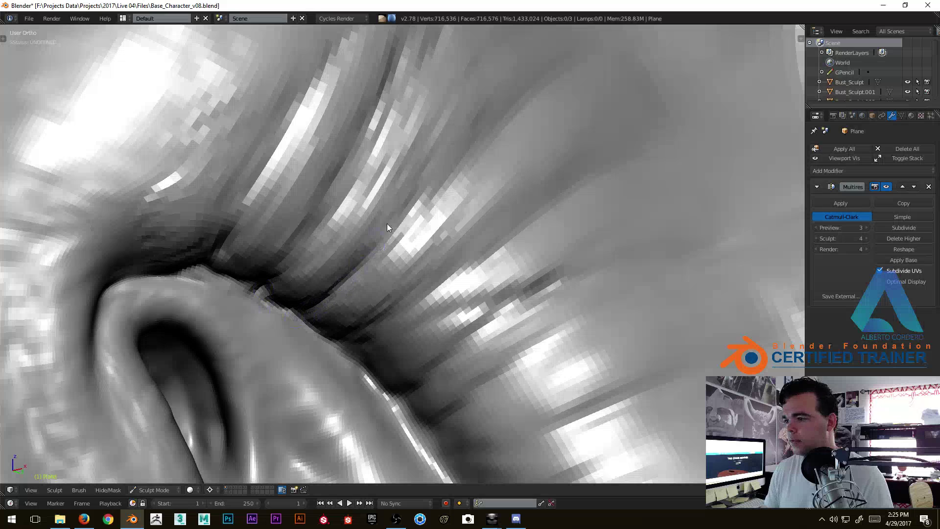
mouse_move(480, 138)
middle_down()
mouse_move(419, 242)
mouse_move(402, 211)
mouse_move(316, 254)
mouse_move(293, 248)
middle_up()
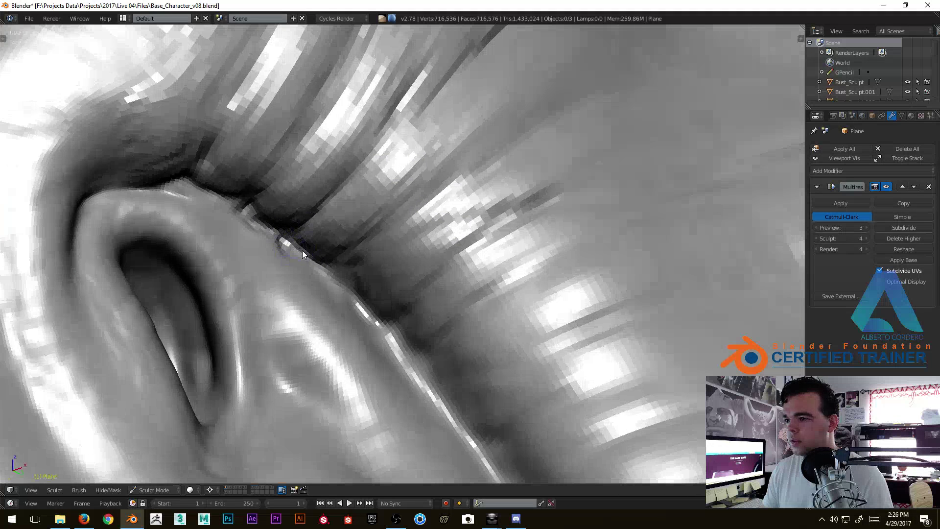
mouse_move(445, 172)
middle_down()
mouse_move(396, 251)
mouse_move(414, 191)
mouse_move(361, 237)
middle_up()
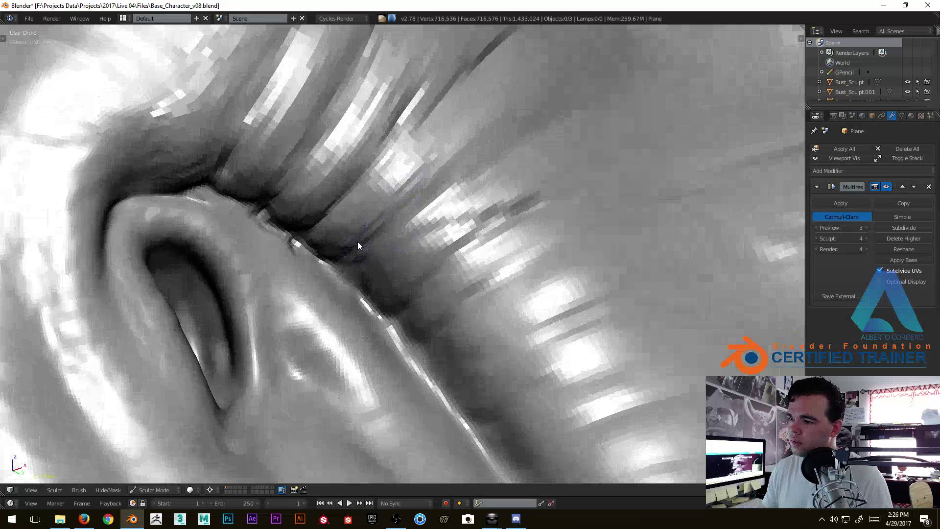
drag(356, 272, 542, 84)
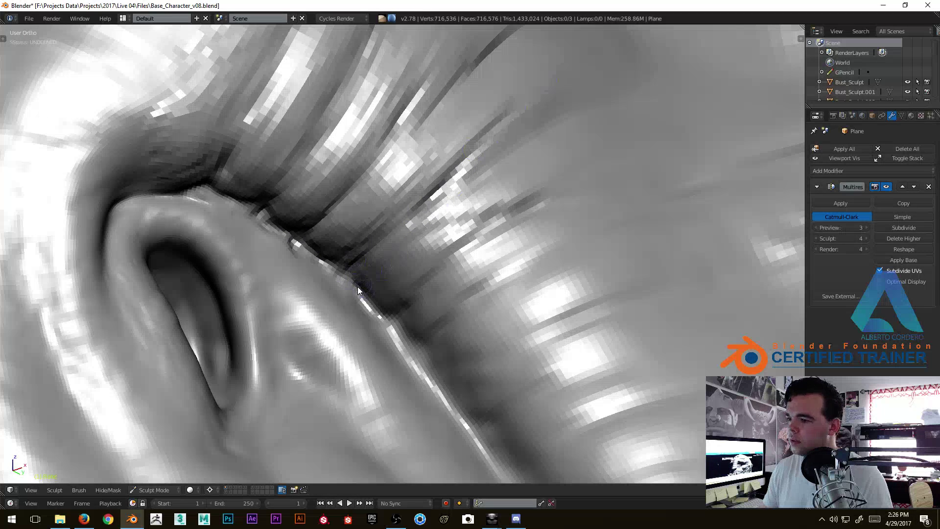
drag(401, 310, 596, 172)
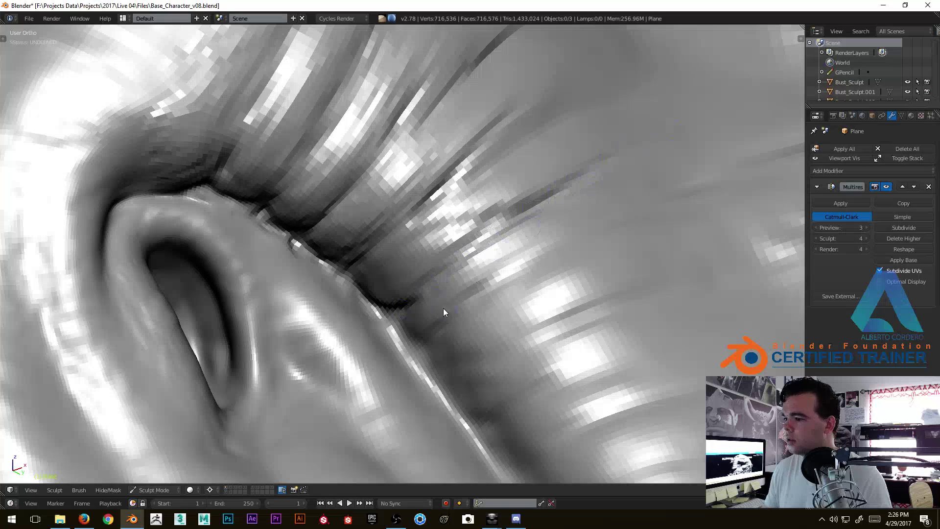
Resize the brush and sculpt small cross wrinkles over the top of the nostril wing.
scroll(420, 312, down, 8)
mouse_move(400, 292)
middle_down()
mouse_move(446, 190)
mouse_move(462, 194)
middle_up()
scroll(446, 190, up, 3)
scroll(445, 186, up, 6)
key(f)
click(472, 196)
scroll(470, 196, down, 2)
scroll(461, 194, up, 2)
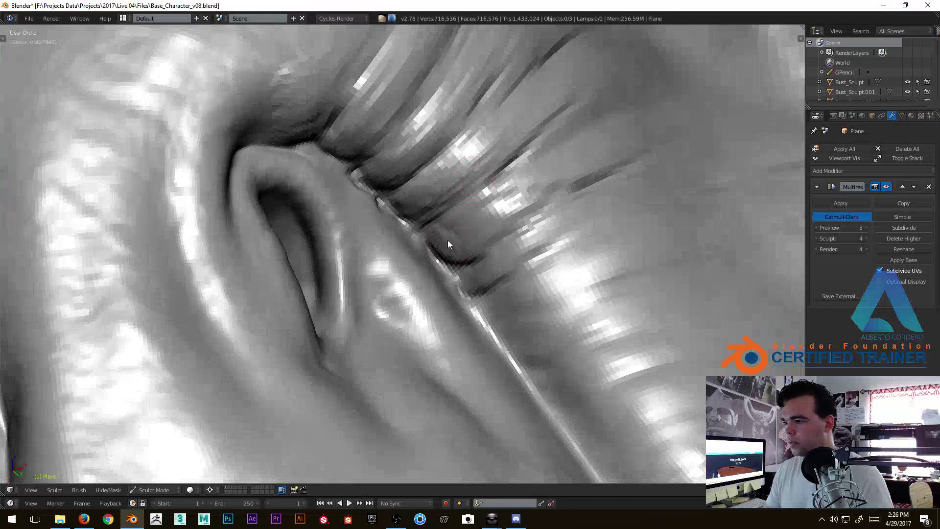
middle_drag(447, 253, 336, 263)
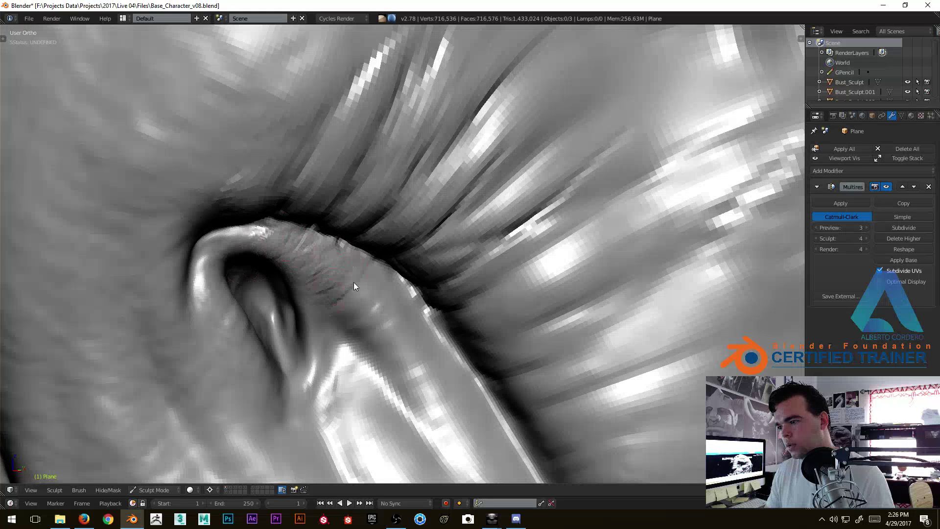
Continue the small wrinkles down the nostril wing and around the nostril opening's inner and front rim.
shift+middle_drag(357, 332, 292, 205)
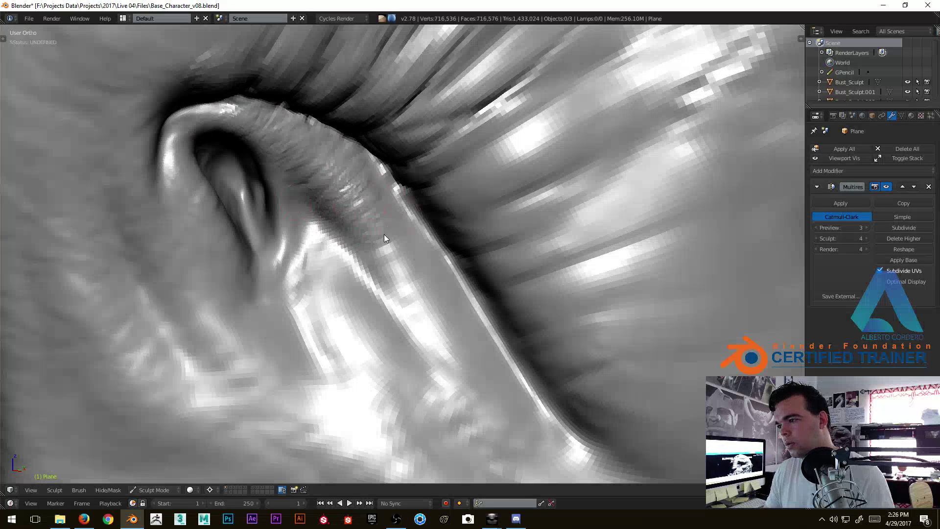
middle_drag(487, 341, 369, 308)
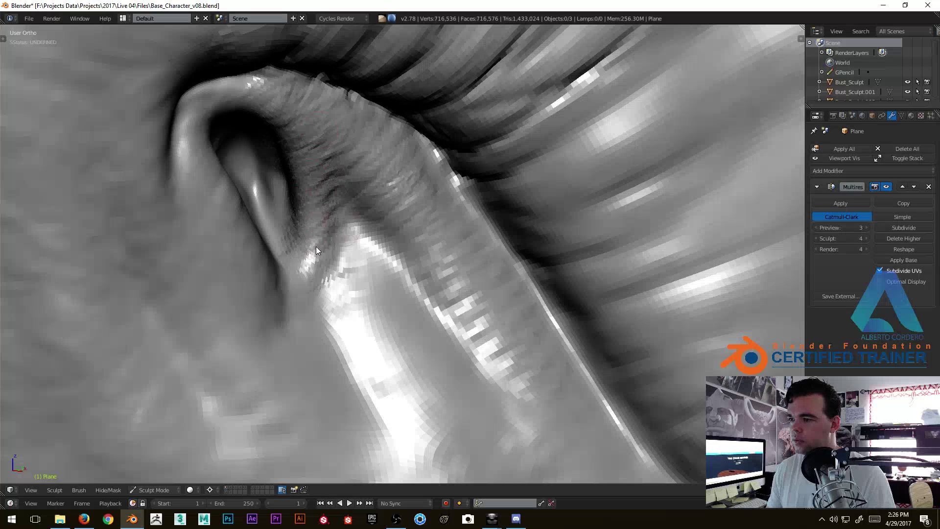
middle_drag(336, 232, 383, 243)
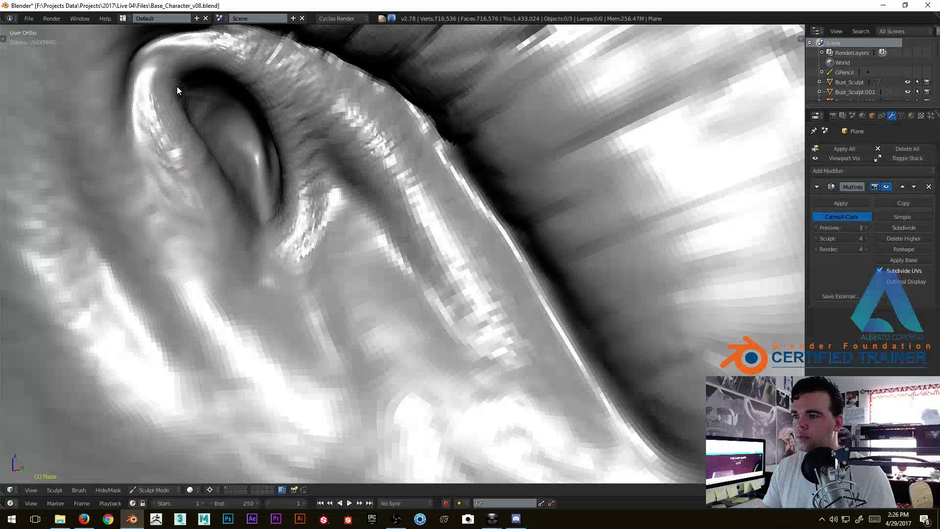
drag(177, 58, 172, 81)
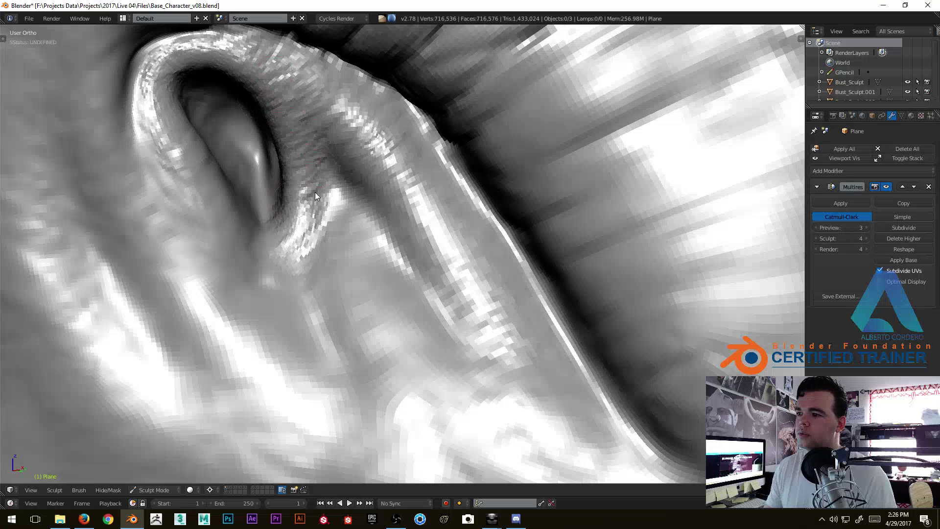
Sculpt fine wrinkles around the lower rim of the nostril opening and its rear corner.
mouse_move(287, 257)
middle_down()
mouse_move(280, 274)
mouse_move(339, 252)
middle_up()
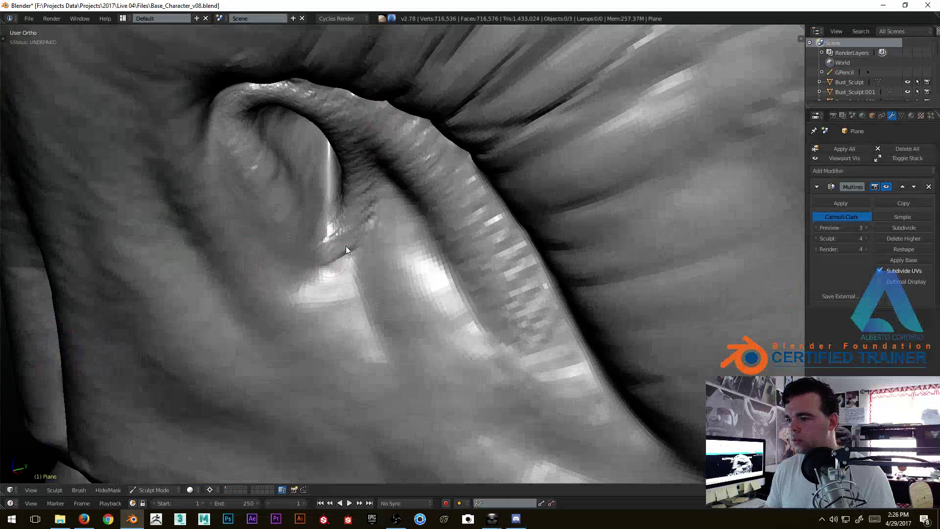
drag(308, 269, 321, 245)
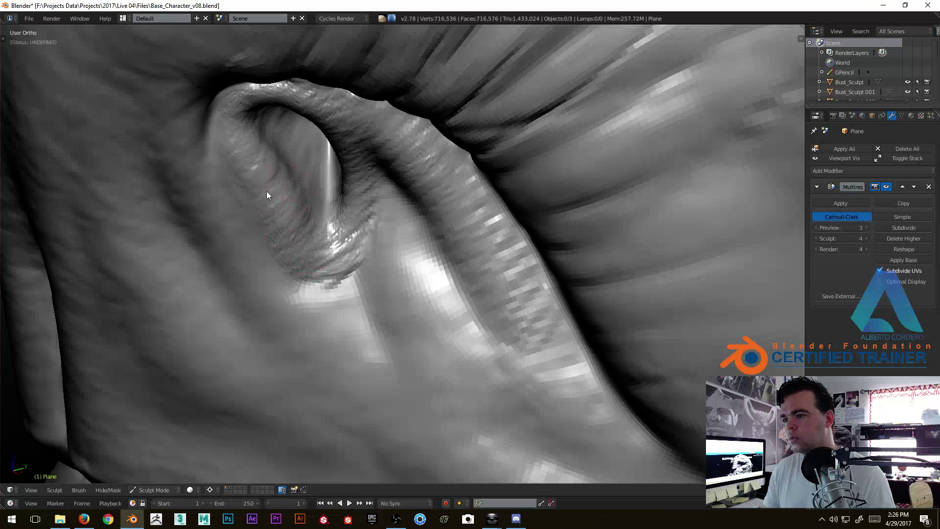
mouse_move(278, 222)
mouse_down()
mouse_move(337, 249)
mouse_move(295, 266)
mouse_move(319, 233)
mouse_up()
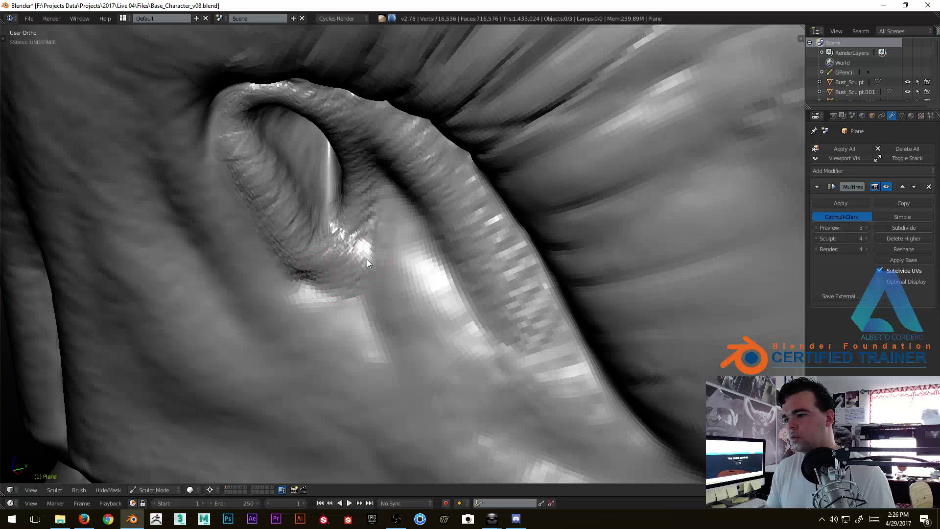
drag(340, 216, 341, 265)
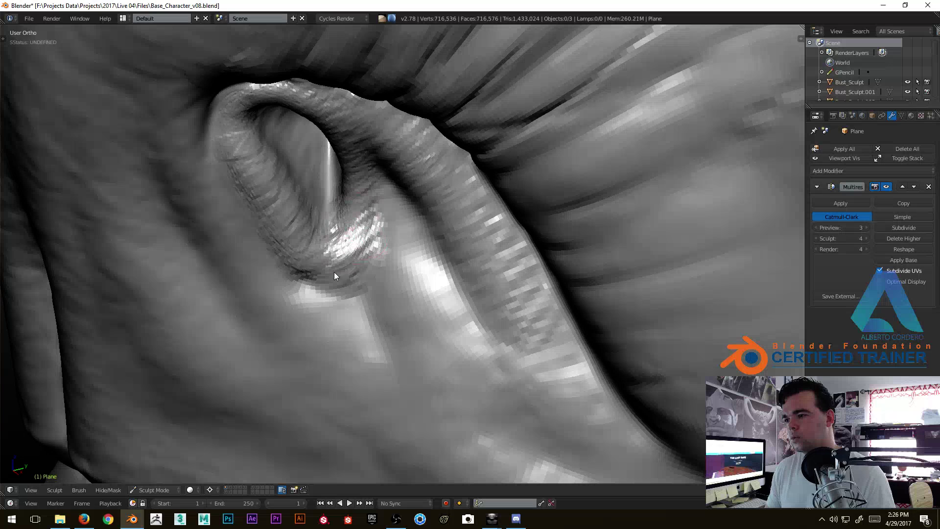
Sculpt fine skin texture along the underside of the nostril wing, from the opening back toward the cheek.
mouse_move(377, 310)
middle_down()
mouse_move(437, 318)
mouse_move(483, 304)
mouse_move(418, 217)
mouse_move(419, 273)
middle_up()
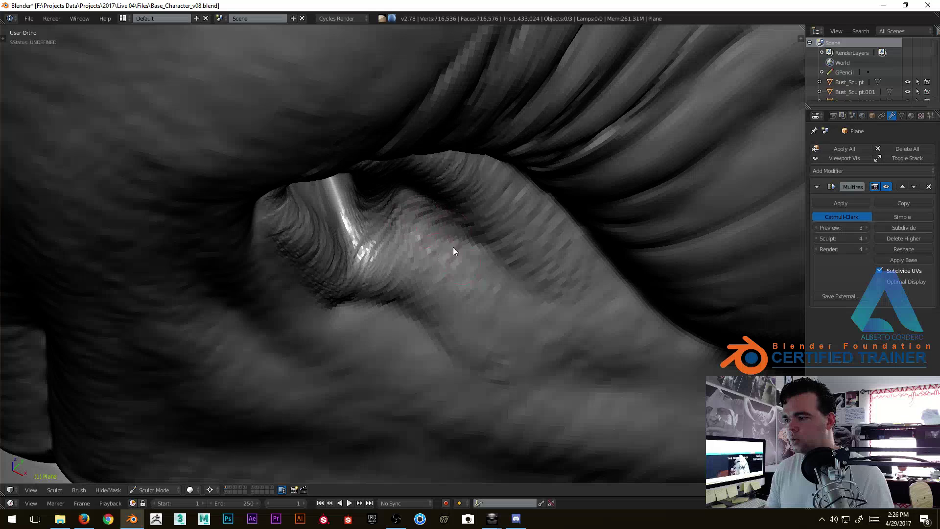
mouse_move(572, 313)
middle_down()
mouse_move(407, 193)
mouse_move(432, 218)
mouse_move(459, 214)
middle_up()
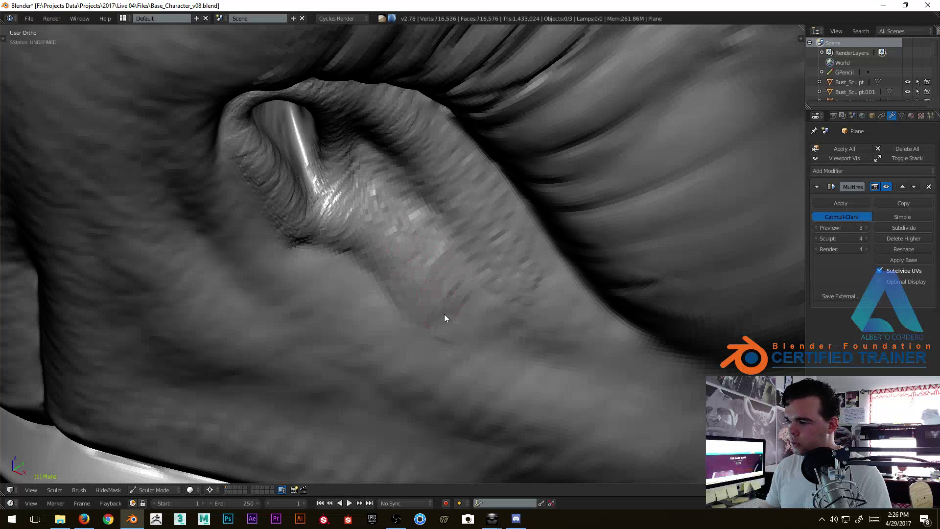
mouse_move(518, 342)
middle_down()
mouse_move(398, 285)
mouse_move(401, 183)
mouse_move(368, 219)
middle_up()
Change the brush radius and lower the Multires modifier's sculpt level to 2.
mouse_move(324, 109)
middle_down()
mouse_move(396, 122)
mouse_move(374, 181)
mouse_move(351, 171)
mouse_move(280, 200)
mouse_move(286, 206)
mouse_move(317, 158)
middle_up()
key(f)
click(305, 178)
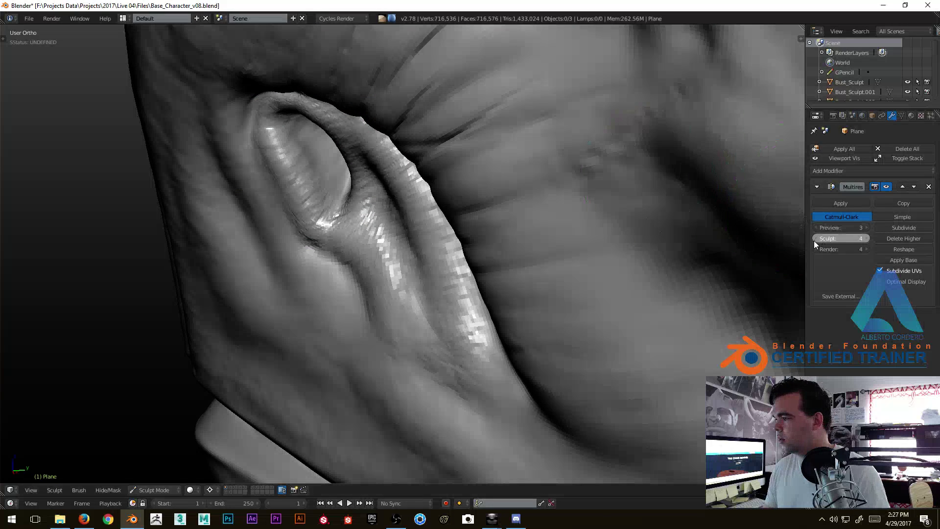
click(815, 238)
click(817, 238)
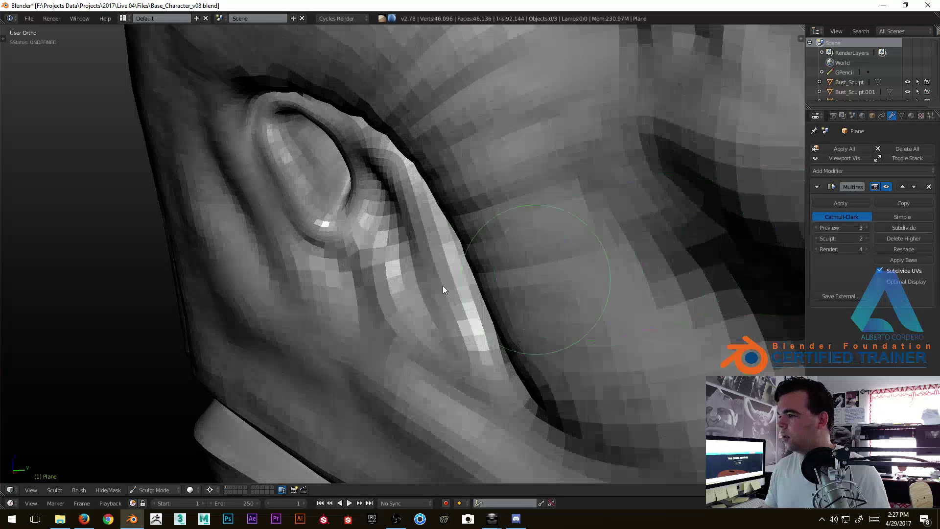
Adjust the brush radius and reshape the nostril opening's inner surface and inner rim with broad strokes.
drag(244, 182, 286, 171)
key(f)
click(295, 172)
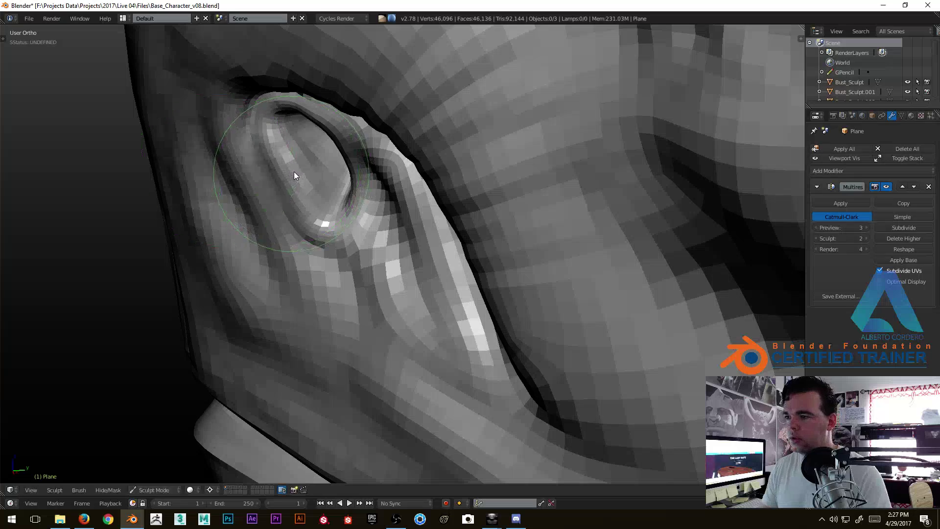
mouse_move(295, 168)
middle_down()
mouse_move(268, 158)
mouse_move(387, 122)
mouse_move(405, 129)
middle_up()
drag(405, 128, 405, 125)
mouse_move(405, 126)
shift+middle_down()
mouse_move(399, 178)
mouse_move(399, 131)
shift+middle_up()
mouse_move(400, 131)
mouse_down()
mouse_move(395, 74)
mouse_move(398, 99)
mouse_up()
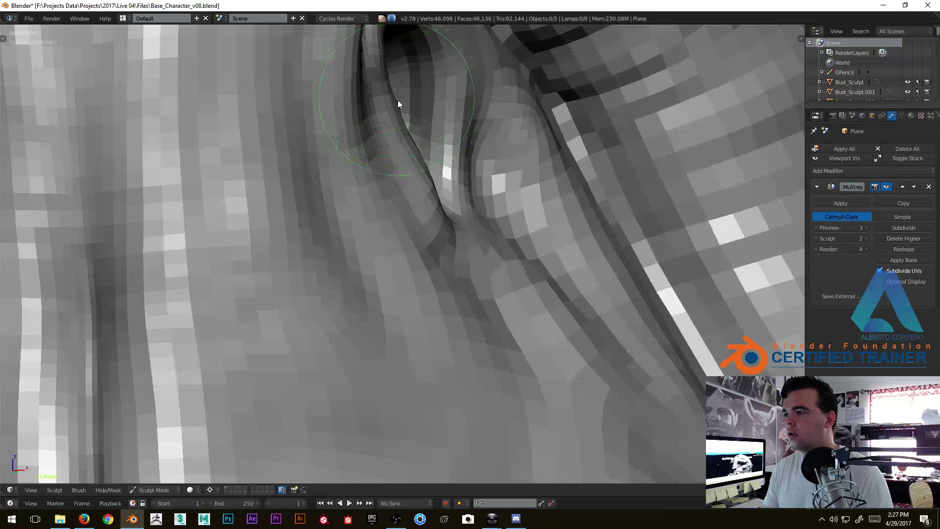
Reshape the nostril's lower rim and the fold at its lower corner with broad strokes, working from the front and below.
mouse_move(412, 160)
middle_down()
mouse_move(386, 117)
mouse_move(367, 128)
middle_up()
shift+middle_drag(367, 128, 314, 158)
drag(307, 159, 331, 155)
middle_drag(331, 155, 381, 237)
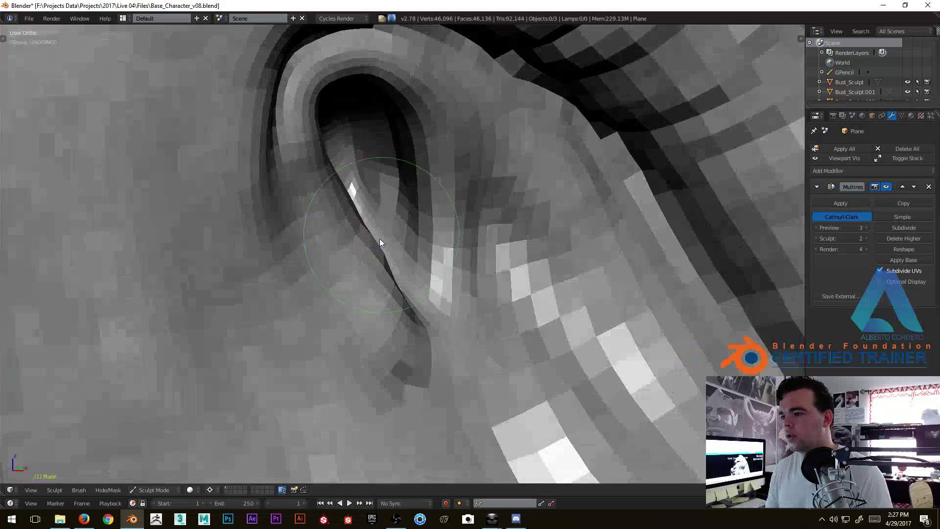
drag(374, 263, 374, 234)
mouse_move(381, 214)
ctrl+middle_down()
mouse_move(375, 292)
mouse_move(464, 218)
mouse_move(433, 221)
mouse_move(472, 166)
ctrl+middle_up()
drag(473, 167, 477, 162)
Resize the brush and refine the nostril's inner wall and the rim beside the nose tip.
middle_drag(477, 163, 342, 220)
key(f)
click(369, 229)
mouse_move(325, 219)
ctrl+middle_down()
mouse_move(342, 180)
mouse_move(319, 201)
mouse_move(306, 189)
ctrl+middle_up()
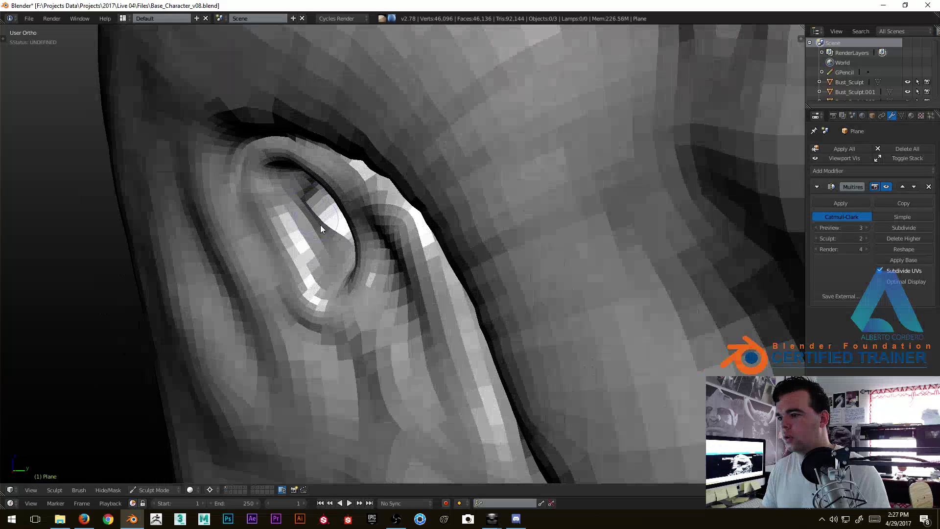
mouse_move(345, 259)
middle_down()
mouse_move(280, 237)
mouse_move(294, 238)
middle_up()
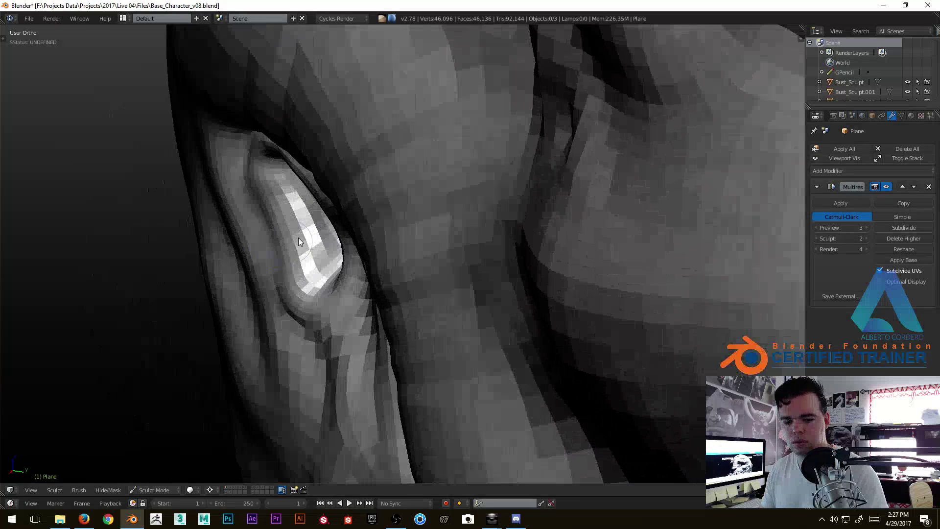
mouse_move(367, 231)
middle_down()
mouse_move(293, 220)
mouse_move(409, 187)
mouse_move(397, 210)
middle_up()
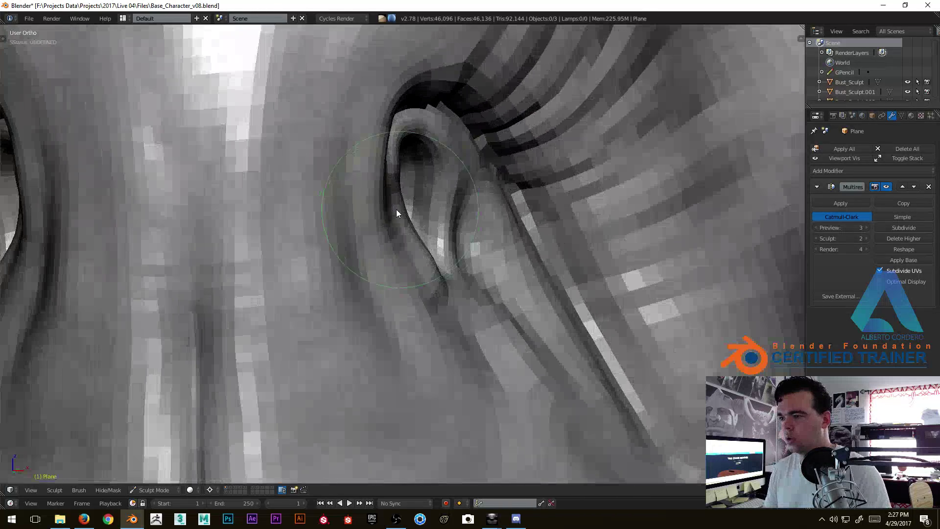
mouse_move(408, 225)
mouse_down()
mouse_move(422, 250)
mouse_move(401, 208)
mouse_up()
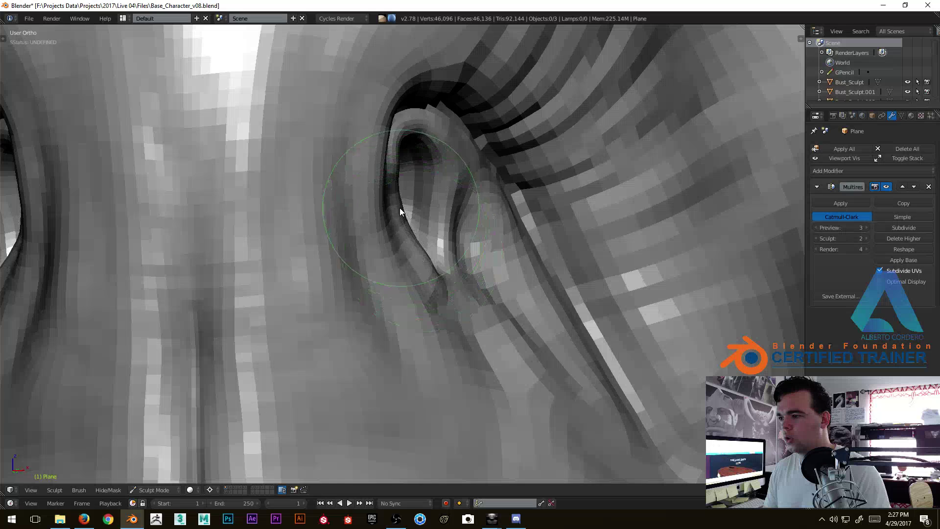
Raise the Multires modifier's sculpt level to 4.
mouse_move(399, 174)
middle_down()
mouse_move(412, 133)
mouse_move(397, 110)
mouse_move(439, 268)
mouse_move(478, 271)
middle_up()
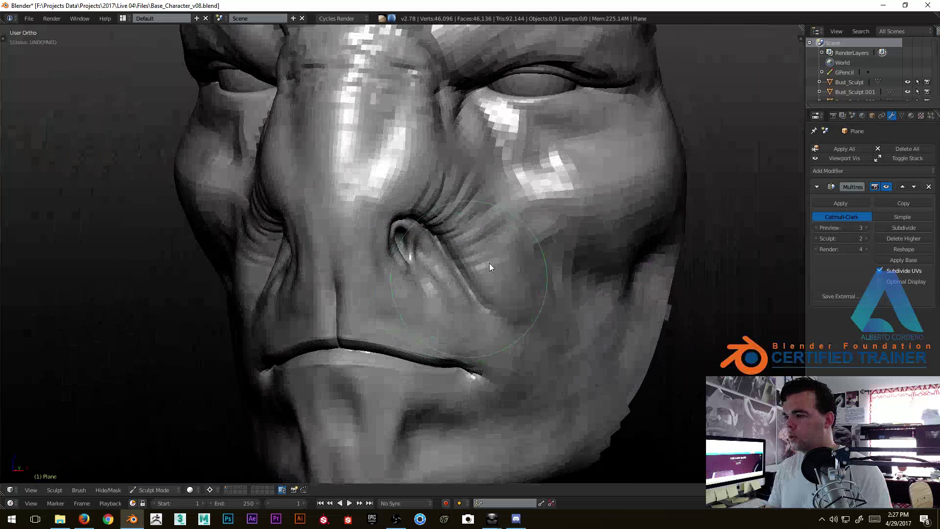
click(866, 238)
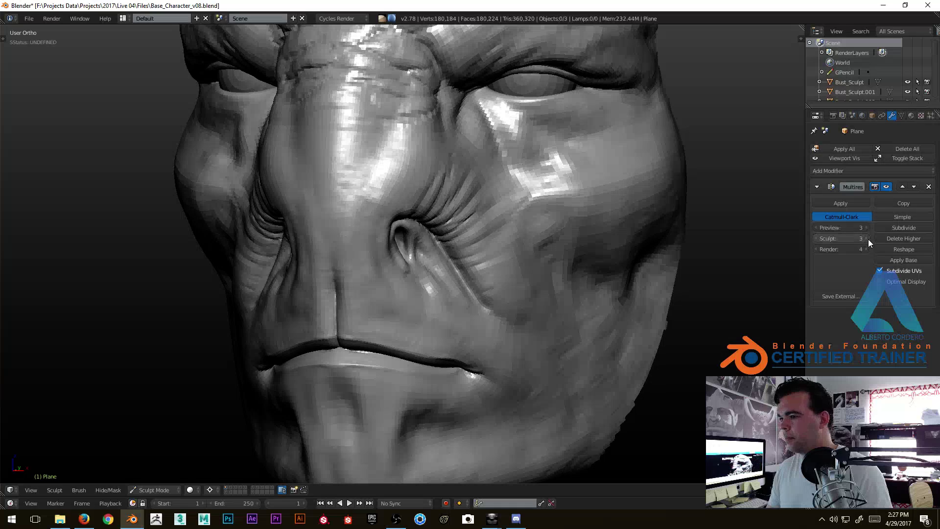
click(868, 240)
Examine the wrinkle detail and overall shape of the whole head from the front and three-quarter angles.
mouse_move(538, 210)
ctrl+middle_down()
mouse_move(490, 284)
mouse_move(415, 268)
mouse_move(425, 216)
mouse_move(445, 231)
mouse_move(464, 209)
mouse_move(433, 208)
mouse_move(332, 264)
mouse_move(372, 252)
mouse_move(352, 258)
mouse_move(375, 224)
mouse_move(370, 217)
ctrl+middle_up()
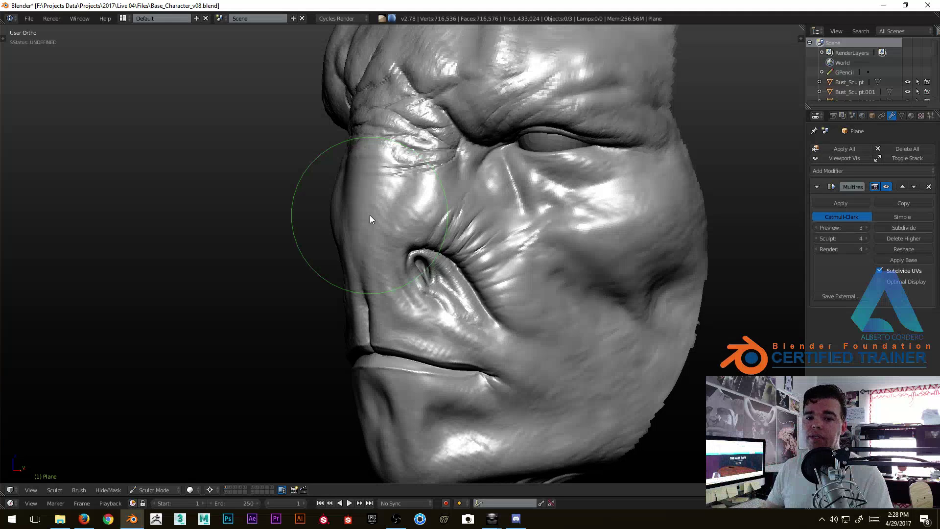
scroll(369, 216, down, 4)
middle_drag(370, 215, 424, 194)
scroll(424, 195, up, 1)
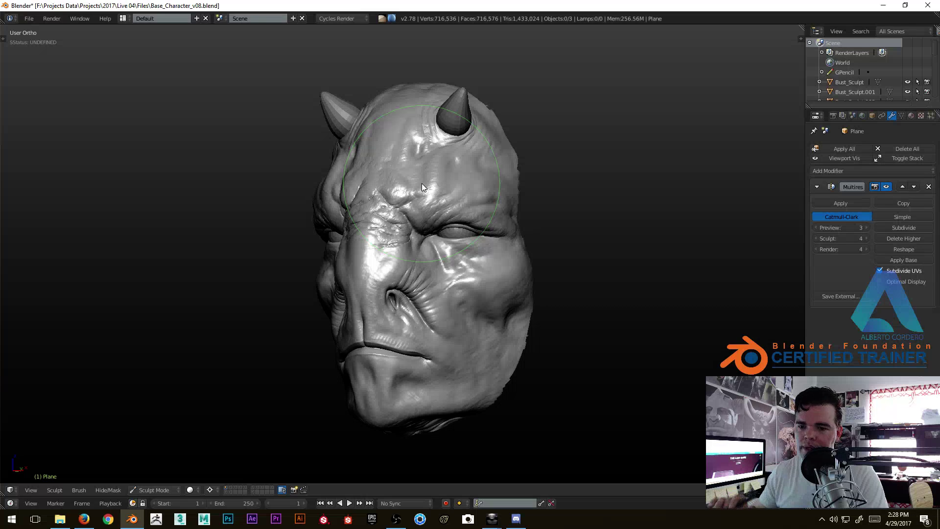
mouse_move(422, 183)
middle_down()
mouse_move(362, 265)
mouse_move(348, 263)
middle_up()
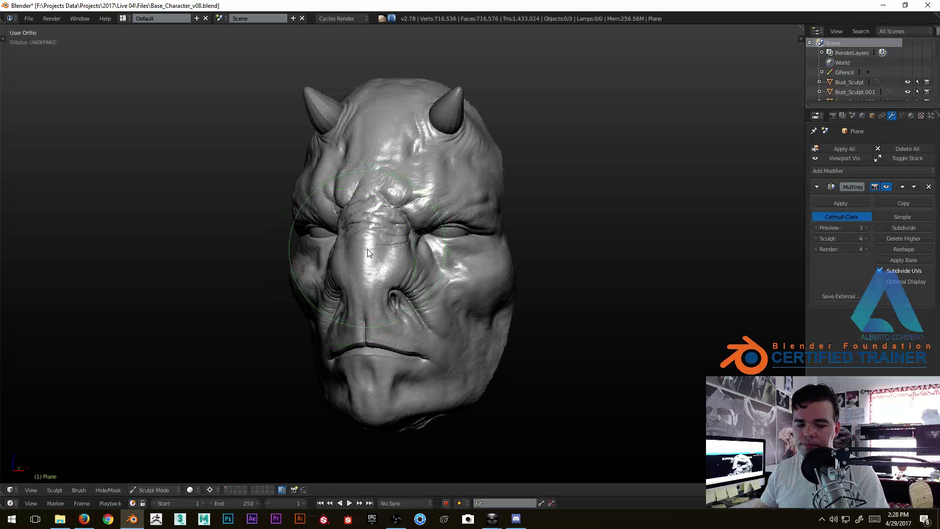
middle_drag(374, 242, 394, 246)
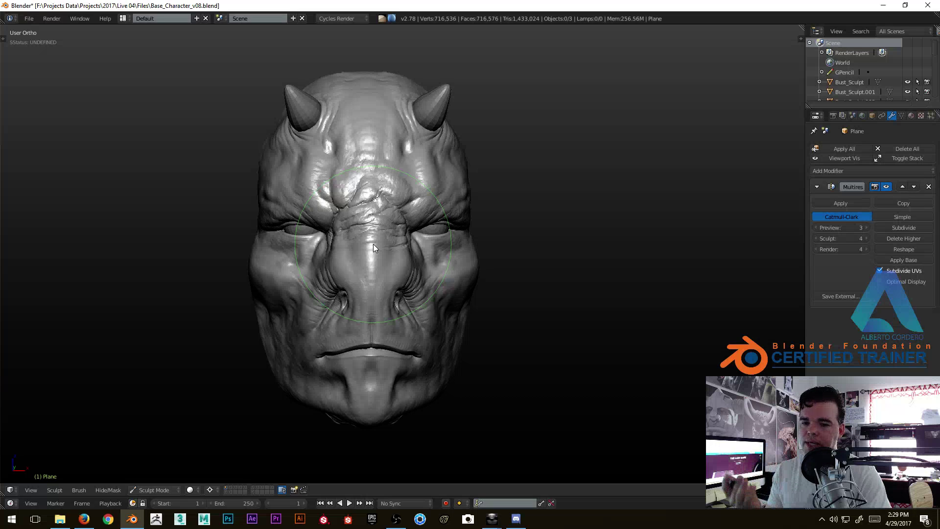
mouse_move(373, 248)
middle_down()
mouse_move(334, 318)
mouse_move(330, 263)
mouse_move(301, 266)
middle_up()
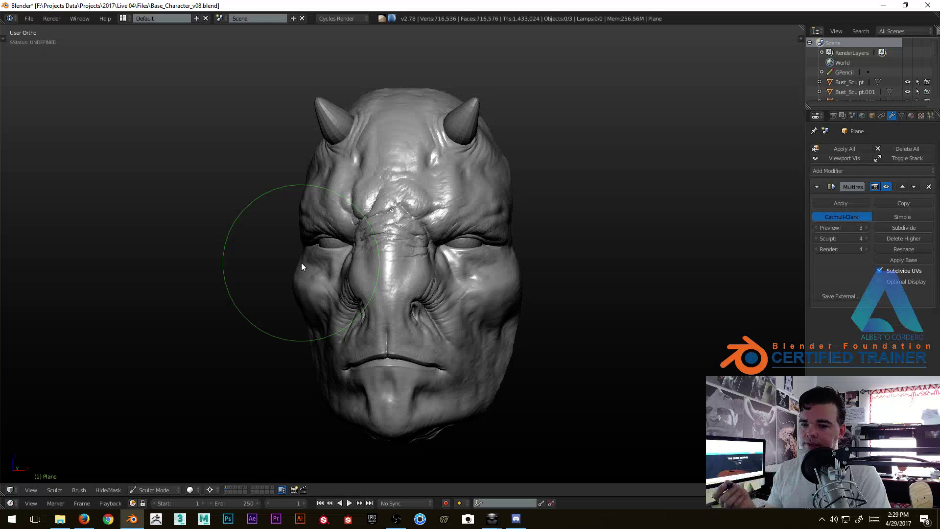
mouse_move(233, 266)
middle_down()
mouse_move(352, 190)
mouse_move(436, 192)
mouse_move(396, 193)
middle_up()
Shrink the brush and sculpt thin creases at the brow's inner corner, where it meets the nose bridge.
scroll(352, 190, up, 2)
scroll(396, 193, up, 3)
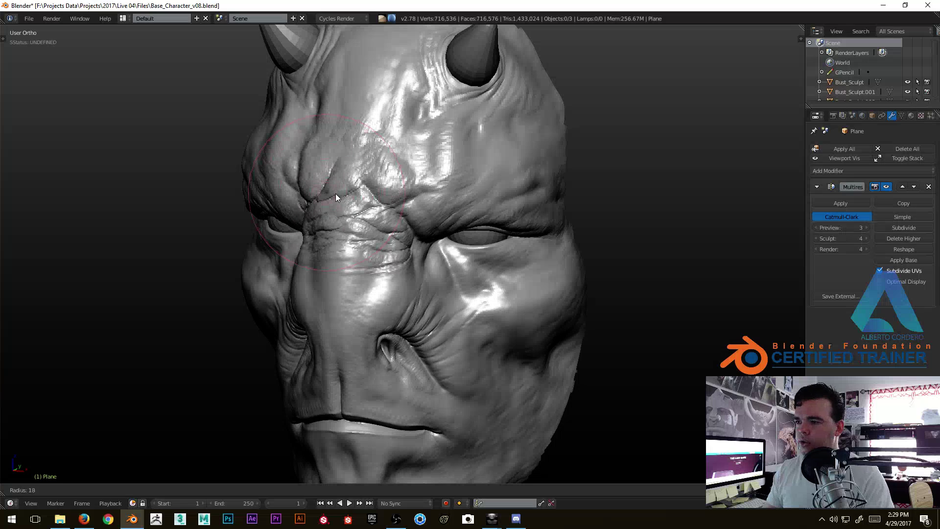
middle_drag(336, 193, 333, 187)
scroll(358, 167, up, 1)
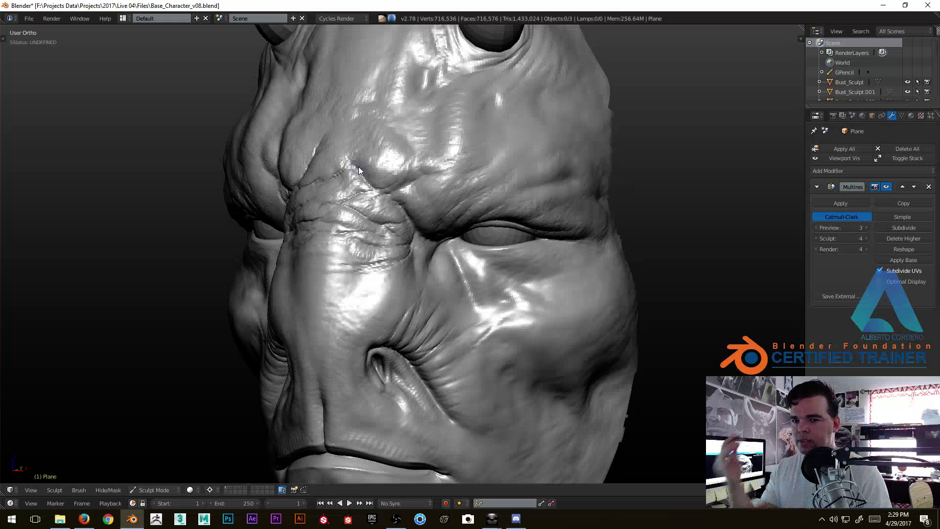
scroll(404, 191, up, 4)
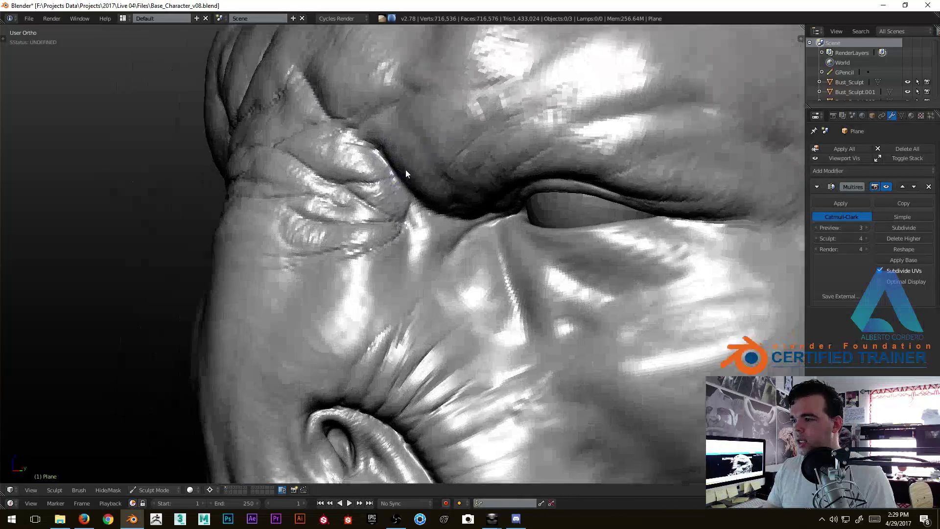
scroll(405, 171, up, 3)
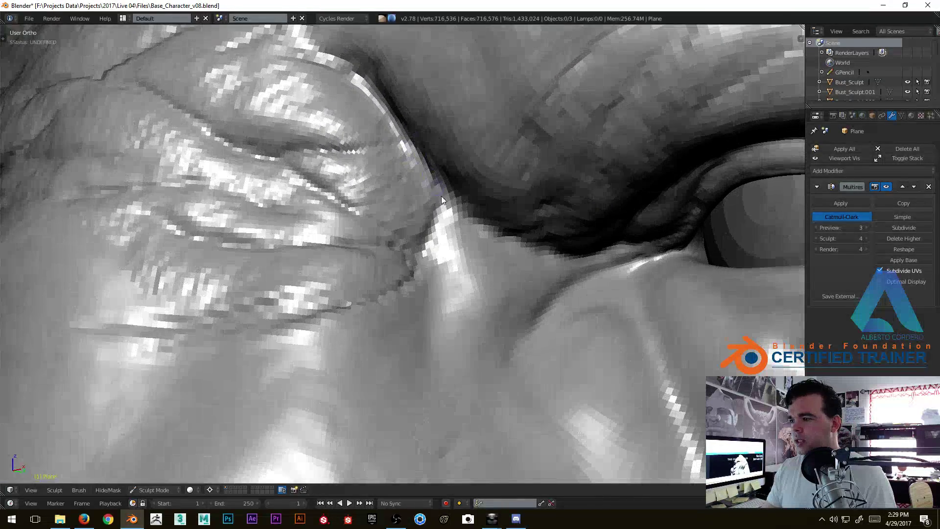
middle_drag(468, 217, 468, 191)
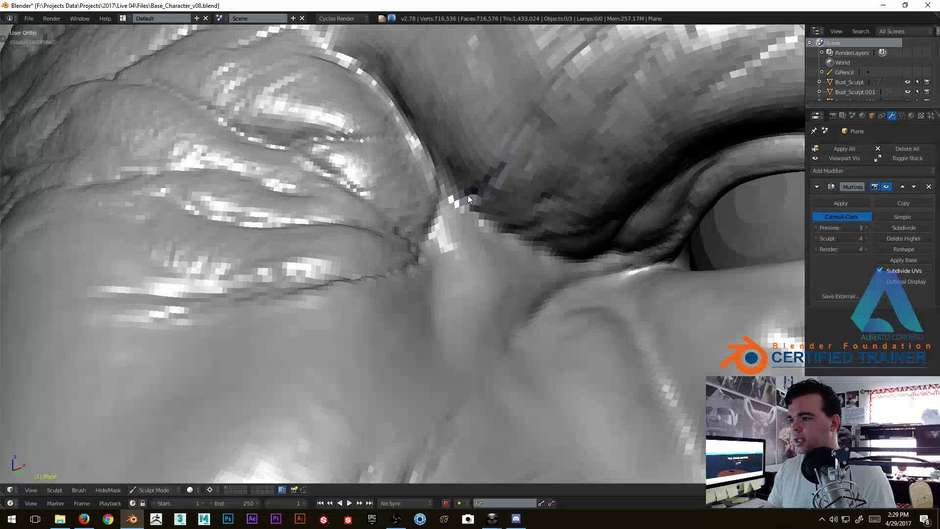
drag(448, 188, 455, 191)
mouse_move(516, 151)
middle_down()
mouse_move(483, 147)
mouse_move(510, 157)
middle_up()
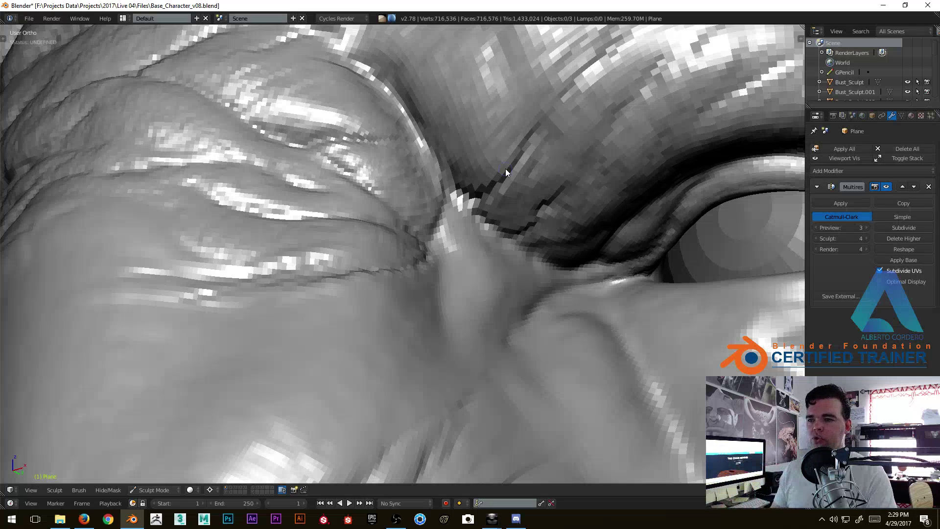
Deepen and extend the fine creases on the brow's underside, between the nose bridge and the inner eye corner.
mouse_move(505, 168)
middle_down()
mouse_move(386, 257)
mouse_move(478, 245)
middle_up()
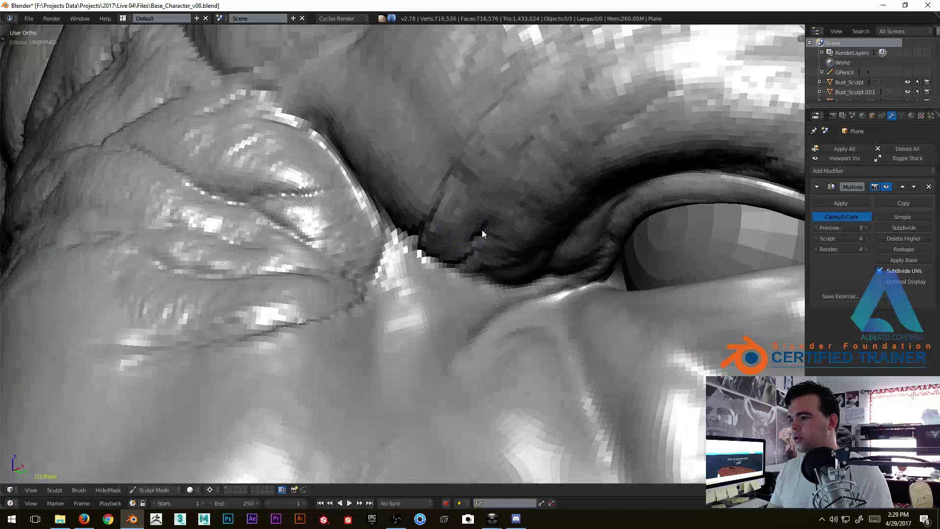
mouse_move(485, 195)
middle_down()
mouse_move(488, 215)
mouse_move(463, 218)
mouse_move(495, 212)
mouse_move(483, 217)
middle_up()
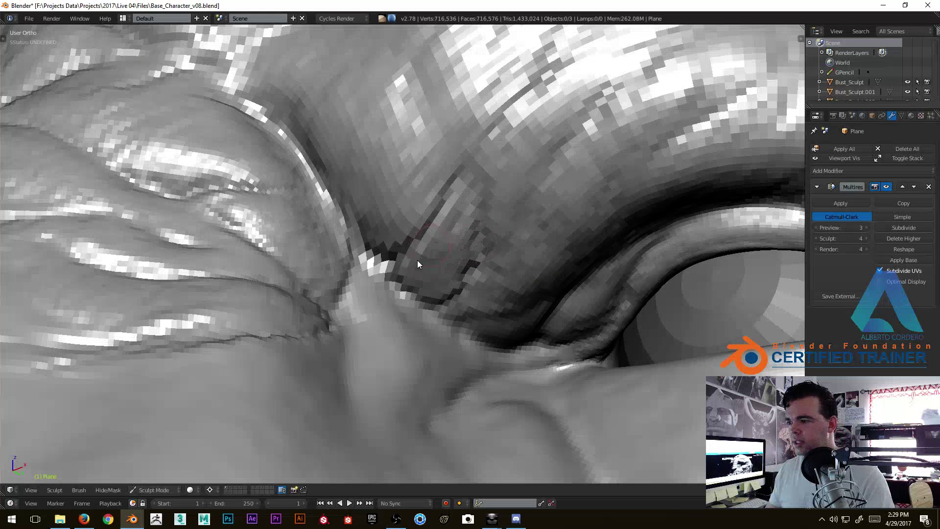
mouse_move(451, 254)
middle_down()
mouse_move(459, 255)
mouse_move(430, 229)
mouse_move(426, 273)
mouse_move(404, 298)
mouse_move(422, 329)
middle_up()
mouse_move(422, 329)
mouse_down()
mouse_move(419, 284)
mouse_move(432, 230)
mouse_up()
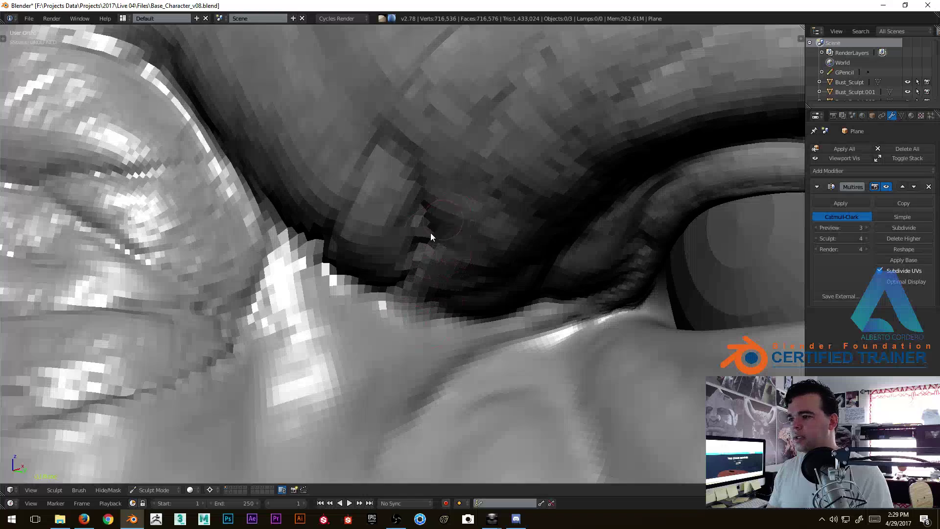
mouse_move(447, 254)
middle_down()
mouse_move(409, 284)
mouse_move(401, 243)
mouse_move(457, 263)
mouse_move(399, 295)
middle_up()
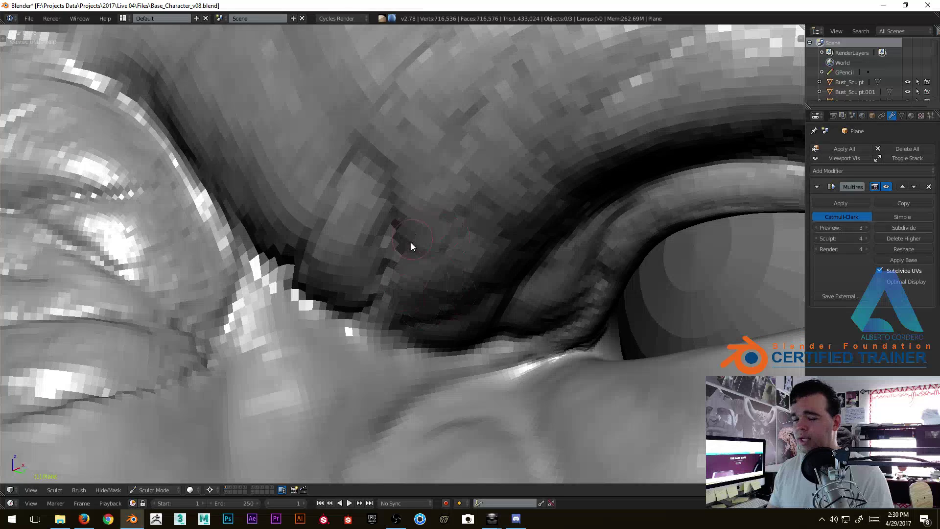
Sculpt faint skin creases in the hollow below the inner brow, between the nose bridge folds and the under-eye ridge.
mouse_move(412, 303)
middle_down()
mouse_move(390, 354)
mouse_move(398, 393)
mouse_move(395, 289)
mouse_move(374, 338)
middle_up()
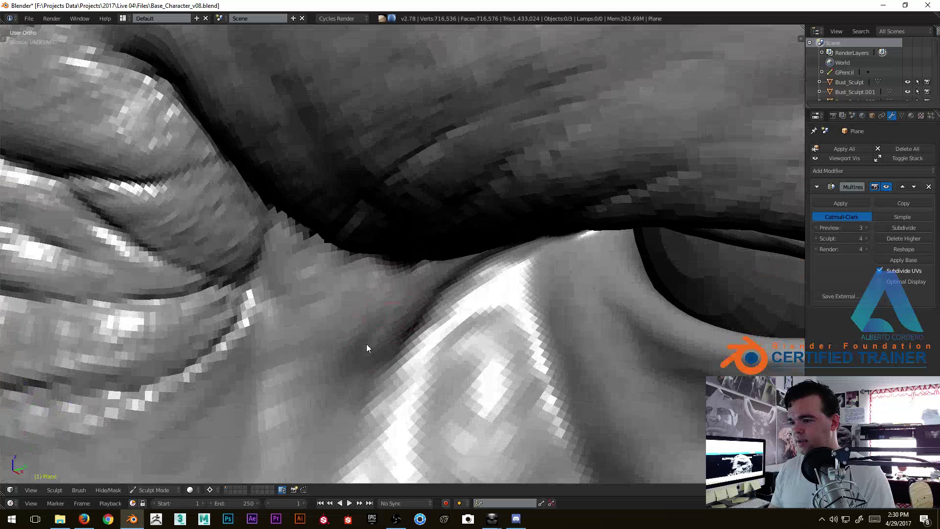
mouse_move(307, 307)
middle_down()
mouse_move(288, 271)
mouse_move(280, 280)
middle_up()
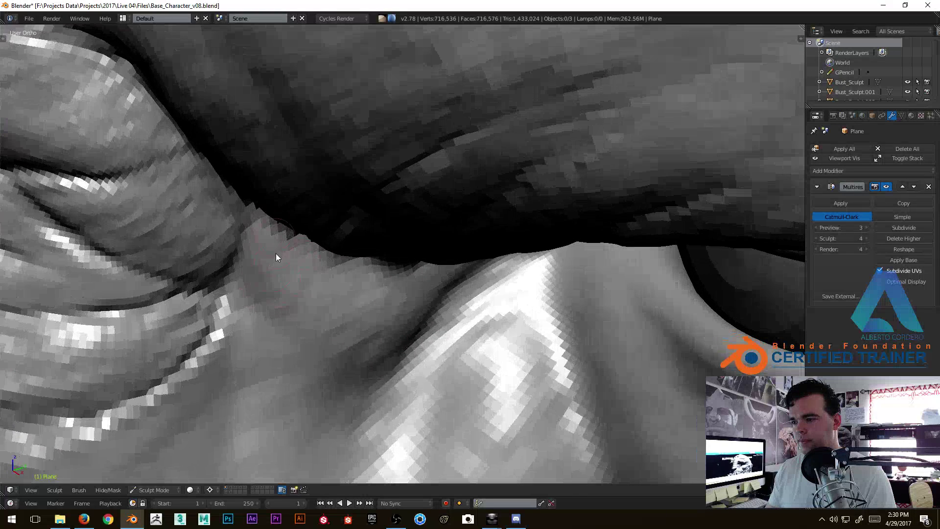
middle_drag(275, 243, 355, 254)
middle_drag(300, 286, 362, 201)
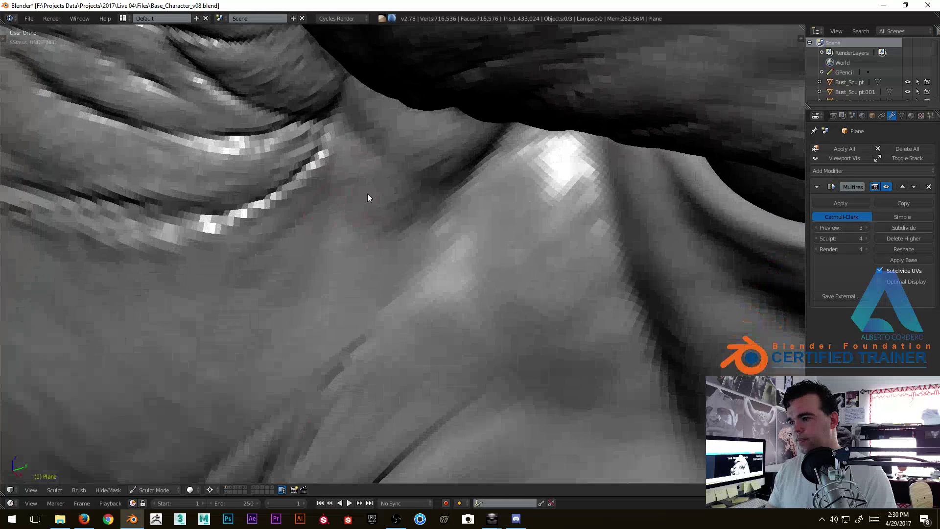
middle_drag(357, 262, 377, 247)
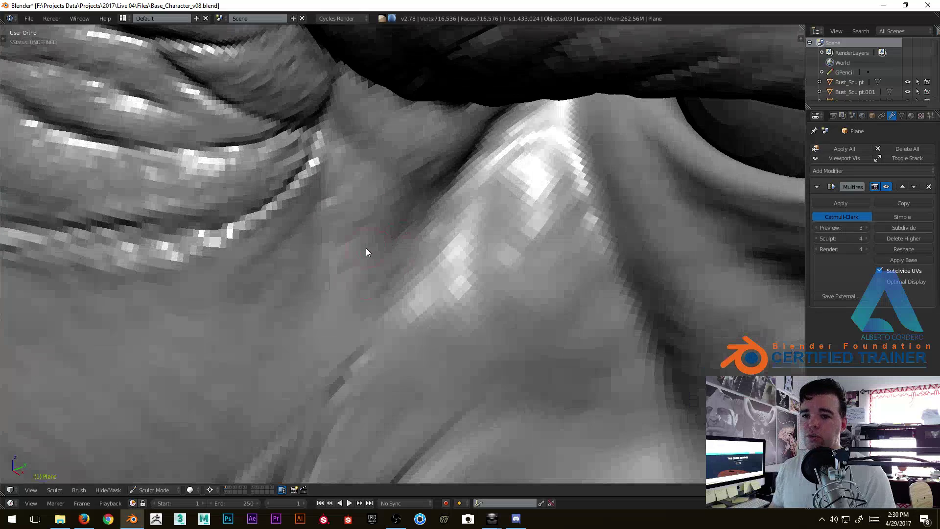
Sculpt fine wrinkles from the hollow beside the eye down the nose's side and below the lowest bridge fold.
mouse_move(324, 330)
middle_down()
mouse_move(369, 218)
mouse_move(421, 193)
middle_up()
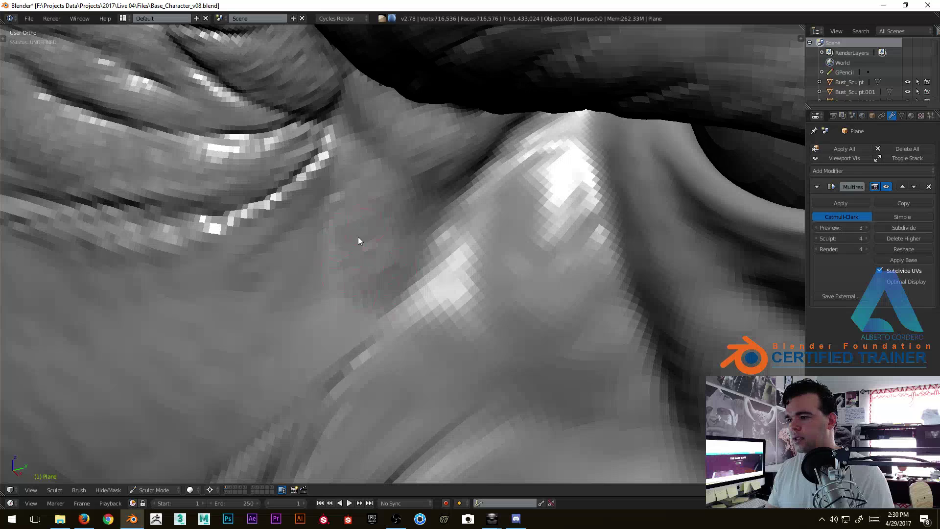
middle_drag(383, 279, 345, 336)
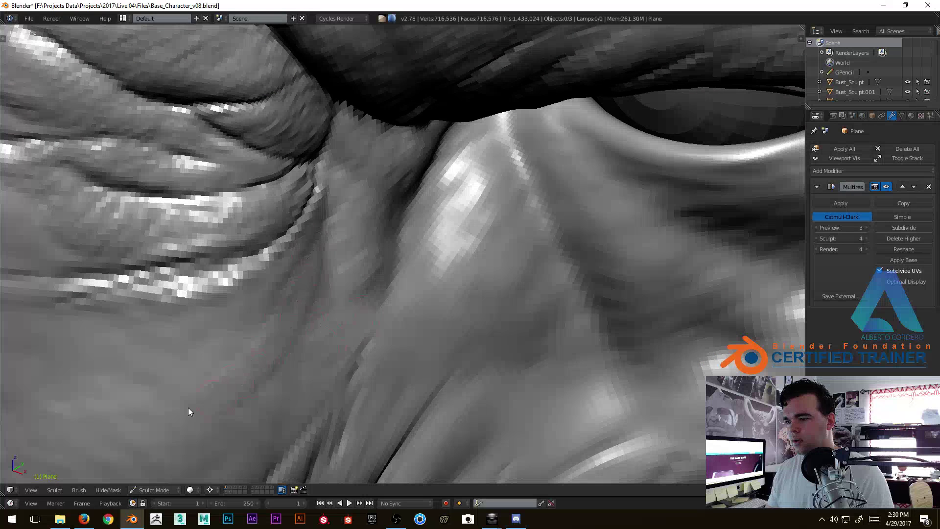
mouse_move(236, 309)
mouse_down()
mouse_move(279, 274)
mouse_move(111, 325)
mouse_up()
mouse_move(110, 322)
middle_down()
mouse_move(296, 269)
mouse_move(290, 292)
middle_up()
middle_drag(153, 282, 315, 227)
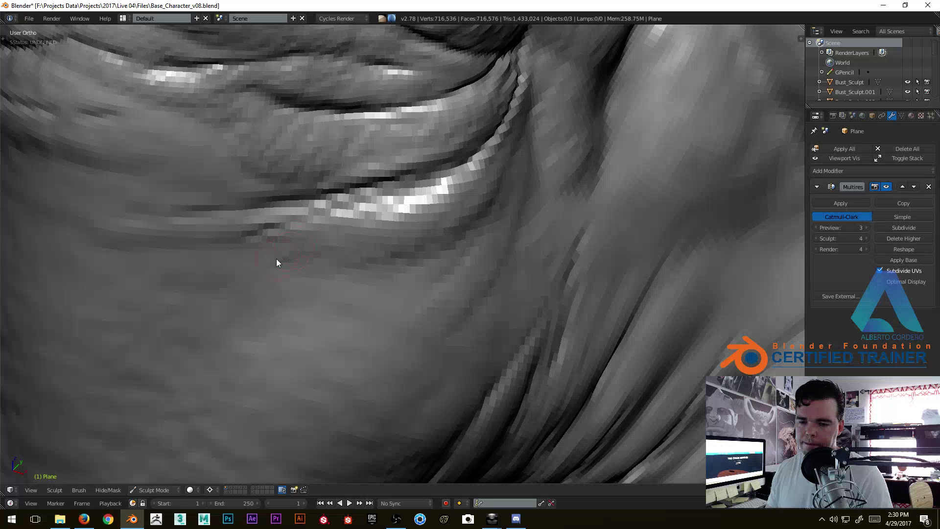
Sculpt fine wrinkles across the nose below the bridge folds and down its side toward the creases above the nostril.
scroll(313, 278, down, 2)
middle_drag(315, 279, 350, 278)
scroll(371, 248, up, 3)
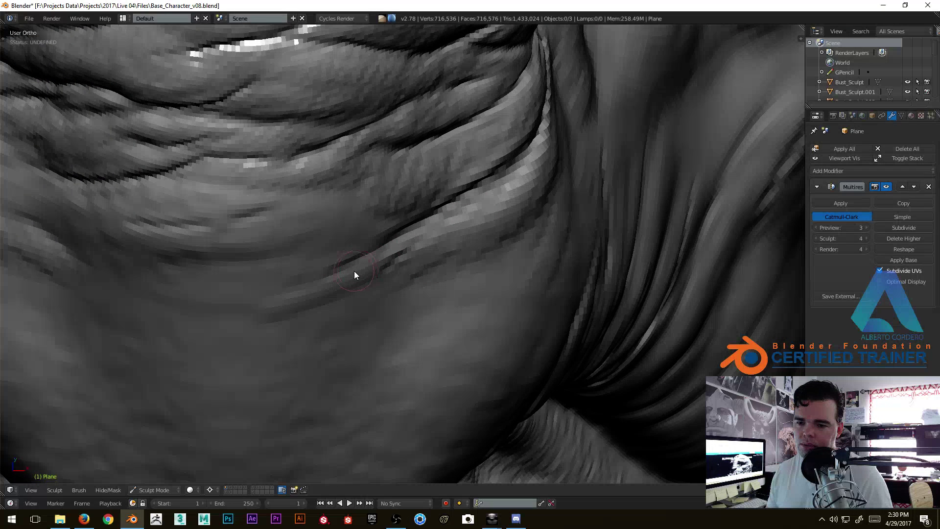
mouse_move(345, 263)
middle_down()
mouse_move(340, 283)
mouse_move(374, 264)
middle_up()
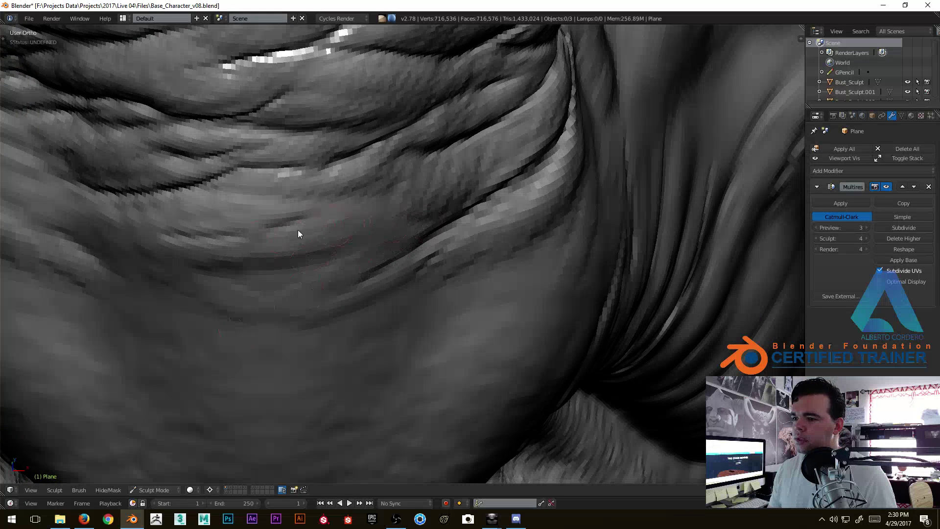
mouse_move(393, 227)
middle_down()
mouse_move(449, 256)
mouse_move(412, 233)
mouse_move(486, 228)
middle_up()
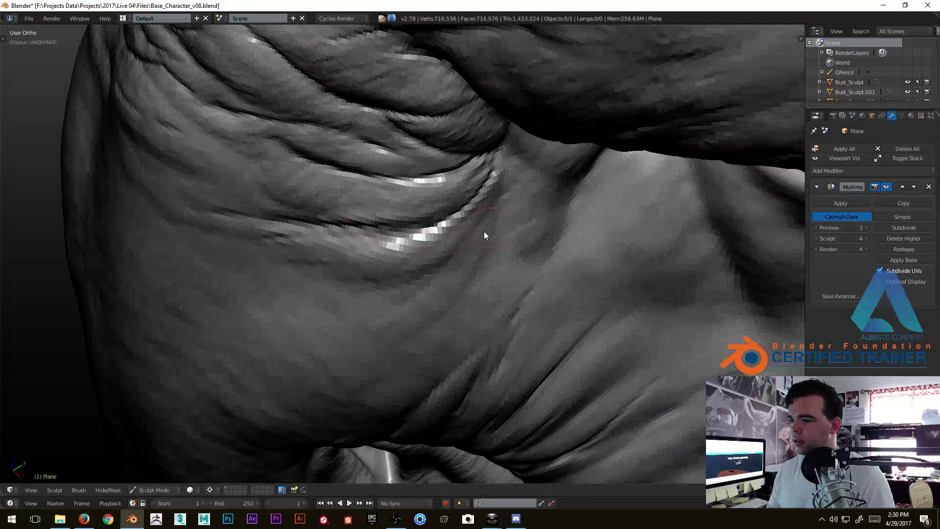
mouse_move(495, 260)
middle_down()
mouse_move(470, 252)
mouse_move(466, 296)
mouse_move(460, 251)
mouse_move(449, 265)
middle_up()
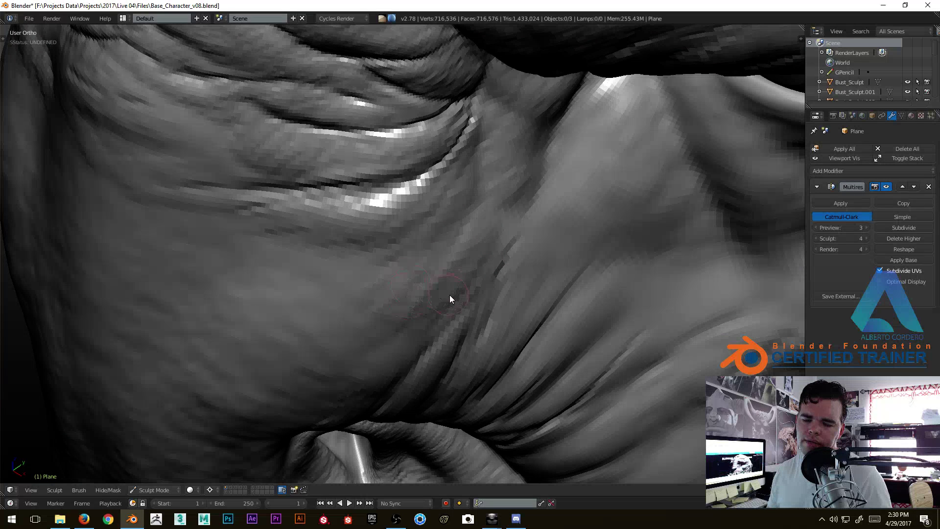
Sculpt fine creases up the side of the nose, extending the folds that fan out above the nostril.
middle_drag(439, 287, 472, 247)
mouse_move(426, 296)
middle_down()
mouse_move(409, 279)
mouse_move(401, 294)
middle_up()
mouse_move(396, 207)
middle_down()
mouse_move(508, 206)
mouse_move(500, 250)
middle_up()
scroll(512, 207, up, 2)
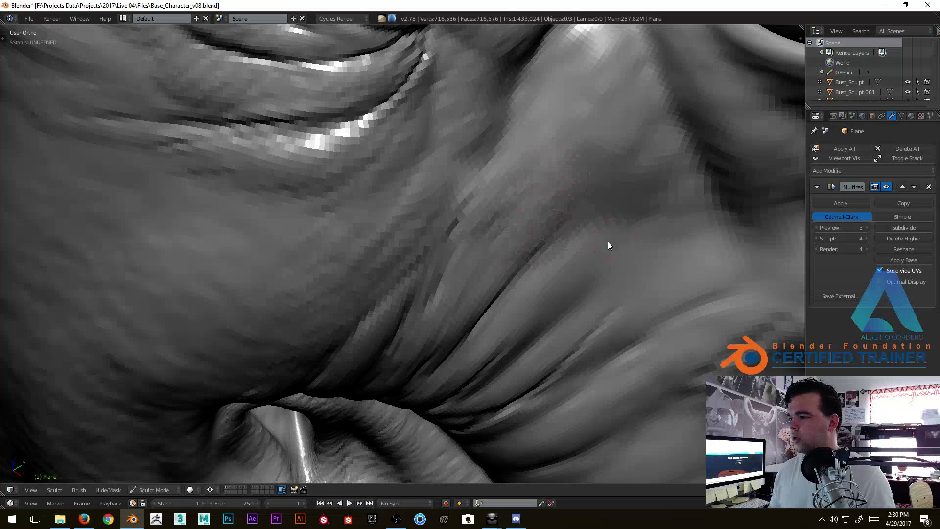
mouse_move(554, 298)
middle_down()
mouse_move(581, 317)
mouse_move(492, 218)
mouse_move(426, 386)
middle_up()
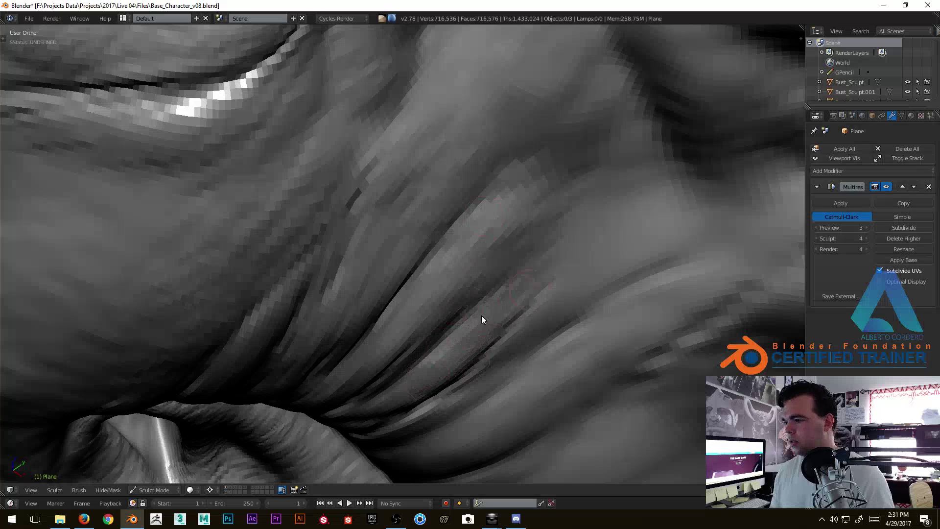
mouse_move(558, 336)
middle_down()
mouse_move(478, 262)
mouse_move(524, 244)
mouse_move(500, 237)
mouse_move(462, 266)
mouse_move(403, 268)
mouse_move(414, 242)
mouse_move(430, 254)
mouse_move(369, 307)
middle_up()
Adjust the brush size and sculpt fine creases from the nostril wing's upper edge outward toward the cheek.
key(f)
click(421, 251)
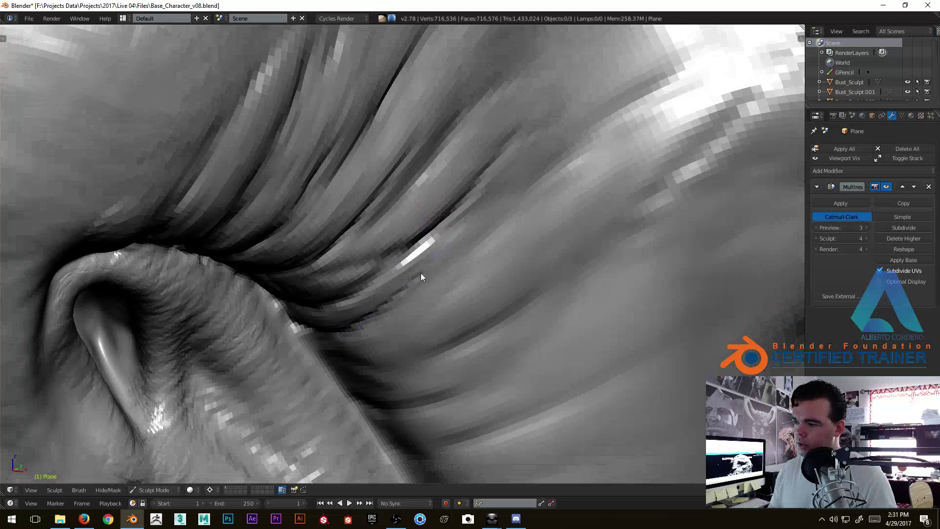
key(f)
click(405, 305)
drag(405, 305, 524, 198)
drag(475, 242, 588, 157)
mouse_move(422, 252)
shift+middle_down()
mouse_move(422, 210)
mouse_move(446, 213)
shift+middle_up()
key(f)
click(378, 337)
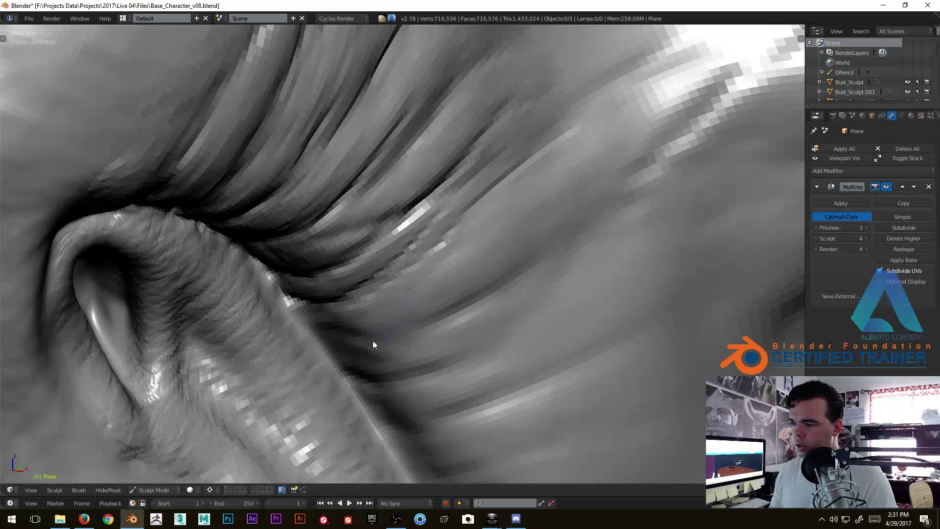
drag(433, 327, 558, 241)
Sculpt fine crossing wrinkles in the hollow below the inner eye corner, where the nostril folds meet the under-eye ridge.
mouse_move(568, 217)
middle_down()
mouse_move(478, 269)
mouse_move(466, 252)
middle_up()
mouse_move(639, 104)
middle_down()
mouse_move(481, 262)
mouse_move(489, 246)
middle_up()
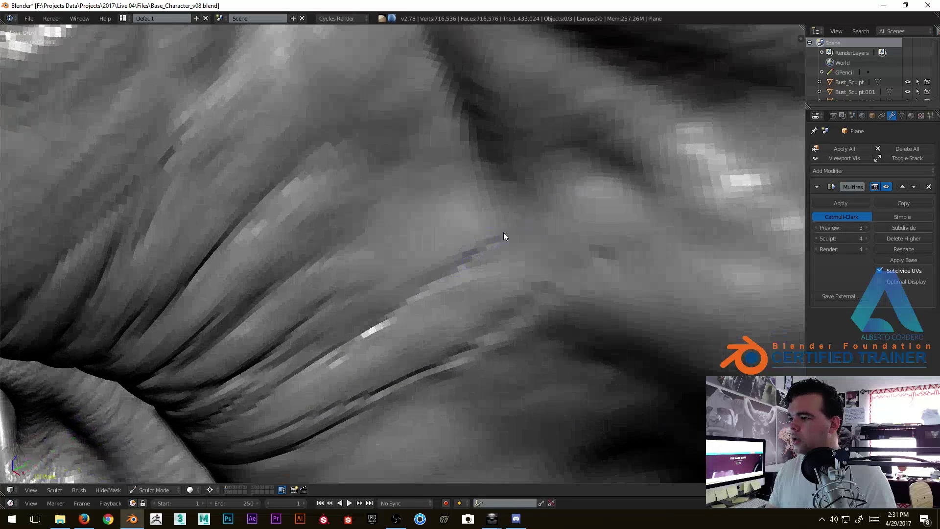
mouse_move(436, 186)
middle_down()
mouse_move(449, 245)
mouse_move(398, 310)
middle_up()
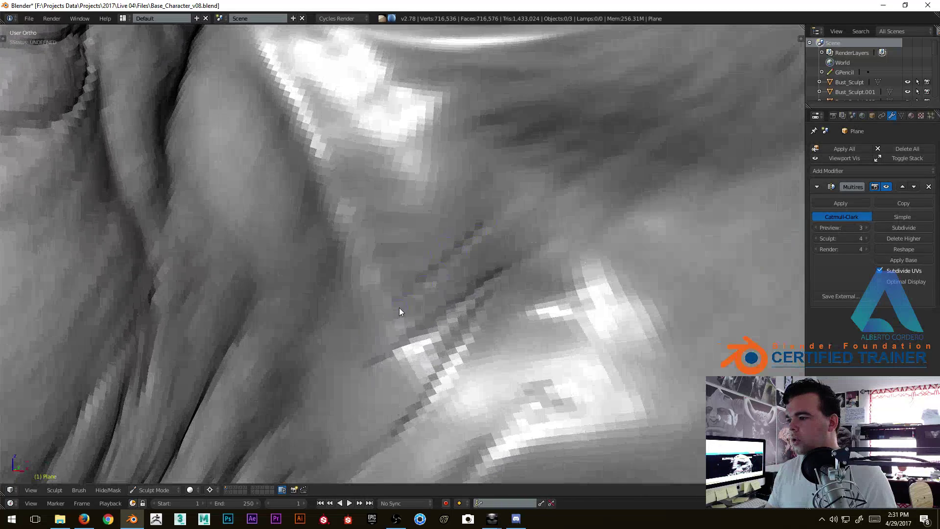
middle_drag(321, 442, 373, 356)
drag(383, 322, 484, 211)
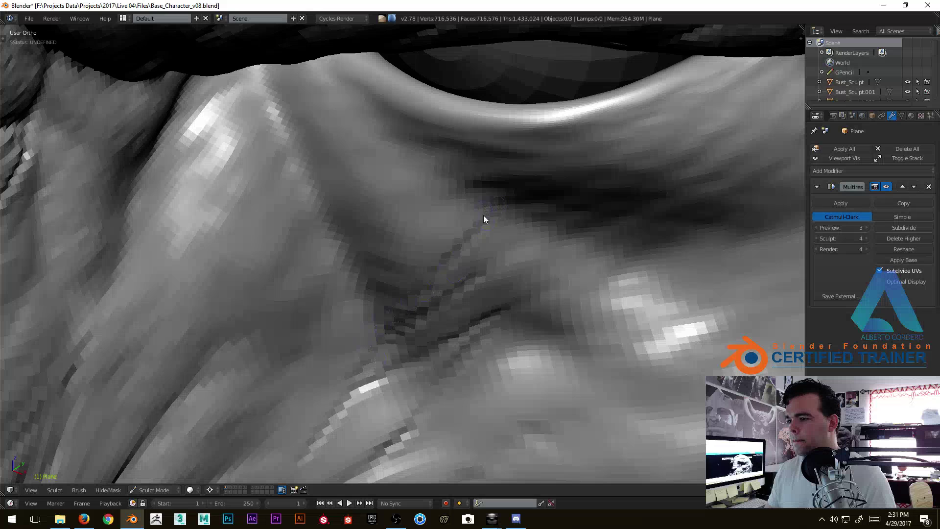
mouse_move(366, 330)
middle_down()
mouse_move(399, 346)
mouse_move(368, 350)
middle_up()
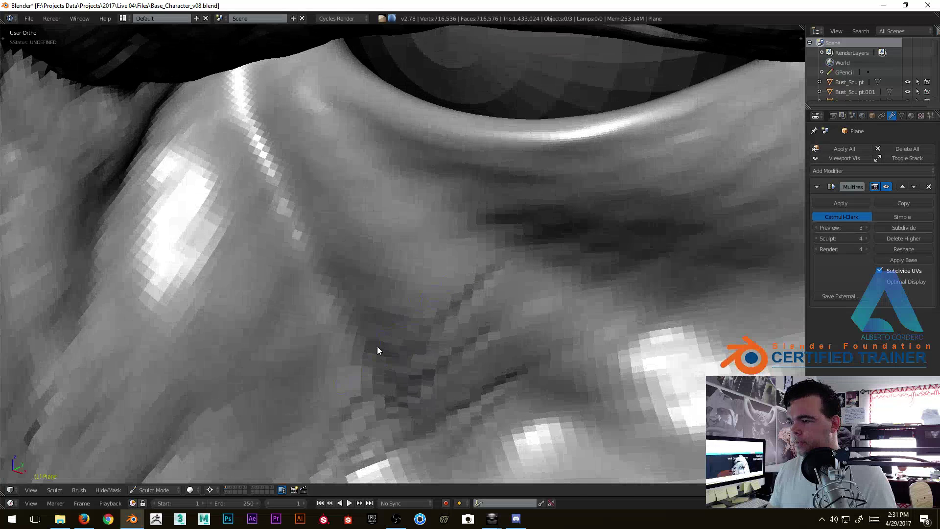
middle_drag(398, 287, 342, 321)
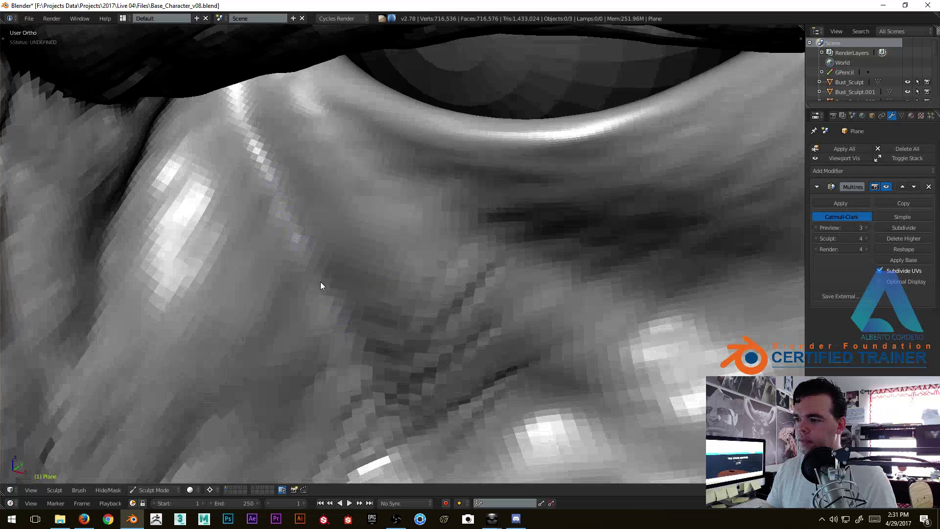
Sculpt fine creases linking the hollow below the inner eye corner to the outer folds above the nostril.
scroll(392, 379, down, 5)
mouse_move(419, 369)
middle_down()
mouse_move(403, 352)
mouse_move(447, 213)
middle_up()
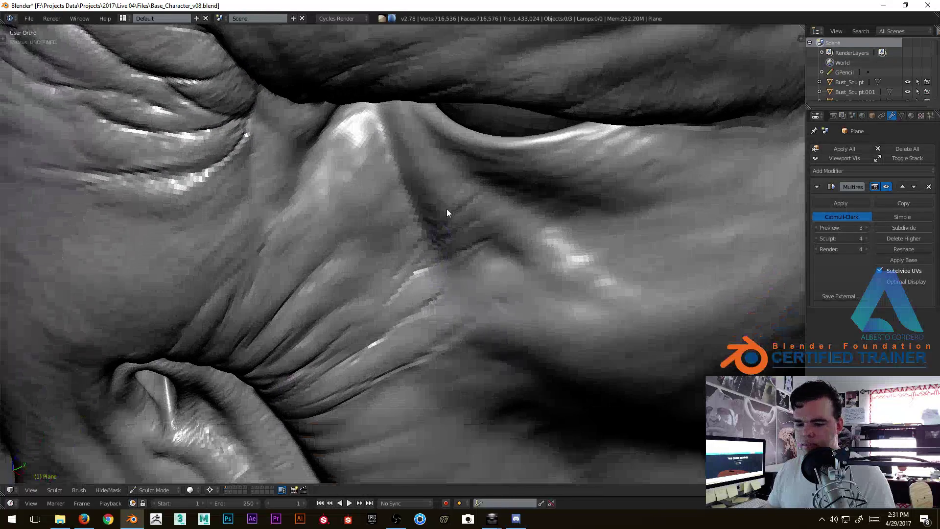
scroll(441, 228, up, 3)
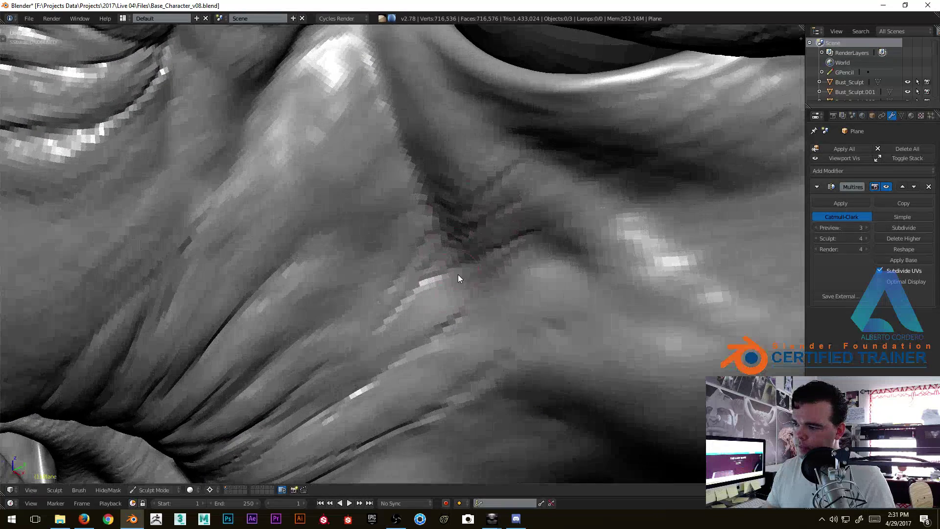
scroll(462, 294, up, 2)
middle_drag(400, 325, 505, 283)
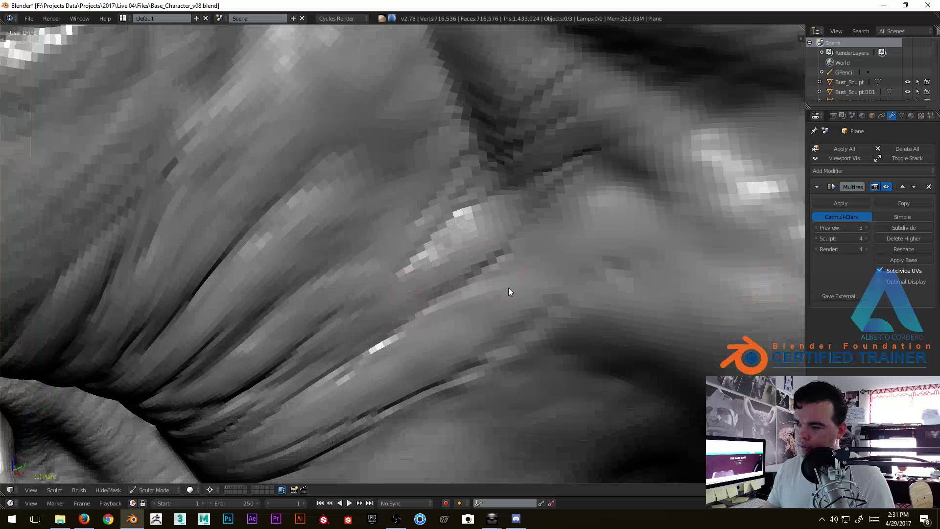
scroll(356, 333, up, 3)
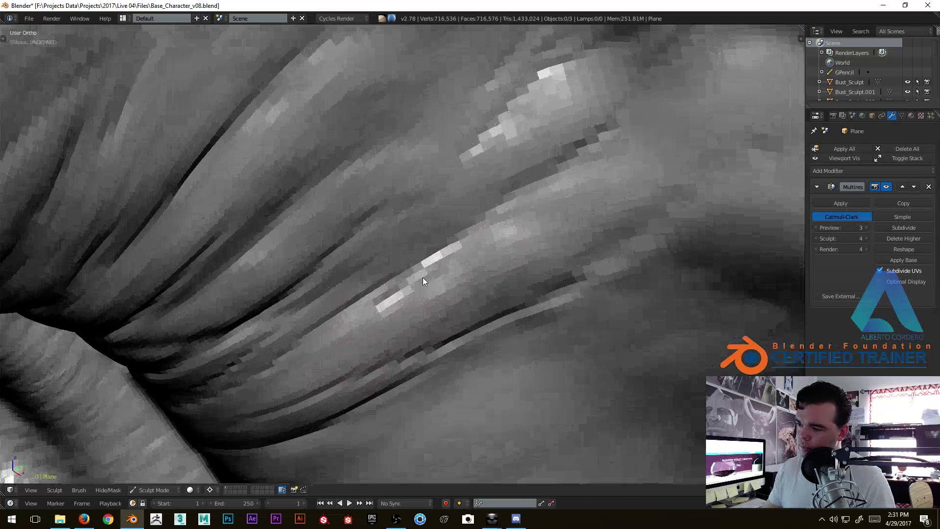
Sculpt and deepen fine creases fanning out from the nostril wing's outer edge onto the cheek.
mouse_move(243, 413)
middle_down()
mouse_move(252, 379)
mouse_move(286, 354)
middle_up()
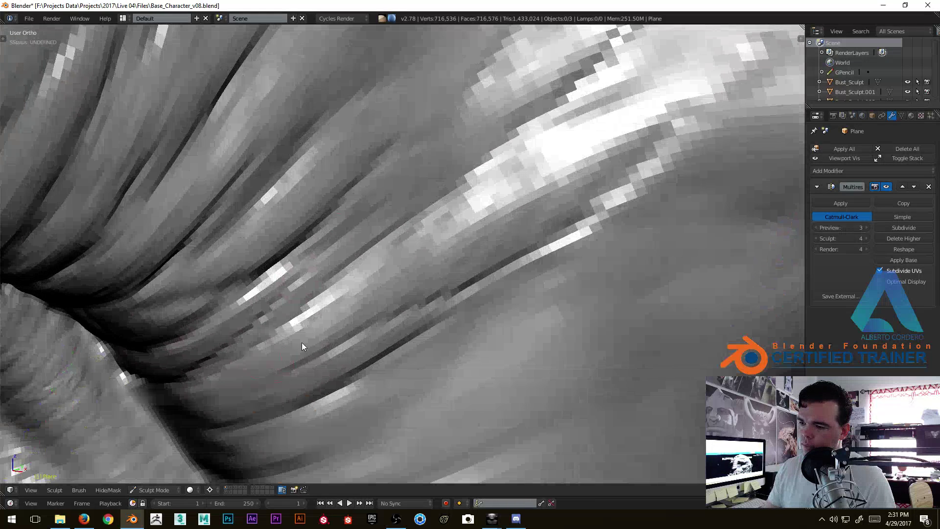
mouse_move(220, 398)
middle_down()
mouse_move(230, 396)
mouse_move(239, 308)
middle_up()
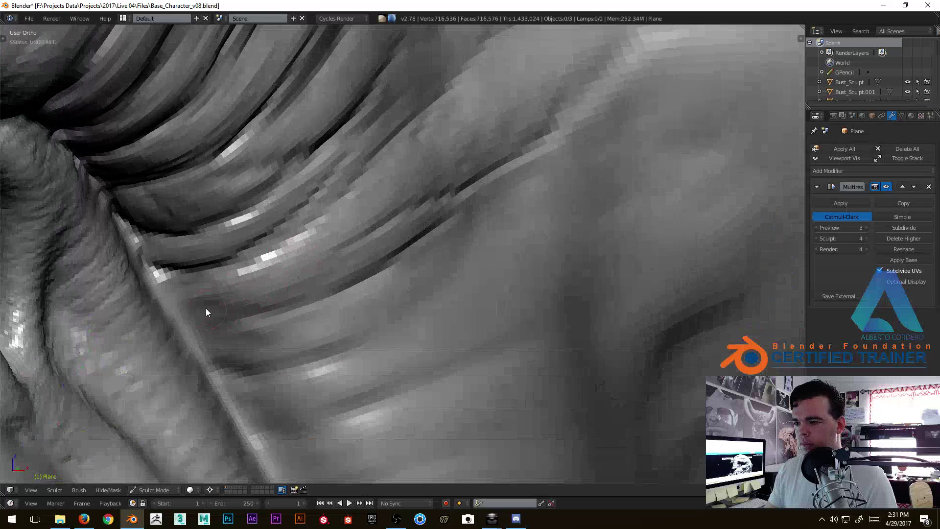
middle_drag(321, 275, 246, 306)
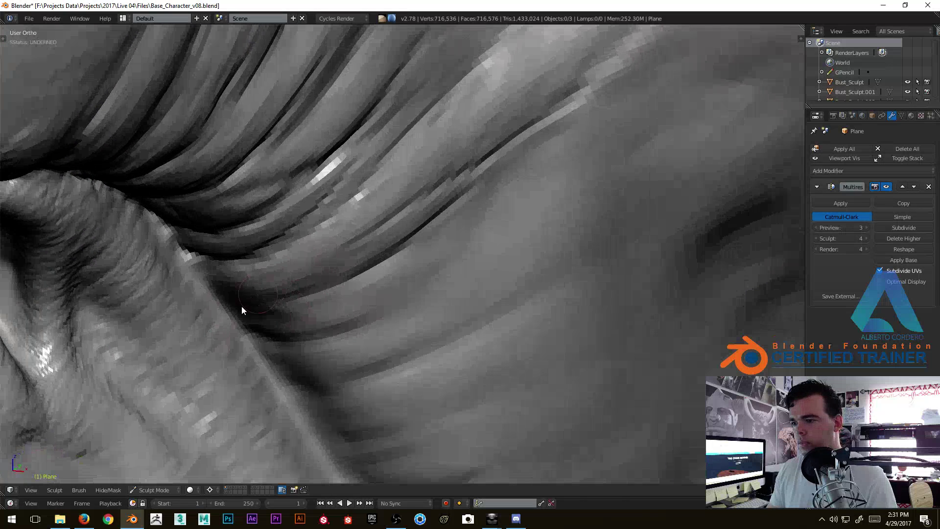
mouse_move(402, 301)
middle_down()
mouse_move(437, 288)
mouse_move(436, 258)
mouse_move(348, 336)
mouse_move(357, 309)
middle_up()
mouse_move(404, 266)
mouse_down()
mouse_move(445, 227)
mouse_move(521, 213)
mouse_move(404, 263)
mouse_move(235, 371)
mouse_up()
middle_drag(235, 371, 349, 319)
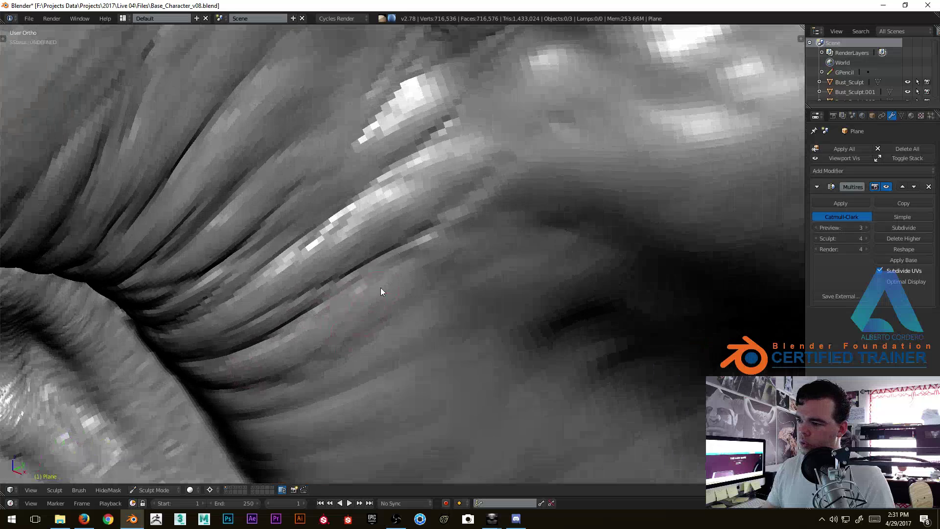
Sculpt faint wrinkles where the outer nostril folds run into the hollow under the cheekbone.
mouse_move(502, 251)
middle_down()
mouse_move(504, 300)
mouse_move(460, 264)
middle_up()
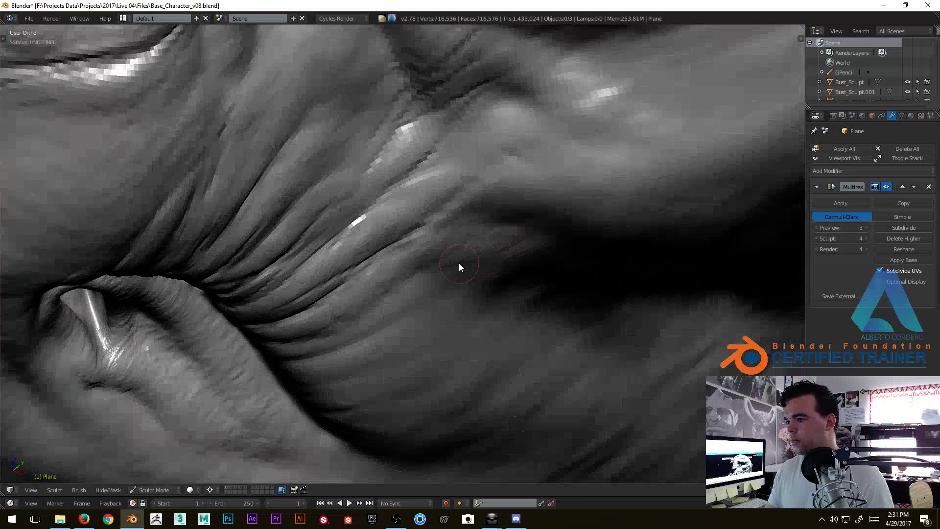
mouse_move(491, 224)
middle_down()
mouse_move(531, 208)
mouse_move(395, 228)
middle_up()
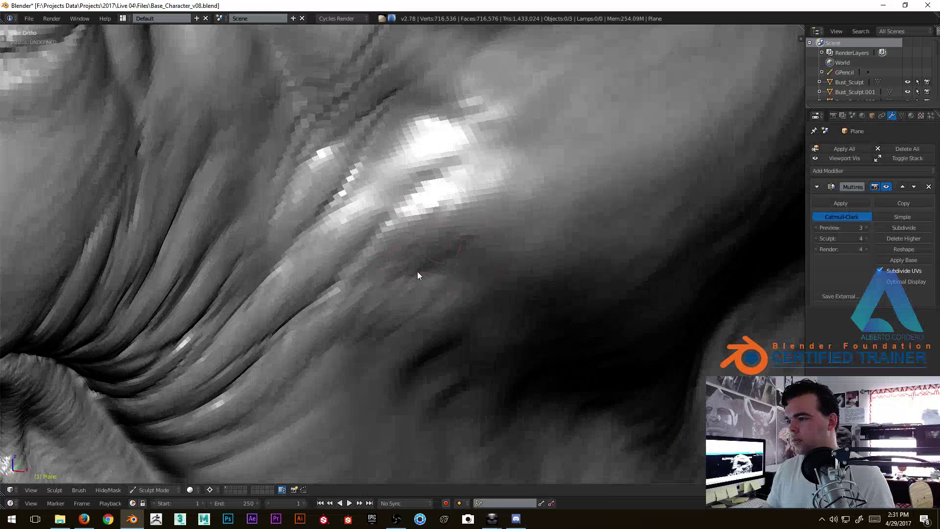
middle_drag(525, 240, 537, 298)
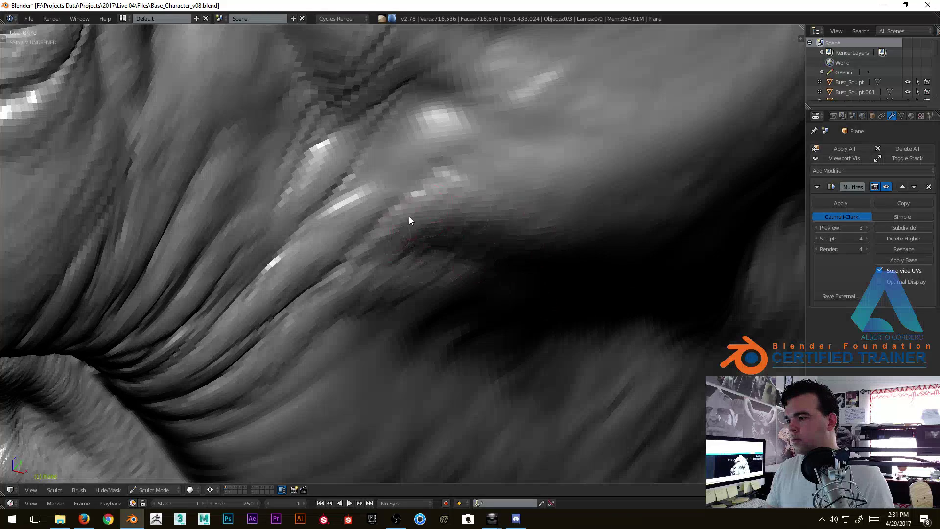
scroll(432, 213, down, 8)
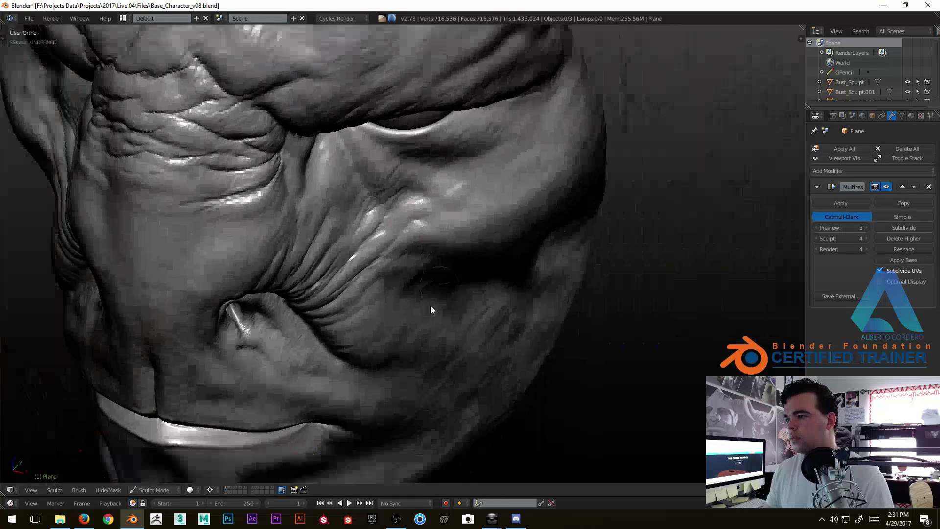
scroll(413, 219, up, 8)
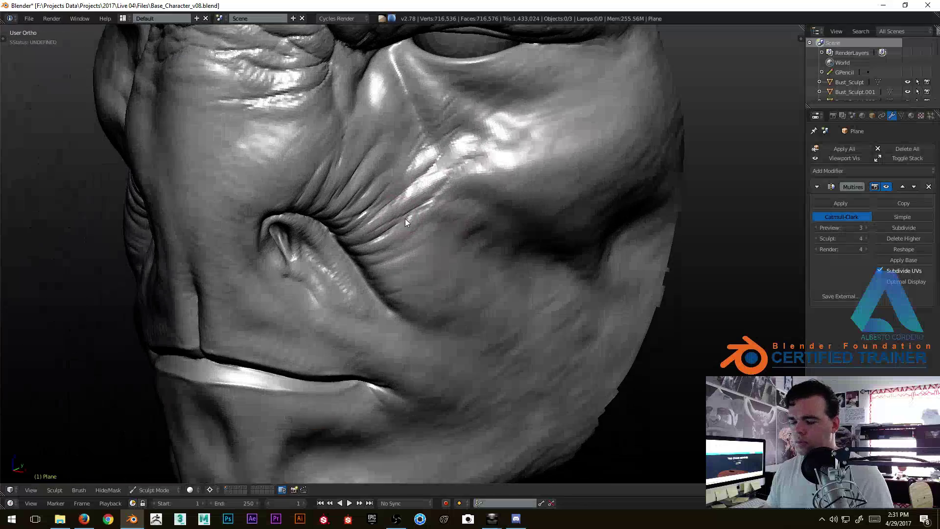
scroll(418, 208, up, 5)
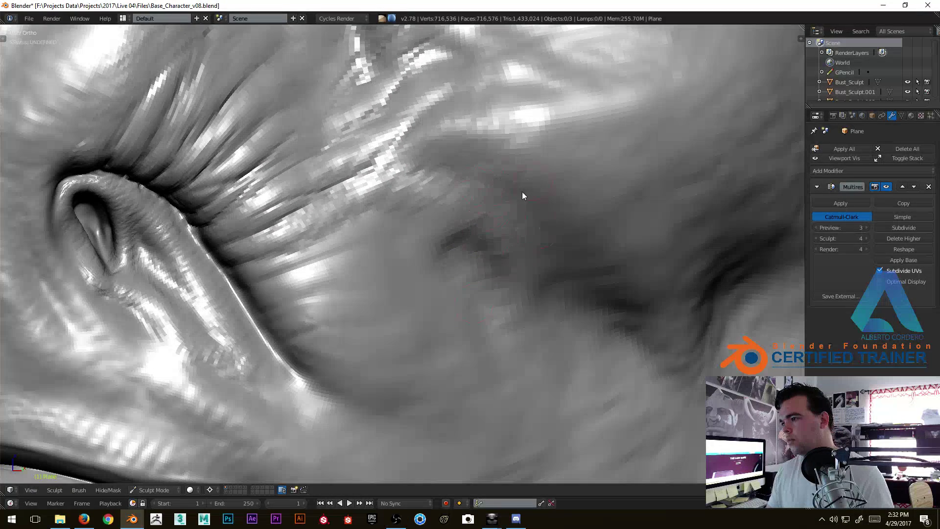
Sculpt fine skin wrinkles across the inner and middle part of the hollow under the cheekbone.
mouse_move(548, 279)
shift+middle_down()
mouse_move(533, 301)
mouse_move(505, 249)
shift+middle_up()
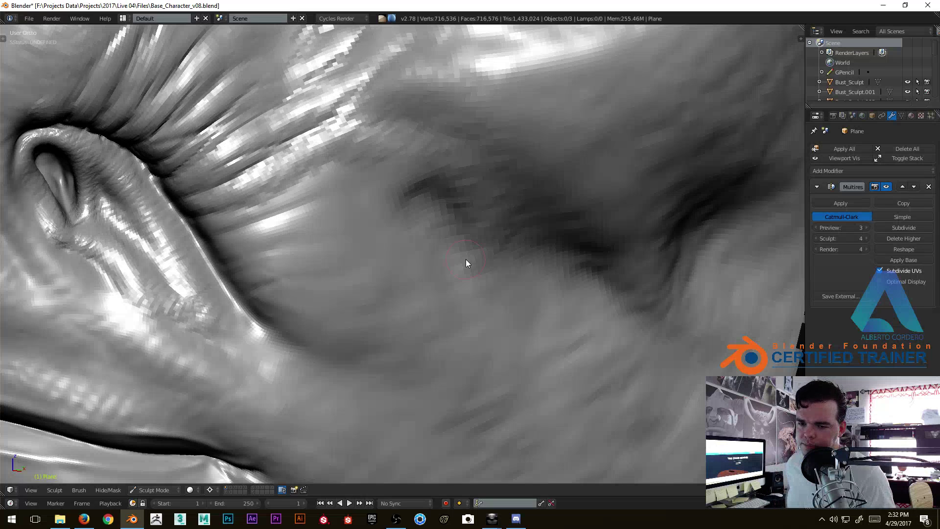
middle_drag(507, 225, 488, 214)
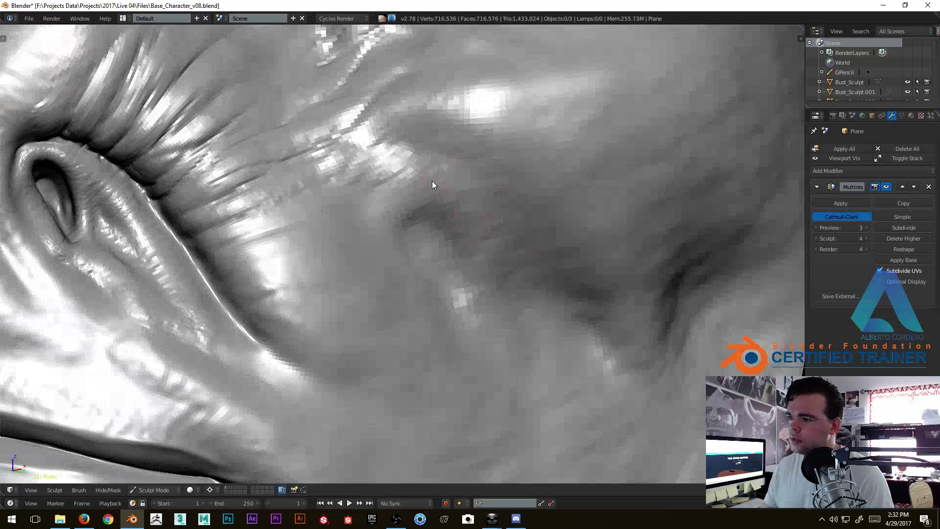
middle_drag(439, 177, 451, 195)
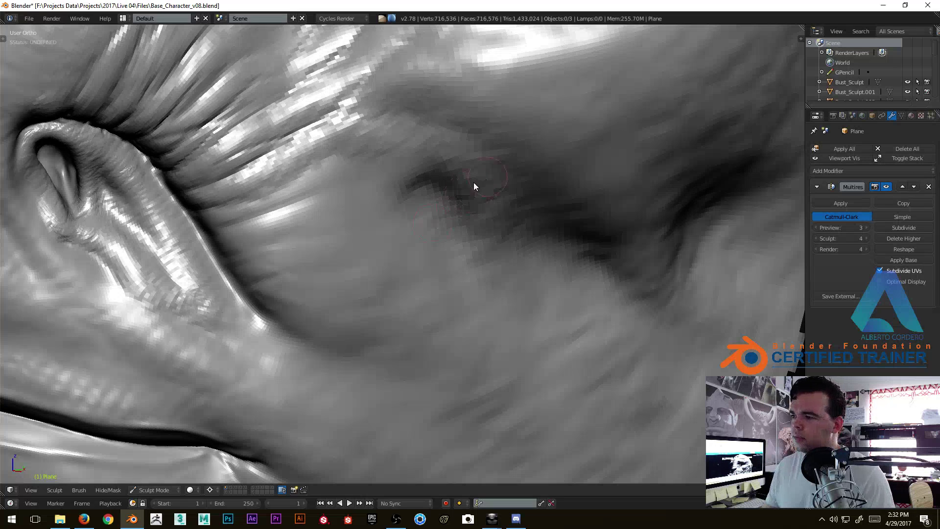
mouse_move(504, 233)
middle_down()
mouse_move(512, 287)
mouse_move(549, 217)
mouse_move(530, 246)
mouse_move(510, 220)
middle_up()
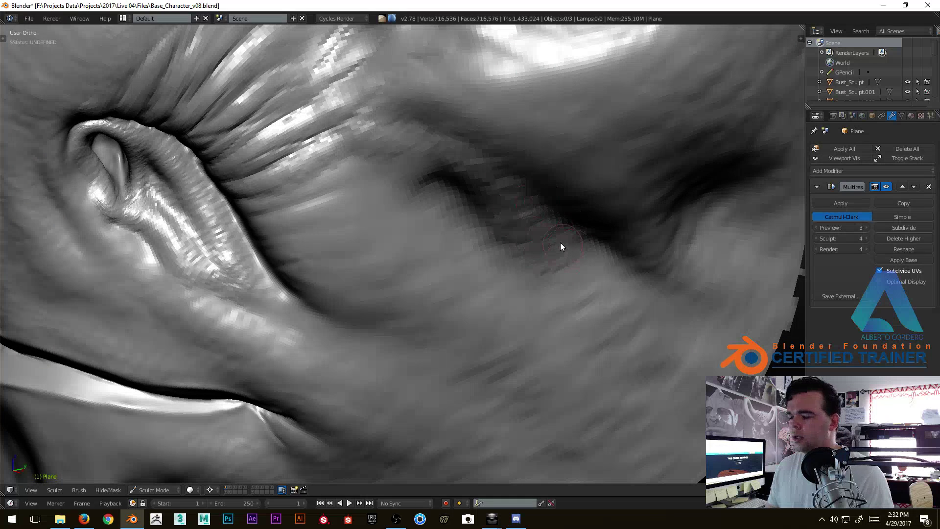
middle_drag(562, 244, 596, 218)
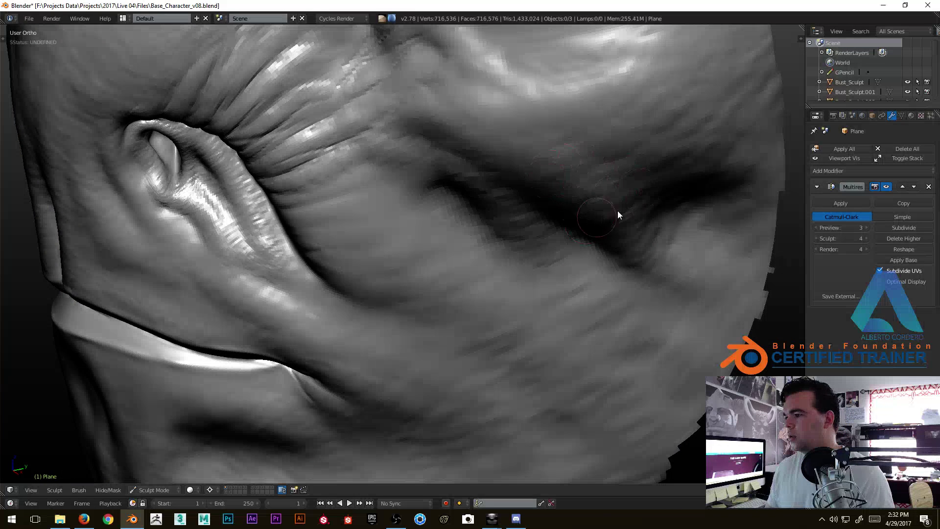
Sculpt fine wrinkles around the outer end of the cheek hollow and up its slope toward the cheekbone.
middle_drag(605, 252, 587, 228)
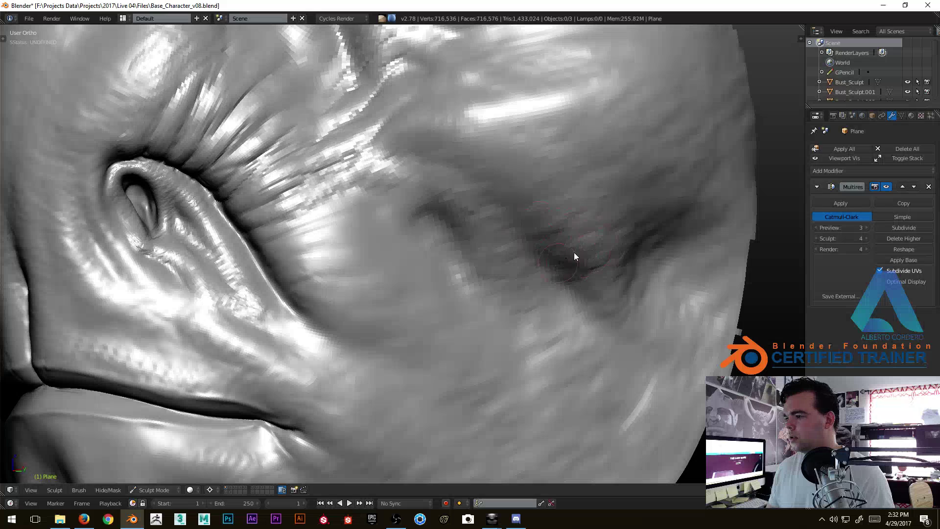
mouse_move(621, 343)
middle_down()
mouse_move(559, 337)
mouse_move(611, 265)
middle_up()
mouse_move(551, 233)
middle_down()
mouse_move(523, 188)
mouse_move(567, 231)
middle_up()
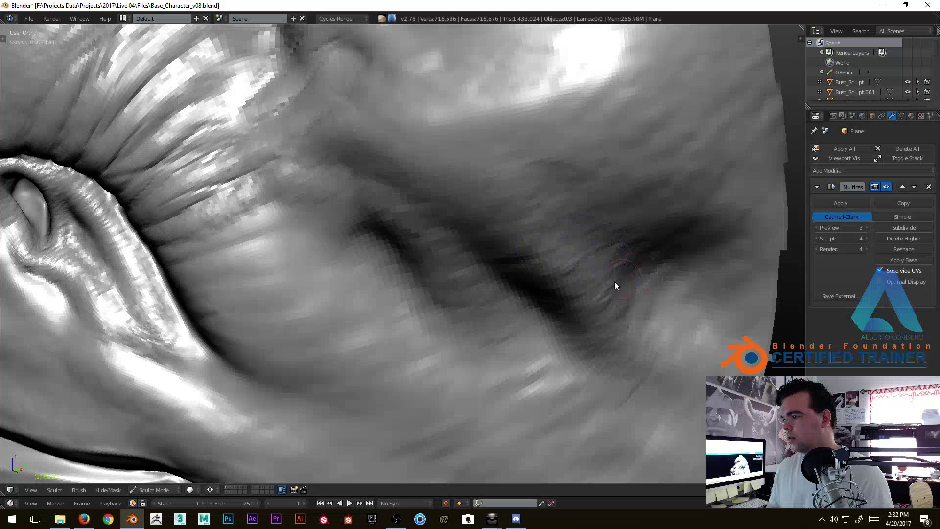
middle_drag(622, 279, 648, 216)
mouse_move(532, 145)
middle_down()
mouse_move(498, 216)
mouse_move(329, 151)
middle_up()
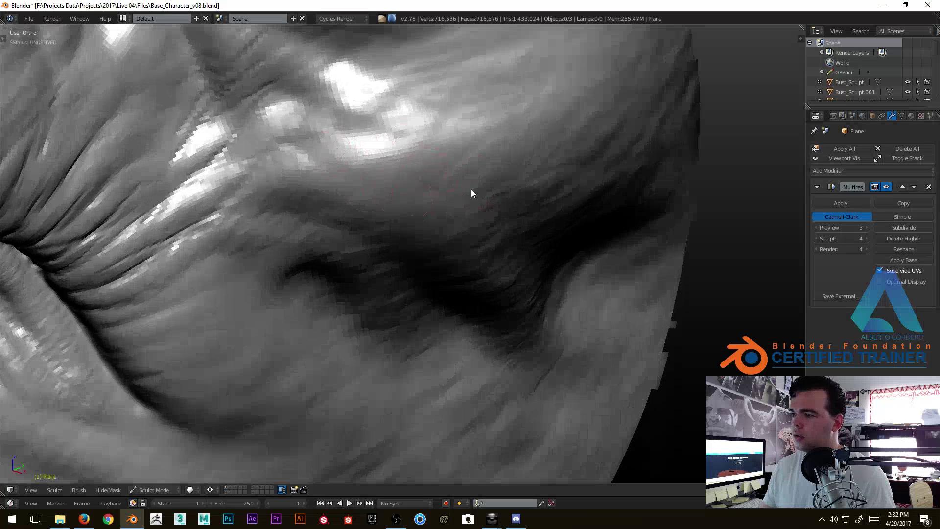
middle_drag(452, 185, 562, 171)
mouse_move(594, 245)
middle_down()
mouse_move(475, 151)
mouse_move(481, 179)
middle_up()
mouse_move(527, 216)
middle_down()
mouse_move(547, 172)
mouse_move(596, 182)
mouse_move(521, 175)
middle_up()
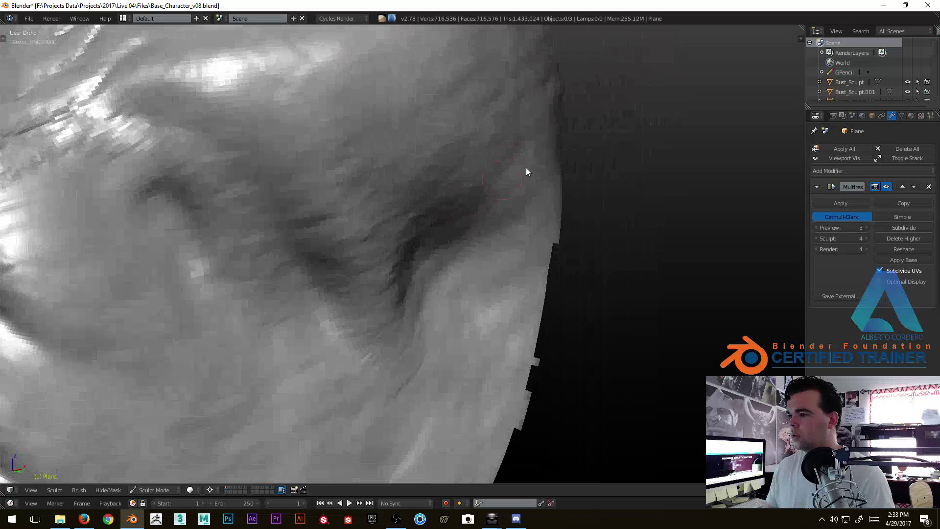
Sculpt fine creases at the inner tip of the cheek hollow, beside the outer nostril folds.
mouse_move(530, 227)
middle_down()
mouse_move(507, 133)
mouse_move(521, 193)
mouse_move(491, 205)
mouse_move(462, 241)
mouse_move(473, 197)
mouse_move(416, 284)
middle_up()
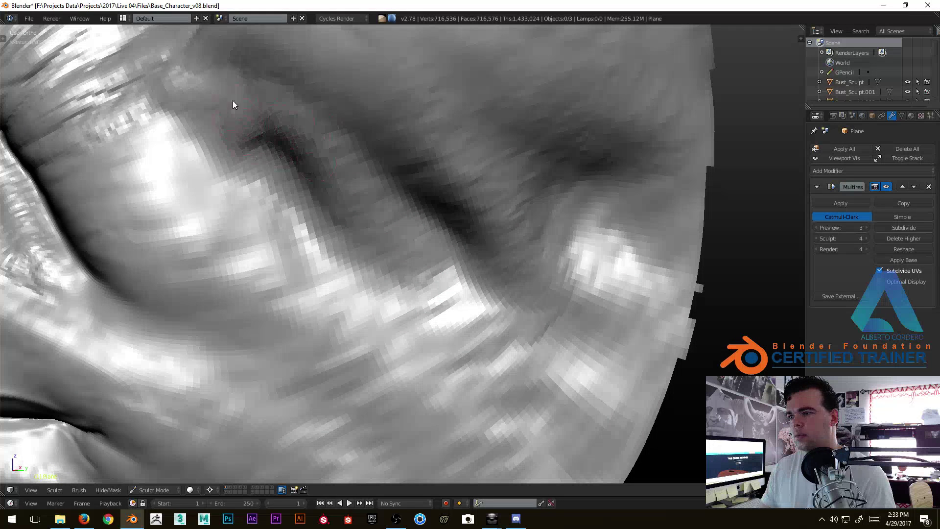
drag(248, 139, 214, 129)
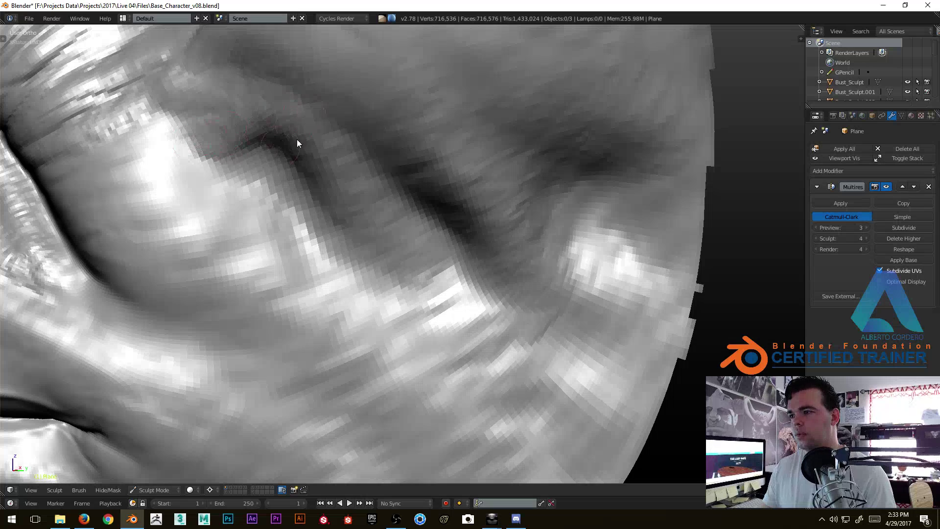
mouse_move(435, 262)
middle_down()
mouse_move(490, 275)
mouse_move(491, 249)
middle_up()
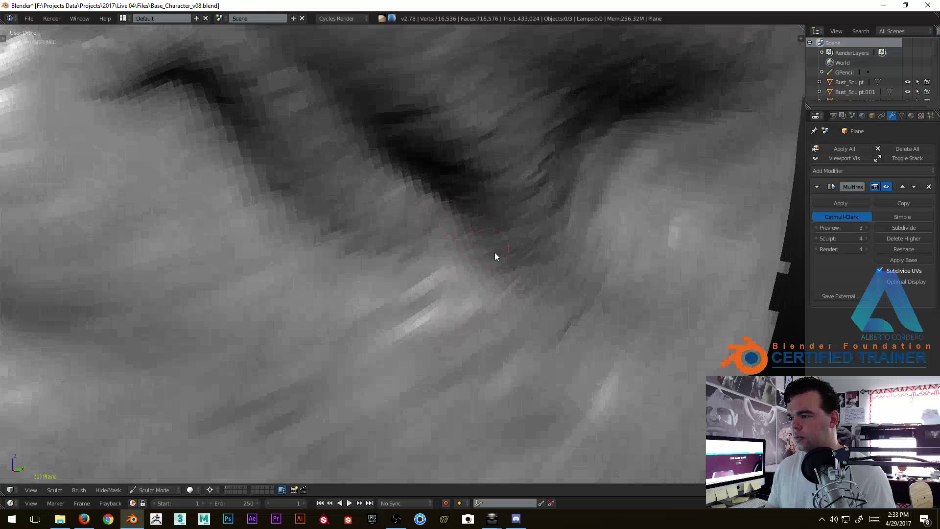
Sculpt fine creases along the lower rim of the hollow under the cheekbone, where it narrows toward the jaw.
mouse_move(357, 208)
middle_down()
mouse_move(354, 183)
mouse_move(381, 235)
middle_up()
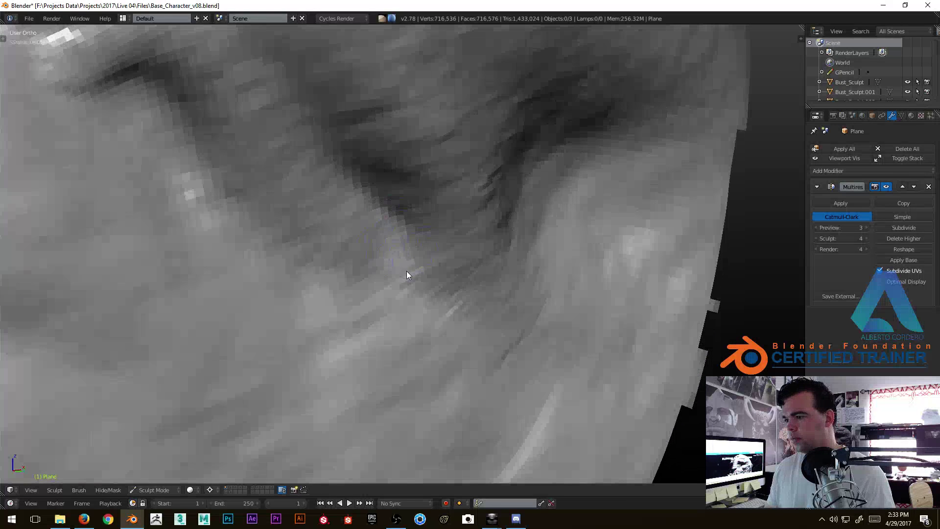
middle_drag(408, 271, 397, 307)
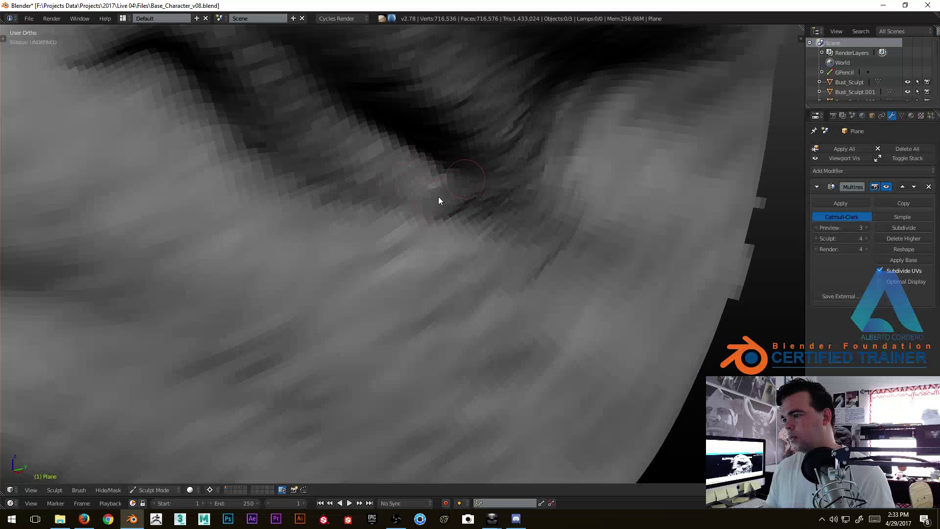
middle_drag(552, 235, 551, 225)
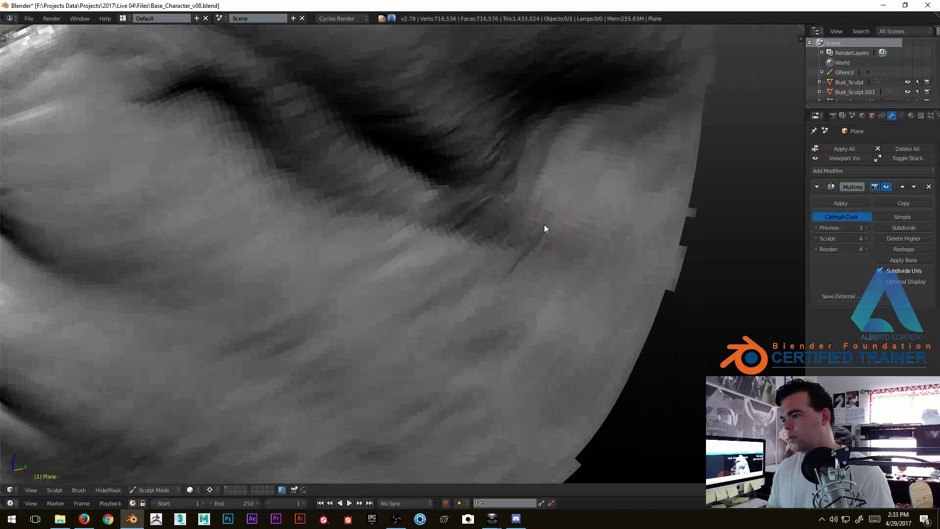
ctrl+middle_drag(521, 188, 417, 217)
Examine the skin detail on the lower cheek between the nostril's outer fold, the mouth corner and the cheek hollow.
scroll(417, 217, up, 6)
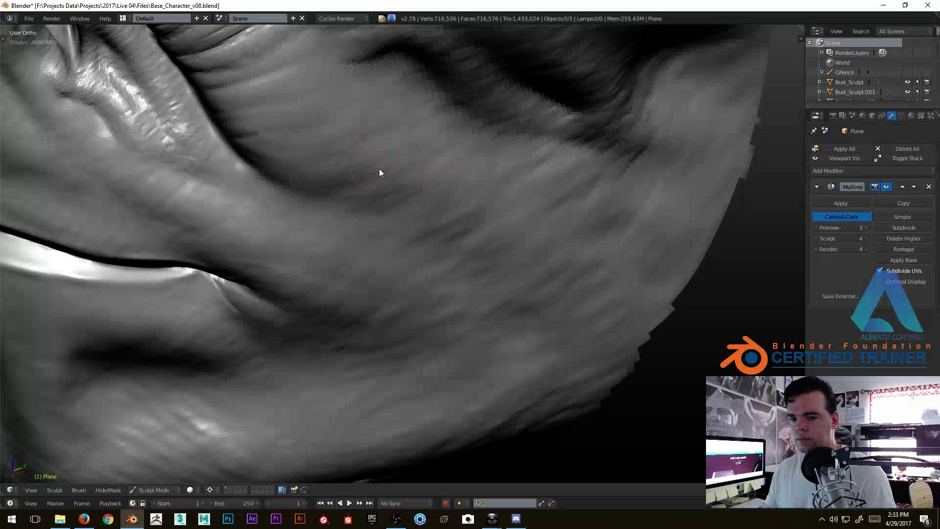
middle_drag(371, 170, 375, 143)
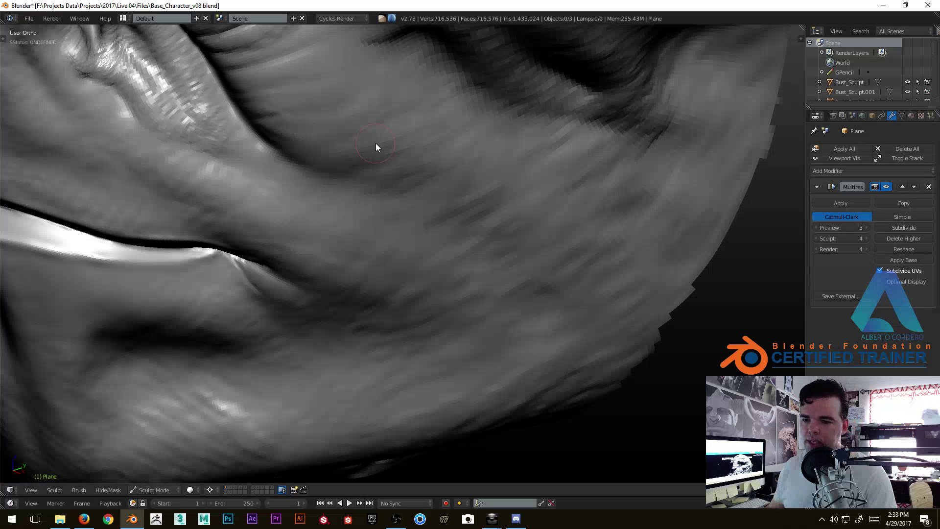
middle_drag(375, 143, 520, 154)
scroll(455, 195, up, 5)
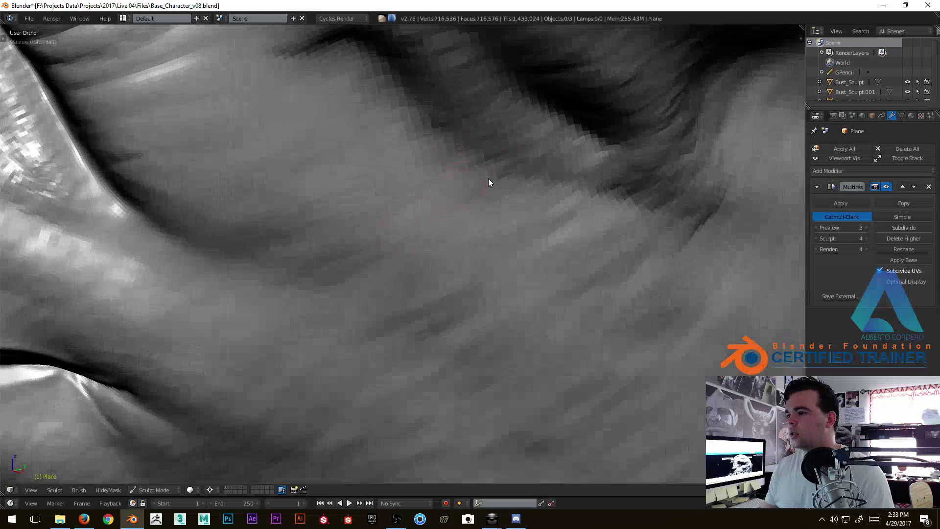
middle_drag(444, 102, 422, 166)
scroll(420, 88, down, 4)
scroll(433, 151, up, 2)
middle_drag(444, 267, 450, 270)
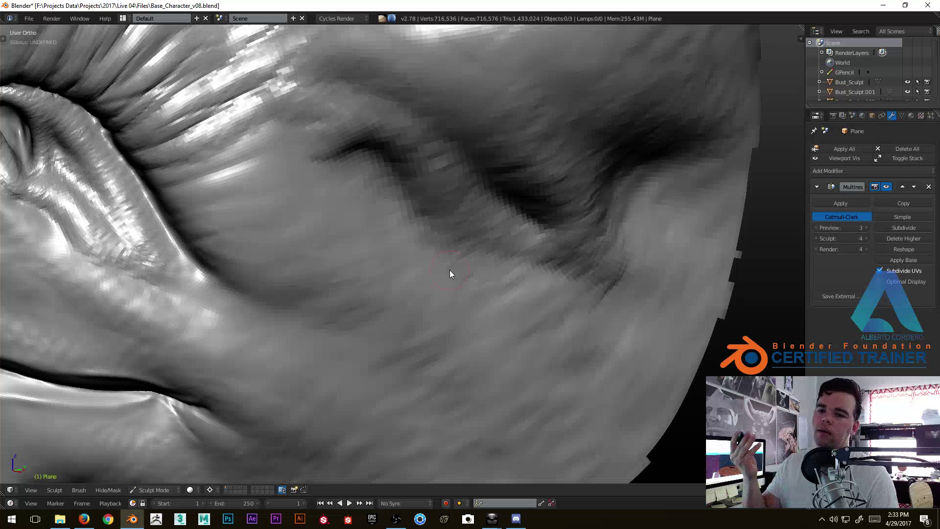
Sculpt fine wrinkles across the slope just below the cheek hollow's lower rim, continuing the grooves down the cheek.
mouse_move(450, 270)
middle_down()
mouse_move(419, 233)
mouse_move(457, 219)
middle_up()
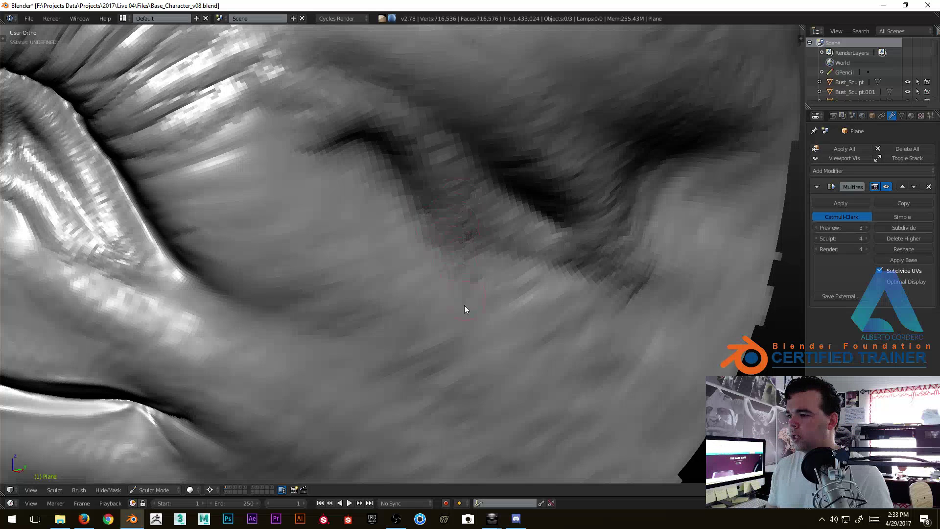
middle_drag(465, 300, 480, 296)
mouse_move(445, 192)
middle_down()
mouse_move(443, 181)
mouse_move(448, 288)
mouse_move(449, 212)
mouse_move(458, 216)
middle_up()
mouse_move(480, 255)
middle_down()
mouse_move(451, 309)
mouse_move(442, 228)
mouse_move(507, 269)
mouse_move(501, 256)
middle_up()
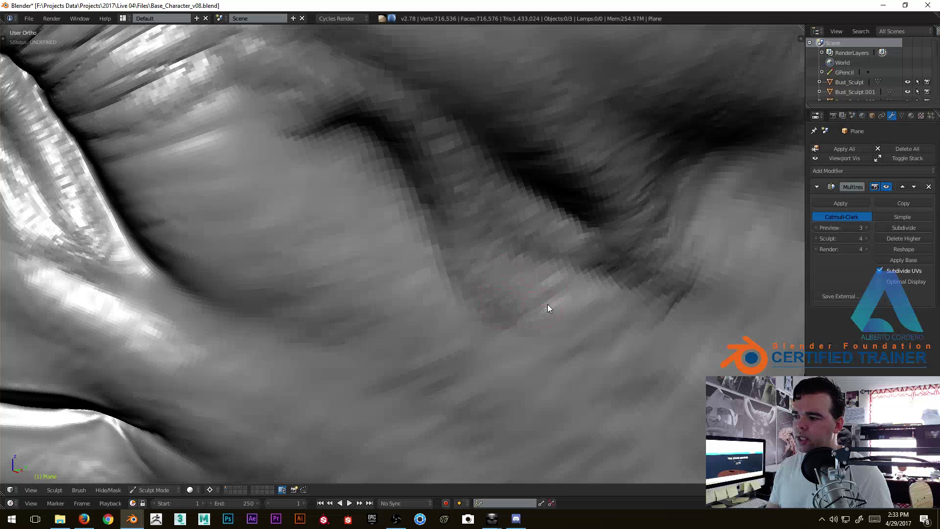
middle_drag(558, 347, 544, 256)
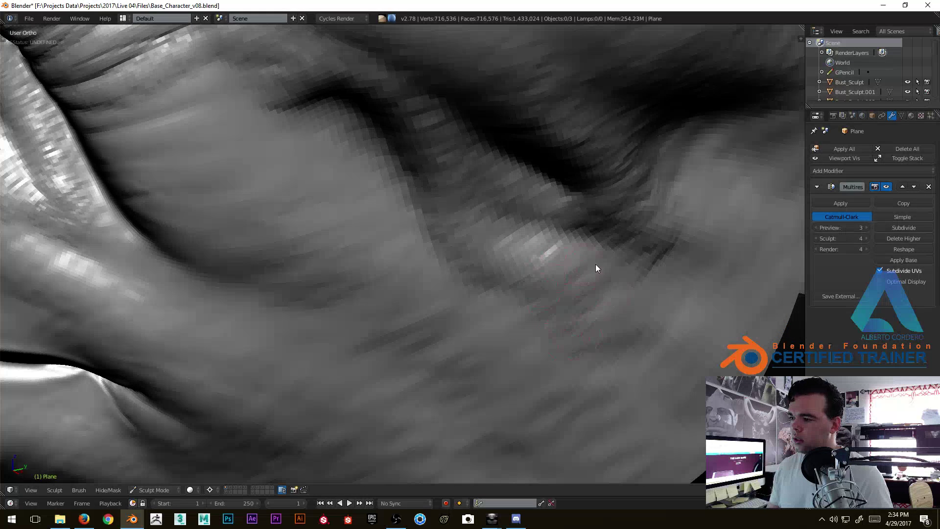
mouse_move(557, 247)
ctrl+middle_down()
mouse_move(462, 273)
mouse_move(480, 204)
ctrl+middle_up()
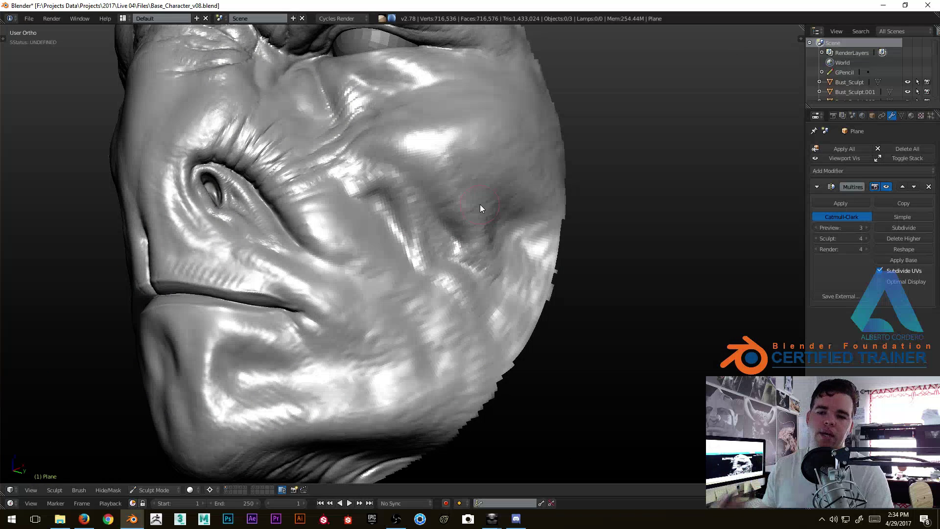
Sculpt fine wrinkles where the outer nostril folds fade into the cheek above the hollow's inner tip.
mouse_move(318, 253)
middle_down()
mouse_move(375, 322)
mouse_move(369, 225)
middle_up()
shift+middle_drag(342, 284, 391, 267)
mouse_move(392, 267)
ctrl+middle_down()
mouse_move(309, 227)
mouse_move(377, 208)
mouse_move(361, 218)
ctrl+middle_up()
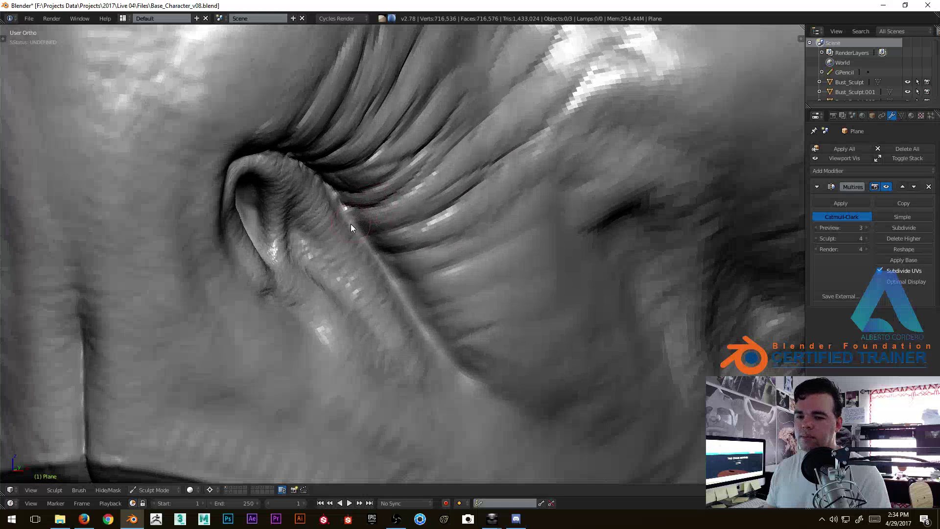
mouse_move(360, 204)
ctrl+middle_down()
mouse_move(337, 304)
mouse_move(365, 199)
ctrl+middle_up()
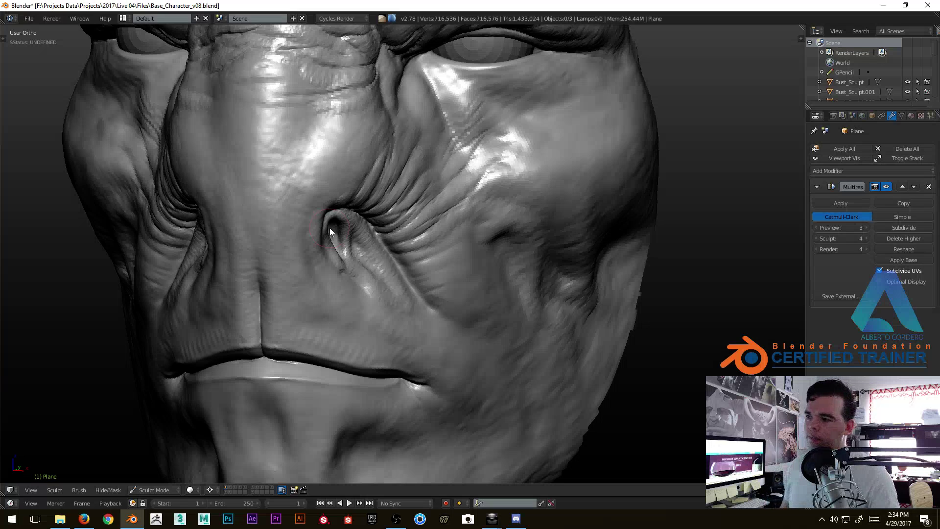
middle_drag(330, 228, 471, 306)
scroll(471, 307, up, 6)
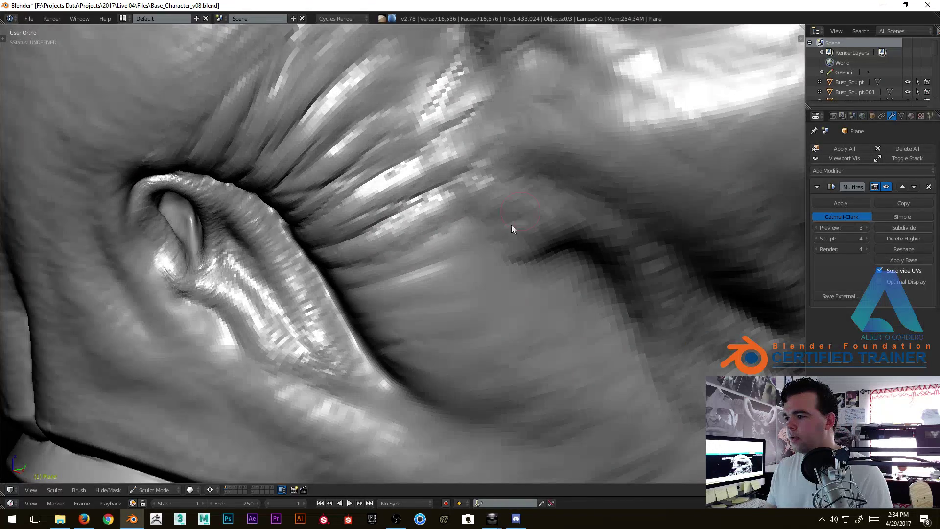
middle_drag(511, 229, 462, 216)
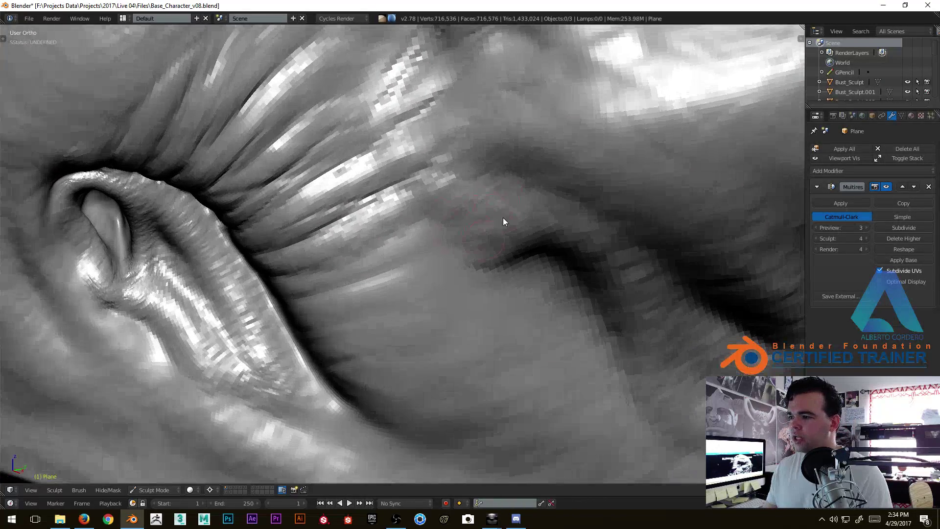
scroll(554, 205, up, 3)
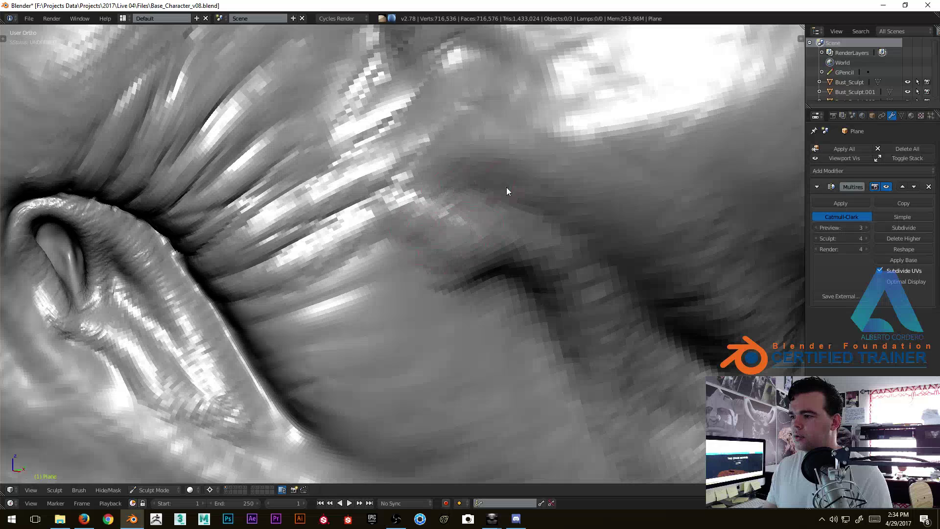
middle_drag(504, 185, 409, 235)
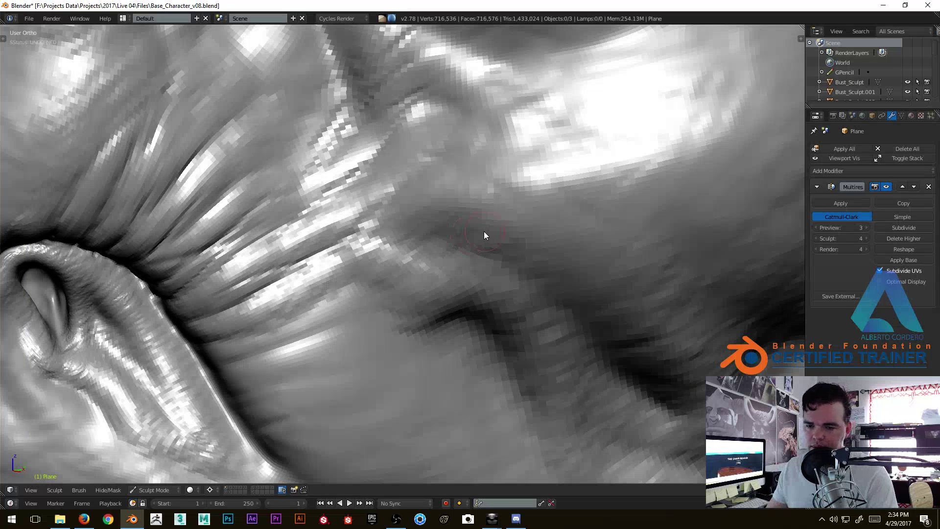
Sculpt fine wrinkles down the slope under the cheekbone and across the outer part of the cheek hollow.
mouse_move(479, 240)
middle_down()
mouse_move(542, 204)
mouse_move(494, 206)
mouse_move(516, 204)
middle_up()
mouse_move(577, 208)
middle_down()
mouse_move(524, 202)
mouse_move(535, 235)
mouse_move(565, 240)
middle_up()
middle_drag(585, 300, 599, 279)
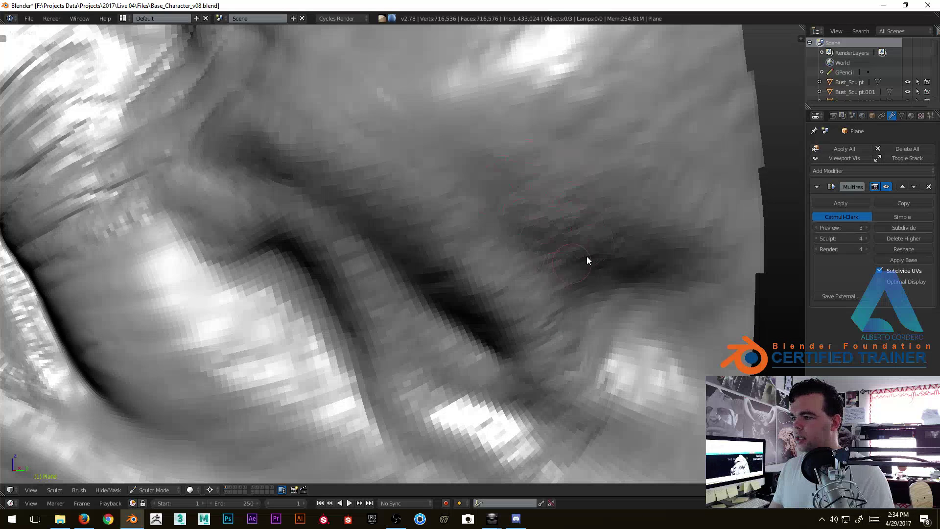
middle_drag(563, 295, 569, 281)
middle_drag(540, 226, 562, 204)
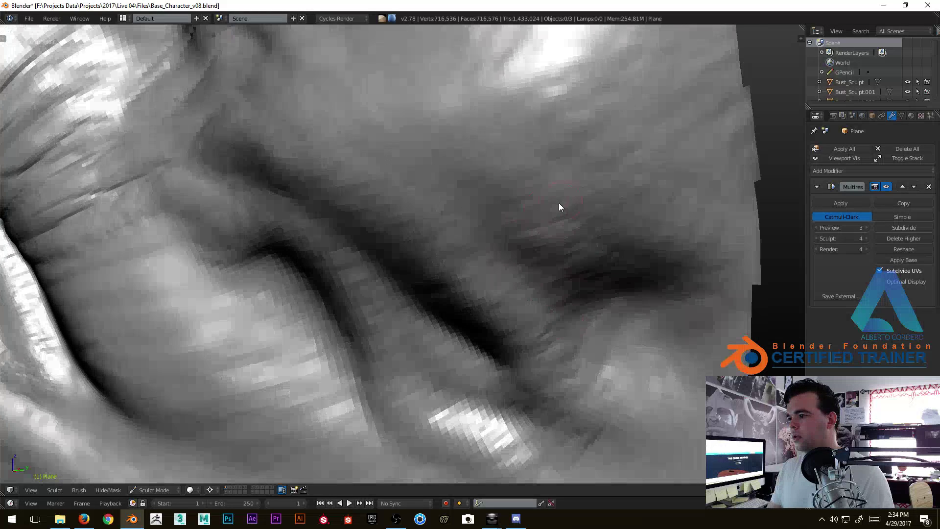
mouse_move(531, 245)
middle_down()
mouse_move(542, 268)
mouse_move(521, 229)
middle_up()
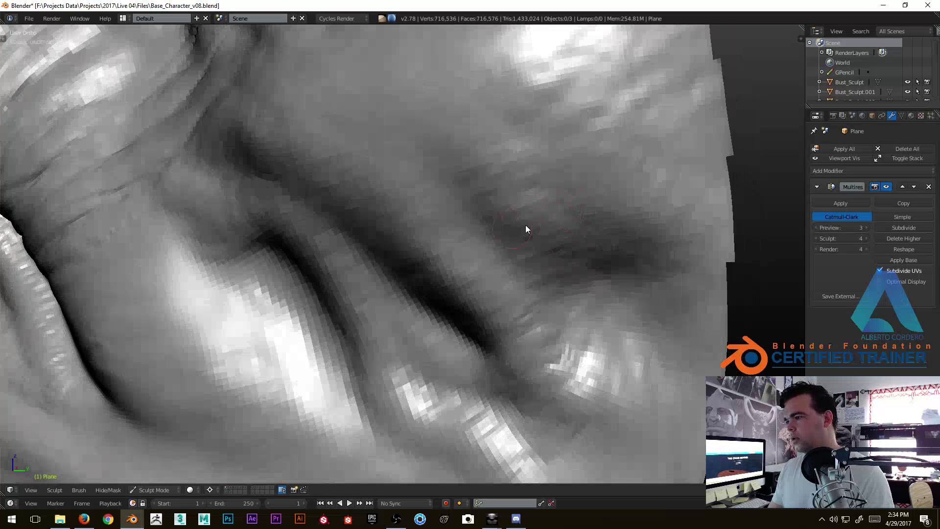
mouse_move(533, 278)
middle_down()
mouse_move(564, 317)
mouse_move(587, 297)
mouse_move(569, 338)
mouse_move(548, 251)
middle_up()
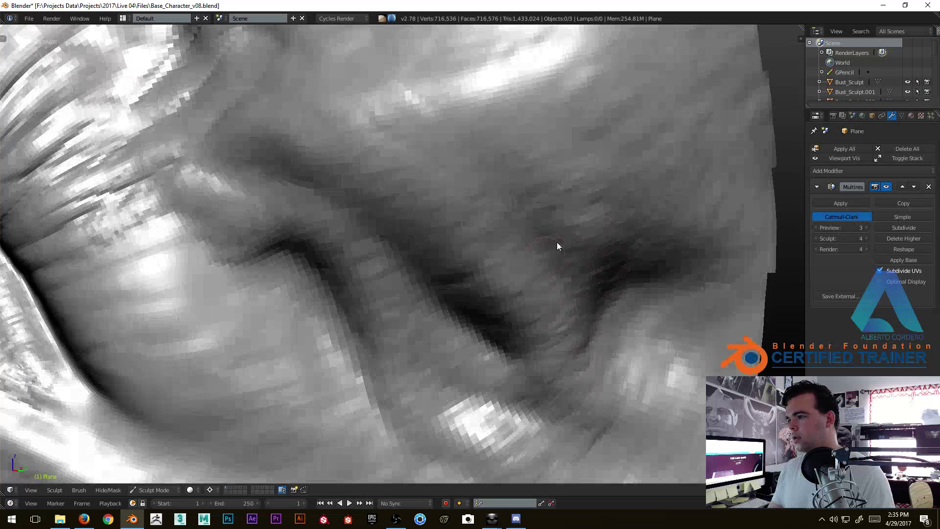
middle_drag(542, 210, 558, 236)
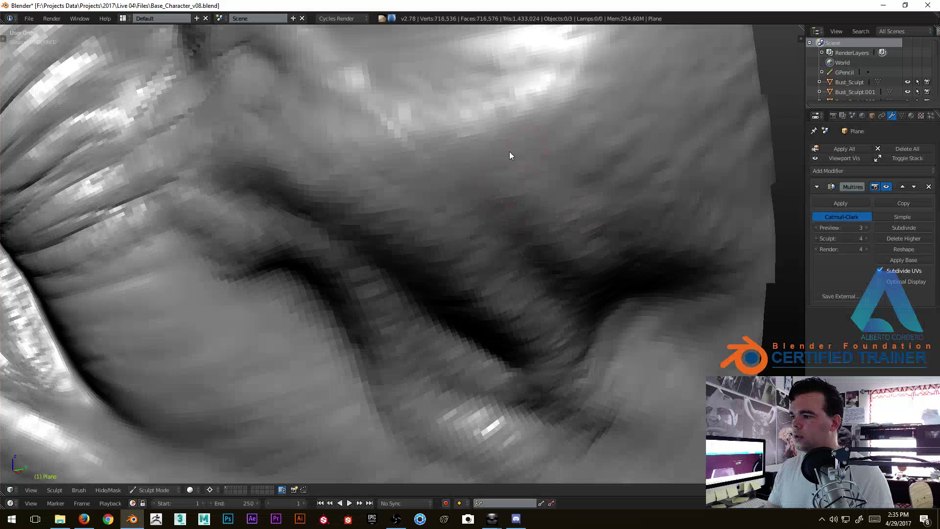
middle_drag(576, 267, 595, 231)
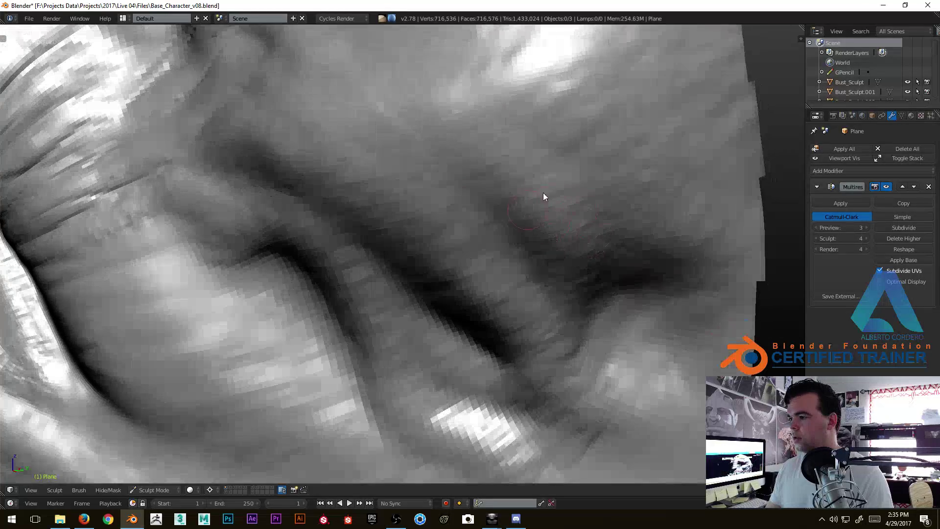
Sculpt faint wrinkles above the mouth corner, between the upper lip and the lower end of the nostril fold.
scroll(577, 236, down, 10)
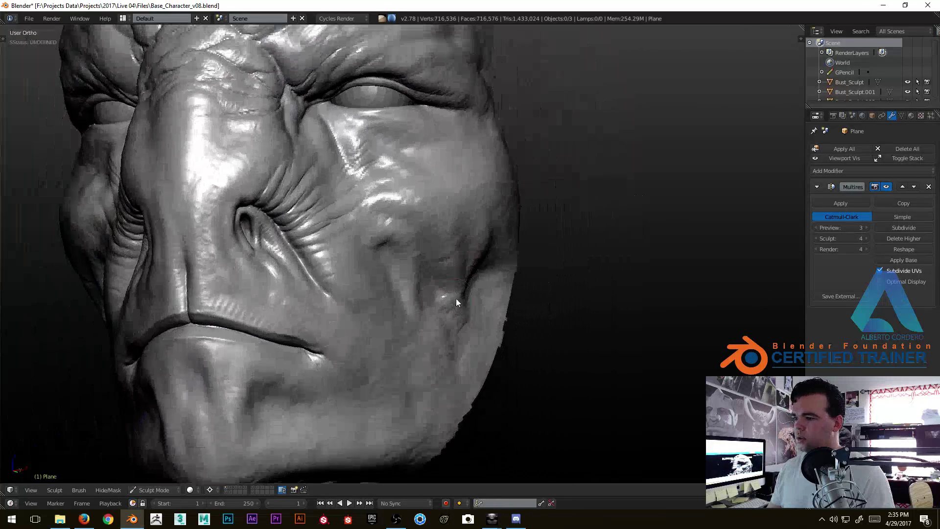
mouse_move(426, 333)
middle_down()
mouse_move(442, 305)
mouse_move(516, 254)
mouse_move(456, 250)
mouse_move(478, 242)
middle_up()
scroll(477, 242, up, 8)
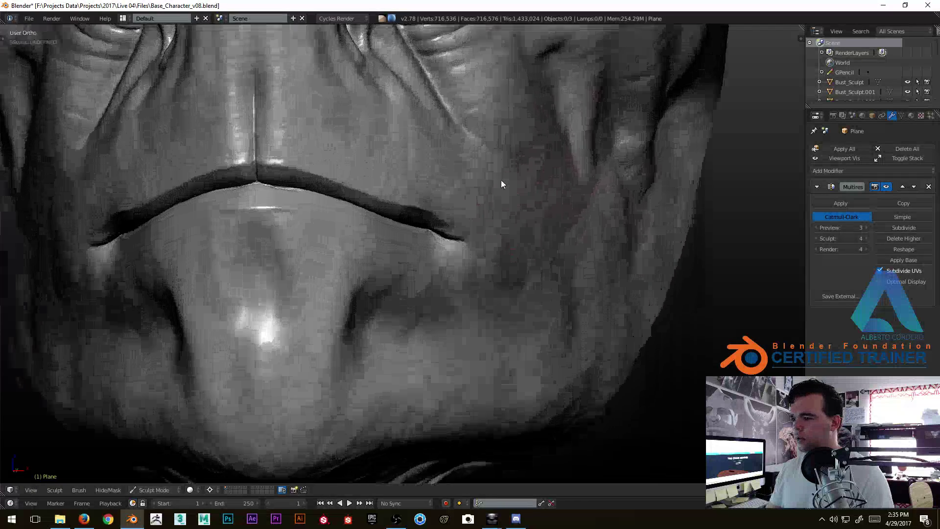
mouse_move(454, 202)
middle_down()
mouse_move(405, 292)
mouse_move(492, 232)
middle_up()
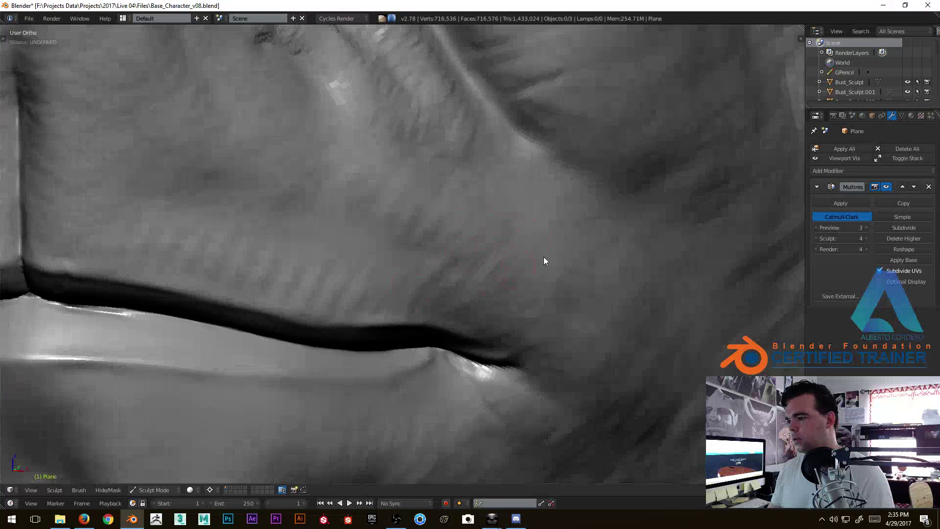
mouse_move(531, 325)
middle_down()
mouse_move(550, 361)
mouse_move(530, 267)
mouse_move(464, 288)
middle_up()
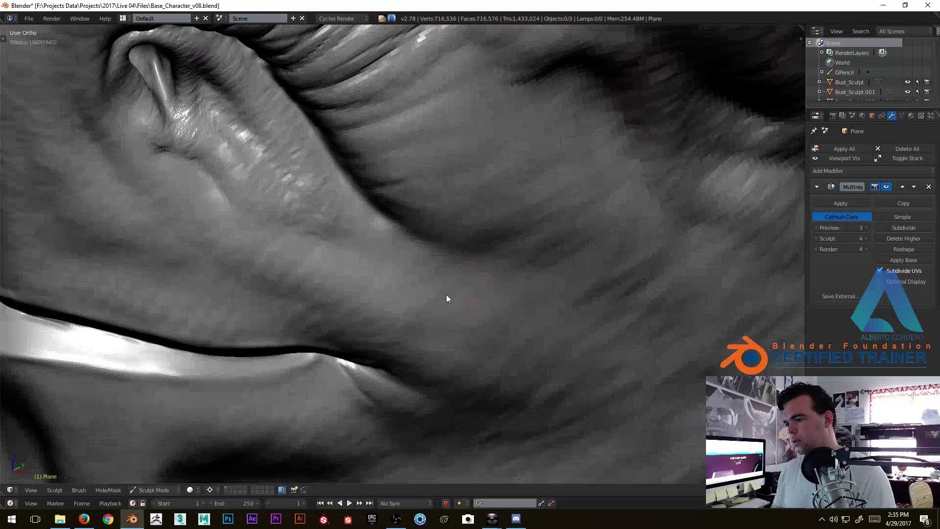
Set the brush radius to 20 and sculpt thin vertical creases beside the central groove of the upper lip.
mouse_move(436, 336)
middle_down()
mouse_move(567, 263)
mouse_move(450, 239)
mouse_move(310, 279)
mouse_move(334, 283)
mouse_move(344, 192)
middle_up()
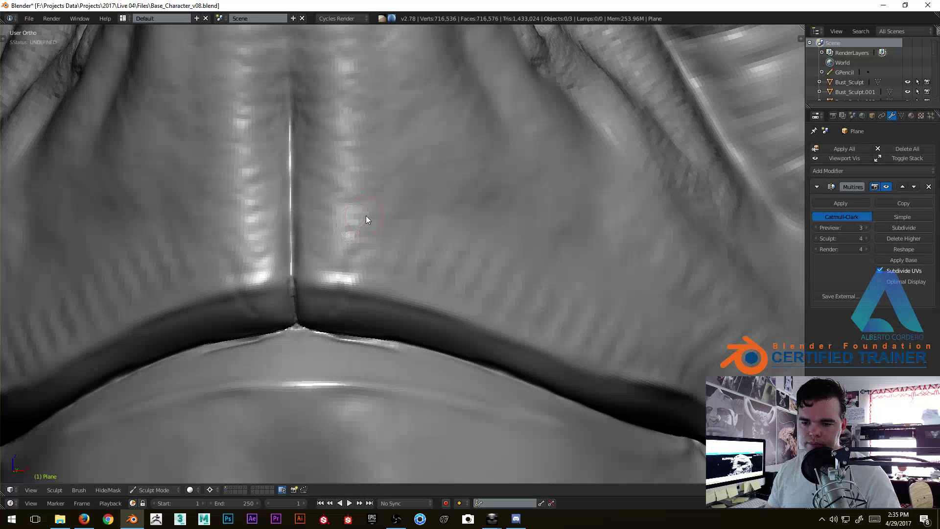
key(f)
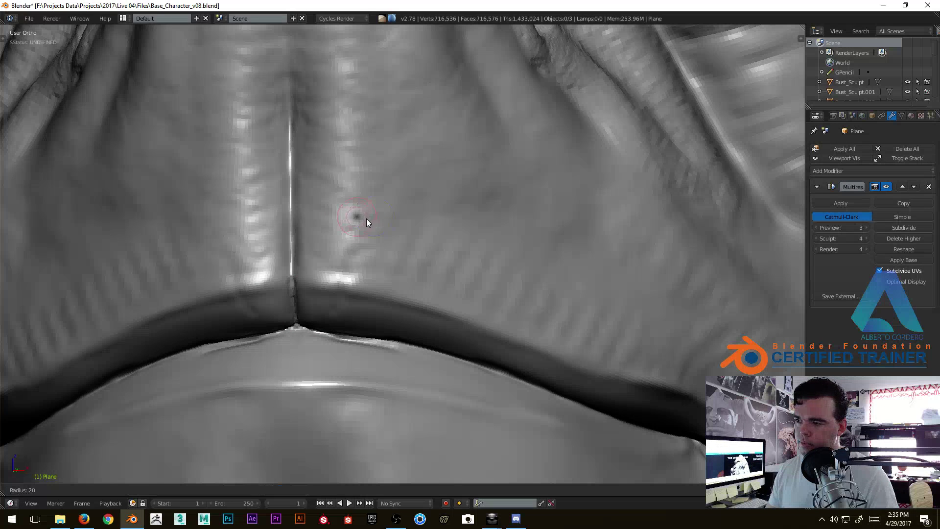
click(364, 216)
mouse_move(363, 216)
middle_down()
mouse_move(377, 198)
mouse_move(375, 213)
mouse_move(379, 175)
middle_up()
shift+middle_drag(307, 245, 359, 256)
ctrl+middle_drag(359, 256, 359, 227)
drag(390, 118, 365, 215)
drag(401, 169, 424, 33)
Extend the thin creases beside the central groove down over the edge and underside of the upper lip.
mouse_move(431, 131)
shift+middle_down()
mouse_move(428, 176)
mouse_move(411, 215)
shift+middle_up()
mouse_move(411, 215)
ctrl+middle_down()
mouse_move(398, 236)
mouse_move(420, 202)
mouse_move(381, 295)
mouse_move(398, 264)
ctrl+middle_up()
drag(397, 263, 368, 74)
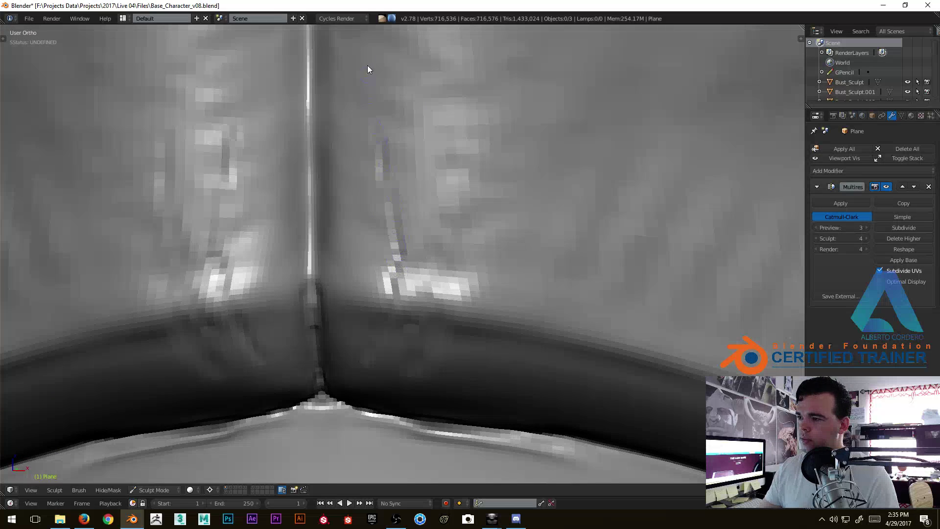
mouse_move(390, 186)
mouse_down()
mouse_move(392, 287)
mouse_move(366, 363)
mouse_up()
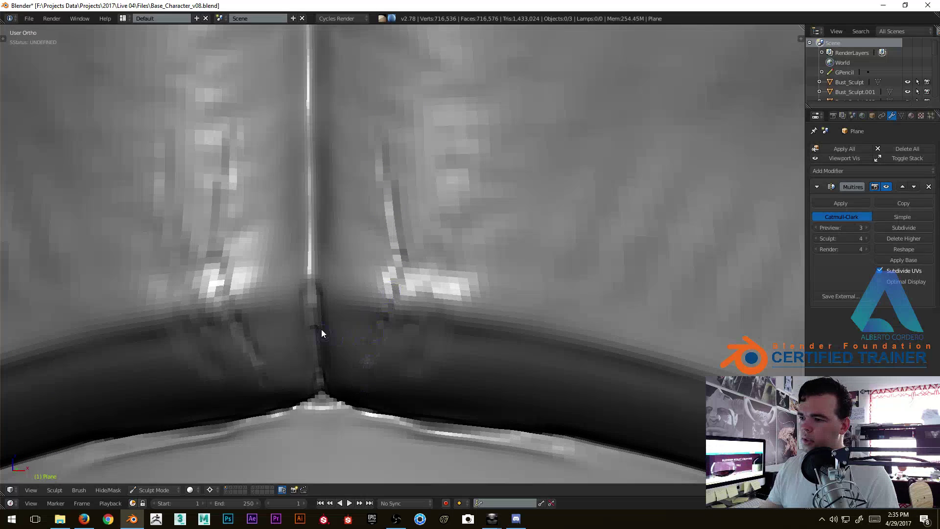
Sculpt the bottom end of the upper lip's central groove where it crosses the lip edge.
middle_drag(308, 333, 317, 324)
drag(319, 304, 313, 263)
ctrl+middle_drag(314, 287, 285, 327)
shift+middle_drag(285, 327, 346, 252)
drag(353, 287, 348, 227)
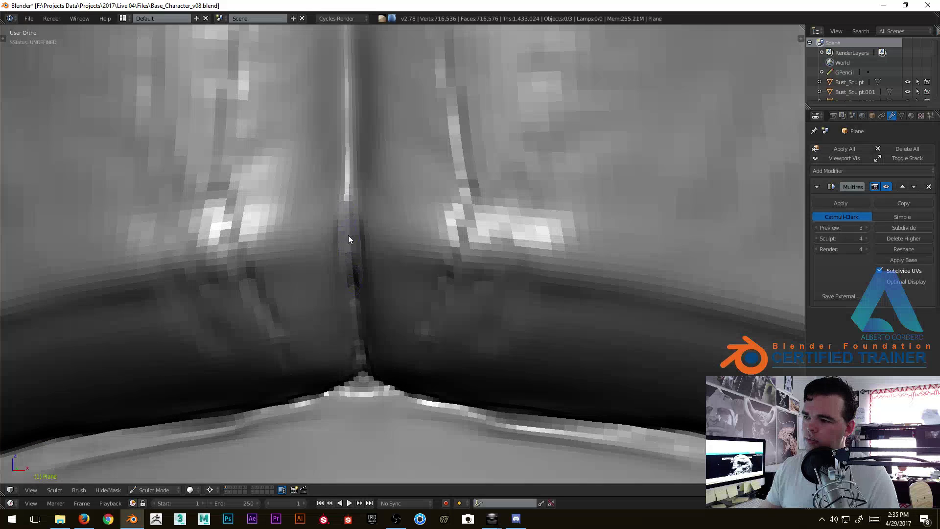
Deepen the slanted crease on the upper lip's underside and add another crease rising beside the central groove.
scroll(411, 190, down, 2)
drag(440, 252, 398, 314)
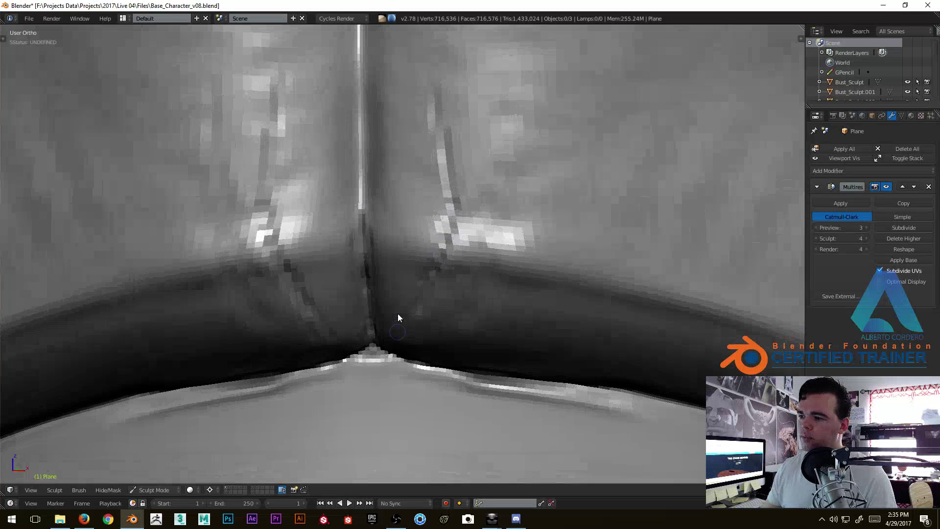
scroll(440, 251, up, 2)
drag(445, 255, 417, 115)
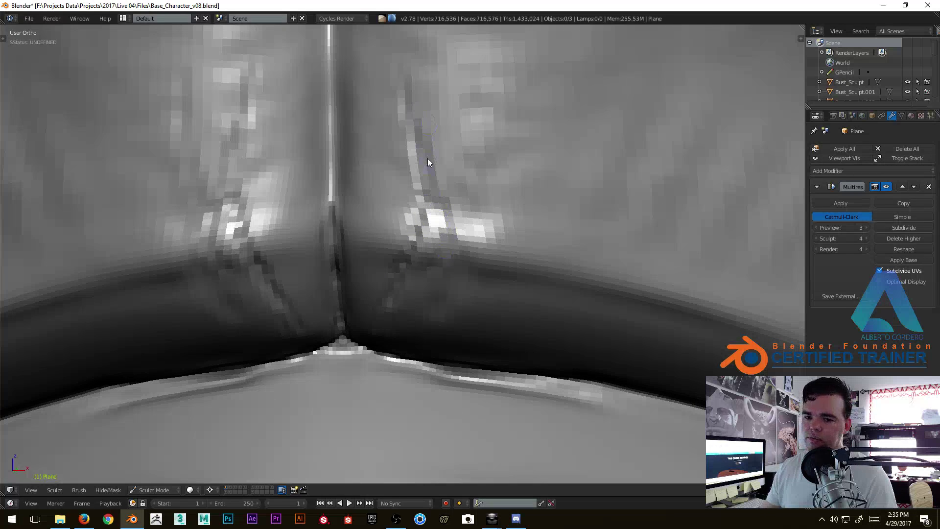
scroll(418, 254, down, 2)
middle_drag(418, 253, 405, 340)
scroll(371, 191, up, 3)
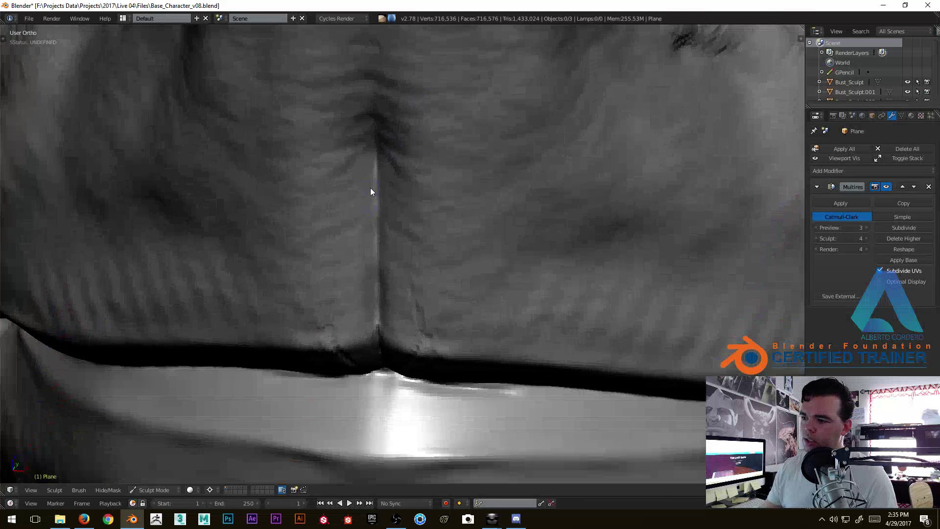
Sculpt thin creases beside the upper lip's central groove and carry them over the lip edge onto the underside.
scroll(370, 191, up, 1)
middle_drag(377, 193, 394, 307)
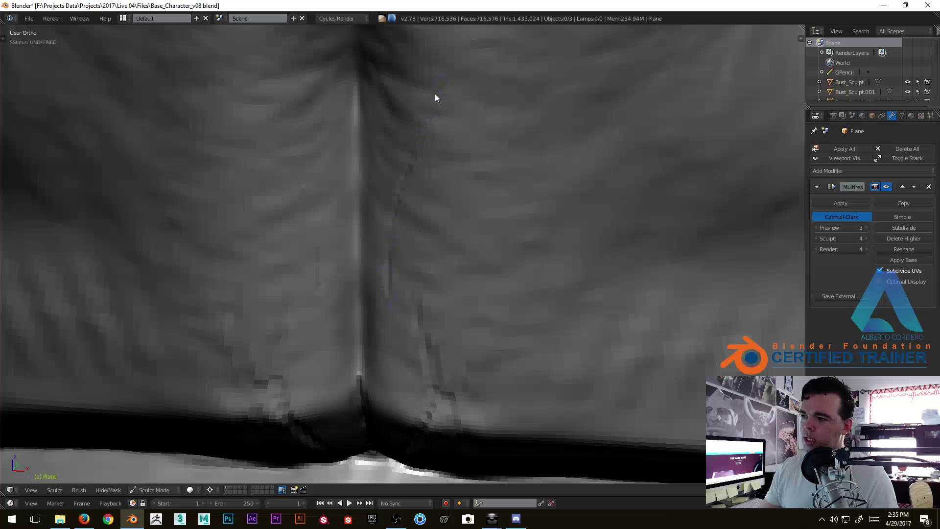
mouse_move(410, 152)
middle_down()
mouse_move(413, 222)
mouse_move(410, 189)
mouse_move(385, 242)
middle_up()
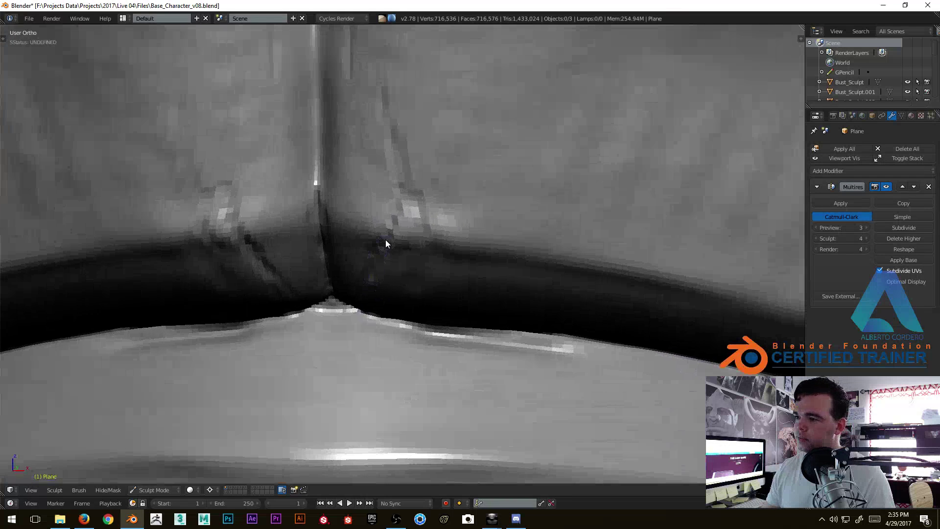
mouse_move(395, 203)
middle_down()
mouse_move(397, 167)
mouse_move(371, 176)
middle_up()
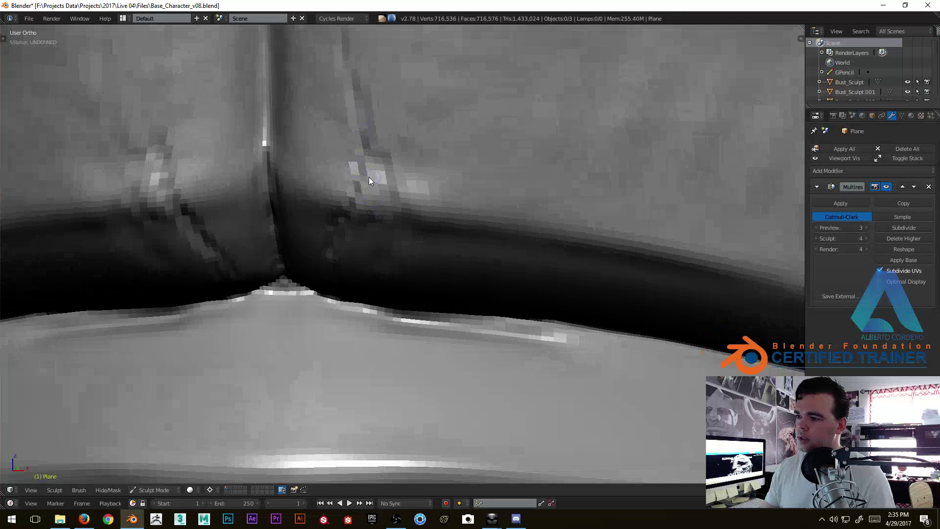
mouse_move(343, 234)
middle_down()
mouse_move(332, 237)
mouse_move(357, 251)
mouse_move(324, 201)
mouse_move(313, 264)
middle_up()
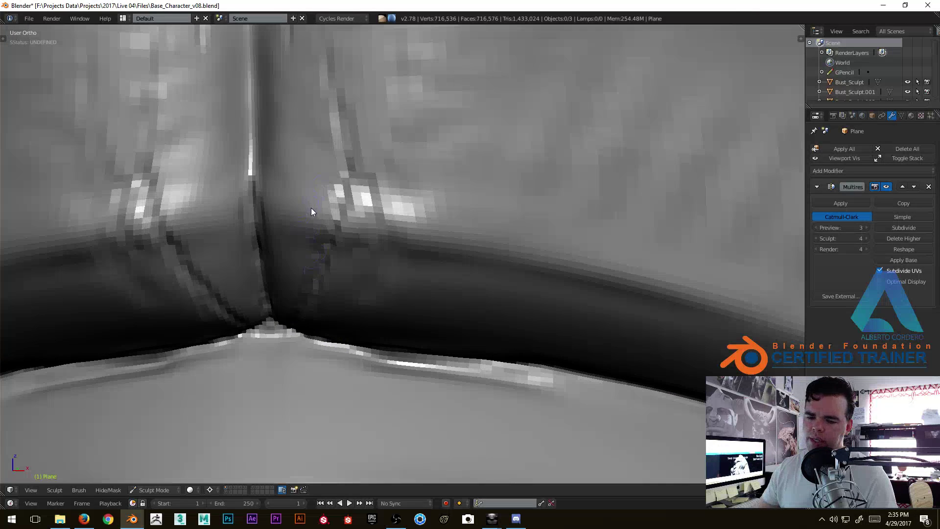
Add more short creases across the upper lip's edge, spreading outward from the ones beside the central groove.
middle_drag(361, 298, 413, 259)
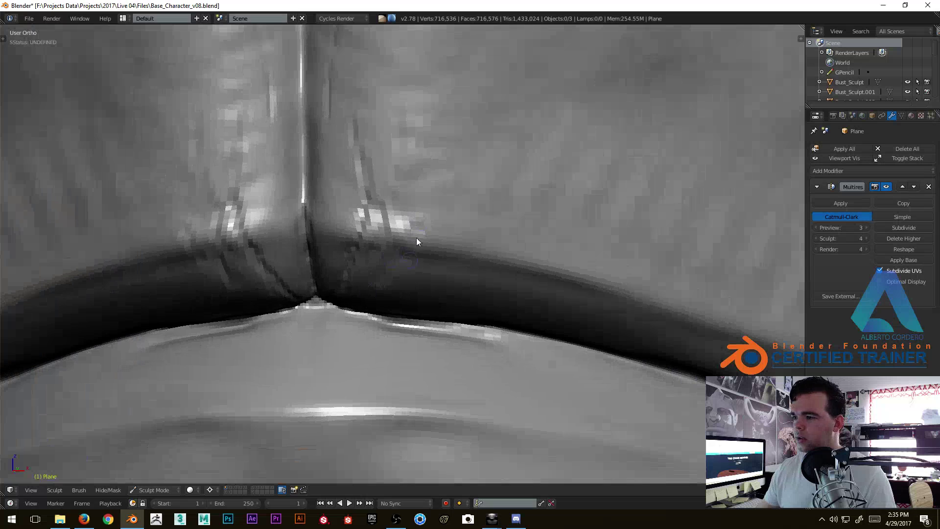
scroll(419, 221, up, 2)
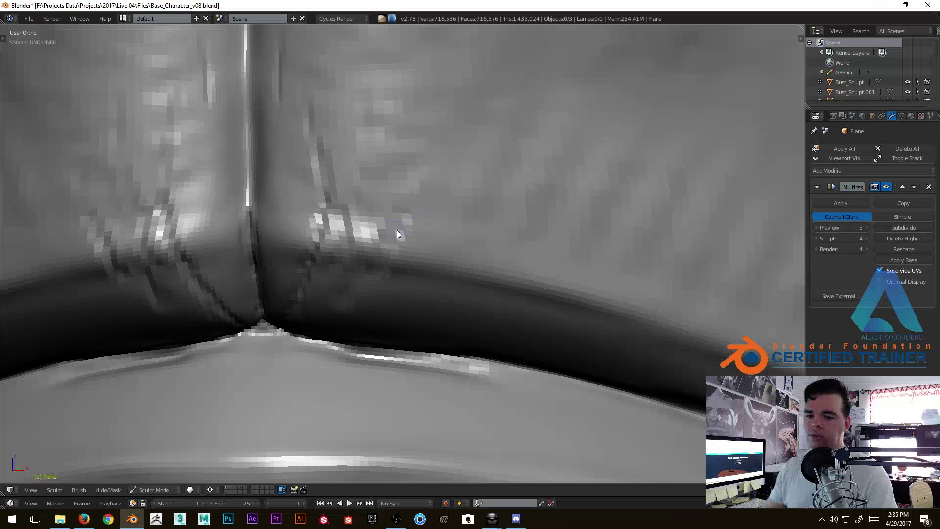
scroll(421, 245, down, 2)
mouse_move(436, 222)
middle_down()
mouse_move(416, 300)
mouse_move(437, 263)
mouse_move(310, 304)
mouse_move(374, 221)
mouse_move(243, 193)
mouse_move(280, 195)
middle_up()
drag(281, 195, 271, 183)
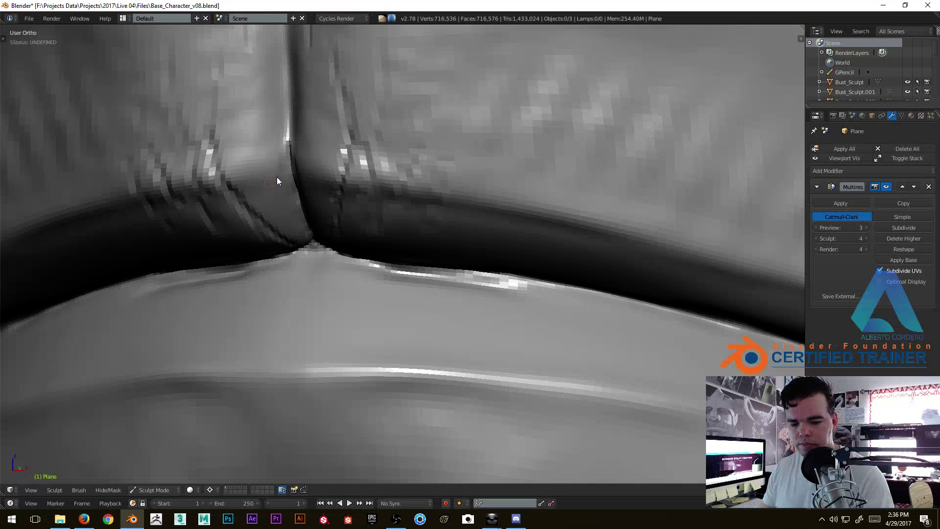
Sculpt fine wrinkles on the upper lip's underside between the central groove and the slanted crease.
scroll(248, 202, up, 1)
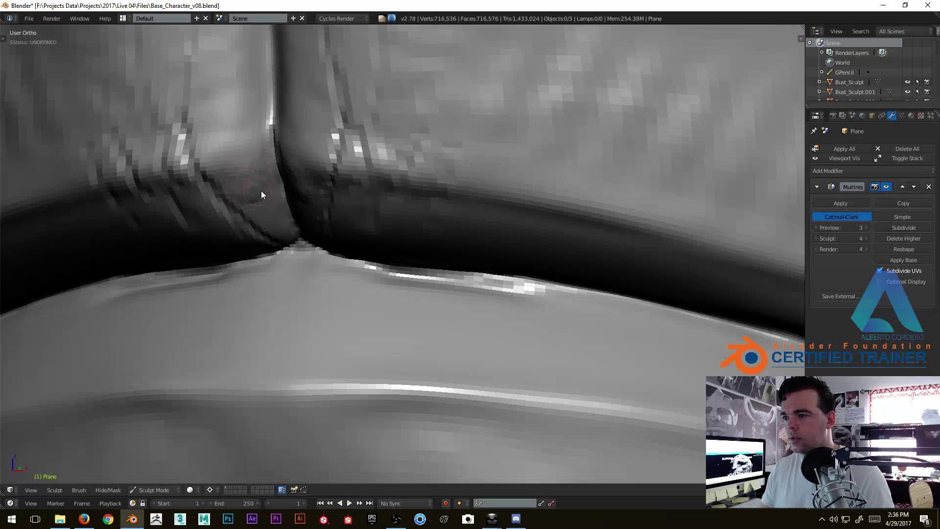
mouse_move(269, 216)
middle_down()
mouse_move(303, 224)
mouse_move(404, 210)
mouse_move(388, 194)
middle_up()
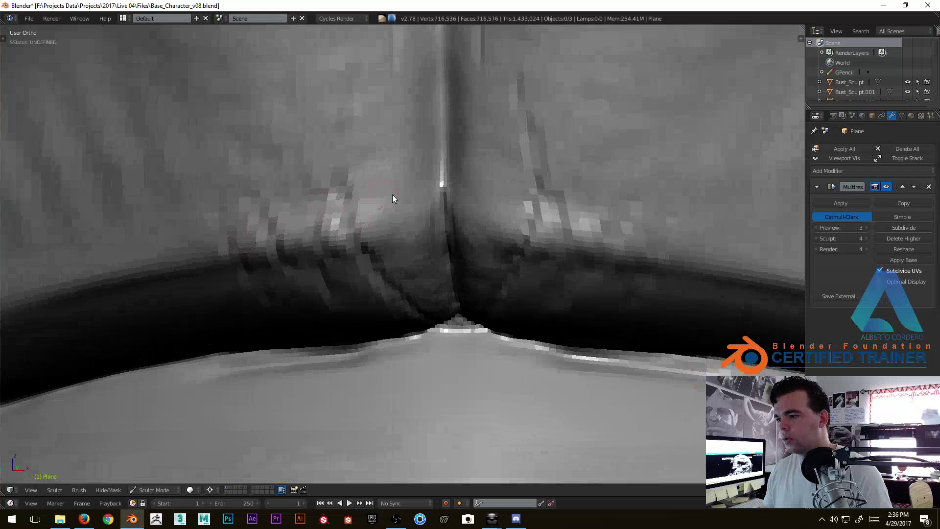
mouse_move(393, 221)
mouse_down()
mouse_move(424, 259)
mouse_move(416, 220)
mouse_move(420, 250)
mouse_up()
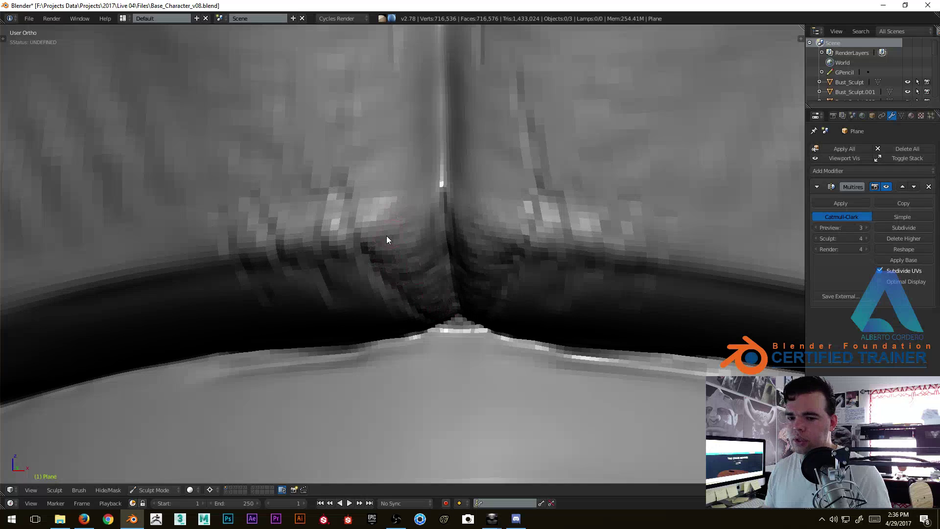
mouse_move(386, 239)
middle_down()
mouse_move(387, 248)
mouse_move(393, 231)
middle_up()
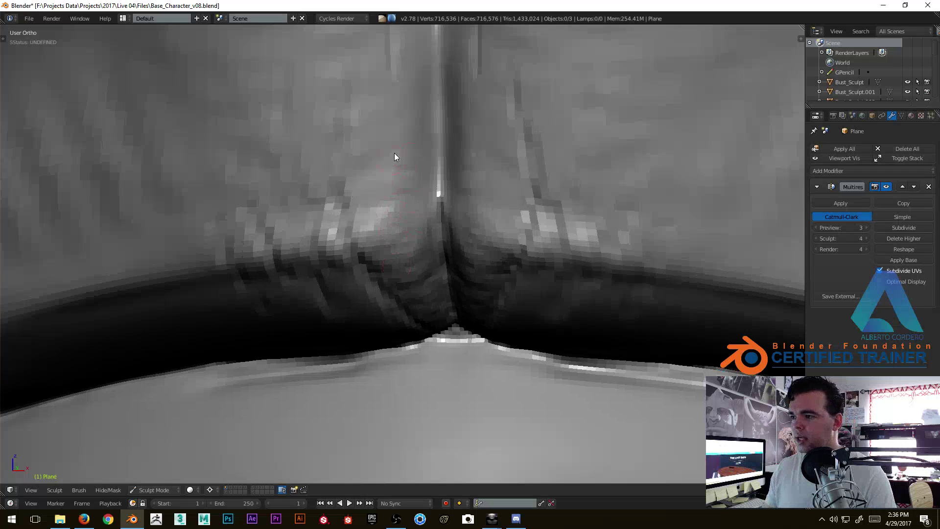
Build up fine skin texture around the lower end of the central groove, from above the lip edge down to the underside.
middle_drag(398, 145, 395, 99)
mouse_move(394, 108)
mouse_down()
mouse_move(384, 161)
mouse_move(396, 251)
mouse_up()
middle_drag(396, 251, 404, 225)
mouse_move(404, 226)
mouse_down()
mouse_move(416, 175)
mouse_move(398, 130)
mouse_move(410, 227)
mouse_up()
middle_drag(410, 227, 407, 181)
drag(407, 181, 416, 231)
middle_drag(417, 231, 401, 163)
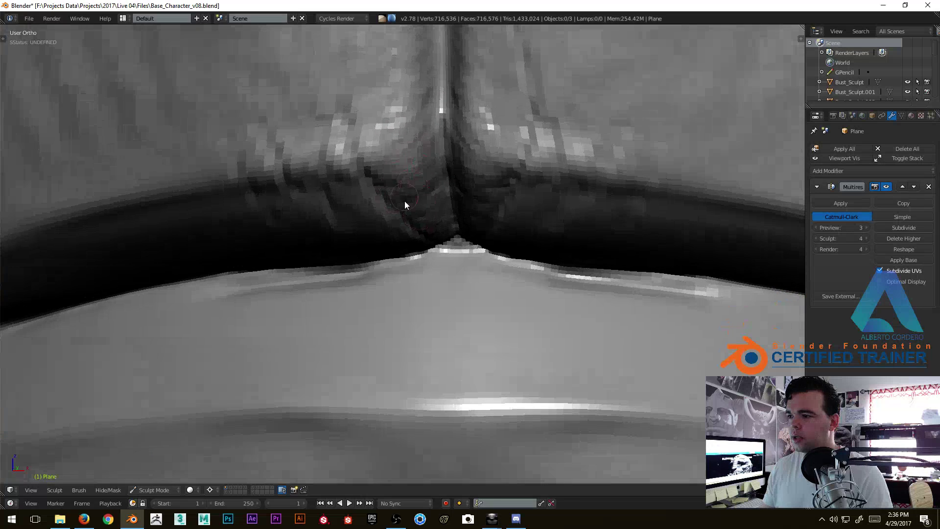
mouse_move(386, 172)
mouse_down()
mouse_move(436, 185)
mouse_move(435, 159)
mouse_move(430, 178)
mouse_up()
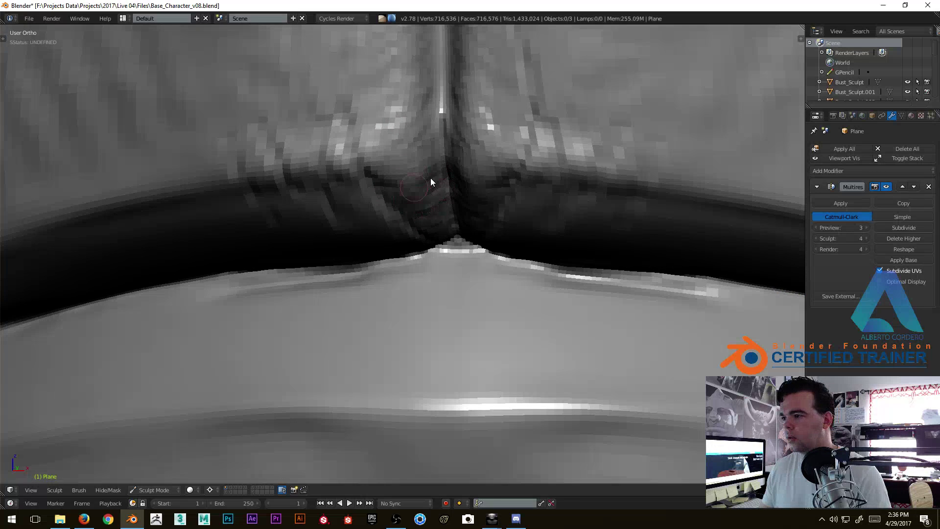
Sculpt fine skin texture along the sides of the upper lip's central groove.
scroll(446, 232, down, 5)
middle_drag(448, 208, 414, 195)
scroll(381, 188, up, 3)
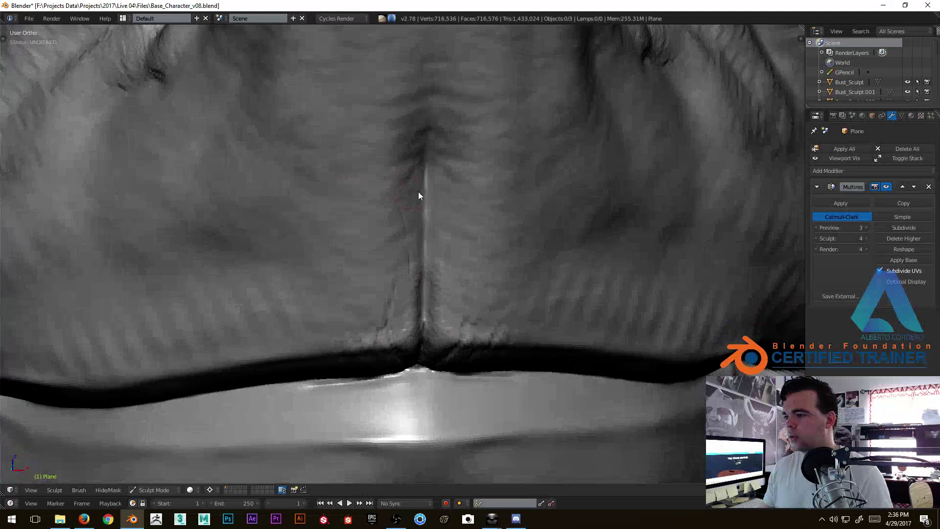
scroll(493, 152, up, 4)
drag(499, 112, 461, 279)
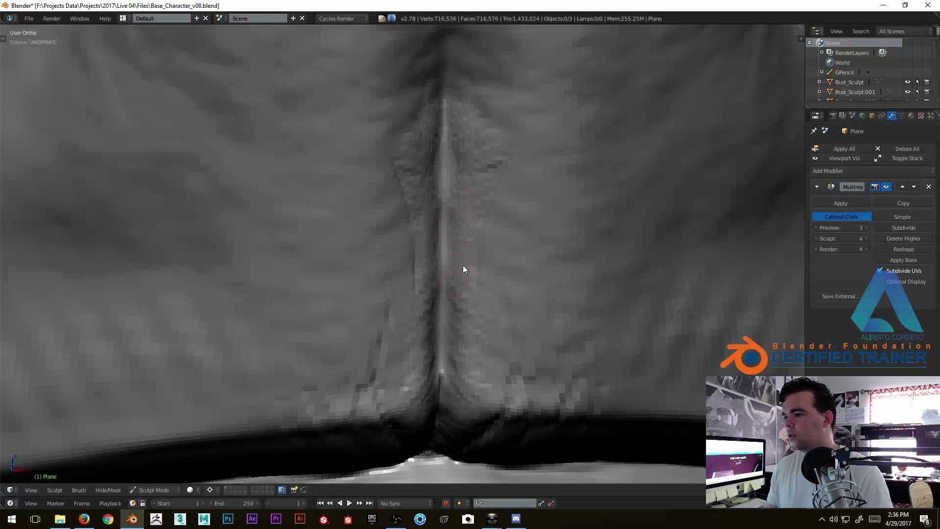
Extend the fine skin texture past the top of the central groove, up toward the nose.
mouse_move(462, 271)
middle_down()
mouse_move(478, 246)
mouse_move(463, 240)
middle_up()
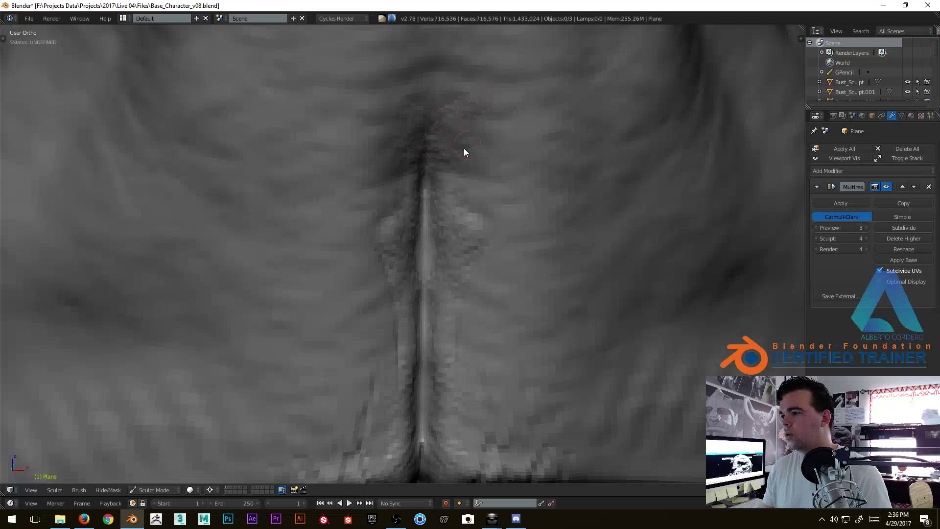
middle_drag(459, 176, 470, 193)
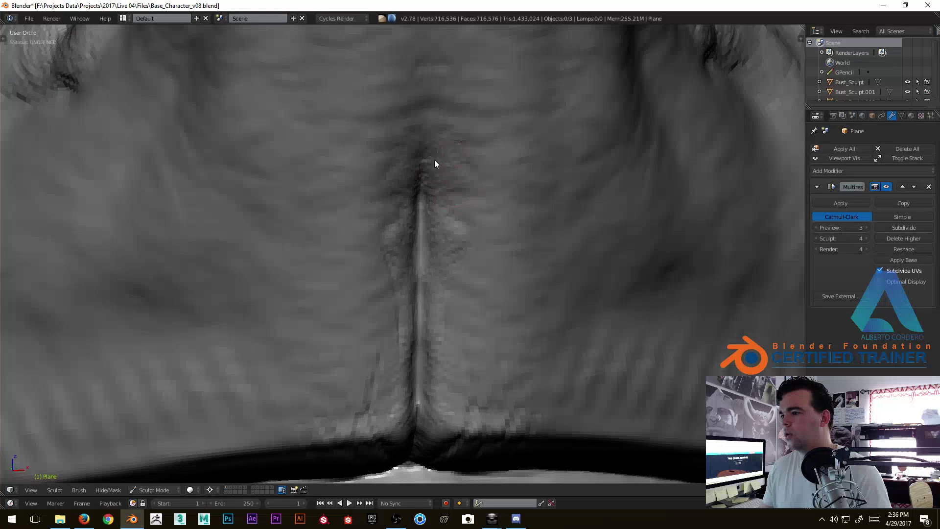
middle_drag(445, 86, 434, 196)
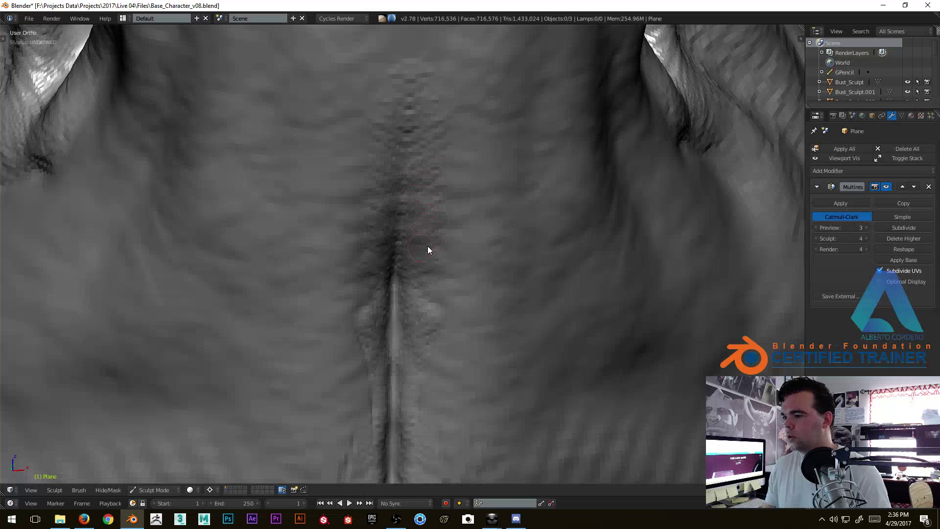
middle_drag(421, 279, 446, 166)
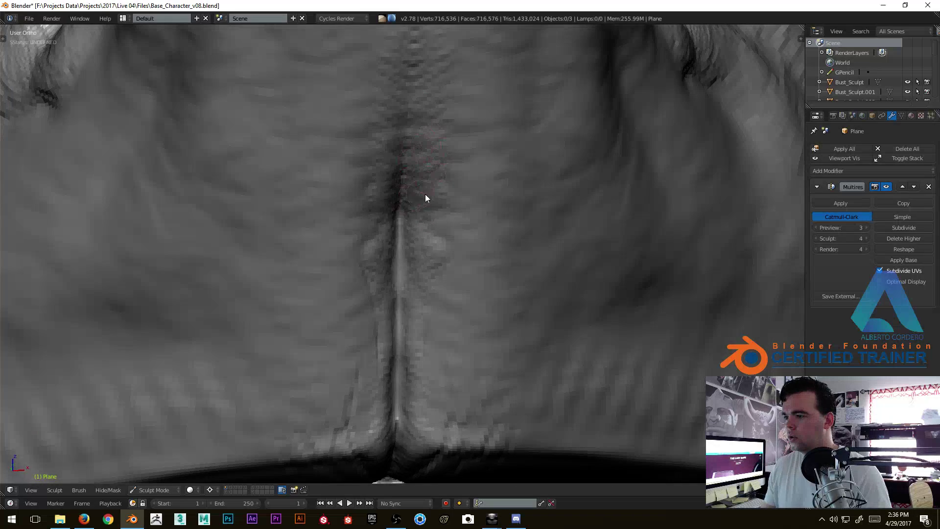
Sculpt fine skin texture along the upper lip's underside from the centre out to the mouth corner.
mouse_move(436, 250)
ctrl+middle_down()
mouse_move(404, 359)
mouse_move(378, 263)
mouse_move(401, 270)
ctrl+middle_up()
ctrl+middle_drag(401, 269, 385, 142)
middle_drag(363, 209, 320, 167)
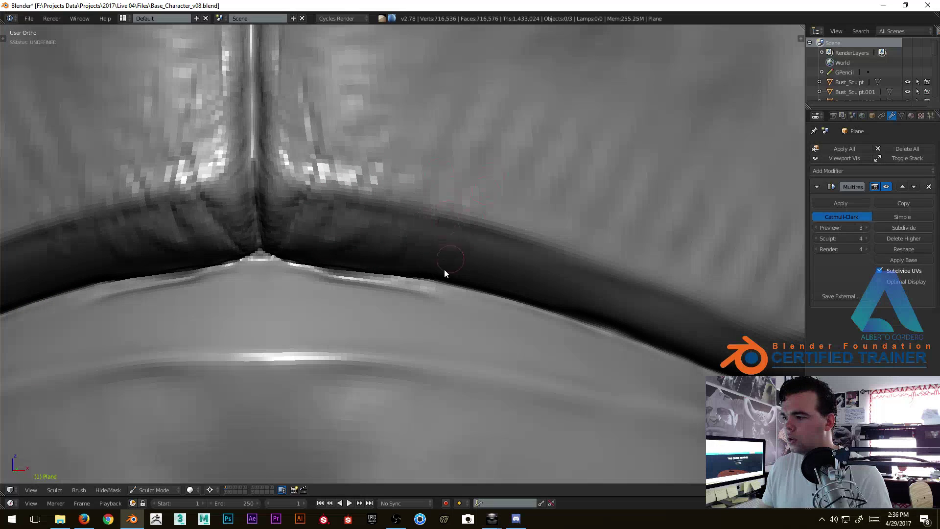
mouse_move(530, 271)
middle_down()
mouse_move(522, 286)
mouse_move(518, 202)
mouse_move(439, 193)
middle_up()
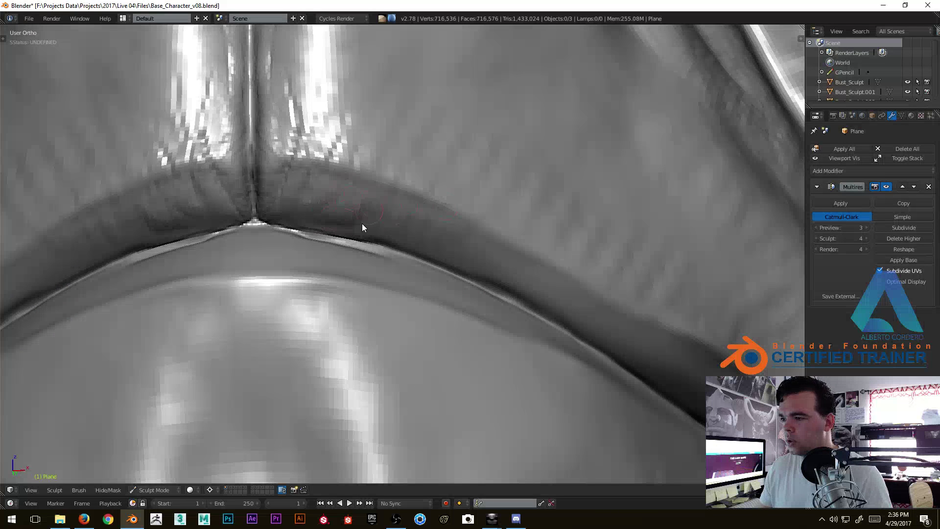
mouse_move(521, 267)
middle_down()
mouse_move(406, 172)
mouse_move(445, 178)
middle_up()
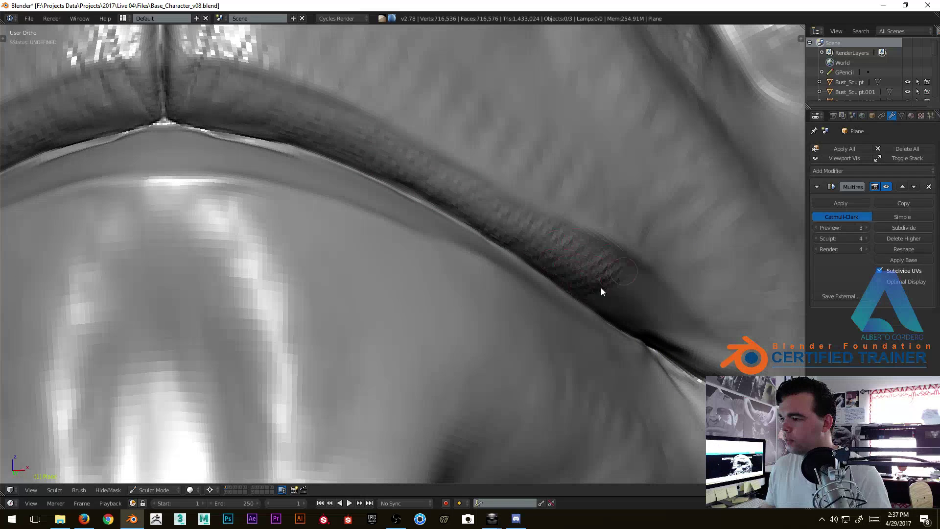
mouse_move(672, 328)
middle_down()
mouse_move(532, 263)
mouse_move(498, 218)
middle_up()
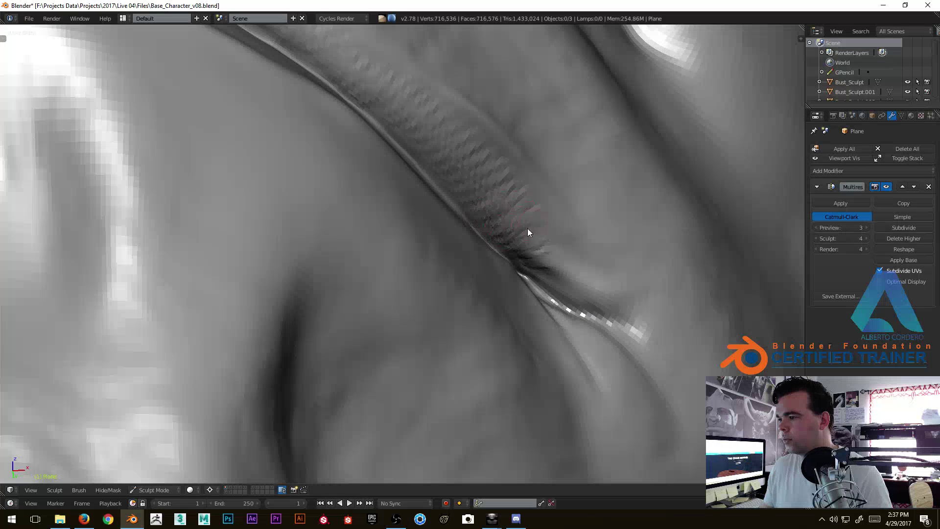
middle_drag(575, 292, 513, 357)
Fill the upper lip's underside beside the central groove with fine wrinkles that blend into the outer texture.
scroll(513, 358, down, 9)
mouse_move(397, 306)
middle_down()
mouse_move(371, 273)
mouse_move(376, 301)
middle_up()
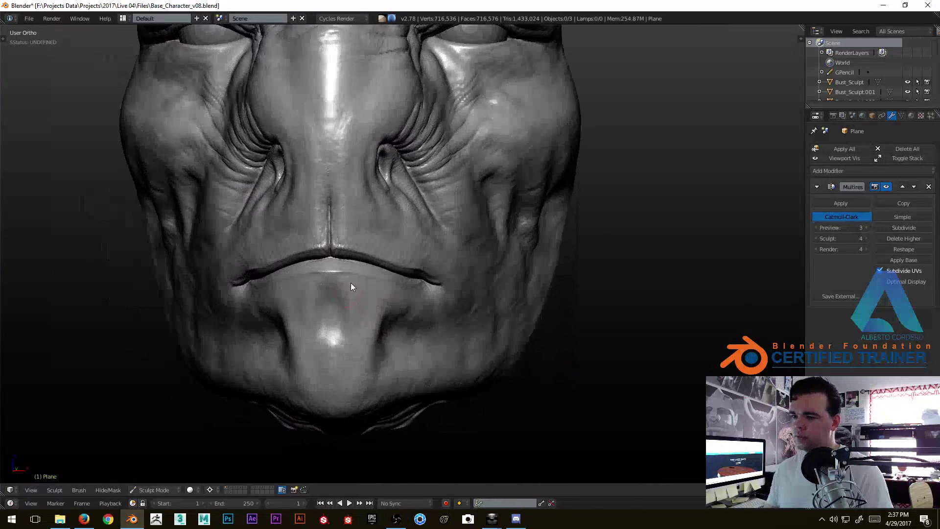
scroll(348, 288, up, 10)
scroll(387, 166, up, 5)
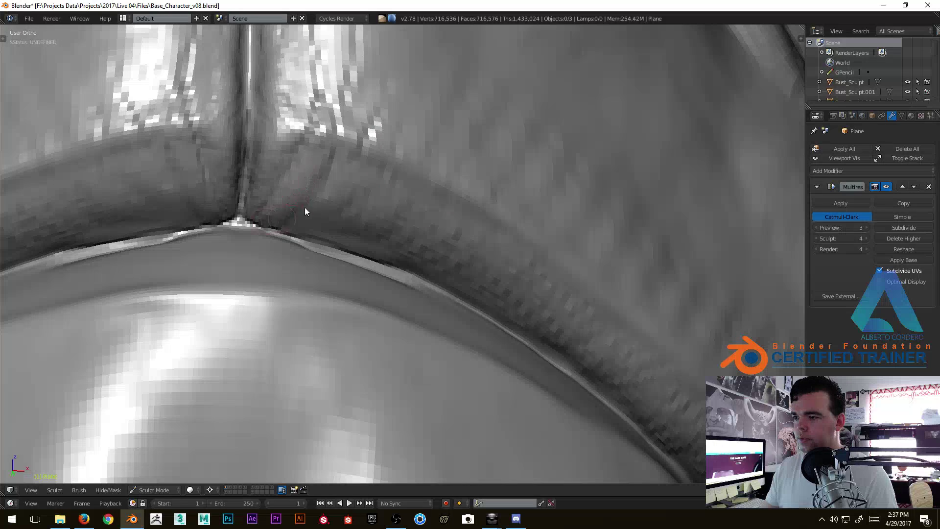
mouse_move(304, 210)
mouse_down()
mouse_move(304, 237)
mouse_move(336, 208)
mouse_move(389, 227)
mouse_move(367, 248)
mouse_move(329, 231)
mouse_move(362, 244)
mouse_up()
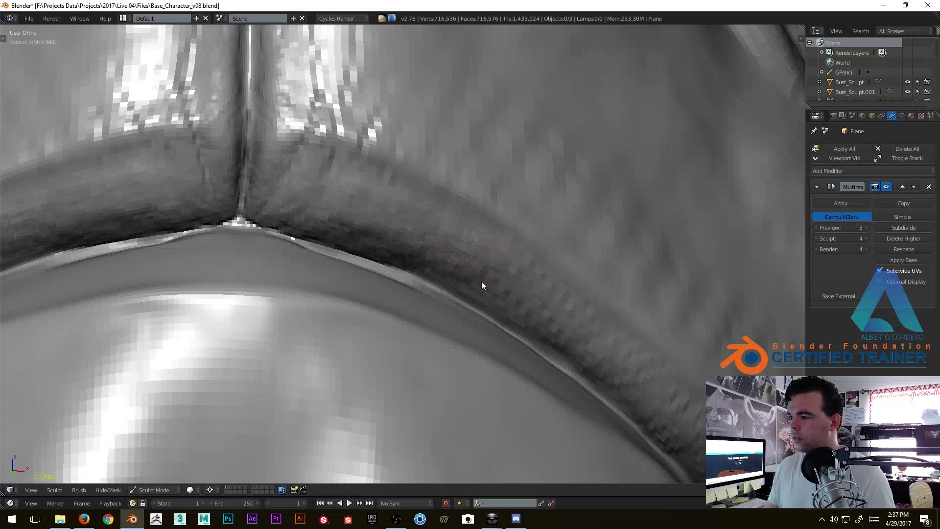
middle_drag(525, 297, 554, 302)
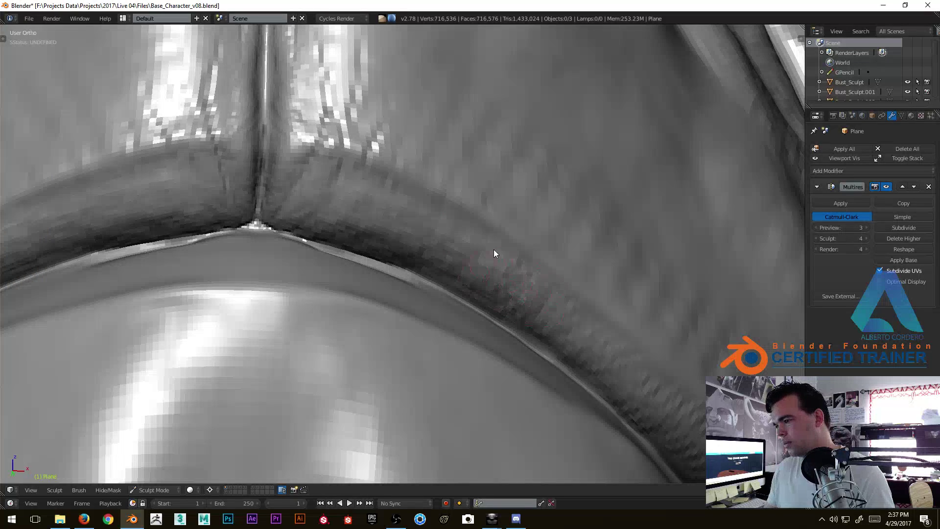
Sculpt short upward creases from the upper lip's underside over its edge beside the central groove.
scroll(422, 245, down, 5)
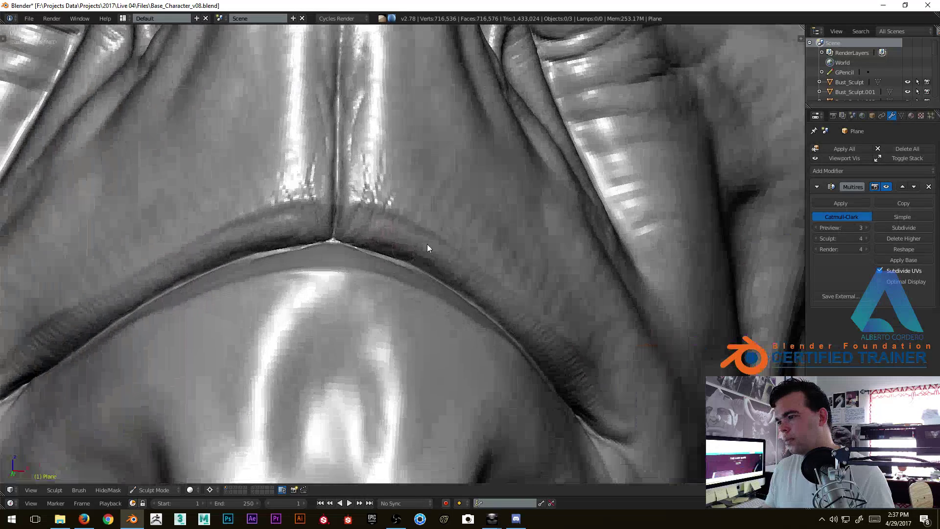
scroll(389, 223, up, 5)
shift+middle_drag(218, 291, 274, 282)
drag(263, 298, 288, 225)
drag(286, 269, 335, 166)
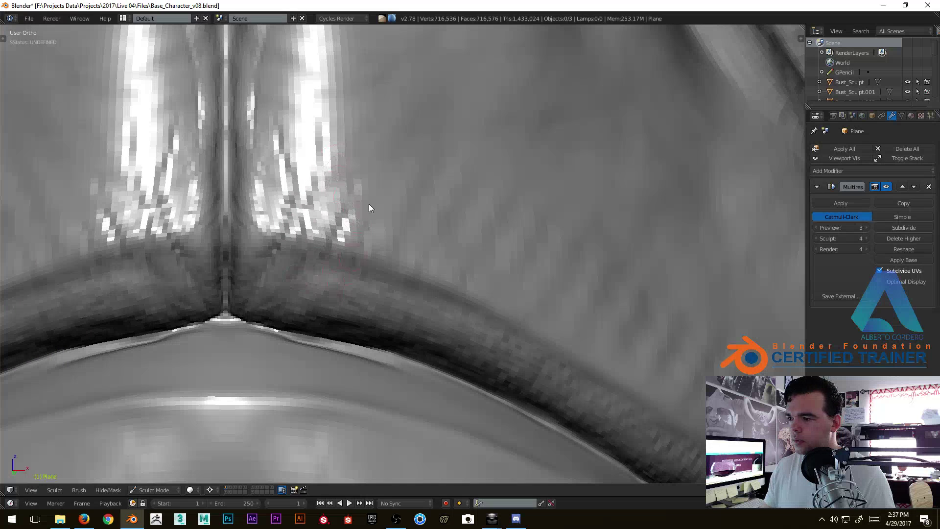
drag(380, 271, 384, 228)
Examine the sculpted upper lip and mouth from the front and side at several distances.
scroll(387, 294, down, 6)
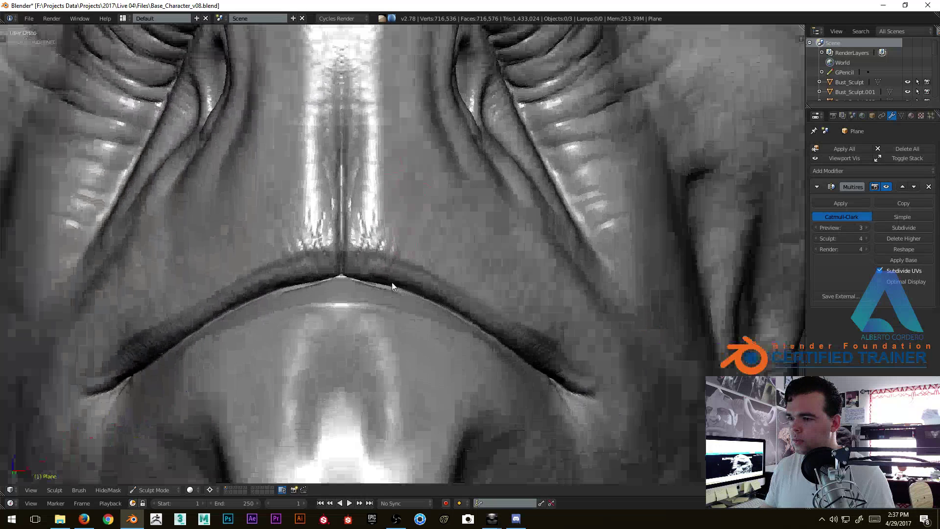
mouse_move(387, 338)
middle_down()
mouse_move(364, 351)
mouse_move(354, 337)
mouse_move(362, 277)
middle_up()
scroll(354, 337, up, 3)
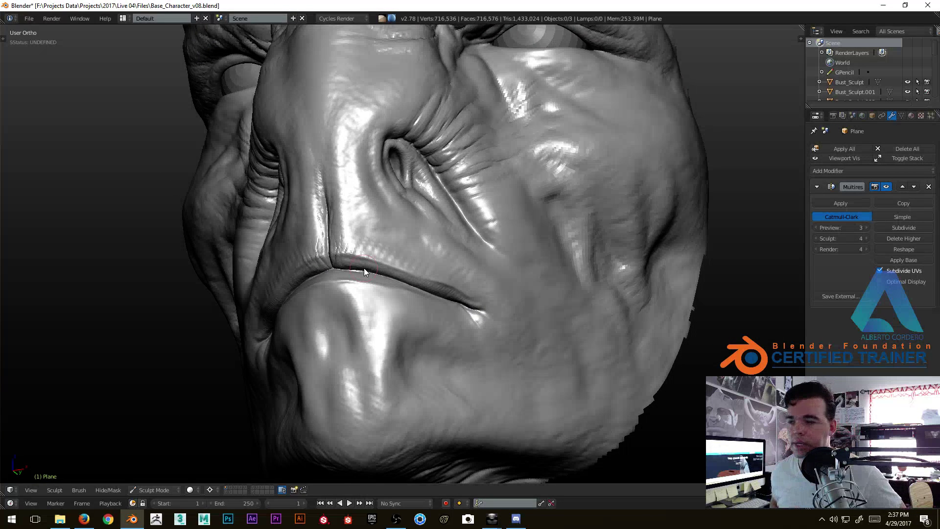
mouse_move(364, 268)
middle_down()
mouse_move(406, 216)
mouse_move(419, 160)
middle_up()
scroll(419, 160, up, 4)
scroll(375, 214, down, 4)
mouse_move(375, 214)
middle_down()
mouse_move(362, 224)
mouse_move(391, 216)
mouse_move(358, 248)
middle_up()
scroll(401, 213, up, 5)
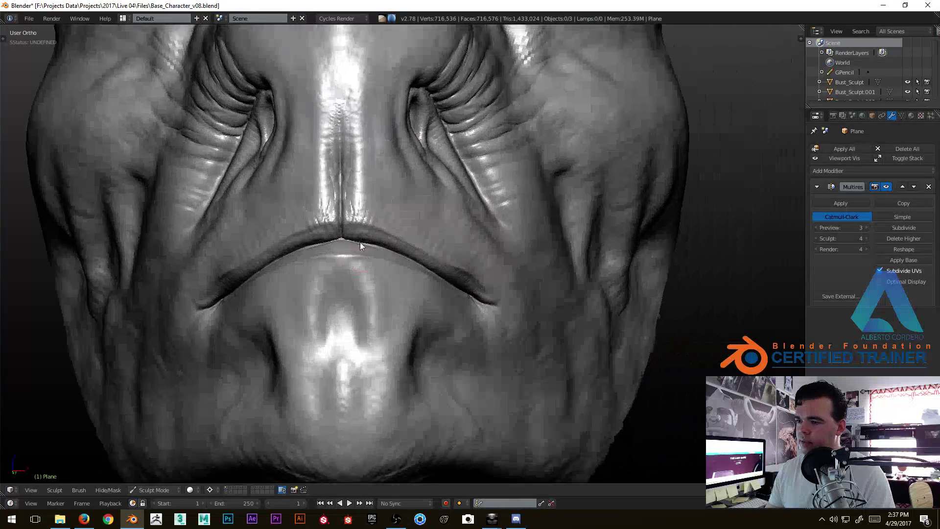
scroll(364, 189, up, 3)
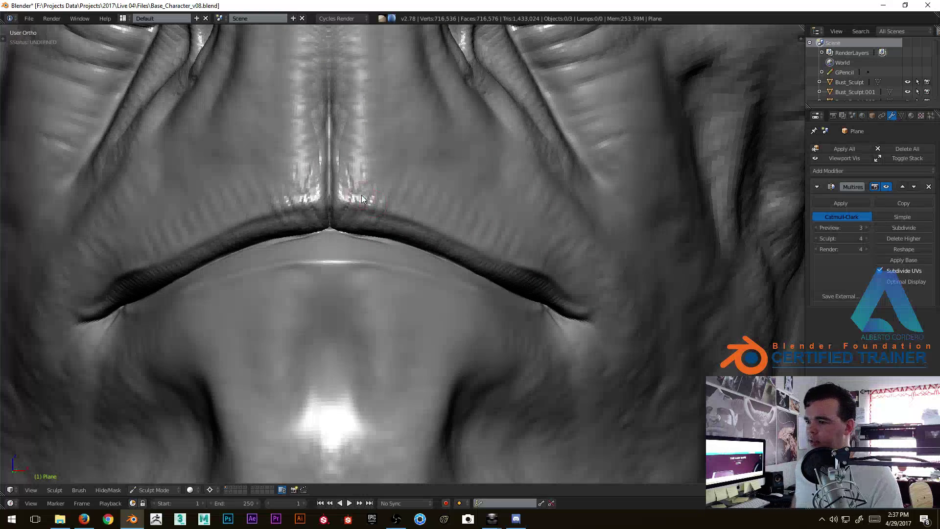
Sculpt fine vertical wrinkles across the centre of the lower lip.
mouse_move(361, 195)
middle_down()
mouse_move(304, 313)
mouse_move(358, 226)
mouse_move(286, 222)
middle_up()
scroll(358, 227, up, 3)
drag(286, 222, 353, 241)
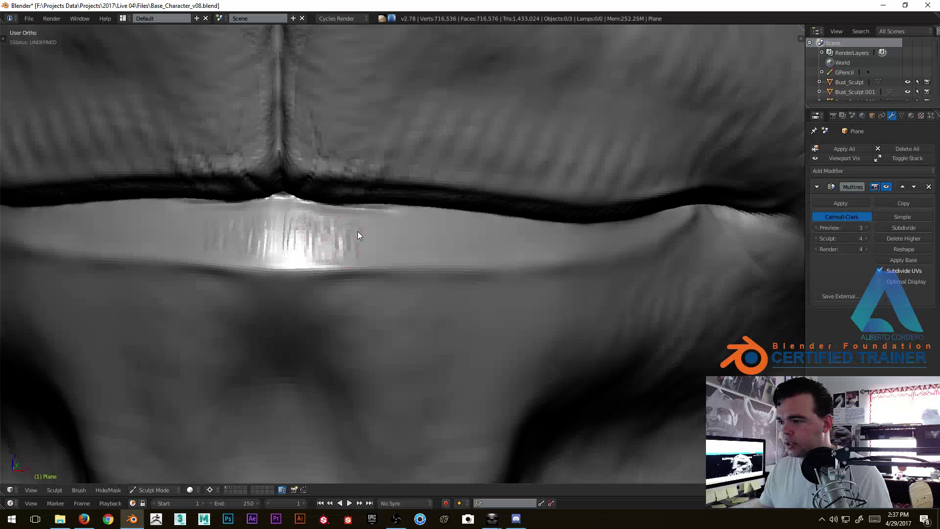
shift+middle_drag(352, 240, 306, 190)
Continue the fine wrinkle texture along the lower lip from the centre to the mouth corner.
mouse_move(300, 204)
mouse_down()
mouse_move(343, 219)
mouse_move(398, 199)
mouse_up()
middle_drag(399, 199, 342, 185)
drag(342, 185, 370, 196)
mouse_move(400, 199)
middle_down()
mouse_move(365, 204)
mouse_move(365, 179)
mouse_move(398, 226)
mouse_move(301, 203)
middle_up()
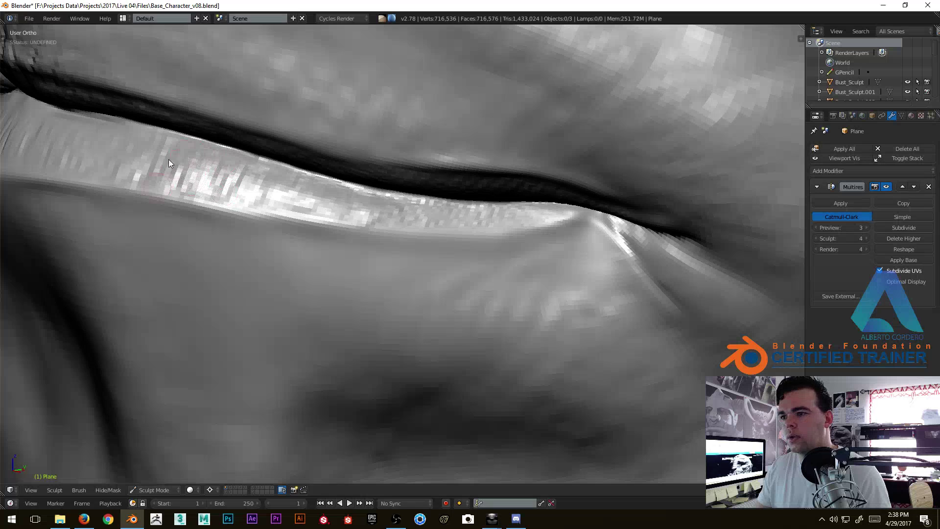
Refine the fine vertical wrinkles along the lower lip between its centre and the mouth corner.
mouse_move(134, 159)
middle_down()
mouse_move(256, 178)
mouse_move(266, 145)
mouse_move(248, 193)
middle_up()
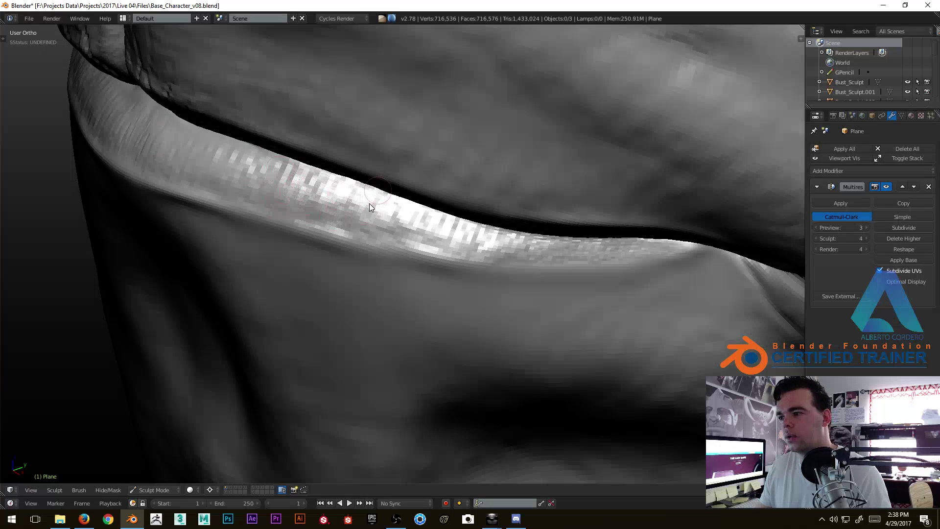
mouse_move(479, 224)
ctrl+middle_down()
mouse_move(409, 284)
mouse_move(474, 192)
mouse_move(431, 231)
mouse_move(439, 147)
mouse_move(463, 138)
mouse_move(416, 183)
mouse_move(395, 137)
mouse_move(368, 140)
mouse_move(357, 123)
ctrl+middle_up()
mouse_move(357, 123)
shift+middle_down()
mouse_move(363, 155)
mouse_move(340, 137)
shift+middle_up()
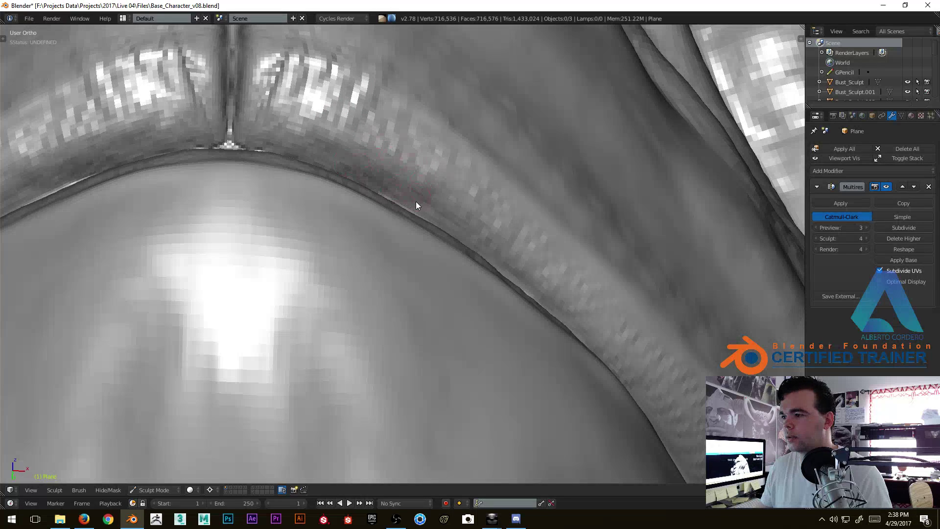
Sculpt fine wrinkles along the upper lip's underside, from beside the central groove to the middle of the lip.
mouse_move(570, 298)
middle_down()
mouse_move(503, 230)
mouse_move(442, 205)
middle_up()
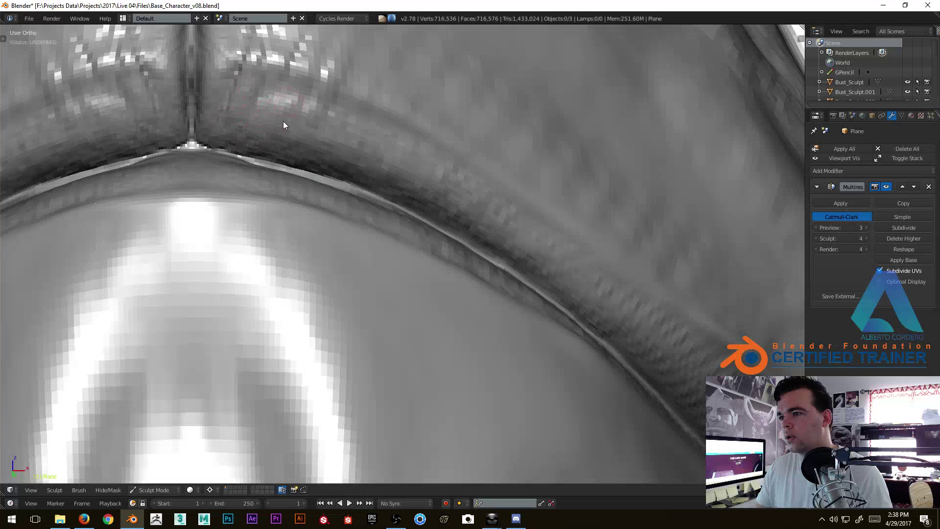
middle_drag(388, 178, 440, 175)
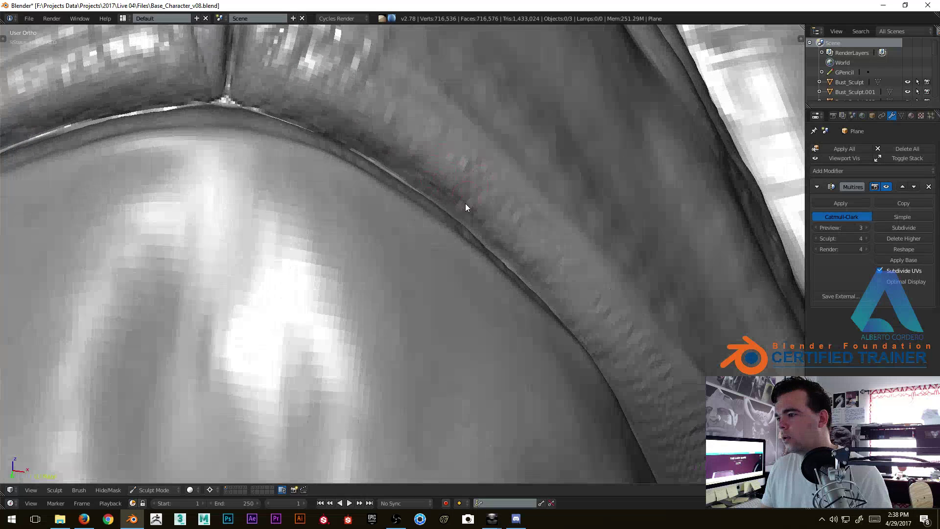
middle_drag(505, 227, 538, 234)
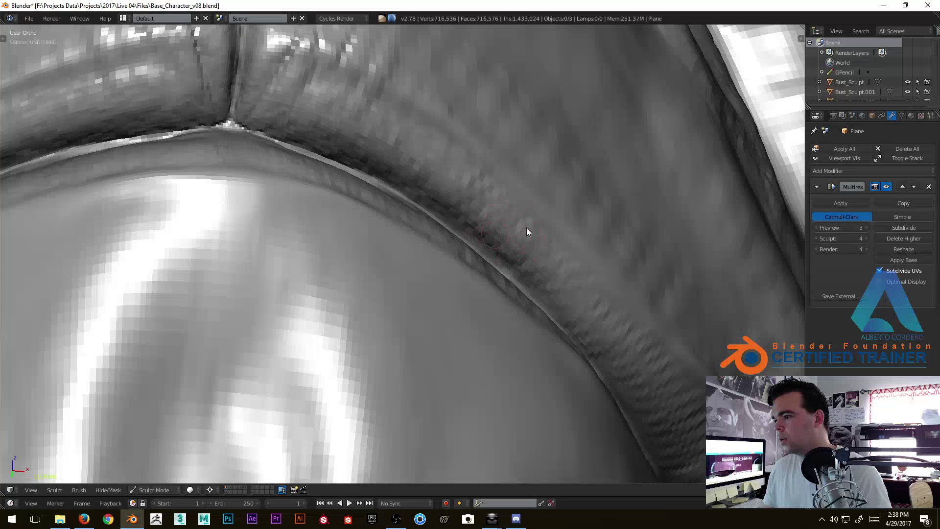
middle_drag(567, 302, 498, 189)
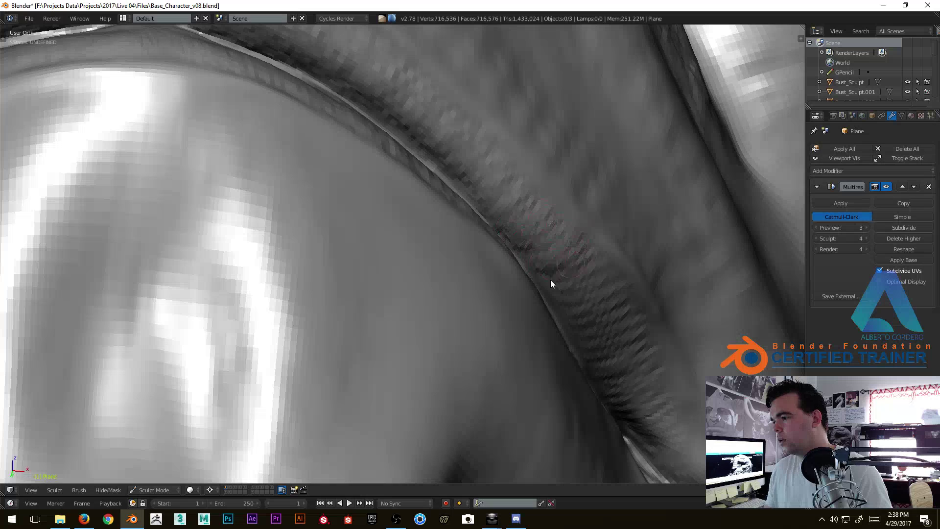
Continue the fine slanted wrinkles along the upper lip's underside up to the mouth corner.
middle_drag(554, 276, 557, 259)
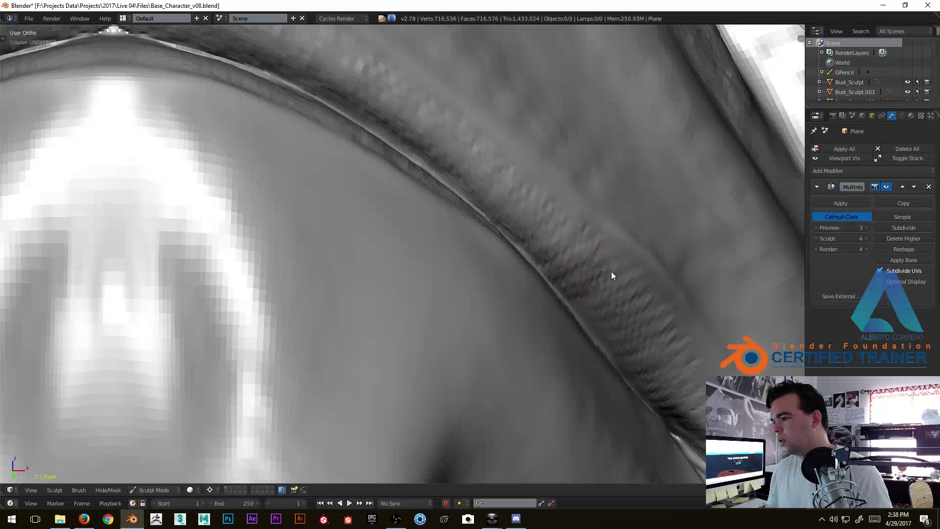
mouse_move(616, 306)
middle_down()
mouse_move(519, 216)
mouse_move(528, 221)
middle_up()
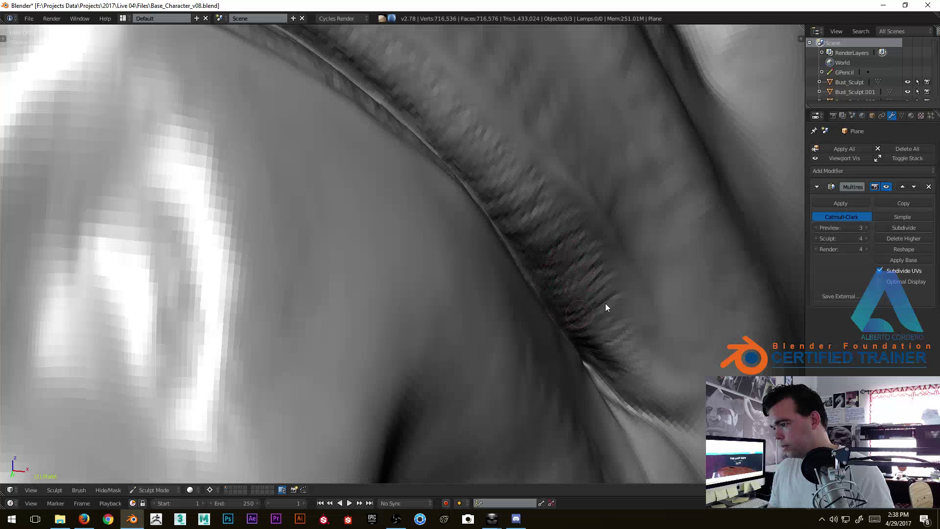
middle_drag(609, 345, 629, 352)
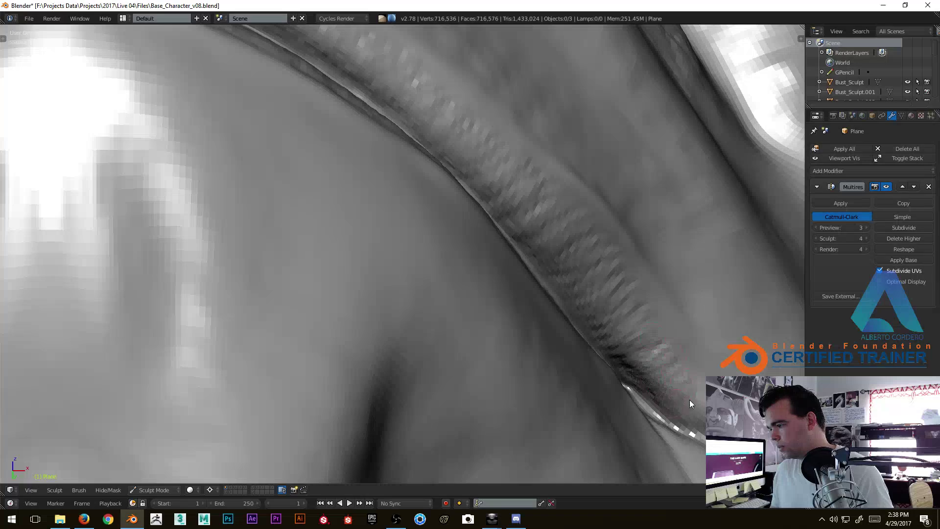
middle_drag(688, 399, 602, 294)
Examine the sculpted mouth and the whole head from the front at a distance.
scroll(380, 307, down, 6)
mouse_move(380, 306)
middle_down()
mouse_move(374, 323)
mouse_move(354, 227)
middle_up()
scroll(370, 296, down, 1)
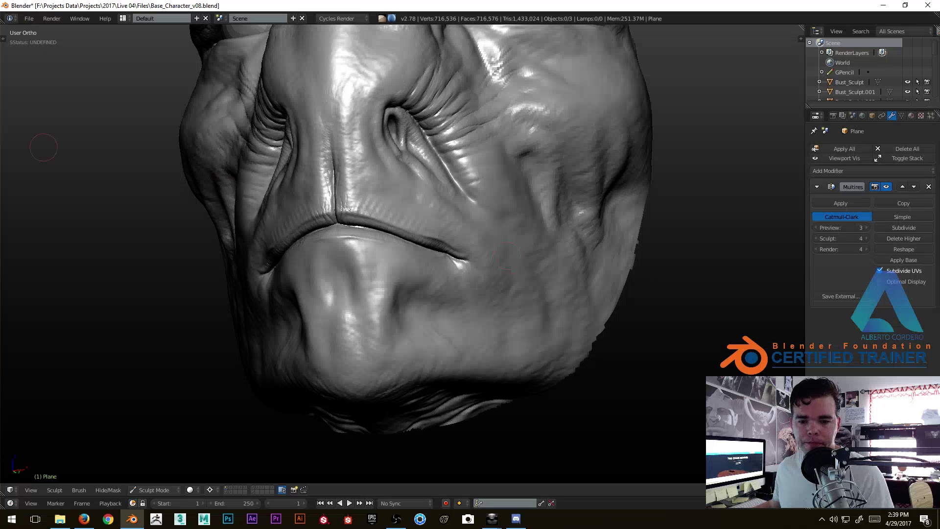
key(alt+Tab)
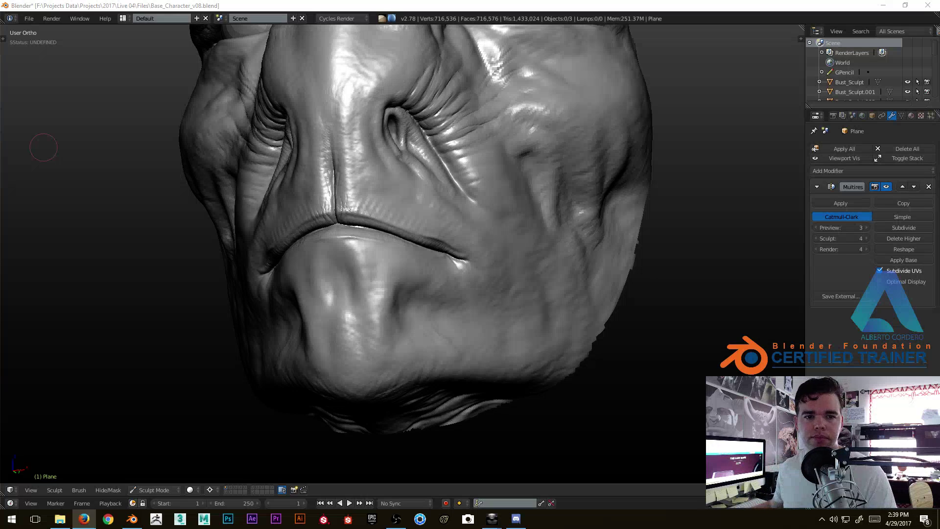
mouse_move(530, 129)
middle_down()
mouse_move(460, 126)
mouse_move(435, 190)
mouse_move(445, 208)
mouse_move(427, 198)
mouse_move(422, 230)
mouse_move(460, 194)
middle_up()
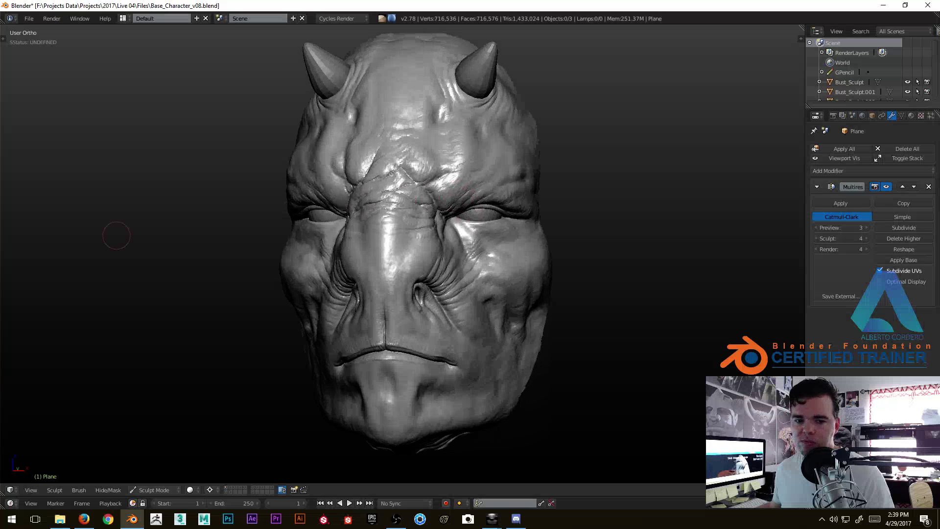
key(alt+Tab)
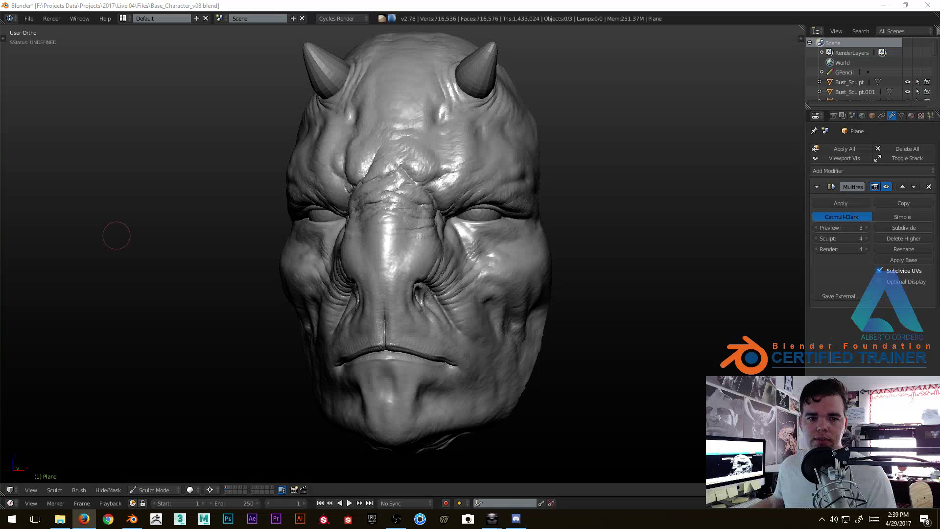
Sculpt fine skin creases on the area between the upper lip's central groove and the nostril.
scroll(427, 230, up, 4)
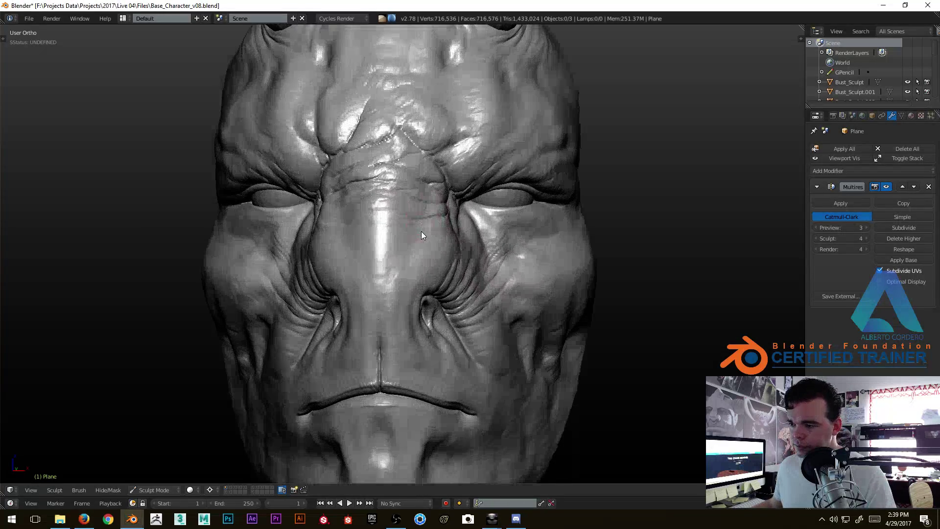
mouse_move(465, 169)
middle_down()
mouse_move(417, 162)
mouse_move(433, 199)
mouse_move(372, 149)
mouse_move(378, 212)
mouse_move(392, 147)
mouse_move(376, 147)
middle_up()
scroll(428, 190, up, 2)
mouse_move(376, 151)
mouse_down()
mouse_move(401, 157)
mouse_move(401, 213)
mouse_up()
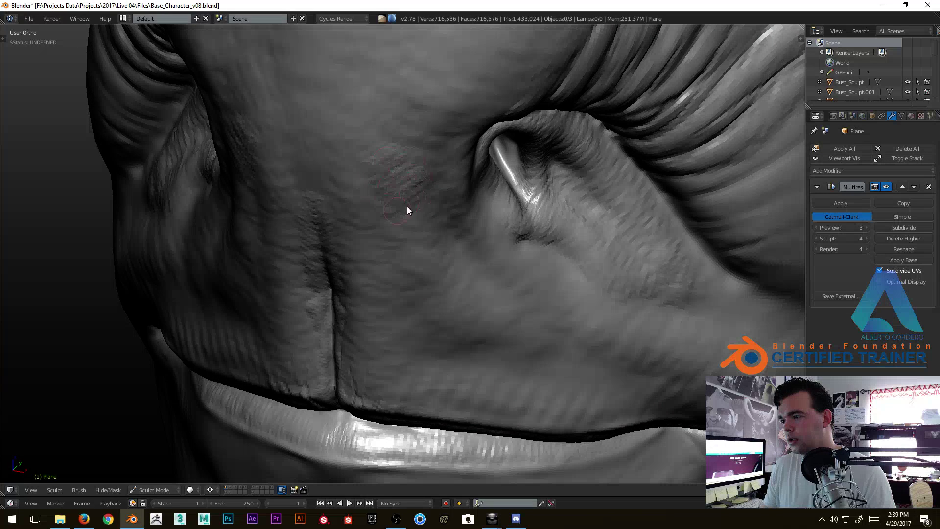
middle_drag(417, 240, 404, 224)
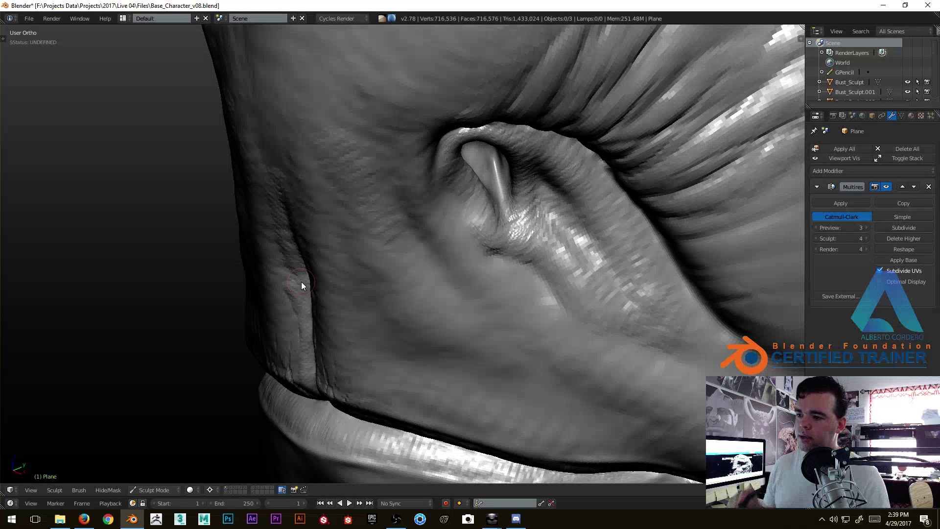
mouse_move(302, 285)
middle_down()
mouse_move(261, 307)
mouse_move(315, 296)
mouse_move(302, 286)
middle_up()
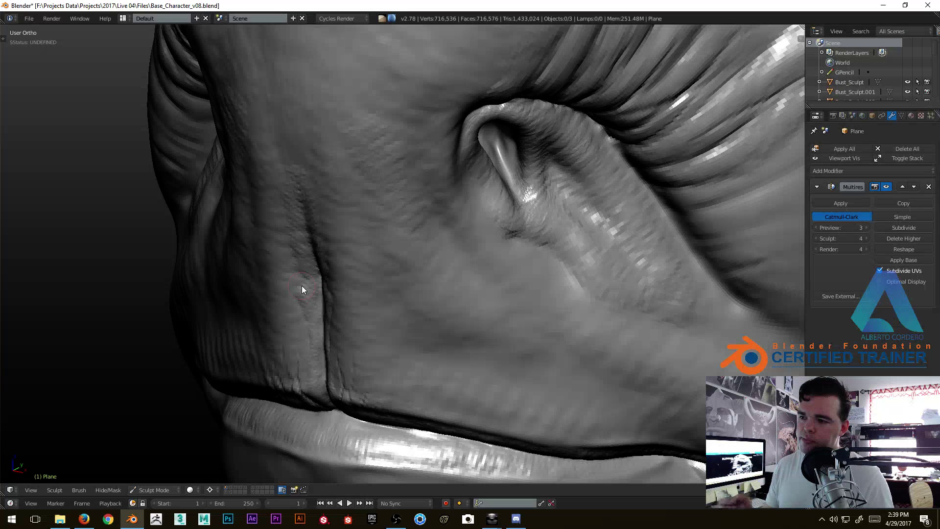
Adjust the brush size and sculpt short diagonal wrinkles beside the nostril's inner lower edge.
key(f)
click(417, 198)
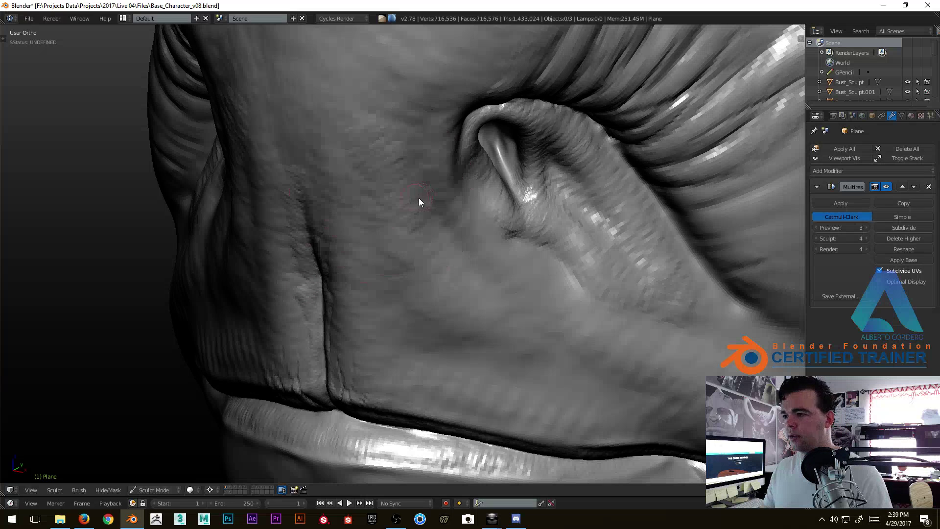
middle_drag(416, 198, 405, 175)
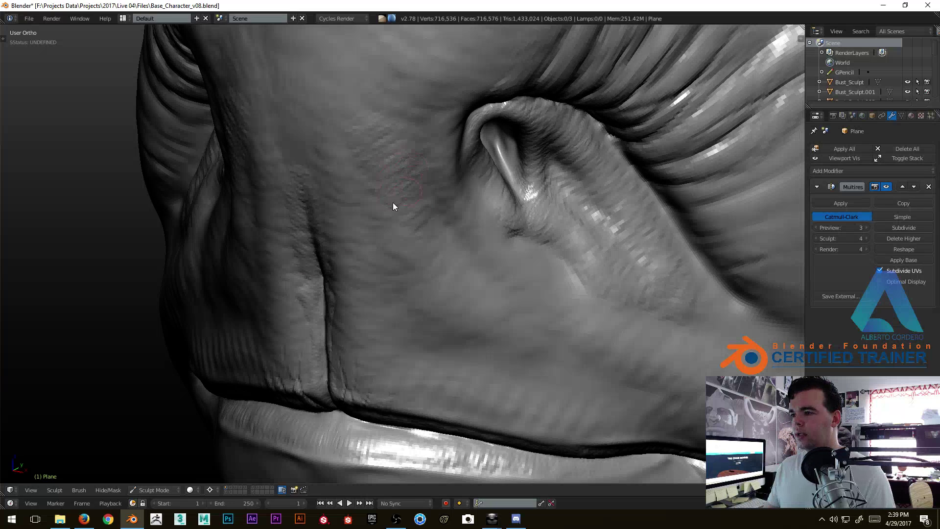
mouse_move(416, 245)
middle_down()
mouse_move(419, 268)
mouse_move(402, 233)
mouse_move(447, 273)
mouse_move(422, 250)
mouse_move(446, 228)
mouse_move(442, 250)
mouse_move(430, 223)
mouse_move(421, 231)
middle_up()
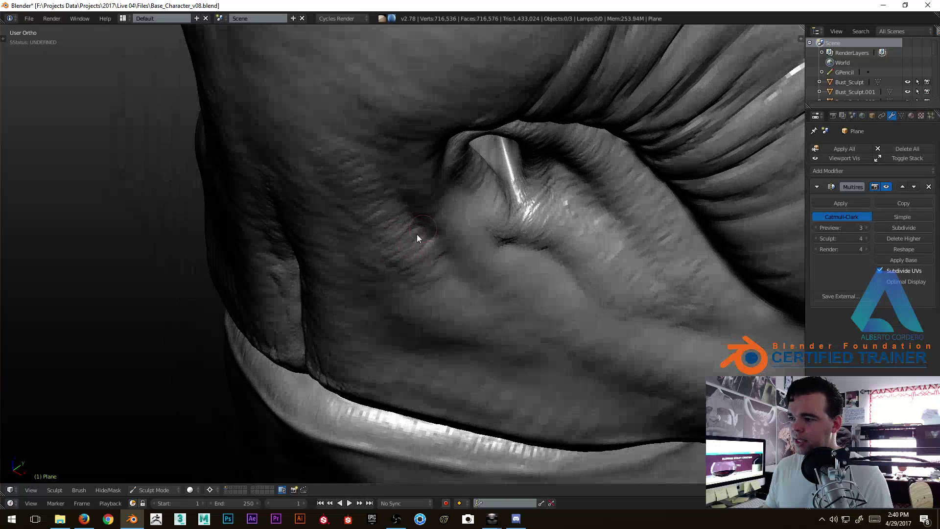
middle_drag(444, 267, 447, 273)
mouse_move(447, 217)
middle_down()
mouse_move(421, 235)
mouse_move(461, 220)
middle_up()
Extend the fine wrinkles upward along the nostril's inner side and towards the nose's underside.
middle_drag(392, 184, 395, 178)
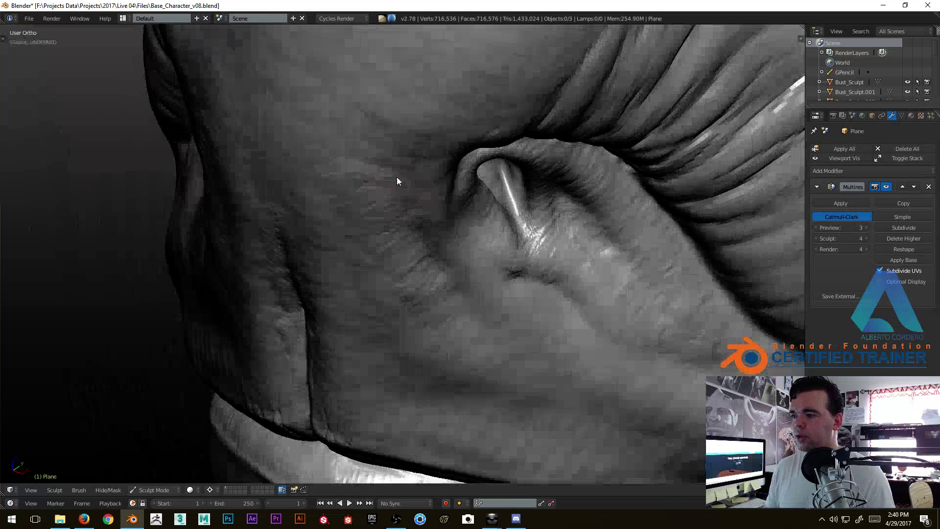
middle_drag(380, 143, 417, 158)
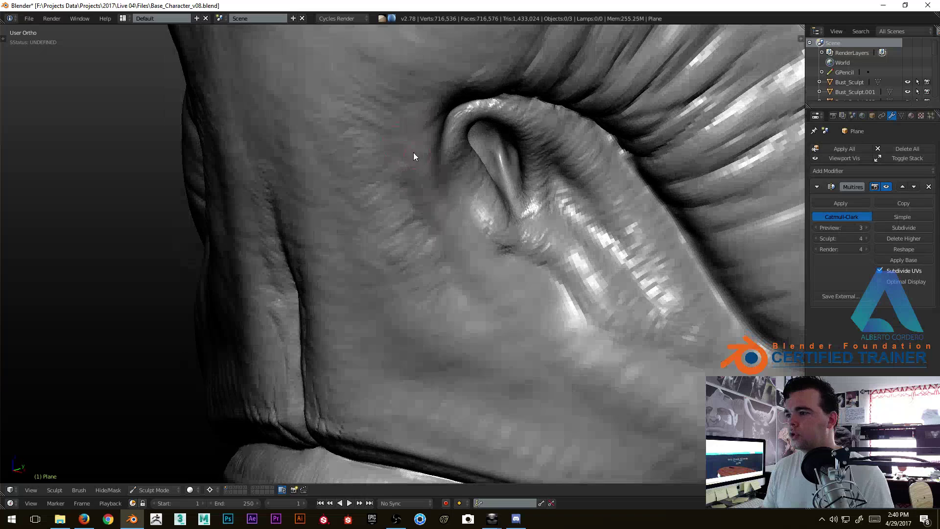
mouse_move(329, 109)
middle_down()
mouse_move(392, 159)
mouse_move(417, 104)
middle_up()
middle_drag(424, 231, 392, 210)
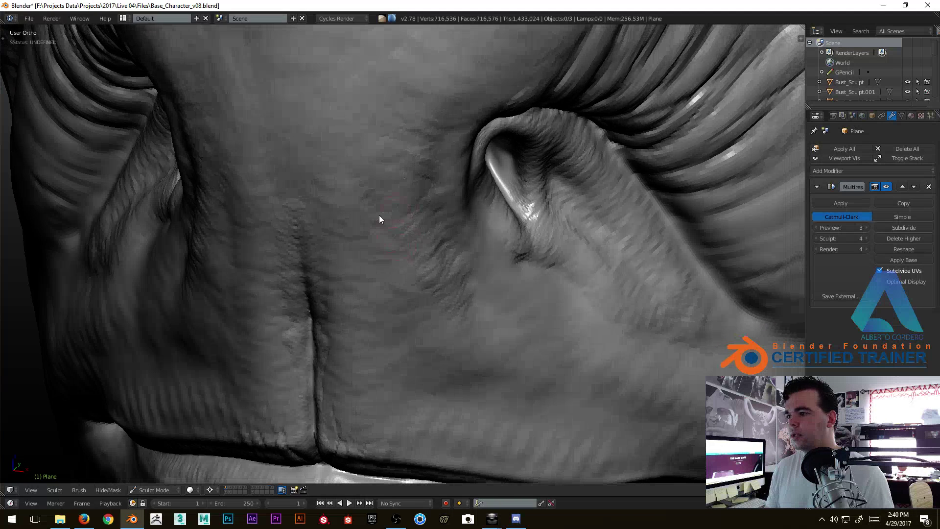
mouse_move(399, 155)
middle_down()
mouse_move(372, 149)
mouse_move(351, 178)
middle_up()
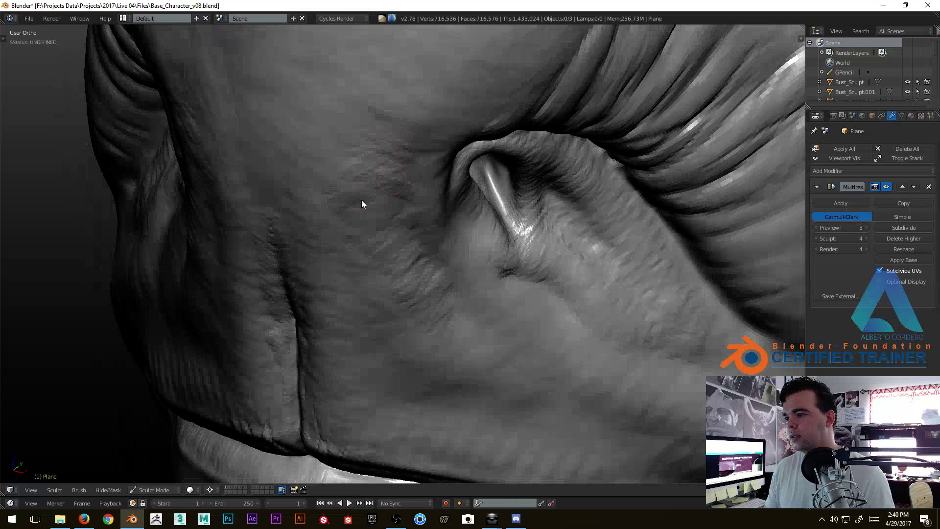
middle_drag(382, 253, 355, 240)
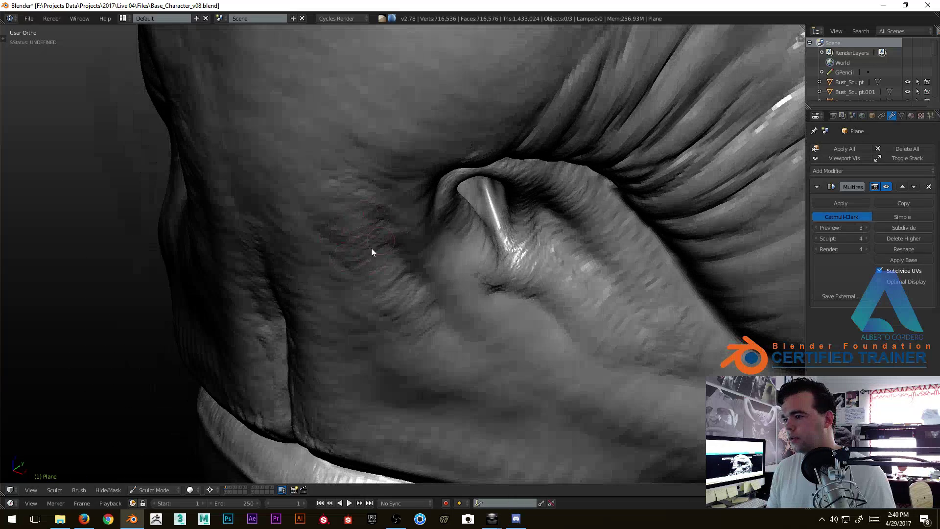
Lower the Multires preview level to 2 and sculpt level to 3, and return them to 3 and 4.
middle_drag(424, 293, 440, 248)
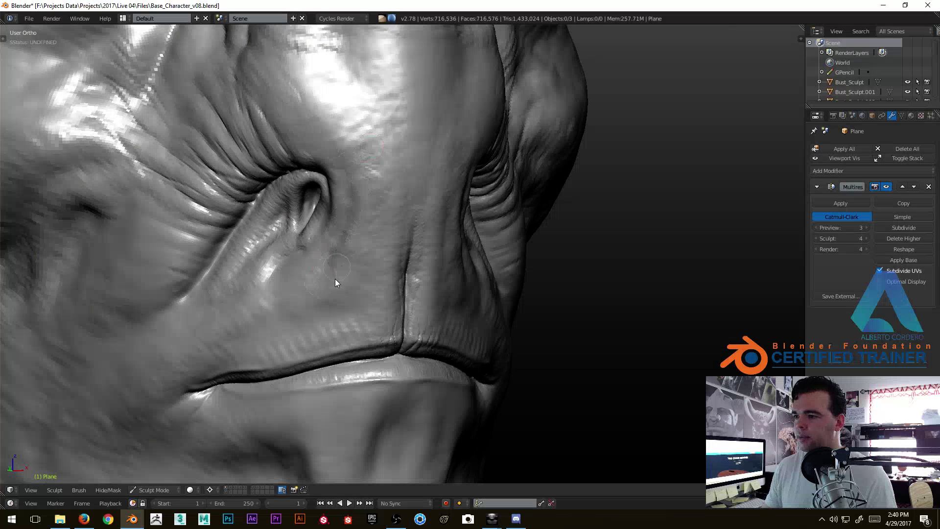
middle_drag(336, 246, 305, 259)
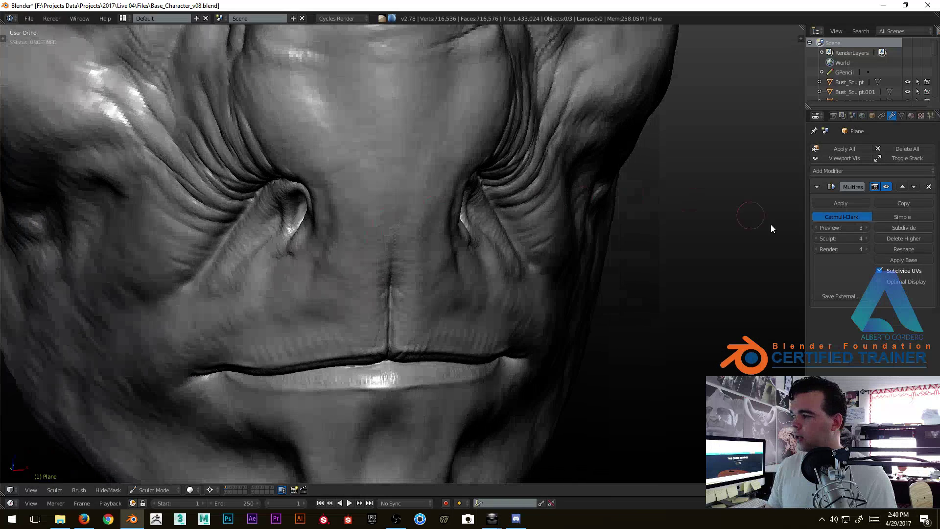
click(821, 227)
middle_drag(392, 251, 383, 216)
scroll(470, 203, up, 2)
click(816, 238)
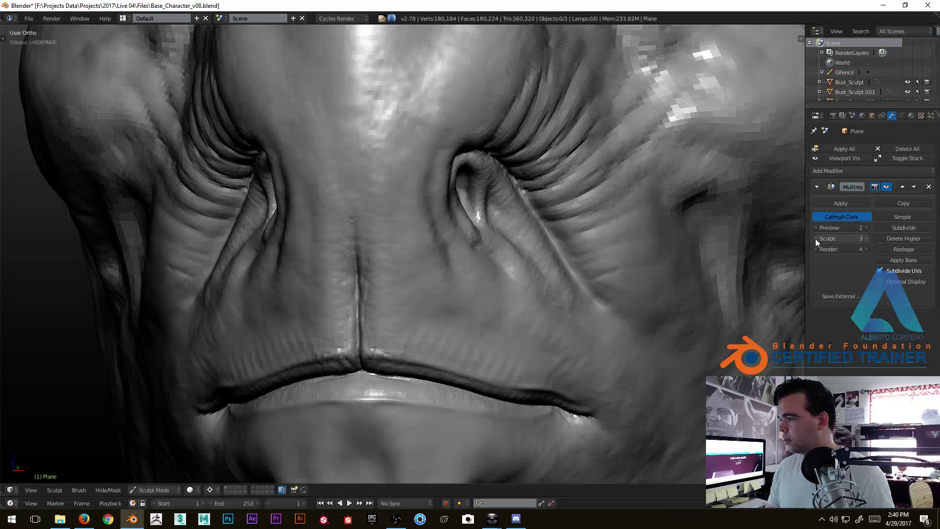
mouse_move(700, 242)
middle_down()
mouse_move(411, 252)
mouse_move(406, 275)
mouse_move(414, 250)
mouse_move(390, 235)
middle_up()
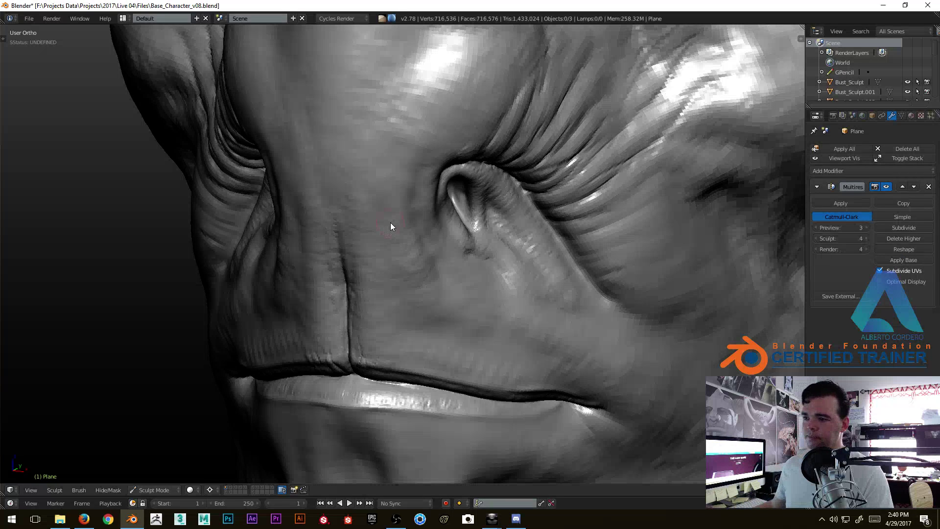
key(Page_Up)
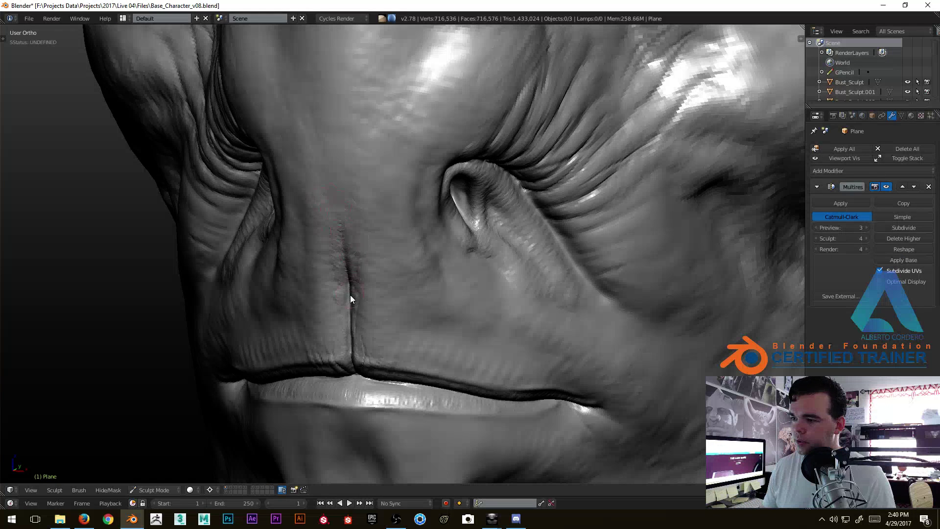
Deepen the fine diagonal wrinkles beside the nostril and carry them up to its inner rim.
mouse_move(346, 295)
middle_down()
mouse_move(363, 269)
mouse_move(350, 225)
mouse_move(397, 212)
mouse_move(392, 185)
middle_up()
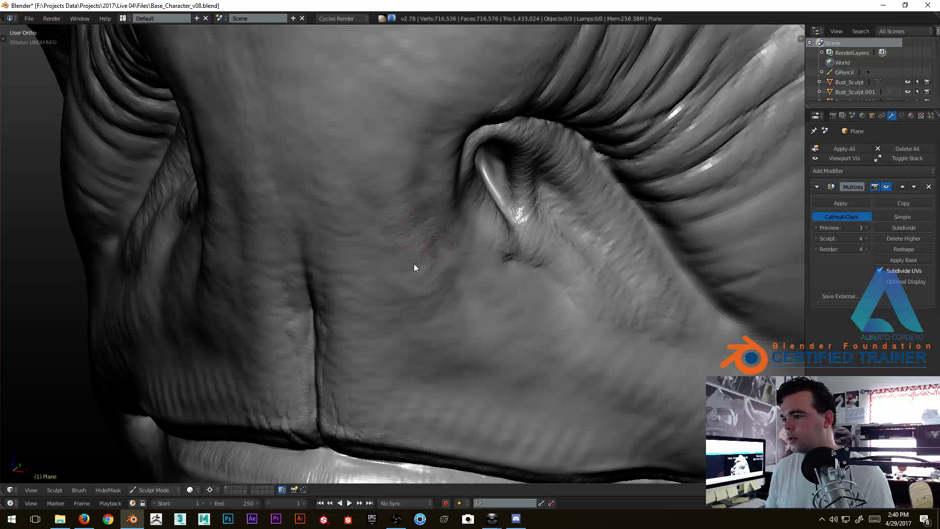
middle_drag(423, 259, 382, 276)
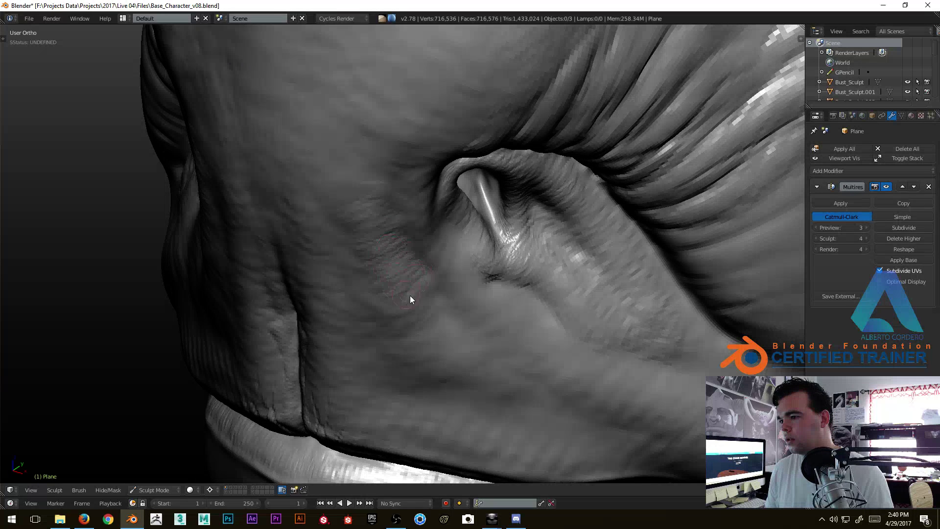
middle_drag(408, 299, 392, 253)
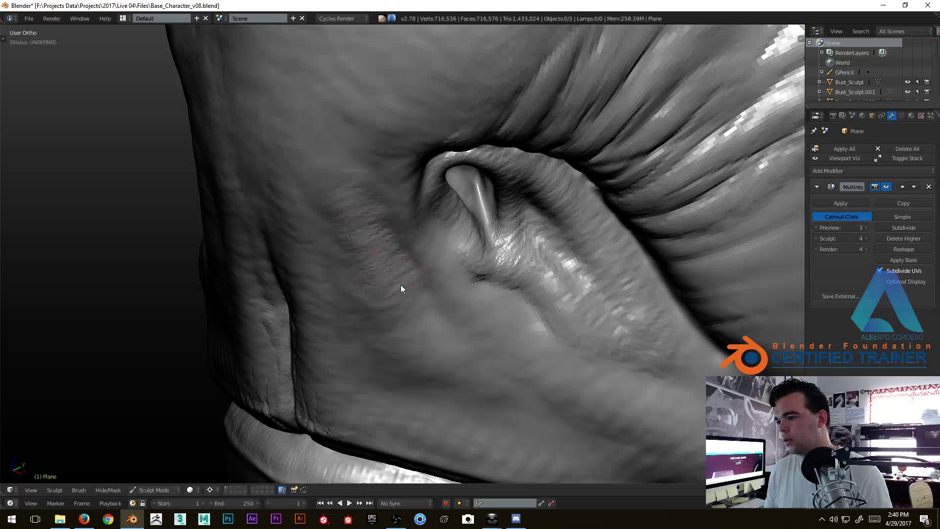
middle_drag(429, 302, 445, 328)
middle_drag(476, 255, 405, 252)
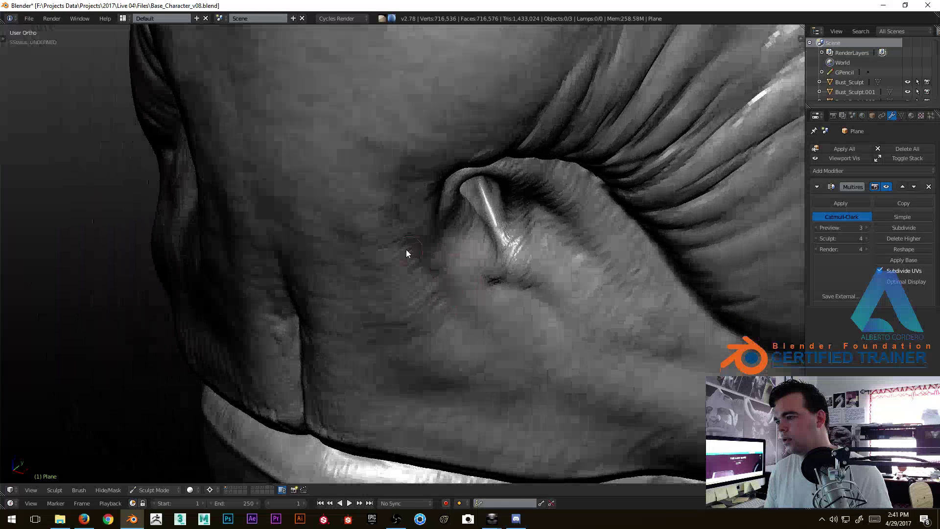
middle_drag(400, 191, 420, 195)
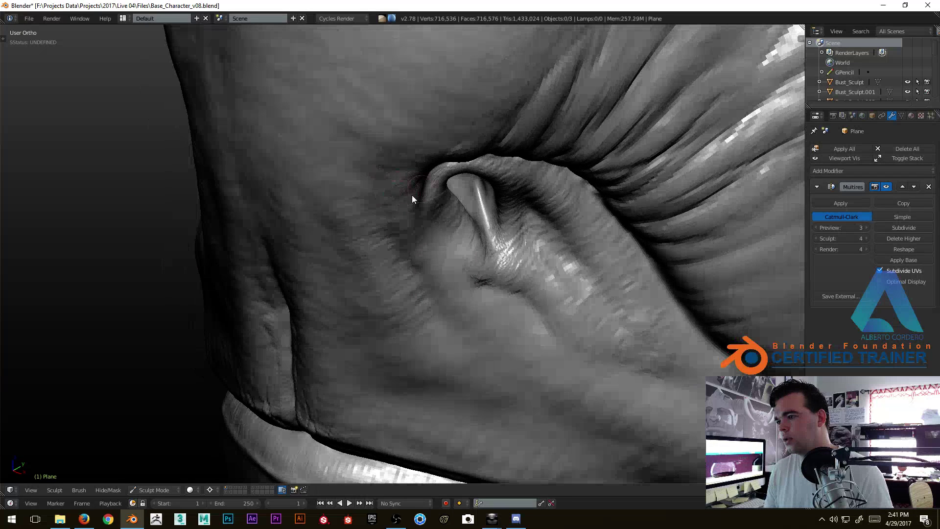
Draw a Grease Pencil guide line from the upper side of the nose diagonally down to the central crease above the lip.
middle_drag(448, 273, 412, 263)
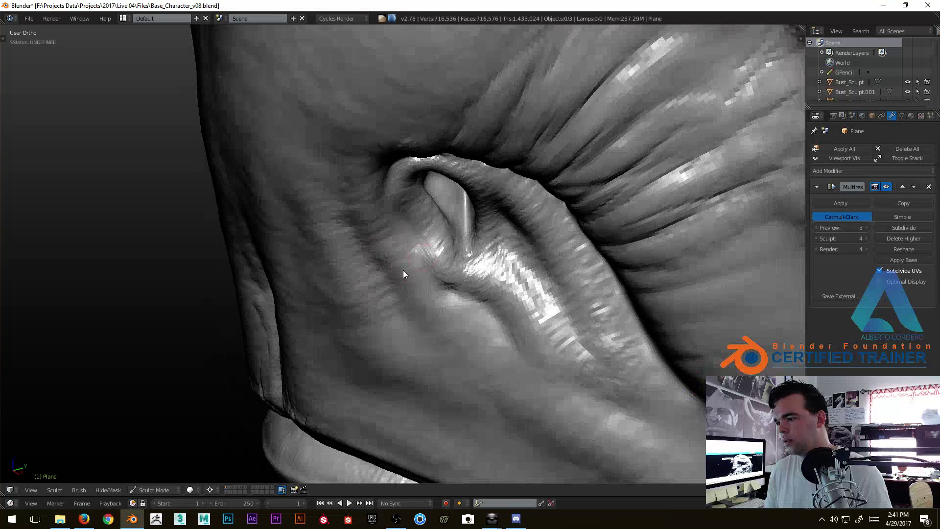
scroll(453, 309, down, 2)
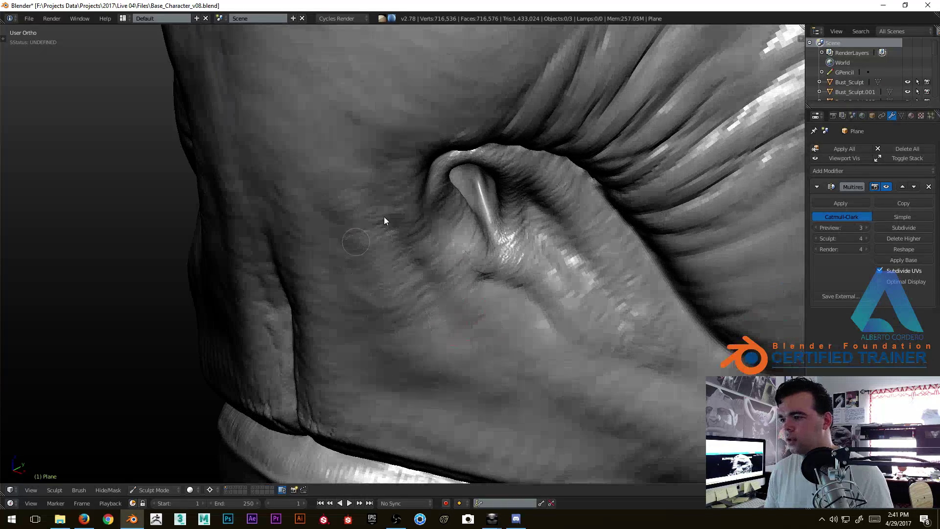
middle_drag(365, 233, 407, 136)
scroll(408, 177, up, 2)
mouse_move(409, 216)
middle_down()
mouse_move(405, 275)
mouse_move(384, 222)
mouse_move(352, 241)
mouse_move(371, 263)
mouse_move(272, 185)
middle_up()
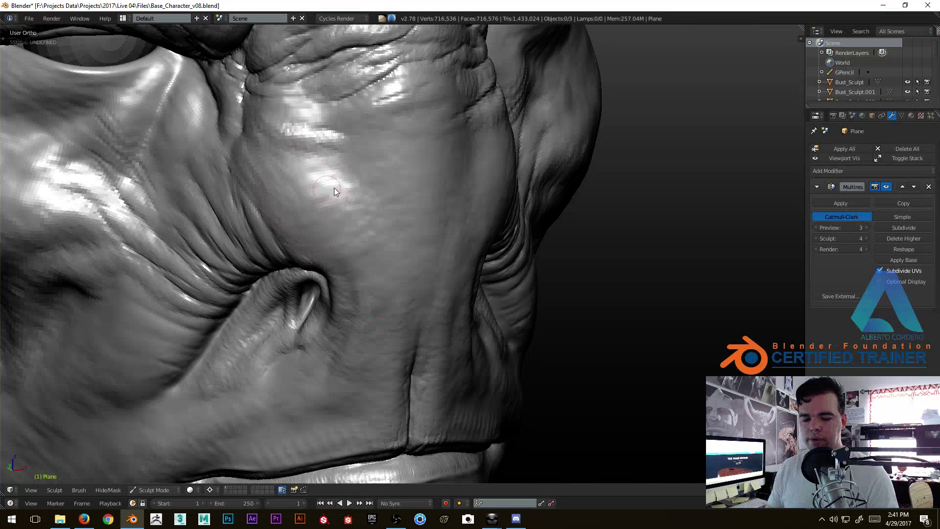
mouse_move(333, 158)
mouse_down()
mouse_move(407, 263)
mouse_move(426, 339)
mouse_up()
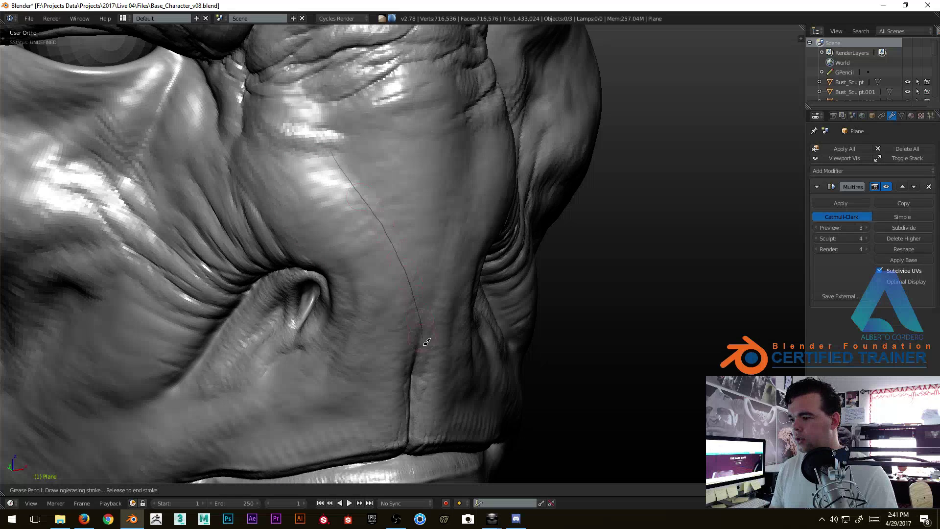
middle_drag(426, 339, 378, 366)
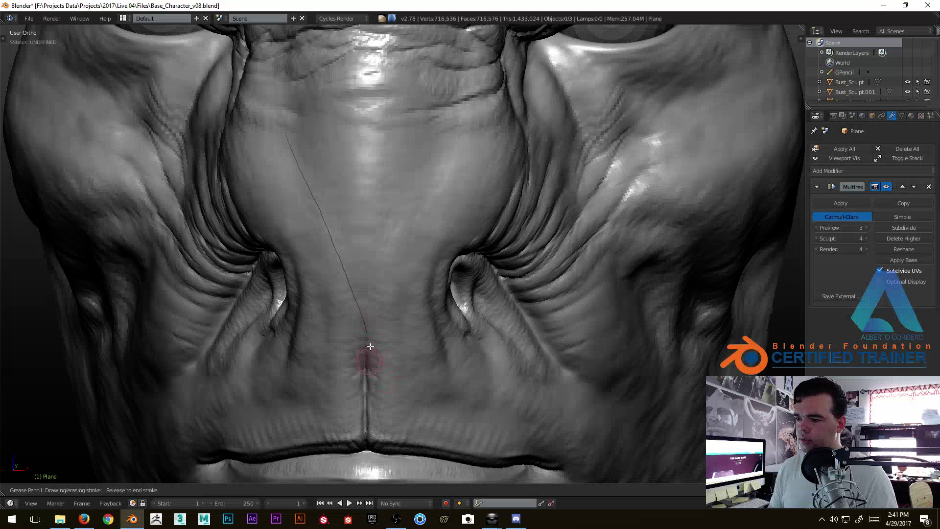
drag(356, 270, 369, 387)
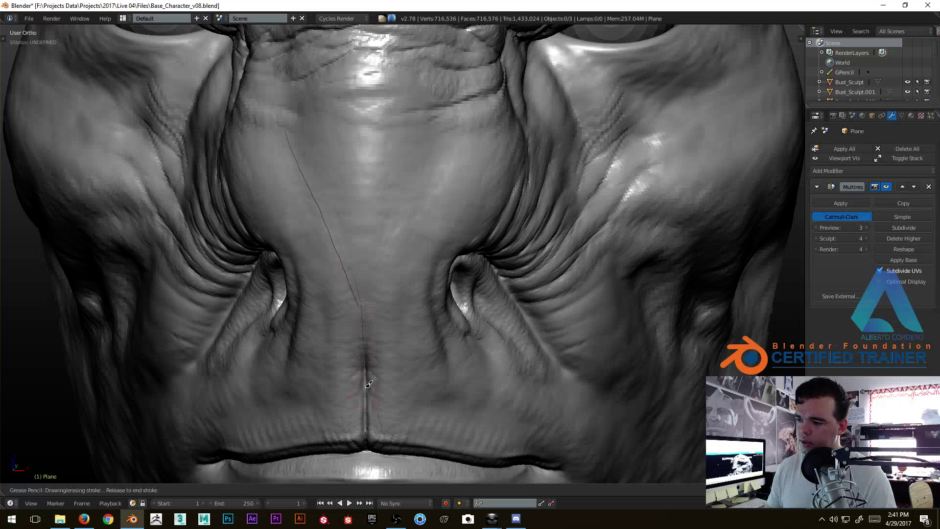
drag(357, 288, 302, 196)
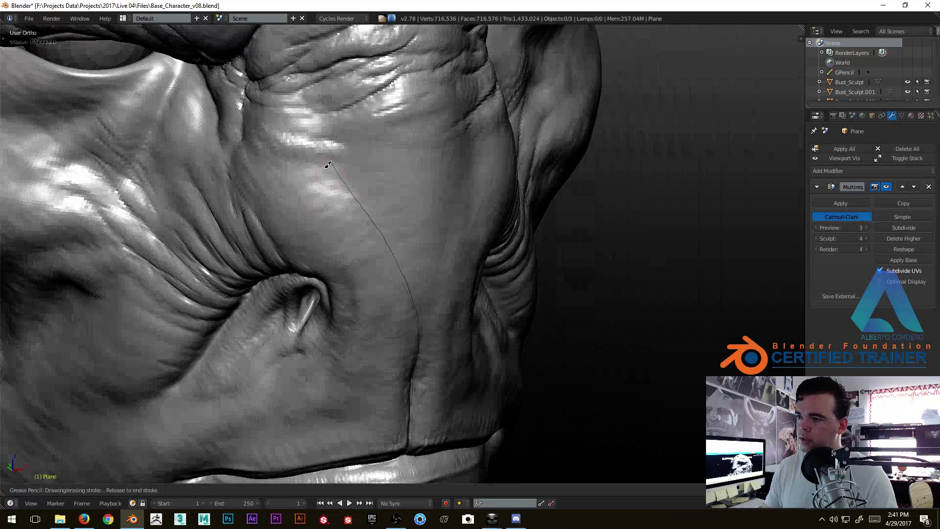
mouse_move(315, 126)
mouse_down()
mouse_move(341, 186)
mouse_move(381, 233)
mouse_up()
Draw short curved Grease Pencil guide marks across the nose bridge and beside the nostril, and end the drawing session.
mouse_move(404, 238)
middle_down()
mouse_move(364, 261)
mouse_move(347, 257)
mouse_move(369, 289)
mouse_move(392, 290)
mouse_move(366, 277)
mouse_move(337, 314)
middle_up()
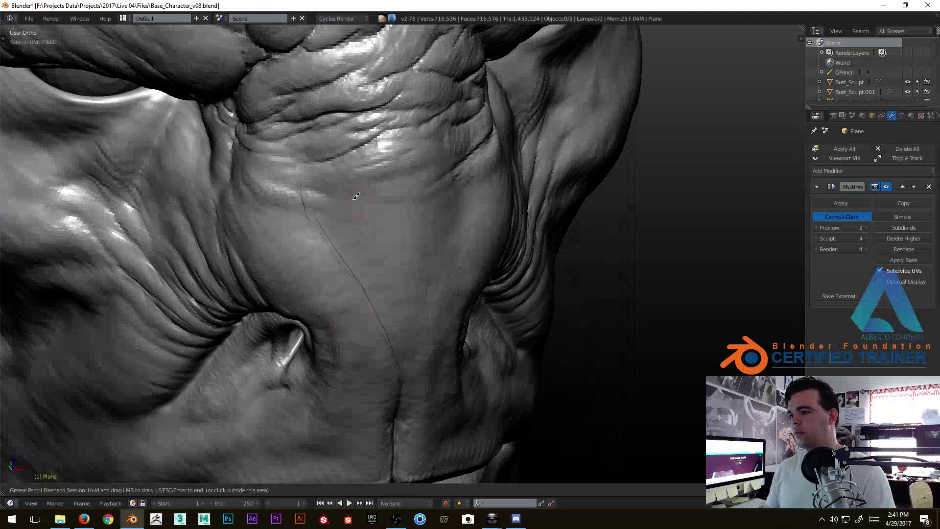
drag(344, 207, 395, 241)
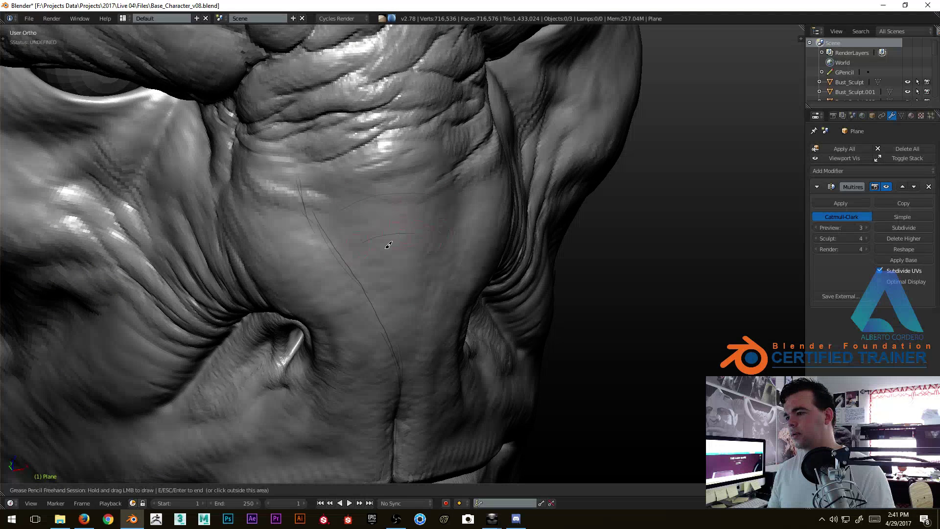
drag(377, 273, 407, 272)
scroll(399, 309, down, 3)
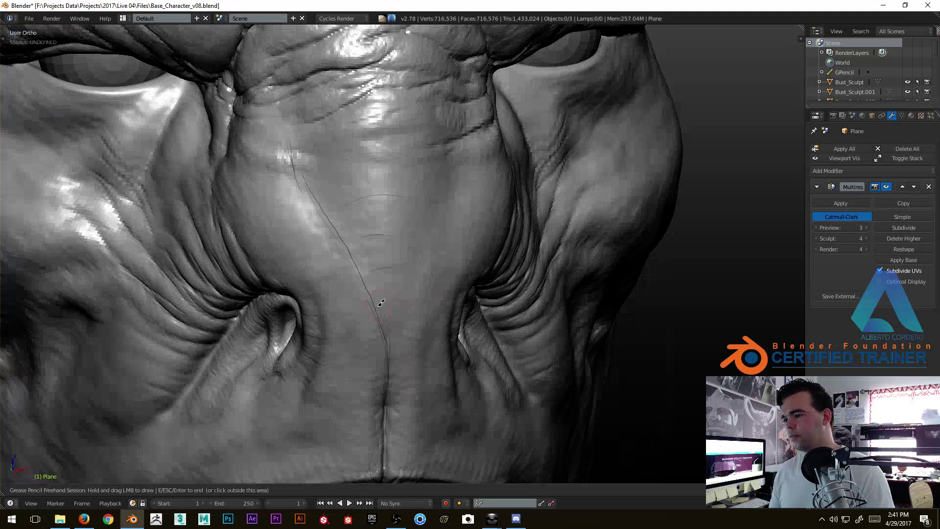
mouse_move(453, 231)
middle_down()
mouse_move(393, 236)
mouse_move(374, 251)
mouse_move(416, 220)
middle_up()
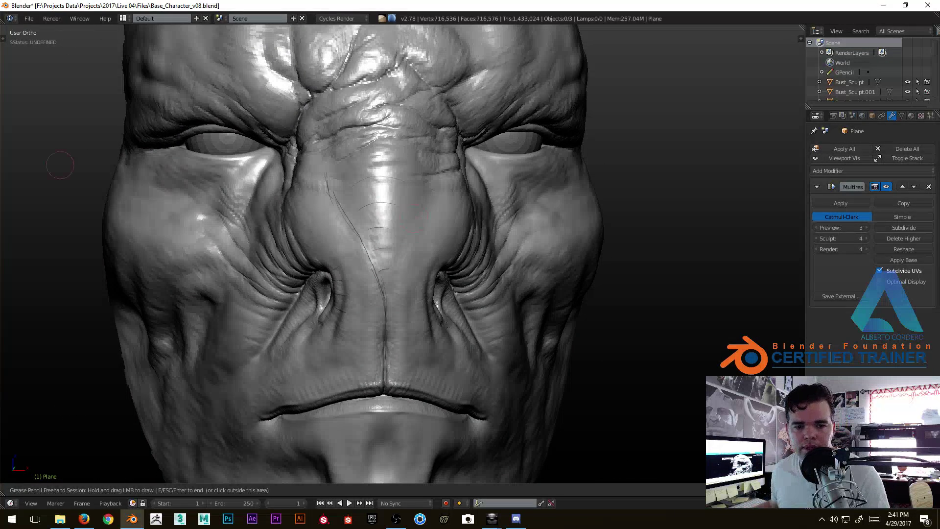
key(alt+Tab)
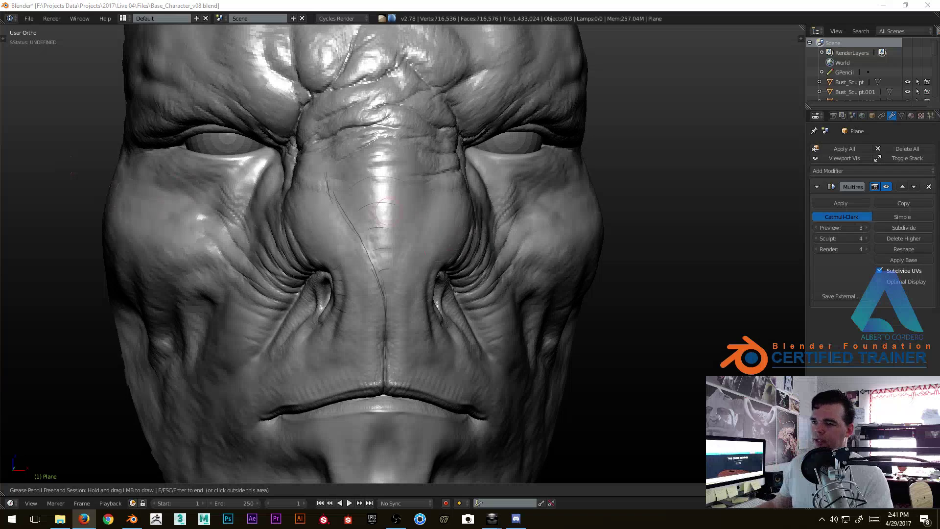
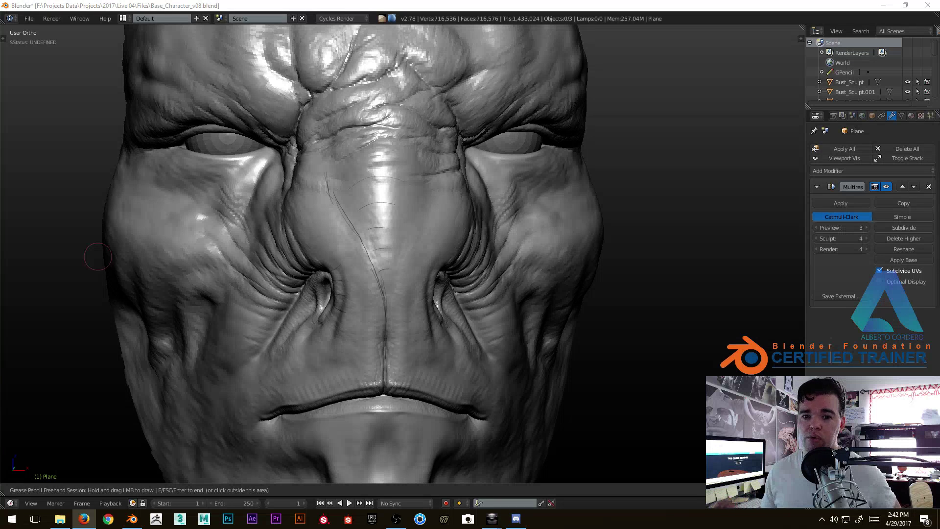
mouse_move(98, 257)
middle_down()
mouse_move(395, 214)
mouse_move(374, 210)
middle_up()
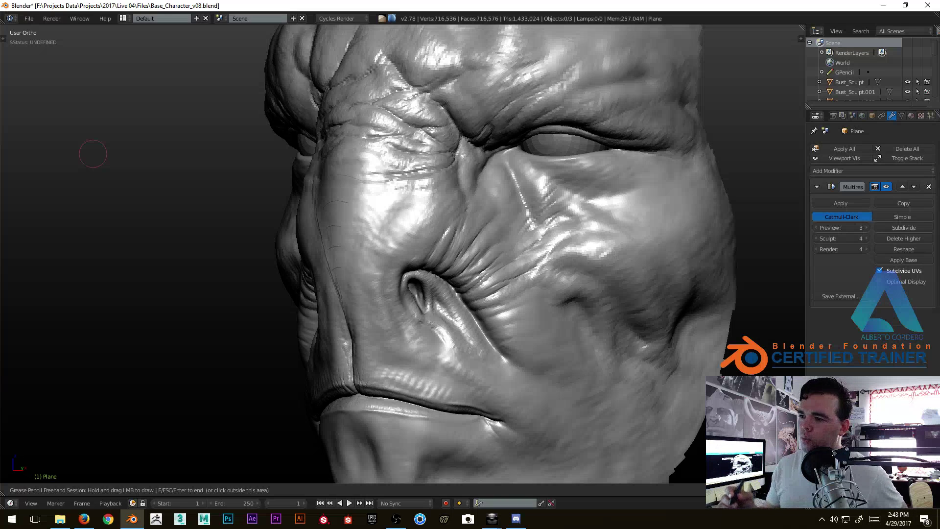
mouse_move(93, 153)
middle_down()
mouse_move(430, 189)
mouse_move(377, 208)
mouse_move(431, 216)
middle_up()
key(Escape)
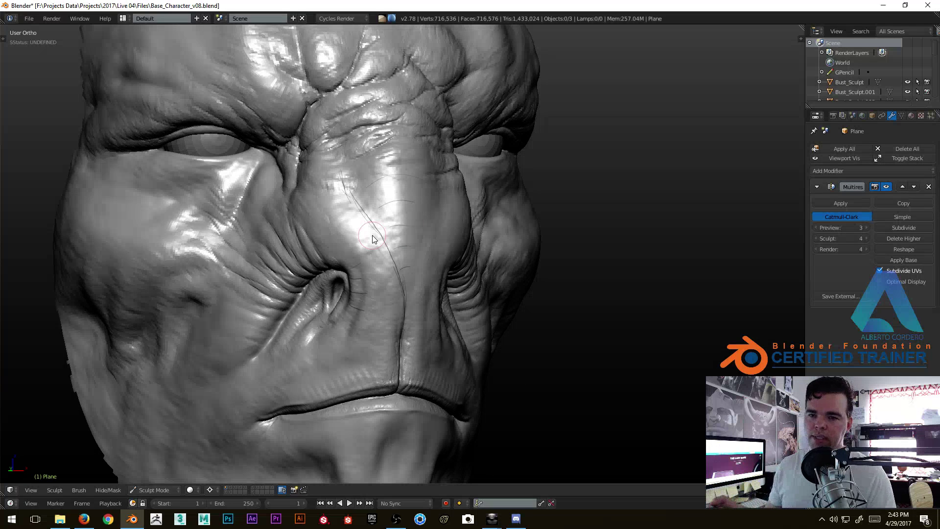
Sculpt sideways creases below the bridge folds and a diagonal crease down the side of the nose towards the guide line.
mouse_move(373, 235)
middle_down()
mouse_move(315, 304)
mouse_move(330, 220)
mouse_move(351, 206)
mouse_move(340, 233)
mouse_move(336, 226)
mouse_move(357, 207)
mouse_move(391, 215)
mouse_move(331, 214)
mouse_move(415, 217)
middle_up()
scroll(329, 220, up, 3)
scroll(336, 225, up, 5)
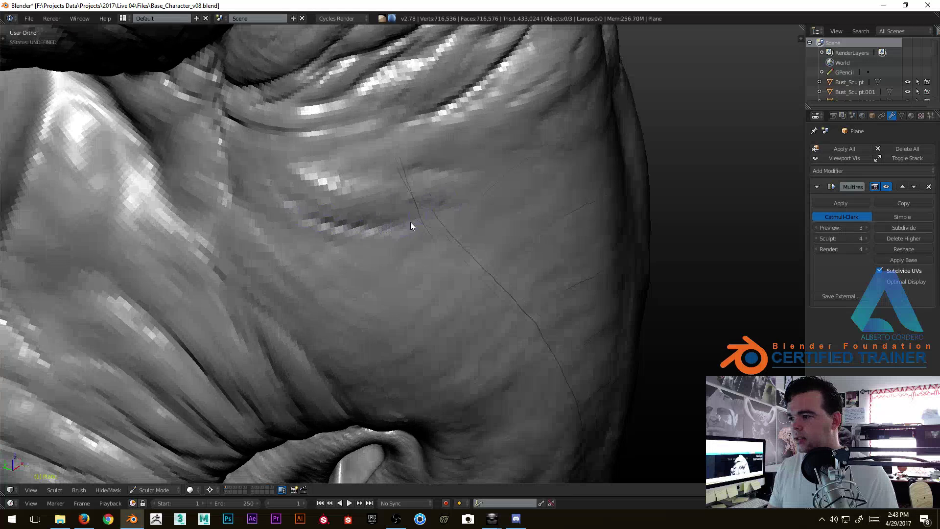
middle_drag(322, 195, 377, 224)
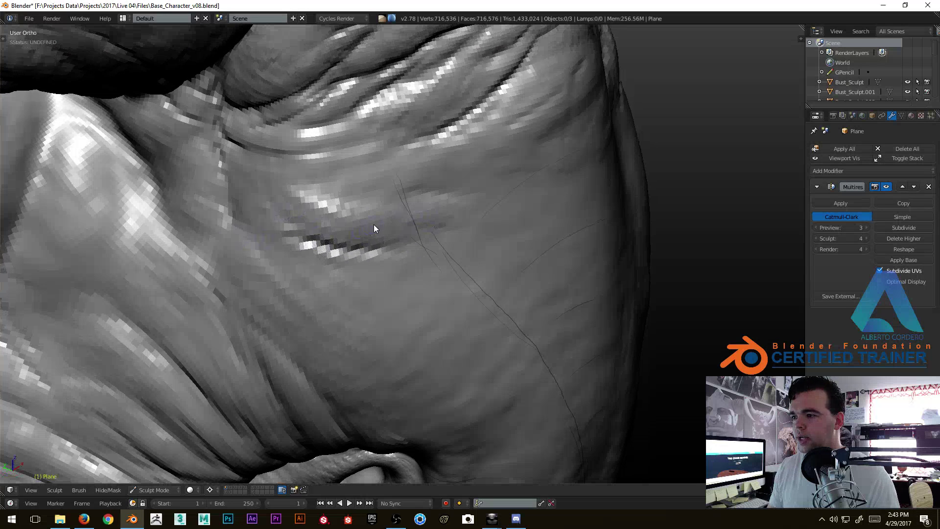
middle_drag(334, 199, 435, 191)
mouse_move(295, 205)
mouse_down()
mouse_move(216, 200)
mouse_move(243, 237)
mouse_move(441, 350)
mouse_up()
middle_drag(436, 327, 361, 261)
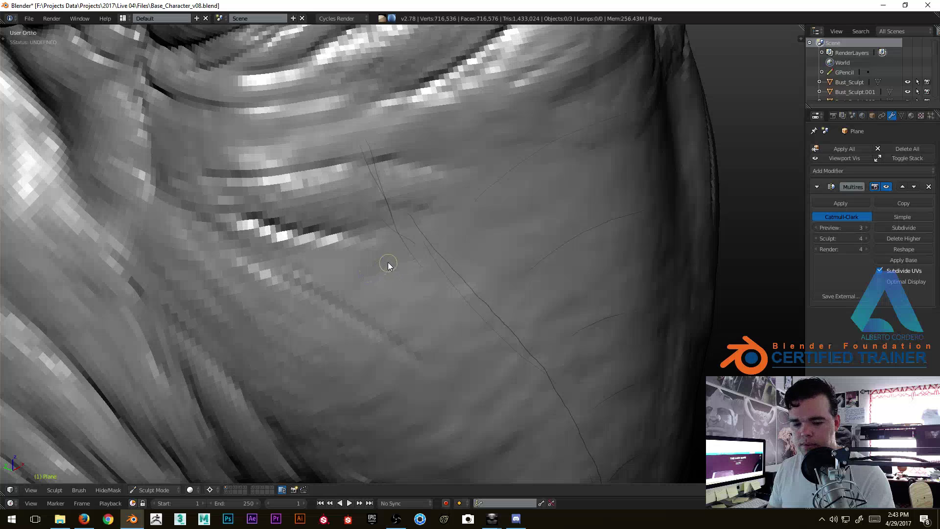
Switch to the Clay brush, adjust its size, and sculpt short fine wrinkles along the guide line on the nose's side.
key(c)
key(f)
click(418, 268)
middle_drag(376, 280, 364, 289)
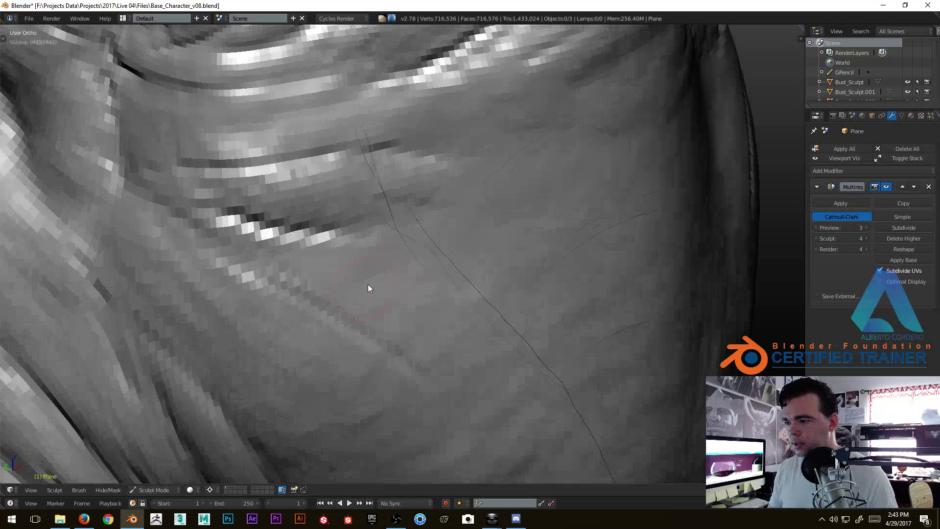
mouse_move(455, 300)
middle_down()
mouse_move(451, 340)
mouse_move(307, 312)
middle_up()
mouse_move(289, 295)
mouse_down()
mouse_move(331, 273)
mouse_move(409, 296)
mouse_move(438, 369)
mouse_move(353, 357)
mouse_up()
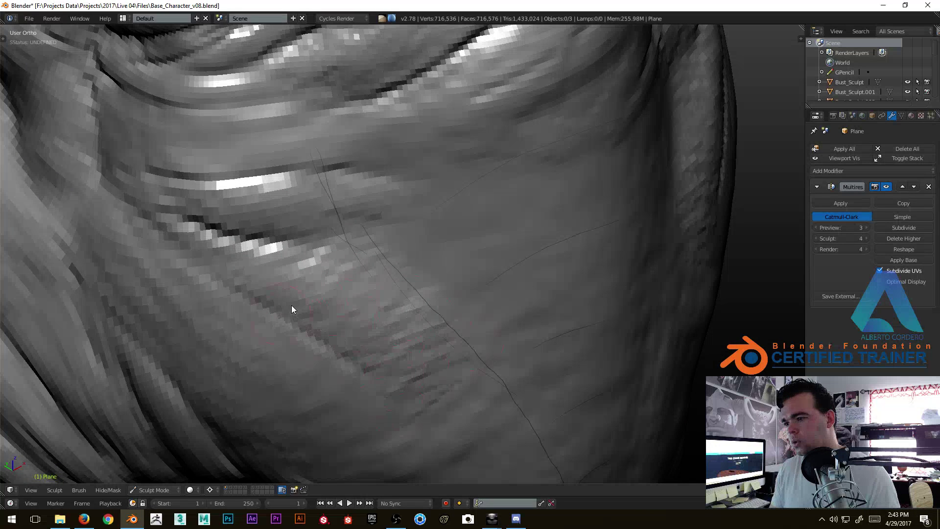
Soften the diagonal crease on the nose's side and carry fine skin texture across the guide line towards the bridge.
mouse_move(208, 313)
mouse_down()
mouse_move(260, 327)
mouse_move(321, 300)
mouse_up()
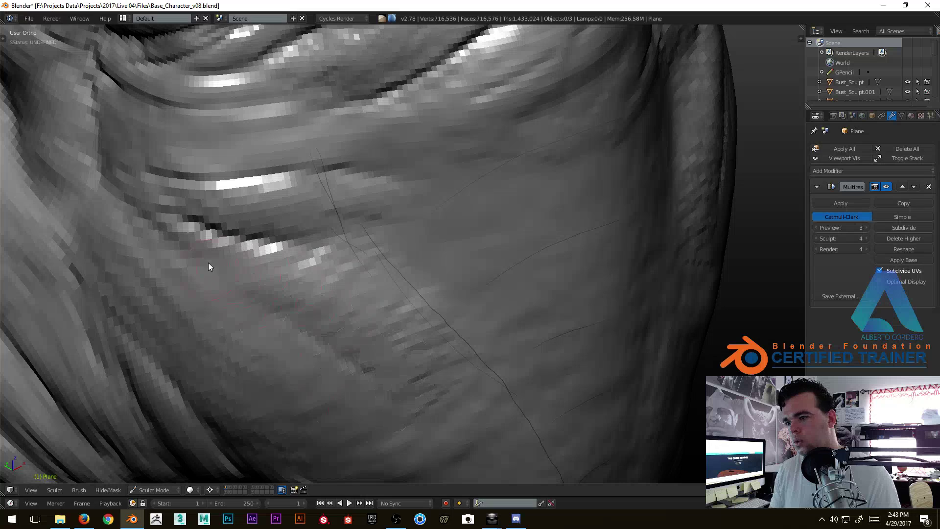
mouse_move(366, 251)
mouse_down()
mouse_move(326, 332)
mouse_move(395, 386)
mouse_move(453, 279)
mouse_up()
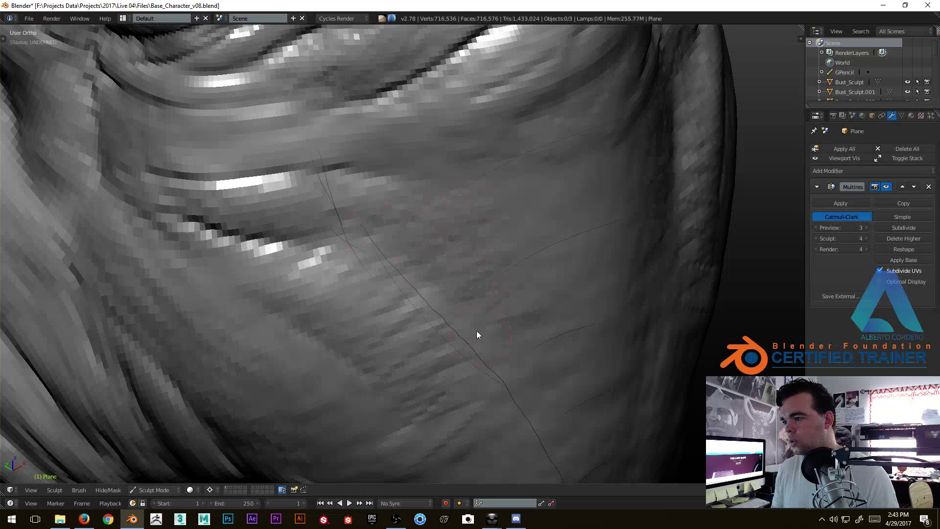
shift+scroll(325, 228, down, 3)
mouse_move(261, 222)
middle_down()
mouse_move(374, 237)
mouse_move(310, 245)
mouse_move(298, 266)
middle_up()
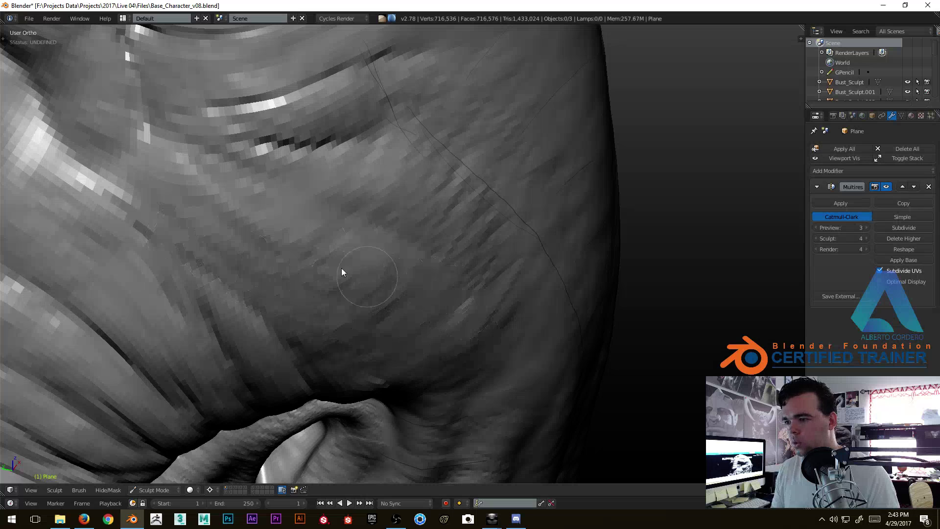
mouse_move(304, 269)
middle_down()
mouse_move(333, 237)
mouse_move(332, 220)
middle_up()
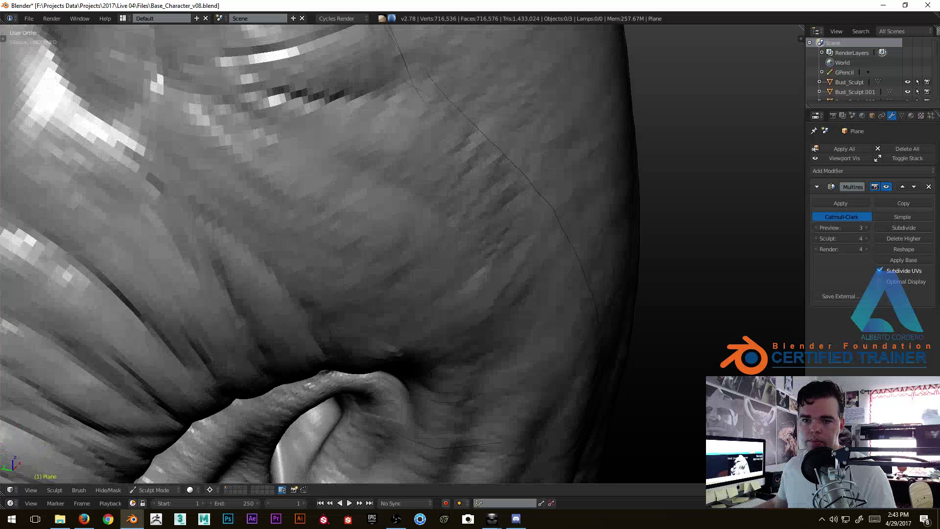
Examine the nose wrinkles and guide lines on the whole face from three-quarter and front views.
key(alt+Tab)
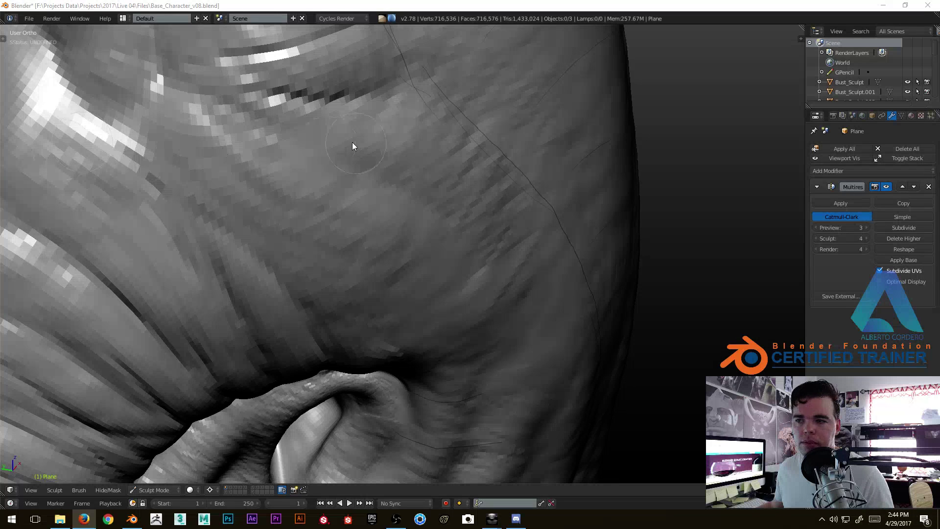
scroll(357, 147, down, 5)
middle_drag(405, 192, 59, 218)
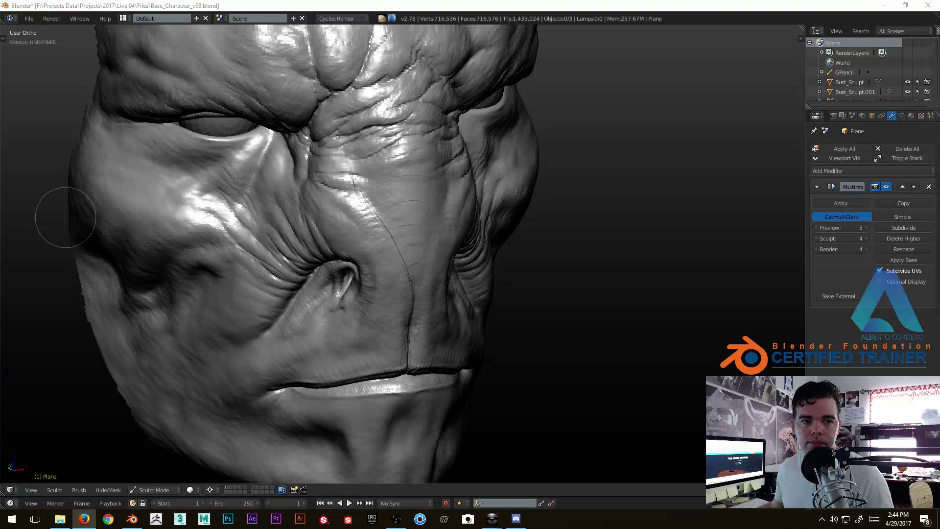
mouse_move(693, 190)
middle_down()
mouse_move(470, 178)
mouse_move(578, 183)
middle_up()
scroll(539, 189, up, 2)
mouse_move(500, 205)
middle_down()
mouse_move(375, 225)
mouse_move(439, 177)
middle_up()
middle_drag(433, 302, 397, 175)
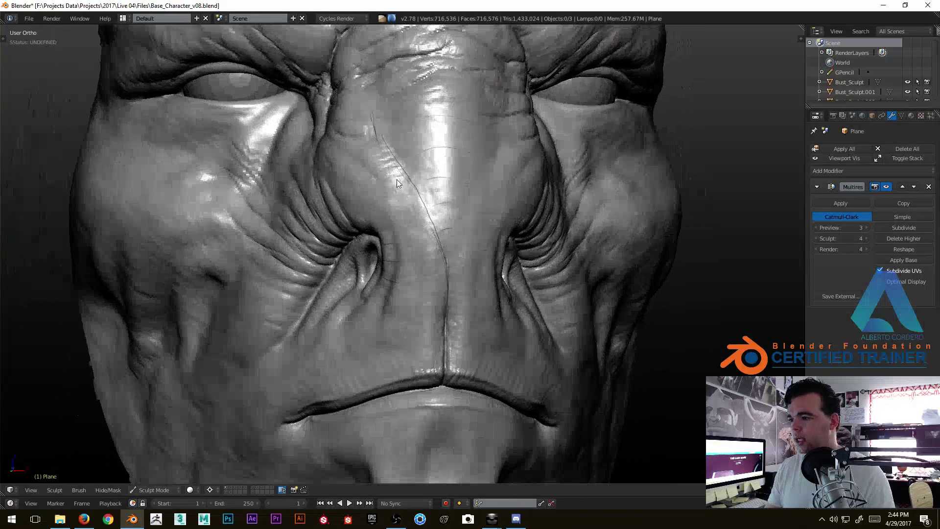
Lower the Multires sculpt level to 3 and extend the central crease above the lip upward along the guide lines.
scroll(470, 258, up, 3)
shift+middle_drag(469, 258, 407, 207)
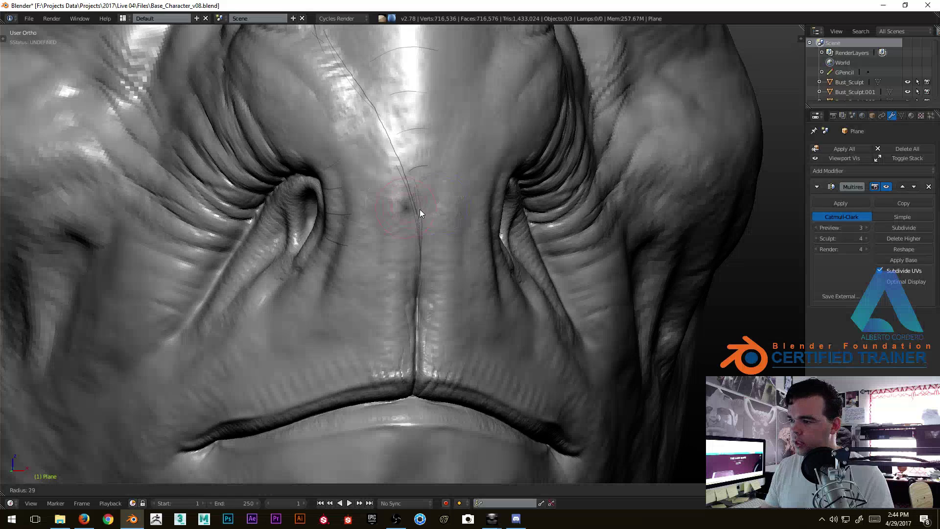
click(814, 239)
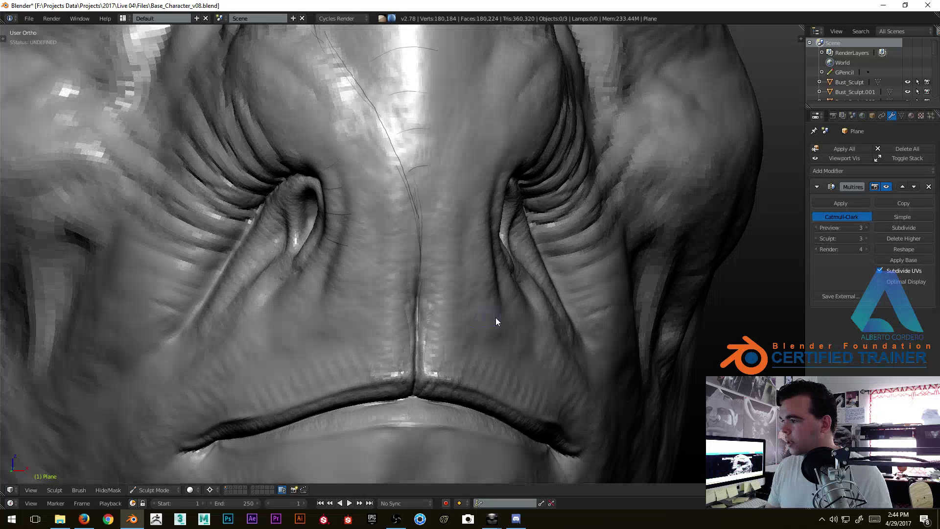
scroll(436, 293, up, 4)
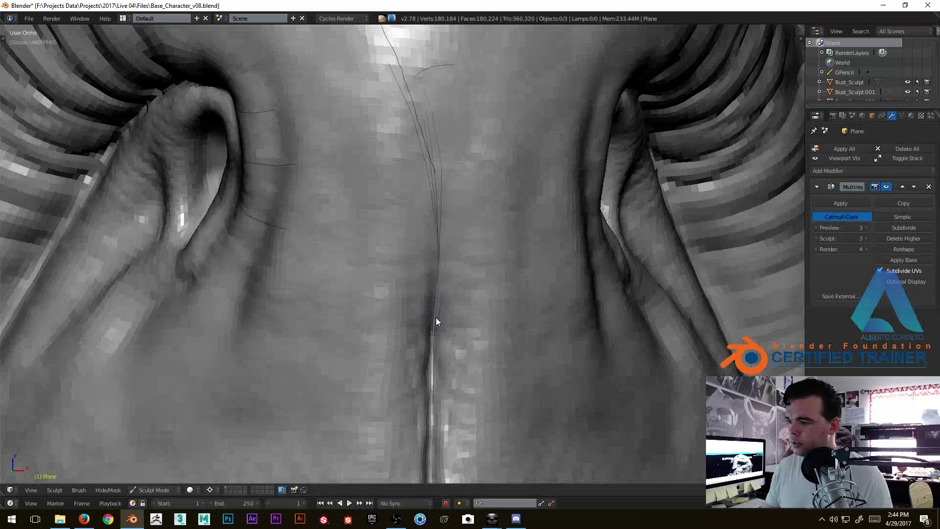
ctrl+middle_drag(436, 318, 436, 310)
drag(437, 303, 442, 233)
drag(439, 281, 440, 185)
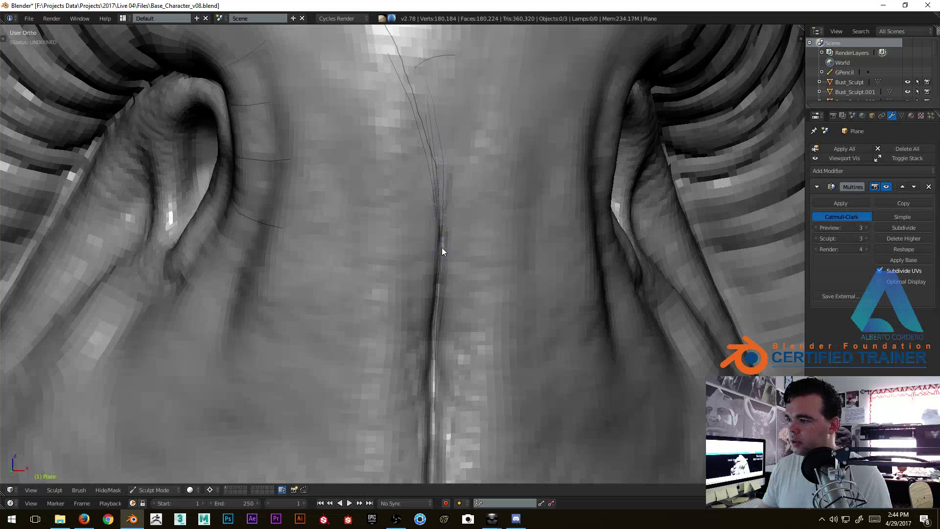
Sculpt small wrinkles branching off the central crease and across the underside of the nose.
middle_drag(416, 357, 383, 227)
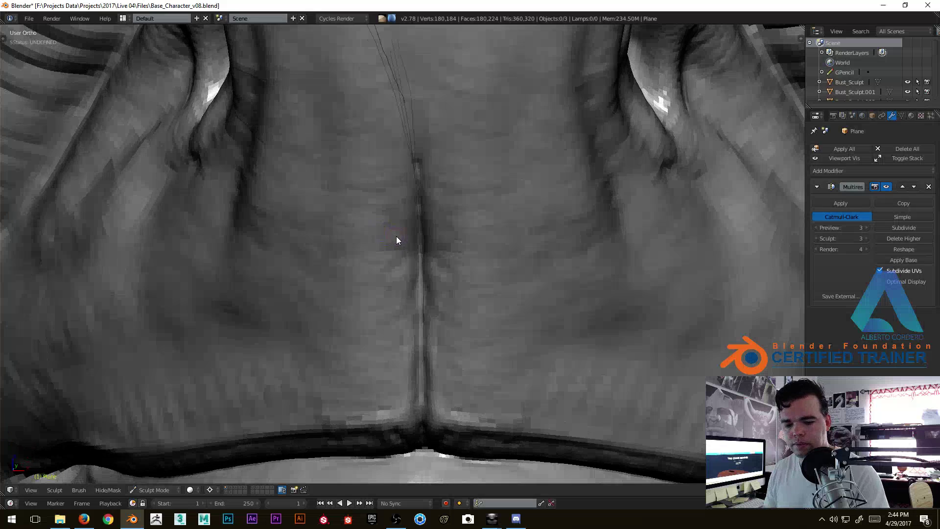
mouse_move(381, 192)
mouse_down()
mouse_move(370, 223)
mouse_move(392, 275)
mouse_move(390, 308)
mouse_up()
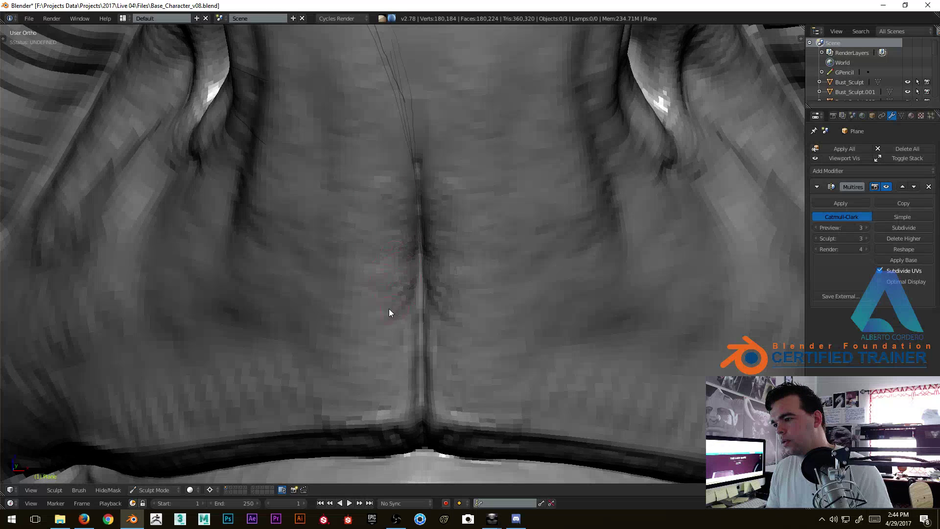
middle_drag(390, 308, 406, 230)
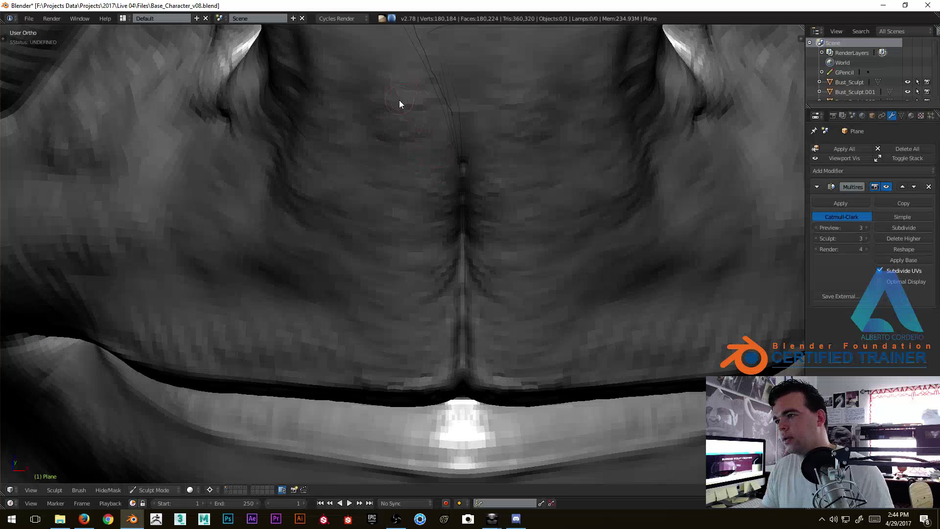
middle_drag(410, 181, 478, 173)
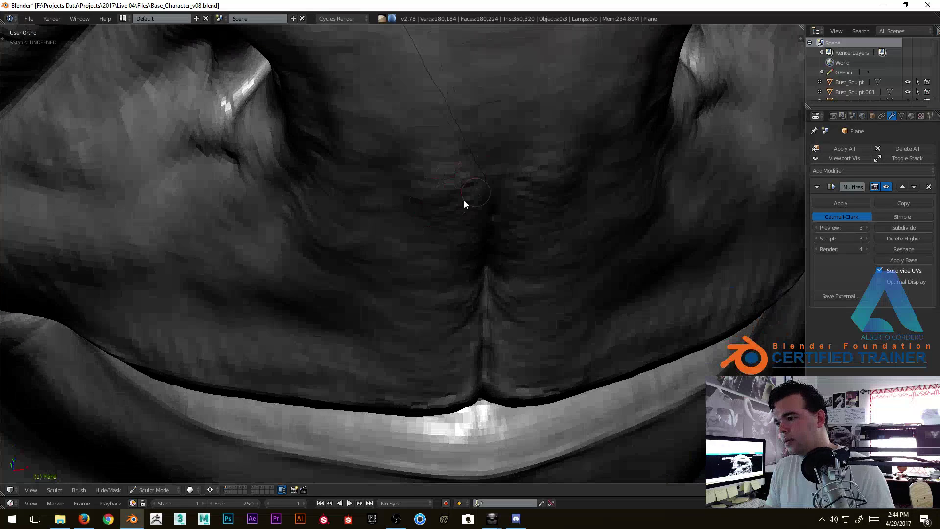
Sculpt short wrinkles on both sides of the central crease's upper end, on the underside of the nose.
mouse_move(468, 248)
middle_down()
mouse_move(420, 186)
mouse_move(467, 197)
mouse_move(493, 226)
middle_up()
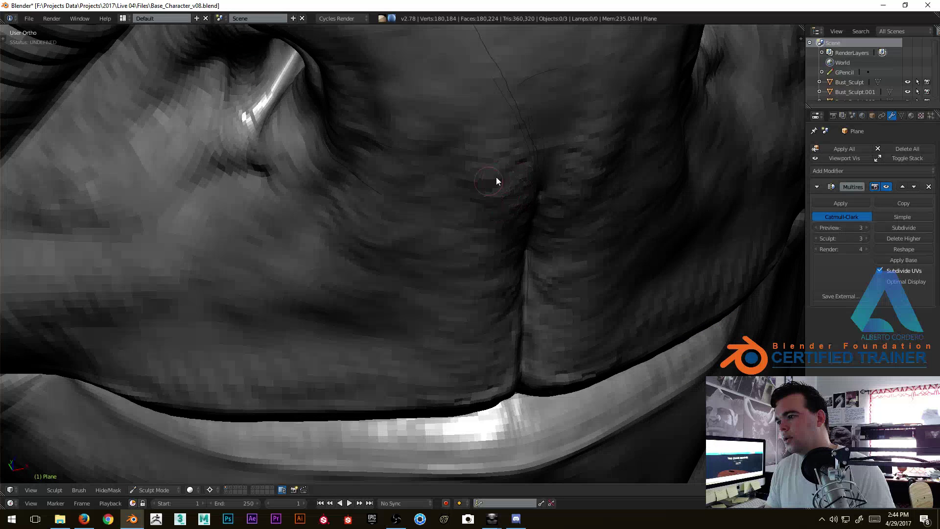
middle_drag(495, 212, 462, 204)
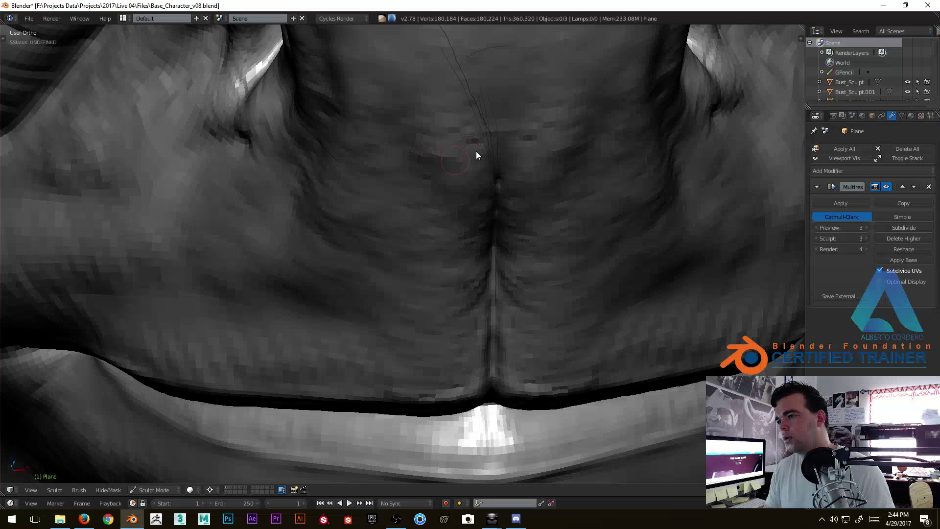
mouse_move(465, 225)
middle_down()
mouse_move(399, 237)
mouse_move(399, 219)
middle_up()
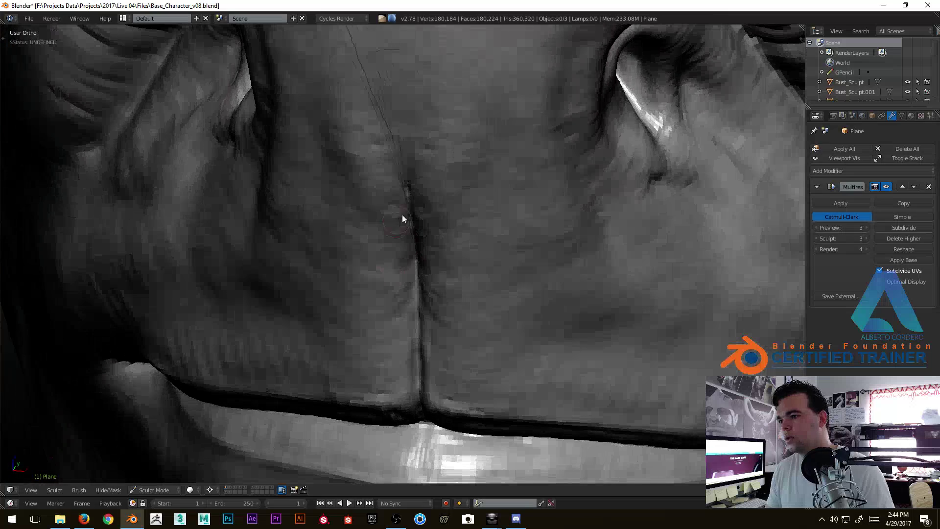
mouse_move(373, 190)
middle_down()
mouse_move(396, 200)
mouse_move(454, 172)
mouse_move(460, 195)
middle_up()
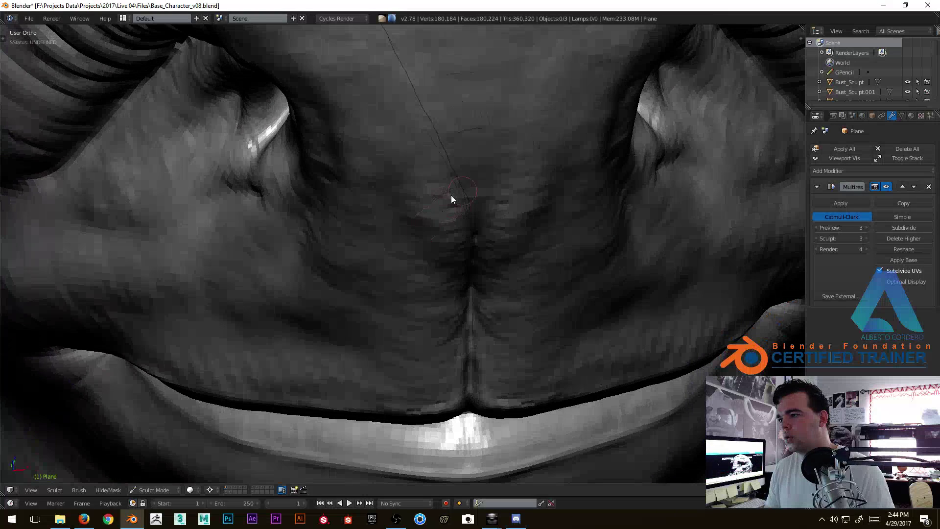
middle_drag(387, 97, 409, 188)
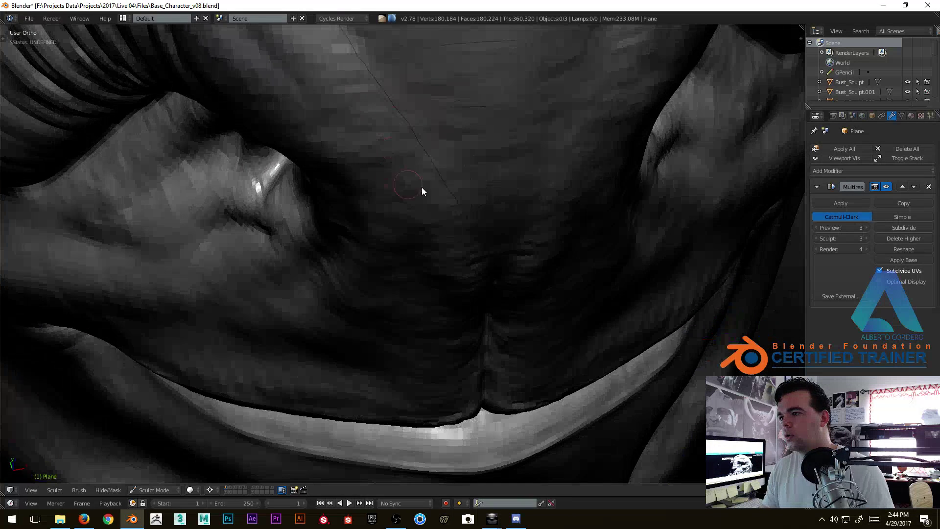
Sculpt fine skin texture over the nose tip, across the diagonal guide line and down towards the central crease.
drag(387, 175, 384, 123)
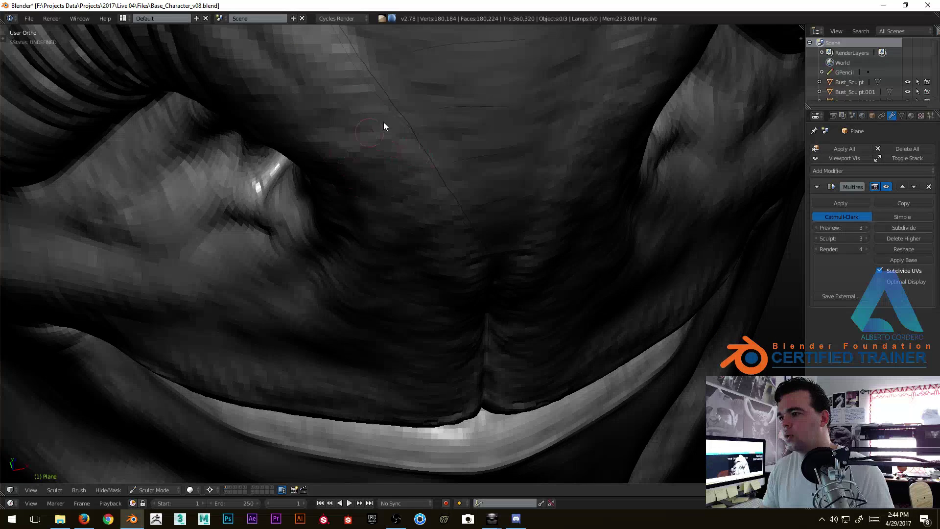
middle_drag(333, 116, 339, 109)
drag(412, 134, 438, 159)
drag(422, 206, 387, 214)
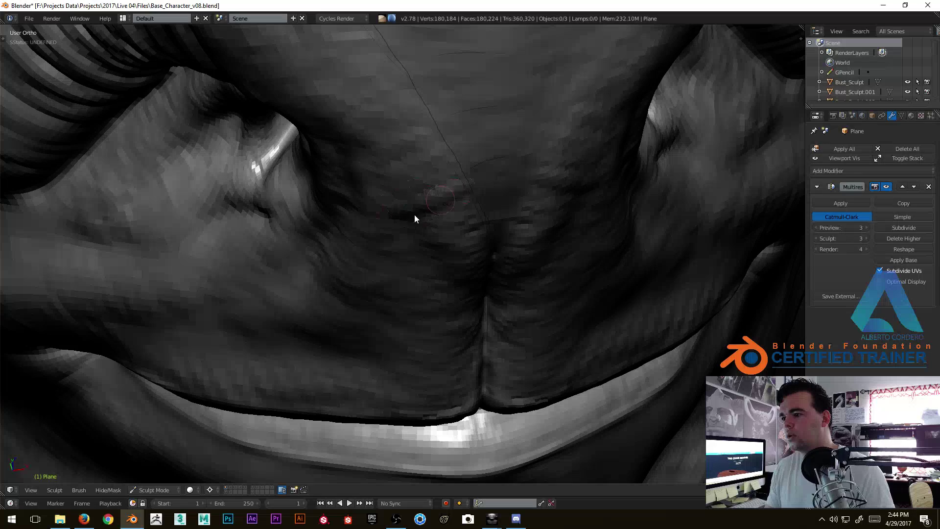
mouse_move(448, 226)
ctrl+middle_down()
mouse_move(456, 269)
mouse_move(431, 205)
ctrl+middle_up()
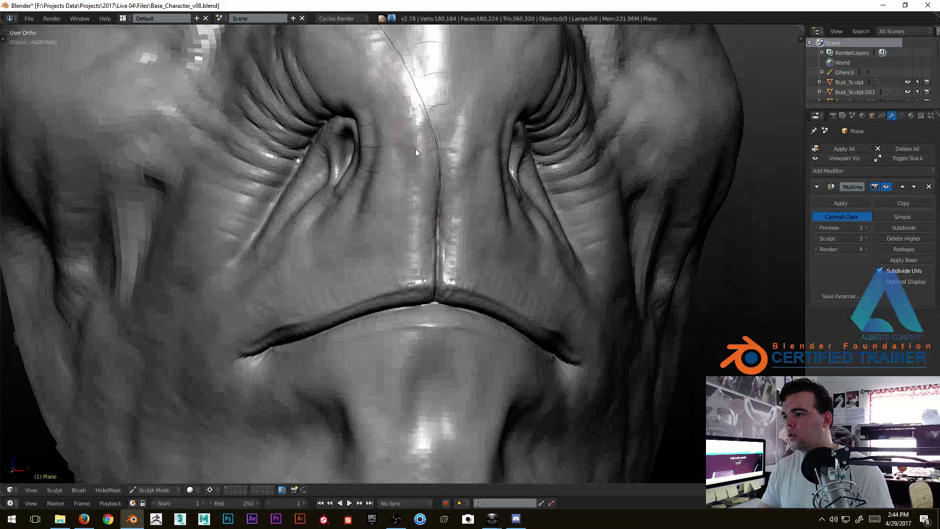
Sculpt fine cross wrinkles down the middle of the nose's lower bridge, between the two nose ridges.
middle_drag(417, 157, 411, 169)
middle_drag(410, 109, 445, 261)
middle_drag(434, 164, 432, 213)
shift+middle_drag(443, 90, 416, 152)
mouse_move(411, 119)
mouse_down()
mouse_move(416, 149)
mouse_move(442, 177)
mouse_up()
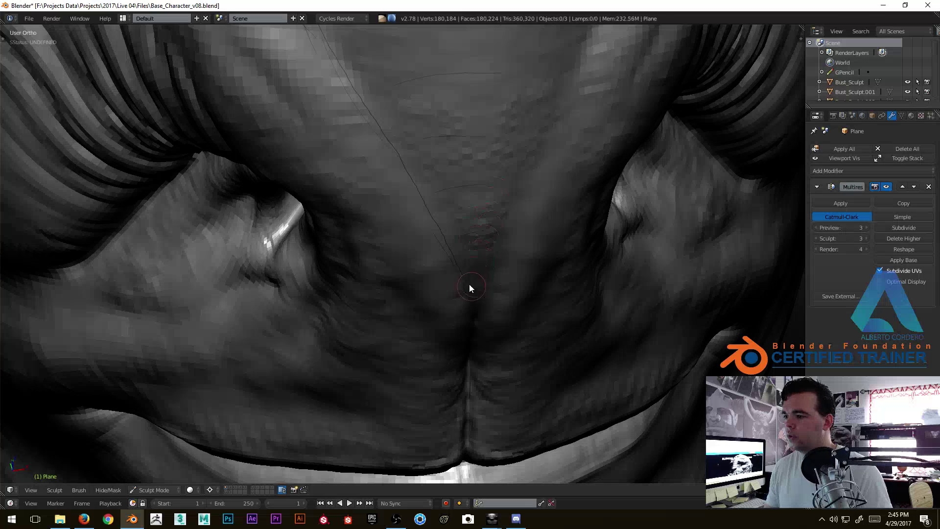
Extend the horizontal skin wrinkles up the middle of the nose bridge towards the brow folds.
middle_drag(472, 286, 521, 257)
mouse_move(515, 250)
mouse_down()
mouse_move(468, 245)
mouse_move(451, 222)
mouse_move(463, 191)
mouse_move(443, 170)
mouse_up()
mouse_move(442, 170)
middle_down()
mouse_move(439, 181)
mouse_move(457, 190)
mouse_move(453, 165)
middle_up()
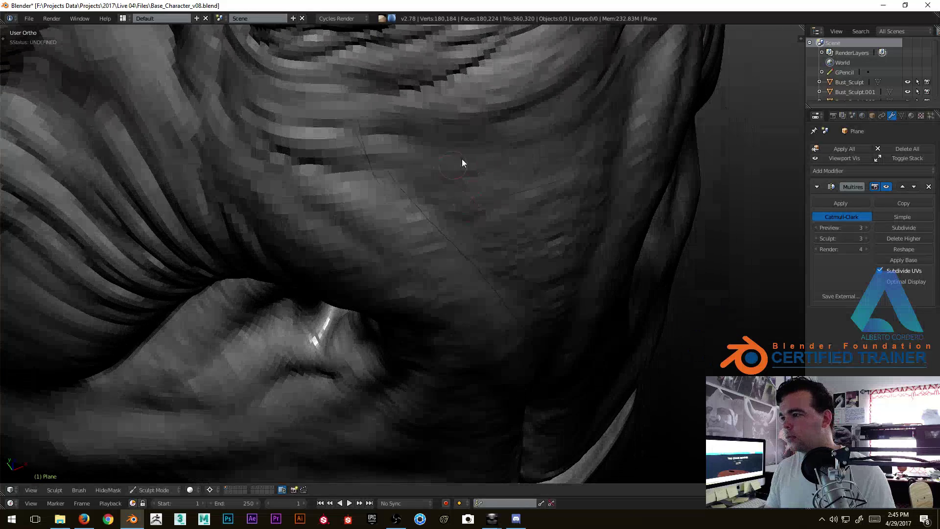
mouse_move(441, 153)
mouse_down()
mouse_move(495, 163)
mouse_move(457, 206)
mouse_move(472, 227)
mouse_move(512, 245)
mouse_up()
mouse_move(510, 244)
middle_down()
mouse_move(489, 225)
mouse_move(495, 220)
middle_up()
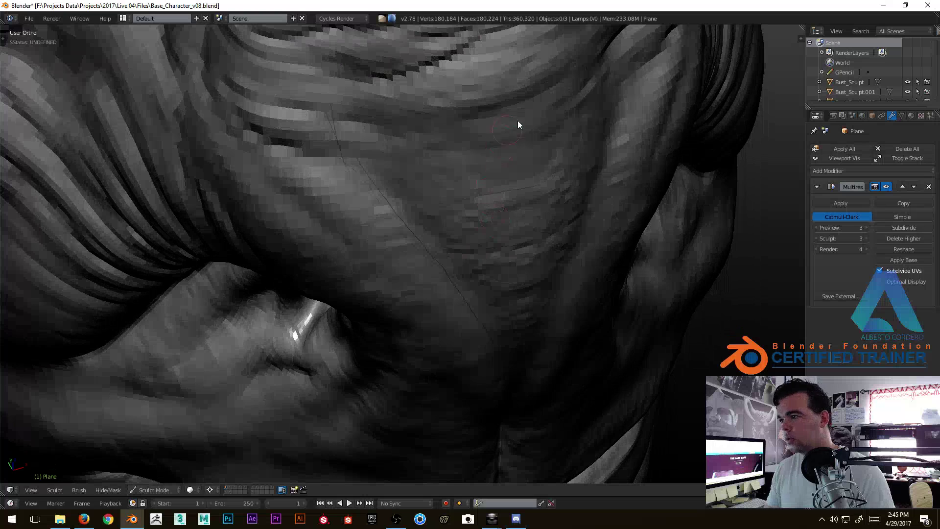
mouse_move(501, 150)
mouse_down()
mouse_move(453, 138)
mouse_move(506, 156)
mouse_move(478, 196)
mouse_move(549, 209)
mouse_move(519, 261)
mouse_move(499, 182)
mouse_move(426, 180)
mouse_move(391, 156)
mouse_up()
Blend the bridge wrinkles into the folds at the top of the nose and remove the drawn guide lines from view.
shift+middle_drag(385, 130, 343, 223)
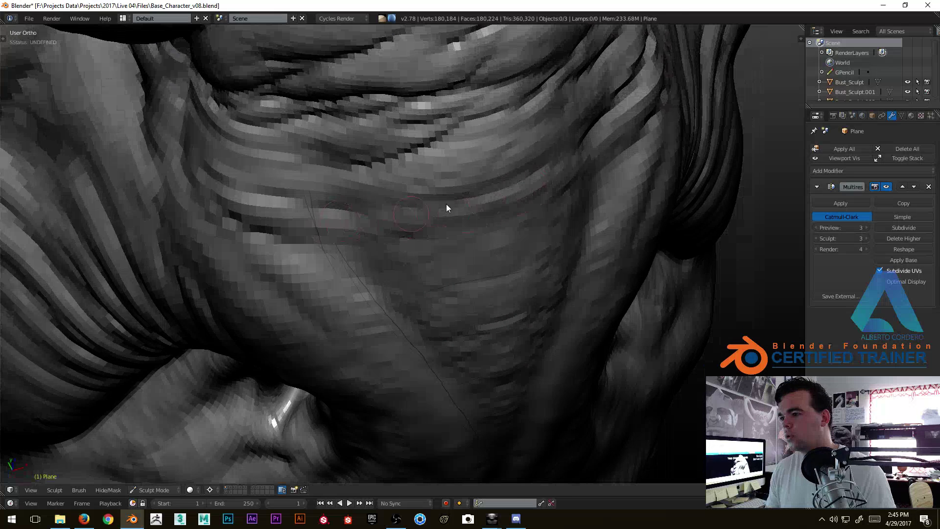
mouse_move(397, 264)
mouse_down()
mouse_move(453, 280)
mouse_move(352, 248)
mouse_move(377, 211)
mouse_up()
scroll(428, 283, down, 8)
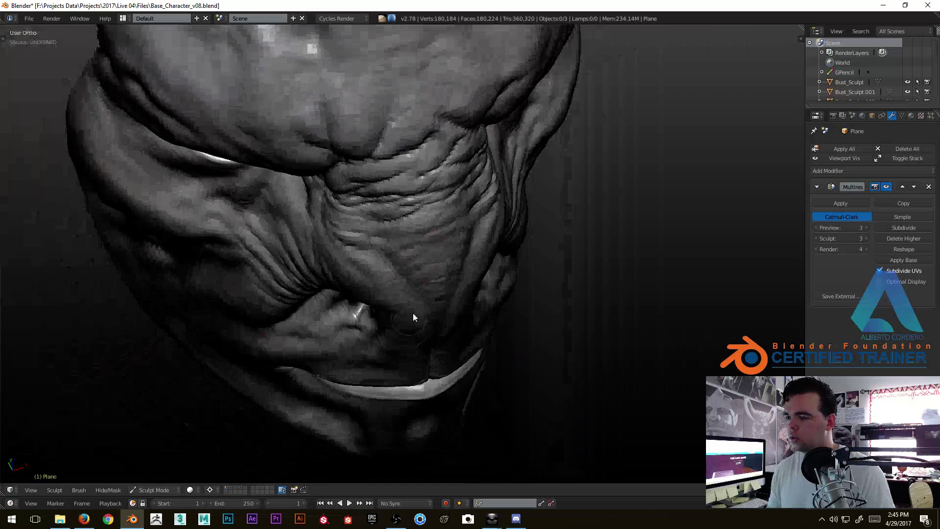
middle_drag(380, 245, 447, 235)
scroll(419, 178, up, 2)
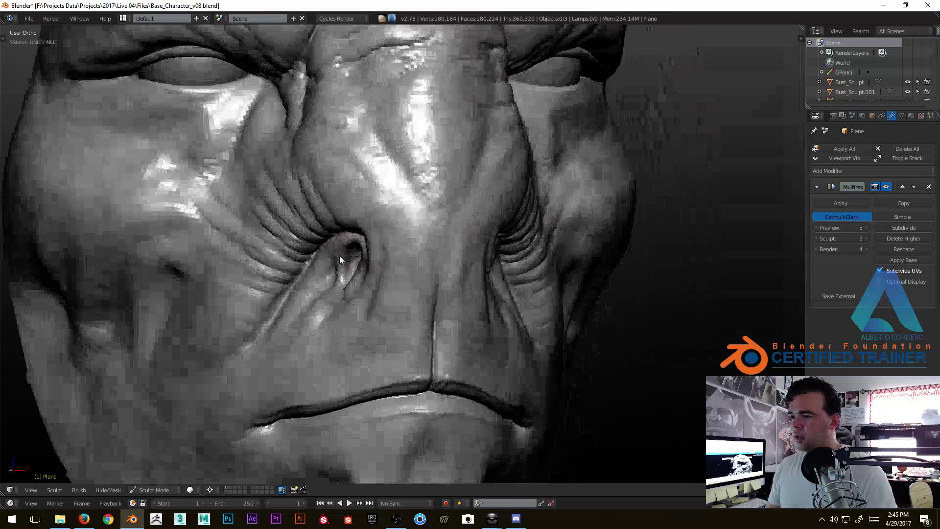
Sculpt short sideways folds on the nose tip, beside the upper end of the central crease.
middle_drag(339, 255, 365, 166)
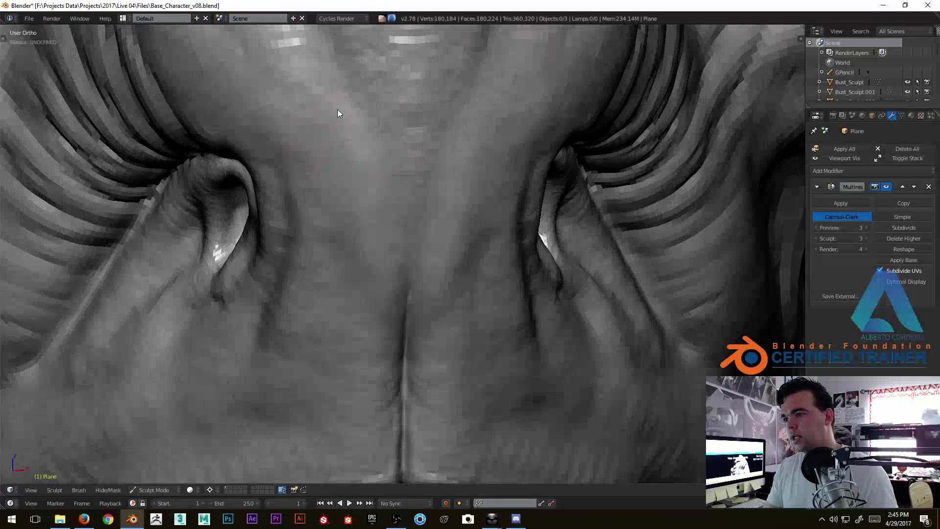
middle_drag(374, 267, 402, 217)
middle_drag(473, 248, 369, 164)
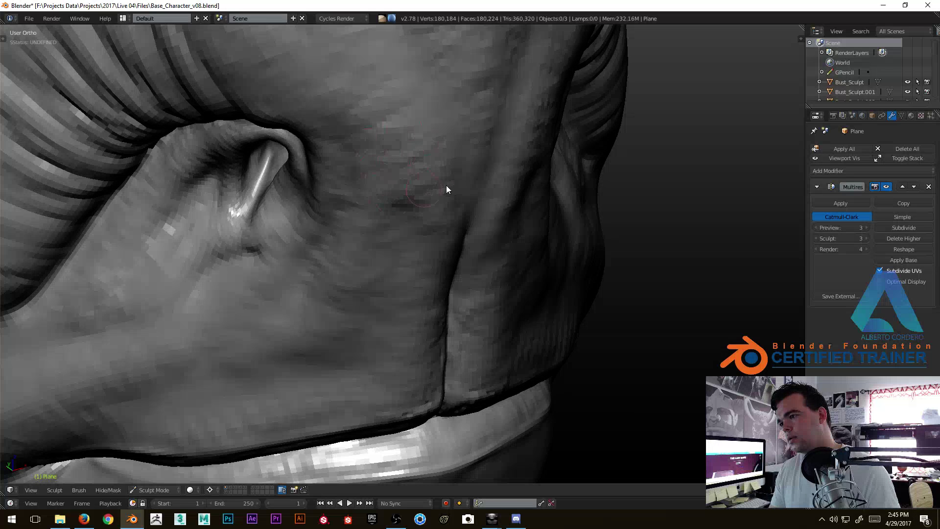
middle_drag(424, 252, 369, 231)
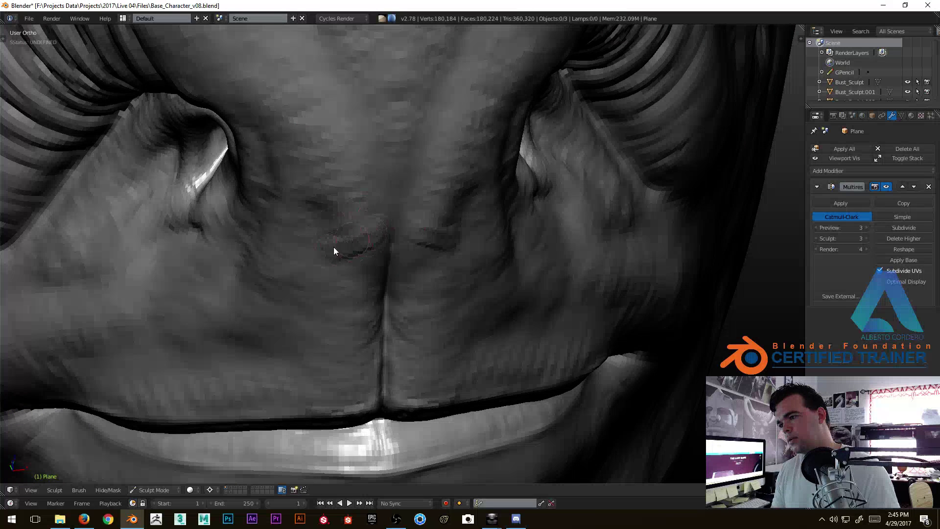
mouse_move(372, 282)
middle_down()
mouse_move(406, 281)
mouse_move(436, 218)
middle_up()
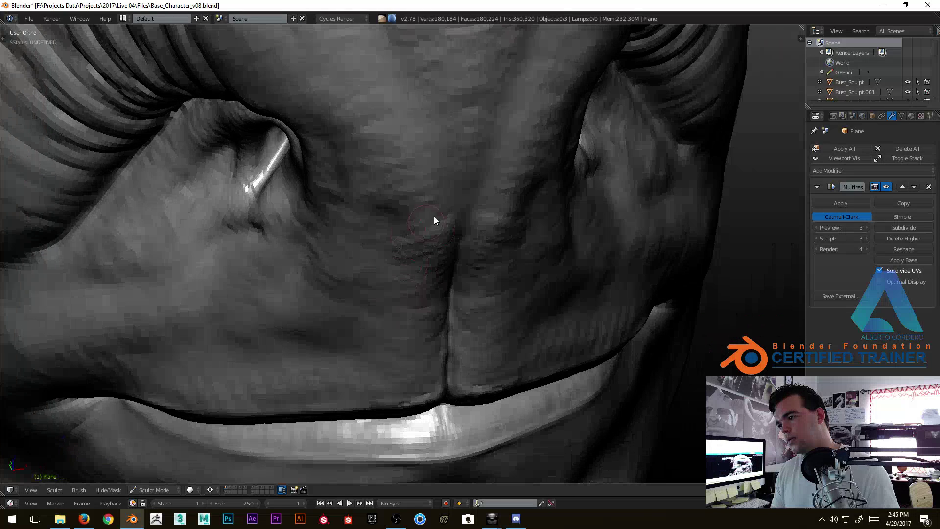
Add fine wrinkles across the nose tip and down both sides of the central crease.
mouse_move(399, 253)
middle_down()
mouse_move(412, 184)
mouse_move(411, 219)
middle_up()
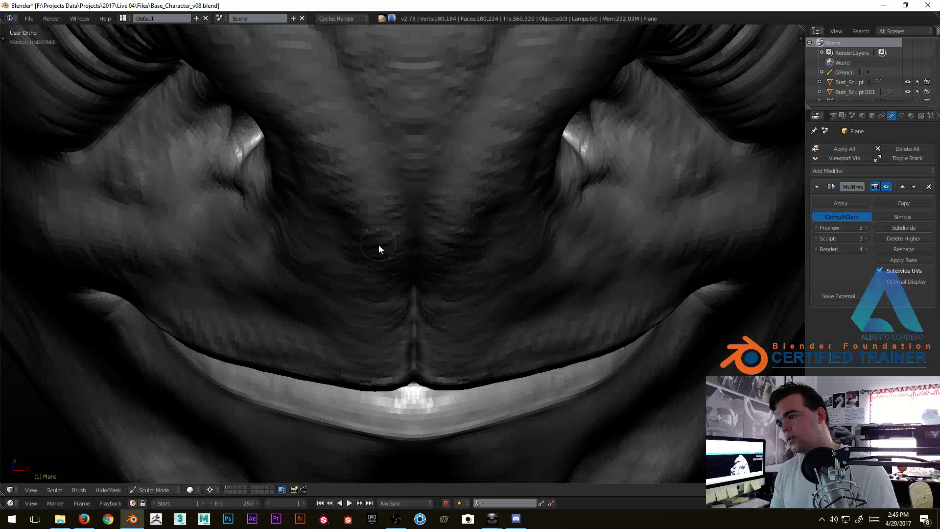
mouse_move(375, 134)
middle_down()
mouse_move(414, 162)
mouse_move(389, 127)
middle_up()
mouse_move(399, 235)
middle_down()
mouse_move(425, 190)
mouse_move(398, 176)
middle_up()
mouse_move(409, 283)
middle_down()
mouse_move(420, 235)
mouse_move(405, 218)
middle_up()
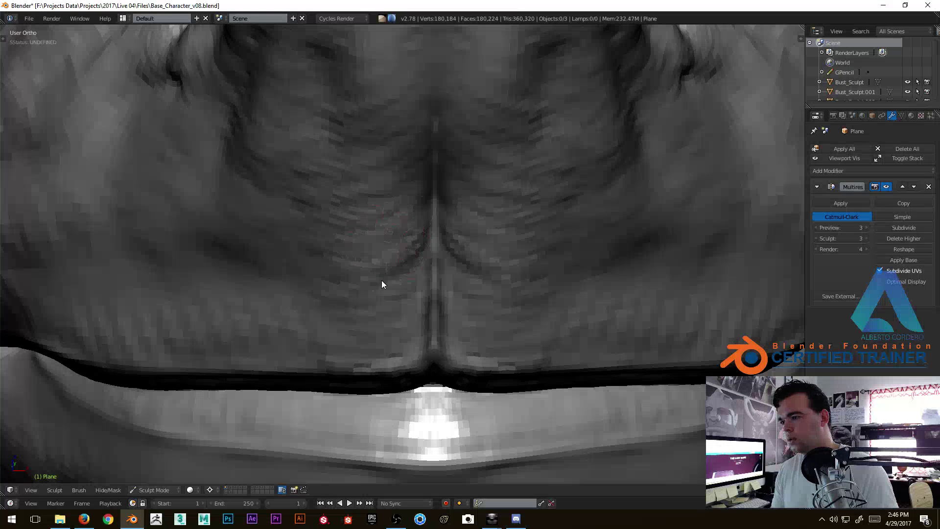
Sculpt small wrinkles beside the central crease on the upper lip, down to the lip edge.
middle_drag(416, 308, 433, 195)
middle_drag(443, 152, 439, 180)
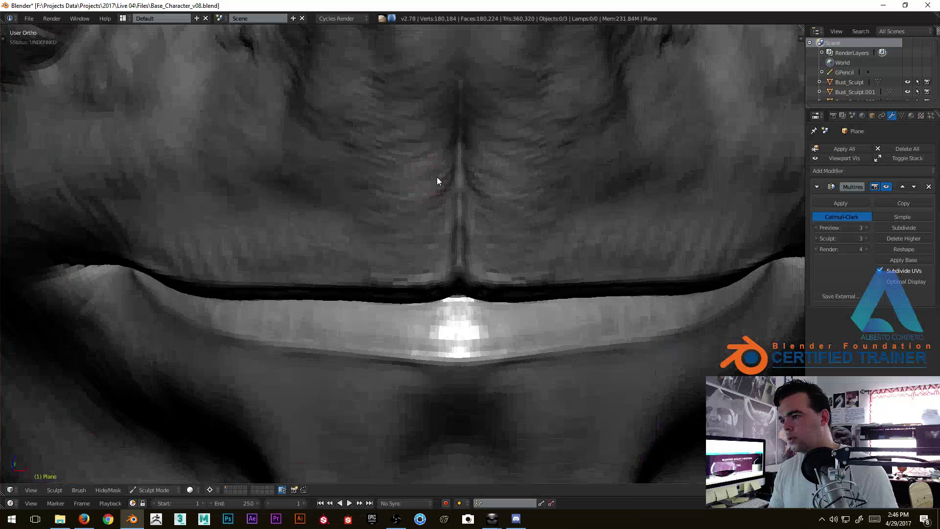
middle_drag(411, 267, 515, 239)
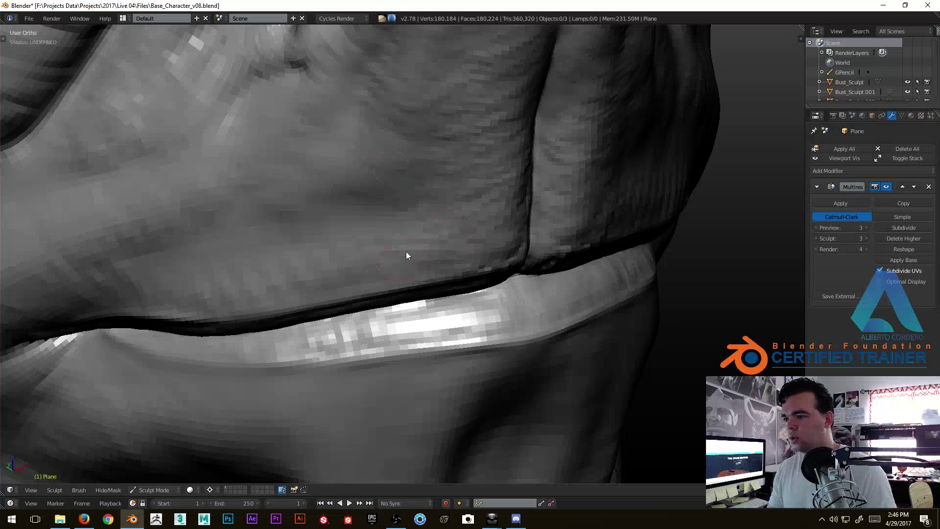
Deepen the horizontal fold above the upper lip, between the nostril and the central crease.
middle_drag(212, 325, 289, 217)
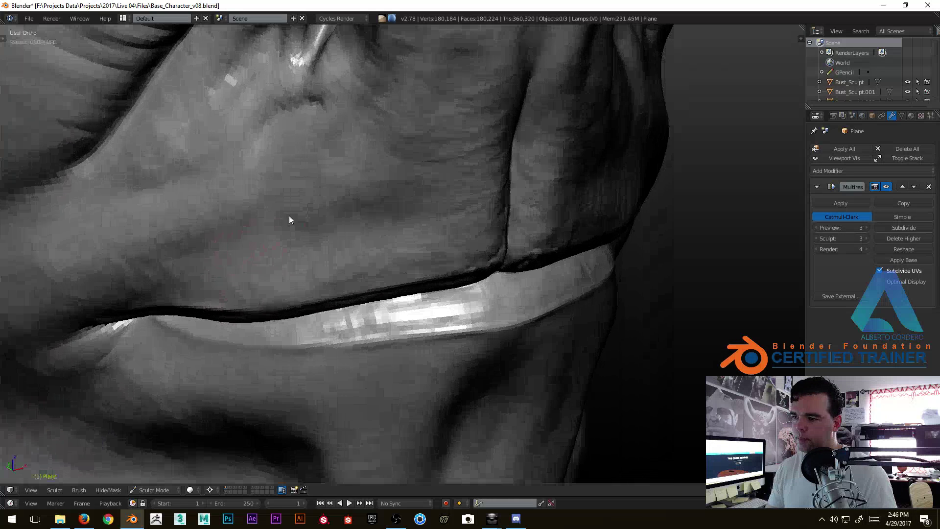
middle_drag(162, 283, 338, 179)
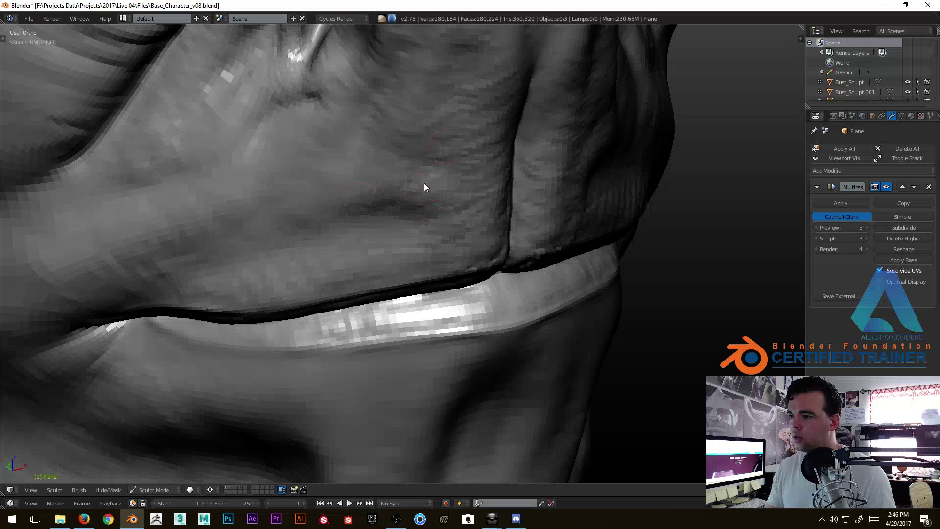
scroll(425, 183, down, 6)
mouse_move(378, 189)
middle_down()
mouse_move(380, 204)
mouse_move(362, 193)
middle_up()
scroll(362, 193, up, 3)
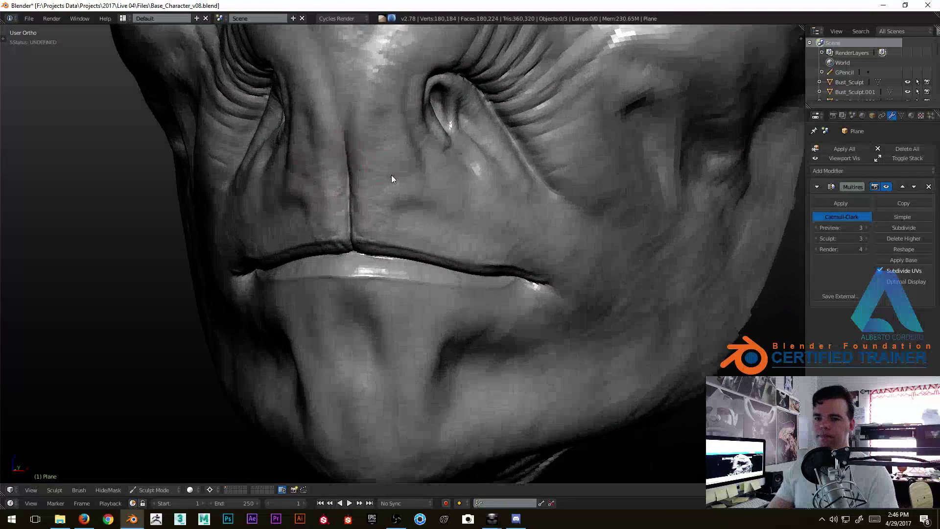
scroll(392, 175, up, 4)
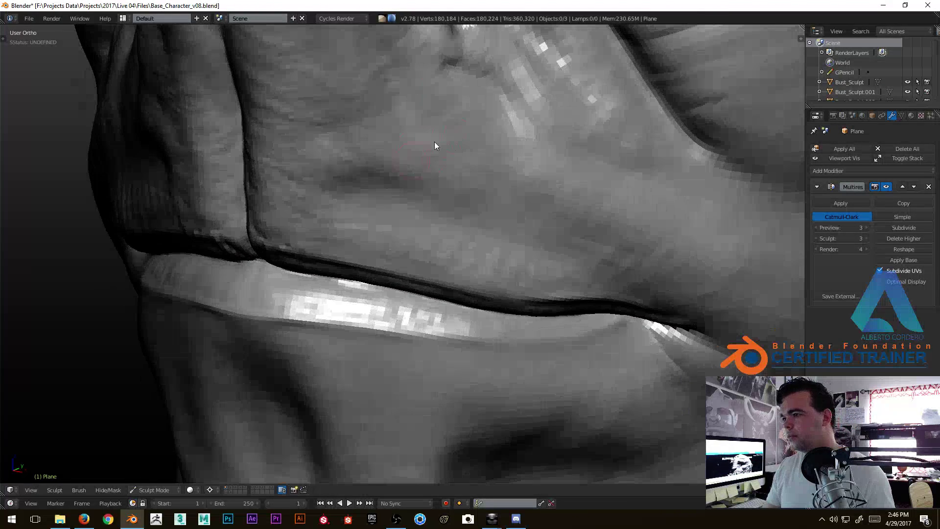
Extend the fold above the upper lip with fine wrinkles running outward to the mouth corner.
middle_drag(541, 193, 493, 231)
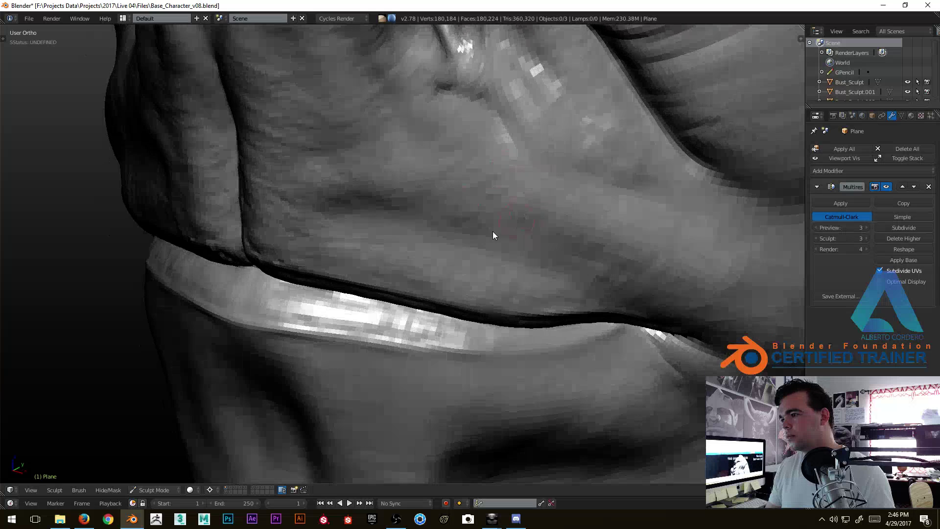
middle_drag(459, 146, 415, 180)
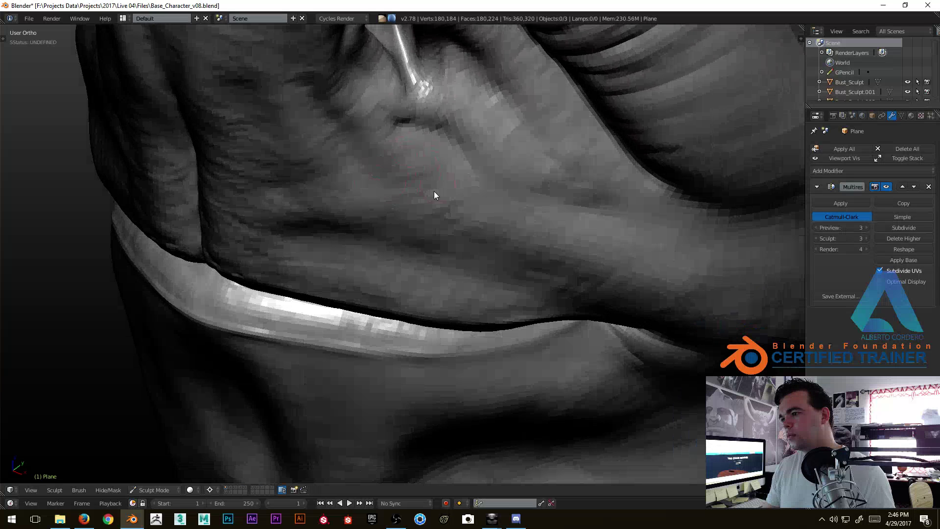
mouse_move(475, 226)
middle_down()
mouse_move(523, 207)
mouse_move(508, 182)
middle_up()
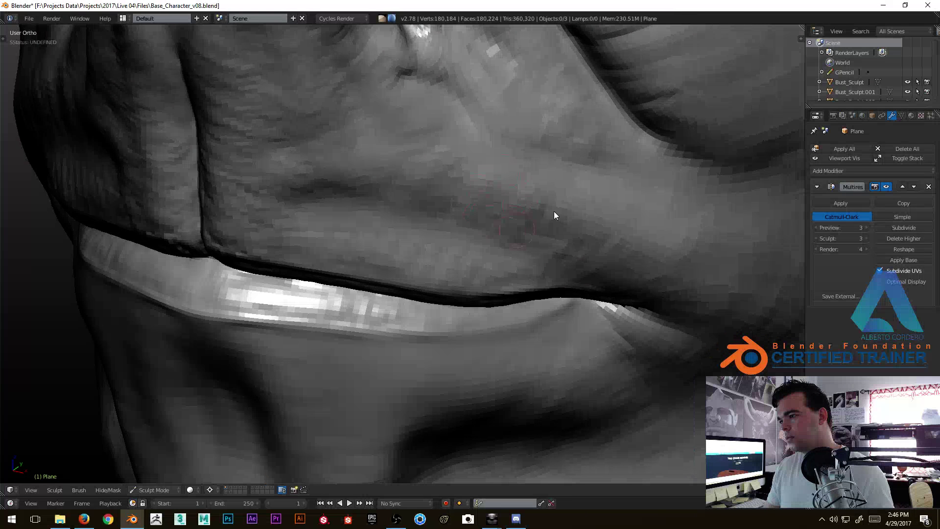
middle_drag(554, 211, 614, 222)
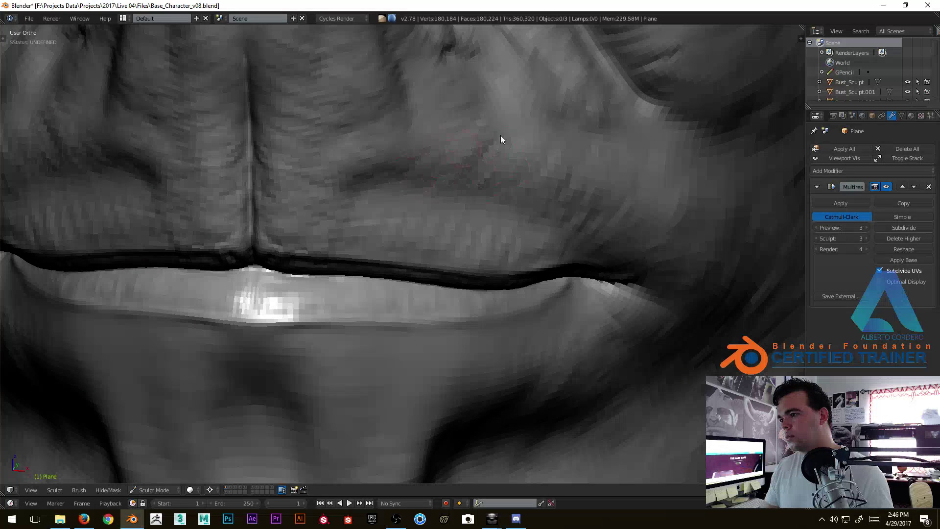
Examine the upper lip folds, nostrils and nose bridge wrinkles from front, side and low angles.
scroll(583, 269, down, 2)
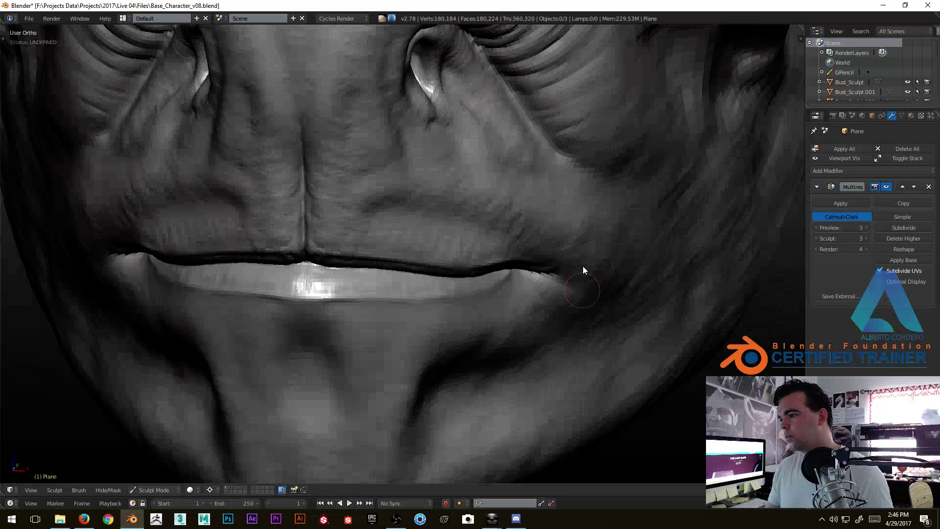
scroll(583, 266, down, 2)
mouse_move(389, 263)
middle_down()
mouse_move(427, 193)
mouse_move(387, 173)
mouse_move(364, 127)
middle_up()
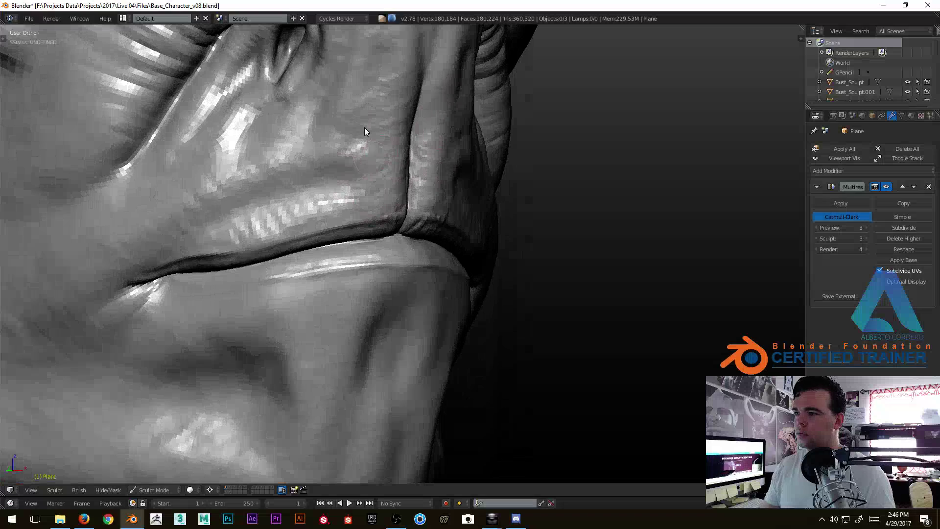
middle_drag(373, 82, 396, 216)
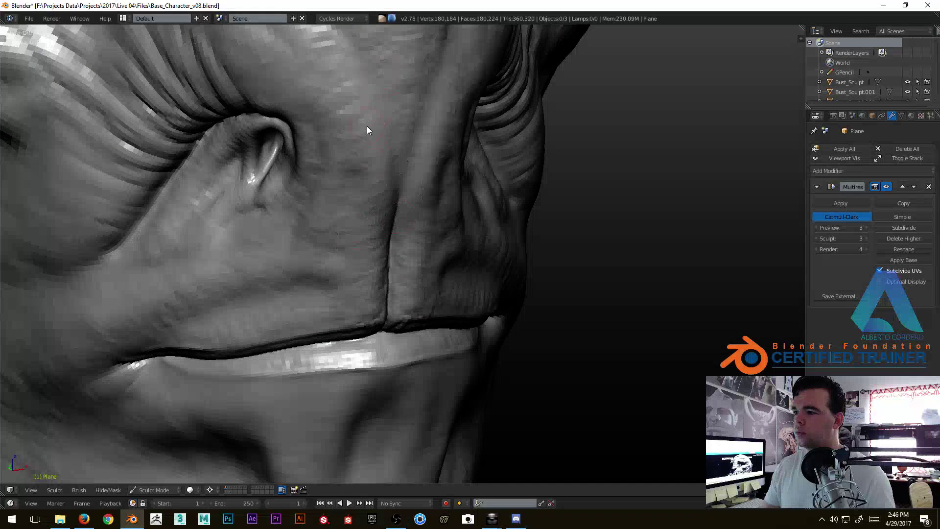
middle_drag(395, 180, 366, 157)
scroll(398, 257, up, 4)
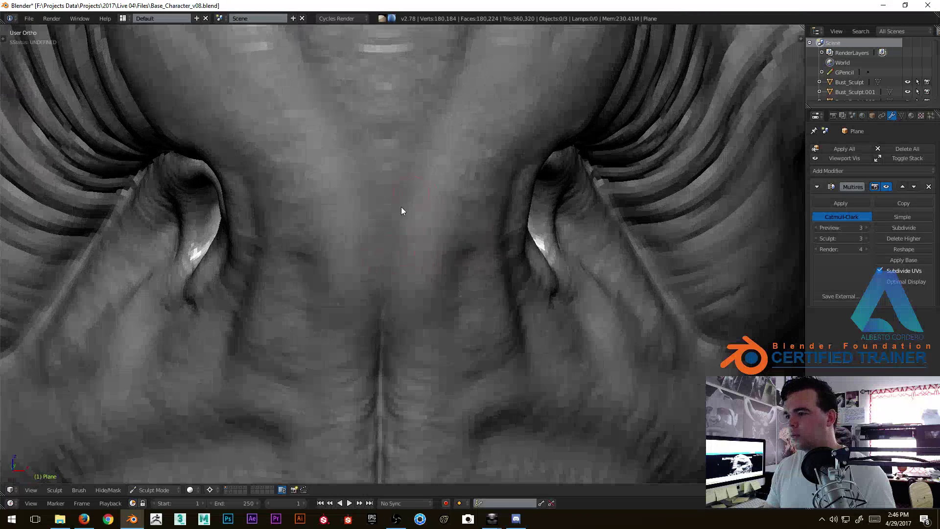
middle_drag(372, 109, 427, 198)
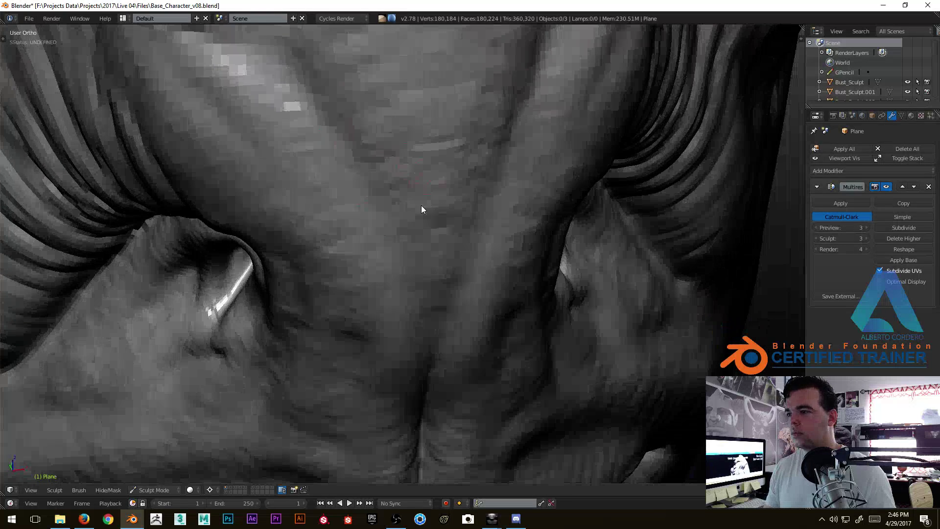
Examine the nose bridge and the skin between the nostrils from front, angled and low views.
mouse_move(442, 232)
middle_down()
mouse_move(447, 272)
mouse_move(434, 218)
middle_up()
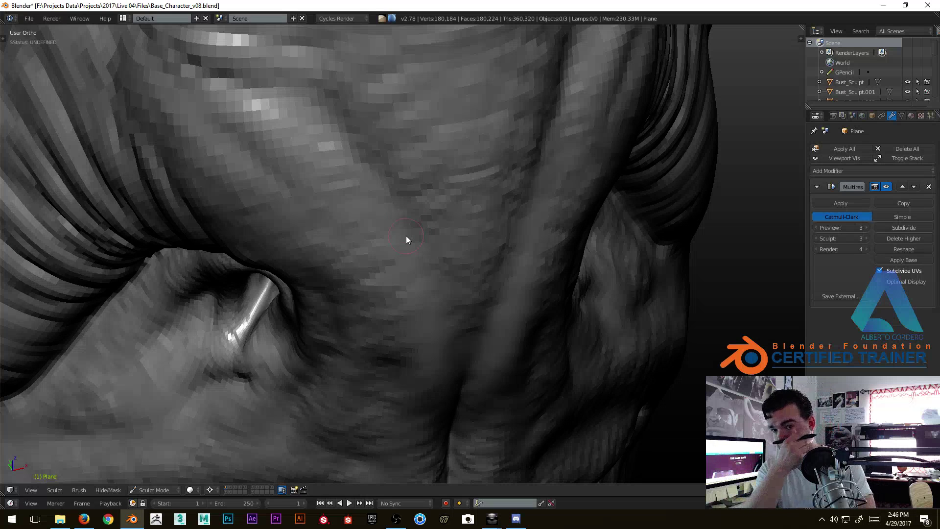
middle_drag(462, 148, 472, 150)
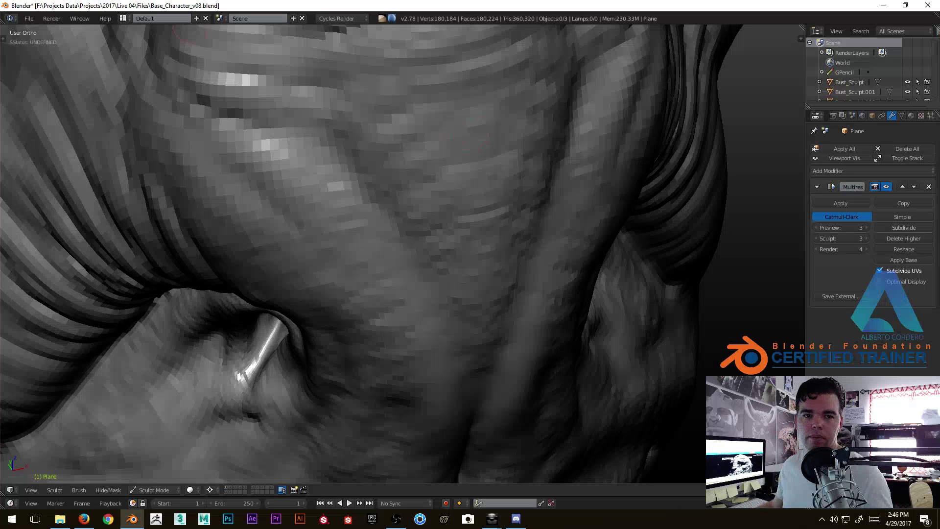
key(alt+Tab)
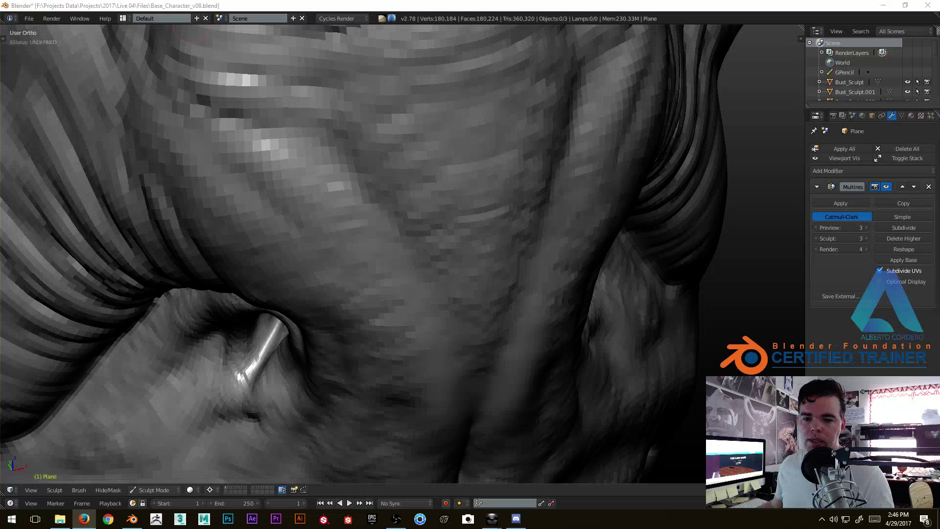
scroll(272, 193, down, 5)
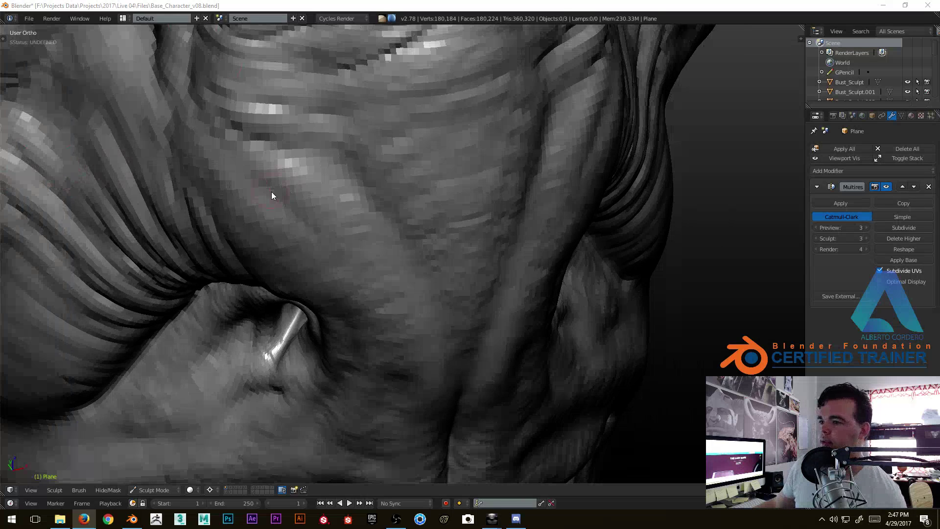
mouse_move(280, 204)
middle_down()
mouse_move(293, 164)
mouse_move(450, 223)
mouse_move(363, 190)
mouse_move(398, 149)
middle_up()
scroll(395, 182, up, 3)
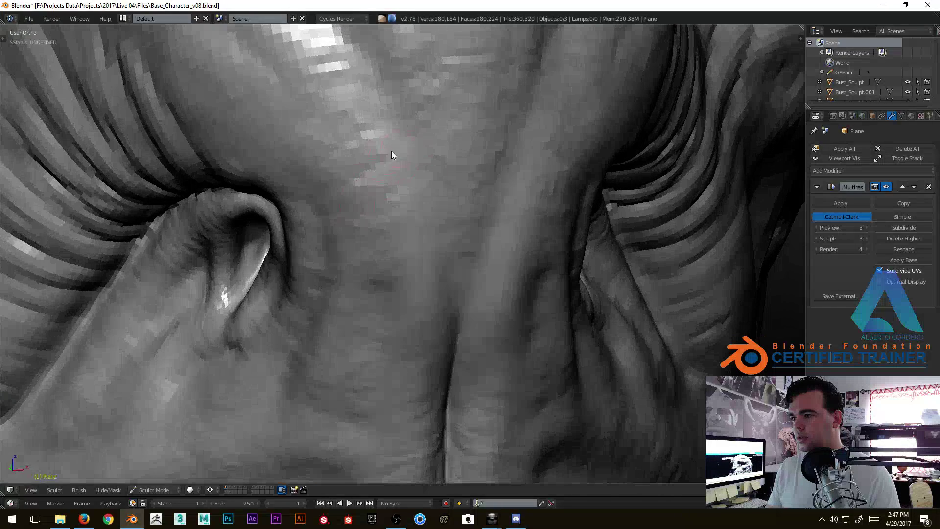
shift+middle_drag(403, 210, 419, 153)
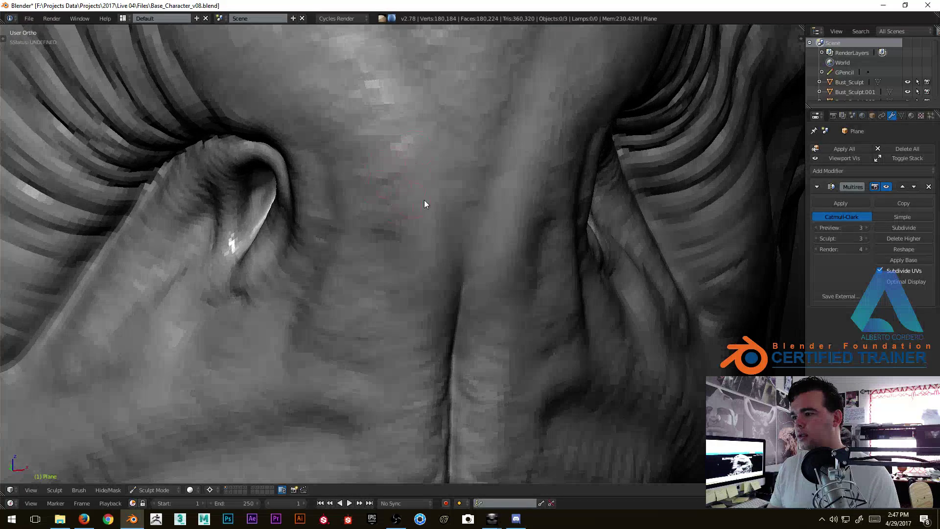
Sharpen the V-shaped crease down the nose bridge and soften its lower tip toward the central crease.
mouse_move(388, 281)
middle_down()
mouse_move(369, 245)
mouse_move(393, 300)
middle_up()
middle_drag(429, 210, 414, 225)
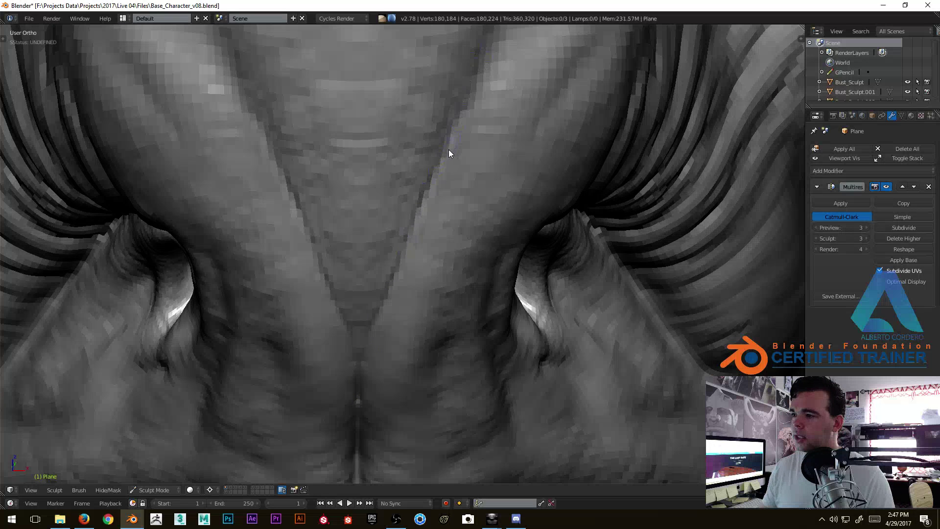
mouse_move(397, 273)
middle_down()
mouse_move(369, 310)
mouse_move(391, 236)
middle_up()
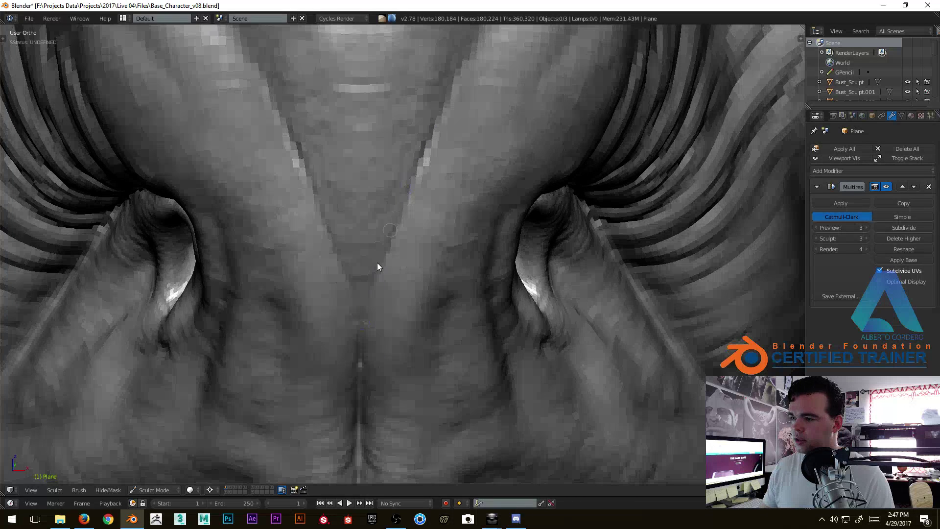
middle_drag(368, 319, 398, 165)
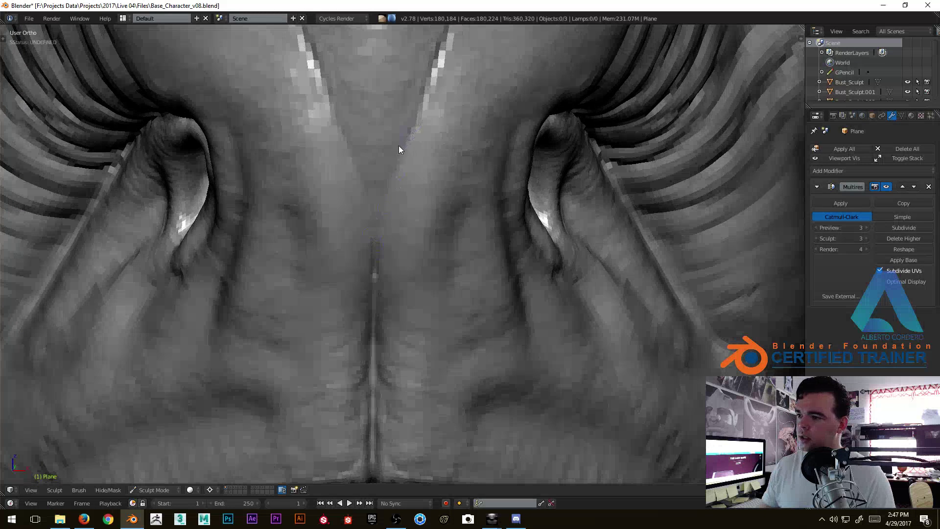
scroll(375, 260, up, 2)
mouse_move(369, 189)
shift+mouse_down()
mouse_move(363, 249)
mouse_move(390, 137)
shift+mouse_up()
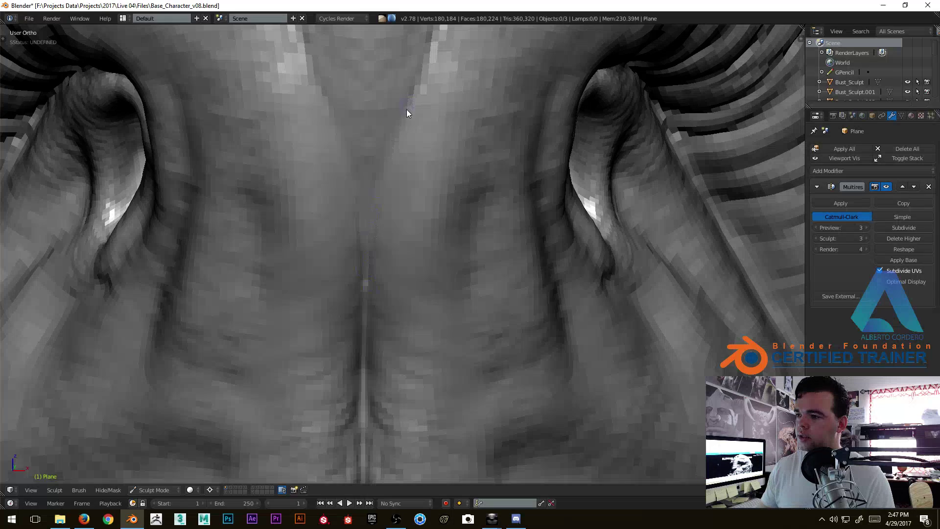
Sculpt short horizontal wrinkles running outward from the upper end of the central crease, below the nostrils.
scroll(399, 321, down, 5)
mouse_move(409, 242)
middle_down()
mouse_move(394, 245)
mouse_move(421, 188)
mouse_move(435, 191)
mouse_move(409, 163)
middle_up()
scroll(421, 188, up, 5)
drag(377, 244, 469, 249)
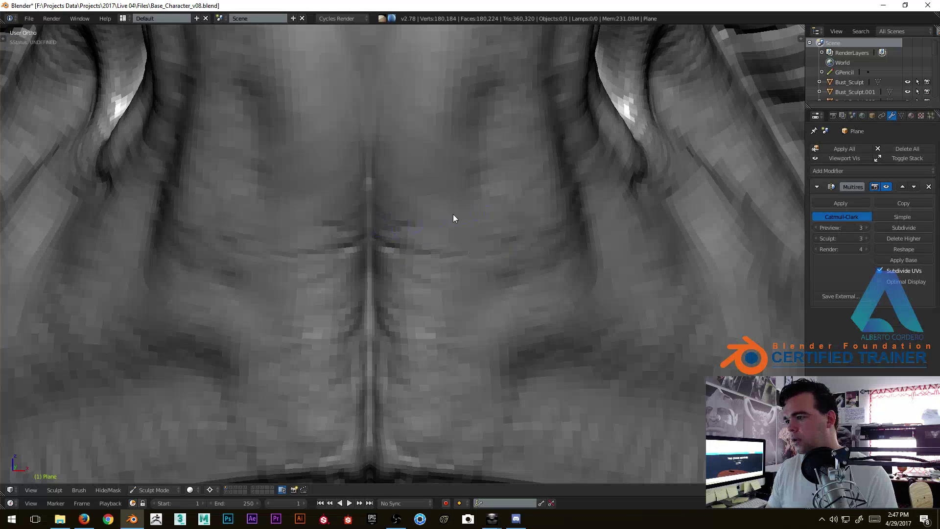
drag(386, 204, 430, 198)
Extend the horizontal wrinkles outward and up between the nostrils toward the tip of the V-shaped nose crease.
middle_drag(575, 182, 426, 273)
drag(560, 276, 498, 267)
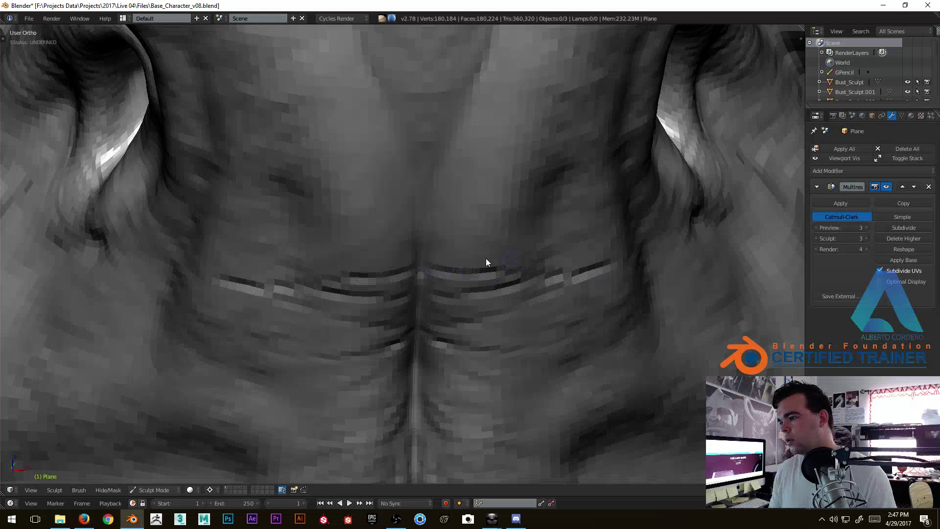
drag(436, 239, 571, 267)
mouse_move(434, 201)
mouse_down()
mouse_move(505, 235)
mouse_move(581, 229)
mouse_up()
drag(454, 176, 525, 189)
middle_drag(525, 190, 527, 191)
mouse_move(434, 153)
mouse_down()
mouse_move(465, 122)
mouse_move(448, 110)
mouse_move(457, 101)
mouse_up()
scroll(429, 265, down, 7)
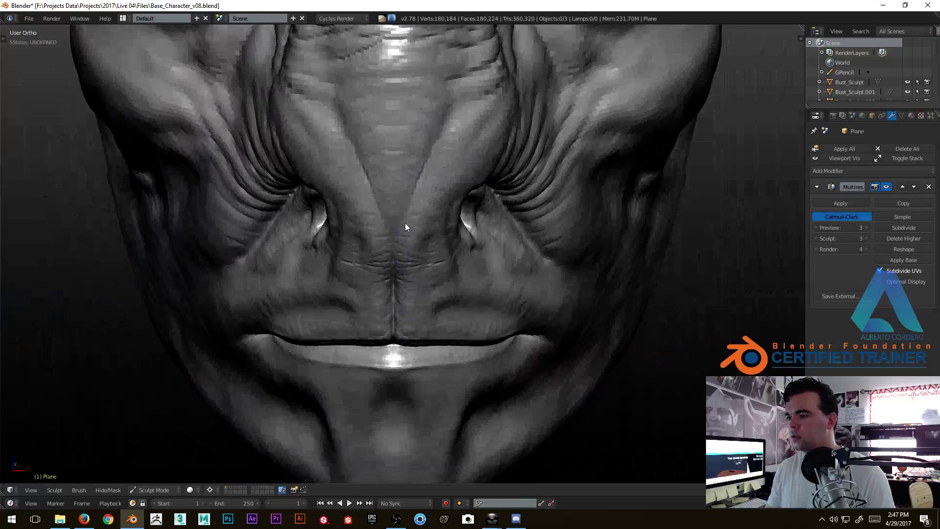
Sculpt curved horizontal wrinkles across the middle of the upper lip, branching from both sides of the central crease.
scroll(404, 227, up, 6)
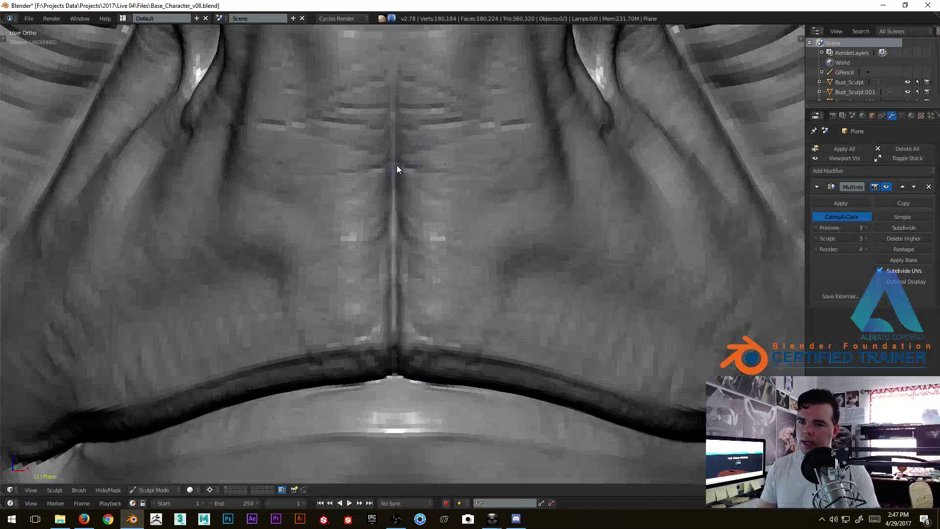
mouse_move(415, 188)
middle_down()
mouse_move(435, 210)
mouse_move(432, 170)
middle_up()
mouse_move(405, 219)
middle_down()
mouse_move(420, 235)
mouse_move(421, 189)
mouse_move(438, 245)
middle_up()
mouse_move(432, 240)
mouse_down()
mouse_move(445, 247)
mouse_move(435, 262)
mouse_move(289, 260)
mouse_move(263, 242)
mouse_up()
mouse_move(343, 286)
mouse_down()
mouse_move(420, 325)
mouse_move(365, 315)
mouse_up()
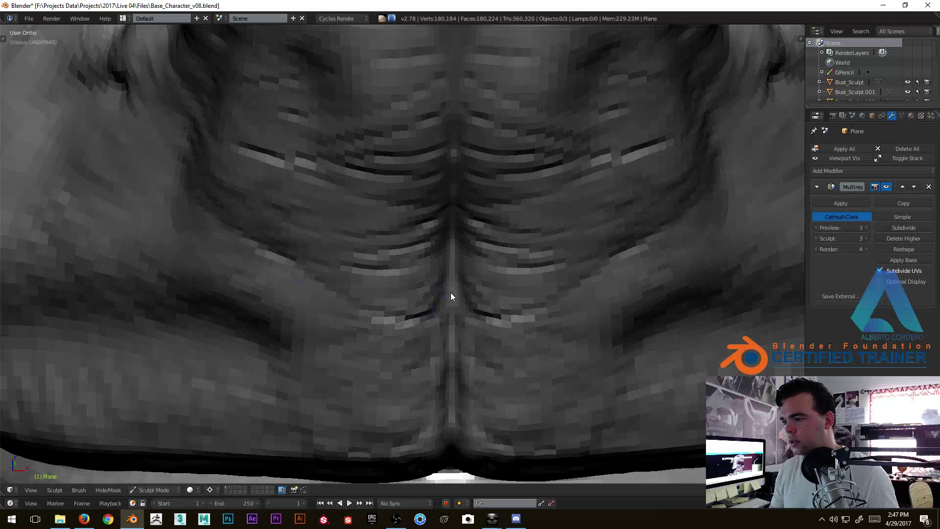
mouse_move(443, 299)
mouse_down()
mouse_move(377, 315)
mouse_move(321, 307)
mouse_up()
shift+middle_drag(322, 306, 377, 263)
mouse_move(378, 260)
mouse_down()
mouse_move(372, 301)
mouse_move(425, 286)
mouse_move(433, 266)
mouse_move(336, 300)
mouse_up()
Add finer horizontal wrinkles beside the lower part of the central crease, down toward the lip edge.
scroll(441, 284, down, 3)
middle_drag(410, 284, 447, 247)
scroll(450, 224, up, 2)
mouse_move(450, 223)
mouse_down()
mouse_move(501, 235)
mouse_move(450, 252)
mouse_move(573, 245)
mouse_move(512, 268)
mouse_up()
mouse_move(512, 271)
middle_down()
mouse_move(507, 181)
mouse_move(478, 209)
mouse_move(431, 228)
middle_up()
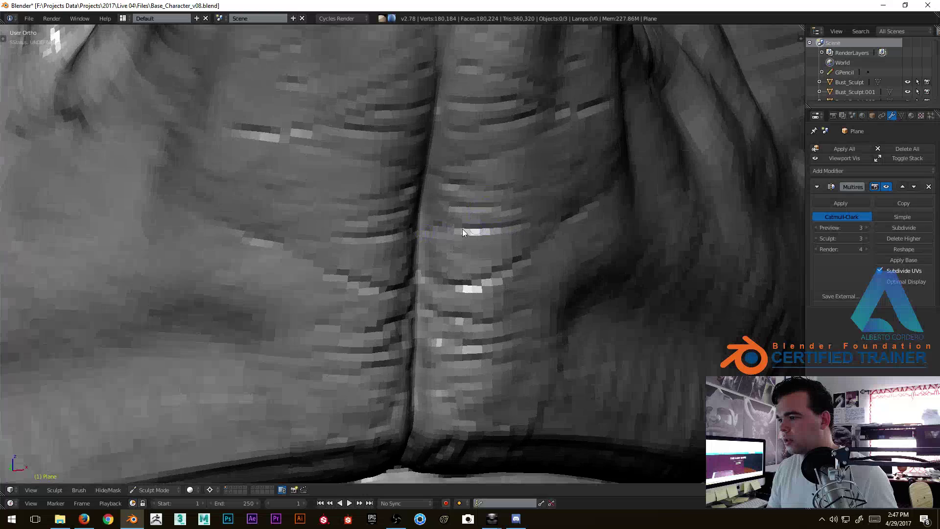
scroll(471, 210, up, 2)
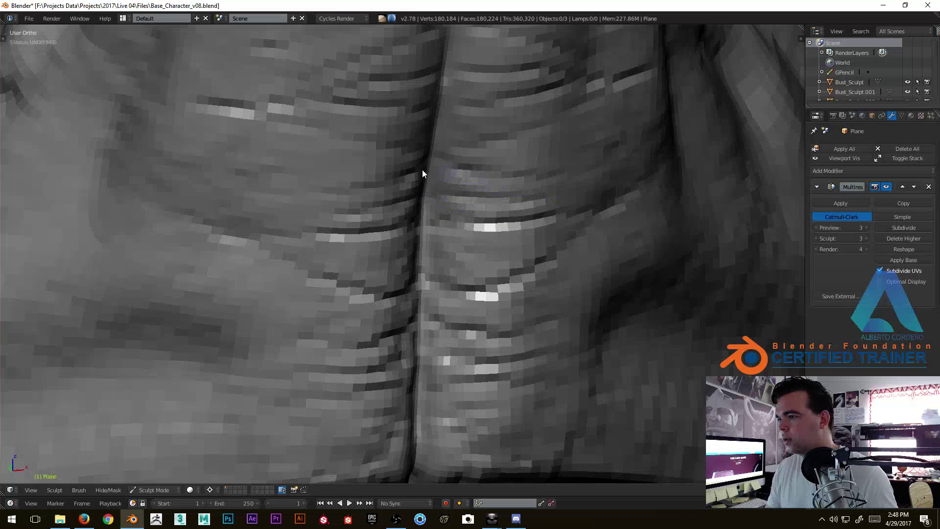
Sculpt the seam between the lips from the foot of the central crease outward toward the mouth corner.
scroll(472, 145, down, 8)
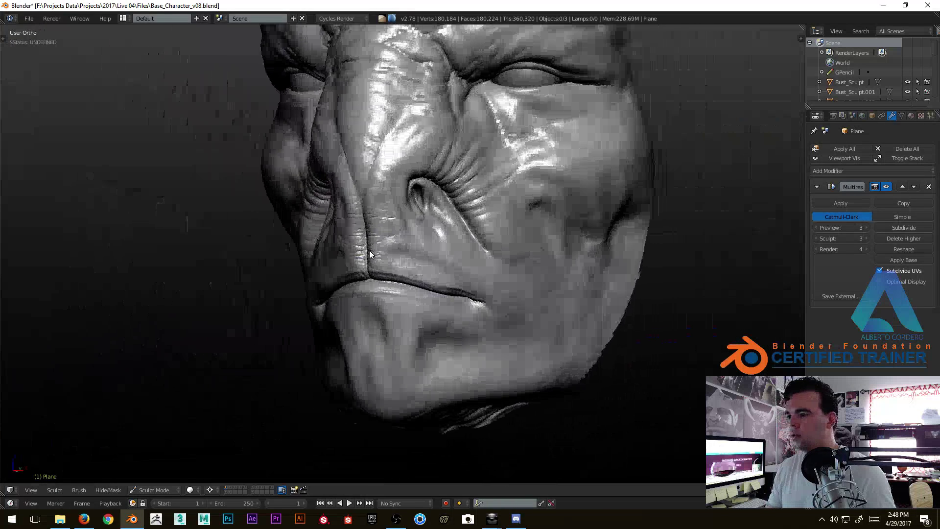
mouse_move(370, 254)
middle_down()
mouse_move(386, 203)
mouse_move(416, 189)
middle_up()
scroll(415, 180, up, 5)
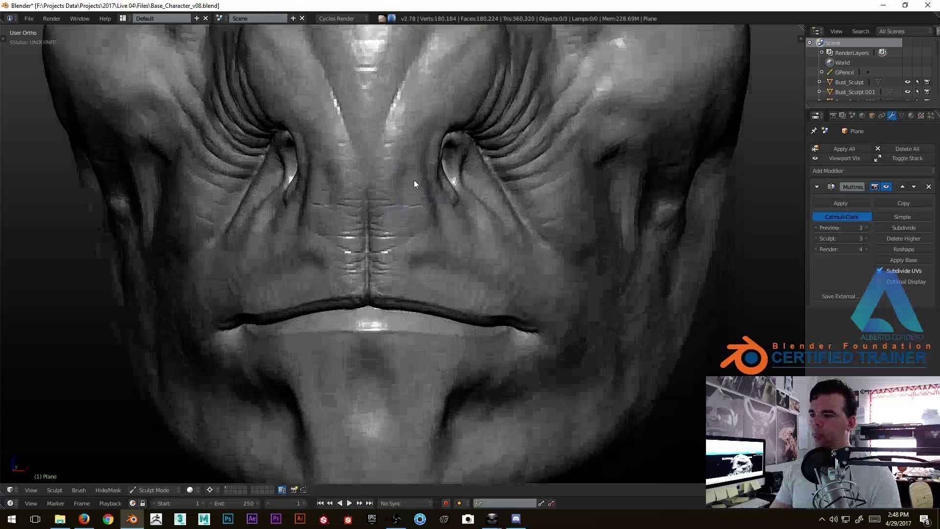
scroll(414, 175, up, 7)
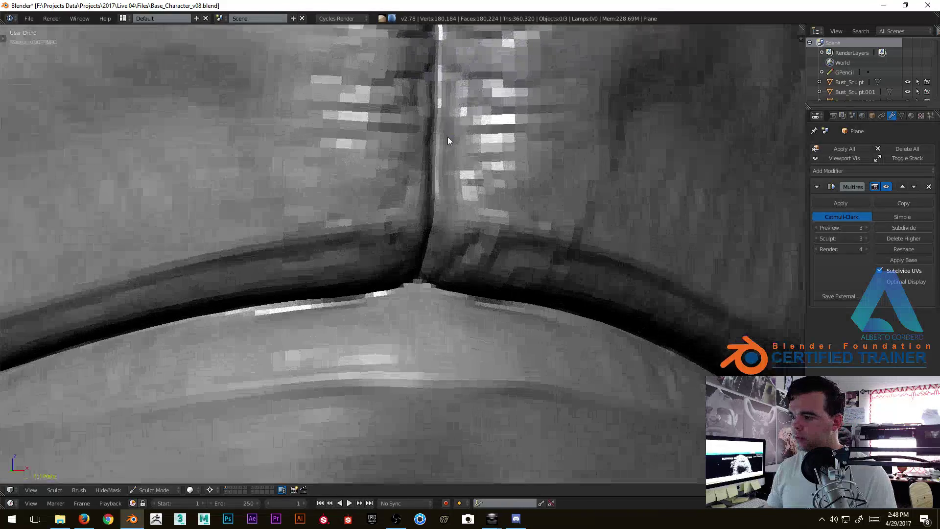
middle_drag(433, 210, 431, 148)
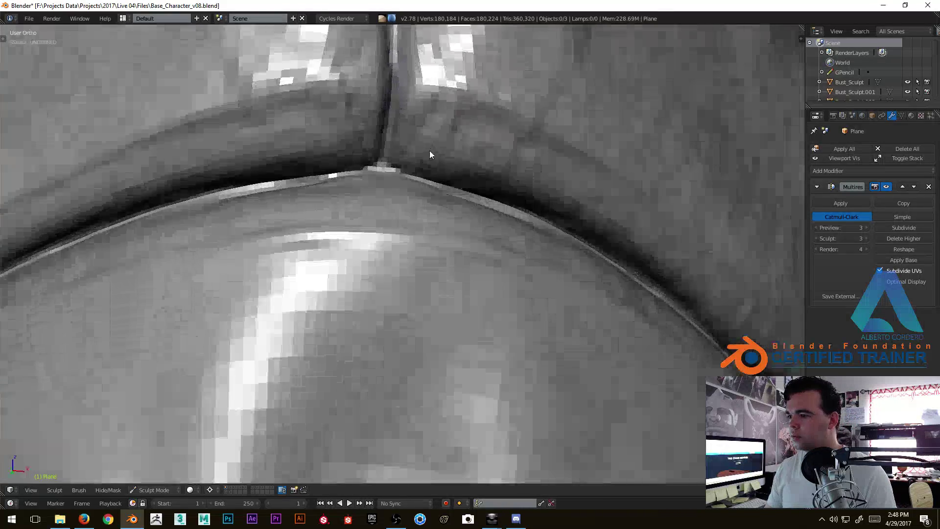
drag(376, 164, 322, 172)
mouse_move(322, 171)
middle_down()
mouse_move(321, 151)
mouse_move(297, 160)
mouse_move(292, 145)
middle_up()
mouse_move(291, 145)
mouse_down()
mouse_move(153, 199)
mouse_move(221, 157)
mouse_up()
mouse_move(56, 250)
mouse_down()
mouse_move(81, 222)
mouse_move(219, 174)
mouse_move(210, 172)
mouse_move(168, 195)
mouse_move(228, 174)
mouse_move(284, 140)
mouse_up()
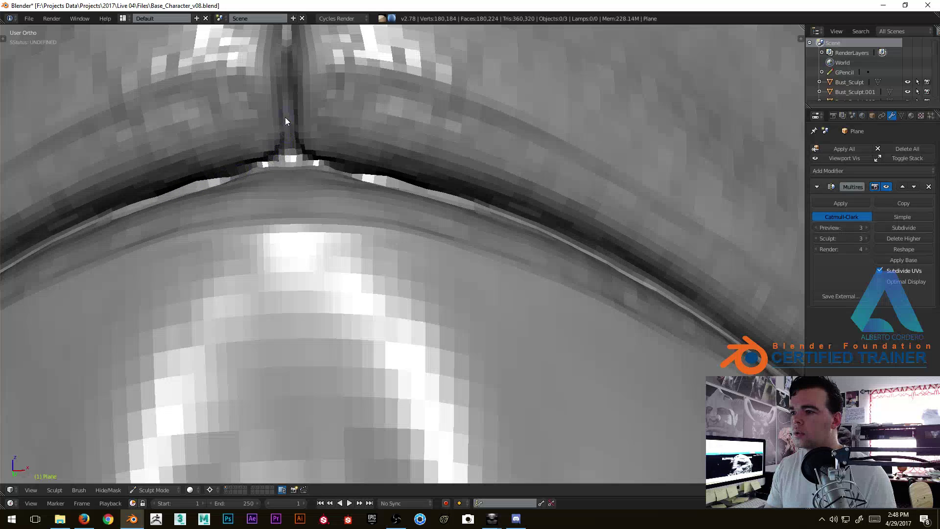
Refine the upper lip edge right beside the foot of the central crease.
scroll(268, 157, down, 4)
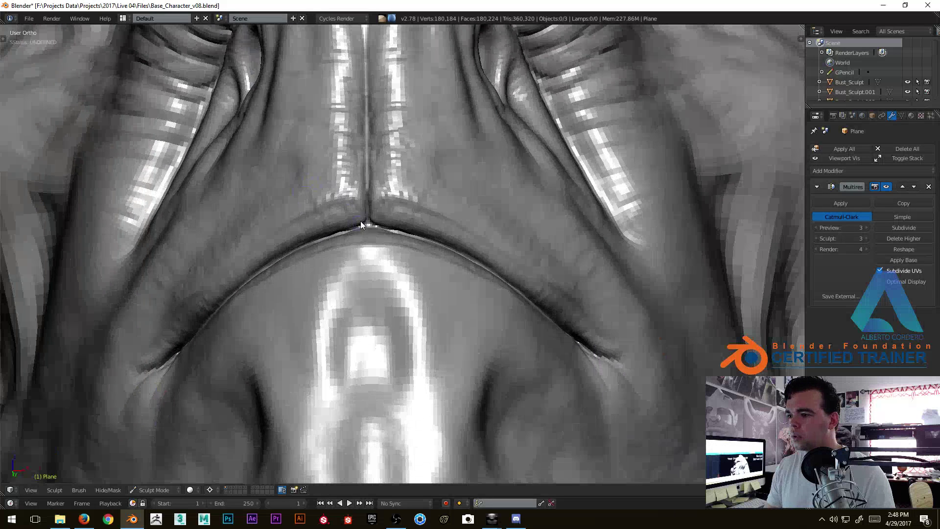
scroll(362, 220, up, 4)
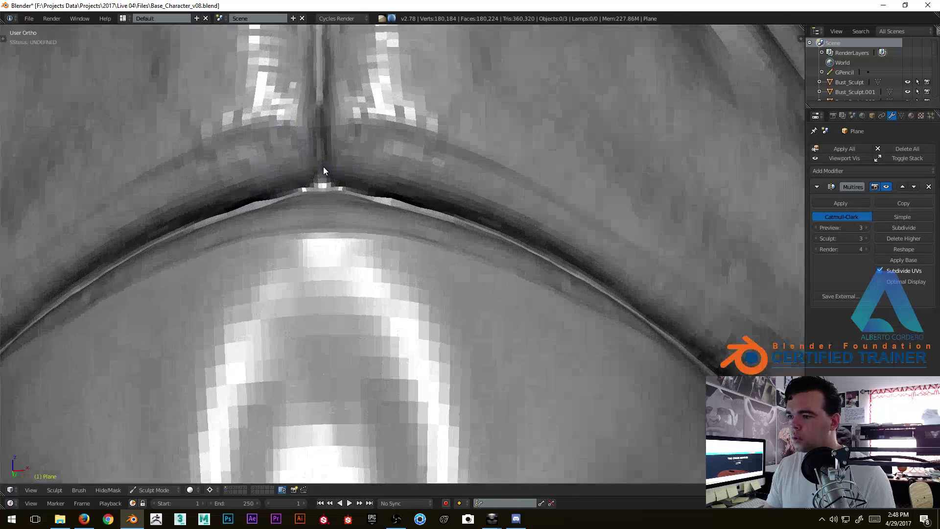
drag(314, 186, 255, 203)
mouse_move(310, 149)
ctrl+middle_down()
mouse_move(398, 272)
mouse_move(441, 272)
mouse_move(383, 272)
mouse_move(433, 281)
mouse_move(403, 281)
ctrl+middle_up()
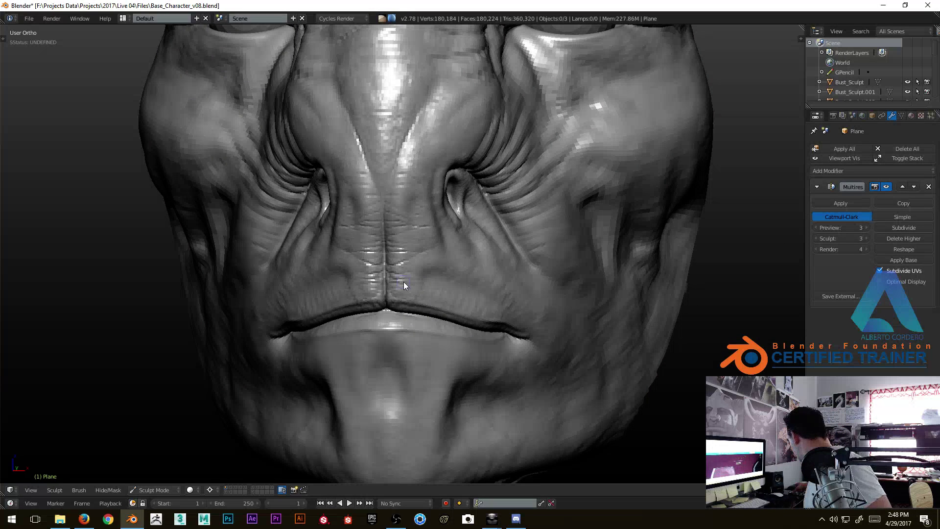
Sculpt short wrinkles across the inner side of the nostril rim.
middle_drag(414, 275, 423, 215)
mouse_move(422, 215)
shift+middle_down()
mouse_move(430, 243)
mouse_move(427, 160)
mouse_move(390, 206)
mouse_move(368, 187)
shift+middle_up()
mouse_move(367, 262)
ctrl+middle_down()
mouse_move(365, 230)
mouse_move(384, 236)
mouse_move(361, 326)
ctrl+middle_up()
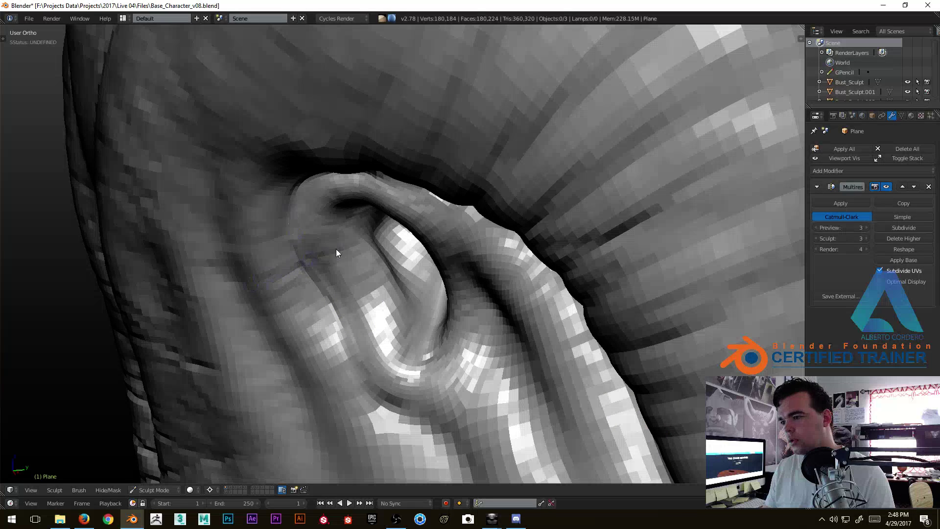
drag(326, 255, 366, 248)
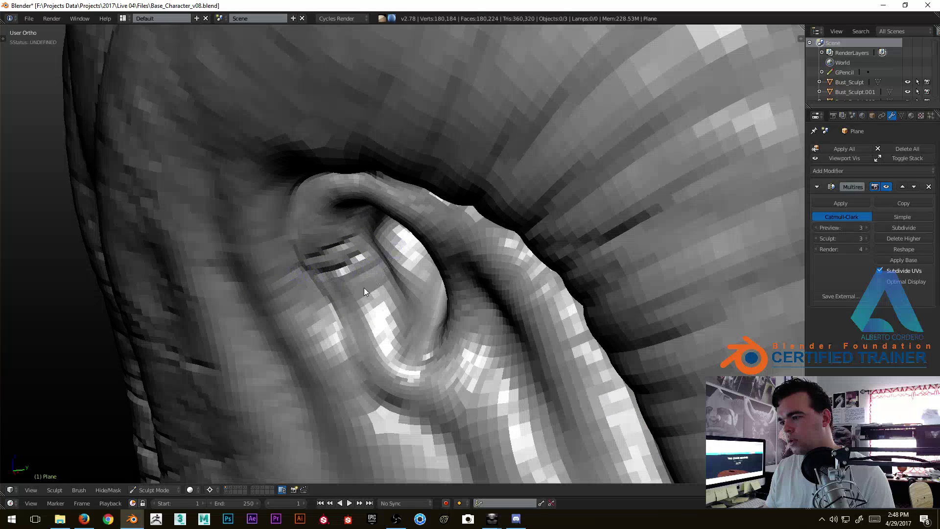
middle_drag(334, 321, 492, 249)
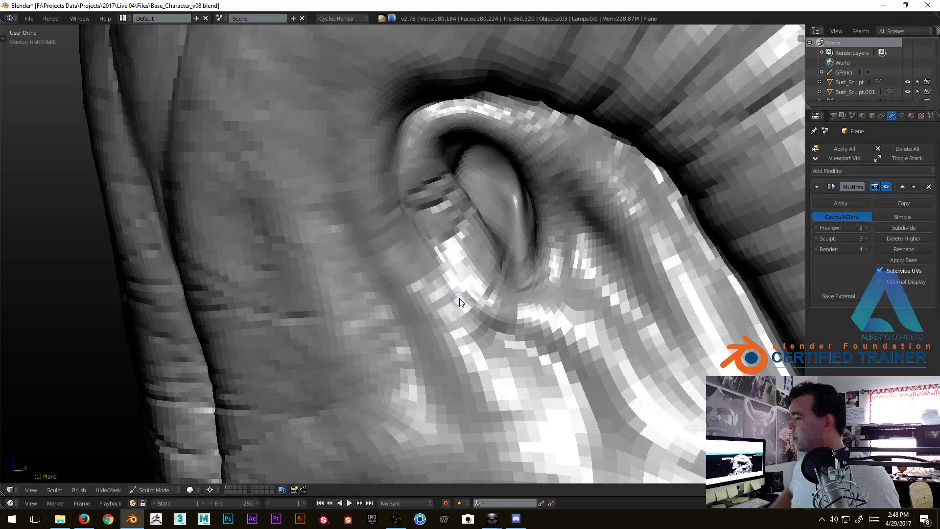
Extend the nostril wrinkles past the rim toward the nose and carve a curved fold around the nostril's upper inner side.
middle_drag(459, 298, 380, 233)
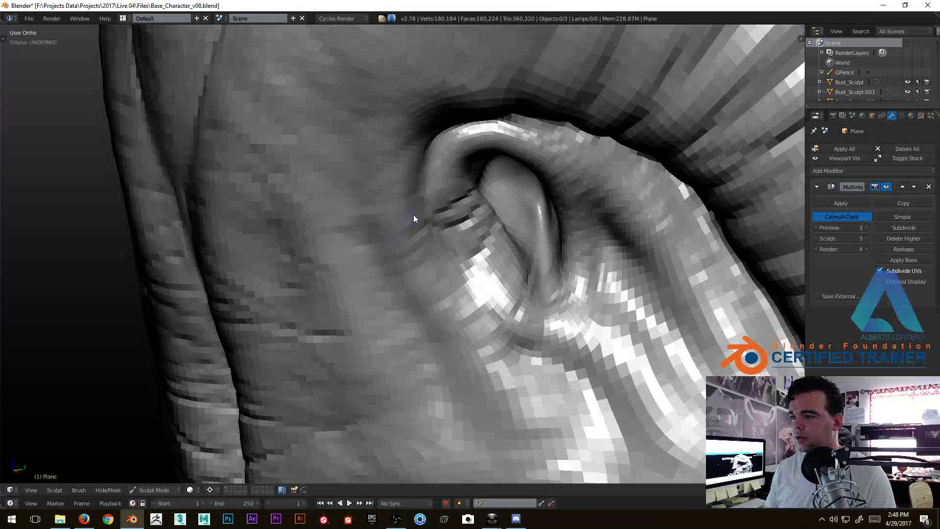
drag(372, 243, 368, 225)
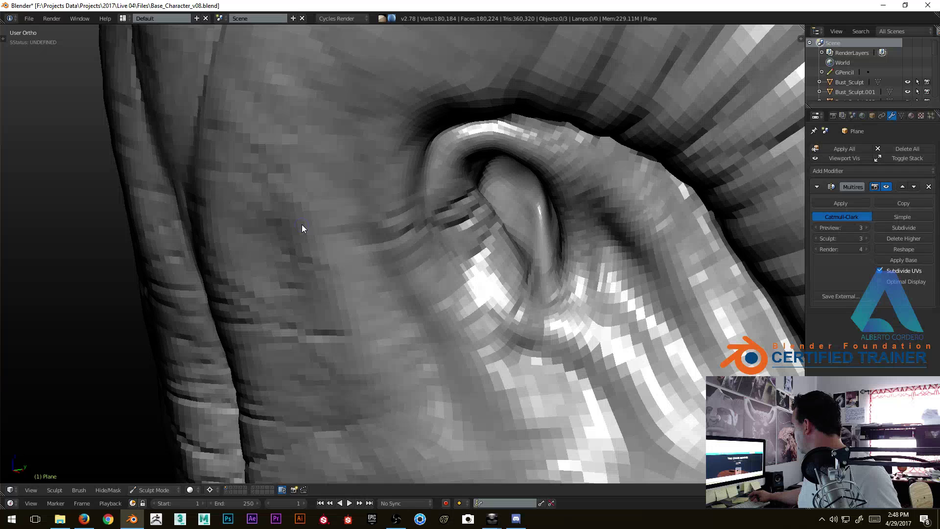
mouse_move(302, 226)
middle_down()
mouse_move(418, 260)
mouse_move(431, 290)
mouse_move(448, 182)
mouse_move(437, 224)
mouse_move(344, 241)
middle_up()
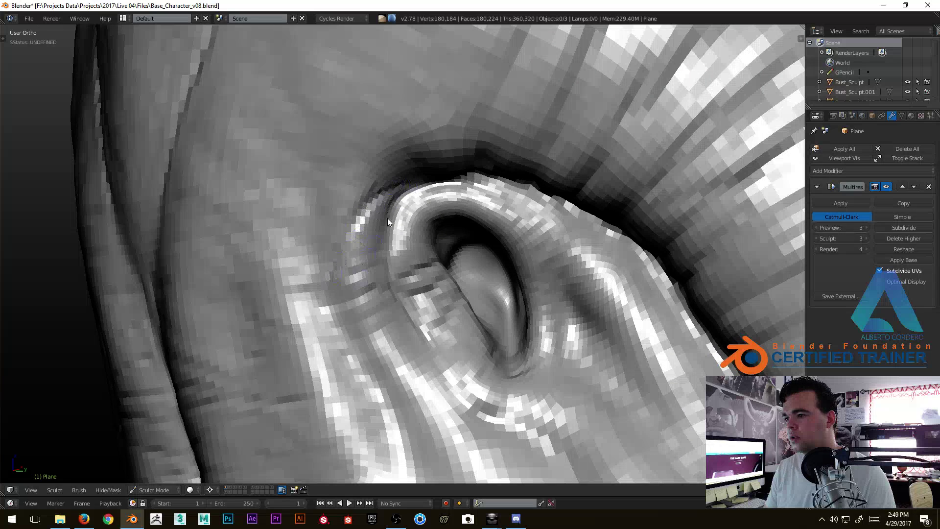
mouse_move(342, 260)
middle_down()
mouse_move(345, 276)
mouse_move(405, 219)
middle_up()
Raise the Multires modifier's sculpt level to 4 for finer detail on the head.
mouse_move(368, 254)
middle_down()
mouse_move(491, 207)
mouse_move(445, 237)
mouse_move(392, 188)
middle_up()
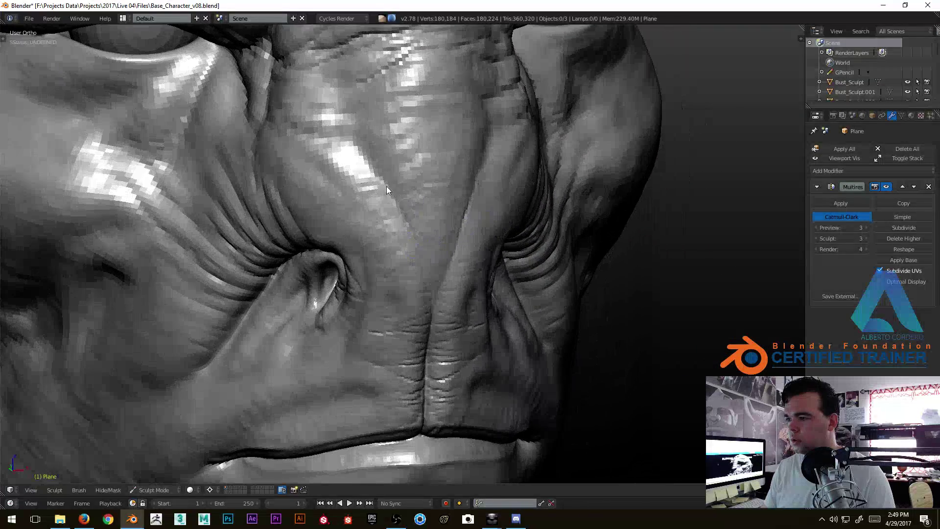
mouse_move(425, 261)
middle_down()
mouse_move(423, 193)
mouse_move(413, 226)
mouse_move(442, 150)
mouse_move(378, 262)
middle_up()
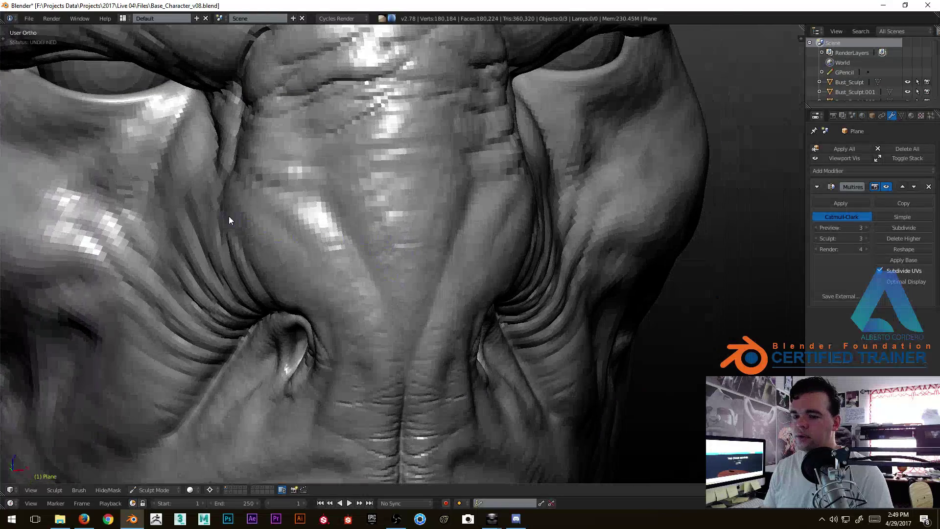
key(t)
scroll(39, 221, down, 5)
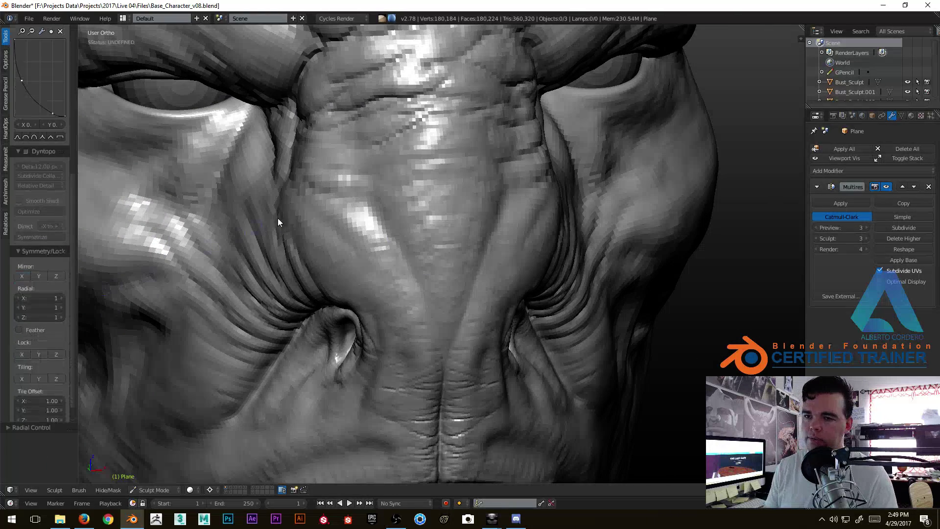
mouse_move(290, 220)
middle_down()
mouse_move(447, 208)
mouse_move(435, 183)
mouse_move(705, 230)
middle_up()
click(904, 228)
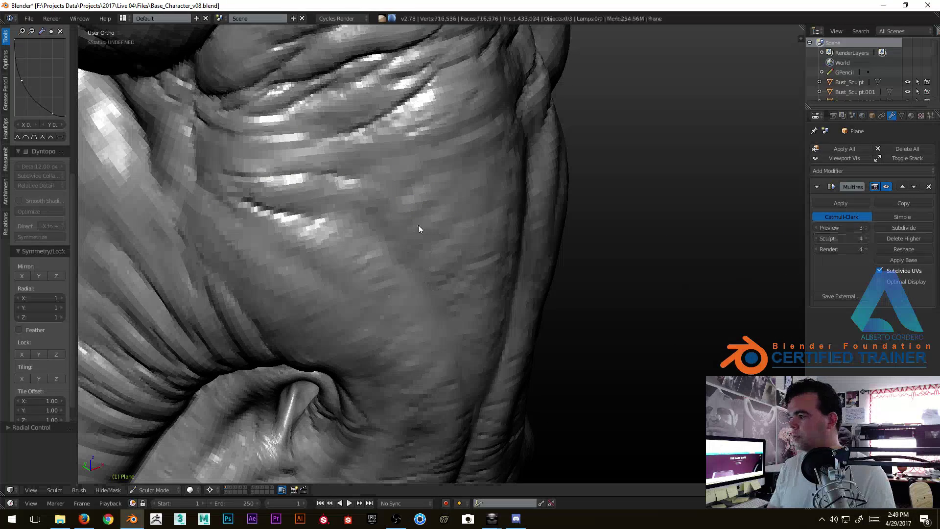
Carve two fine diagonal creases across the middle of the nose bridge.
mouse_move(396, 221)
middle_down()
mouse_move(413, 225)
mouse_move(389, 208)
mouse_move(400, 210)
mouse_move(407, 176)
mouse_move(413, 193)
middle_up()
scroll(426, 182, up, 3)
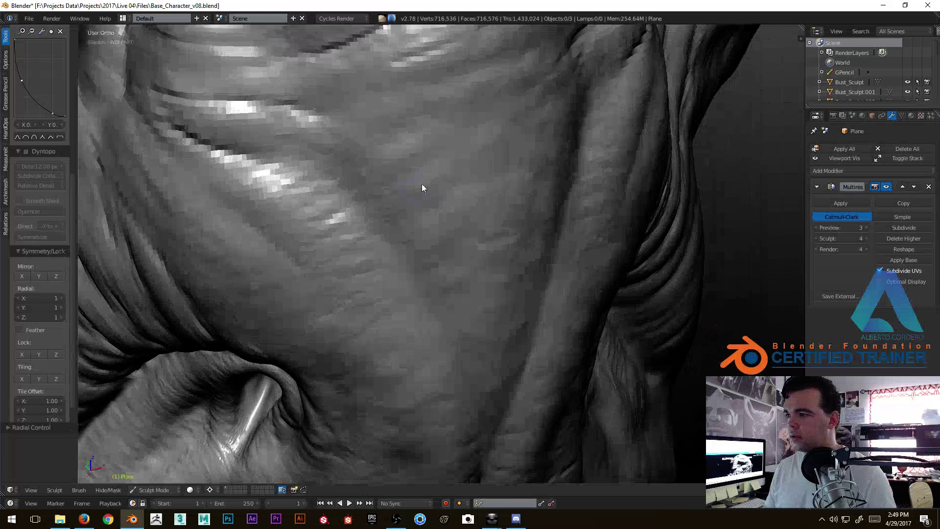
scroll(408, 195, up, 2)
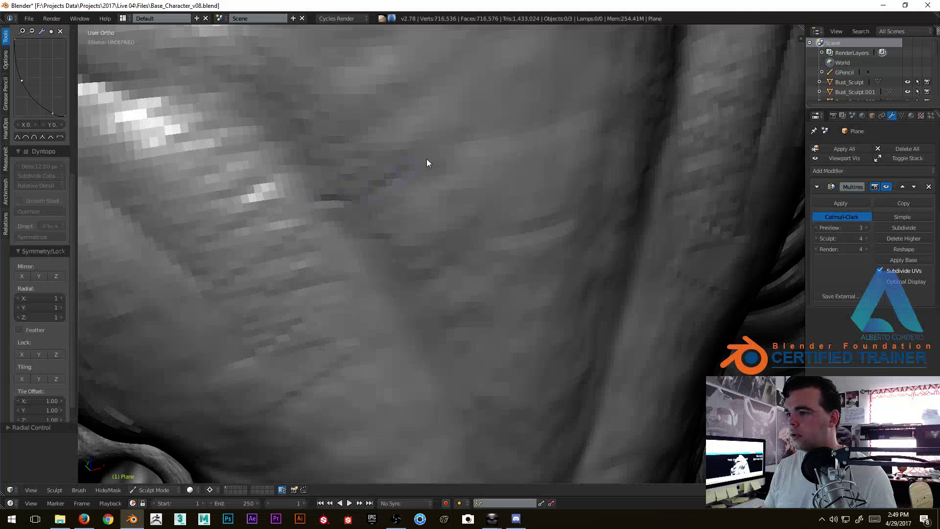
drag(417, 169, 538, 133)
drag(490, 166, 377, 238)
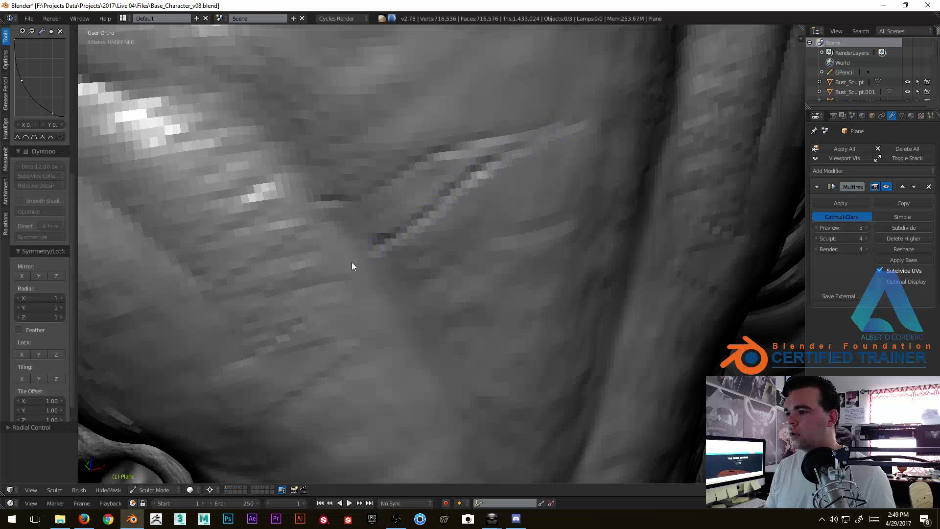
scroll(370, 210, down, 4)
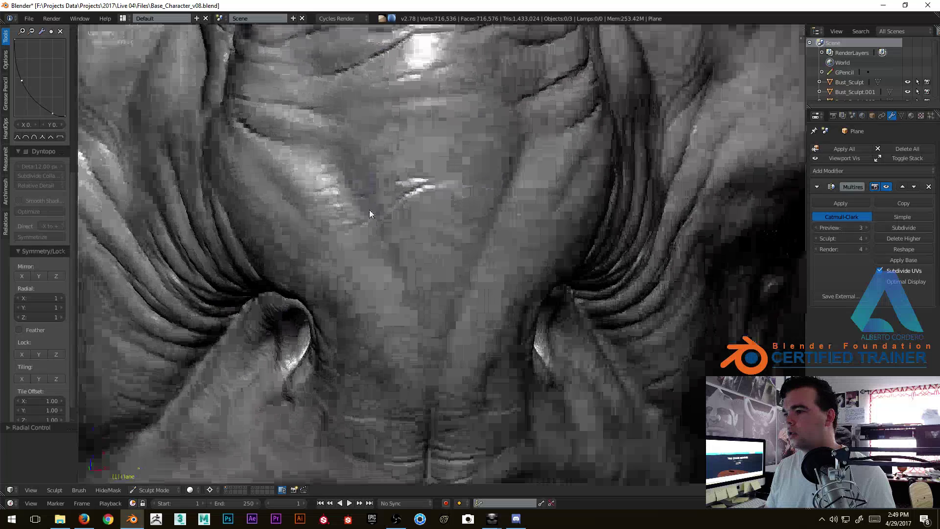
Add more diagonal creases above the first pair, linking them to the side fold of the nose bridge.
scroll(439, 169, up, 5)
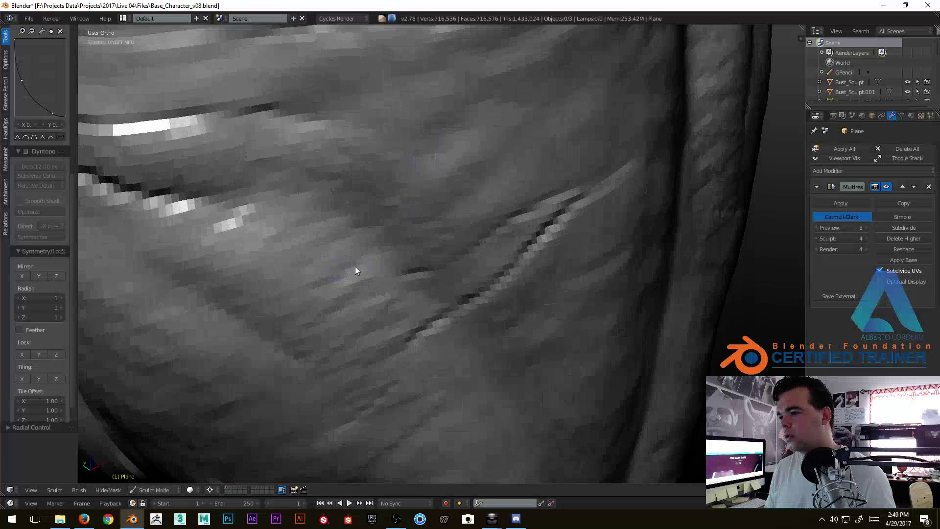
drag(382, 269, 429, 245)
middle_drag(493, 199, 373, 256)
mouse_move(259, 236)
mouse_down()
mouse_move(460, 227)
mouse_move(529, 151)
mouse_up()
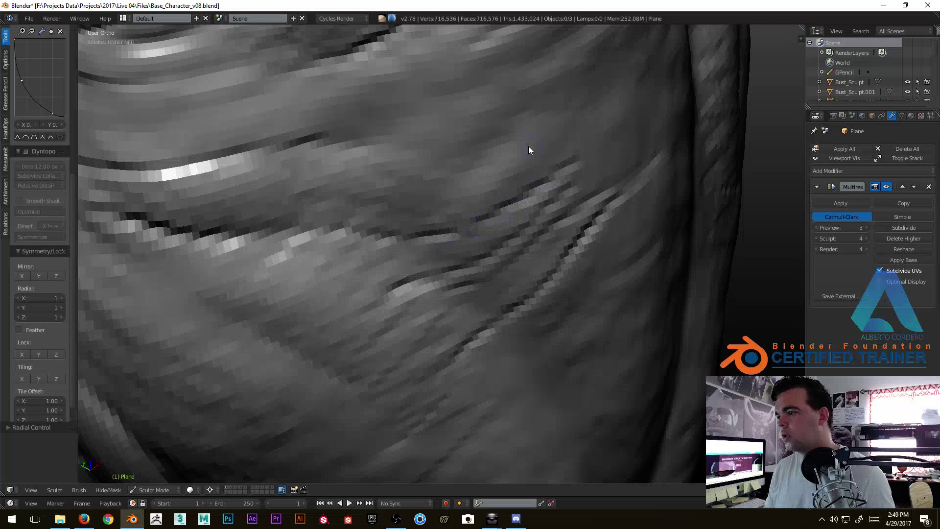
drag(420, 209, 346, 217)
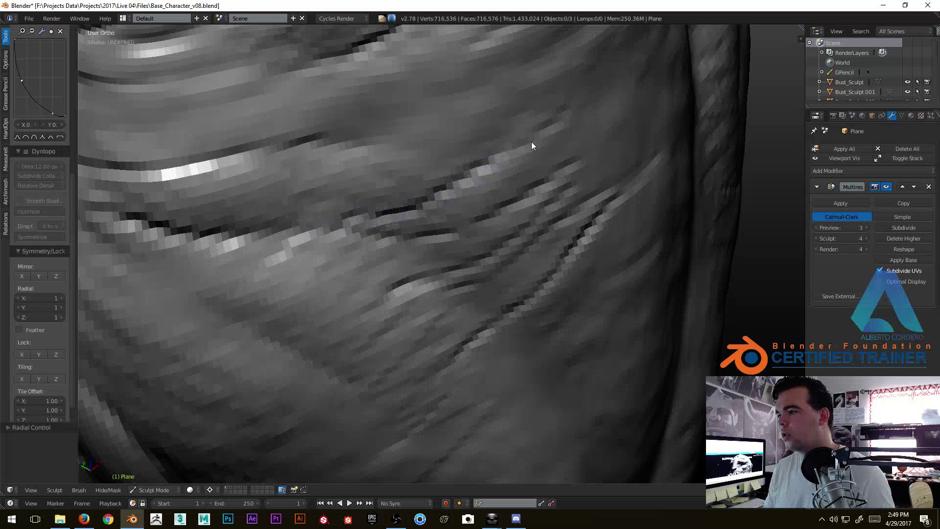
Extend the folds on the opposite side of the nose bridge inward with fine diagonal creases.
scroll(486, 301, down, 3)
middle_drag(486, 301, 396, 220)
scroll(394, 263, up, 3)
scroll(392, 263, up, 5)
scroll(437, 234, up, 2)
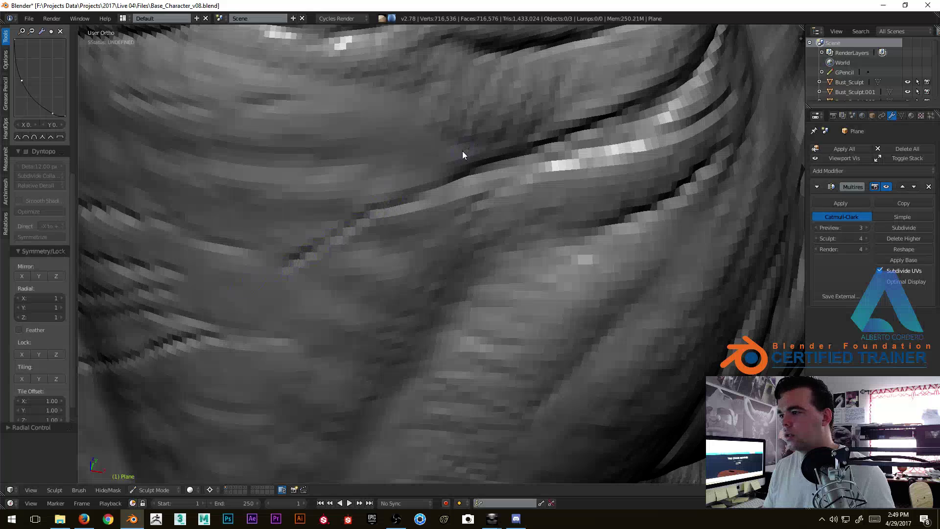
mouse_move(497, 136)
middle_down()
mouse_move(531, 138)
mouse_move(548, 193)
mouse_move(502, 189)
mouse_move(586, 175)
middle_up()
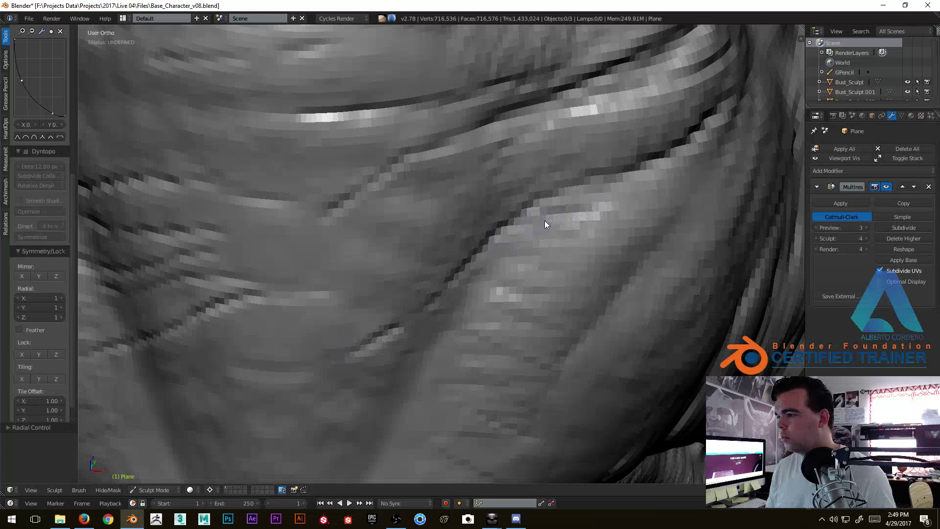
drag(522, 207, 425, 233)
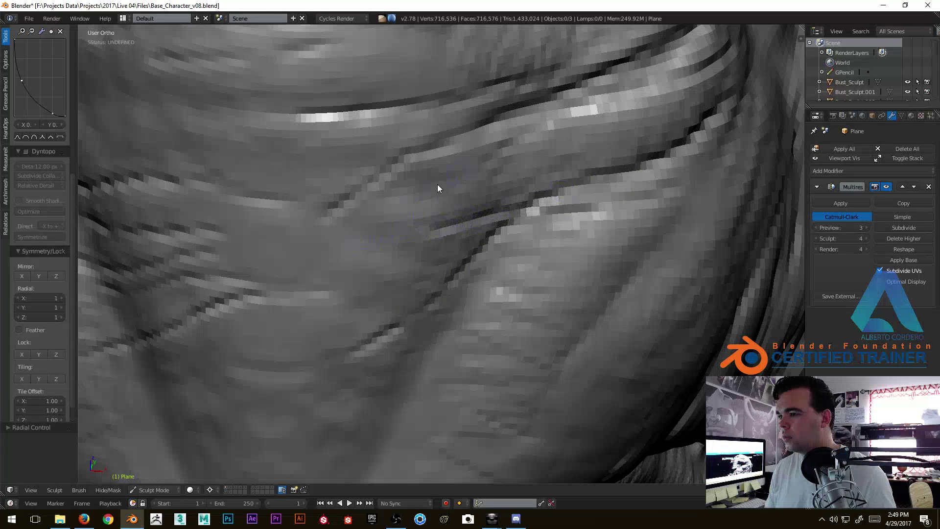
Carve slanted creases across the middle of the nose bridge, just below the existing ones.
scroll(380, 325, down, 8)
scroll(439, 207, up, 2)
scroll(451, 152, up, 6)
mouse_move(492, 170)
mouse_down()
mouse_move(307, 248)
mouse_move(232, 267)
mouse_up()
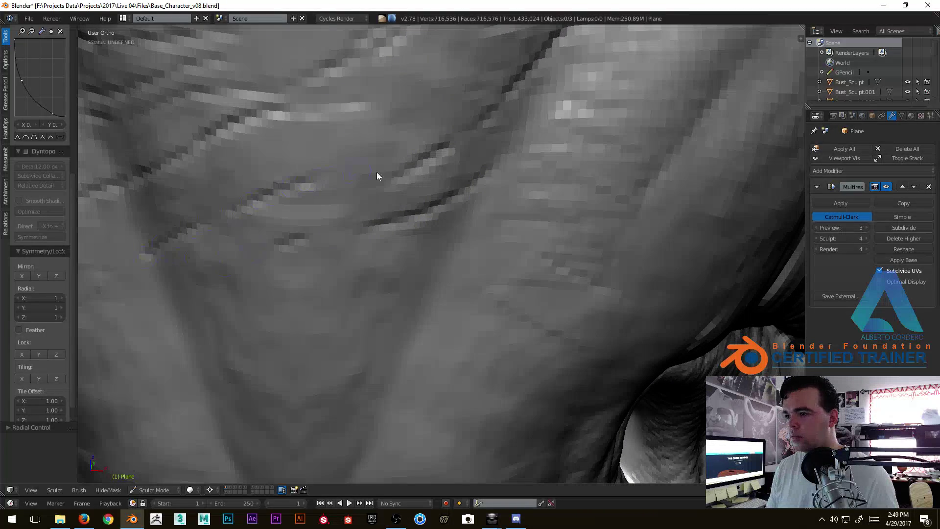
mouse_move(159, 328)
shift+middle_down()
mouse_move(252, 242)
mouse_move(292, 239)
shift+middle_up()
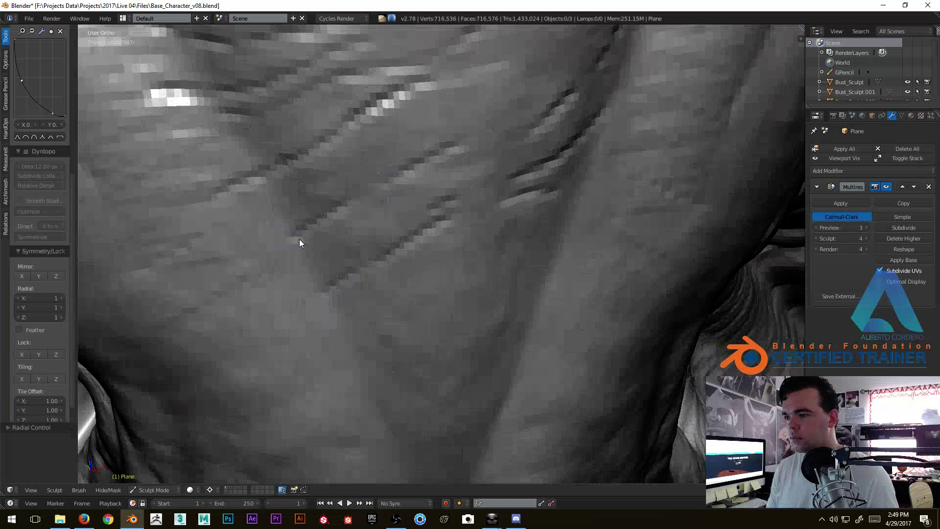
Sculpt a bundle of closely spaced diagonal wrinkles across the nose bridge, running one long crease down toward the nostril.
drag(319, 271, 450, 199)
drag(371, 260, 147, 410)
drag(360, 245, 509, 164)
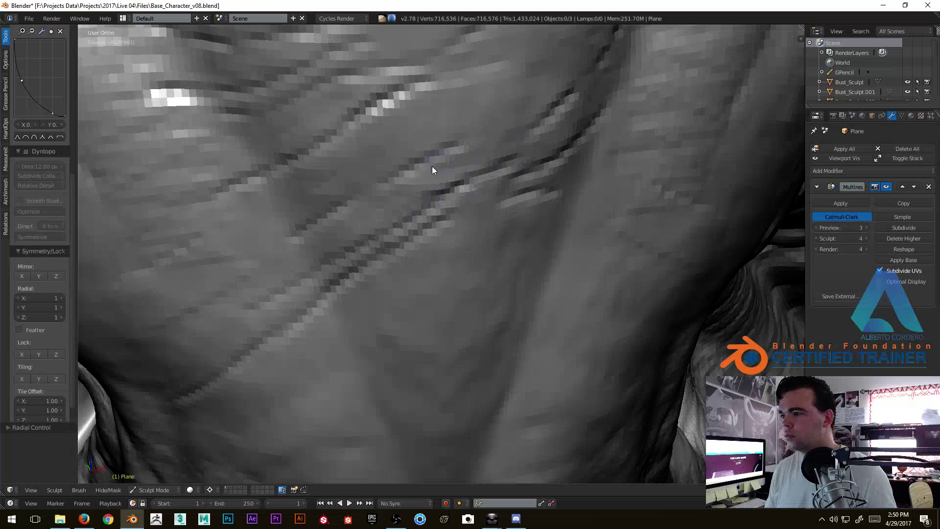
mouse_move(168, 290)
mouse_down()
mouse_move(292, 235)
mouse_move(95, 313)
mouse_up()
drag(321, 142, 437, 77)
Carve long creases across the lower nose bridge, between and just above the nostrils.
mouse_move(436, 77)
ctrl+middle_down()
mouse_move(425, 166)
mouse_move(397, 167)
mouse_move(421, 178)
ctrl+middle_up()
ctrl+middle_drag(421, 179, 425, 129)
mouse_move(480, 197)
mouse_down()
mouse_move(381, 199)
mouse_move(221, 245)
mouse_move(426, 192)
mouse_move(594, 126)
mouse_move(514, 226)
mouse_move(244, 315)
mouse_up()
mouse_move(243, 315)
middle_down()
mouse_move(280, 229)
mouse_move(264, 235)
middle_up()
mouse_move(441, 247)
mouse_down()
mouse_move(501, 243)
mouse_move(198, 305)
mouse_up()
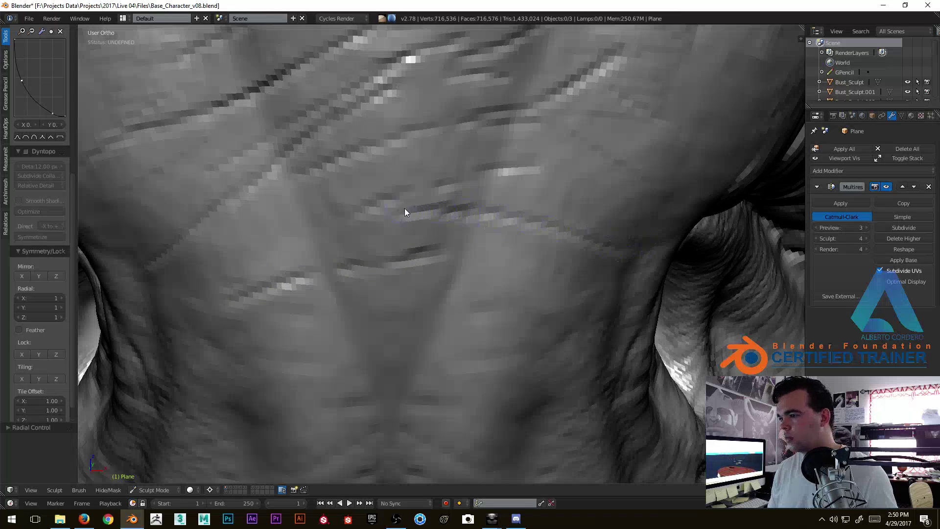
Refine the inner end of the upper side fold on the nose bridge, below the brow.
scroll(436, 238, down, 2)
scroll(434, 234, down, 5)
middle_drag(374, 326, 439, 199)
scroll(424, 182, up, 5)
scroll(424, 182, up, 4)
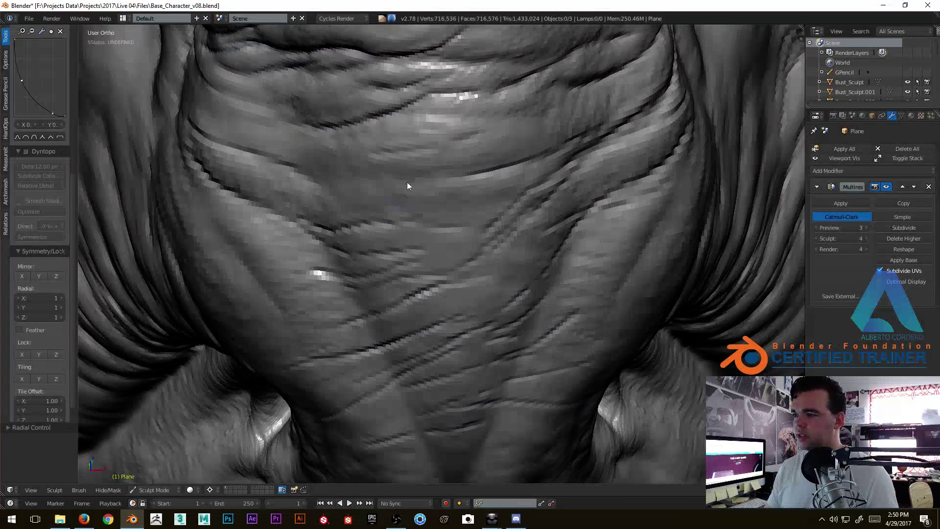
scroll(407, 181, up, 2)
middle_drag(399, 135, 474, 192)
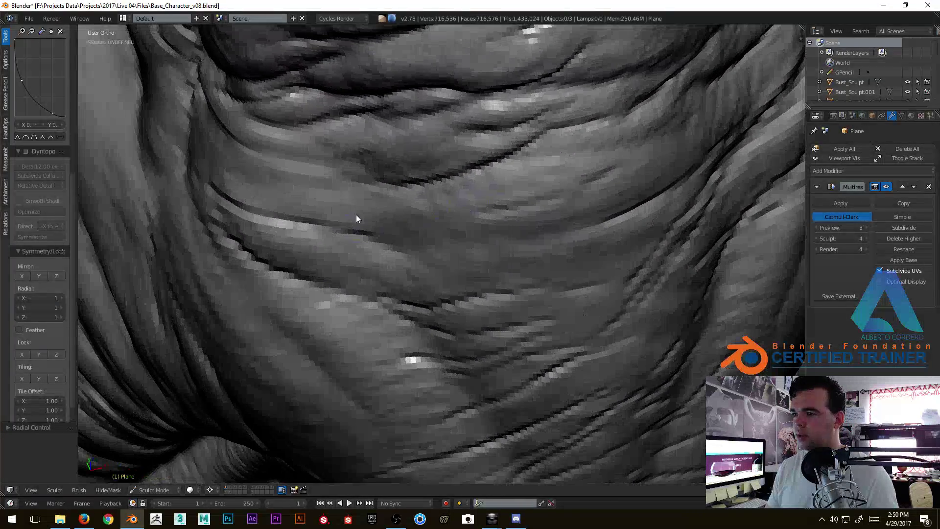
mouse_move(400, 219)
middle_down()
mouse_move(420, 215)
mouse_move(369, 201)
mouse_move(428, 235)
mouse_move(418, 195)
middle_up()
drag(367, 184, 298, 175)
mouse_move(378, 175)
middle_down()
mouse_move(402, 206)
mouse_move(486, 172)
middle_up()
middle_drag(551, 175, 527, 240)
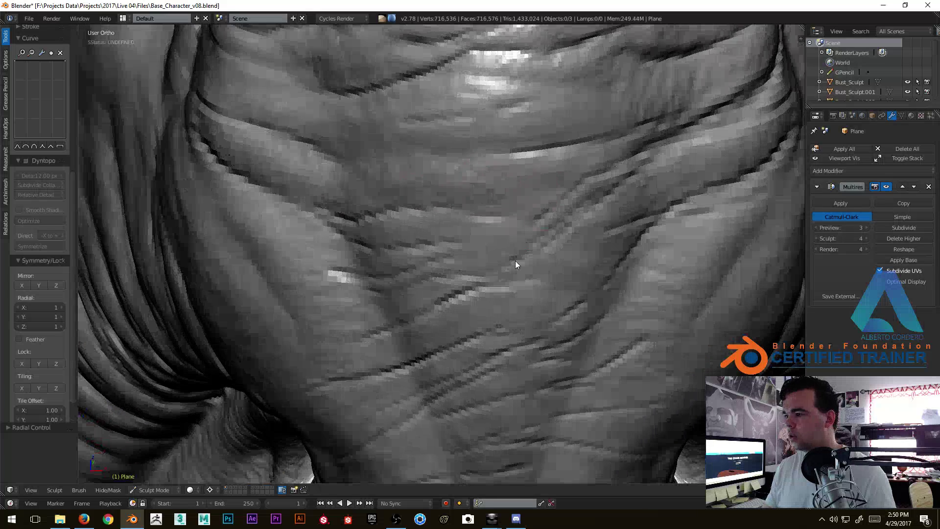
Build up the skin between the diagonal creases in the middle of the nose bridge with the Clay brush.
scroll(515, 241, up, 2)
mouse_move(389, 220)
ctrl+middle_down()
mouse_move(342, 230)
mouse_move(335, 246)
ctrl+middle_up()
middle_drag(40, 70, 38, 322)
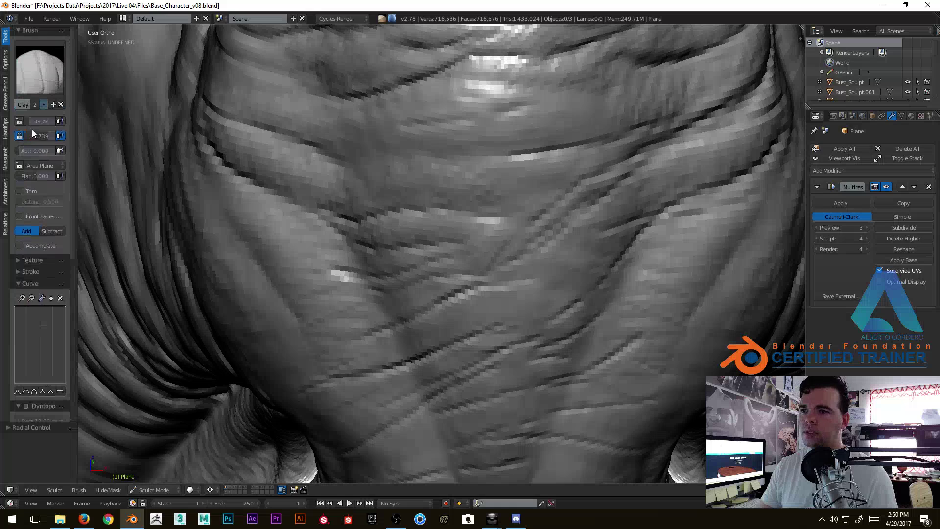
mouse_move(536, 251)
middle_down()
mouse_move(397, 254)
mouse_move(413, 225)
middle_up()
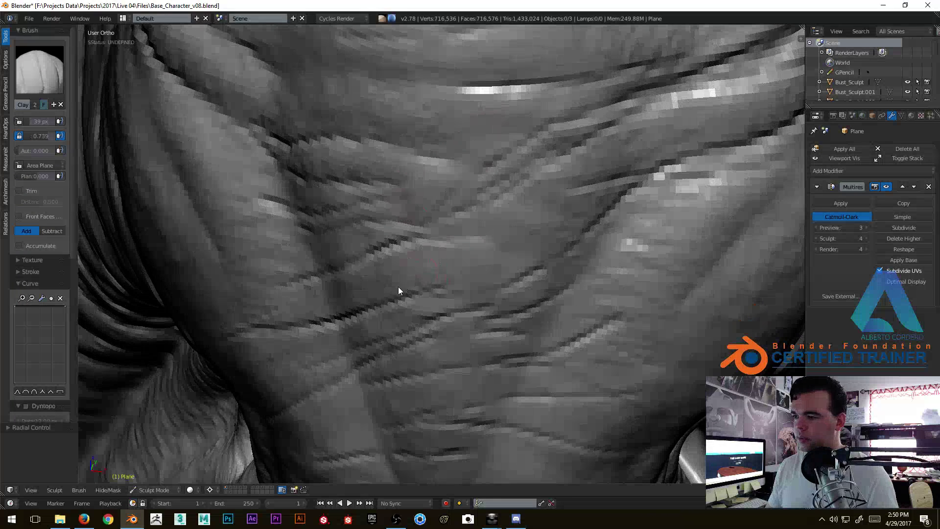
mouse_move(331, 300)
mouse_down()
mouse_move(404, 273)
mouse_move(512, 267)
mouse_up()
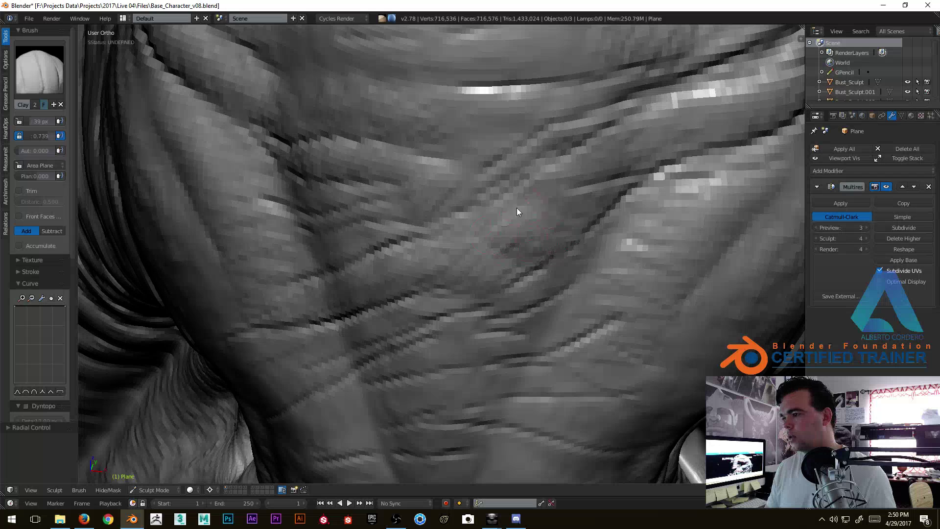
Build up the skin between the folds along the side of the nose bridge with the Clay brush.
mouse_move(560, 192)
middle_down()
mouse_move(446, 252)
mouse_move(428, 241)
middle_up()
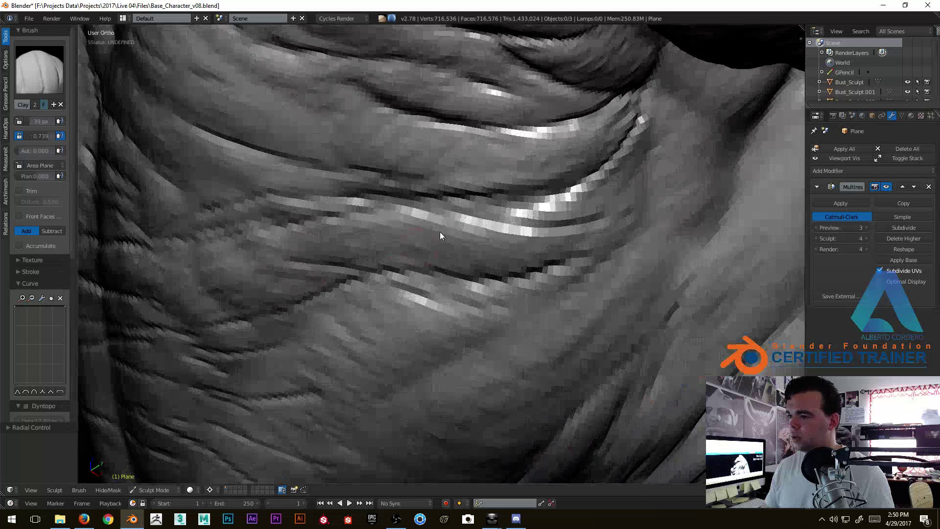
mouse_move(268, 248)
middle_down()
mouse_move(374, 222)
mouse_move(370, 189)
mouse_move(440, 122)
mouse_move(400, 171)
mouse_move(361, 154)
middle_up()
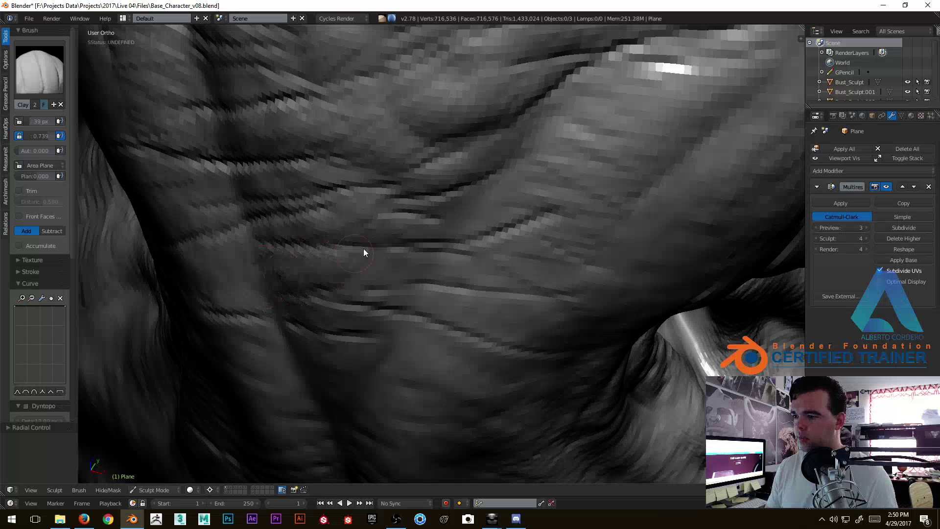
middle_drag(400, 273, 347, 270)
mouse_move(484, 279)
middle_down()
mouse_move(506, 271)
mouse_move(494, 281)
middle_up()
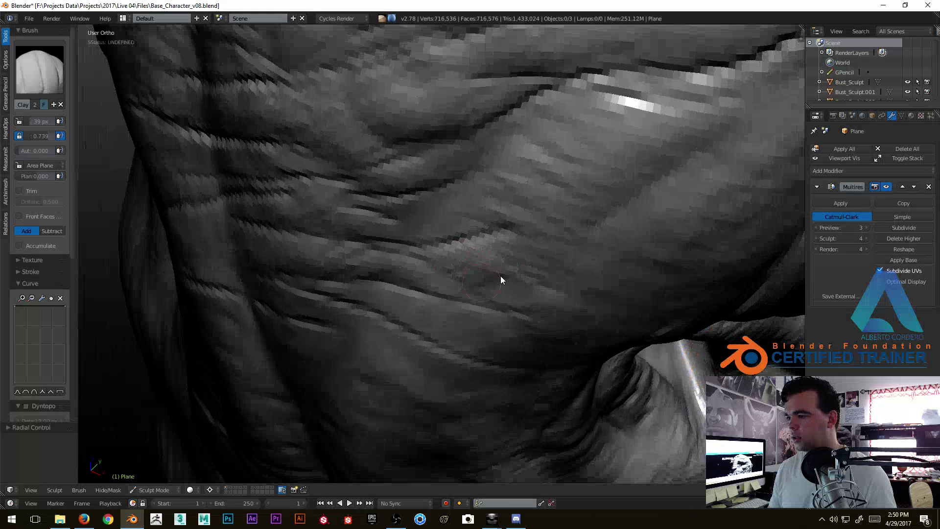
middle_drag(532, 308, 517, 246)
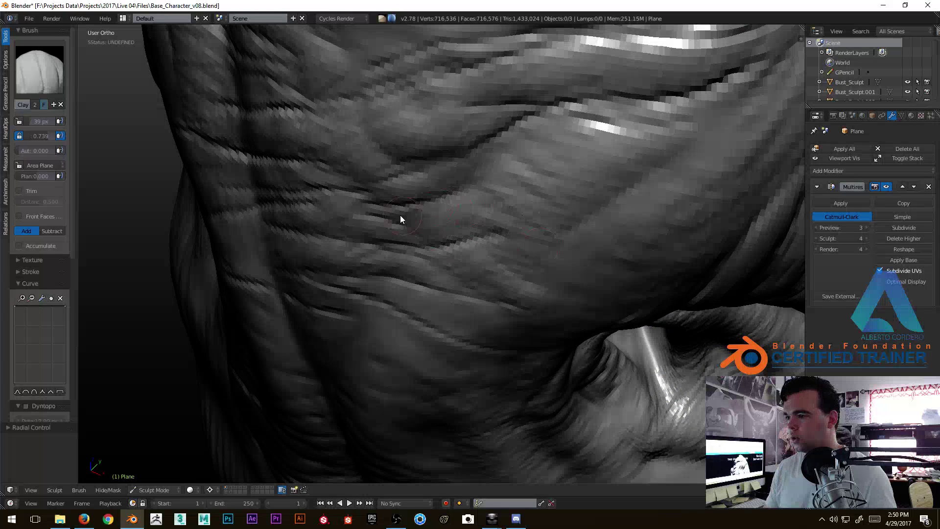
middle_drag(400, 215, 403, 199)
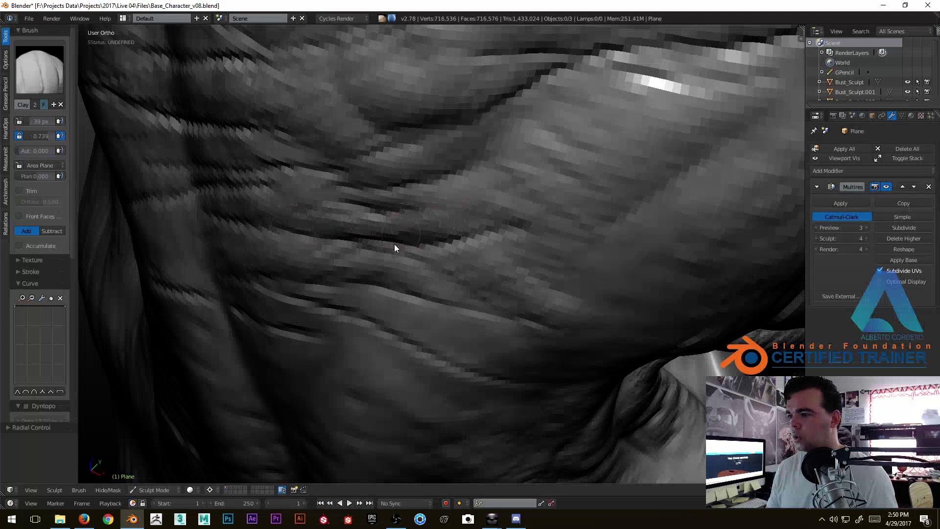
Add volume to the ridges between the diagonal wrinkles above the inner side of the nostril.
mouse_move(563, 307)
middle_down()
mouse_move(522, 273)
mouse_move(443, 266)
mouse_move(488, 202)
mouse_move(473, 198)
middle_up()
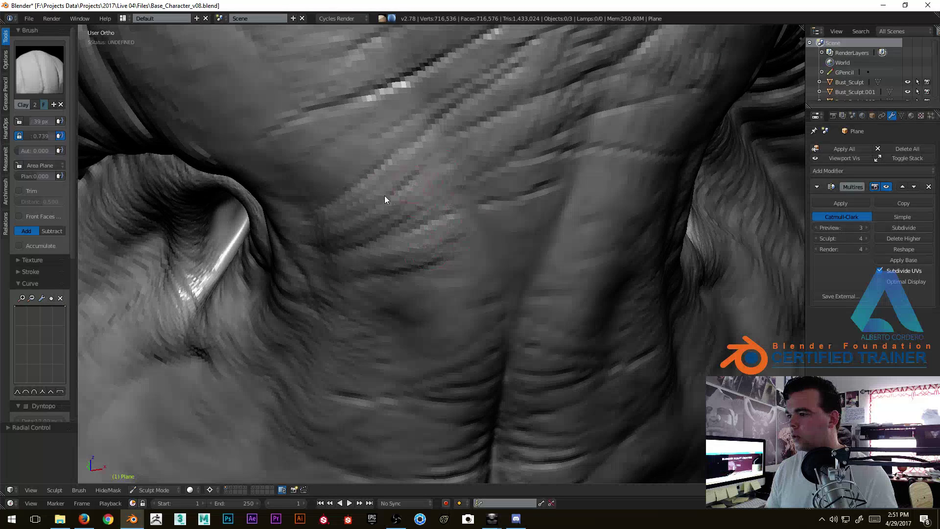
middle_drag(365, 142, 356, 229)
scroll(356, 228, up, 2)
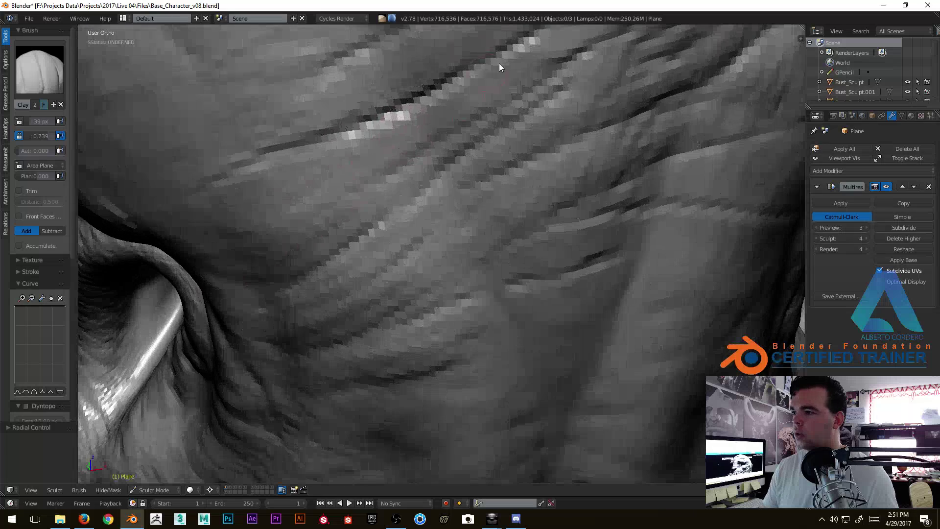
mouse_move(310, 159)
middle_down()
mouse_move(253, 213)
mouse_move(242, 249)
middle_up()
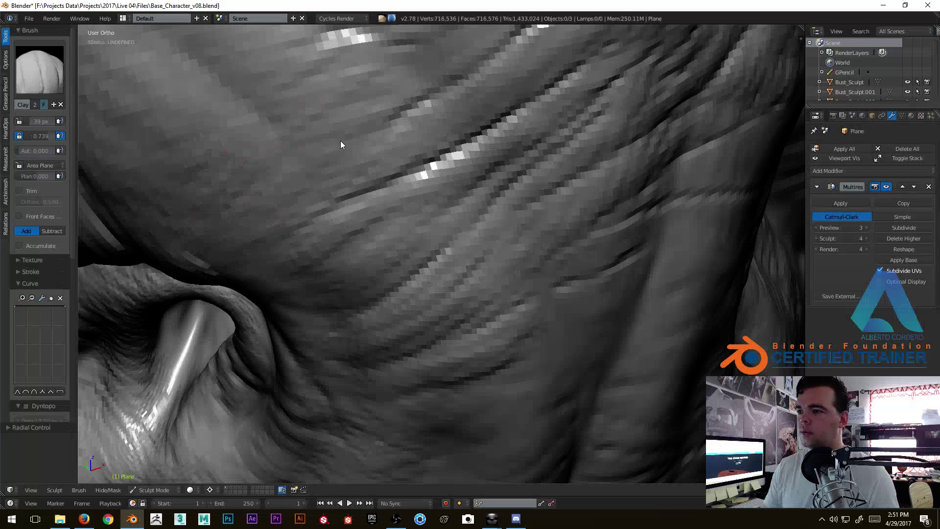
Build up the skin around the long crease above the opposite nostril with the Clay brush.
scroll(488, 202, down, 3)
middle_drag(488, 202, 492, 156)
scroll(490, 116, up, 3)
mouse_move(489, 116)
middle_down()
mouse_move(461, 130)
mouse_move(516, 235)
mouse_move(484, 263)
middle_up()
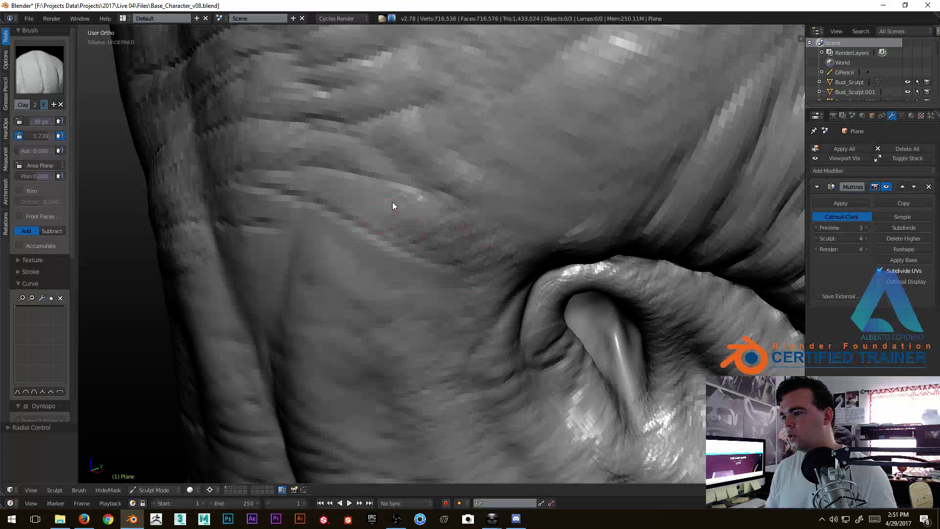
Build up fine Clay Strips wrinkles on the side of the nose above the character's left nostril.
drag(368, 185, 443, 216)
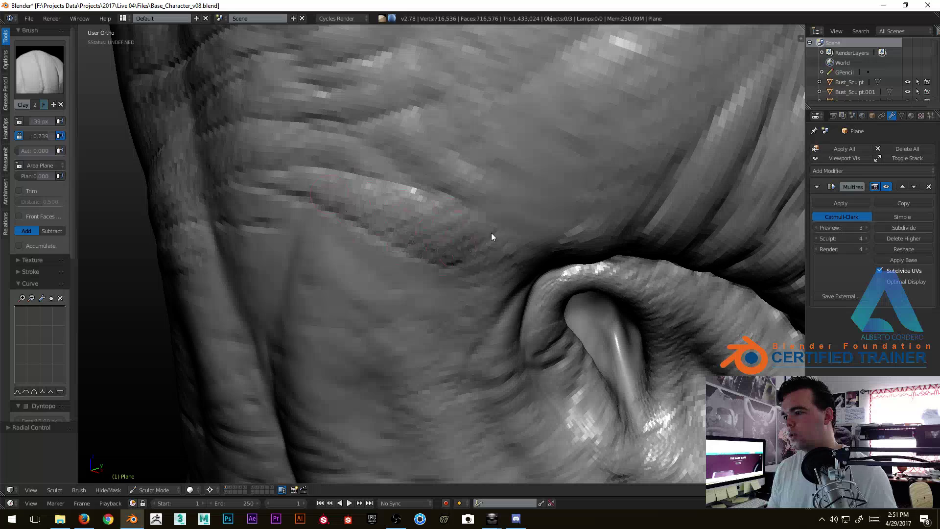
middle_drag(495, 236, 469, 211)
scroll(469, 211, up, 2)
mouse_move(547, 199)
middle_down()
mouse_move(580, 180)
mouse_move(522, 149)
middle_up()
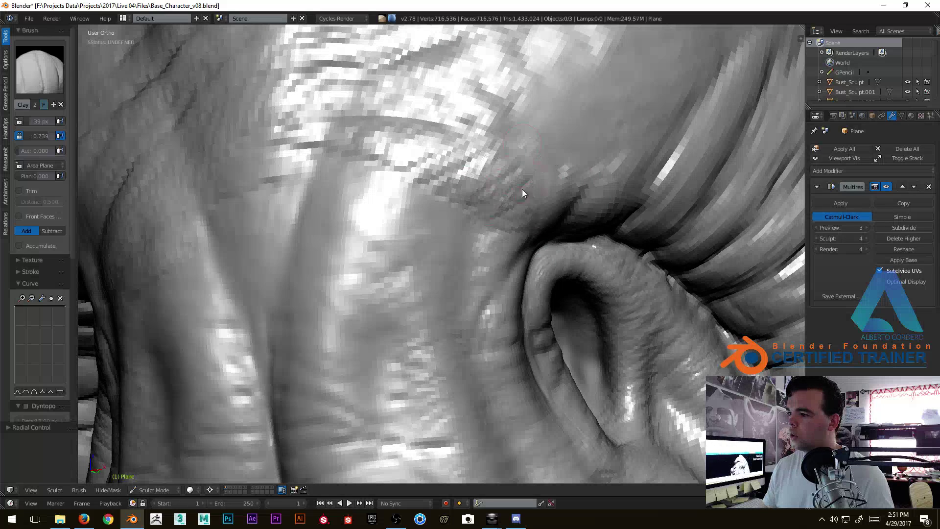
mouse_move(508, 250)
middle_down()
mouse_move(436, 281)
mouse_move(372, 278)
middle_up()
Extend the clay folds above the left nostril so they sweep from the nose front into the nostril crease.
mouse_move(445, 293)
mouse_down()
mouse_move(345, 250)
mouse_move(422, 249)
mouse_move(310, 218)
mouse_move(370, 237)
mouse_up()
middle_drag(356, 198, 442, 261)
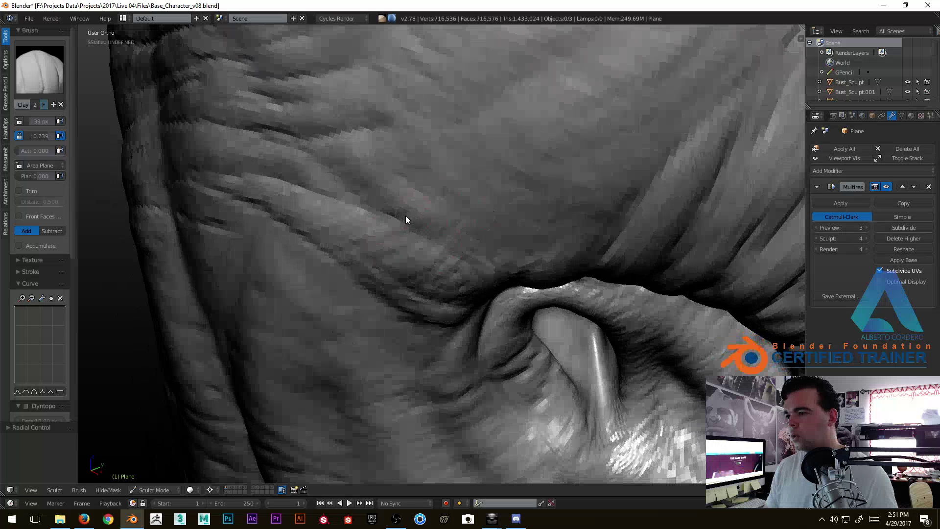
middle_drag(313, 179, 378, 194)
mouse_move(315, 254)
mouse_down()
mouse_move(430, 217)
mouse_move(522, 239)
mouse_up()
mouse_move(324, 197)
mouse_down()
mouse_move(506, 134)
mouse_move(563, 160)
mouse_up()
Sculpt horizontal clay wrinkles across the middle of the nose tip between the two nostrils.
mouse_move(534, 196)
ctrl+middle_down()
mouse_move(460, 283)
mouse_move(460, 221)
mouse_move(354, 254)
ctrl+middle_up()
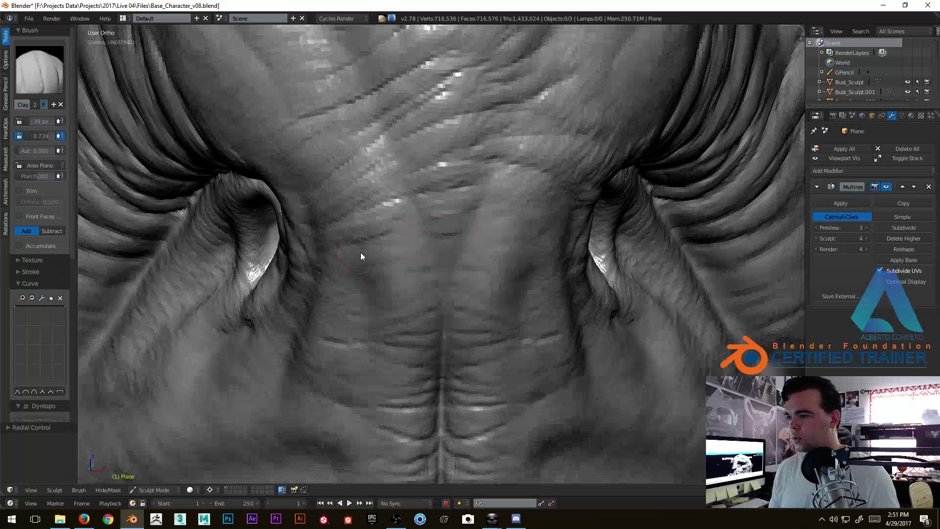
mouse_move(409, 263)
mouse_down()
mouse_move(443, 228)
mouse_move(478, 231)
mouse_up()
mouse_move(402, 255)
mouse_down()
mouse_move(515, 280)
mouse_move(425, 297)
mouse_up()
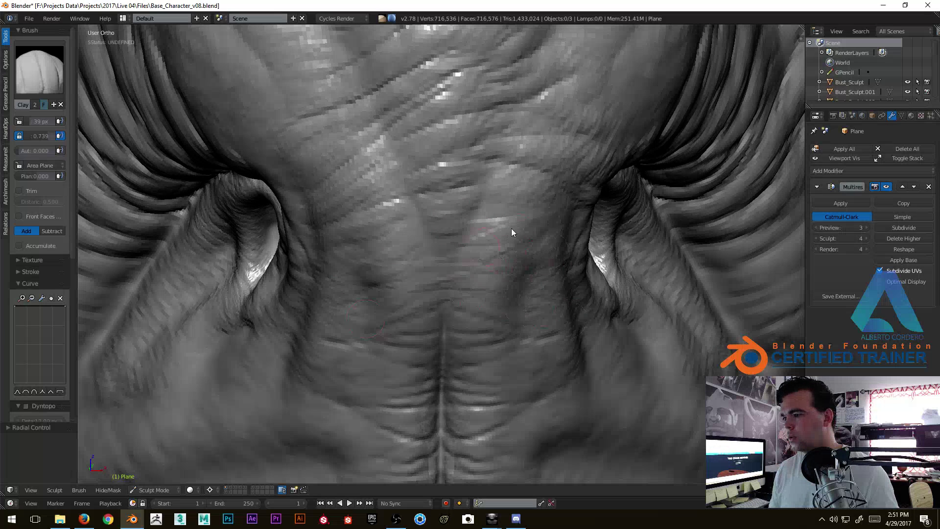
mouse_move(473, 235)
mouse_down()
mouse_move(325, 268)
mouse_move(412, 210)
mouse_move(454, 204)
mouse_up()
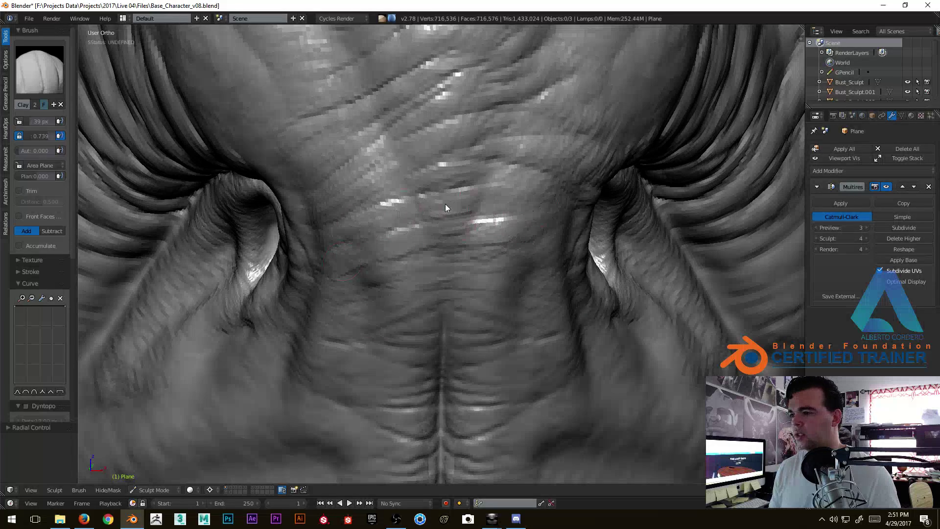
Add more clay wrinkles over the lower nose, working up from the centre toward the character's left side.
middle_drag(454, 204, 488, 219)
scroll(455, 240, up, 2)
scroll(375, 223, up, 1)
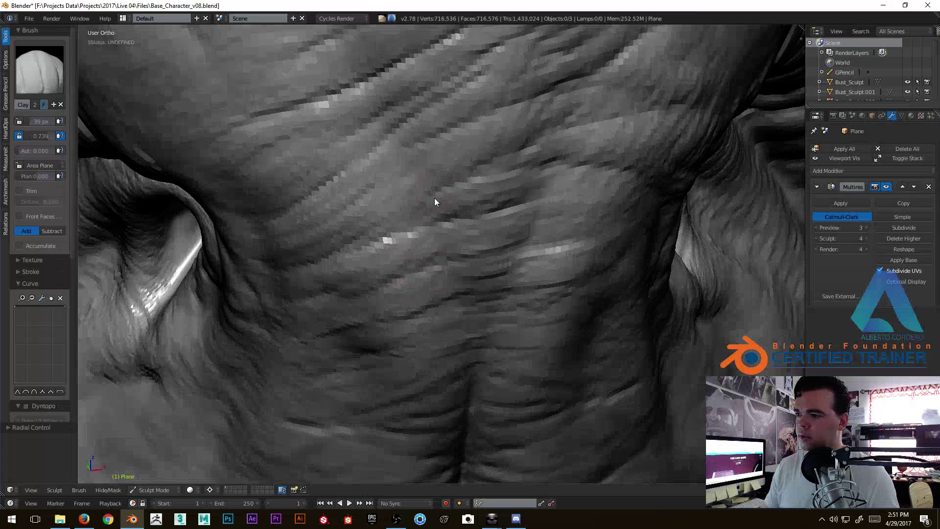
middle_drag(567, 192, 490, 244)
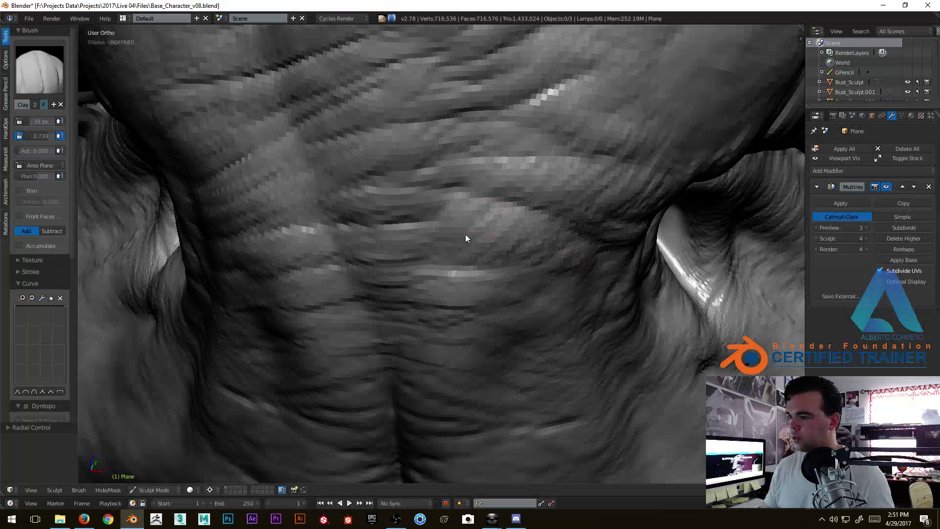
scroll(471, 235, up, 1)
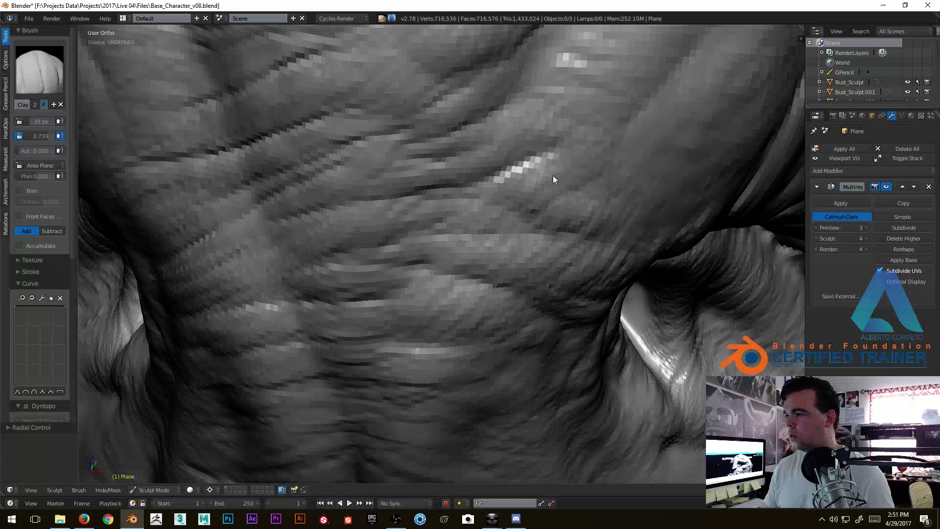
scroll(550, 212, down, 2)
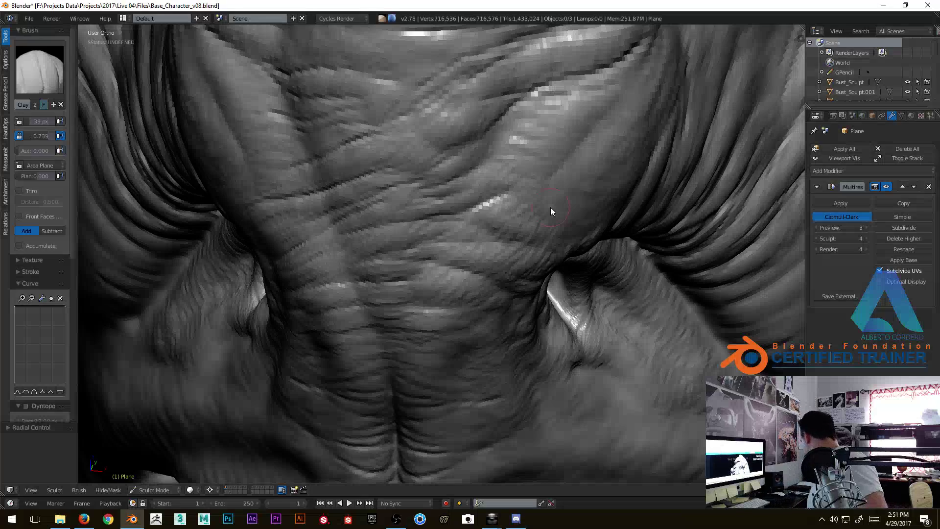
Build up clay wrinkles on the side of the nose above the character's right nostril.
middle_drag(294, 233, 372, 219)
scroll(393, 202, up, 2)
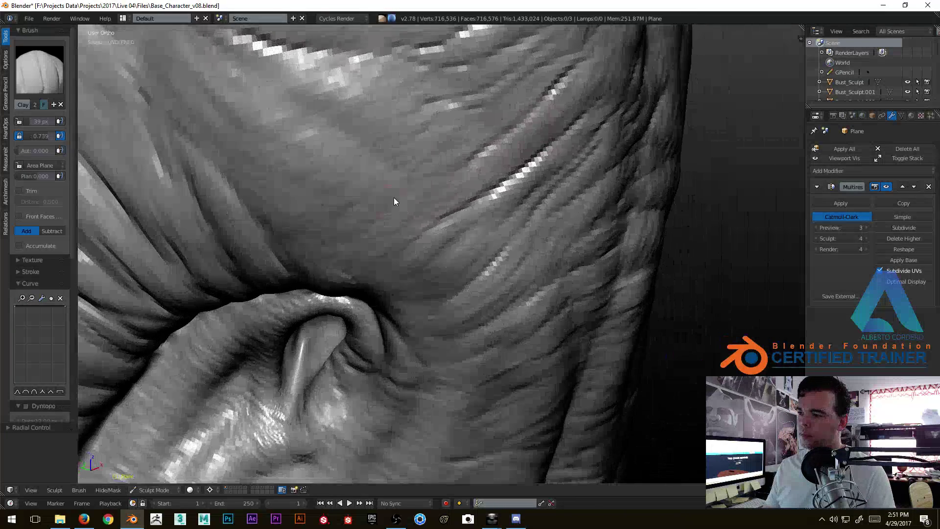
mouse_move(387, 107)
middle_down()
mouse_move(411, 180)
mouse_move(395, 218)
mouse_move(425, 212)
middle_up()
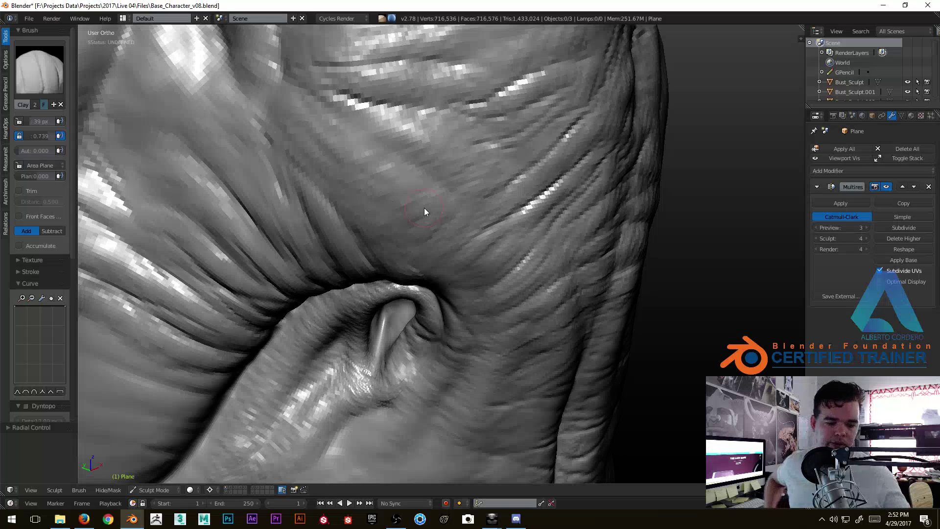
mouse_move(424, 207)
middle_down()
mouse_move(442, 190)
mouse_move(404, 243)
mouse_move(426, 240)
mouse_move(434, 210)
middle_up()
drag(393, 194, 413, 181)
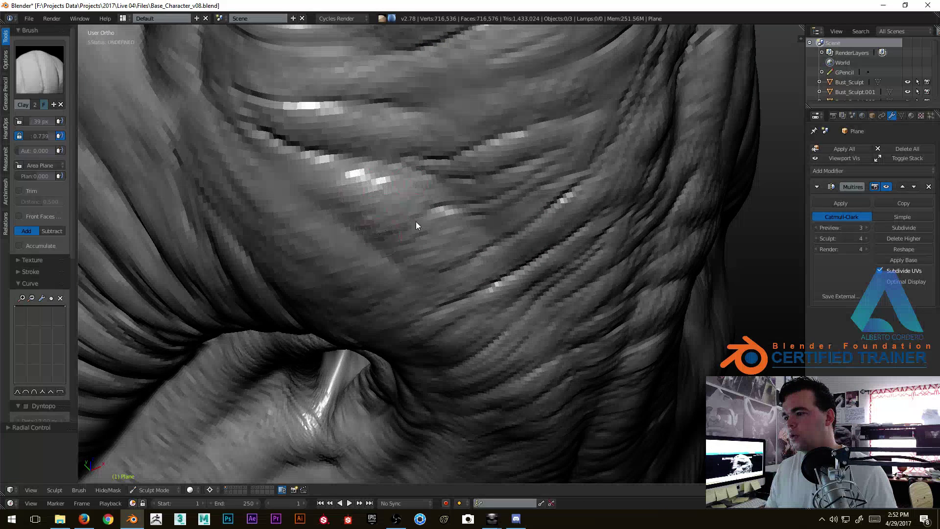
Strengthen the long clay folds running along the right side of the nose.
mouse_move(466, 241)
middle_down()
mouse_move(491, 214)
mouse_move(413, 239)
mouse_move(479, 247)
mouse_move(524, 296)
mouse_move(467, 328)
middle_up()
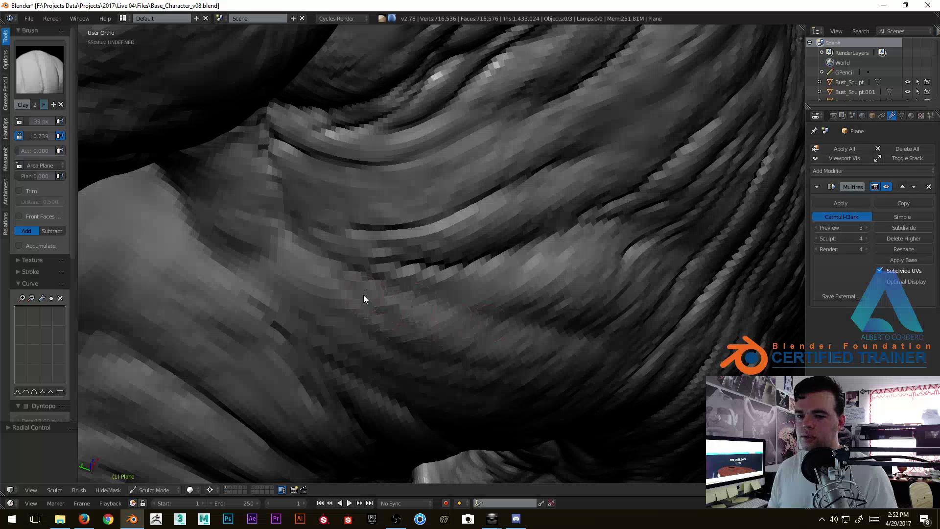
middle_drag(364, 296, 405, 266)
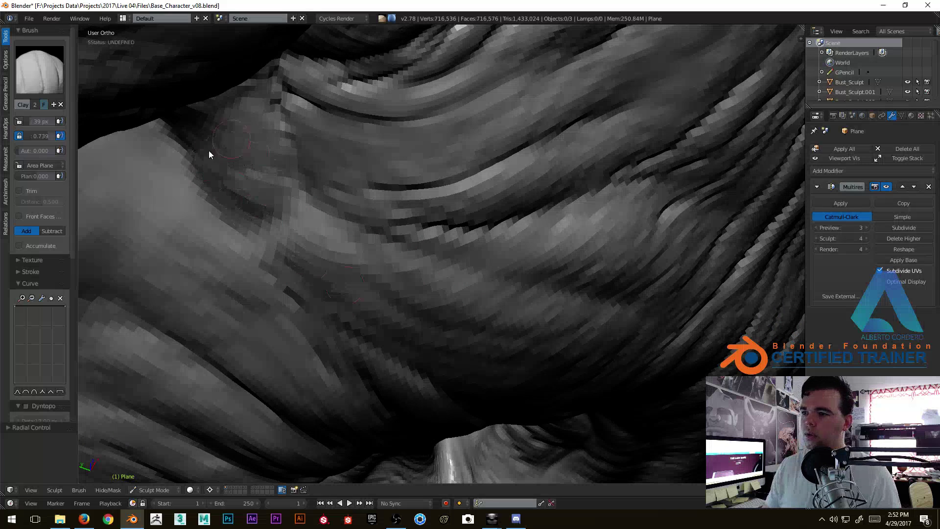
Carve a crease into the skin fold near the inner corner of the right eye with the Crease brush.
scroll(300, 211, down, 5)
scroll(369, 198, up, 2)
scroll(368, 198, up, 6)
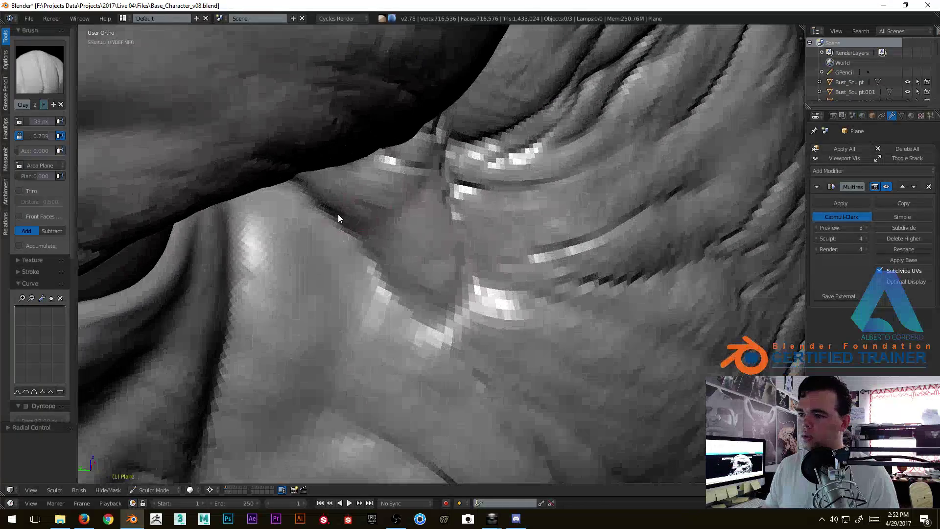
key(shift+c)
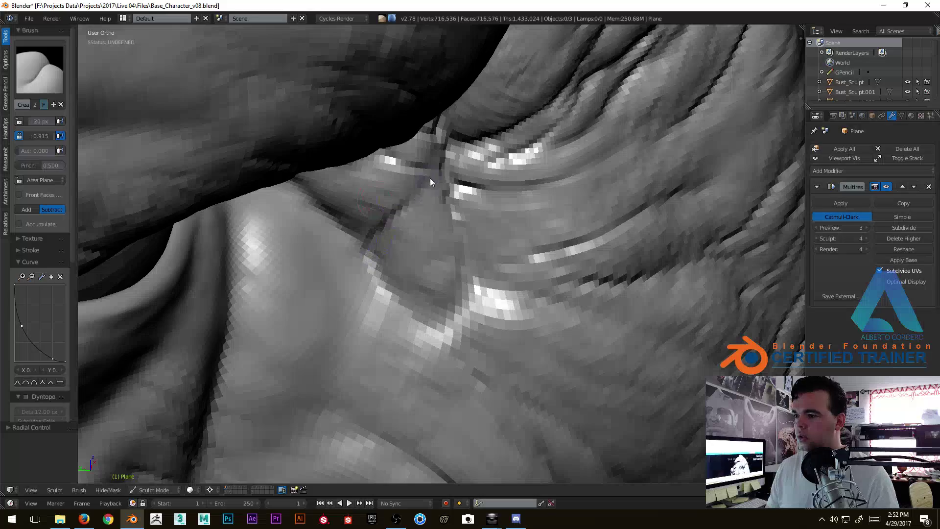
Examine the wrinkle detail on the nose, brow and cheeks against the whole face.
middle_drag(430, 175, 554, 240)
scroll(554, 240, down, 5)
mouse_move(492, 254)
middle_down()
mouse_move(458, 193)
mouse_move(546, 195)
mouse_move(521, 191)
middle_up()
scroll(478, 179, up, 3)
scroll(478, 179, down, 4)
scroll(483, 198, up, 4)
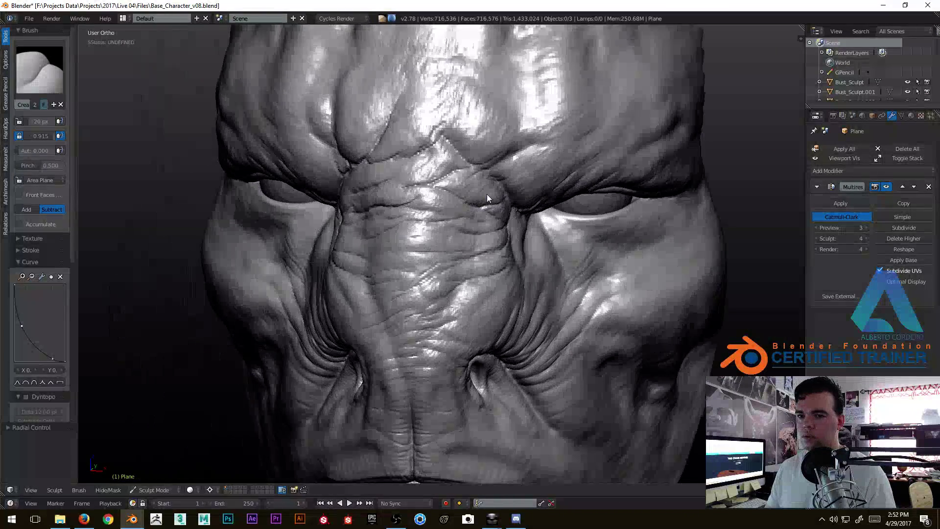
scroll(464, 212, down, 3)
mouse_move(466, 238)
middle_down()
mouse_move(448, 216)
mouse_move(433, 237)
mouse_move(421, 232)
mouse_move(436, 212)
middle_up()
Carve creases with the Crease brush from the top of the right nostril up across the nose.
scroll(456, 163, up, 5)
scroll(455, 162, down, 3)
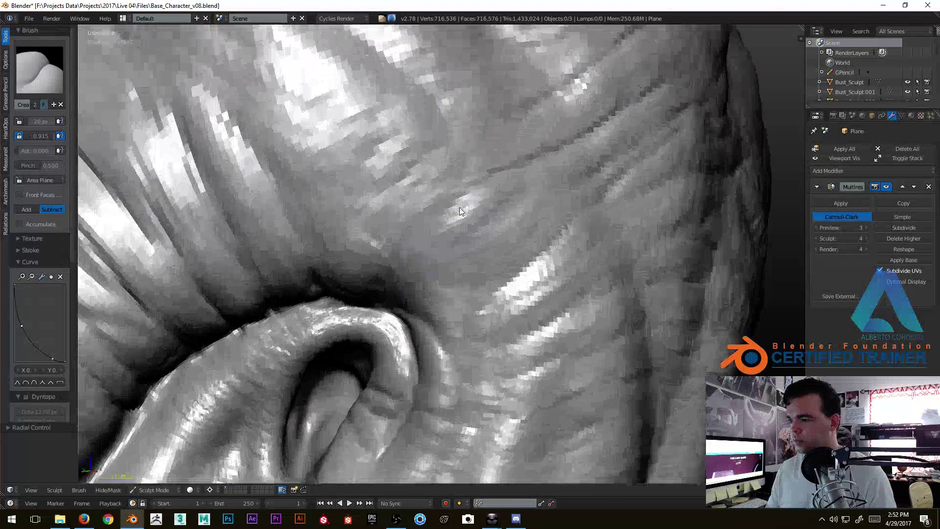
scroll(436, 213, up, 5)
drag(360, 286, 497, 104)
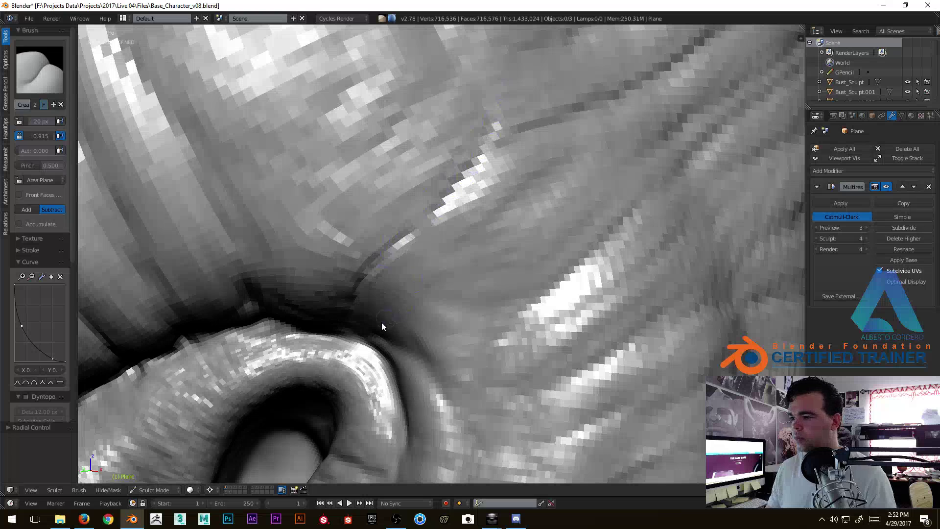
middle_drag(431, 261, 430, 278)
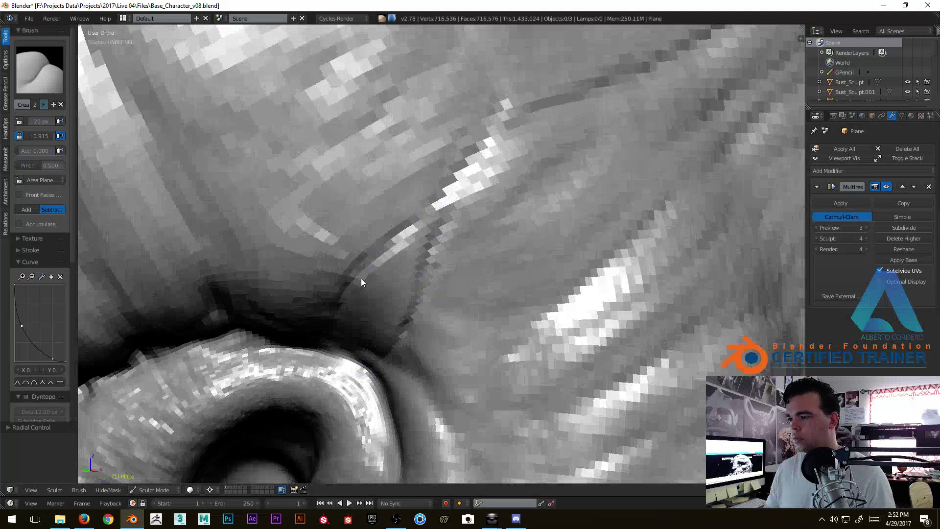
Deepen the crease above the right nostril and carve several diagonal creases beside it toward the nose centre.
drag(360, 278, 518, 52)
drag(438, 242, 540, 167)
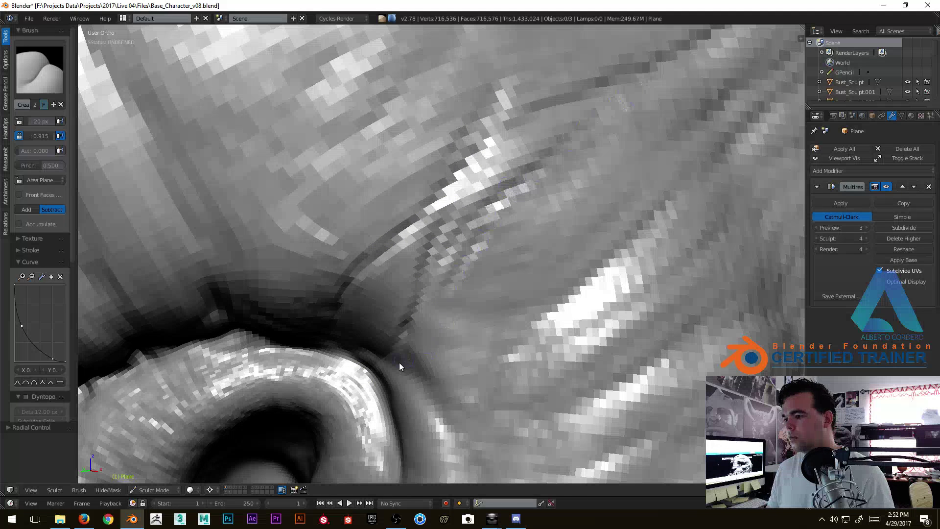
drag(402, 361, 565, 283)
drag(512, 319, 609, 226)
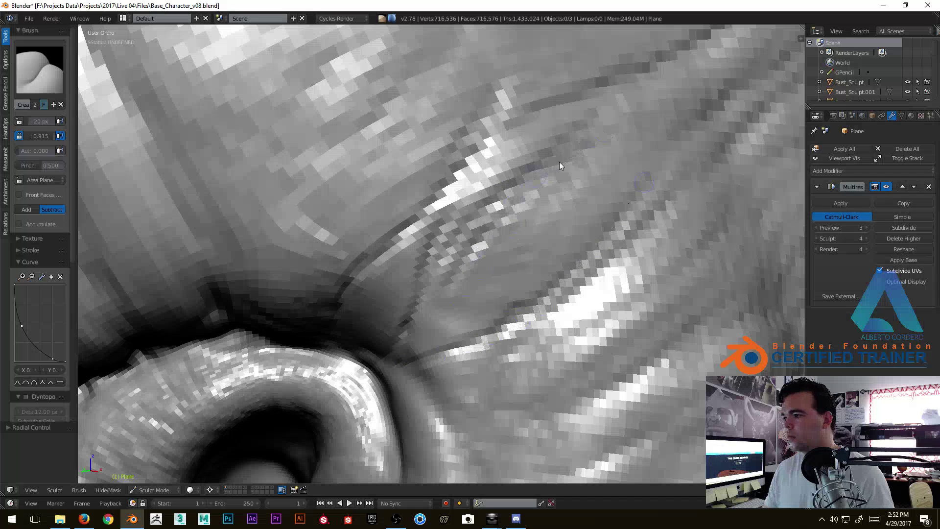
Carve creases along the inner side of the right nostril rim.
mouse_move(478, 341)
middle_down()
mouse_move(325, 200)
mouse_move(324, 232)
mouse_move(380, 175)
middle_up()
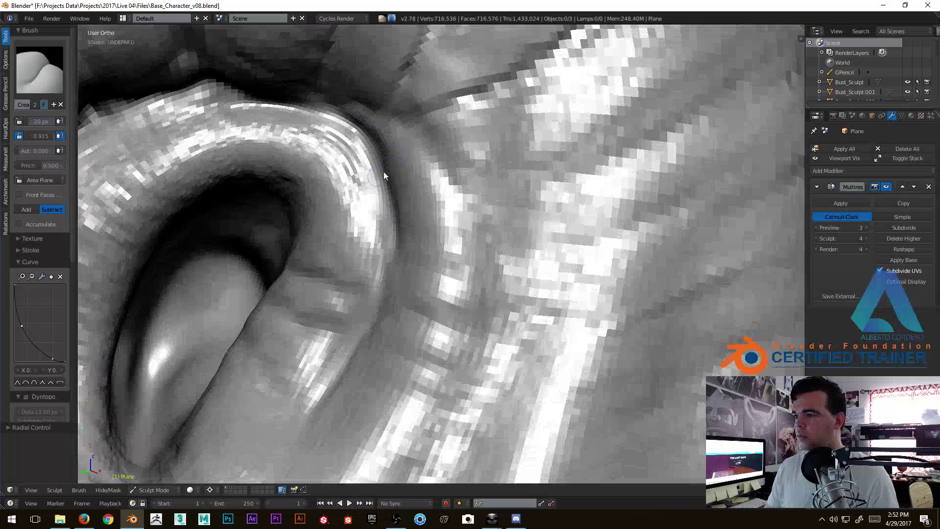
mouse_move(485, 169)
mouse_down()
mouse_move(613, 122)
mouse_move(434, 201)
mouse_up()
mouse_move(434, 202)
middle_down()
mouse_move(431, 251)
mouse_move(345, 221)
mouse_move(434, 180)
middle_up()
Fill out the skin between the new creases above the right nostril with the Clay brush.
key(c)
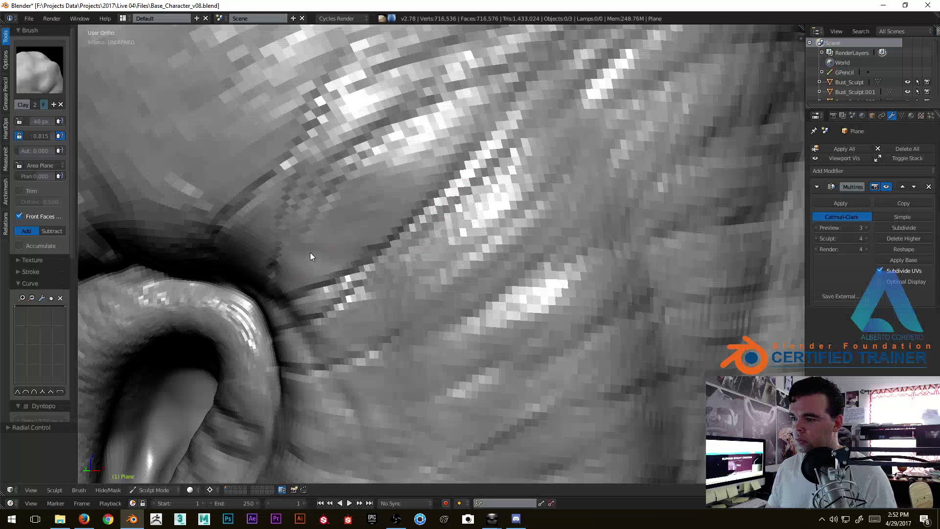
middle_drag(313, 256, 338, 264)
mouse_move(398, 197)
middle_down()
mouse_move(384, 248)
mouse_move(433, 222)
mouse_move(425, 291)
mouse_move(431, 232)
mouse_move(372, 264)
middle_up()
scroll(387, 255, up, 2)
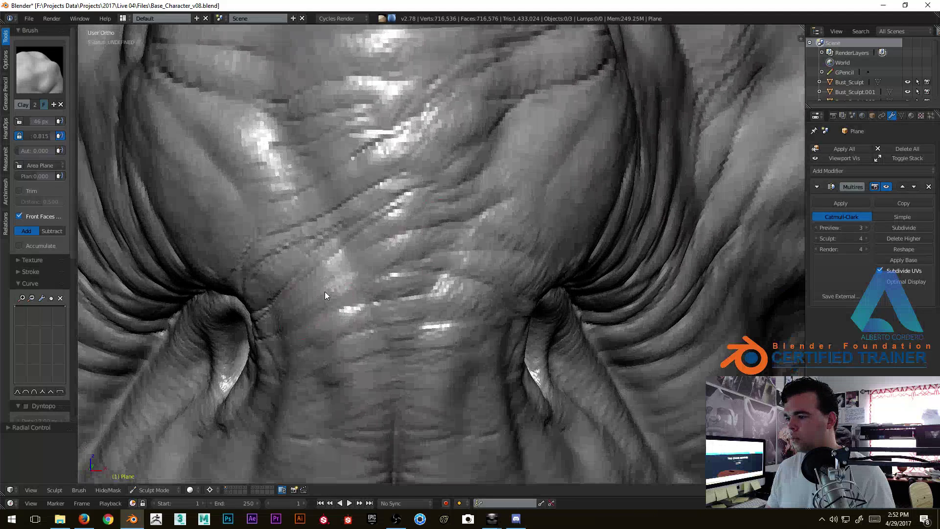
middle_drag(467, 297, 481, 204)
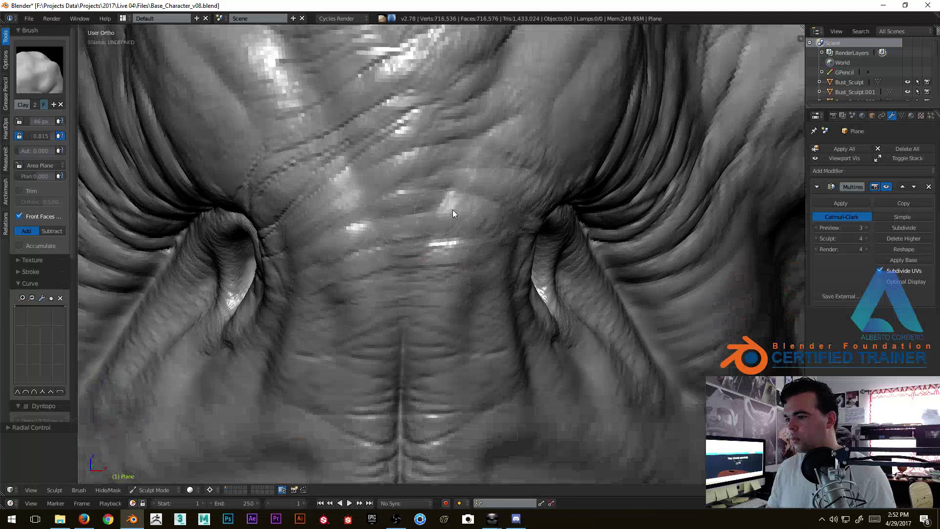
middle_drag(477, 273, 475, 295)
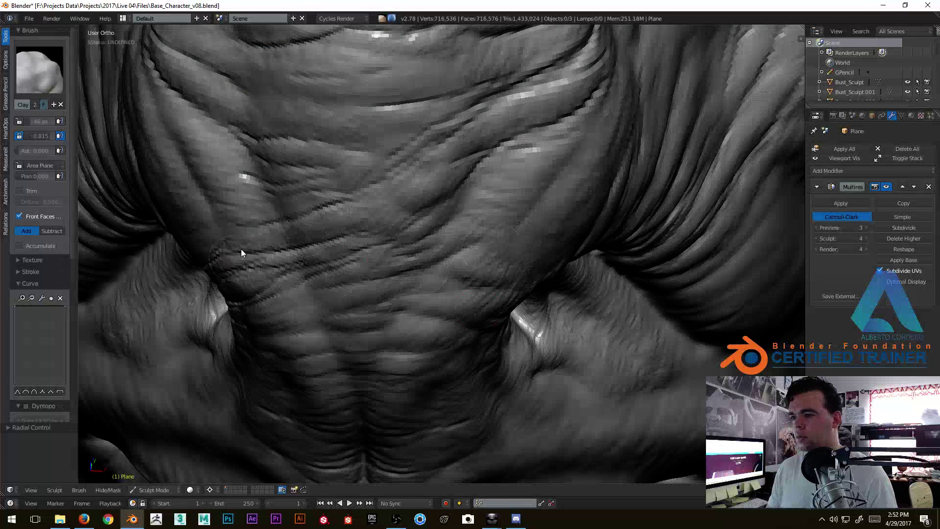
middle_drag(271, 183, 300, 197)
Set the Clay Strips brush to 24 px and add fine wrinkles across the nose above the nostrils.
key(3)
key(f)
click(371, 216)
mouse_move(356, 238)
middle_down()
mouse_move(366, 188)
mouse_move(431, 195)
mouse_move(388, 189)
middle_up()
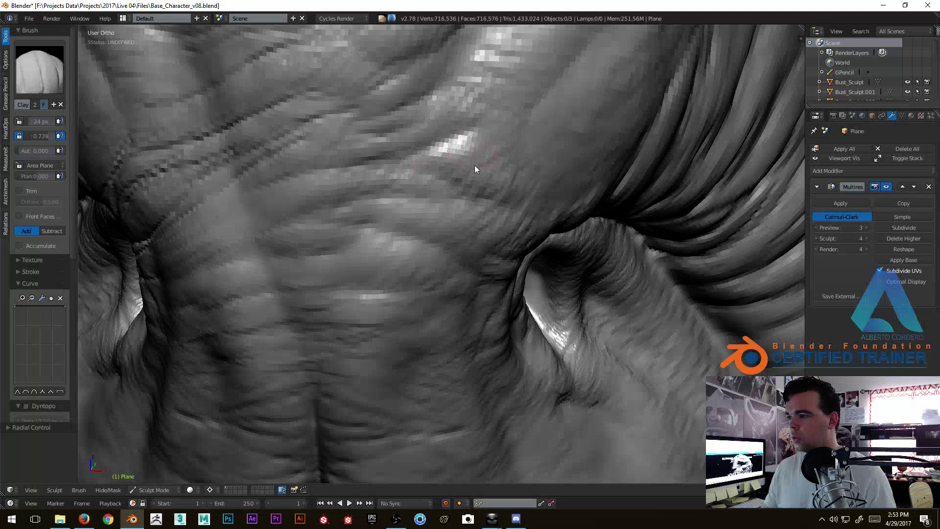
middle_drag(505, 187, 305, 248)
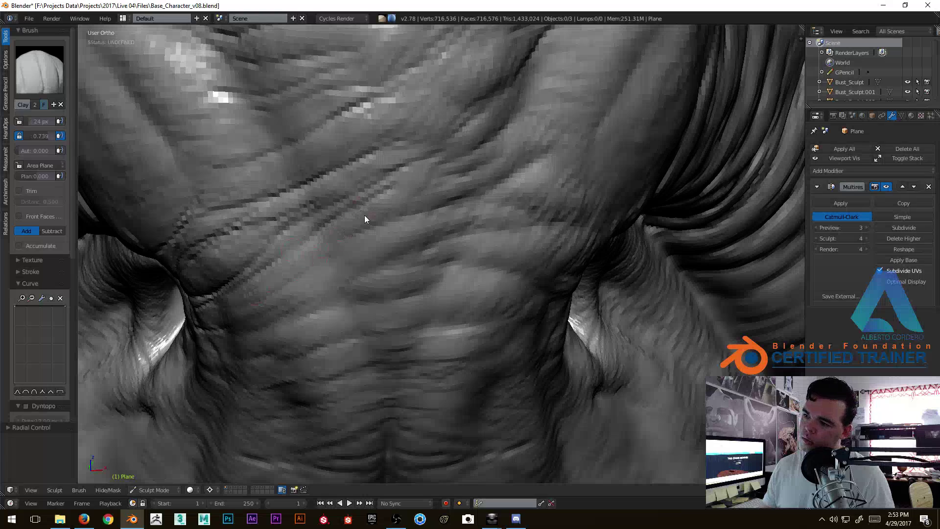
Layer fine clay wrinkles over the centre of the nose tip and out toward the left nostril.
mouse_move(415, 202)
middle_down()
mouse_move(386, 220)
mouse_move(424, 208)
mouse_move(397, 190)
mouse_move(393, 205)
middle_up()
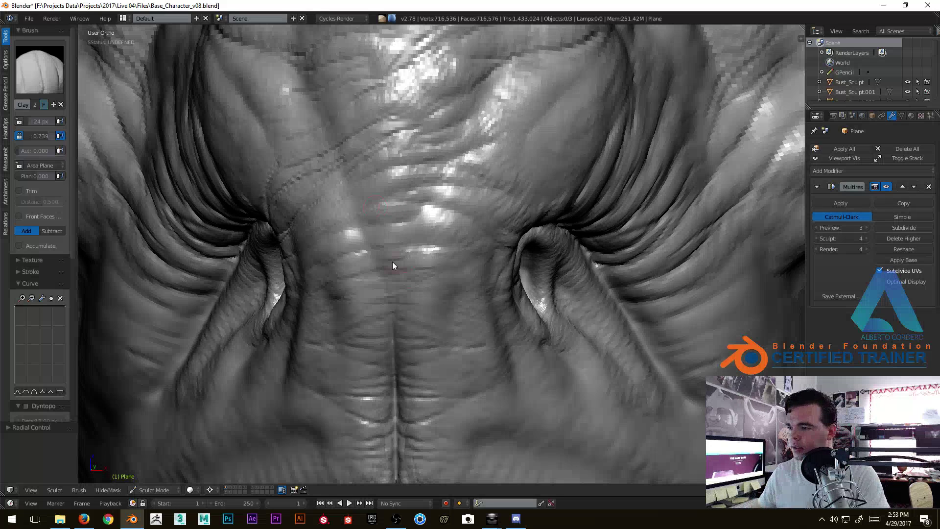
mouse_move(408, 259)
middle_down()
mouse_move(420, 278)
mouse_move(430, 227)
mouse_move(461, 237)
mouse_move(455, 230)
middle_up()
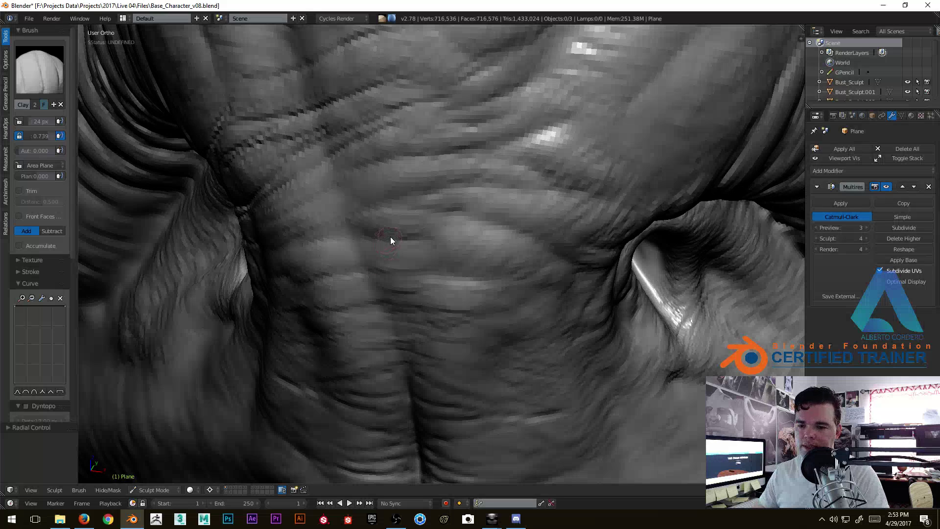
middle_drag(425, 227, 428, 272)
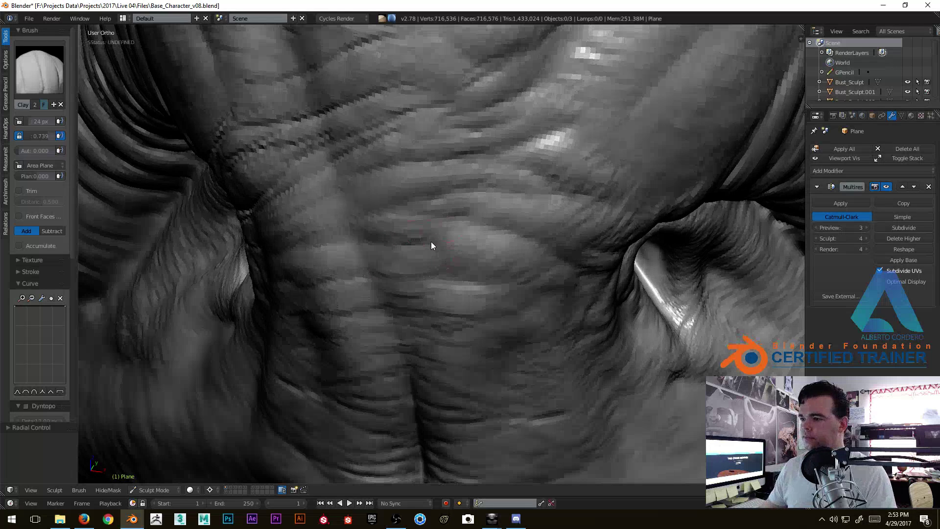
middle_drag(362, 267, 356, 262)
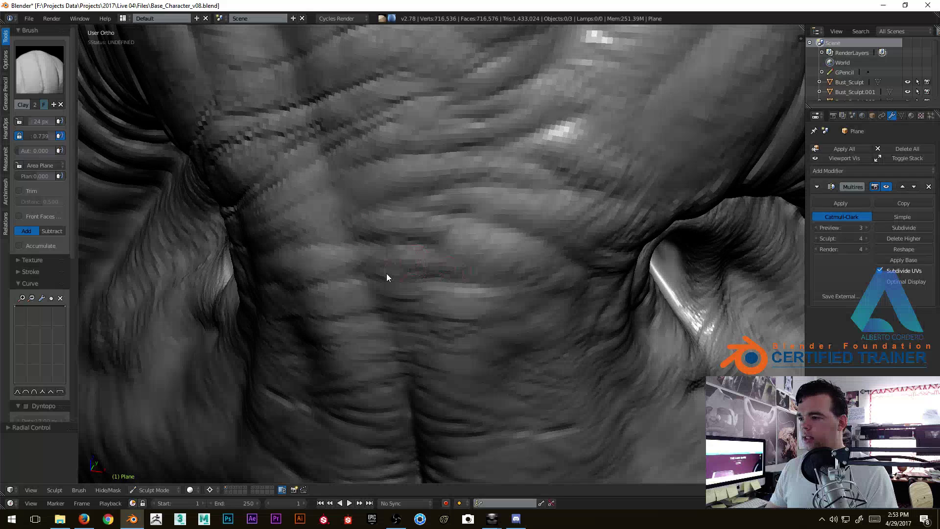
mouse_move(498, 263)
middle_down()
mouse_move(490, 267)
mouse_move(487, 237)
middle_up()
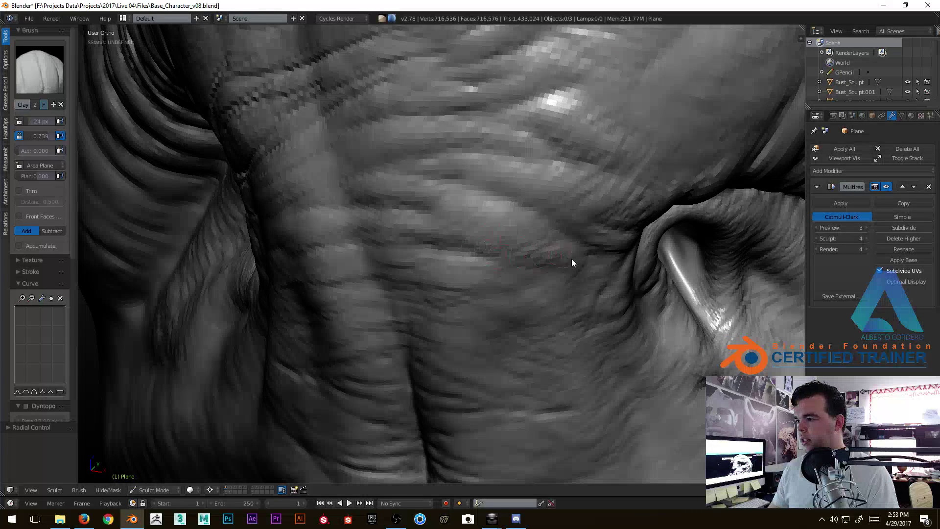
Build up fine clay wrinkles from the underside of the nose down to the start of the groove above the lip.
mouse_move(391, 225)
middle_down()
mouse_move(416, 240)
mouse_move(428, 203)
mouse_move(455, 198)
mouse_move(531, 250)
mouse_move(531, 233)
mouse_move(381, 257)
middle_up()
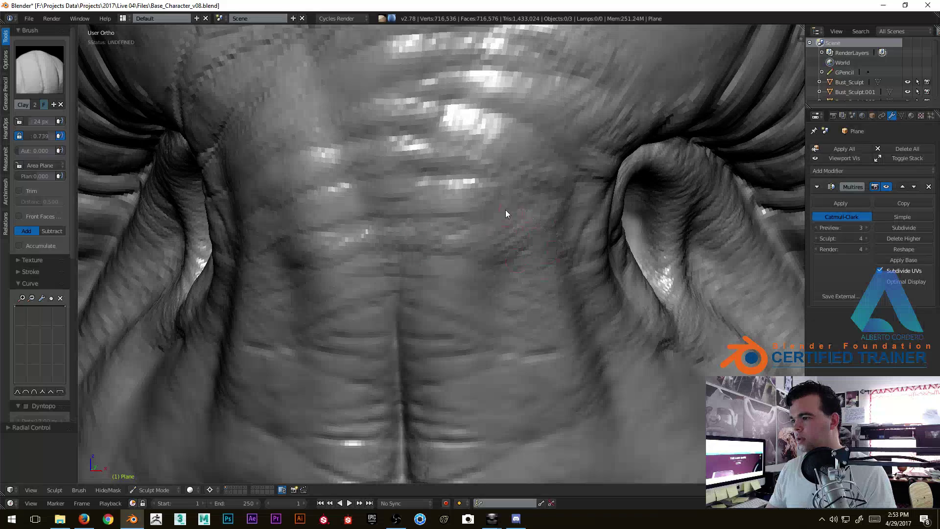
mouse_move(374, 224)
middle_down()
mouse_move(419, 277)
mouse_move(487, 230)
mouse_move(457, 256)
mouse_move(481, 250)
middle_up()
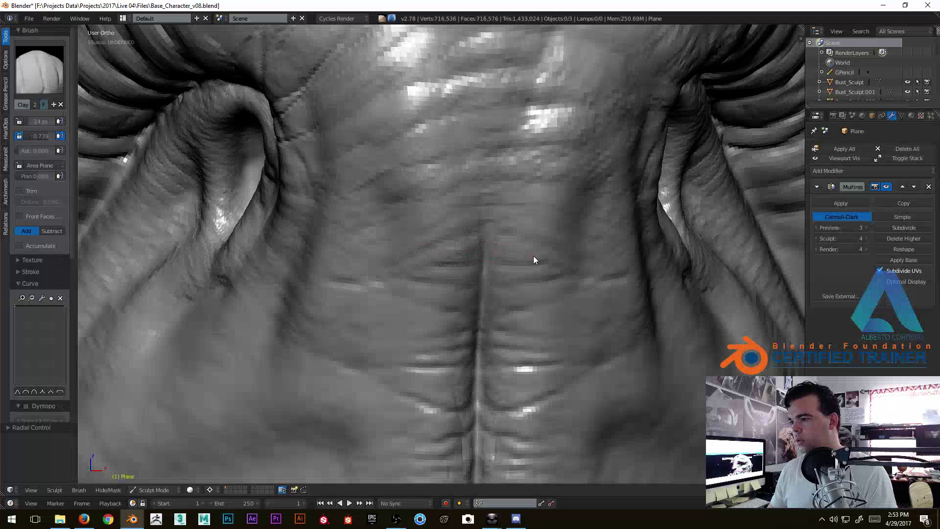
middle_drag(540, 264, 498, 185)
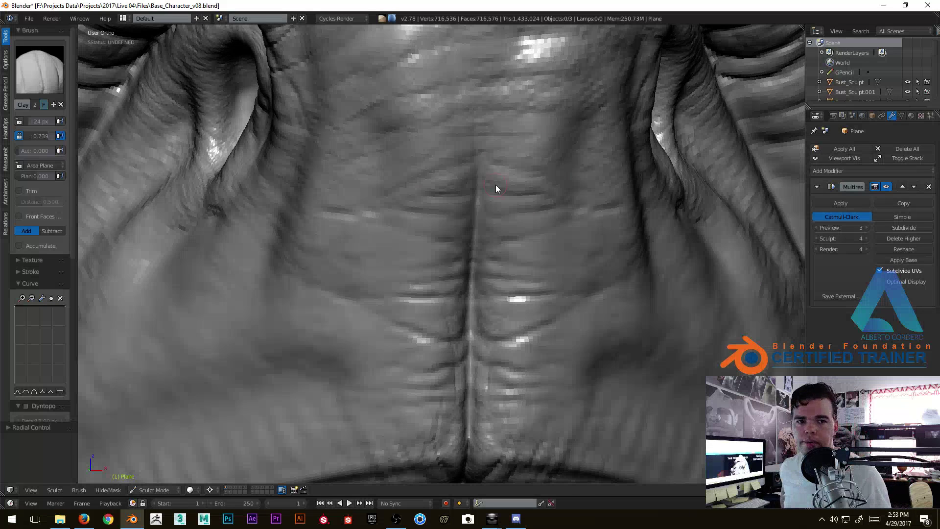
mouse_move(496, 184)
middle_down()
mouse_move(411, 235)
mouse_move(460, 221)
middle_up()
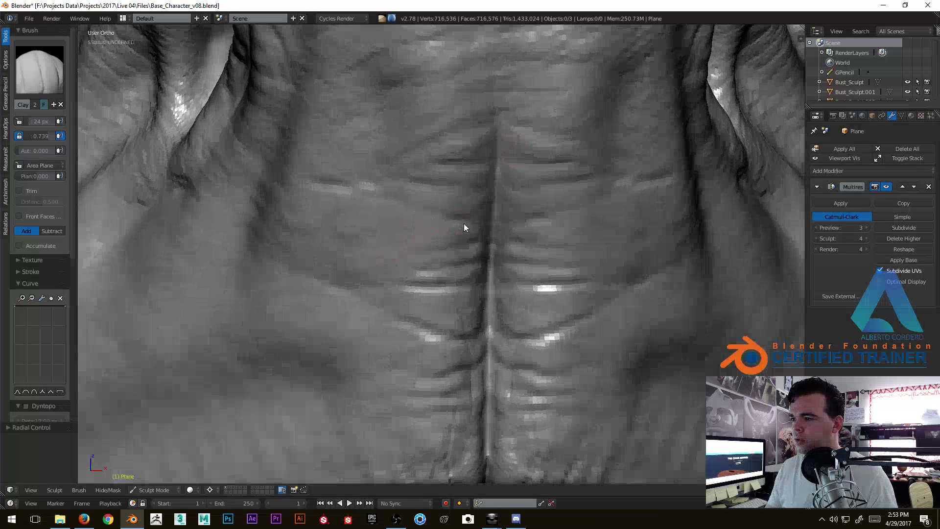
Layer clay wrinkles beside the upper part of the central groove and roughen the skin to its right.
mouse_move(383, 229)
middle_down()
mouse_move(353, 212)
mouse_move(403, 212)
mouse_move(414, 196)
middle_up()
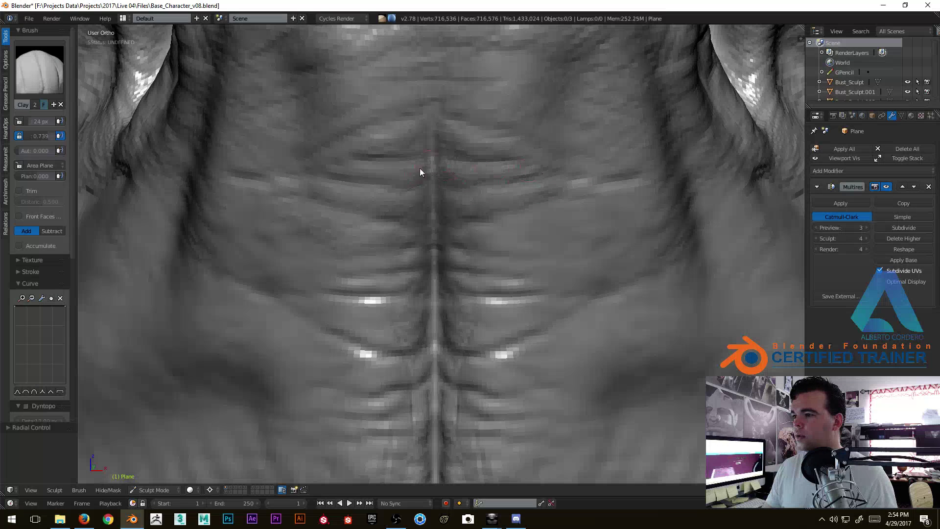
middle_drag(322, 169, 391, 140)
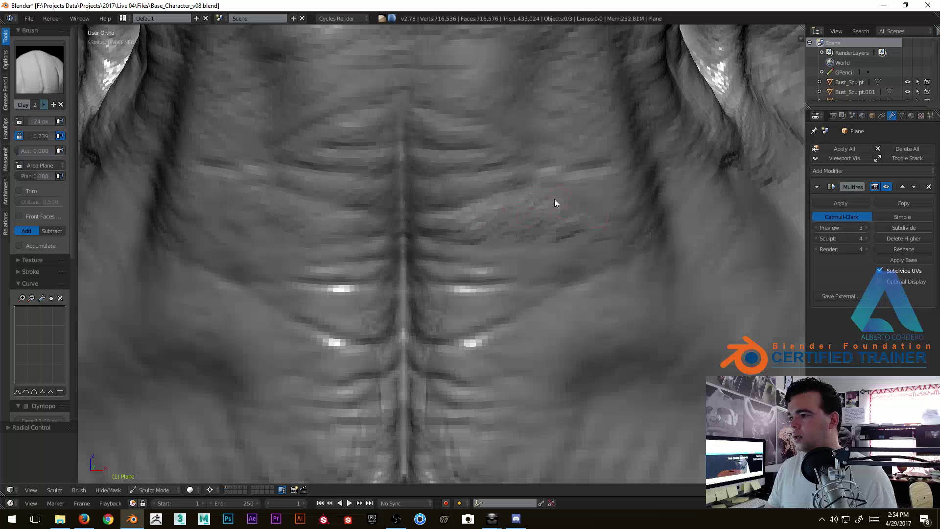
middle_drag(558, 198, 487, 183)
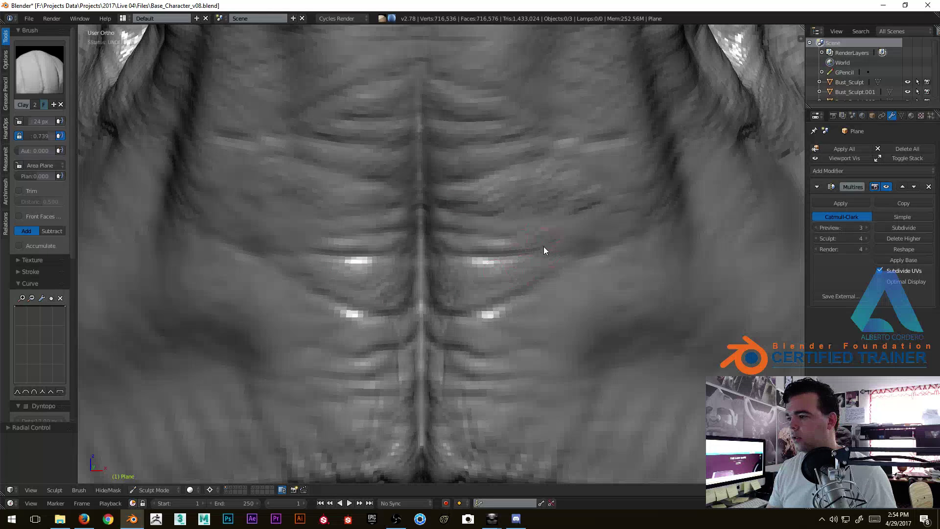
mouse_move(458, 253)
middle_down()
mouse_move(466, 229)
mouse_move(380, 243)
middle_up()
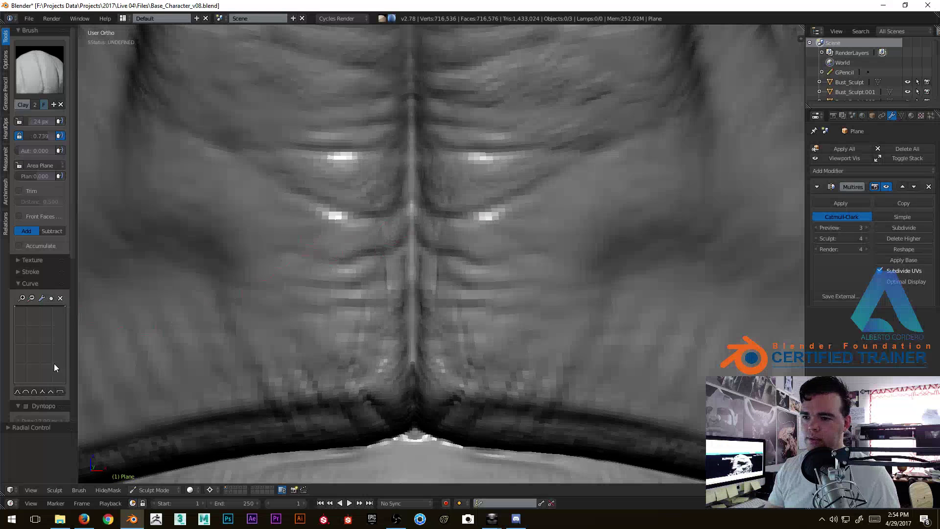
Add clay texture to the skin left of the central groove, between its lower folds and the upper lip.
scroll(56, 365, down, 10)
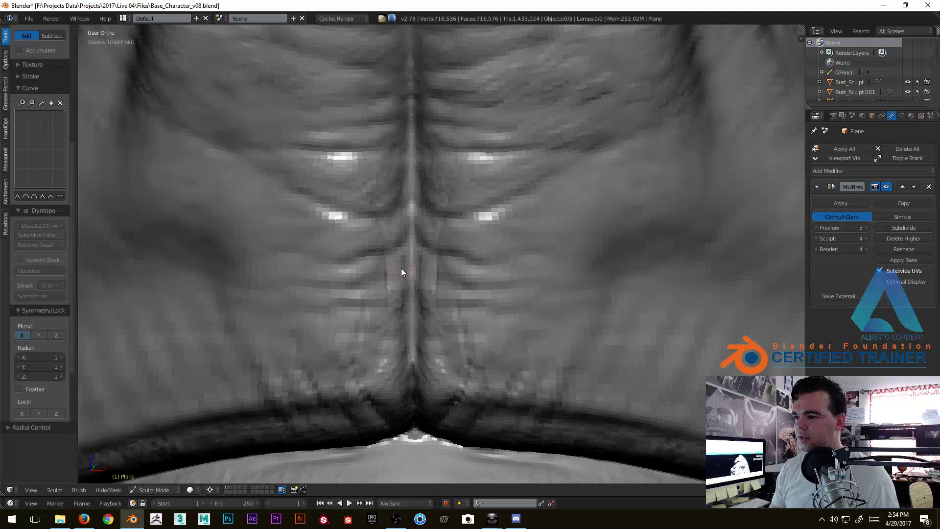
drag(350, 250, 261, 190)
mouse_move(264, 189)
middle_down()
mouse_move(298, 189)
mouse_move(335, 159)
middle_up()
middle_drag(425, 209, 388, 237)
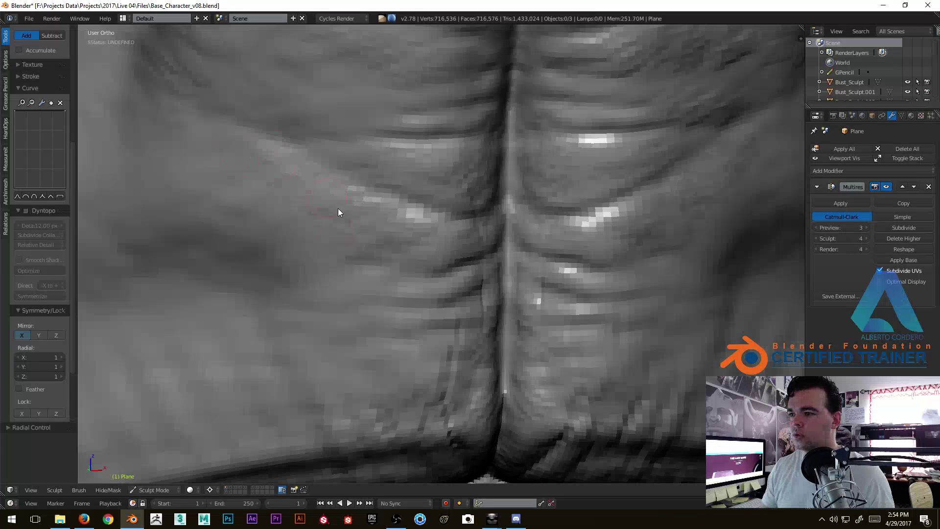
mouse_move(222, 140)
middle_down()
mouse_move(242, 148)
mouse_move(239, 133)
mouse_move(284, 164)
middle_up()
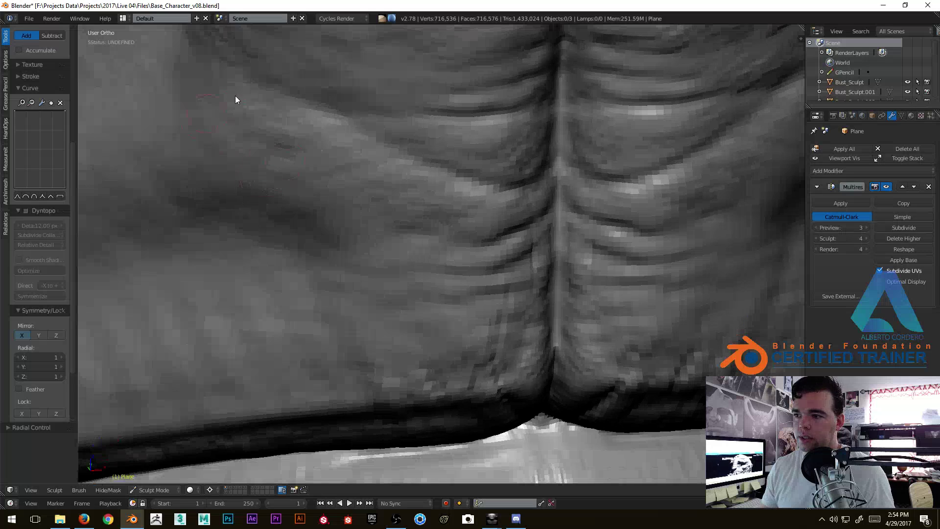
middle_drag(386, 203, 348, 252)
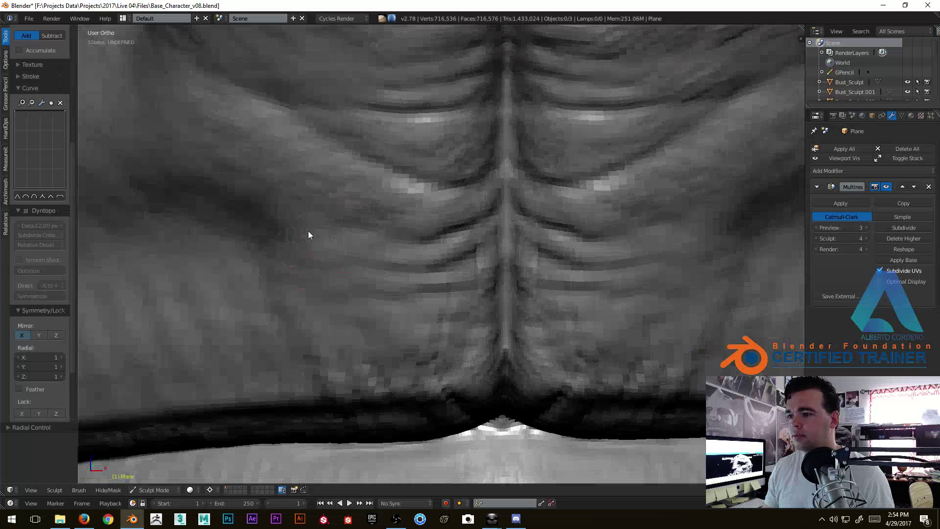
middle_drag(302, 206, 350, 211)
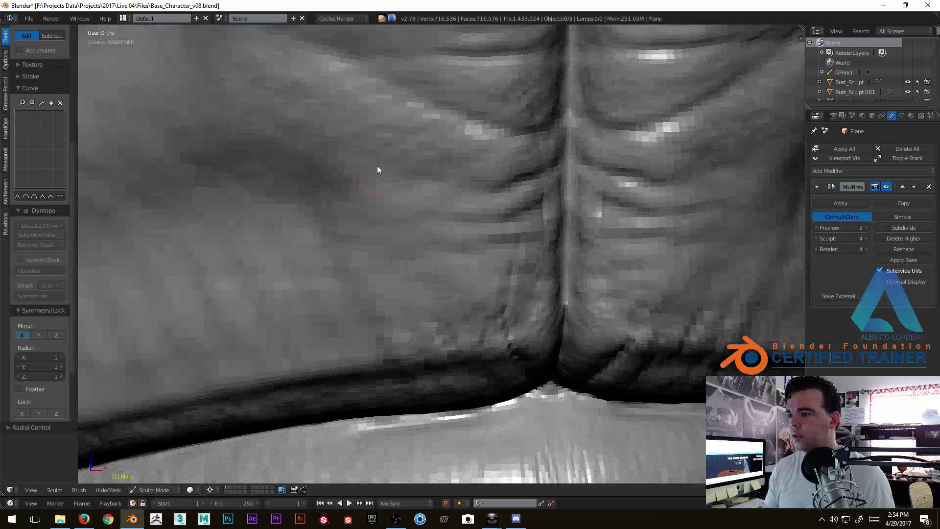
scroll(386, 196, down, 3)
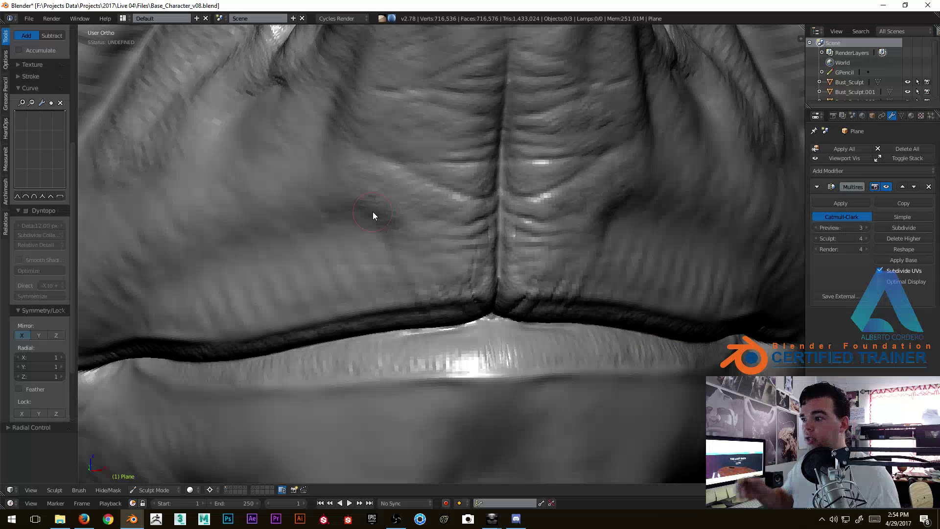
Carve sharp creases into the lower folds on both sides of the central groove with X mirroring.
mouse_move(372, 212)
middle_down()
mouse_move(452, 234)
mouse_move(454, 163)
middle_up()
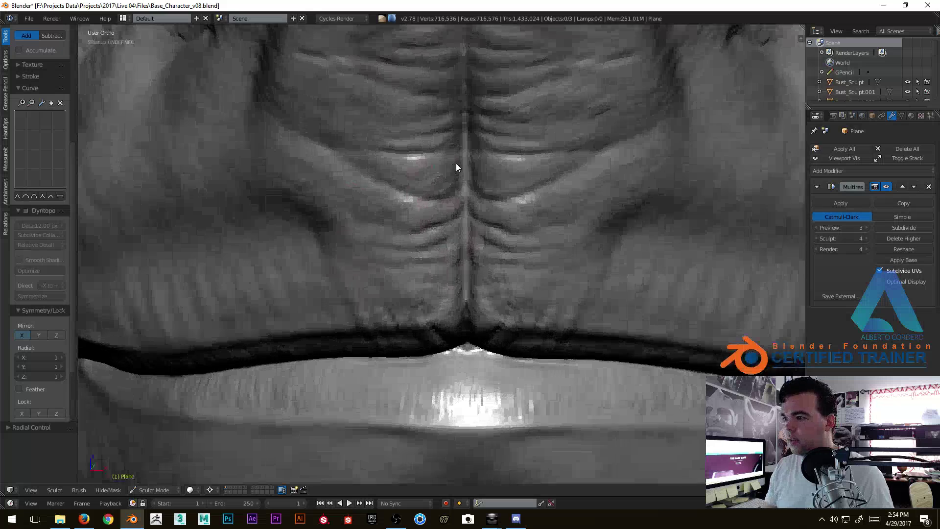
scroll(454, 163, up, 2)
scroll(463, 210, up, 1)
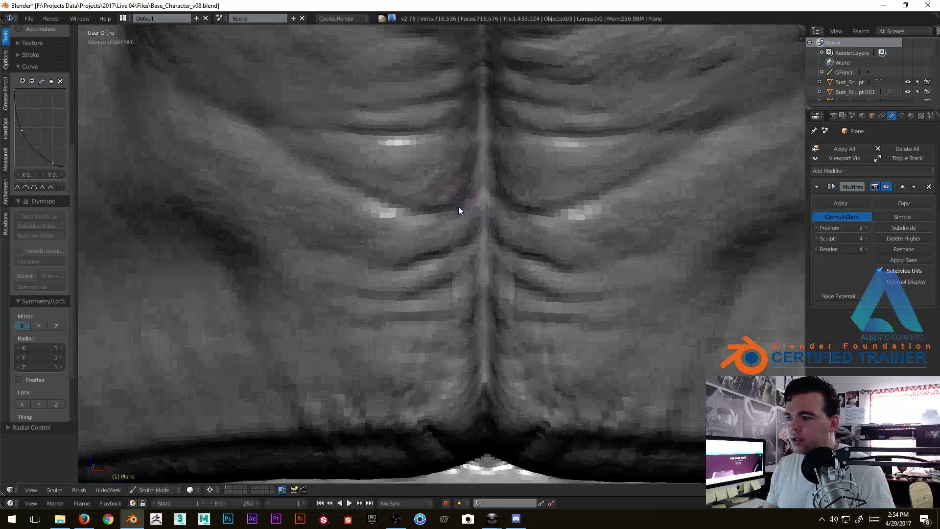
shift+middle_drag(395, 235, 410, 252)
scroll(409, 252, up, 1)
drag(392, 219, 490, 224)
shift+middle_drag(478, 223, 468, 278)
drag(483, 180, 387, 189)
Carve a mirrored arched crease around the top end of the central groove, sloping down to both sides.
mouse_move(430, 163)
shift+middle_down()
mouse_move(419, 219)
mouse_move(491, 183)
mouse_move(506, 157)
shift+middle_up()
scroll(506, 157, up, 1)
scroll(506, 147, up, 1)
middle_drag(508, 120, 506, 160)
drag(527, 247, 407, 286)
mouse_move(413, 271)
ctrl+middle_down()
mouse_move(409, 316)
mouse_move(415, 275)
mouse_move(460, 187)
mouse_move(447, 247)
mouse_move(460, 280)
ctrl+middle_up()
drag(449, 292, 431, 300)
drag(445, 241, 375, 270)
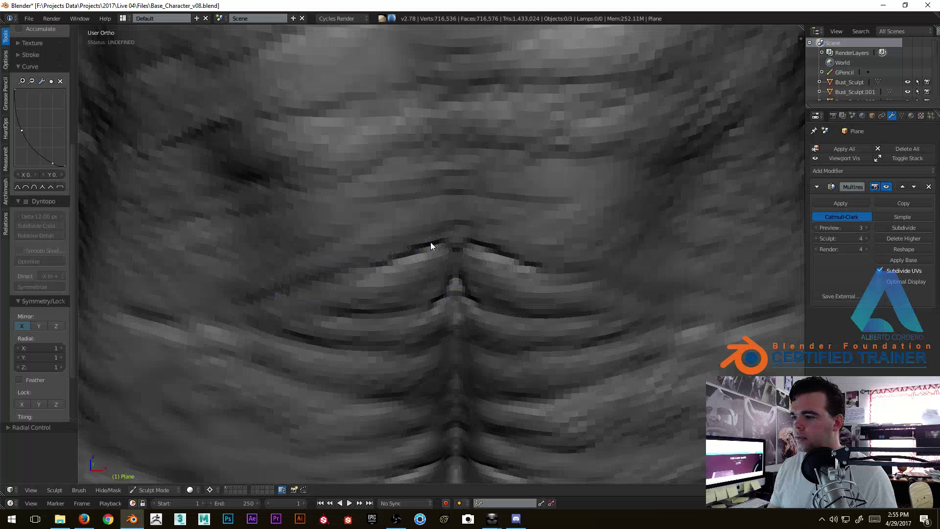
Sharpen the creases between the folds just below the arch at the top of the groove.
ctrl+middle_drag(427, 313, 390, 329)
drag(391, 329, 451, 292)
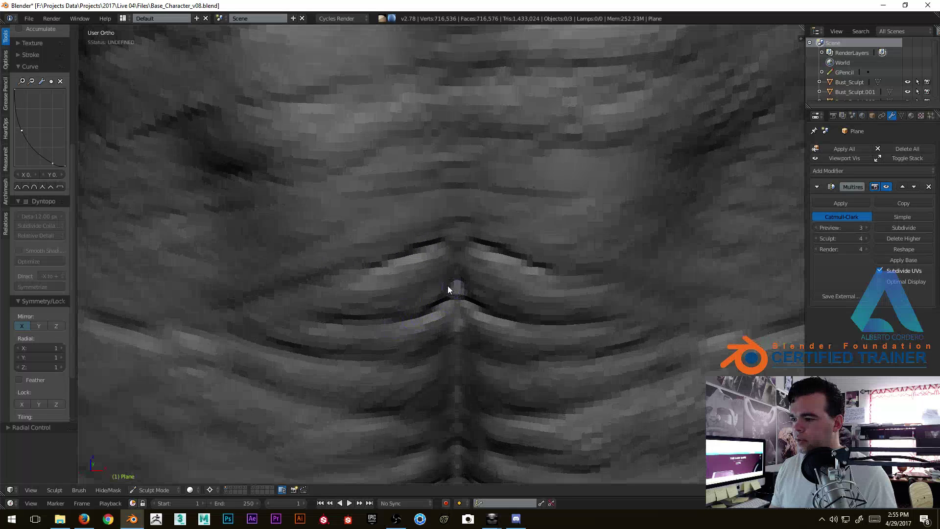
ctrl+middle_drag(452, 287, 404, 343)
mouse_move(424, 246)
middle_down()
mouse_move(446, 236)
mouse_move(437, 282)
mouse_move(447, 258)
middle_up()
mouse_move(448, 259)
ctrl+middle_down()
mouse_move(483, 201)
mouse_move(436, 229)
mouse_move(384, 237)
ctrl+middle_up()
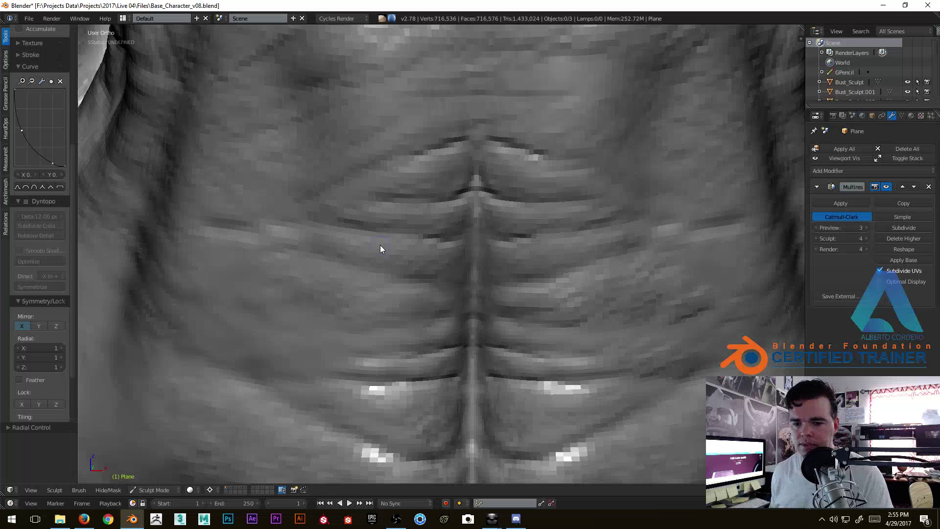
Cut deeper creases between the folds along the middle of the central groove.
mouse_move(380, 244)
middle_down()
mouse_move(441, 203)
mouse_move(448, 182)
mouse_move(474, 204)
mouse_move(487, 157)
mouse_move(441, 207)
mouse_move(456, 195)
mouse_move(456, 208)
mouse_move(472, 169)
middle_up()
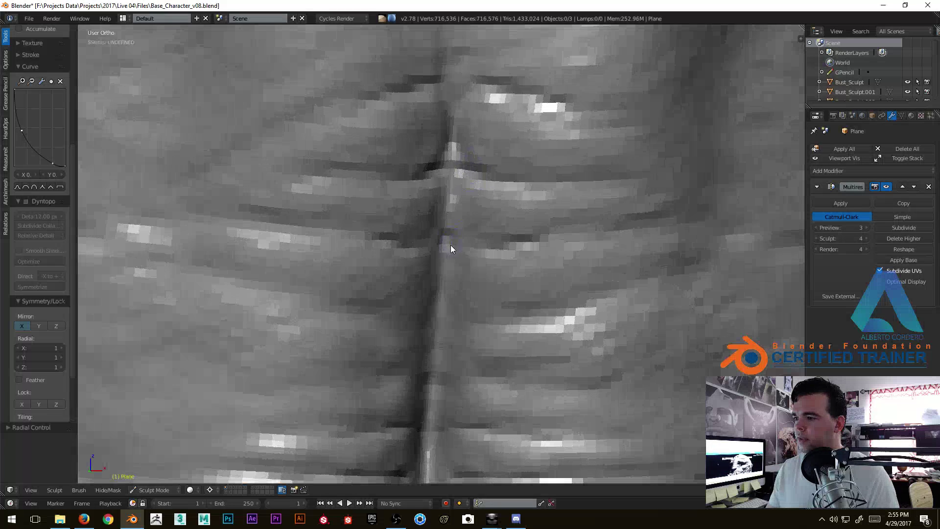
scroll(477, 238, down, 3)
mouse_move(416, 296)
middle_down()
mouse_move(495, 199)
mouse_move(487, 232)
mouse_move(459, 244)
middle_up()
scroll(415, 289, down, 2)
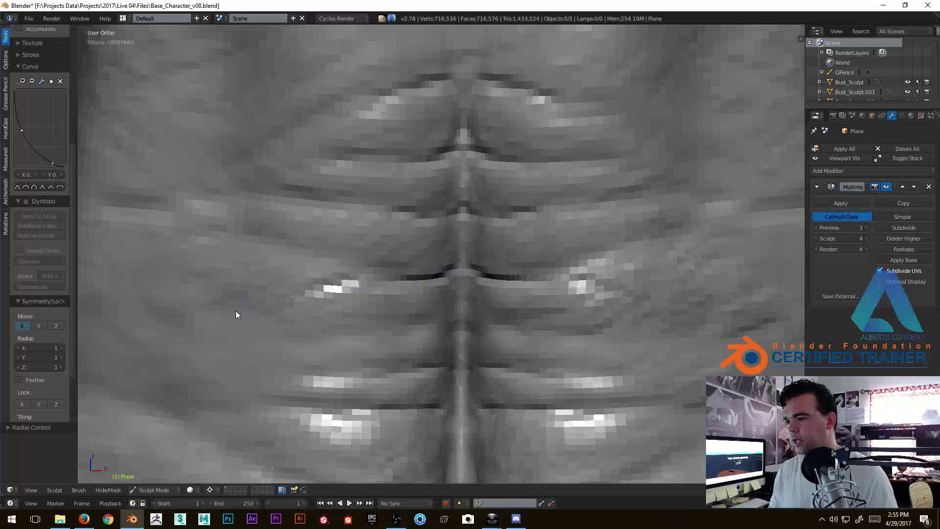
mouse_move(342, 319)
middle_down()
mouse_move(299, 319)
mouse_move(453, 304)
mouse_move(492, 263)
mouse_move(432, 225)
middle_up()
mouse_move(432, 225)
ctrl+middle_down()
mouse_move(428, 187)
mouse_move(390, 267)
ctrl+middle_up()
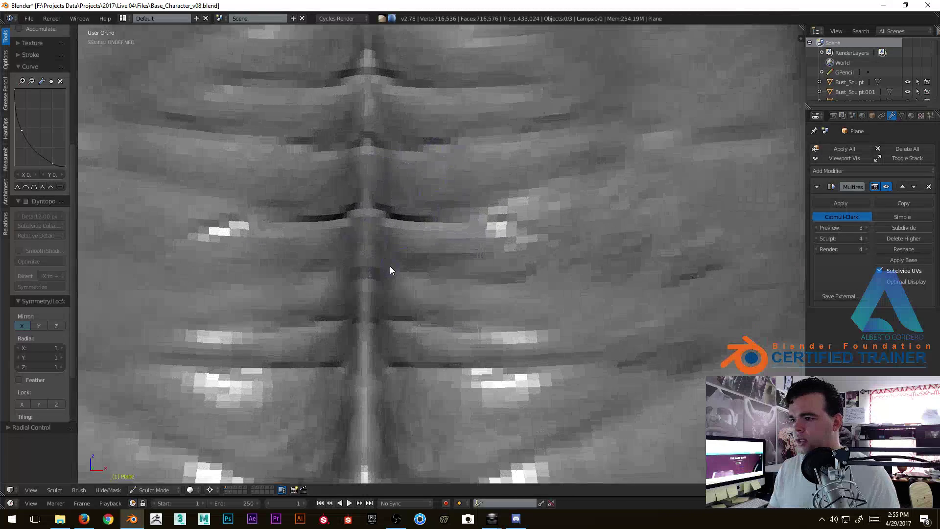
scroll(539, 245, down, 2)
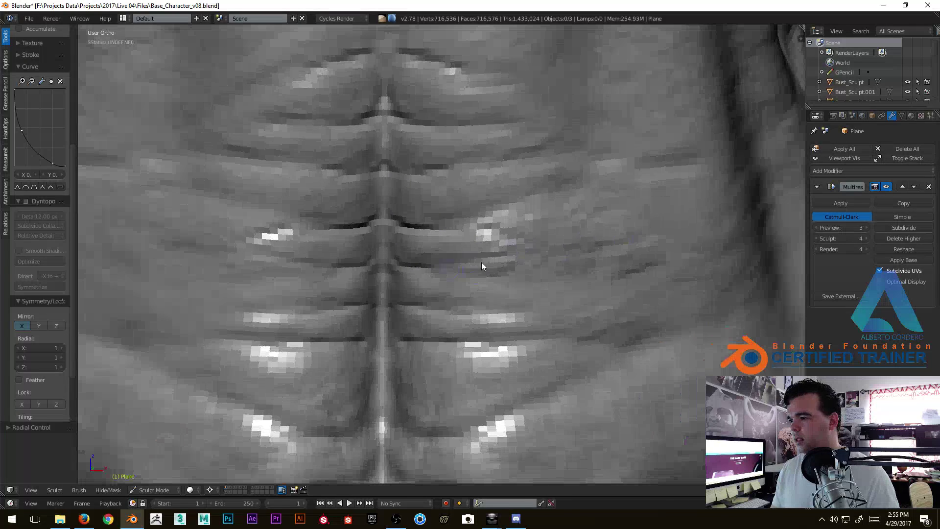
Carve a long thin crease from the top folds of the groove out toward the base of the right nostril.
mouse_move(648, 209)
ctrl+middle_down()
mouse_move(468, 313)
mouse_move(425, 268)
mouse_move(357, 247)
ctrl+middle_up()
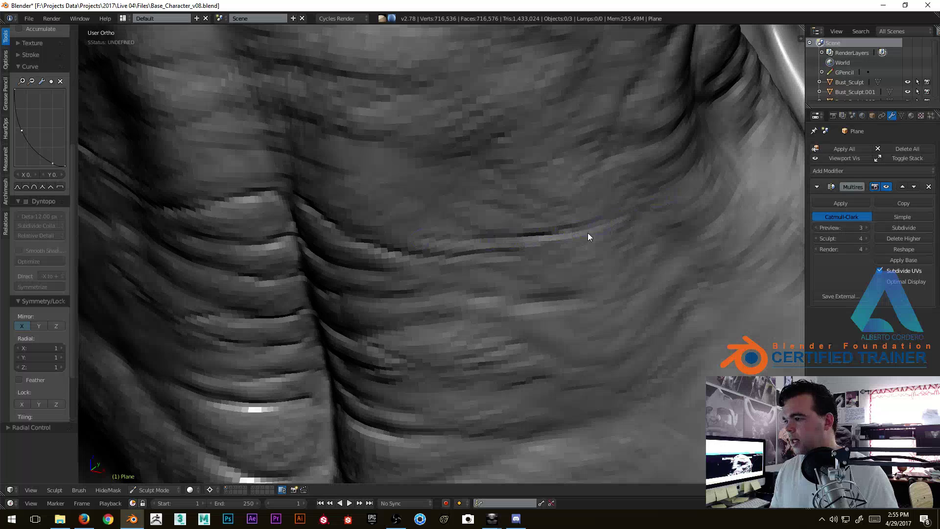
shift+middle_drag(562, 253, 578, 251)
mouse_move(519, 235)
mouse_down()
mouse_move(610, 221)
mouse_move(641, 199)
mouse_move(572, 224)
mouse_up()
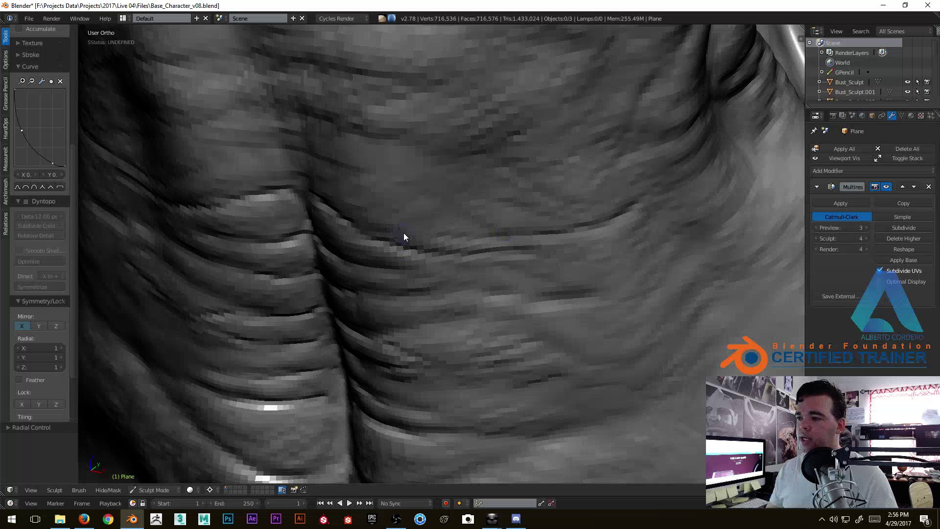
Carve a mirrored slanting crease that joins the long side creases to the centre above the groove's top.
middle_drag(404, 234, 427, 245)
mouse_move(453, 177)
shift+middle_down()
mouse_move(409, 255)
mouse_move(430, 251)
mouse_move(391, 262)
shift+middle_up()
drag(377, 269, 250, 321)
drag(353, 284, 411, 259)
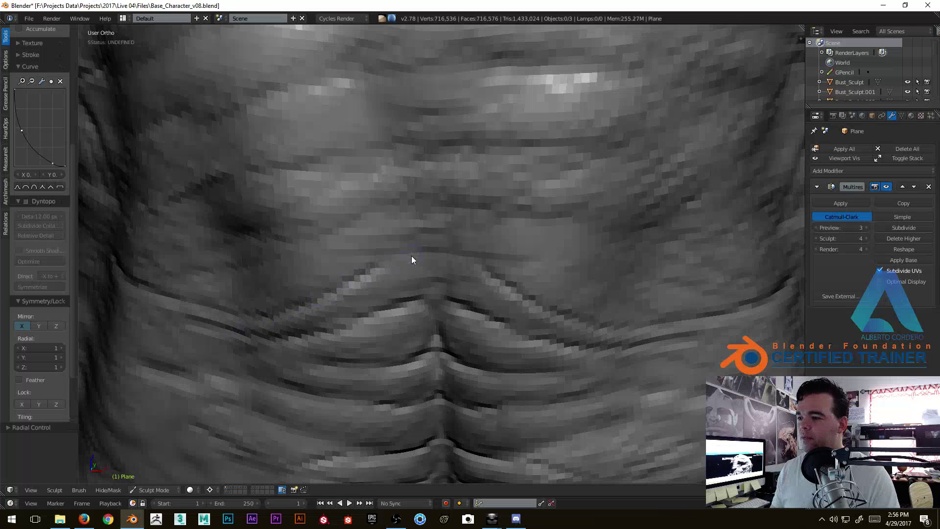
Fill out the arched ridge over the top of the groove with the Clay brush.
scroll(466, 244, up, 2)
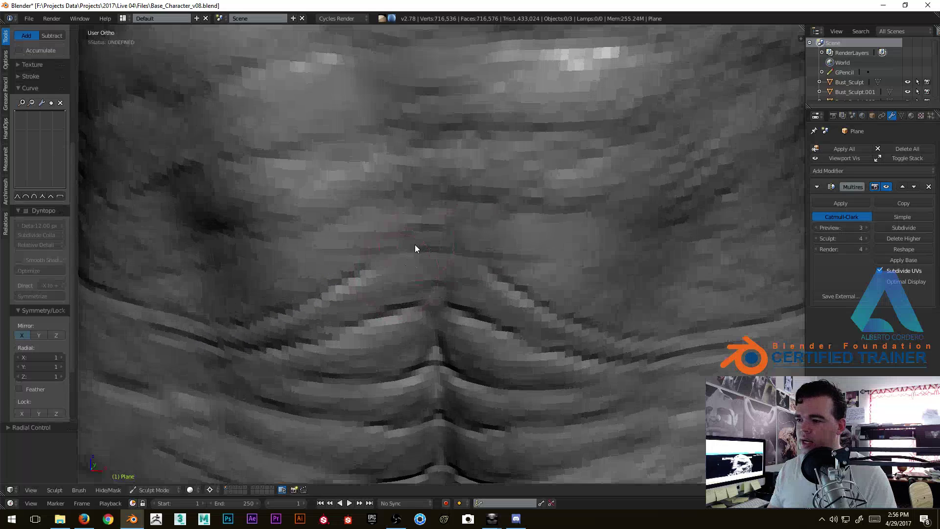
shift+middle_drag(416, 243, 457, 230)
mouse_move(420, 231)
mouse_down()
mouse_move(413, 283)
mouse_move(284, 318)
mouse_up()
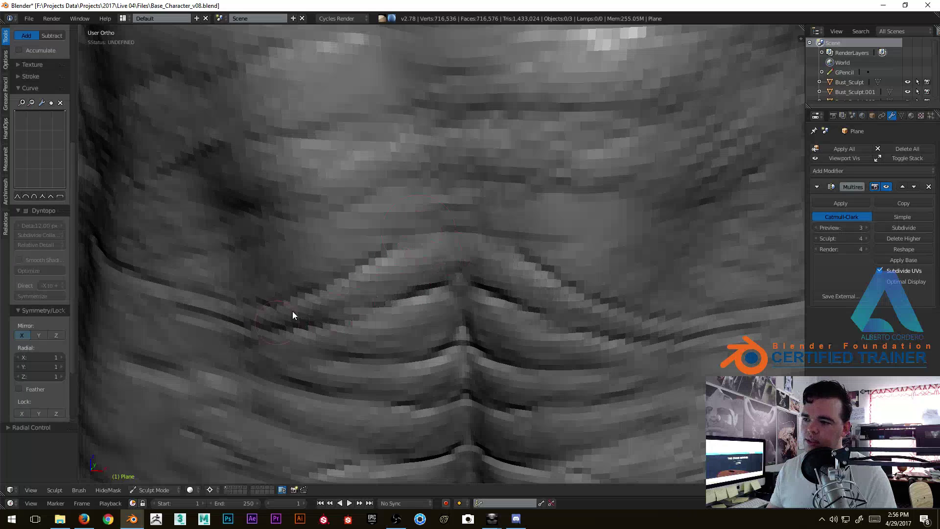
scroll(414, 253, up, 1)
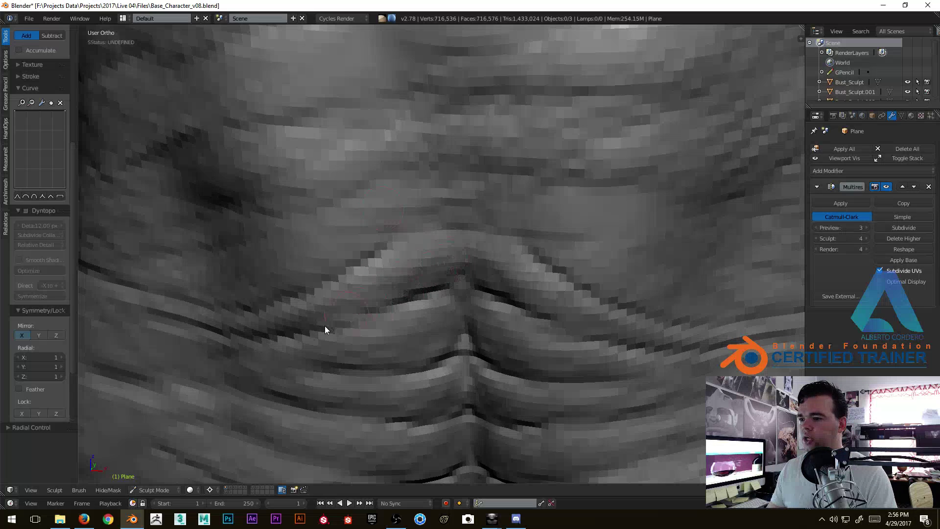
Refine the skin above the arched ridge with clay strokes, working from the centre toward the right nostril.
shift+middle_drag(331, 323, 427, 231)
mouse_move(584, 143)
shift+middle_down()
mouse_move(540, 210)
mouse_move(453, 185)
shift+middle_up()
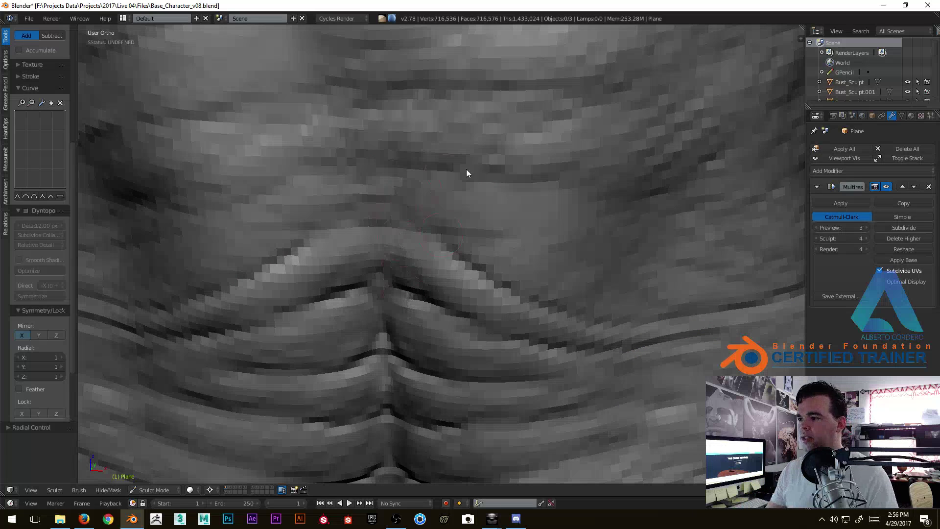
shift+middle_drag(492, 243, 404, 209)
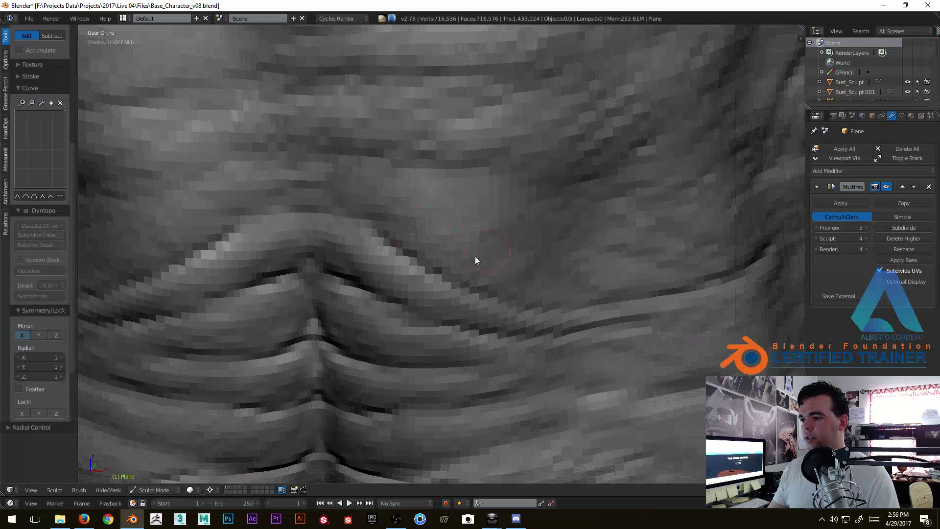
scroll(395, 287, down, 3)
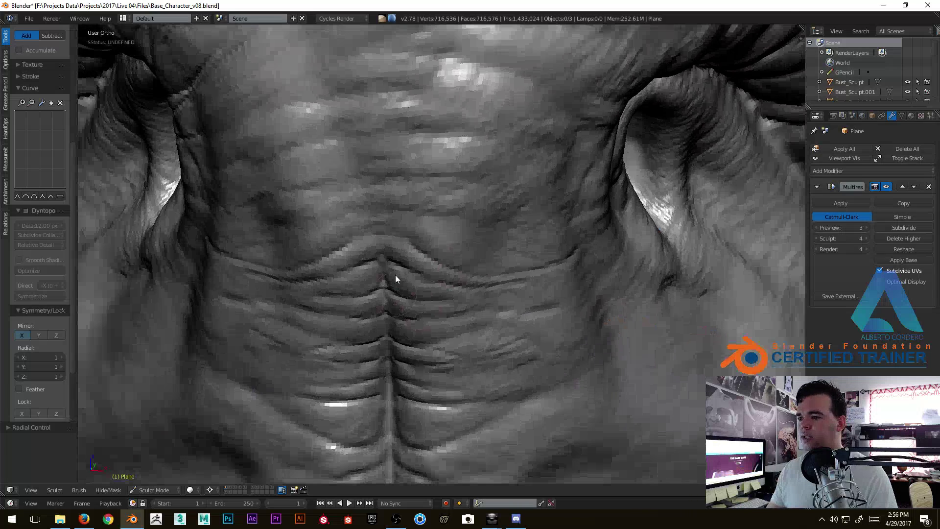
scroll(395, 283, up, 5)
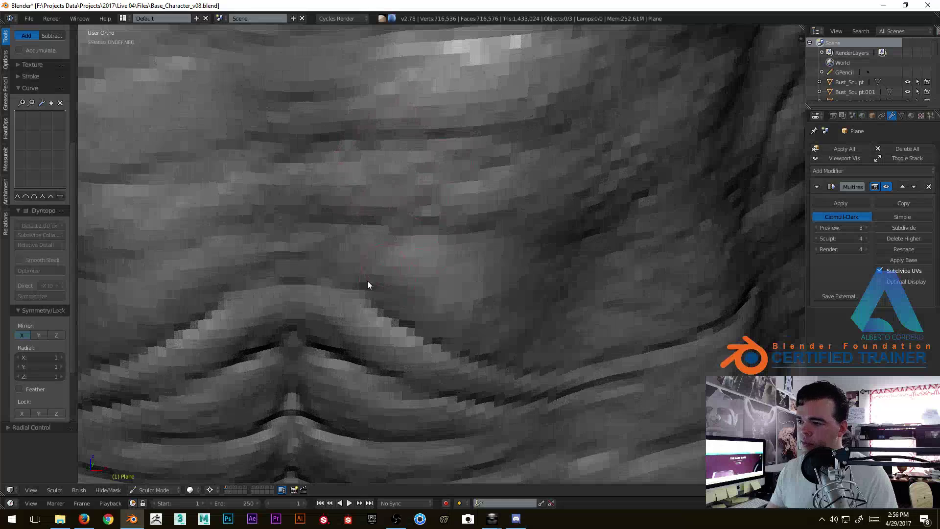
scroll(372, 274, down, 1)
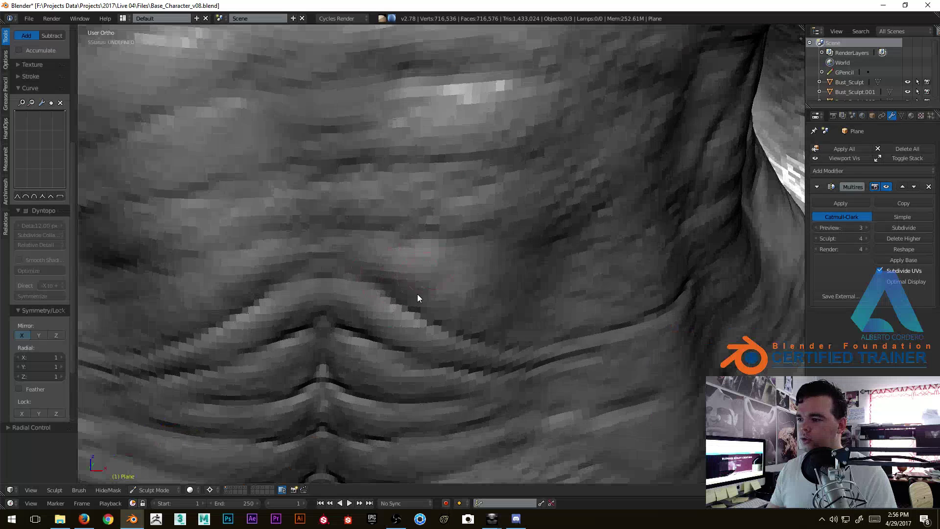
scroll(457, 302, down, 1)
mouse_move(457, 302)
middle_down()
mouse_move(393, 281)
mouse_move(323, 280)
middle_up()
scroll(324, 280, up, 1)
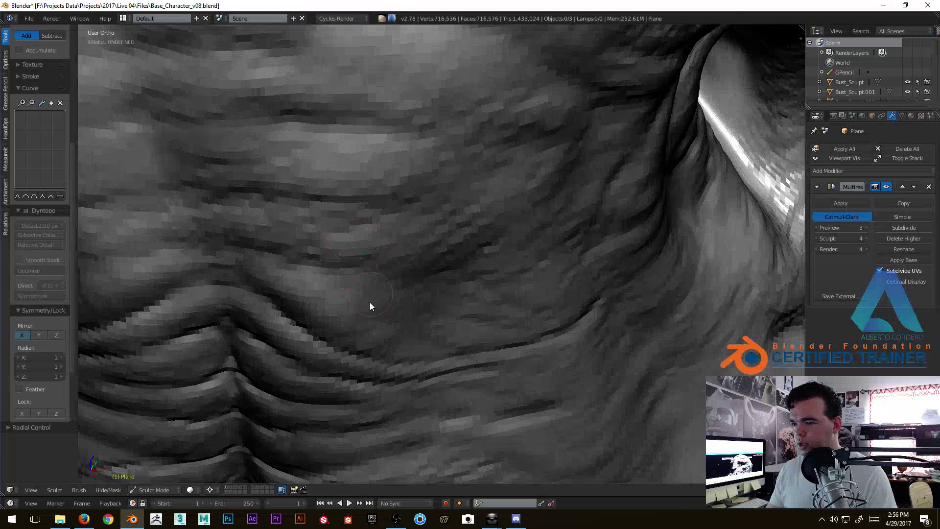
middle_drag(416, 319, 405, 277)
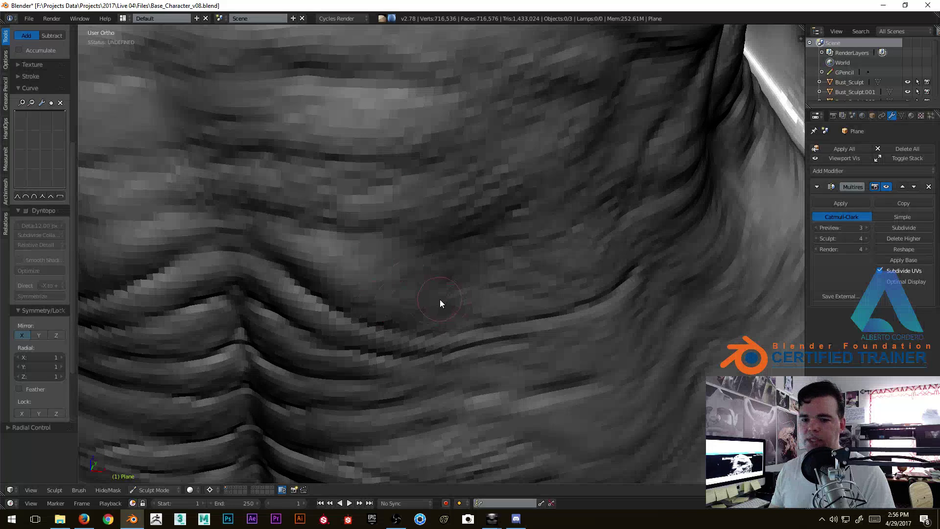
scroll(31, 147, up, 5)
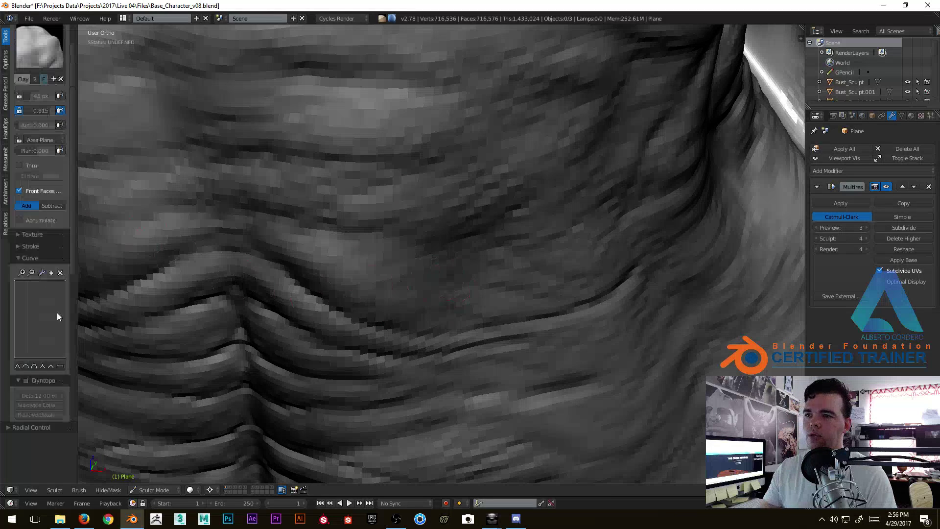
click(40, 68)
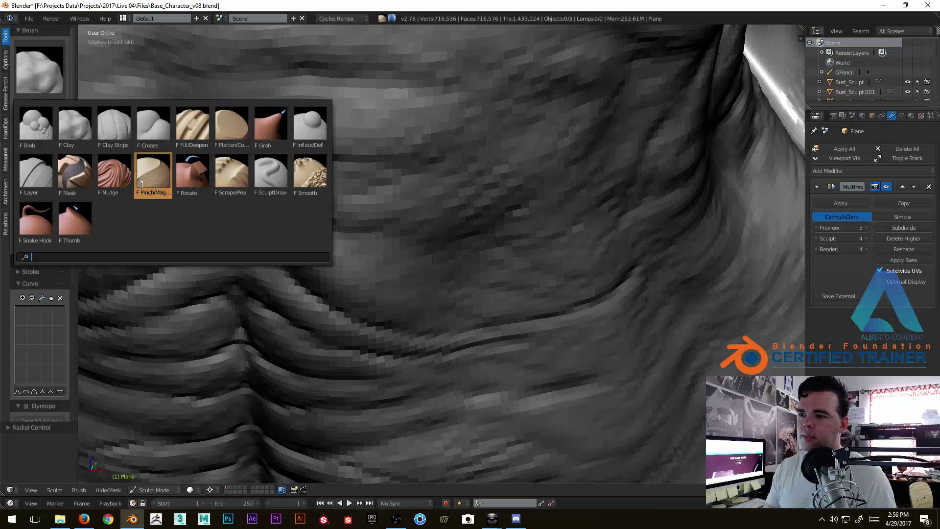
click(428, 263)
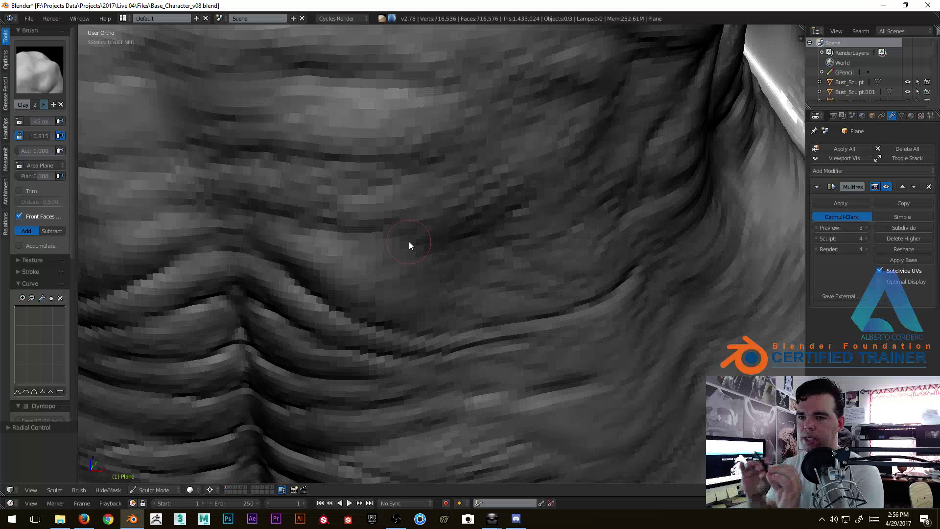
scroll(428, 234, down, 5)
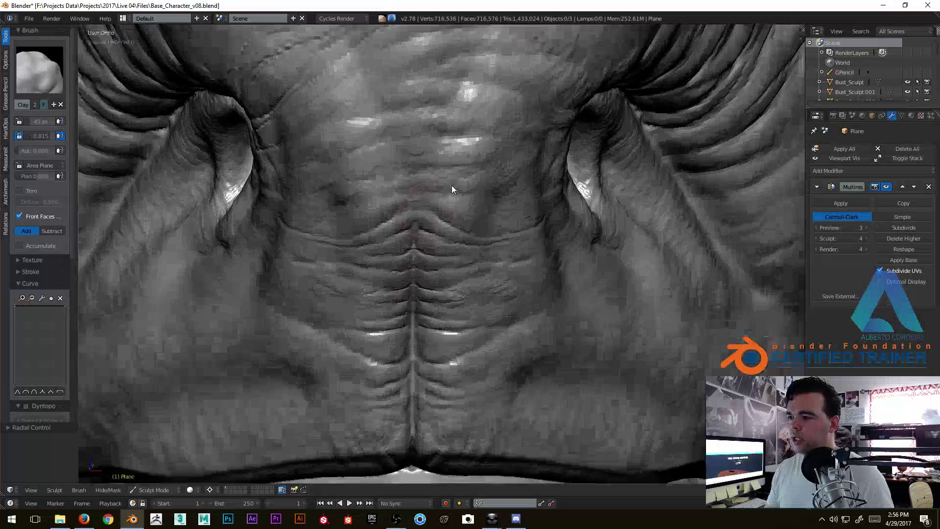
scroll(451, 185, up, 2)
middle_drag(441, 192, 428, 178)
scroll(428, 178, down, 5)
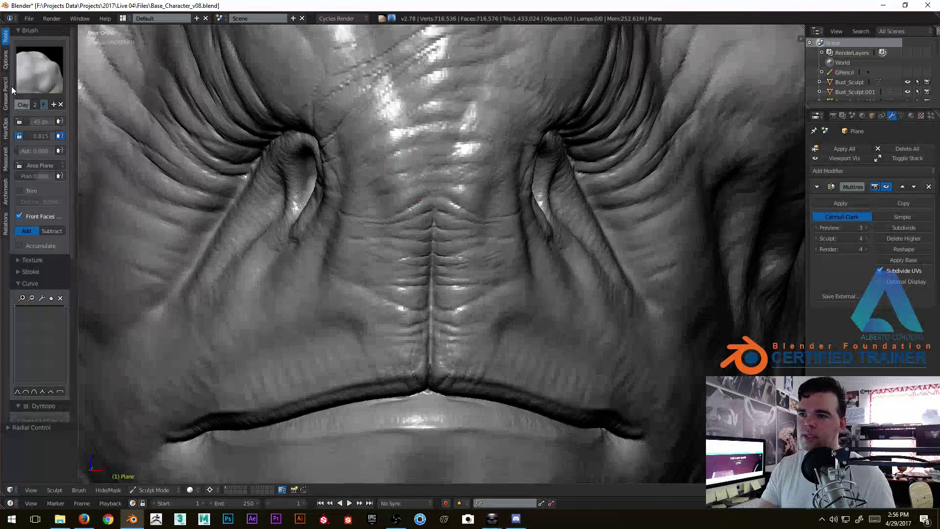
click(17, 89)
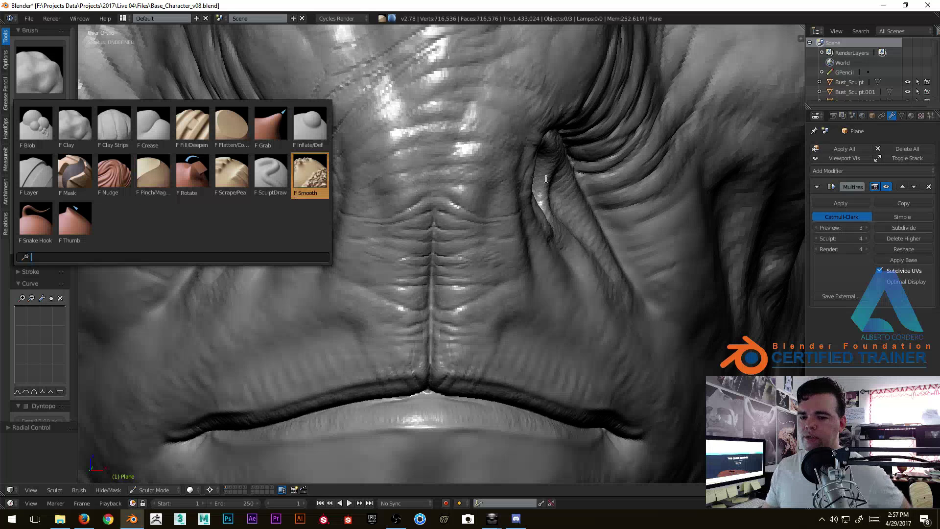
middle_drag(554, 193, 499, 212)
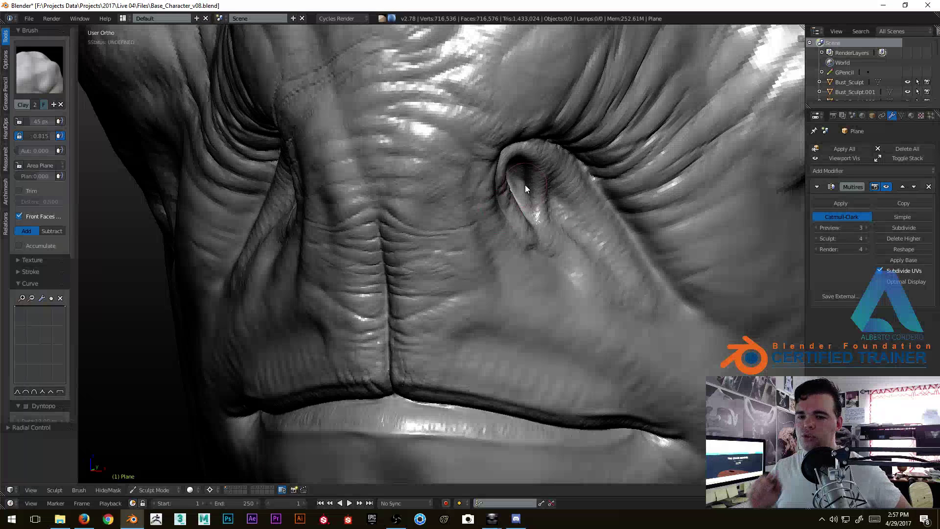
Refine the skin between the central groove's arched ridge and the nostril with short Clay strokes.
mouse_move(500, 313)
middle_down()
mouse_move(472, 252)
mouse_move(488, 175)
mouse_move(426, 242)
mouse_move(437, 151)
mouse_move(399, 311)
mouse_move(389, 248)
mouse_move(398, 260)
middle_up()
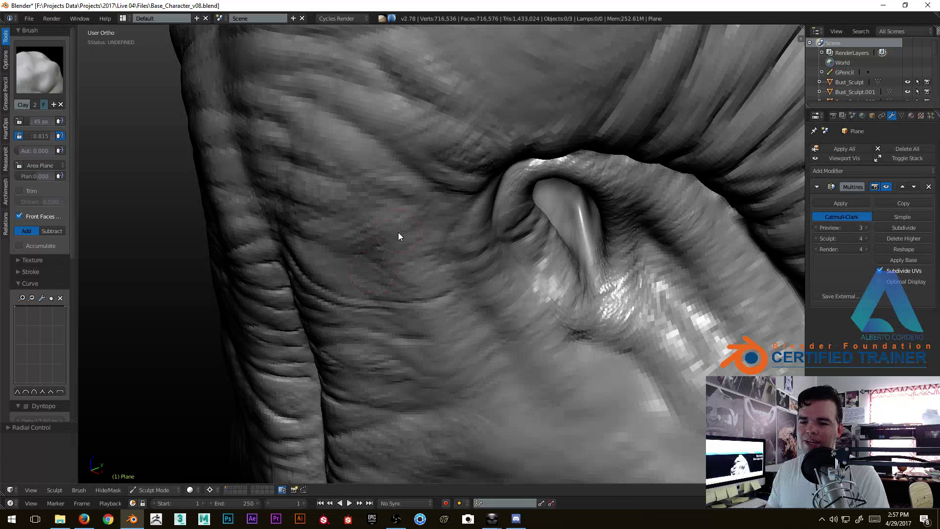
mouse_move(394, 240)
middle_down()
mouse_move(419, 227)
mouse_move(399, 266)
middle_up()
mouse_move(430, 273)
mouse_down()
mouse_move(389, 265)
mouse_move(373, 251)
mouse_up()
drag(392, 296, 430, 280)
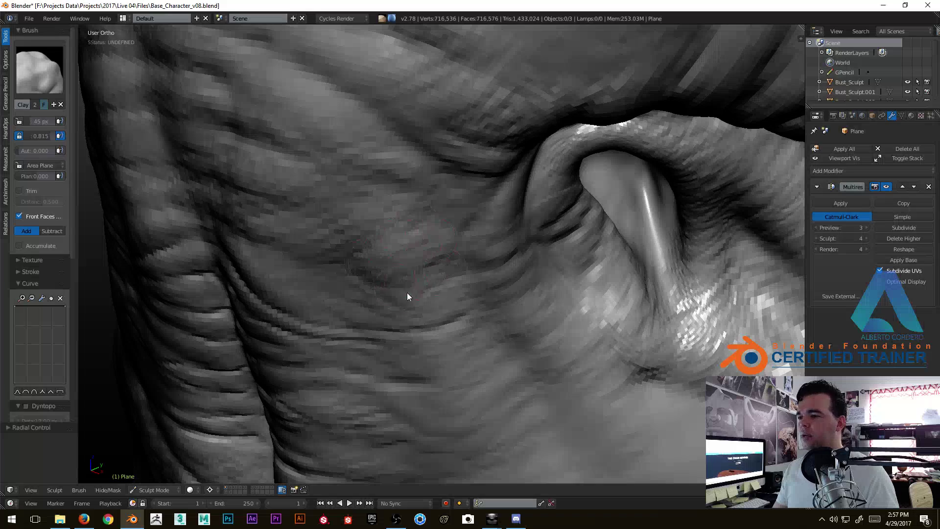
Unhide all hidden parts of the bust mesh with the whole bust in view.
middle_drag(425, 281, 474, 250)
scroll(474, 249, down, 8)
mouse_move(439, 331)
middle_down()
mouse_move(466, 345)
mouse_move(515, 265)
middle_up()
key(alt+h)
mouse_move(481, 236)
middle_down()
mouse_move(498, 201)
mouse_move(505, 205)
mouse_move(489, 163)
middle_up()
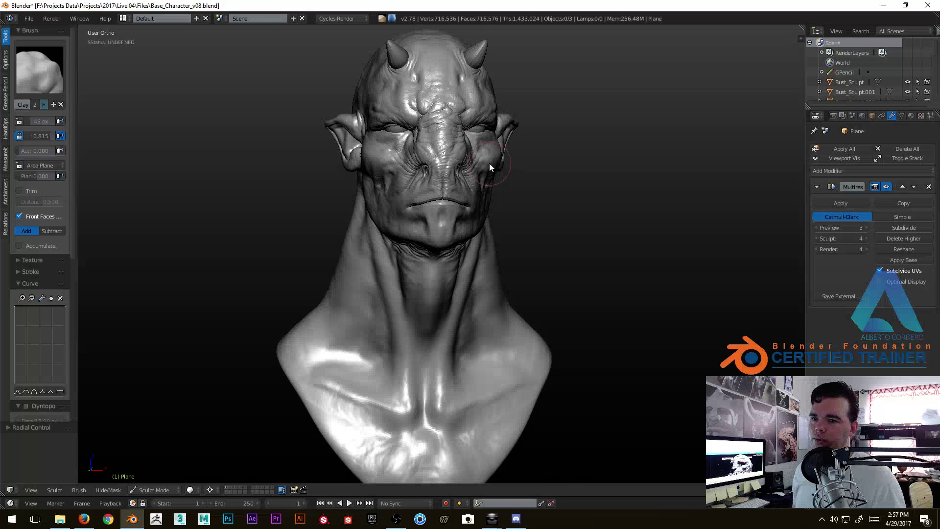
Examine the entire bust from the front, three-quarter and side views to judge the face detail.
mouse_move(489, 163)
middle_down()
mouse_move(466, 279)
mouse_move(500, 254)
mouse_move(490, 236)
mouse_move(486, 251)
mouse_move(460, 268)
mouse_move(468, 267)
middle_up()
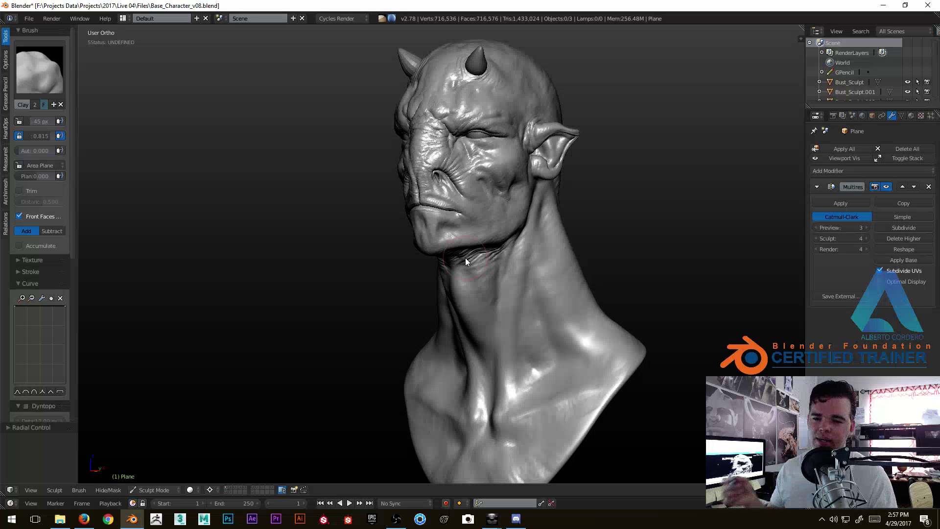
mouse_move(465, 257)
middle_down()
mouse_move(367, 210)
mouse_move(425, 205)
mouse_move(424, 177)
mouse_move(418, 213)
mouse_move(401, 196)
mouse_move(420, 166)
mouse_move(434, 186)
mouse_move(468, 188)
mouse_move(395, 198)
mouse_move(398, 187)
middle_up()
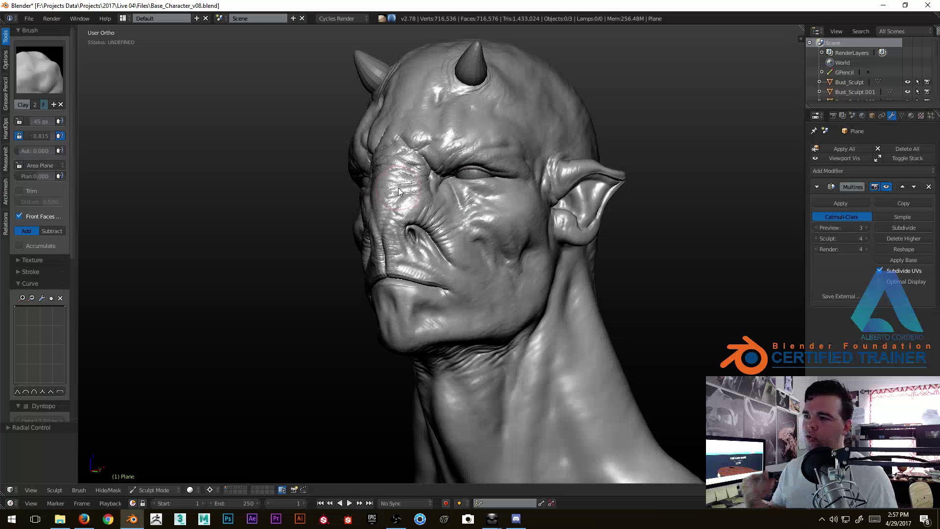
middle_drag(454, 280, 441, 290)
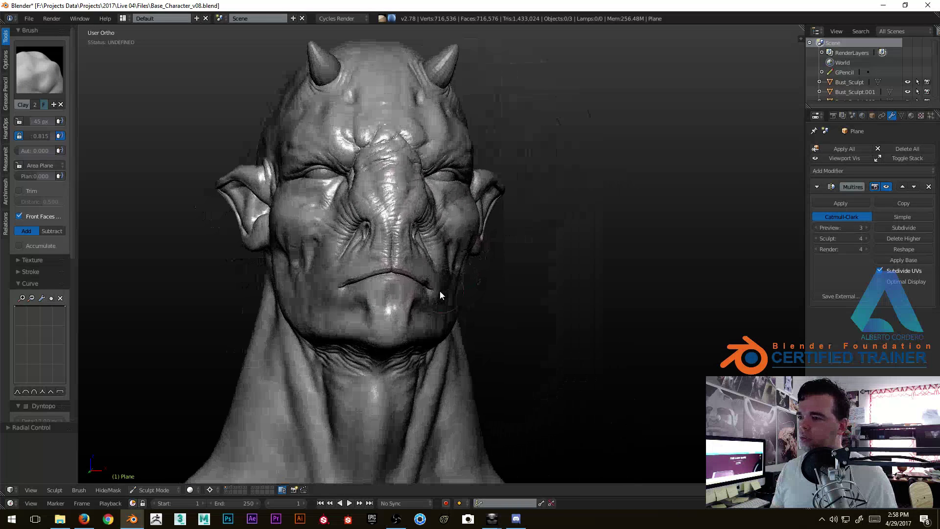
scroll(47, 238, down, 5)
scroll(47, 238, up, 5)
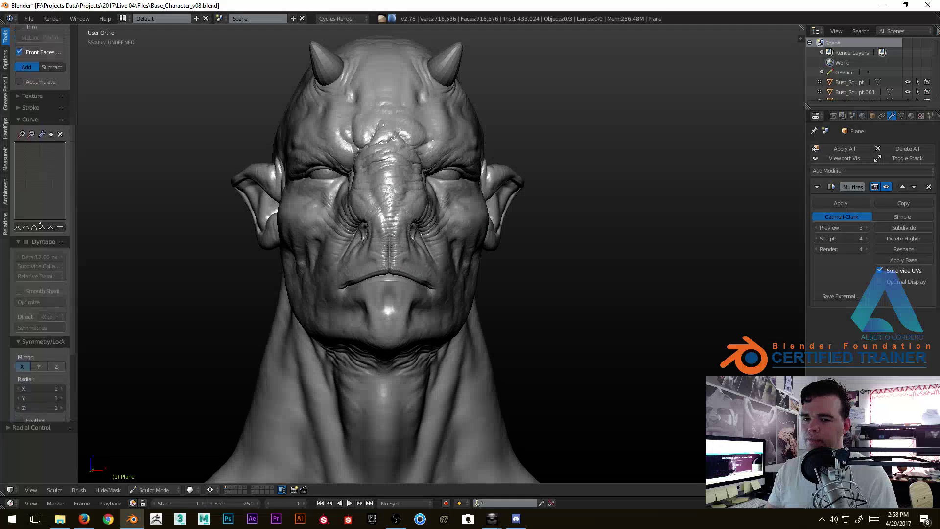
middle_drag(401, 231, 430, 266)
scroll(485, 371, down, 5)
mouse_move(485, 371)
middle_down()
mouse_move(439, 193)
mouse_move(439, 143)
mouse_move(539, 172)
mouse_move(405, 174)
mouse_move(454, 161)
middle_up()
scroll(448, 166, down, 3)
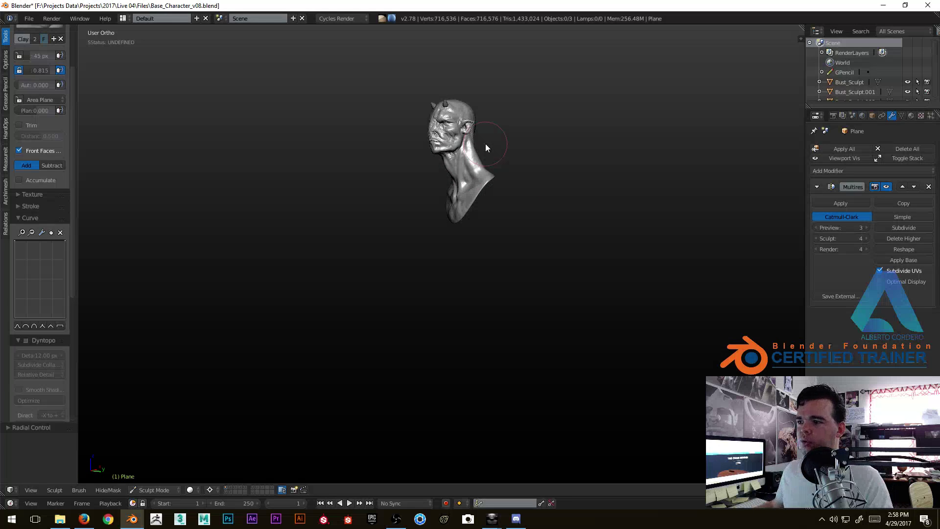
Build up fine skin texture with the Clay brush on the cheek just in front of the ear opening.
mouse_move(502, 149)
middle_down()
mouse_move(372, 167)
mouse_move(501, 178)
mouse_move(469, 182)
mouse_move(406, 168)
mouse_move(552, 154)
mouse_move(360, 165)
mouse_move(508, 266)
mouse_move(412, 172)
mouse_move(477, 210)
middle_up()
mouse_move(430, 239)
ctrl+middle_down()
mouse_move(428, 146)
mouse_move(431, 199)
ctrl+middle_up()
mouse_move(431, 199)
middle_down()
mouse_move(516, 210)
mouse_move(437, 232)
mouse_move(474, 115)
middle_up()
mouse_move(444, 170)
shift+middle_down()
mouse_move(451, 153)
mouse_move(445, 175)
mouse_move(429, 178)
mouse_move(436, 170)
shift+middle_up()
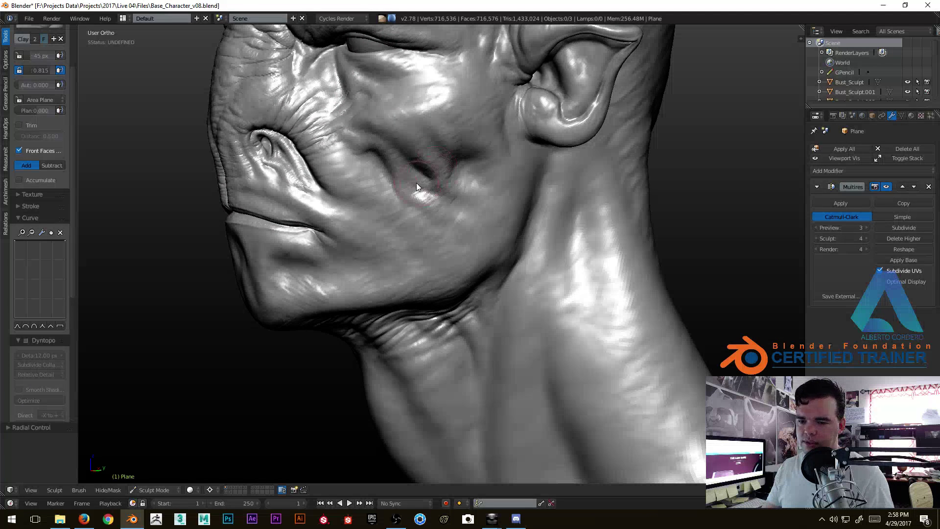
mouse_move(427, 182)
middle_down()
mouse_move(438, 171)
mouse_move(453, 93)
middle_up()
mouse_move(454, 93)
shift+middle_down()
mouse_move(460, 174)
mouse_move(439, 275)
mouse_move(463, 202)
shift+middle_up()
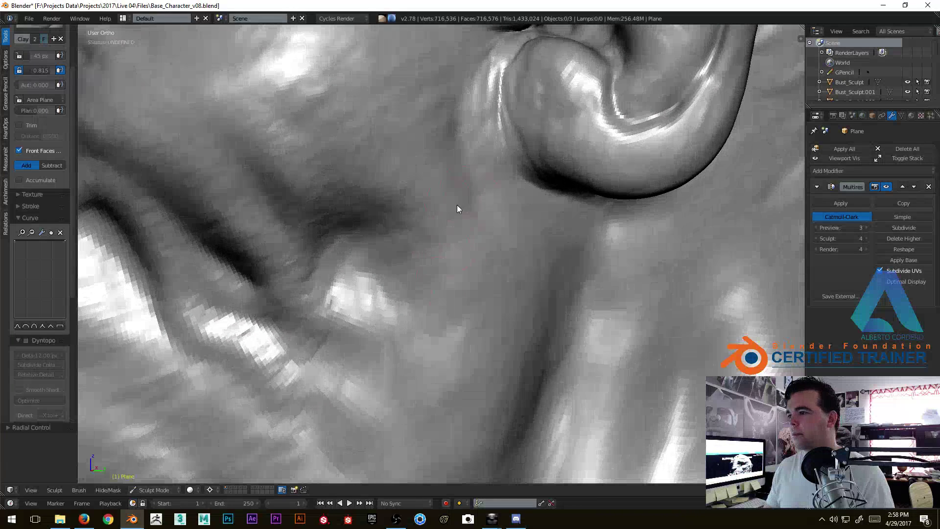
shift+middle_drag(445, 94, 438, 240)
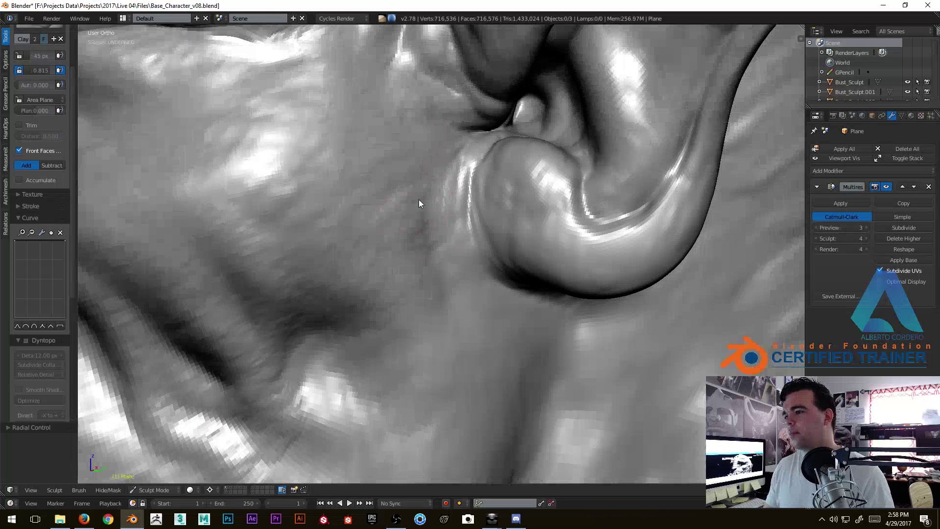
shift+middle_drag(374, 163, 365, 210)
mouse_move(364, 210)
ctrl+middle_down()
mouse_move(467, 159)
mouse_move(420, 225)
mouse_move(432, 157)
mouse_move(425, 171)
ctrl+middle_up()
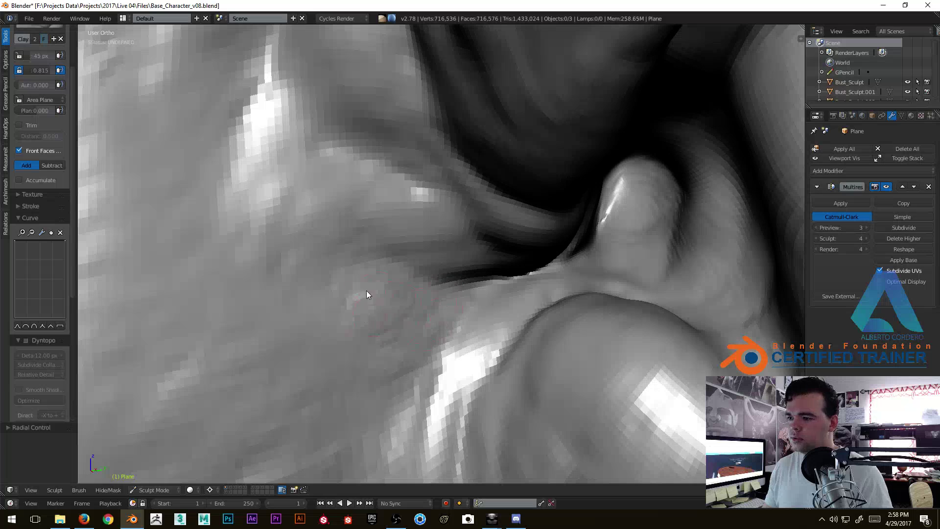
shift+middle_drag(380, 269, 404, 219)
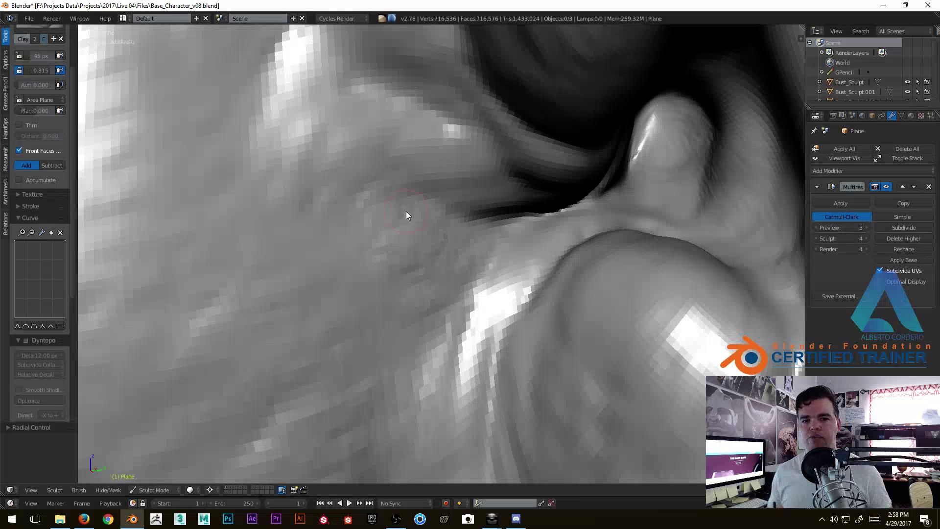
Continue the clay skin texture upward over the folds just above the front of the ear opening.
mouse_move(480, 230)
middle_down()
mouse_move(432, 261)
mouse_move(414, 250)
mouse_move(442, 256)
mouse_move(433, 336)
middle_up()
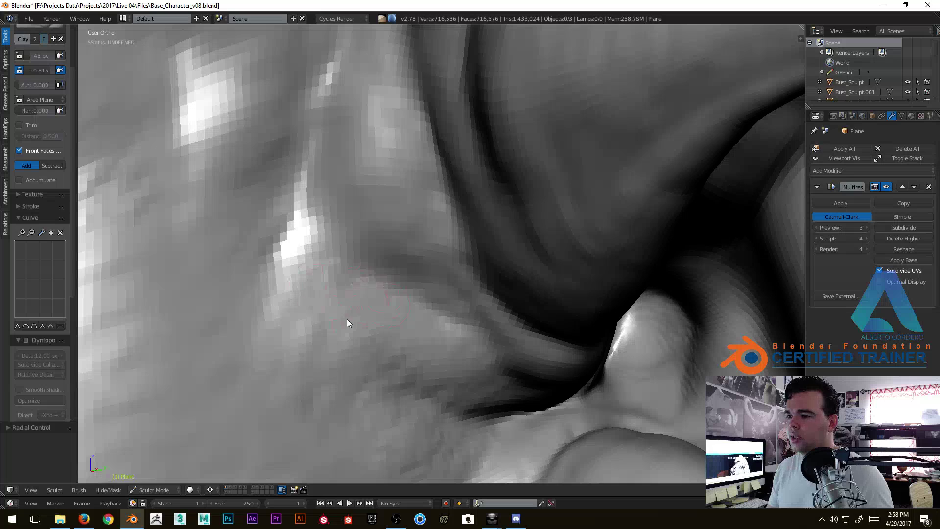
mouse_move(361, 313)
middle_down()
mouse_move(414, 336)
mouse_move(443, 307)
middle_up()
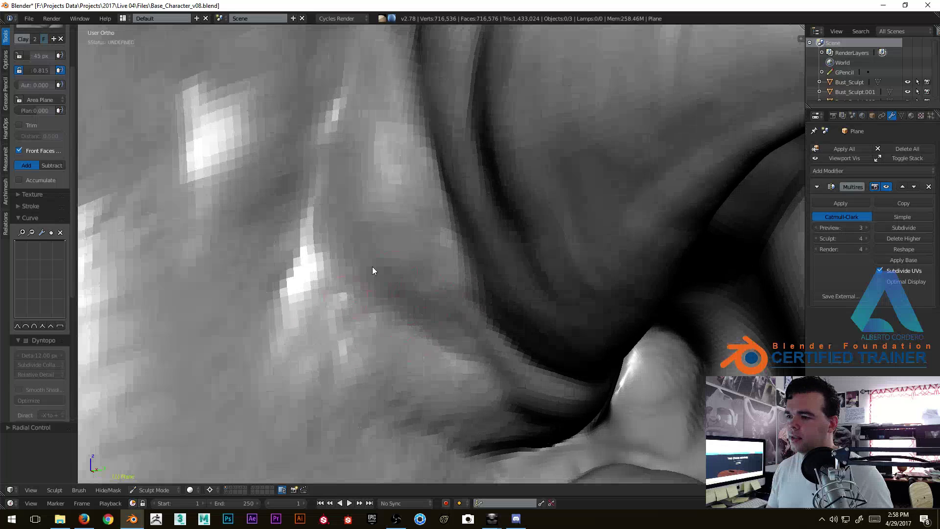
mouse_move(311, 225)
mouse_down()
mouse_move(354, 297)
mouse_move(445, 275)
mouse_up()
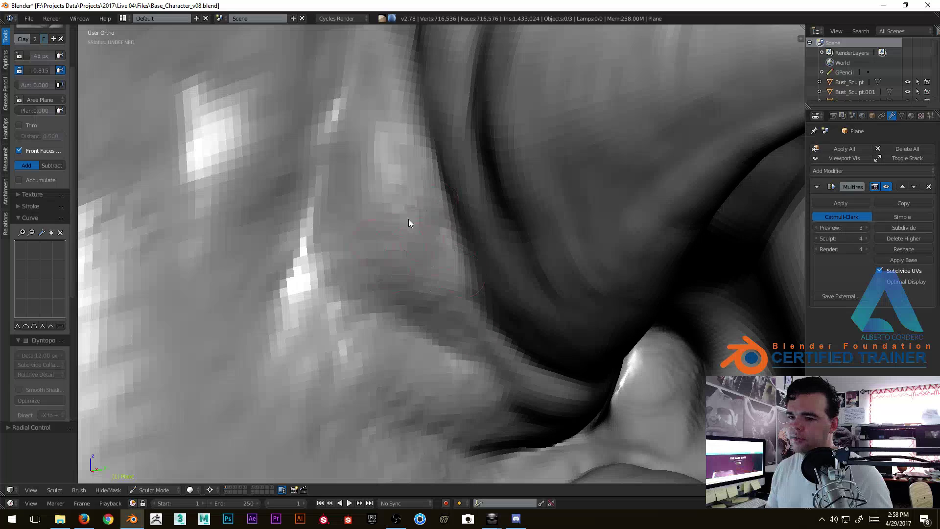
Sculpt bumpy skin detail down the raised strip in front of the upper ear's base with the Clay brush.
scroll(400, 217, down, 4)
scroll(424, 249, up, 5)
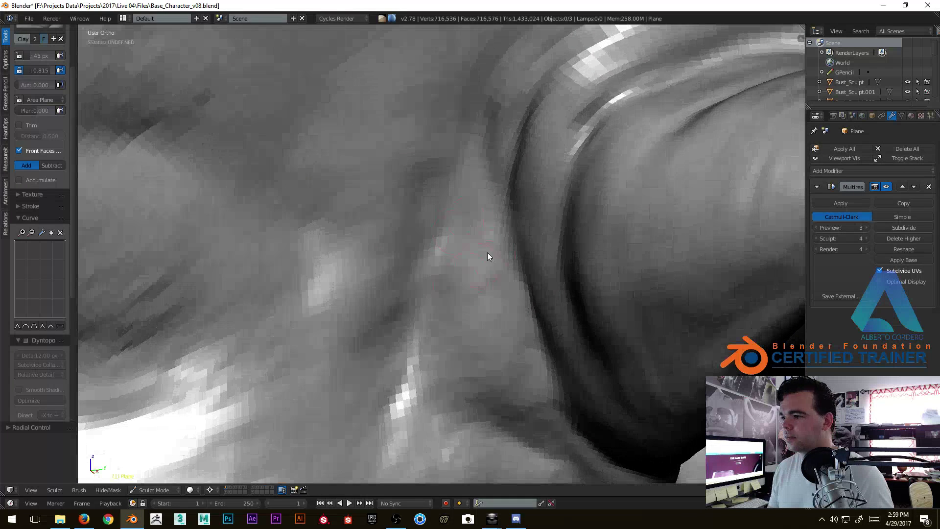
mouse_move(487, 256)
mouse_down()
mouse_move(469, 185)
mouse_move(492, 225)
mouse_move(452, 360)
mouse_move(474, 200)
mouse_move(433, 360)
mouse_up()
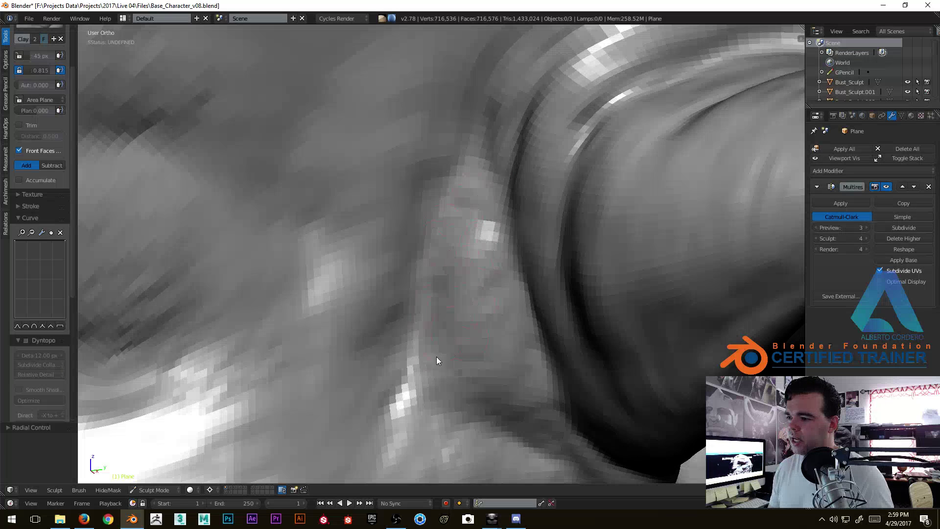
shift+middle_drag(429, 407, 431, 242)
mouse_move(431, 219)
mouse_down()
mouse_move(392, 327)
mouse_move(433, 282)
mouse_move(419, 317)
mouse_up()
shift+middle_drag(427, 378, 436, 222)
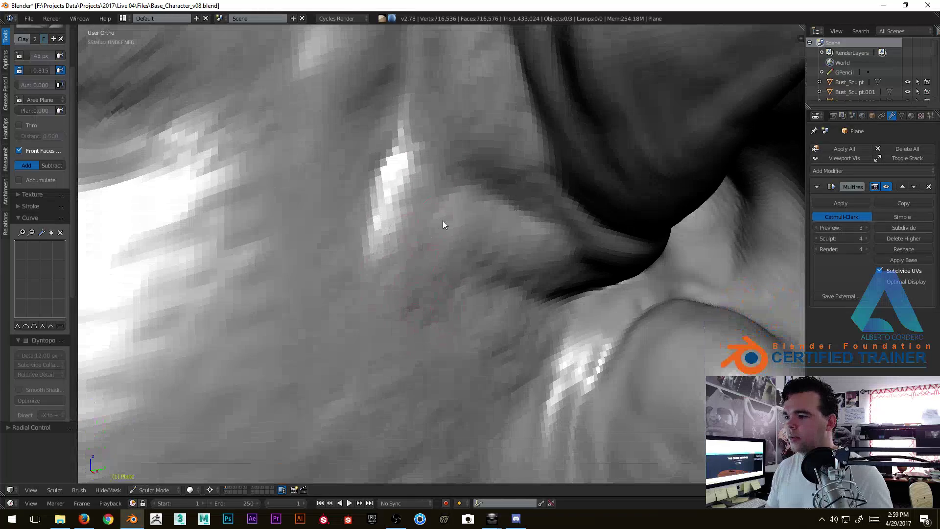
Extend the clay skin texture up onto the fold curving around the top of the ear's base.
scroll(474, 320, down, 5)
mouse_move(396, 286)
middle_down()
mouse_move(437, 269)
mouse_move(260, 311)
middle_up()
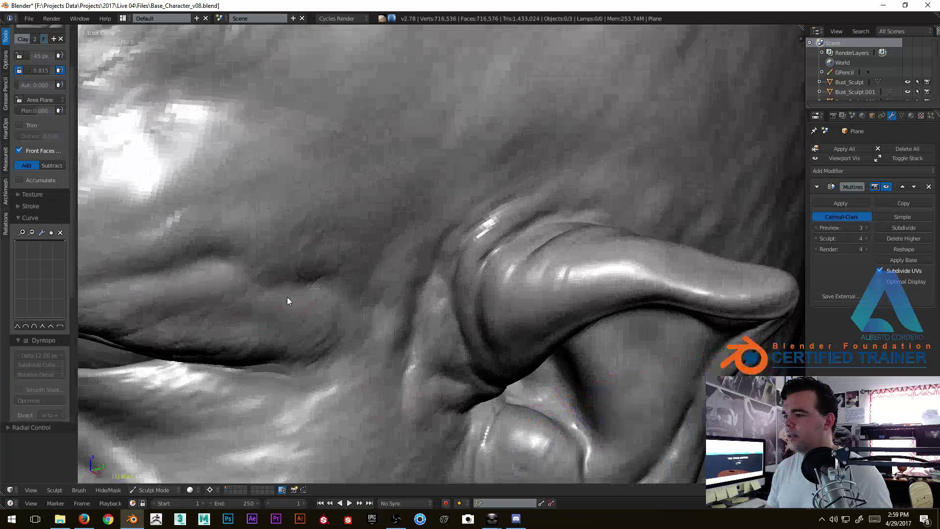
scroll(404, 218, up, 2)
scroll(404, 218, up, 4)
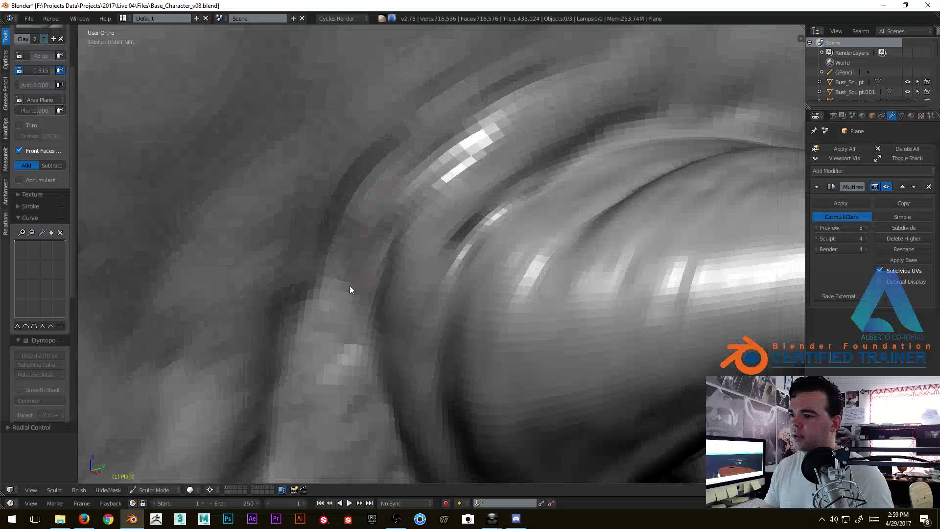
mouse_move(358, 271)
middle_down()
mouse_move(353, 289)
mouse_move(358, 177)
mouse_move(344, 245)
middle_up()
mouse_move(401, 231)
middle_down()
mouse_move(520, 204)
mouse_move(472, 273)
mouse_move(489, 168)
mouse_move(361, 210)
mouse_move(389, 189)
mouse_move(361, 164)
mouse_move(413, 178)
mouse_move(351, 226)
middle_up()
Examine the whole bust from three-quarter and side views to compare the face, ear and neck.
scroll(377, 206, down, 6)
scroll(383, 185, down, 5)
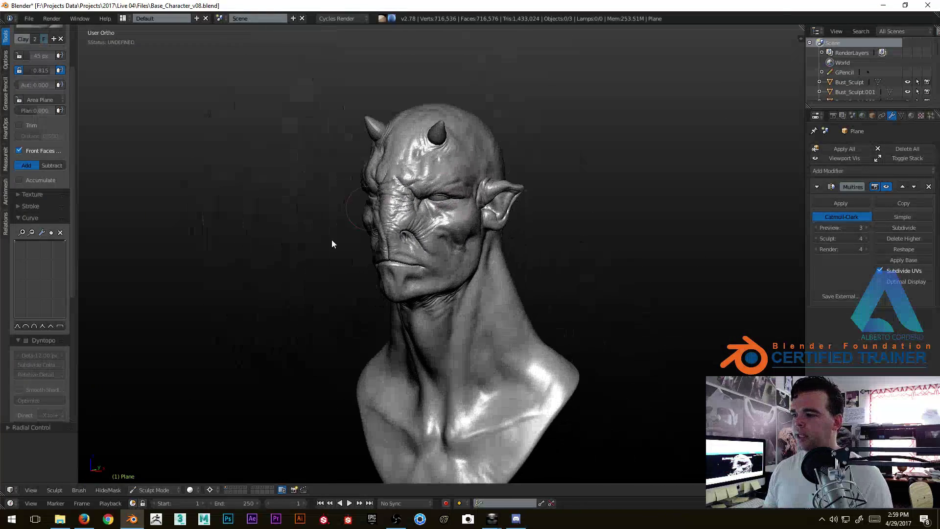
mouse_move(234, 352)
middle_down()
mouse_move(399, 142)
mouse_move(306, 240)
mouse_move(431, 176)
mouse_move(391, 181)
mouse_move(493, 260)
mouse_move(434, 188)
middle_up()
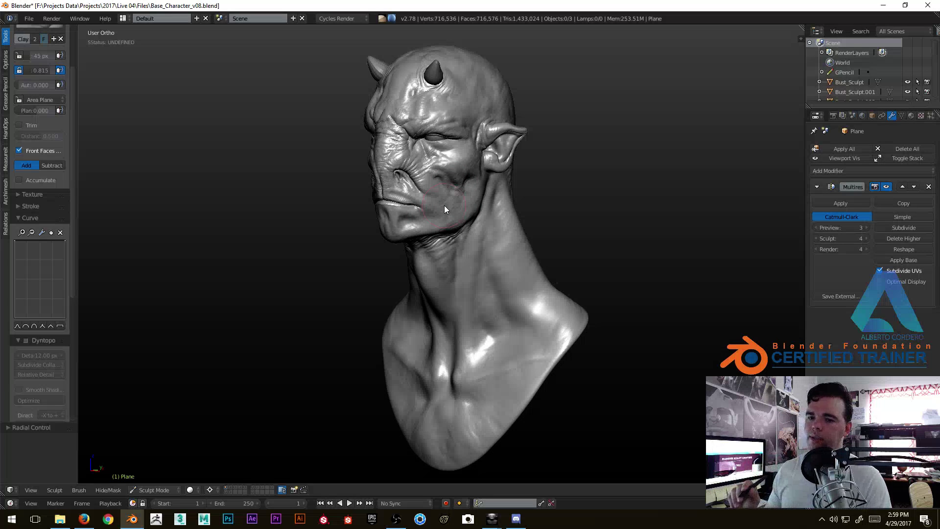
mouse_move(444, 205)
middle_down()
mouse_move(418, 288)
mouse_move(471, 139)
mouse_move(381, 233)
mouse_move(419, 208)
middle_up()
middle_drag(496, 166, 462, 217)
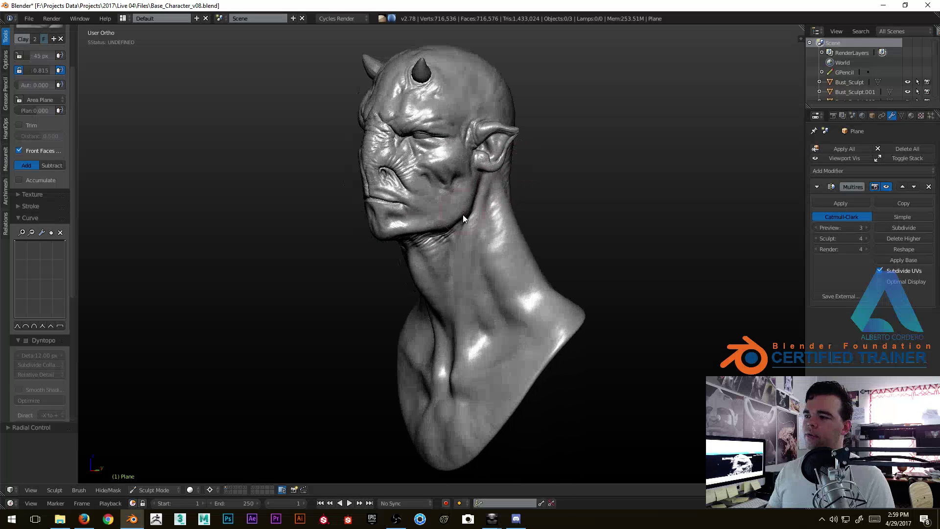
middle_drag(532, 301, 456, 237)
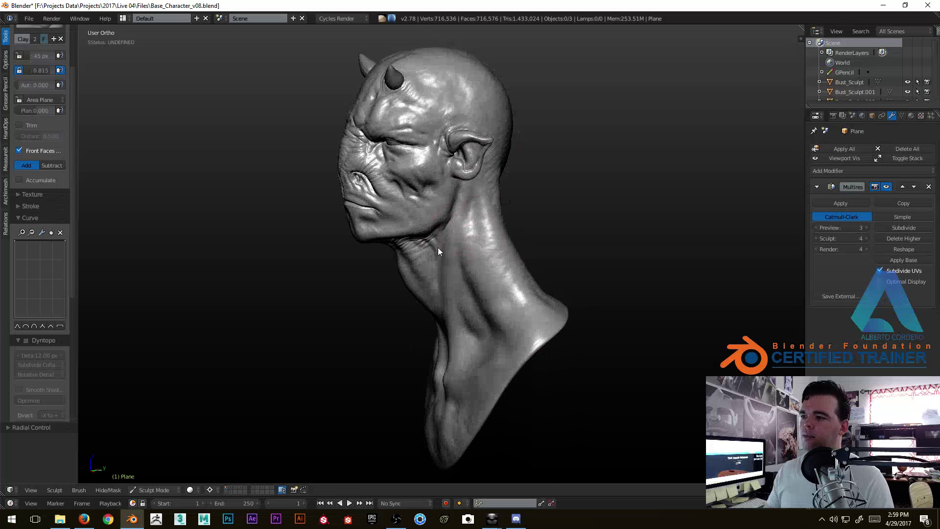
Sculpt fine clay skin texture down the side of the neck below the ear and jaw corner.
mouse_move(445, 315)
middle_down()
mouse_move(572, 325)
mouse_move(551, 278)
mouse_move(536, 313)
middle_up()
mouse_move(499, 251)
middle_down()
mouse_move(522, 258)
mouse_move(488, 237)
mouse_move(501, 170)
mouse_move(441, 184)
mouse_move(559, 318)
mouse_move(510, 271)
mouse_move(512, 208)
mouse_move(498, 220)
mouse_move(515, 236)
middle_up()
scroll(519, 172, up, 3)
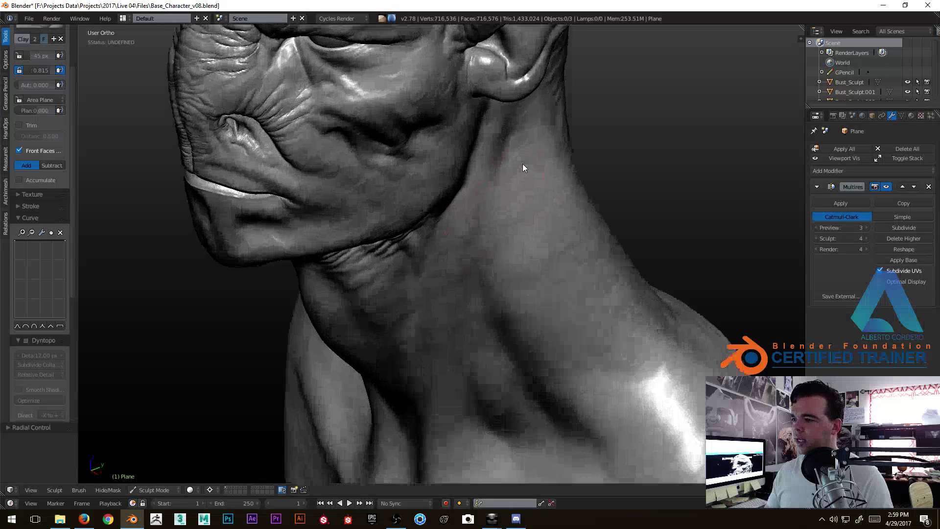
scroll(519, 171, up, 2)
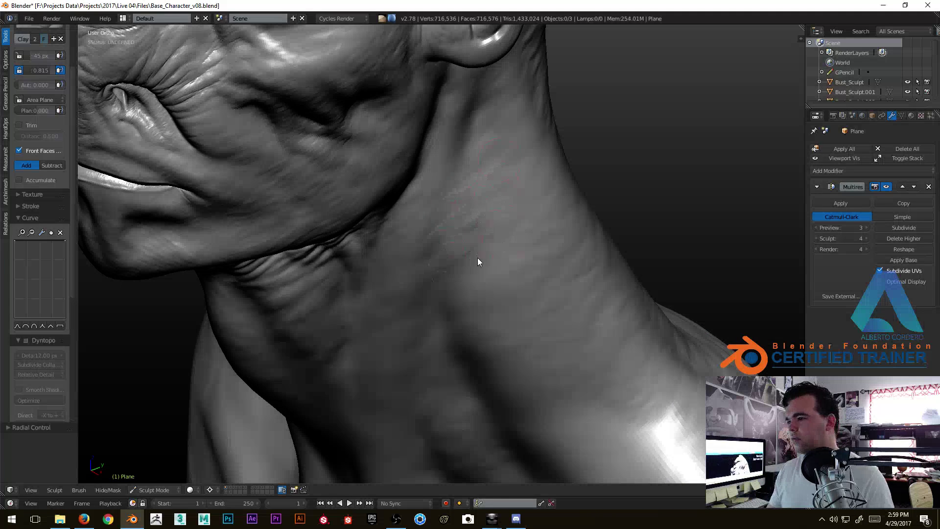
middle_drag(495, 246, 462, 192)
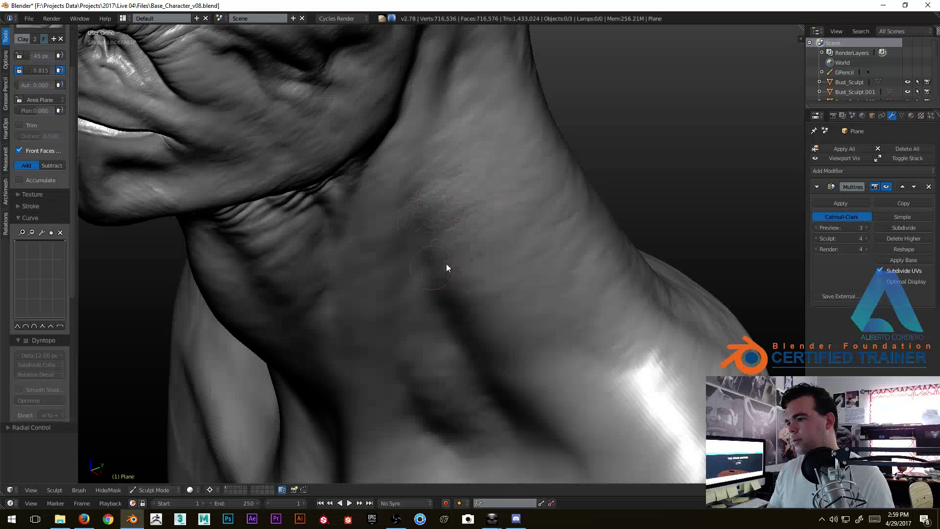
middle_drag(486, 296, 466, 184)
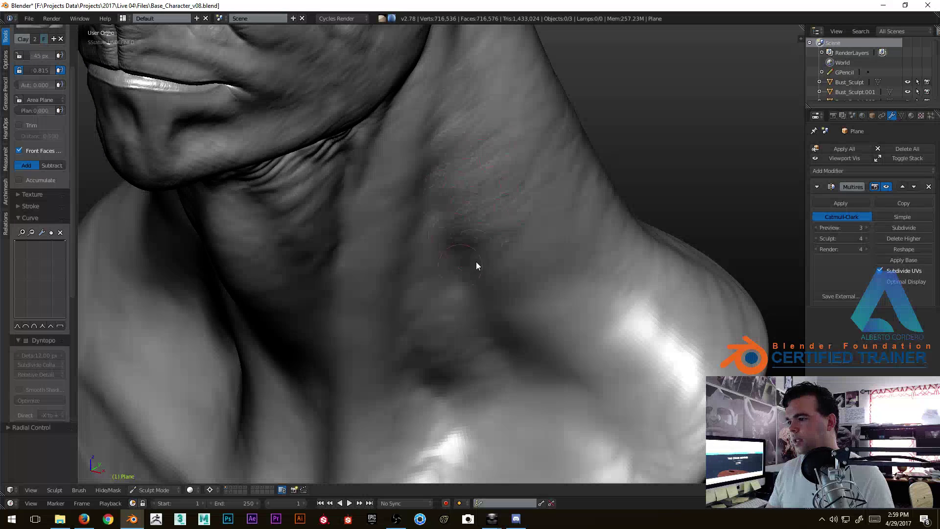
Extend the clay skin wrinkles into the hollows of the lower neck above the collarbone.
middle_drag(465, 268, 554, 197)
mouse_move(487, 295)
middle_down()
mouse_move(487, 234)
mouse_move(460, 202)
mouse_move(549, 258)
mouse_move(557, 317)
middle_up()
mouse_move(567, 285)
middle_down()
mouse_move(571, 336)
mouse_move(412, 311)
mouse_move(423, 273)
middle_up()
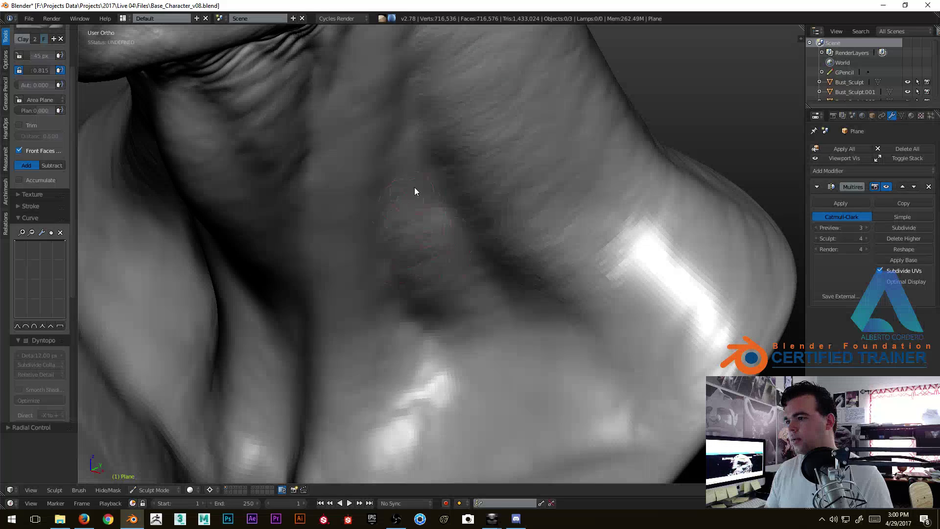
middle_drag(478, 298, 458, 258)
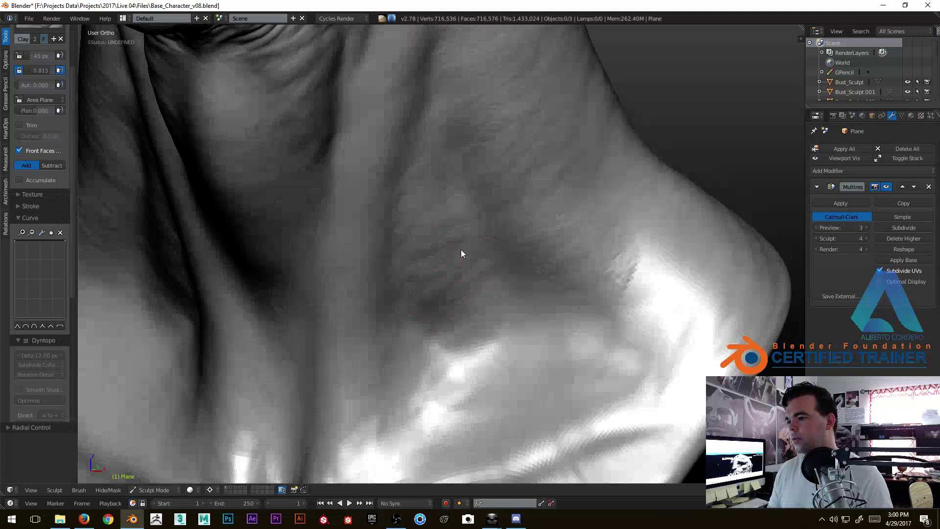
mouse_move(447, 291)
middle_down()
mouse_move(479, 242)
mouse_move(502, 243)
mouse_move(541, 323)
middle_up()
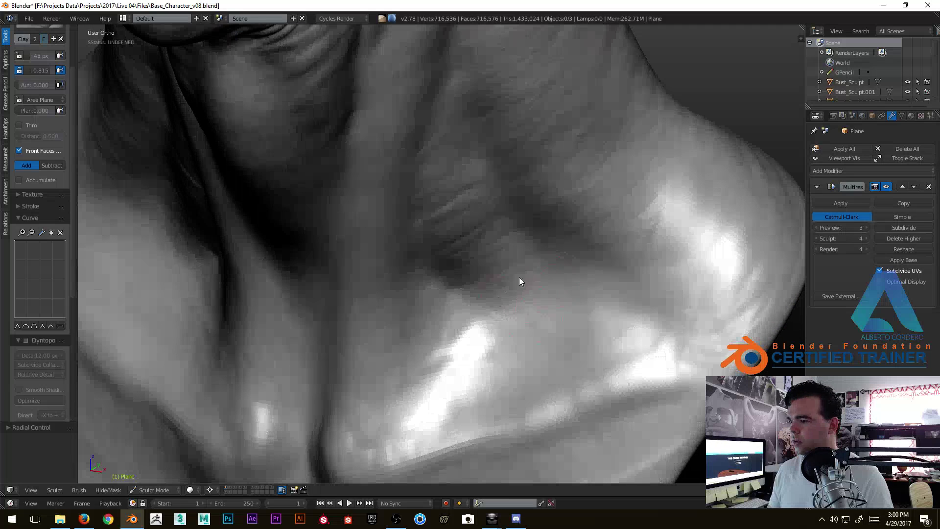
mouse_move(575, 259)
middle_down()
mouse_move(632, 295)
mouse_move(566, 242)
middle_up()
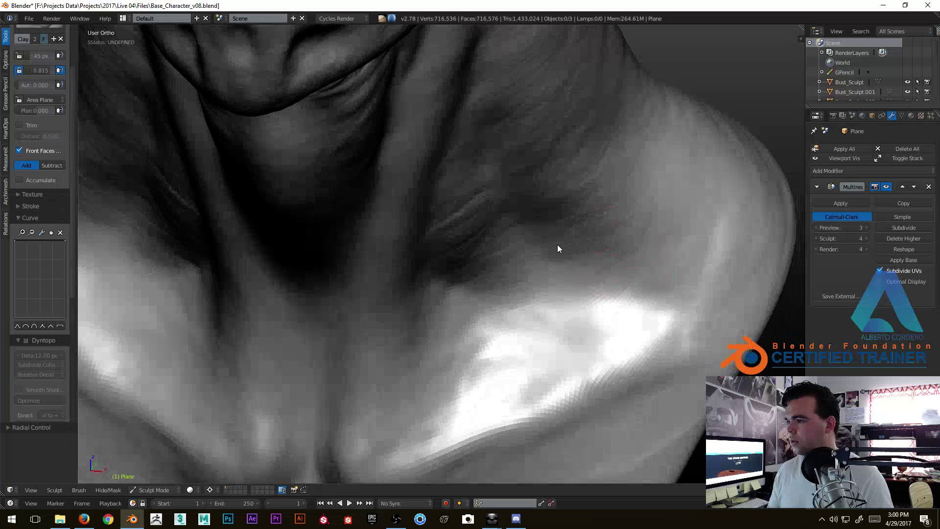
mouse_move(553, 213)
mouse_down()
mouse_move(569, 147)
mouse_move(584, 154)
mouse_move(563, 213)
mouse_move(630, 238)
mouse_up()
Build diagonal clay skin texture across the side of the neck behind the ear, toward the nape.
middle_drag(630, 239, 490, 297)
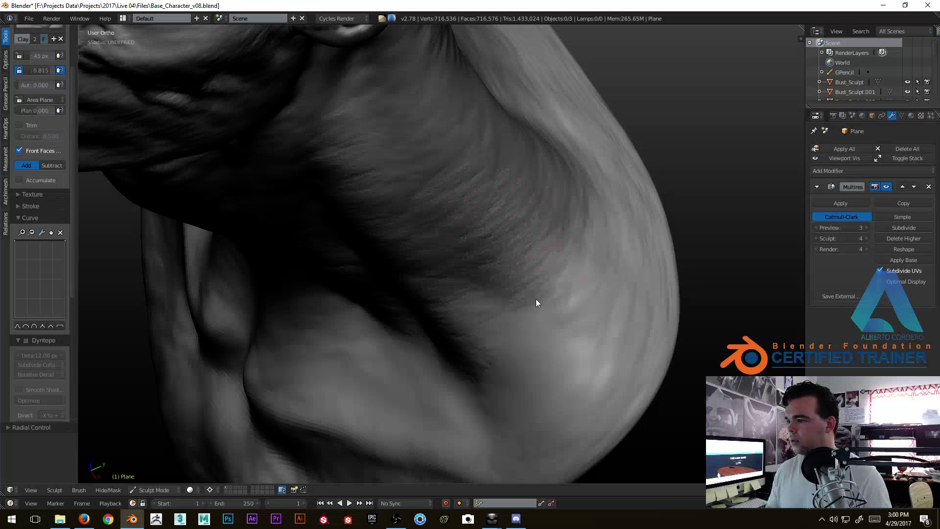
scroll(538, 293, up, 3)
mouse_move(528, 287)
middle_down()
mouse_move(428, 361)
mouse_move(414, 118)
middle_up()
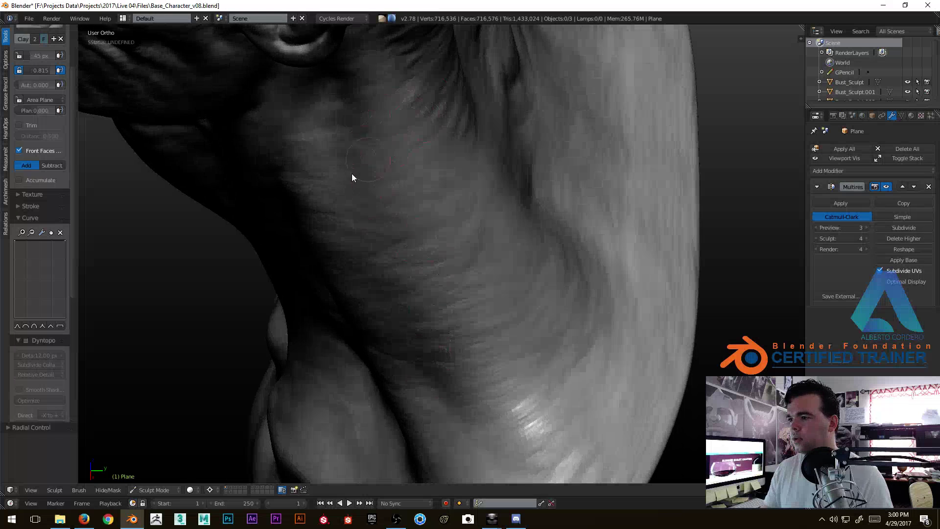
middle_drag(441, 267, 371, 207)
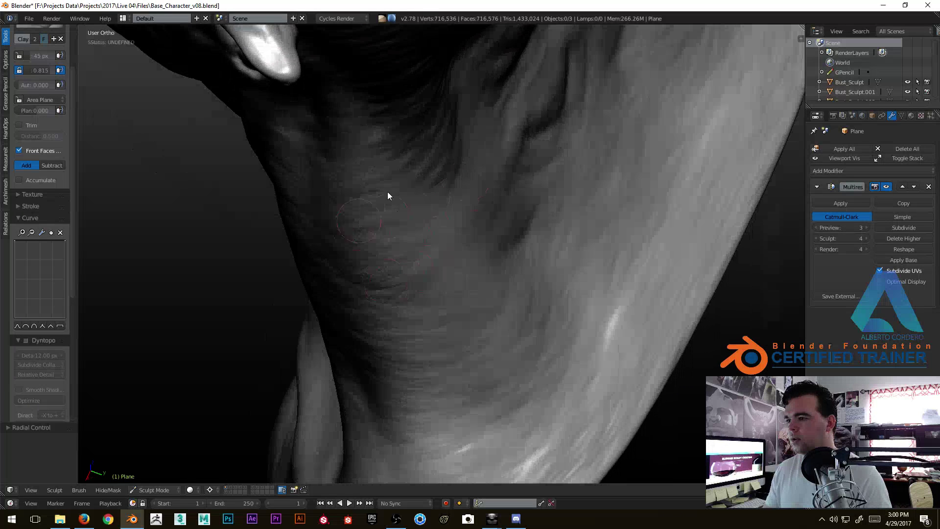
middle_drag(368, 369, 369, 329)
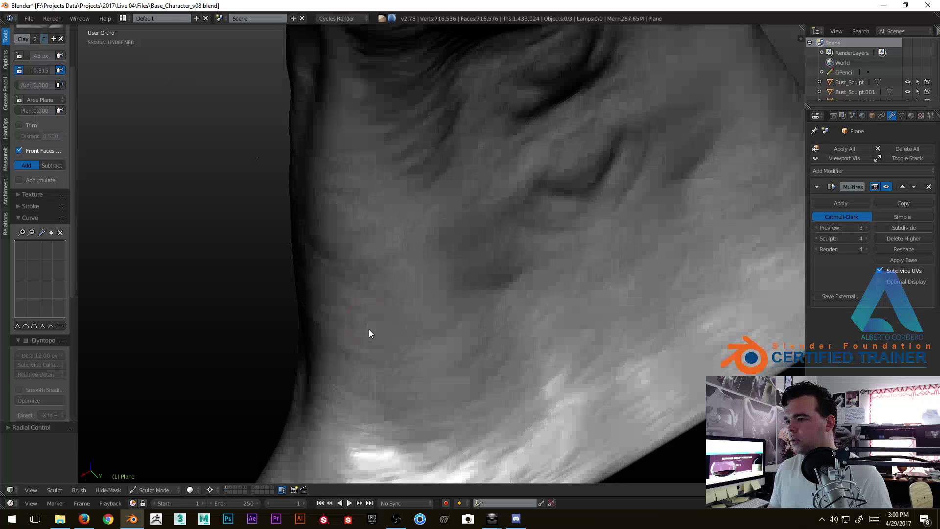
Sculpt wrinkles across the nape around the raised vertebra bumps below the skull with the Clay brush.
mouse_move(456, 199)
middle_down()
mouse_move(458, 420)
mouse_move(404, 219)
middle_up()
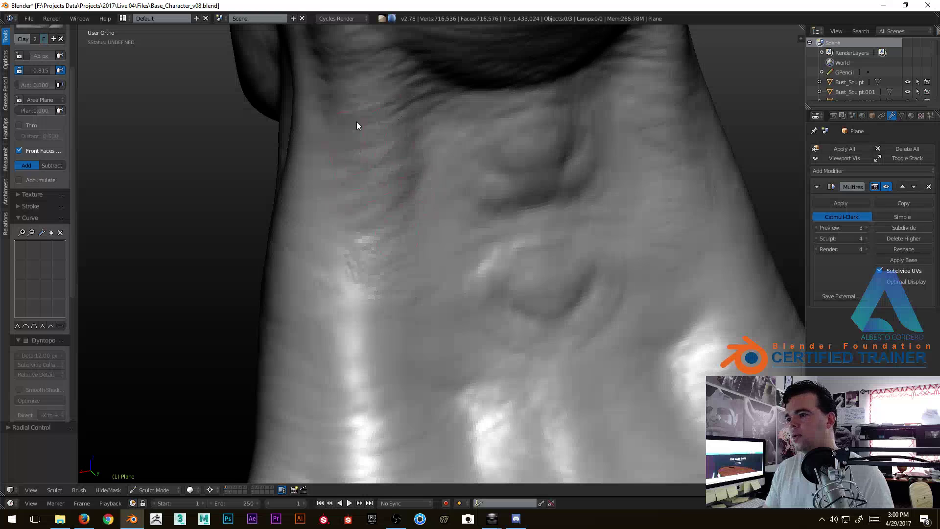
mouse_move(382, 140)
middle_down()
mouse_move(406, 217)
mouse_move(474, 252)
middle_up()
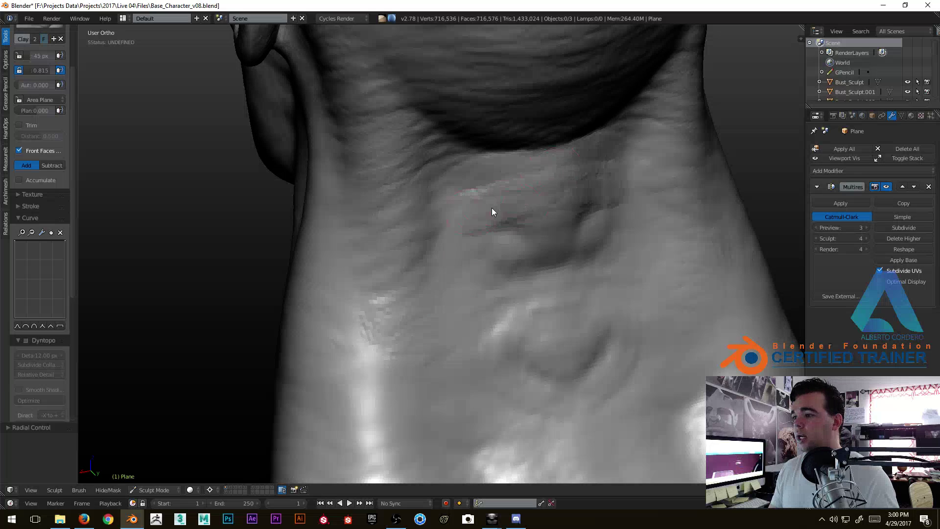
mouse_move(504, 262)
middle_down()
mouse_move(519, 293)
mouse_move(533, 211)
mouse_move(479, 269)
middle_up()
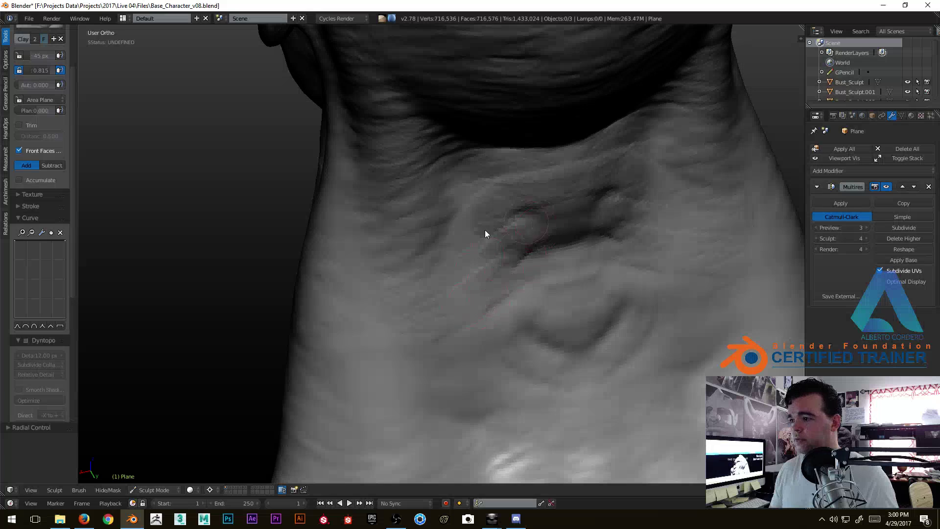
middle_drag(434, 278, 505, 201)
Add bumpy clay skin texture along the rear edge of the jaw below the ear.
mouse_move(489, 196)
ctrl+middle_down()
mouse_move(439, 287)
mouse_move(440, 303)
ctrl+middle_up()
mouse_move(441, 159)
shift+middle_down()
mouse_move(436, 222)
mouse_move(463, 283)
mouse_move(449, 228)
mouse_move(443, 251)
mouse_move(485, 164)
mouse_move(475, 152)
mouse_move(404, 229)
mouse_move(438, 141)
mouse_move(436, 168)
shift+middle_up()
mouse_move(436, 168)
middle_down()
mouse_move(374, 231)
mouse_move(400, 214)
middle_up()
drag(410, 266, 418, 168)
middle_drag(418, 168, 440, 160)
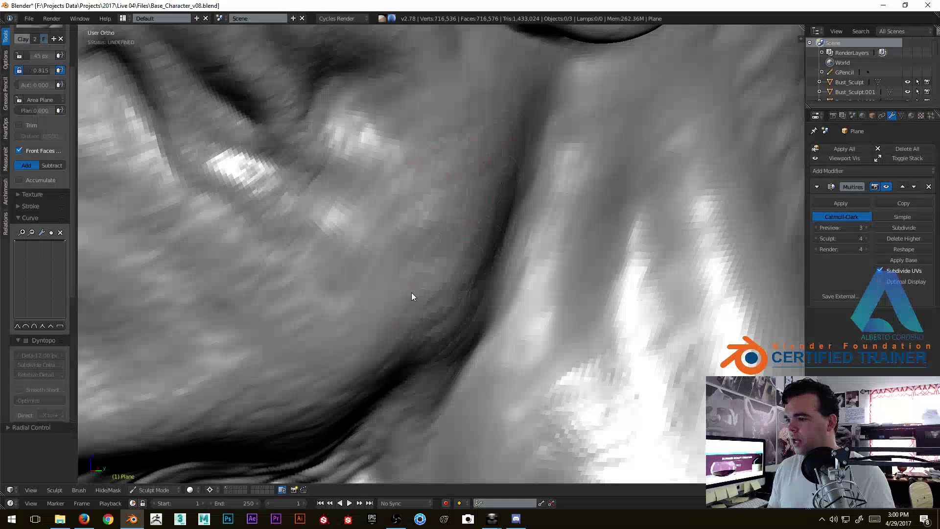
shift+middle_drag(408, 301, 424, 327)
drag(380, 151, 419, 110)
mouse_move(409, 148)
shift+middle_down()
mouse_move(409, 164)
mouse_move(442, 154)
shift+middle_up()
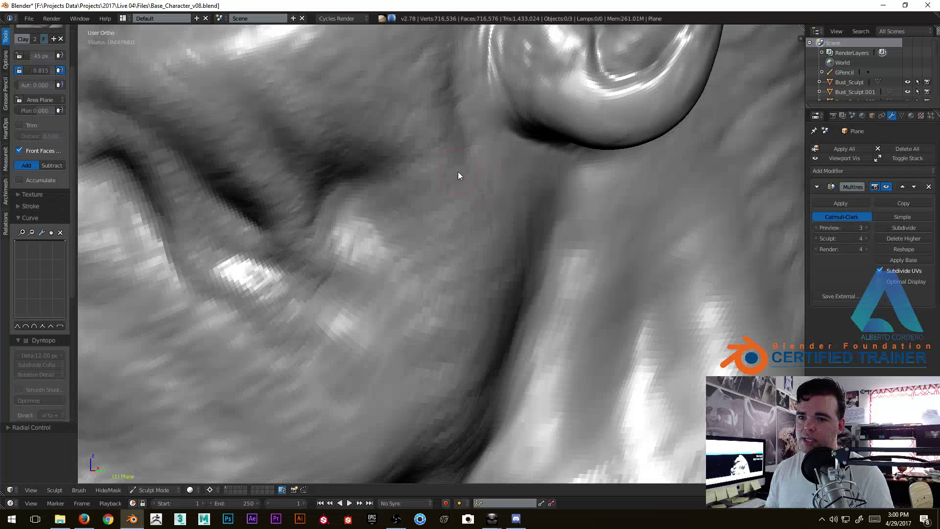
Continue the clay skin texture over the cheek in front of and just beneath the earlobe.
middle_drag(433, 216, 373, 213)
scroll(421, 234, down, 6)
mouse_move(448, 263)
middle_down()
mouse_move(457, 237)
mouse_move(410, 237)
mouse_move(444, 206)
middle_up()
scroll(361, 231, up, 6)
mouse_move(342, 206)
mouse_down()
mouse_move(296, 172)
mouse_move(252, 164)
mouse_move(372, 172)
mouse_up()
scroll(339, 244, down, 3)
middle_drag(373, 245, 433, 245)
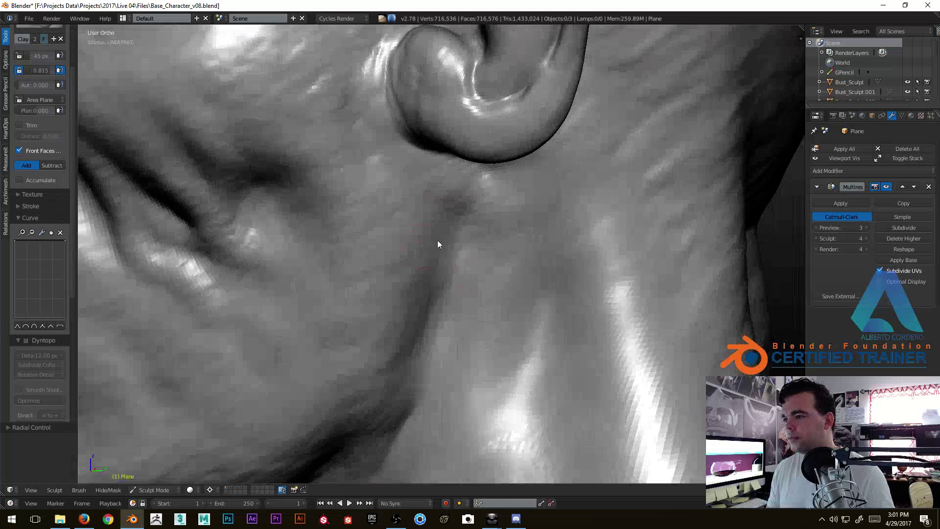
scroll(432, 246, up, 1)
mouse_move(374, 189)
shift+middle_down()
mouse_move(388, 253)
mouse_move(395, 246)
shift+middle_up()
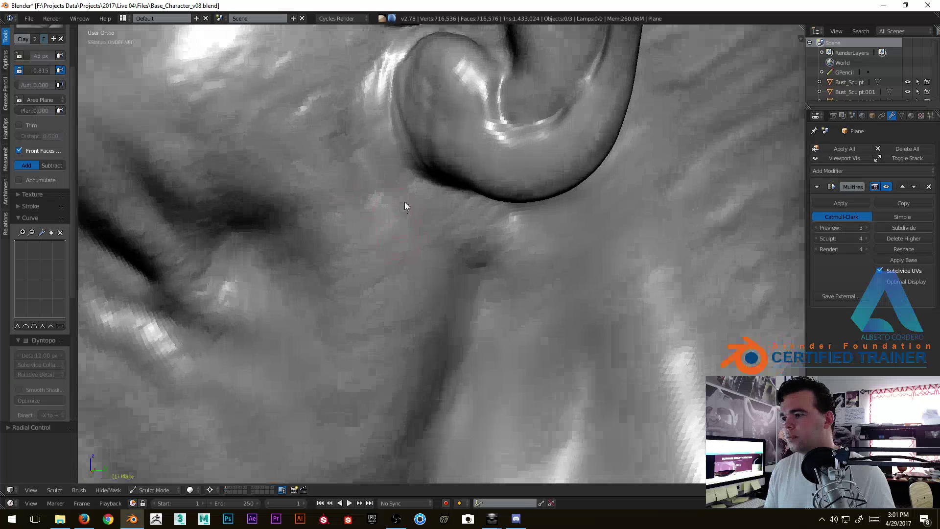
ctrl+middle_drag(404, 205, 378, 152)
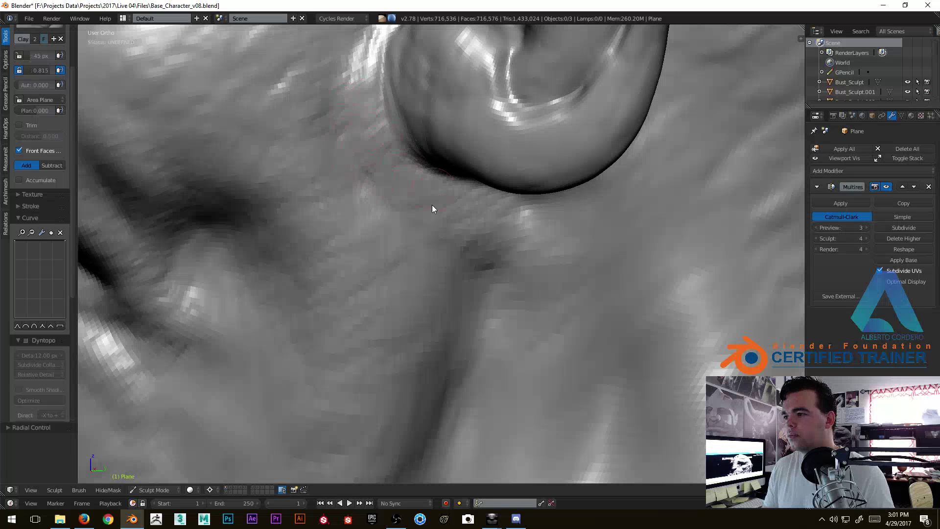
Puff up the crease where the earlobe meets the cheek using the Inflate brush at 23 px.
scroll(384, 195, up, 2)
key(i)
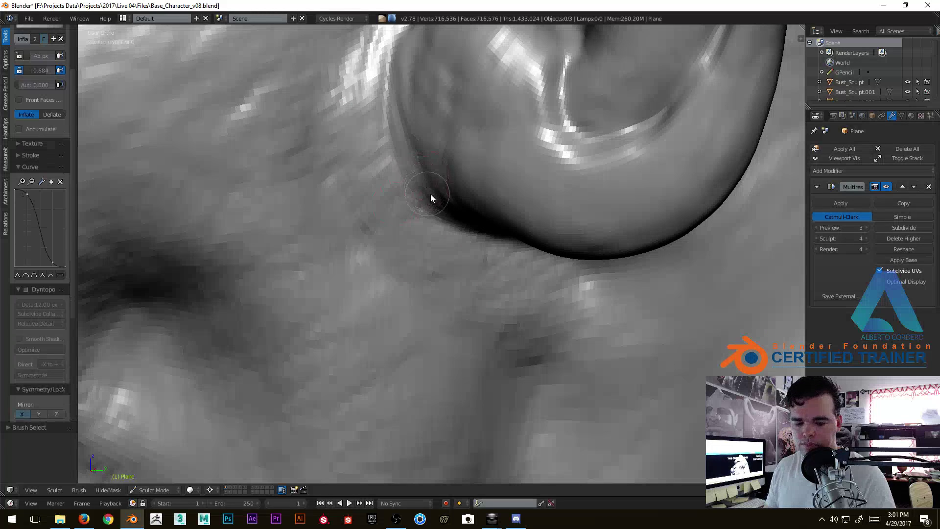
middle_drag(447, 210, 433, 240)
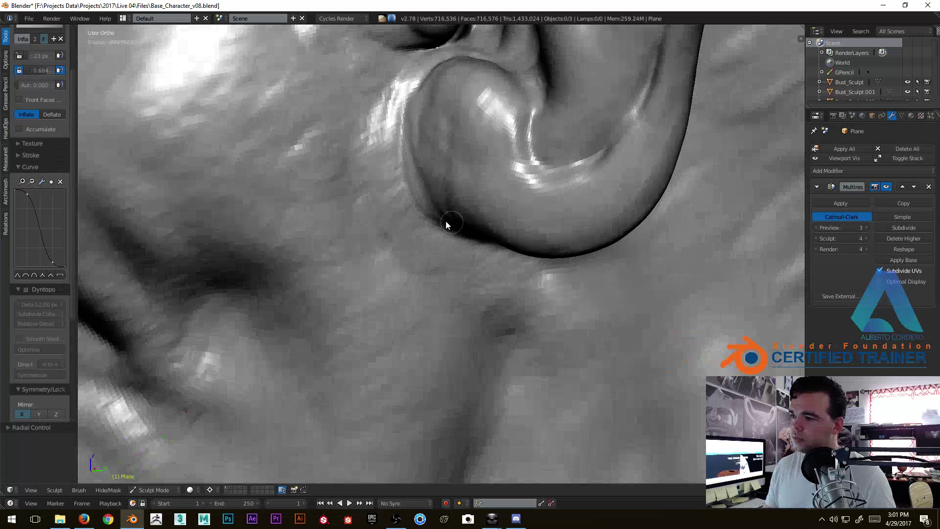
mouse_move(357, 166)
middle_down()
mouse_move(457, 205)
mouse_move(274, 212)
mouse_move(542, 158)
middle_up()
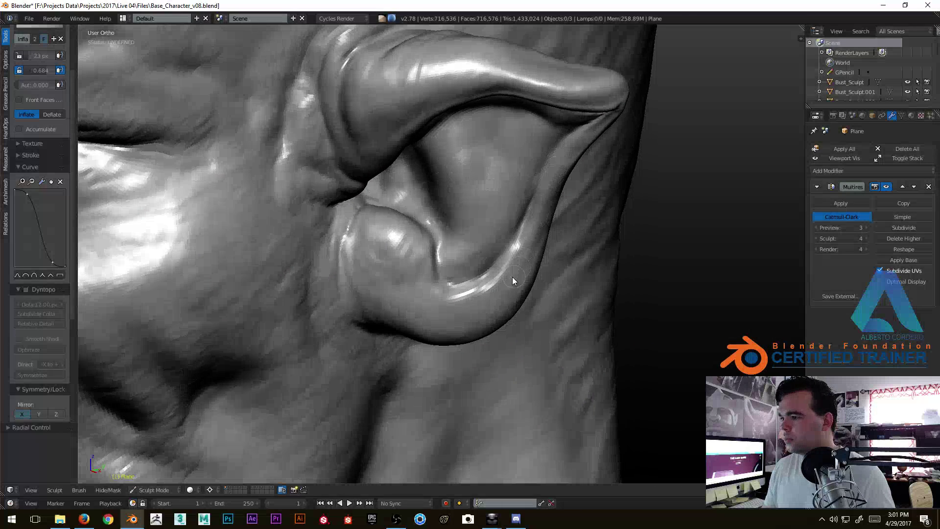
Switch to the Clay brush and add subtle surface detail to the rounded front of the earlobe.
scroll(435, 274, up, 3)
key(c)
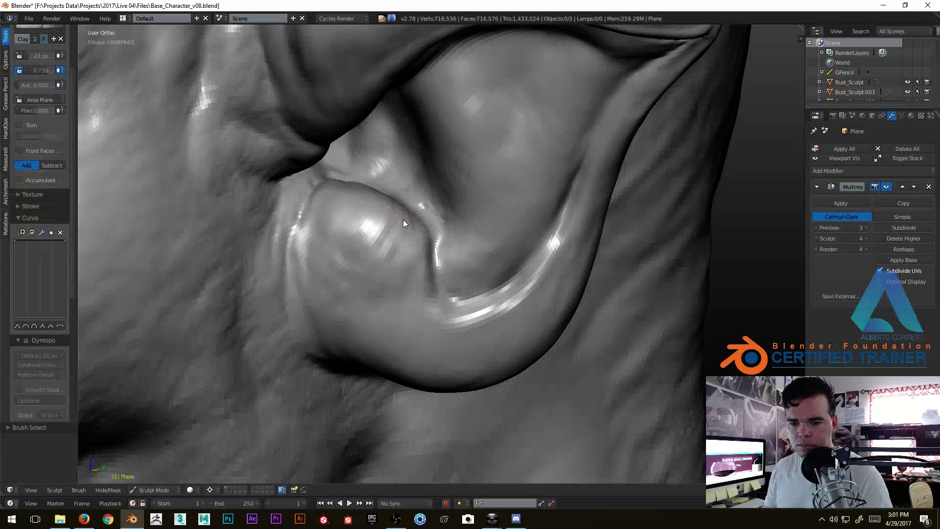
middle_drag(405, 218, 357, 251)
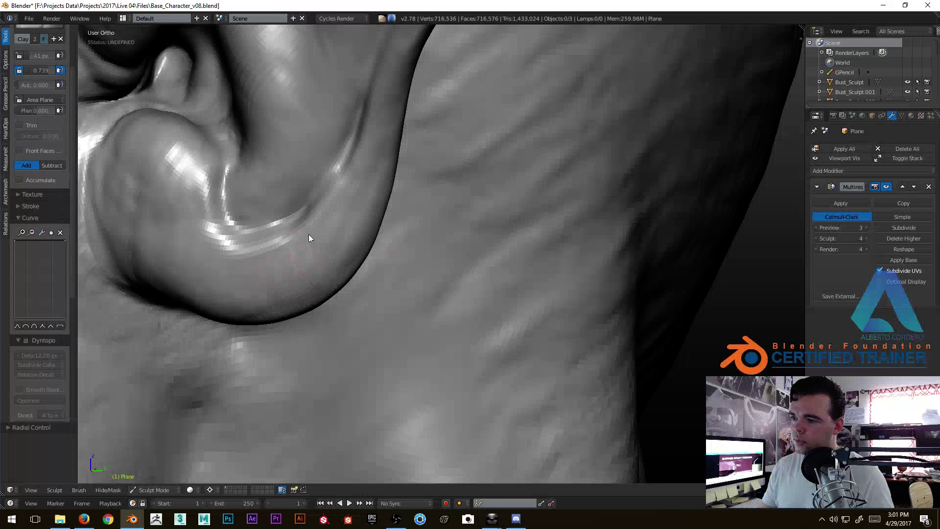
Texture the inner bowl of the ear, from under the upper fold down to the lobe, with the 41 px Clay brush.
shift+middle_drag(308, 242, 348, 359)
drag(331, 195, 295, 154)
shift+middle_drag(295, 154, 355, 295)
scroll(315, 200, up, 1)
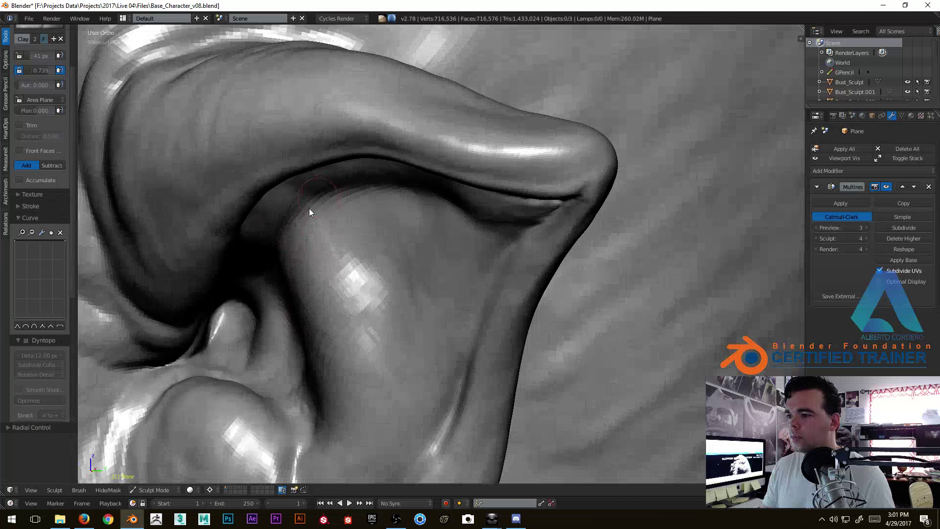
drag(319, 239, 302, 333)
mouse_move(372, 375)
middle_down()
mouse_move(340, 298)
mouse_move(433, 244)
middle_up()
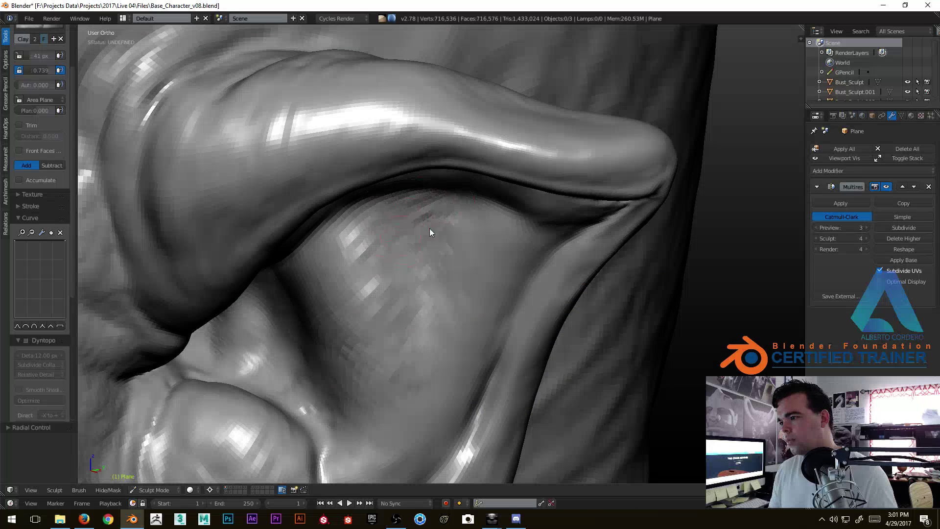
drag(409, 235, 440, 229)
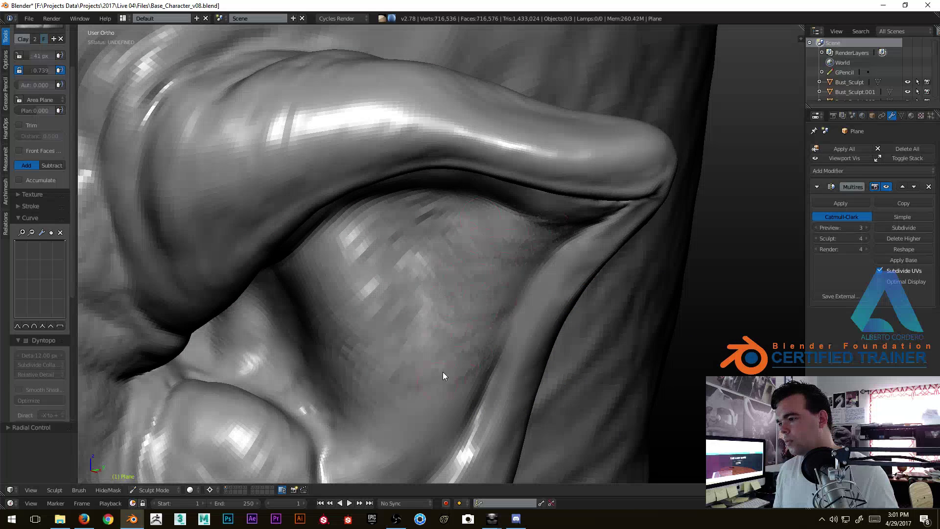
middle_drag(437, 379, 373, 212)
mouse_move(260, 385)
mouse_down()
mouse_move(234, 368)
mouse_move(284, 369)
mouse_up()
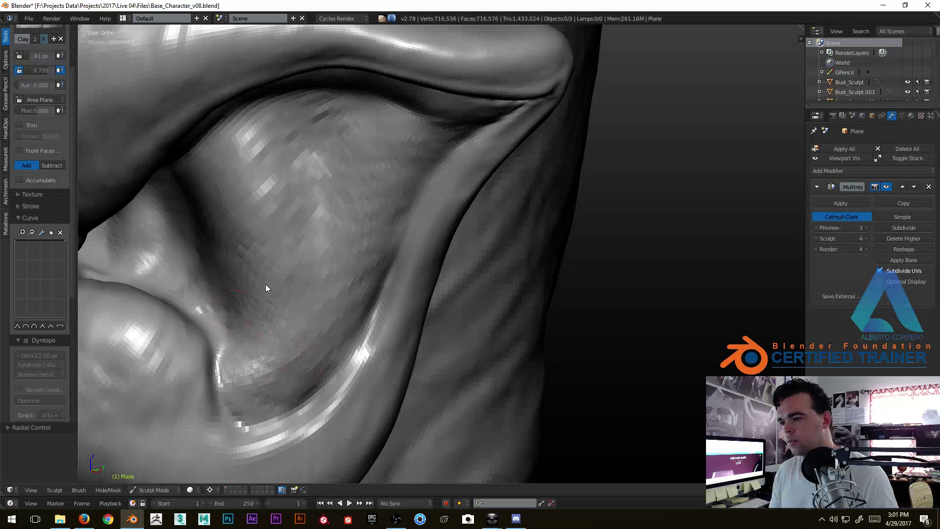
Refine the clay skin texture on the side of the nose just above the nostril.
scroll(238, 225, down, 5)
mouse_move(377, 279)
middle_down()
mouse_move(323, 308)
mouse_move(400, 240)
mouse_move(425, 239)
mouse_move(396, 230)
mouse_move(395, 217)
mouse_move(438, 213)
mouse_move(426, 184)
mouse_move(484, 189)
mouse_move(459, 228)
middle_up()
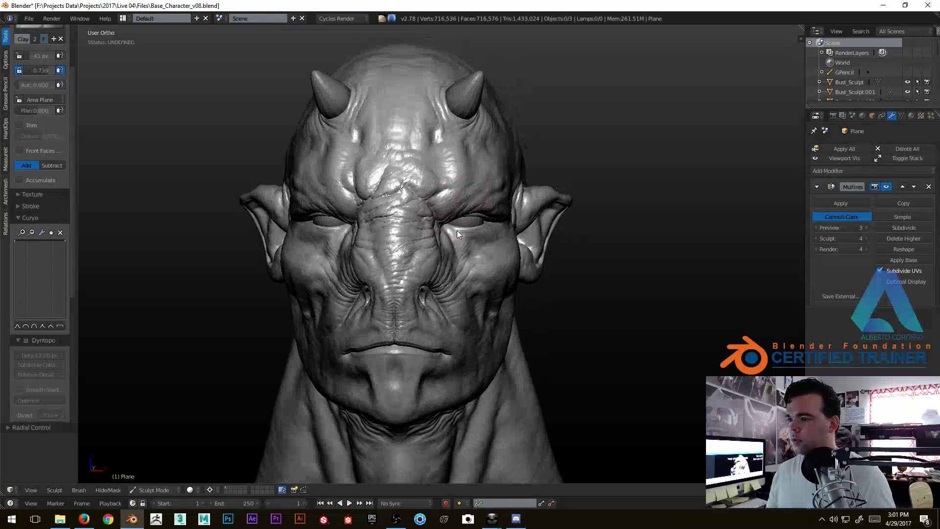
scroll(474, 259, up, 8)
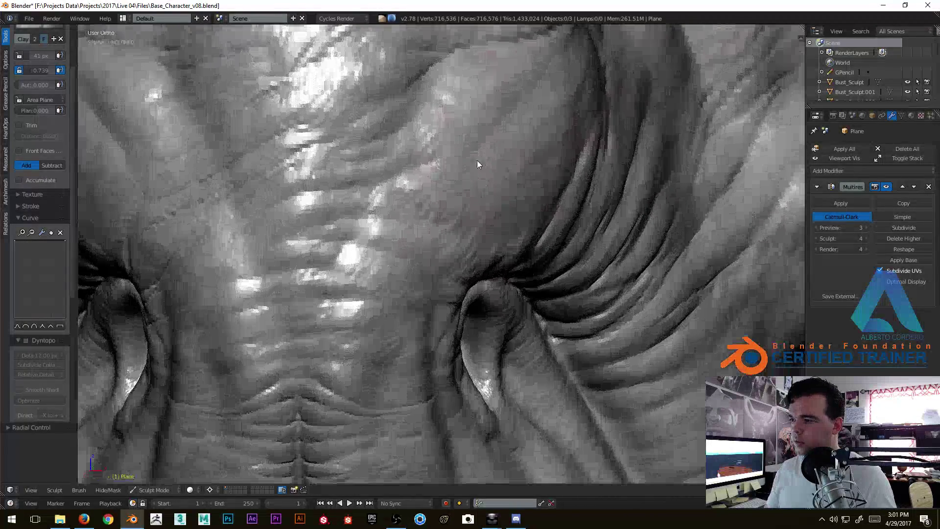
mouse_move(526, 161)
shift+middle_down()
mouse_move(556, 172)
mouse_move(390, 283)
mouse_move(423, 244)
shift+middle_up()
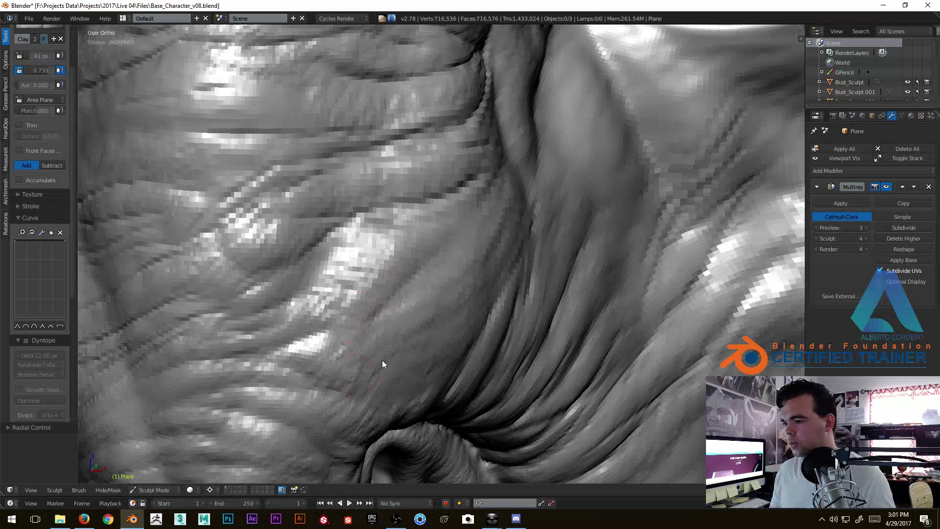
Add clay skin detail to the folds beneath the inner corner of the eye, beside the nose.
mouse_move(416, 303)
middle_down()
mouse_move(361, 339)
mouse_move(562, 234)
middle_up()
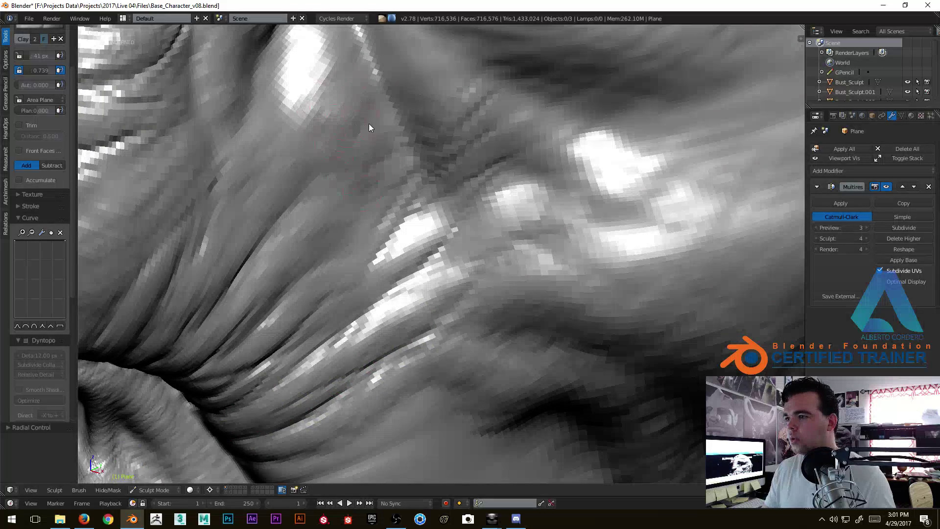
shift+middle_drag(370, 120, 443, 228)
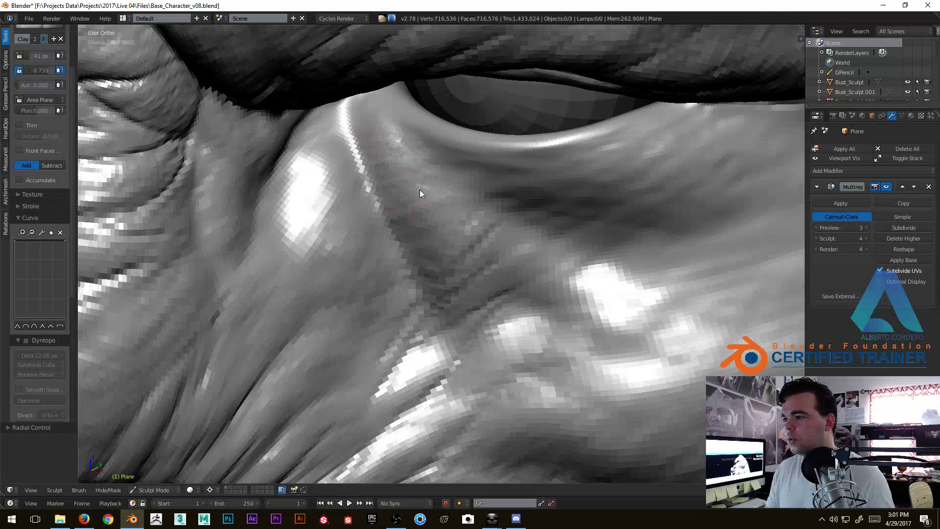
scroll(447, 239, down, 6)
mouse_move(454, 212)
middle_down()
mouse_move(481, 196)
mouse_move(415, 225)
mouse_move(431, 196)
mouse_move(507, 187)
mouse_move(411, 208)
middle_up()
scroll(460, 189, down, 3)
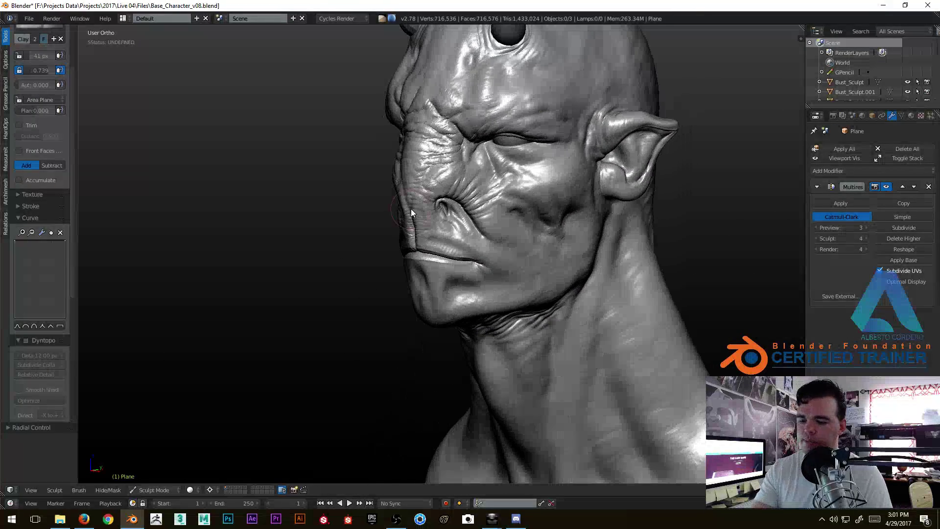
Lasso-mask the lips and surrounding mouth area from the right side view, and invert the mask.
key(KP_3)
shift+middle_drag(515, 295, 485, 195)
mouse_move(485, 196)
shift+middle_down()
mouse_move(547, 151)
mouse_move(450, 198)
shift+middle_up()
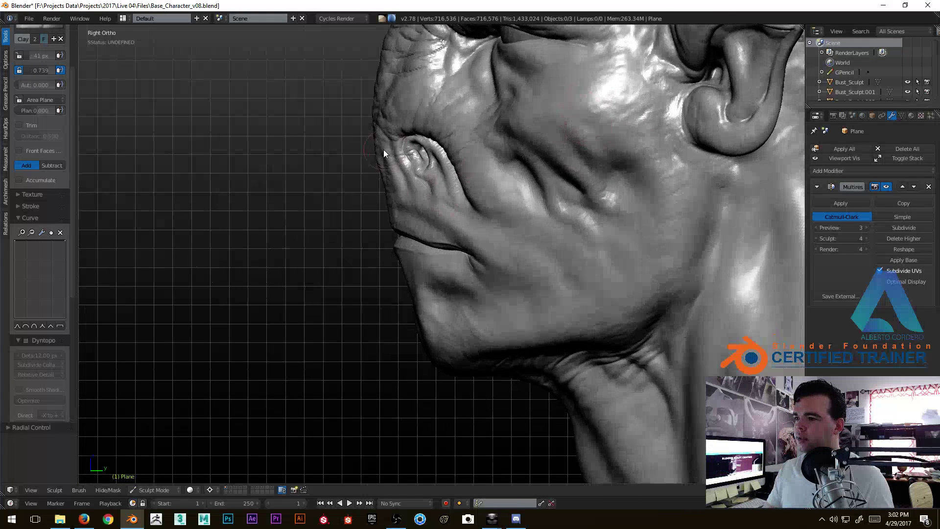
mouse_move(398, 166)
ctrl+shift+mouse_down()
mouse_move(508, 216)
mouse_move(529, 321)
mouse_move(310, 296)
mouse_move(318, 284)
ctrl+shift+mouse_up()
middle_drag(464, 229, 564, 226)
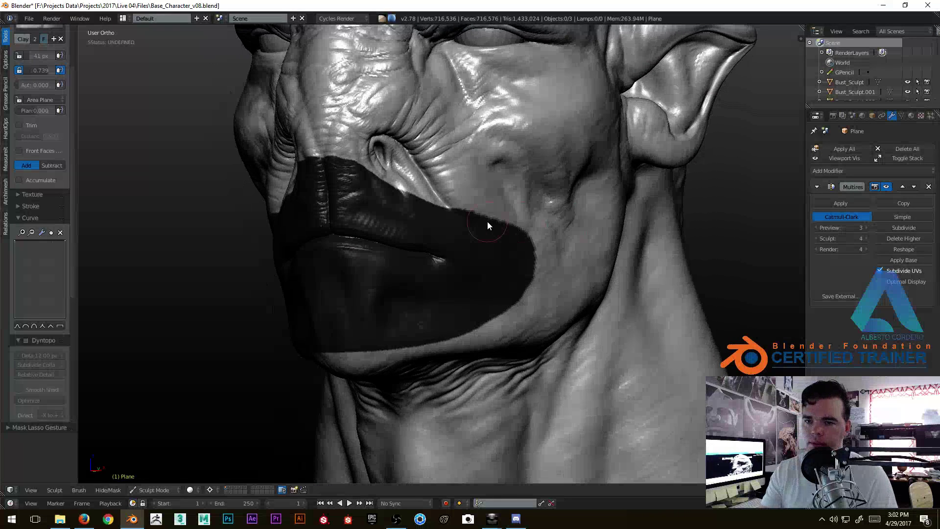
key(ctrl+i)
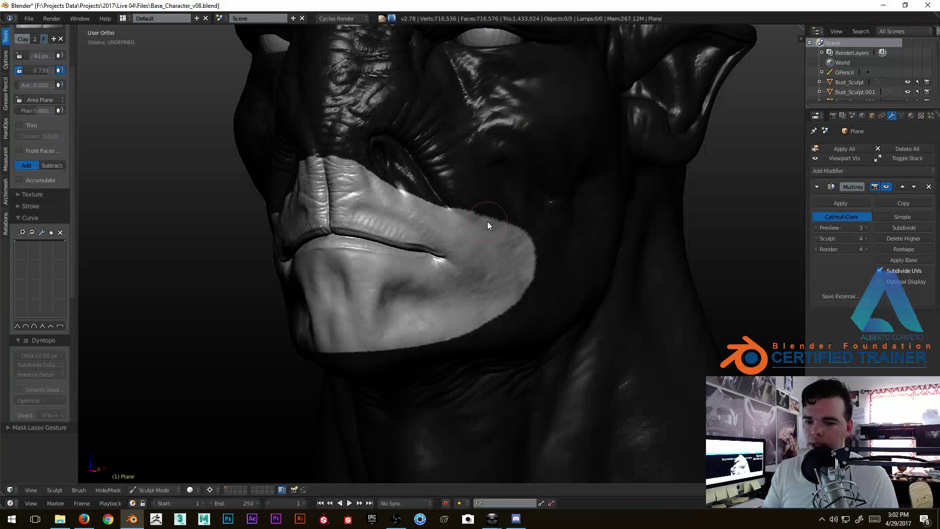
Hide the masked part of the bust and subdivide the Multires modifier to level 5.
click(128, 488)
click(129, 448)
scroll(430, 201, up, 6)
scroll(449, 178, down, 4)
scroll(408, 248, up, 4)
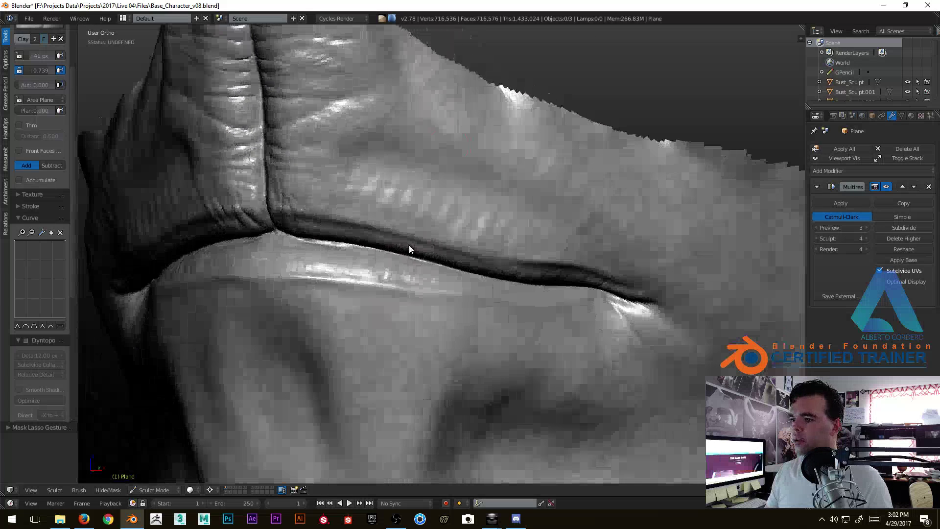
click(896, 228)
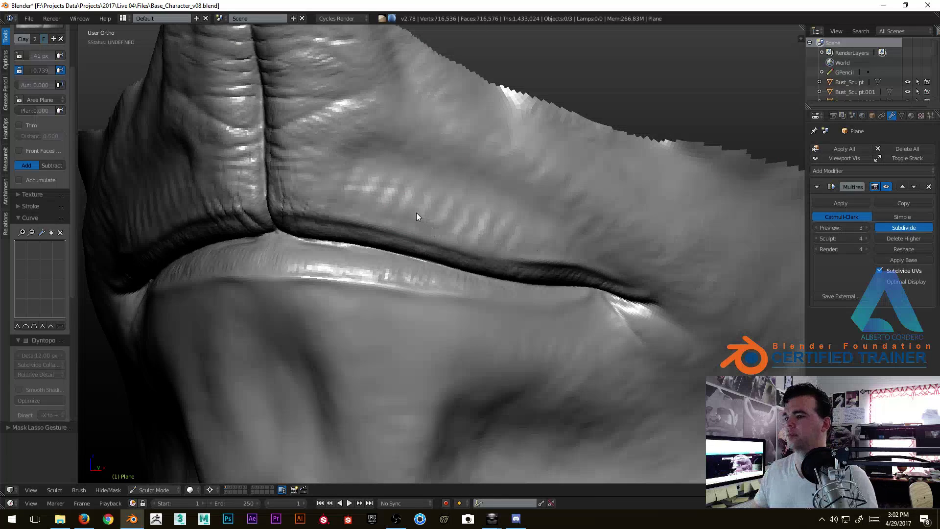
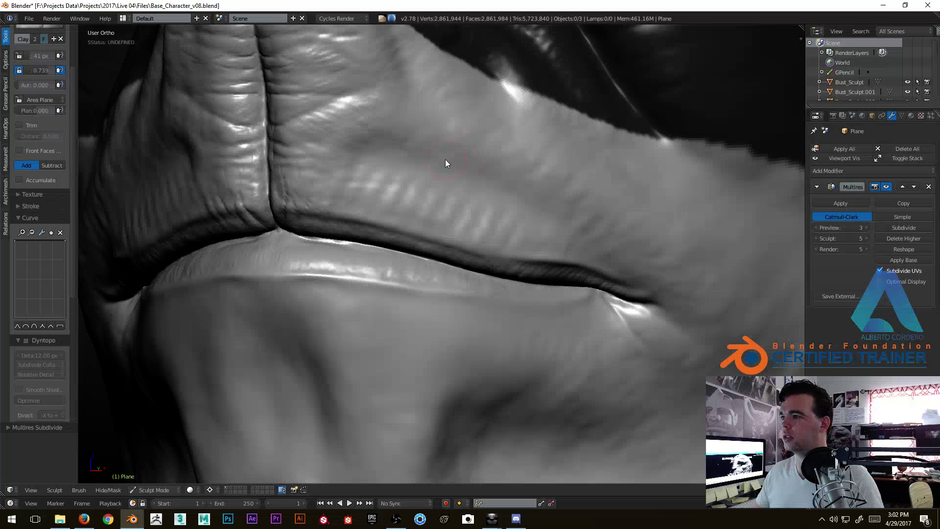
Switch to the Crease brush at 15 px and carve the first fine wrinkles in the upper lip beside its central groove.
middle_drag(439, 164, 415, 253)
scroll(416, 249, up, 2)
key(shift+c)
key(f)
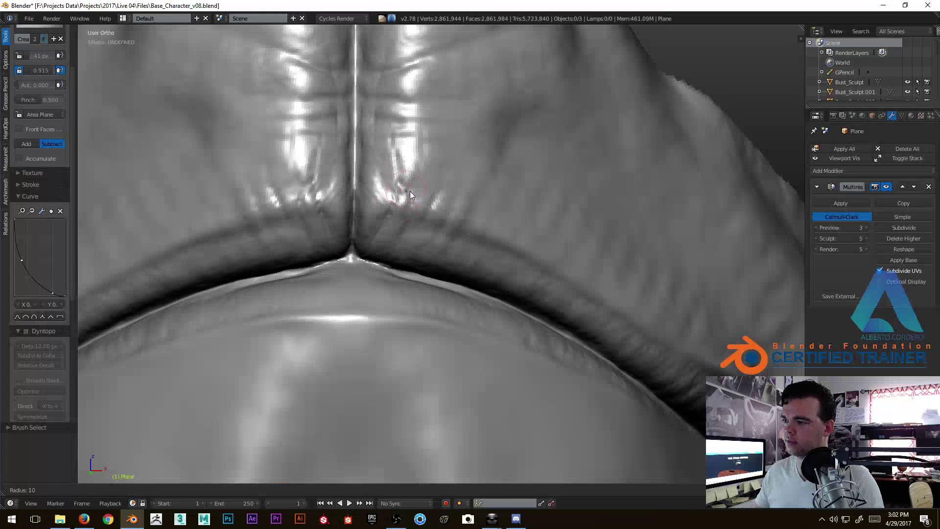
click(413, 193)
mouse_move(413, 193)
middle_down()
mouse_move(416, 233)
mouse_move(412, 184)
middle_up()
scroll(412, 184, up, 2)
drag(412, 185, 404, 183)
mouse_move(390, 240)
middle_down()
mouse_move(409, 221)
mouse_move(403, 233)
middle_up()
drag(403, 233, 435, 137)
drag(435, 178, 402, 254)
Crease short slanted wrinkles at the base of the upper lip, including one running up alongside the central groove.
middle_drag(414, 245, 371, 334)
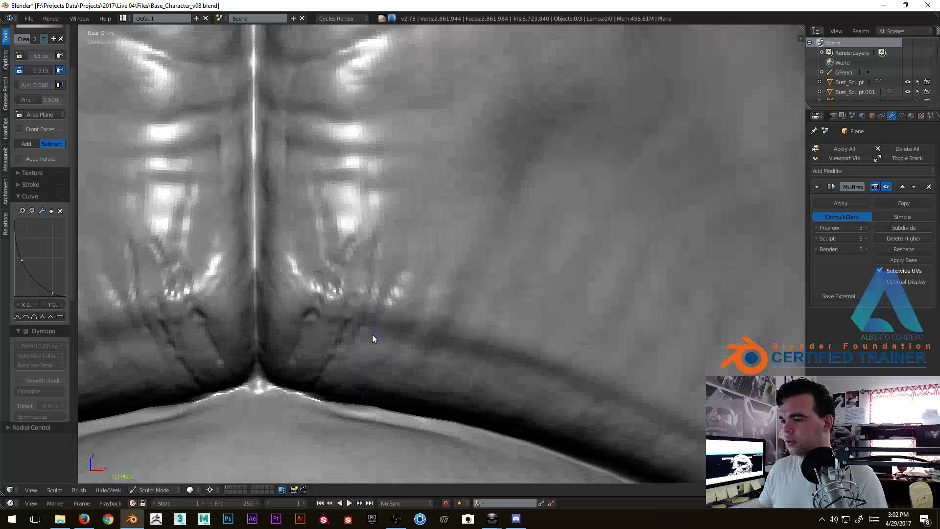
mouse_move(386, 299)
mouse_down()
mouse_move(383, 164)
mouse_move(375, 315)
mouse_move(338, 382)
mouse_up()
middle_drag(339, 382, 363, 314)
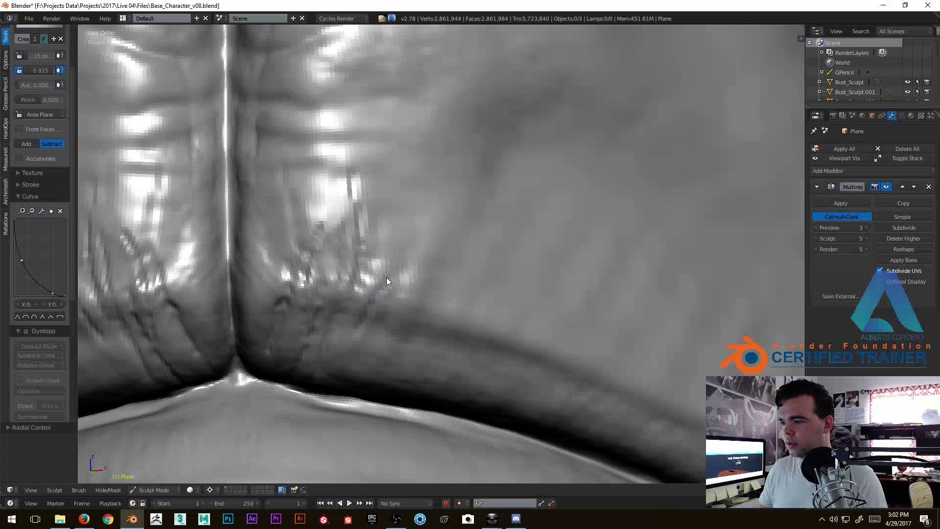
mouse_move(357, 304)
middle_down()
mouse_move(395, 294)
mouse_move(397, 284)
middle_up()
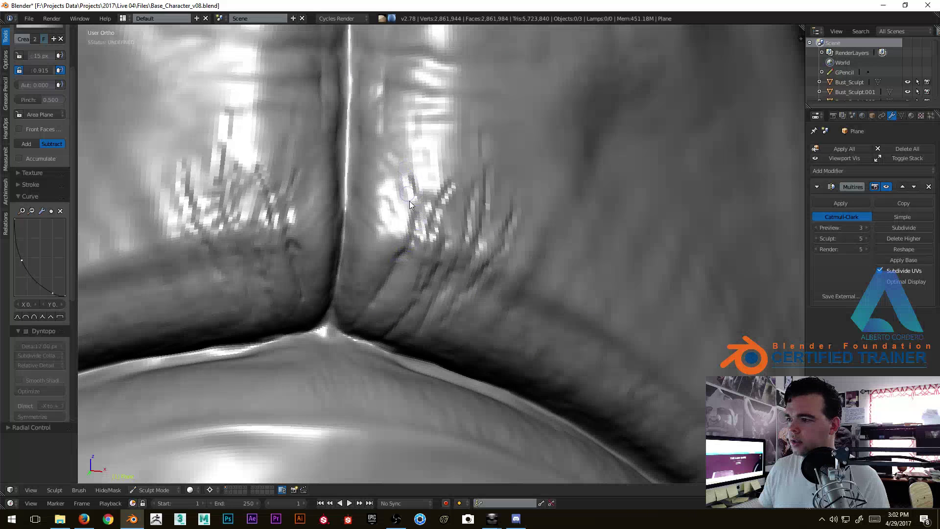
mouse_move(408, 207)
middle_down()
mouse_move(401, 263)
mouse_move(389, 246)
mouse_move(404, 287)
middle_up()
drag(403, 287, 375, 216)
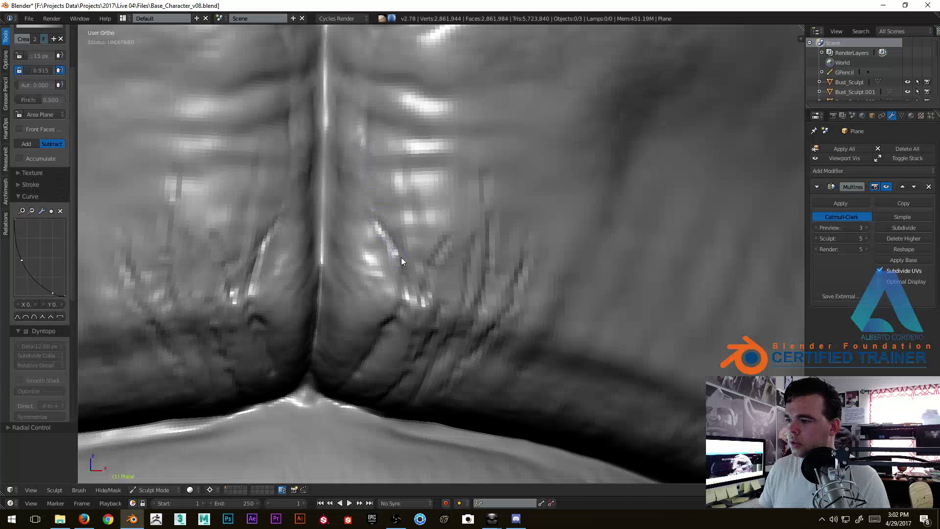
Carve thin diagonal creases from the mouth line up across the rolled lip edge, right beside the central groove.
mouse_move(406, 287)
middle_down()
mouse_move(437, 237)
mouse_move(439, 208)
mouse_move(425, 287)
middle_up()
mouse_move(437, 253)
middle_down()
mouse_move(413, 267)
mouse_move(413, 334)
mouse_move(428, 208)
mouse_move(392, 242)
mouse_move(400, 254)
mouse_move(436, 210)
mouse_move(421, 153)
mouse_move(413, 242)
middle_up()
drag(364, 303, 407, 221)
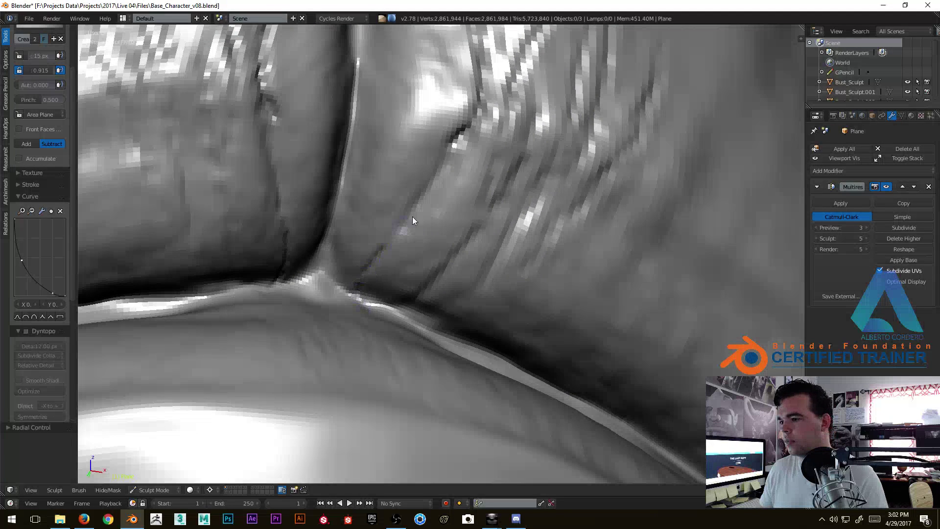
mouse_move(376, 309)
mouse_down()
mouse_move(419, 290)
mouse_move(463, 246)
mouse_move(482, 207)
mouse_up()
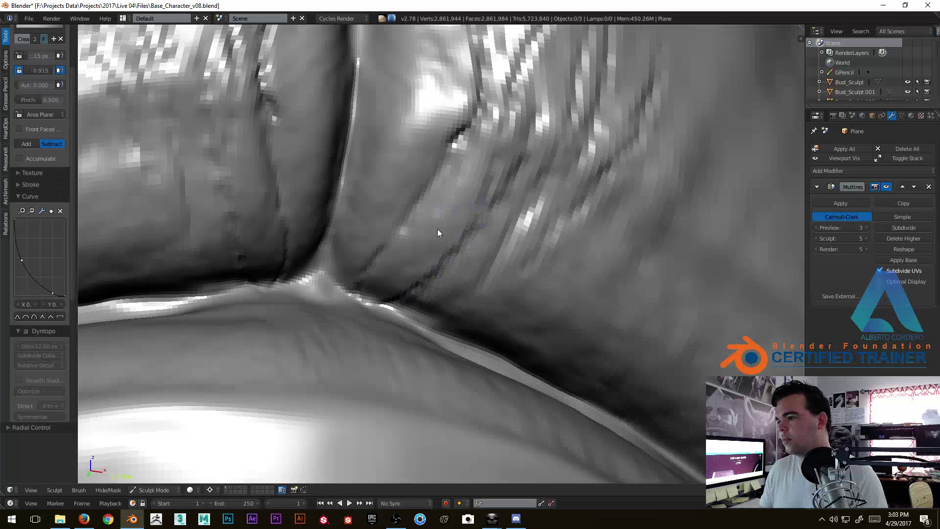
mouse_move(380, 299)
mouse_down()
mouse_move(464, 226)
mouse_move(495, 158)
mouse_up()
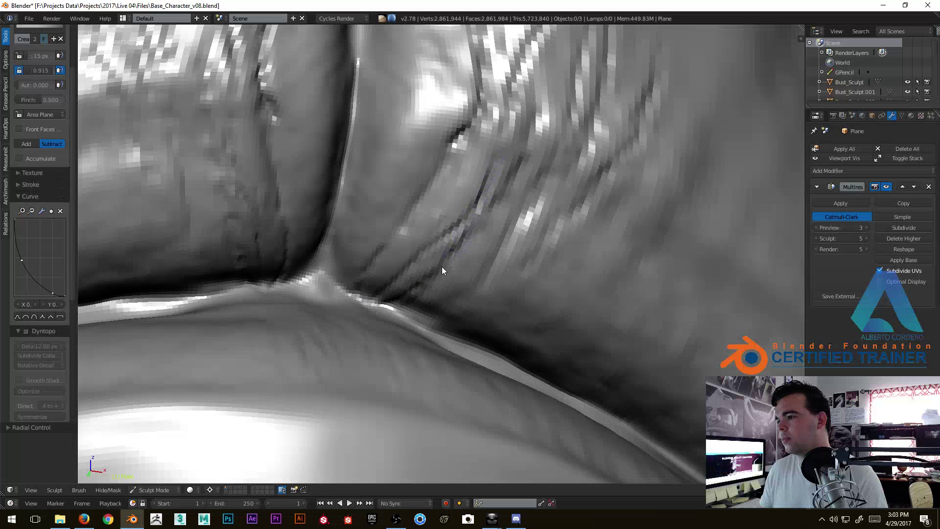
Add more fine creases across the upper lip's edge, continuing the wrinkle fan outward from the central groove.
middle_drag(399, 293, 363, 319)
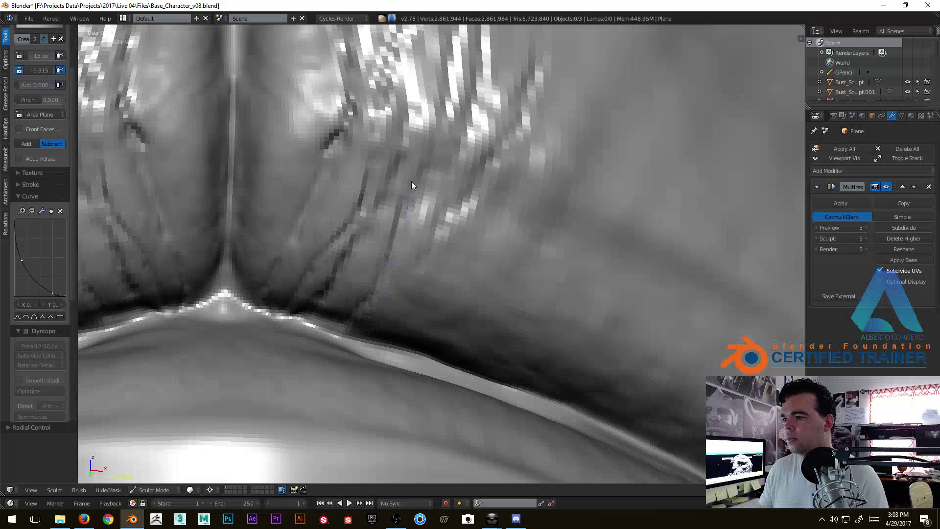
middle_drag(440, 96, 382, 346)
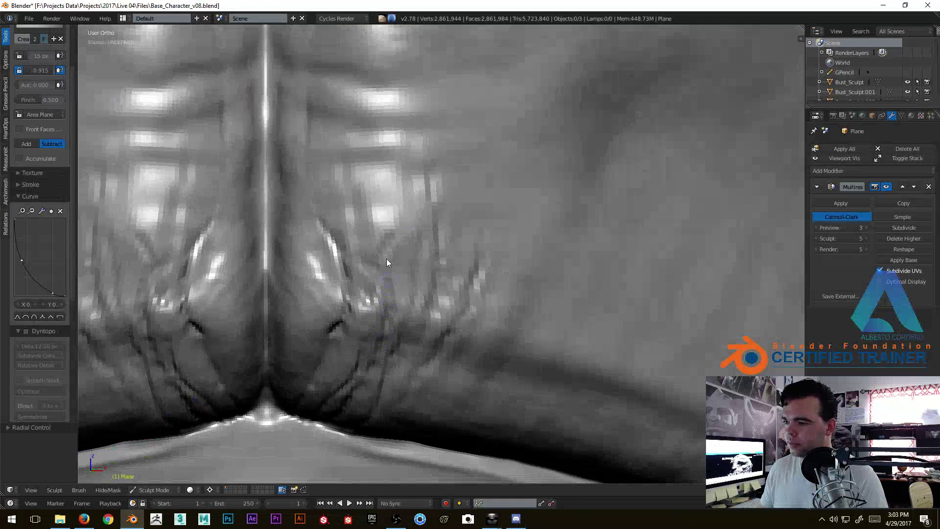
scroll(387, 253, down, 3)
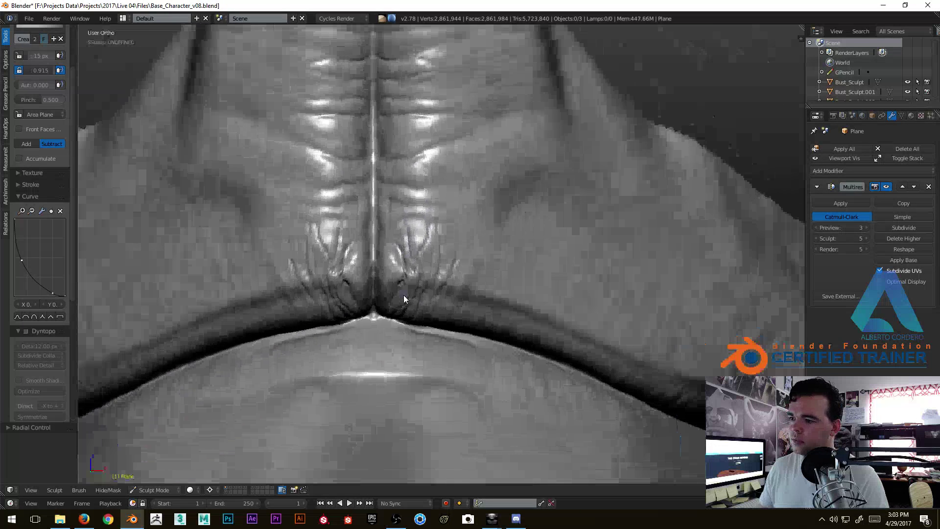
scroll(404, 295, down, 1)
middle_drag(403, 295, 433, 268)
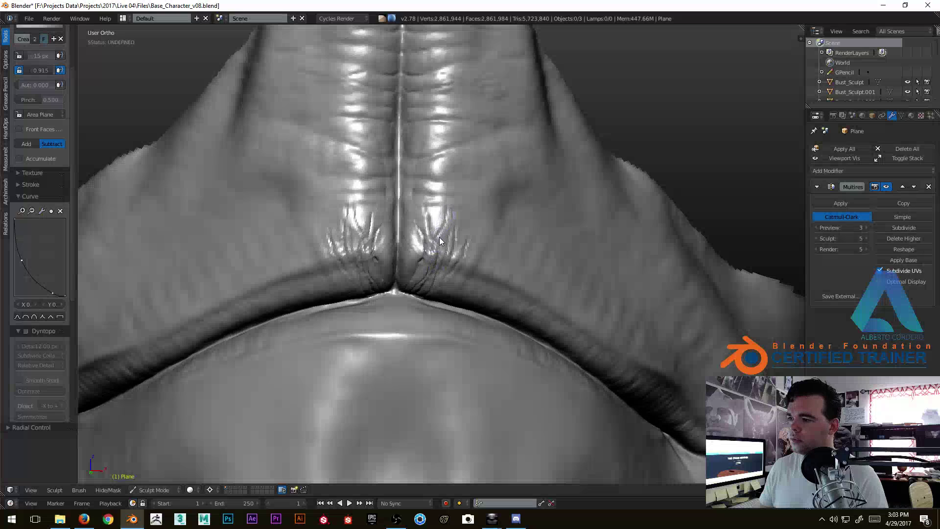
mouse_move(443, 208)
middle_down()
mouse_move(445, 172)
mouse_move(434, 201)
mouse_move(445, 176)
middle_up()
scroll(446, 175, up, 2)
drag(423, 240, 463, 207)
middle_drag(463, 207, 435, 228)
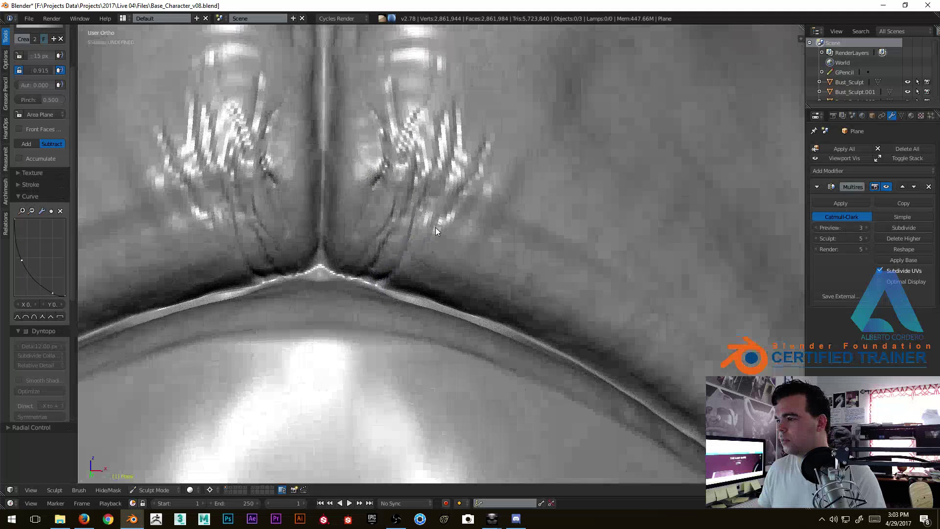
Carve long diagonal creases at the outer side of the wrinkle fan, rising from the lip edge onto the upper lip.
mouse_move(488, 172)
mouse_down()
mouse_move(439, 238)
mouse_move(477, 225)
mouse_up()
drag(540, 154, 447, 266)
mouse_move(516, 208)
mouse_down()
mouse_move(502, 227)
mouse_move(562, 116)
mouse_up()
scroll(536, 158, up, 2)
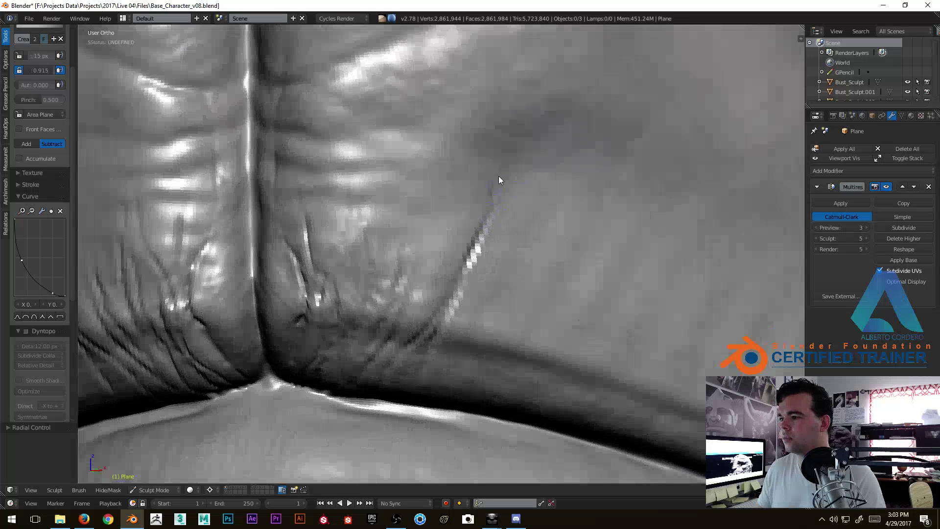
scroll(443, 248, up, 2)
drag(404, 339, 499, 164)
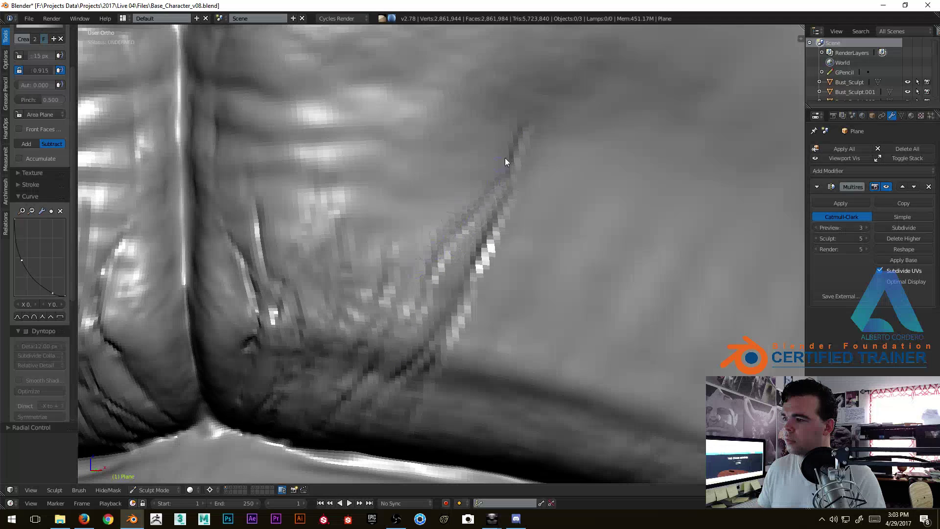
Extend the upper lip creases down to the mouth line and check the wrinkle fan from a distance.
mouse_move(448, 368)
middle_down()
mouse_move(449, 306)
mouse_move(431, 335)
middle_up()
middle_drag(408, 407, 457, 295)
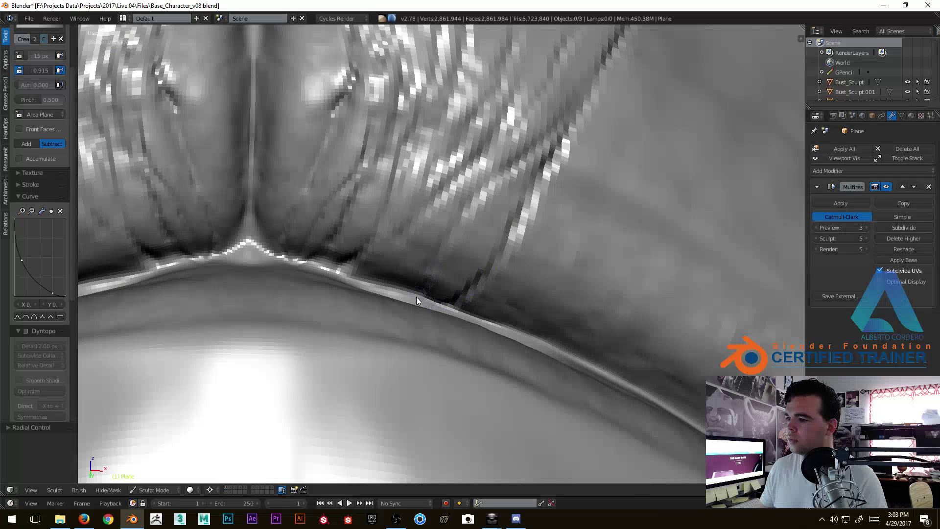
mouse_move(347, 267)
mouse_down()
mouse_move(350, 275)
mouse_move(383, 209)
mouse_up()
scroll(433, 227, down, 8)
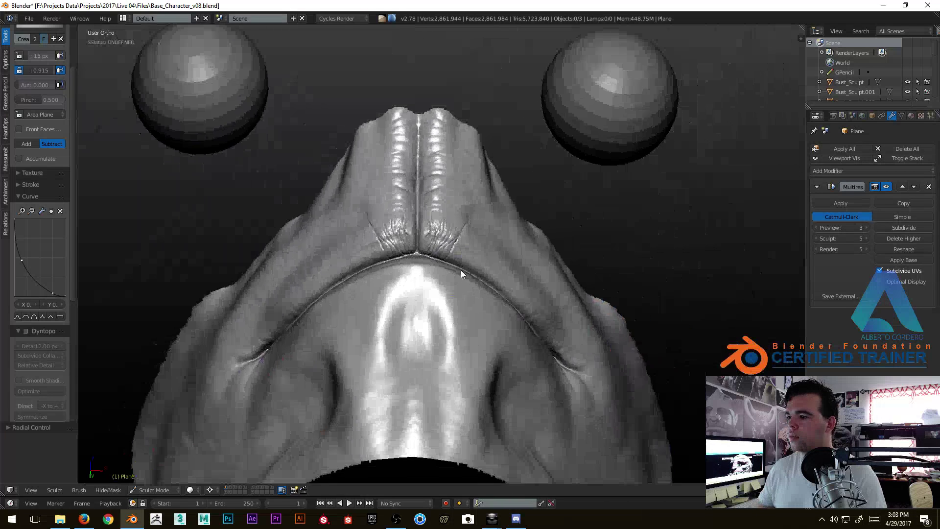
scroll(427, 281, up, 8)
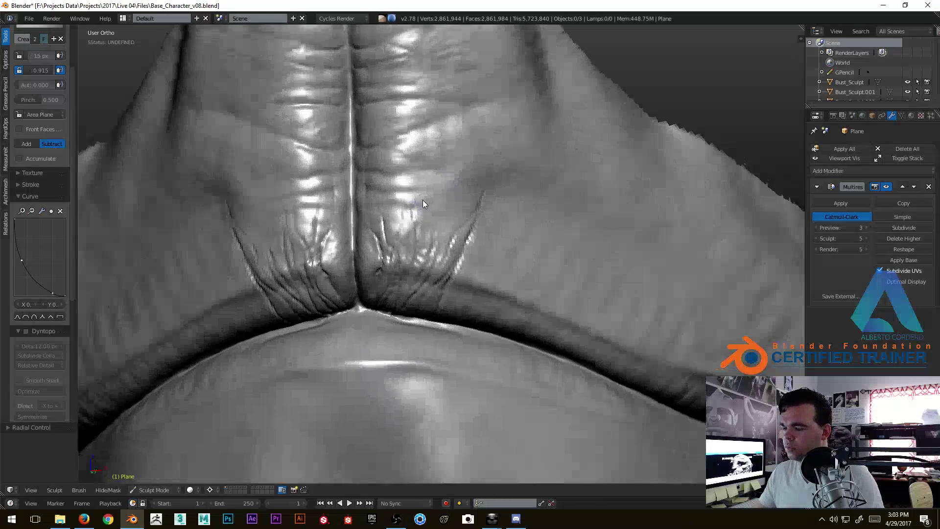
scroll(433, 201, up, 4)
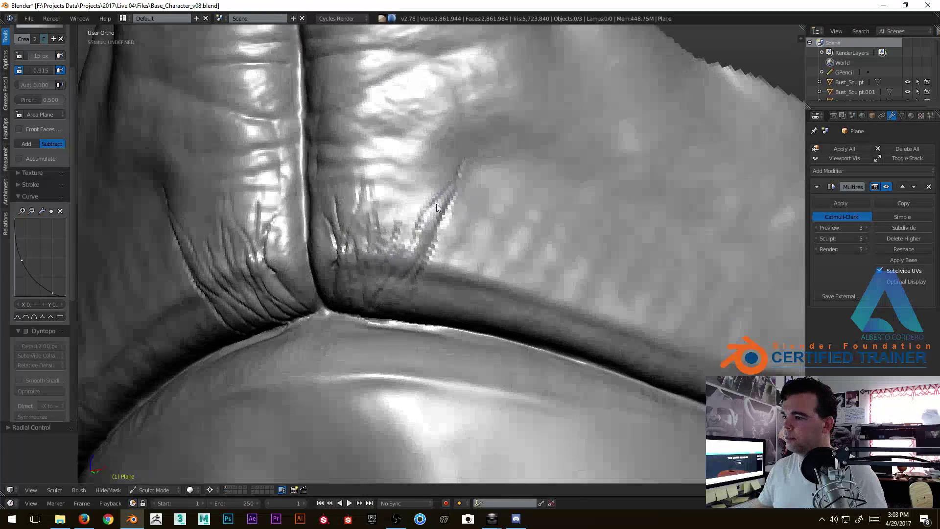
Switch to the 22 px Clay brush and build up skin along the long diagonal crease on the upper lip.
key(c)
scroll(492, 207, up, 4)
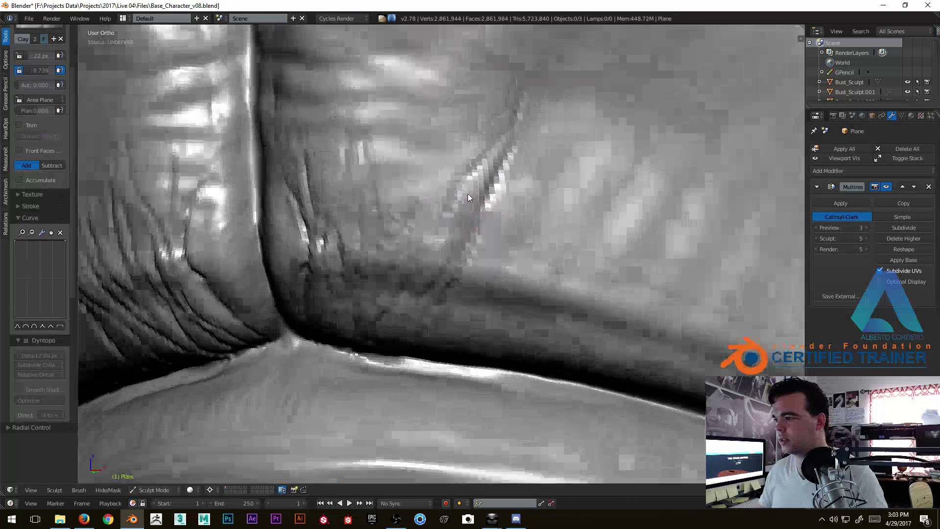
shift+middle_drag(419, 293, 440, 239)
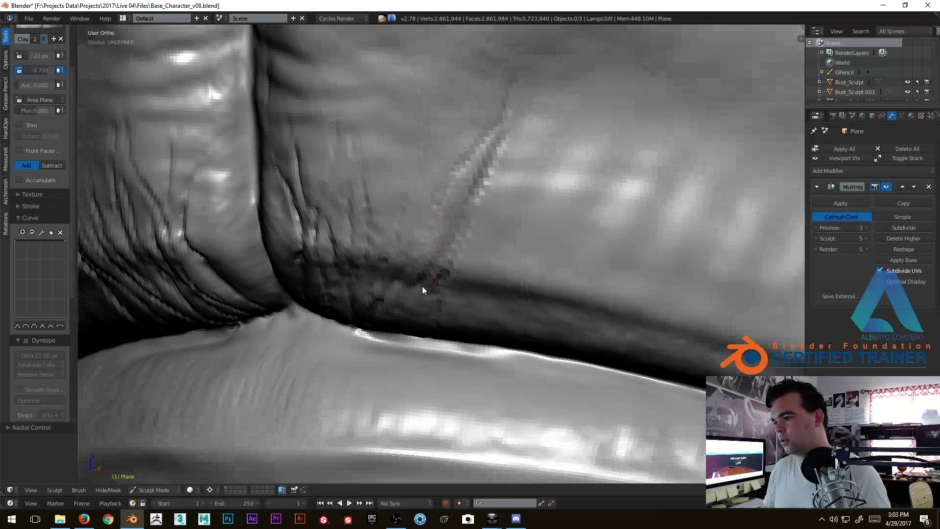
mouse_move(420, 321)
shift+middle_down()
mouse_move(458, 199)
mouse_move(489, 230)
shift+middle_up()
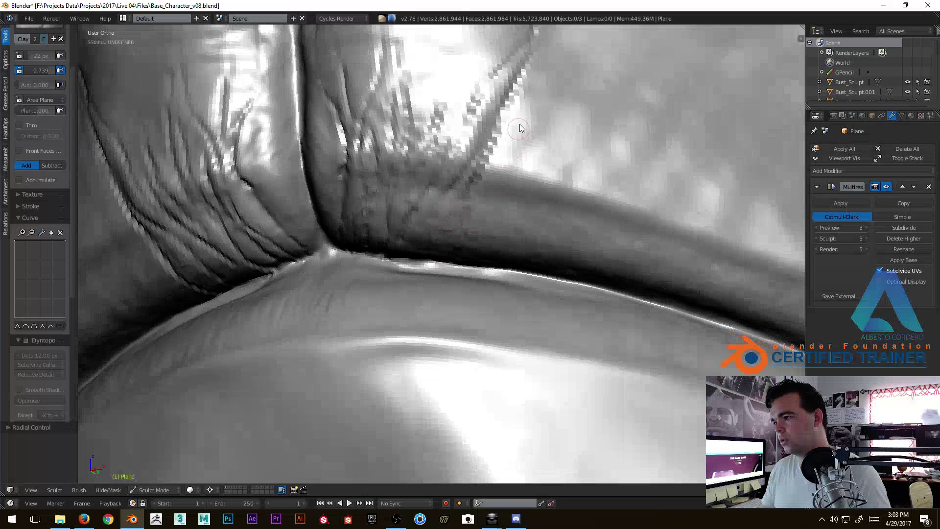
Set the Clay brush strength to 0.874 and build soft skin ridges on the upper lip outside the long crease.
mouse_move(507, 169)
middle_down()
mouse_move(506, 180)
mouse_move(520, 180)
middle_up()
key(shift+f)
click(518, 161)
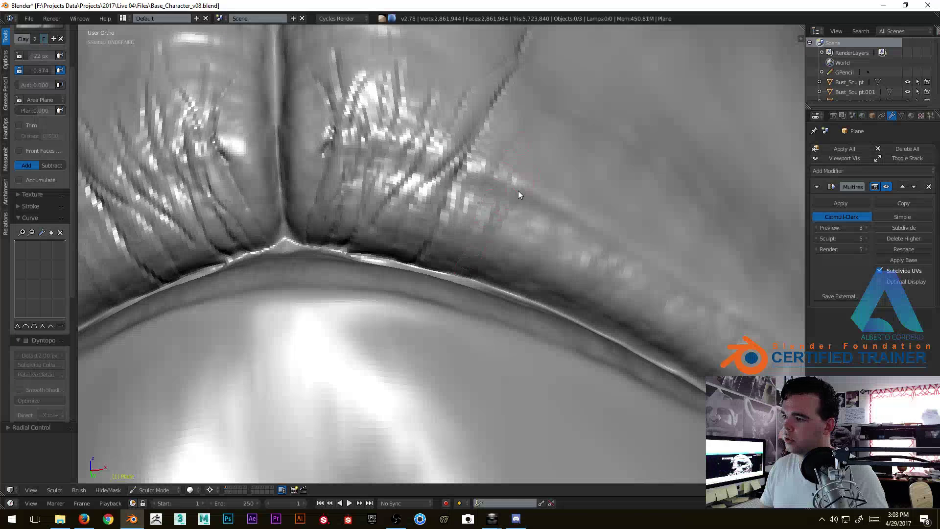
middle_drag(544, 126, 521, 140)
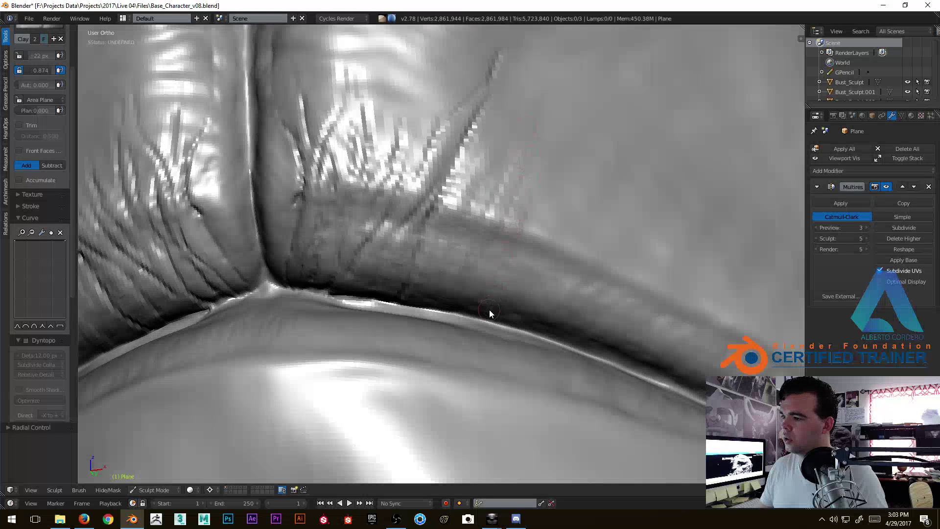
mouse_move(553, 204)
middle_down()
mouse_move(542, 166)
mouse_move(493, 243)
mouse_move(511, 188)
middle_up()
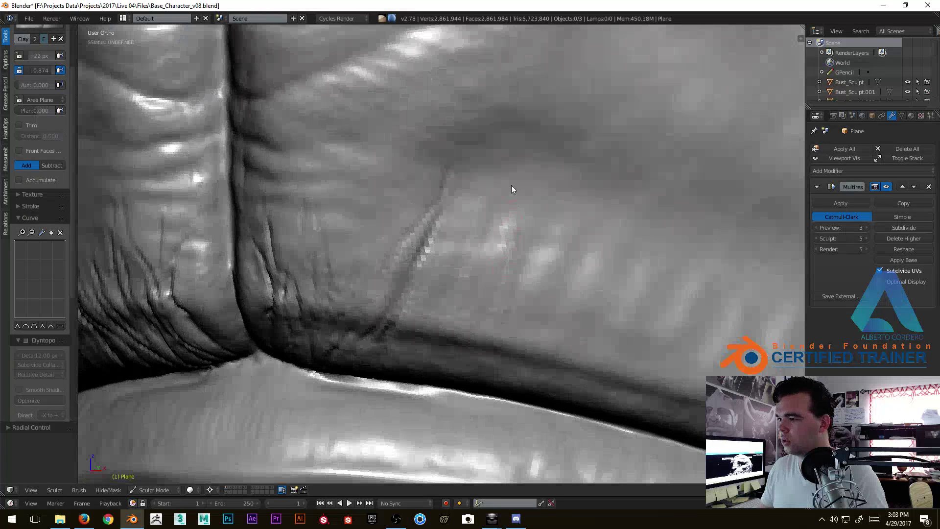
drag(511, 188, 496, 313)
middle_drag(495, 313, 529, 204)
Switch to the 22 px Inflate brush and puff up the skin between the upper lip wrinkles on both sides of the long crease.
key(i)
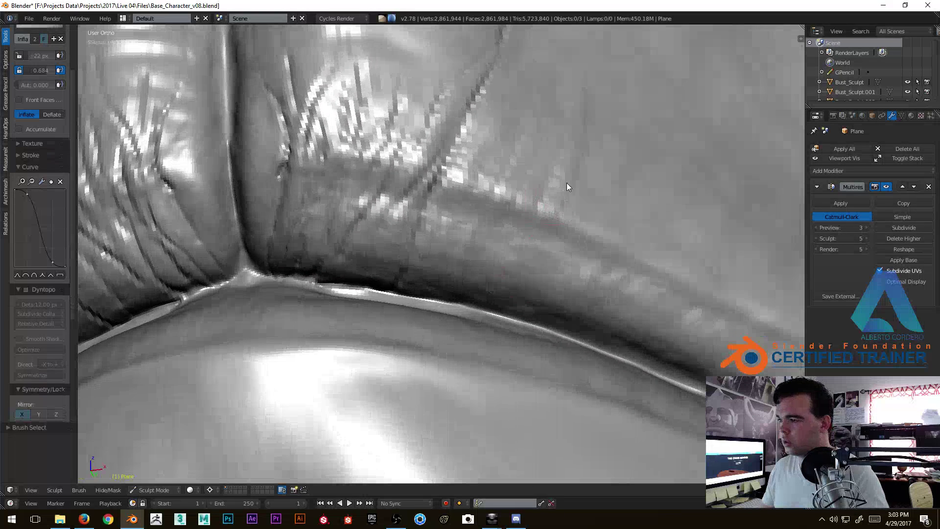
drag(527, 254, 547, 174)
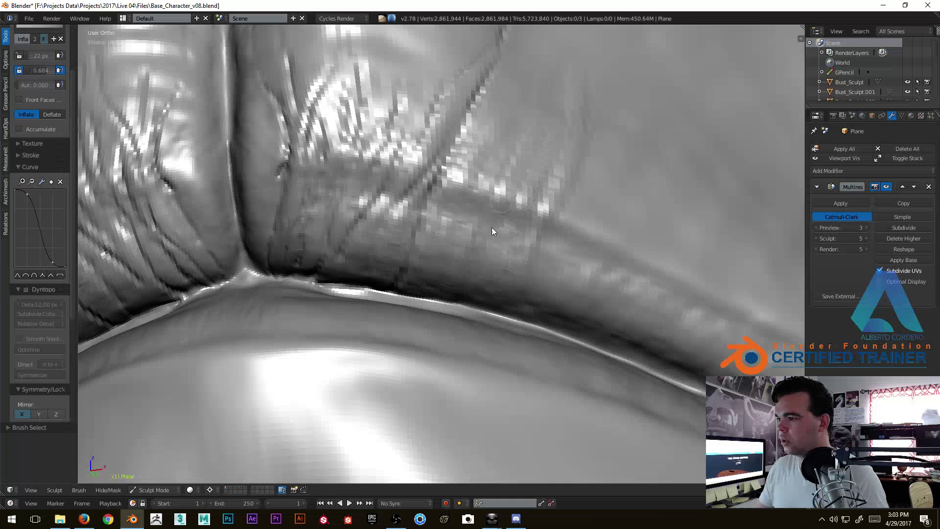
drag(438, 128, 391, 202)
middle_drag(375, 220, 421, 182)
drag(404, 160, 386, 257)
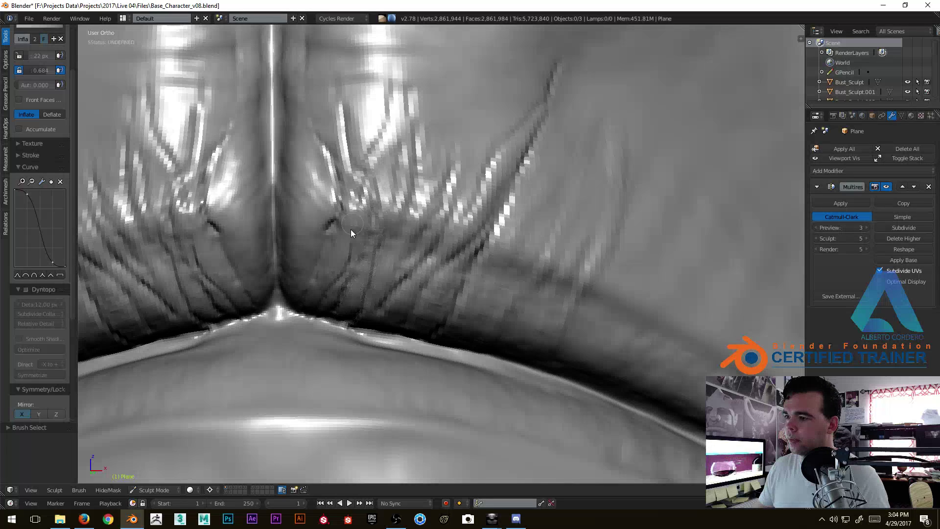
middle_drag(353, 223, 359, 201)
mouse_move(356, 215)
mouse_down()
mouse_move(342, 108)
mouse_move(374, 238)
mouse_move(407, 219)
mouse_move(401, 239)
mouse_up()
scroll(398, 244, down, 4)
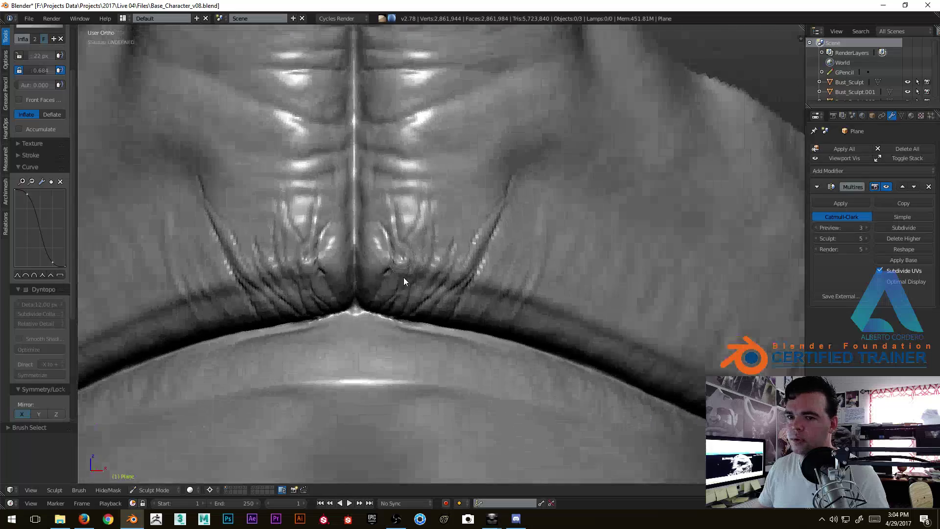
Switch to the Clay brush, resize it to 29 px and texture the rounded skin bulge beside the upper lip's central groove.
scroll(416, 186, up, 4)
mouse_move(427, 178)
middle_down()
mouse_move(401, 185)
mouse_move(415, 184)
mouse_move(404, 215)
mouse_move(430, 183)
middle_up()
scroll(430, 183, up, 2)
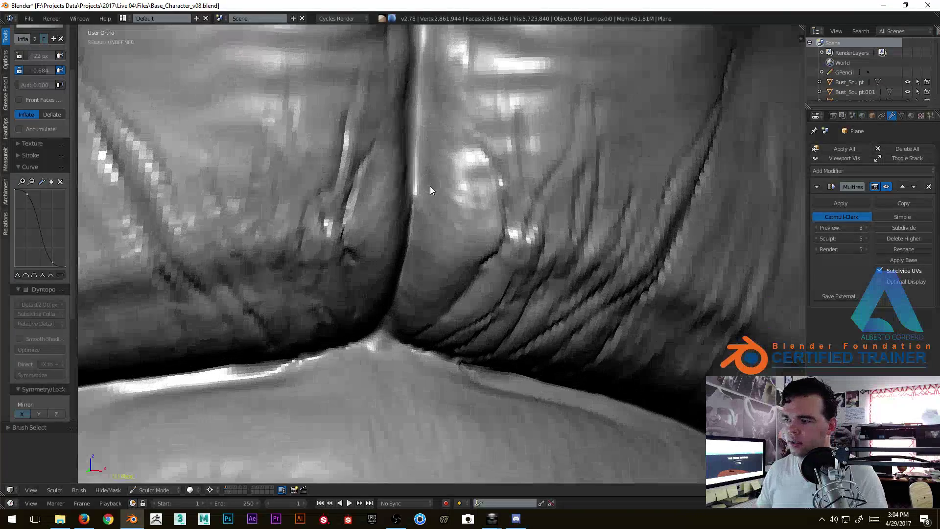
key(c)
key(f)
click(457, 192)
scroll(442, 157, up, 1)
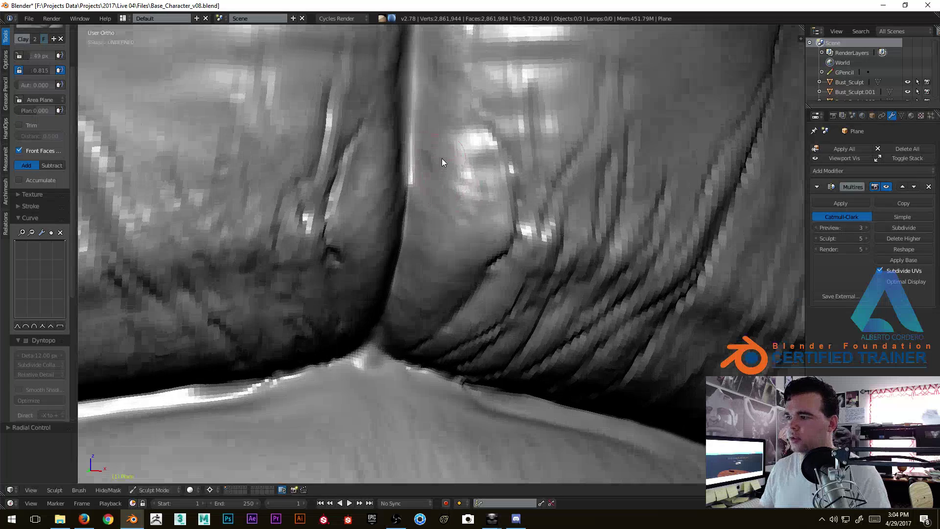
drag(465, 161, 468, 237)
key(f)
click(476, 209)
middle_drag(481, 219, 477, 202)
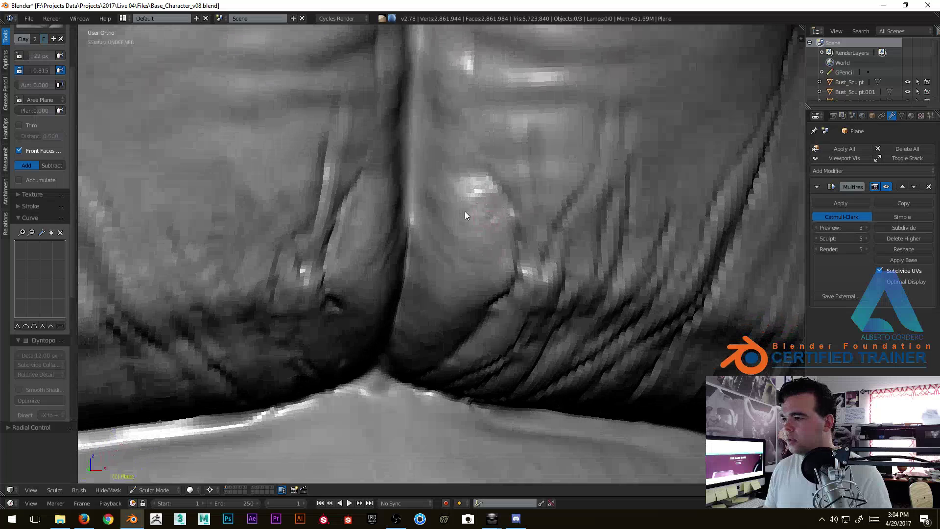
Carry the Clay skin texture up alongside the central groove and back down over the bulge, and check the lip from a distance.
middle_drag(490, 290, 512, 261)
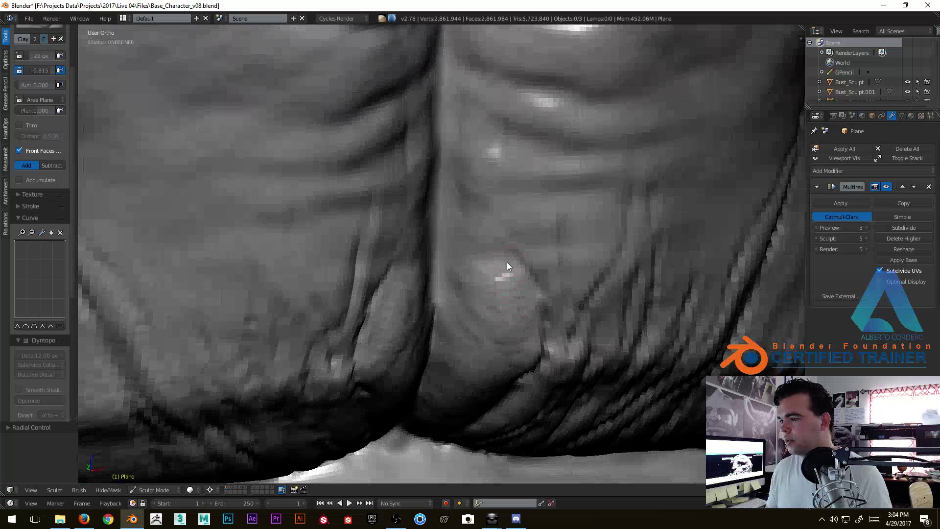
middle_drag(484, 189, 482, 193)
mouse_move(483, 172)
mouse_down()
mouse_move(464, 121)
mouse_move(477, 114)
mouse_up()
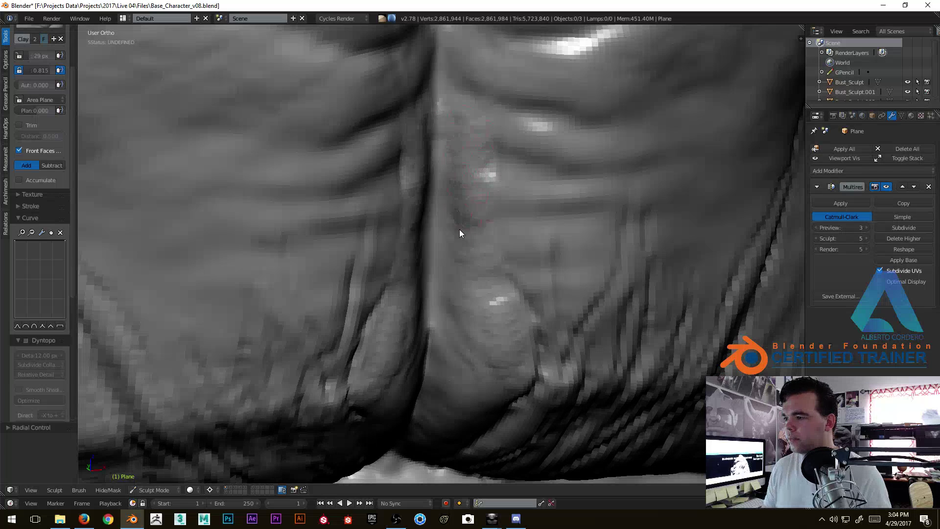
drag(463, 229, 471, 280)
middle_drag(492, 284, 461, 259)
mouse_move(486, 284)
mouse_down()
mouse_move(482, 267)
mouse_move(514, 272)
mouse_move(525, 304)
mouse_move(539, 270)
mouse_up()
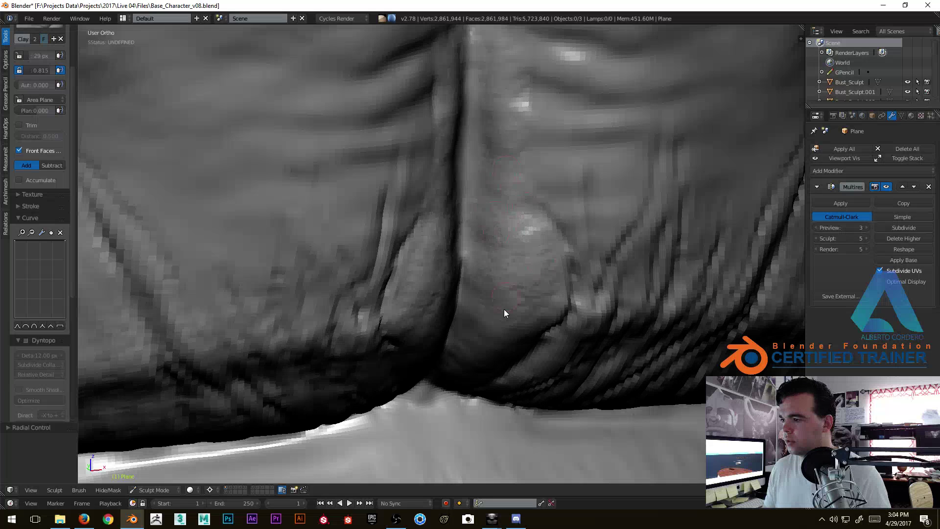
scroll(504, 309, down, 8)
middle_drag(486, 294, 465, 229)
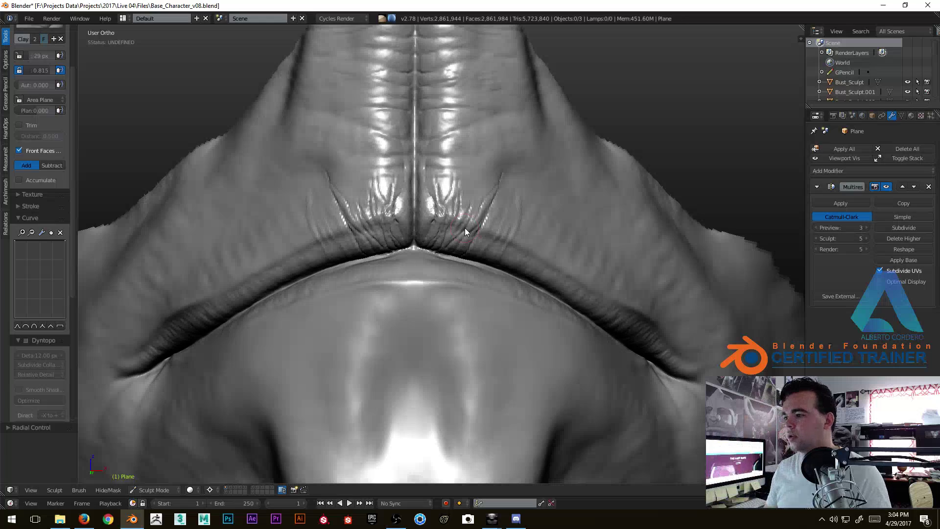
Switch to the 19 px Crease brush and carve wrinkles outside the long diagonal crease down to the mouth line.
scroll(407, 212, up, 4)
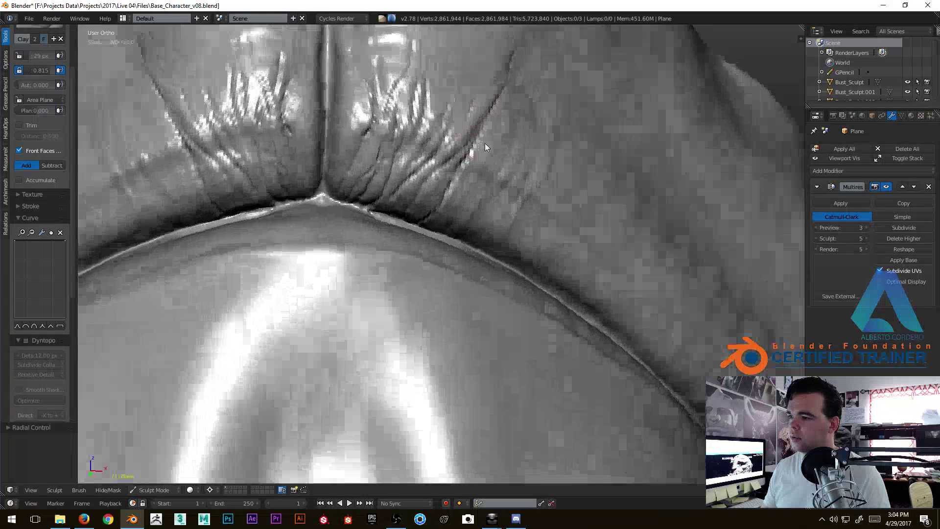
middle_drag(485, 143, 422, 239)
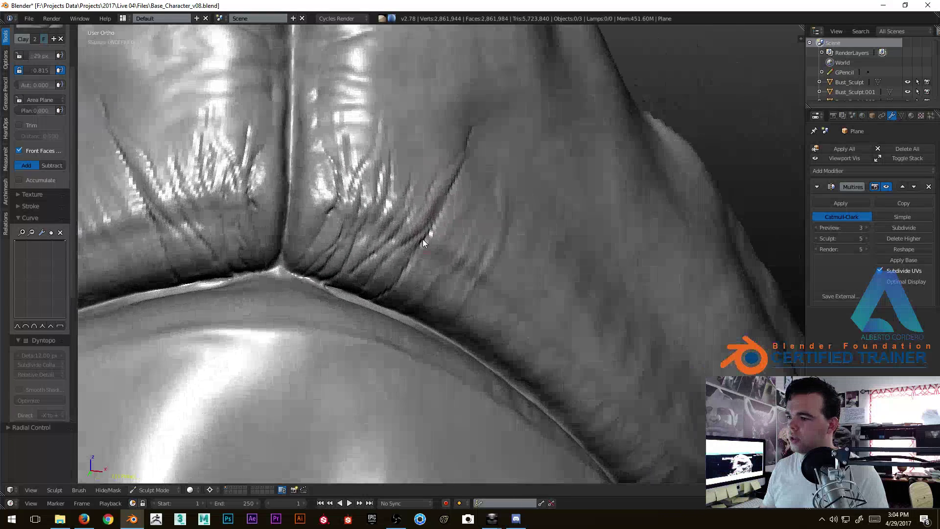
scroll(465, 176, up, 3)
key(shift+c)
scroll(465, 201, up, 1)
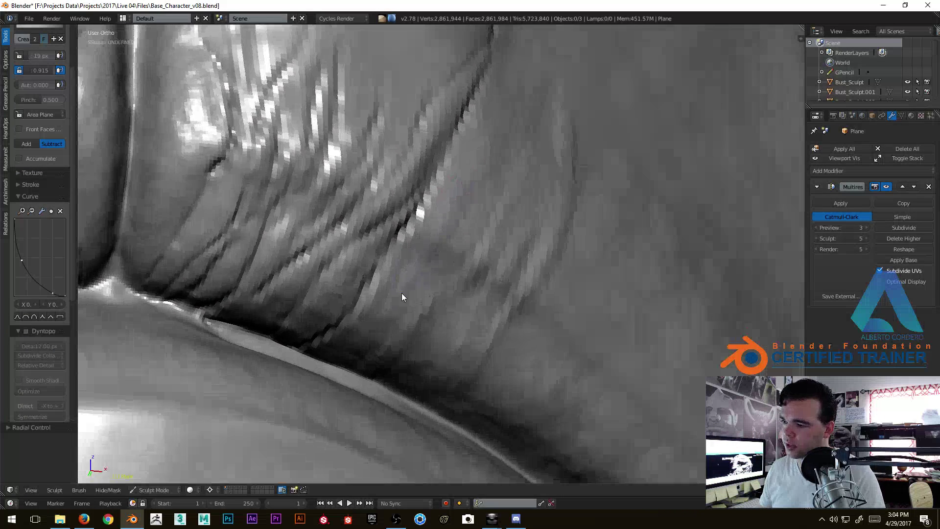
drag(480, 222, 520, 144)
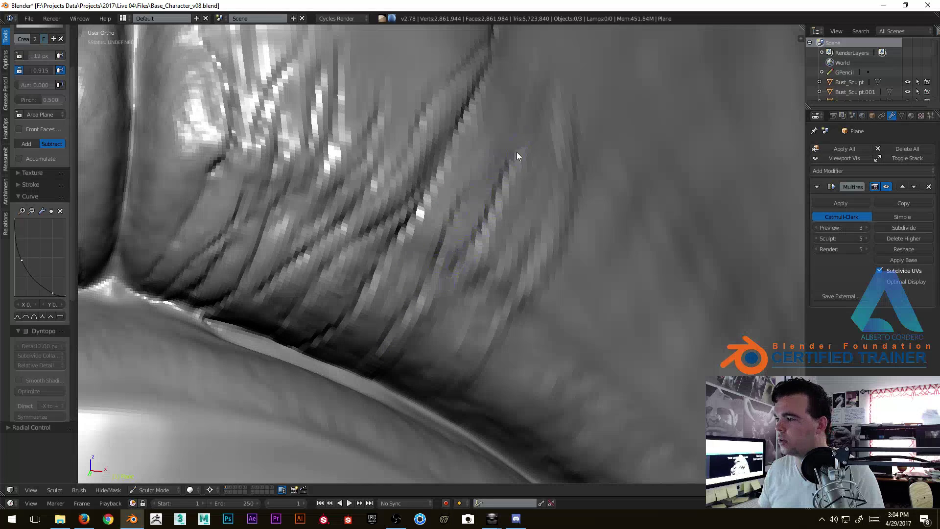
scroll(391, 333, up, 2)
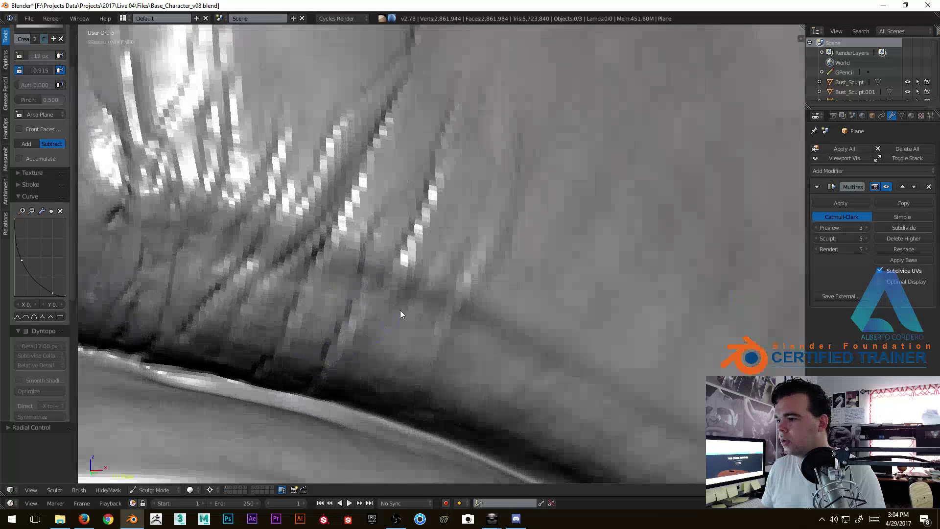
drag(489, 221, 379, 386)
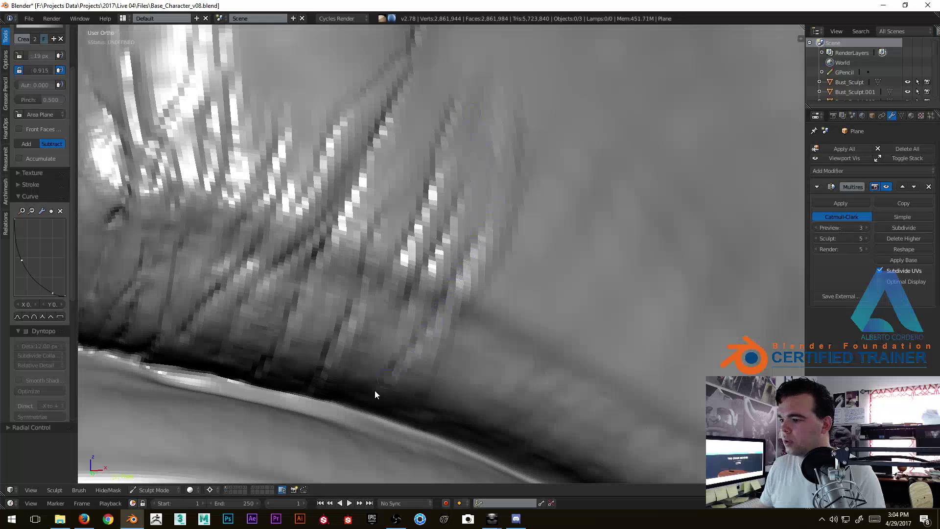
scroll(459, 328, down, 5)
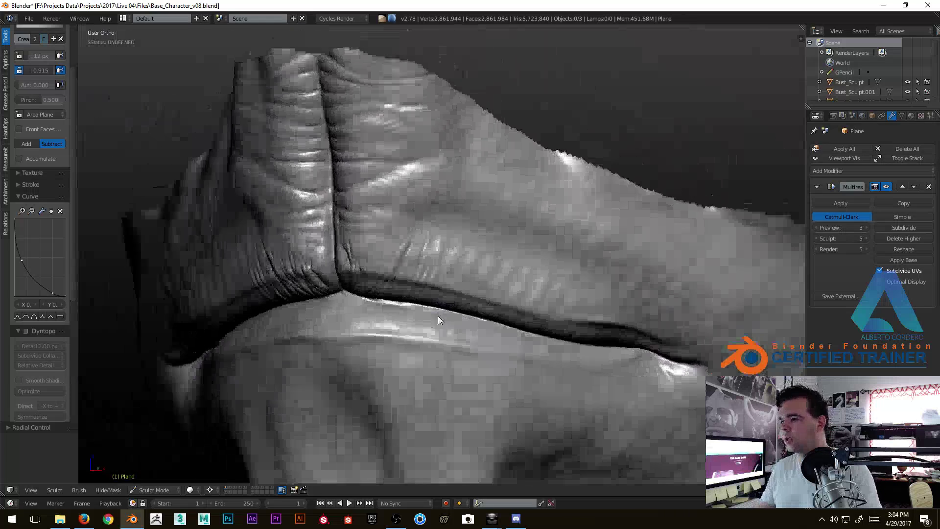
mouse_move(438, 316)
middle_down()
mouse_move(473, 296)
mouse_move(477, 248)
mouse_move(451, 251)
mouse_move(468, 229)
middle_up()
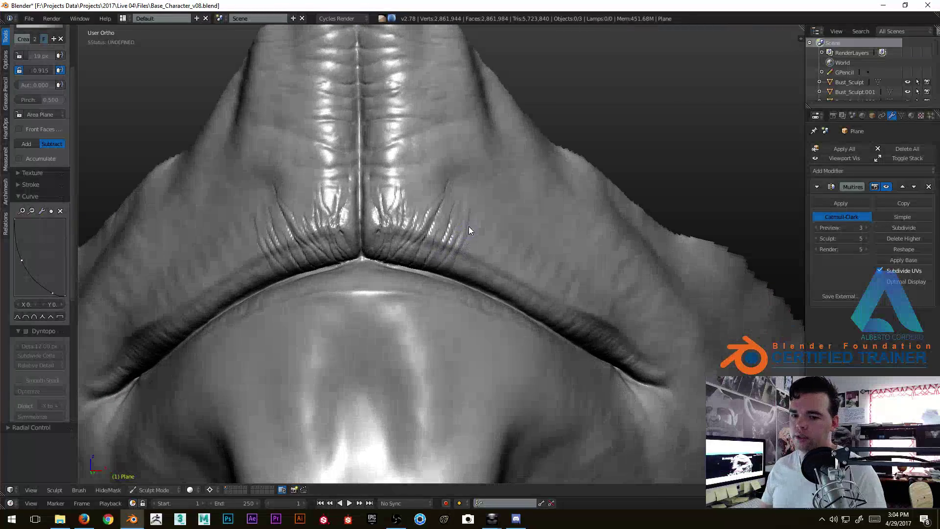
Carve another crease at the outer edge of the upper lip wrinkle fan.
mouse_move(490, 284)
middle_down()
mouse_move(448, 272)
mouse_move(463, 255)
middle_up()
ctrl+middle_drag(457, 252, 457, 117)
mouse_move(416, 210)
shift+middle_down()
mouse_move(384, 275)
mouse_move(377, 211)
shift+middle_up()
drag(328, 355, 430, 179)
mouse_move(430, 182)
ctrl+middle_down()
mouse_move(430, 279)
mouse_move(420, 251)
ctrl+middle_up()
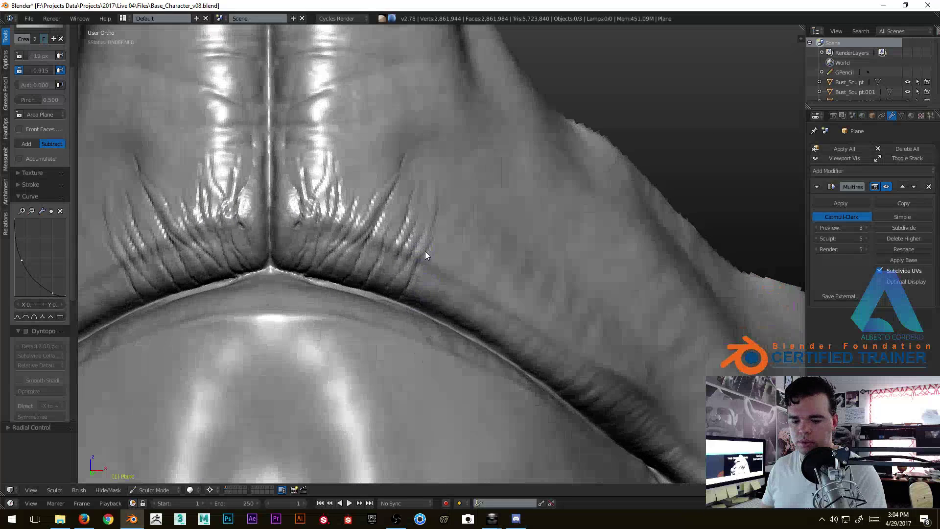
Switch to the 19 px Clay brush at strength 0.874 and build fine skin ridges along the upper lip toward the mouth corner.
key(c)
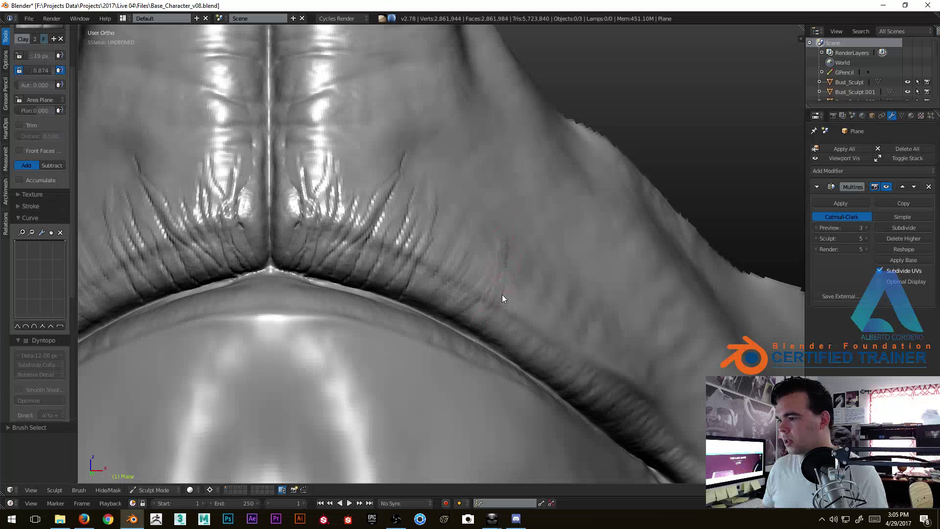
mouse_move(515, 331)
middle_down()
mouse_move(490, 265)
mouse_move(515, 245)
middle_up()
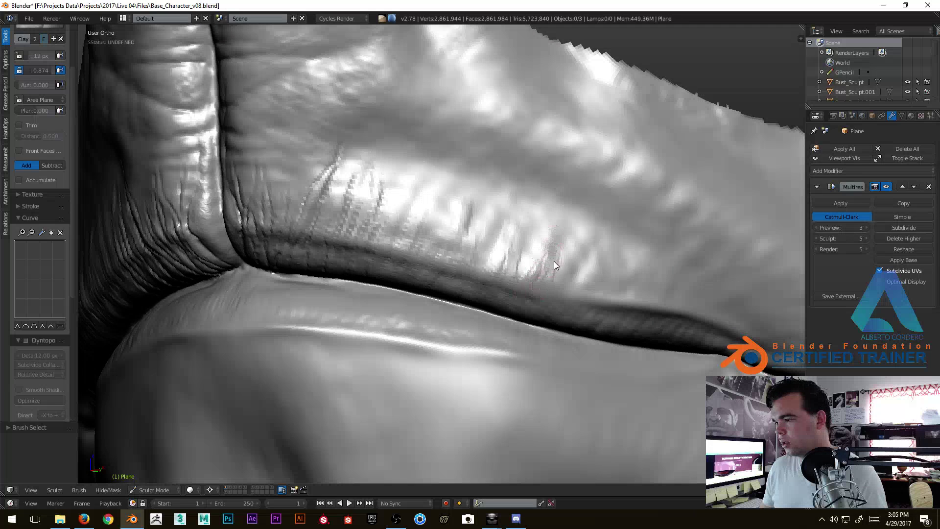
mouse_move(584, 280)
middle_down()
mouse_move(624, 298)
mouse_move(608, 252)
middle_up()
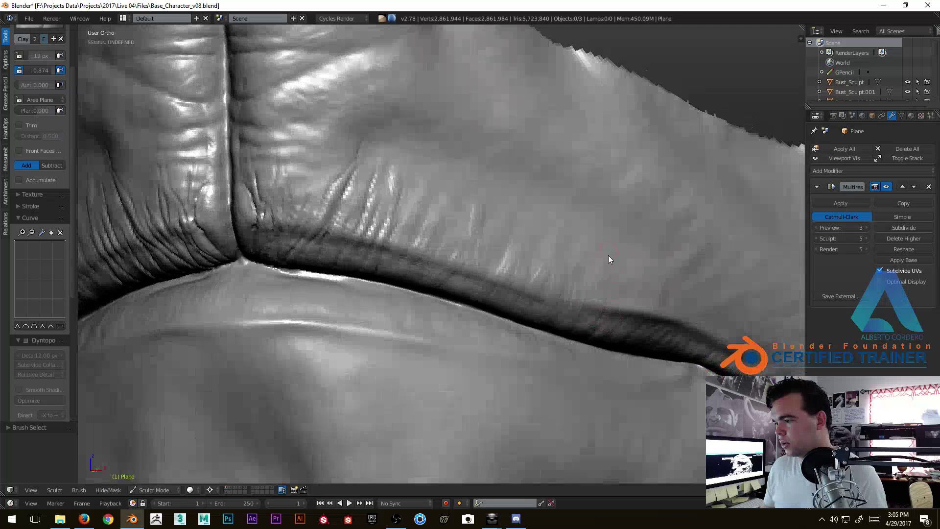
mouse_move(630, 291)
middle_down()
mouse_move(658, 292)
mouse_move(583, 261)
mouse_move(621, 315)
middle_up()
drag(614, 313, 590, 346)
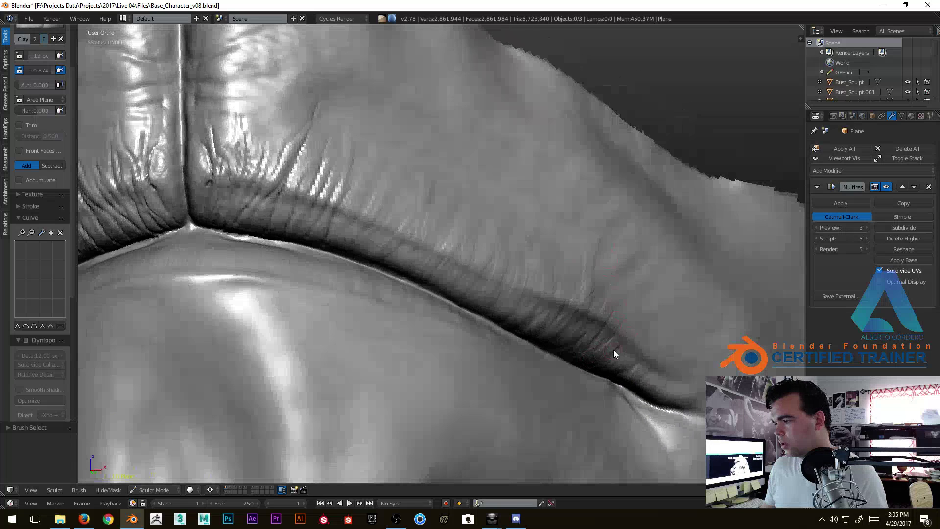
mouse_move(659, 353)
mouse_down()
mouse_move(639, 376)
mouse_move(661, 389)
mouse_move(650, 375)
mouse_up()
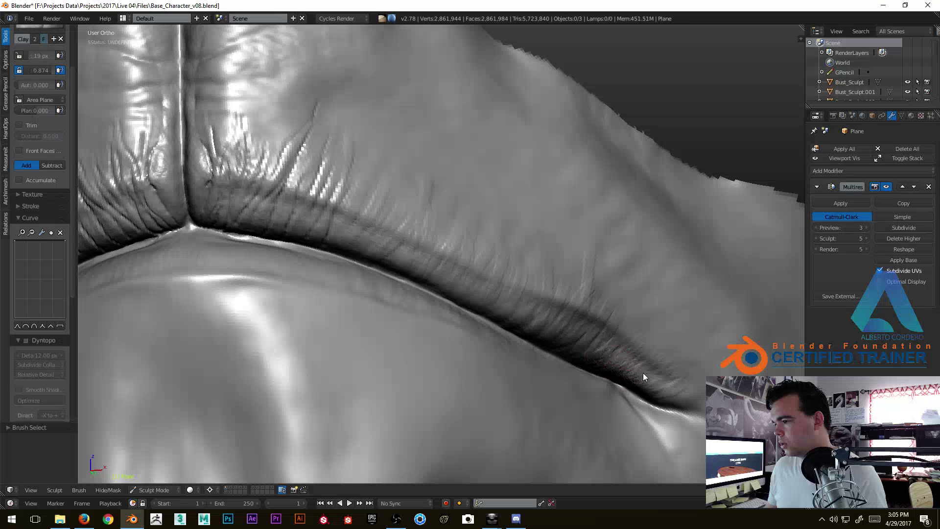
Switch to the Crease brush, enlarge it to 10 px and sharpen the mouth line and small folds at the mouth corner.
mouse_move(664, 395)
middle_down()
mouse_move(693, 405)
mouse_move(636, 368)
mouse_move(583, 310)
middle_up()
key(shift+c)
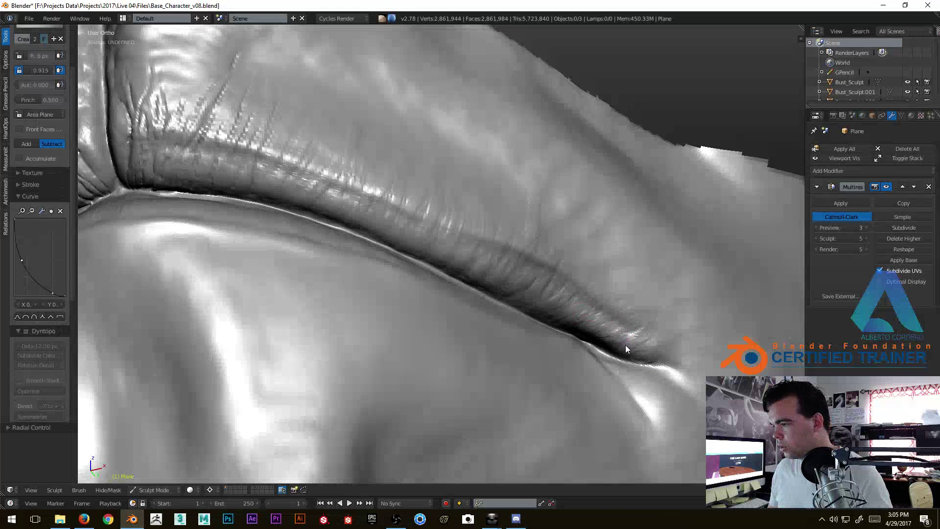
key(bracketright)
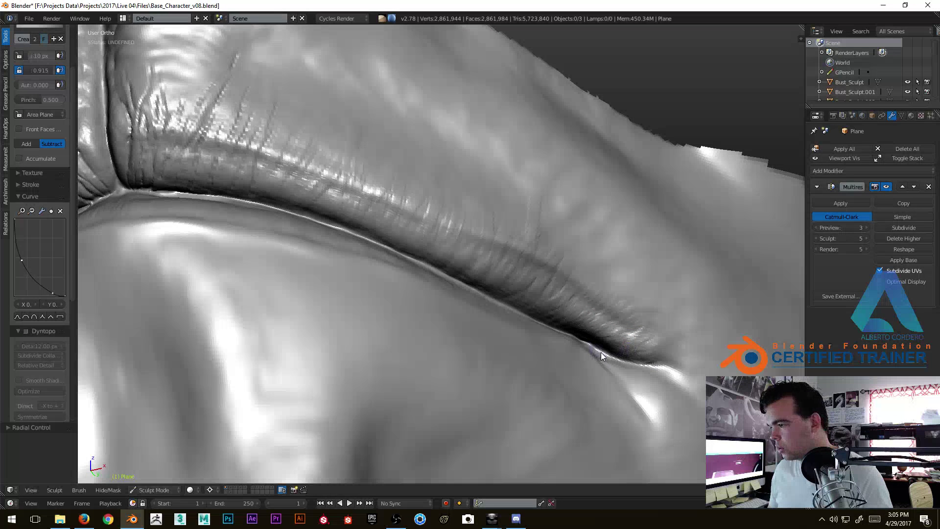
mouse_move(660, 362)
middle_down()
mouse_move(675, 392)
mouse_move(566, 264)
middle_up()
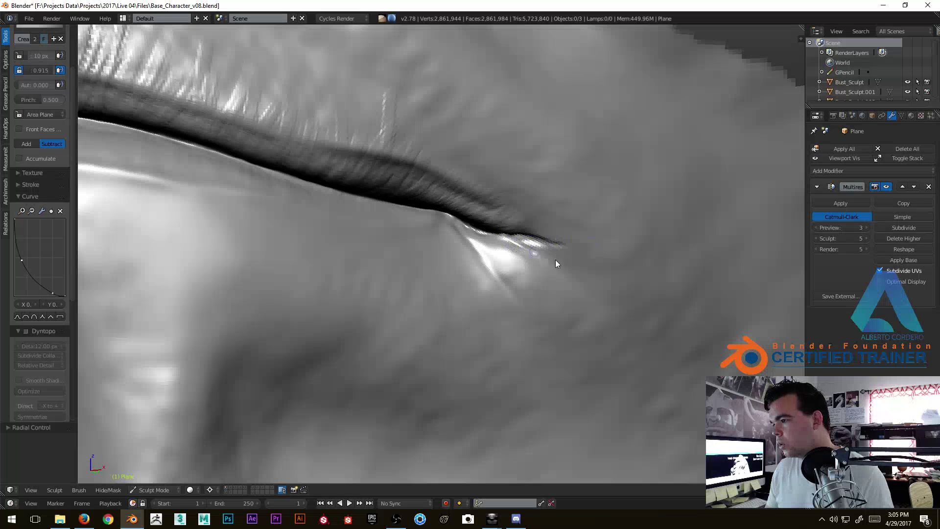
Carve creases fanning outward from the mouth corner into the cheek.
mouse_move(630, 277)
middle_down()
mouse_move(468, 275)
mouse_move(466, 239)
middle_up()
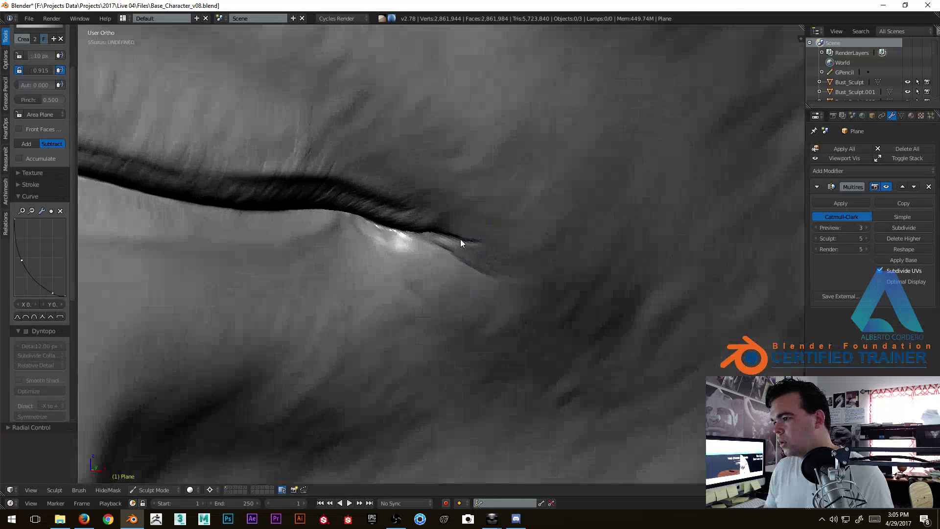
drag(462, 243, 528, 240)
drag(441, 231, 504, 197)
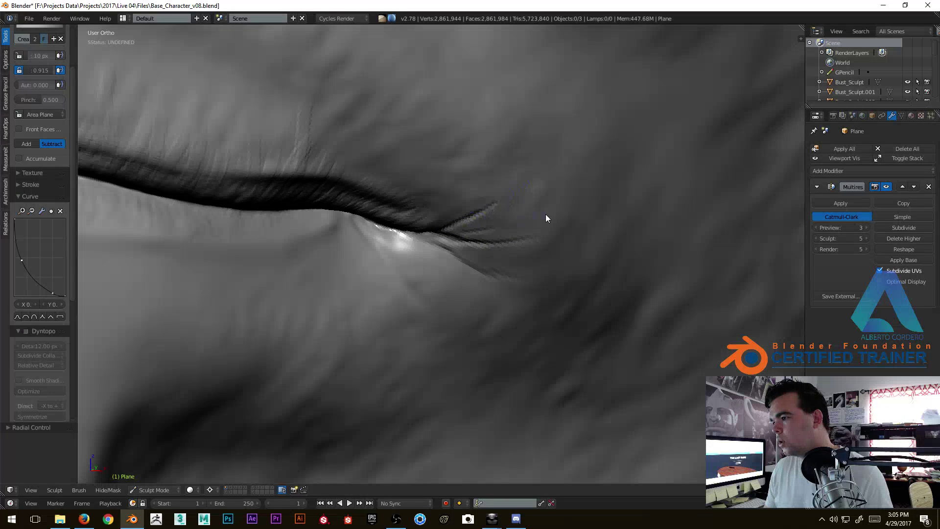
middle_drag(431, 229, 448, 278)
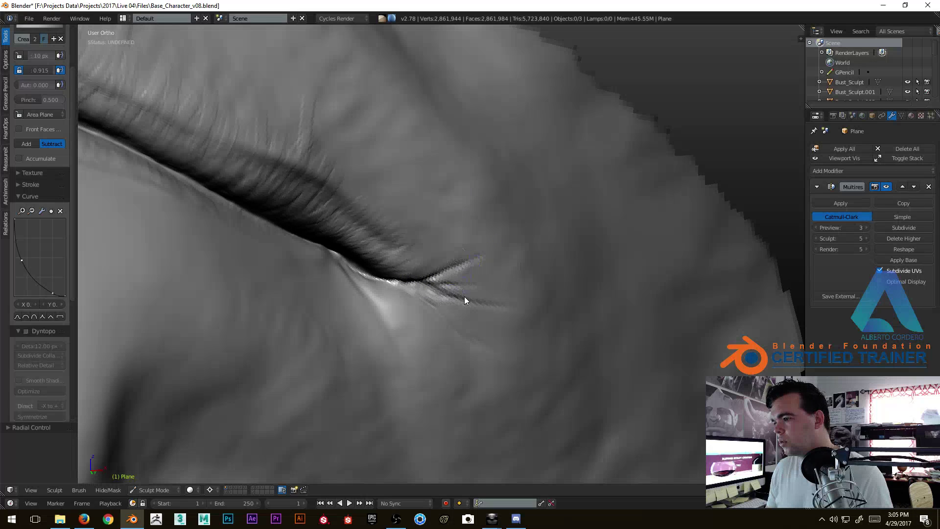
Switch to the 21 px Clay brush and raise skin folds between the creases at the mouth corner.
mouse_move(462, 294)
middle_down()
mouse_move(439, 308)
mouse_move(484, 216)
mouse_move(513, 204)
middle_up()
key(c)
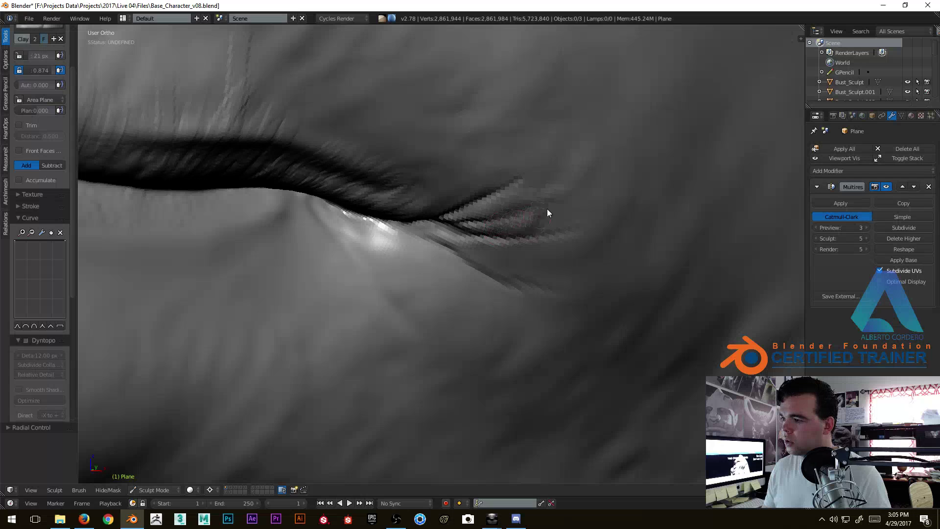
middle_drag(580, 208, 391, 335)
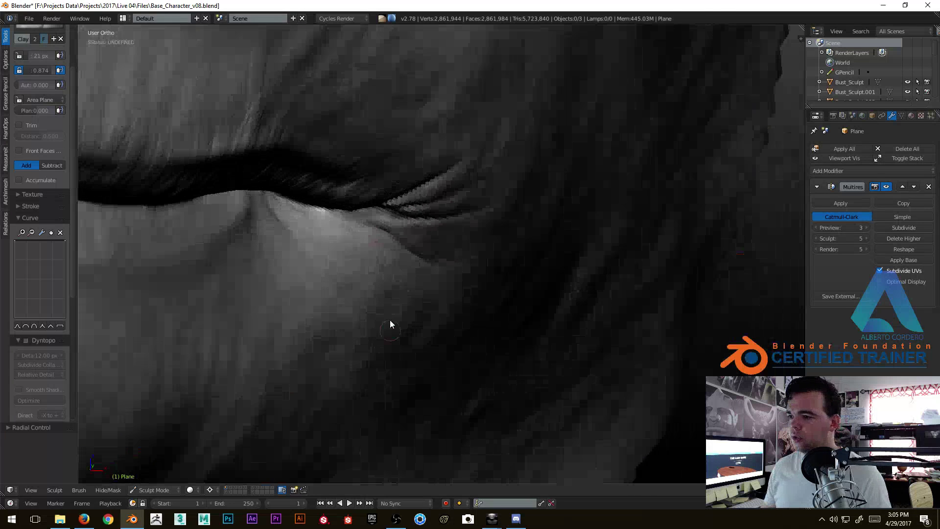
middle_drag(426, 249, 457, 233)
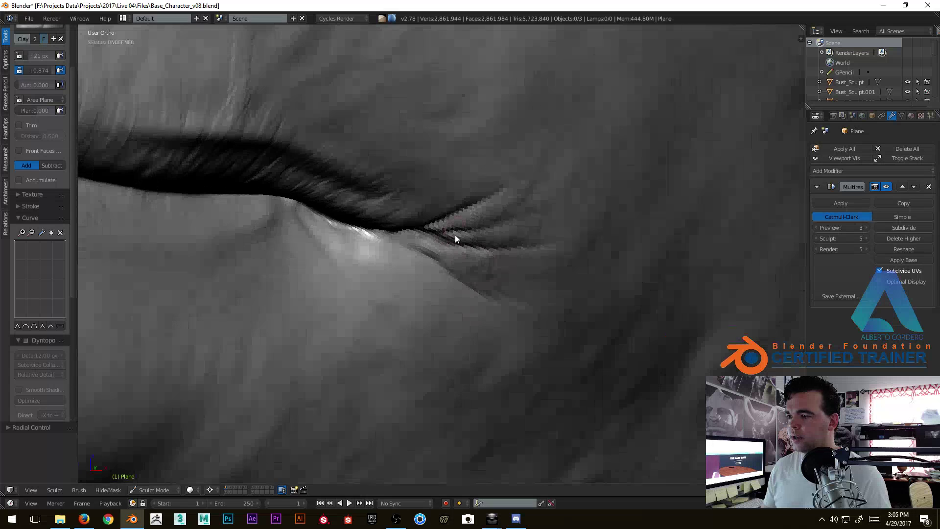
Build rows of short Clay ridges across the lower mouth corner fold and around the outer ends of the creases.
mouse_move(506, 252)
middle_down()
mouse_move(514, 296)
mouse_move(534, 248)
mouse_move(466, 235)
mouse_move(598, 263)
mouse_move(552, 252)
mouse_move(519, 263)
middle_up()
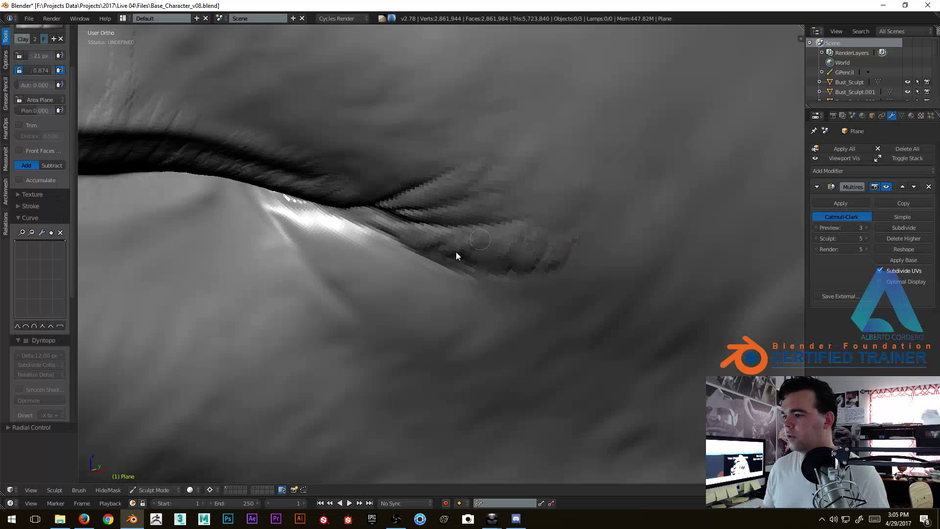
middle_drag(468, 246, 456, 250)
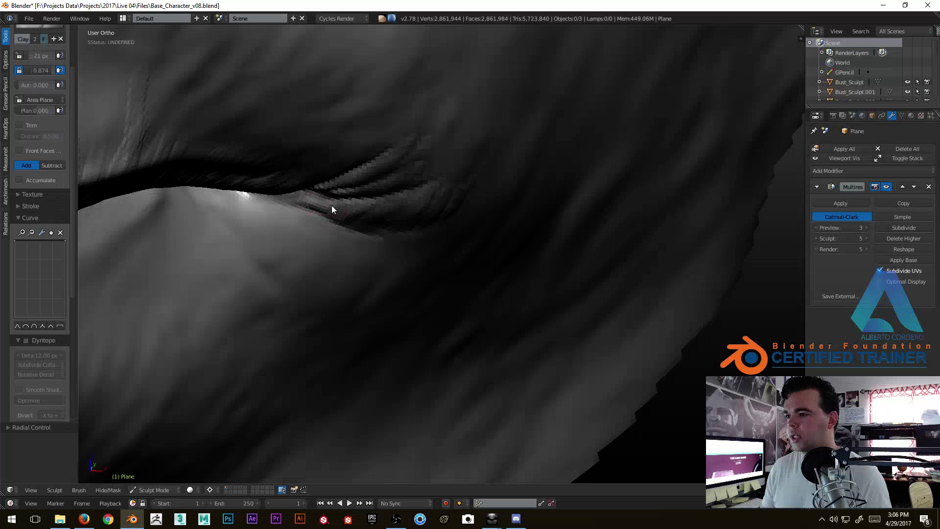
middle_drag(391, 223, 361, 264)
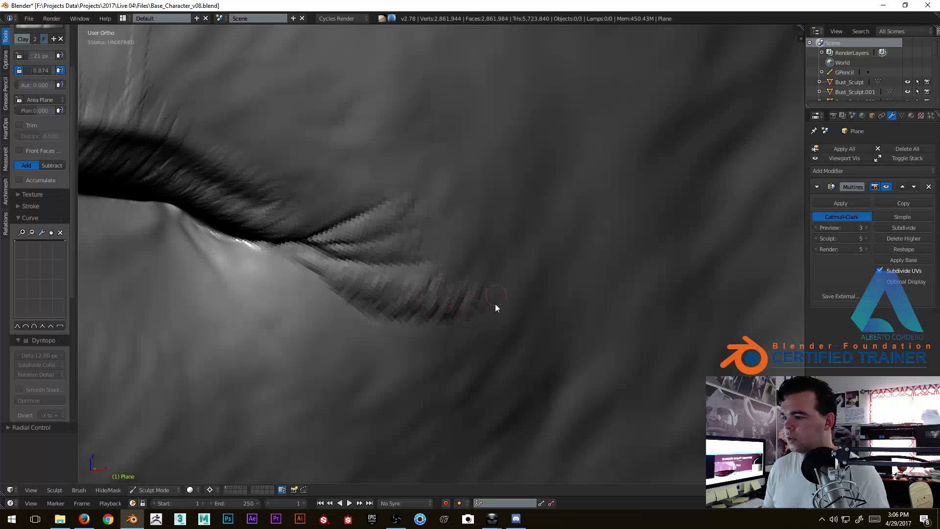
drag(417, 268, 426, 226)
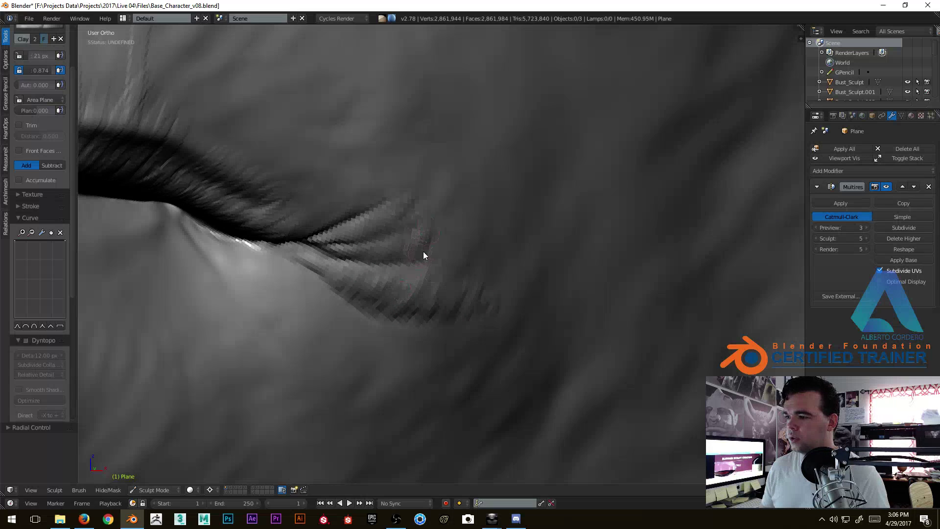
scroll(406, 233, down, 2)
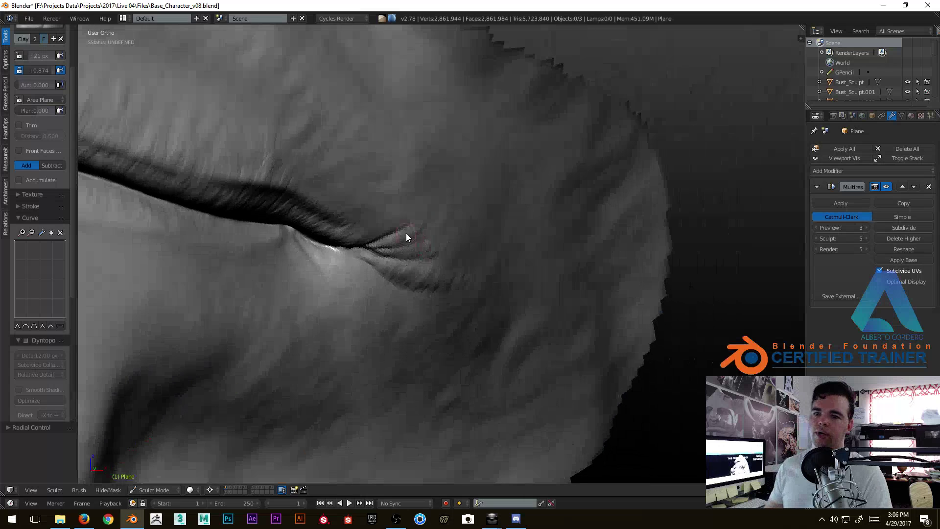
Switch to the 15 px Crease brush and carve fine wrinkles rising from the upper lip beside its center.
middle_drag(420, 287, 397, 284)
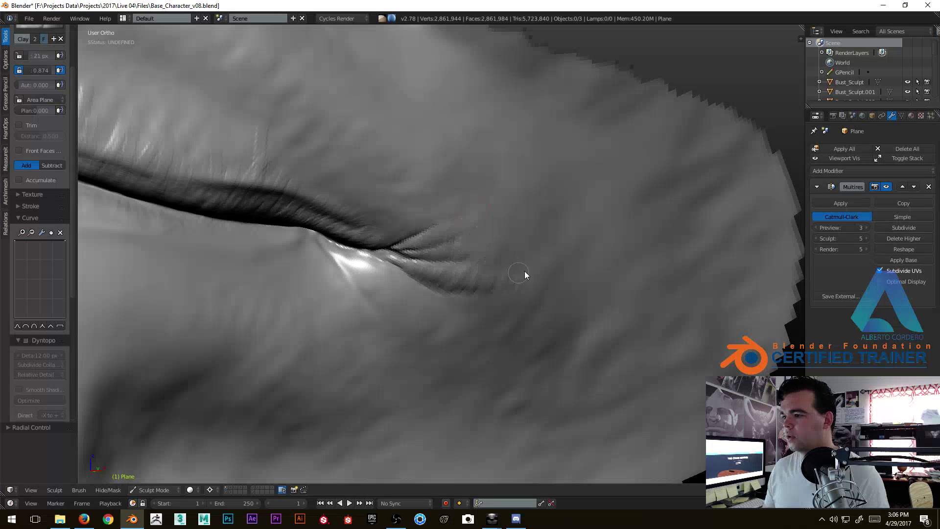
mouse_move(437, 216)
middle_down()
mouse_move(405, 228)
mouse_move(440, 229)
middle_up()
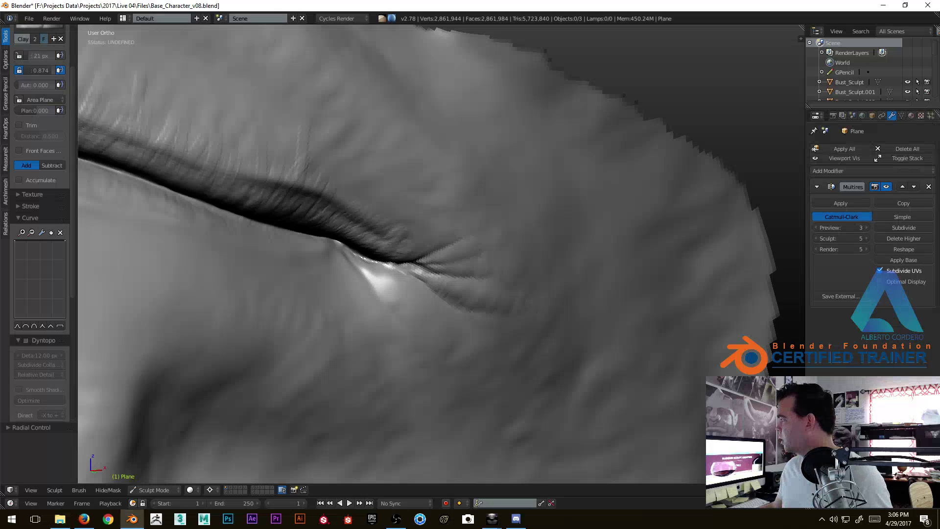
mouse_move(408, 240)
middle_down()
mouse_move(373, 277)
mouse_move(348, 202)
mouse_move(307, 255)
mouse_move(257, 192)
mouse_move(313, 196)
mouse_move(318, 161)
mouse_move(402, 193)
mouse_move(307, 211)
mouse_move(344, 183)
middle_up()
key(shift+c)
scroll(343, 179, up, 3)
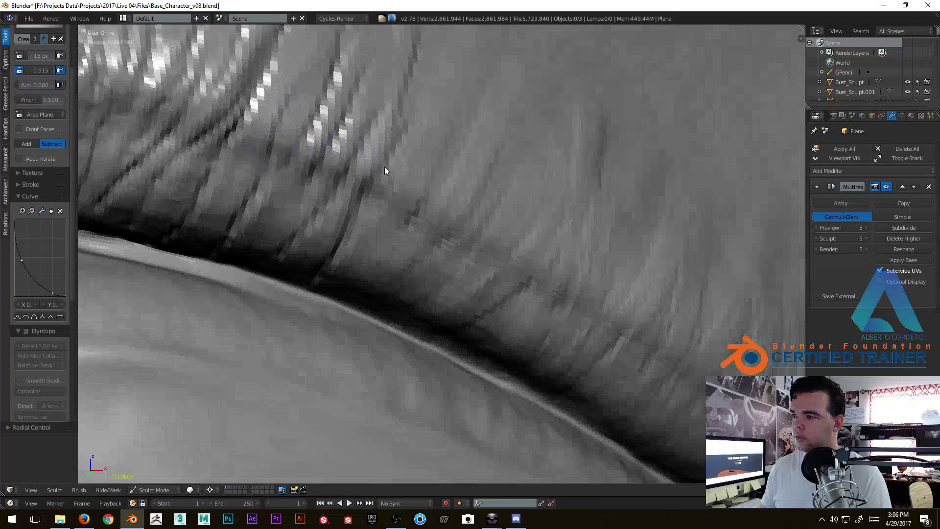
mouse_move(423, 191)
middle_down()
mouse_move(412, 209)
mouse_move(431, 210)
mouse_move(408, 245)
middle_up()
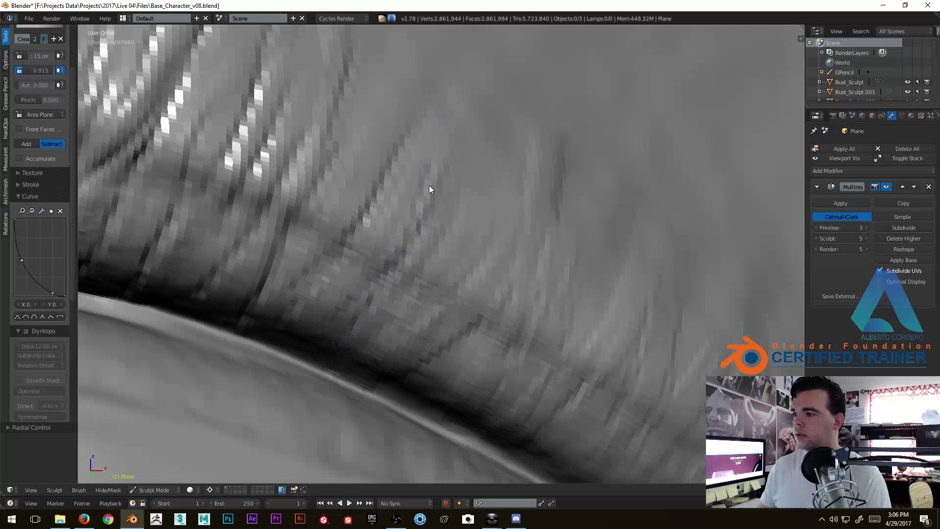
middle_drag(428, 147, 420, 204)
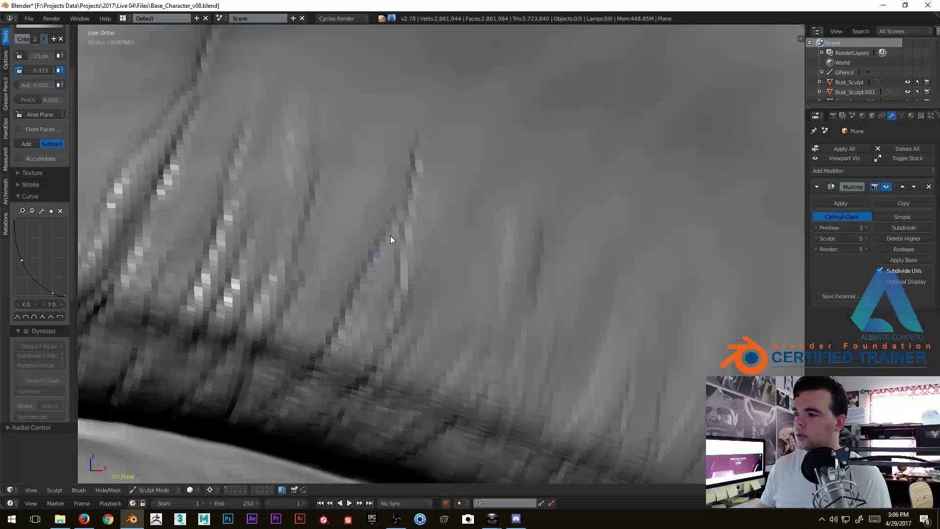
mouse_move(317, 253)
mouse_down()
mouse_move(371, 164)
mouse_move(373, 215)
mouse_move(346, 241)
mouse_up()
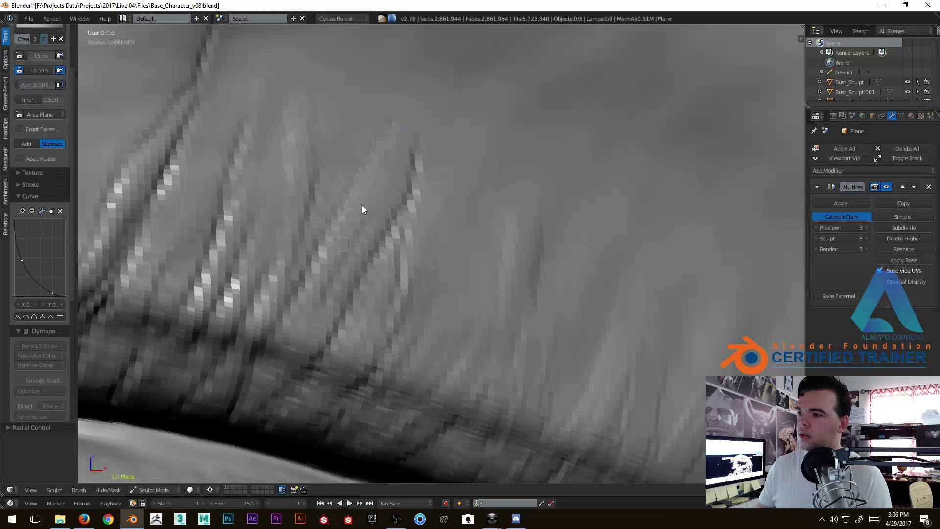
scroll(419, 233, down, 5)
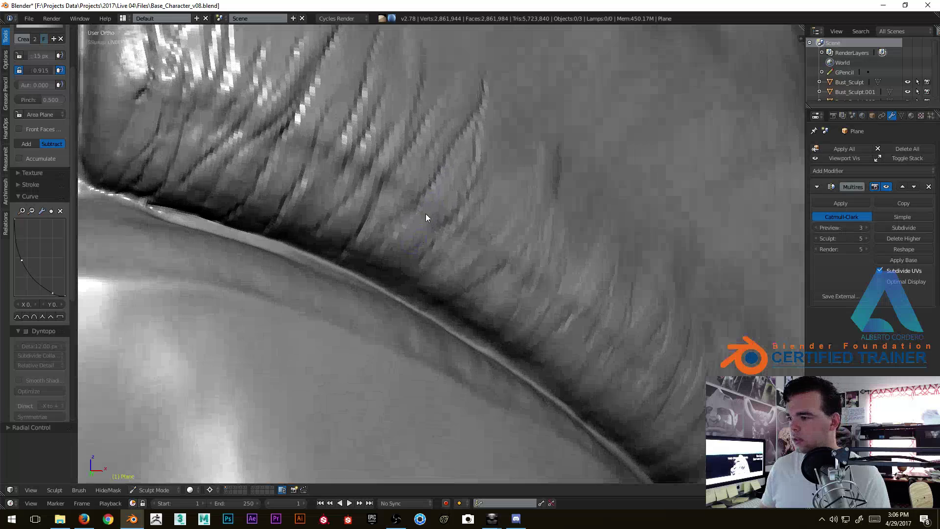
Carve longer slanted creases from the upper lip rim up into the skin above it.
scroll(368, 283, up, 5)
mouse_move(363, 281)
mouse_down()
mouse_move(395, 261)
mouse_move(443, 255)
mouse_move(505, 178)
mouse_up()
mouse_move(437, 314)
mouse_down()
mouse_move(533, 204)
mouse_move(586, 104)
mouse_up()
drag(581, 196, 533, 260)
scroll(484, 309, down, 5)
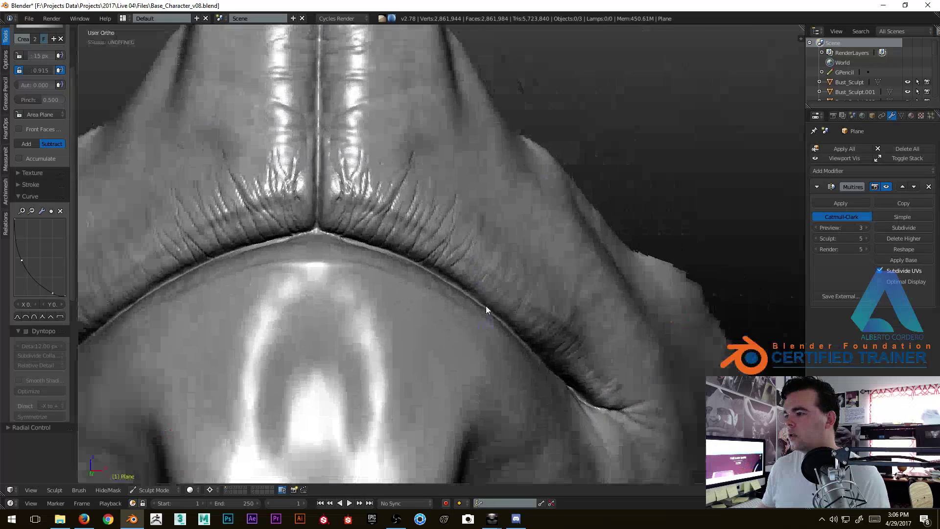
Add Crease strokes to the wrinkles above the middle section of the upper lip.
scroll(474, 262, up, 2)
mouse_move(474, 266)
middle_down()
mouse_move(451, 277)
mouse_move(421, 247)
middle_up()
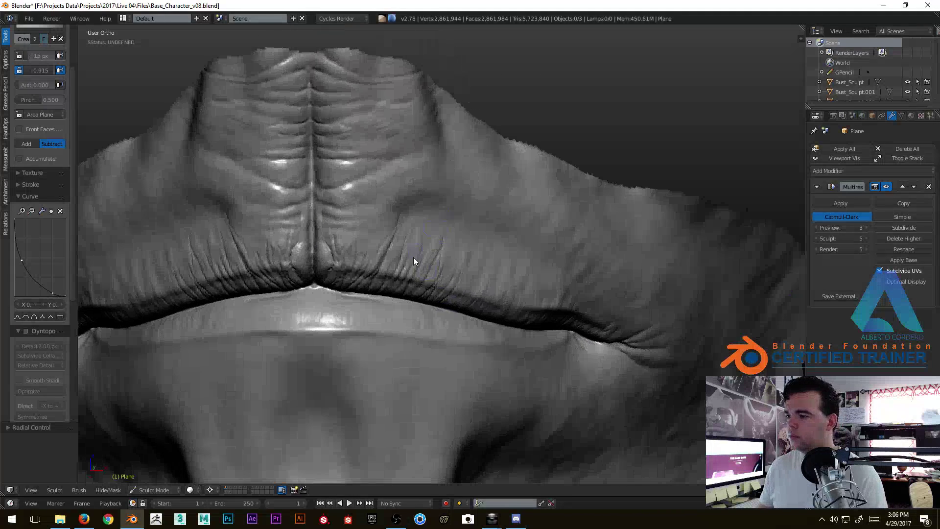
drag(390, 243, 401, 222)
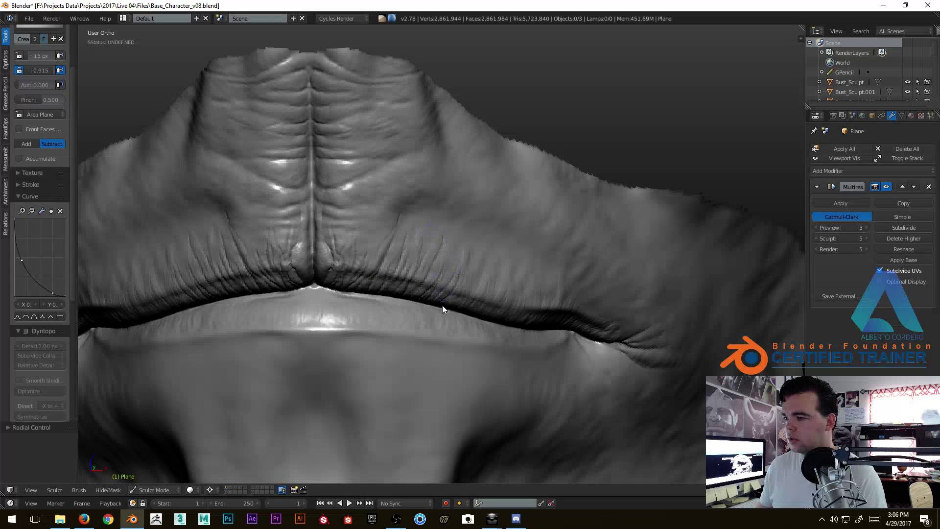
mouse_move(472, 249)
middle_down()
mouse_move(468, 214)
mouse_move(444, 225)
mouse_move(476, 205)
mouse_move(466, 245)
middle_up()
drag(449, 251, 533, 183)
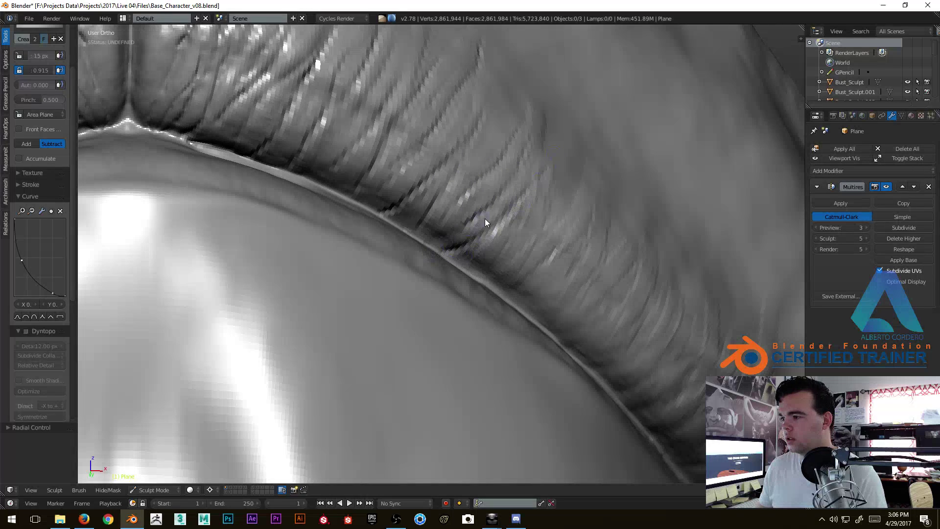
Maximize the 3D viewport and carve more slanted creases along the upper lip toward the mouth corner.
mouse_move(540, 179)
middle_down()
mouse_move(485, 216)
mouse_move(466, 211)
mouse_move(445, 268)
mouse_move(431, 277)
middle_up()
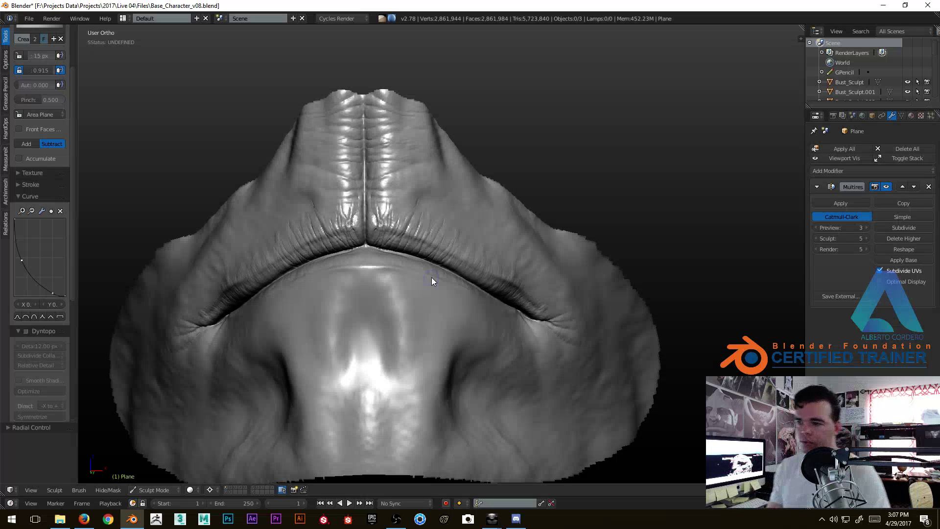
mouse_move(431, 277)
middle_down()
mouse_move(320, 210)
mouse_move(348, 225)
mouse_move(343, 201)
middle_up()
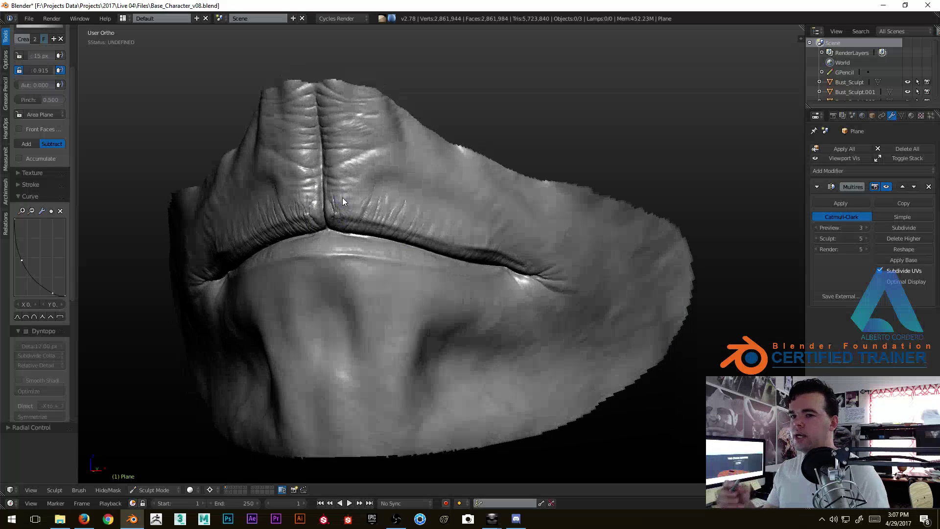
mouse_move(342, 197)
middle_down()
mouse_move(424, 191)
mouse_move(422, 153)
mouse_move(428, 201)
middle_up()
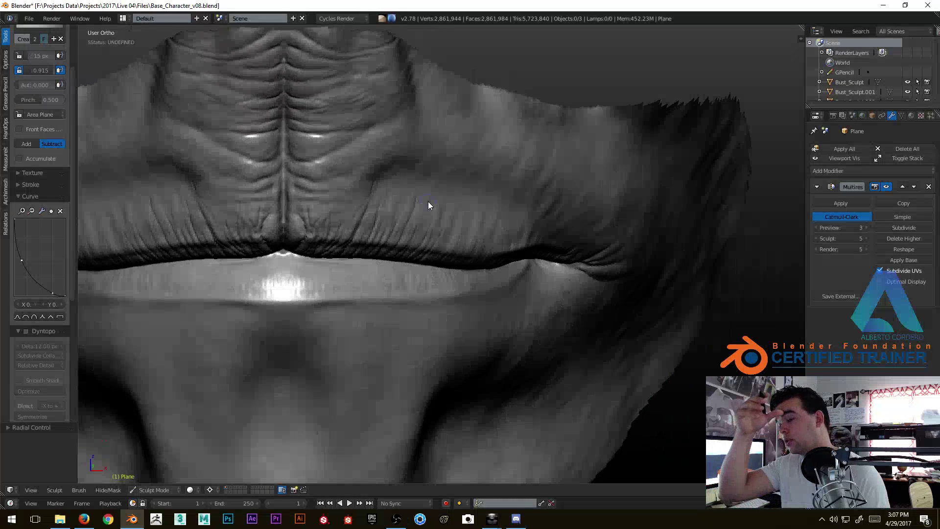
mouse_move(365, 307)
middle_down()
mouse_move(387, 273)
mouse_move(376, 255)
middle_up()
key(ctrl+alt+space)
scroll(398, 254, up, 3)
scroll(421, 206, up, 4)
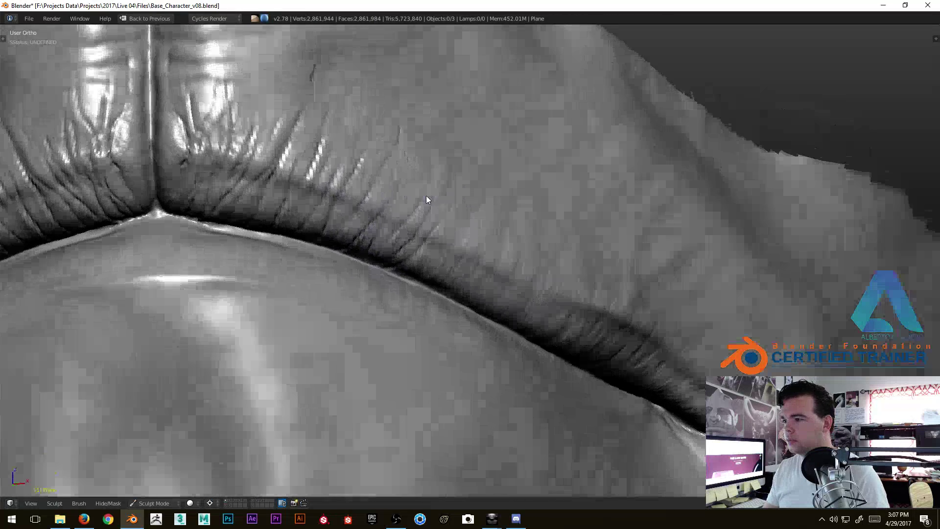
scroll(391, 188, up, 2)
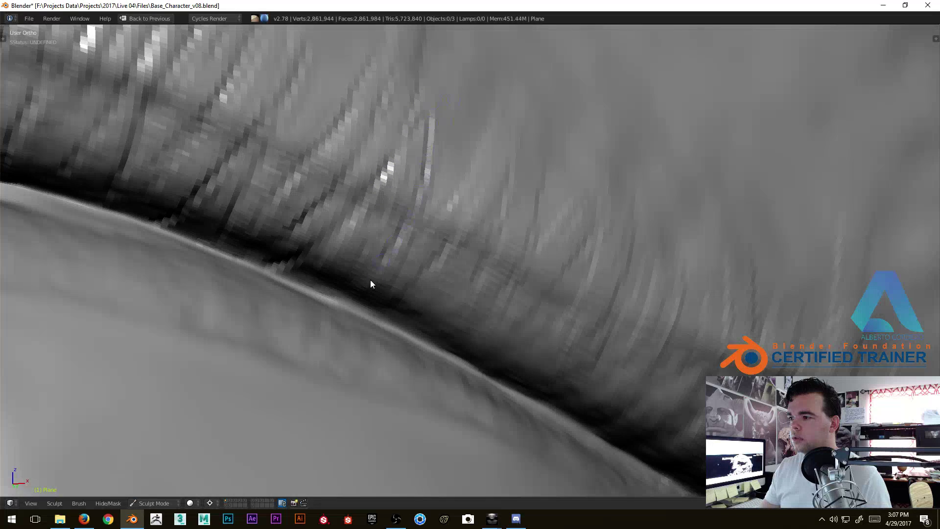
drag(413, 239, 466, 184)
mouse_move(418, 307)
mouse_down()
mouse_move(473, 271)
mouse_move(526, 212)
mouse_up()
drag(521, 270, 569, 129)
Show the Quick Preferences lighting presets in the viewport's properties and apply the Turntable preset.
ctrl+middle_drag(569, 128, 478, 338)
key(shift+space)
key(shift+space)
key(n)
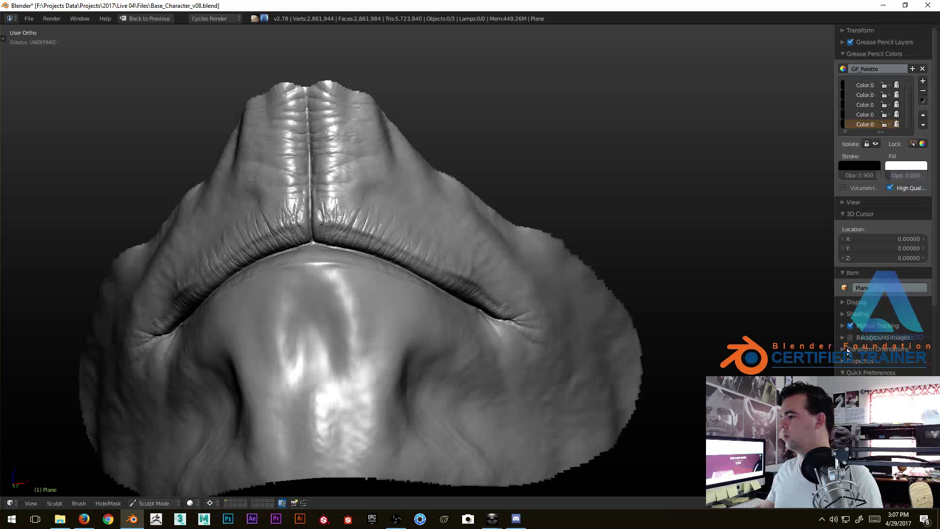
scroll(884, 274, down, 8)
click(884, 206)
scroll(884, 202, down, 6)
click(858, 288)
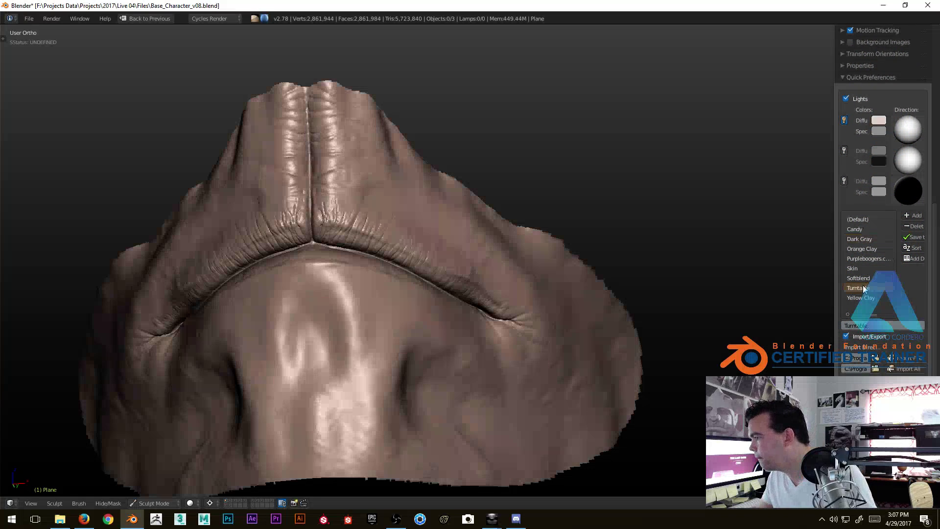
Try the Skin lighting preset on the mouth region.
mouse_move(580, 347)
middle_down()
mouse_move(615, 330)
mouse_move(849, 307)
middle_up()
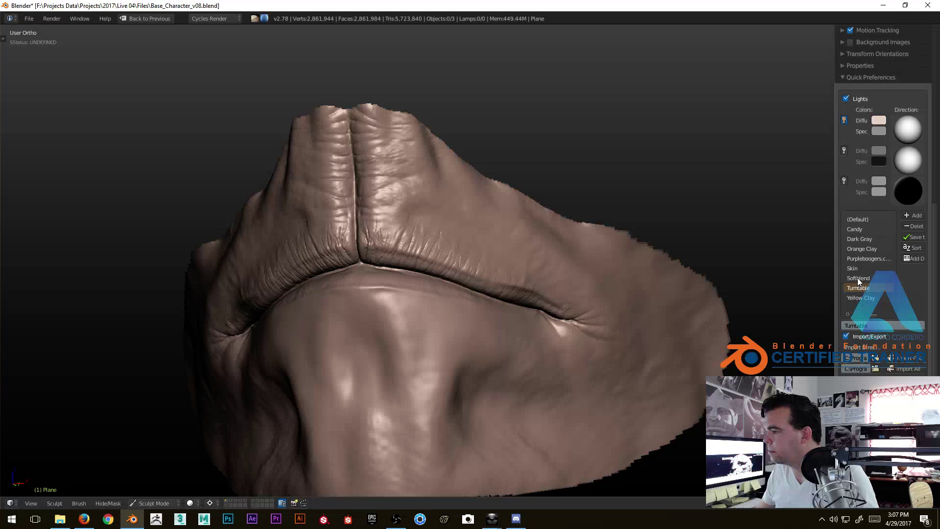
click(855, 269)
mouse_move(797, 297)
middle_down()
mouse_move(587, 325)
mouse_move(555, 278)
mouse_move(541, 310)
mouse_move(545, 281)
mouse_move(503, 313)
mouse_move(569, 302)
mouse_move(575, 331)
mouse_move(542, 342)
mouse_move(489, 319)
mouse_move(510, 304)
middle_up()
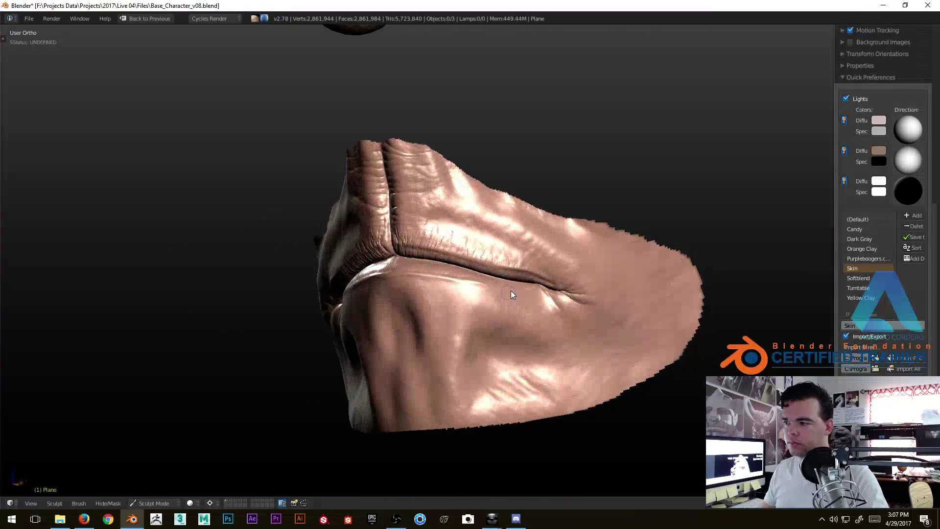
Reveal the hidden parts of the bust, clear the mask and inspect the whole head.
key(alt+h)
scroll(520, 294, down, 3)
key(alt+m)
scroll(526, 265, down, 1)
mouse_move(527, 259)
middle_down()
mouse_move(569, 286)
mouse_move(561, 270)
mouse_move(577, 271)
mouse_move(480, 269)
middle_up()
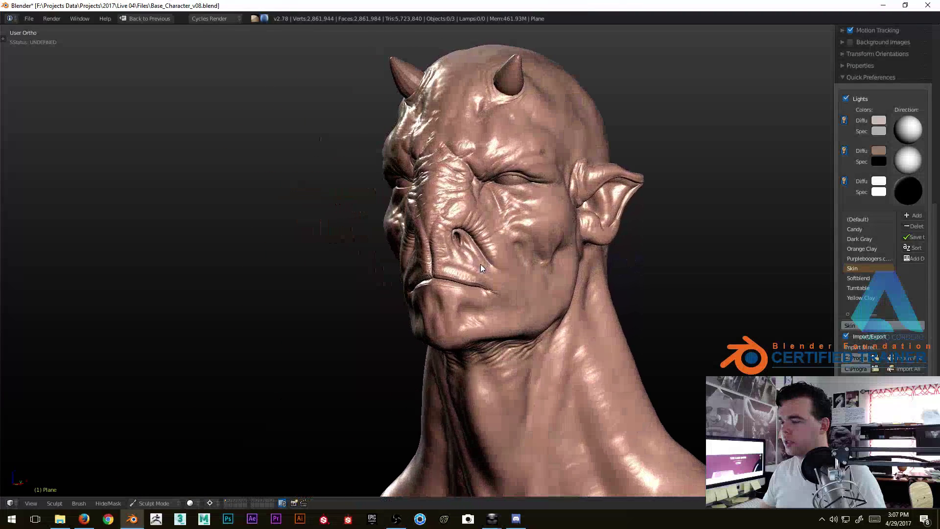
mouse_move(553, 219)
middle_down()
mouse_move(522, 225)
mouse_move(518, 203)
mouse_move(527, 217)
mouse_move(493, 208)
mouse_move(514, 204)
mouse_move(505, 216)
mouse_move(527, 215)
mouse_move(506, 213)
mouse_move(524, 197)
mouse_move(563, 205)
mouse_move(445, 204)
mouse_move(463, 215)
middle_up()
mouse_move(472, 215)
middle_down()
mouse_move(505, 219)
mouse_move(424, 253)
middle_up()
scroll(436, 246, up, 3)
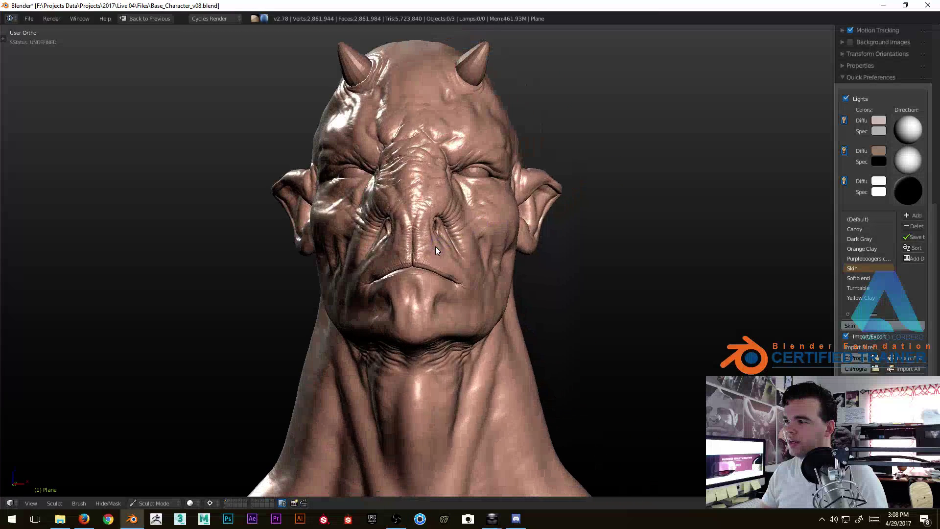
Try the Softblend, Orange Clay, Dark Gray and Candy lighting presets on the bust.
click(858, 278)
mouse_move(568, 326)
middle_down()
mouse_move(613, 329)
mouse_move(534, 329)
mouse_move(543, 328)
middle_up()
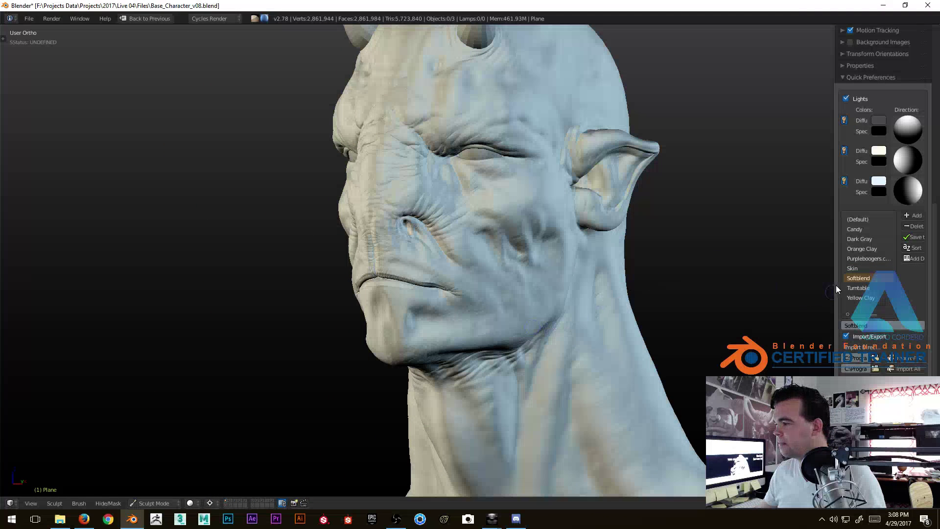
click(862, 250)
click(860, 239)
mouse_move(600, 334)
middle_down()
mouse_move(639, 325)
mouse_move(615, 298)
middle_up()
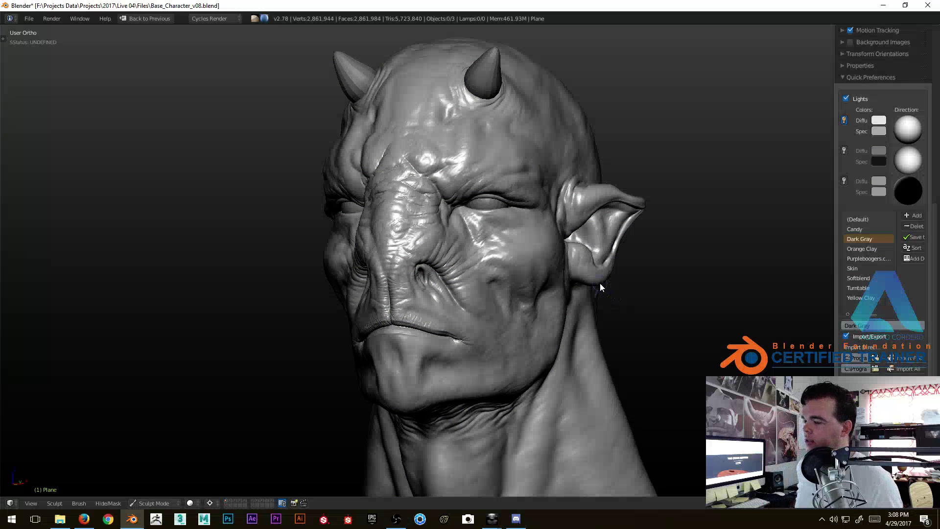
click(857, 229)
mouse_move(812, 222)
middle_down()
mouse_move(646, 284)
mouse_move(666, 264)
mouse_move(682, 269)
mouse_move(666, 252)
mouse_move(799, 265)
middle_up()
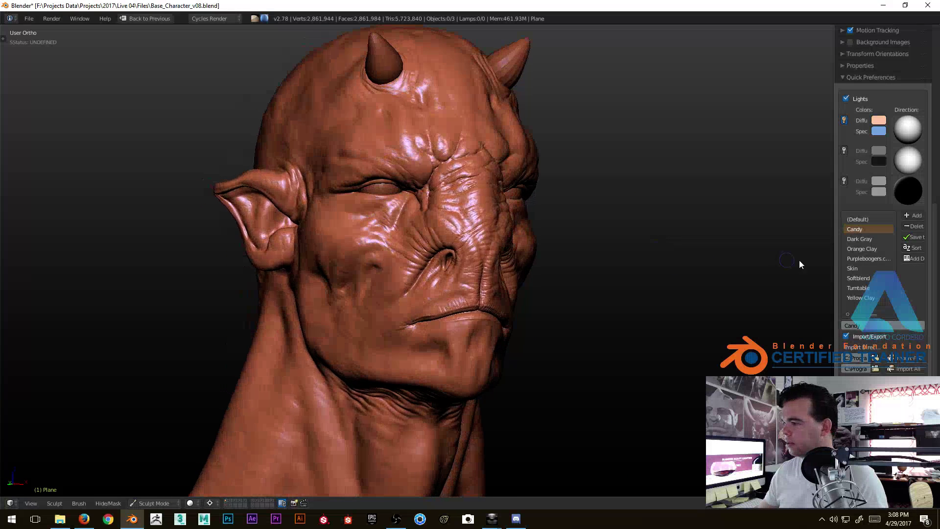
Compare the Yellow Clay lighting preset and settle on the Turntable preset.
click(857, 296)
click(858, 289)
middle_drag(545, 295, 525, 328)
Carve a fine crease along the skin folds on the side of the nose bridge.
mouse_move(529, 325)
ctrl+middle_down()
mouse_move(558, 229)
mouse_move(536, 211)
mouse_move(553, 177)
mouse_move(566, 216)
mouse_move(410, 240)
mouse_move(434, 192)
mouse_move(428, 207)
mouse_move(456, 207)
ctrl+middle_up()
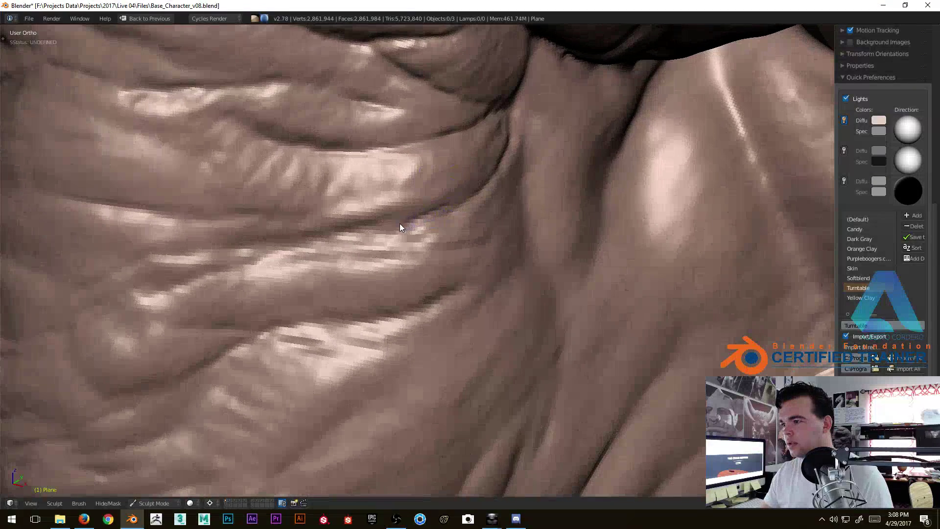
drag(431, 221, 462, 204)
middle_drag(425, 207, 434, 202)
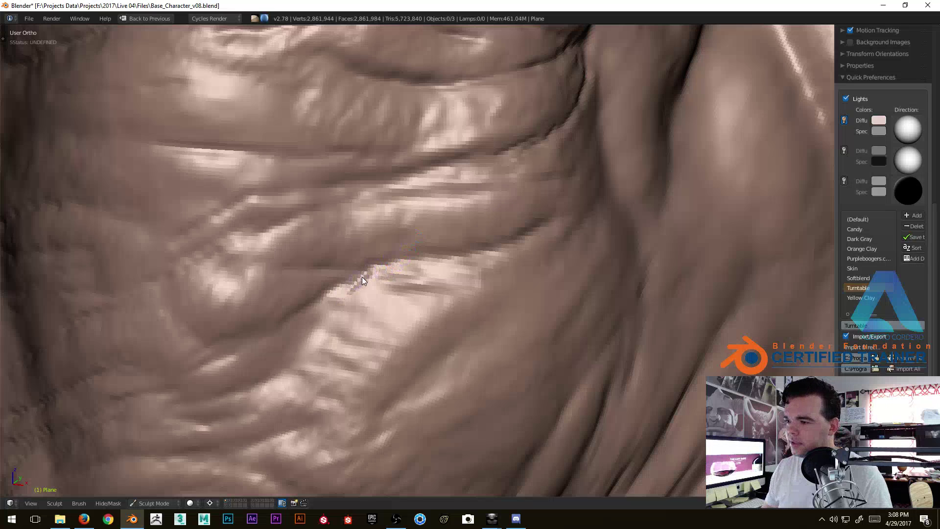
mouse_move(228, 334)
middle_down()
mouse_move(383, 212)
mouse_move(410, 222)
mouse_move(386, 304)
mouse_move(453, 243)
mouse_move(447, 210)
middle_up()
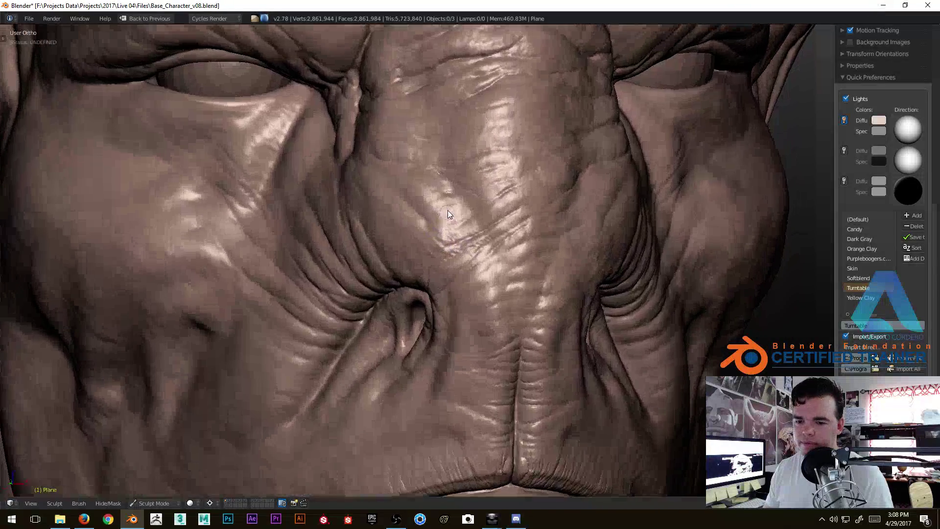
Show the sculpt tool settings and turn off X mirror symmetry.
mouse_move(613, 165)
ctrl+middle_down()
mouse_move(524, 245)
mouse_move(525, 231)
mouse_move(522, 240)
mouse_move(466, 237)
ctrl+middle_up()
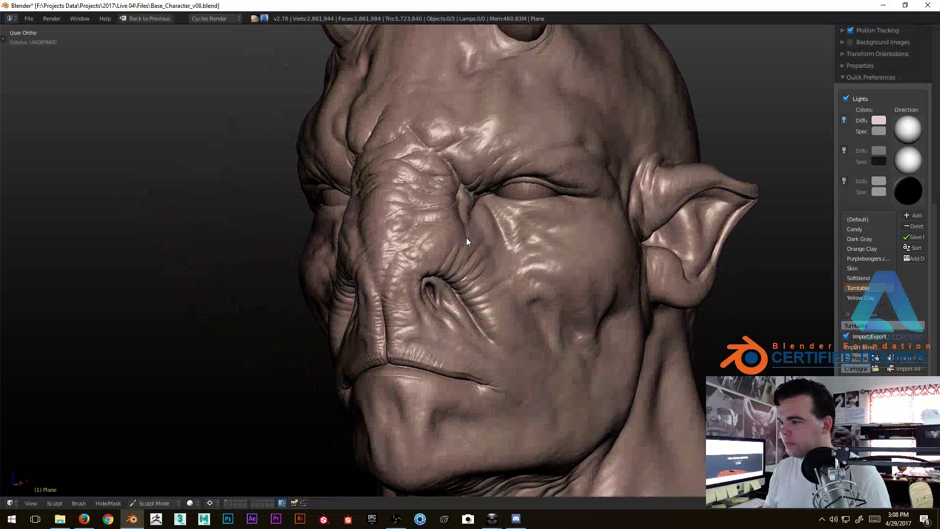
mouse_move(375, 259)
middle_down()
mouse_move(384, 259)
mouse_move(367, 252)
middle_up()
middle_drag(466, 265, 445, 248)
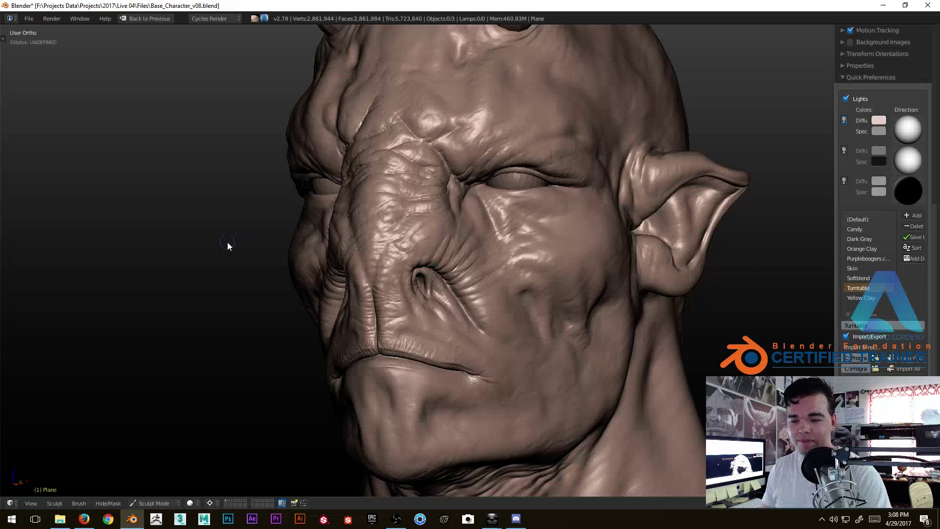
key(t)
scroll(39, 280, down, 5)
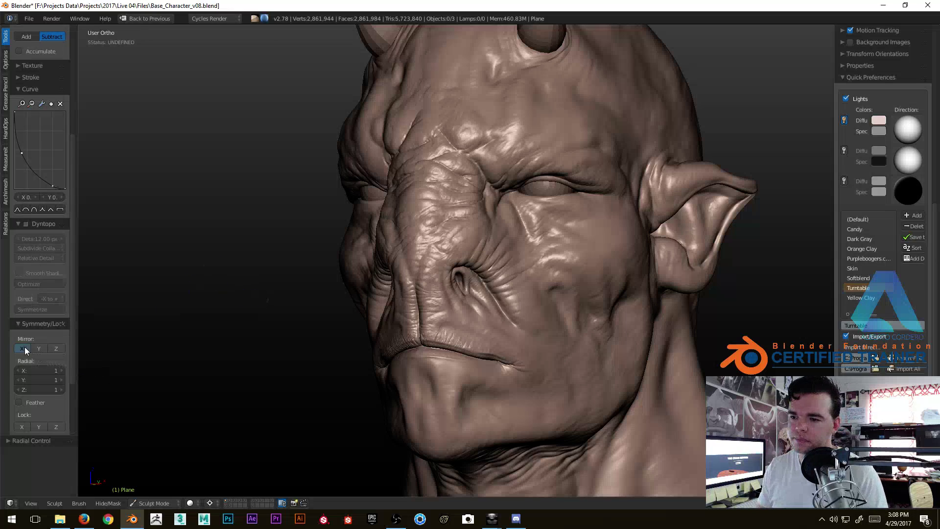
Carve asymmetrical creases into the skin folds above one nostril, including one running down the side of the nose.
scroll(348, 255, up, 8)
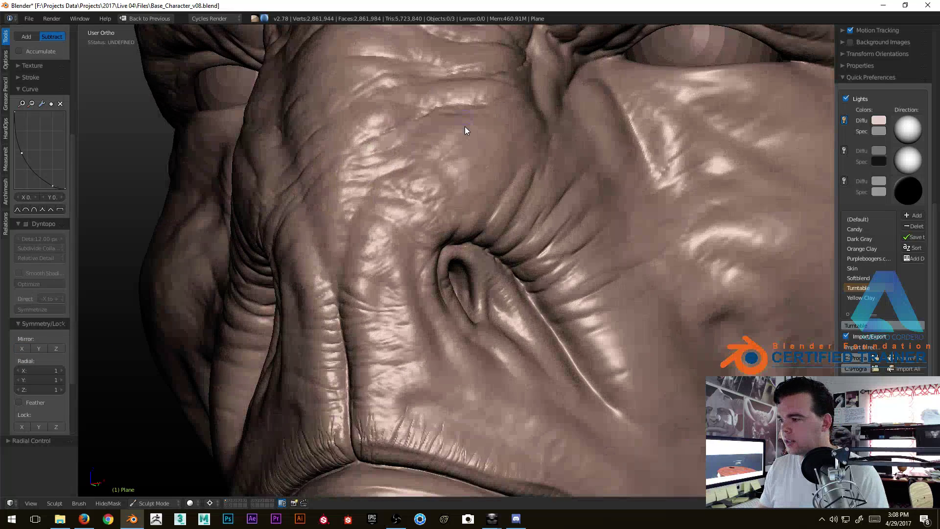
scroll(425, 237, up, 5)
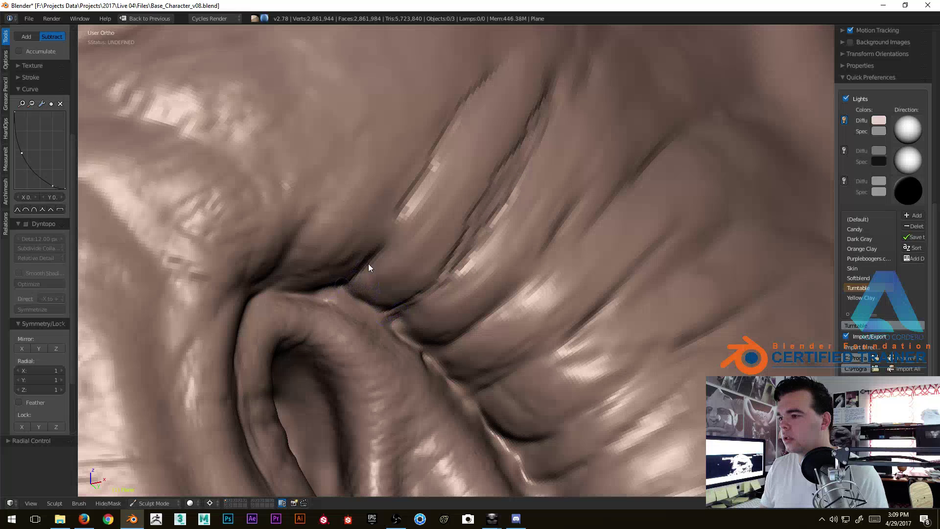
drag(425, 222, 541, 87)
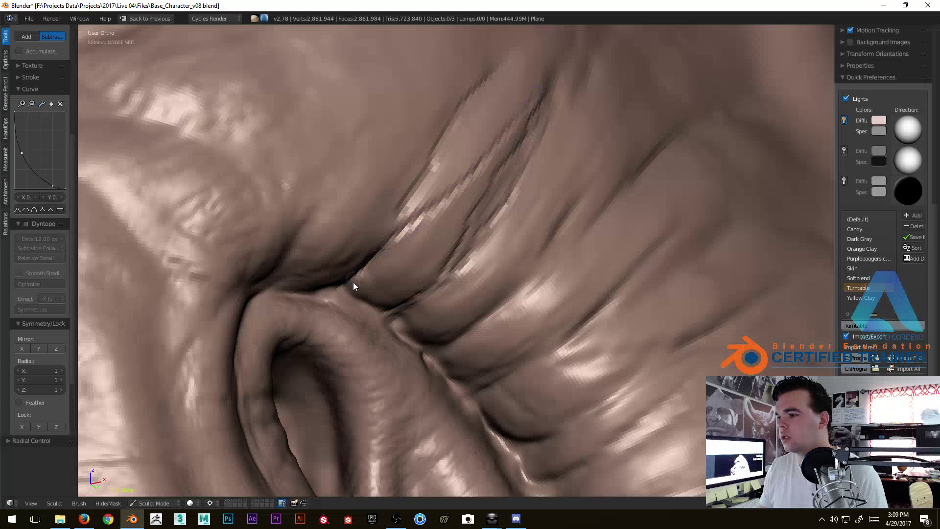
drag(324, 68, 307, 222)
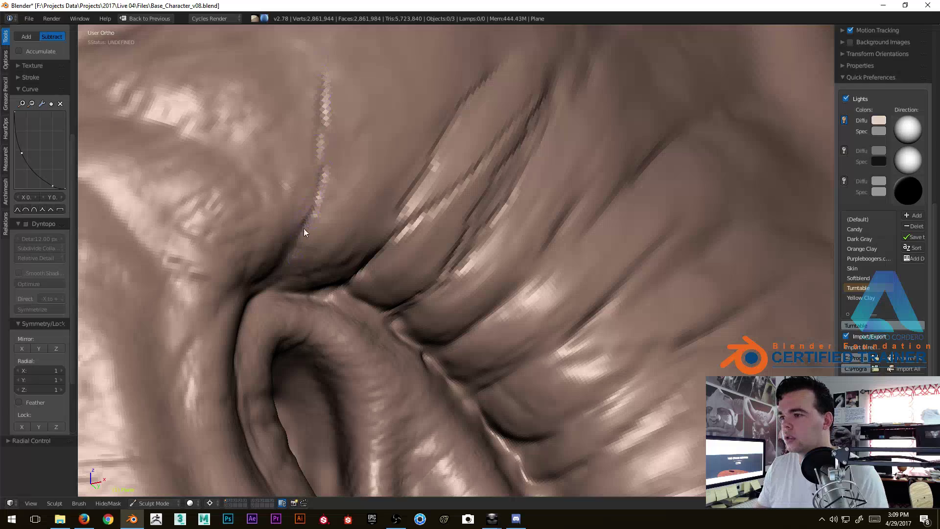
Restore X mirror symmetry and carve fine creases along the first two skin folds above the nostril.
mouse_move(364, 198)
middle_down()
mouse_move(393, 259)
mouse_move(408, 224)
mouse_move(308, 280)
middle_up()
mouse_move(257, 365)
middle_down()
mouse_move(340, 202)
mouse_move(362, 252)
mouse_move(395, 231)
mouse_move(458, 219)
mouse_move(401, 214)
middle_up()
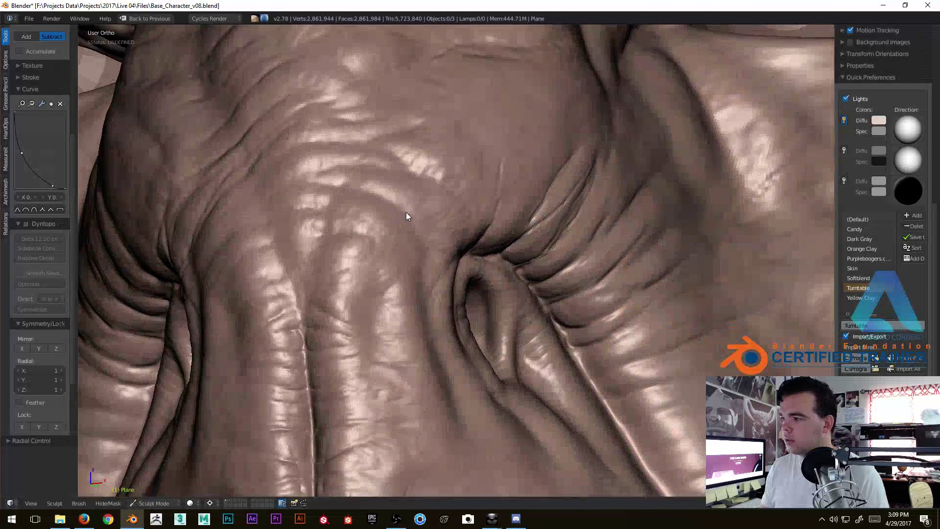
middle_drag(518, 189, 483, 207)
drag(483, 208, 485, 204)
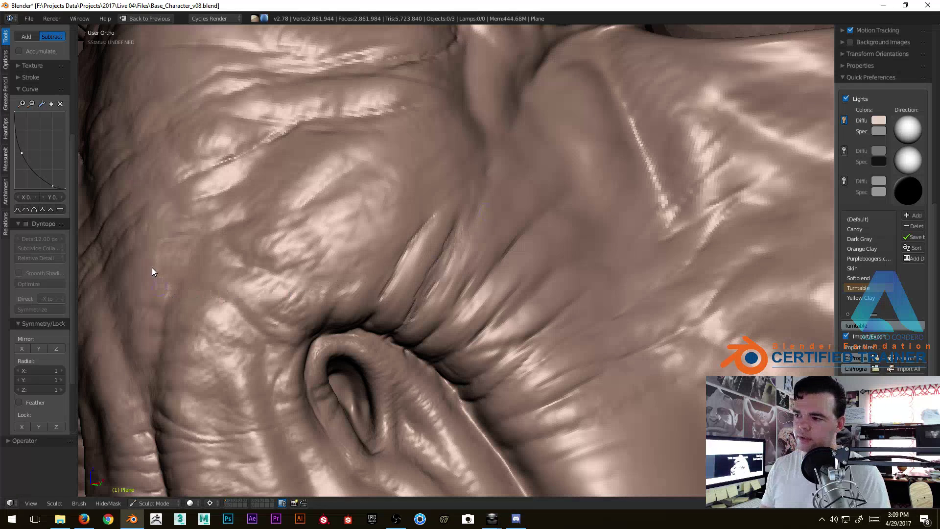
scroll(365, 263, up, 10)
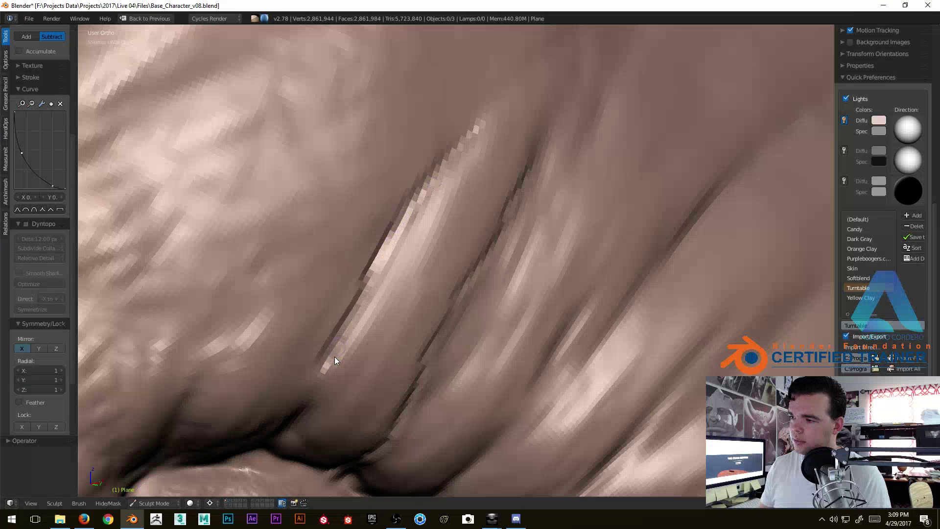
mouse_move(298, 414)
mouse_down()
mouse_move(372, 359)
mouse_move(489, 128)
mouse_up()
drag(525, 180, 405, 399)
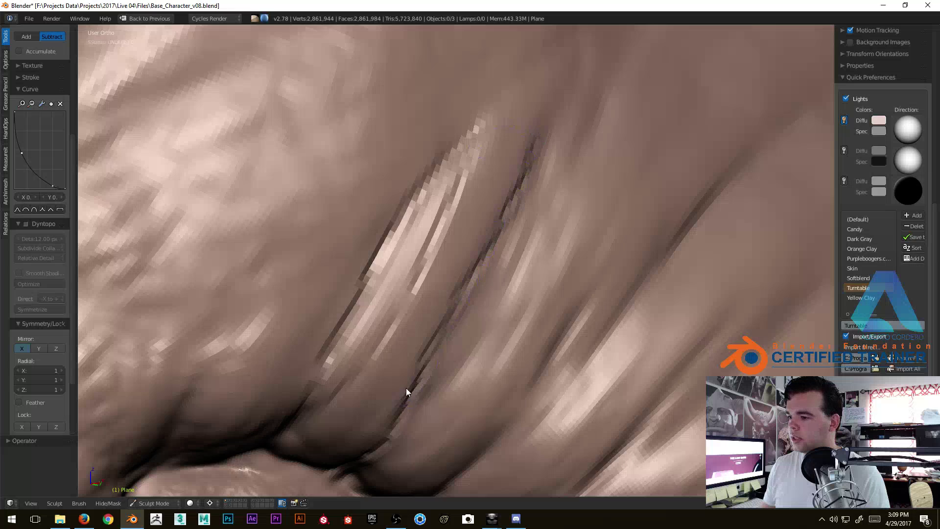
Carve further thin creases along the lower ends of the folds by the nostril rim and on the outer folds.
middle_drag(405, 399, 468, 138)
scroll(392, 239, up, 3)
mouse_move(331, 248)
mouse_down()
mouse_move(309, 203)
mouse_move(267, 210)
mouse_up()
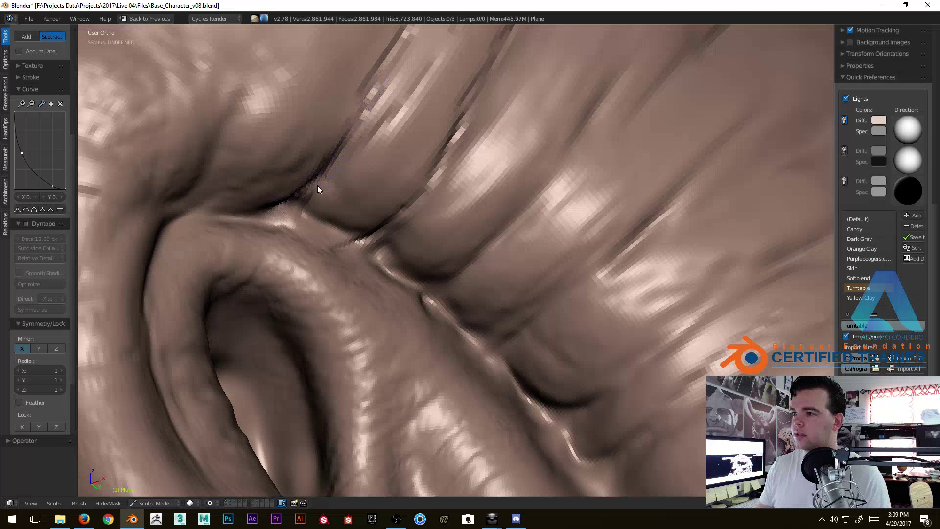
drag(319, 185, 428, 73)
drag(528, 61, 413, 230)
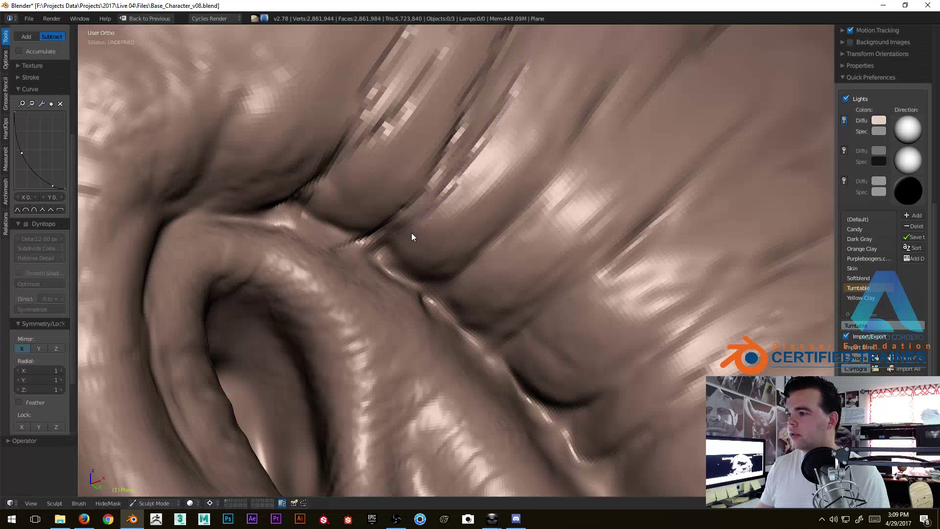
drag(615, 84, 465, 263)
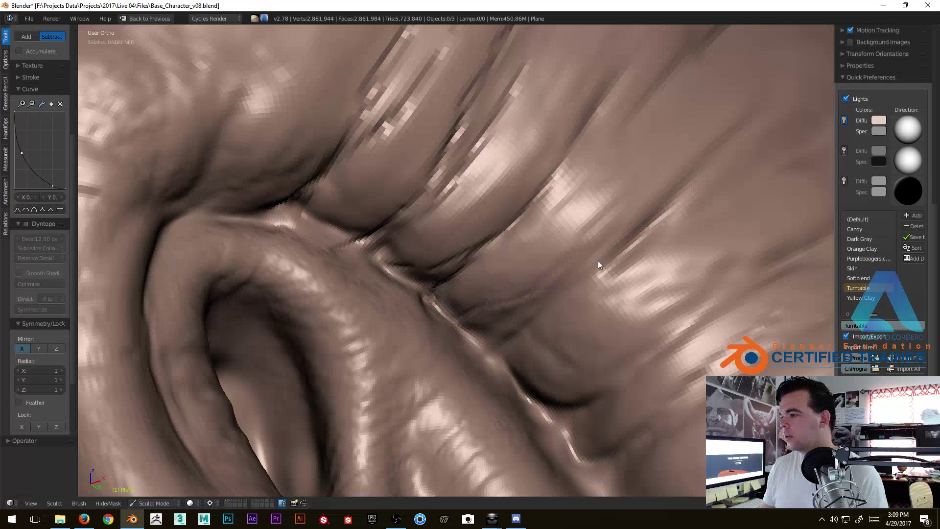
drag(724, 136, 550, 298)
Deepen the outer nostril folds and extend their creases upward along the side of the nose toward the eye.
mouse_move(504, 322)
middle_down()
mouse_move(507, 281)
mouse_move(497, 295)
mouse_move(428, 214)
mouse_move(457, 231)
middle_up()
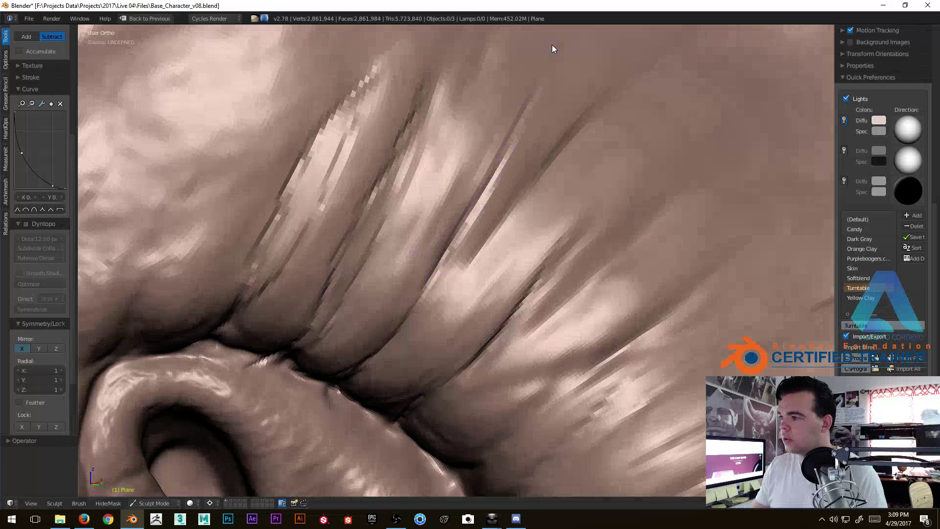
drag(490, 232, 420, 332)
mouse_move(421, 327)
middle_down()
mouse_move(411, 298)
mouse_move(442, 258)
middle_up()
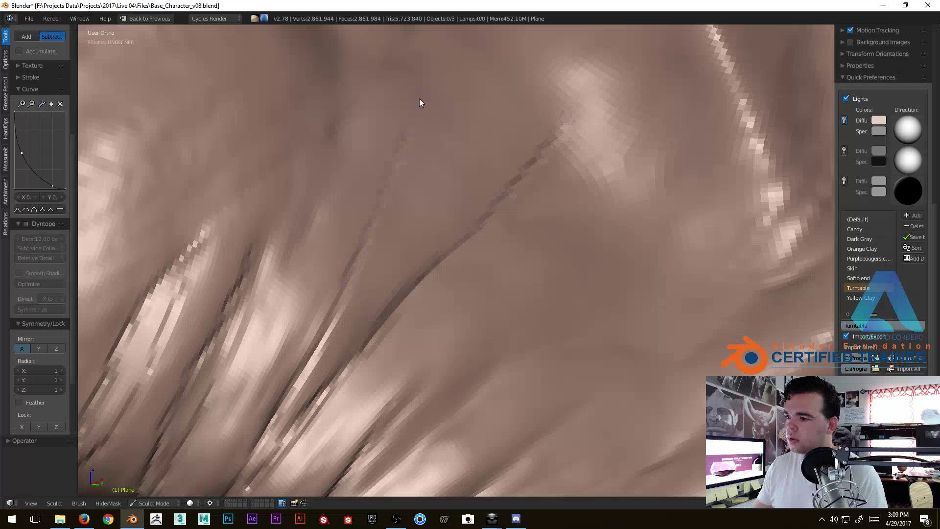
shift+middle_drag(362, 273, 421, 184)
drag(421, 186, 468, 37)
ctrl+middle_drag(419, 166, 542, 218)
drag(534, 233, 488, 287)
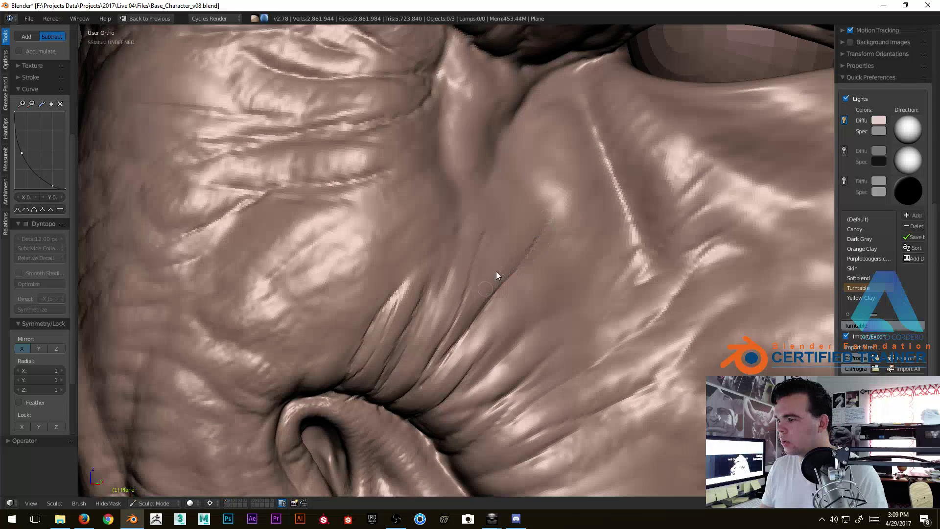
Switch to the Clay brush, resize it, and build up skin between the upper ends of the nostril creases.
mouse_move(488, 233)
ctrl+middle_down()
mouse_move(459, 279)
mouse_move(484, 257)
mouse_move(480, 335)
mouse_move(479, 288)
mouse_move(439, 210)
ctrl+middle_up()
key(c)
key(f)
click(510, 234)
mouse_move(510, 234)
middle_down()
mouse_move(490, 218)
mouse_move(492, 198)
middle_up()
shift+middle_drag(415, 280, 452, 237)
ctrl+middle_drag(452, 237, 434, 210)
key(c)
mouse_move(474, 140)
mouse_down()
mouse_move(454, 169)
mouse_move(443, 149)
mouse_up()
shift+middle_drag(470, 203, 487, 166)
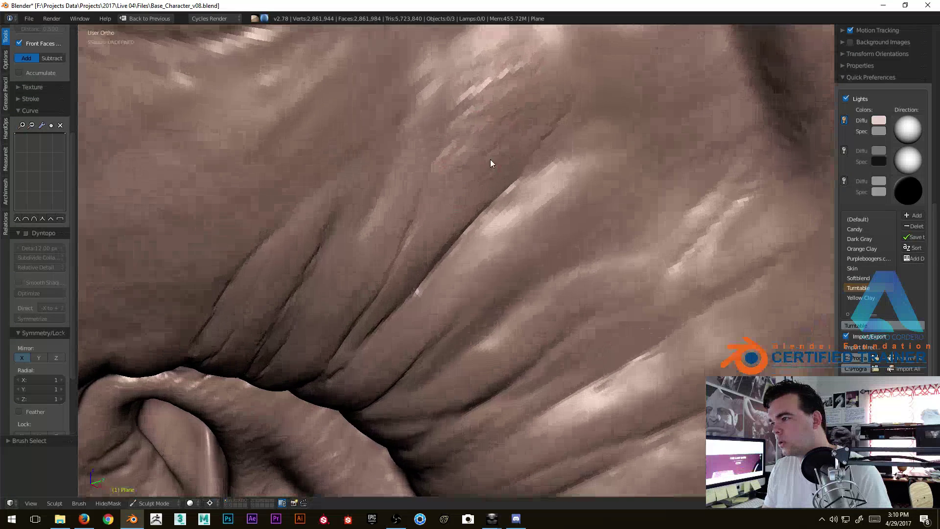
Resize the Clay brush again and add volume to the folds midway along the creases above the nostril.
key(f)
click(451, 235)
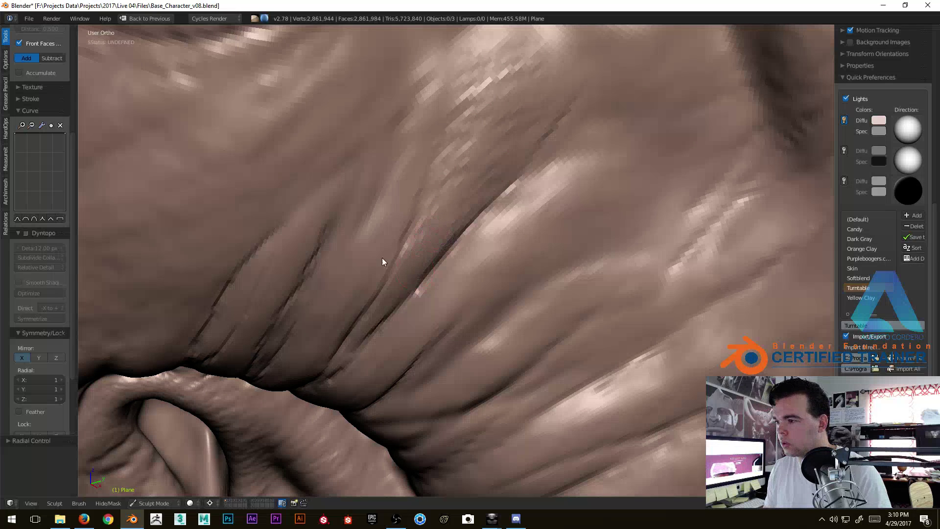
drag(407, 148, 371, 223)
shift+middle_drag(355, 289, 396, 234)
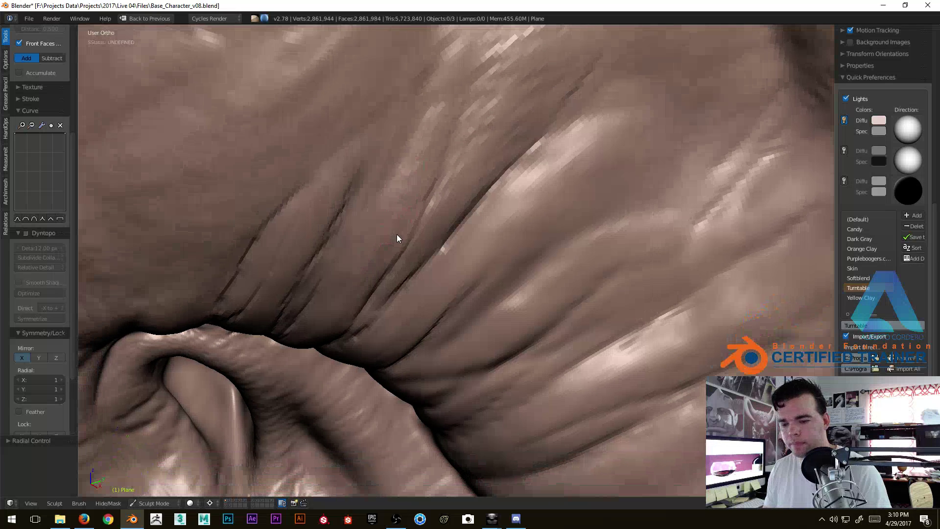
Examine the creased folds around the nostril from several angles and distances.
mouse_move(351, 297)
shift+middle_down()
mouse_move(347, 236)
mouse_move(334, 211)
mouse_move(290, 207)
shift+middle_up()
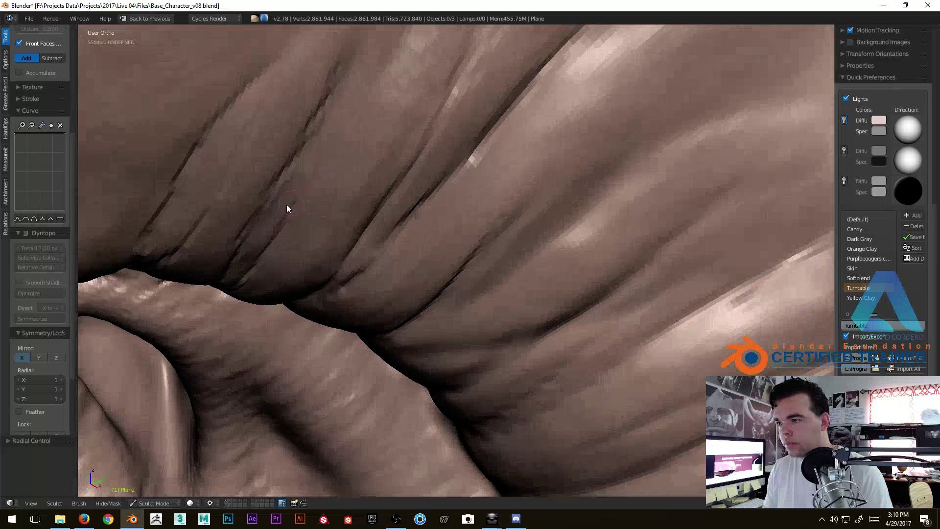
mouse_move(256, 247)
shift+middle_down()
mouse_move(300, 233)
mouse_move(252, 243)
shift+middle_up()
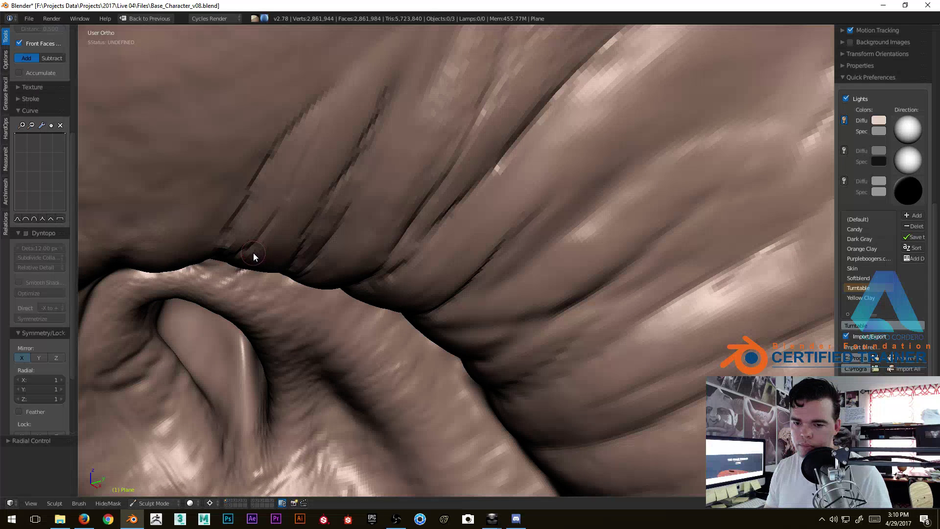
mouse_move(273, 225)
middle_down()
mouse_move(325, 254)
mouse_move(300, 195)
middle_up()
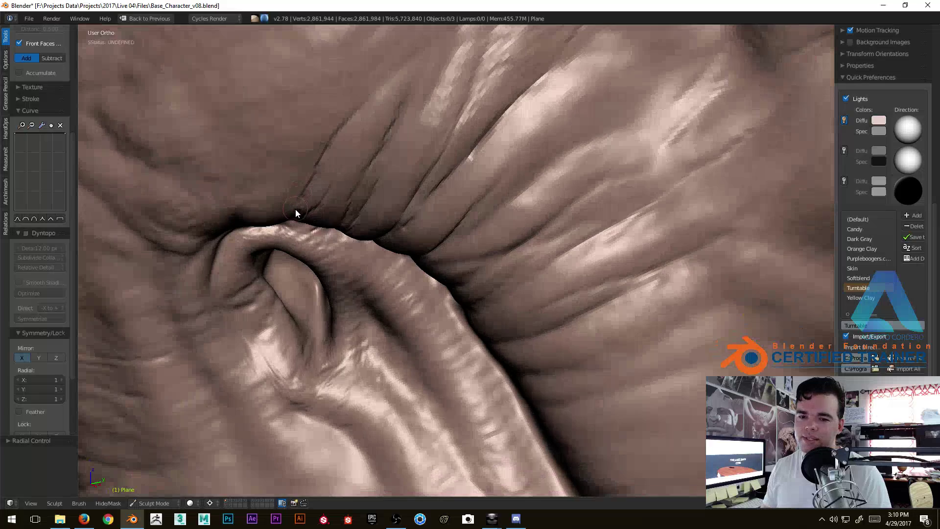
mouse_move(340, 172)
middle_down()
mouse_move(341, 265)
mouse_move(372, 236)
mouse_move(390, 189)
mouse_move(391, 211)
mouse_move(345, 205)
mouse_move(395, 183)
mouse_move(324, 252)
mouse_move(324, 305)
mouse_move(327, 263)
middle_up()
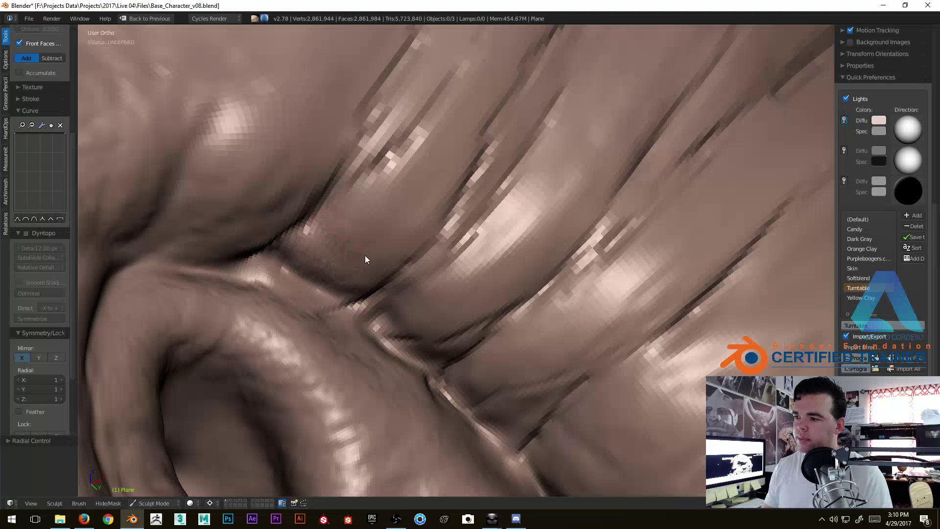
mouse_move(504, 262)
middle_down()
mouse_move(384, 233)
mouse_move(365, 292)
mouse_move(412, 363)
mouse_move(370, 223)
mouse_move(393, 209)
middle_up()
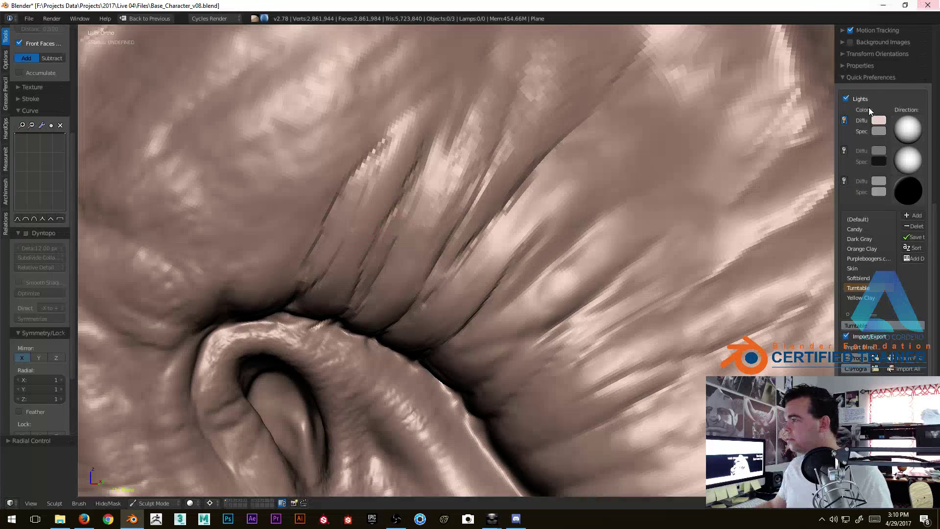
scroll(881, 93, up, 1)
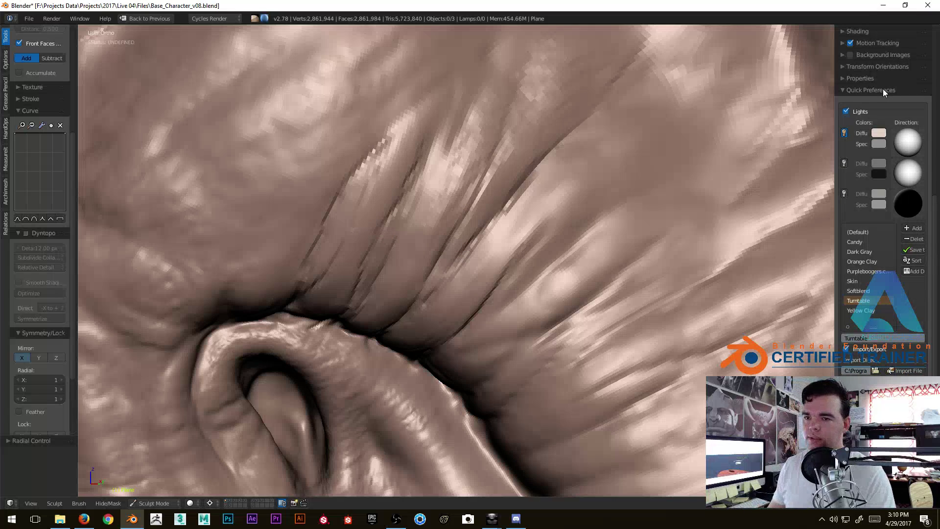
middle_drag(389, 274, 385, 244)
mouse_move(428, 201)
middle_down()
mouse_move(434, 189)
mouse_move(420, 269)
middle_up()
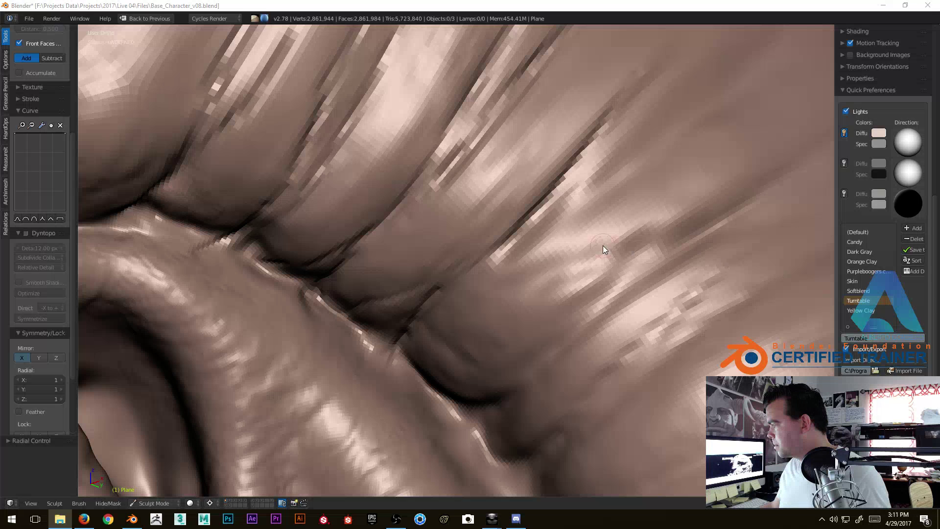
scroll(604, 245, down, 4)
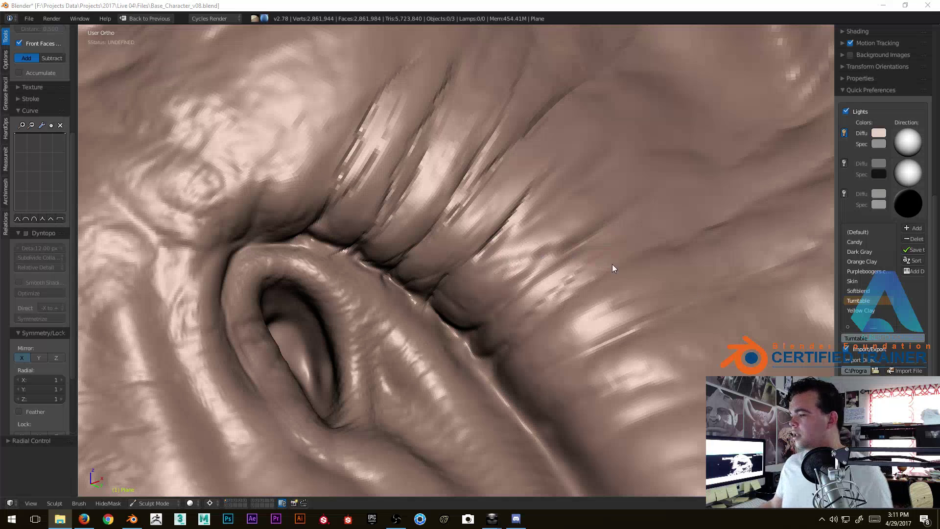
Look up the QuickPrefs add-on in the user preferences by searching for "qui", show its details, and return to the sculpt.
key(ctrl+alt+u)
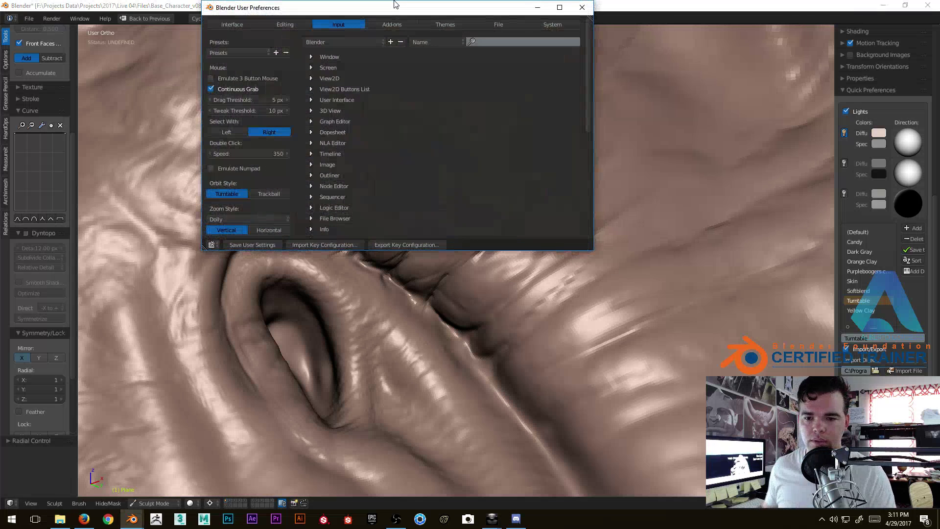
double_click(332, 11)
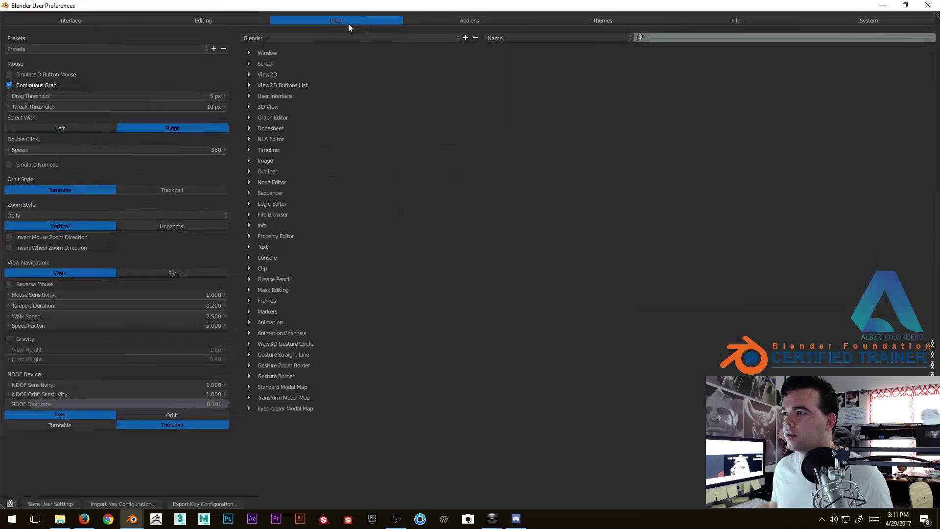
click(457, 20)
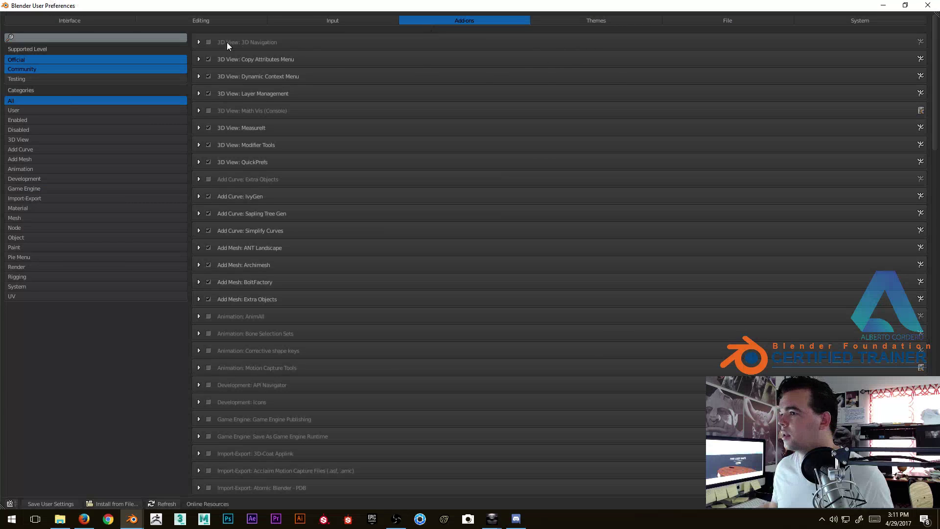
click(62, 38)
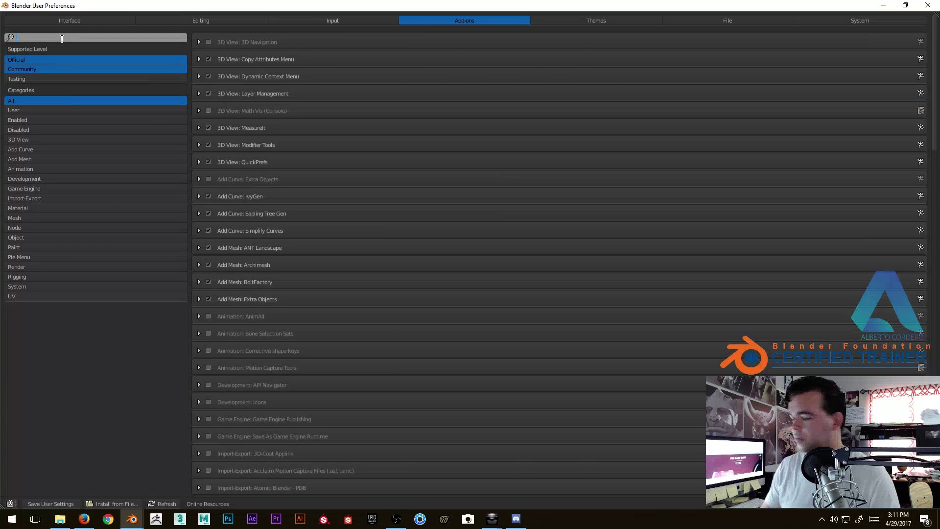
text(qui)
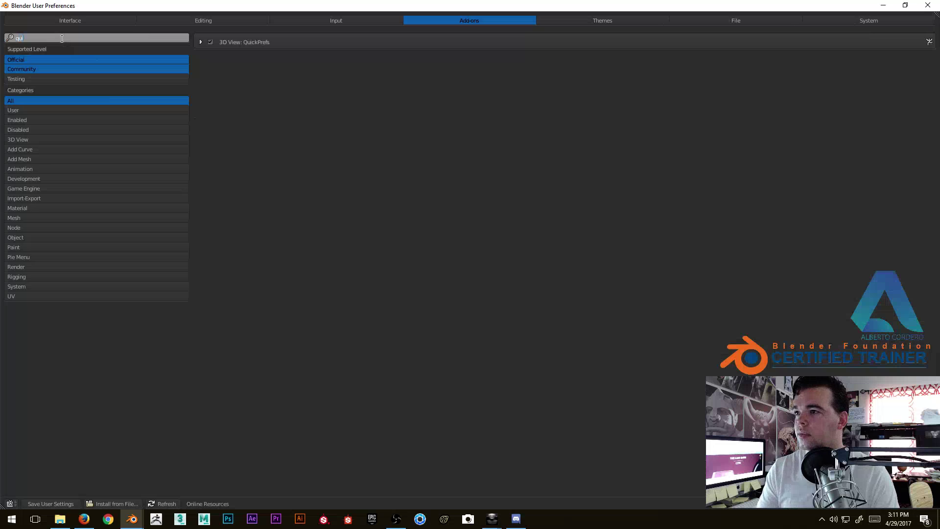
click(236, 112)
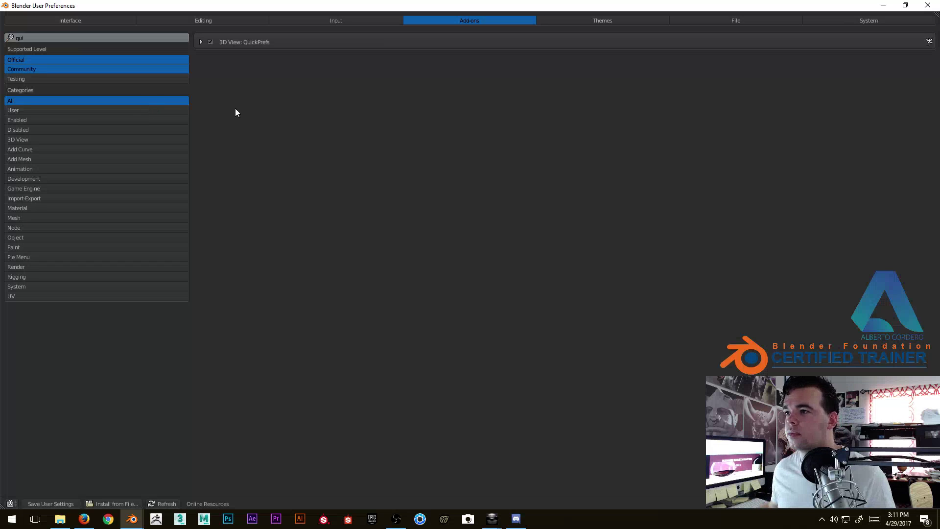
click(201, 42)
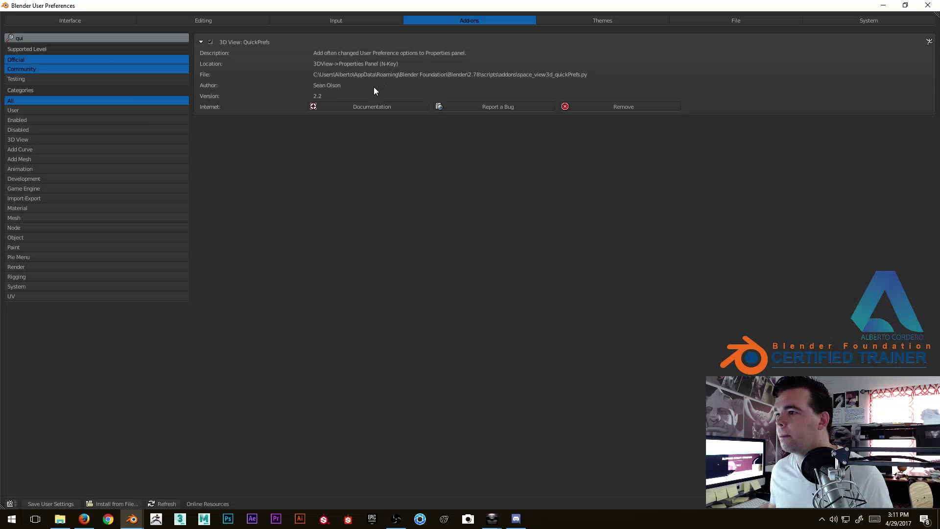
drag(495, 6, 939, 44)
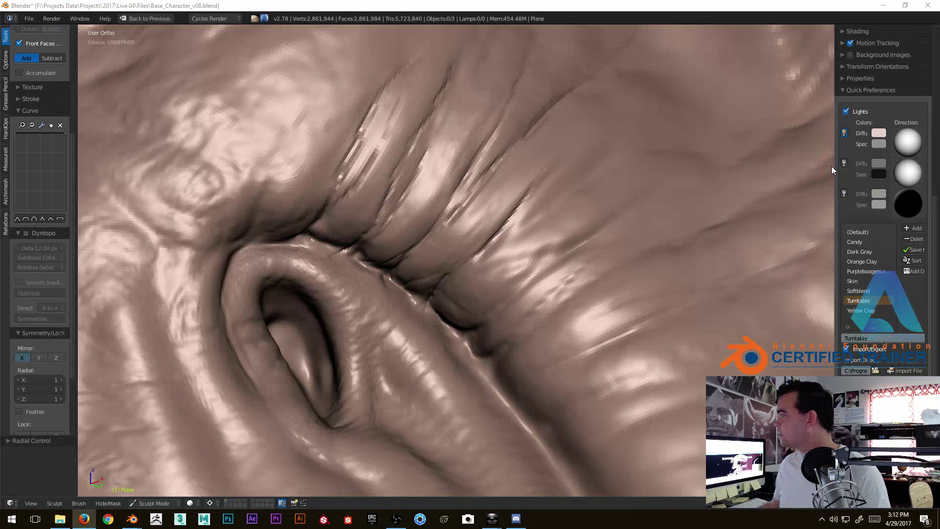
Examine the skin detail across the nose, mouth and cheek from farther away.
scroll(518, 114, down, 5)
scroll(518, 114, down, 1)
middle_drag(518, 114, 475, 138)
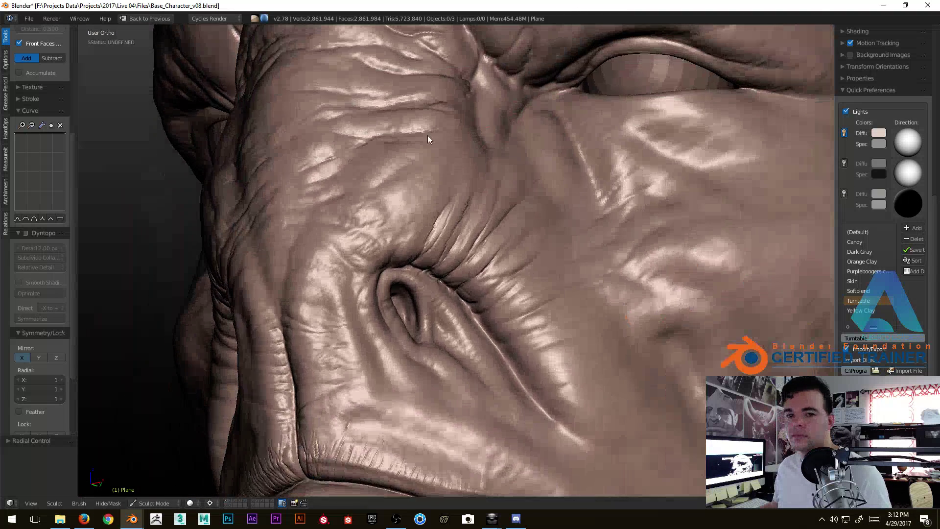
key(alt+Tab)
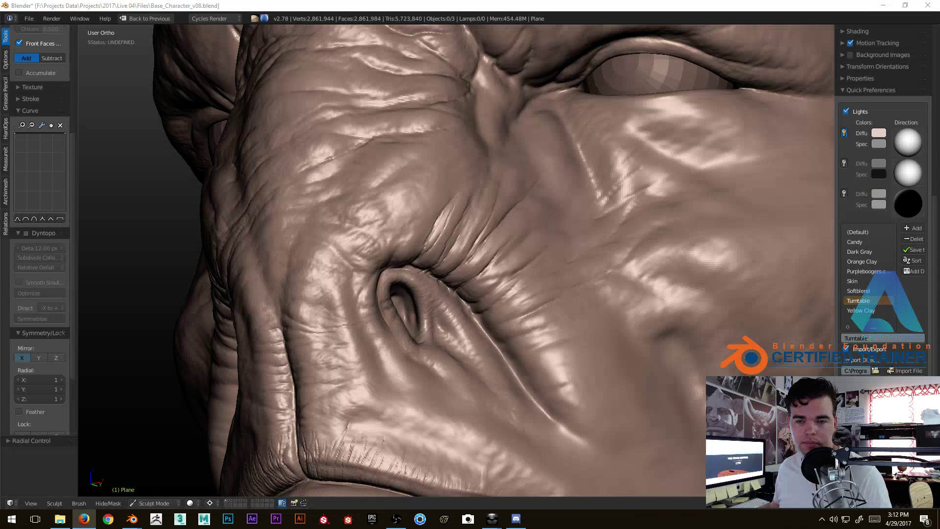
scroll(356, 167, down, 3)
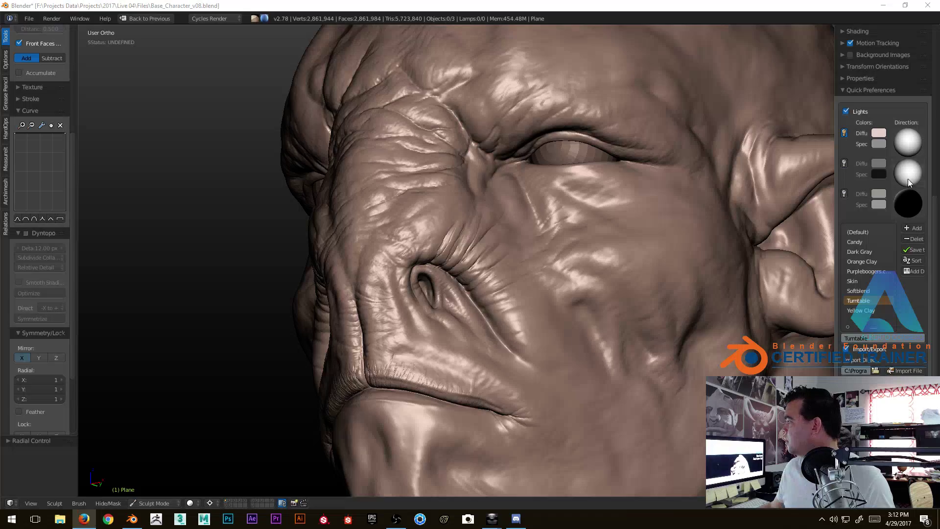
mouse_move(644, 169)
middle_down()
mouse_move(515, 195)
mouse_move(426, 239)
mouse_move(423, 219)
middle_up()
scroll(515, 195, up, 1)
Hide both sidebars around the viewport and frame the creased folds above the nostril.
key(t)
key(n)
scroll(449, 186, up, 6)
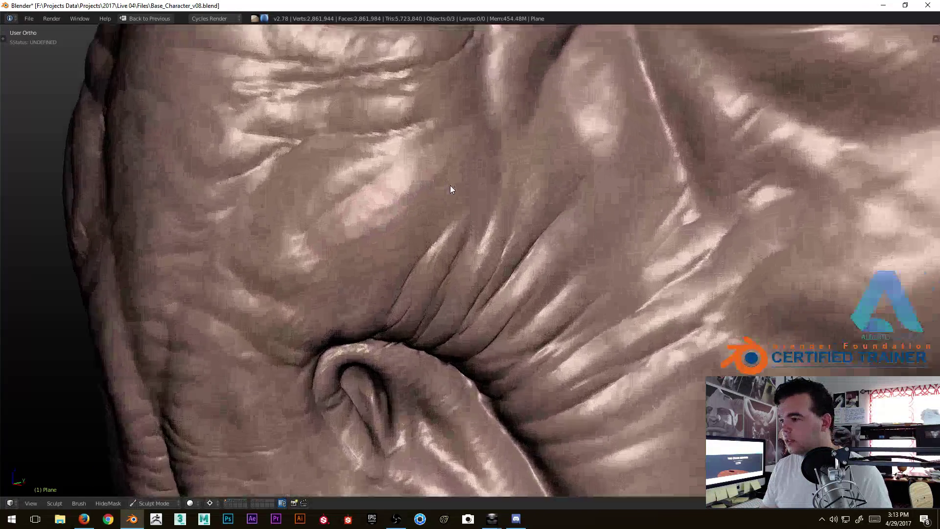
scroll(496, 185, down, 2)
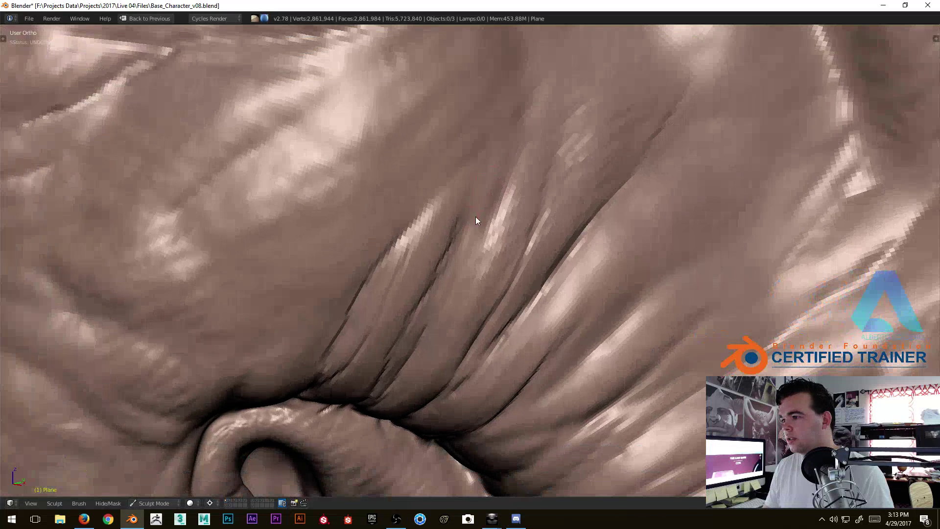
middle_drag(438, 325, 470, 204)
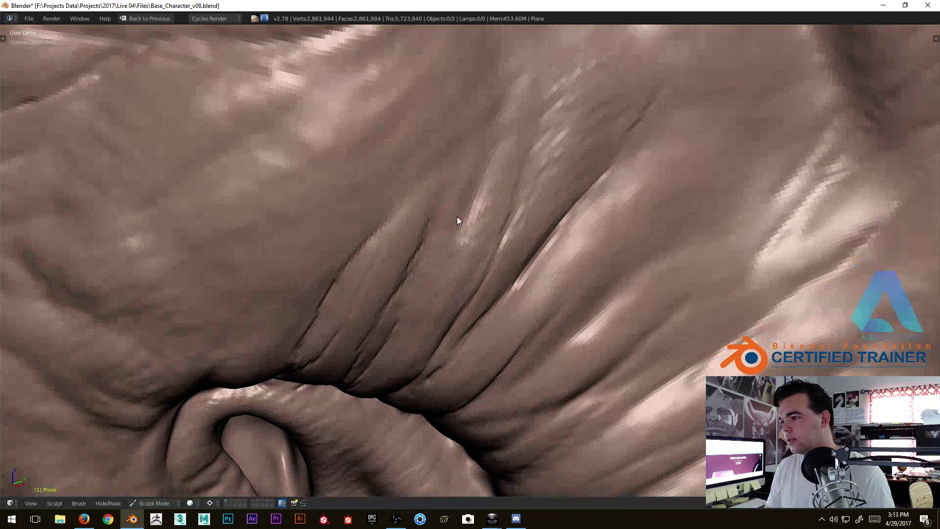
Apply the Dark Gray lighting preset from Quick Preferences and frame the face from the front.
scroll(430, 301, down, 6)
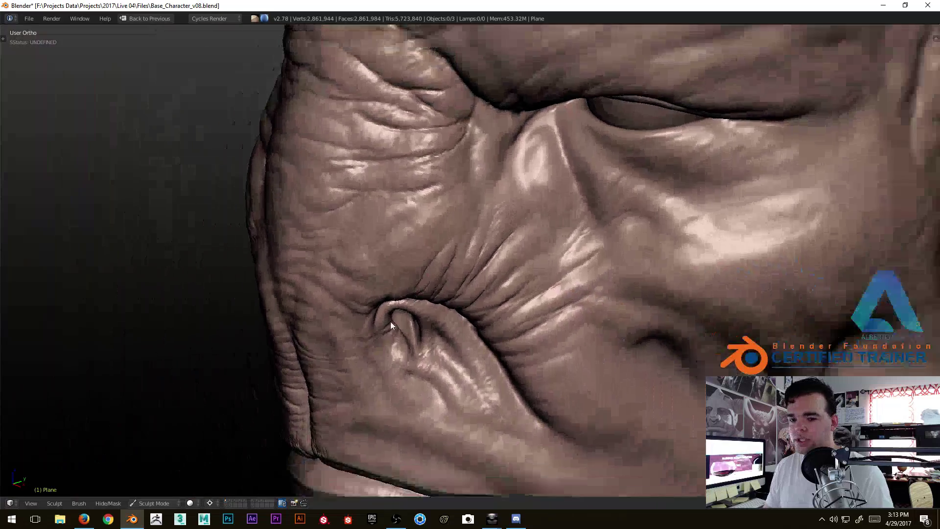
key(n)
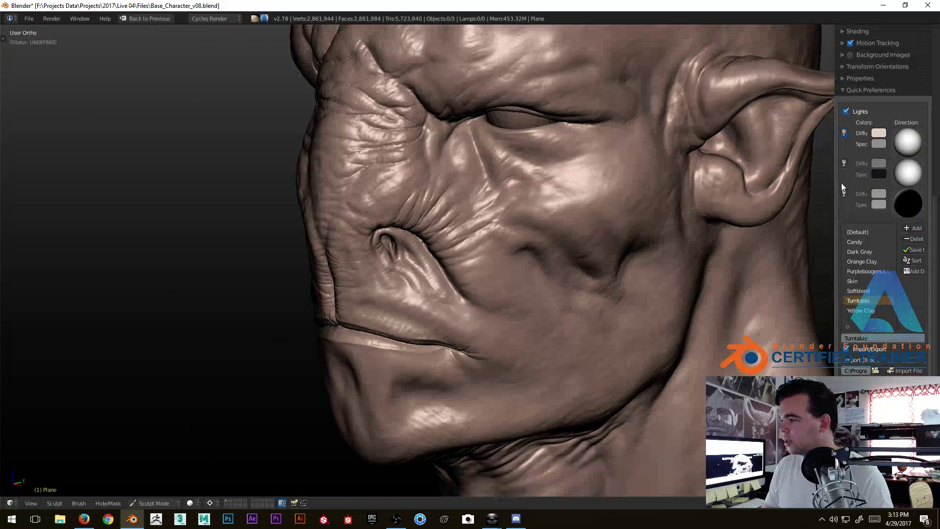
click(858, 252)
middle_drag(491, 194, 521, 207)
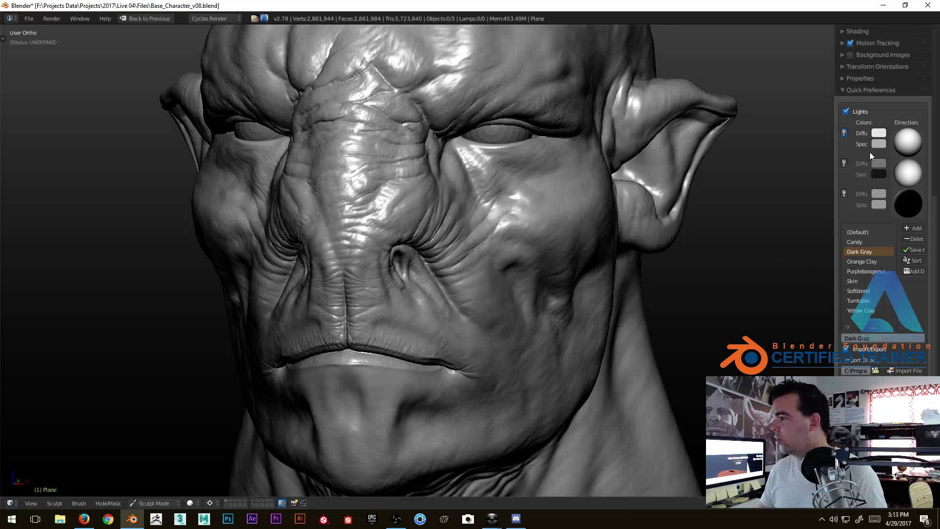
Toggle the second and third lights on and off to compare how they shade the face.
click(844, 163)
click(845, 163)
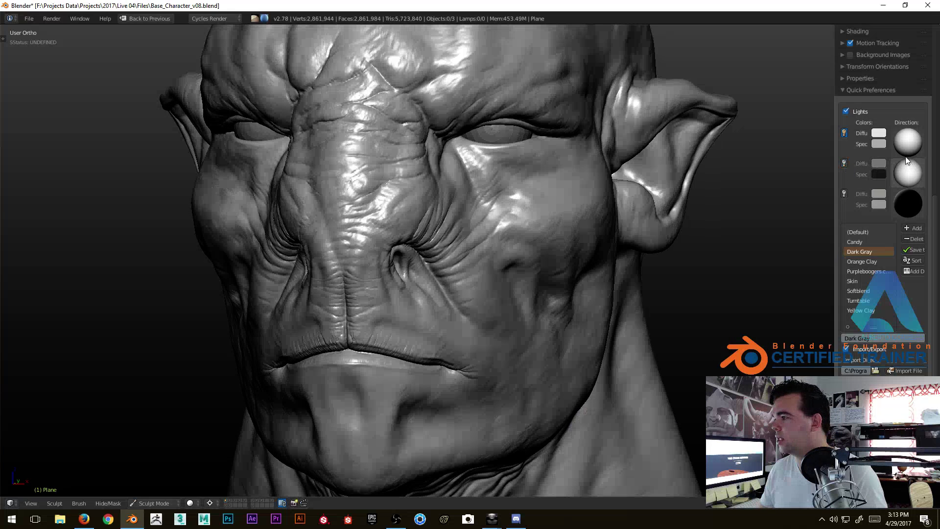
click(845, 194)
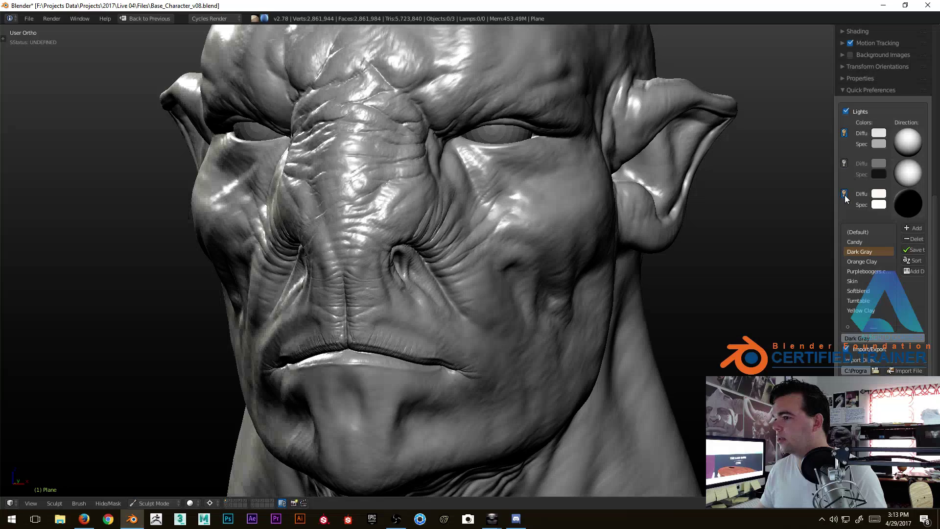
mouse_move(706, 219)
middle_down()
mouse_move(524, 281)
mouse_move(566, 262)
mouse_move(569, 234)
mouse_move(618, 219)
middle_up()
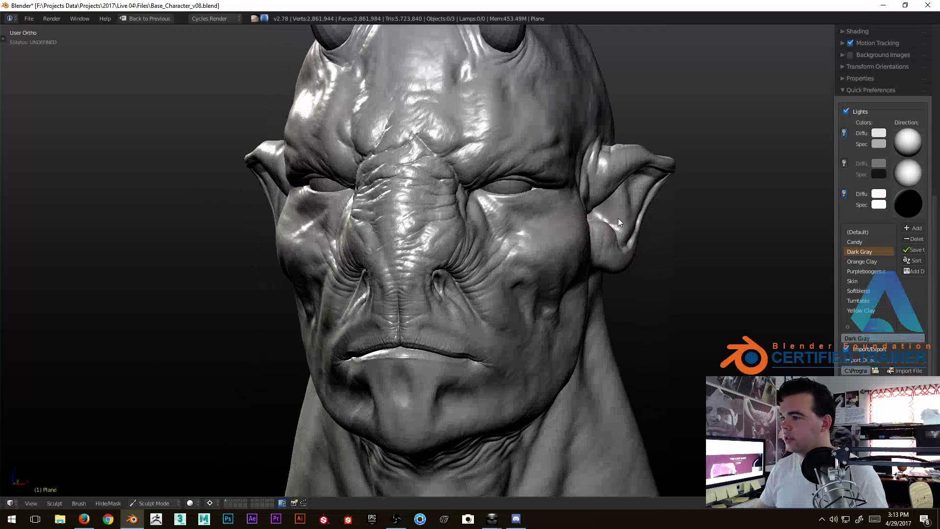
click(845, 192)
click(843, 194)
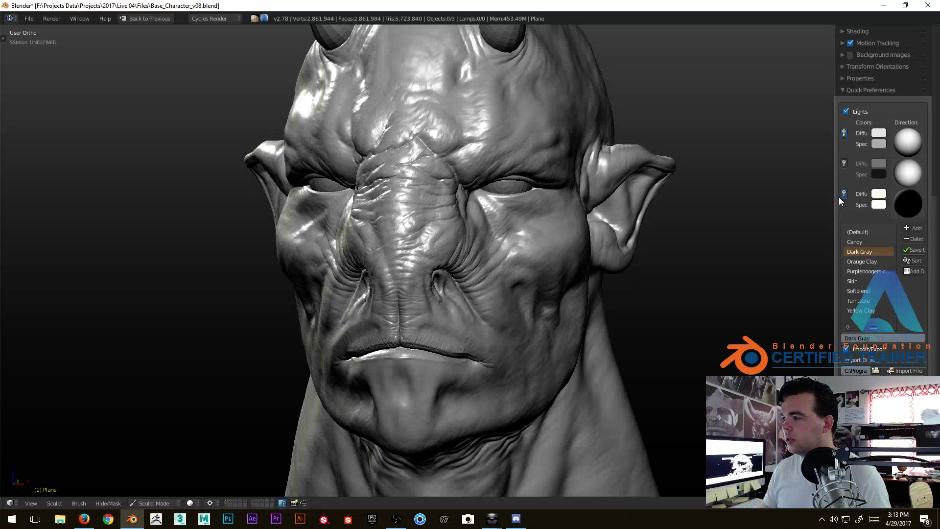
click(843, 193)
middle_drag(612, 246, 606, 243)
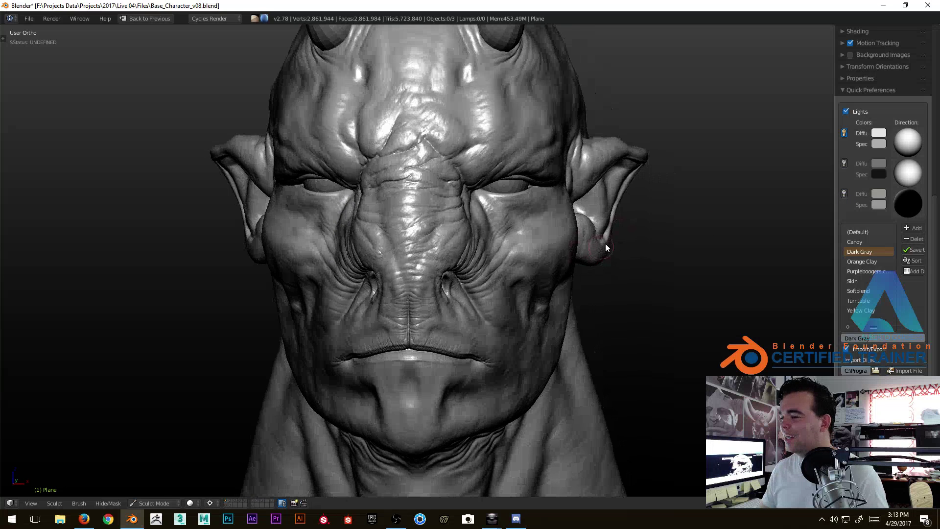
Turn the third light on and try adjusting the light directions, checking the shading across the face and neck.
click(844, 193)
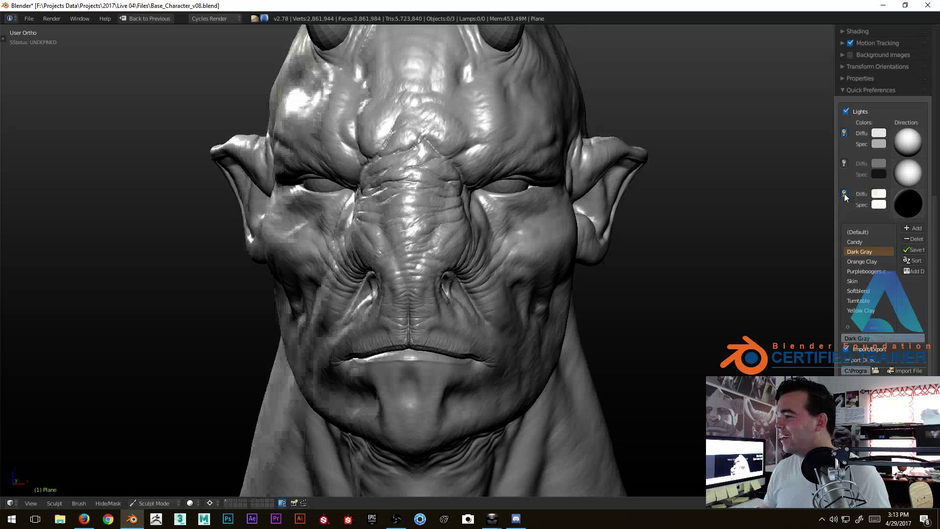
drag(910, 199, 913, 202)
drag(912, 146, 905, 141)
middle_drag(821, 165, 519, 253)
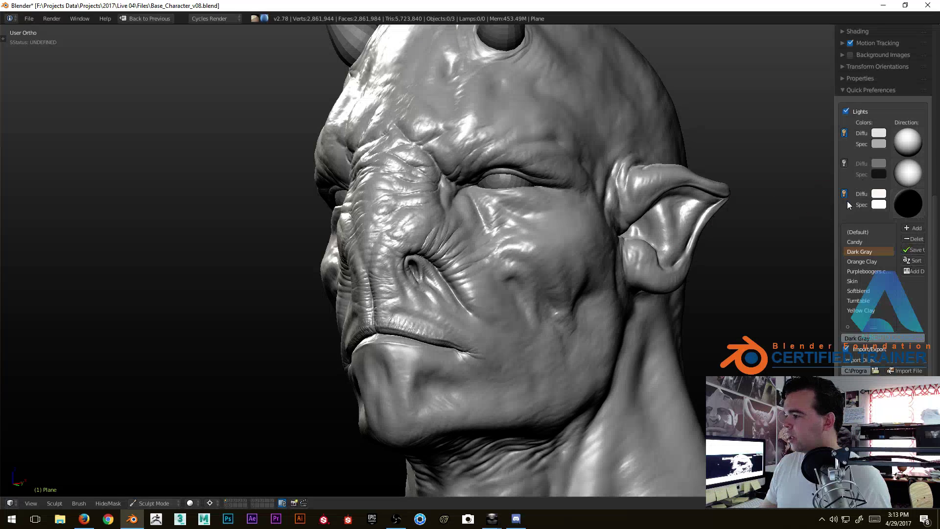
drag(835, 204, 826, 205)
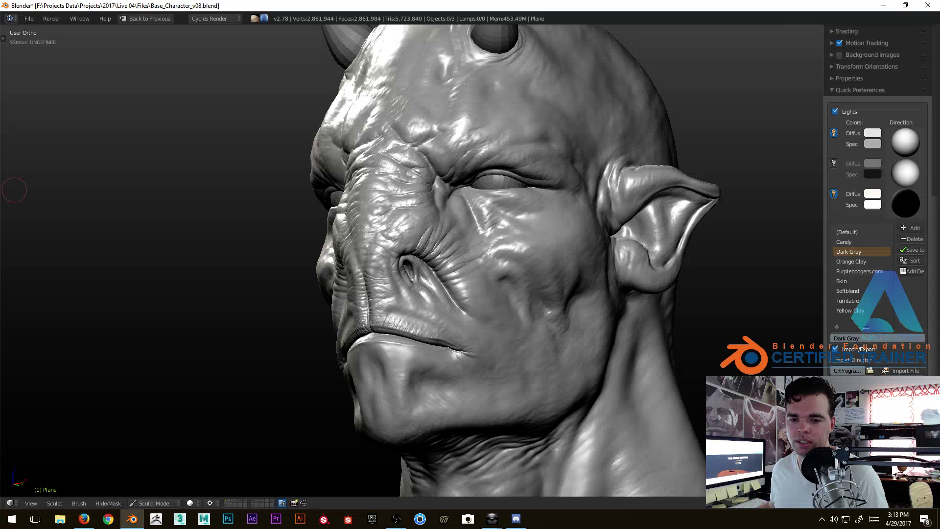
mouse_move(498, 234)
middle_down()
mouse_move(509, 239)
mouse_move(510, 230)
middle_up()
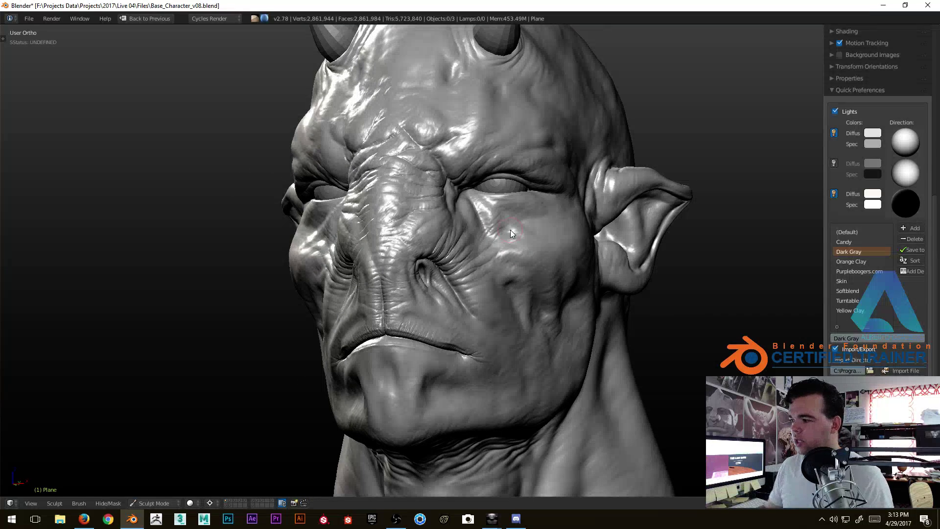
Switch the third light off, hide the right sidebar and frame the wrinkles on the bridge of the nose.
key(n)
mouse_move(430, 198)
middle_down()
mouse_move(472, 199)
mouse_move(458, 187)
middle_up()
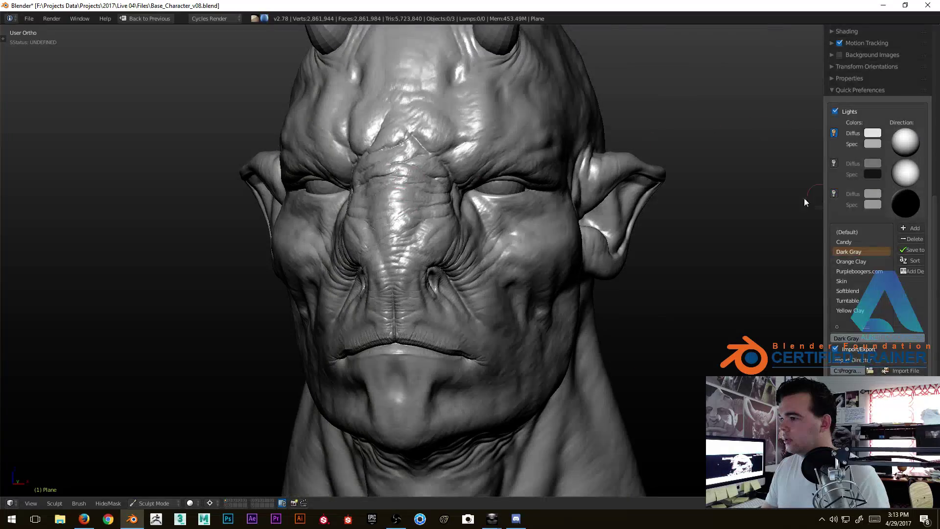
key(n)
mouse_move(538, 205)
middle_down()
mouse_move(452, 215)
mouse_move(463, 176)
mouse_move(469, 190)
mouse_move(510, 160)
middle_up()
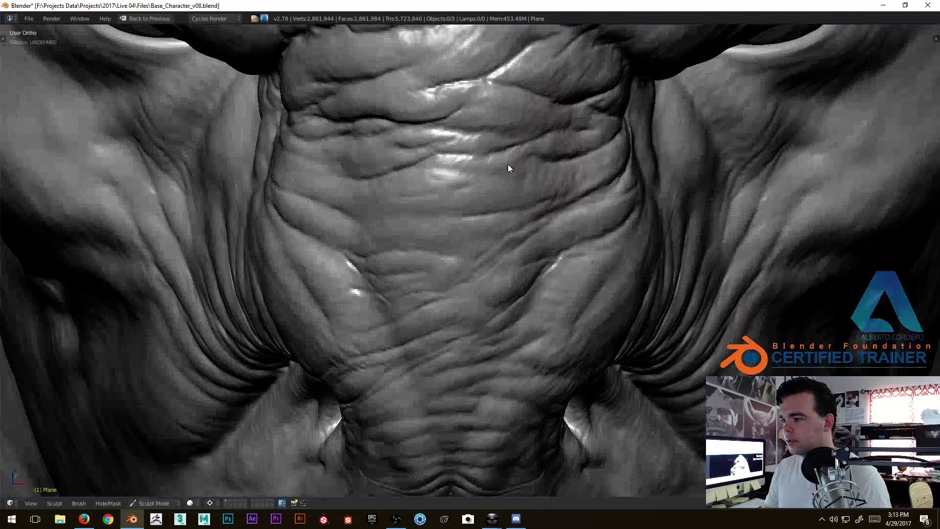
scroll(510, 160, up, 2)
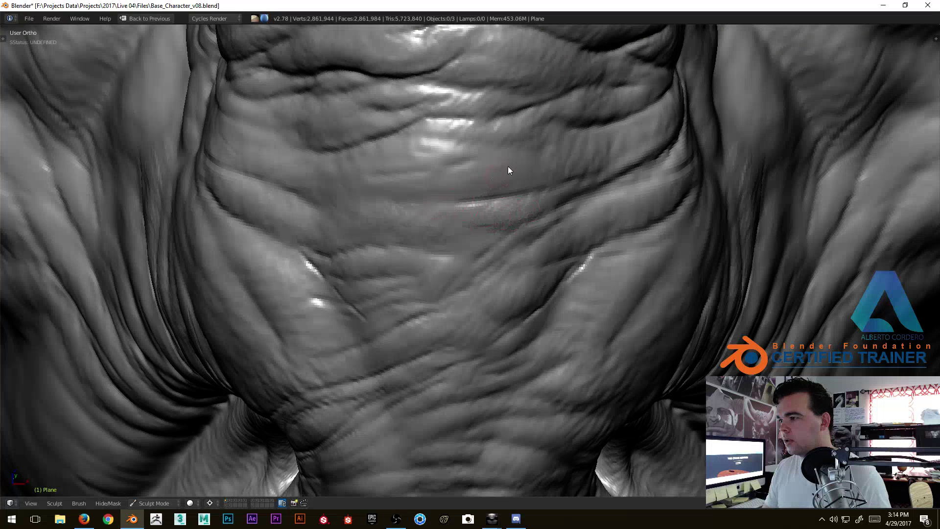
mouse_move(542, 164)
middle_down()
mouse_move(377, 210)
mouse_move(431, 176)
middle_up()
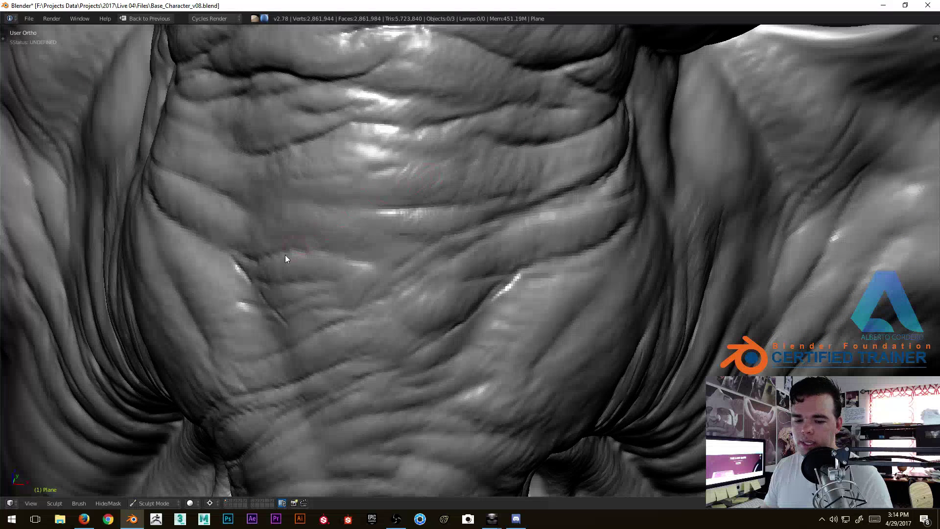
Check the brush's mirror symmetry settings, then sculpt fine skin texture along the upper folds of the nose bridge.
key(t)
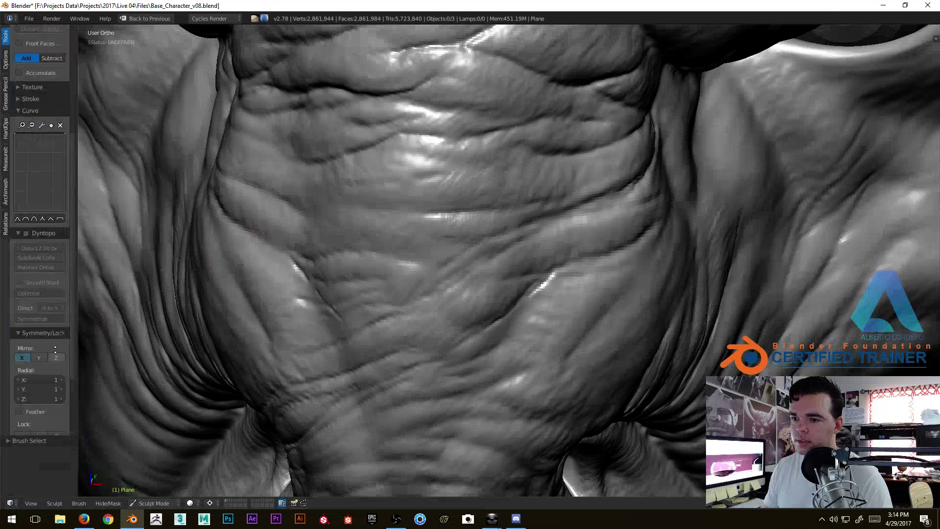
key(t)
mouse_move(423, 191)
middle_down()
mouse_move(424, 184)
mouse_move(397, 224)
mouse_move(420, 197)
middle_up()
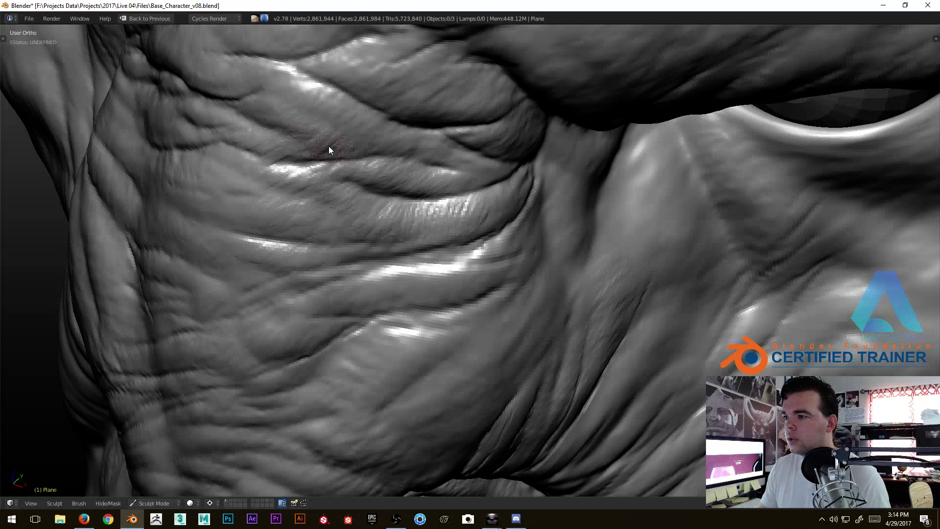
mouse_move(371, 180)
middle_down()
mouse_move(387, 169)
mouse_move(381, 154)
mouse_move(380, 166)
mouse_move(366, 167)
mouse_move(390, 237)
mouse_move(403, 201)
middle_up()
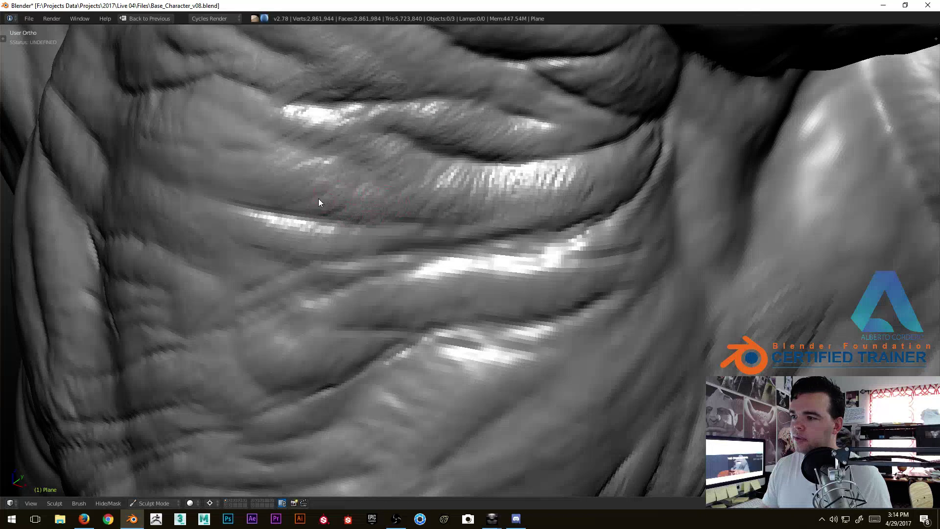
middle_drag(329, 191, 333, 199)
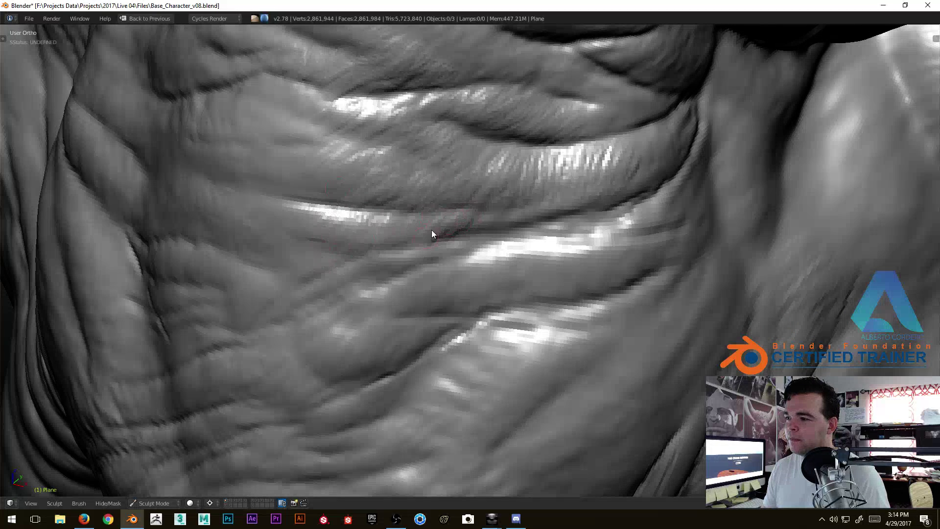
mouse_move(348, 235)
middle_down()
mouse_move(390, 248)
mouse_move(365, 255)
middle_up()
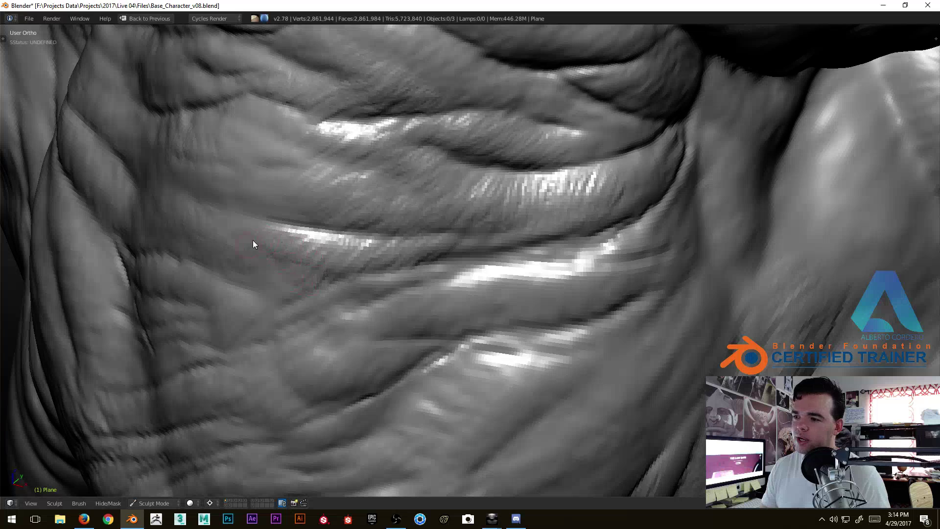
Continue the fine wrinkle texture down the side of the nose onto the middle folds above the nostril.
middle_drag(401, 232, 354, 273)
middle_drag(394, 220, 404, 207)
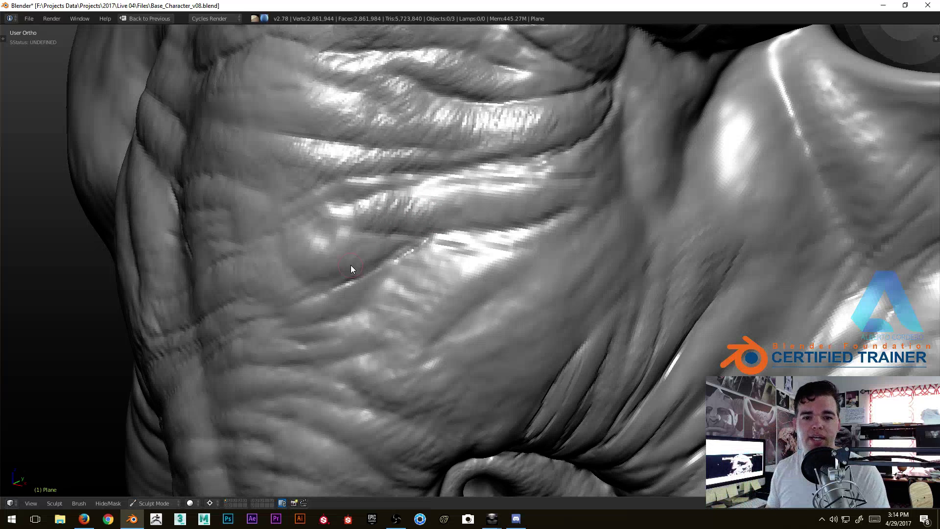
middle_drag(459, 273, 432, 244)
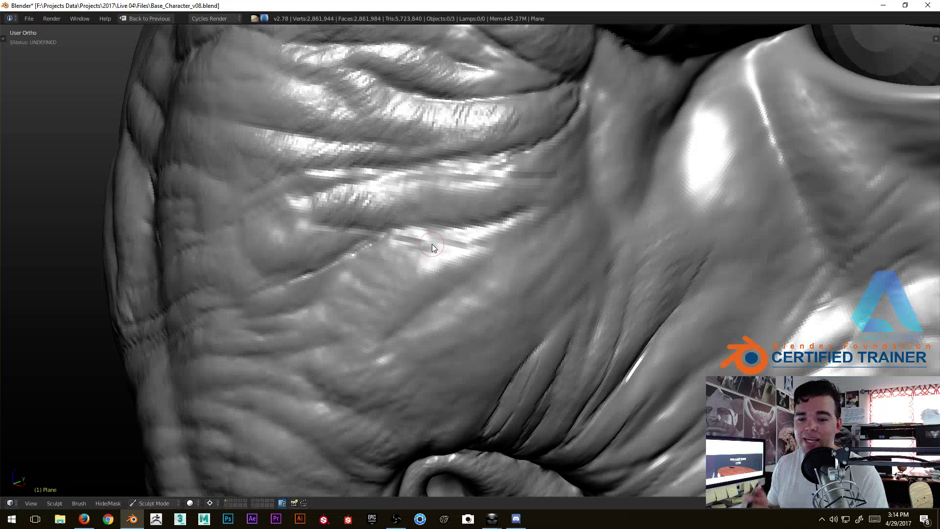
middle_drag(432, 244, 432, 212)
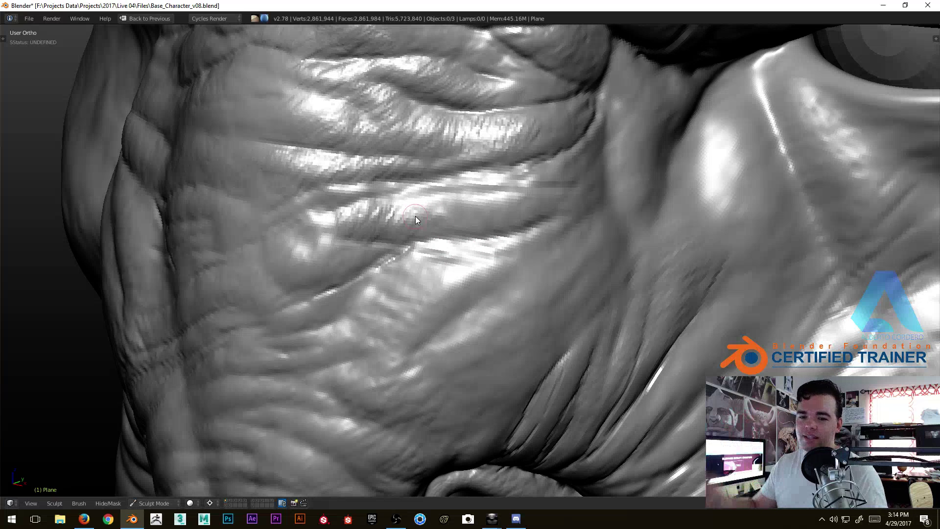
mouse_move(415, 216)
middle_down()
mouse_move(416, 255)
mouse_move(456, 242)
mouse_move(444, 251)
middle_up()
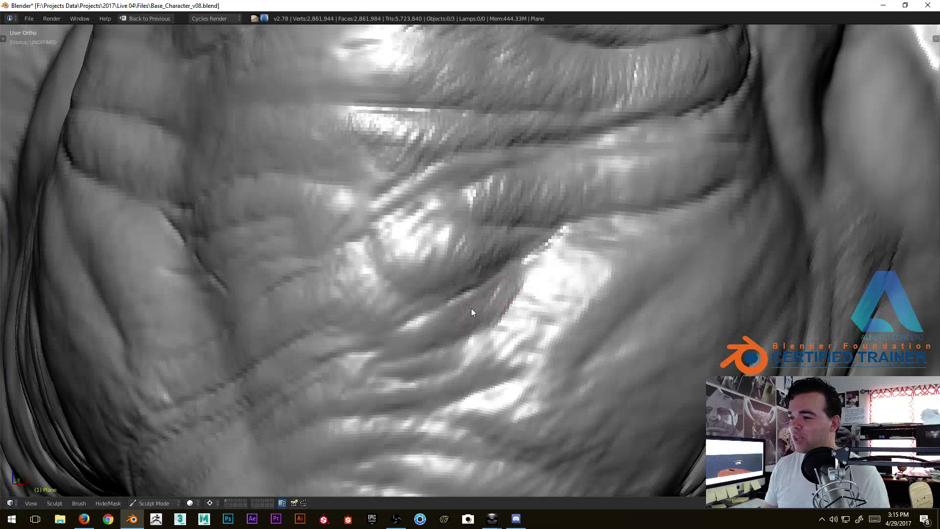
Sculpt fine diagonal creases into the lower nose folds below the rounded bulge.
middle_drag(471, 309, 439, 254)
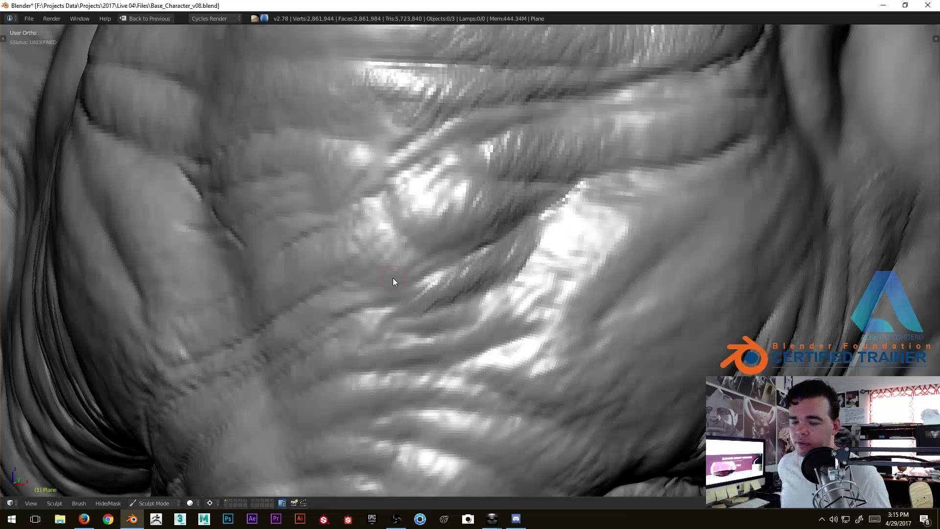
middle_drag(393, 278, 485, 246)
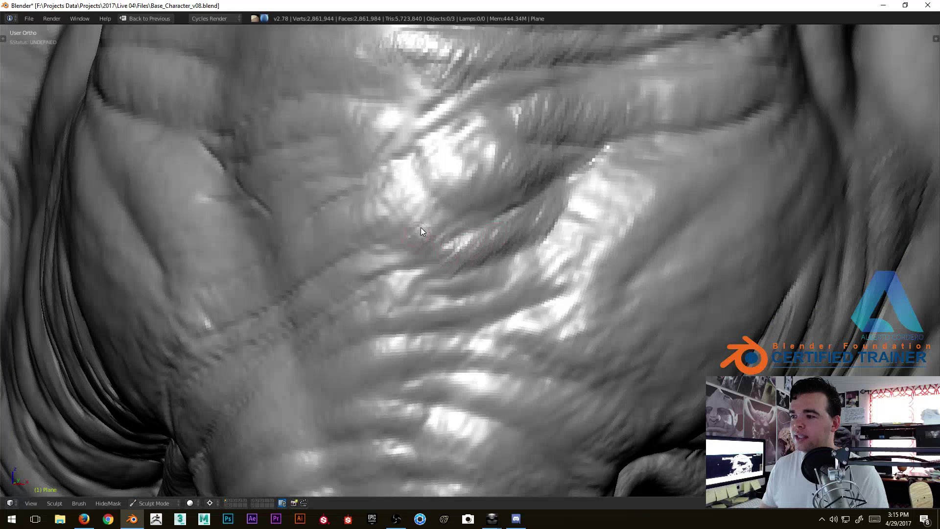
mouse_move(415, 216)
middle_down()
mouse_move(492, 221)
mouse_move(501, 234)
middle_up()
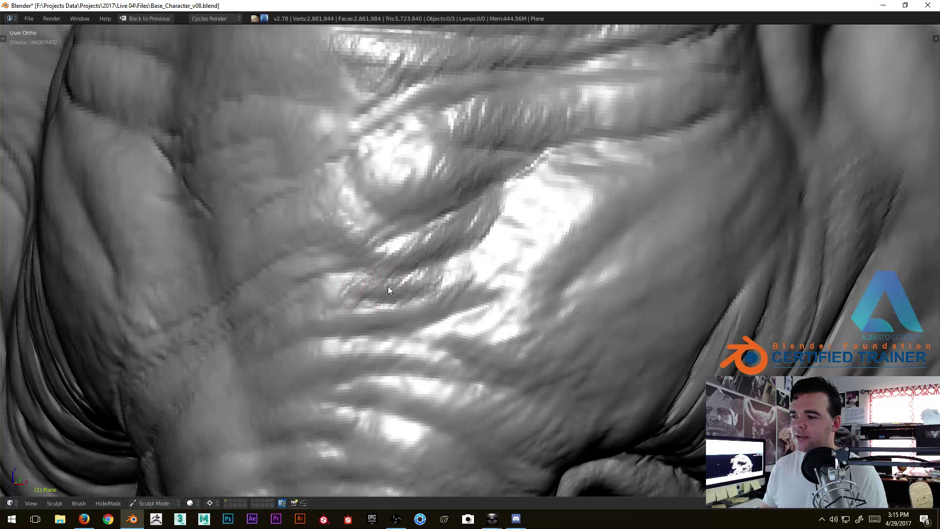
mouse_move(316, 275)
middle_down()
mouse_move(430, 299)
mouse_move(362, 280)
middle_up()
shift+middle_drag(284, 284, 283, 241)
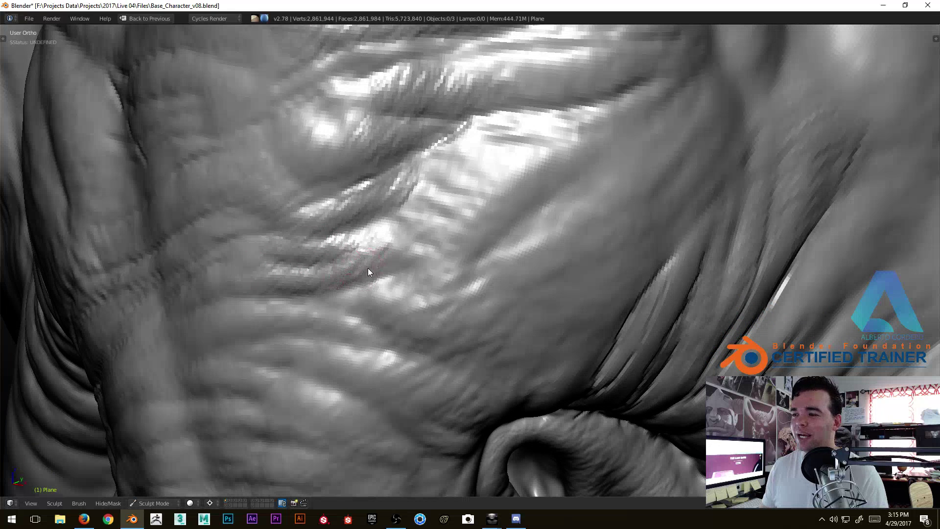
Add short fine creases across the lower fold ends and the rounded bulge on the side of the nose.
middle_drag(373, 259, 364, 274)
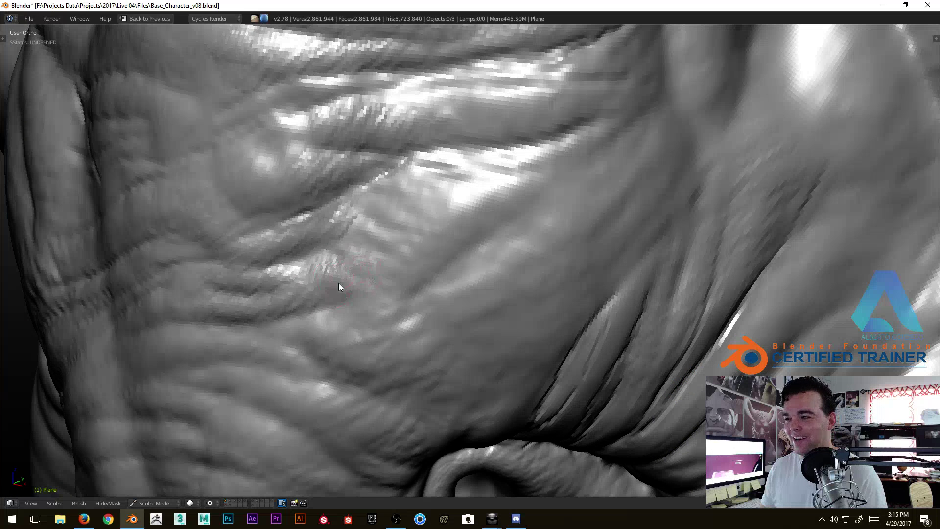
middle_drag(319, 244, 354, 269)
drag(334, 275, 337, 282)
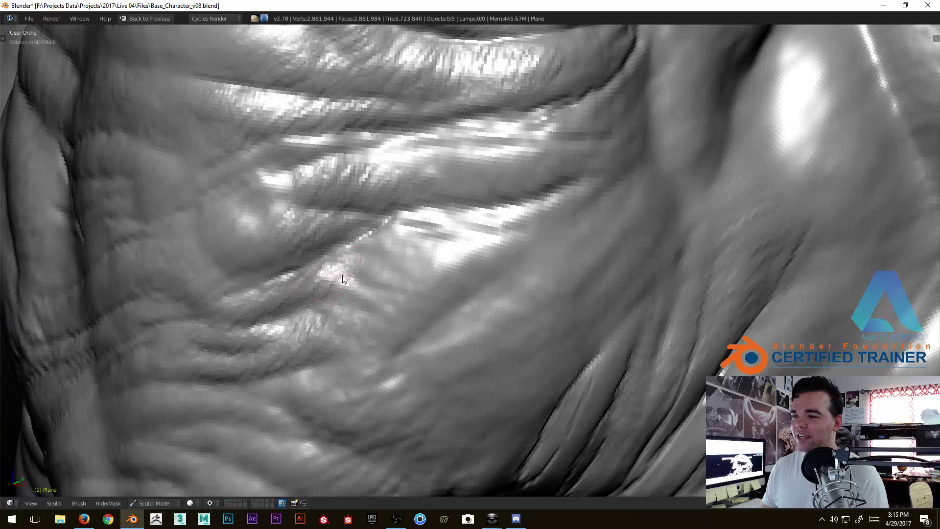
mouse_move(314, 278)
middle_down()
mouse_move(374, 314)
mouse_move(327, 268)
middle_up()
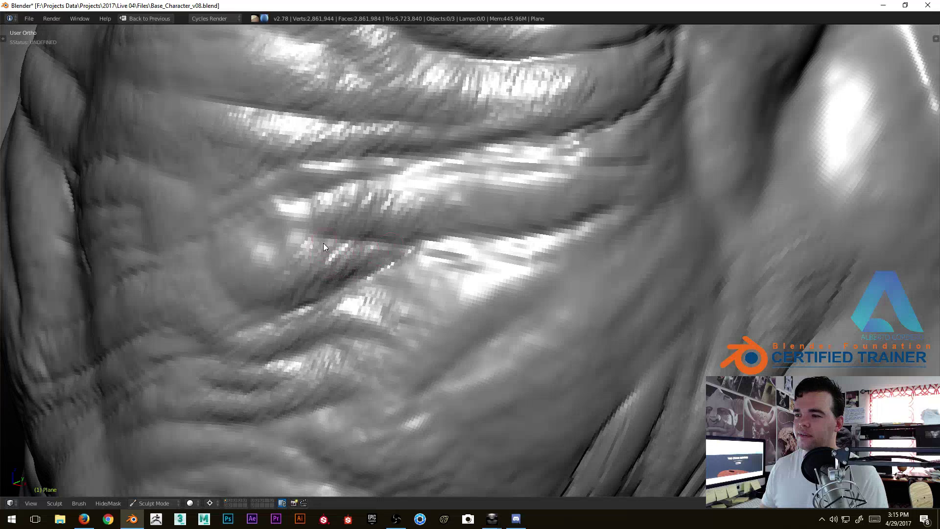
middle_drag(250, 249, 378, 265)
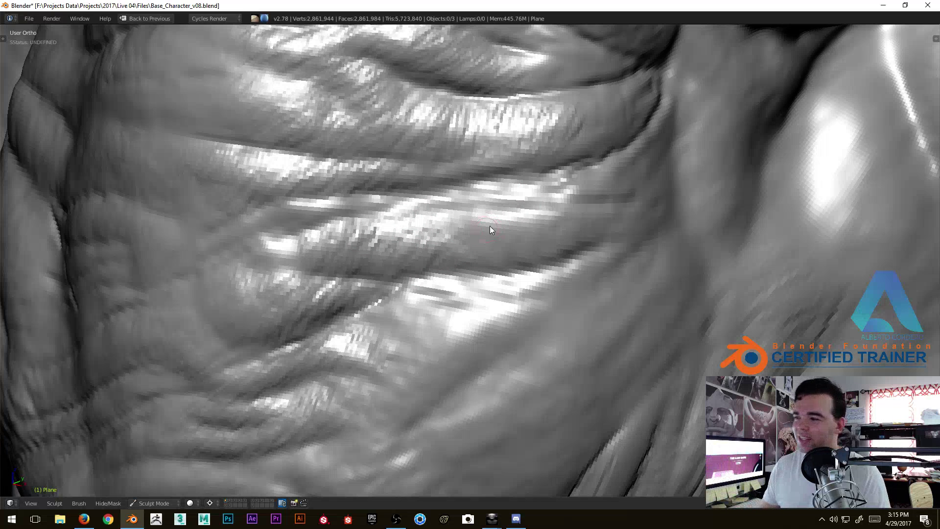
Examine the new nose texture from the front at a wider framing.
middle_drag(501, 228, 514, 205)
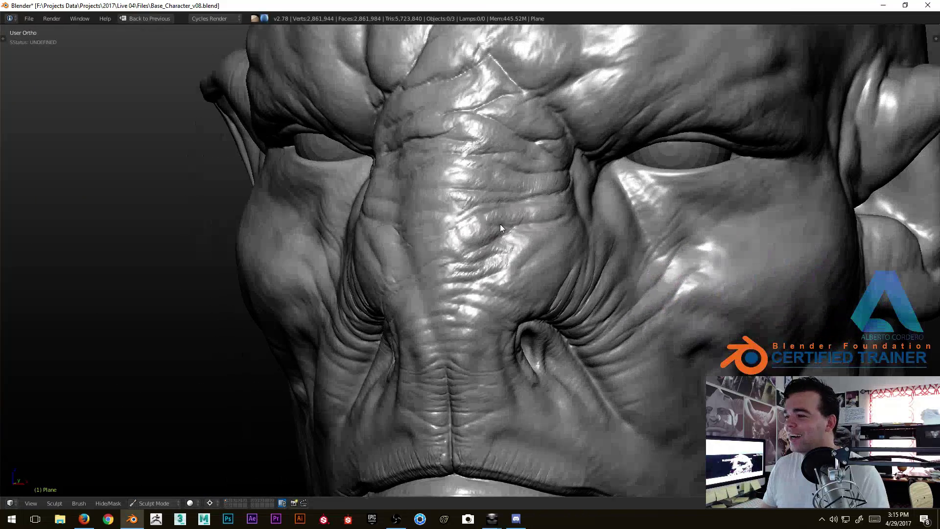
scroll(503, 230, up, 1)
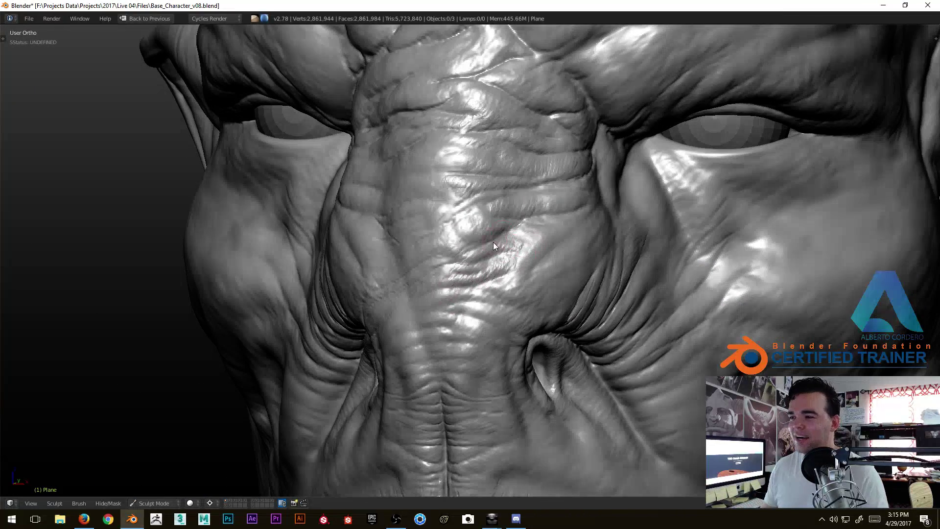
Resize the brush and carve a sharp crease around the small bulge between the inner eye corner and the side of the nose.
mouse_move(519, 253)
middle_down()
mouse_move(474, 275)
mouse_move(527, 234)
mouse_move(478, 219)
mouse_move(365, 258)
middle_up()
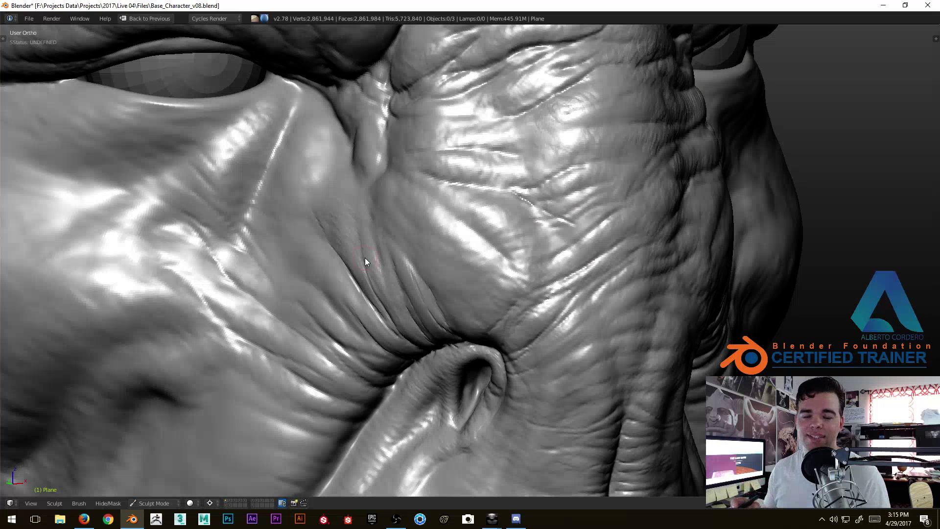
mouse_move(365, 257)
middle_down()
mouse_move(455, 248)
mouse_move(439, 209)
mouse_move(451, 185)
mouse_move(415, 273)
mouse_move(399, 267)
middle_up()
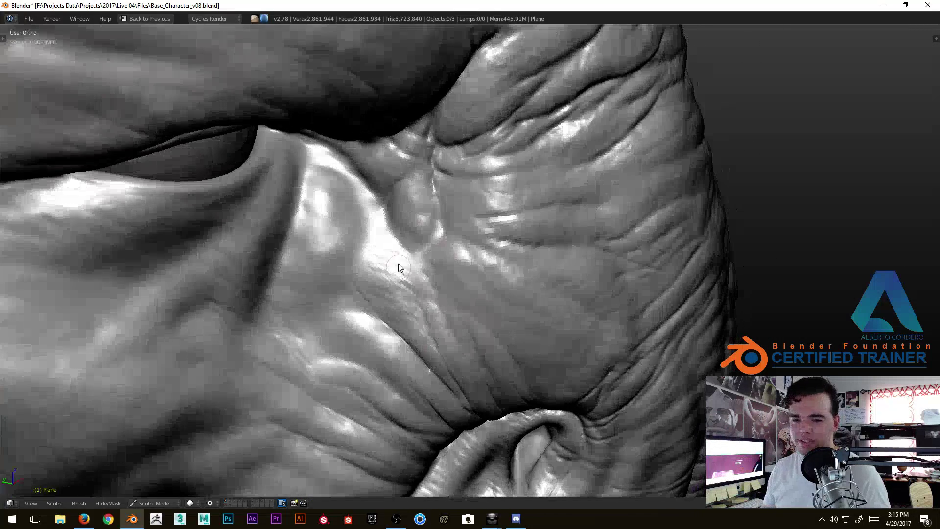
key(f)
click(417, 226)
middle_drag(413, 231, 426, 205)
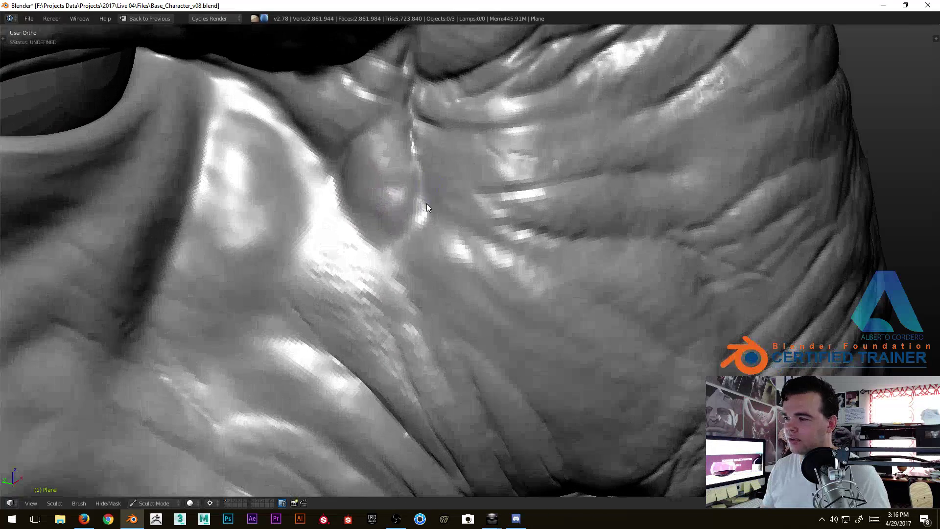
middle_drag(409, 138, 395, 190)
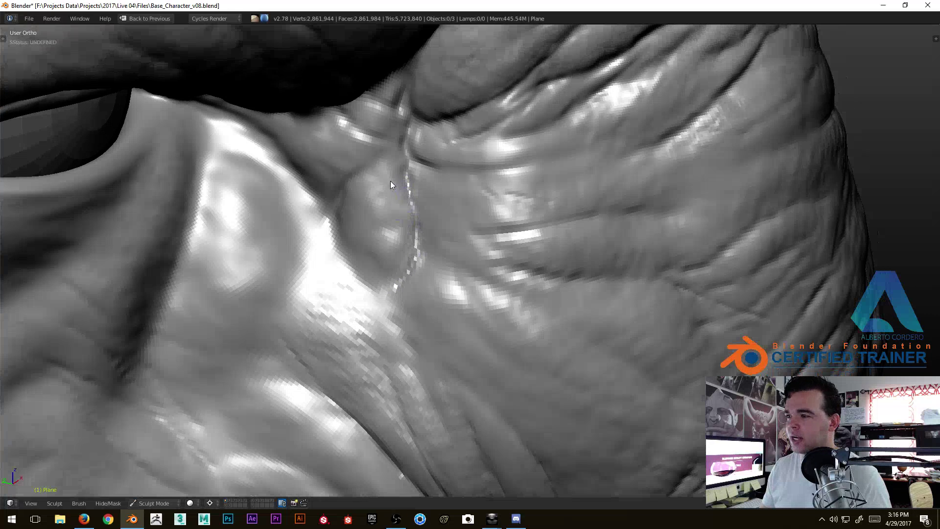
drag(343, 255, 316, 199)
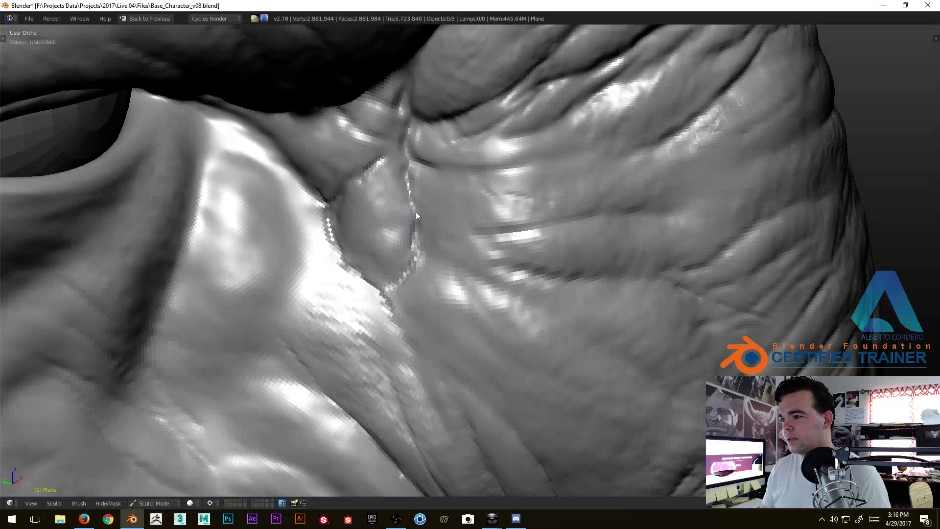
Carve and deepen long creases running from the small bulge beside the inner eye corner across the side of the nose.
drag(456, 236, 539, 235)
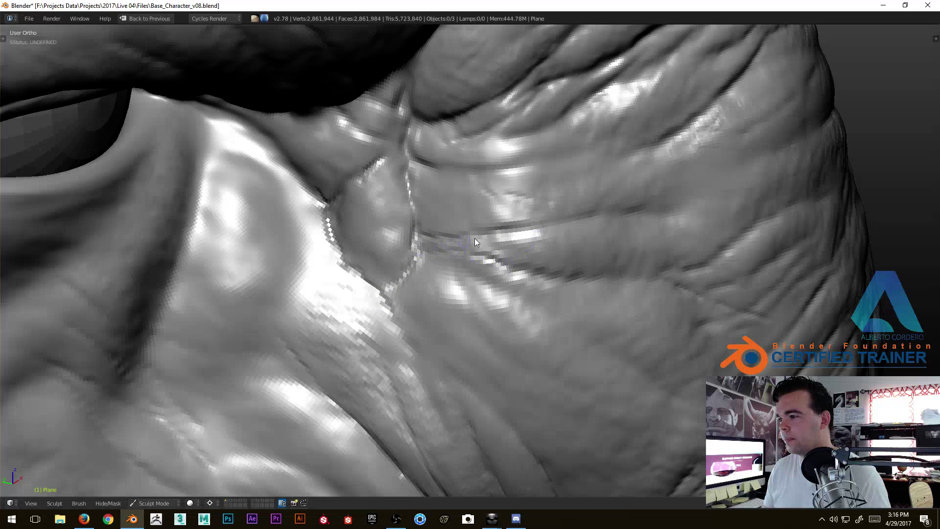
drag(464, 240, 538, 228)
drag(453, 238, 582, 221)
scroll(504, 234, up, 4)
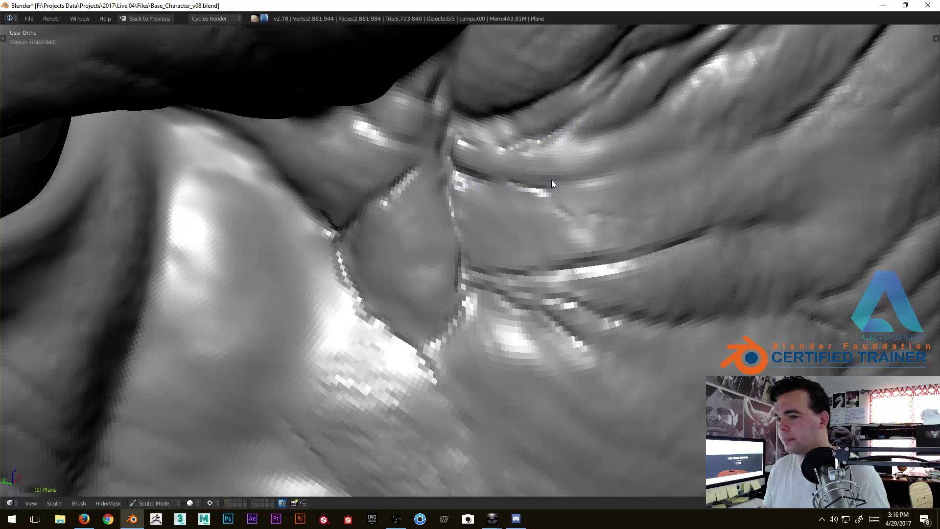
middle_drag(552, 184, 514, 184)
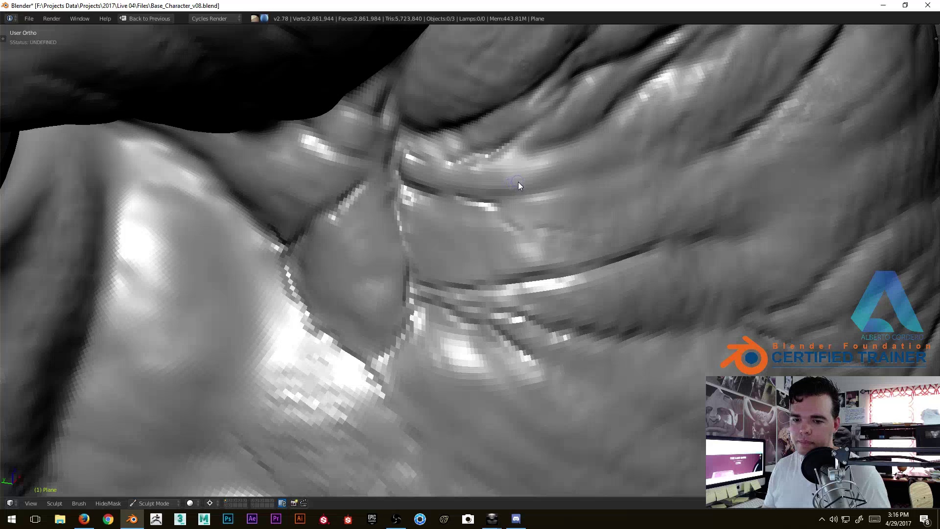
drag(555, 185, 583, 184)
drag(659, 168, 742, 132)
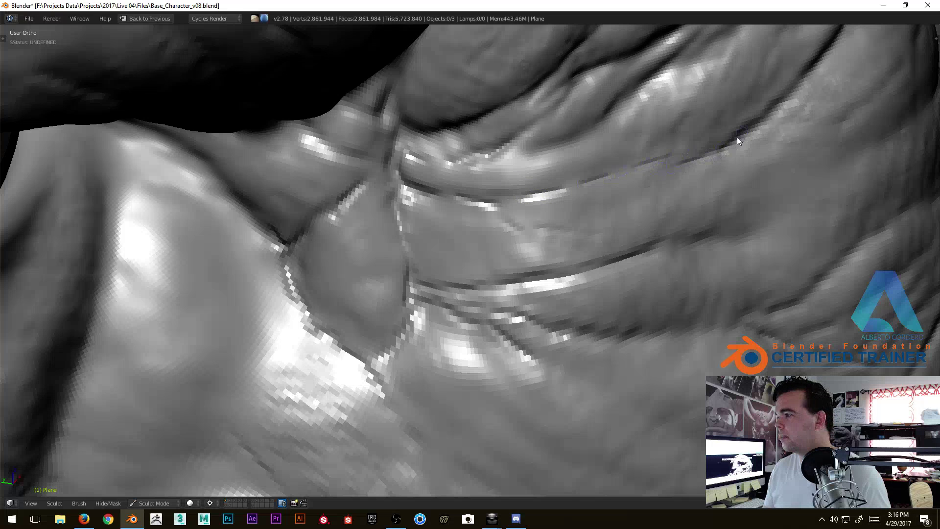
Sharpen the diagonal creases between the upper nose folds just below the brow.
mouse_move(486, 206)
middle_down()
mouse_move(469, 219)
mouse_move(464, 184)
mouse_move(477, 184)
middle_up()
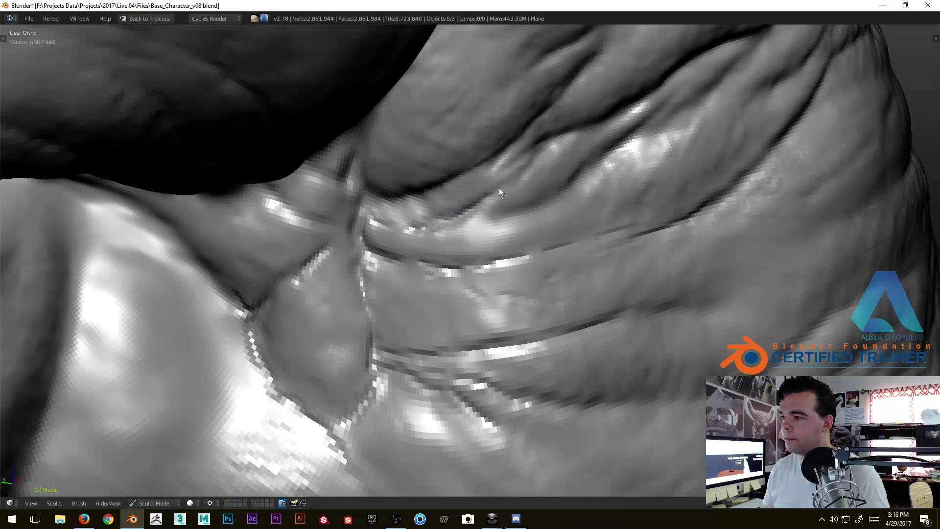
mouse_move(550, 148)
middle_down()
mouse_move(489, 163)
mouse_move(466, 151)
middle_up()
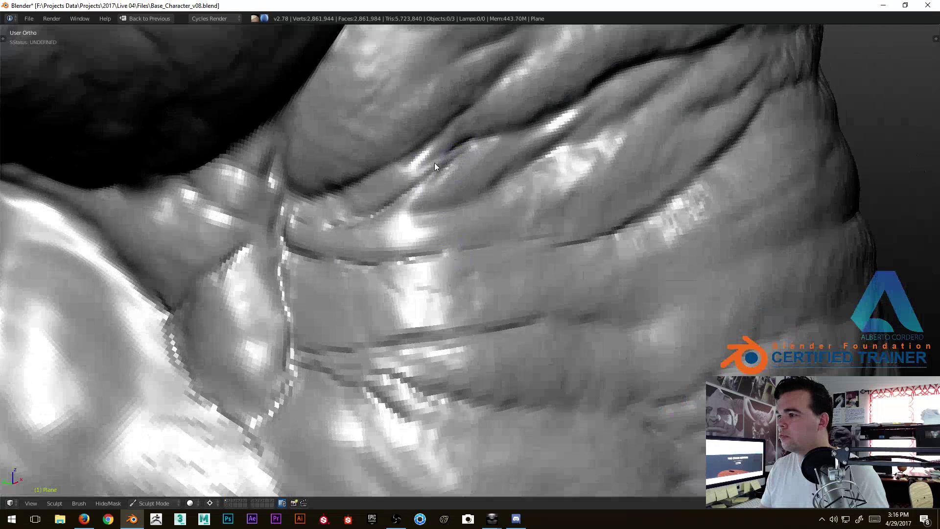
scroll(460, 151, down, 3)
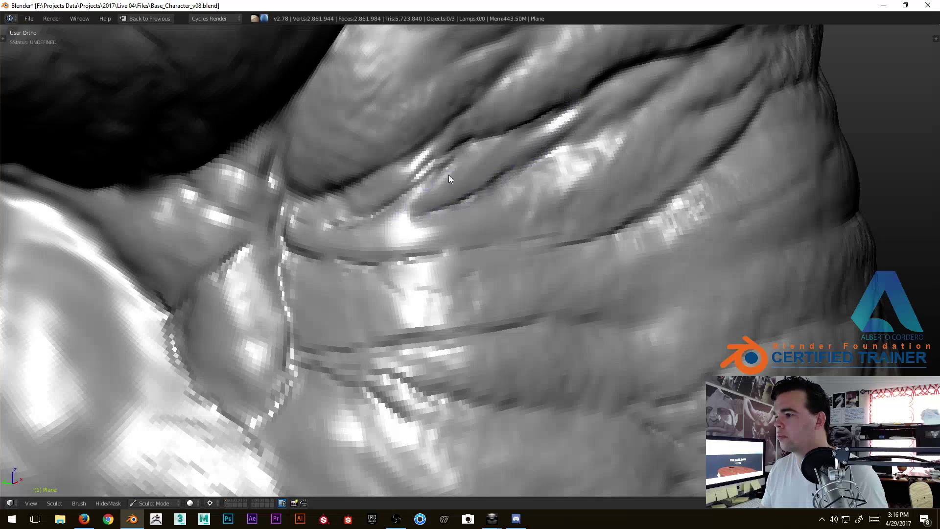
scroll(411, 207, up, 3)
drag(392, 195, 436, 164)
drag(493, 167, 416, 218)
scroll(326, 257, down, 3)
Sculpt long diagonal creases on the lower nose, rising from beside the nostril toward the center of the nose.
mouse_move(326, 257)
middle_down()
mouse_move(383, 274)
mouse_move(354, 284)
middle_up()
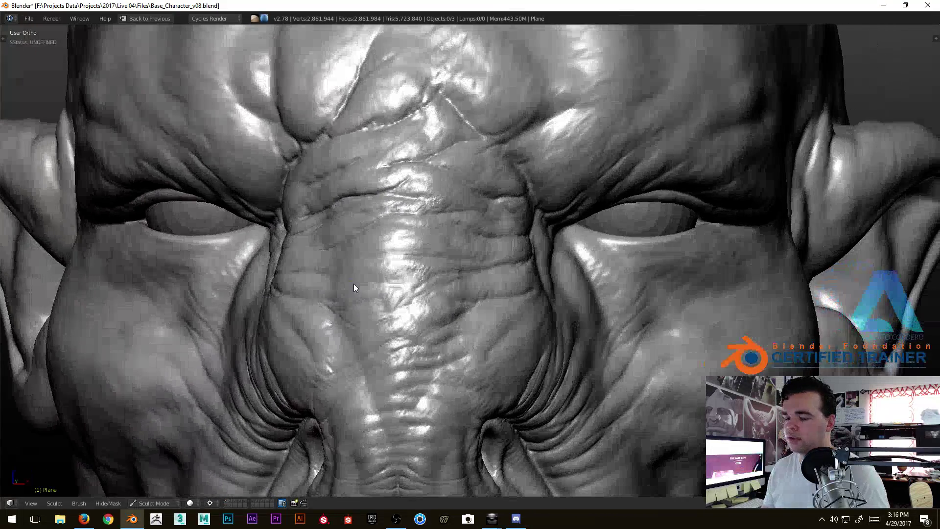
mouse_move(480, 202)
middle_down()
mouse_move(425, 211)
mouse_move(463, 222)
mouse_move(405, 216)
mouse_move(445, 186)
mouse_move(440, 245)
mouse_move(466, 297)
mouse_move(439, 328)
mouse_move(472, 187)
mouse_move(453, 187)
mouse_move(437, 224)
middle_up()
scroll(425, 214, up, 2)
scroll(465, 298, down, 3)
scroll(437, 224, up, 2)
scroll(437, 220, up, 2)
scroll(507, 200, up, 2)
mouse_move(492, 198)
middle_down()
mouse_move(507, 200)
mouse_move(528, 169)
mouse_move(533, 267)
middle_up()
drag(492, 301, 612, 269)
drag(494, 253, 595, 177)
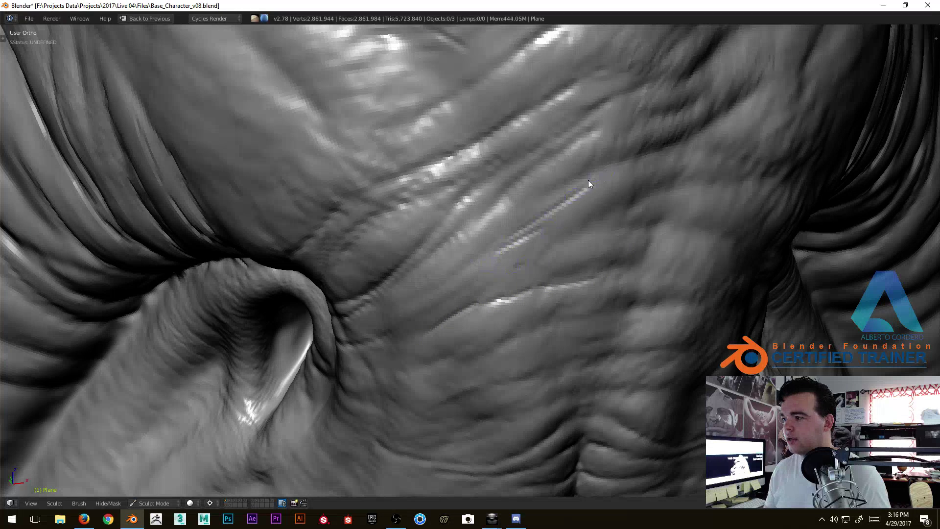
drag(436, 289, 602, 174)
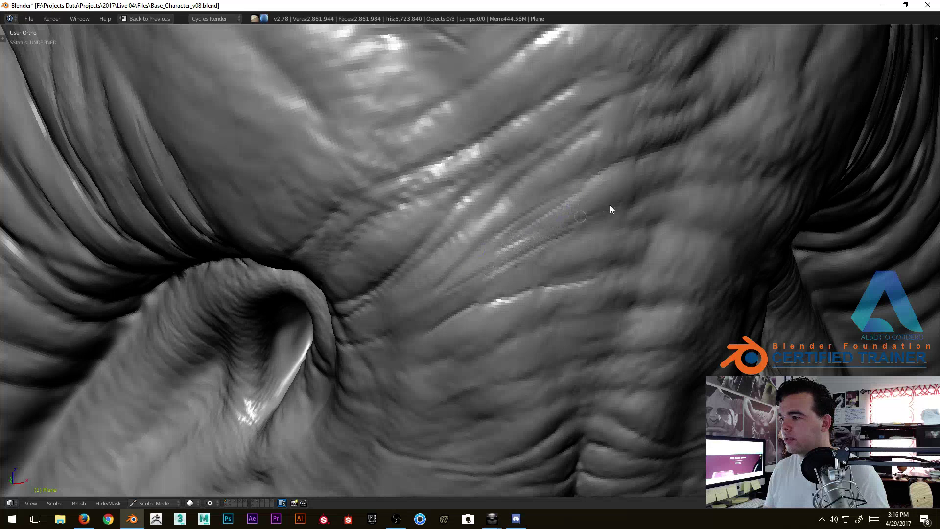
Extend the arched creases over the center of the lower nose and down toward the opposite nostril.
middle_drag(545, 218, 501, 225)
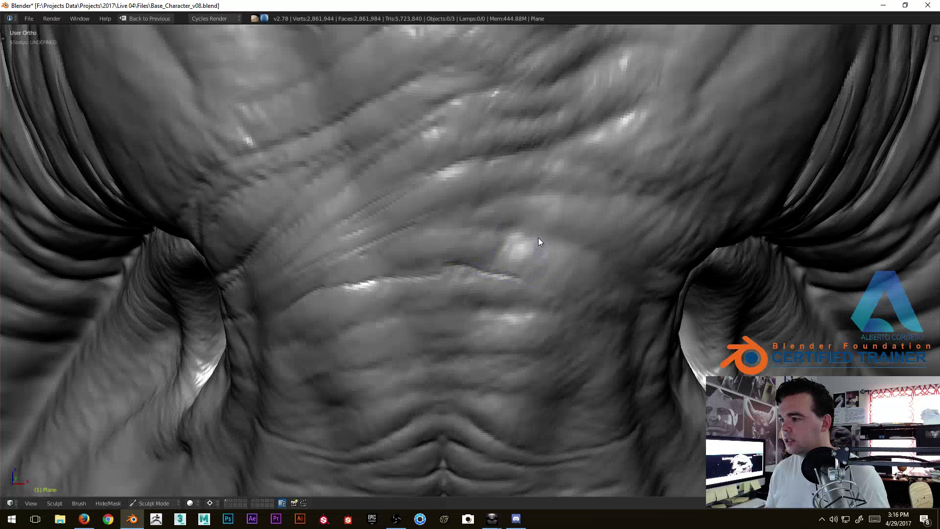
middle_drag(628, 198, 420, 255)
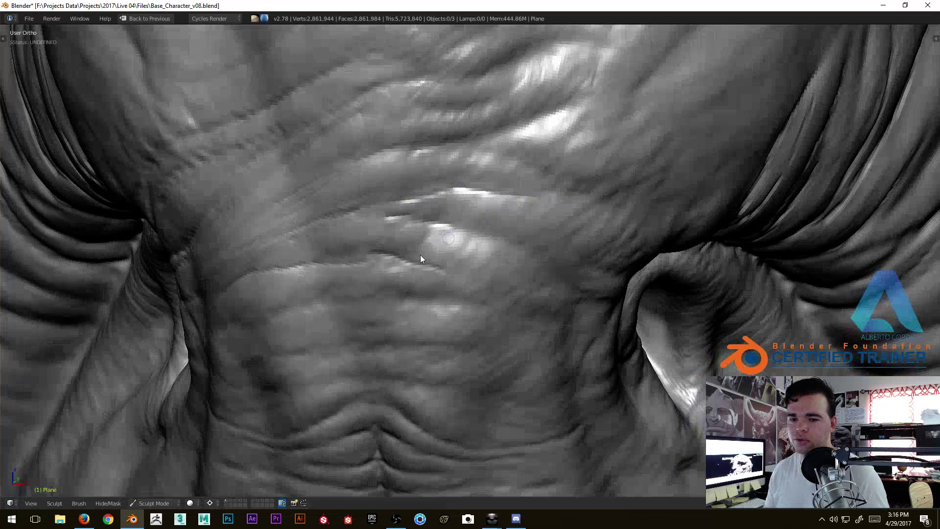
mouse_move(341, 297)
middle_down()
mouse_move(444, 252)
mouse_move(434, 212)
middle_up()
drag(435, 212, 550, 265)
mouse_move(550, 265)
middle_down()
mouse_move(567, 248)
mouse_move(536, 257)
middle_up()
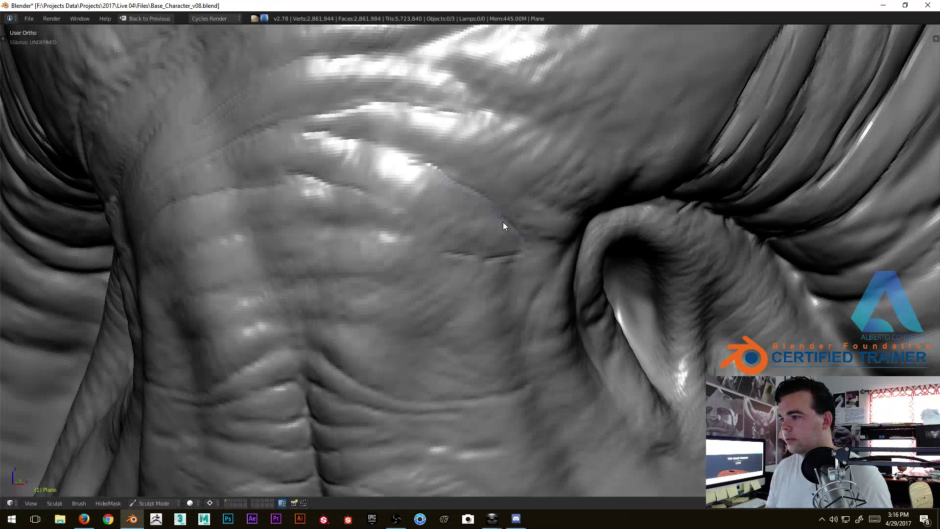
Carve short, tight wrinkles beside the inner nostril rim and continue them onto the rim itself.
middle_drag(479, 241, 404, 304)
drag(410, 322, 310, 351)
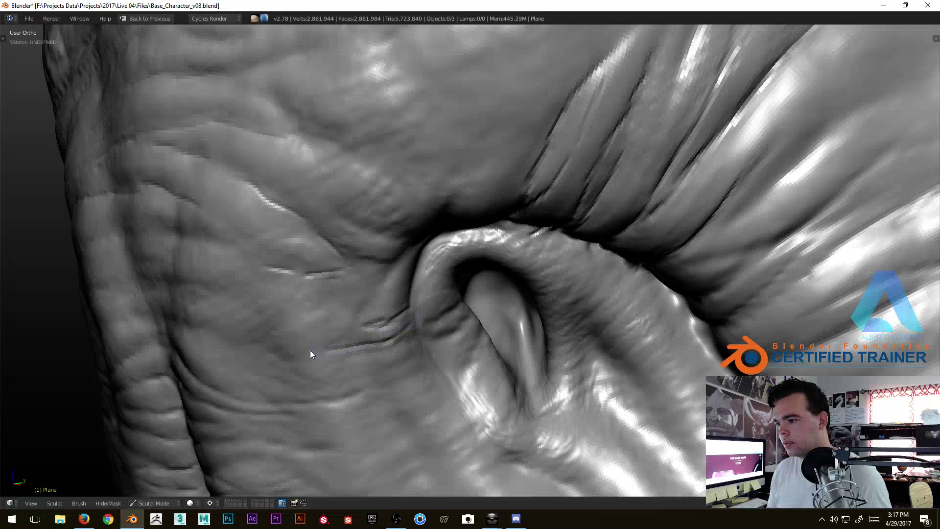
mouse_move(339, 310)
middle_down()
mouse_move(397, 314)
mouse_move(398, 288)
middle_up()
mouse_move(333, 307)
mouse_down()
mouse_move(401, 276)
mouse_move(369, 318)
mouse_move(389, 319)
mouse_up()
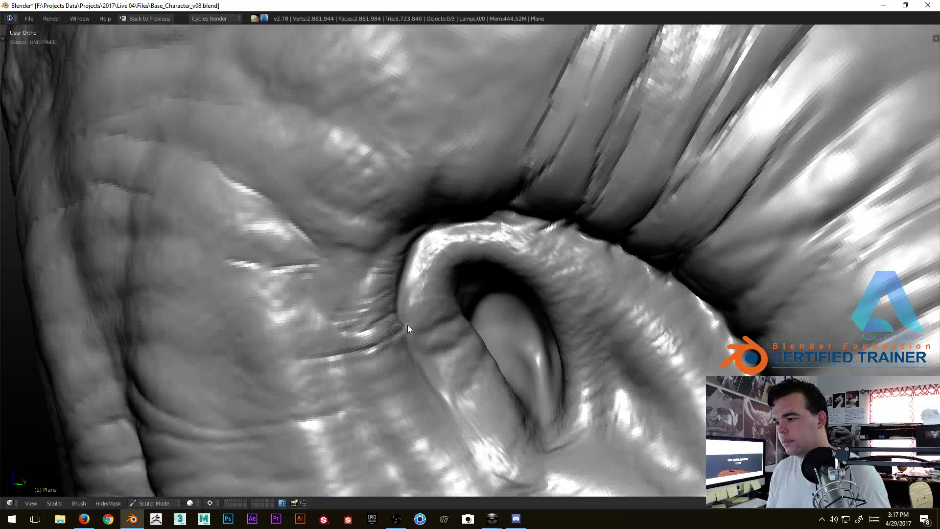
mouse_move(347, 344)
middle_down()
mouse_move(392, 322)
mouse_move(372, 248)
mouse_move(427, 212)
mouse_move(409, 215)
middle_up()
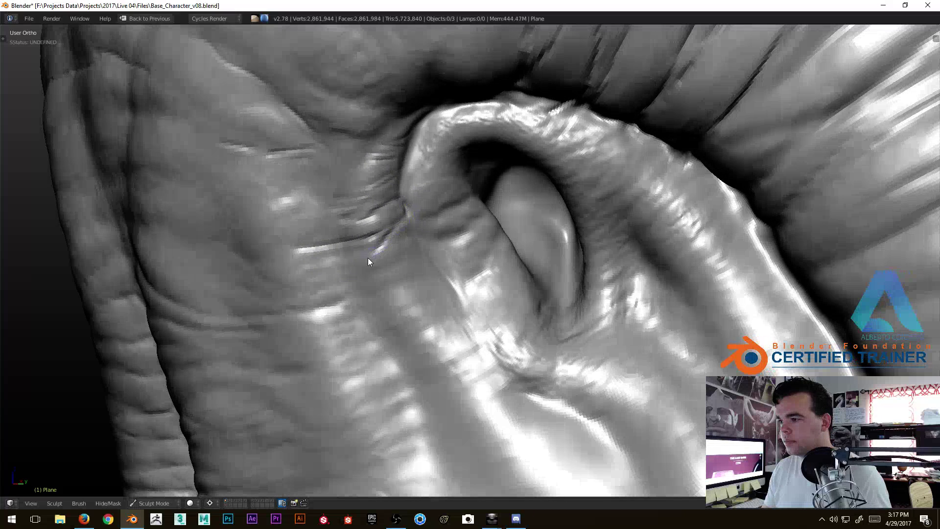
drag(413, 238, 398, 257)
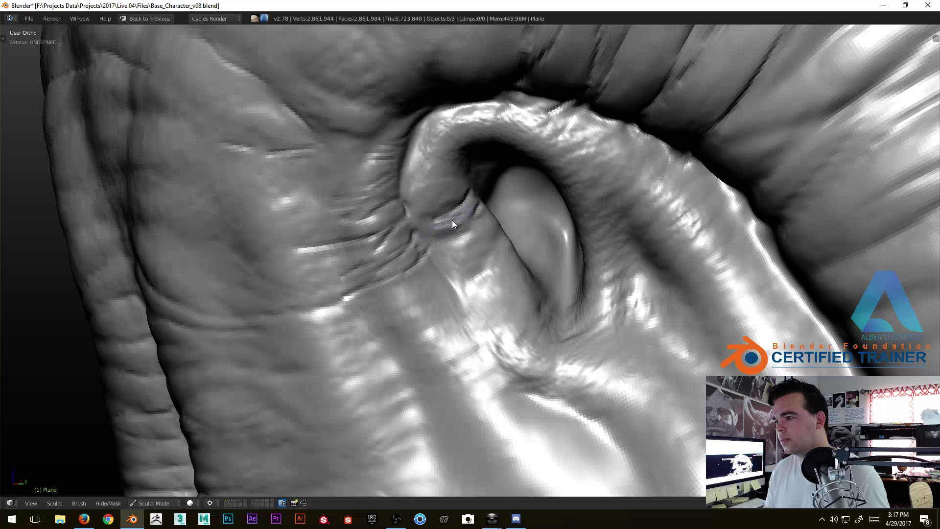
Add fine directional skin texture over the folds fanning from above the nostril toward the cheek.
mouse_move(407, 207)
middle_down()
mouse_move(439, 220)
mouse_move(479, 316)
middle_up()
middle_drag(477, 235, 498, 201)
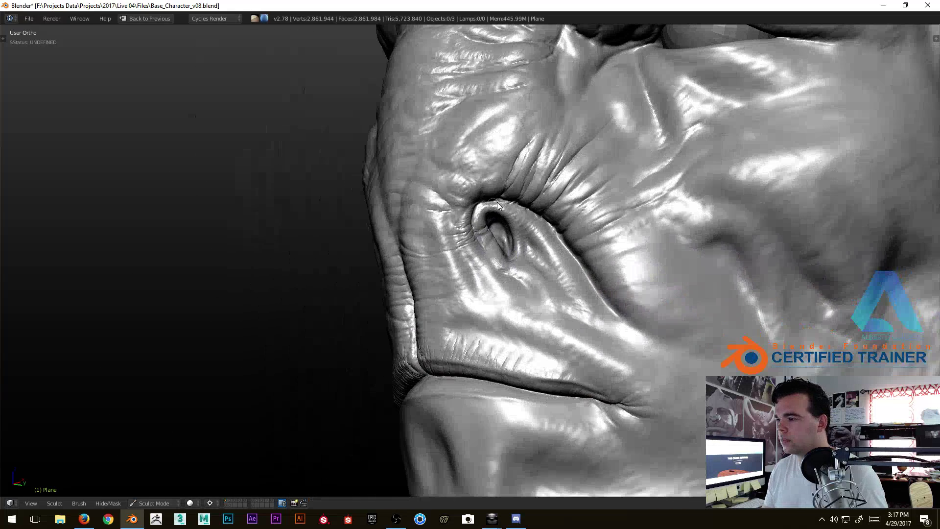
middle_drag(533, 237, 548, 266)
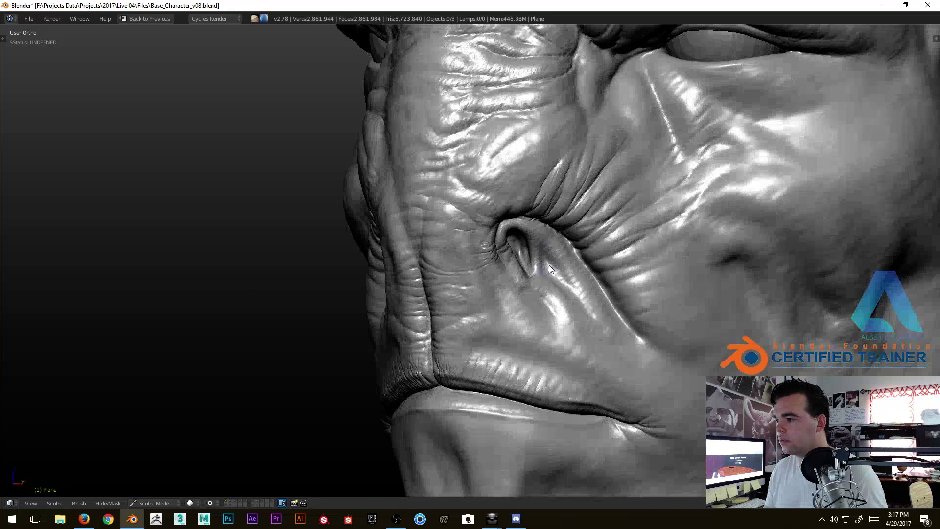
mouse_move(514, 214)
middle_down()
mouse_move(571, 168)
mouse_move(548, 225)
mouse_move(553, 189)
mouse_move(586, 188)
mouse_move(592, 154)
mouse_move(544, 218)
mouse_move(556, 169)
mouse_move(462, 295)
mouse_move(499, 213)
mouse_move(537, 211)
mouse_move(601, 170)
mouse_move(534, 281)
middle_up()
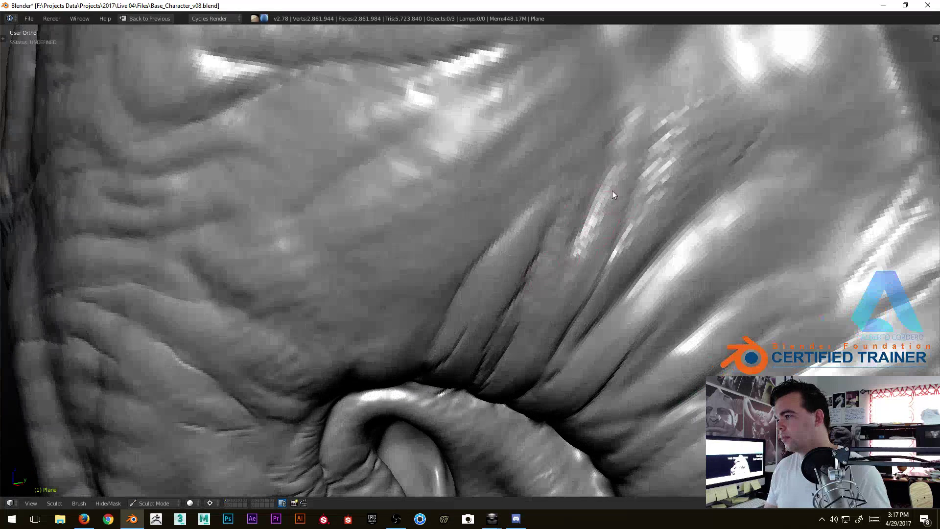
mouse_move(627, 157)
ctrl+middle_down()
mouse_move(635, 208)
mouse_move(665, 208)
ctrl+middle_up()
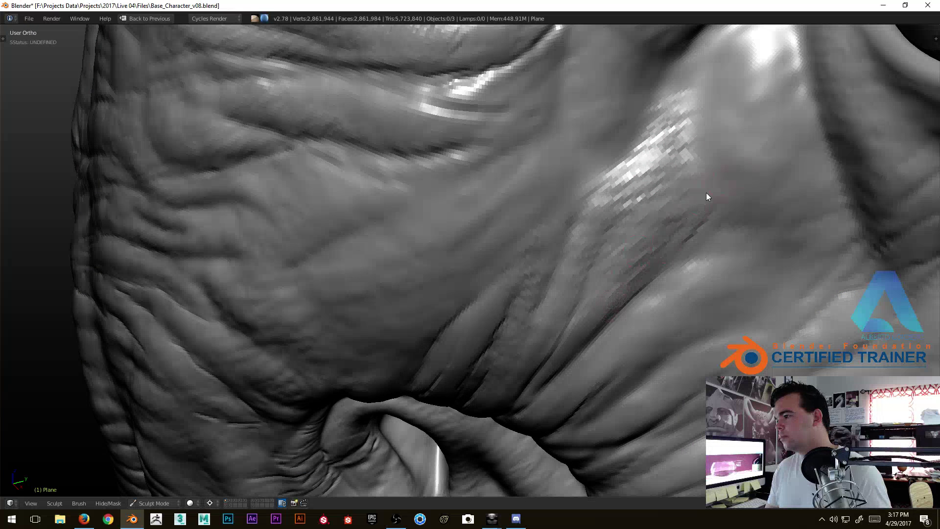
shift+middle_drag(683, 238, 620, 146)
drag(487, 320, 618, 198)
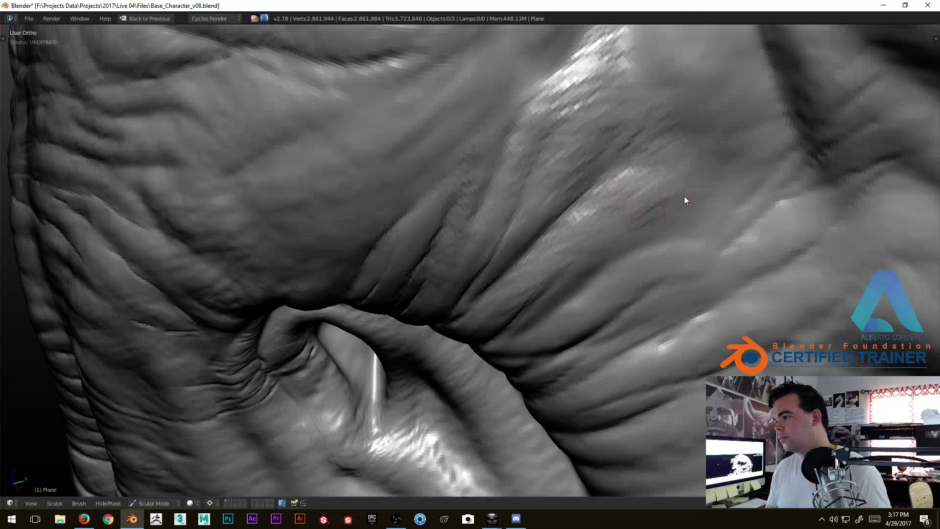
shift+middle_drag(737, 247, 634, 255)
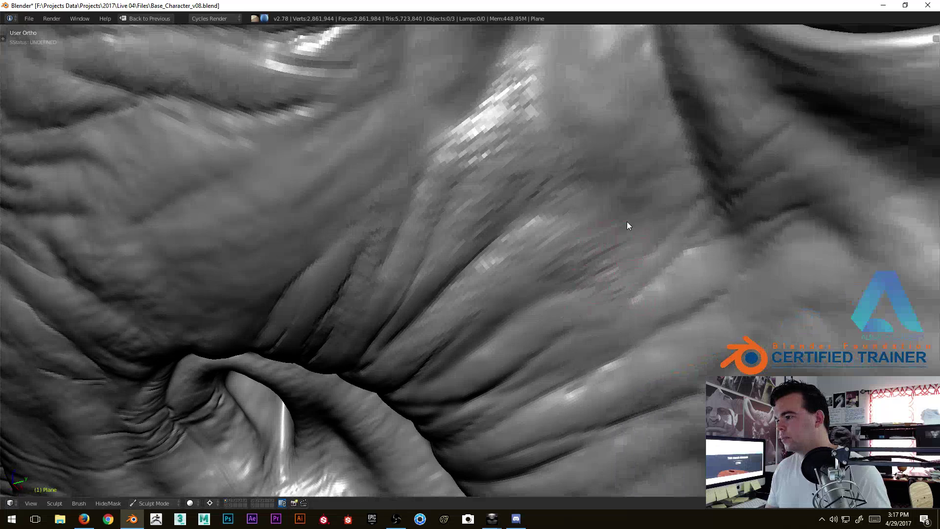
mouse_move(551, 216)
mouse_down()
mouse_move(555, 256)
mouse_move(596, 264)
mouse_up()
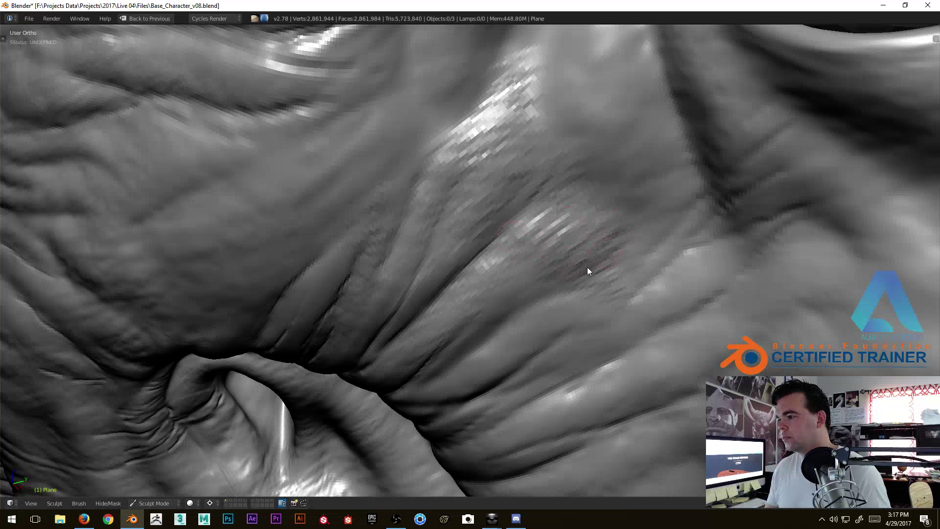
Add faint fine texture to the lower part of the rounded nose bulge just above the nostril.
scroll(500, 275, down, 3)
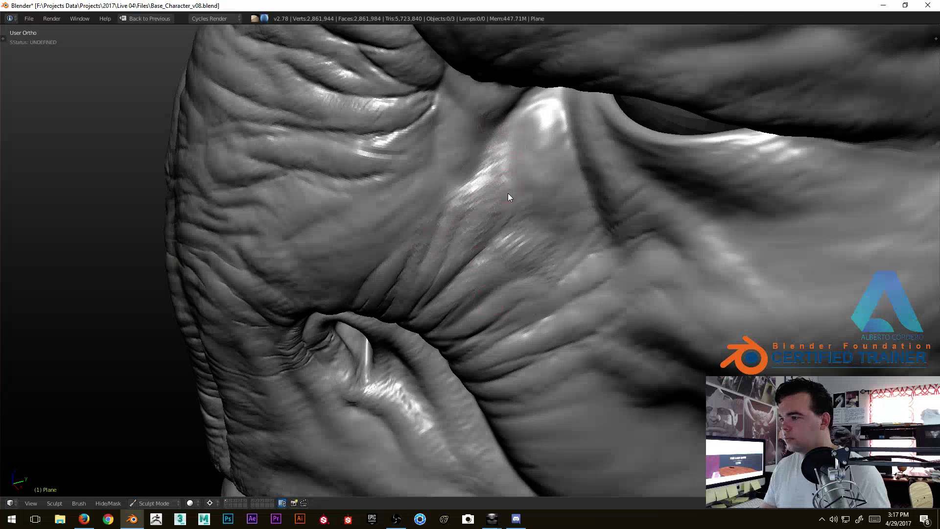
middle_drag(518, 249, 550, 231)
mouse_move(573, 267)
middle_down()
mouse_move(566, 225)
mouse_move(525, 199)
middle_up()
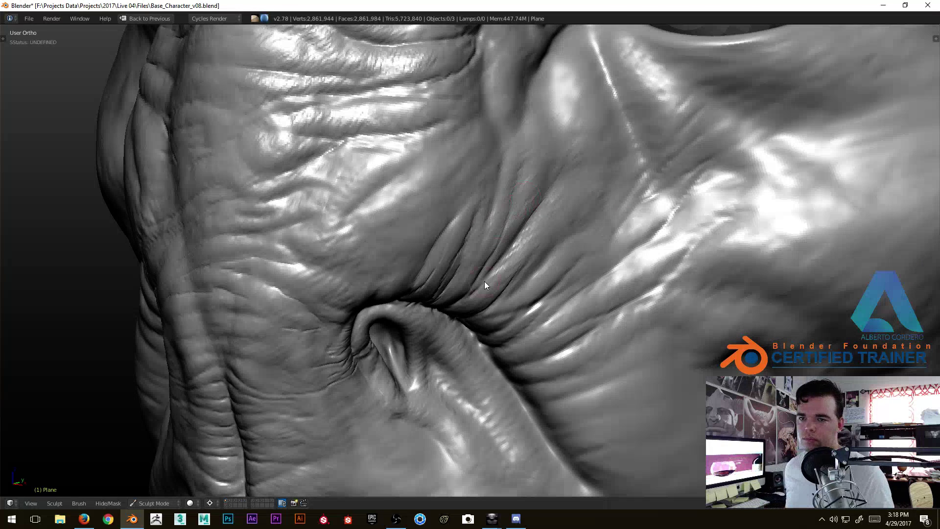
mouse_move(361, 245)
shift+middle_down()
mouse_move(400, 275)
mouse_move(432, 193)
shift+middle_up()
mouse_move(446, 295)
shift+middle_down()
mouse_move(490, 277)
mouse_move(383, 331)
shift+middle_up()
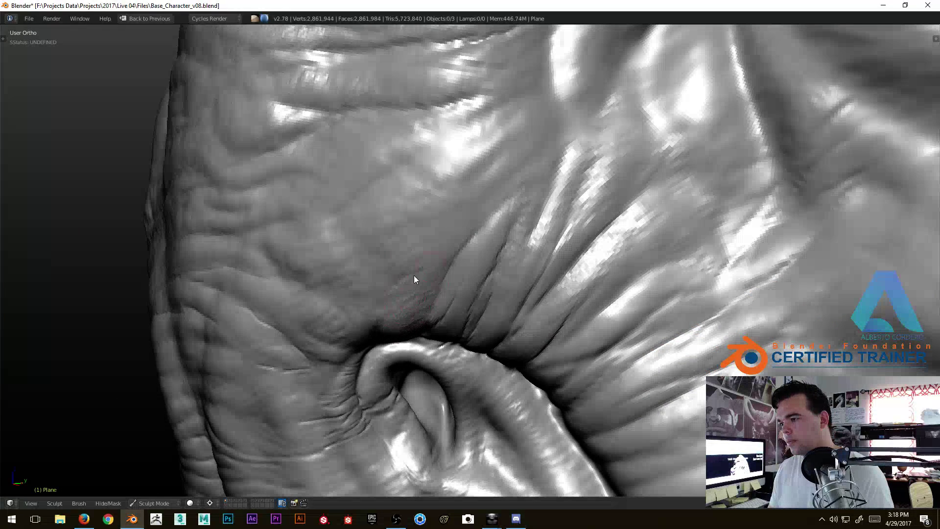
Texture the narrow folds beside the rounded nose bulge, working down to the upper nostril rim.
mouse_move(420, 262)
ctrl+middle_down()
mouse_move(444, 280)
mouse_move(523, 209)
ctrl+middle_up()
middle_drag(548, 153, 481, 200)
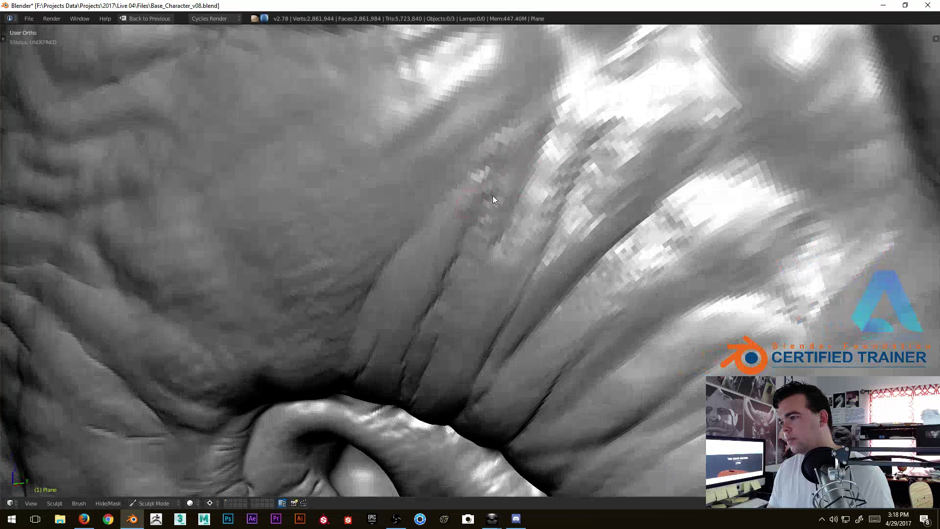
middle_drag(462, 296, 518, 195)
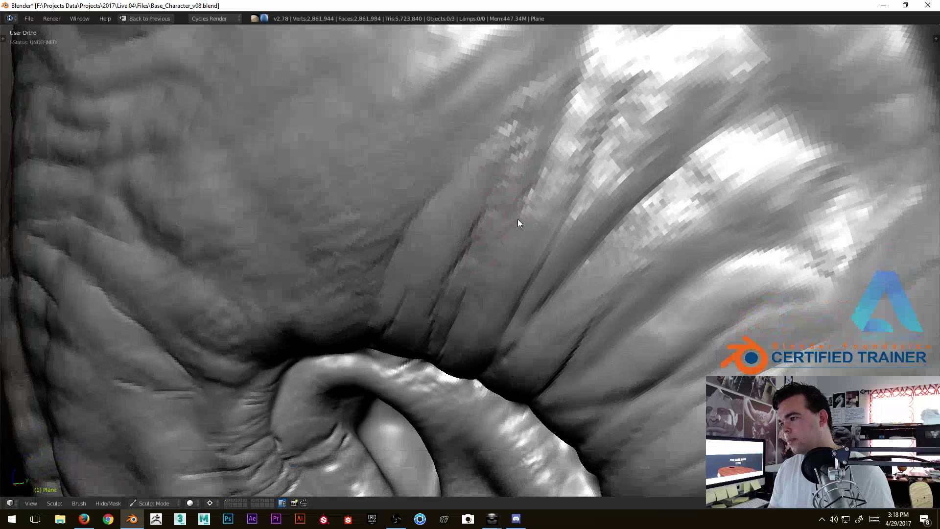
mouse_move(552, 207)
mouse_down()
mouse_move(560, 207)
mouse_move(510, 283)
mouse_up()
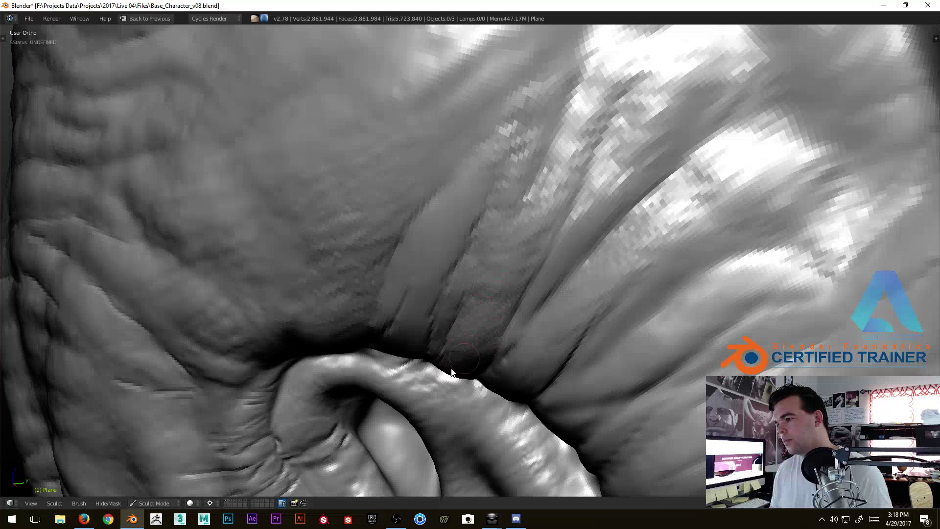
Add fine skin texture to the shadowed underside of the jaw and the neck folds where they meet near the jaw corner.
ctrl+middle_drag(625, 198, 428, 398)
middle_drag(436, 274, 533, 249)
mouse_move(529, 250)
ctrl+middle_down()
mouse_move(497, 297)
mouse_move(486, 253)
mouse_move(549, 251)
mouse_move(509, 307)
mouse_move(506, 275)
mouse_move(483, 255)
mouse_move(428, 311)
mouse_move(500, 339)
mouse_move(428, 201)
mouse_move(494, 199)
ctrl+middle_up()
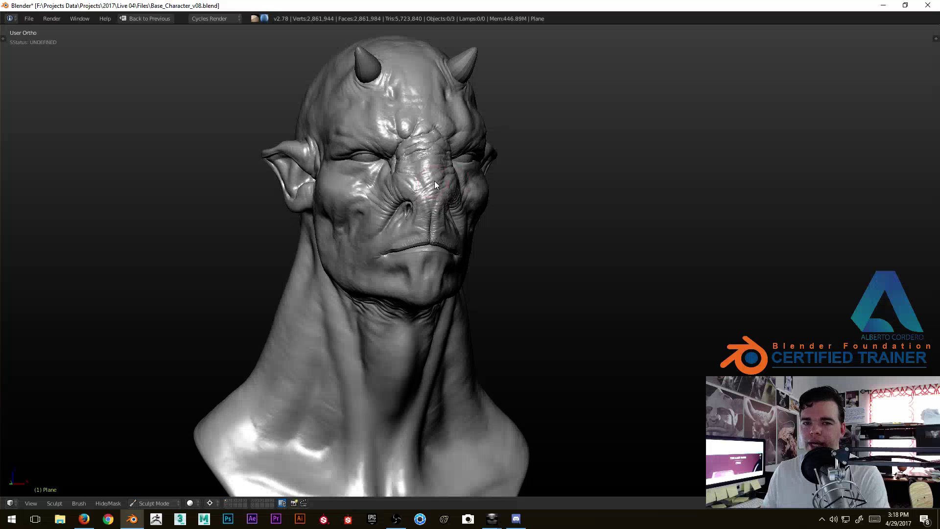
mouse_move(448, 203)
middle_down()
mouse_move(501, 185)
mouse_move(452, 184)
mouse_move(431, 197)
mouse_move(407, 251)
mouse_move(418, 211)
middle_up()
scroll(400, 233, up, 8)
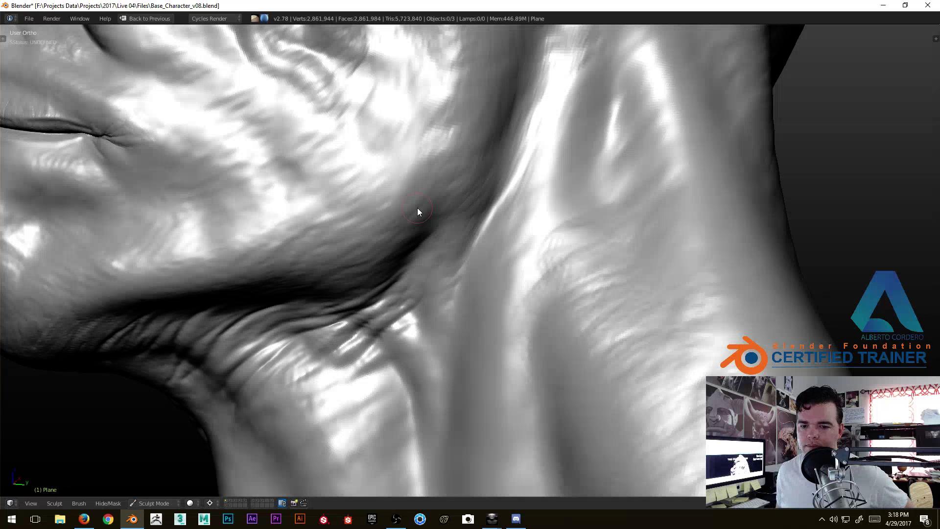
middle_drag(344, 305, 336, 278)
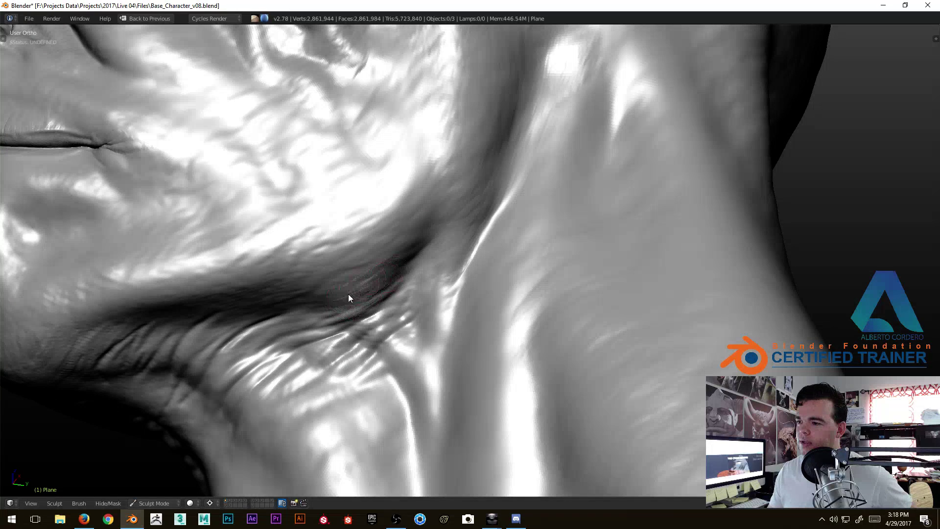
drag(331, 288, 378, 298)
drag(367, 333, 401, 343)
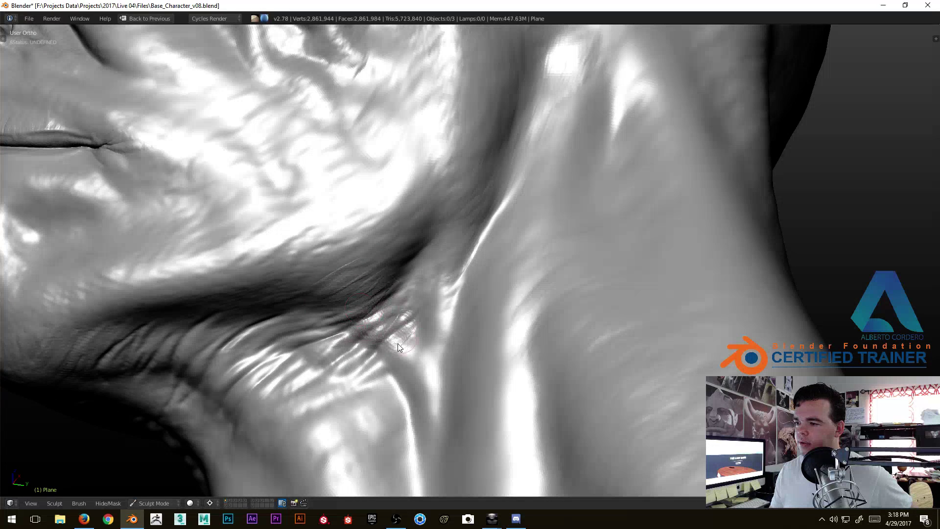
drag(448, 282, 436, 255)
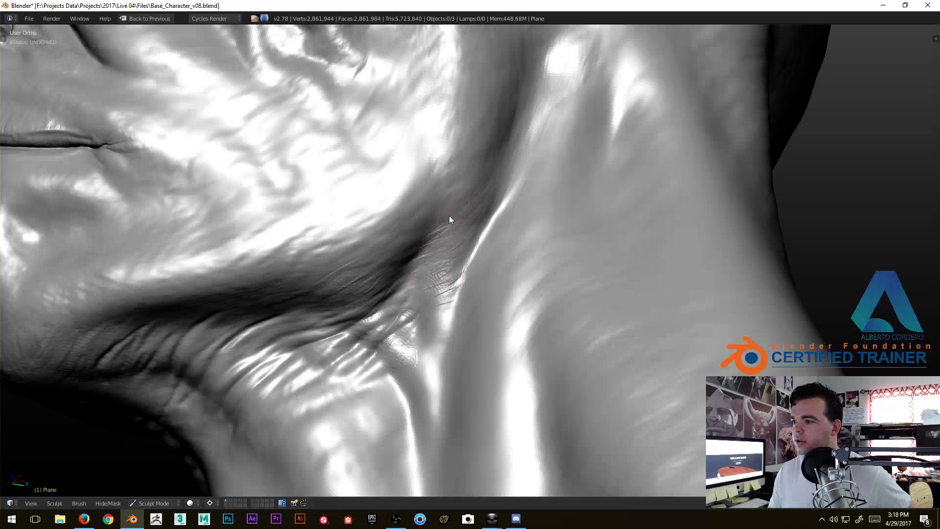
Texture the narrow skin strip between the jaw corner and the neck tendon, working down into the small triangular hollow below.
middle_drag(430, 285, 459, 275)
mouse_move(439, 301)
mouse_down()
mouse_move(426, 287)
mouse_move(437, 225)
mouse_up()
drag(428, 293, 417, 291)
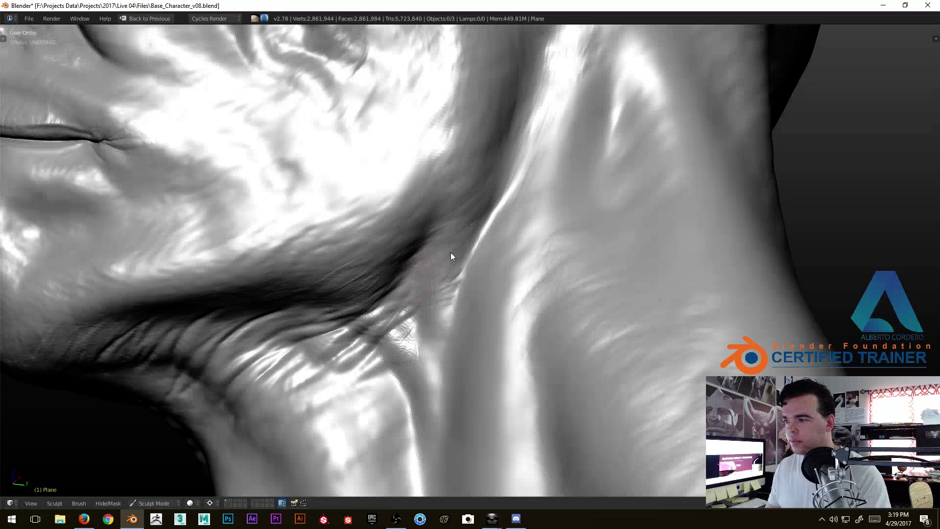
mouse_move(458, 245)
mouse_down()
mouse_move(430, 242)
mouse_move(446, 238)
mouse_up()
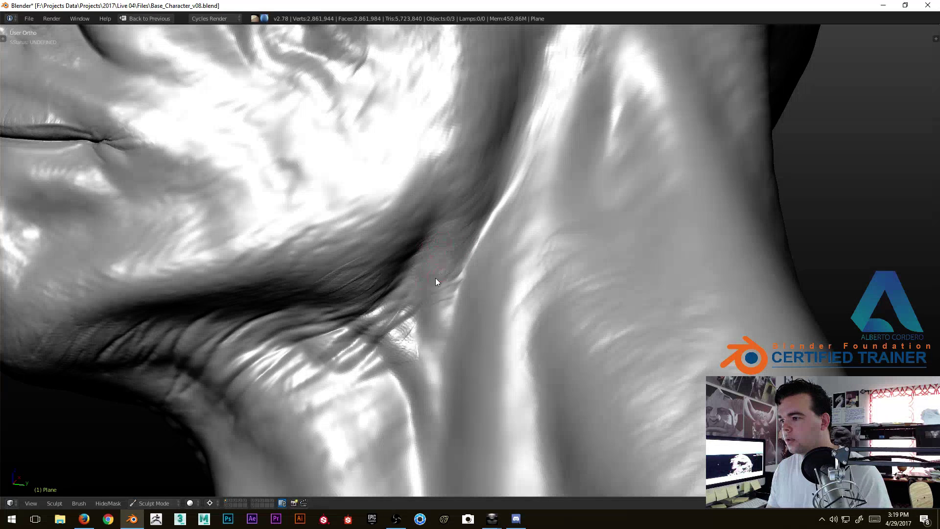
mouse_move(441, 322)
middle_down()
mouse_move(455, 299)
mouse_move(445, 266)
mouse_move(460, 277)
middle_up()
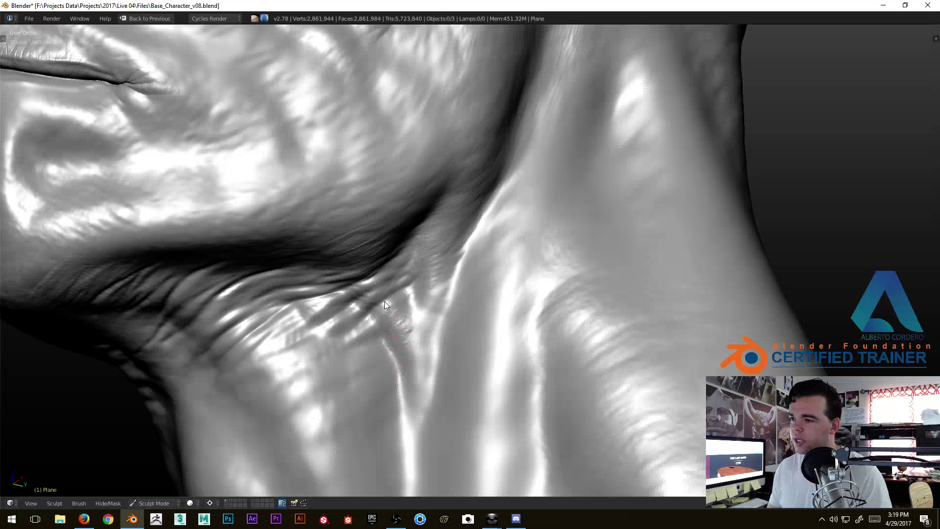
middle_drag(390, 312, 376, 287)
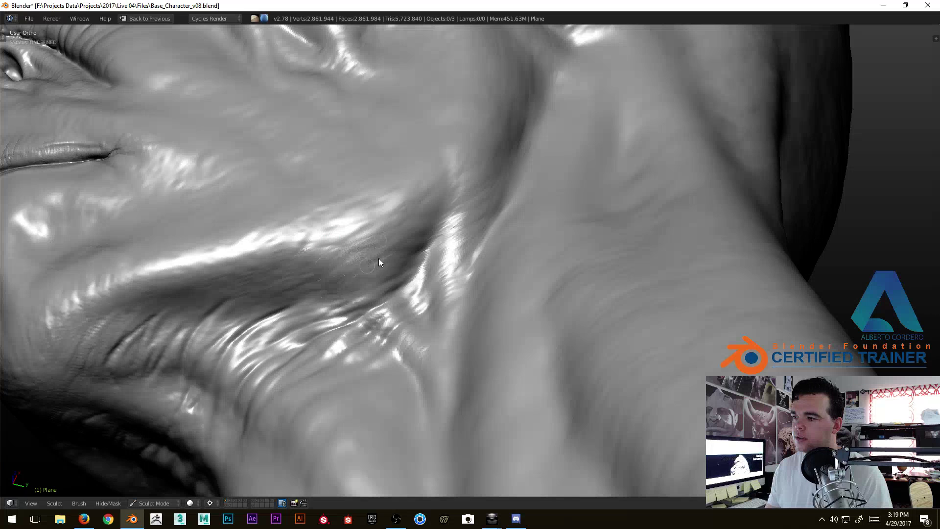
Resize the brush to a small radius and carve thin, sharp V-shaped creases through the central throat folds beneath the chin.
mouse_move(464, 198)
ctrl+middle_down()
mouse_move(407, 278)
mouse_move(442, 261)
mouse_move(451, 294)
ctrl+middle_up()
mouse_move(439, 251)
middle_down()
mouse_move(455, 266)
mouse_move(432, 264)
mouse_move(427, 206)
mouse_move(419, 223)
mouse_move(446, 197)
mouse_move(456, 204)
mouse_move(455, 193)
mouse_move(422, 193)
middle_up()
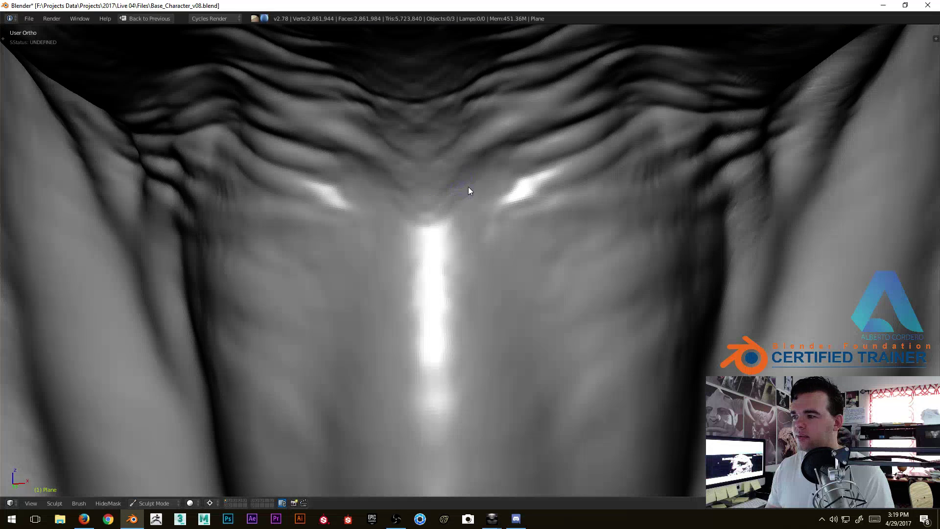
middle_drag(448, 204, 428, 203)
key(t)
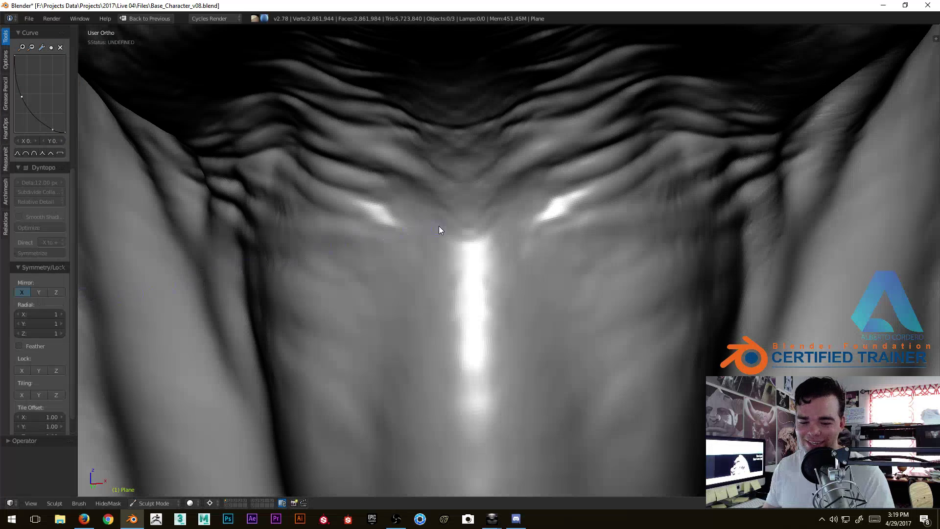
key(t)
mouse_move(465, 187)
middle_down()
mouse_move(447, 222)
mouse_move(445, 204)
middle_up()
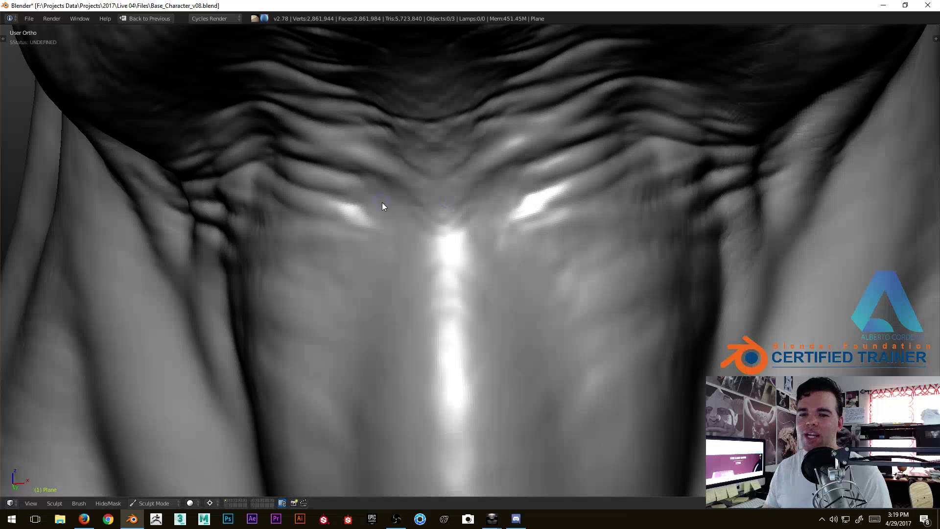
key(f)
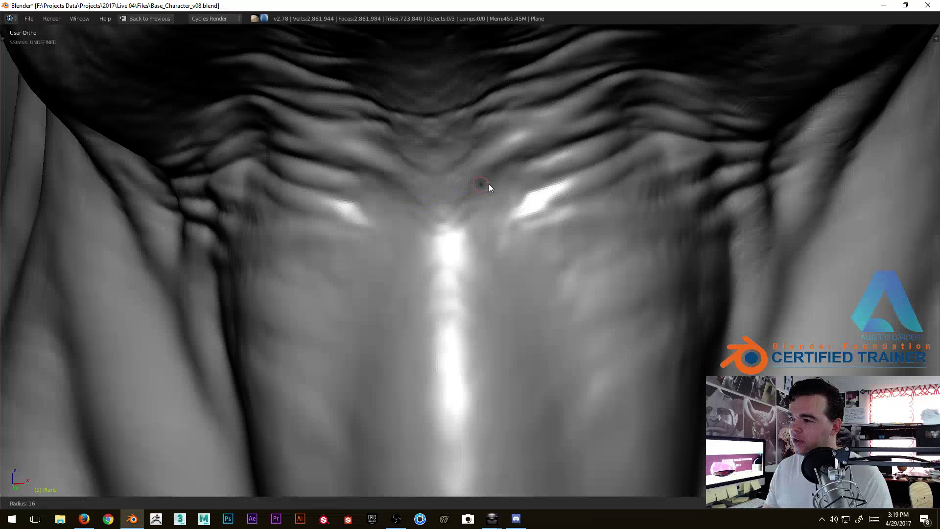
click(484, 194)
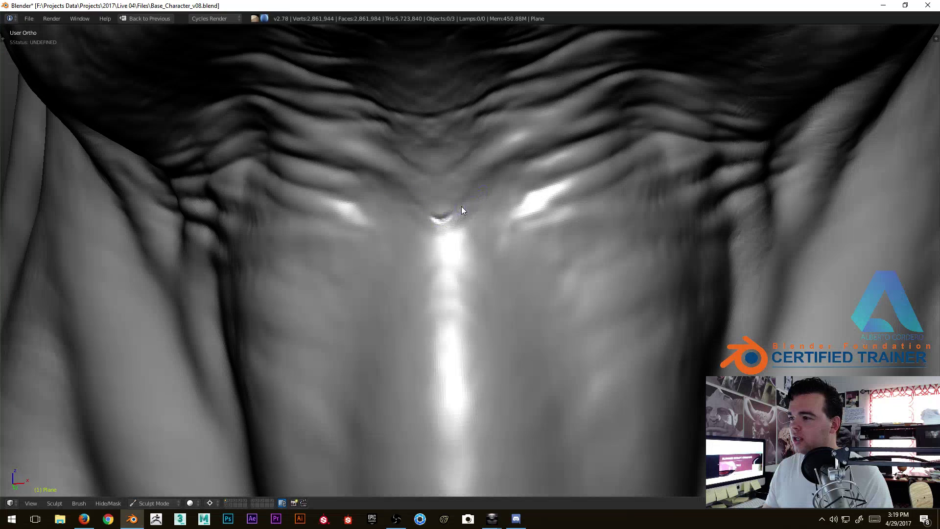
drag(460, 209, 517, 180)
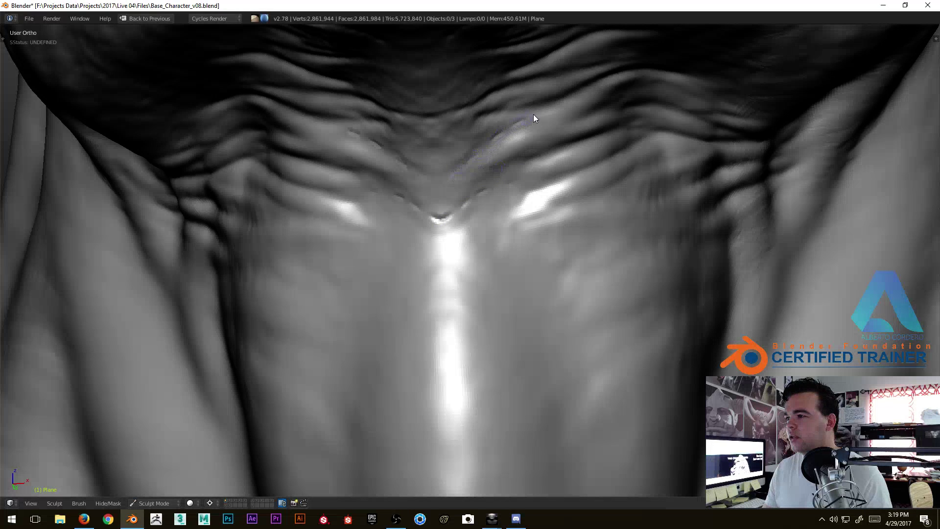
middle_drag(465, 121, 433, 150)
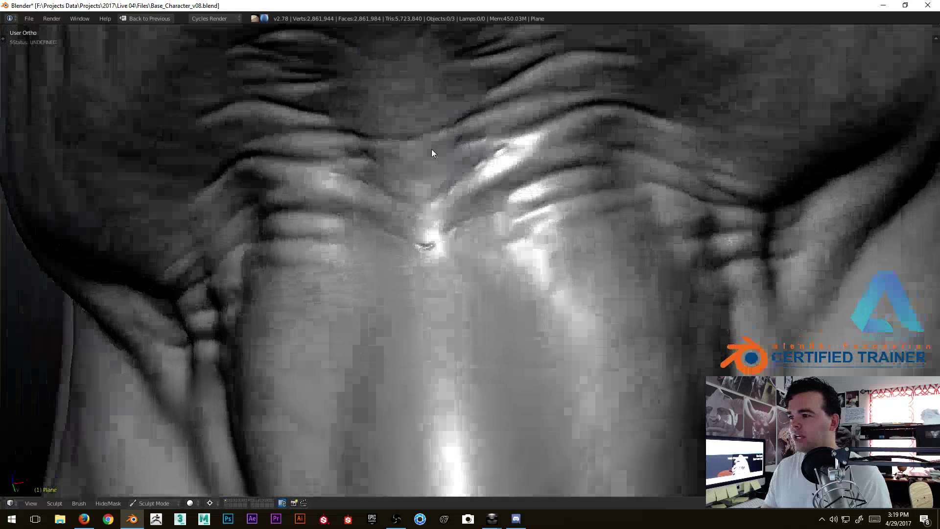
mouse_move(412, 118)
middle_down()
mouse_move(425, 160)
mouse_move(434, 123)
middle_up()
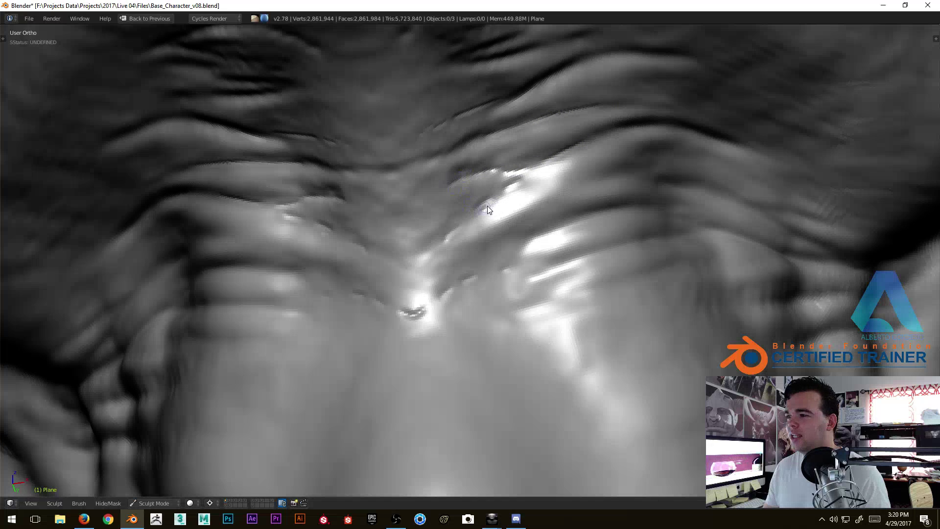
Sharpen the long curved creases between the throat folds running below the side of the jaw.
middle_drag(531, 242, 533, 279)
mouse_move(552, 235)
middle_down()
mouse_move(577, 244)
mouse_move(487, 294)
mouse_move(487, 246)
mouse_move(499, 280)
middle_up()
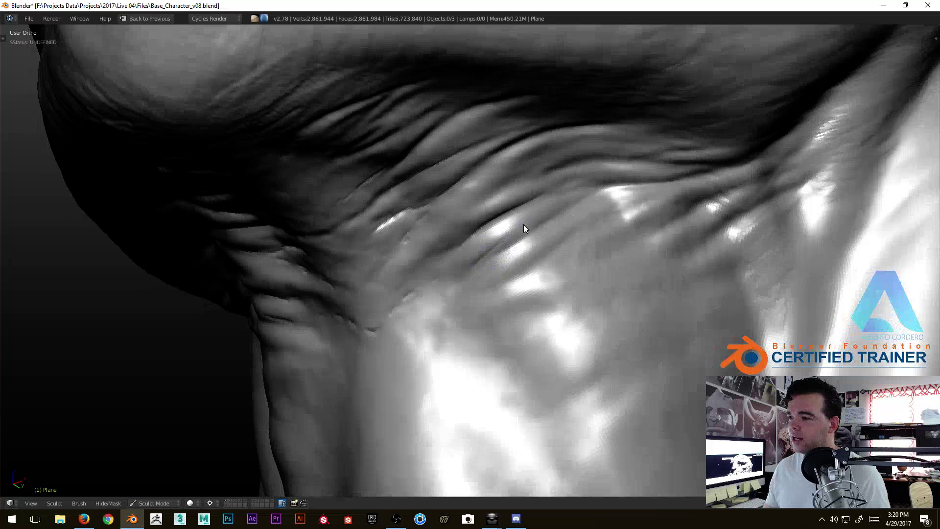
mouse_move(623, 189)
mouse_down()
mouse_move(529, 206)
mouse_move(658, 179)
mouse_up()
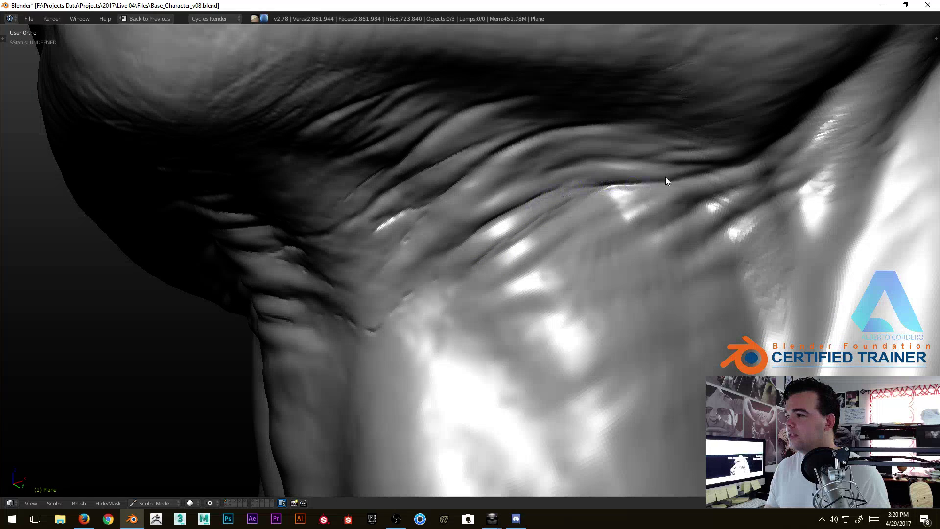
middle_drag(709, 168, 619, 173)
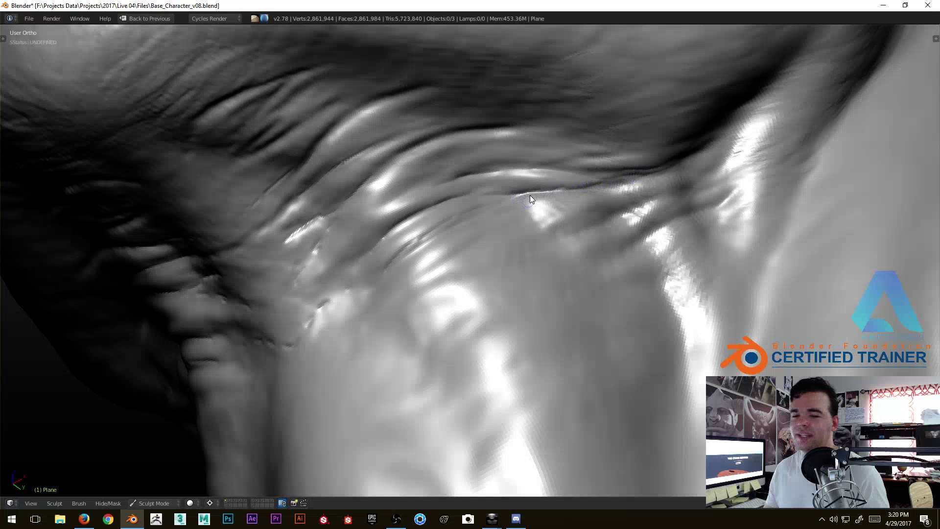
mouse_move(533, 179)
middle_down()
mouse_move(555, 259)
mouse_move(612, 222)
mouse_move(599, 242)
middle_up()
middle_drag(495, 260, 381, 324)
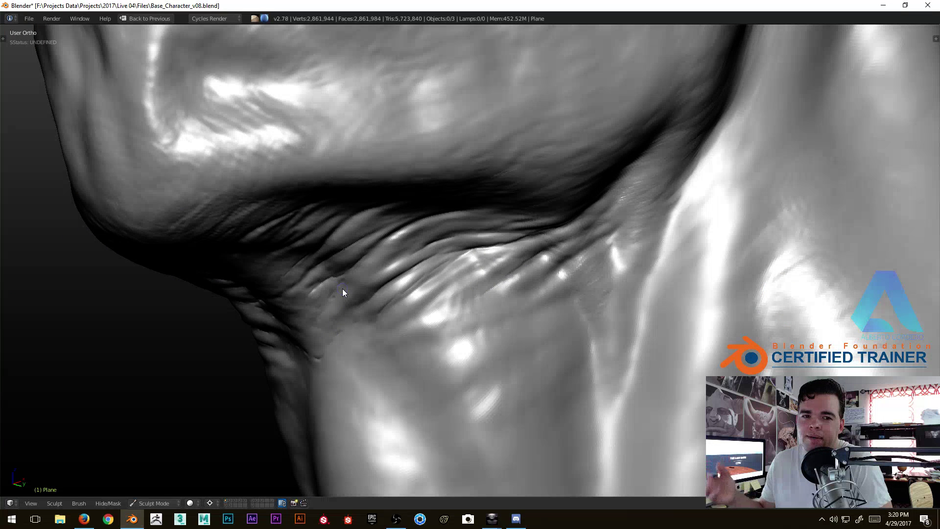
Add fine directional skin texture to the chin's underside, between the rounded chin tip and the paired oval bulges.
mouse_move(342, 289)
middle_down()
mouse_move(402, 189)
mouse_move(409, 201)
mouse_move(421, 138)
middle_up()
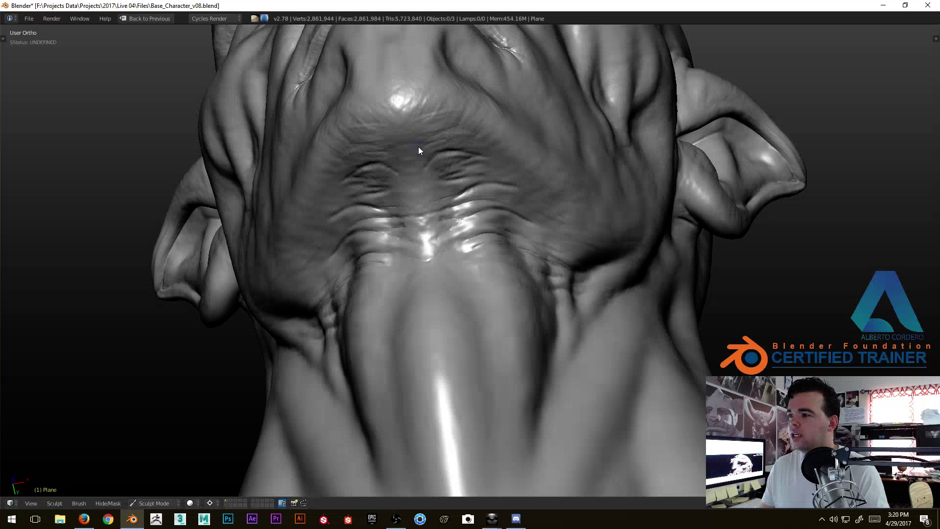
ctrl+middle_drag(384, 224, 418, 172)
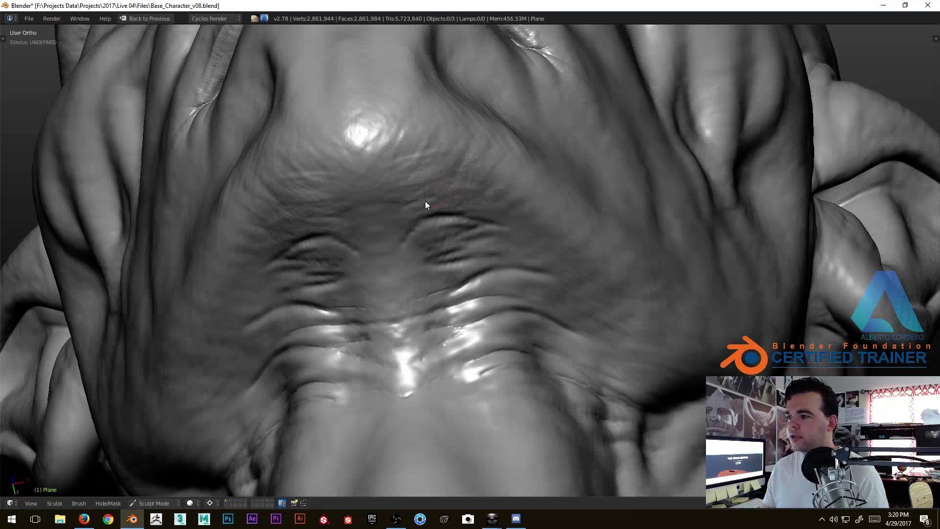
scroll(421, 195, up, 1)
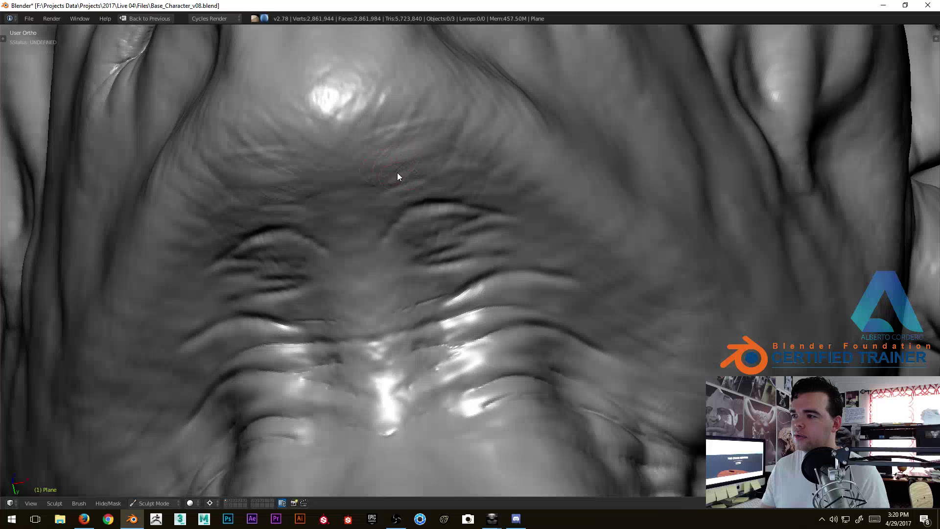
mouse_move(362, 237)
middle_down()
mouse_move(388, 231)
mouse_move(405, 196)
middle_up()
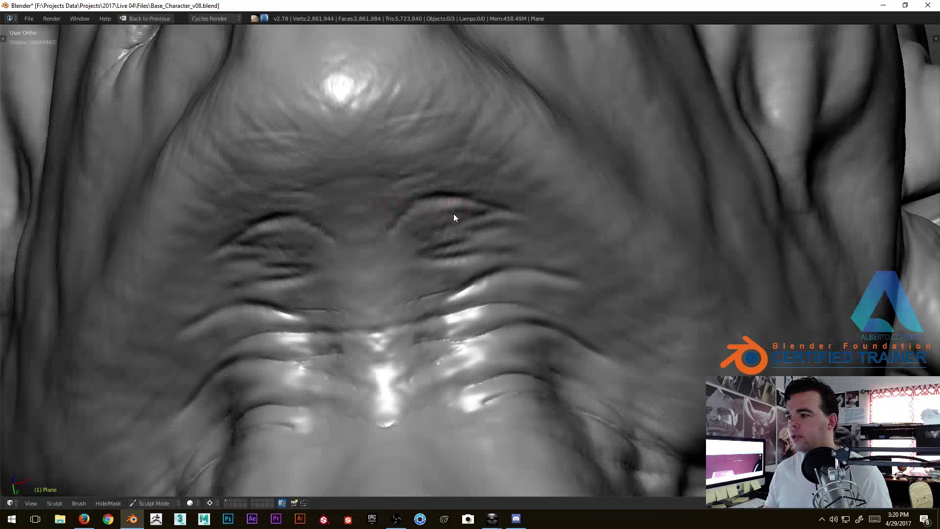
Texture the surface of the paired oval bulges under the chin and the skin along their upper edges.
middle_drag(457, 236, 477, 199)
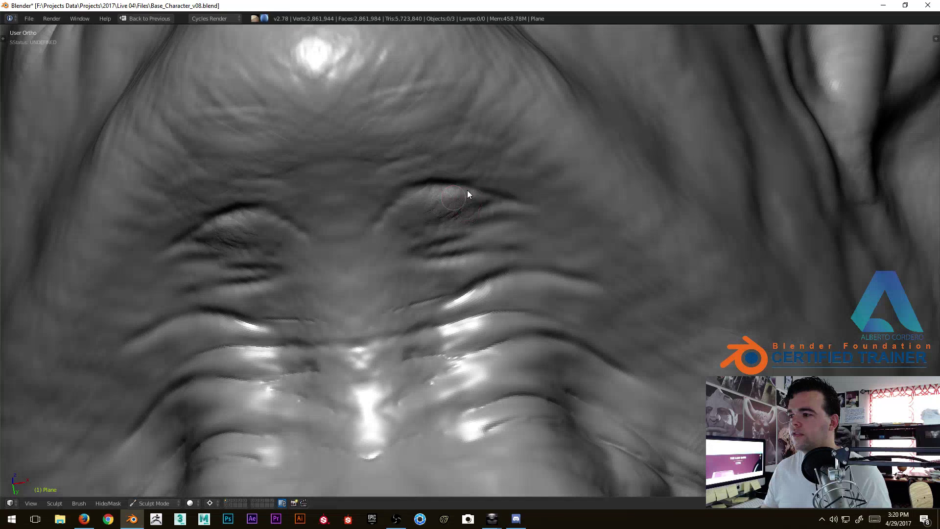
middle_drag(422, 219, 404, 204)
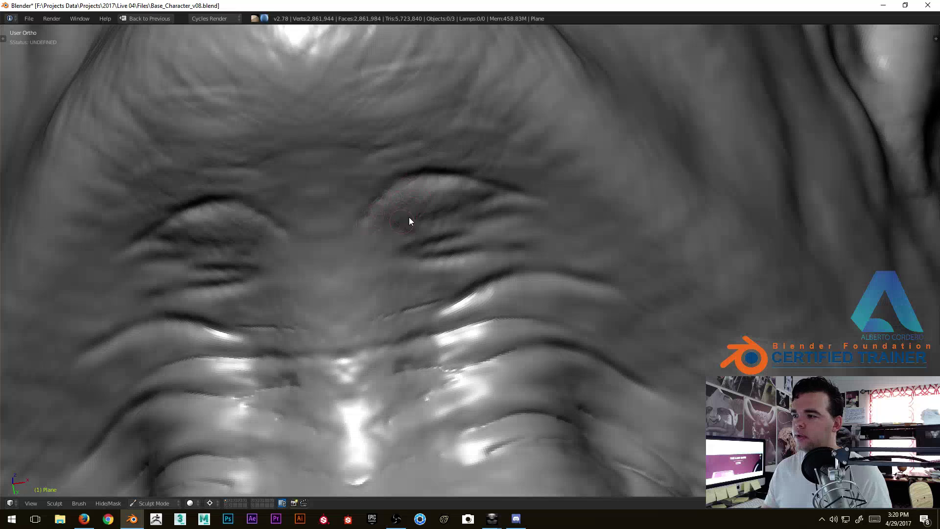
mouse_move(383, 226)
middle_down()
mouse_move(359, 254)
mouse_move(374, 264)
middle_up()
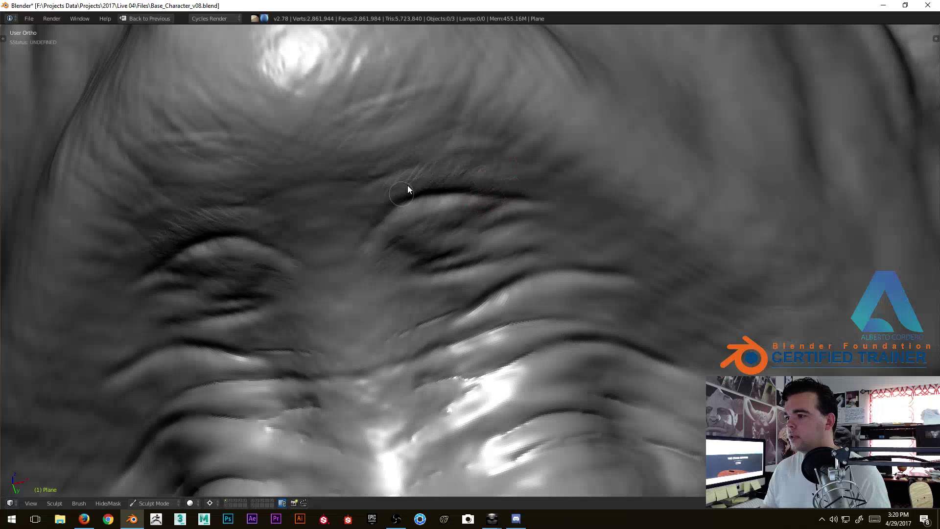
Extend the fine skin texture outward from above the oval bulges across the side of the chin's underside.
scroll(453, 222, down, 2)
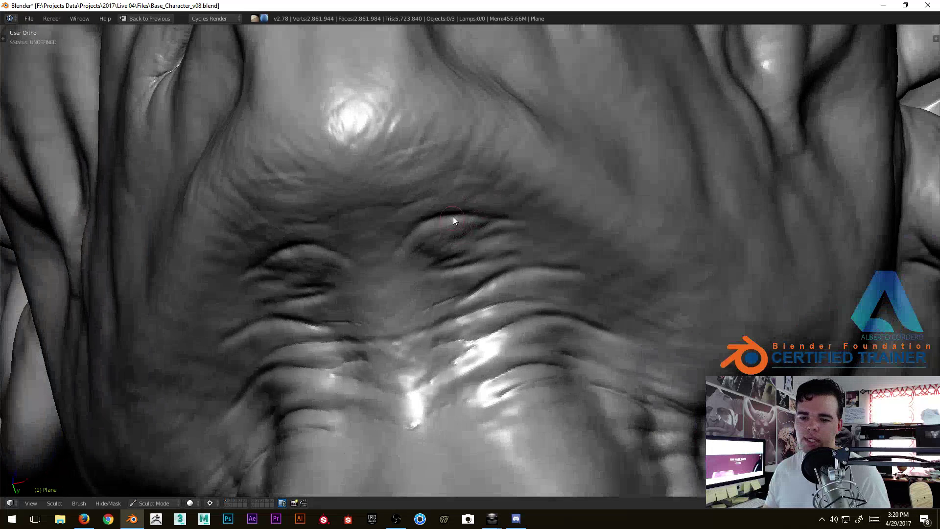
mouse_move(433, 208)
middle_down()
mouse_move(460, 209)
mouse_move(450, 237)
mouse_move(454, 205)
middle_up()
scroll(454, 204, up, 1)
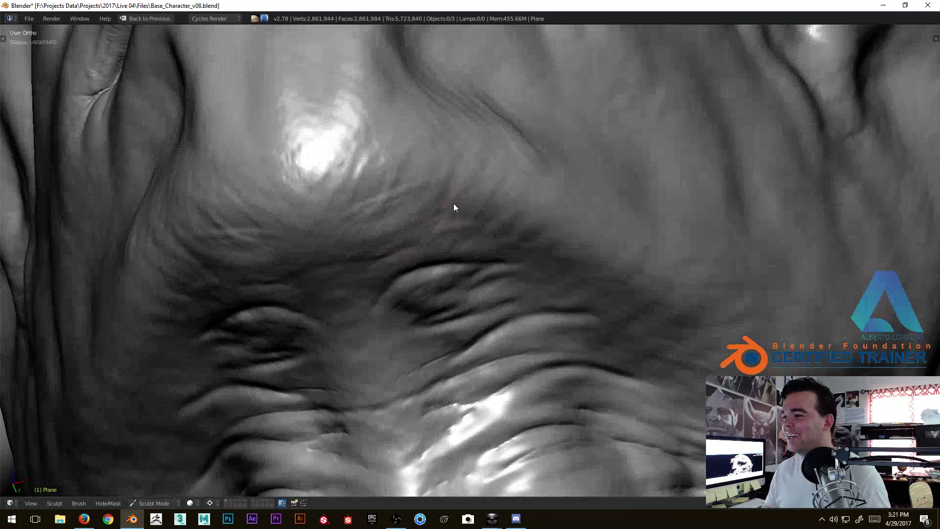
mouse_move(447, 198)
mouse_down()
mouse_move(465, 222)
mouse_move(491, 231)
mouse_move(455, 214)
mouse_move(485, 196)
mouse_up()
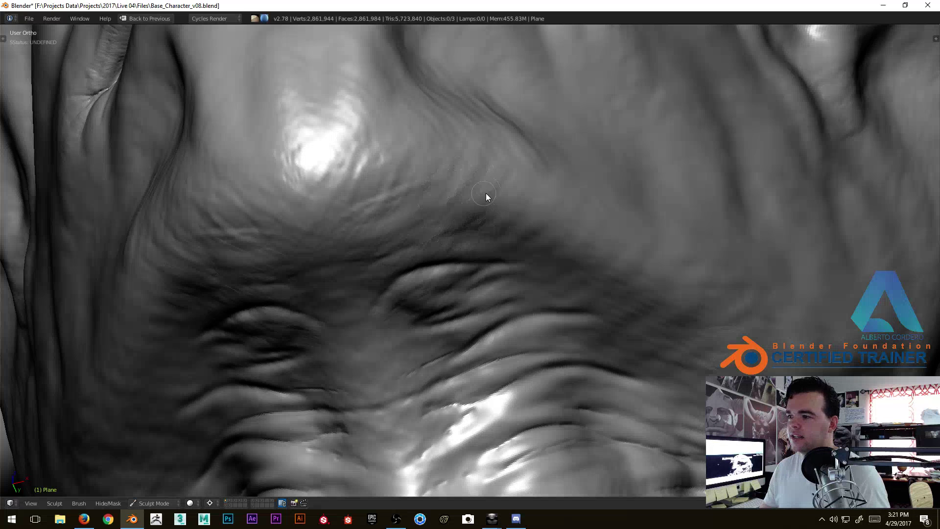
scroll(481, 239, down, 2)
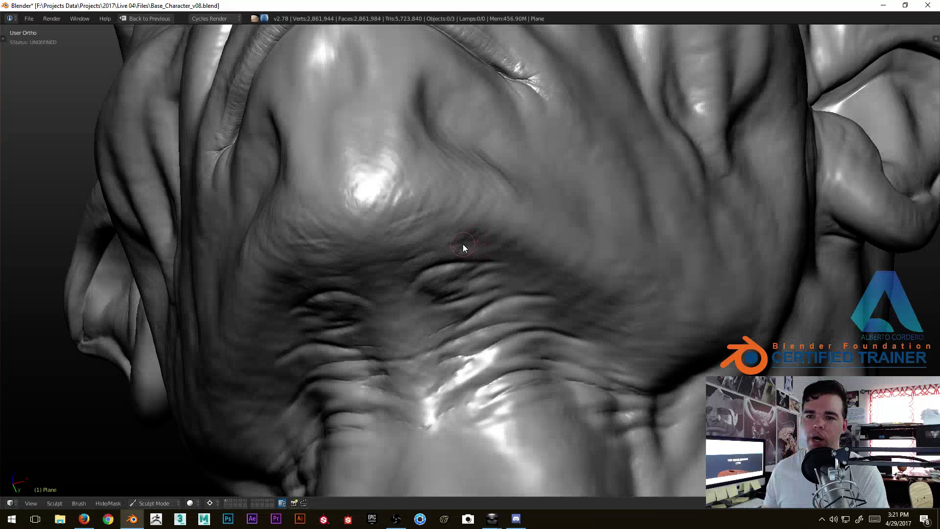